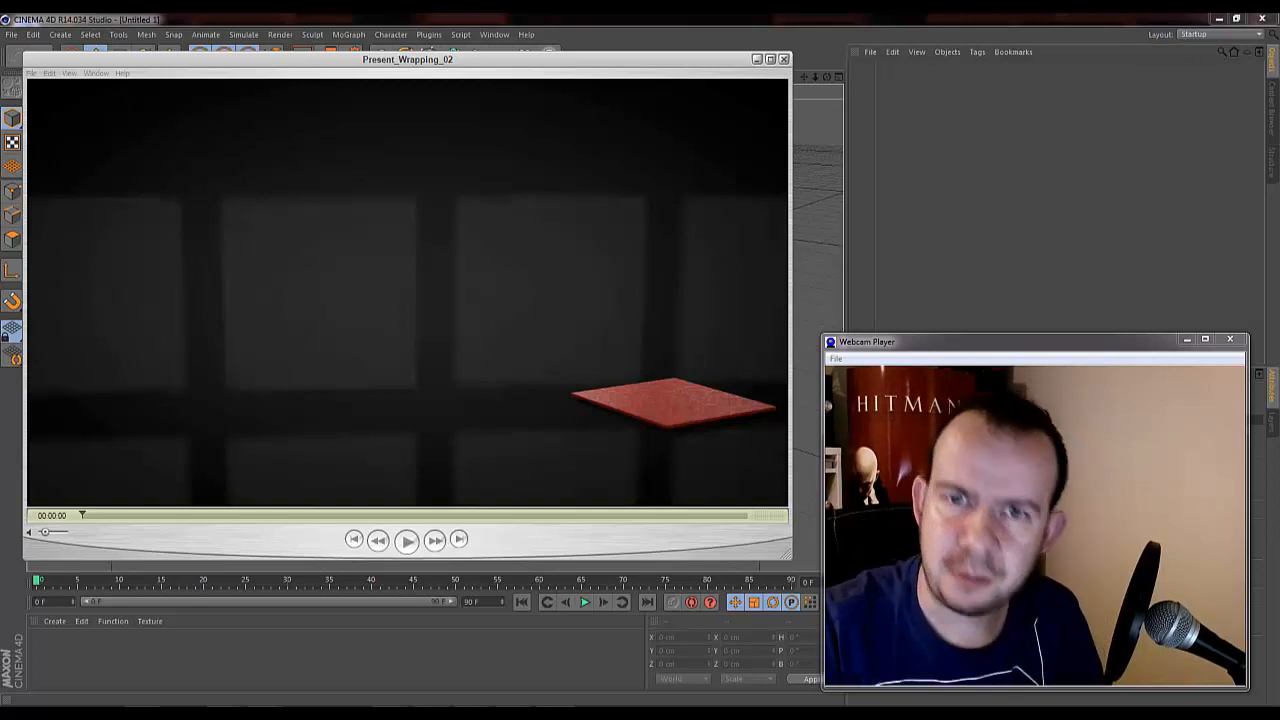
Step: Play the Present_Wrapping_02 reference movie and scrub through the unfolding cross and box-folding part of the animation
click(409, 540)
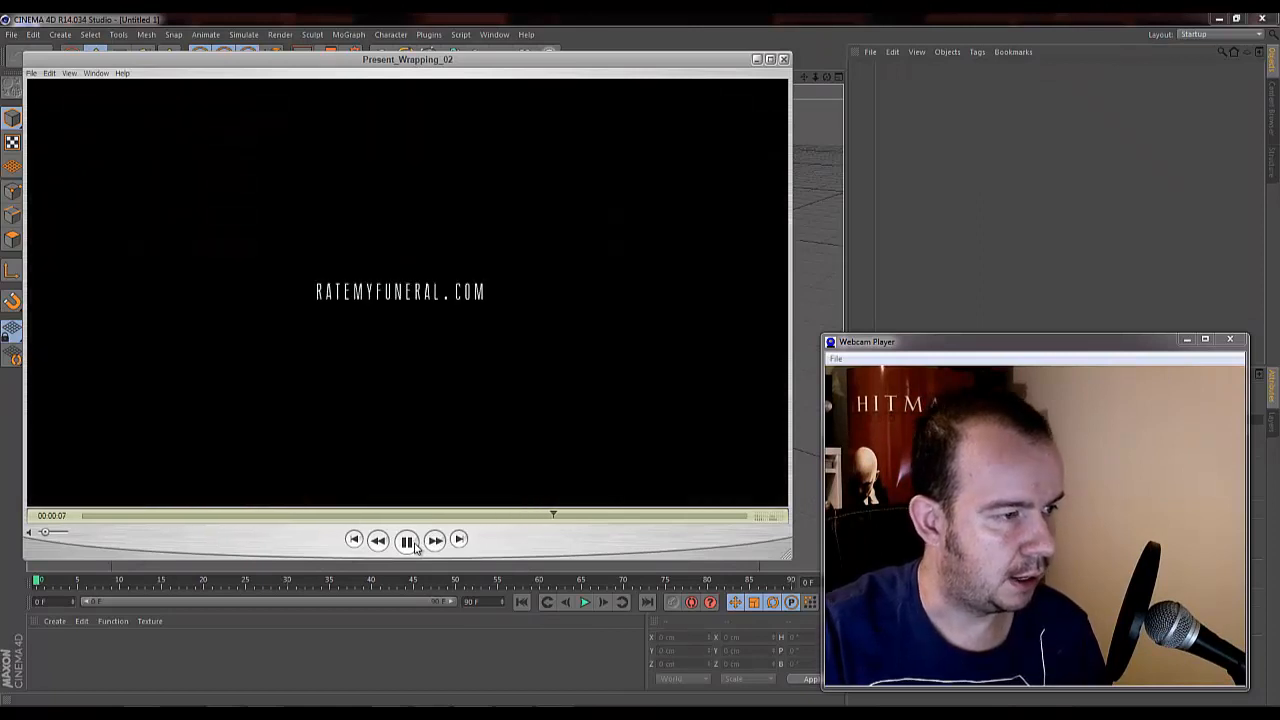
click(412, 543)
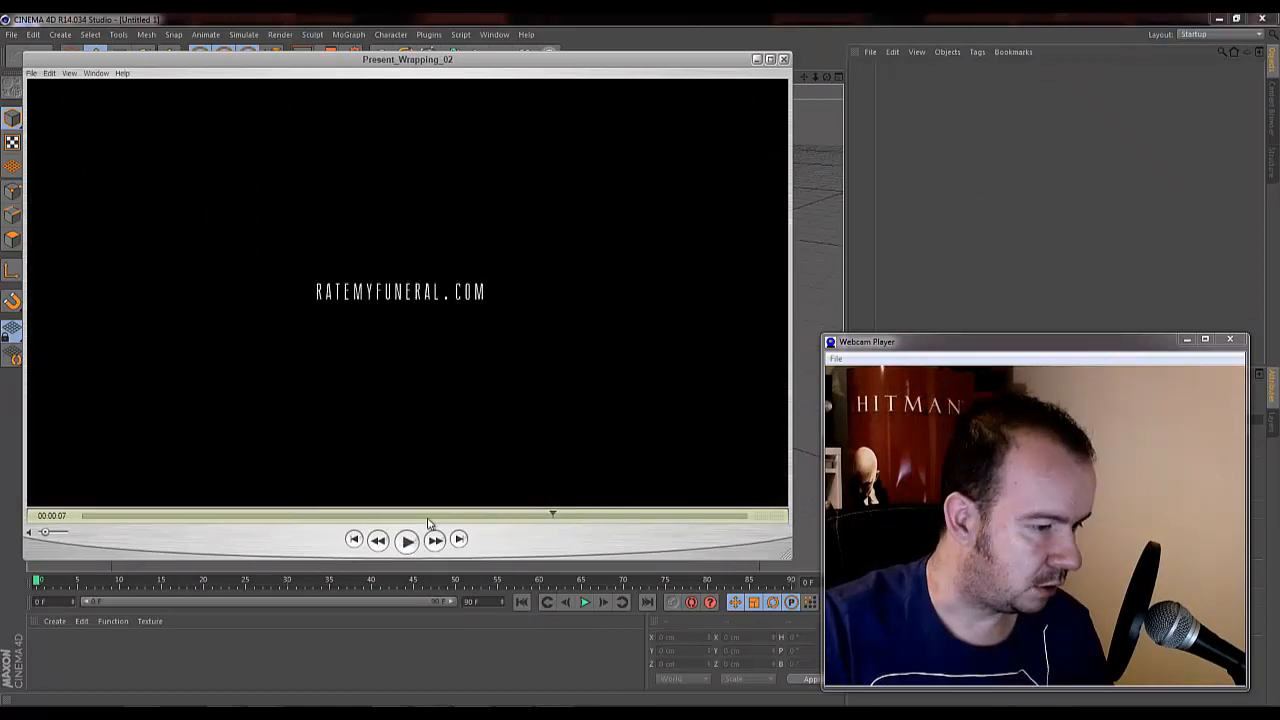
click(378, 540)
drag(83, 517, 264, 532)
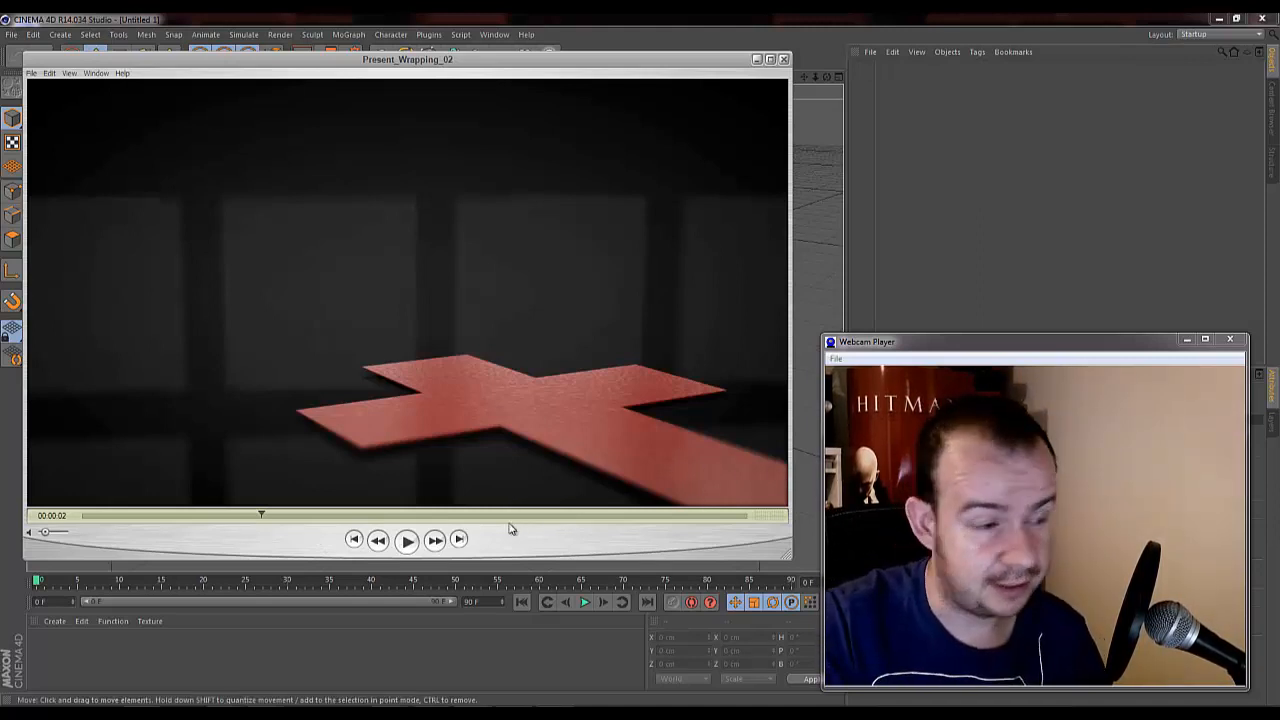
drag(260, 515, 352, 521)
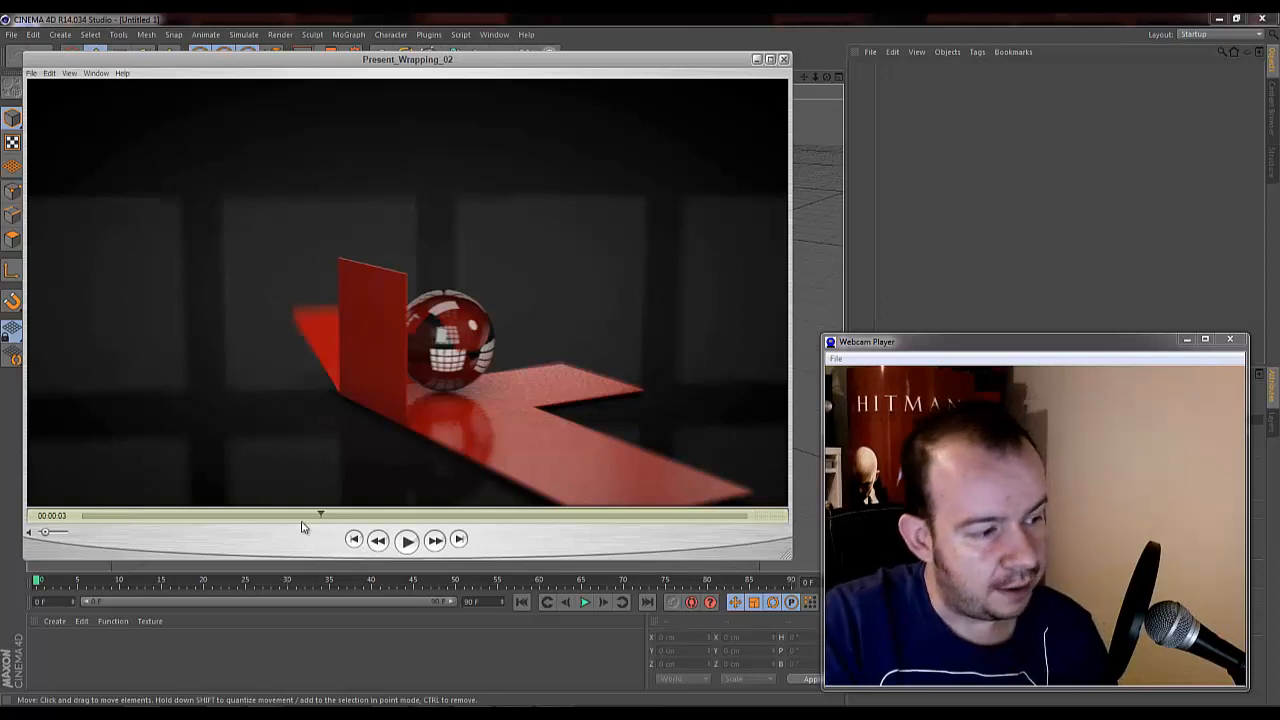
drag(319, 514, 368, 533)
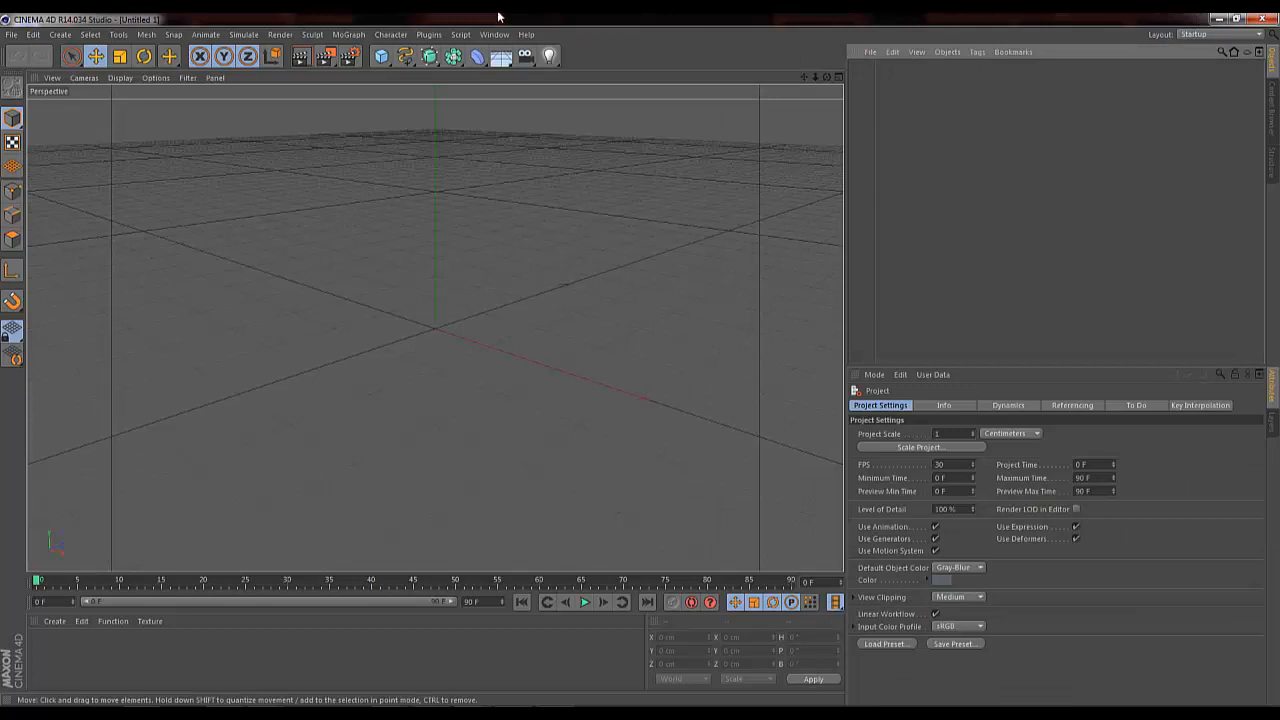
Step: Add a cube primitive to the scene and enable Separate Surfaces for it
click(383, 58)
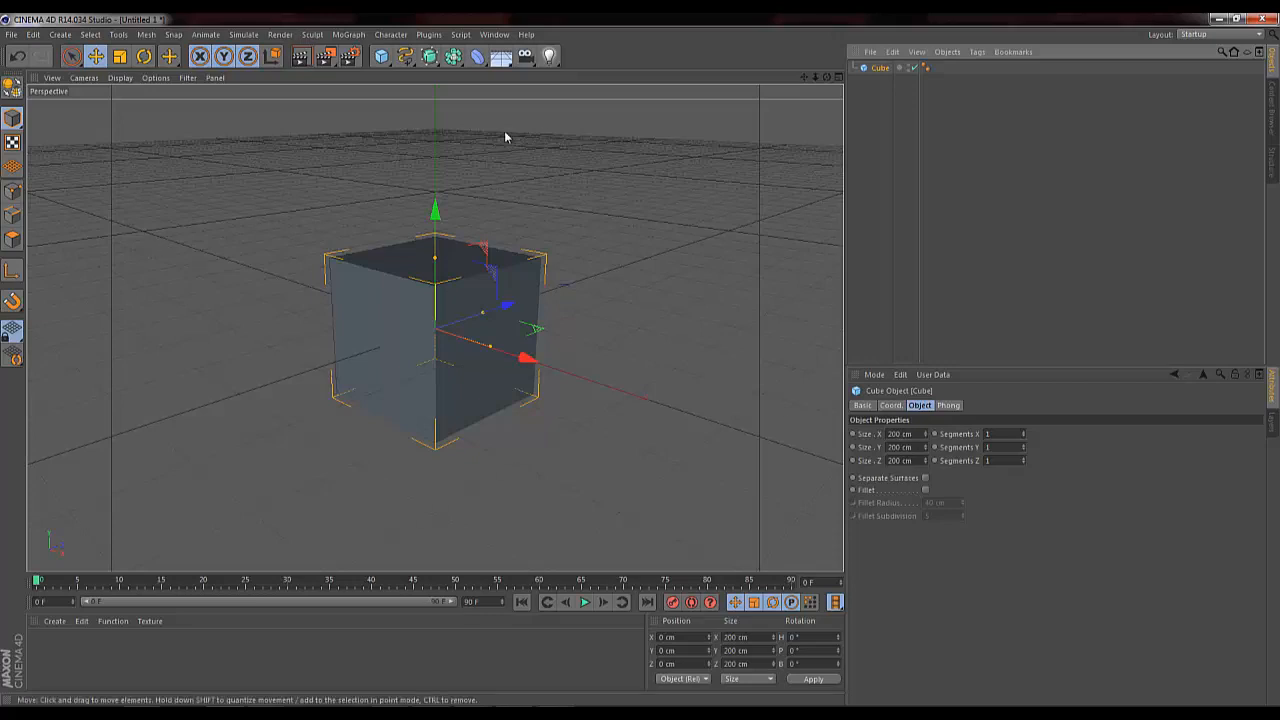
key(ctrl+z)
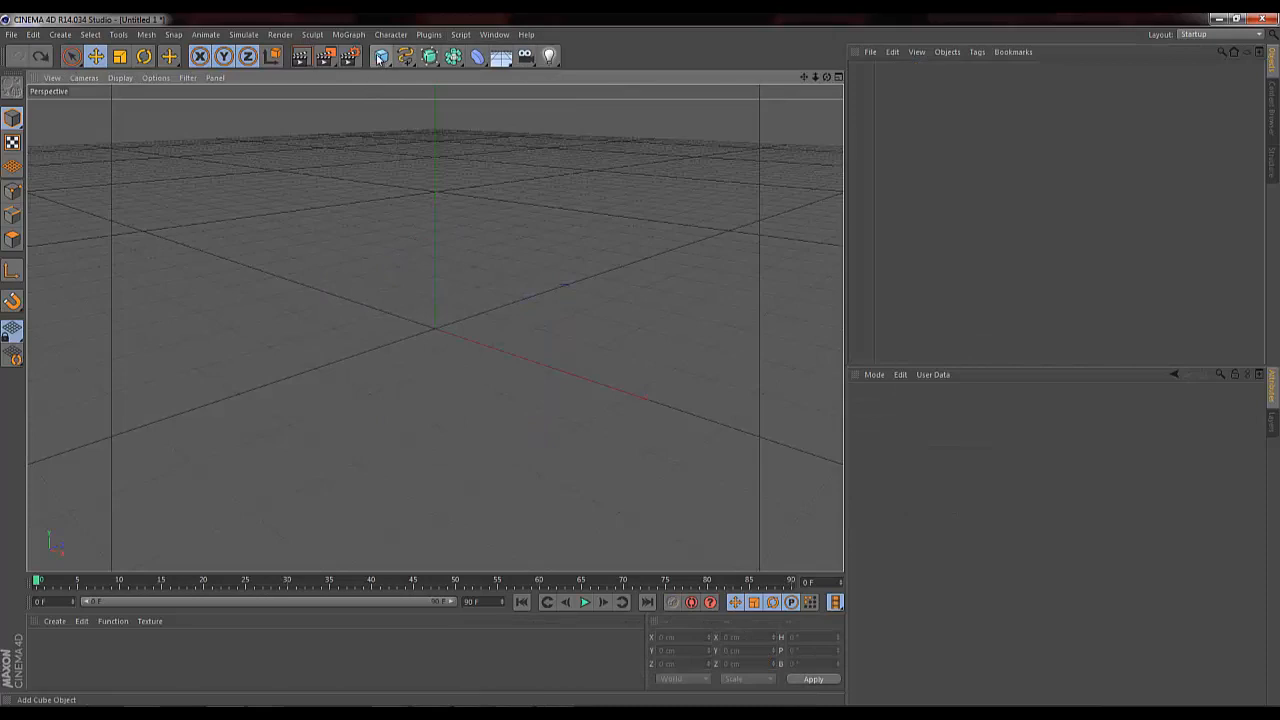
drag(386, 61, 494, 73)
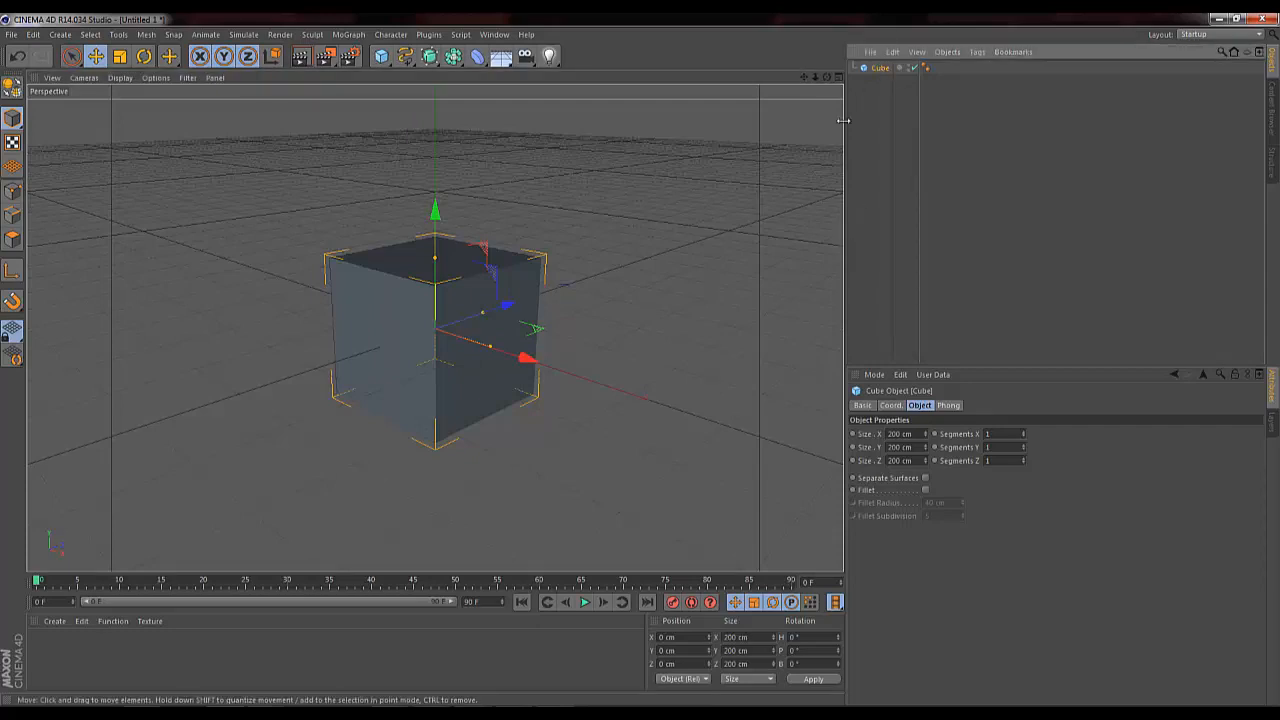
click(925, 478)
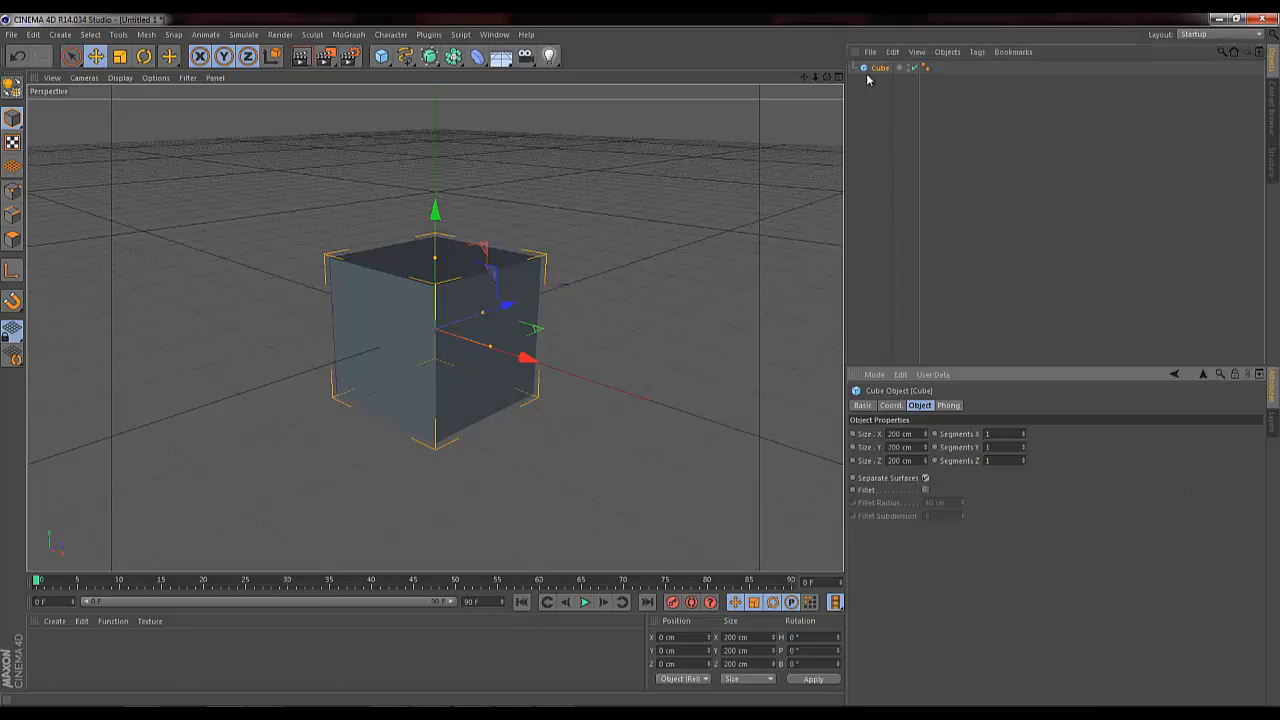
Step: Convert the cube into editable polygon objects and expand its hierarchy to show the separate faces
click(862, 115)
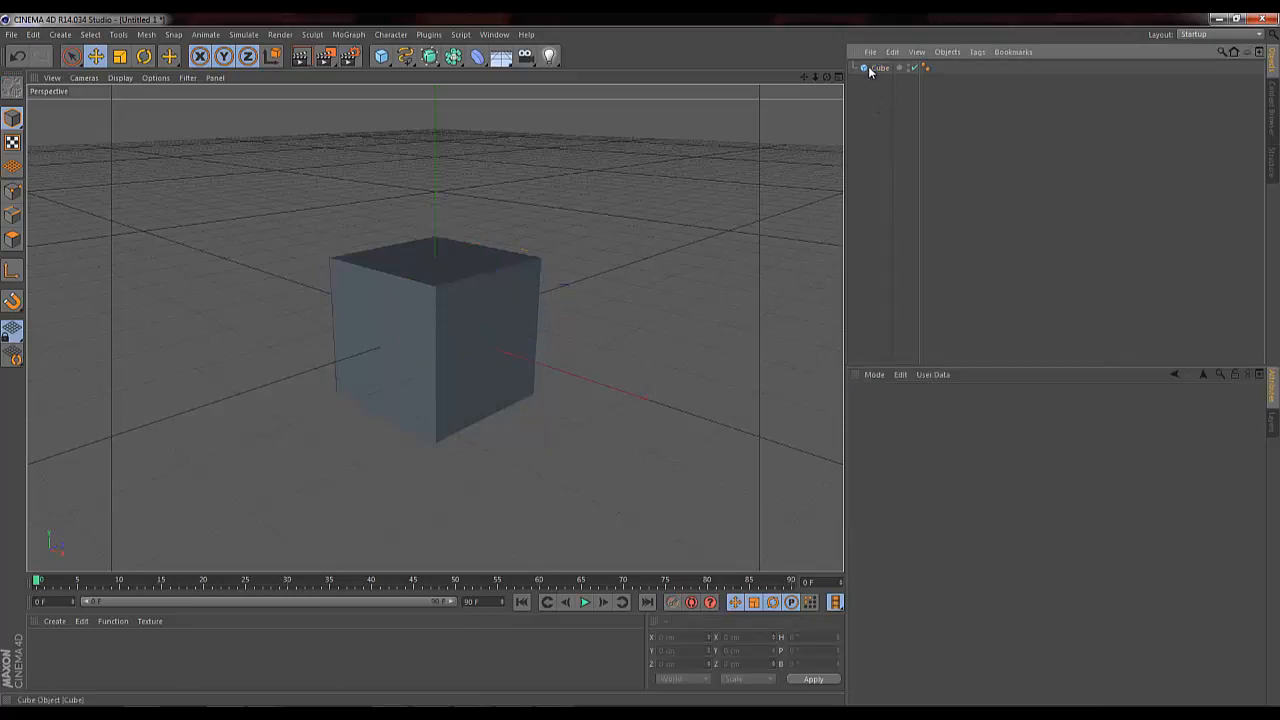
click(484, 291)
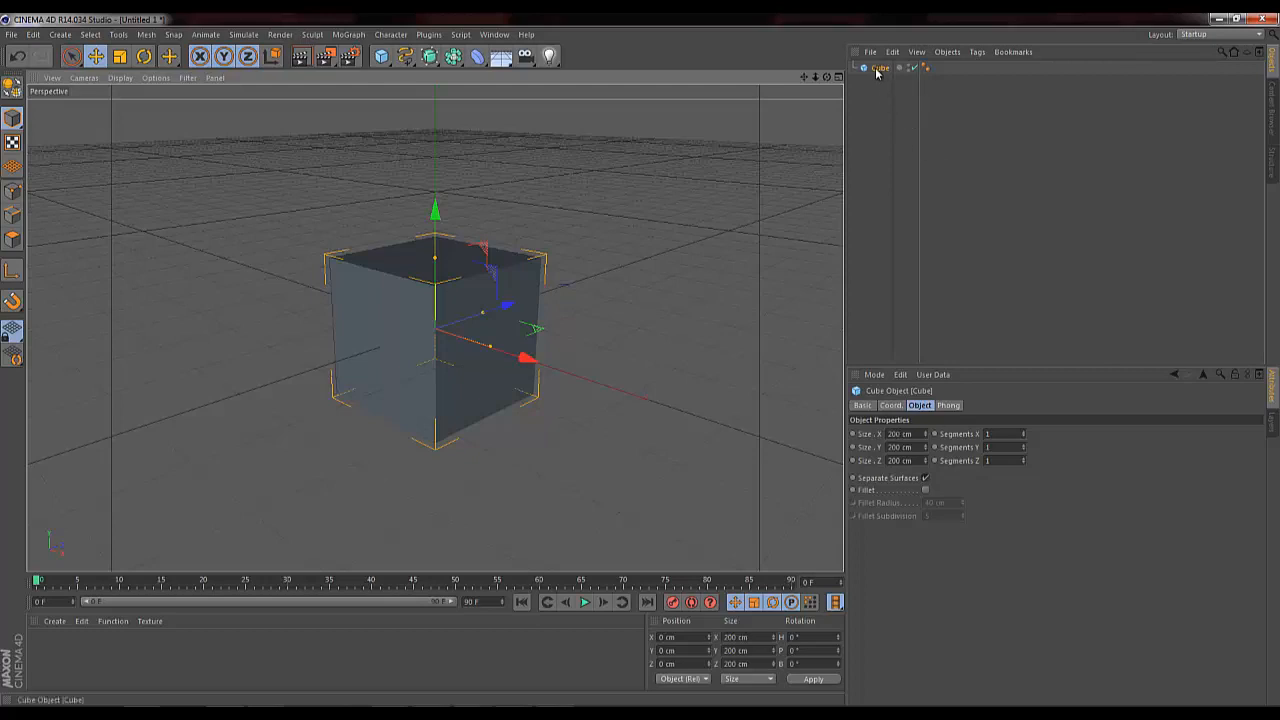
key(c)
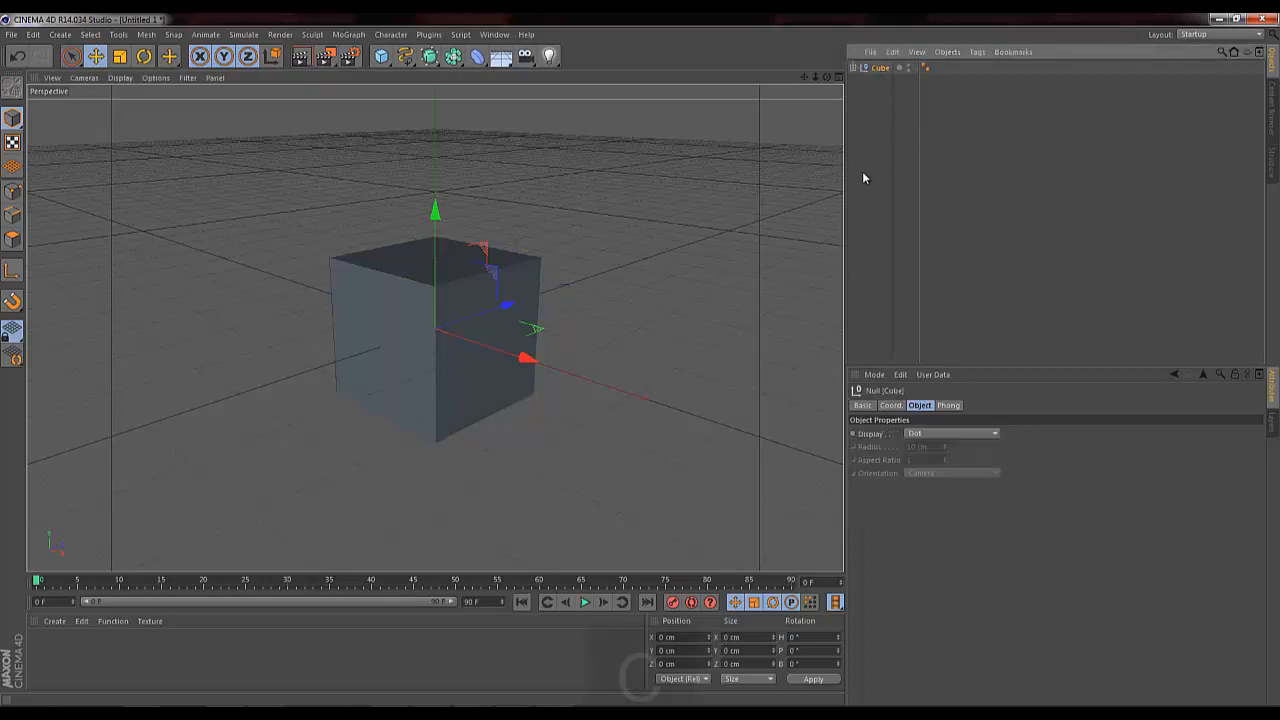
click(854, 67)
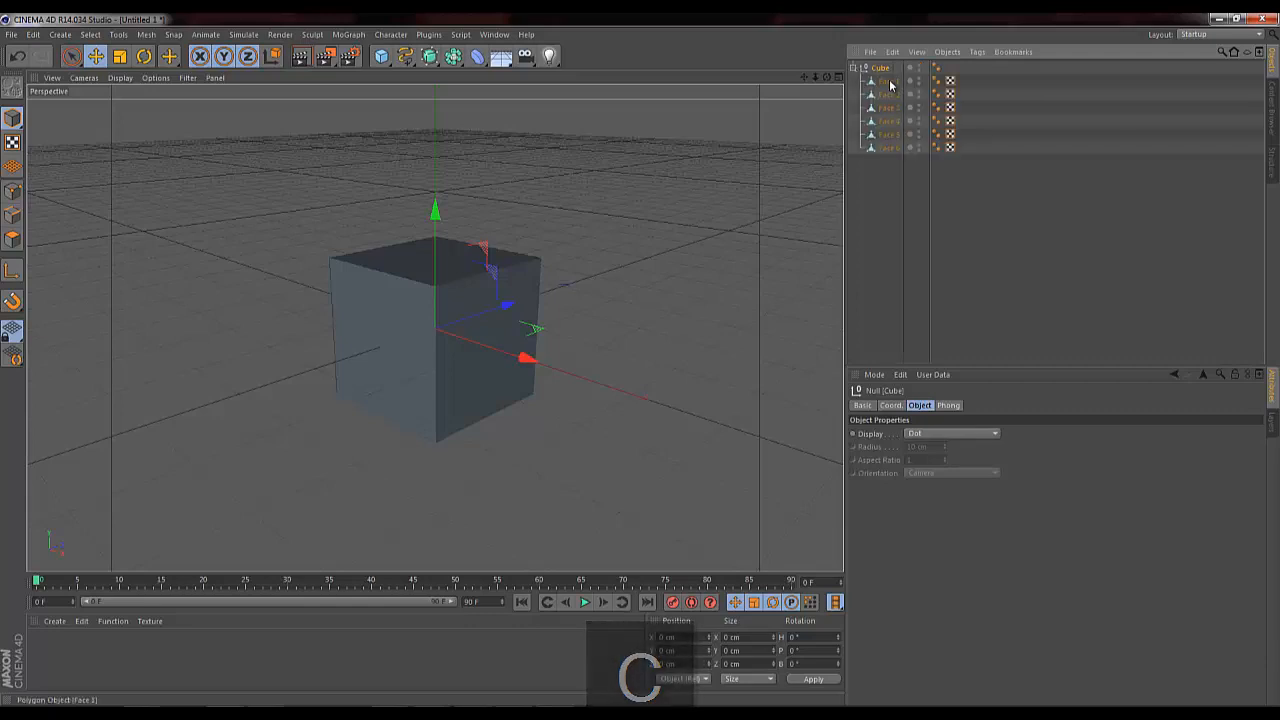
Step: Check which side of the cube each face object covers, and set the viewport display to Gouraud Shading (Lines)
click(888, 82)
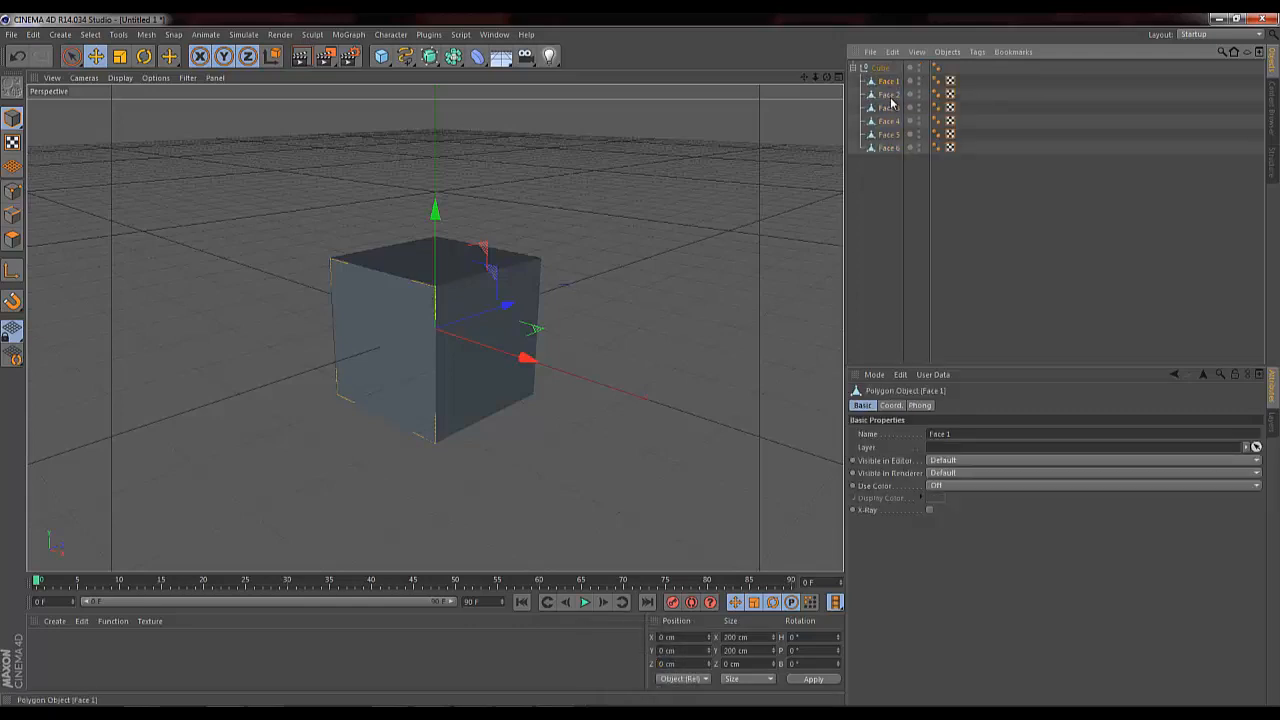
click(894, 96)
click(887, 108)
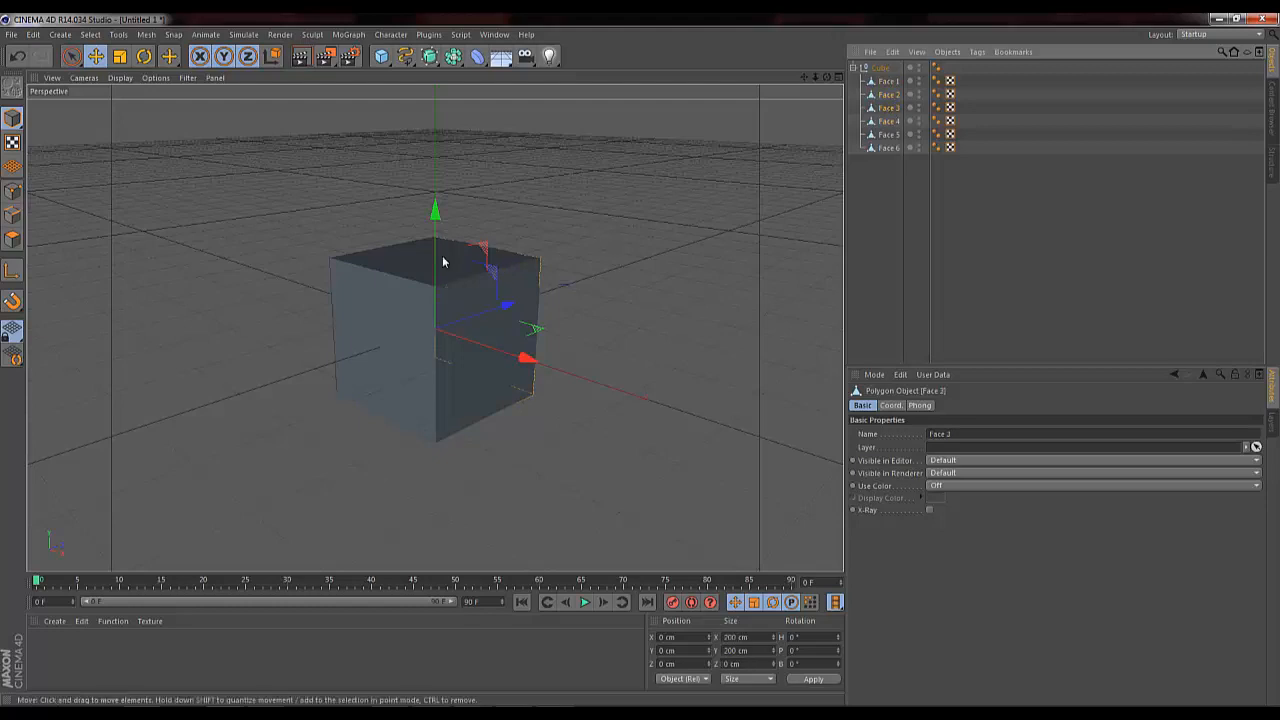
click(889, 121)
click(887, 140)
click(121, 78)
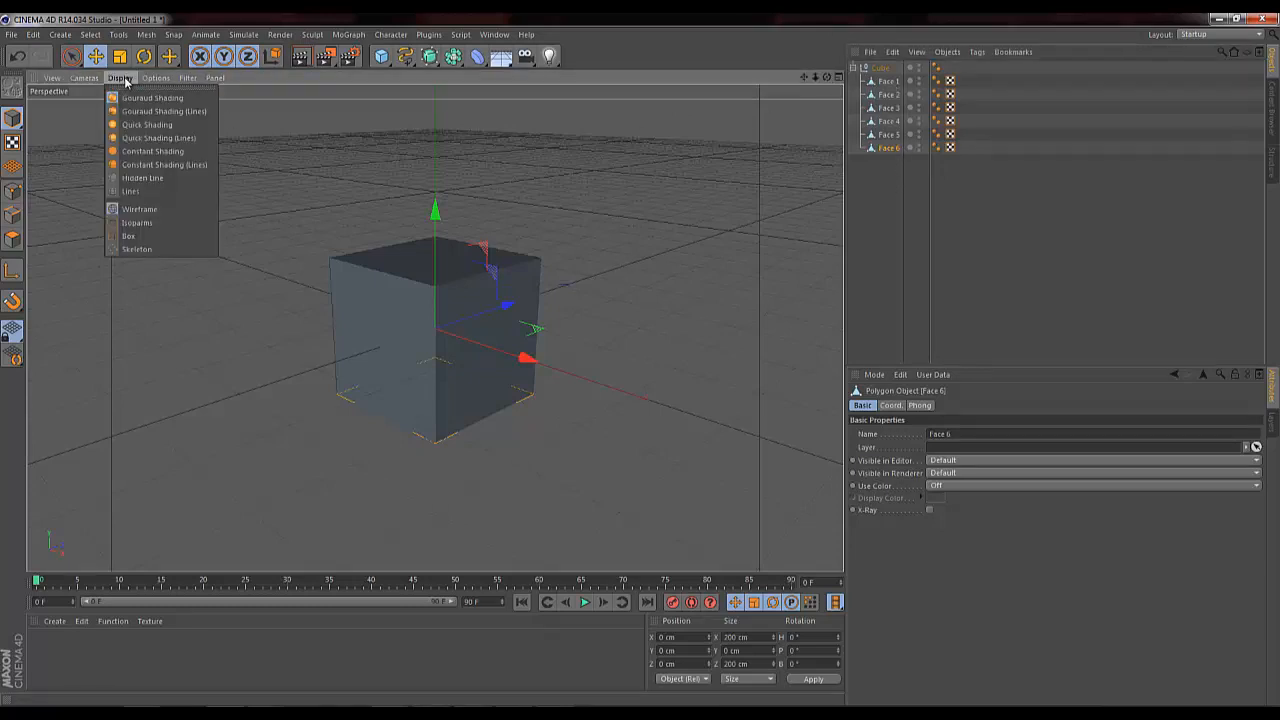
click(169, 112)
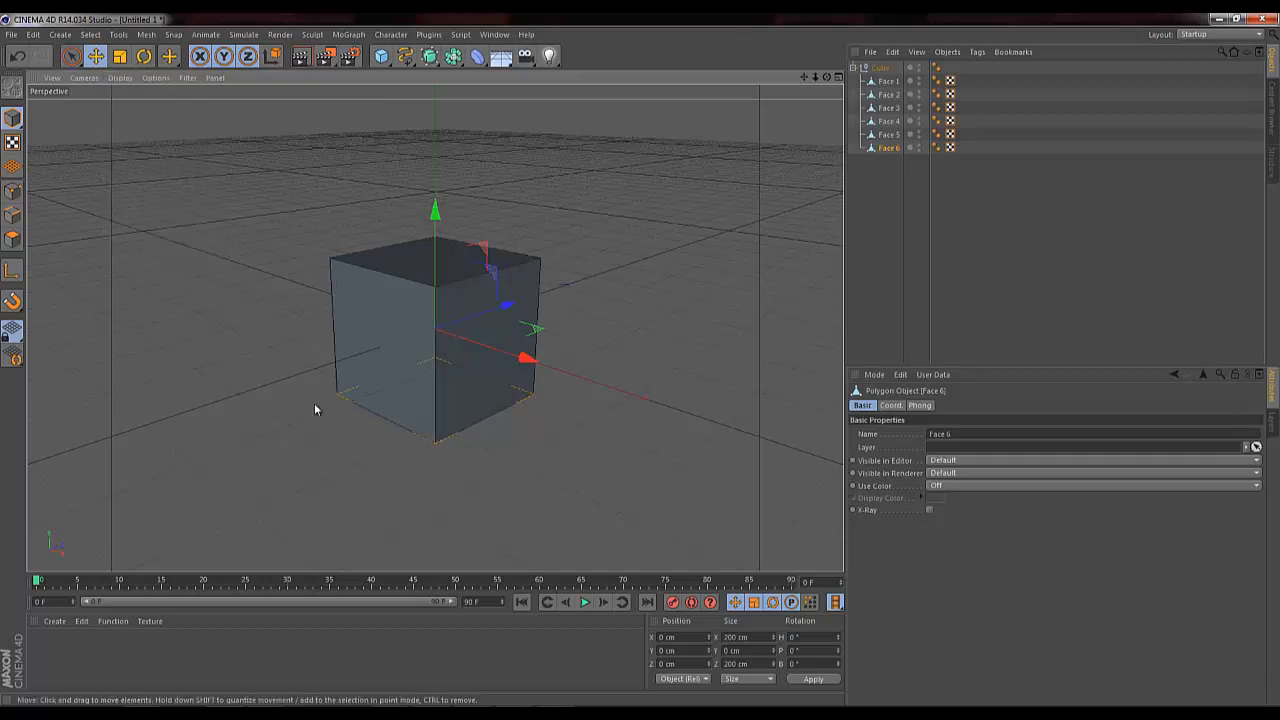
Step: Rename Face 6 to Bottom and Face 5 to Top in the object hierarchy
double_click(886, 149)
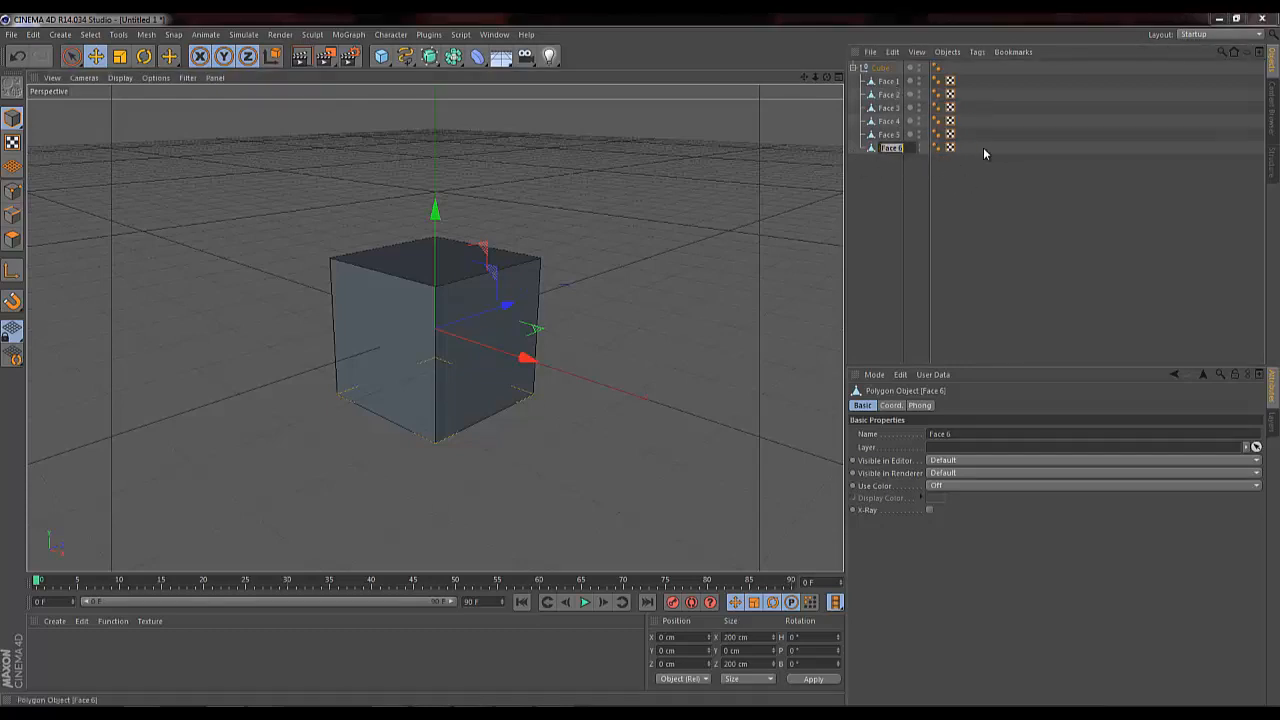
text(Bottom)
key(Return)
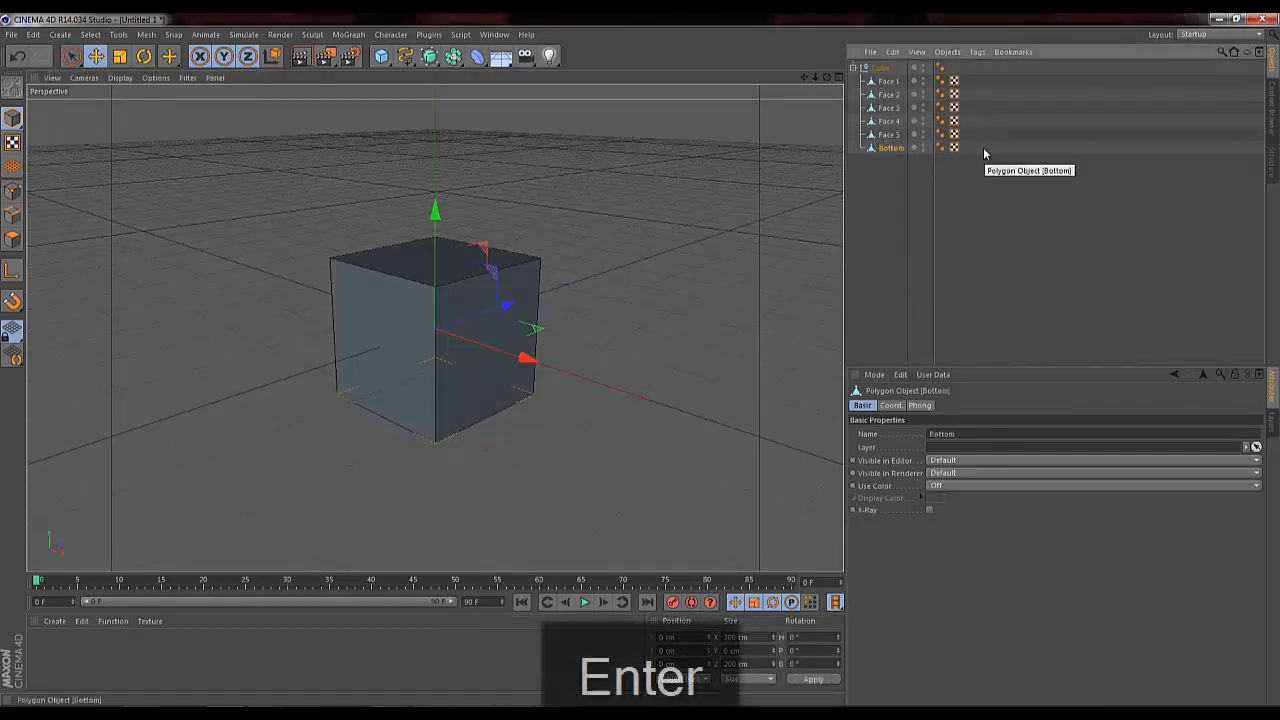
click(882, 135)
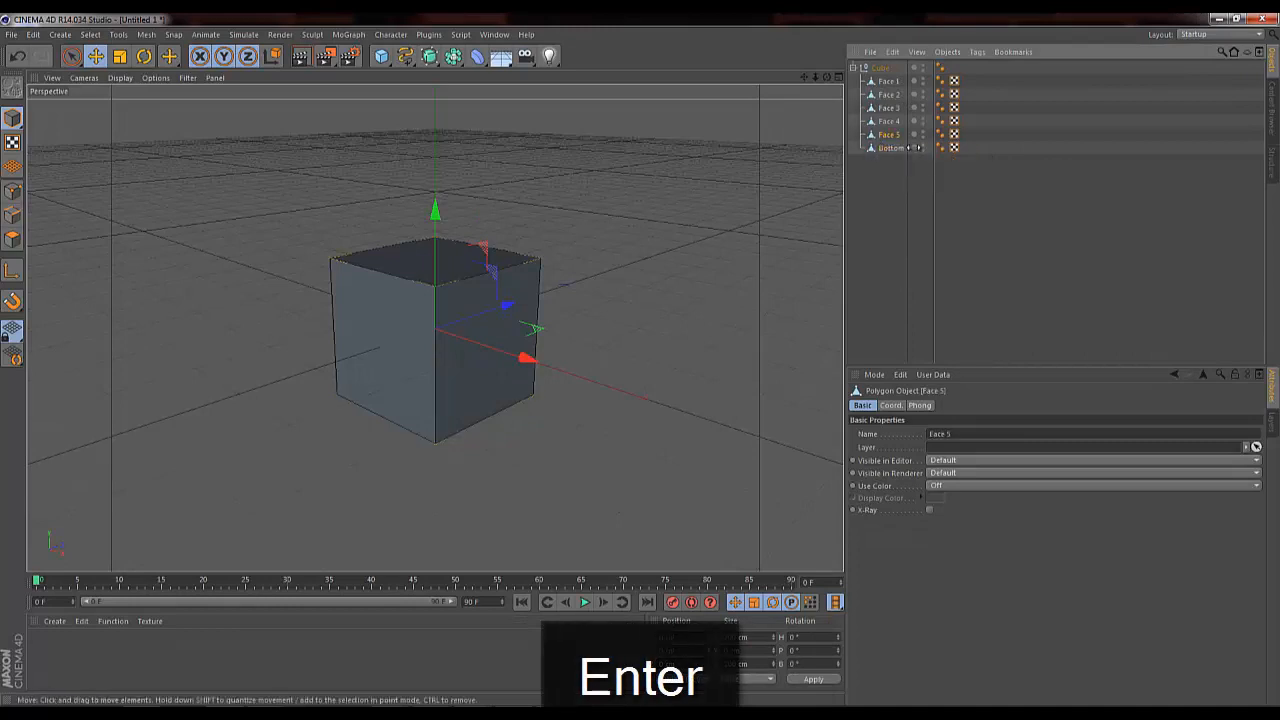
double_click(887, 135)
text(Top)
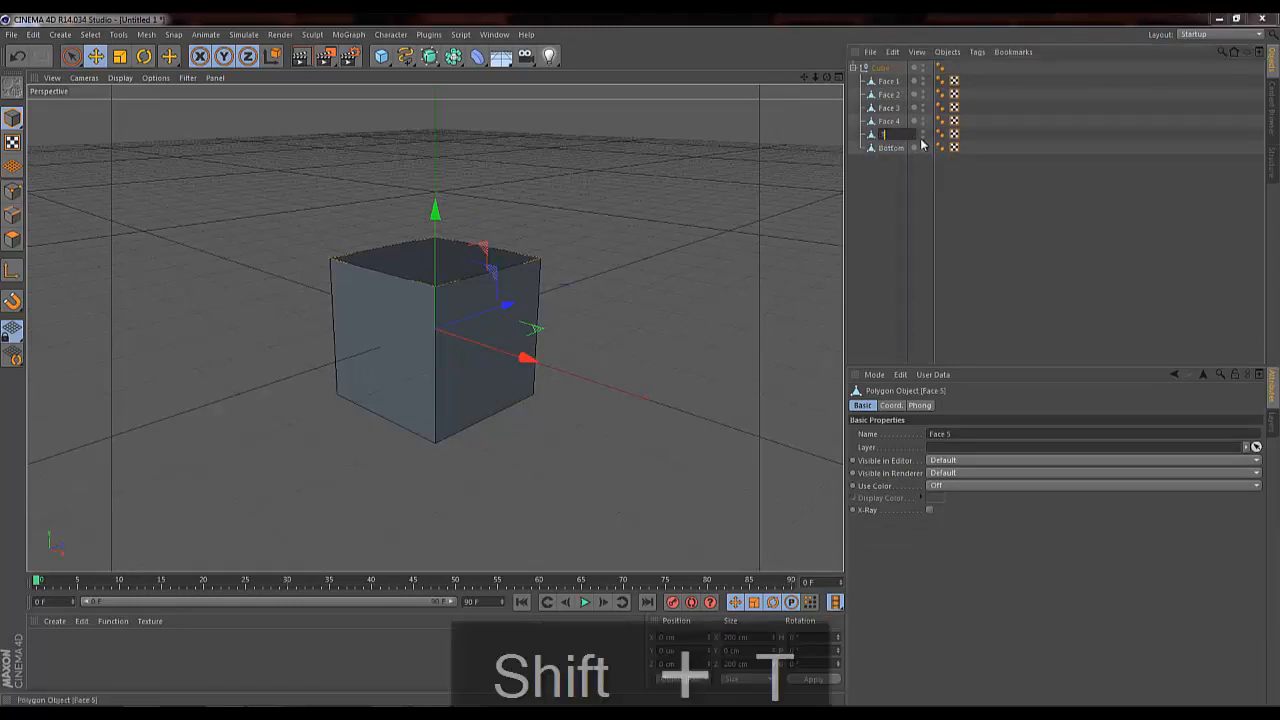
key(Return)
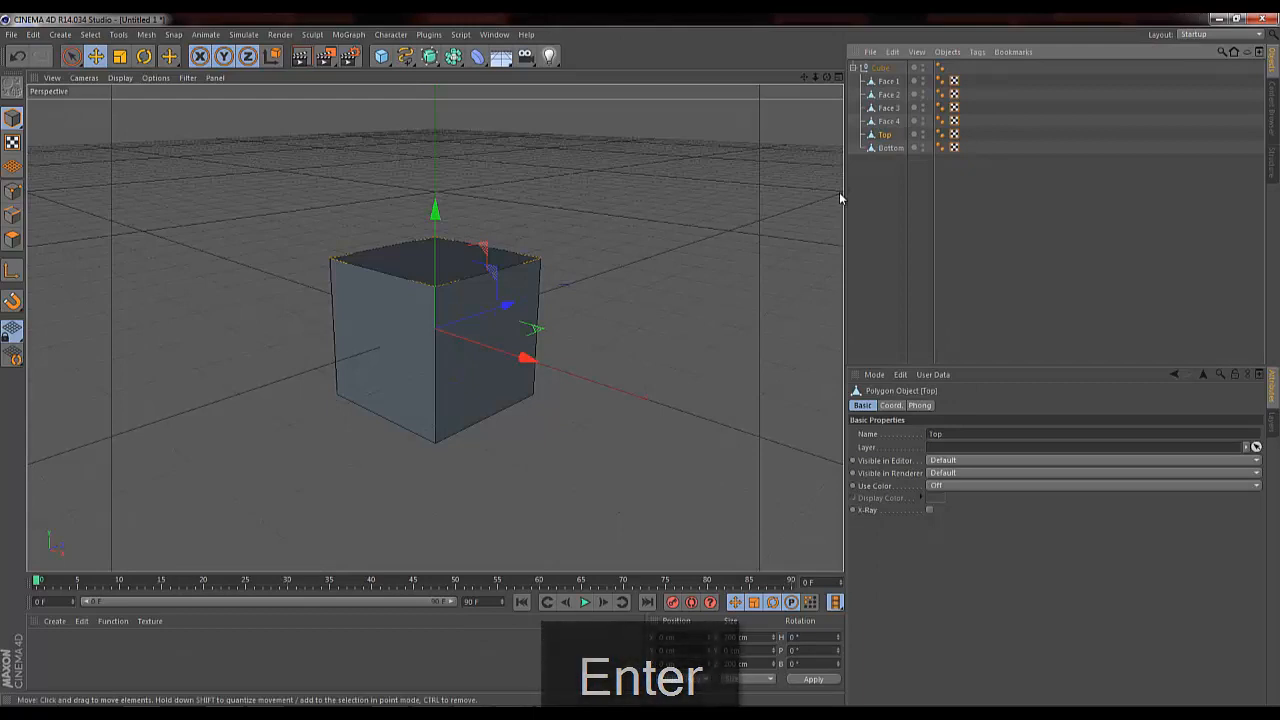
key(space)
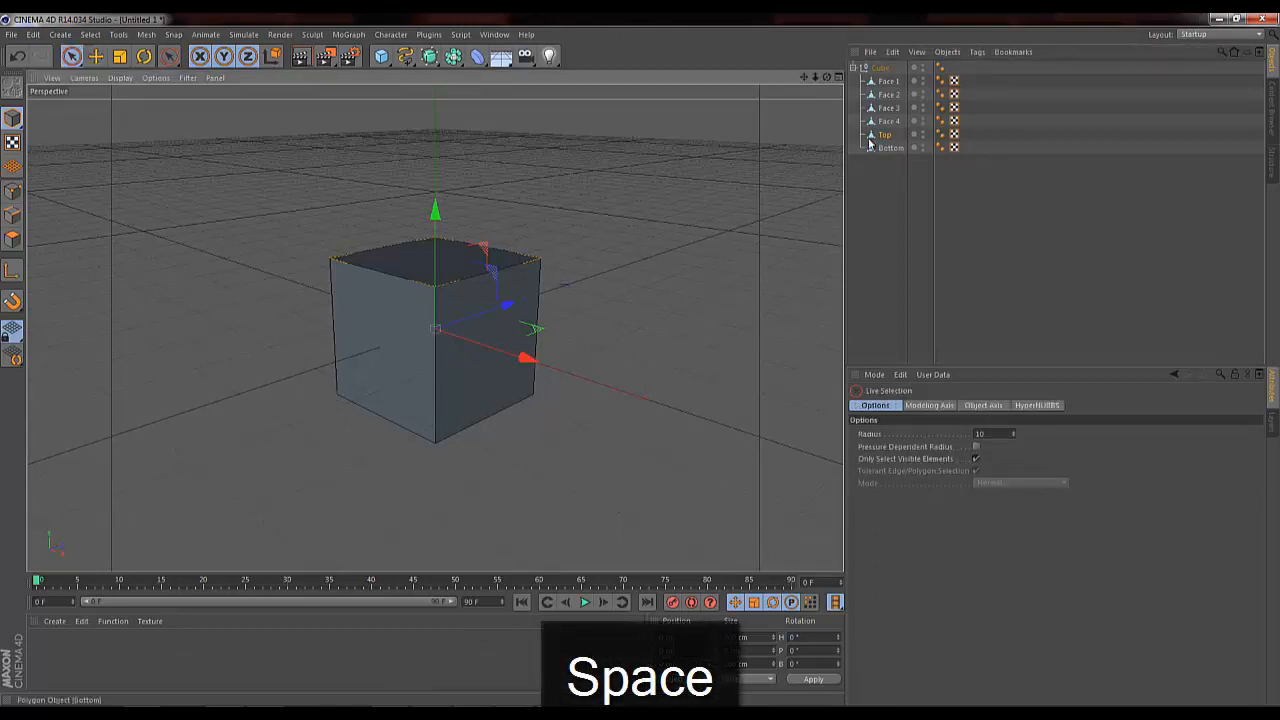
Step: Move all six face objects out of the Cube null and delete the empty null
click(887, 82)
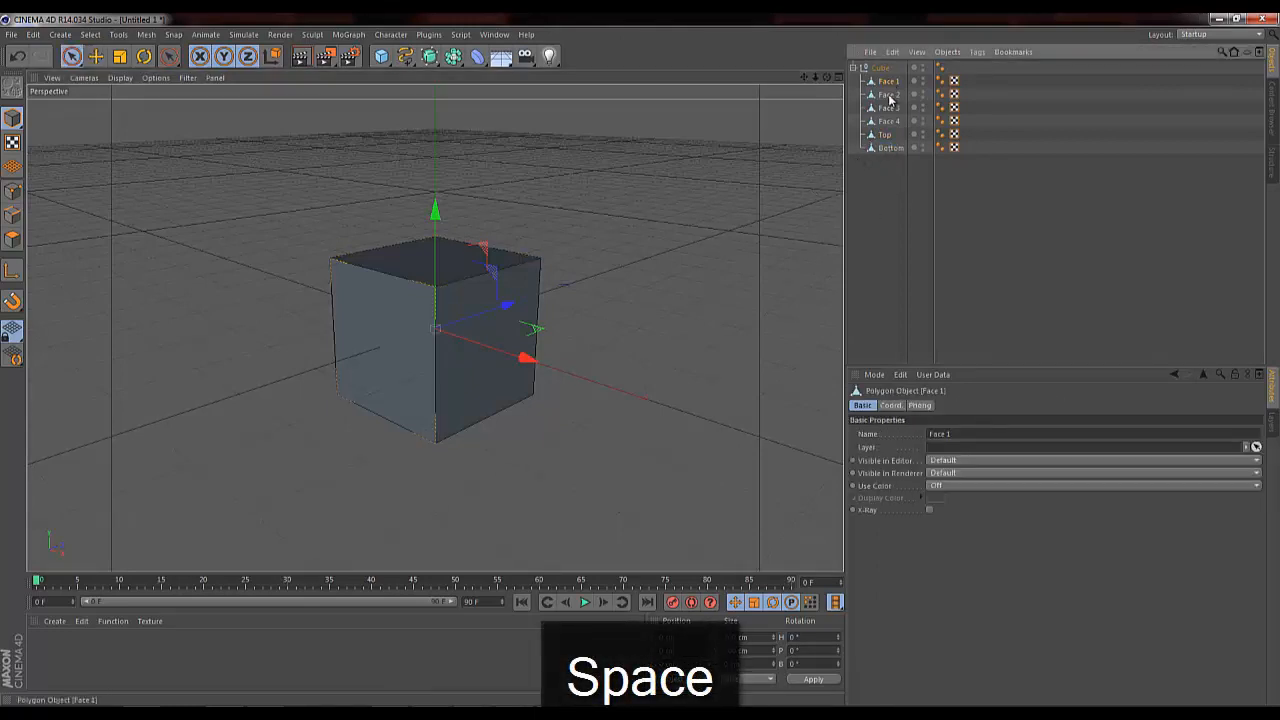
drag(889, 177, 879, 78)
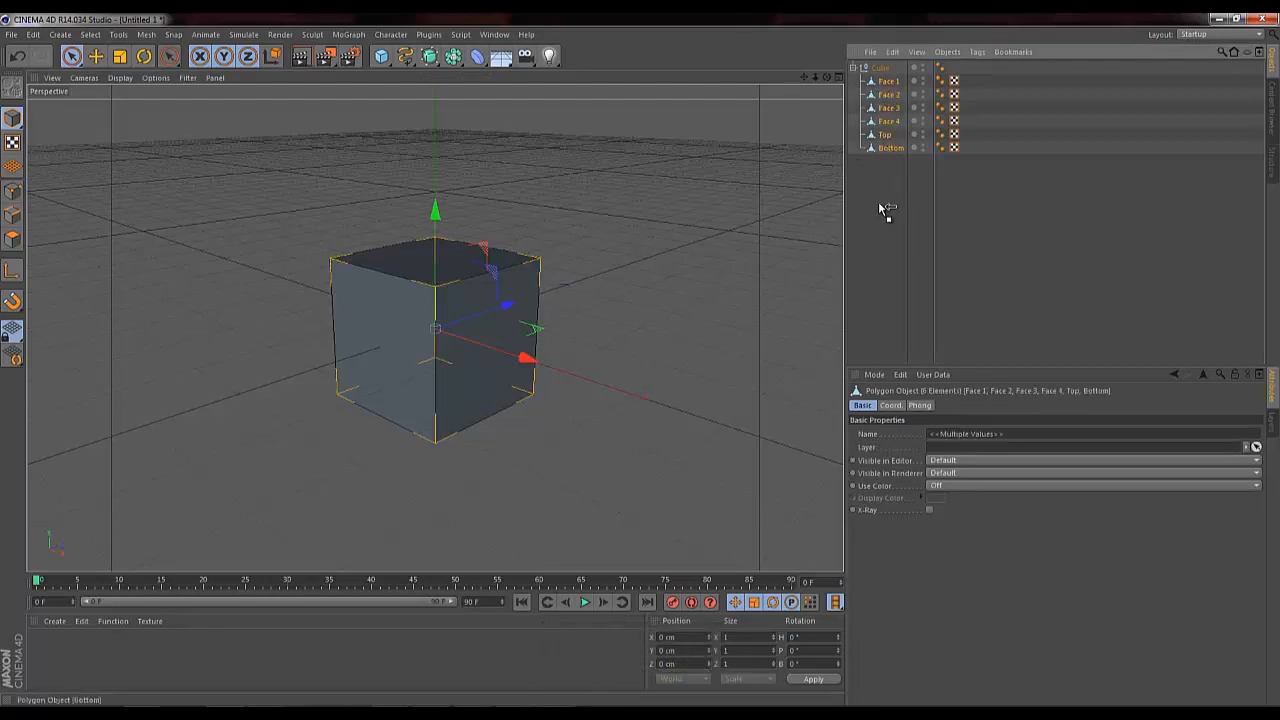
drag(879, 208, 880, 206)
click(880, 68)
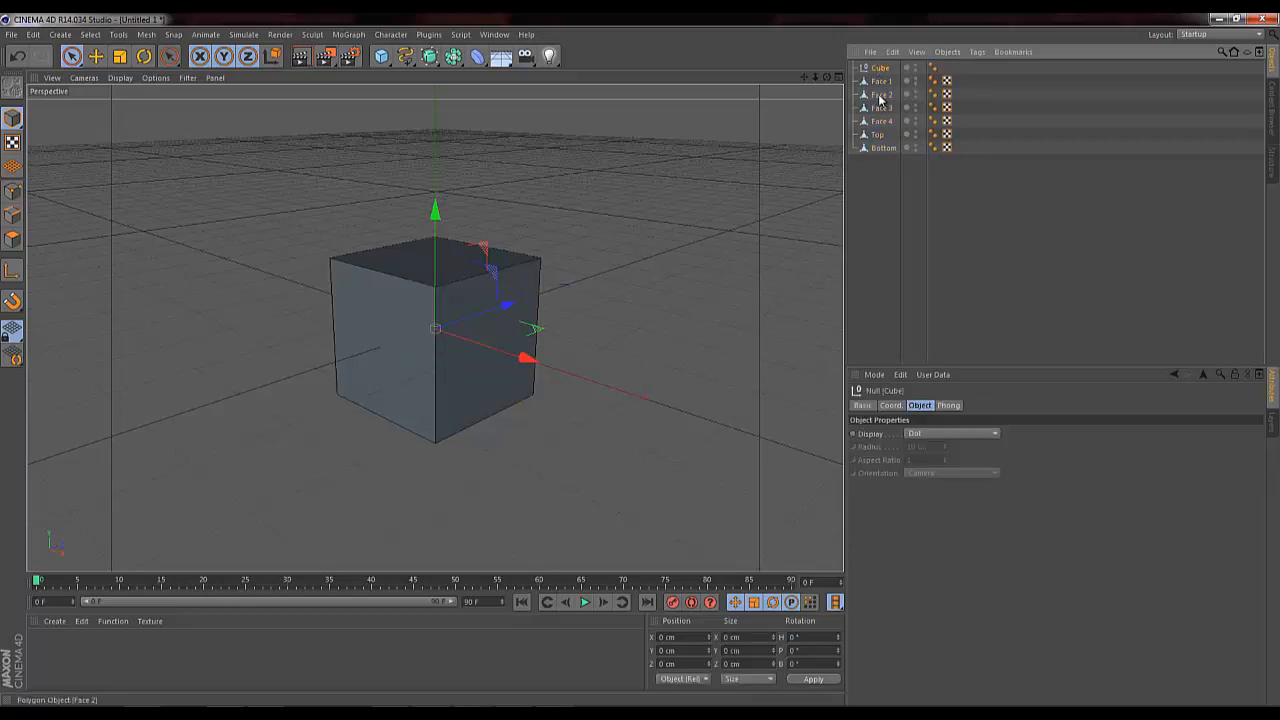
key(Delete)
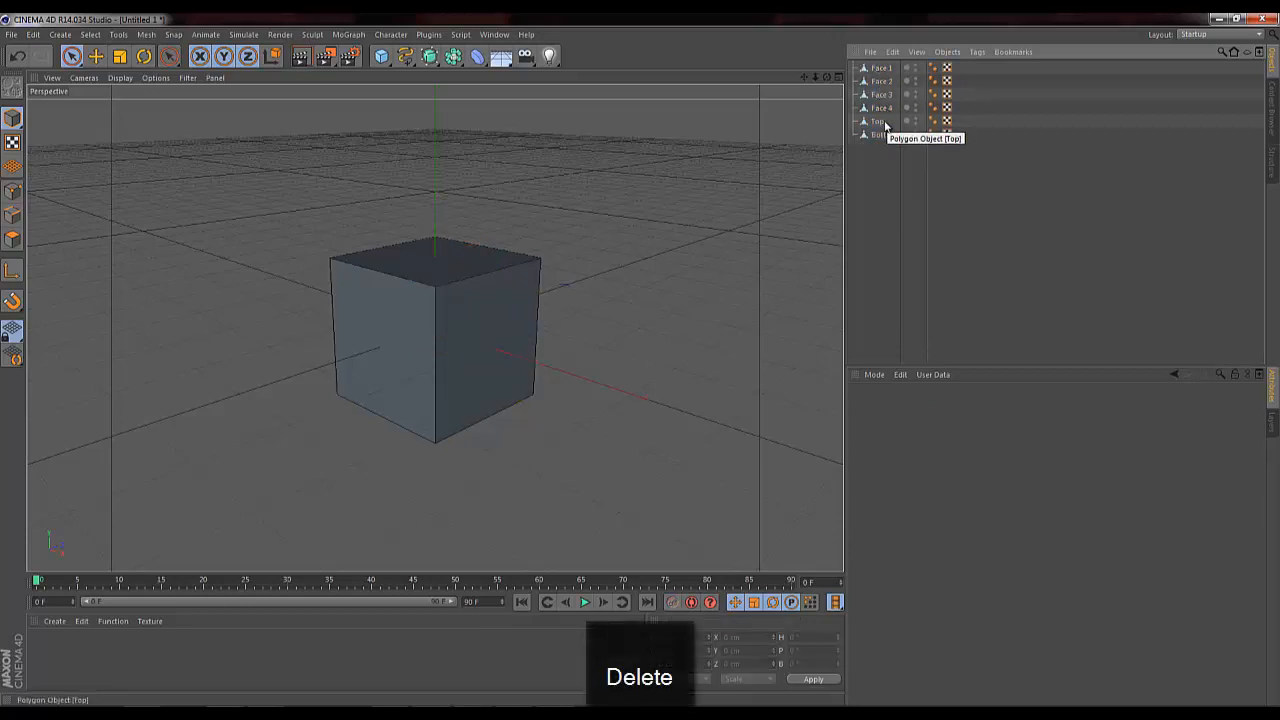
Step: Try moving Face 1 about 255 cm outward along Z and rotating its pitch about 3°, and undo these changes
click(880, 67)
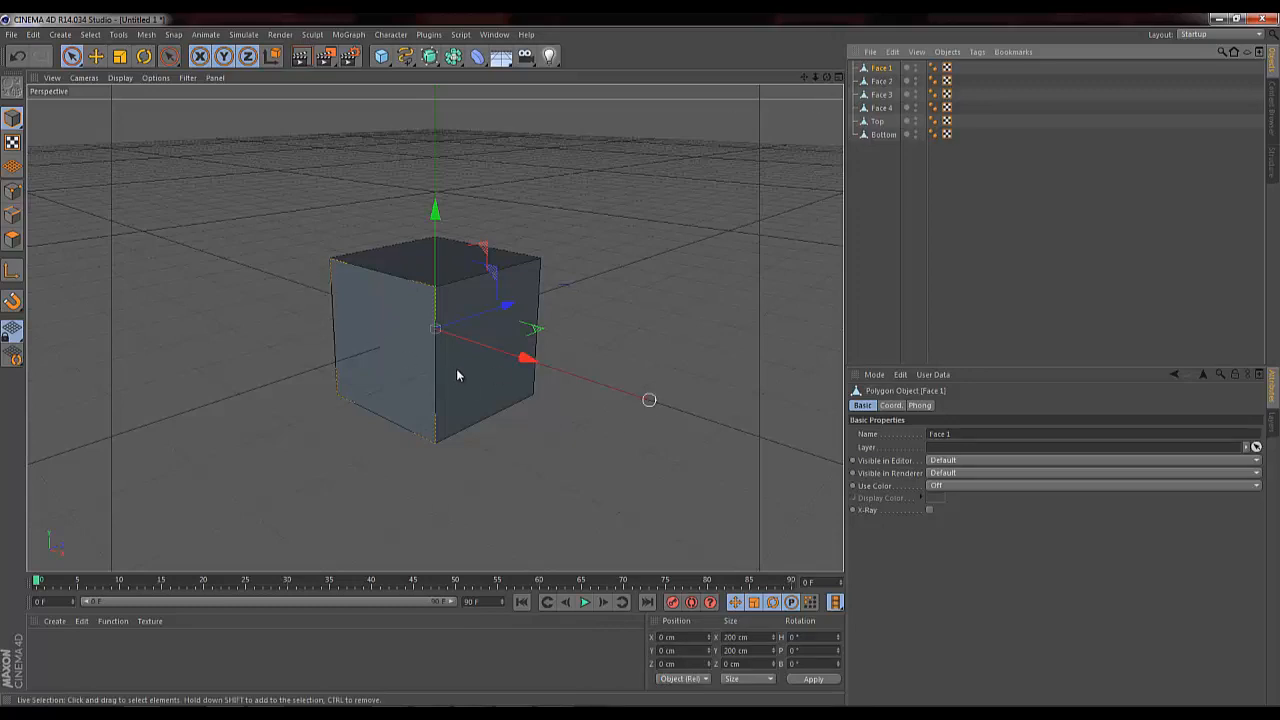
mouse_move(506, 303)
mouse_down()
mouse_move(446, 325)
mouse_move(566, 294)
mouse_move(396, 344)
mouse_move(500, 306)
mouse_up()
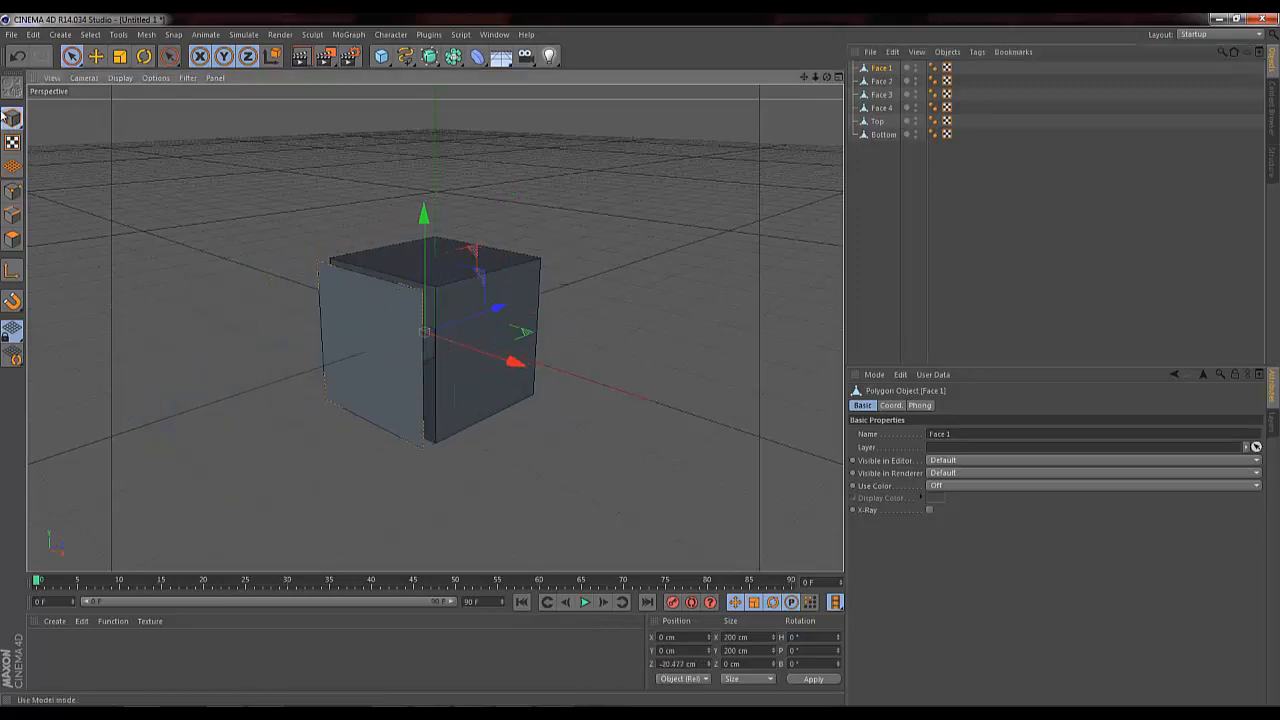
click(14, 124)
drag(500, 309, 240, 380)
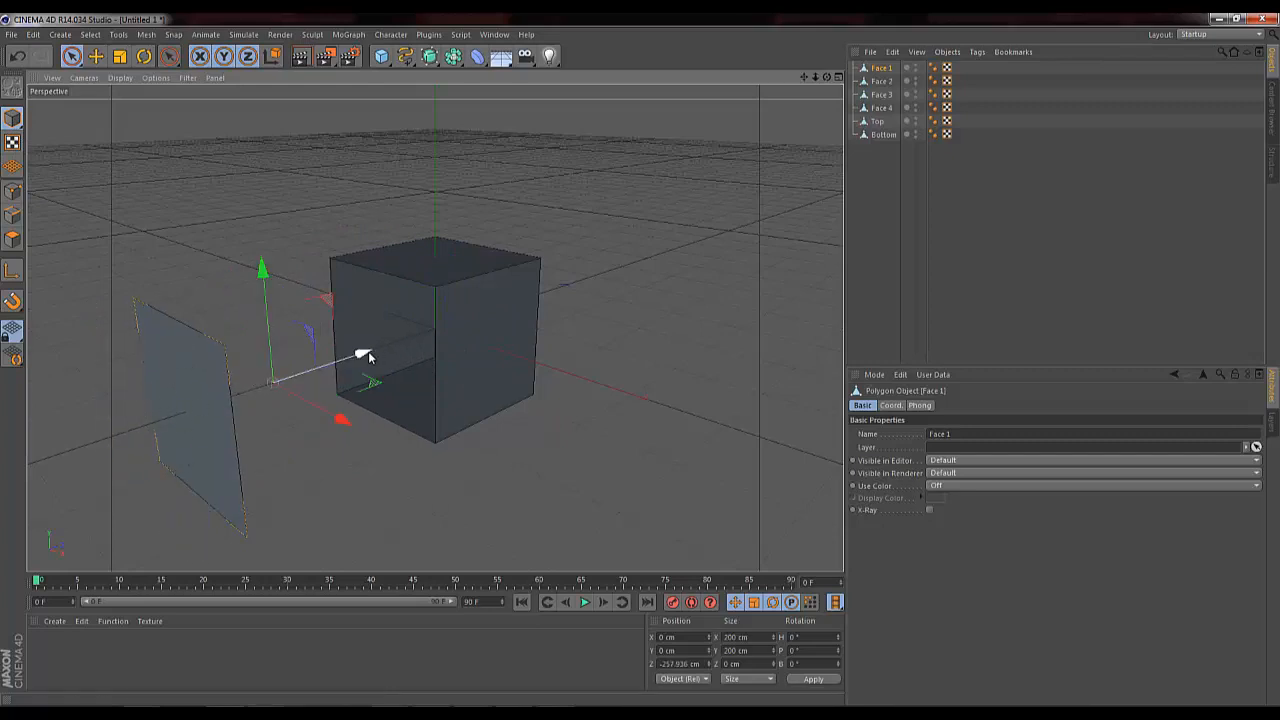
mouse_move(367, 353)
mouse_down()
mouse_move(367, 341)
mouse_move(352, 349)
mouse_up()
key(r)
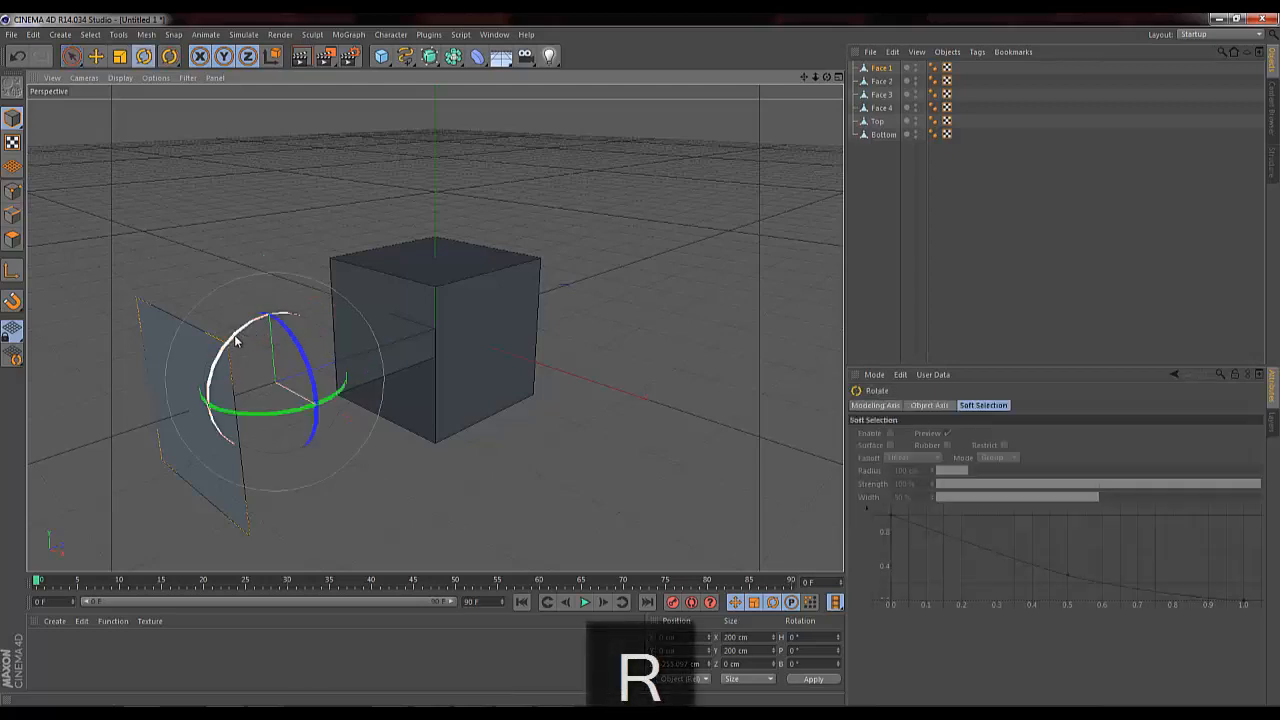
mouse_move(236, 340)
mouse_down()
mouse_move(286, 309)
mouse_move(234, 323)
mouse_move(296, 333)
mouse_move(255, 325)
mouse_move(237, 343)
mouse_up()
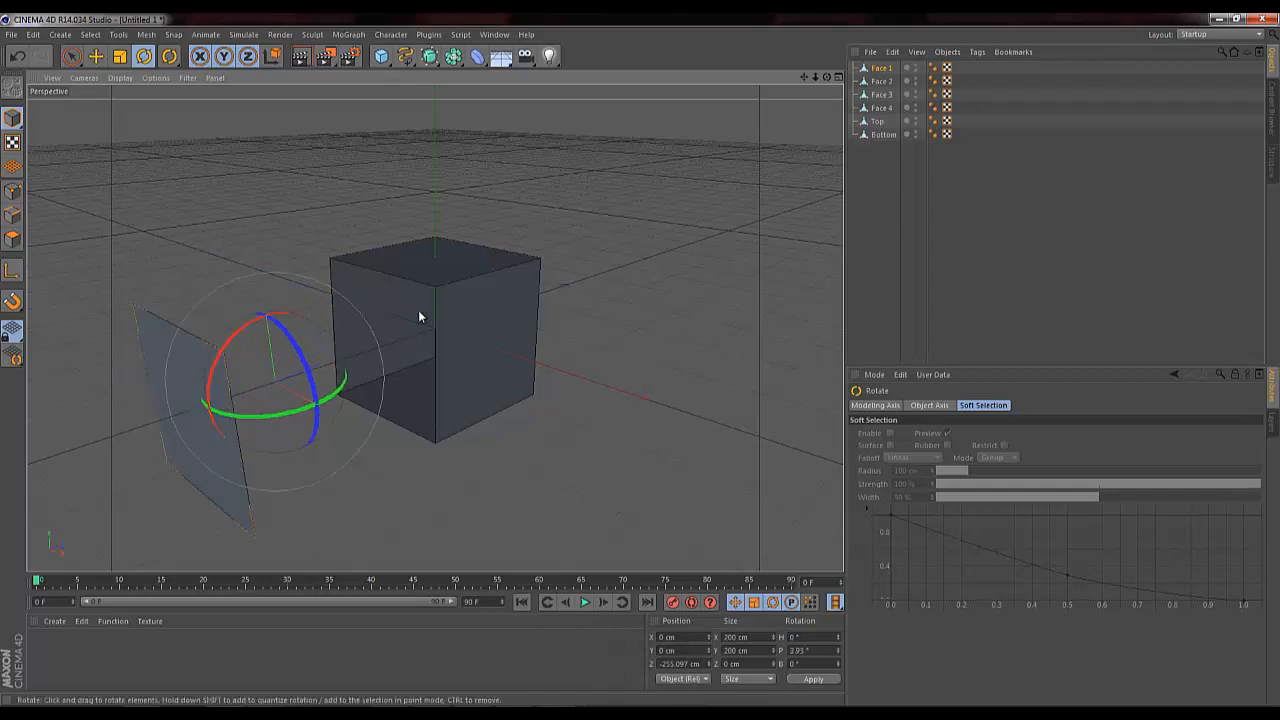
key(ctrl+z)
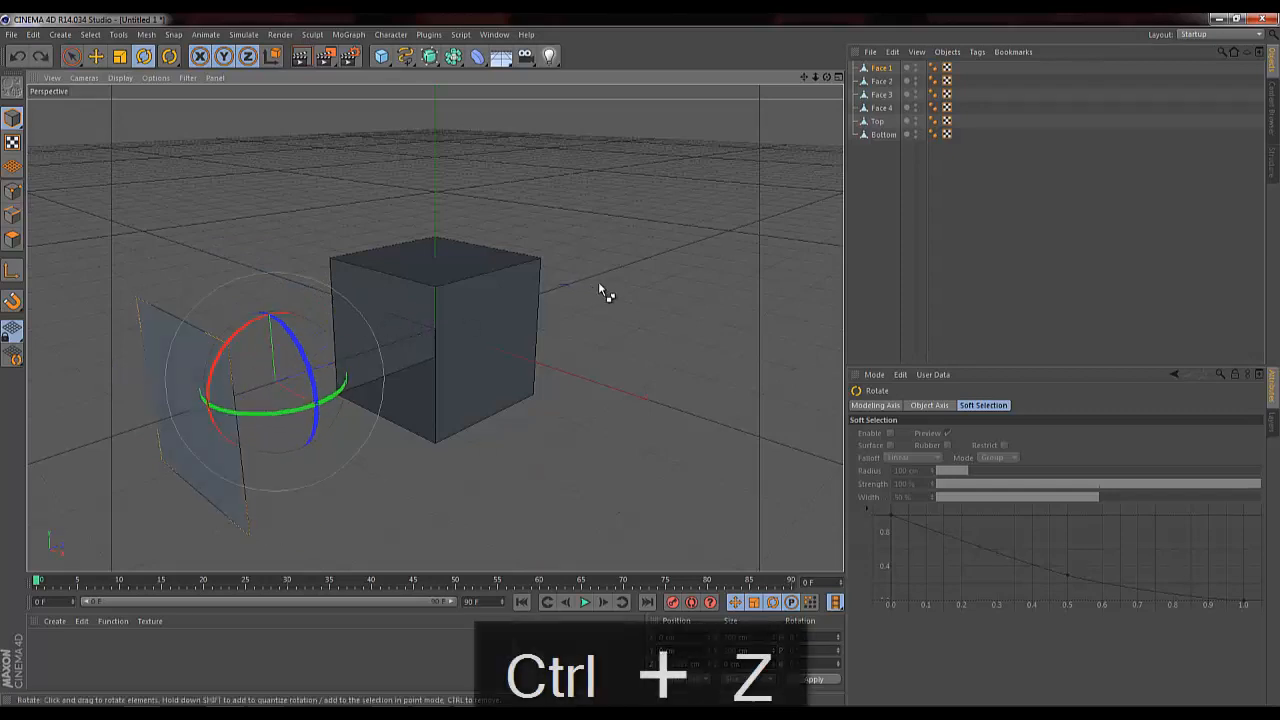
key(ctrl+z)
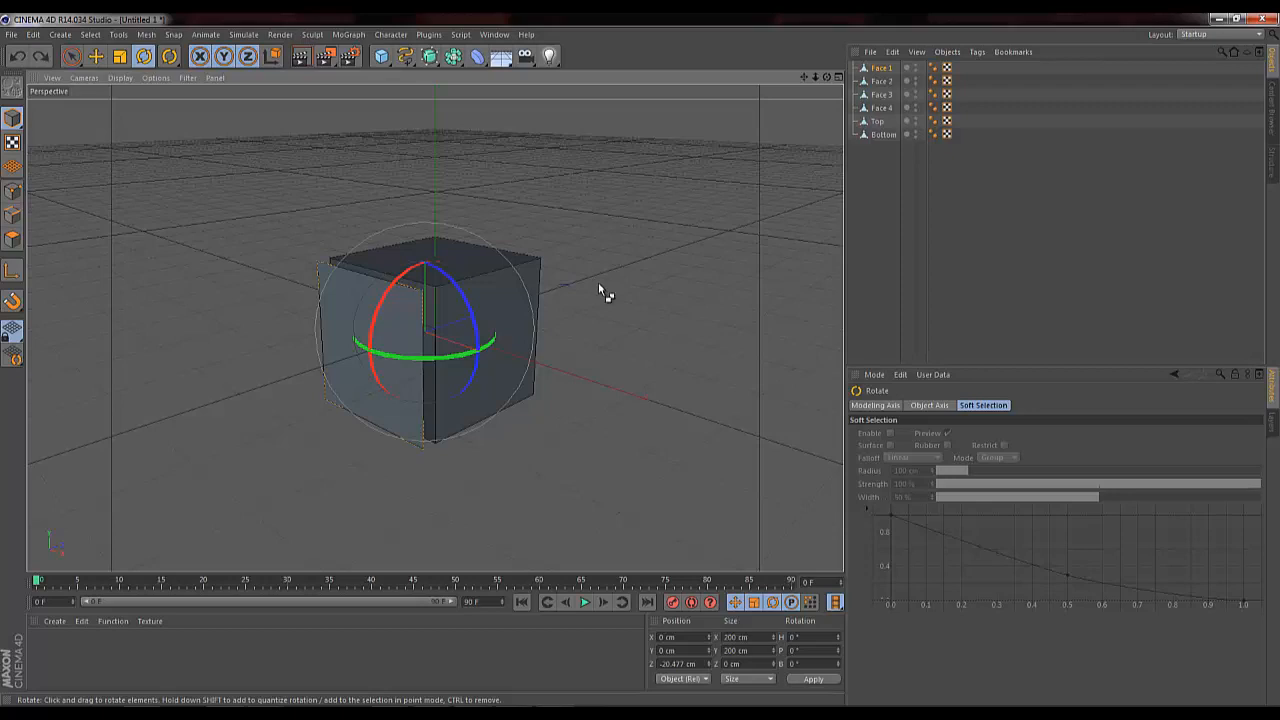
key(ctrl+z)
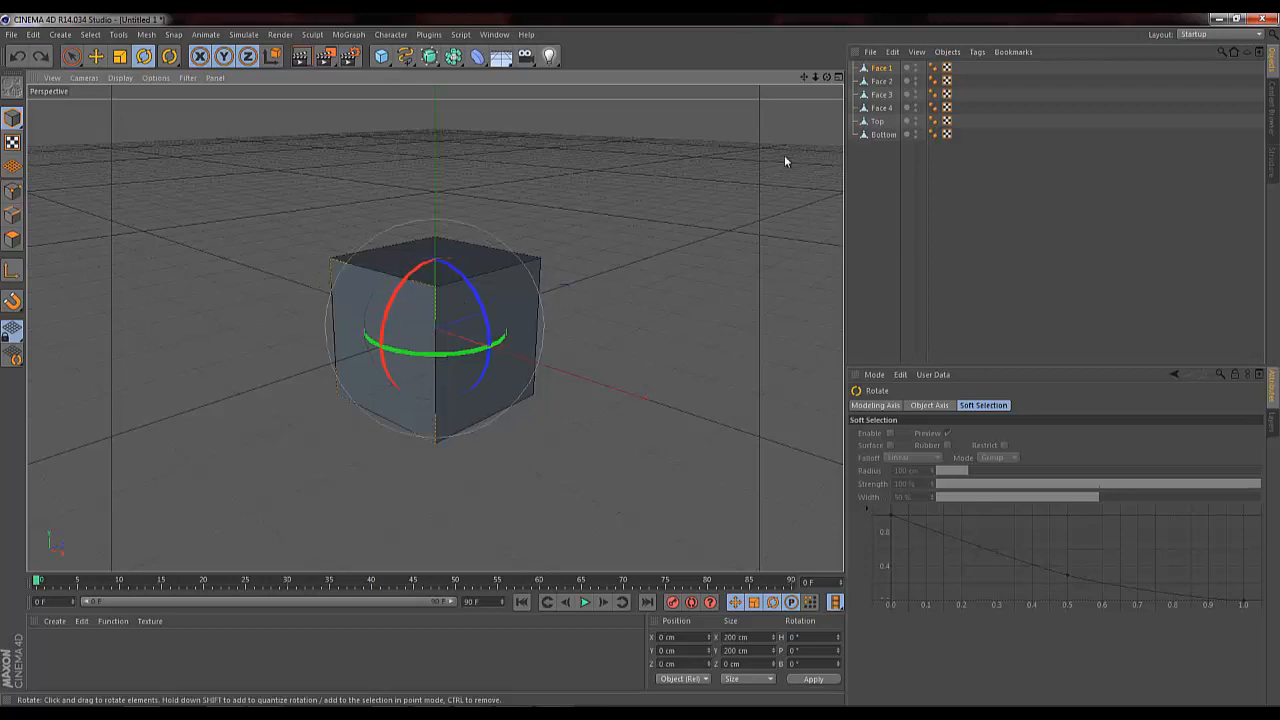
Step: Switch to the Present_Wrapping_02 reference movie, scrub through the box's folding, and minimize it
click(880, 68)
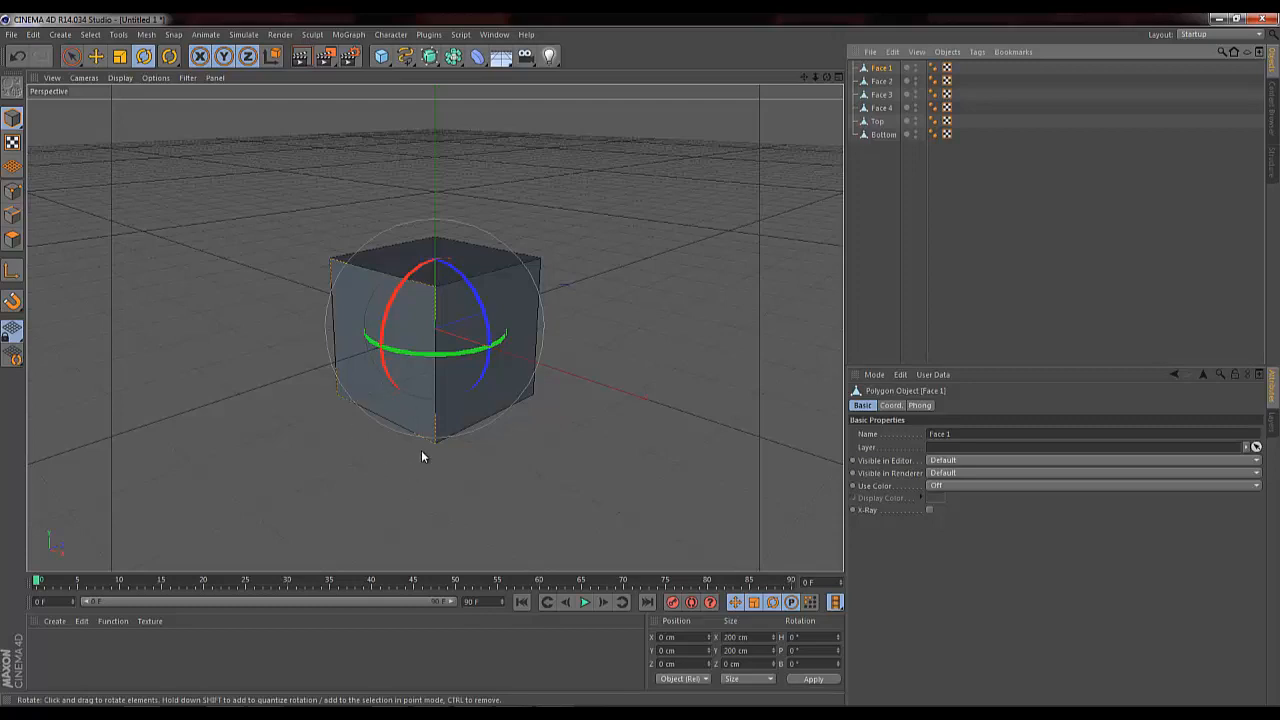
click(488, 714)
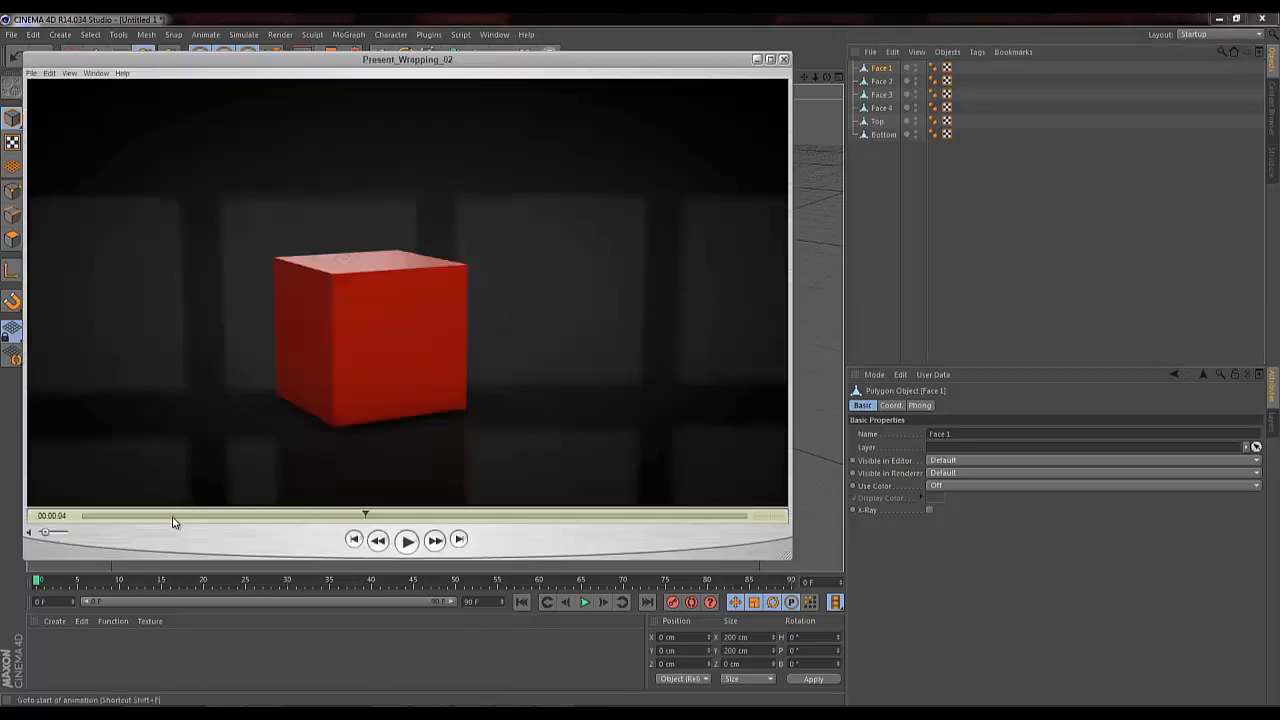
drag(172, 521, 267, 529)
click(758, 59)
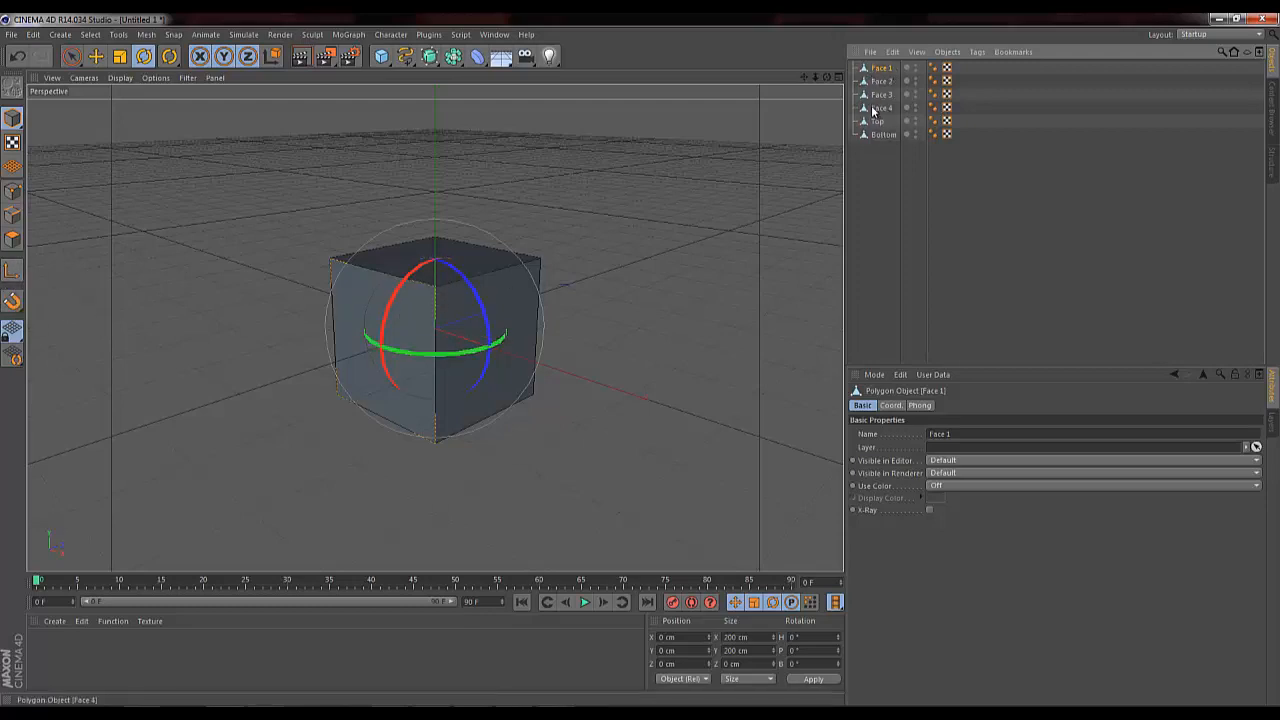
Step: Switch to the four-view layout and frame the cube in the Top, Front and Right views
middle_click(460, 219)
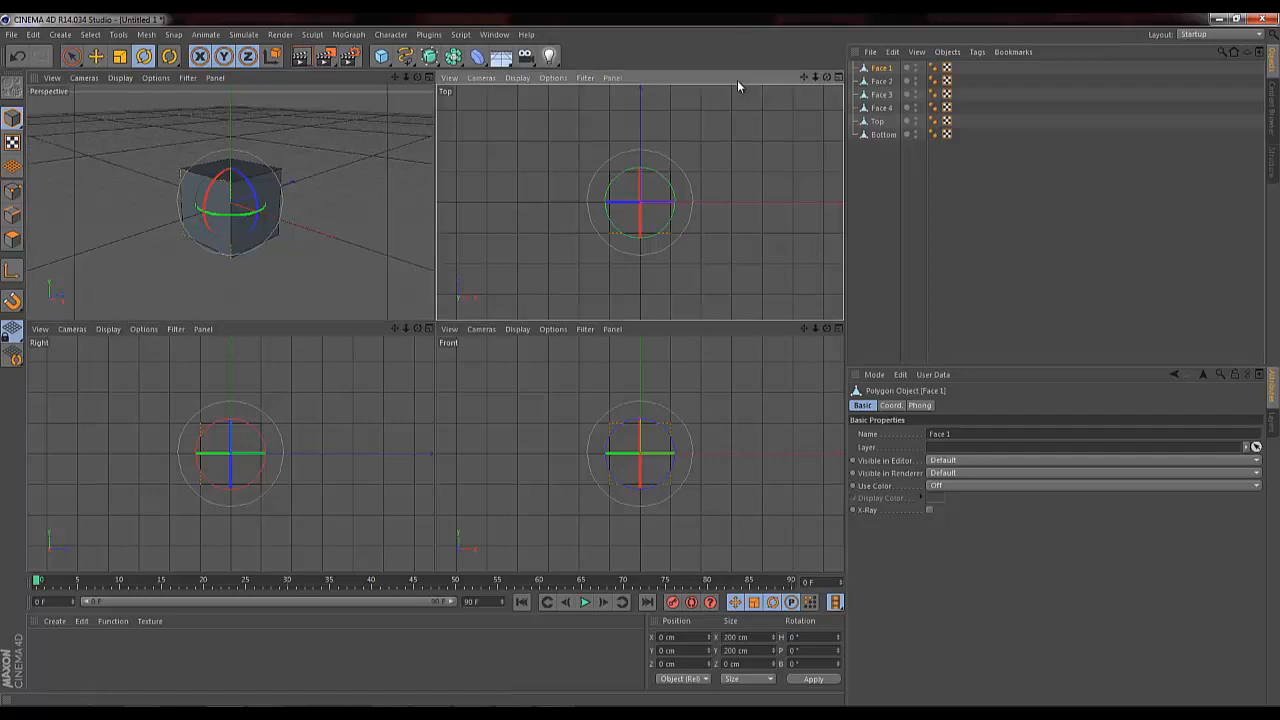
key(h)
click(663, 324)
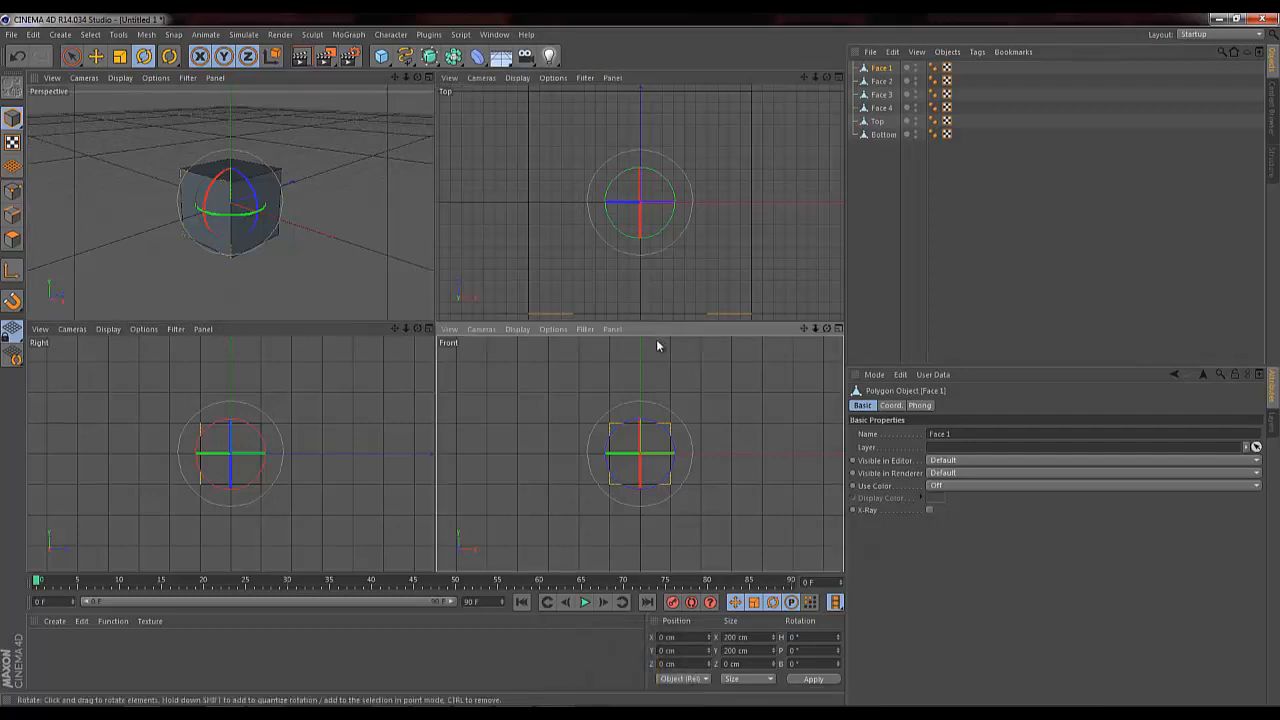
key(h)
click(329, 332)
key(h)
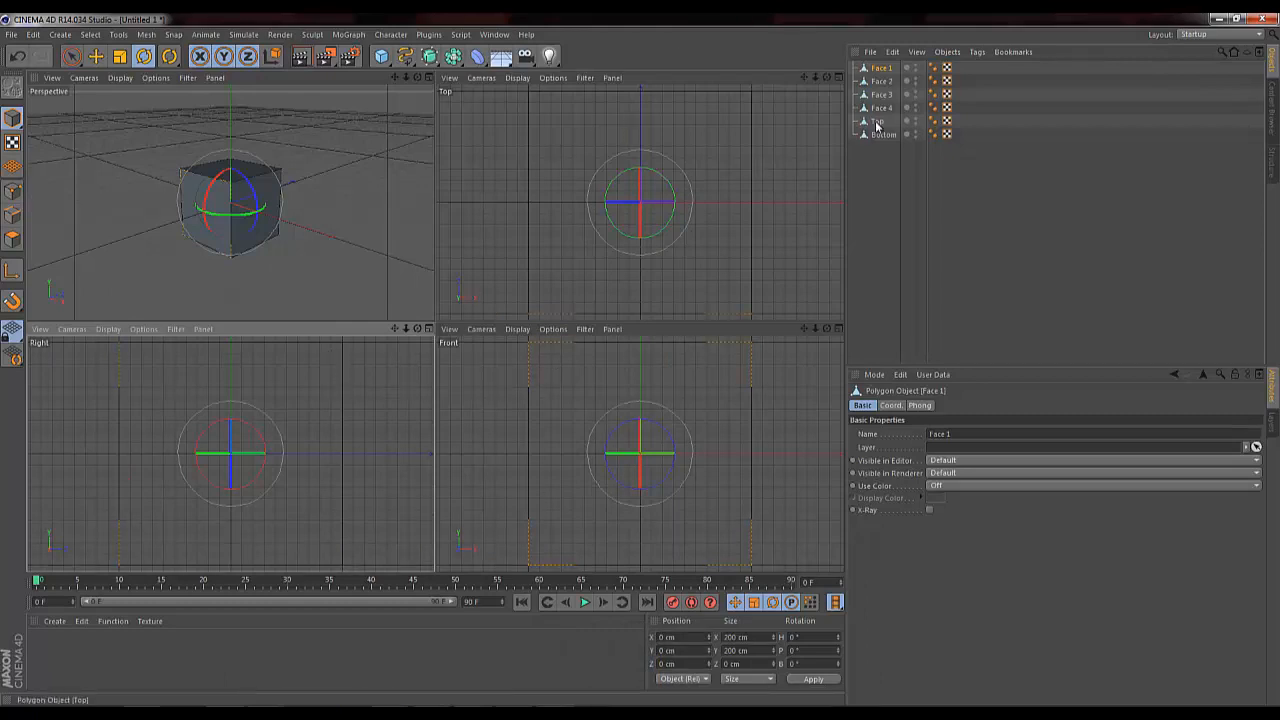
Step: Enable axis editing and move Face 1's axis to the middle of its bottom edge, at Y -100 cm and Z -100 cm
click(72, 57)
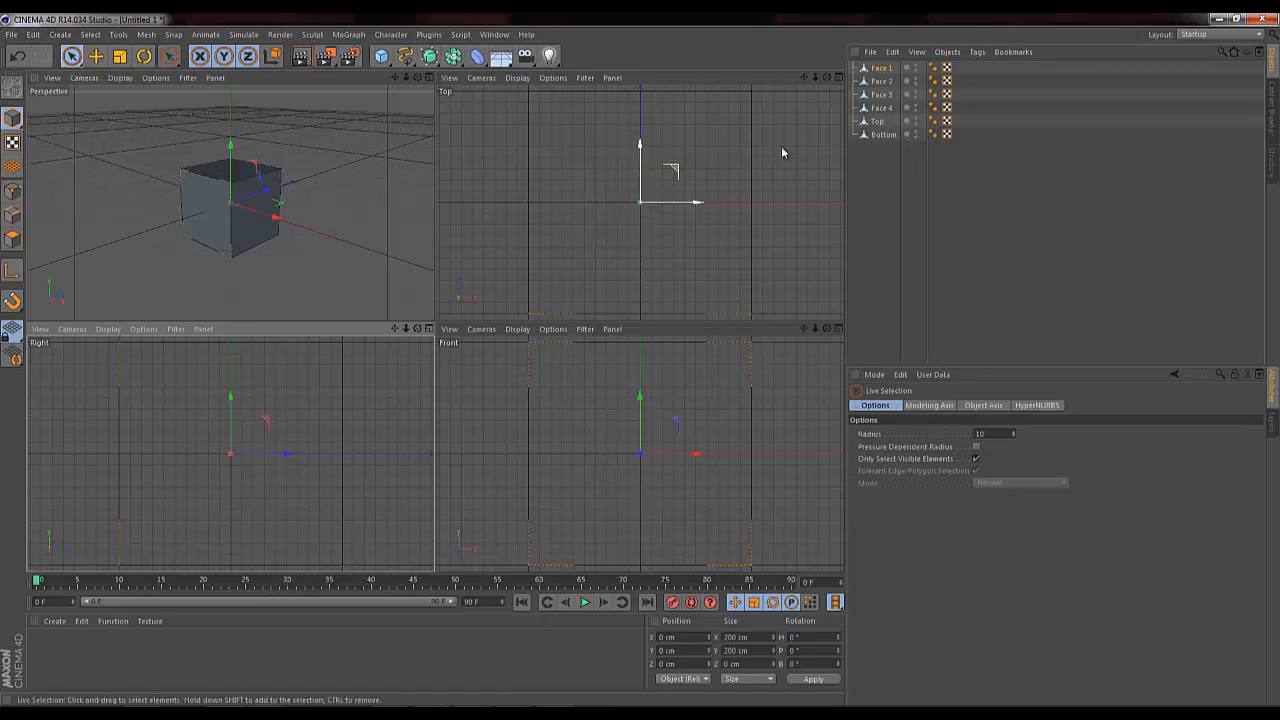
click(881, 68)
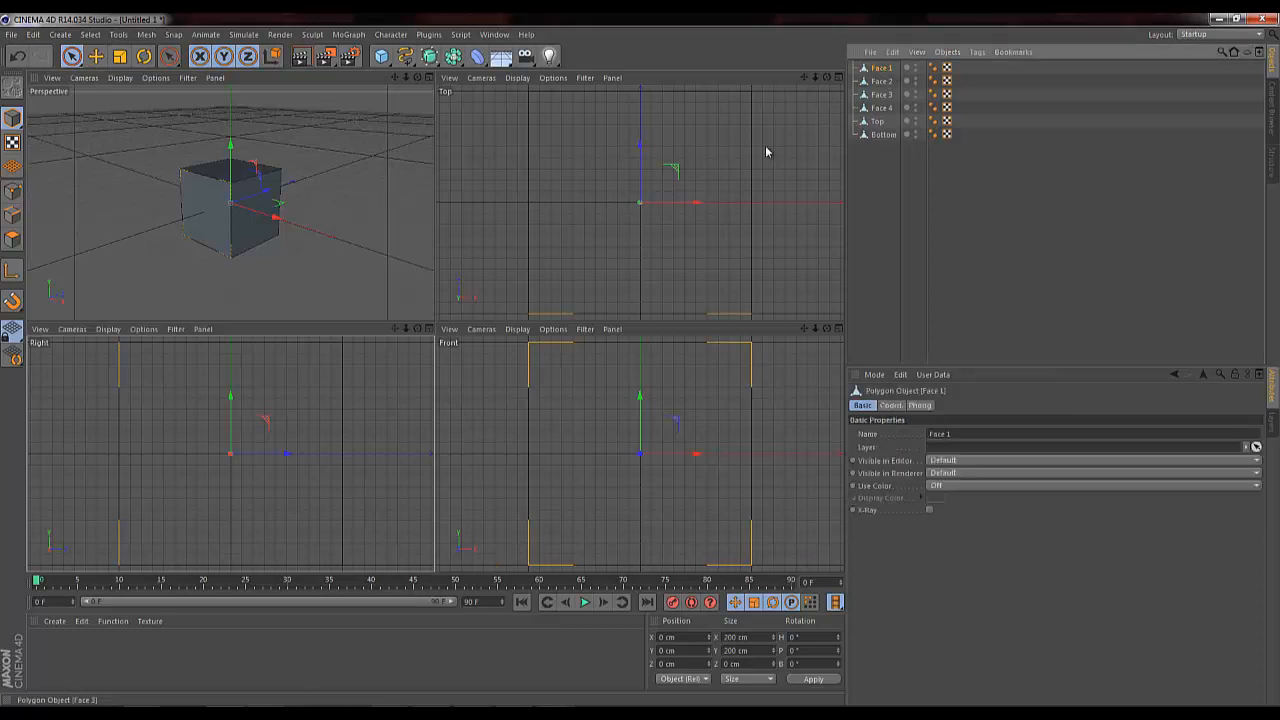
click(10, 271)
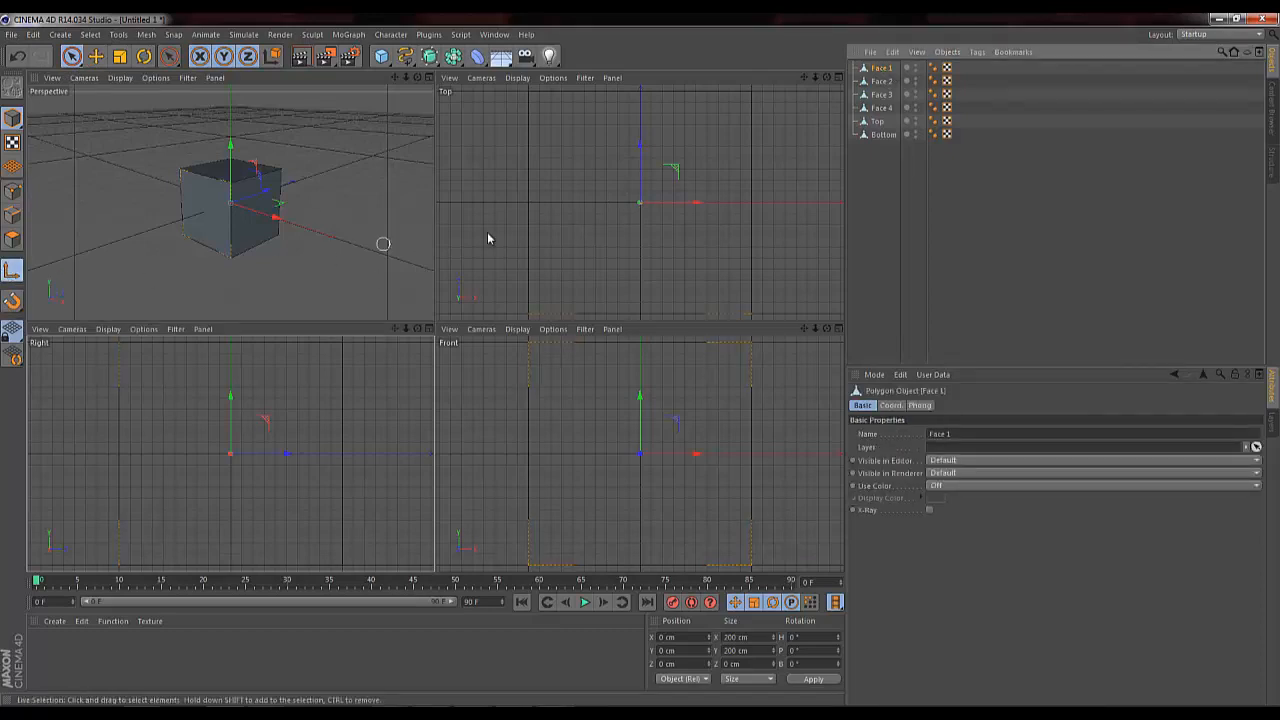
drag(226, 152, 224, 122)
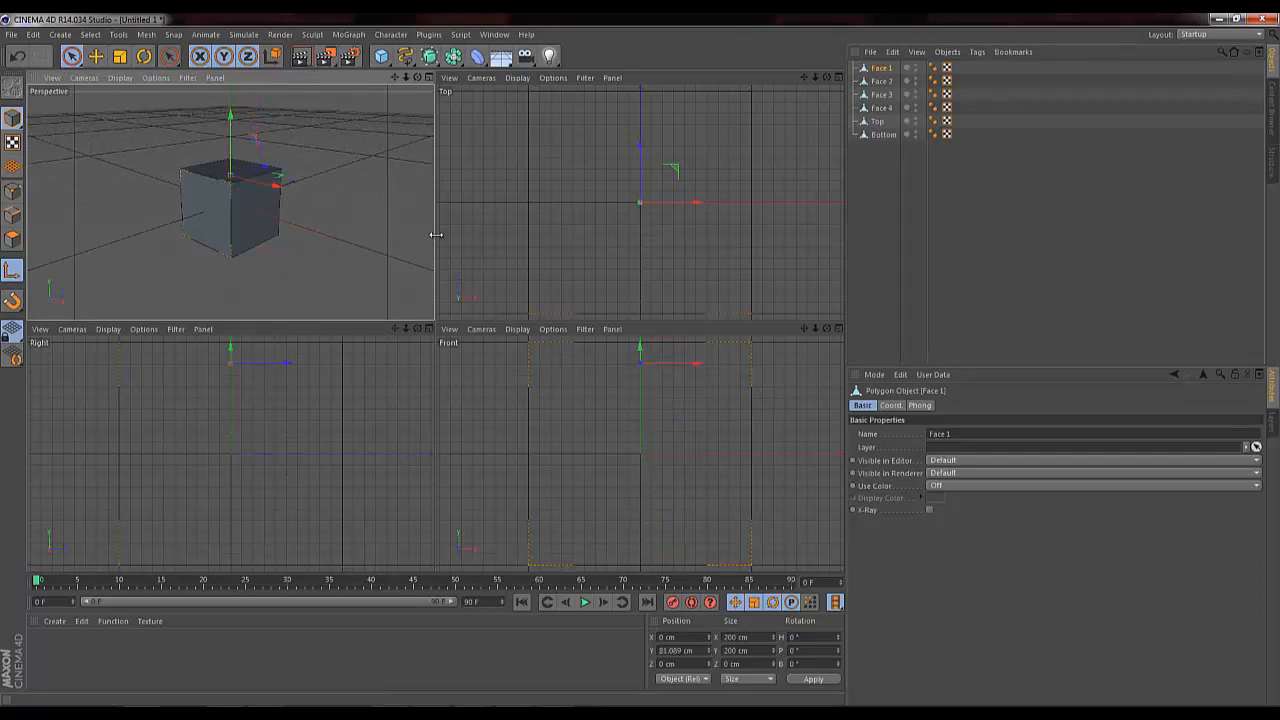
key(ctrl+z)
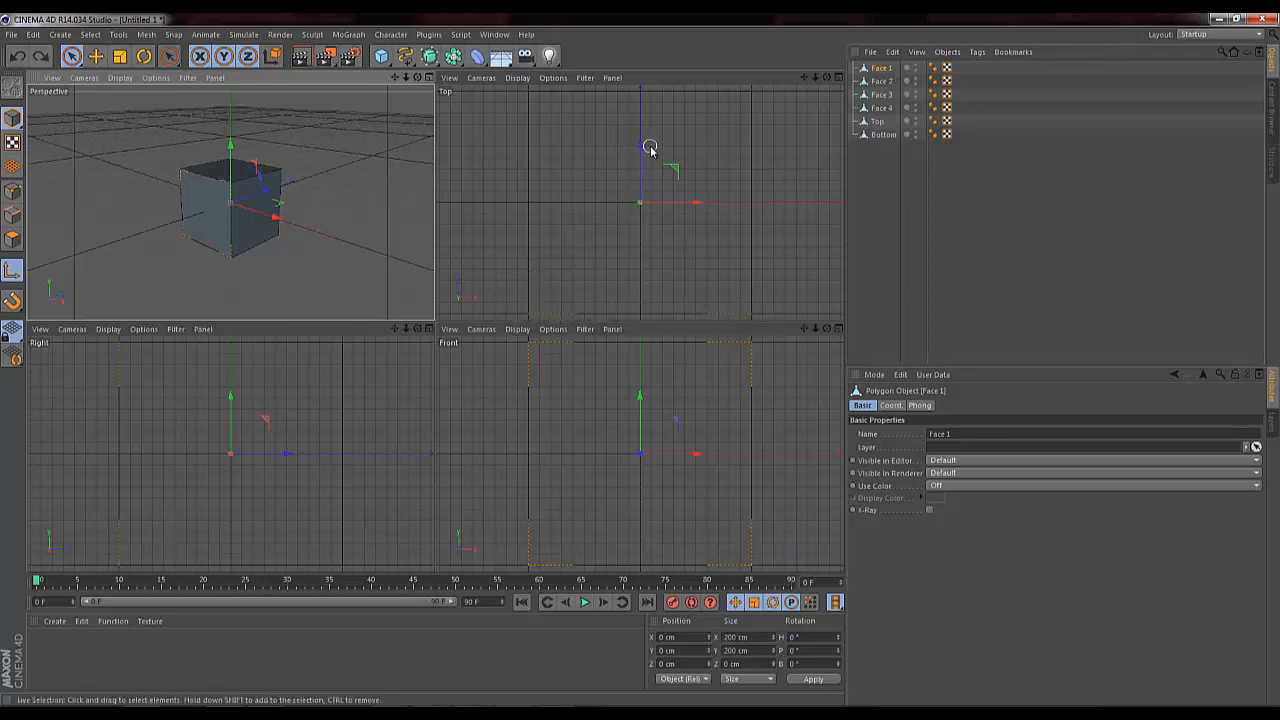
drag(640, 150, 632, 260)
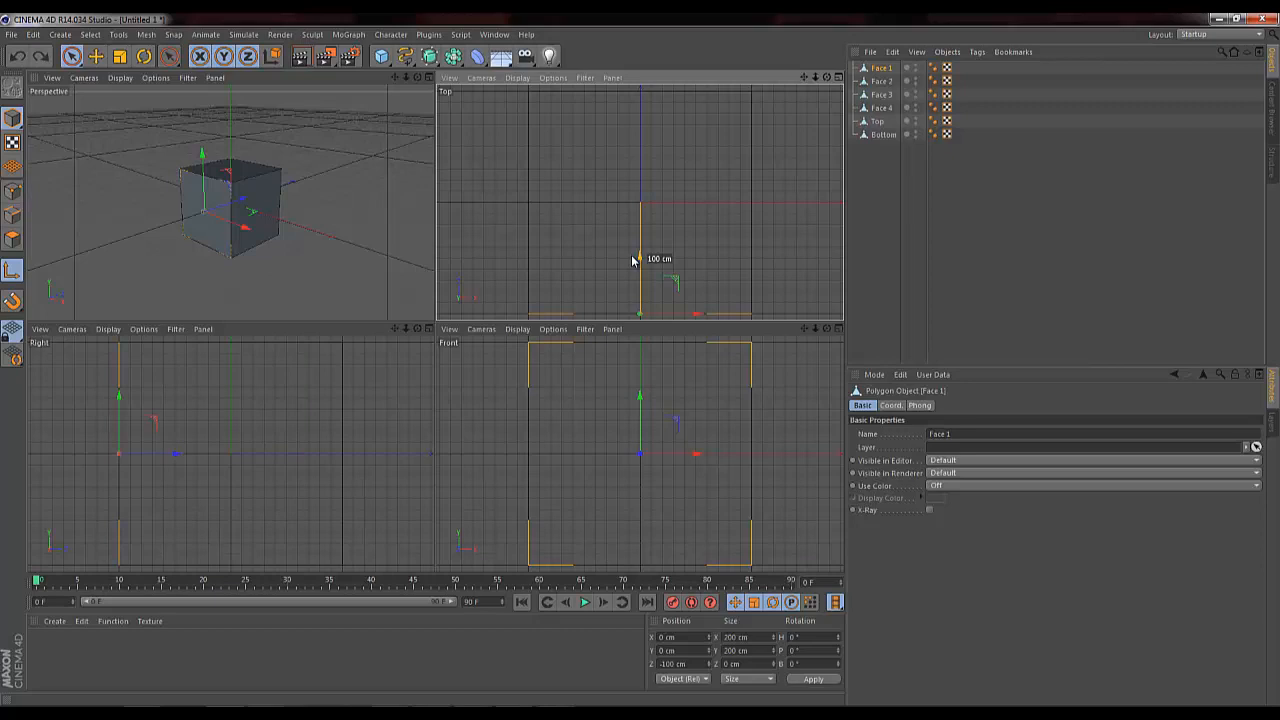
drag(632, 260, 632, 260)
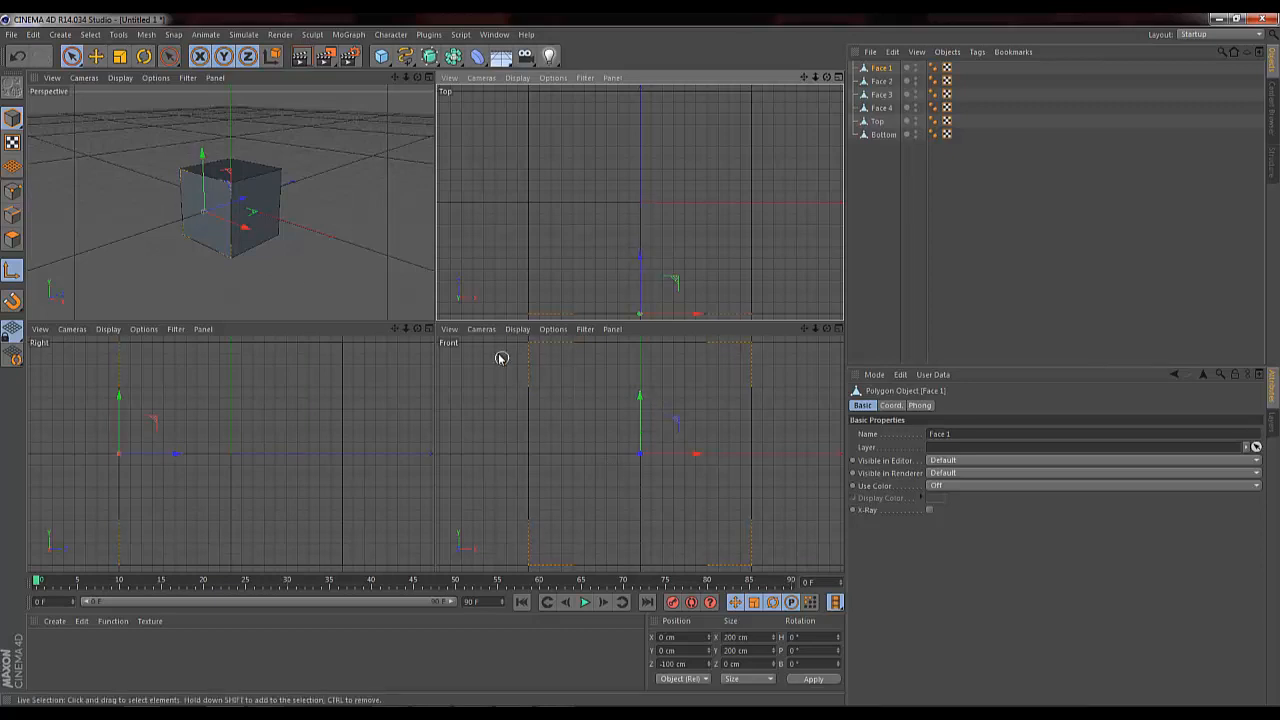
drag(643, 403, 636, 512)
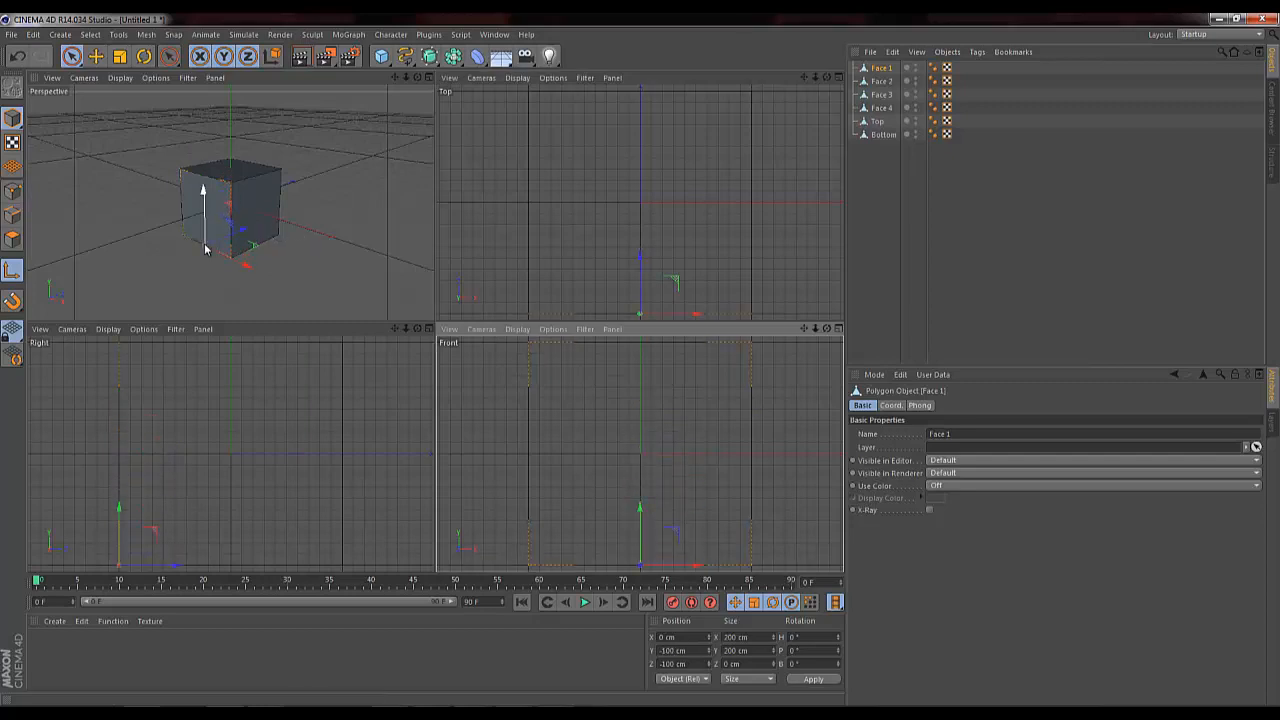
Step: Move Face 2's axis to its bottom edge at X 100 cm, Y -100 cm, and Face 3's axis to Z 100 cm
click(881, 81)
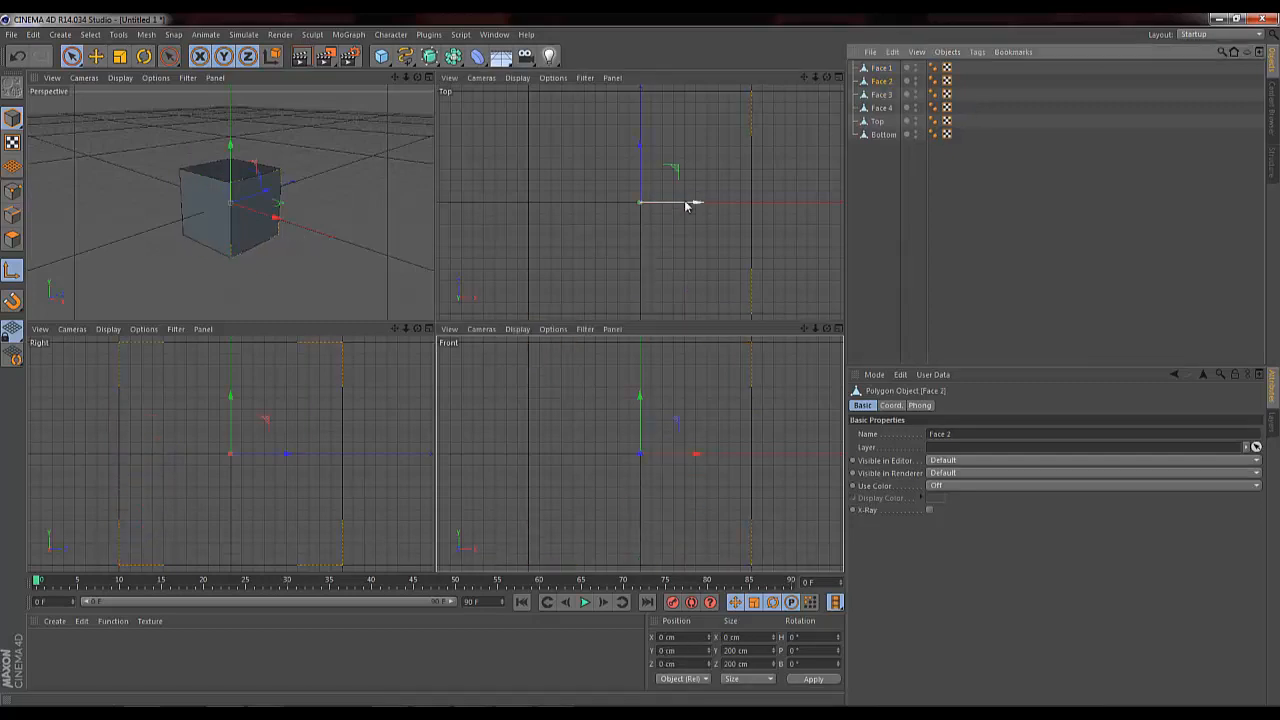
drag(686, 206, 803, 205)
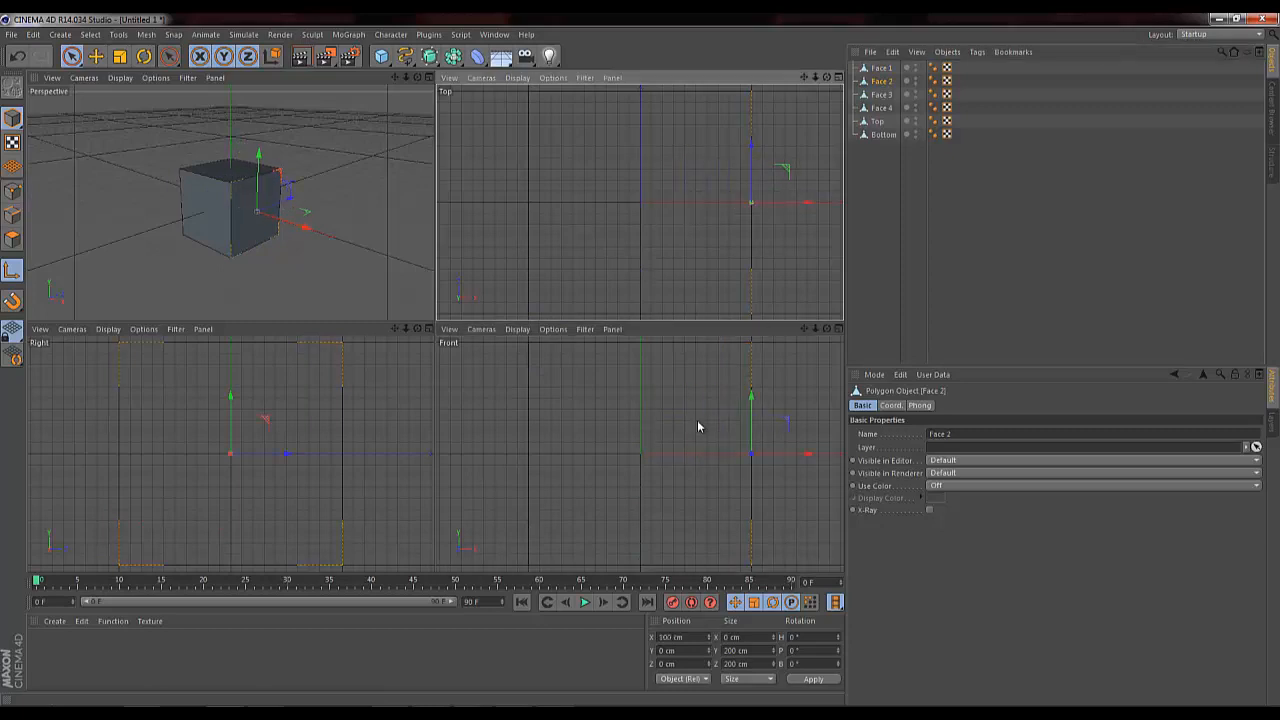
drag(751, 410, 753, 510)
key(shift+Page_Up)
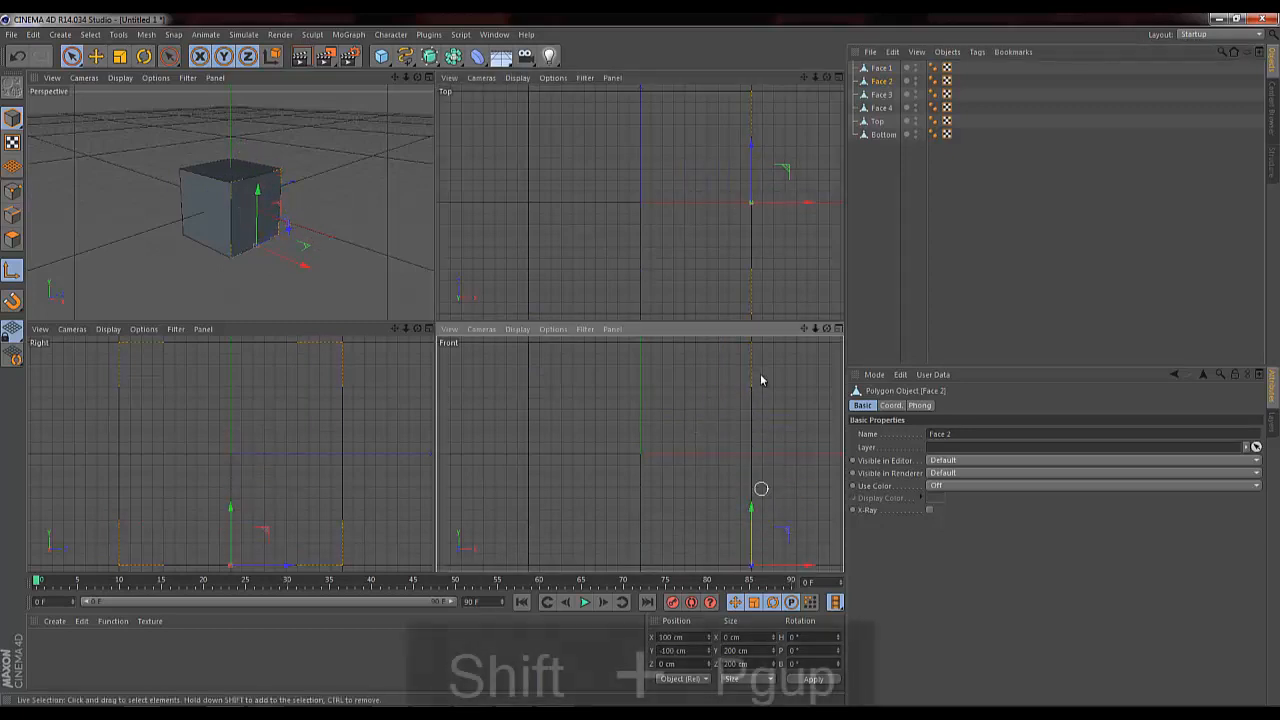
click(881, 95)
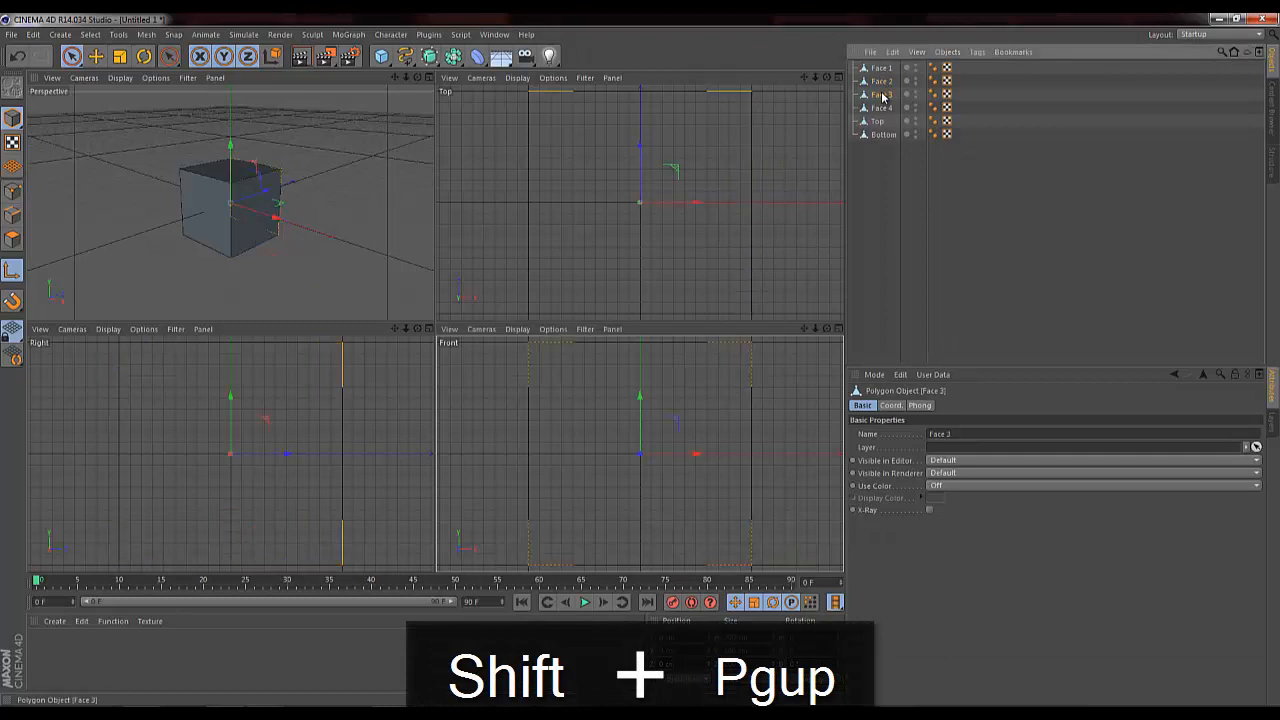
drag(640, 157, 641, 92)
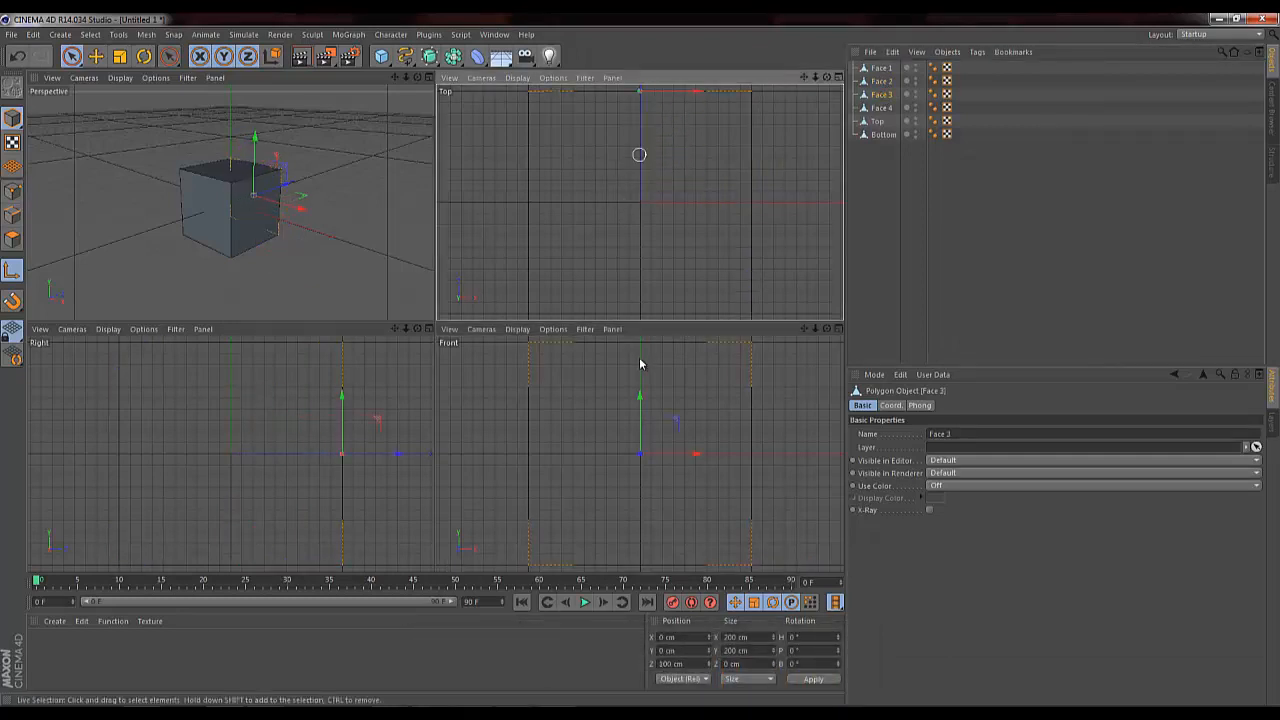
Step: Move Face 4's axis to the middle of its bottom edge, at X -100 cm and Y -100 cm
click(877, 110)
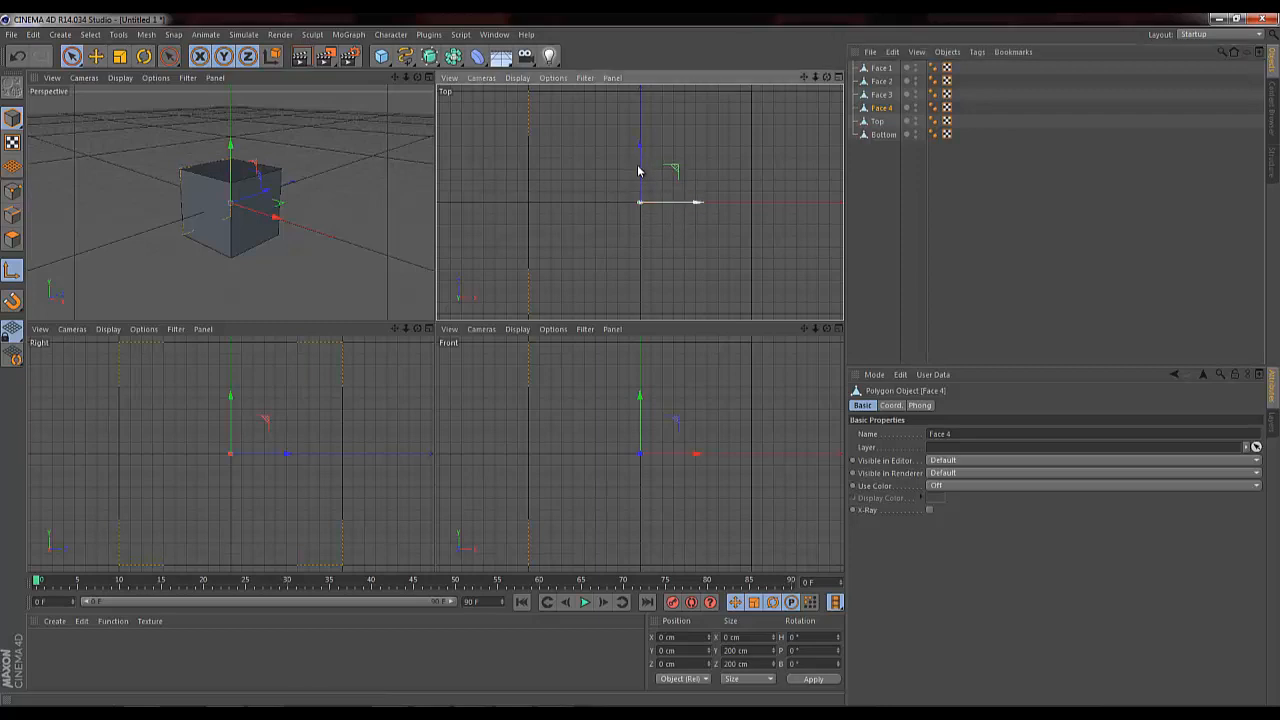
drag(688, 202, 529, 229)
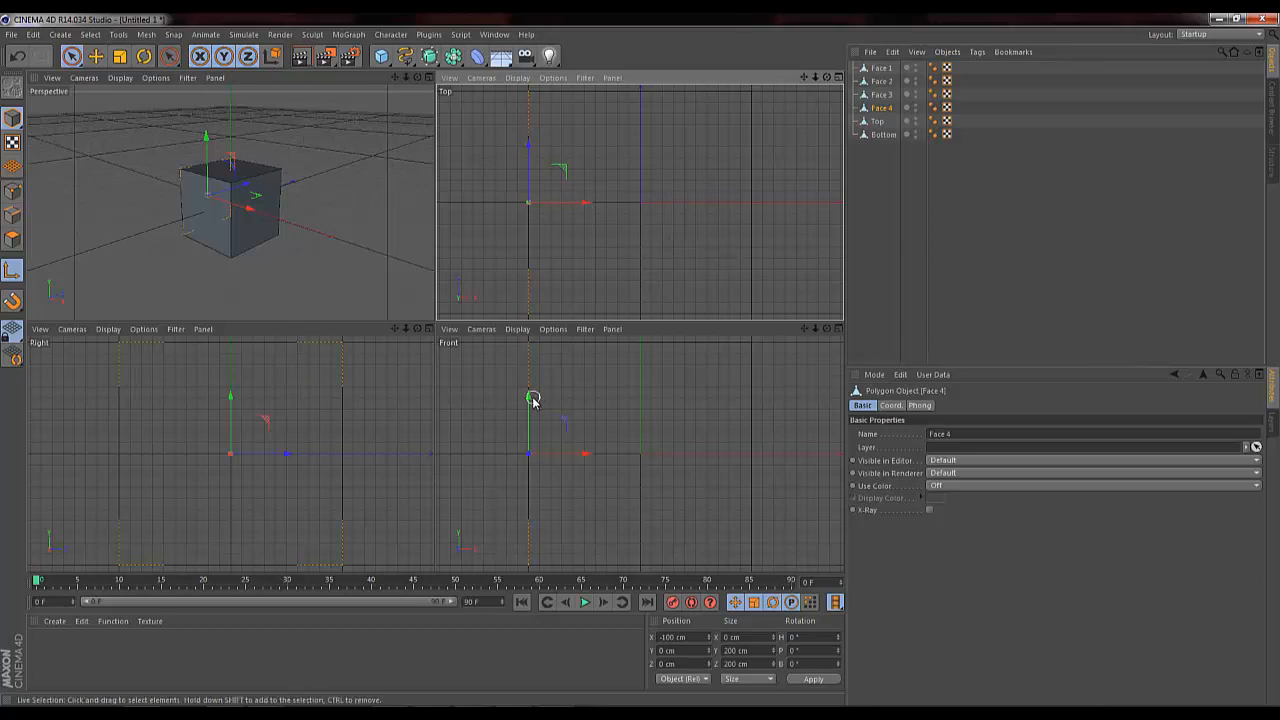
drag(528, 400, 531, 521)
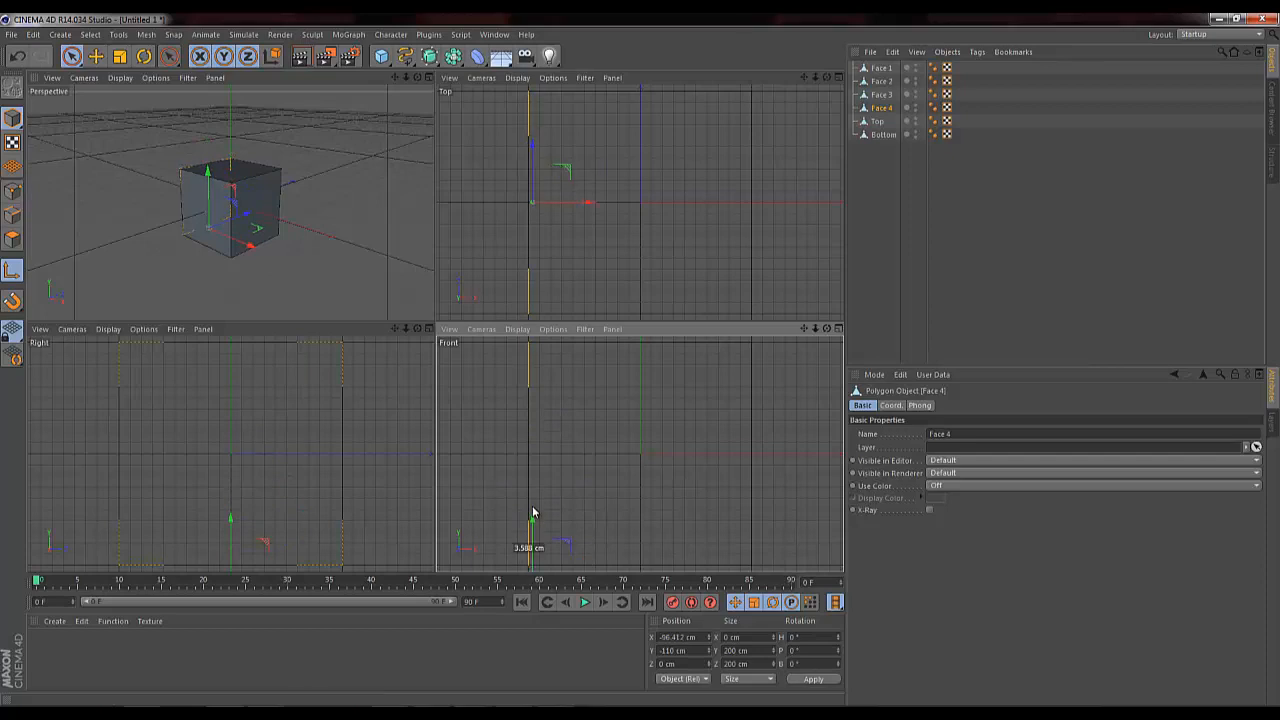
key(ctrl+z)
key(ctrl+z)
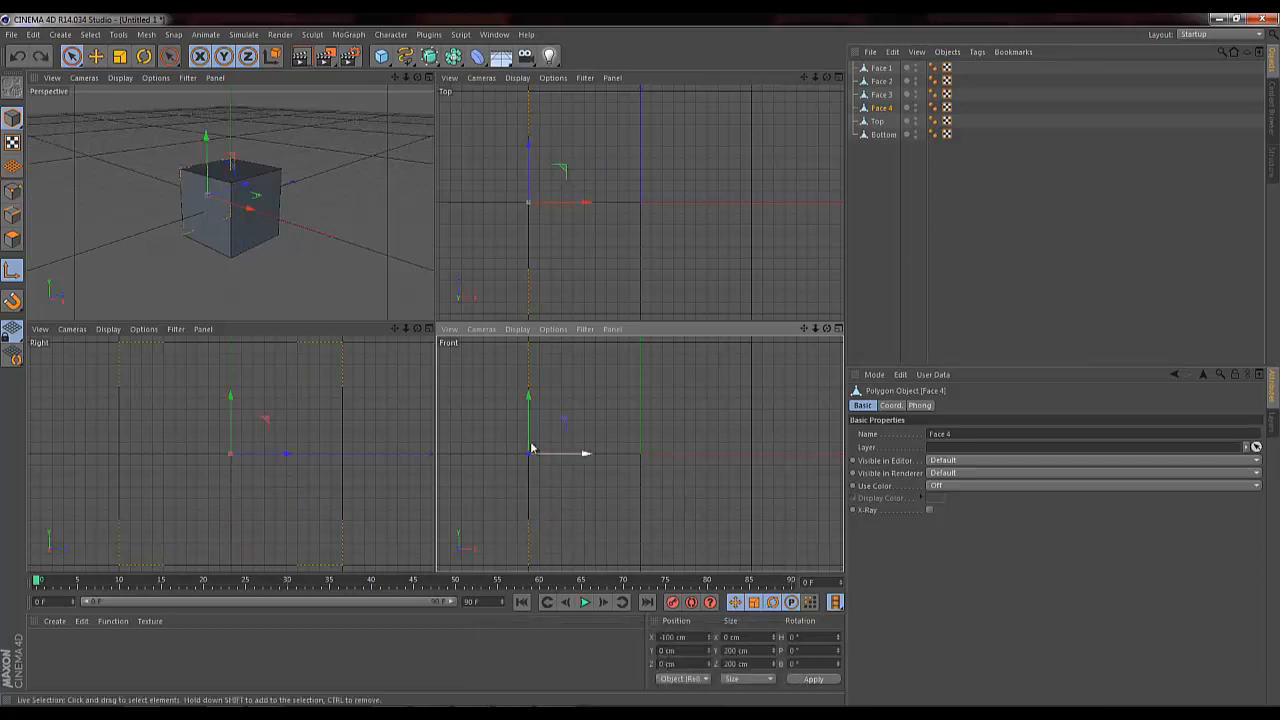
drag(531, 402, 508, 512)
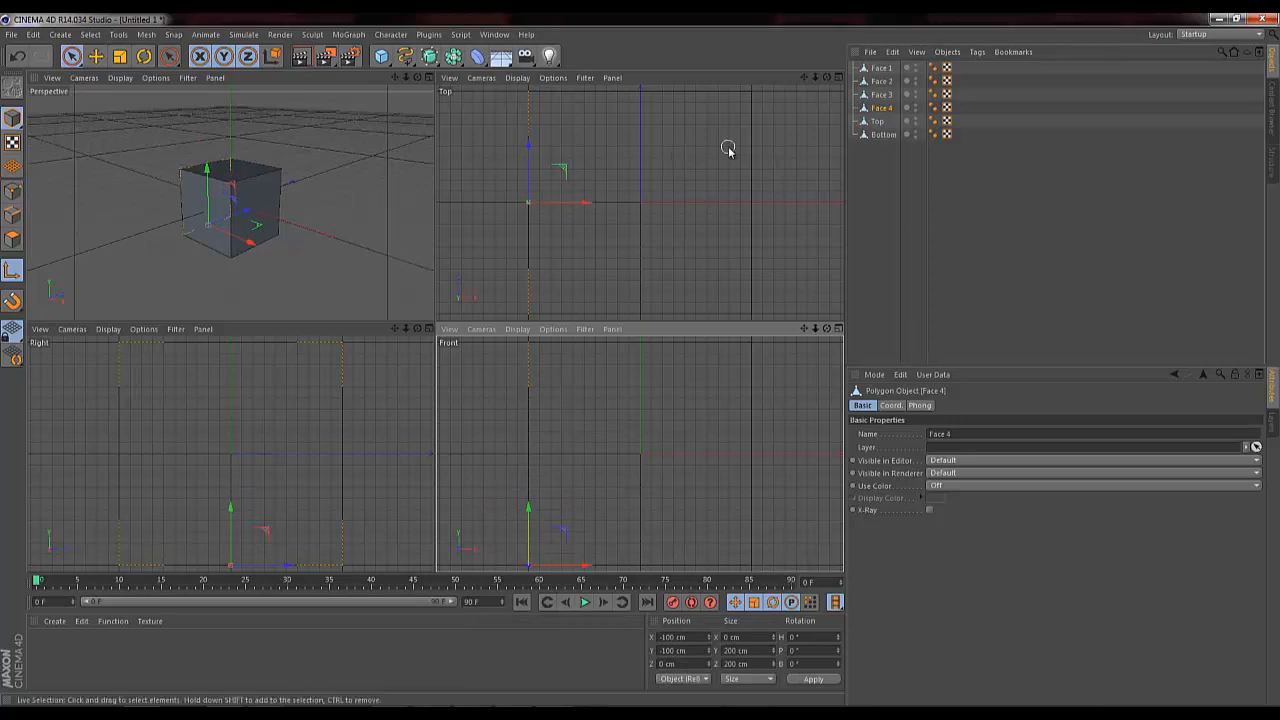
Step: Move the Top face's axis to the edge it shares with Face 1, at Y 100 cm and Z -100 cm
click(877, 122)
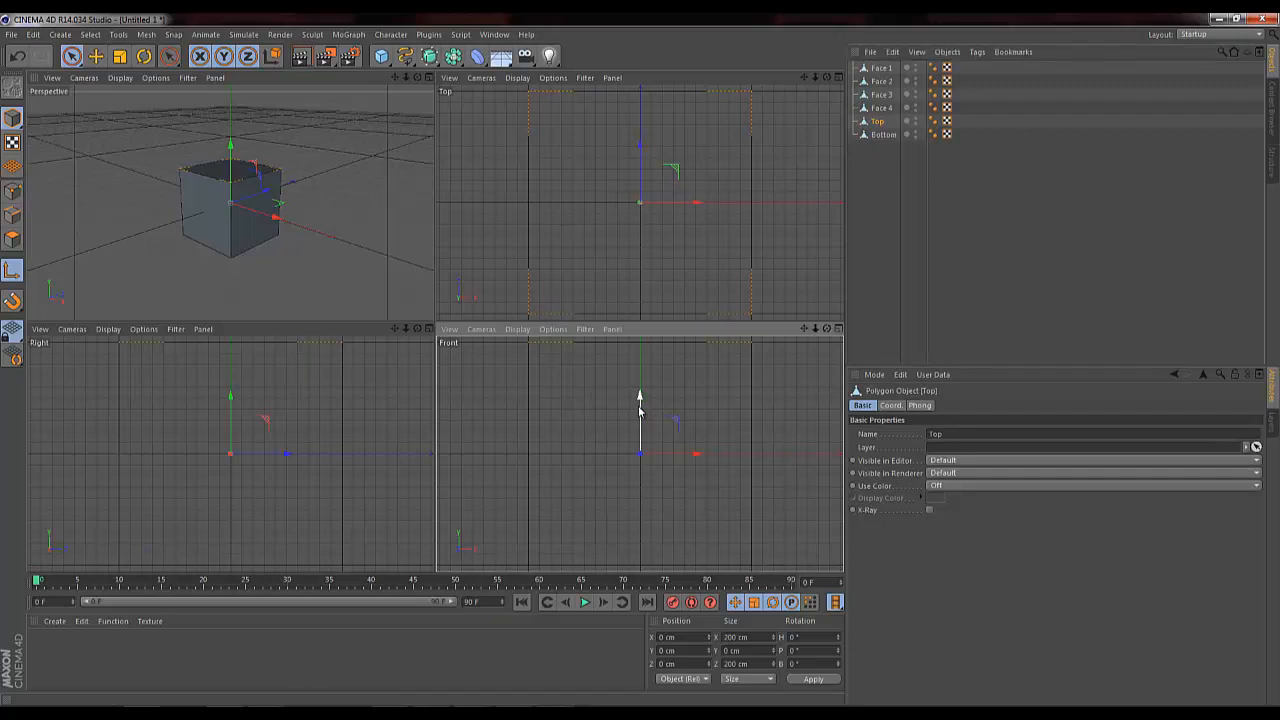
drag(640, 410, 638, 372)
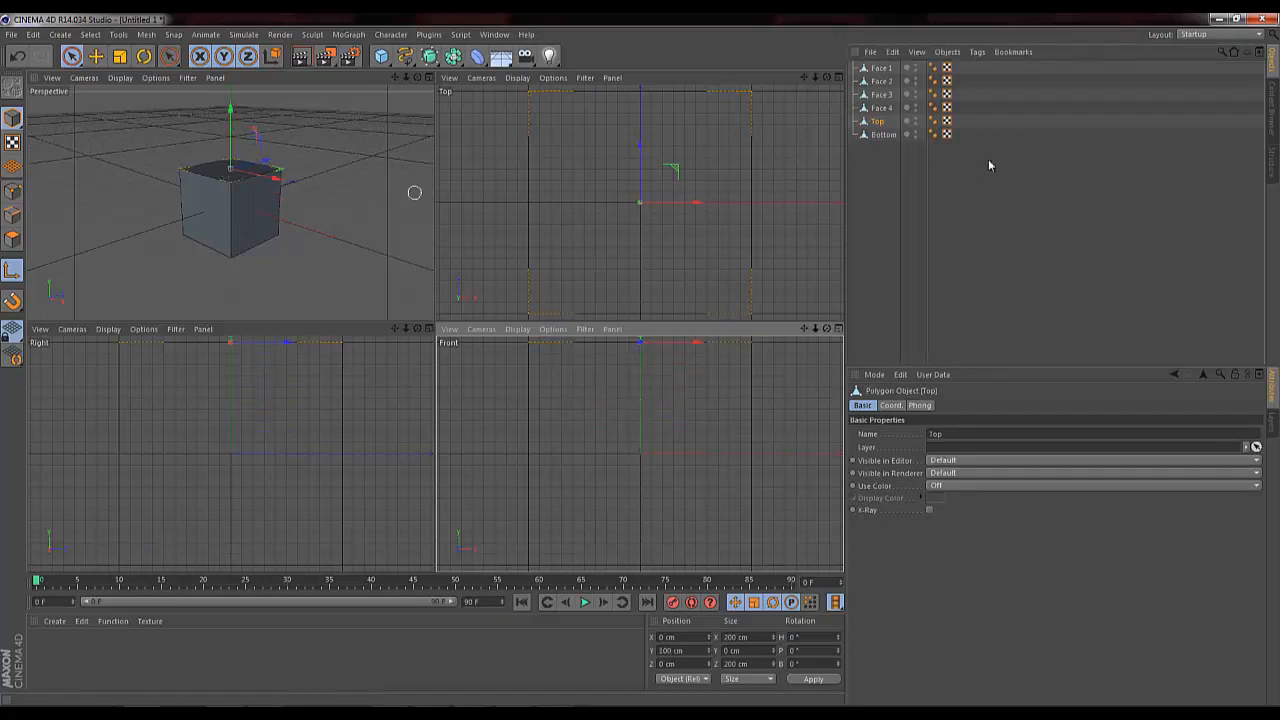
click(878, 68)
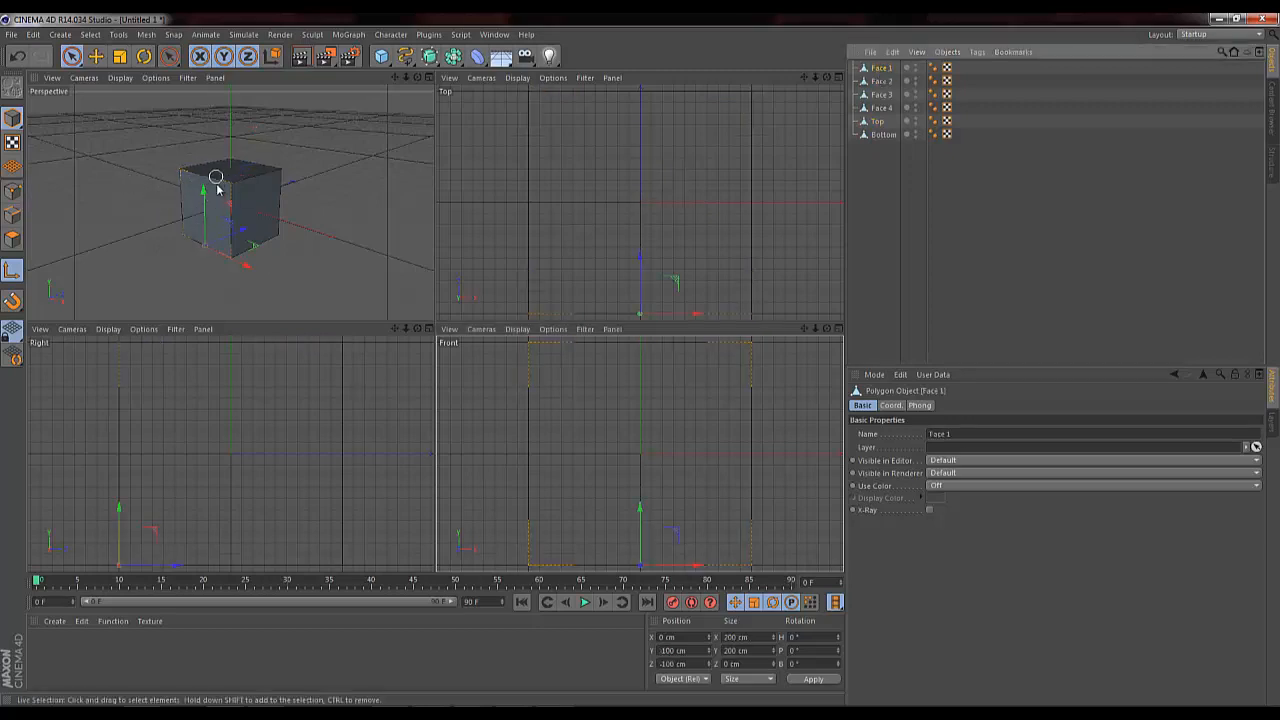
click(650, 205)
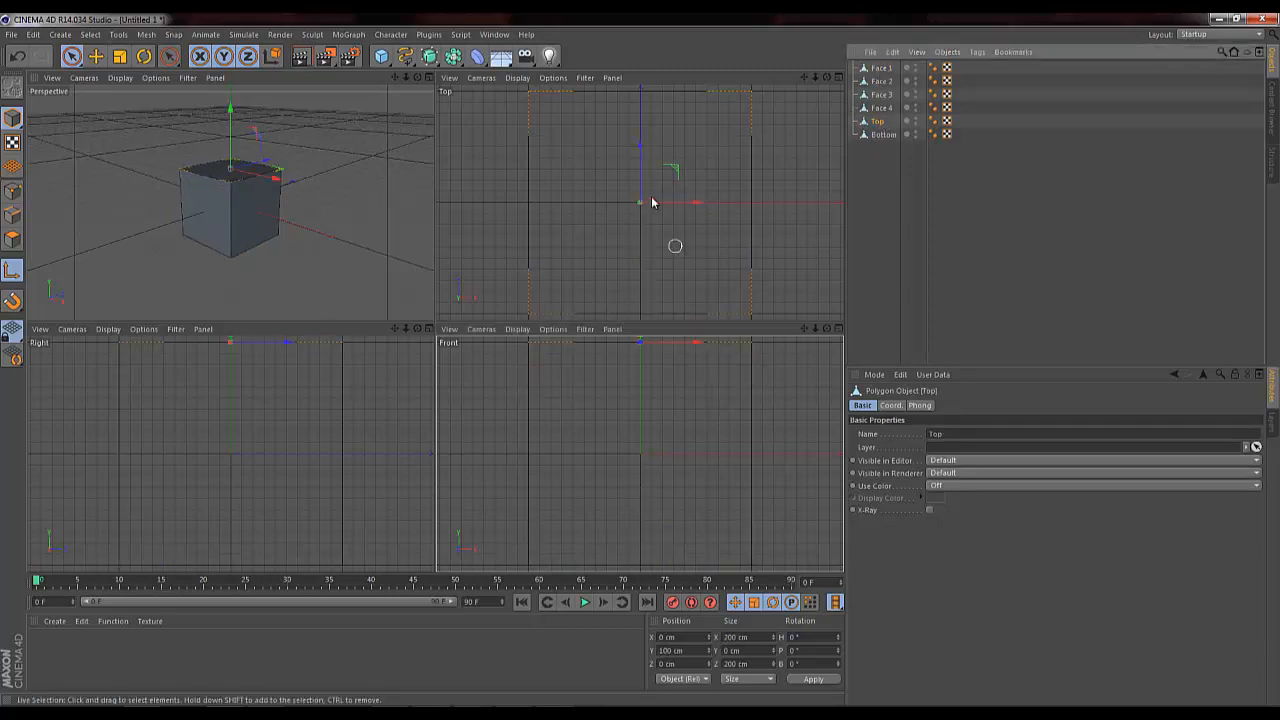
drag(636, 145, 650, 265)
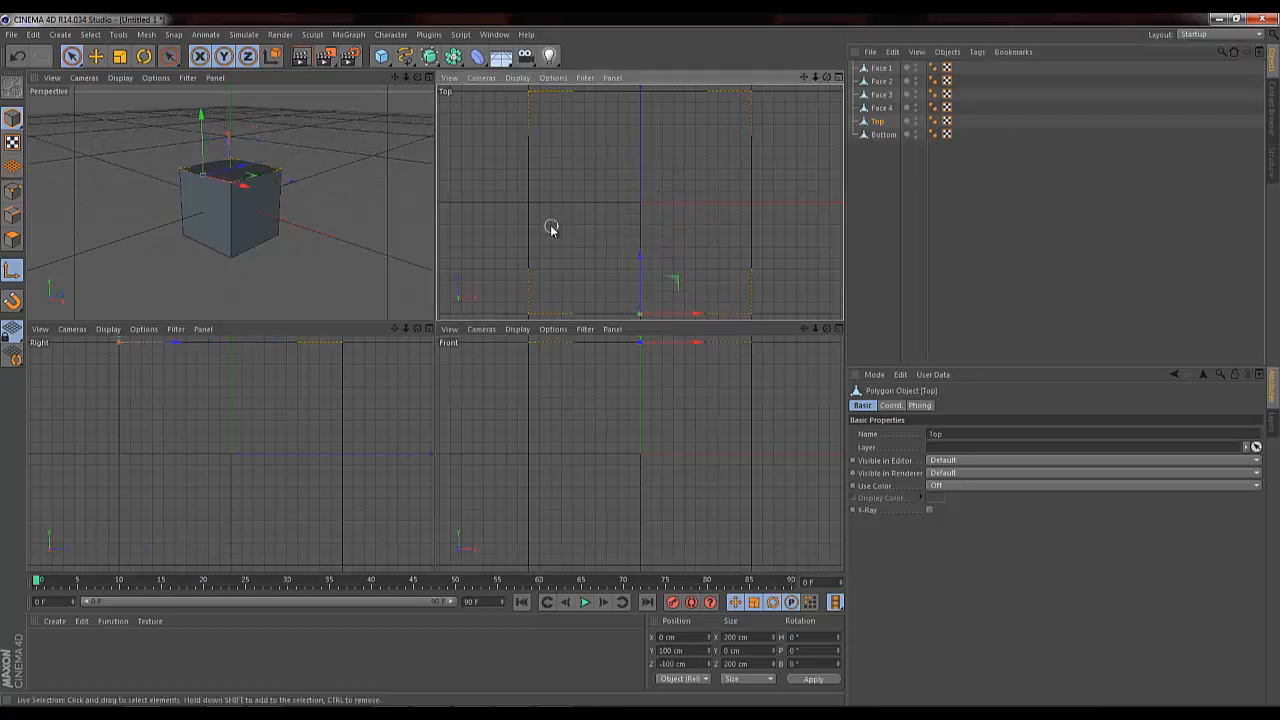
Step: Move the Bottom face's axis down to the centre of that face at Y -100 cm, and turn off axis editing
click(884, 134)
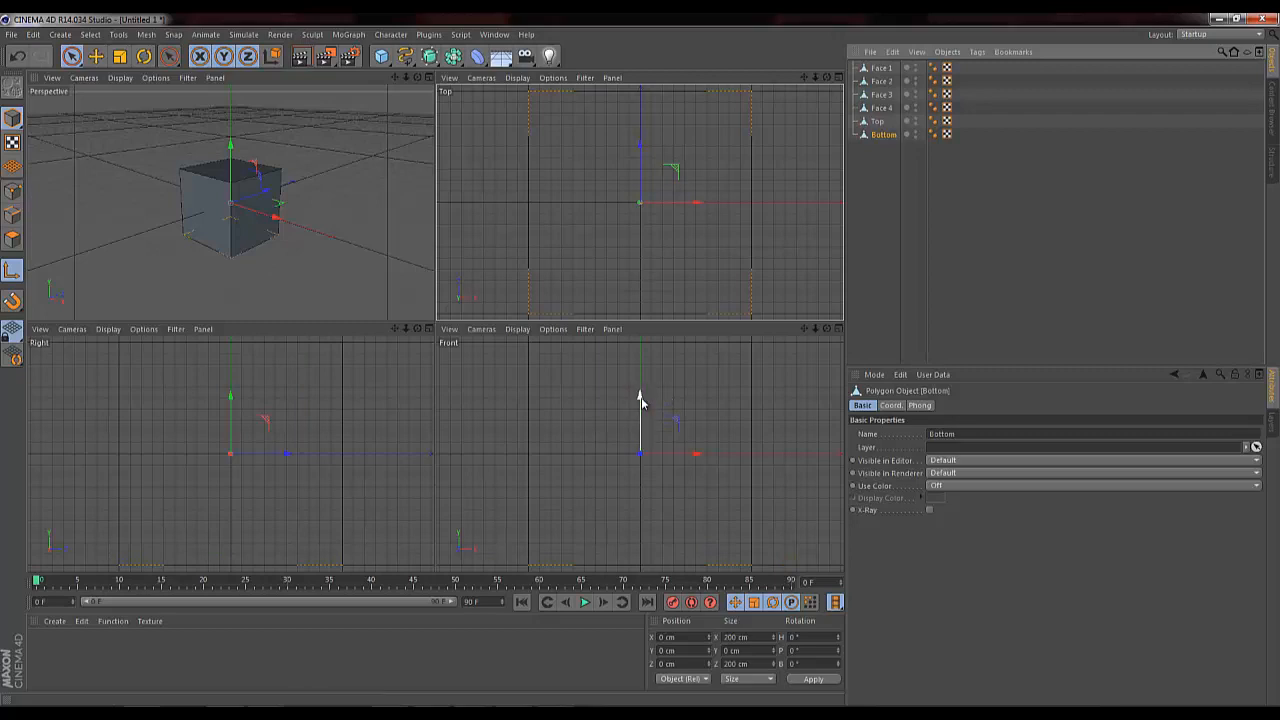
drag(640, 396, 643, 510)
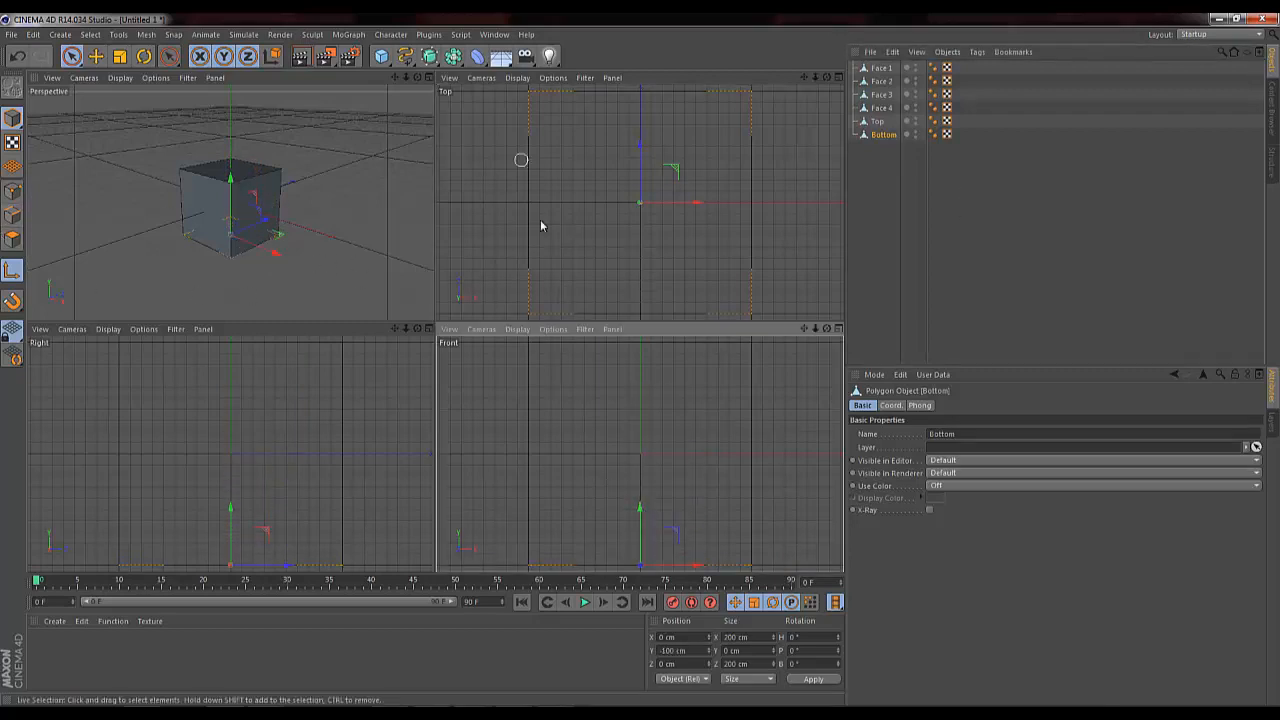
click(11, 273)
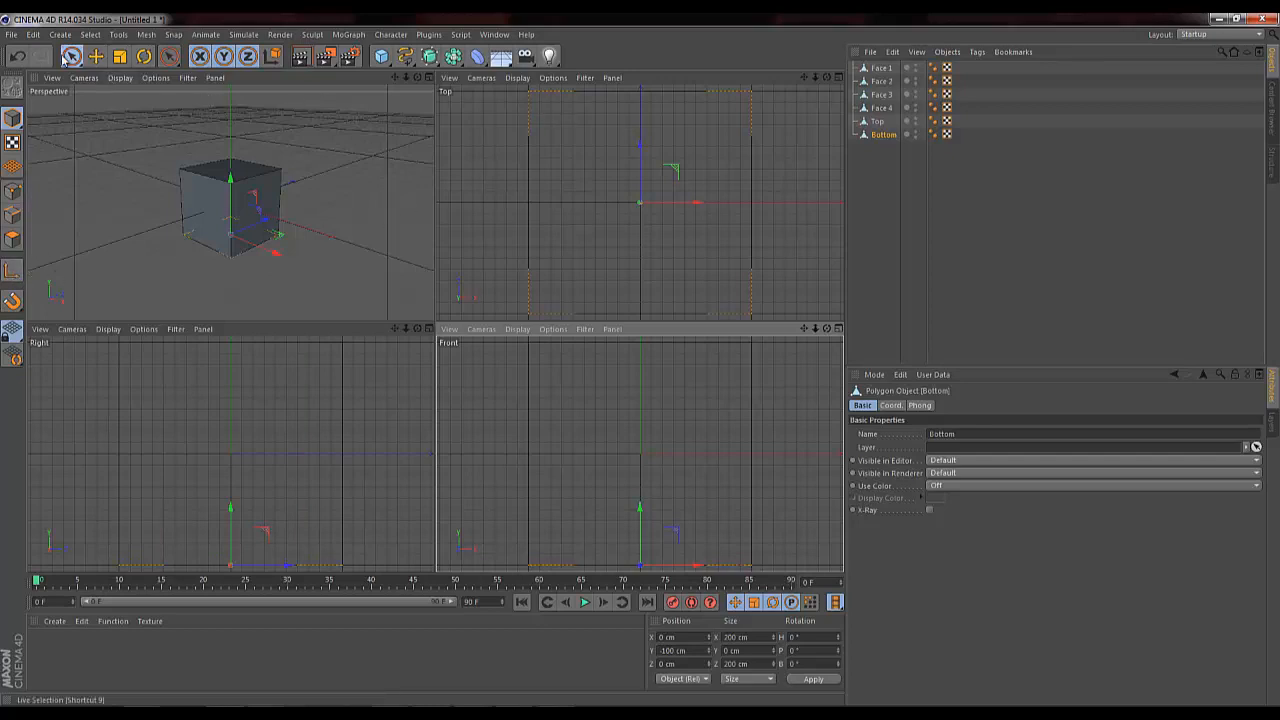
Step: Test Face 1's hinge by rotating its pitch about 68° outward, and undo the rotation
click(871, 67)
key(Page_Up)
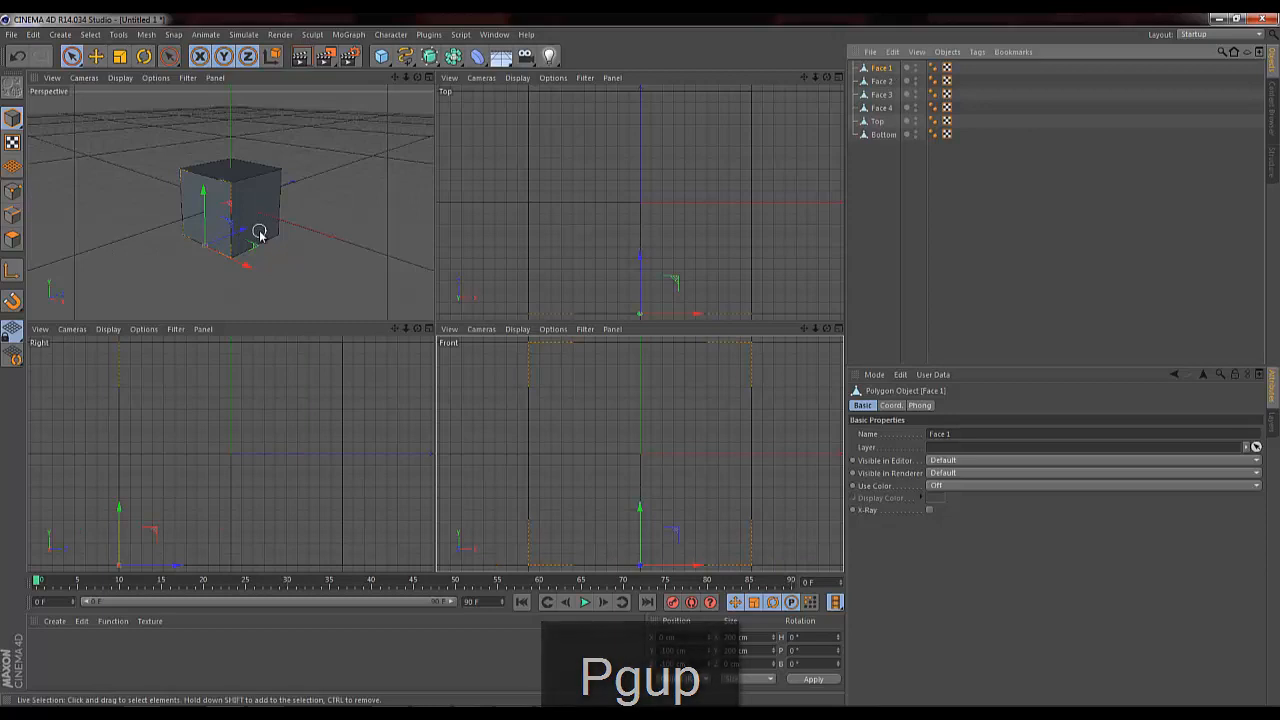
key(r)
mouse_move(189, 230)
mouse_down()
mouse_move(163, 251)
mouse_move(206, 214)
mouse_move(180, 268)
mouse_move(161, 274)
mouse_move(180, 251)
mouse_move(171, 237)
mouse_move(163, 271)
mouse_move(181, 254)
mouse_move(166, 270)
mouse_move(177, 252)
mouse_move(174, 280)
mouse_move(183, 230)
mouse_move(192, 255)
mouse_up()
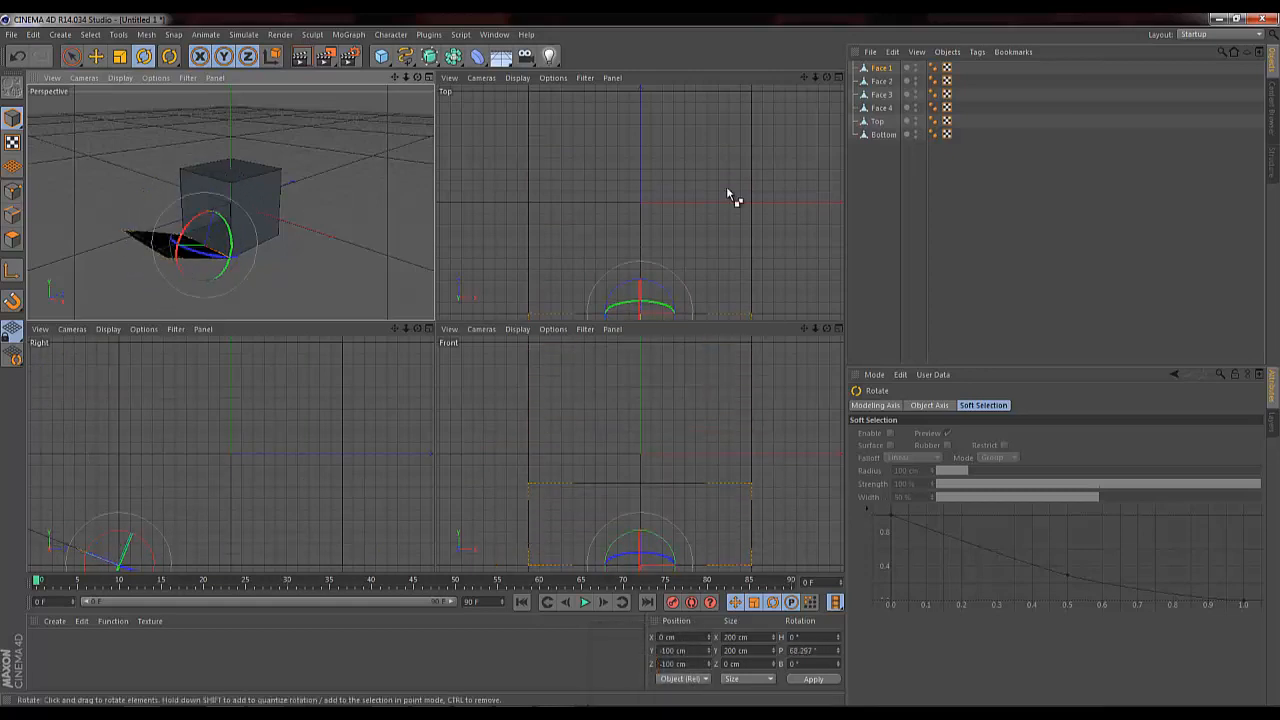
key(ctrl+z)
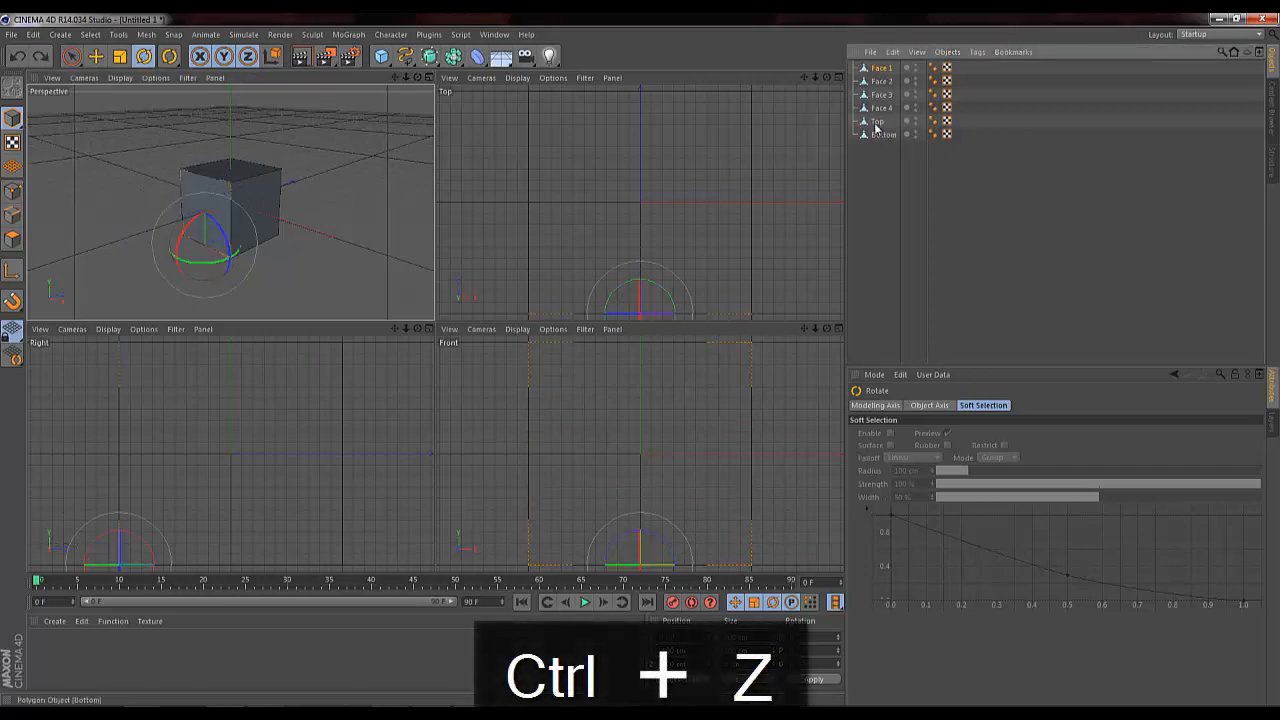
Step: Make the Top face a child of Face 1 in the object hierarchy
drag(876, 124, 886, 72)
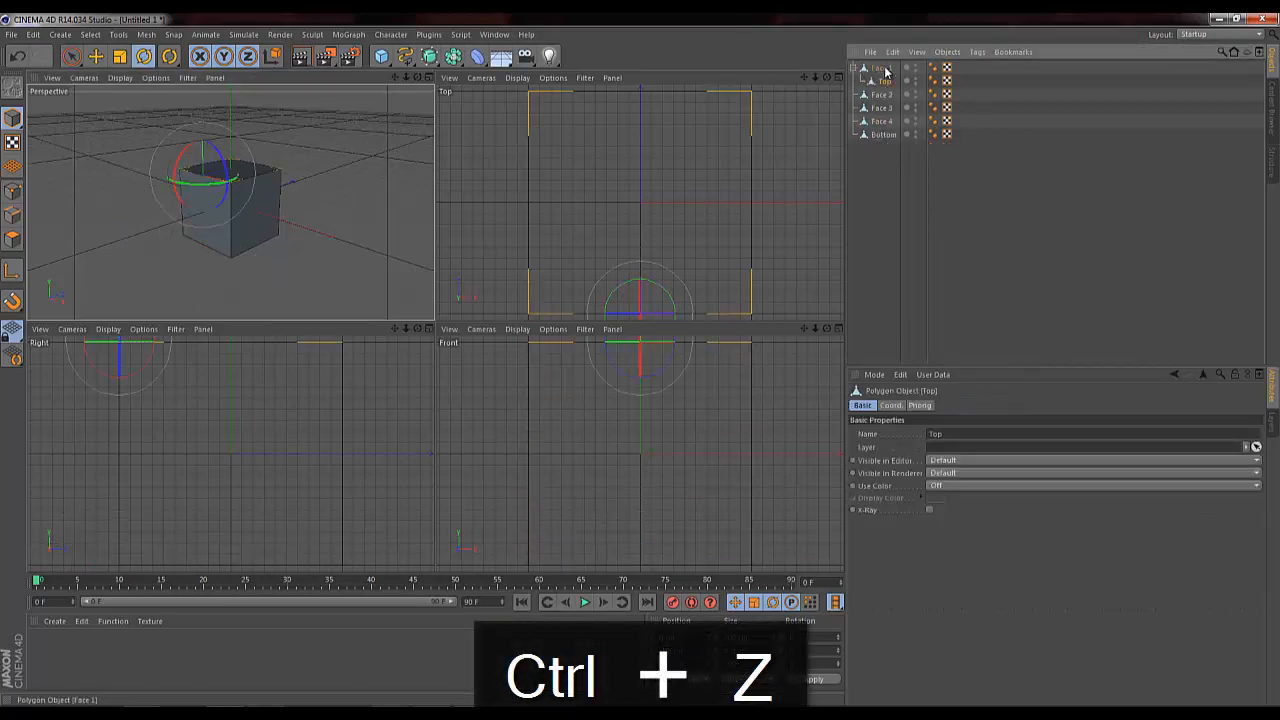
Step: Test the lid linkage by folding Face 1 outward and pitching Top about 88°, then undo both rotations and collapse Face 1's hierarchy
click(884, 68)
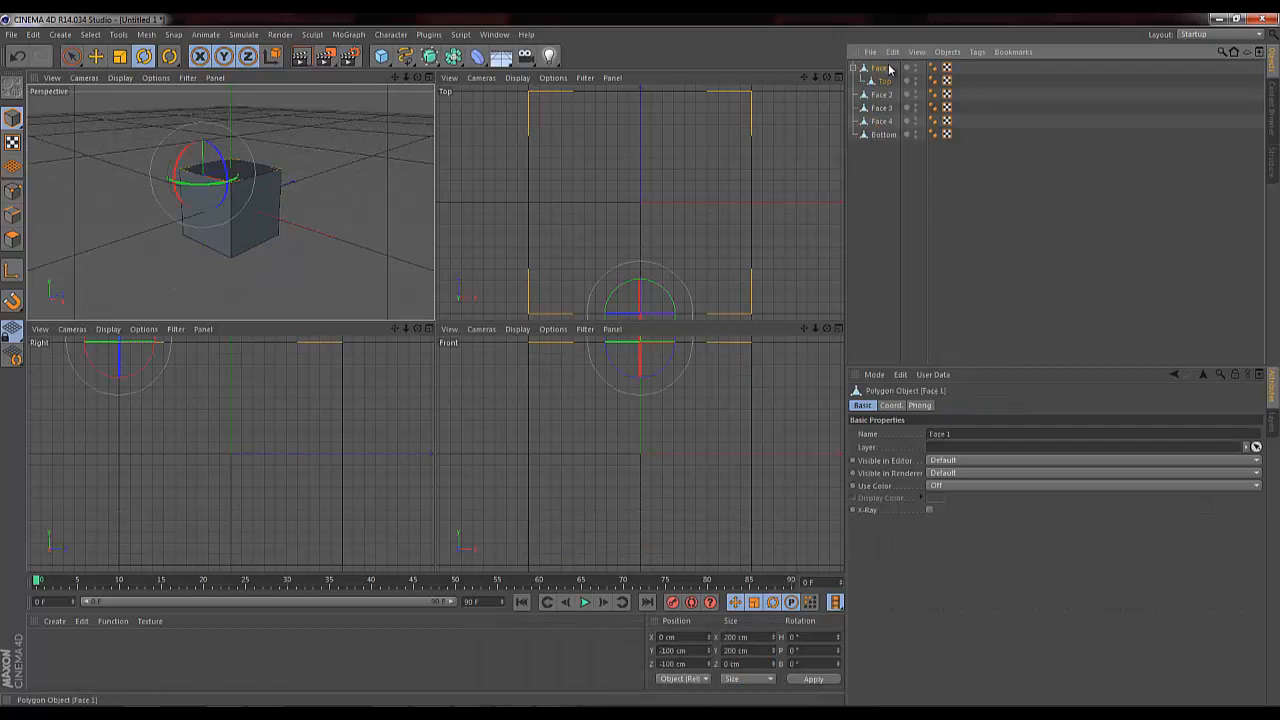
drag(184, 234, 170, 275)
click(885, 81)
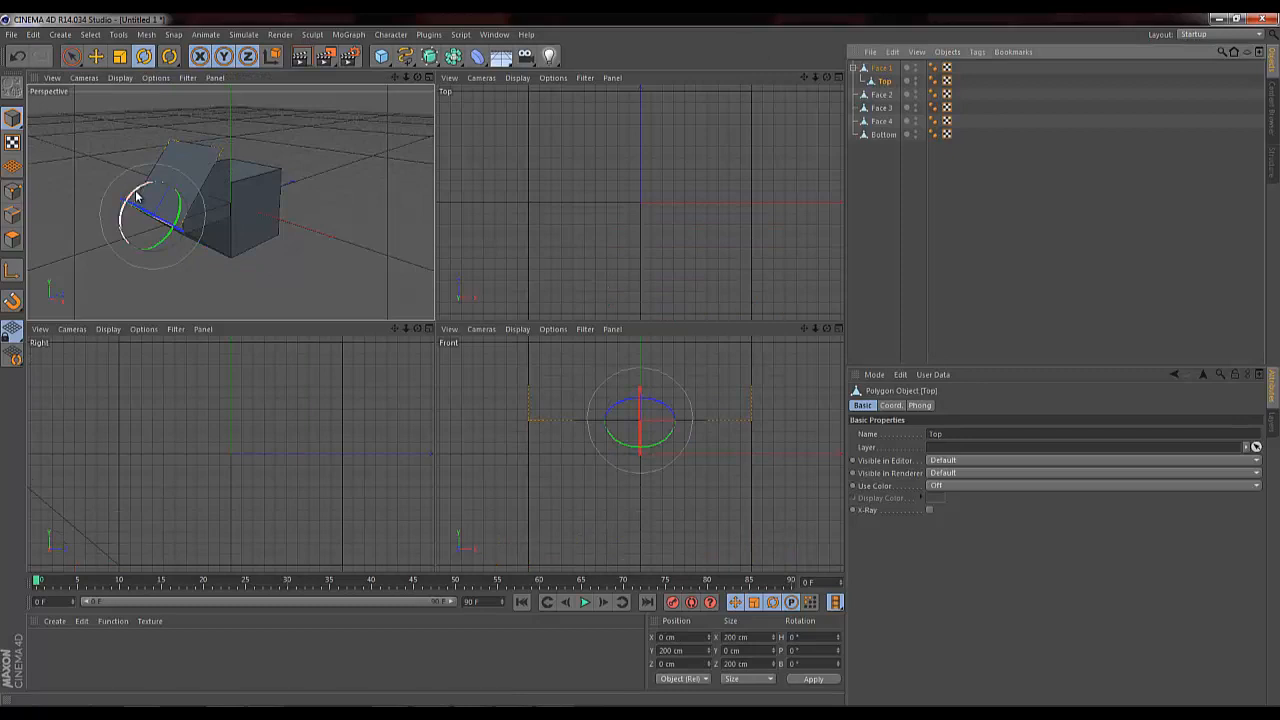
drag(127, 206, 121, 252)
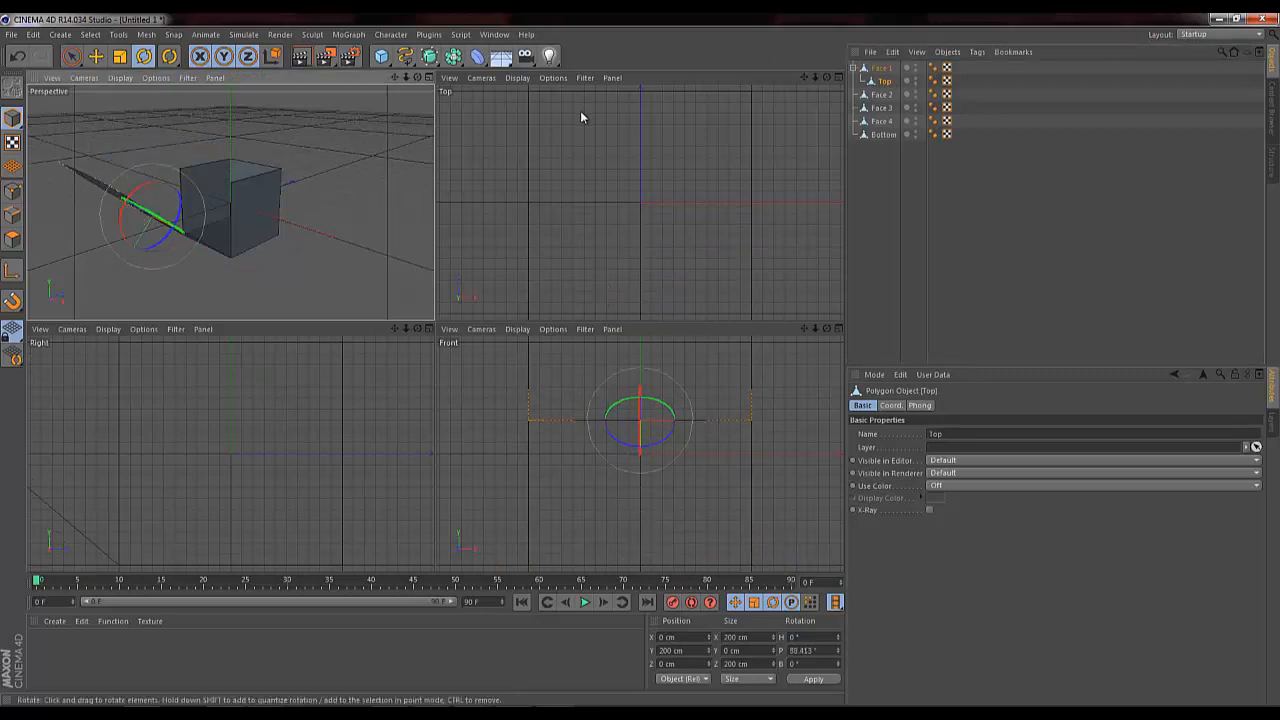
key(ctrl+z)
key(ctrl+z)
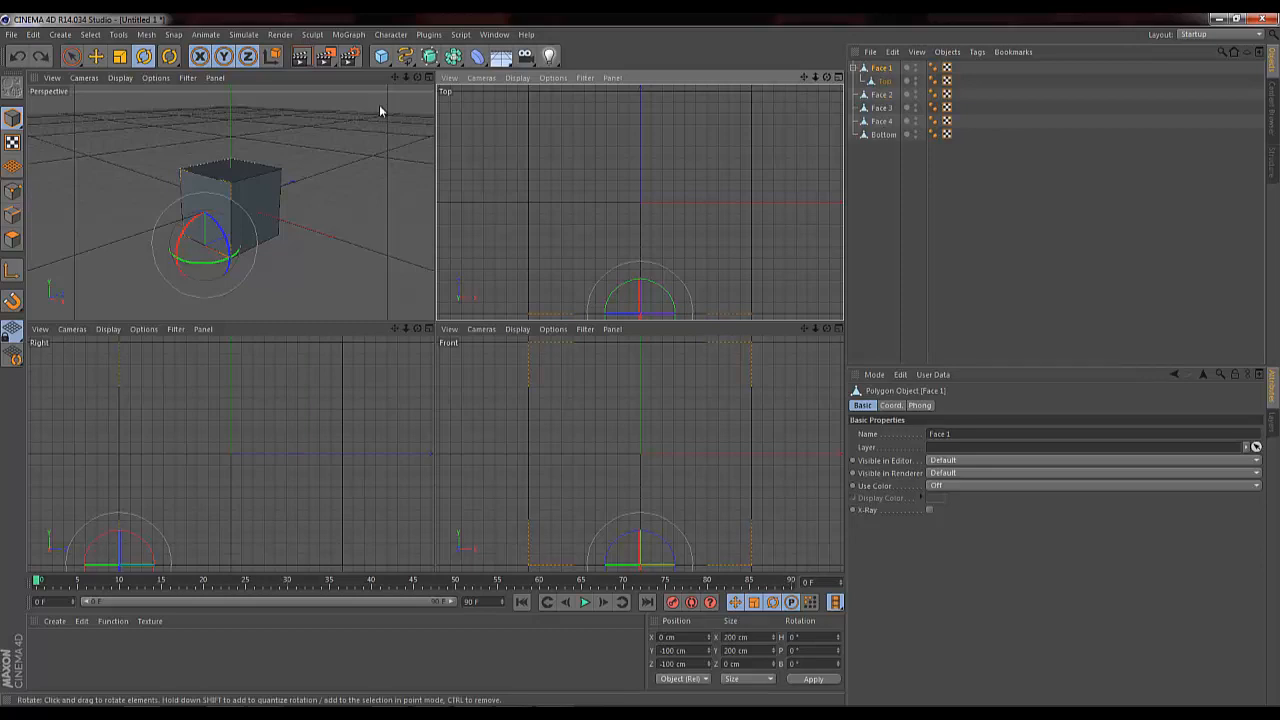
click(854, 67)
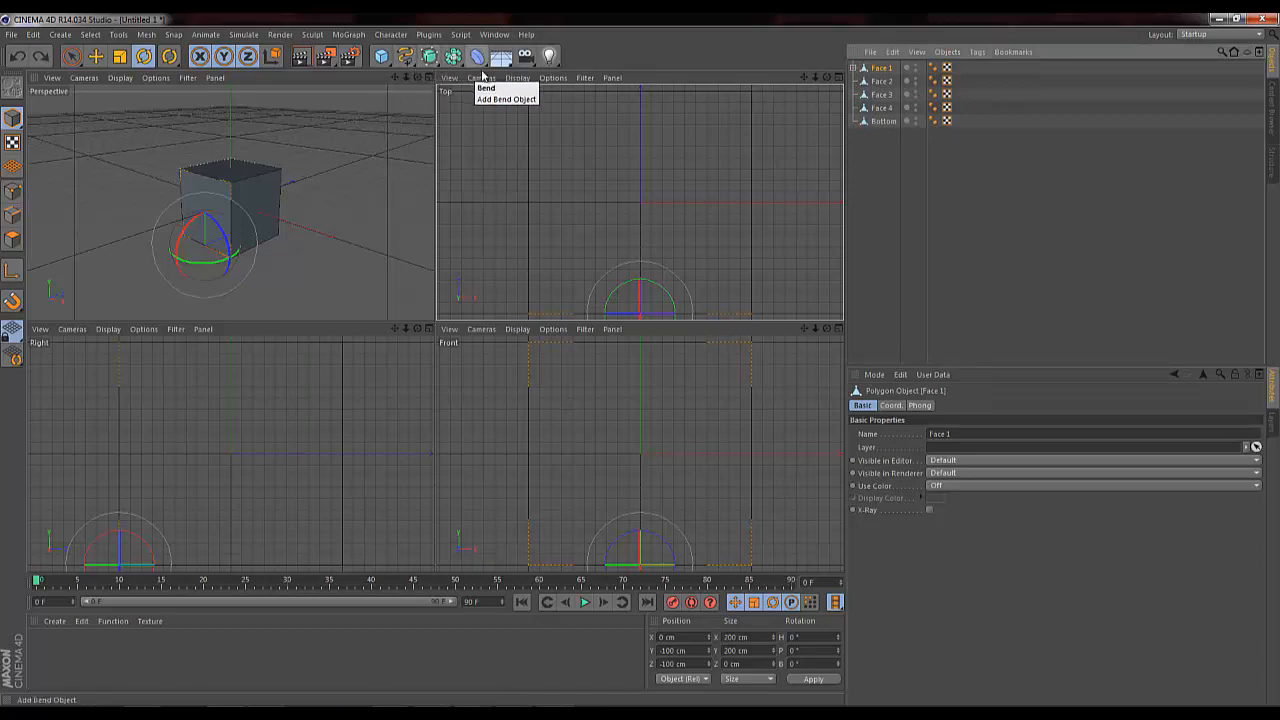
click(884, 121)
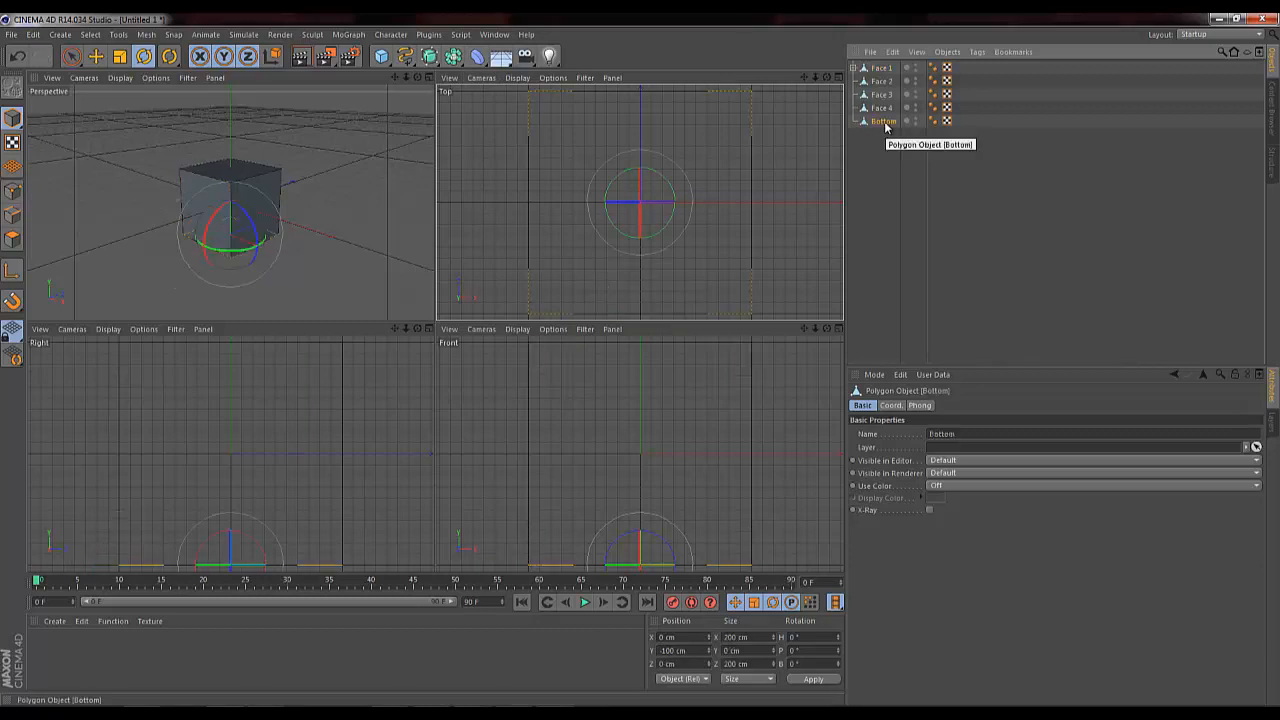
click(878, 108)
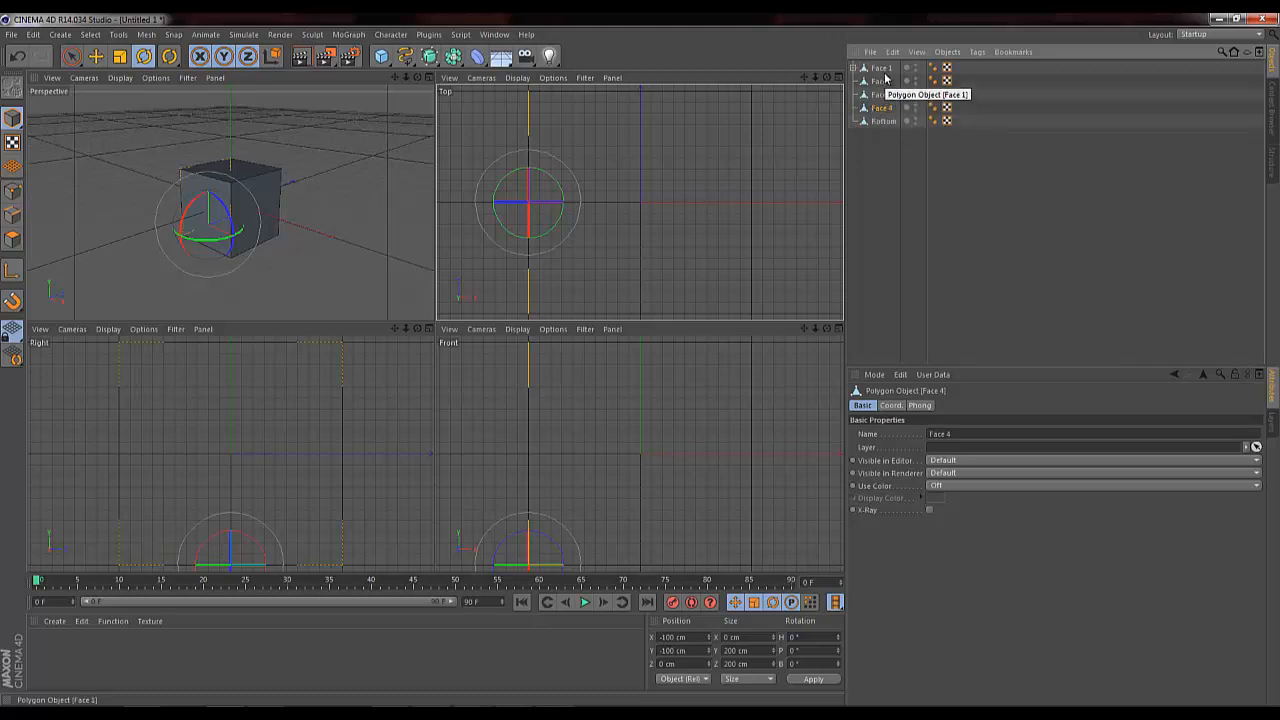
click(883, 94)
click(886, 82)
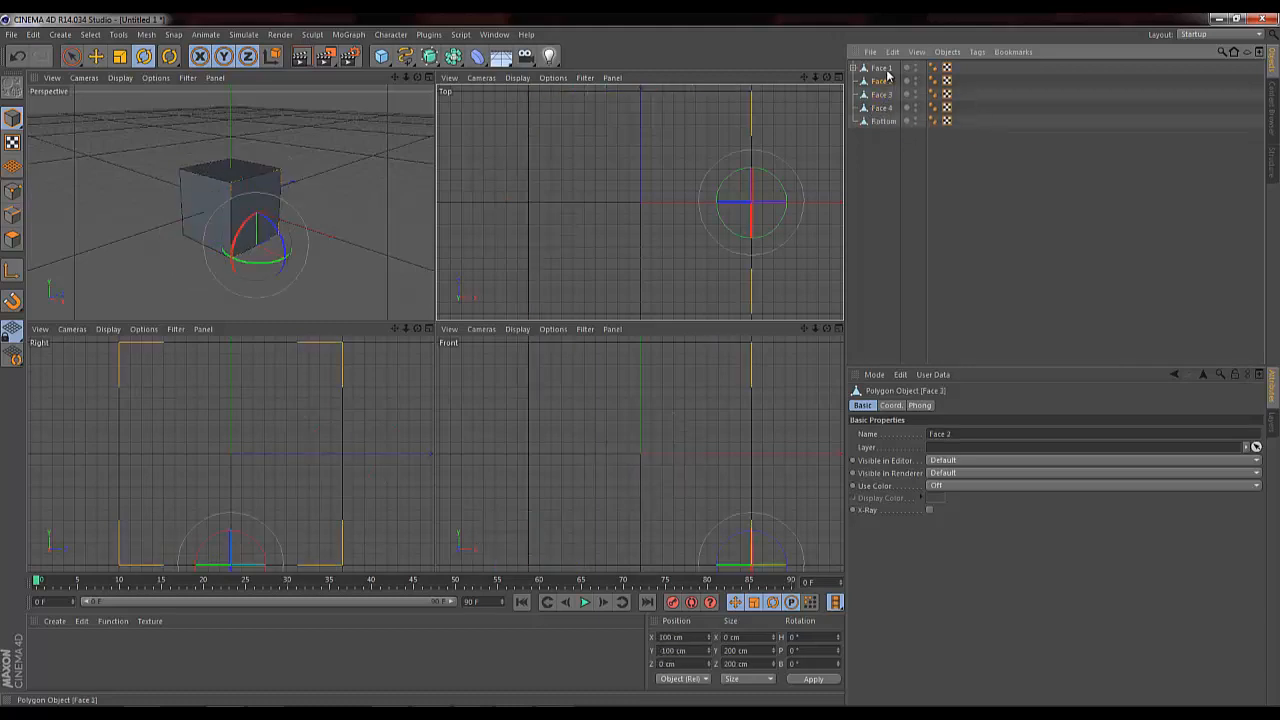
click(881, 68)
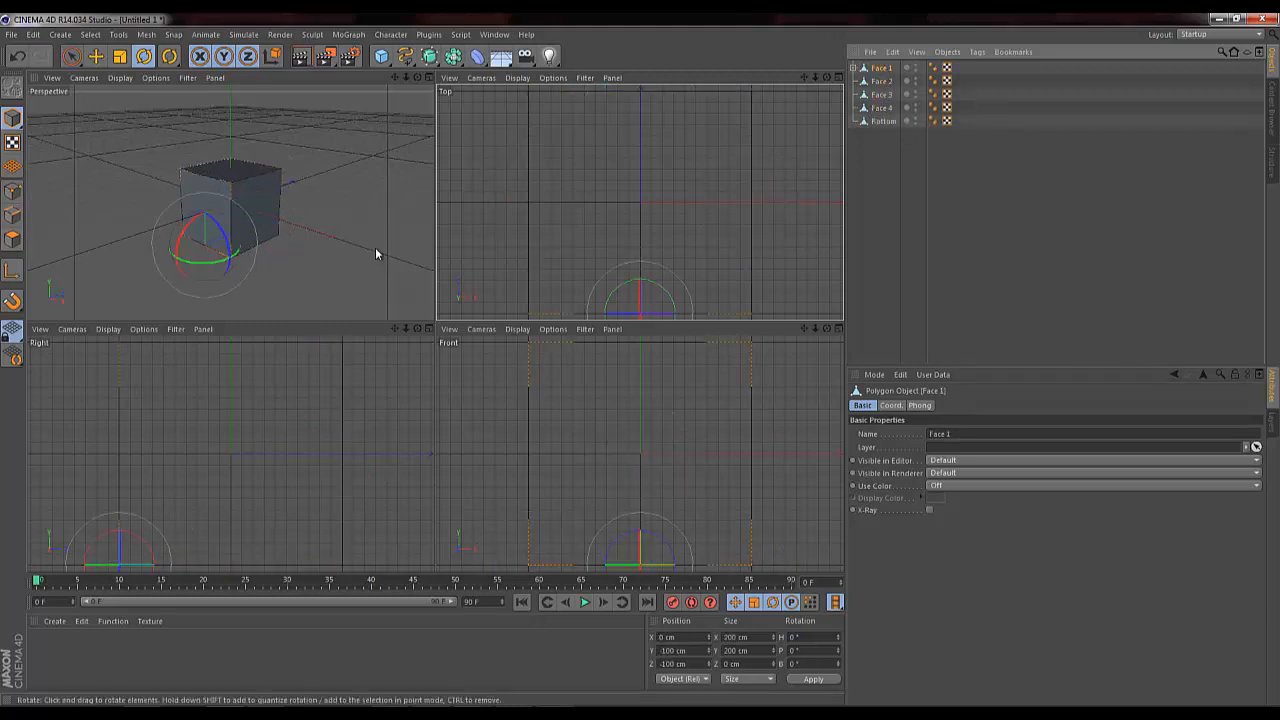
Step: Add a MoGraph Fracture object and make Face 4 its child, working in the enlarged perspective view
click(428, 77)
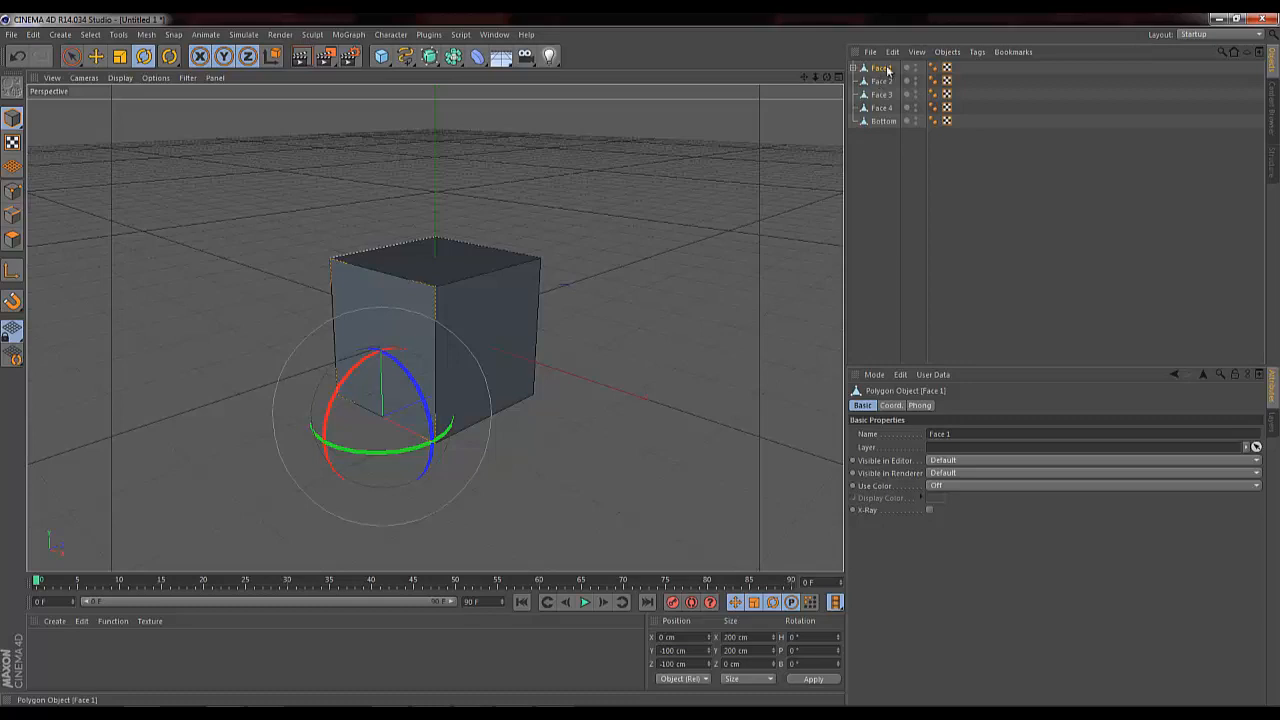
click(882, 108)
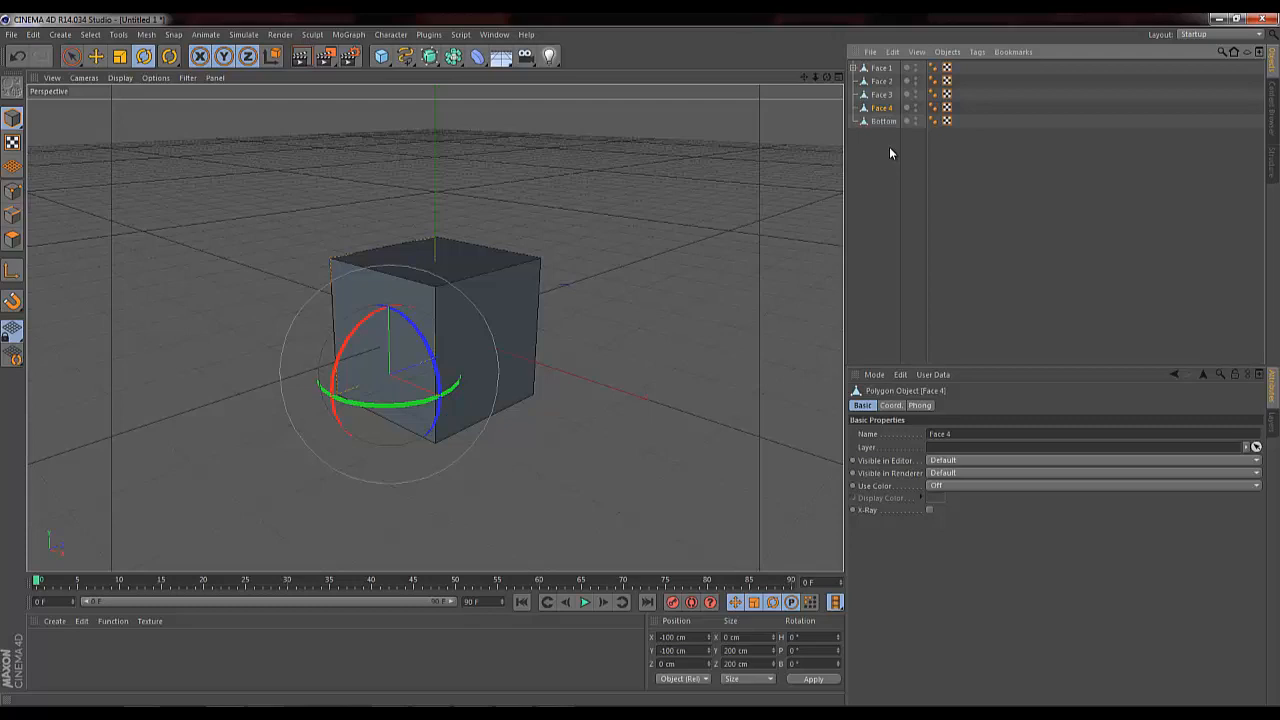
click(340, 35)
mouse_move(380, 57)
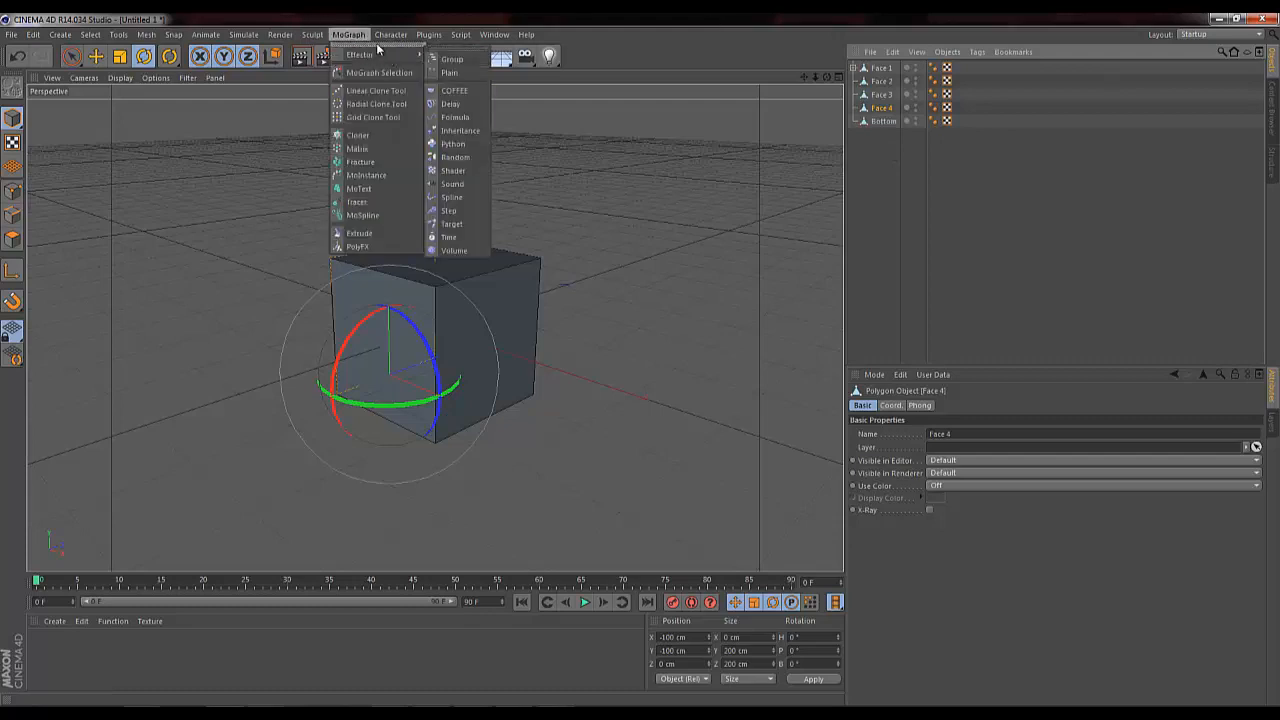
key(Page_Up)
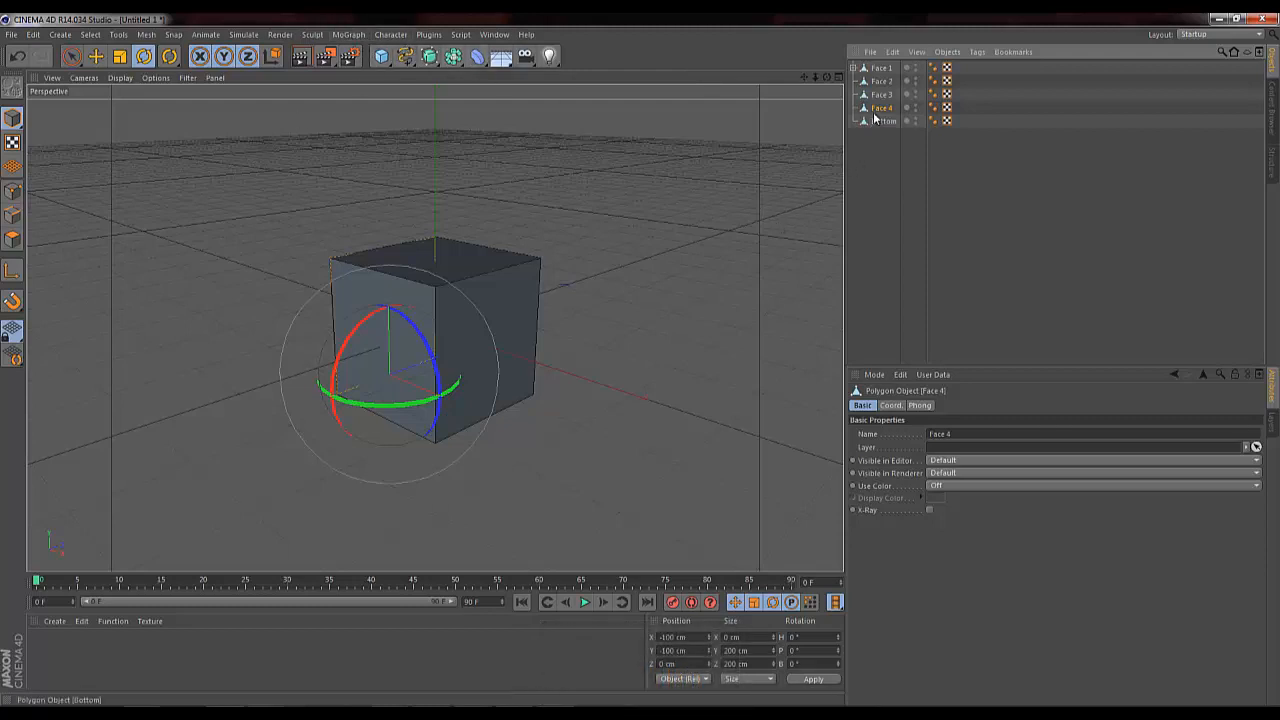
click(349, 34)
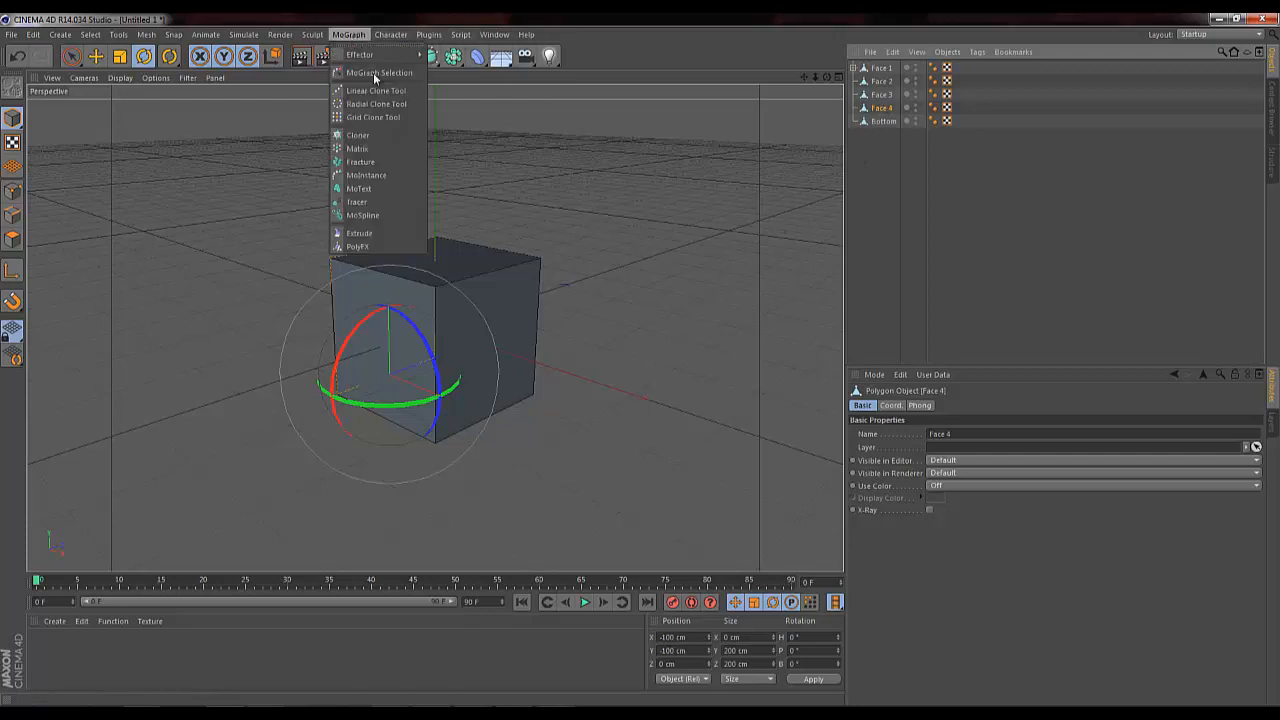
click(362, 162)
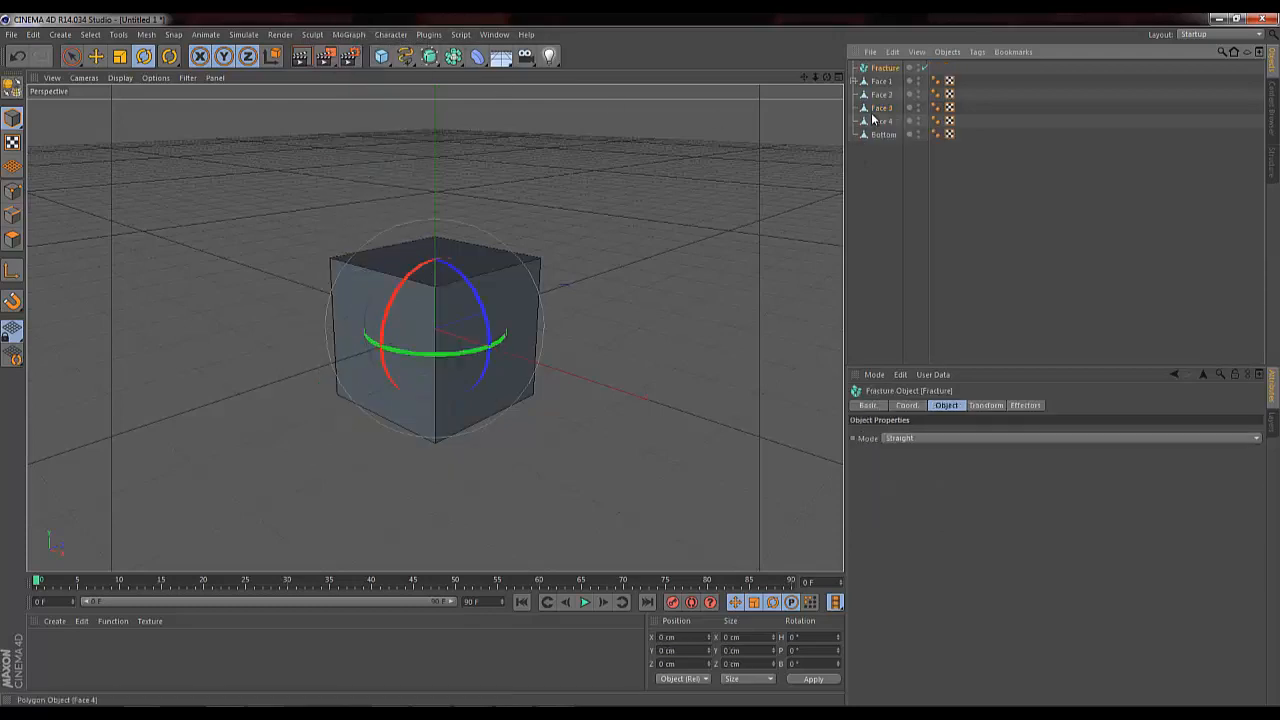
drag(880, 124, 886, 68)
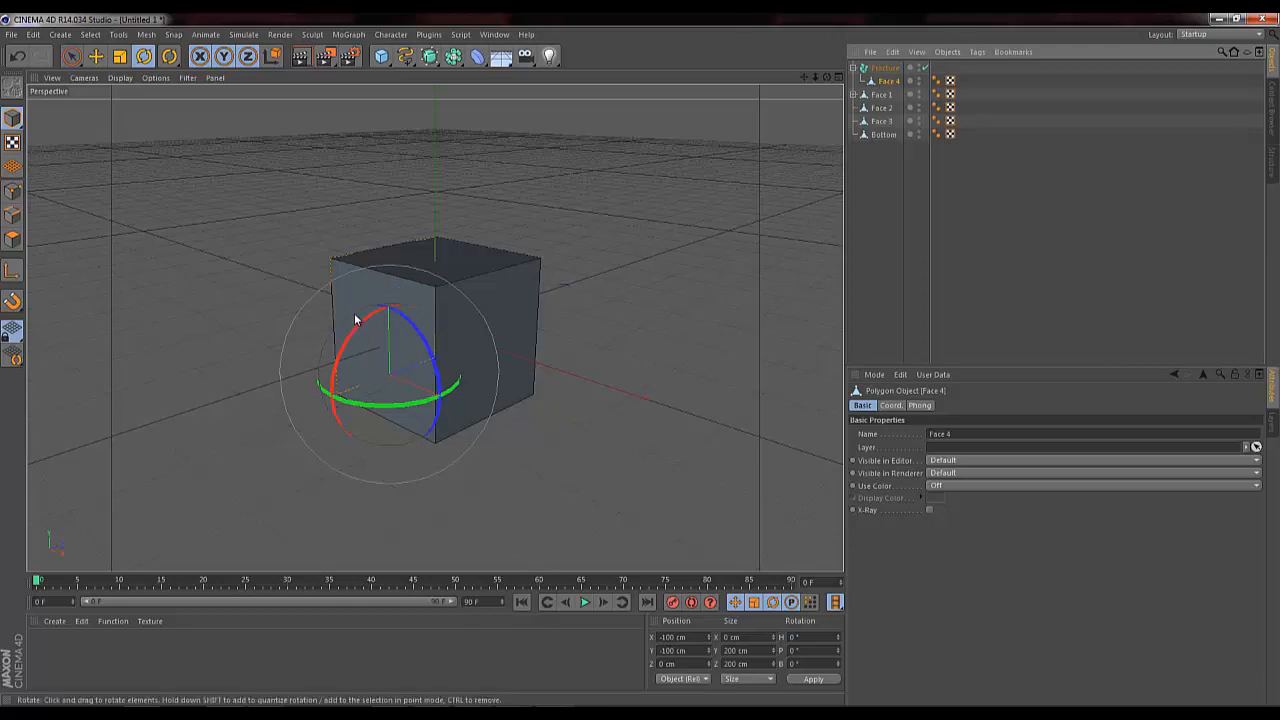
Step: Test Face 4's hinge inside the Fracture object by rotating its bank about 41° outward, and undo the rotation
drag(355, 320, 366, 349)
key(ctrl+z)
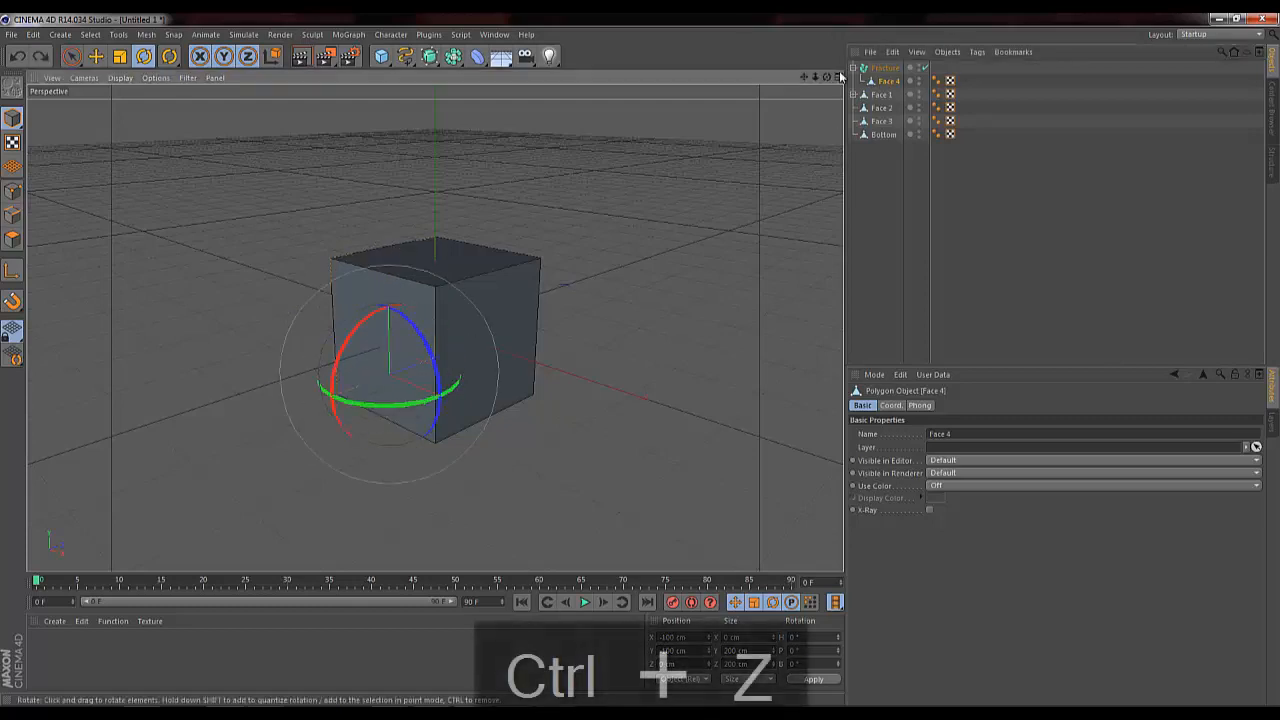
drag(827, 77, 403, 326)
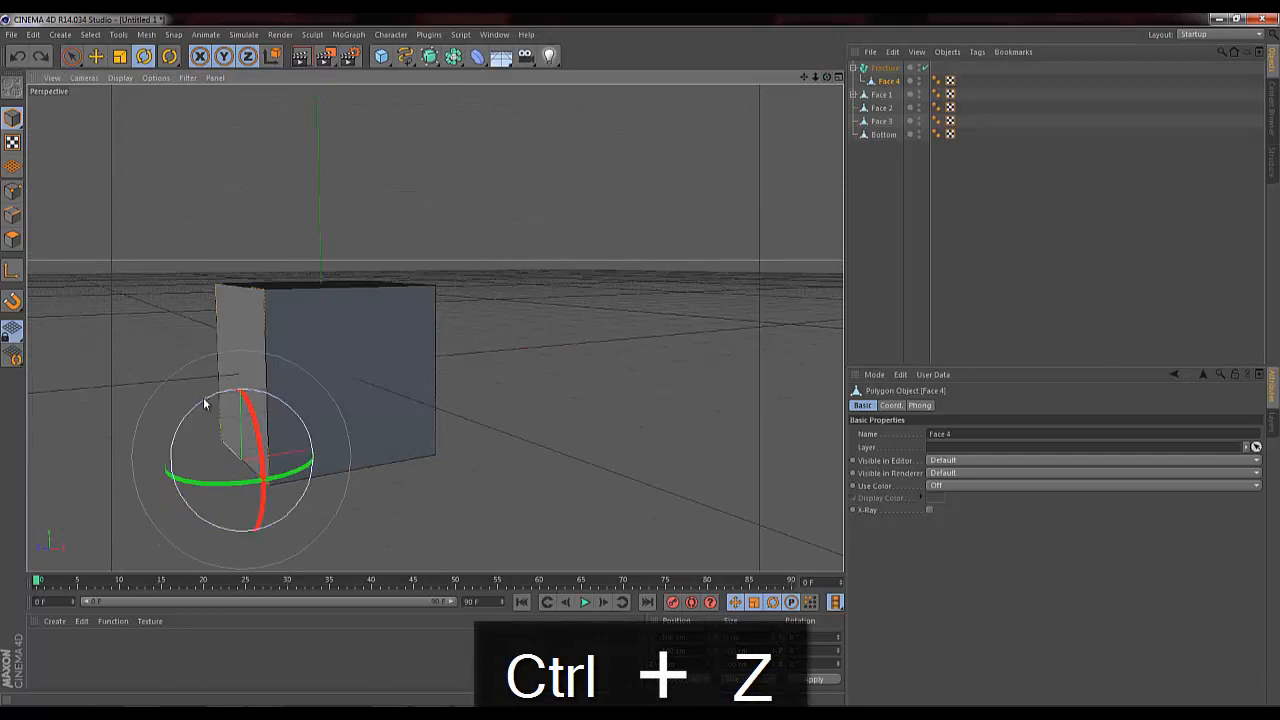
mouse_move(205, 405)
mouse_down()
mouse_move(194, 385)
mouse_move(190, 415)
mouse_up()
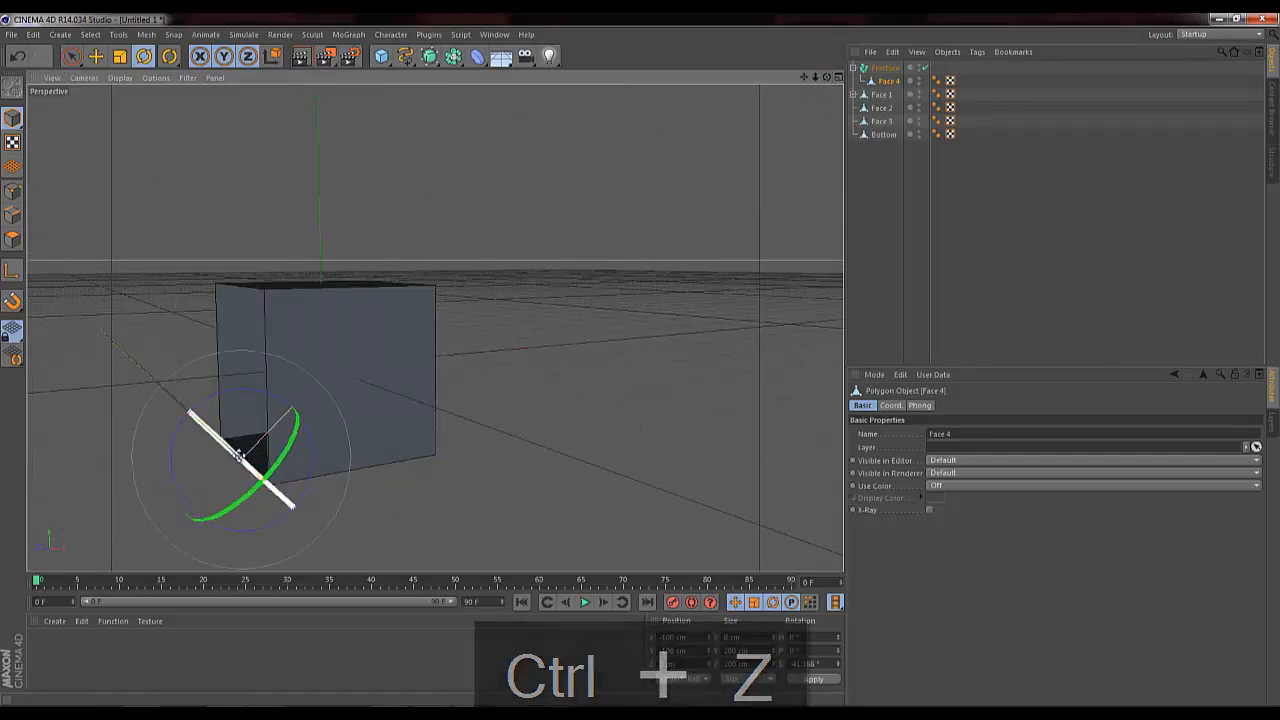
key(ctrl+z)
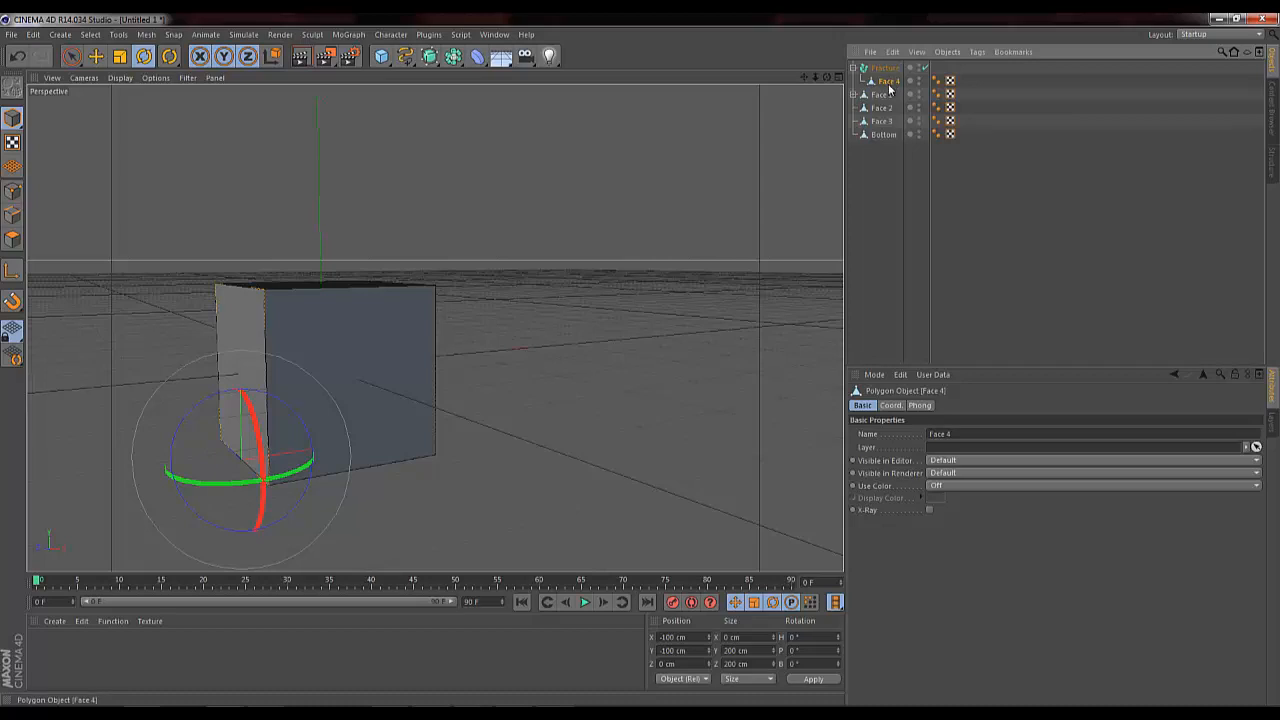
Step: Group Face 4 into a null inside the Fracture object and name the null Face 4
double_click(889, 81)
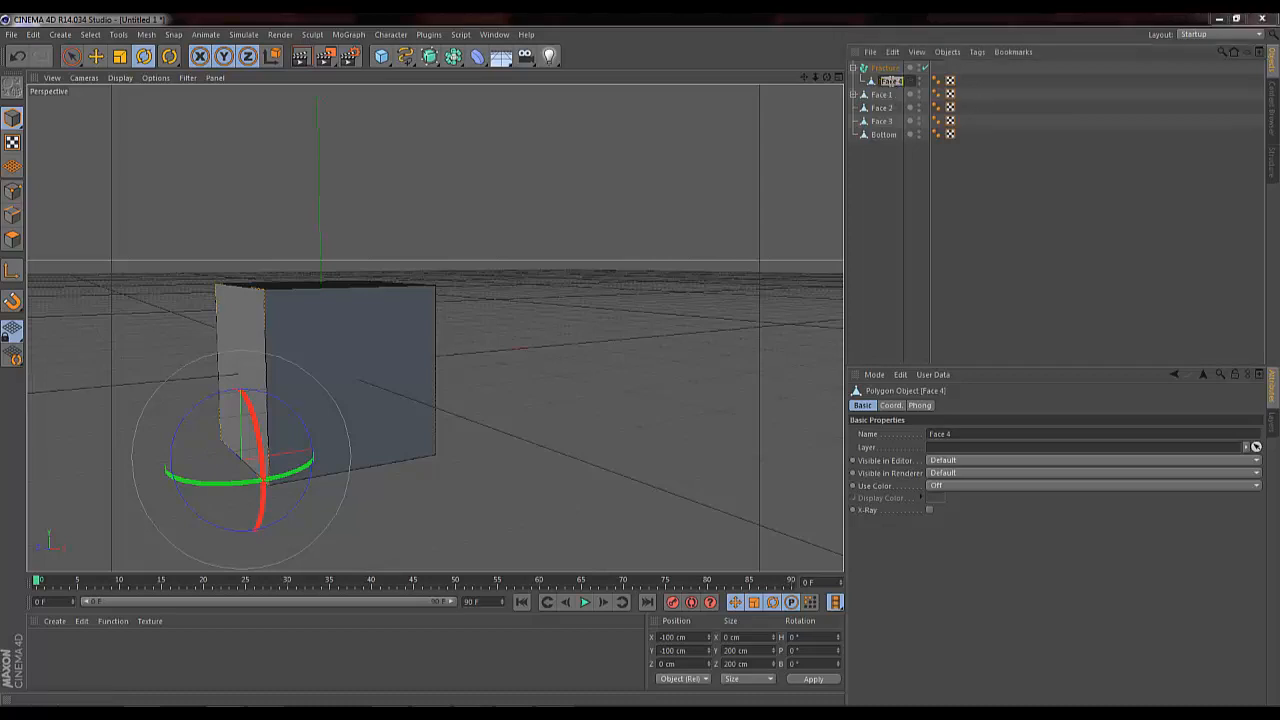
key(ctrl+c)
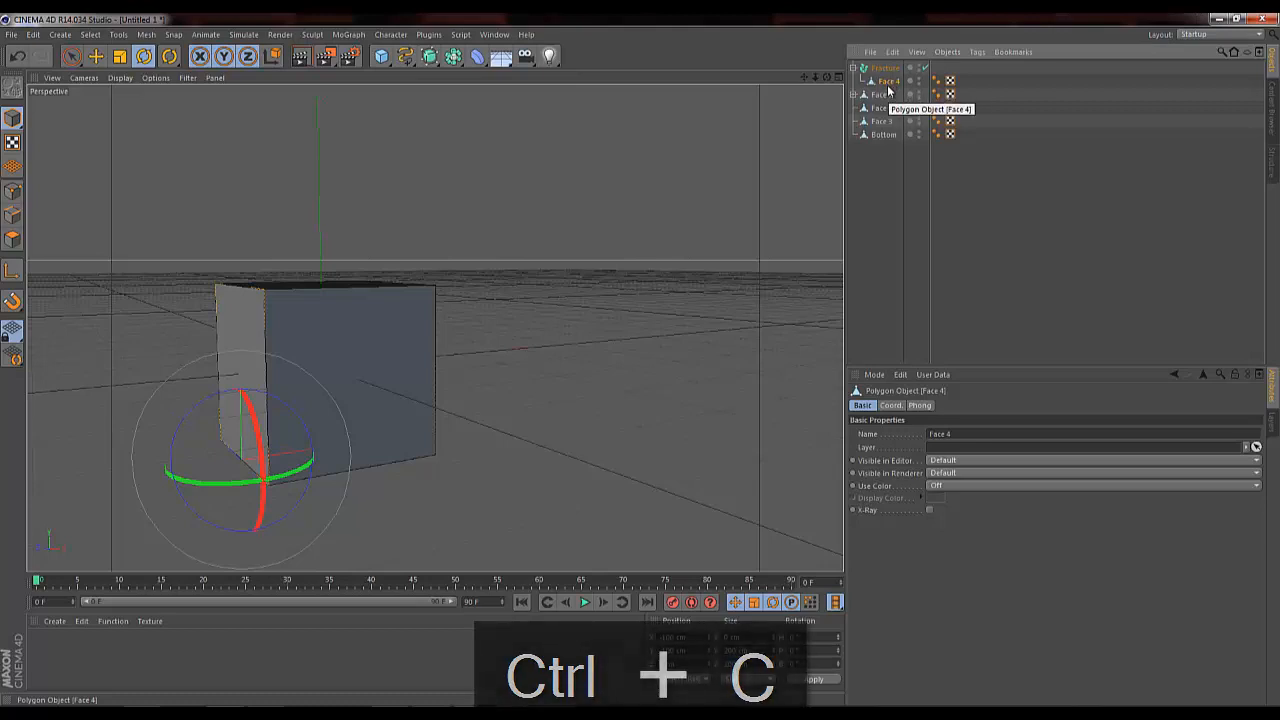
key(ctrl+g)
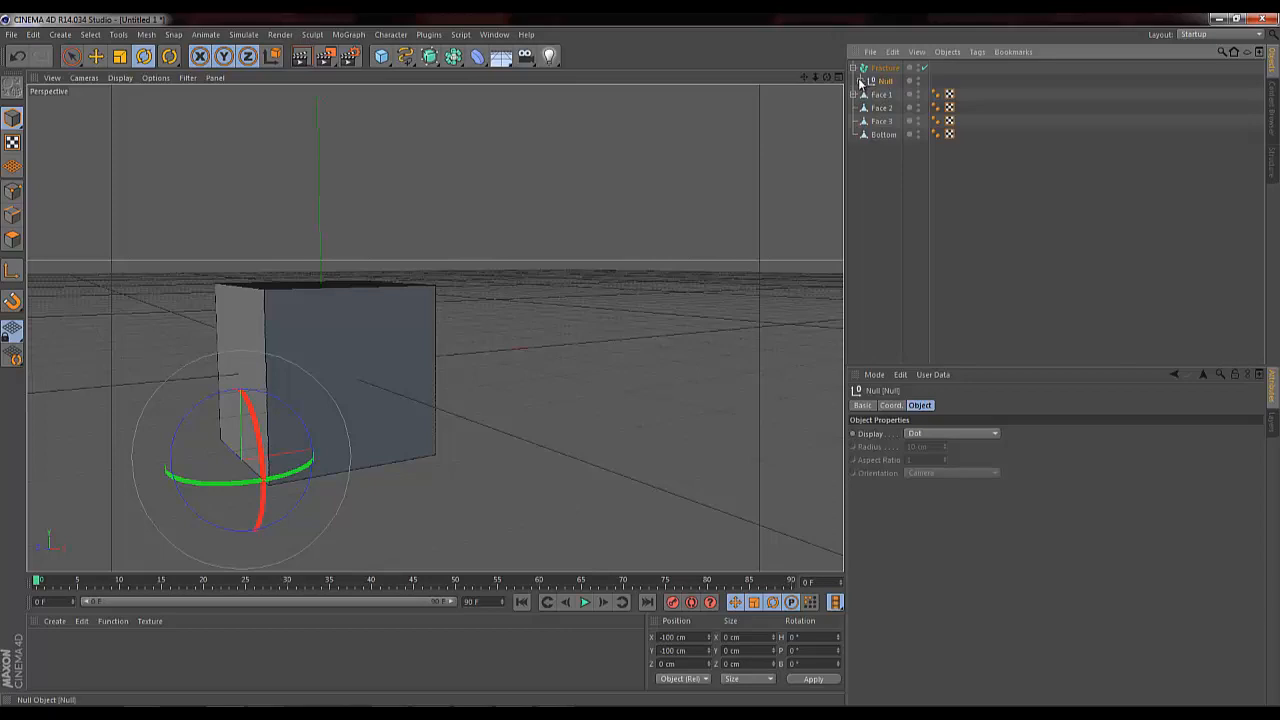
click(860, 81)
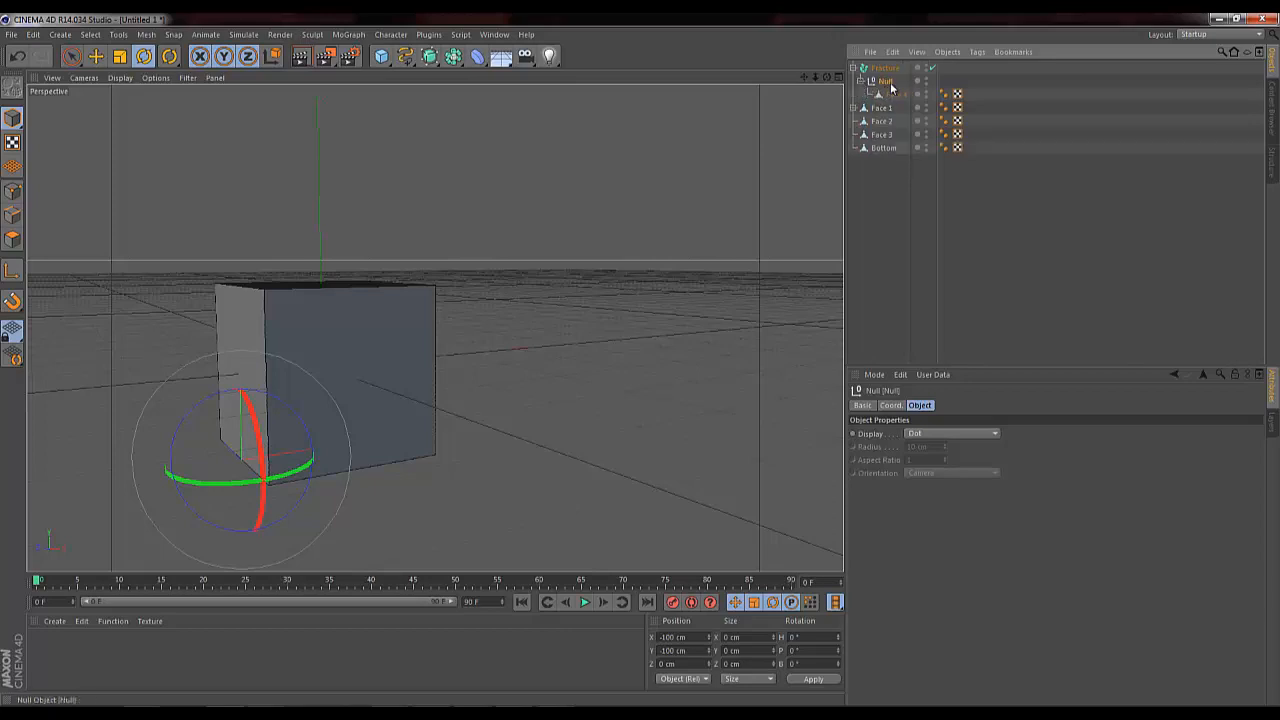
click(892, 94)
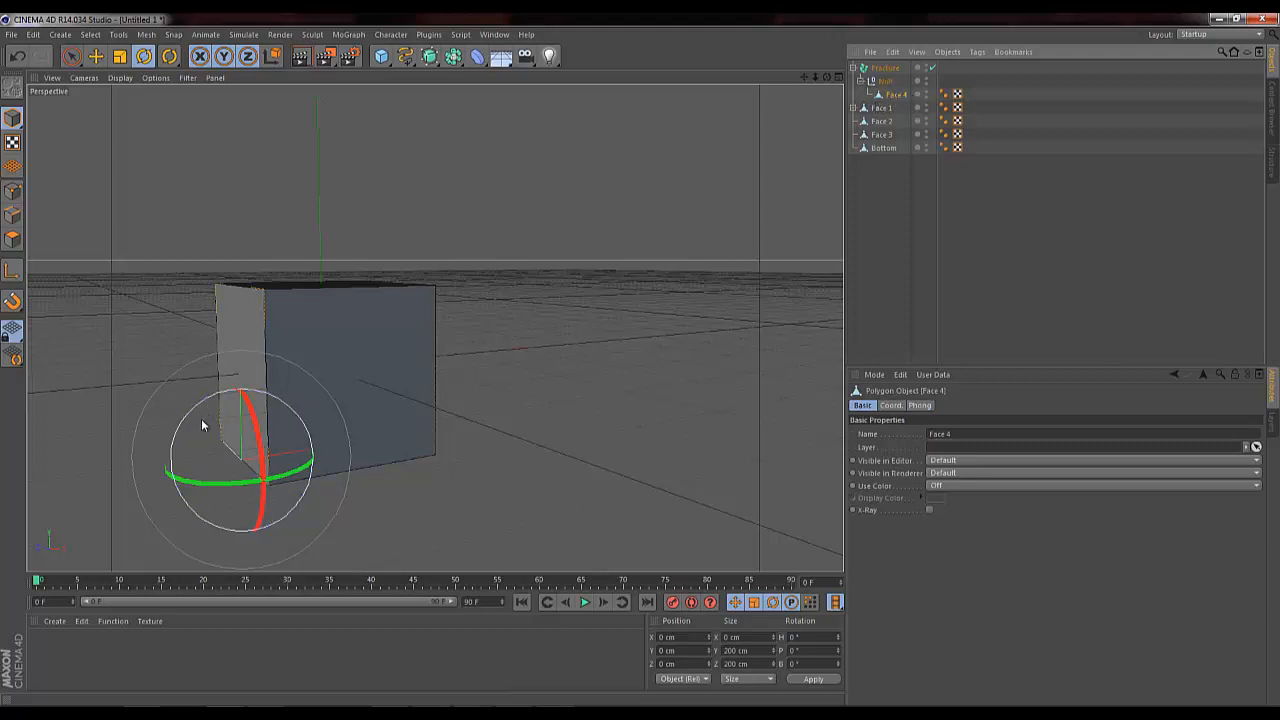
click(886, 82)
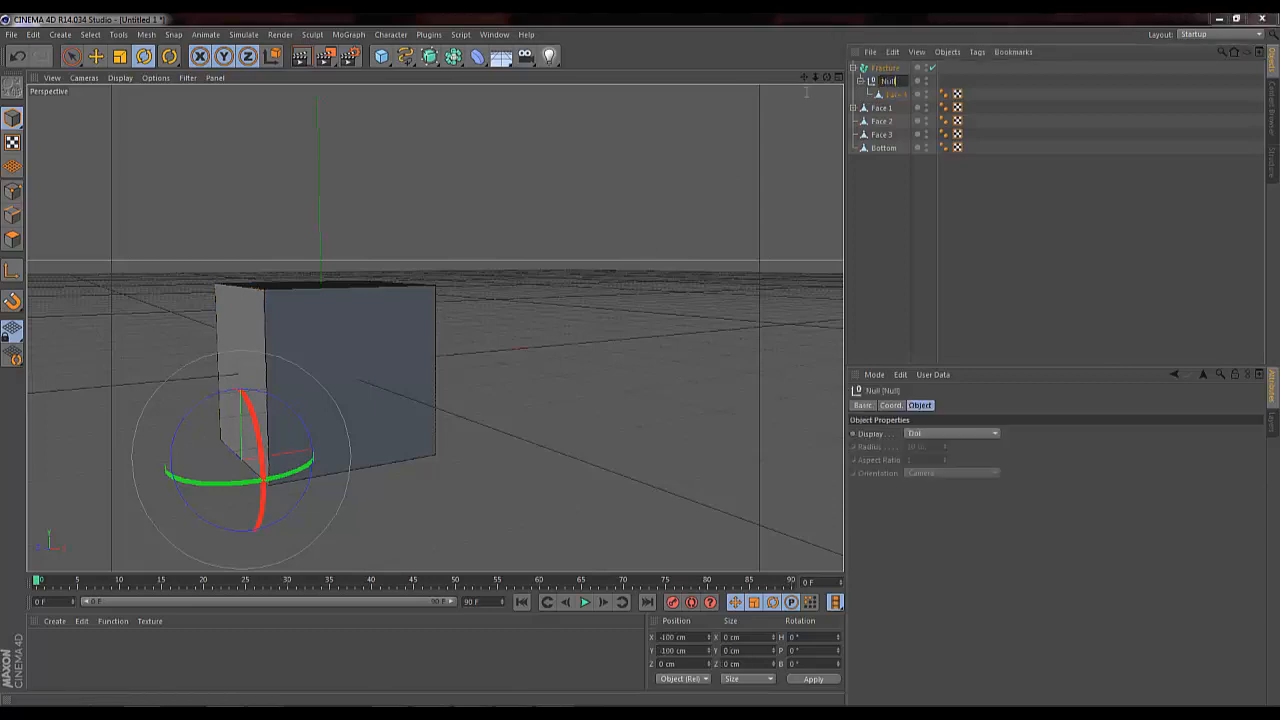
key(ctrl+v)
Step: Rename the Fracture object holding the Face 4 null as Face 4
click(905, 68)
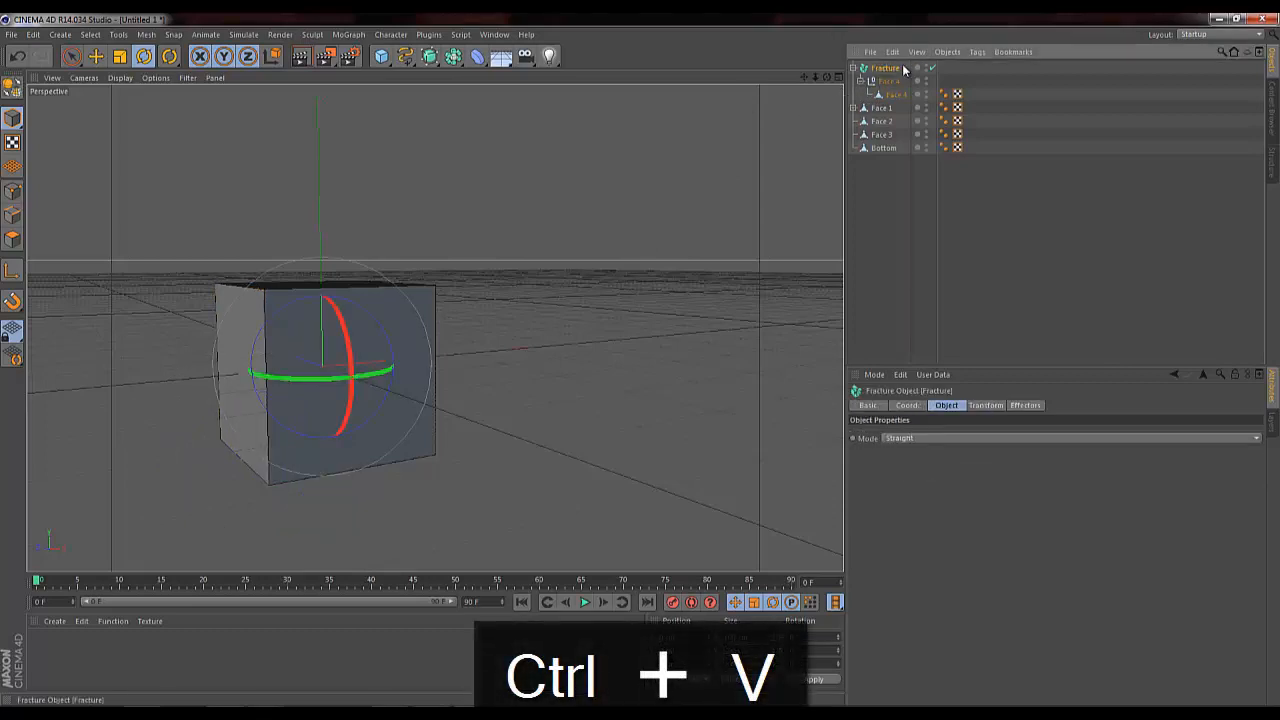
double_click(904, 69)
key(ctrl+v)
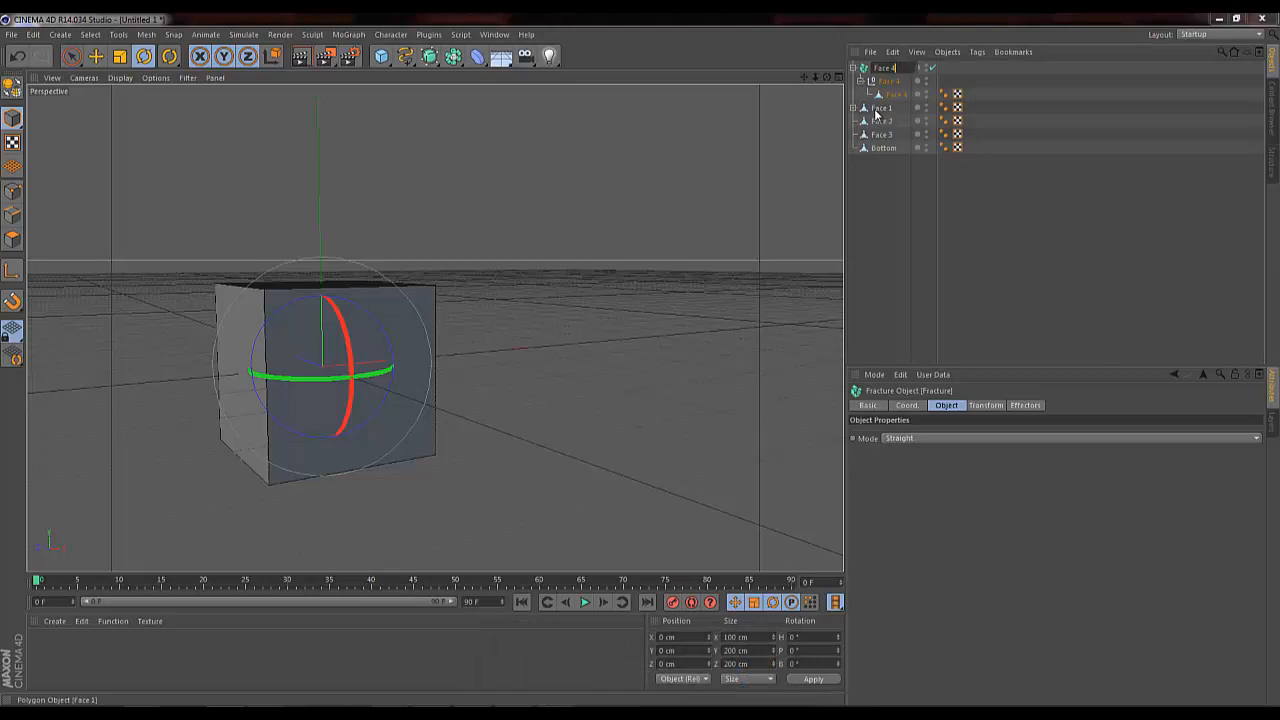
key(Return)
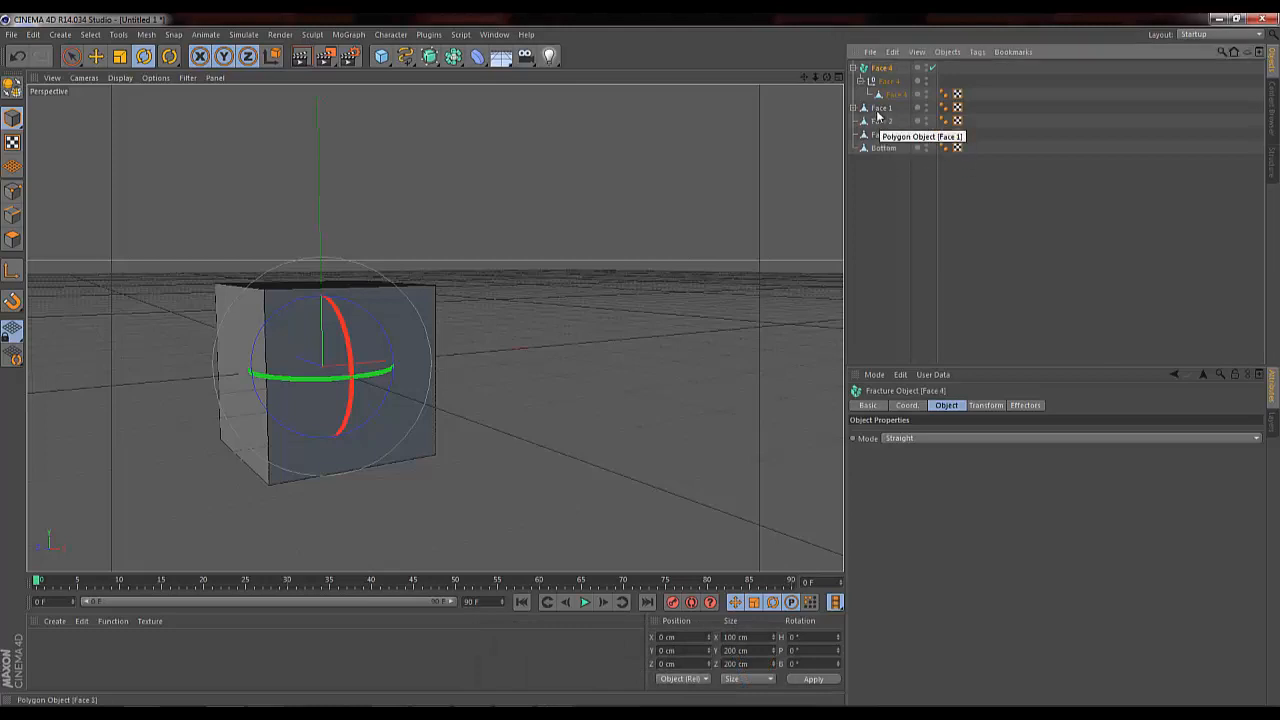
Step: Add a second Fracture object and make Face 3 its child
click(881, 134)
click(346, 34)
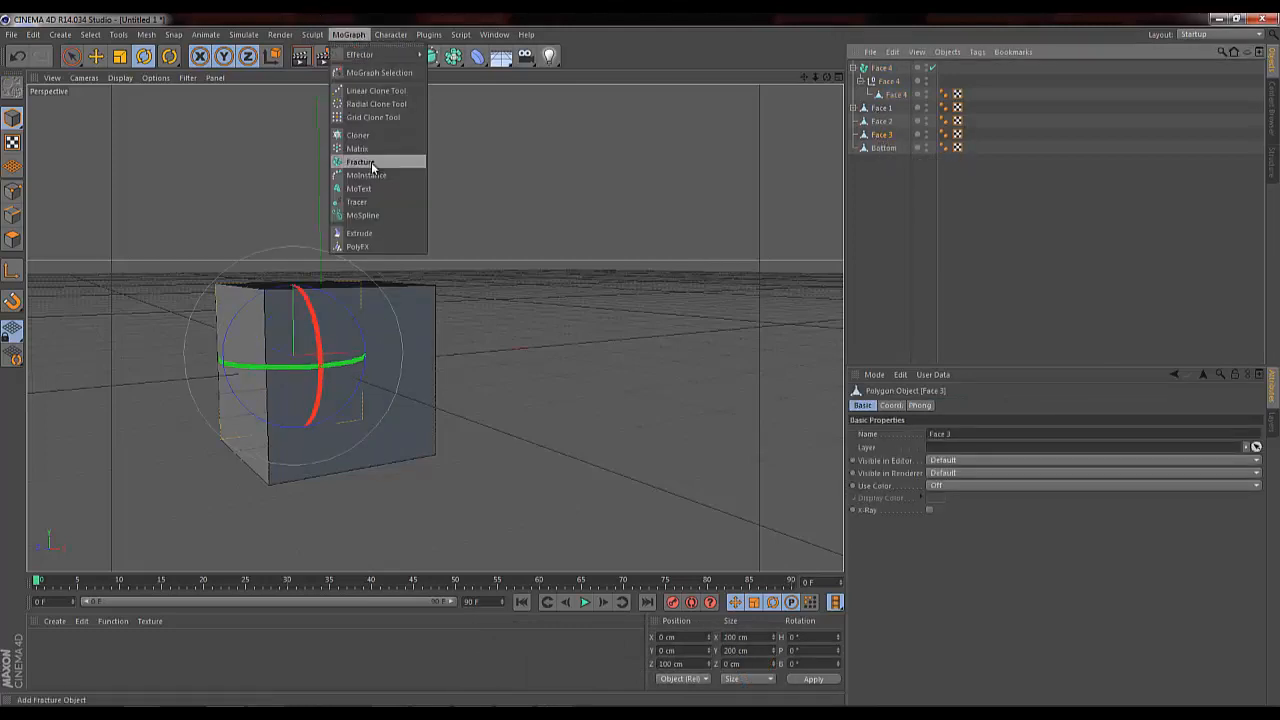
click(381, 162)
drag(879, 150, 890, 70)
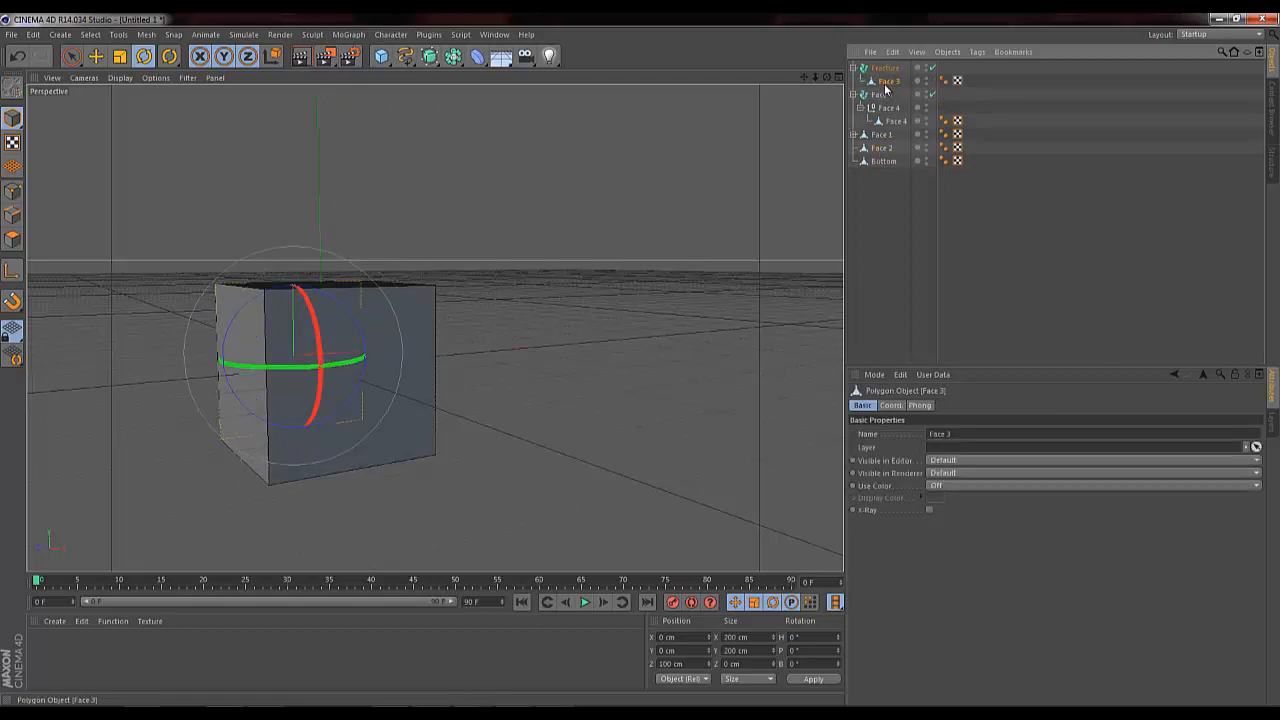
Step: Group Face 3 into a null inside the new Fracture object and name the null Face 3
key(ctrl+c)
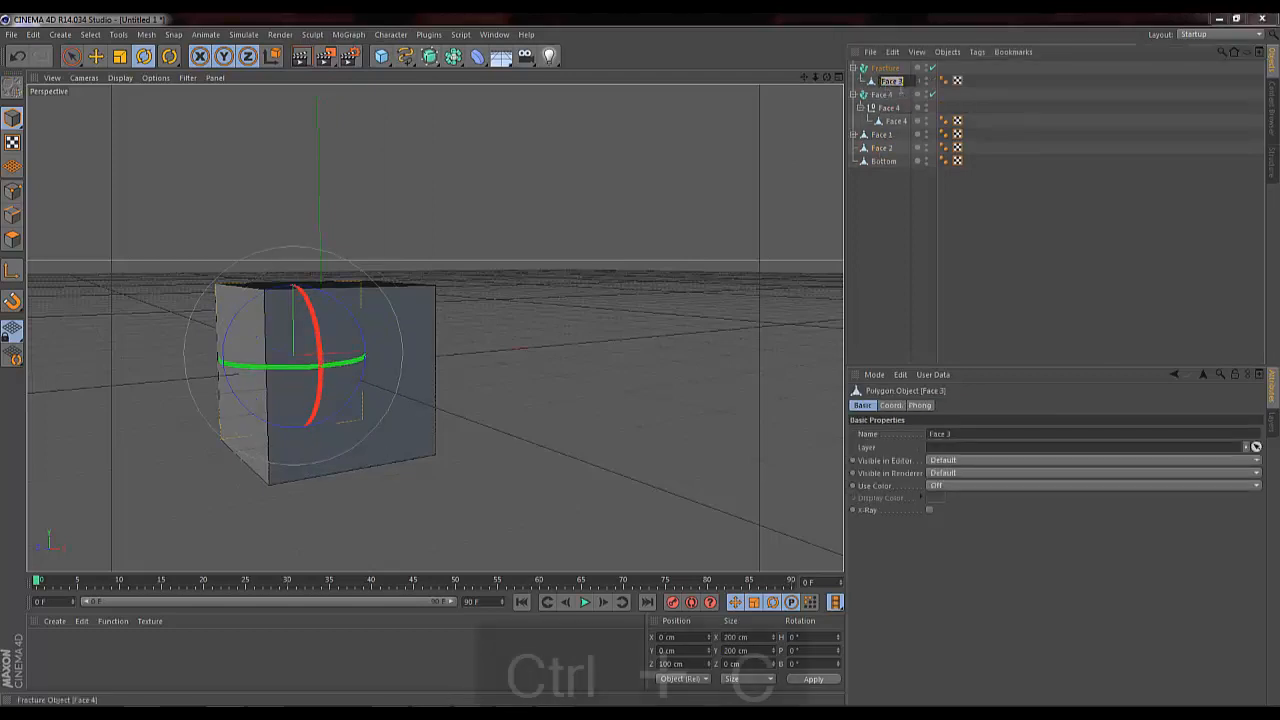
key(alt+g)
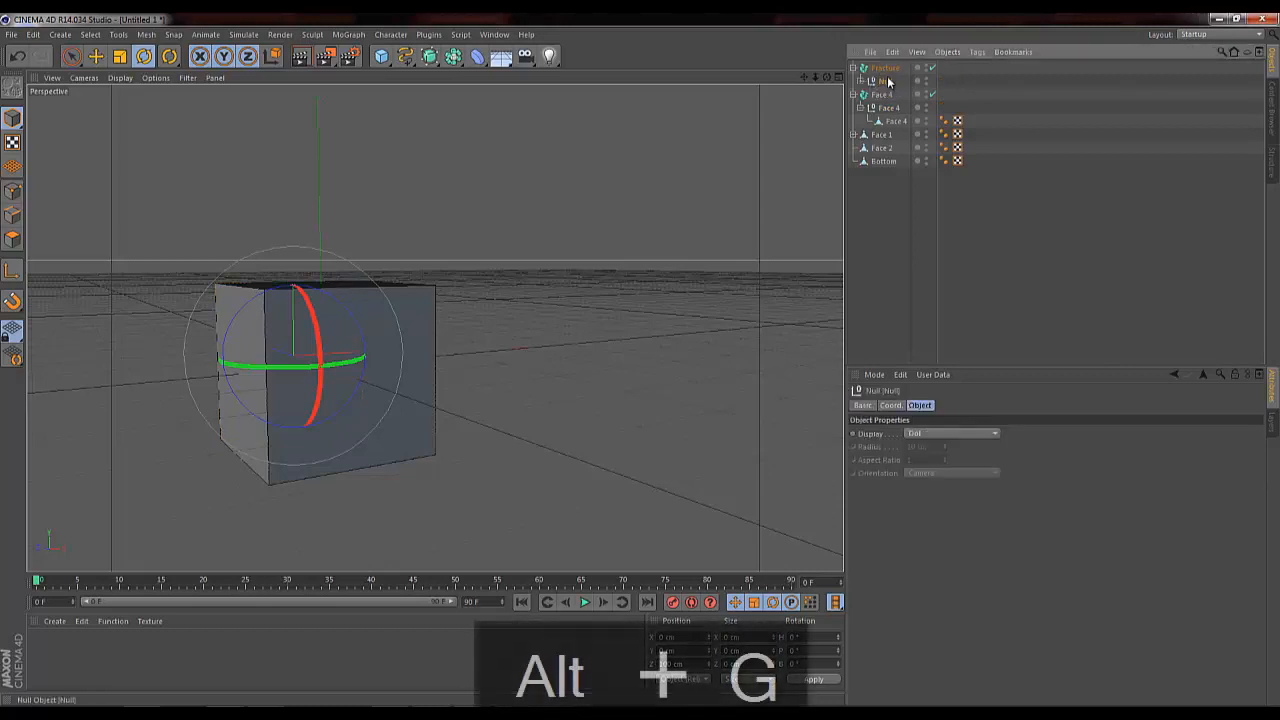
double_click(886, 81)
key(ctrl+v)
key(Return)
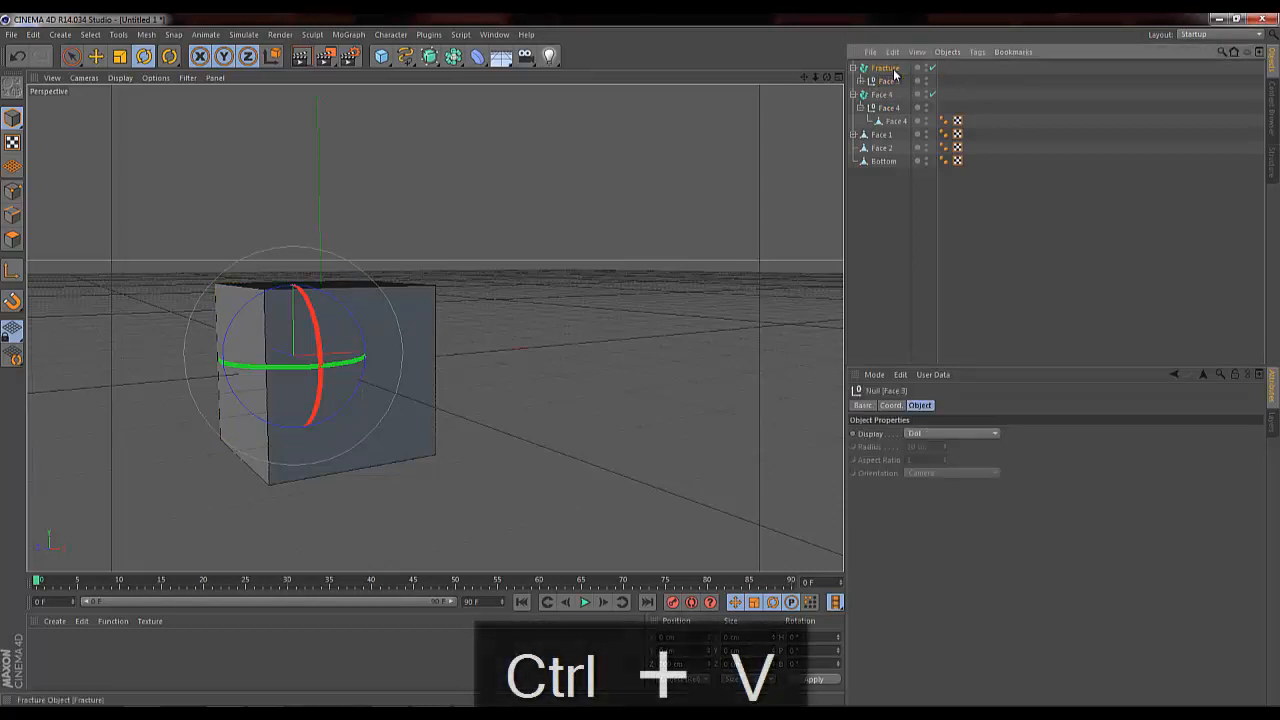
Step: Rename the Fracture object holding the Face 3 null as Face 3 and collapse the Face 4 null
click(893, 70)
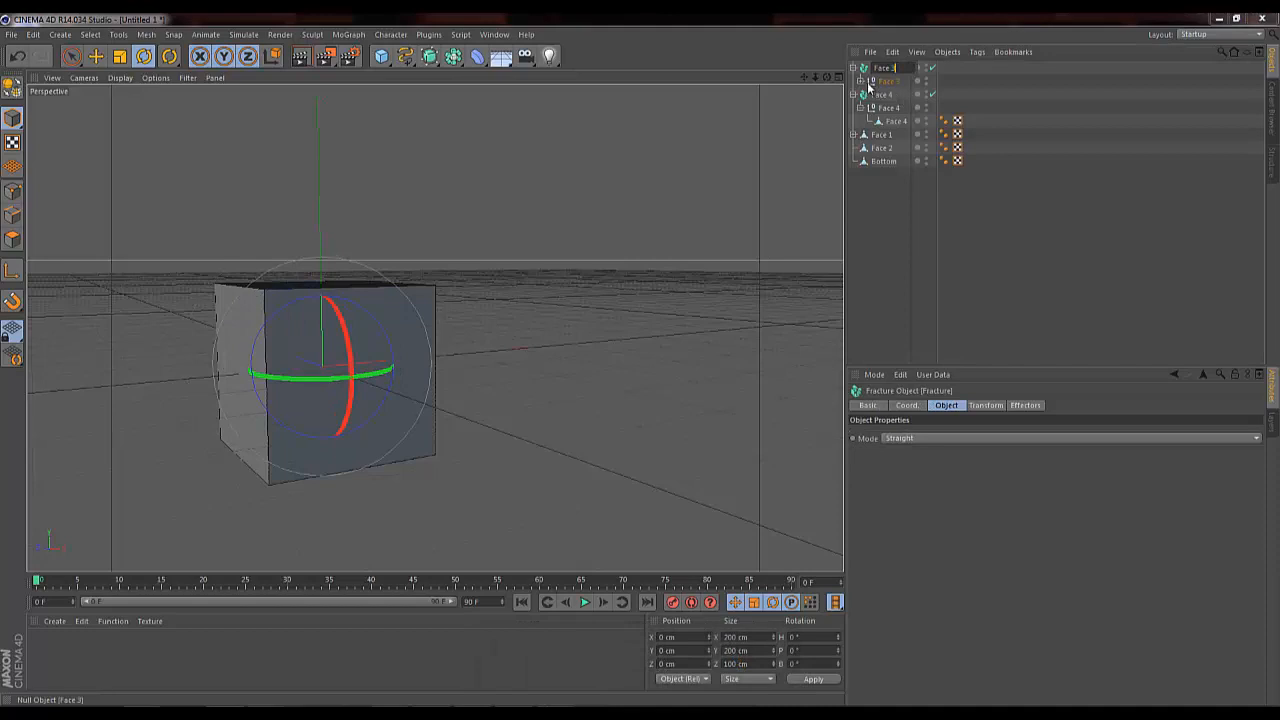
key(Return)
click(860, 82)
click(860, 82)
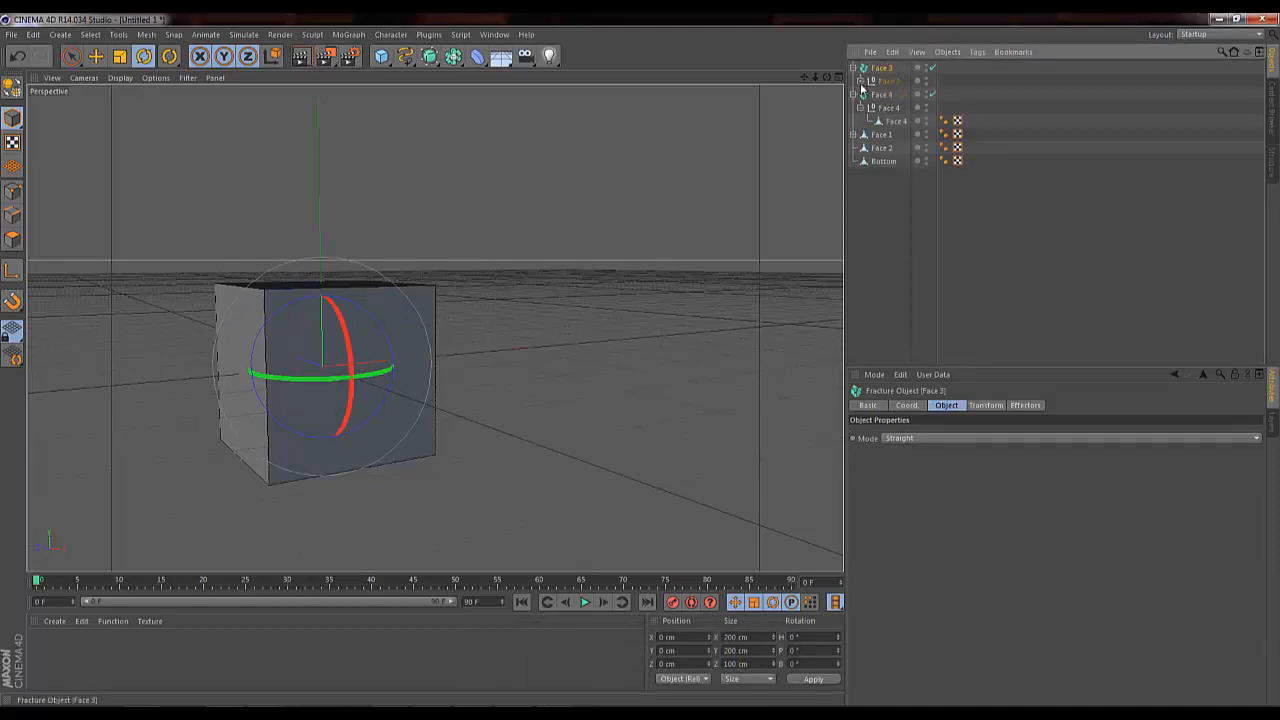
click(860, 107)
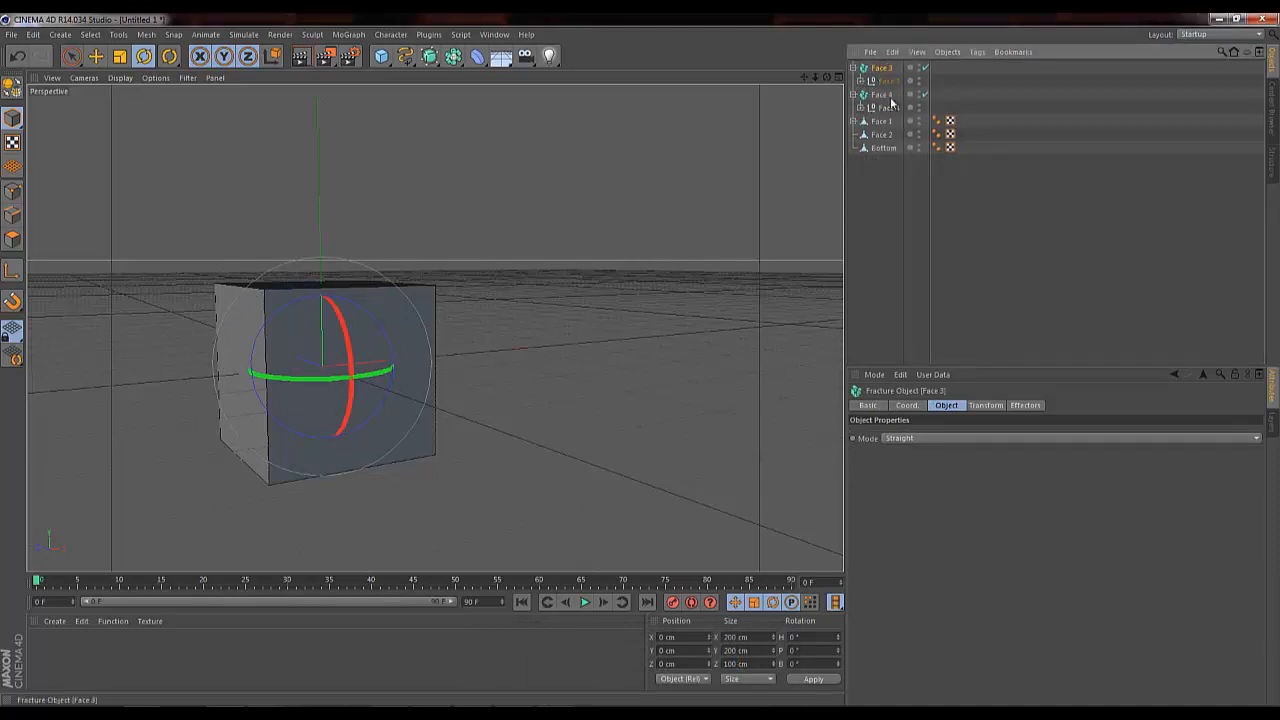
Step: Add a third Fracture object and make Face 2 its child
click(884, 136)
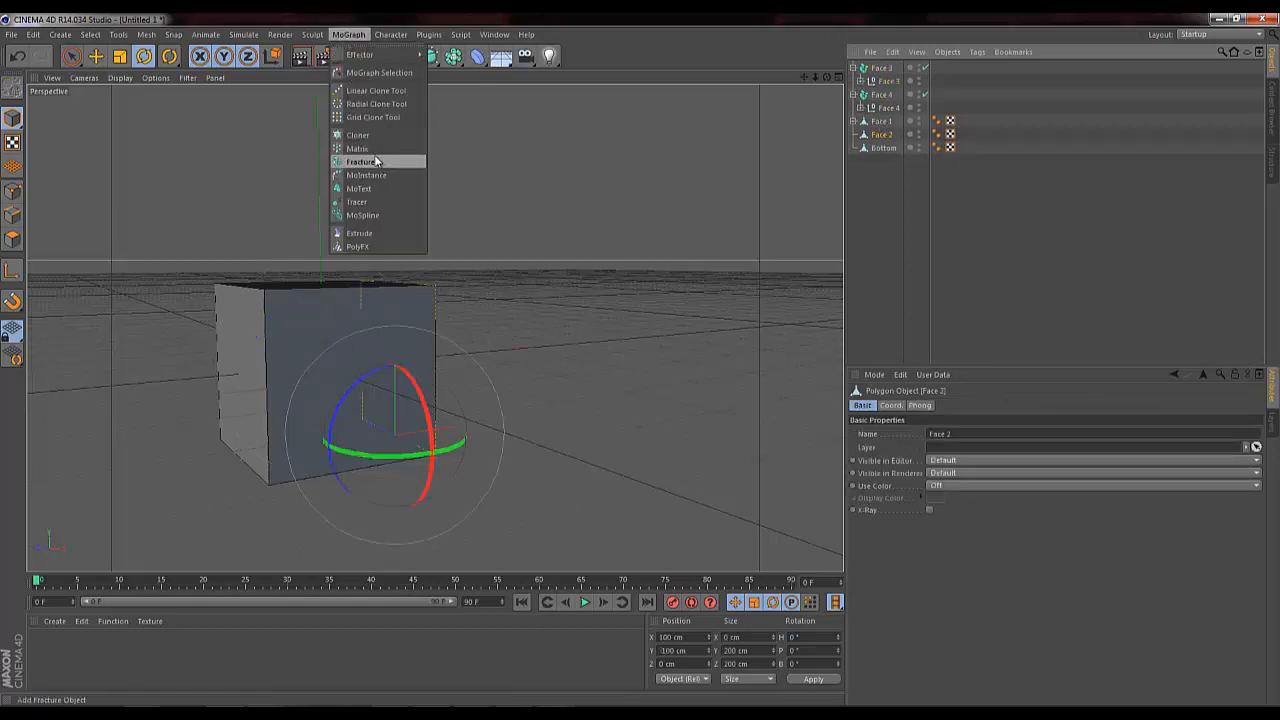
click(360, 162)
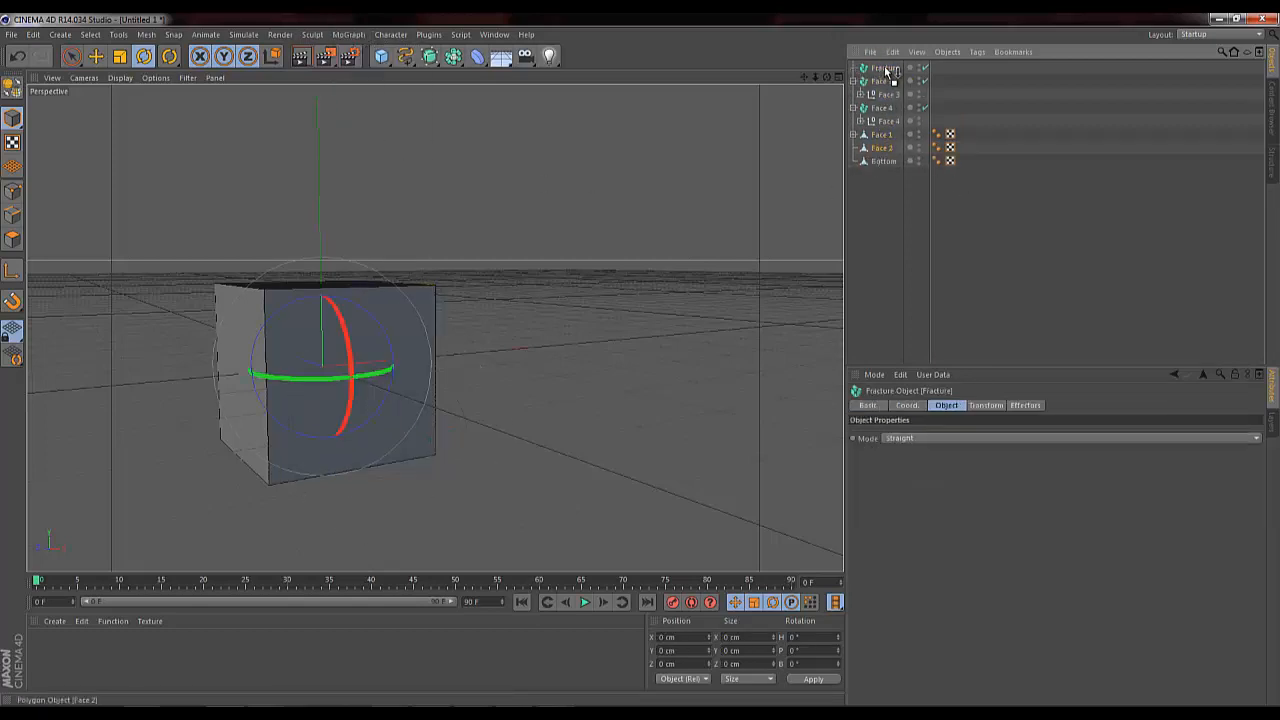
drag(885, 70, 885, 69)
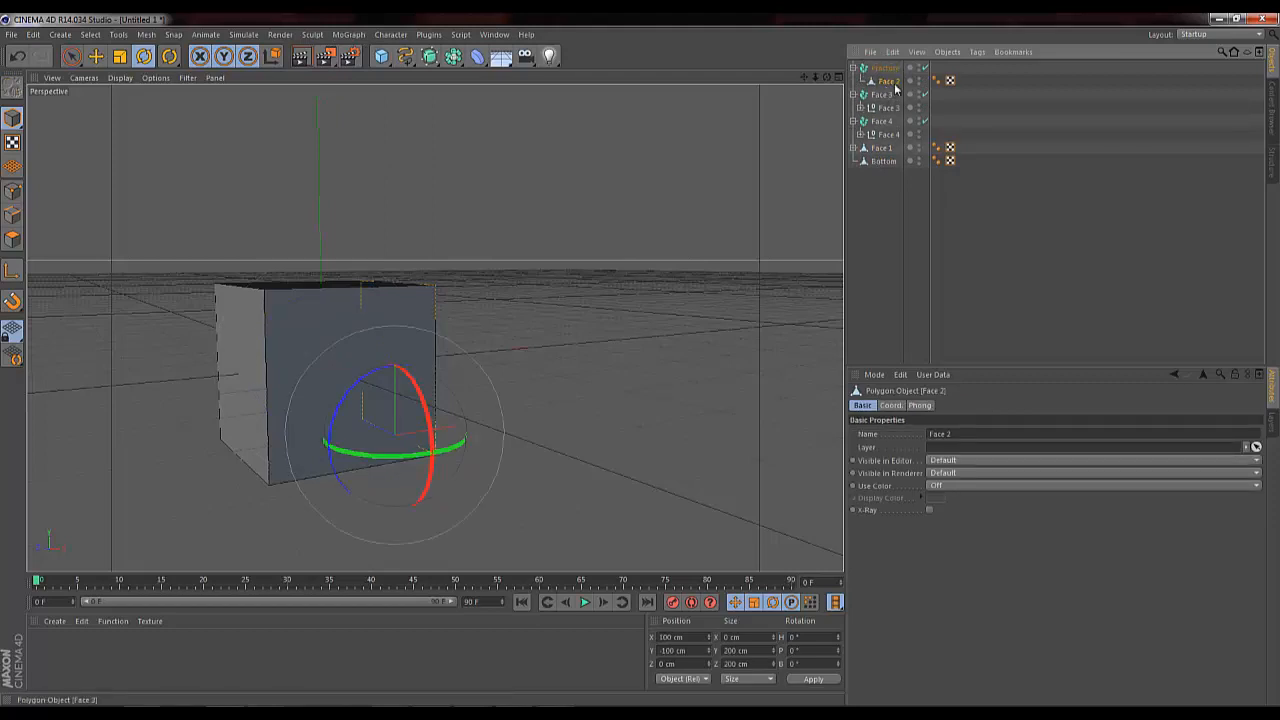
Step: Group Face 2 into a null inside the new Fracture object and name the null Face 2
double_click(889, 81)
key(Return)
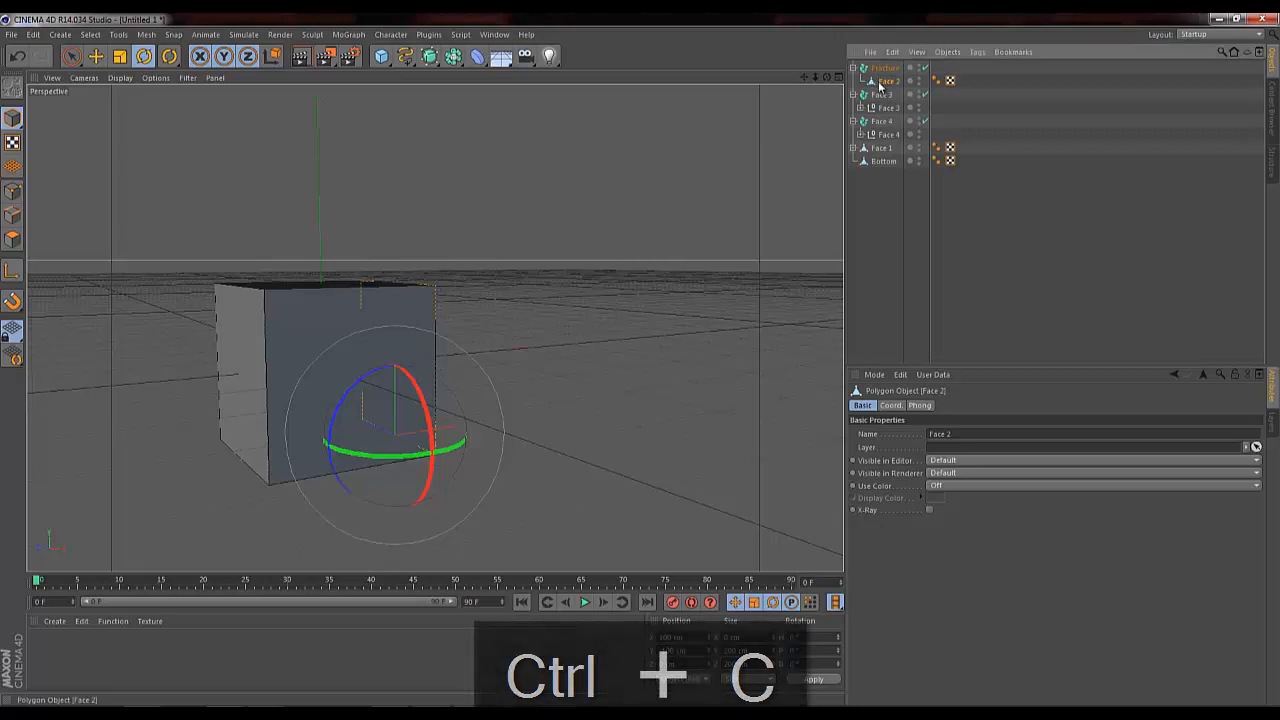
key(alt+g)
double_click(887, 81)
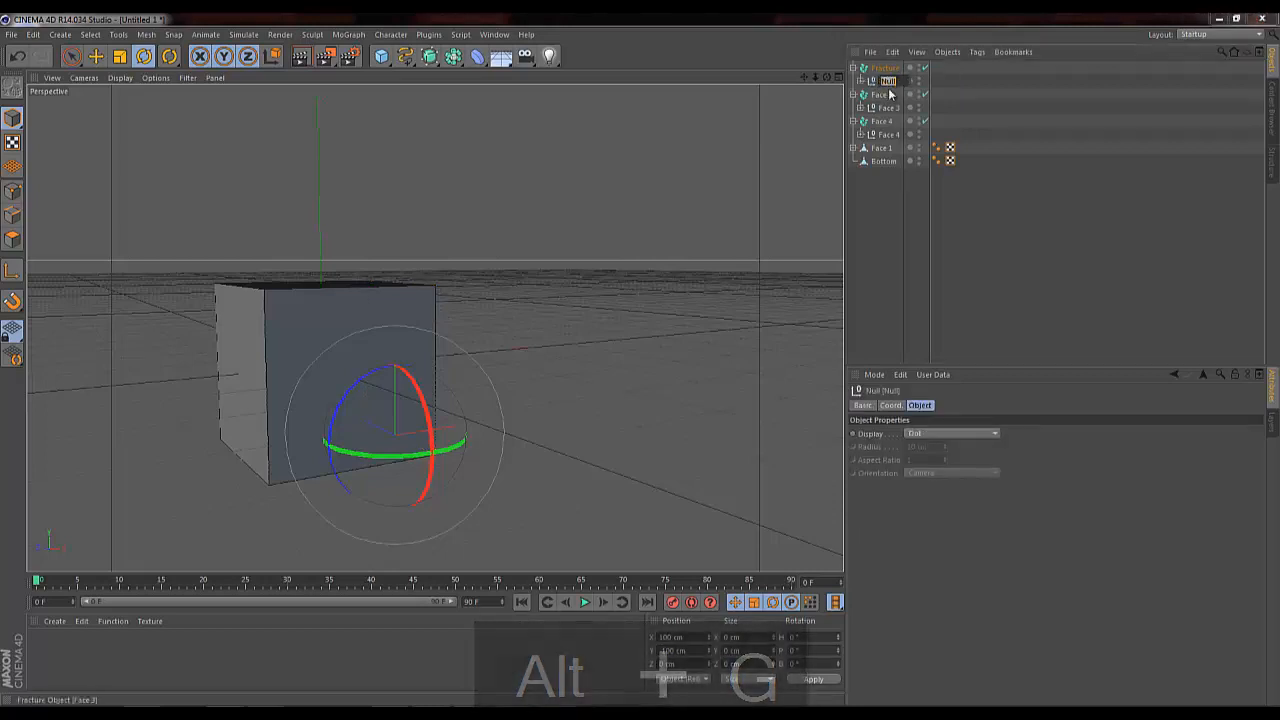
key(ctrl+v)
key(Return)
Step: Rename the Fracture object holding the Face 2 null as Face 2
double_click(887, 68)
key(ctrl+v)
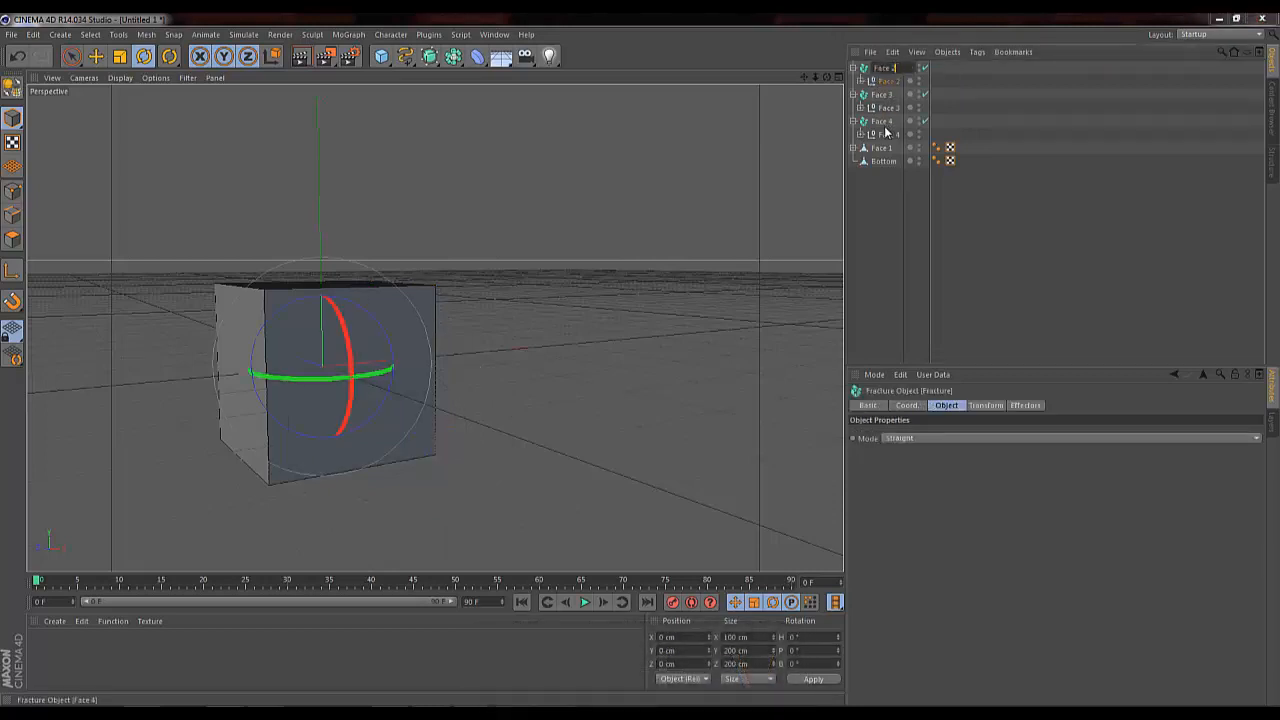
key(Return)
Step: Add another Fracture object and make Face 1, with its Top child, a child of it
click(882, 149)
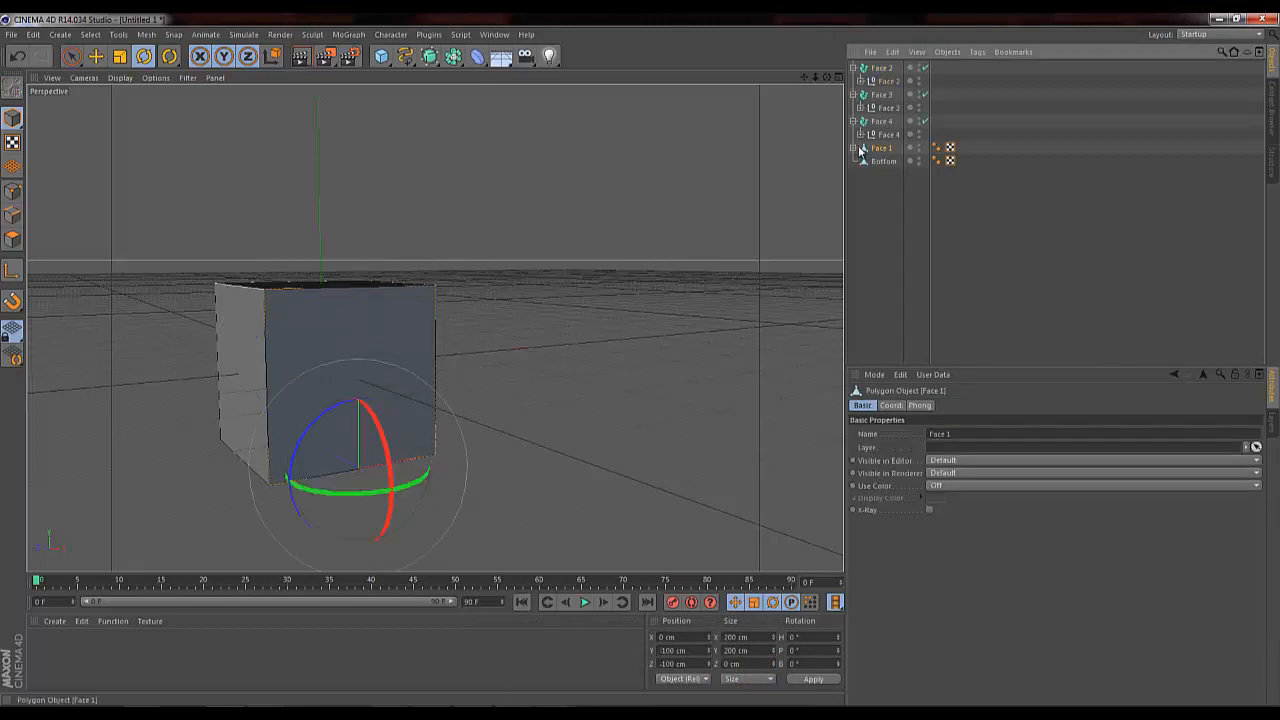
click(853, 148)
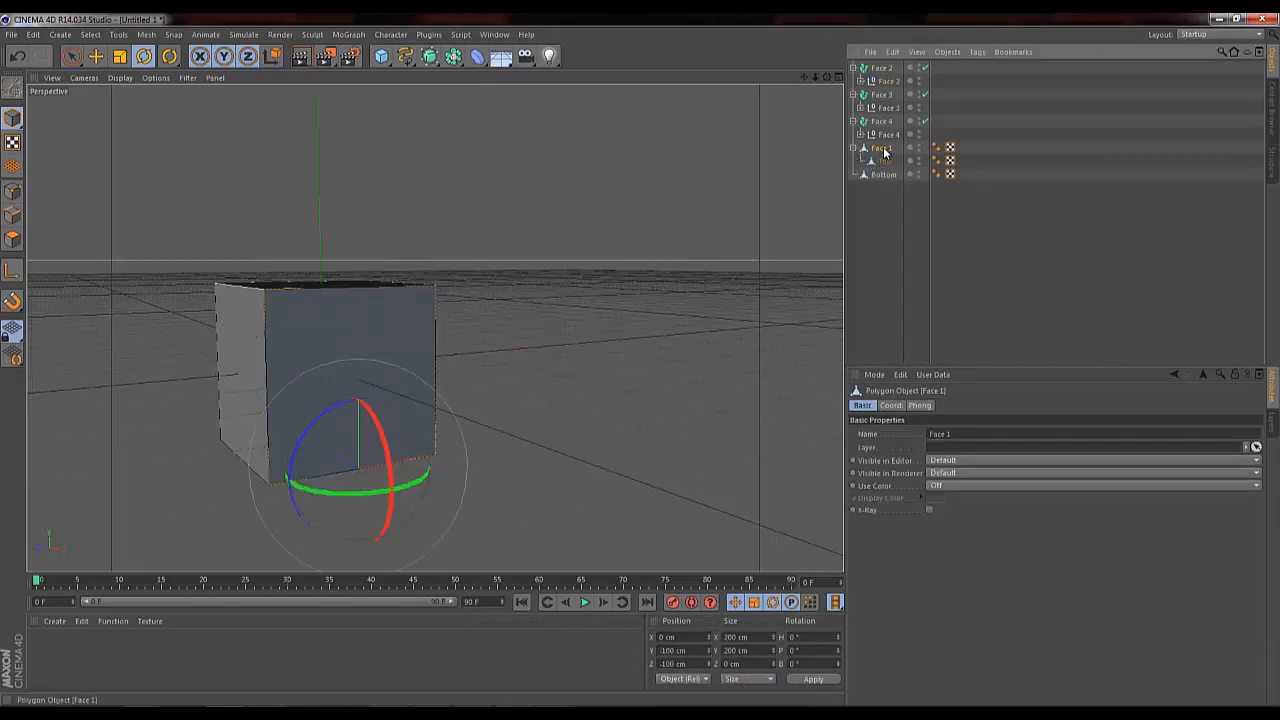
click(348, 34)
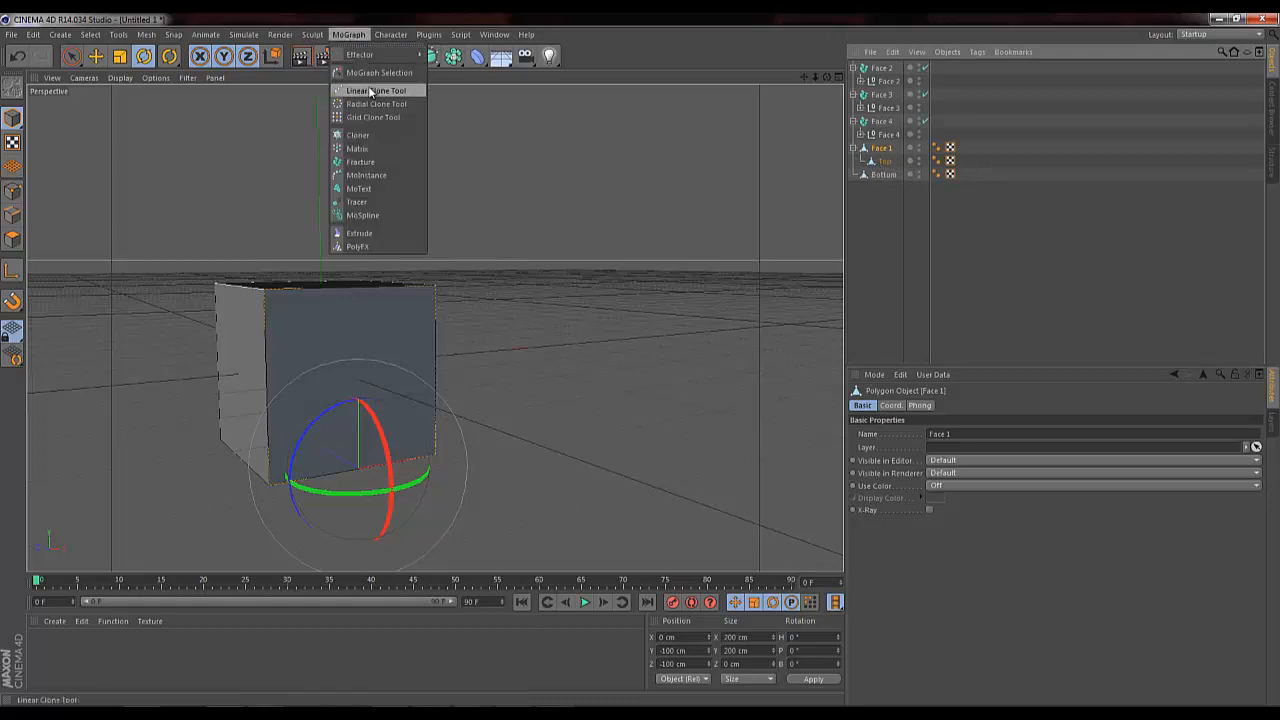
click(370, 161)
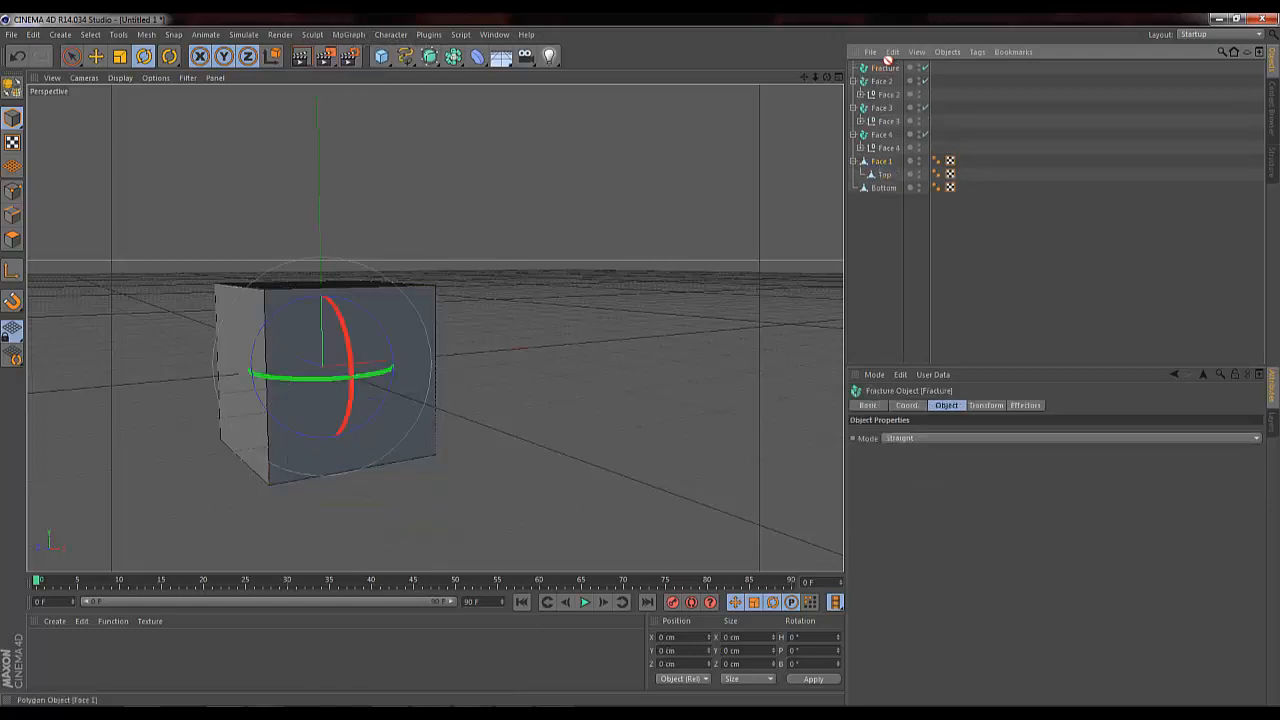
drag(893, 73, 890, 72)
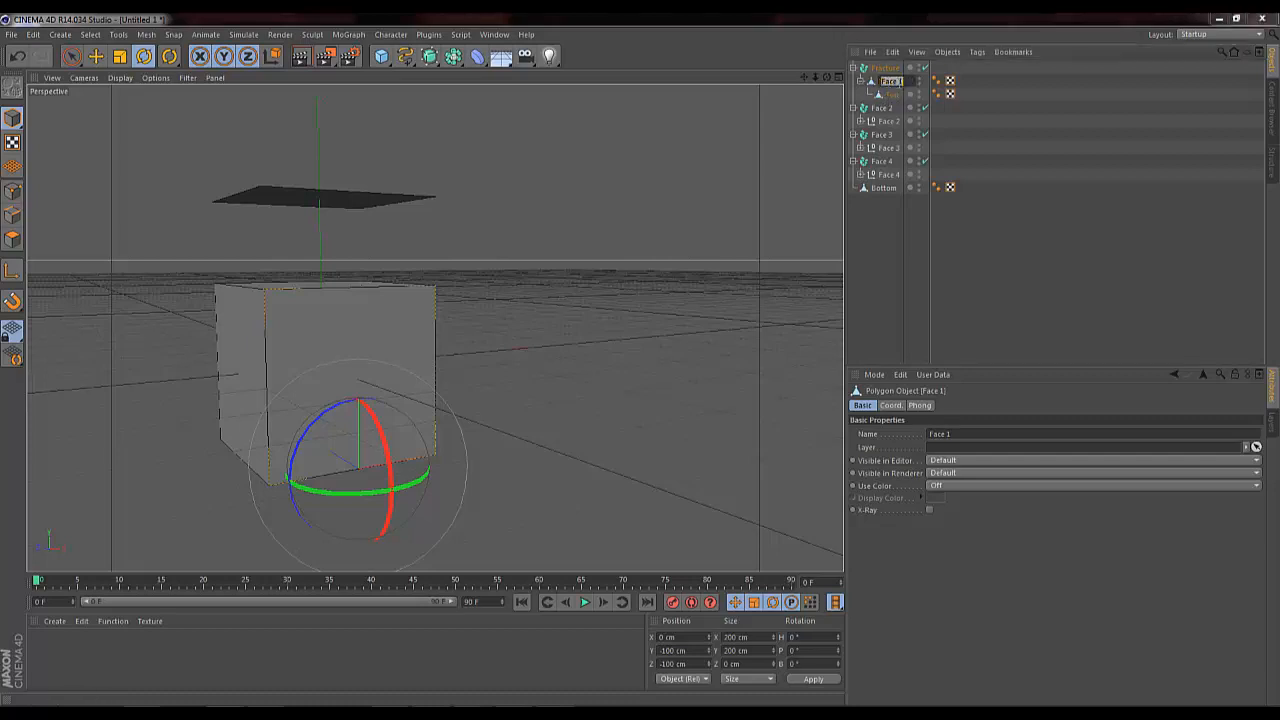
Step: Group Face 1 with its Top child into a null inside the Fracture object and name the null Face 1
key(ctrl+c)
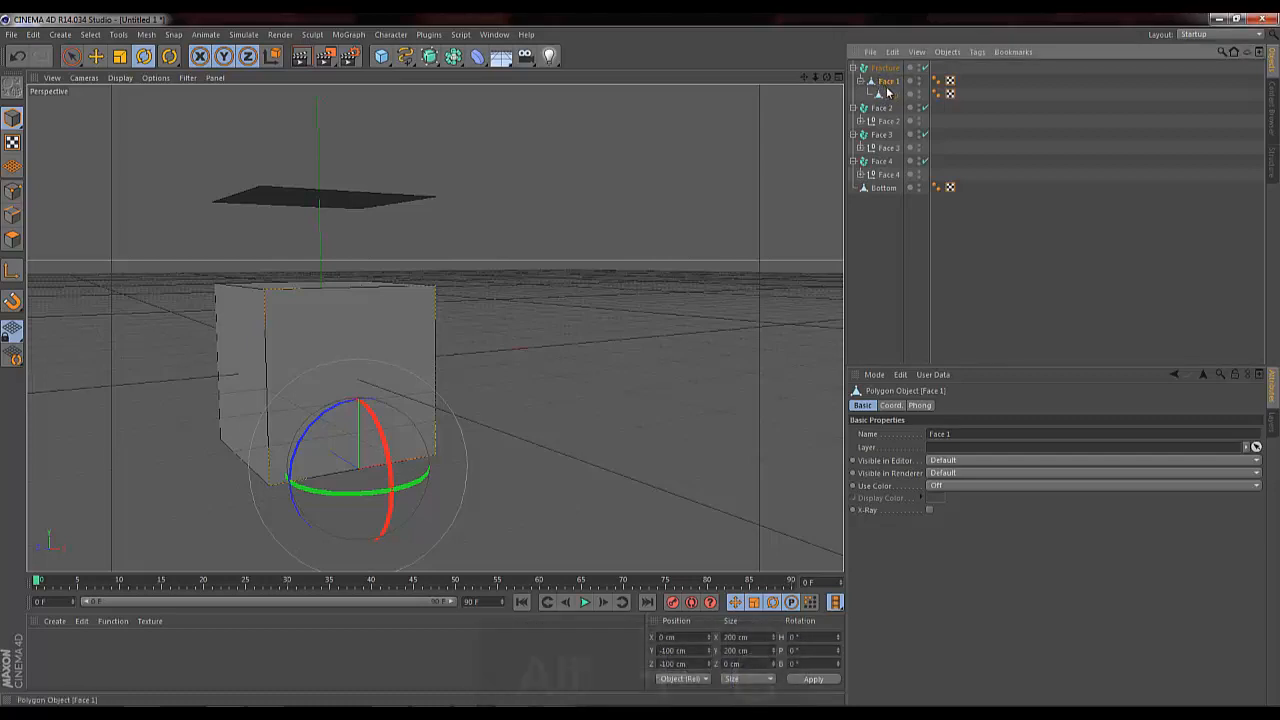
key(alt+g)
key(ctrl+v)
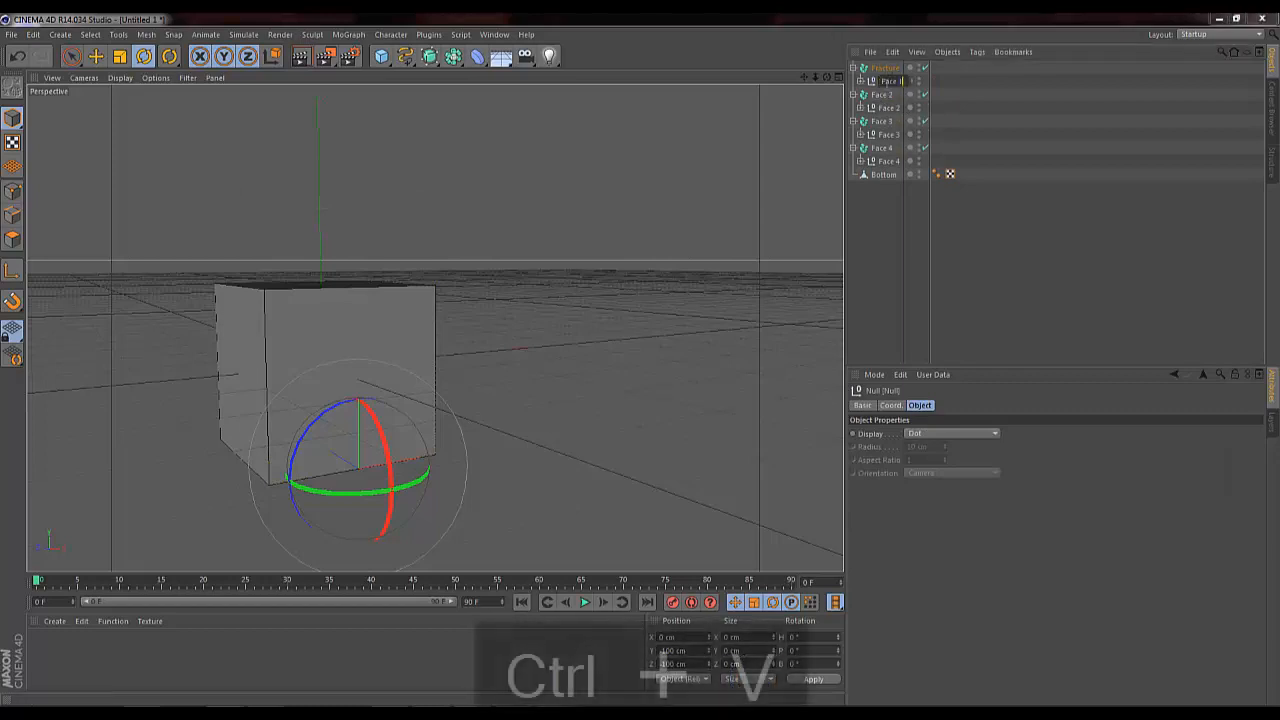
key(Return)
Step: Rename the Fracture object holding the Face 1 null as Face 1
double_click(886, 69)
key(ctrl+v)
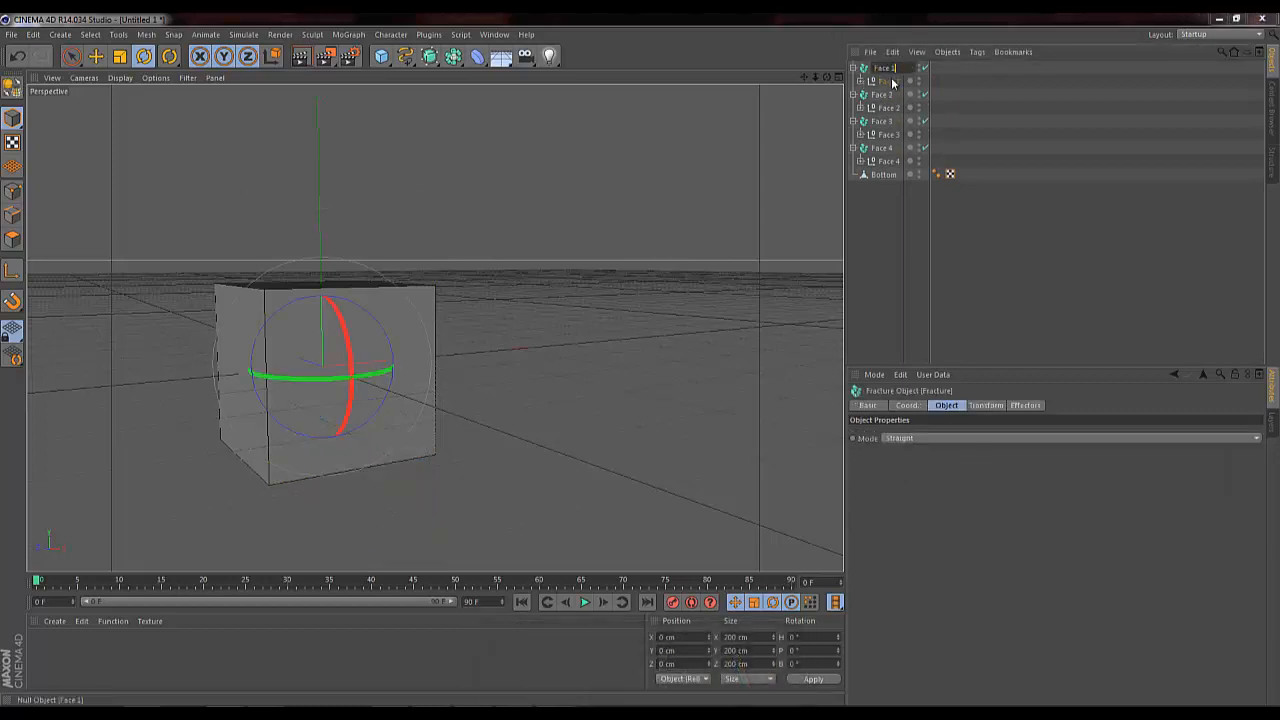
key(Return)
Step: Add a Fracture object as a child of the Face 1 polygon object and nest Top inside it
click(862, 81)
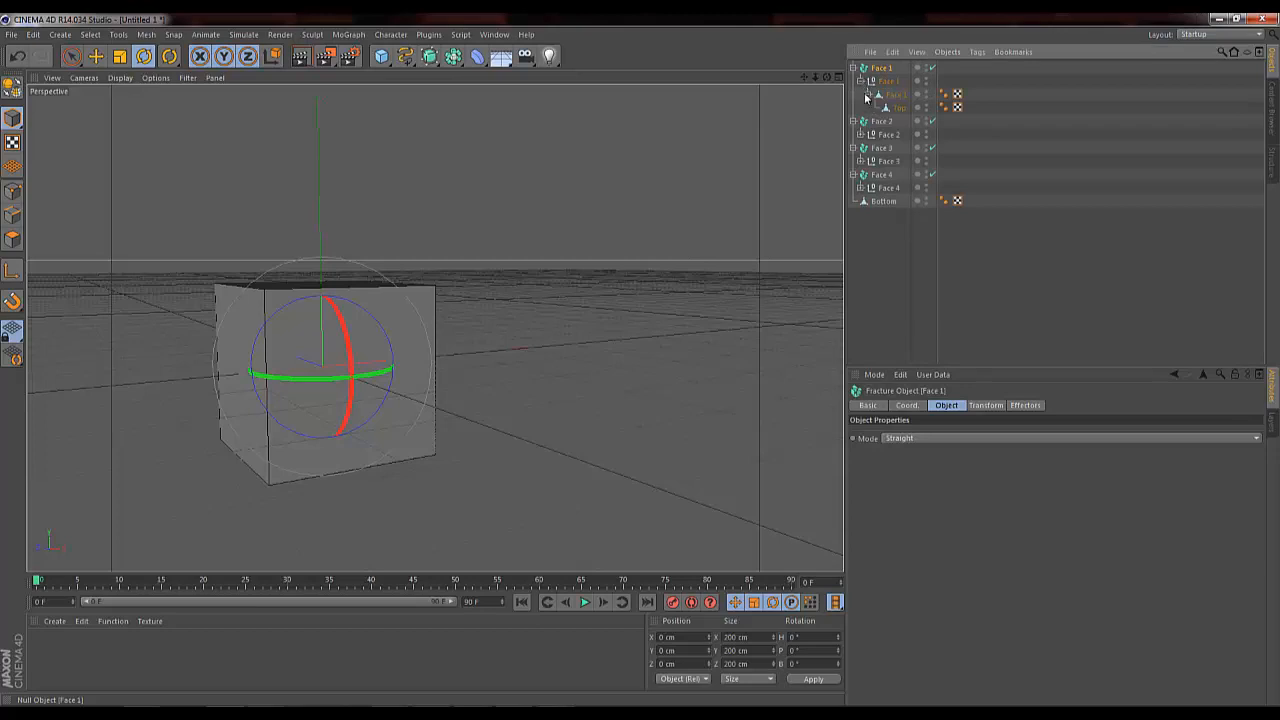
click(866, 97)
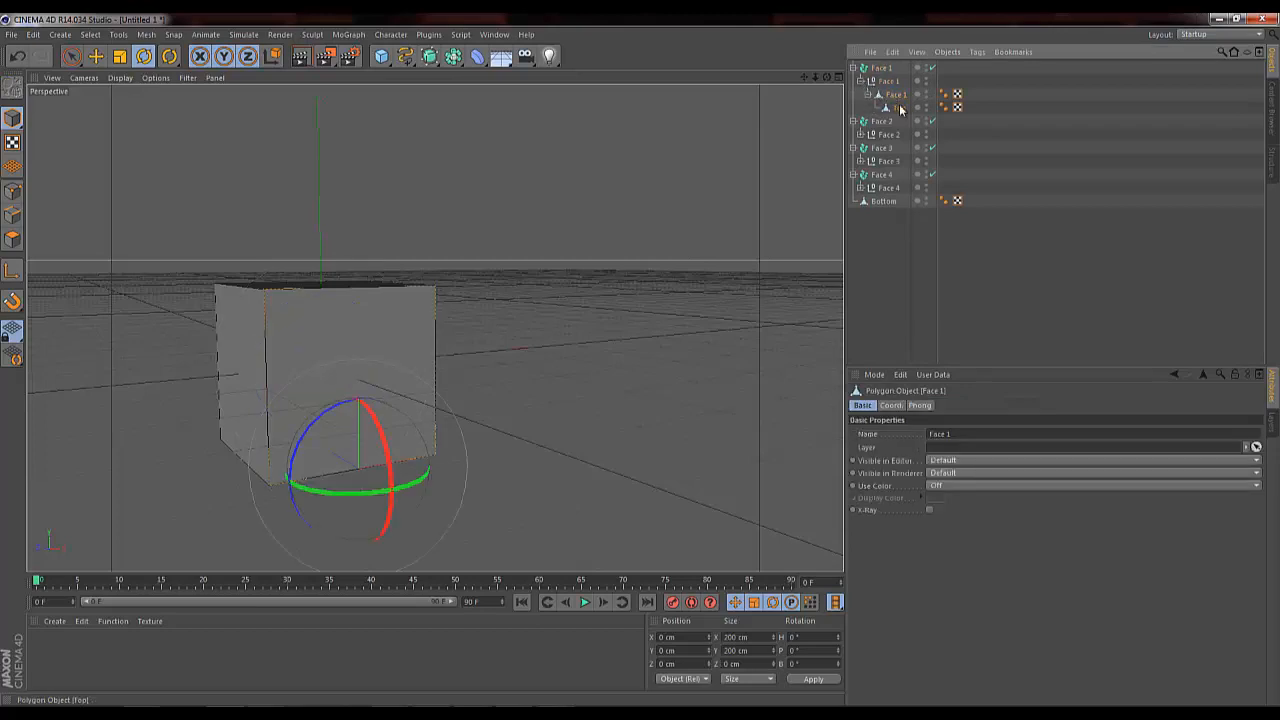
click(899, 108)
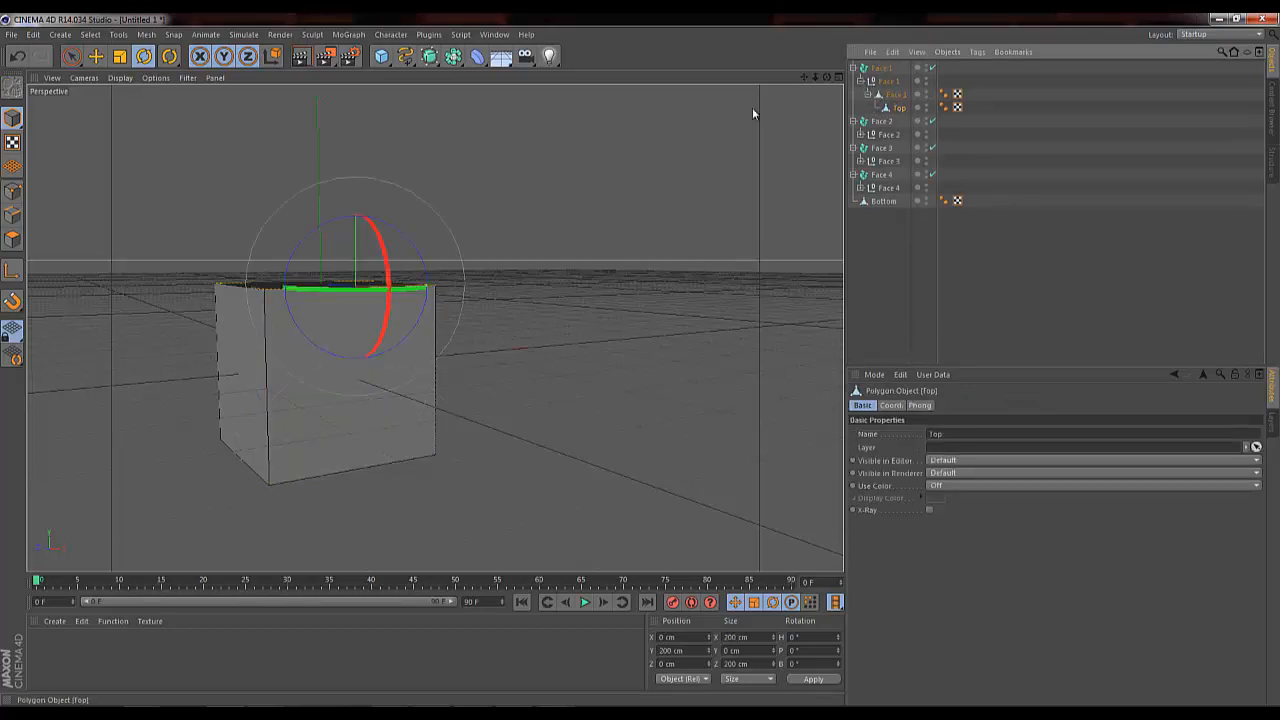
click(349, 34)
click(382, 161)
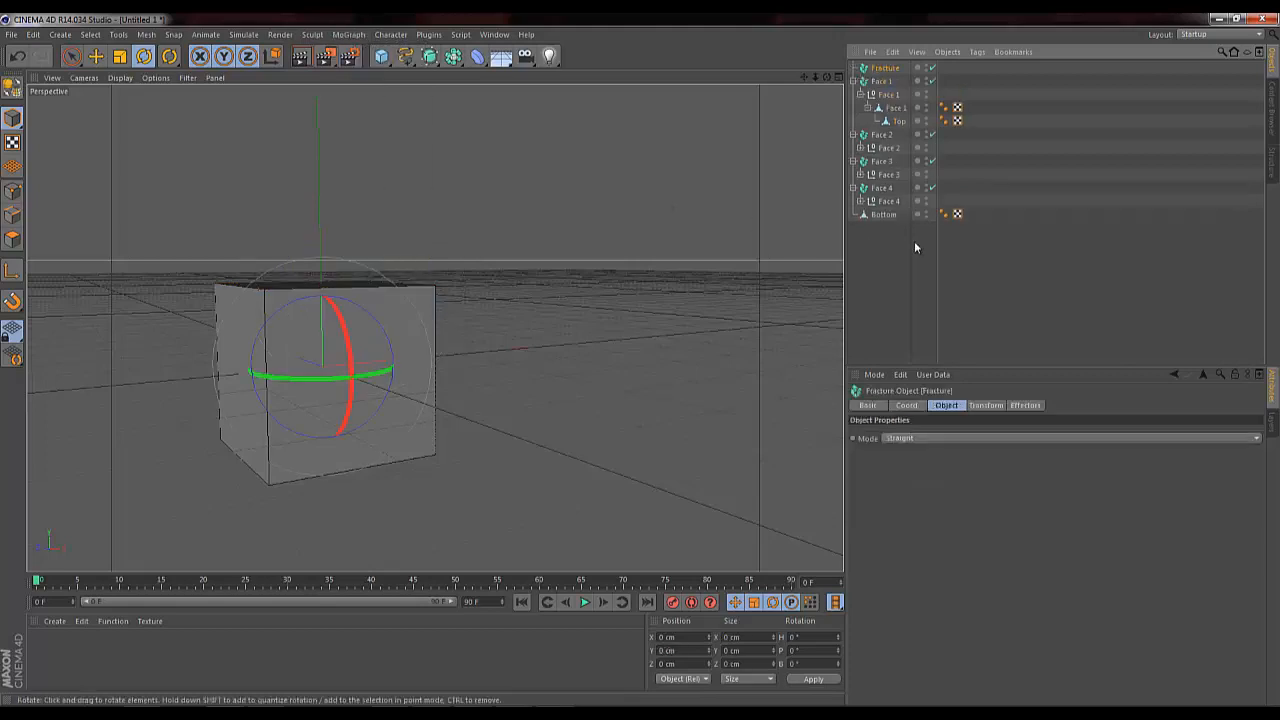
drag(883, 70, 889, 108)
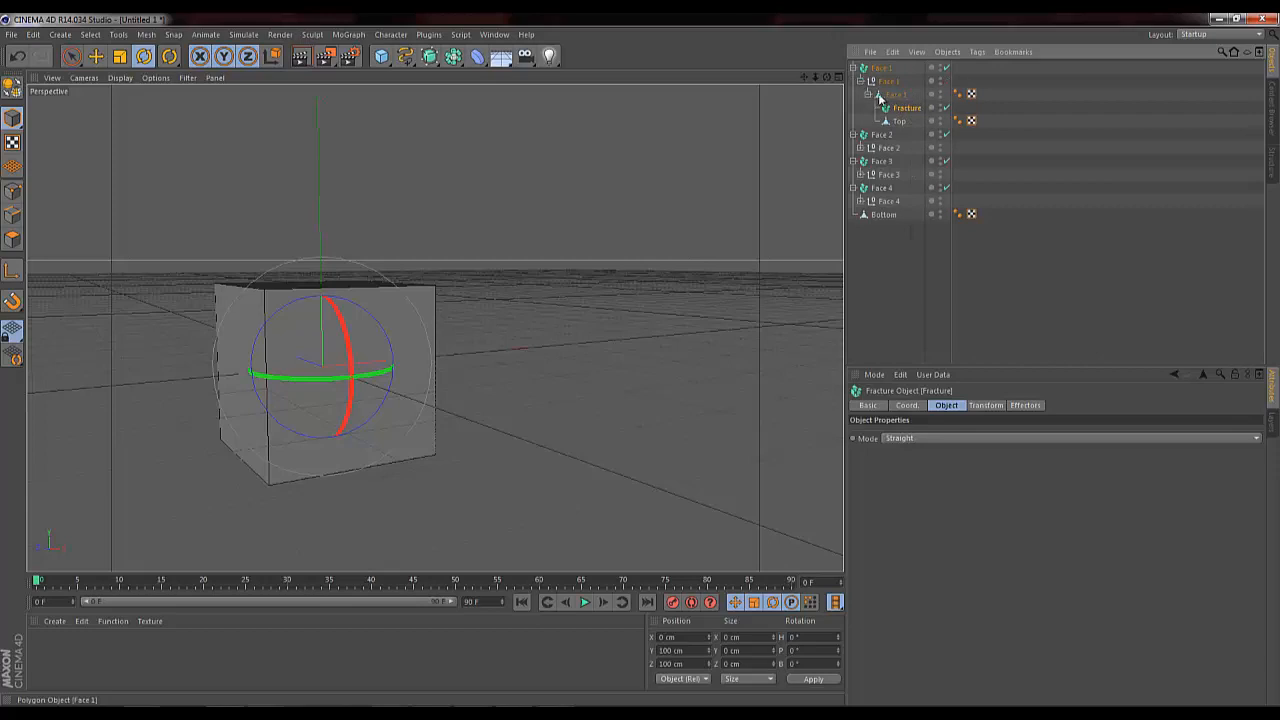
click(898, 121)
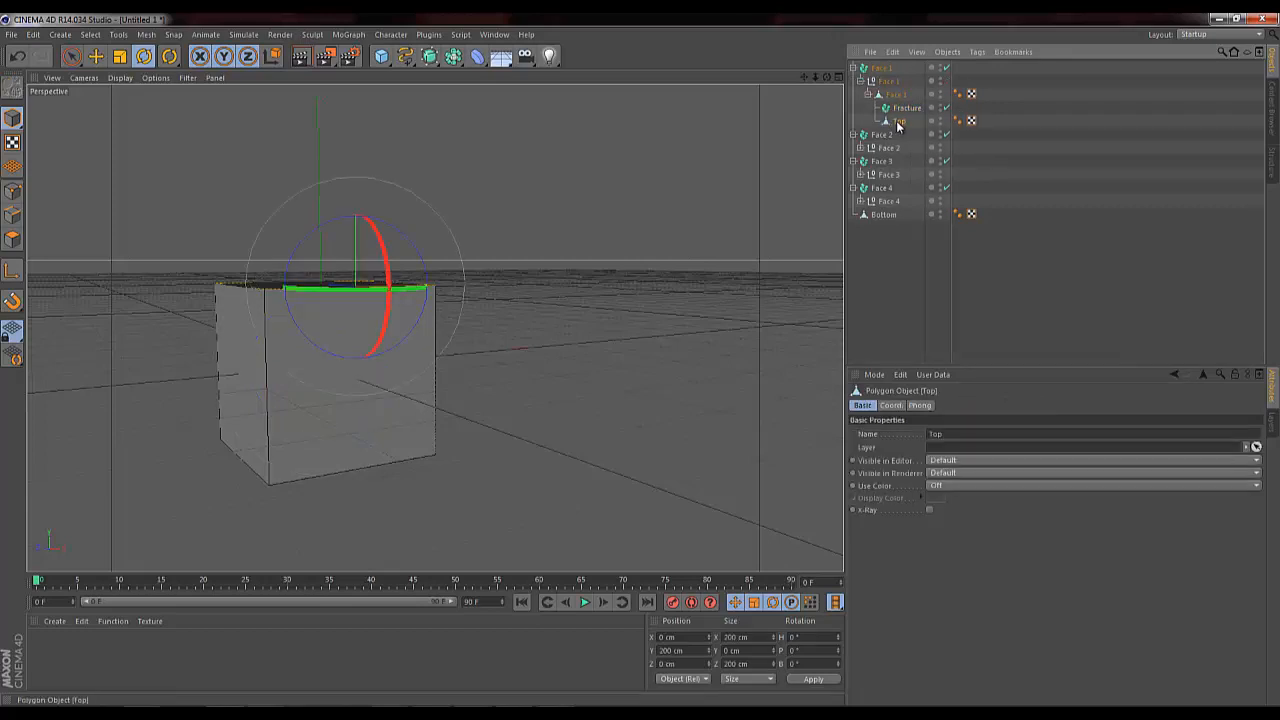
drag(907, 106, 907, 108)
Step: Group Top into a null inside the nested Fracture object and name the null Top
double_click(905, 120)
key(ctrl+c)
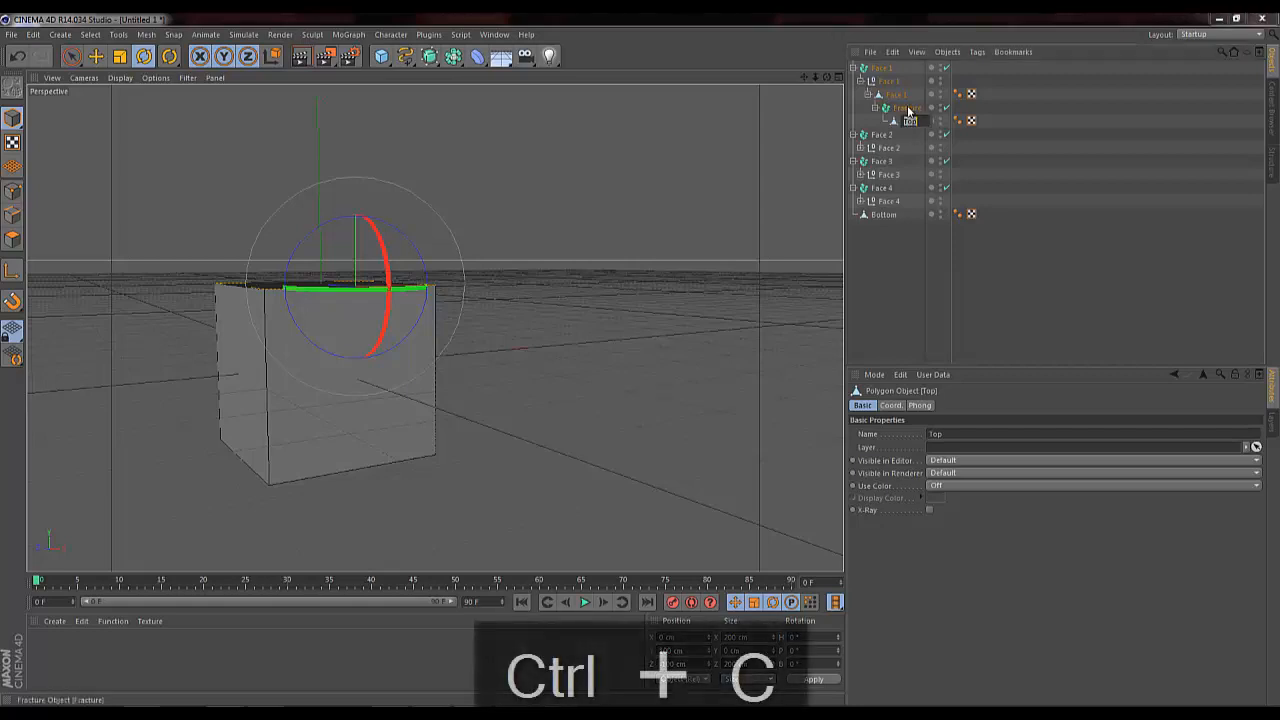
click(906, 124)
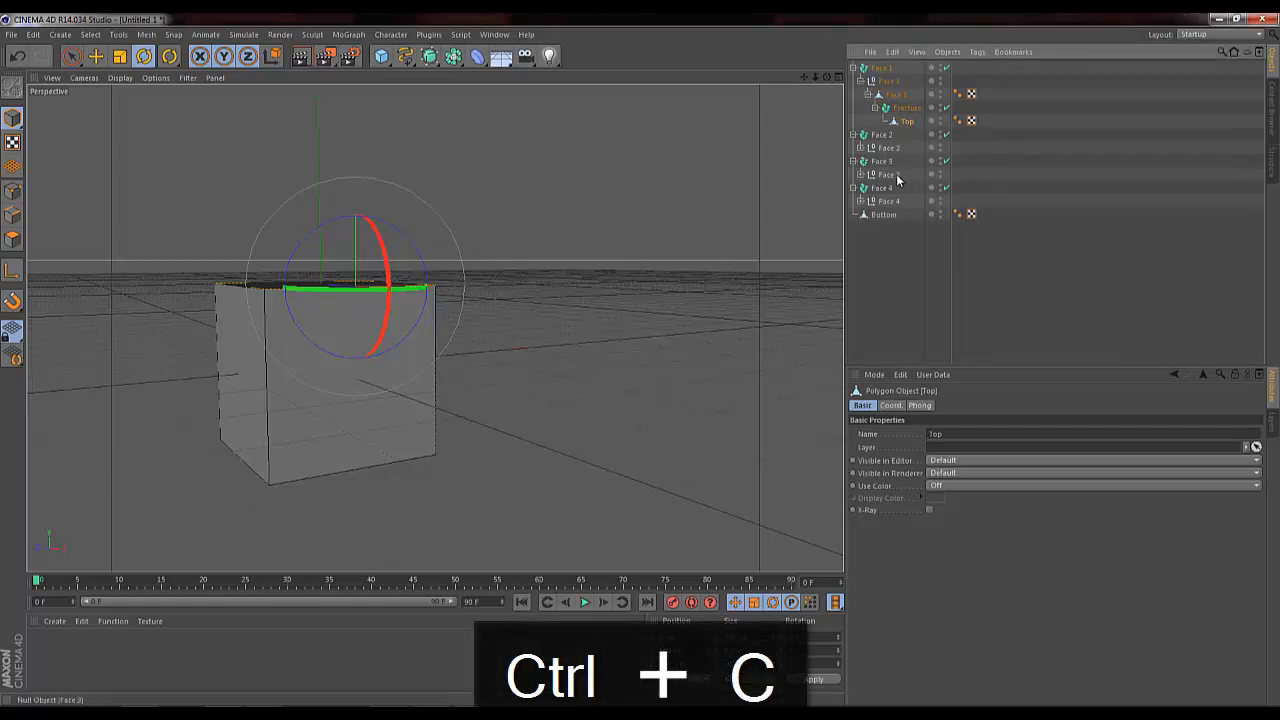
key(alt+g)
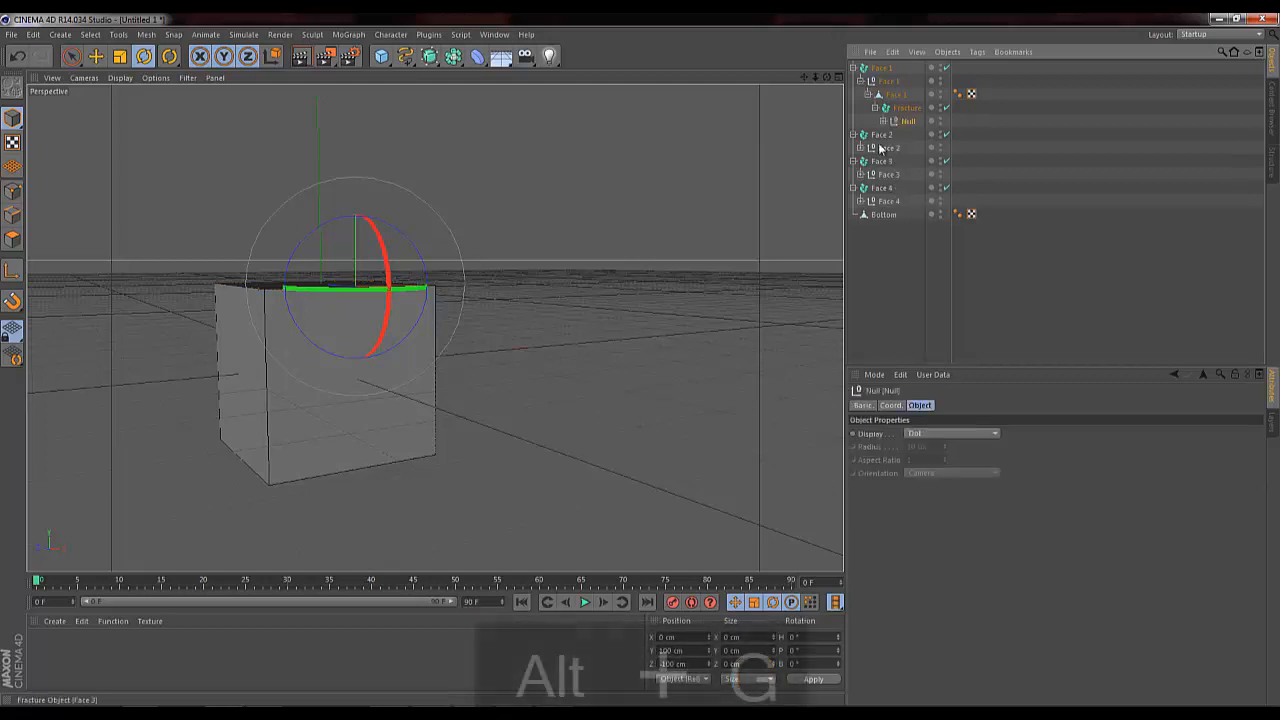
double_click(906, 121)
key(ctrl+v)
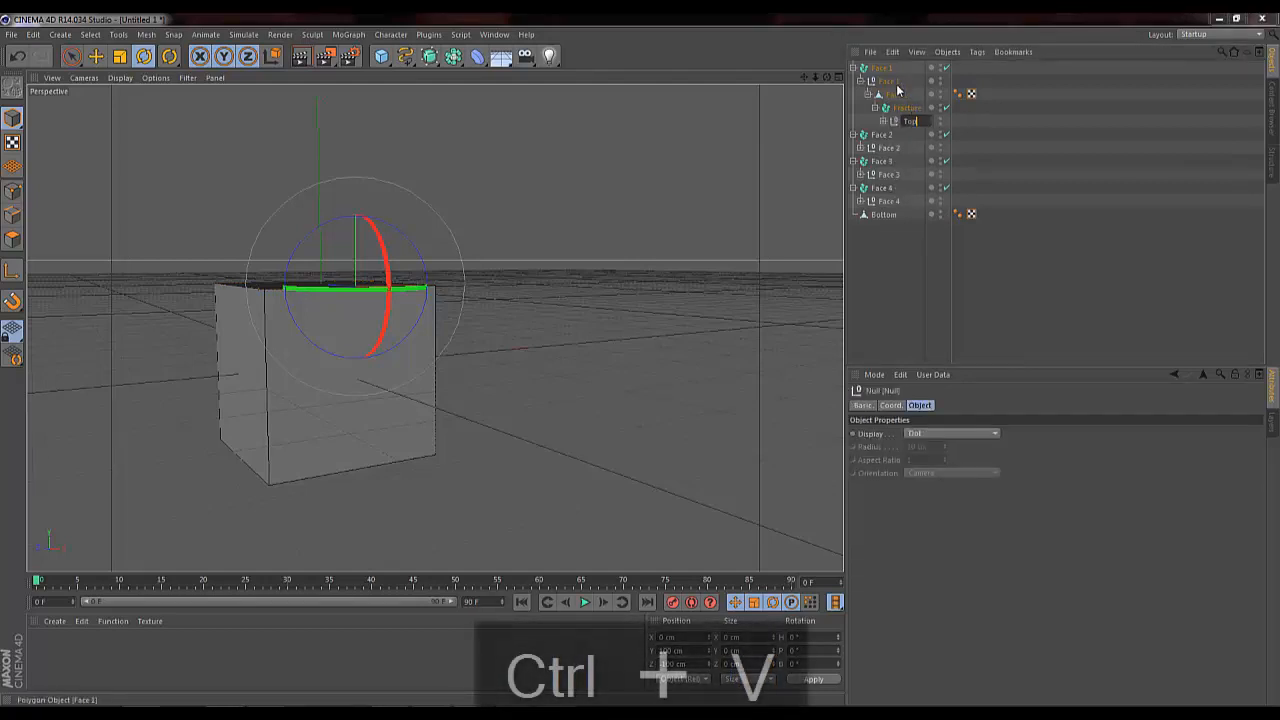
Step: Rename the nested Fracture object holding the Top null as Top
click(906, 108)
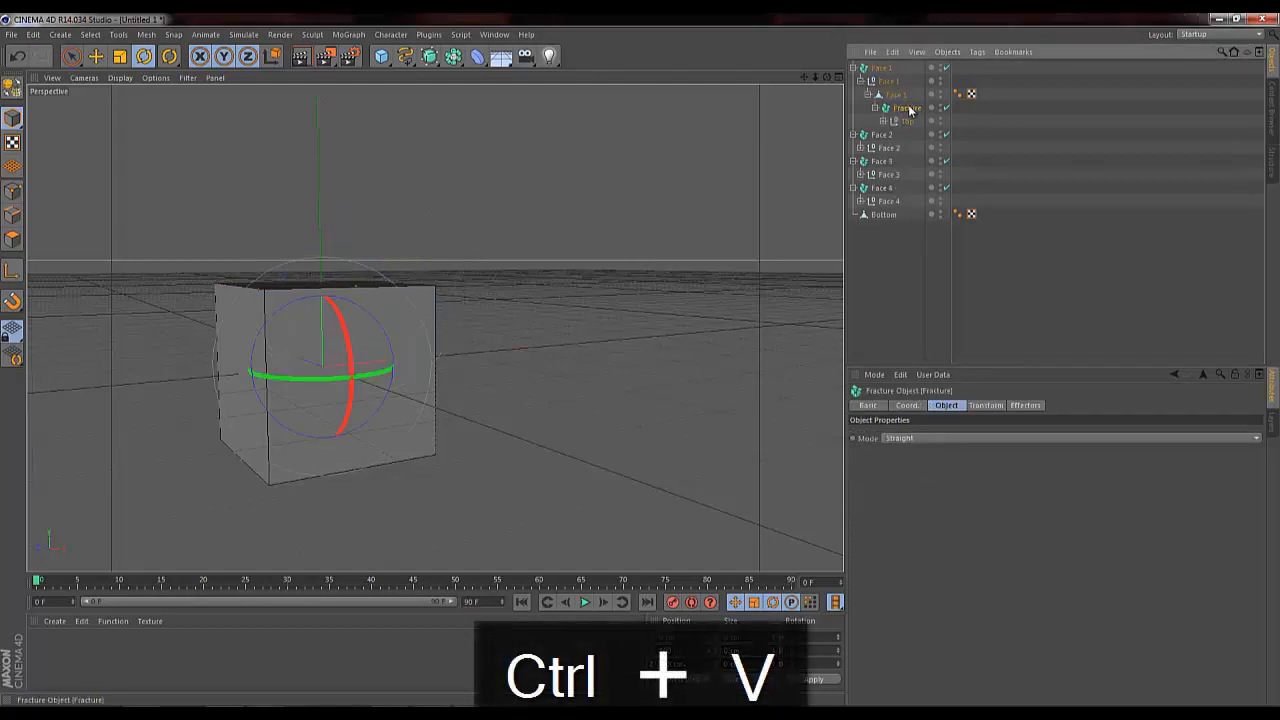
double_click(906, 108)
key(ctrl+v)
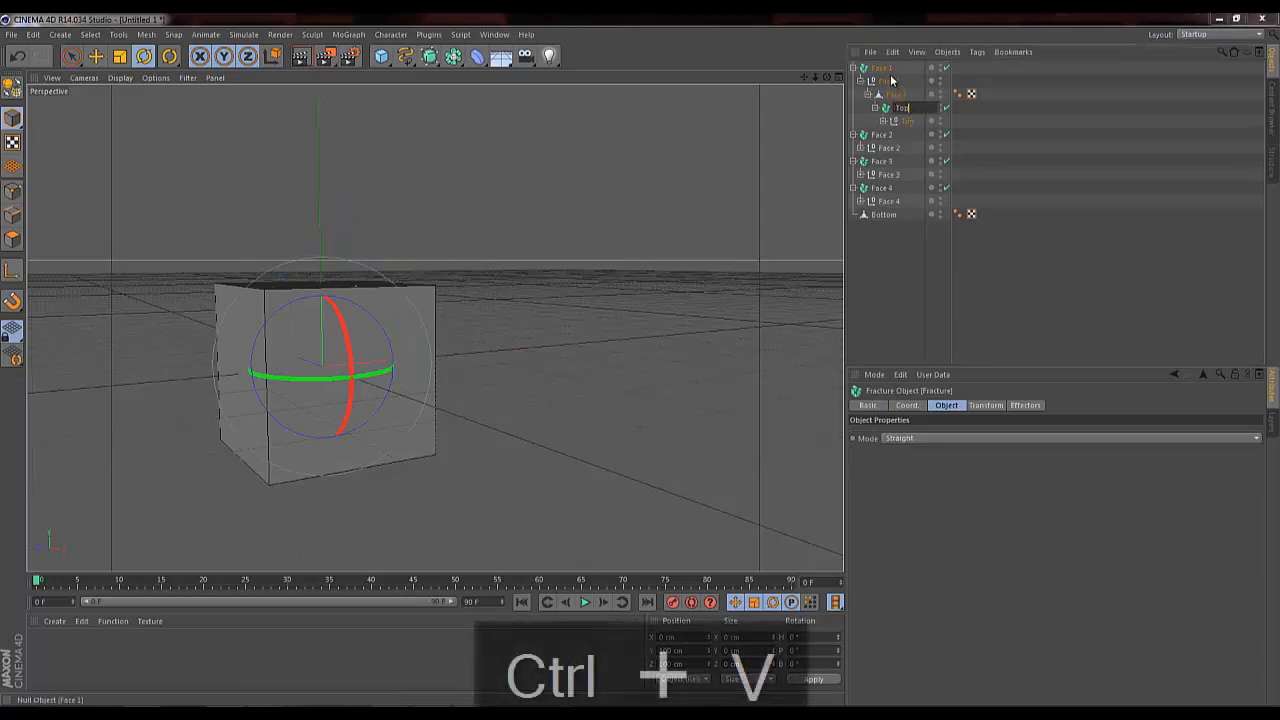
Step: Rename the outermost Face 1 Fracture object as Face 1 and Top
click(890, 70)
double_click(893, 68)
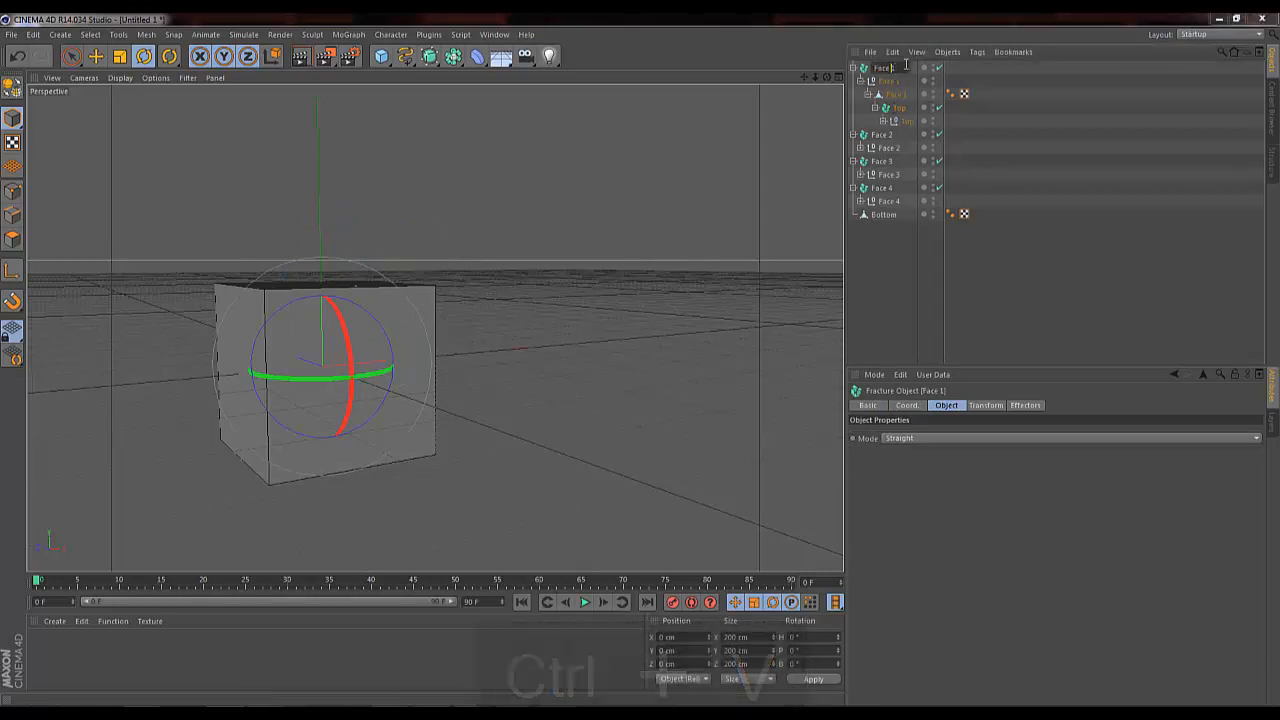
text(and Top)
key(Return)
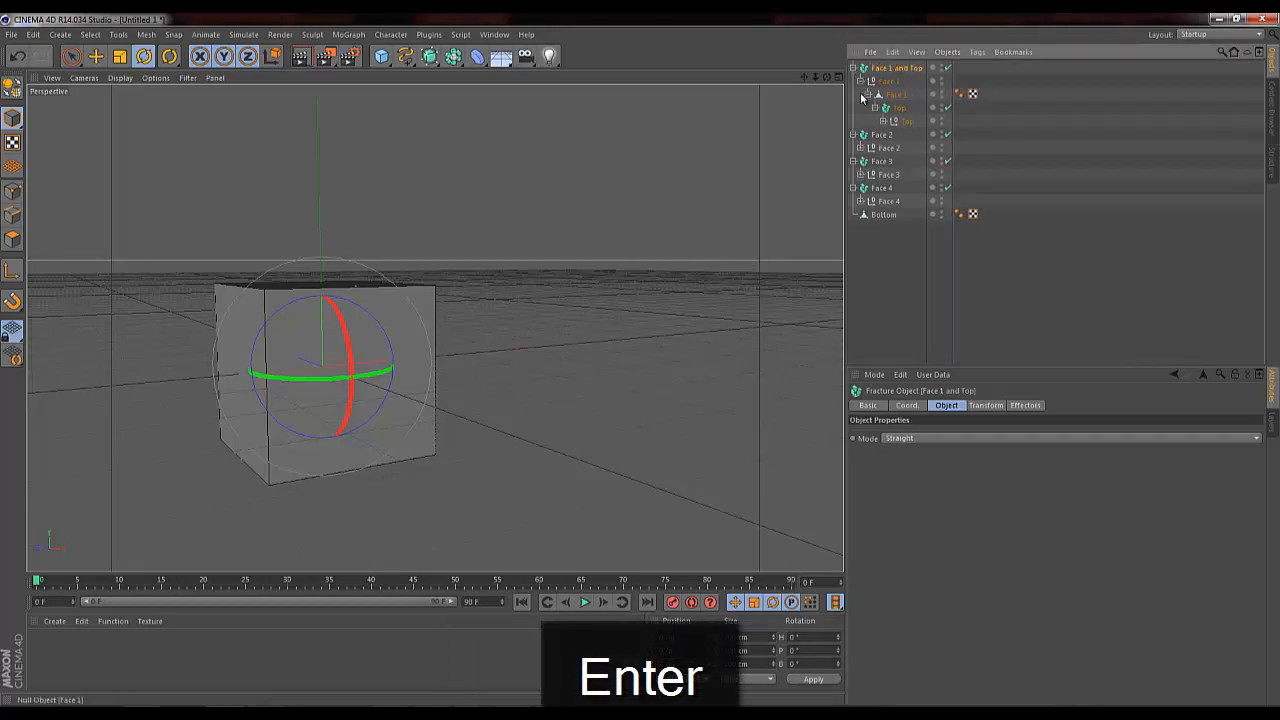
Step: Collapse the Face 1 and Top, Face 2, Face 3 and Face 4 hierarchies and clear the object selection
key(Page_Up)
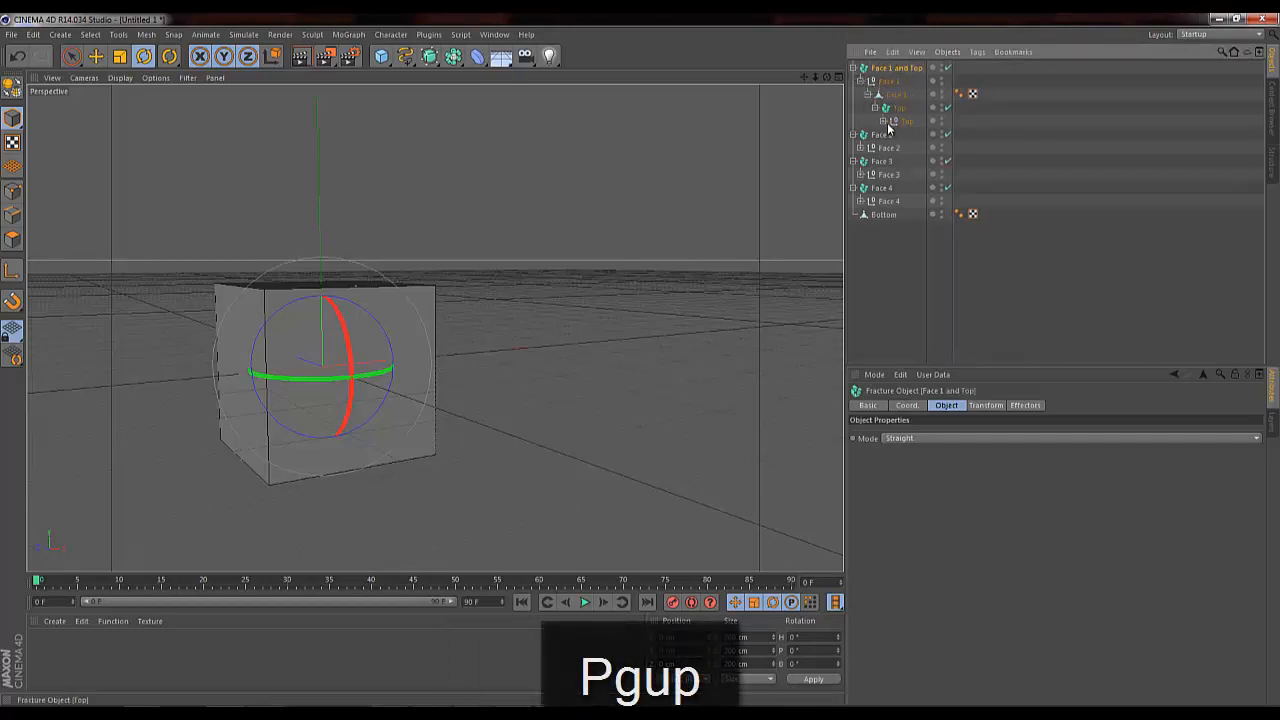
click(884, 122)
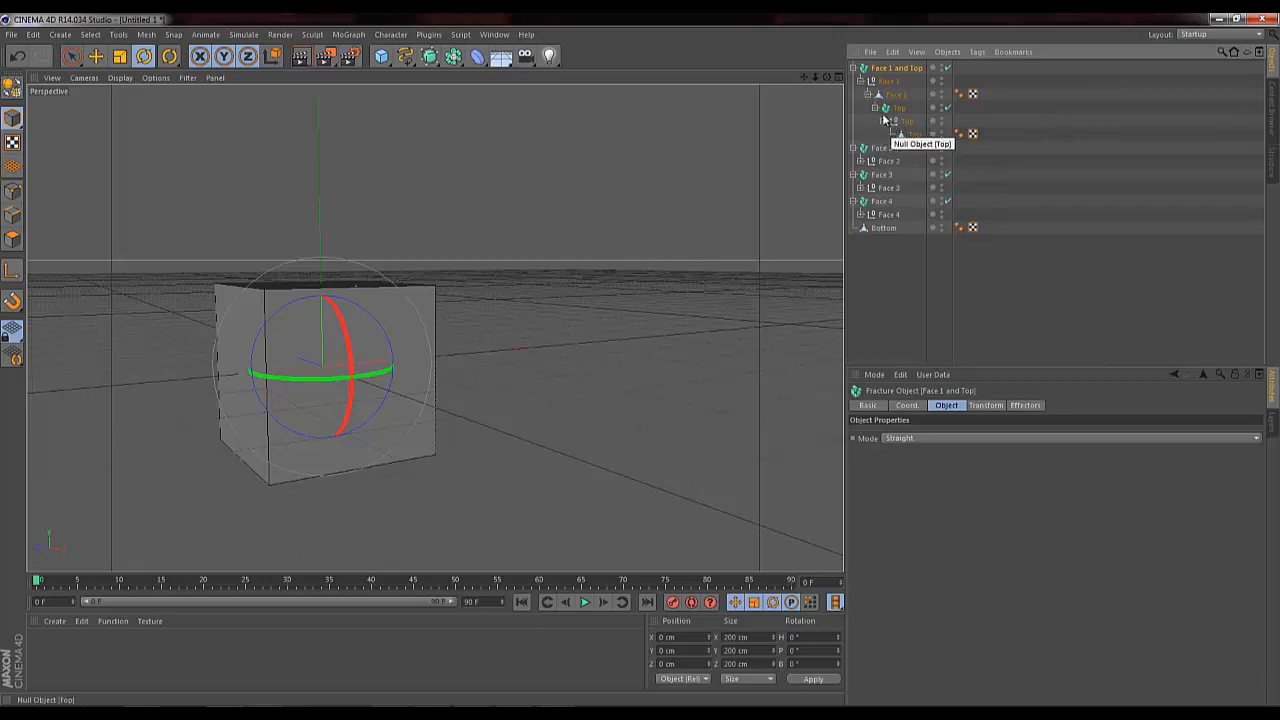
click(852, 67)
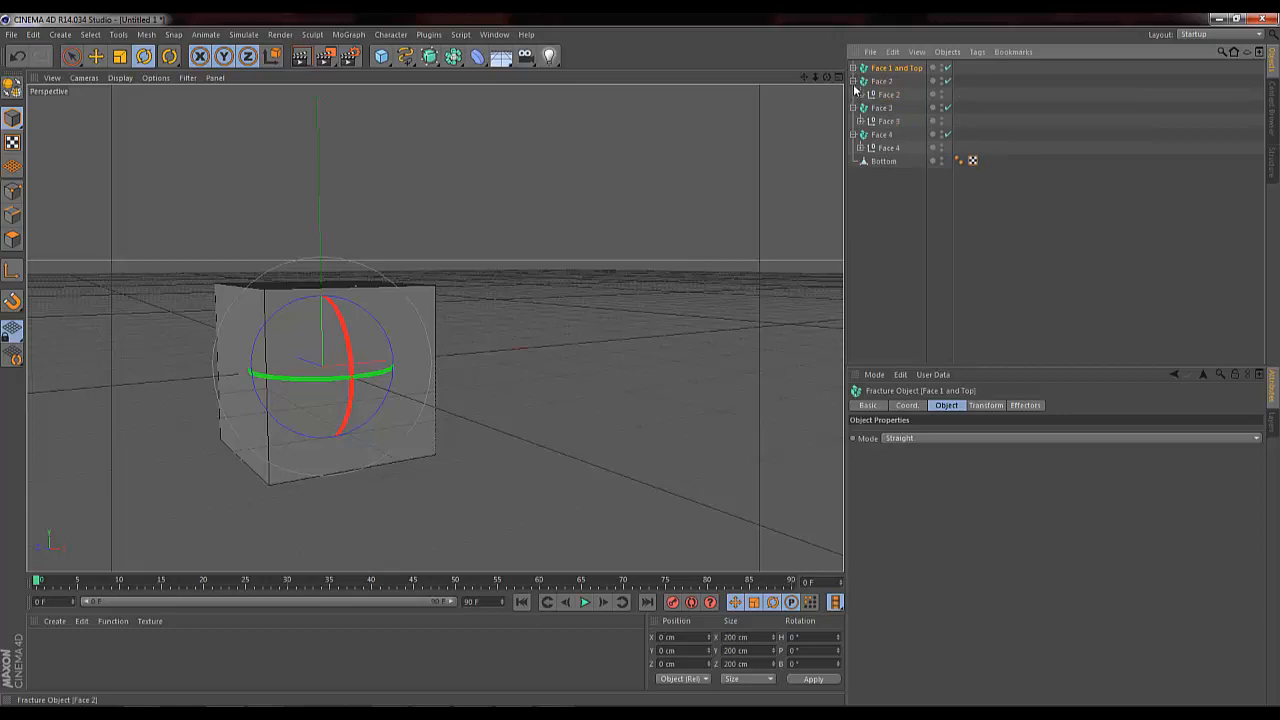
click(852, 81)
click(852, 94)
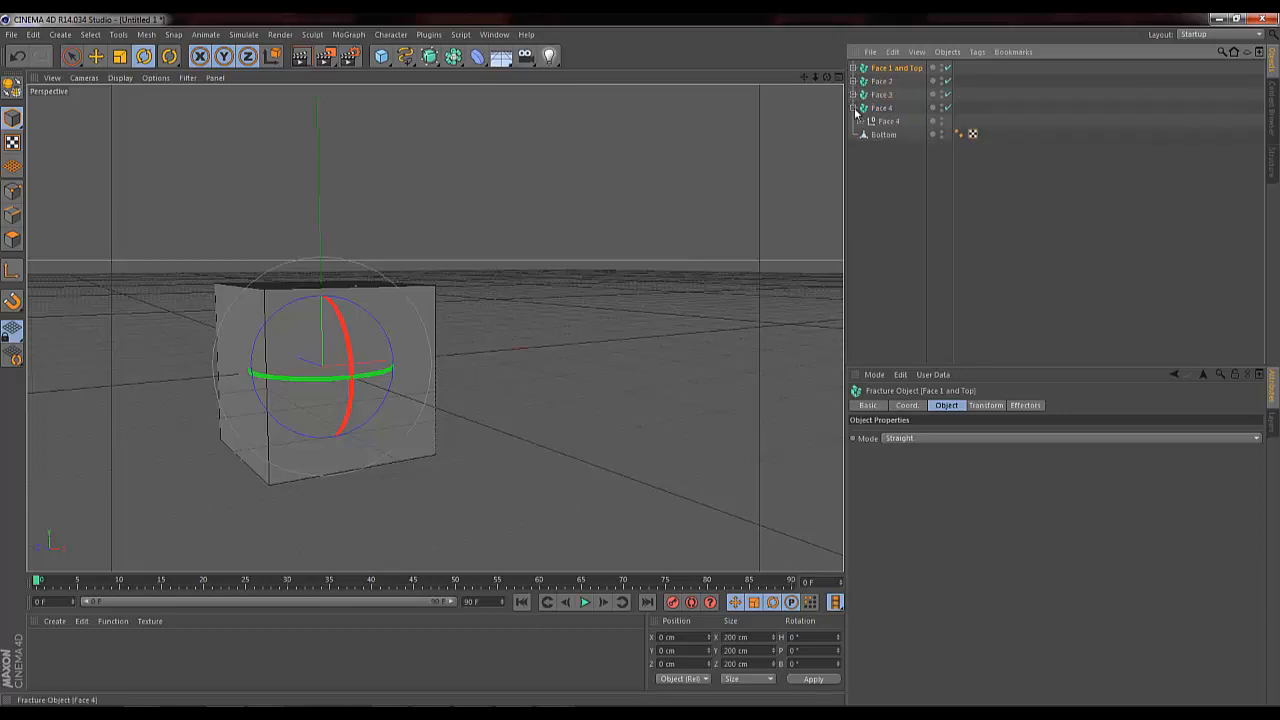
click(852, 107)
click(878, 108)
click(887, 196)
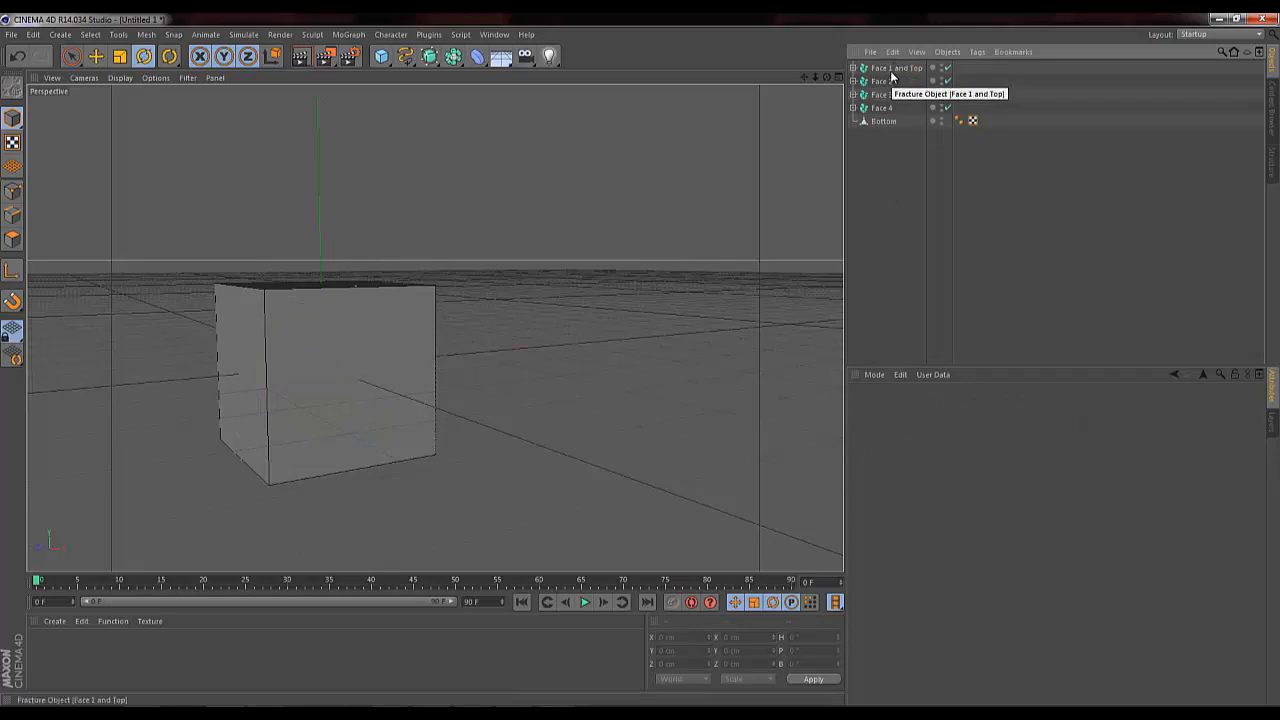
Step: Try assigning a separately created Plain effector to the Face 1 and Top Fracture object, and delete that effector
click(349, 36)
mouse_move(375, 56)
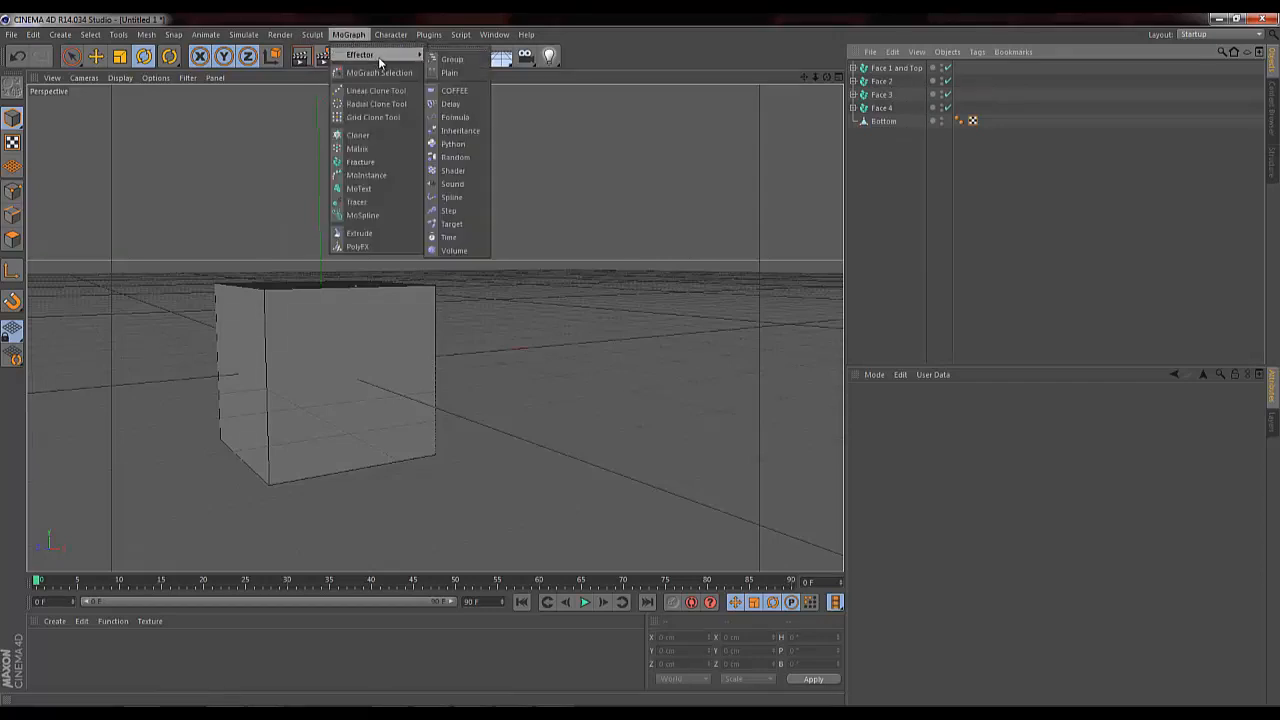
click(457, 75)
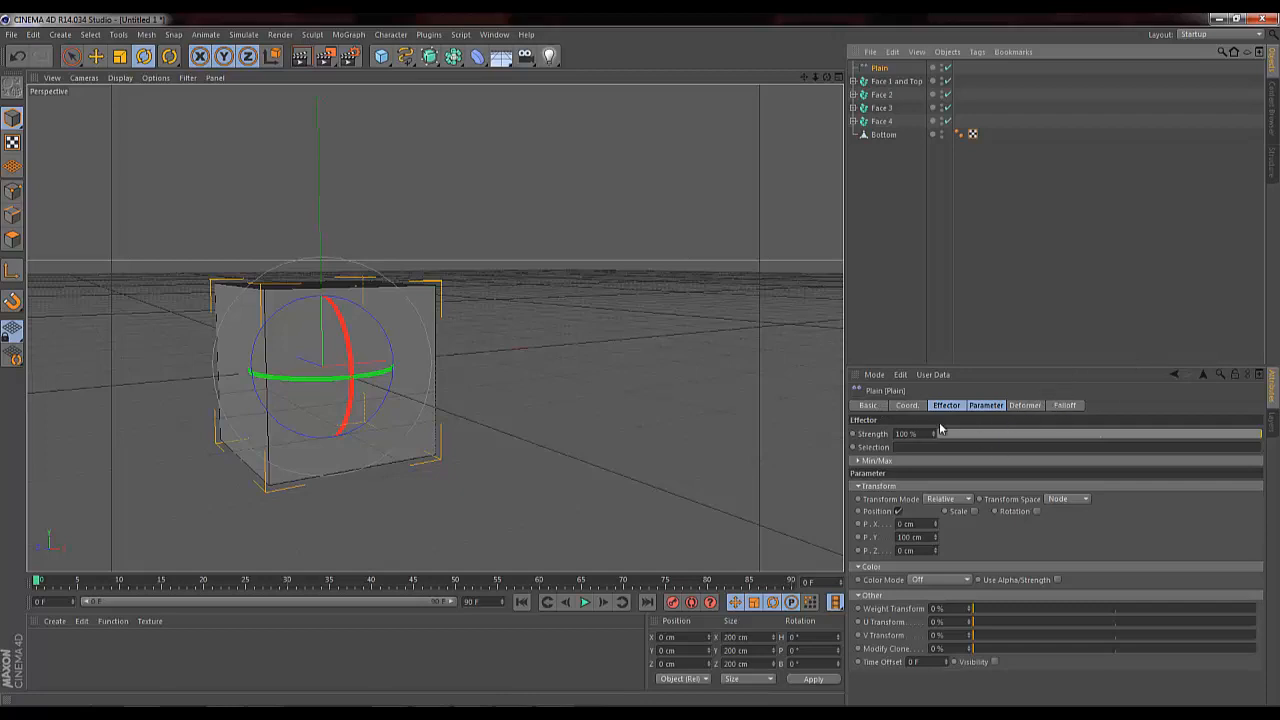
click(882, 237)
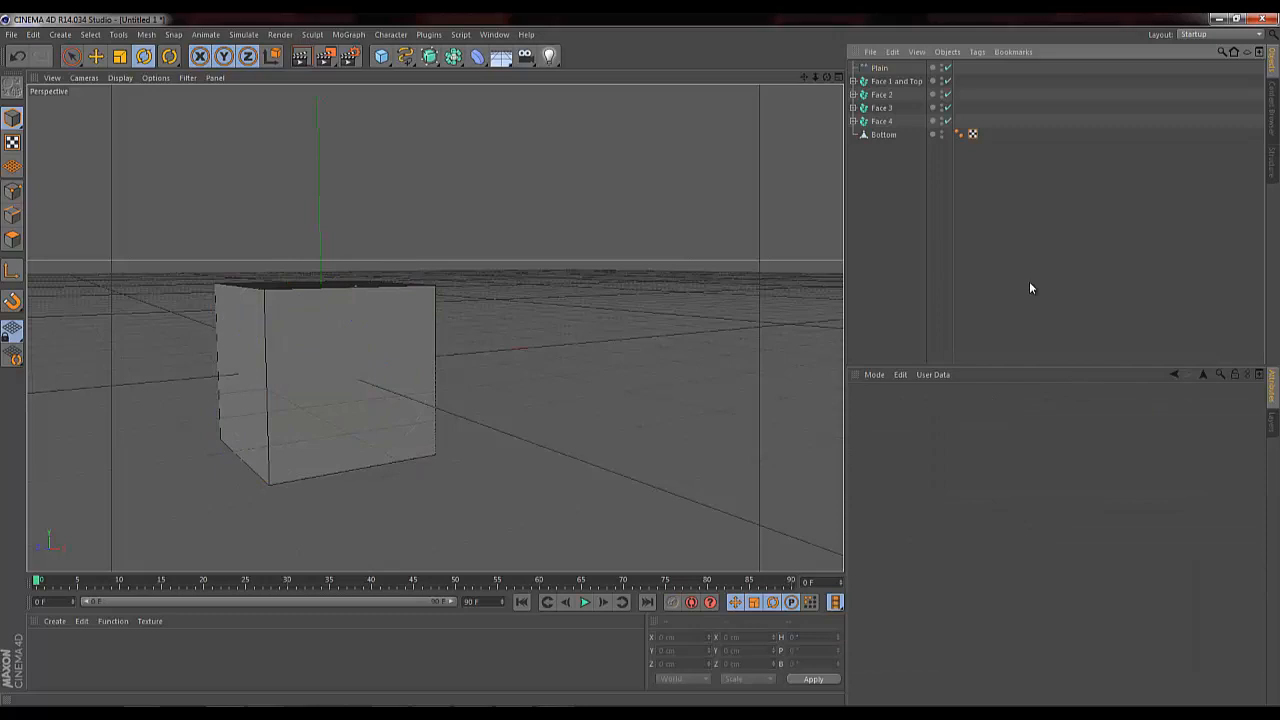
click(879, 67)
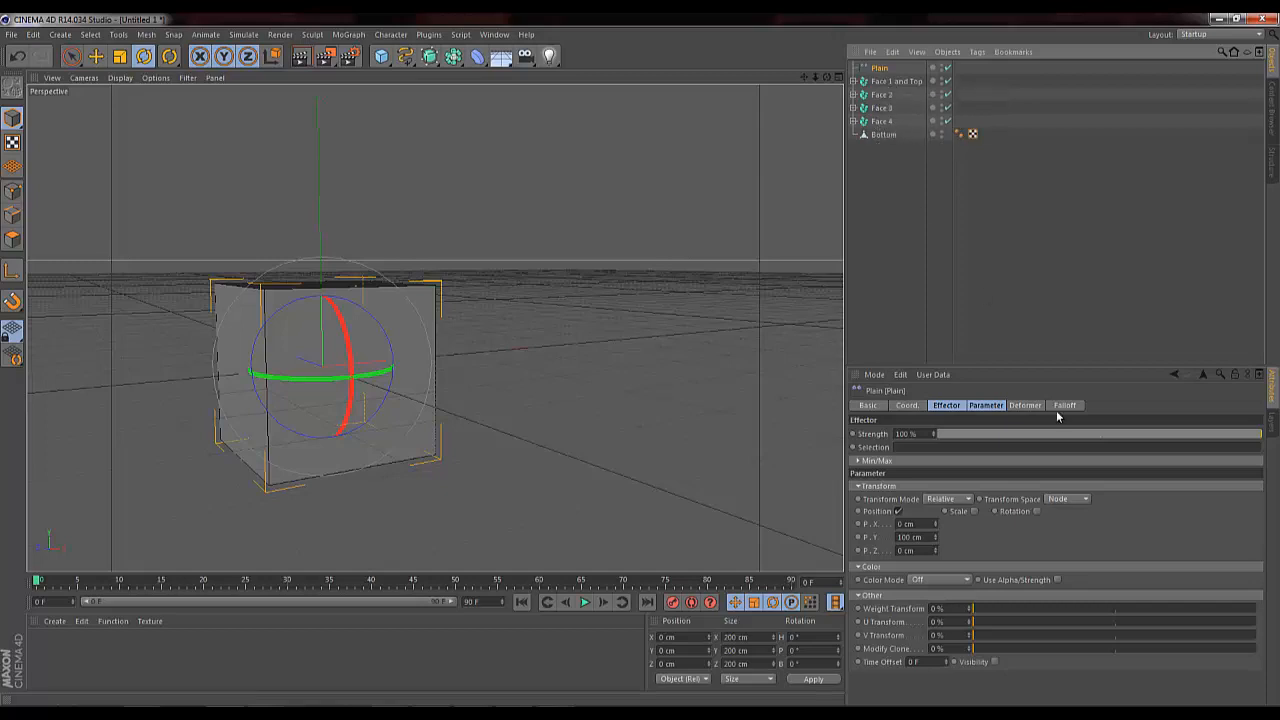
click(891, 82)
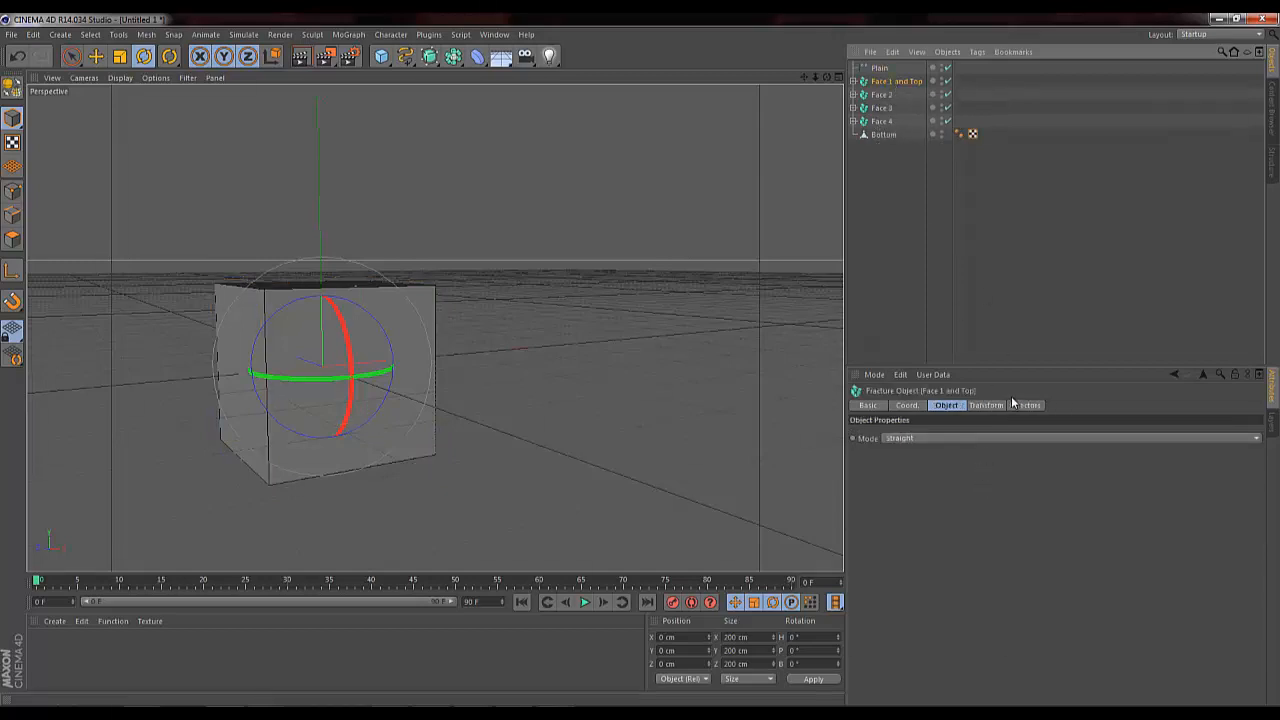
click(1020, 405)
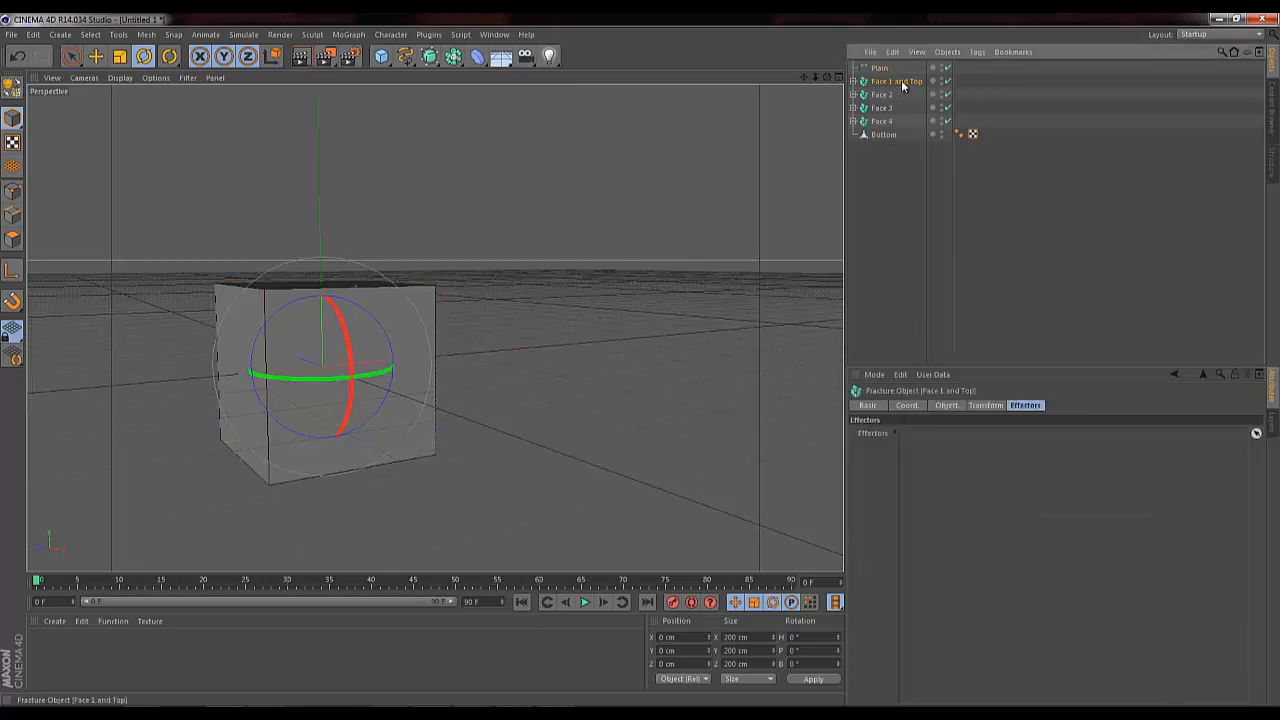
drag(985, 441, 1011, 518)
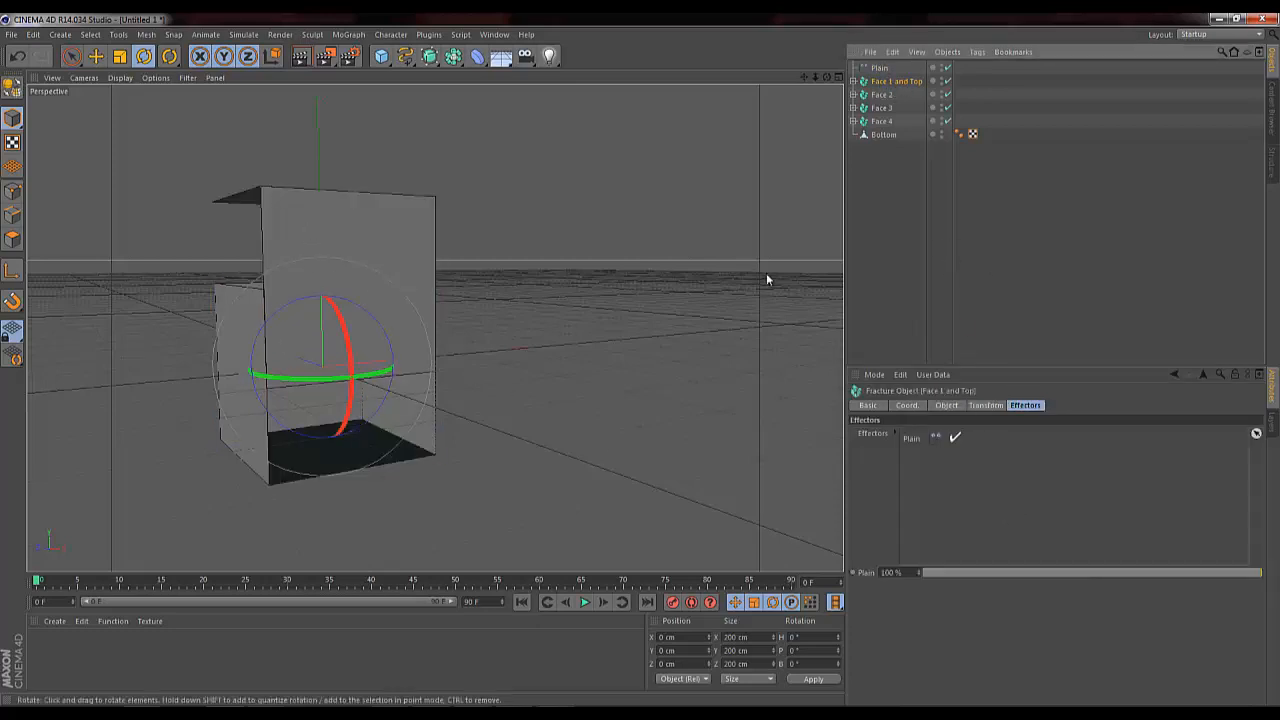
click(880, 68)
key(Delete)
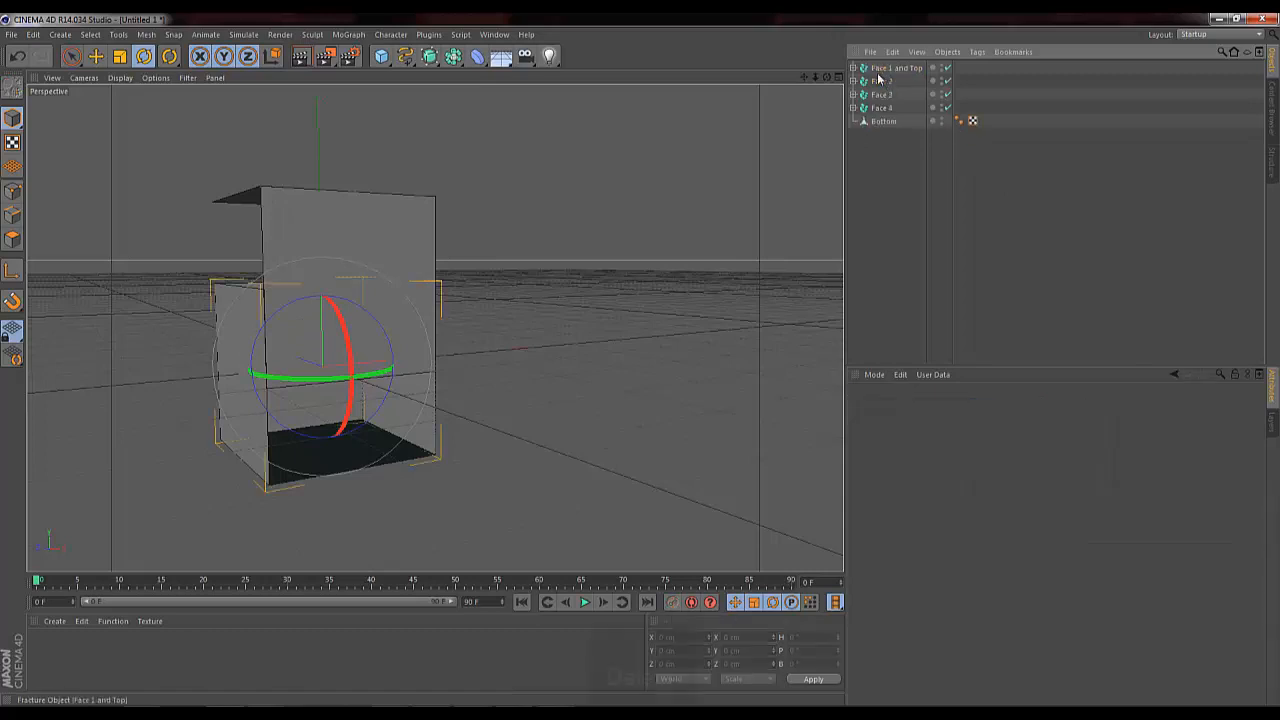
Step: Add a Plain effector with the Face 1 and Top Fracture object selected so it is linked automatically
click(886, 68)
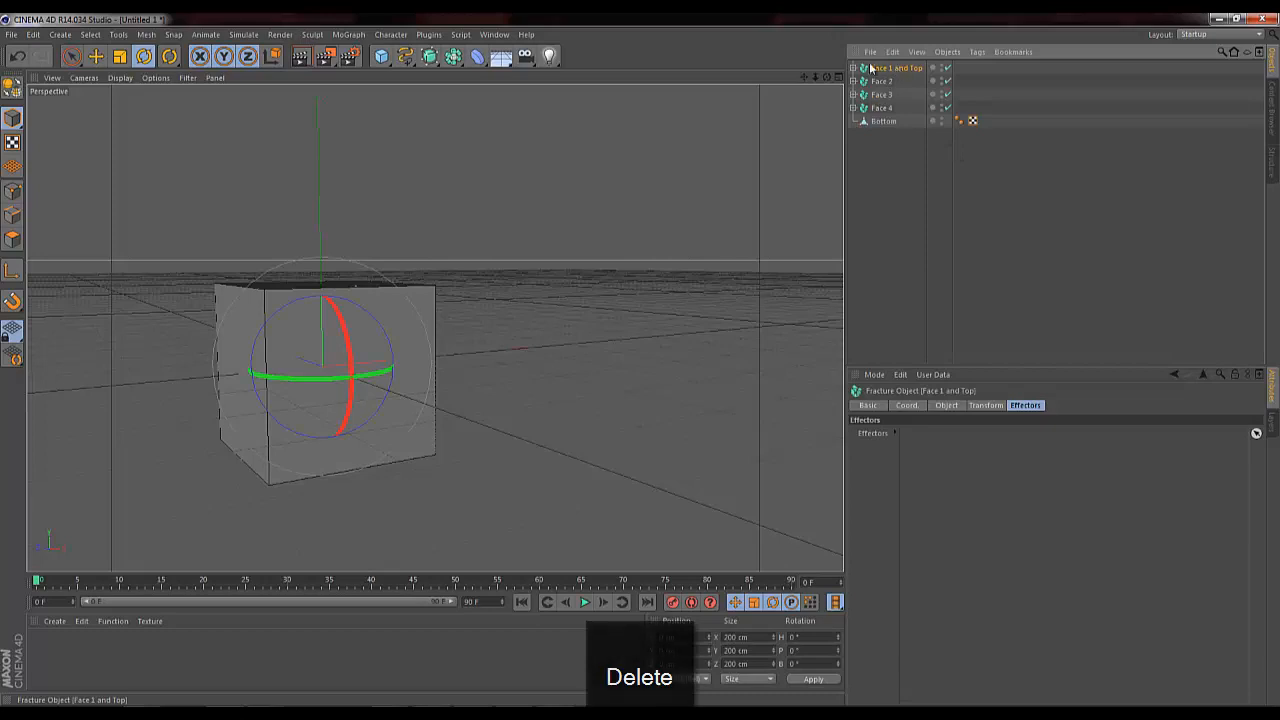
click(349, 35)
mouse_move(362, 54)
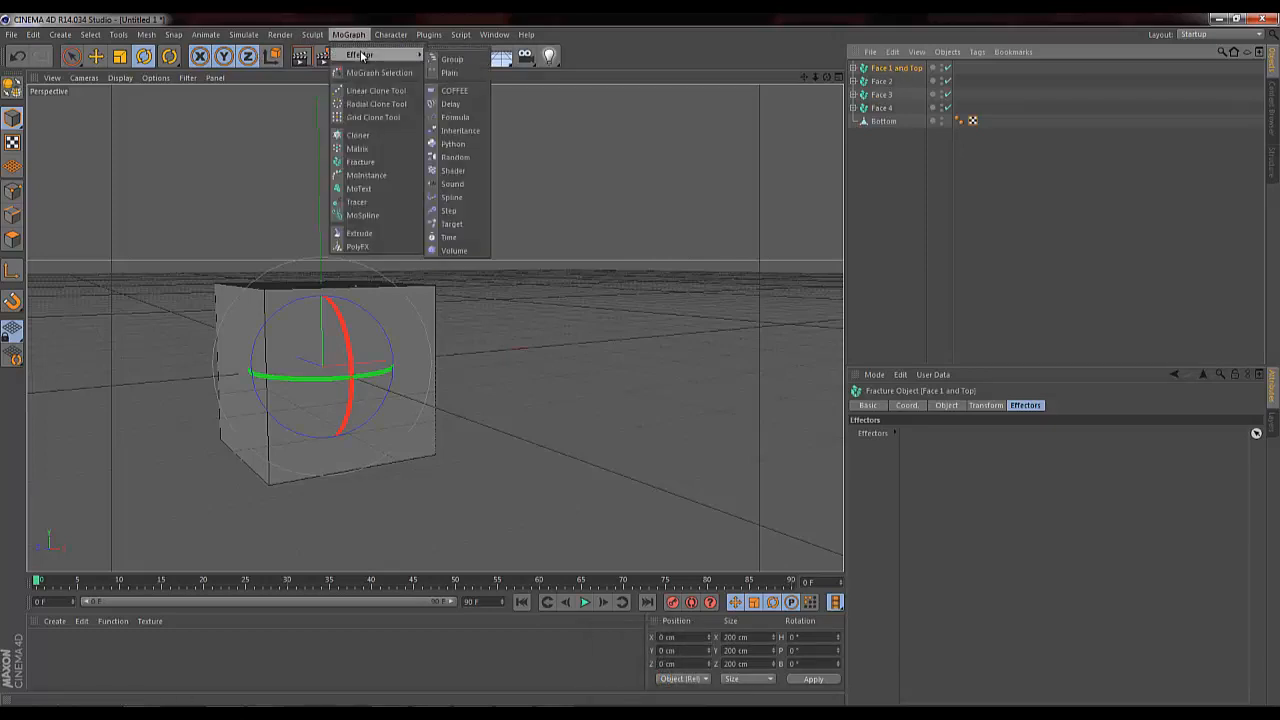
click(469, 71)
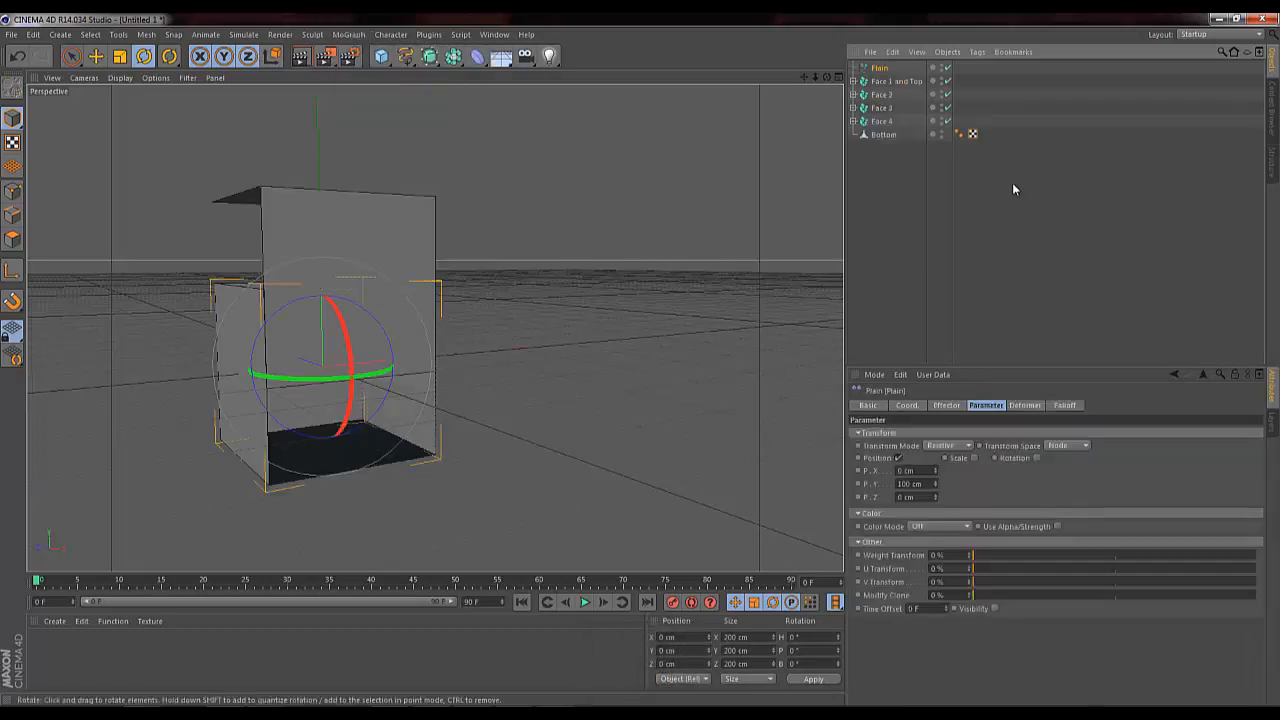
click(896, 81)
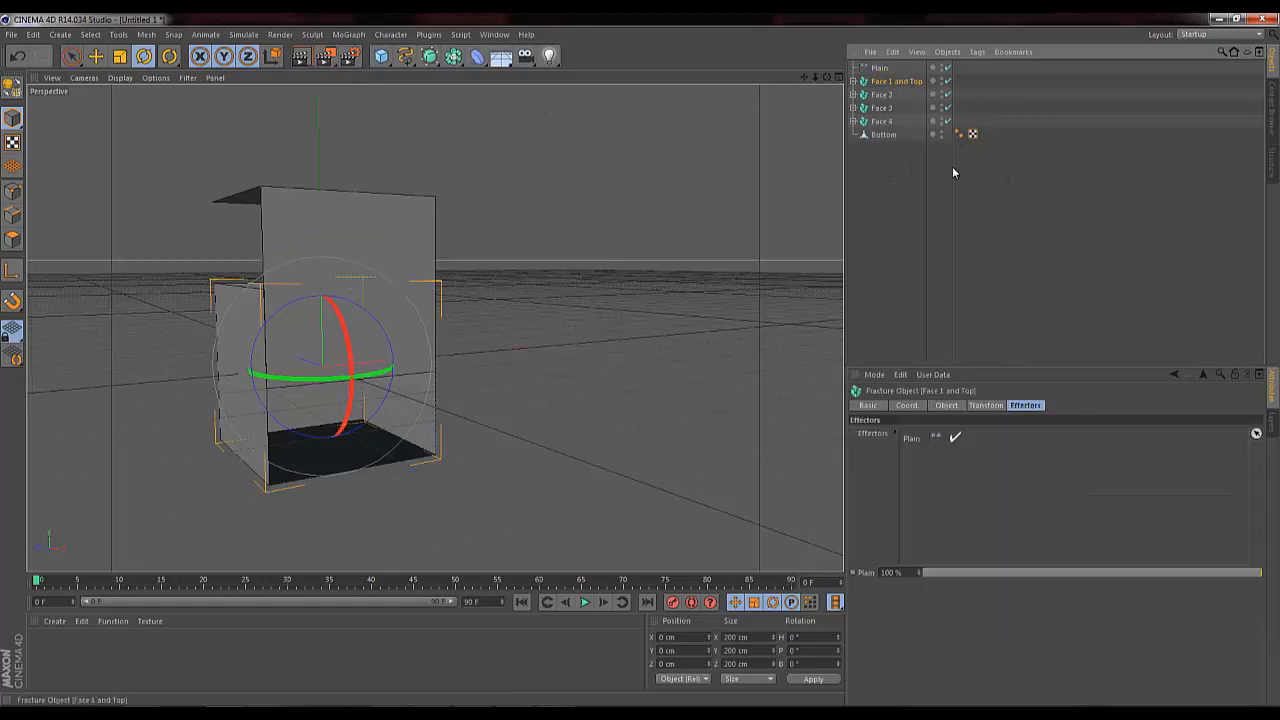
Step: Turn off the Position transform in the Plain effector linked to Face 1 and Top
click(880, 68)
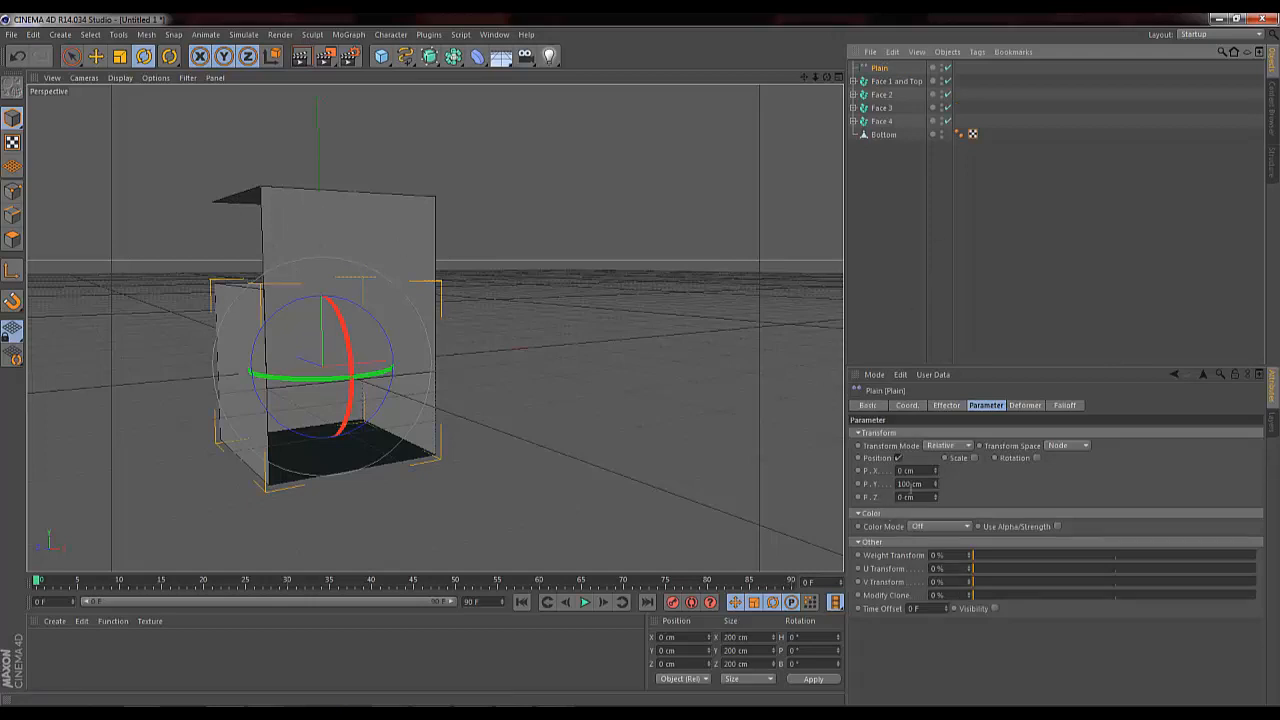
drag(918, 483, 880, 496)
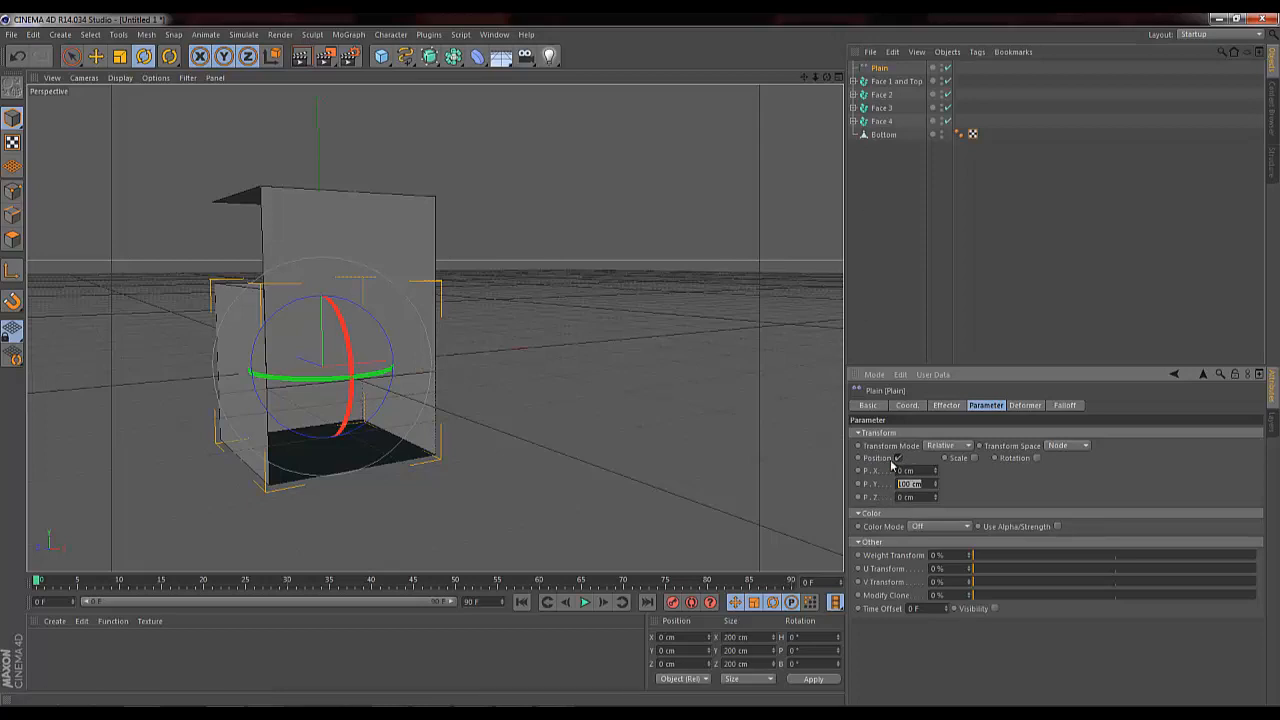
click(898, 458)
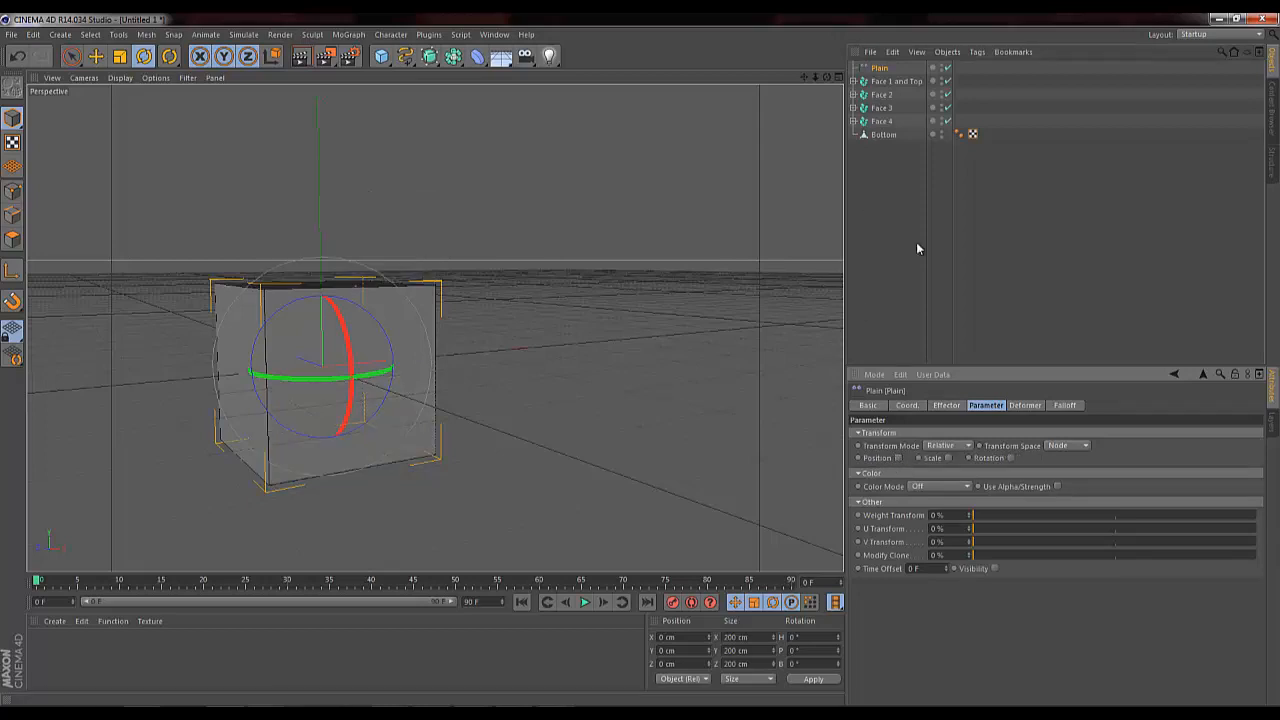
Step: Rename the Plain effector as Face 1 and Top, copying the name from its Fracture object
click(895, 82)
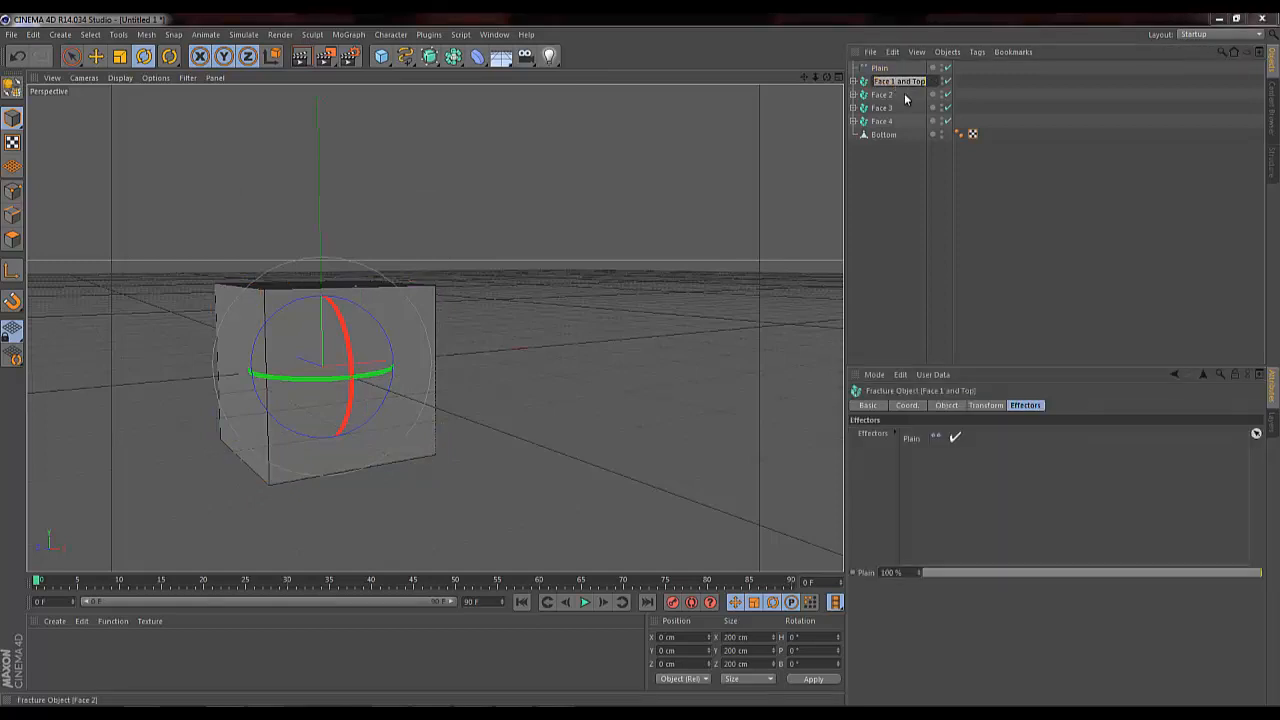
key(ctrl+c)
double_click(880, 68)
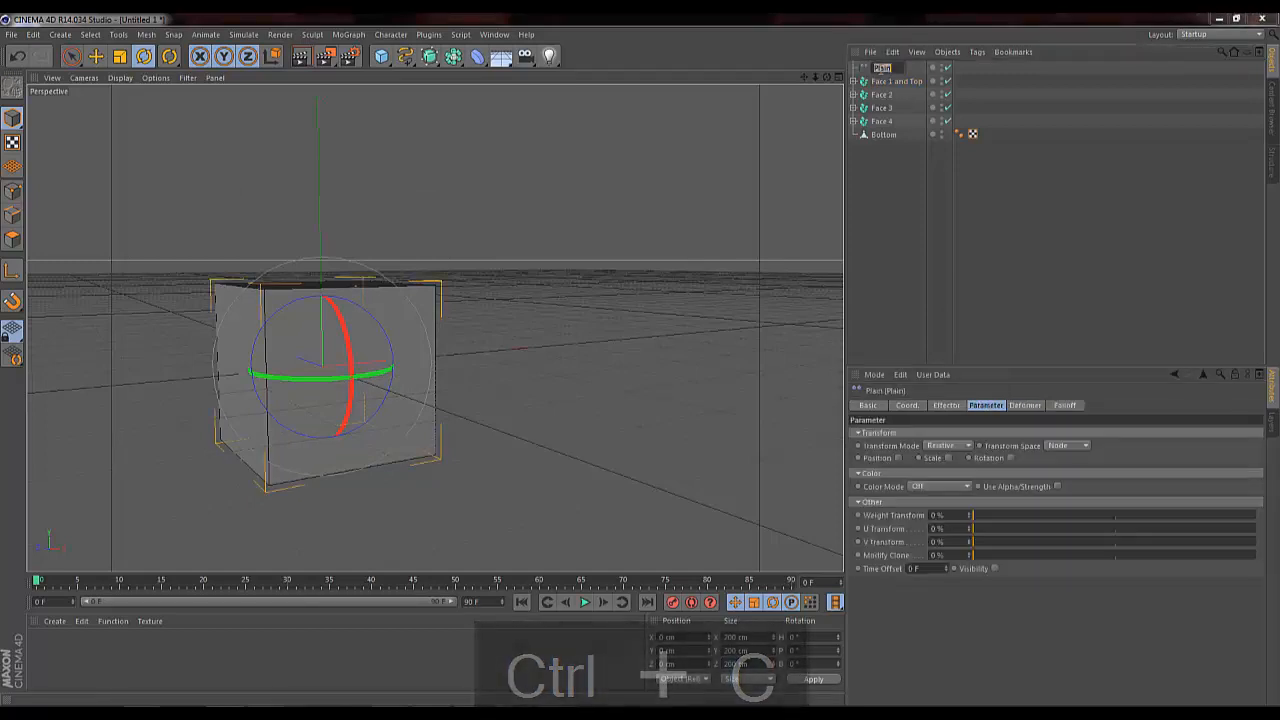
key(ctrl+v)
key(Return)
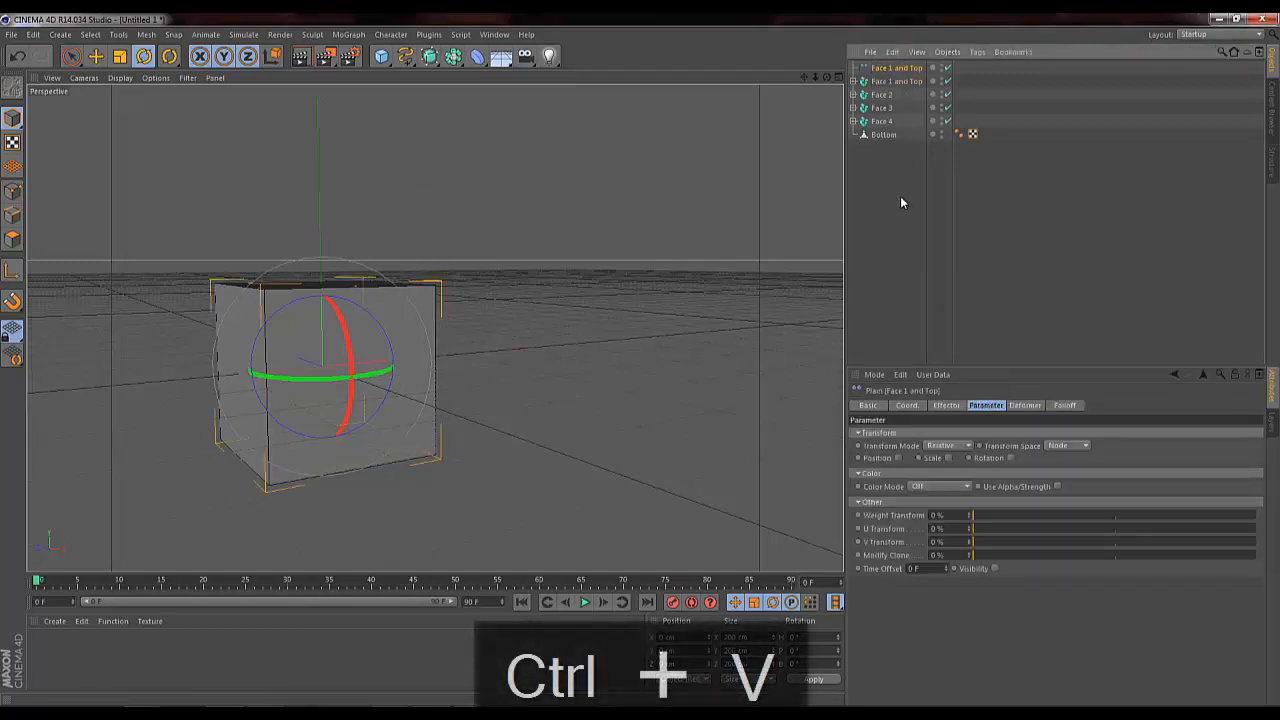
Step: Add a Plain effector linked to the Face 2 Fracture object
click(884, 96)
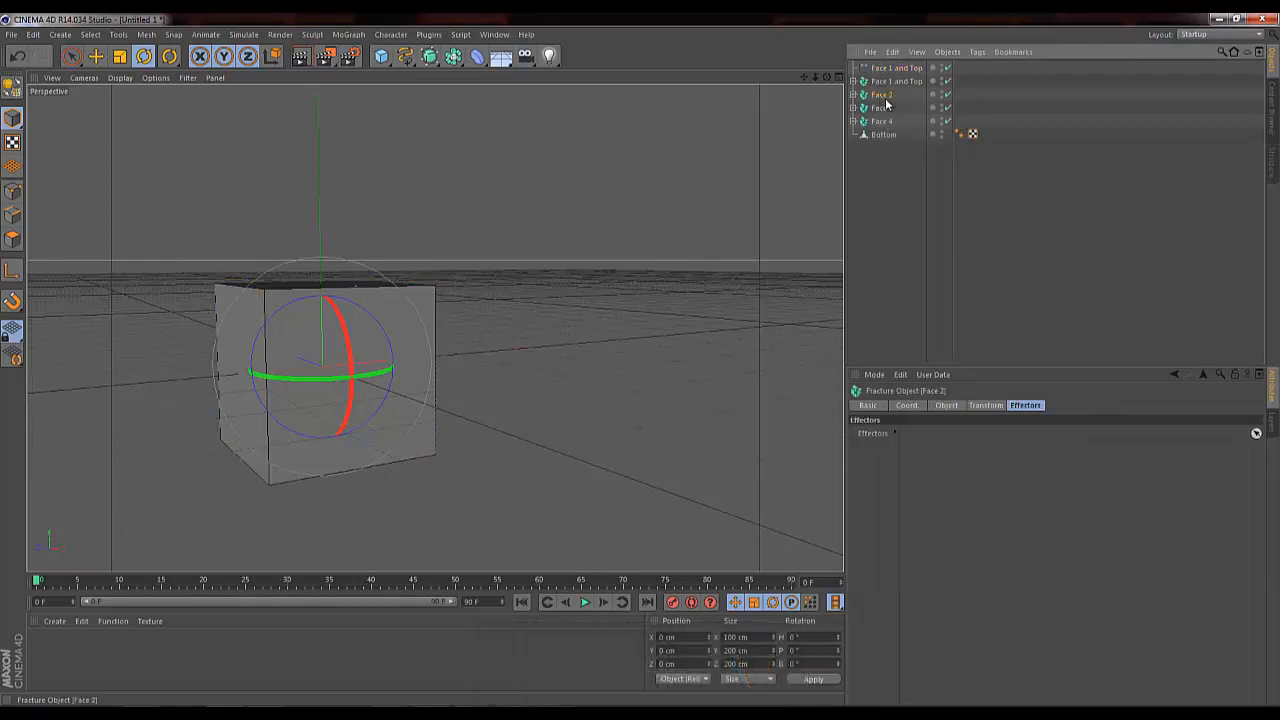
click(348, 34)
mouse_move(380, 55)
click(462, 73)
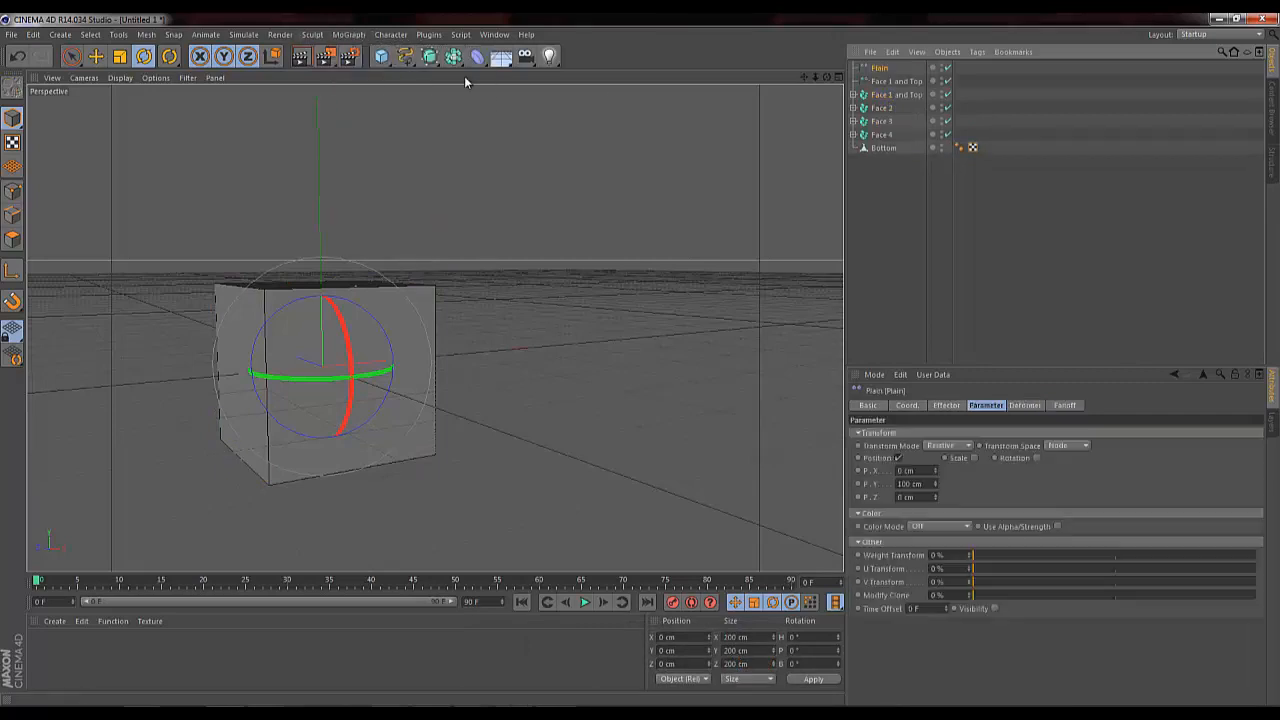
Step: Rename the new Plain effector as Face 2 and turn off its Position transform
key(ctrl+c)
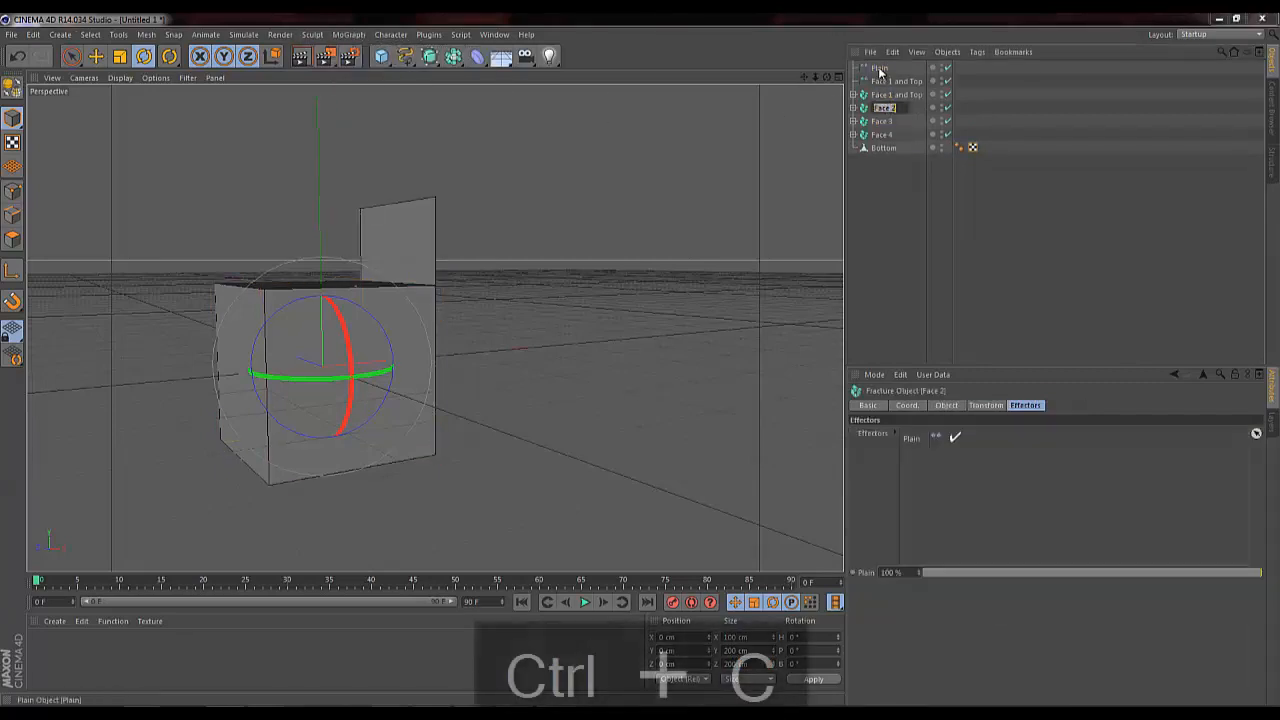
click(880, 69)
double_click(880, 69)
key(ctrl+v)
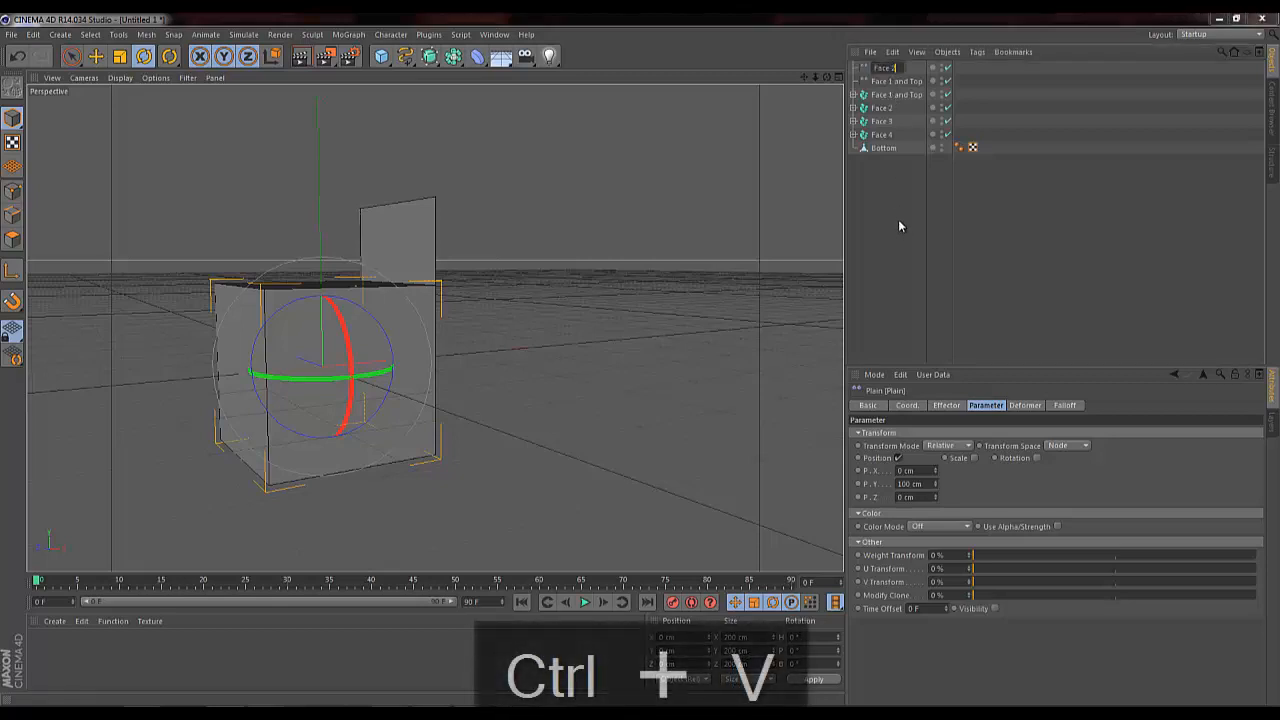
key(Return)
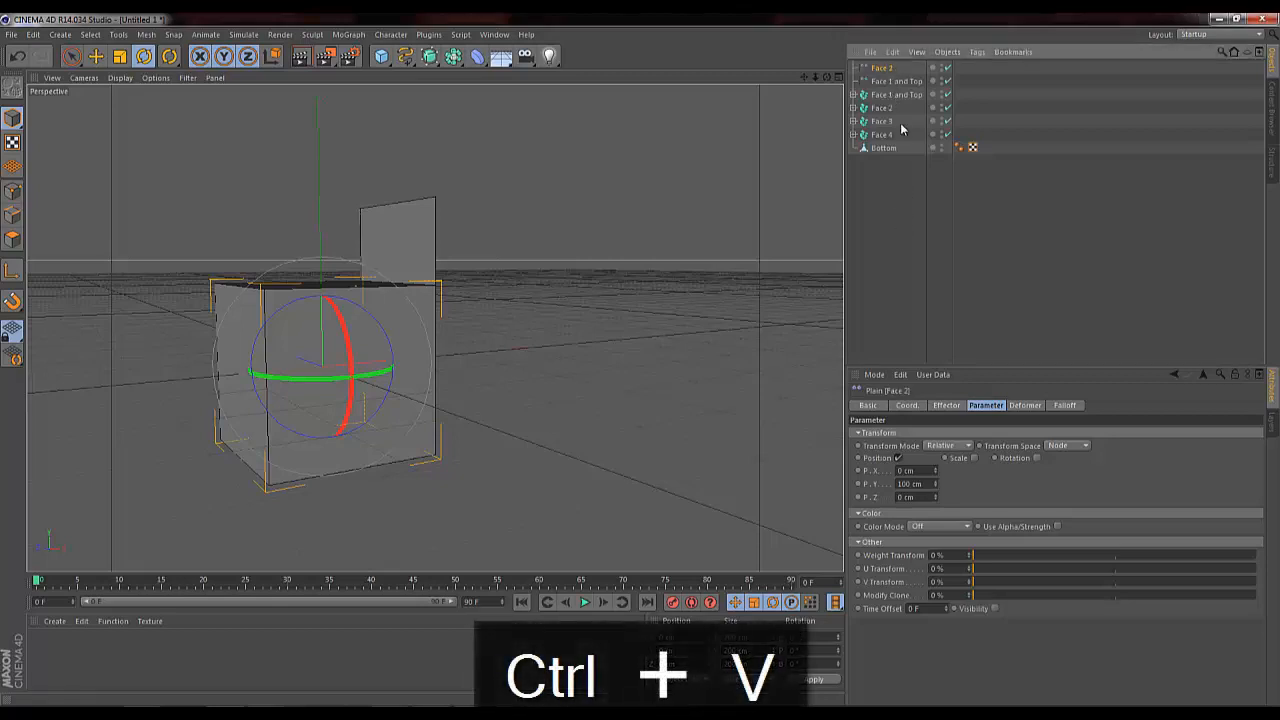
click(898, 458)
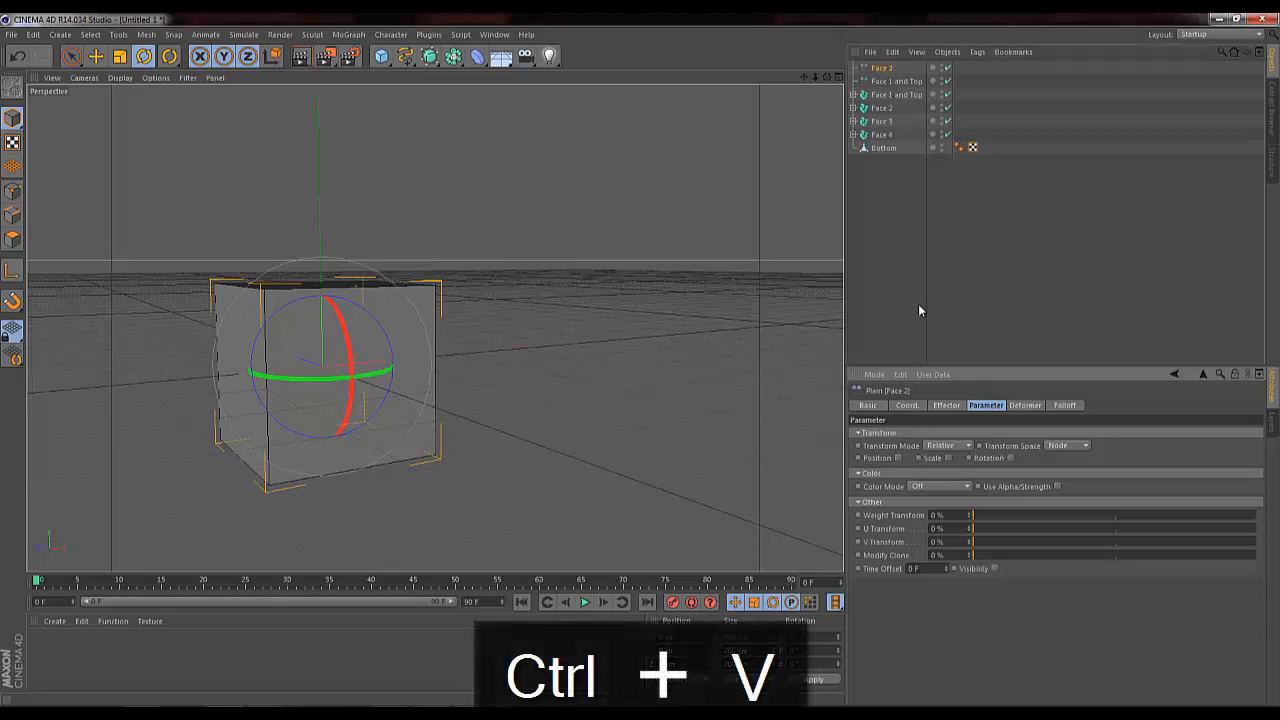
Step: Add a Plain effector linked to the Face 3 Fracture object
click(882, 122)
click(348, 34)
mouse_move(372, 55)
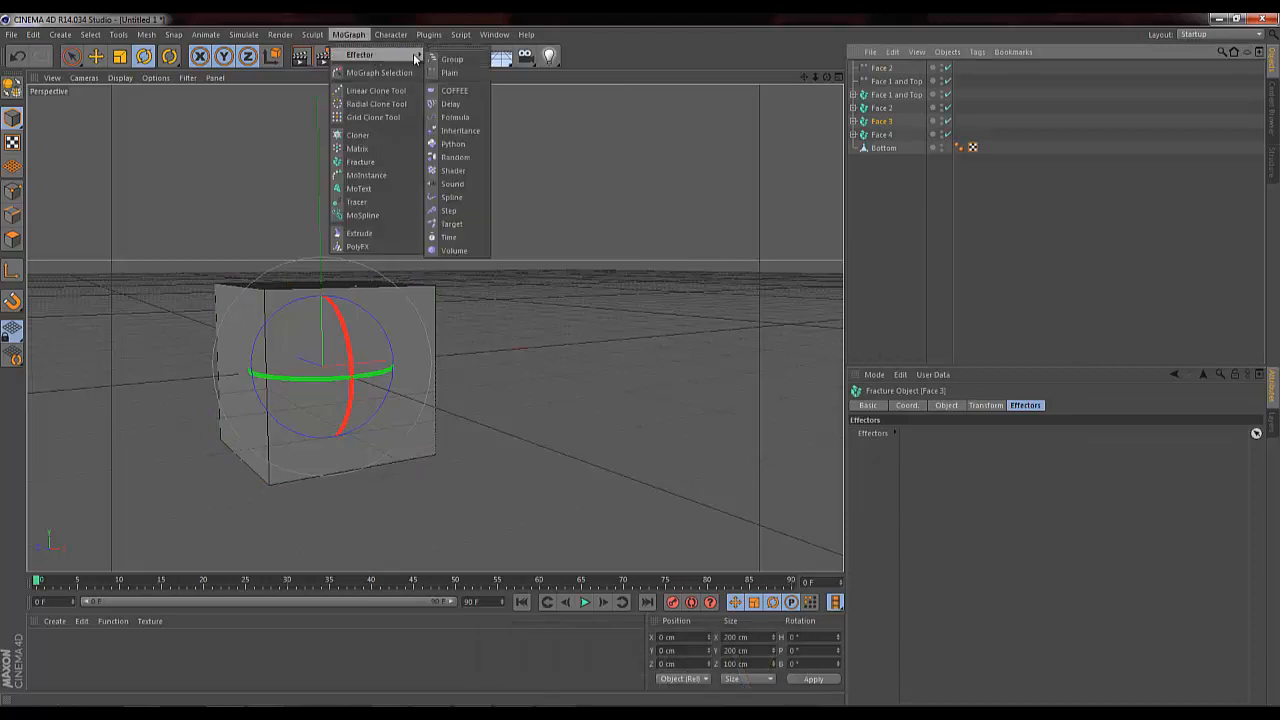
click(464, 72)
Step: Rename the new Plain effector as Face 3 and turn off its Position transform
click(885, 135)
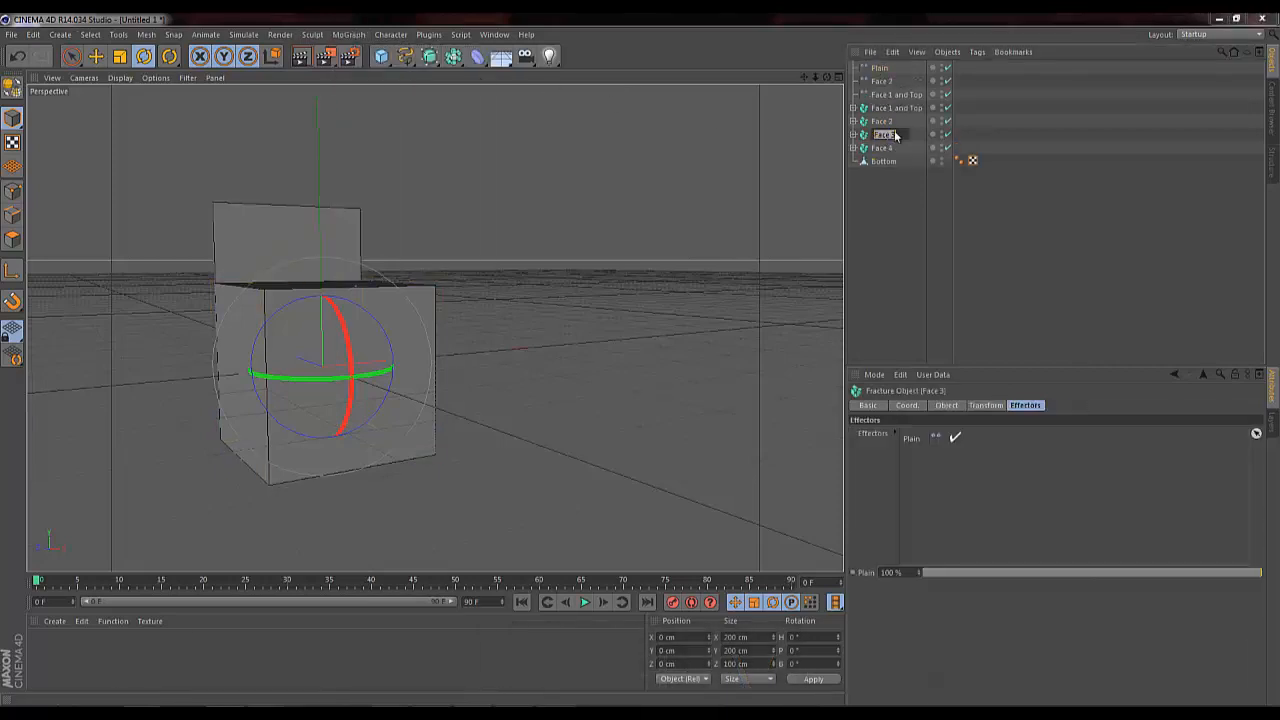
key(ctrl+c)
click(879, 68)
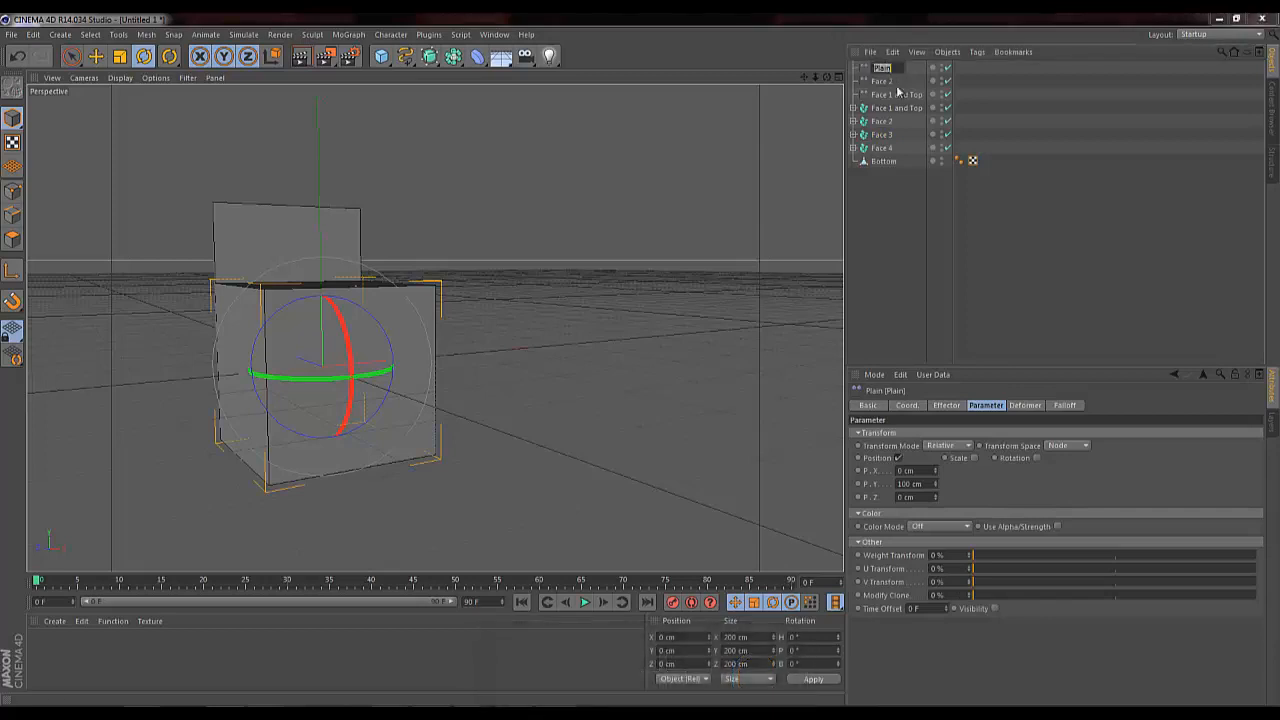
key(ctrl+v)
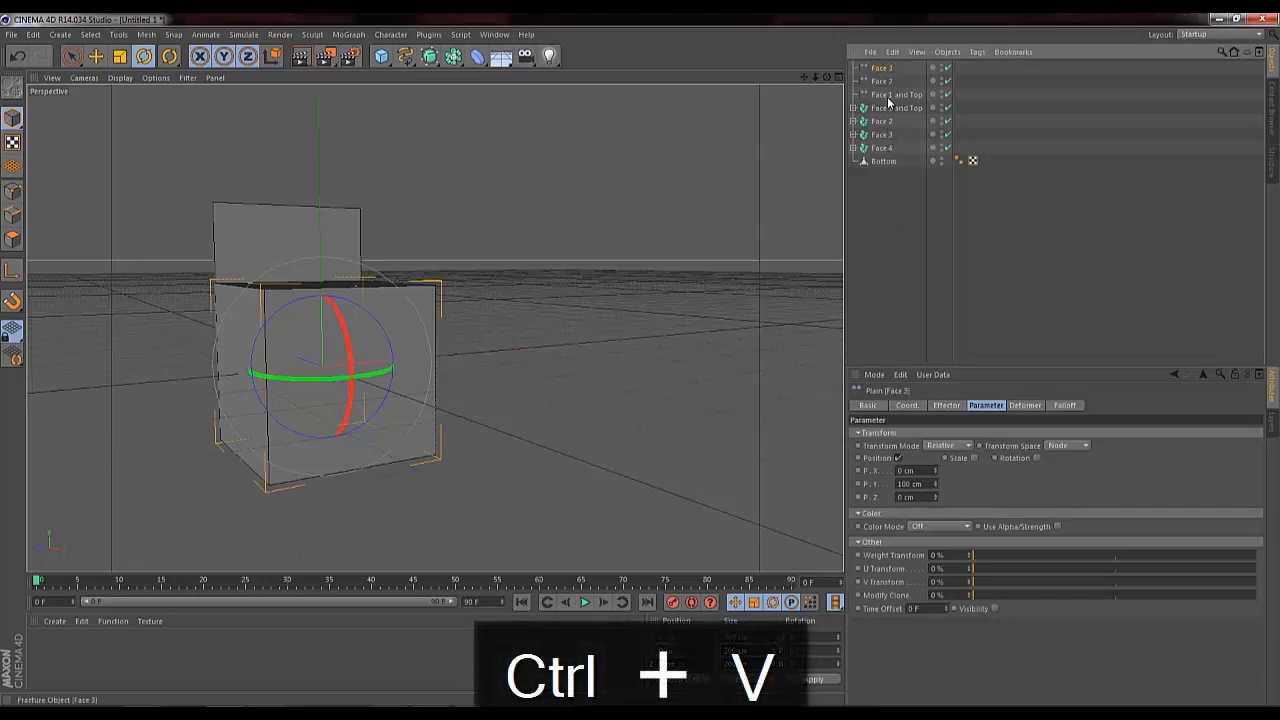
click(898, 459)
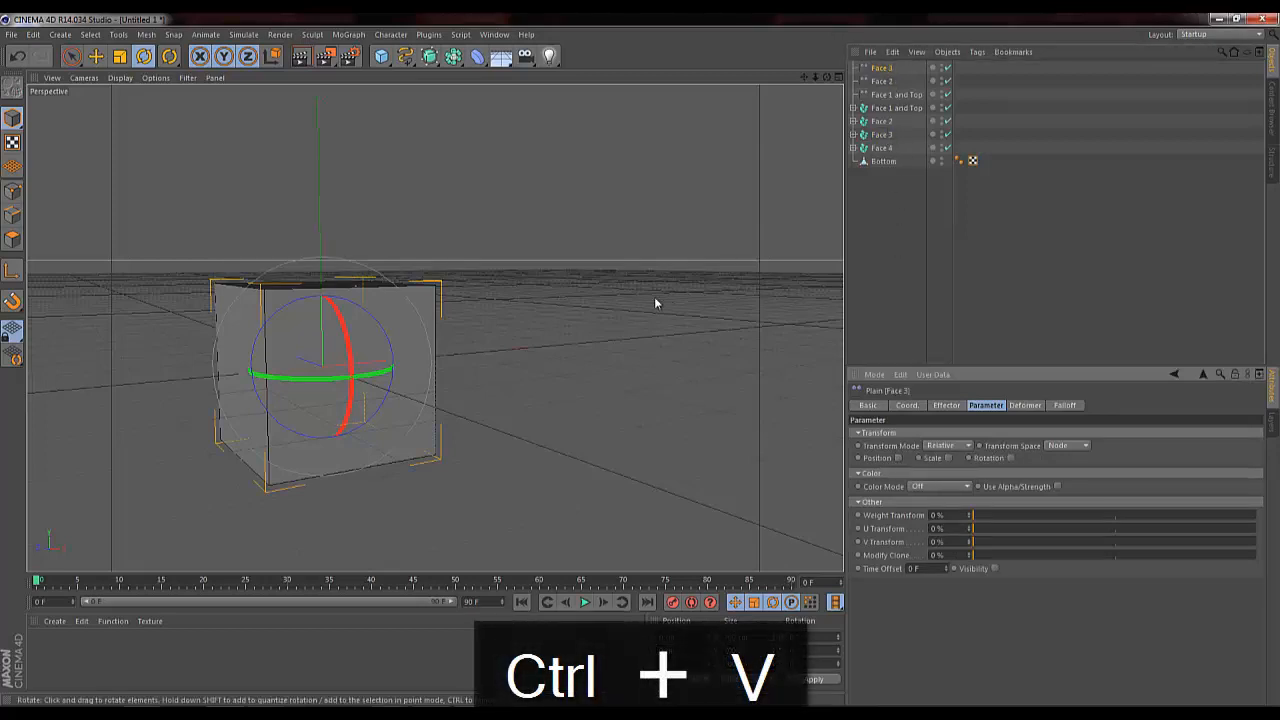
Step: Add a Plain effector linked to the Face 4 Fracture object
click(882, 149)
click(347, 34)
mouse_move(400, 57)
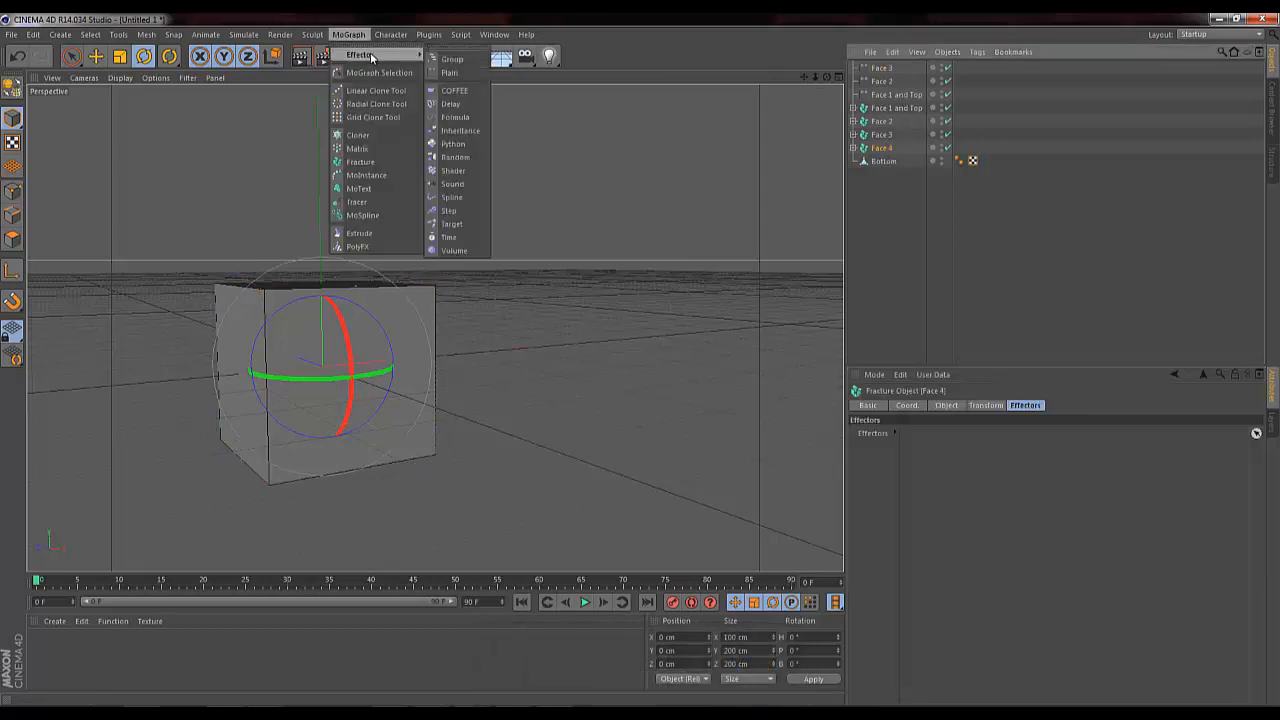
click(457, 74)
Step: Rename the new Plain effector as Face 4 and turn off its Position transform
click(882, 161)
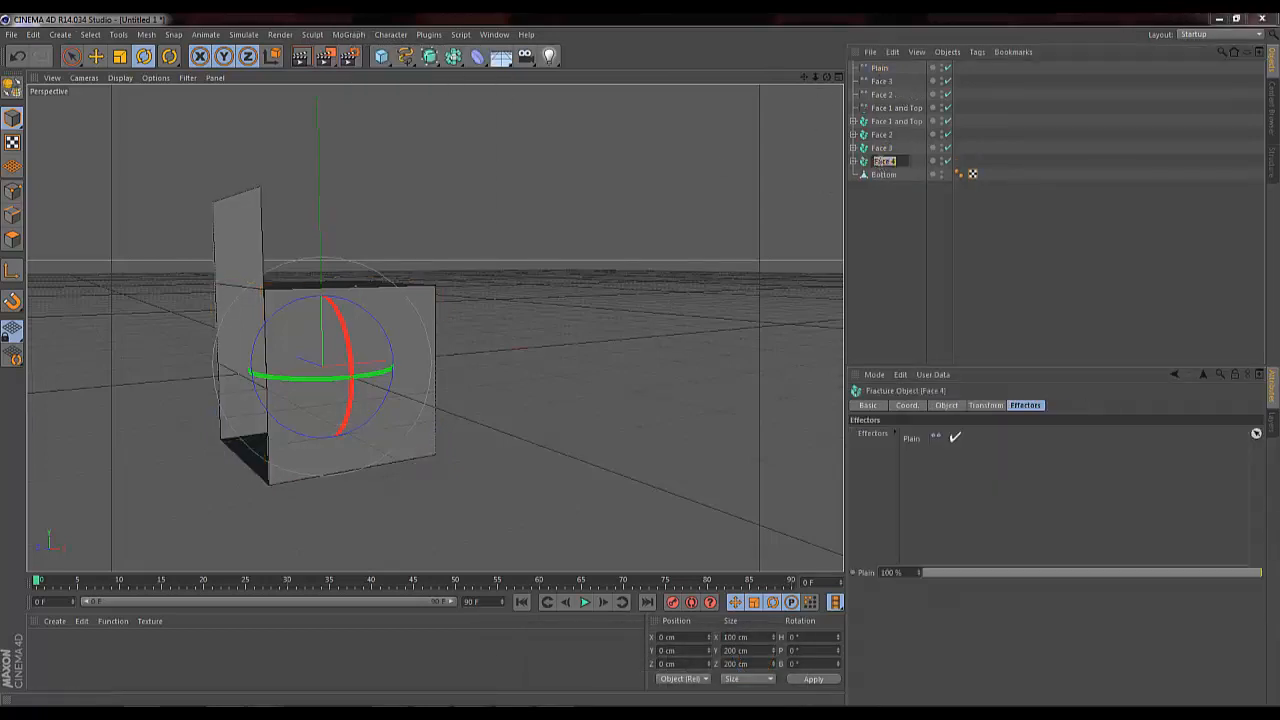
key(ctrl+c)
double_click(877, 68)
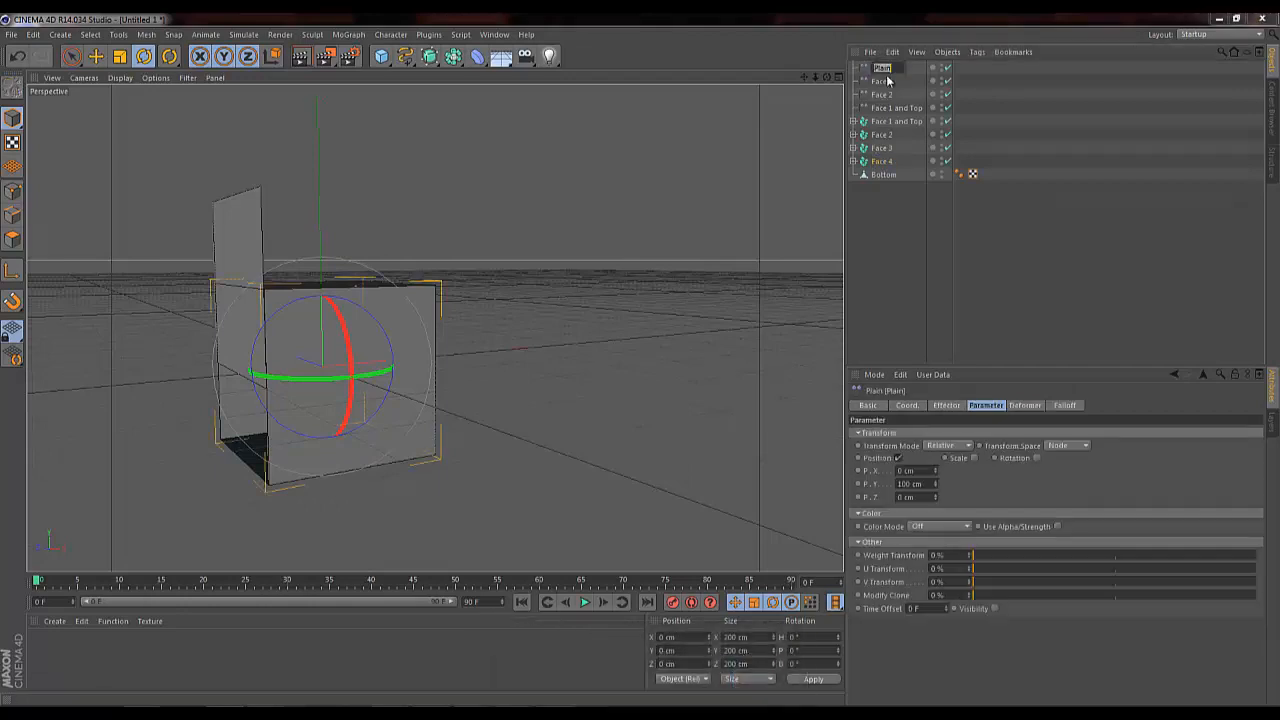
key(ctrl+v)
key(Return)
click(898, 457)
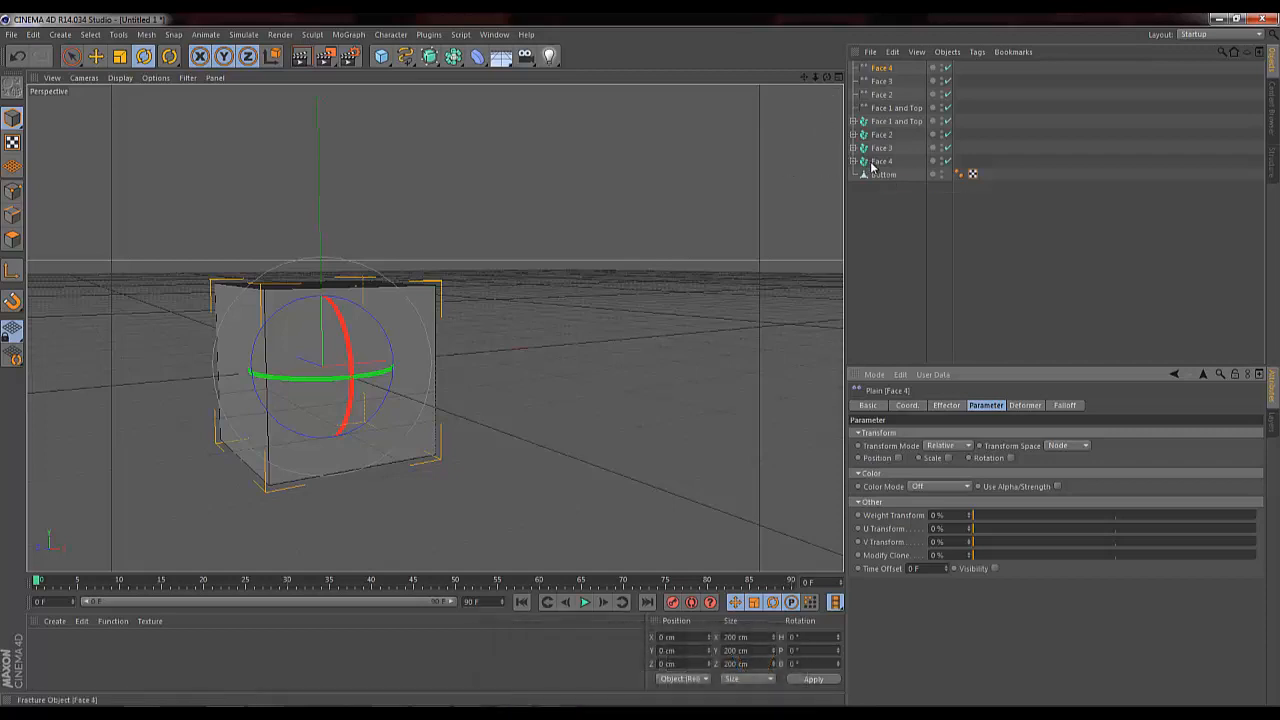
Step: Set the falloff shape of all four Plain effectors to Box
alt+middle_drag(643, 365, 687, 357)
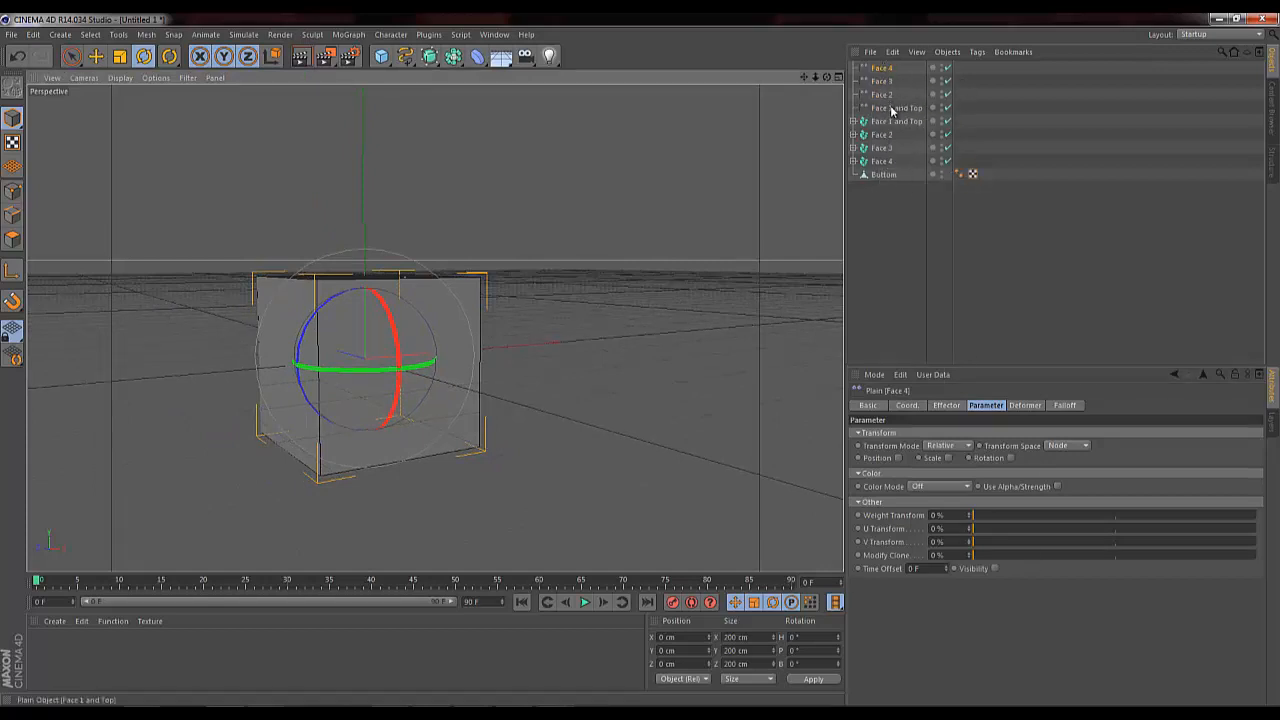
click(1064, 405)
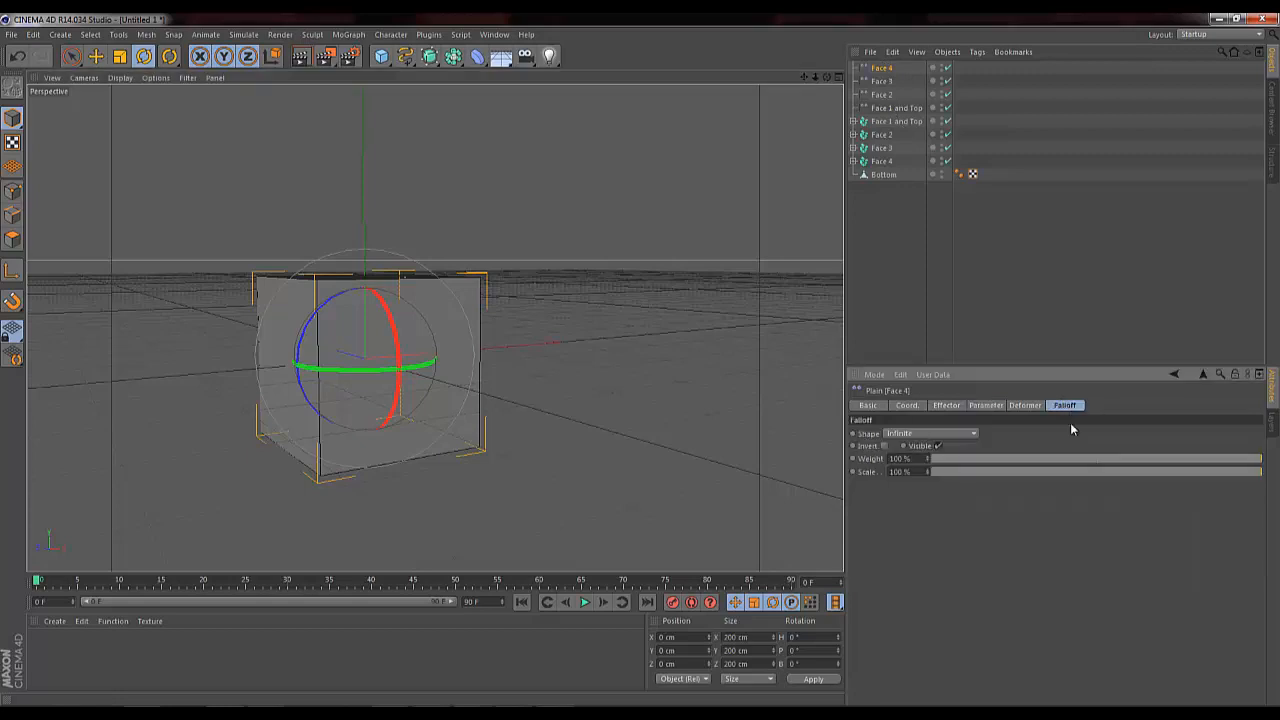
click(911, 437)
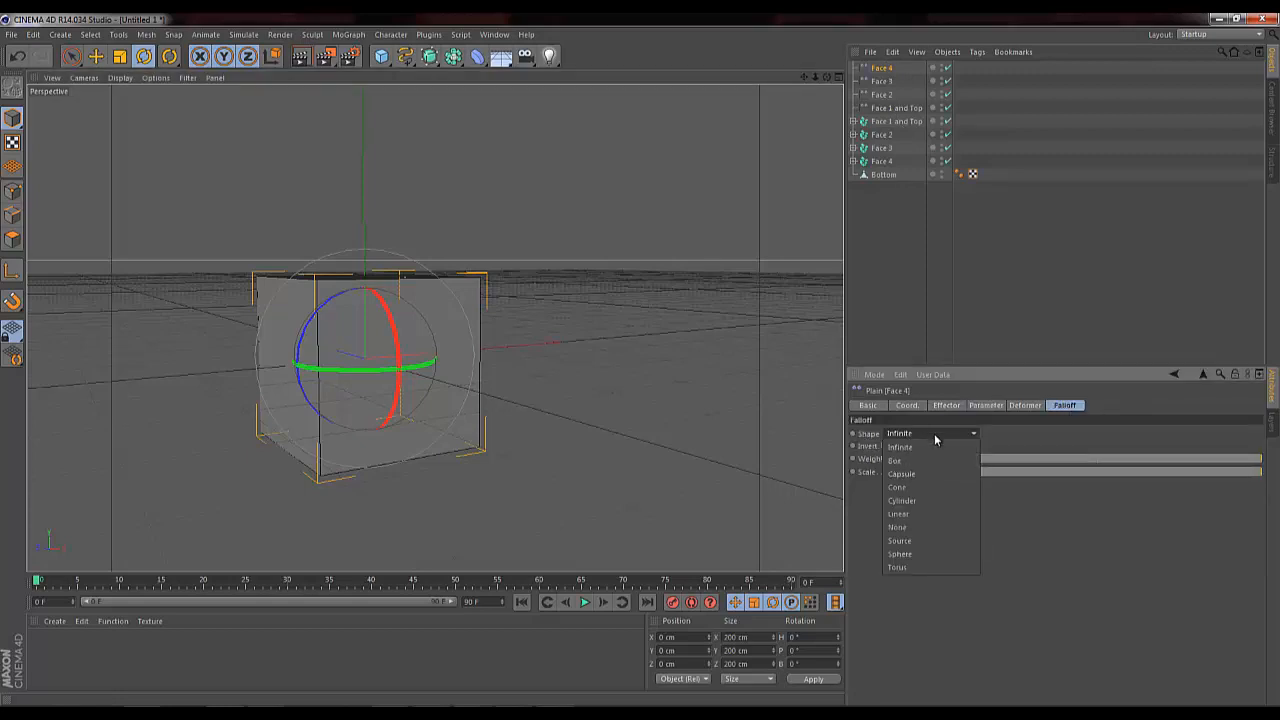
click(935, 437)
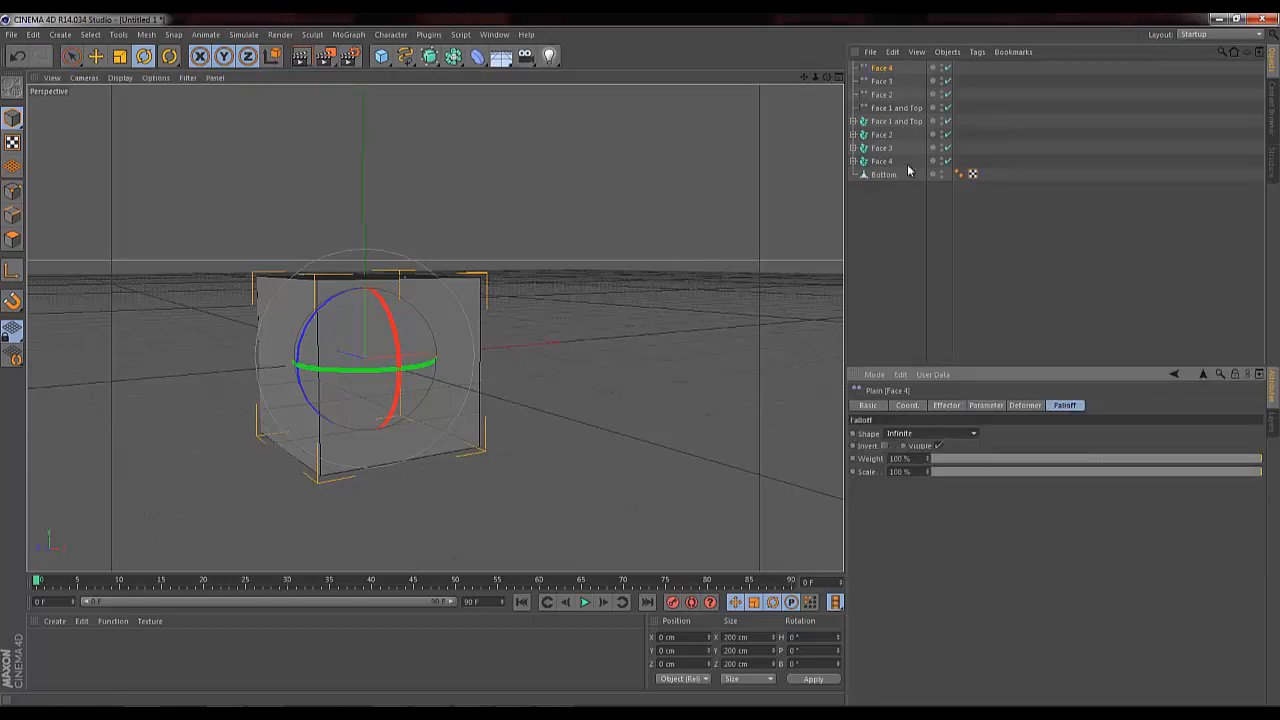
shift+click(889, 108)
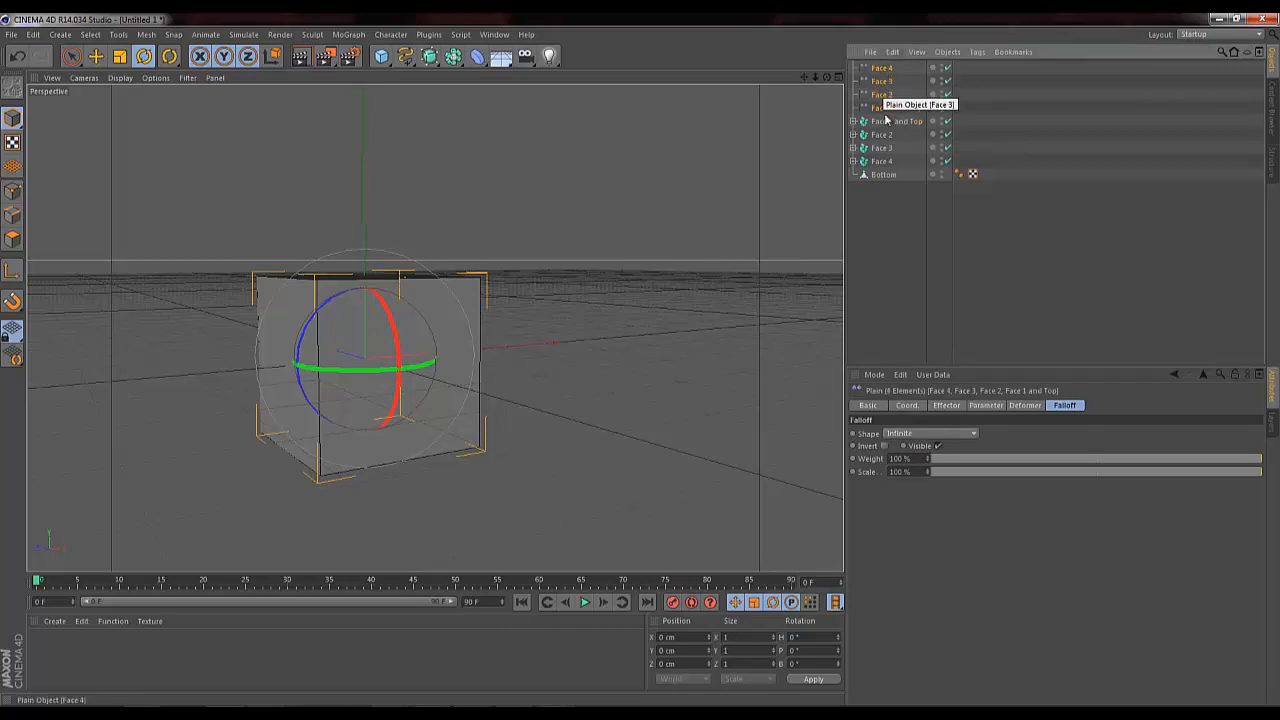
click(950, 434)
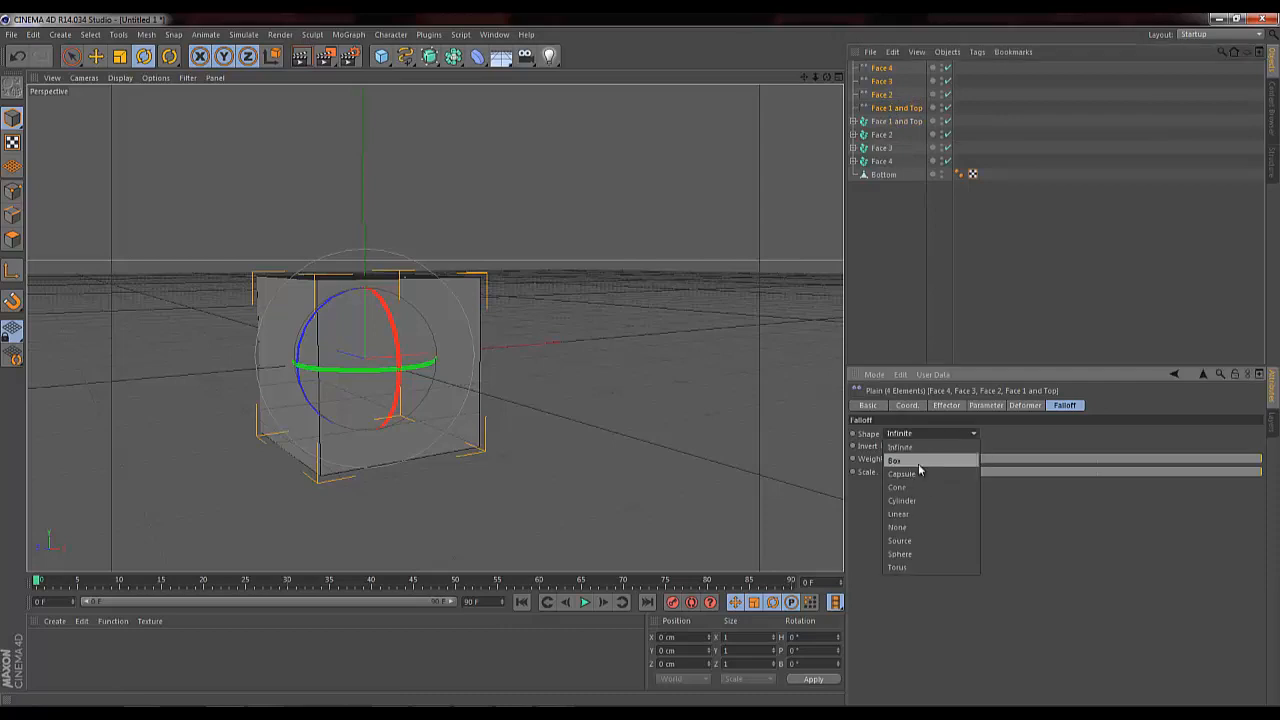
click(926, 462)
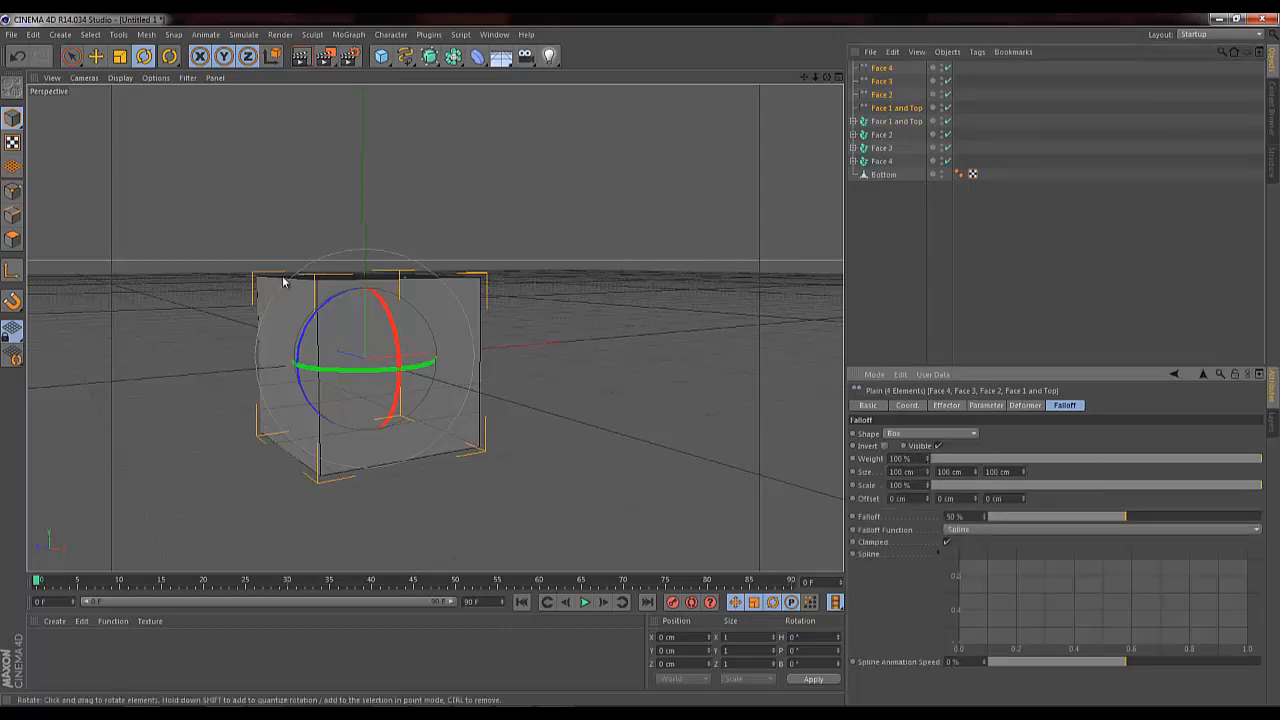
Step: Enable the viewport display of deformers and briefly hide the four Fracture objects to inspect the falloff boxes
click(185, 78)
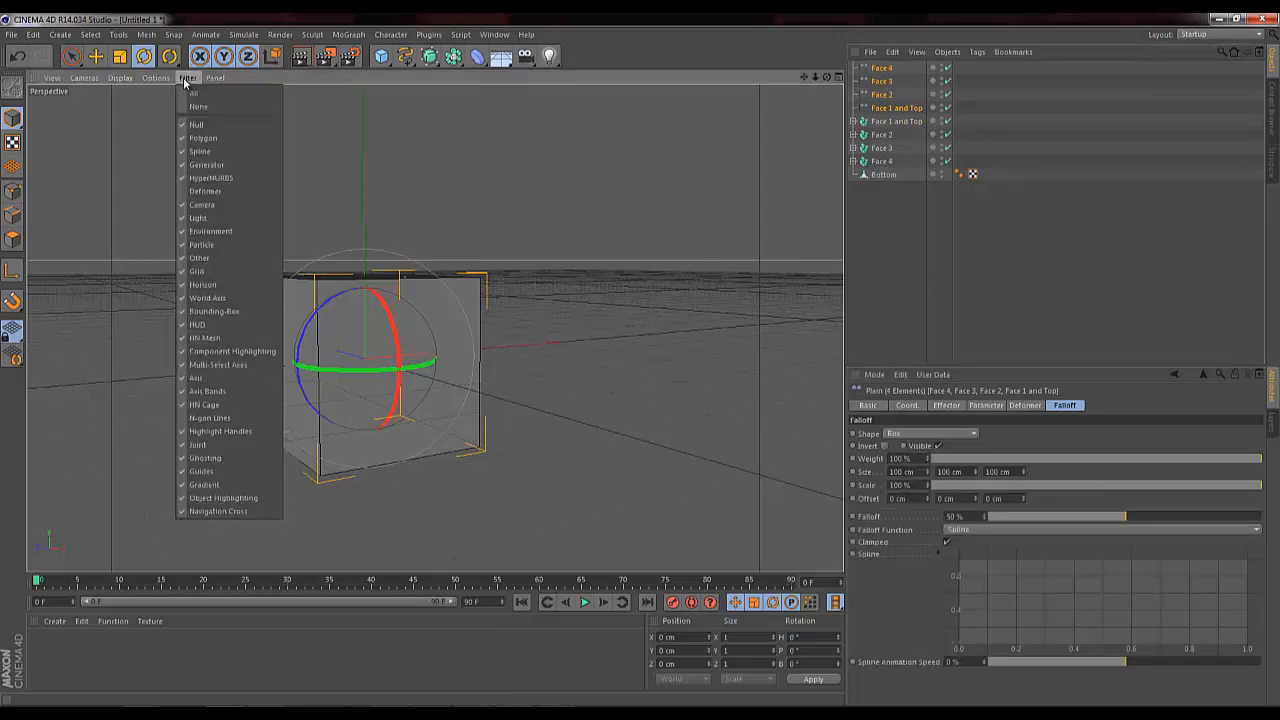
click(183, 77)
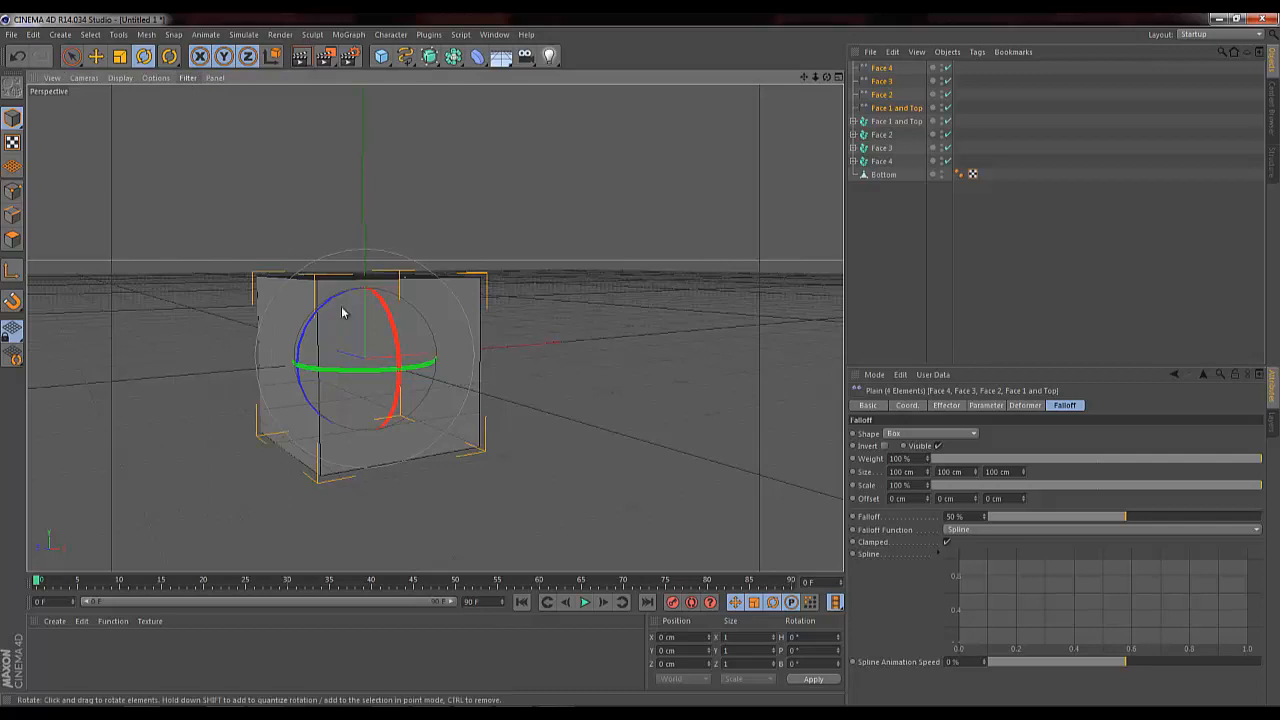
click(185, 80)
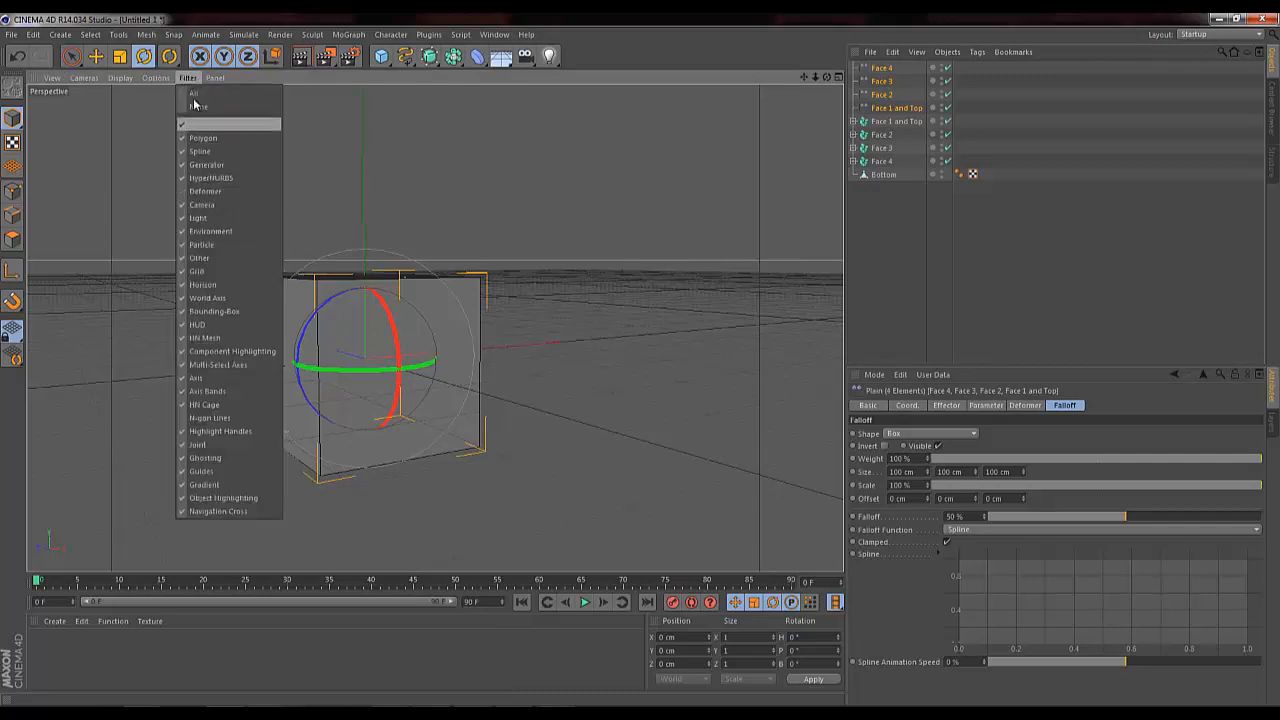
click(207, 191)
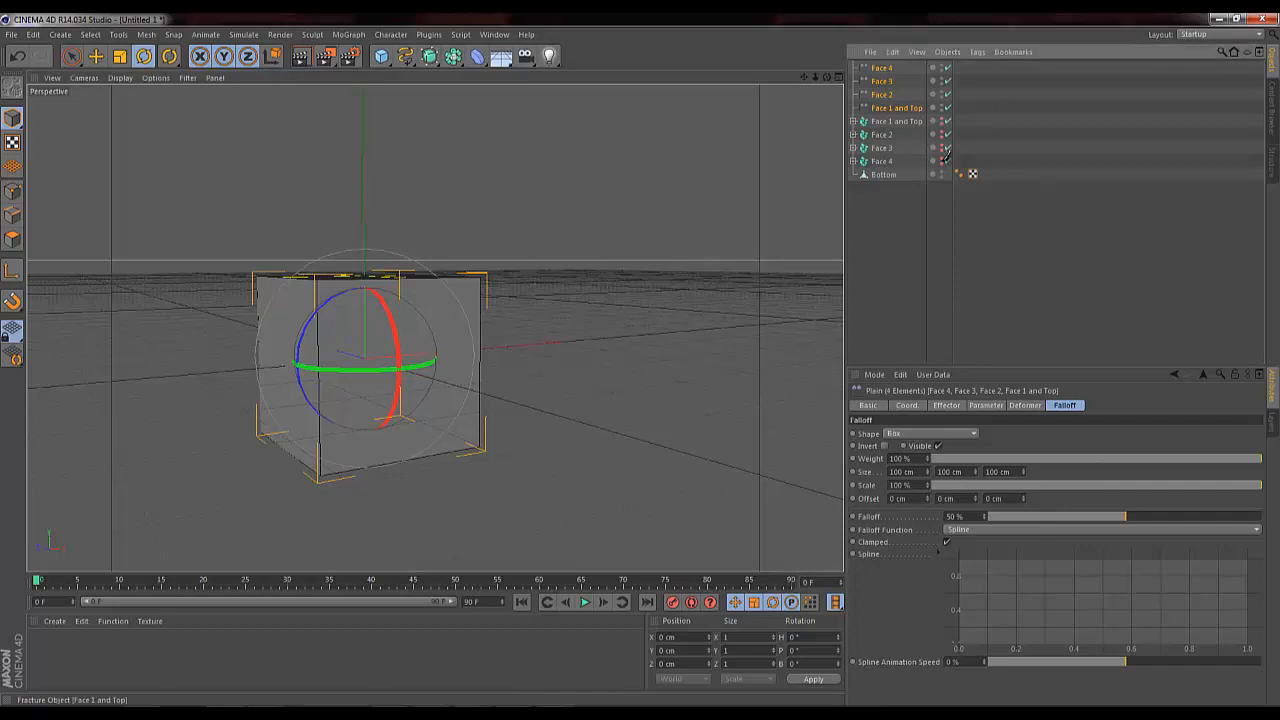
drag(944, 159, 943, 161)
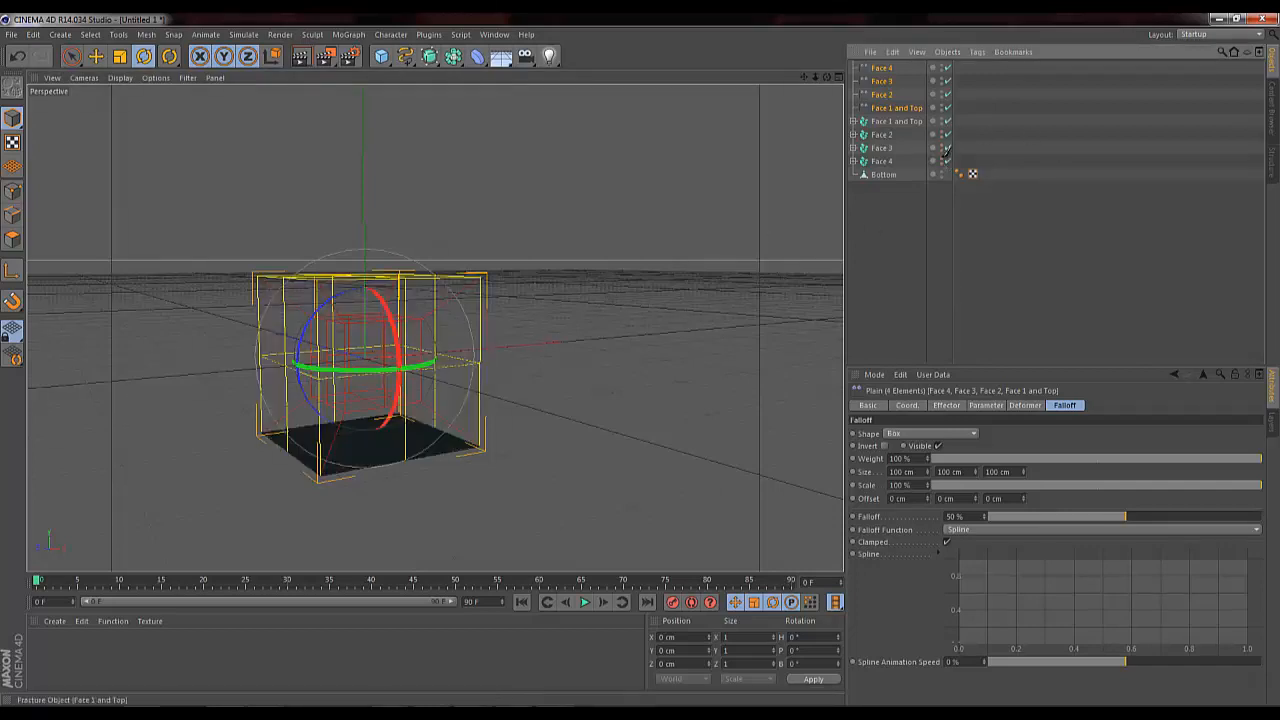
drag(944, 152, 943, 162)
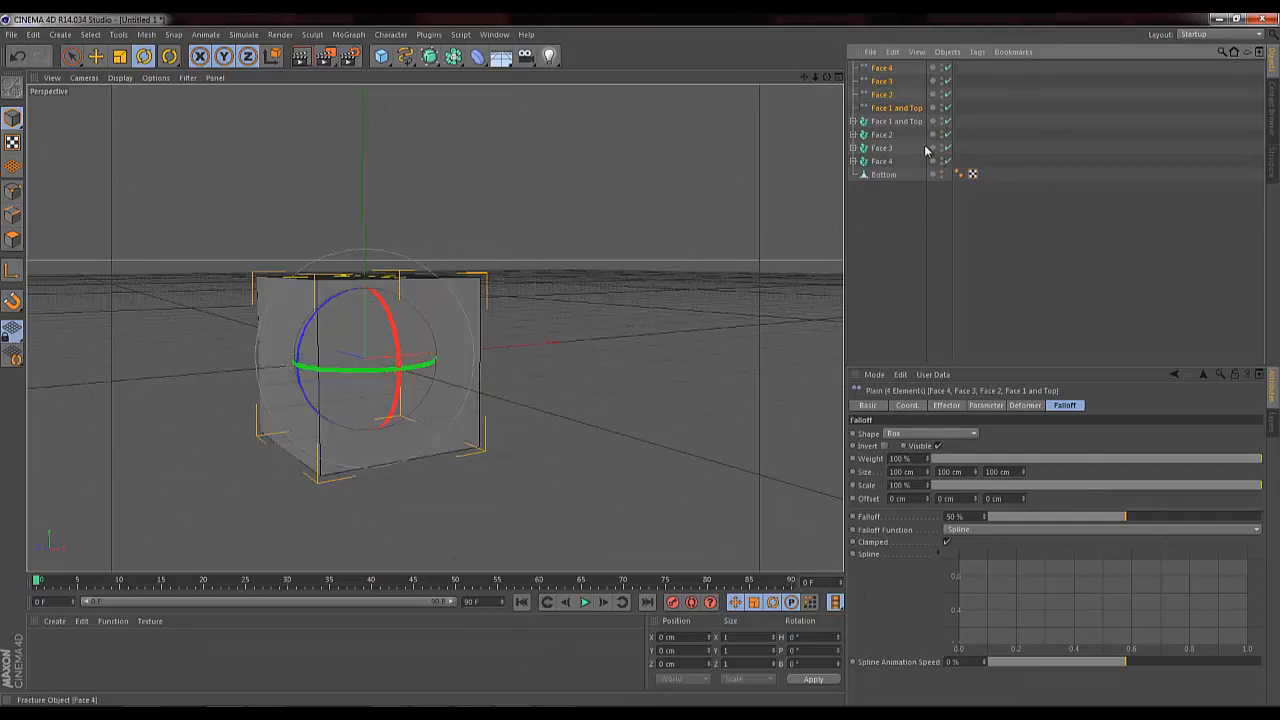
Step: Set the box falloff size of the four Plain effectors to 400 cm on all three axes
click(918, 472)
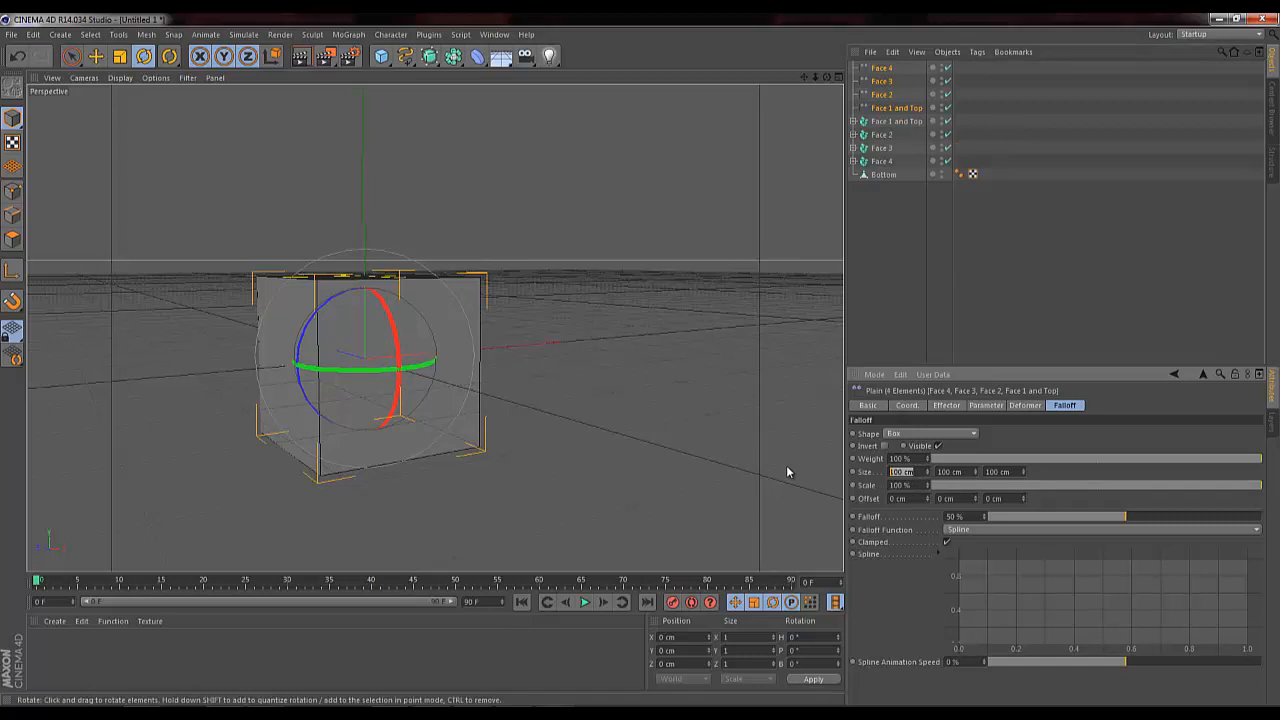
text(400)
key(Tab)
text(400)
key(Tab)
text(4)
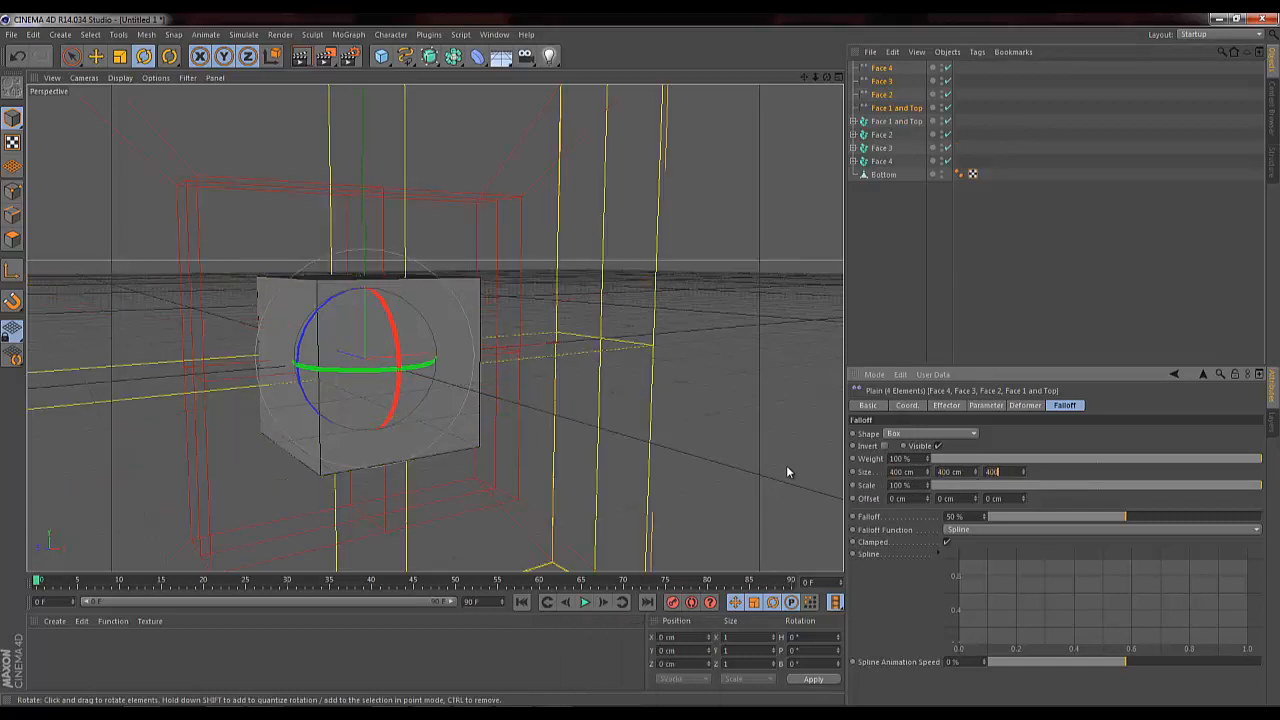
key(Return)
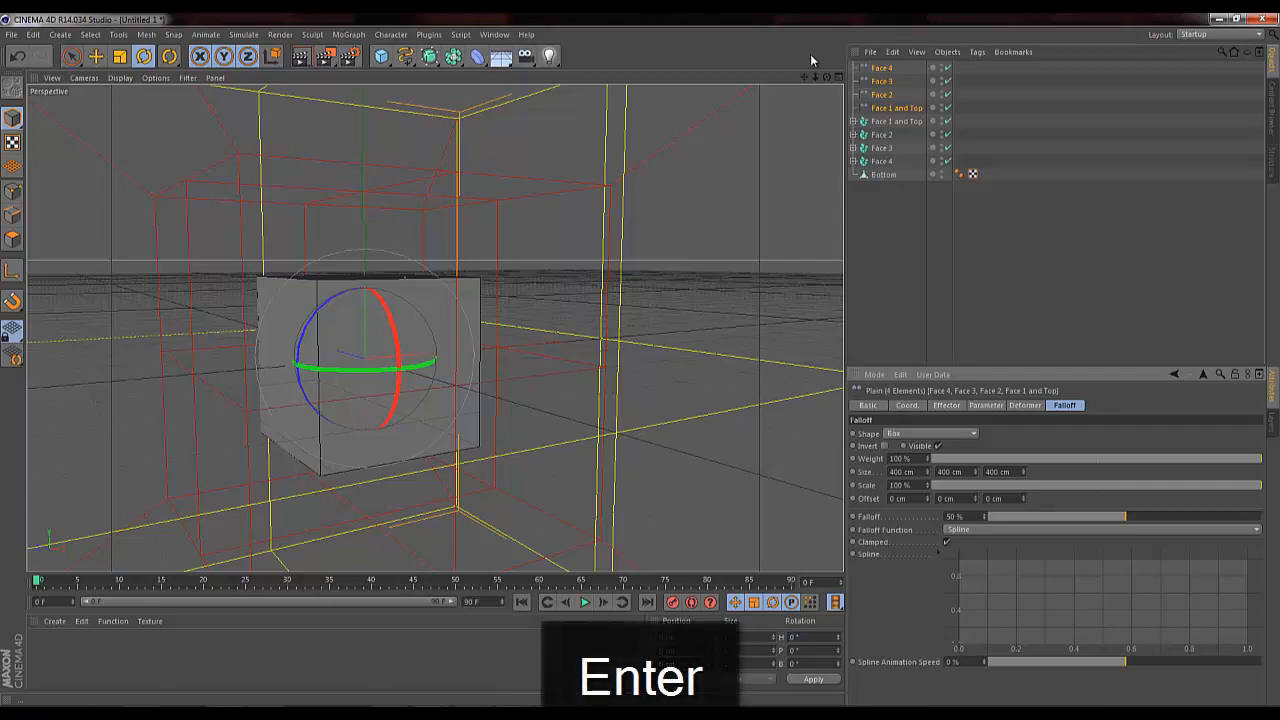
Step: Set the box falloff size of the four Plain effectors to 300 cm on all three axes and deselect them
mouse_move(824, 82)
mouse_down()
mouse_move(643, 365)
mouse_move(823, 80)
mouse_up()
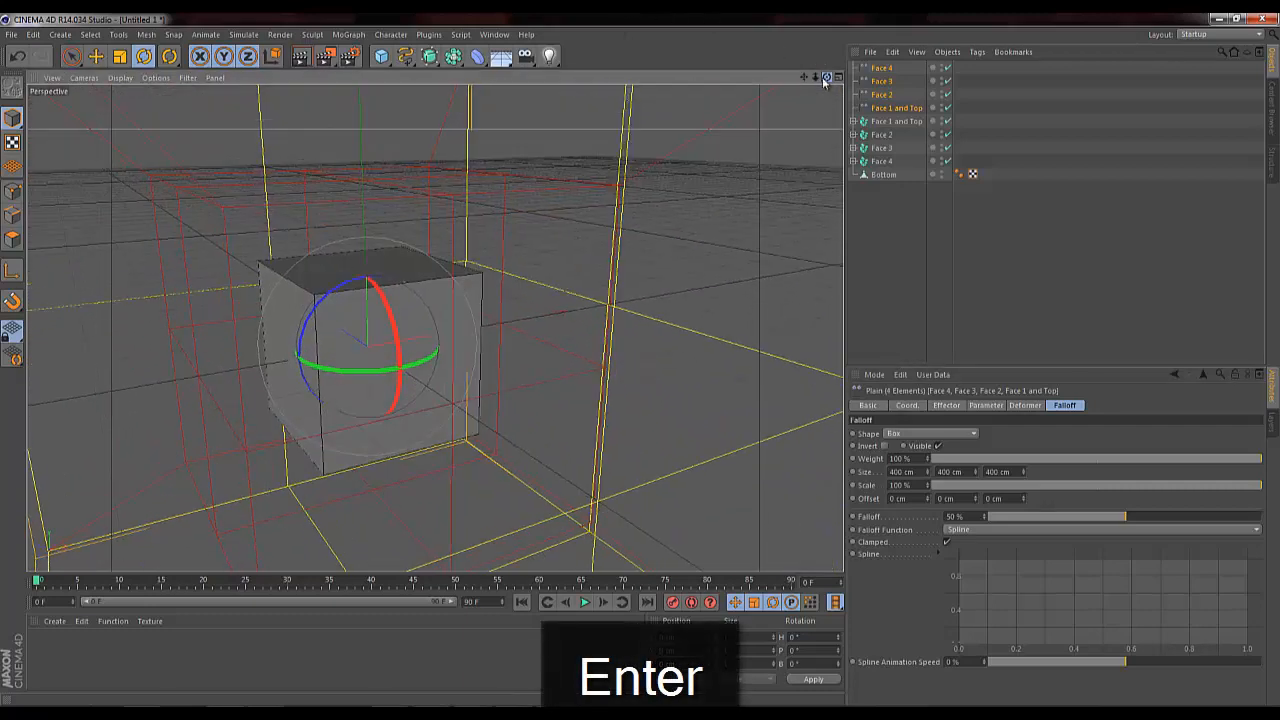
drag(920, 471, 710, 477)
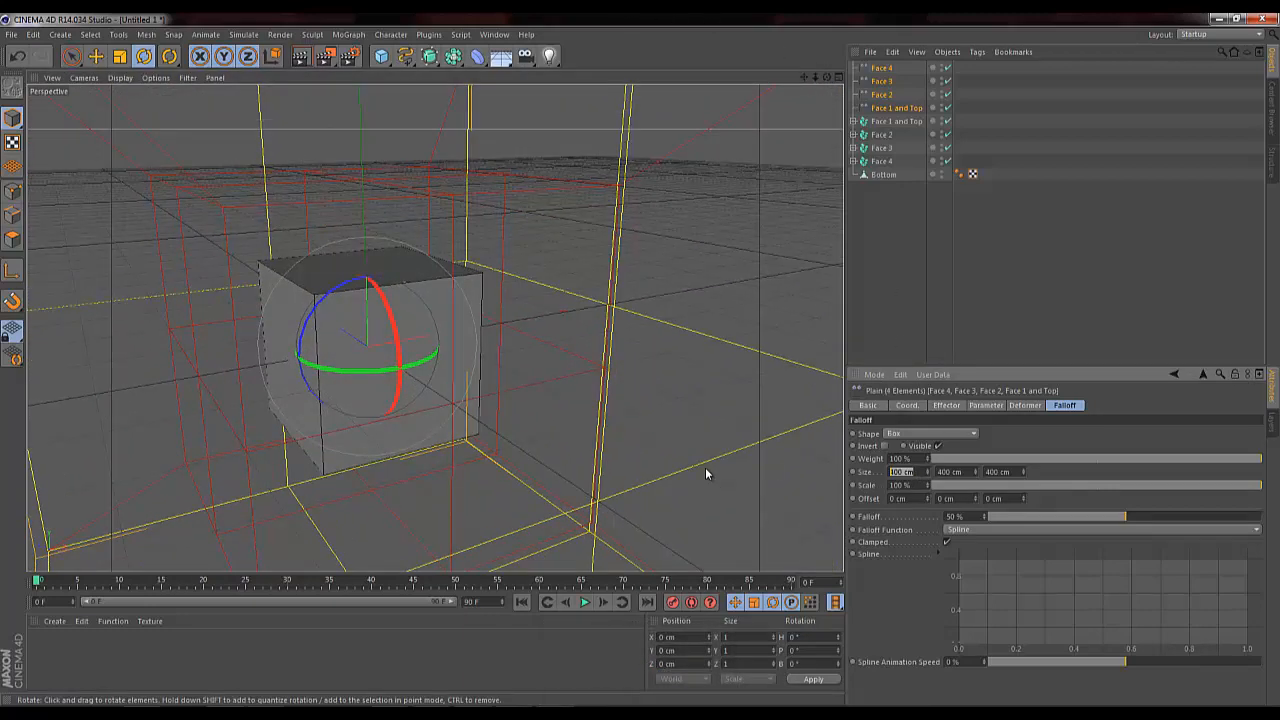
text(300)
key(Tab)
text(300)
key(Tab)
text(300)
key(Return)
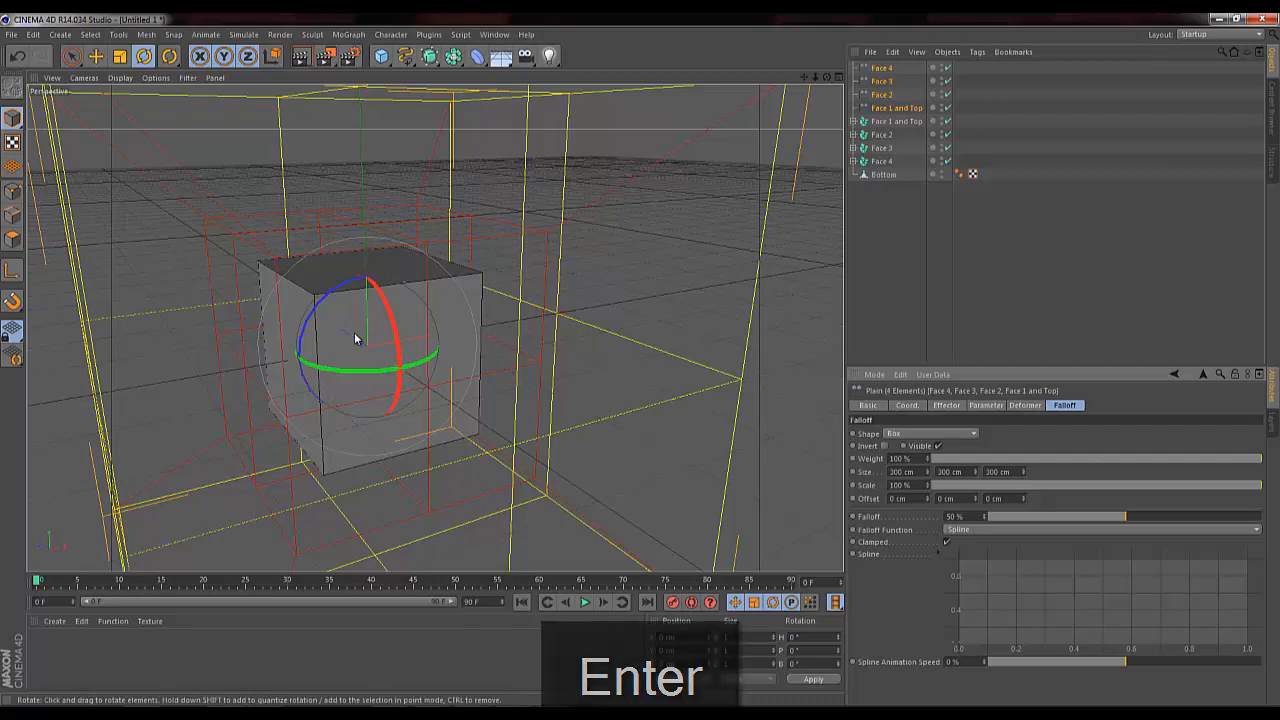
click(902, 273)
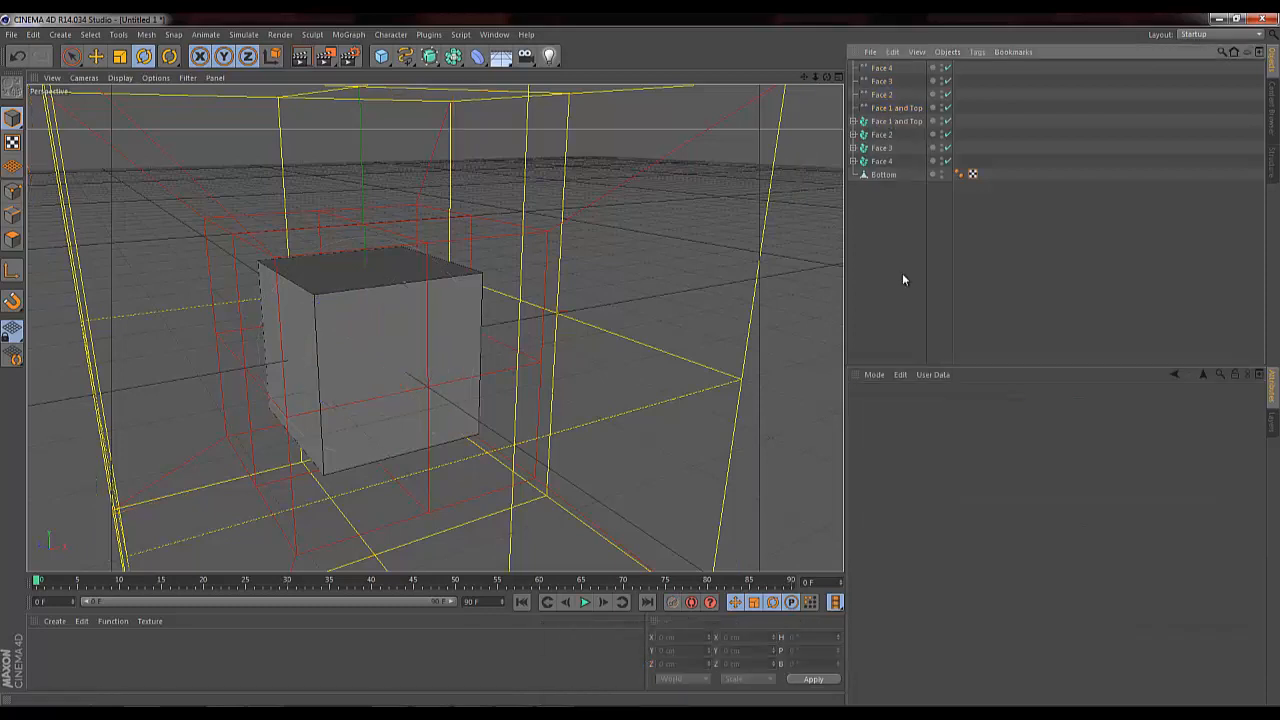
Step: Disable the Face 1 and Top, Face 2 and Face 3 Plain effectors and hide their matching Fracture objects
click(884, 108)
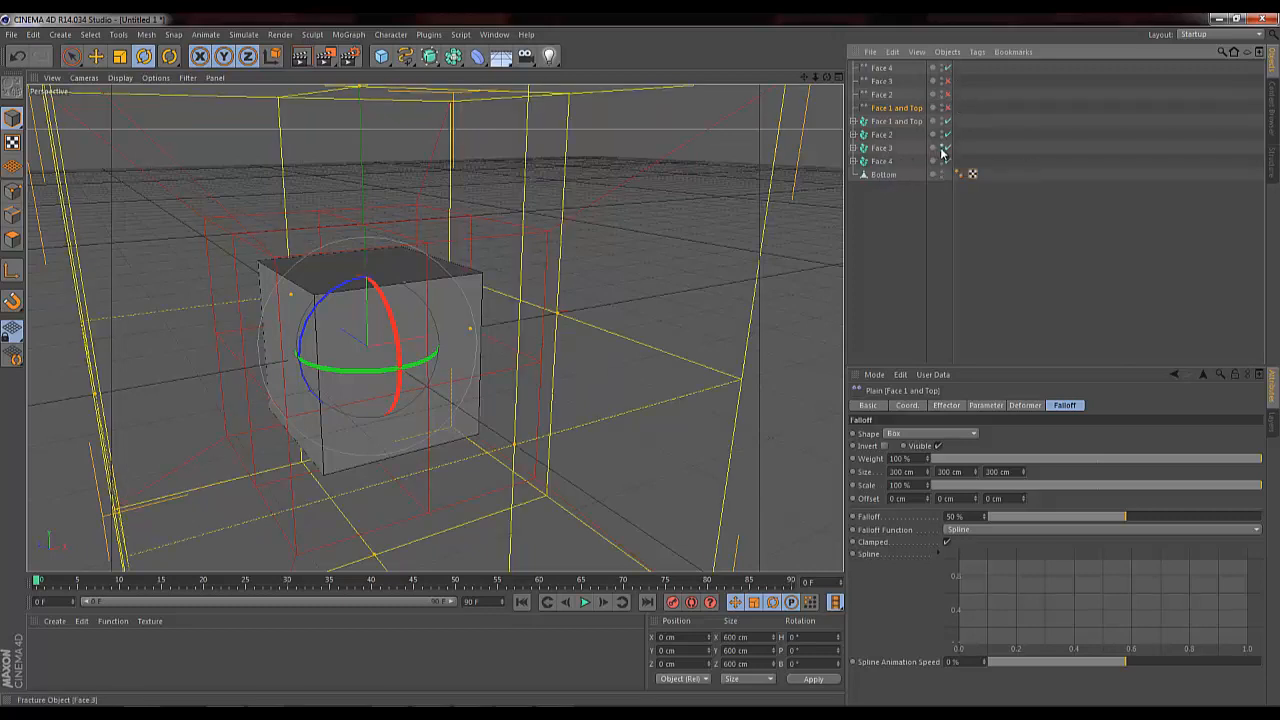
click(947, 108)
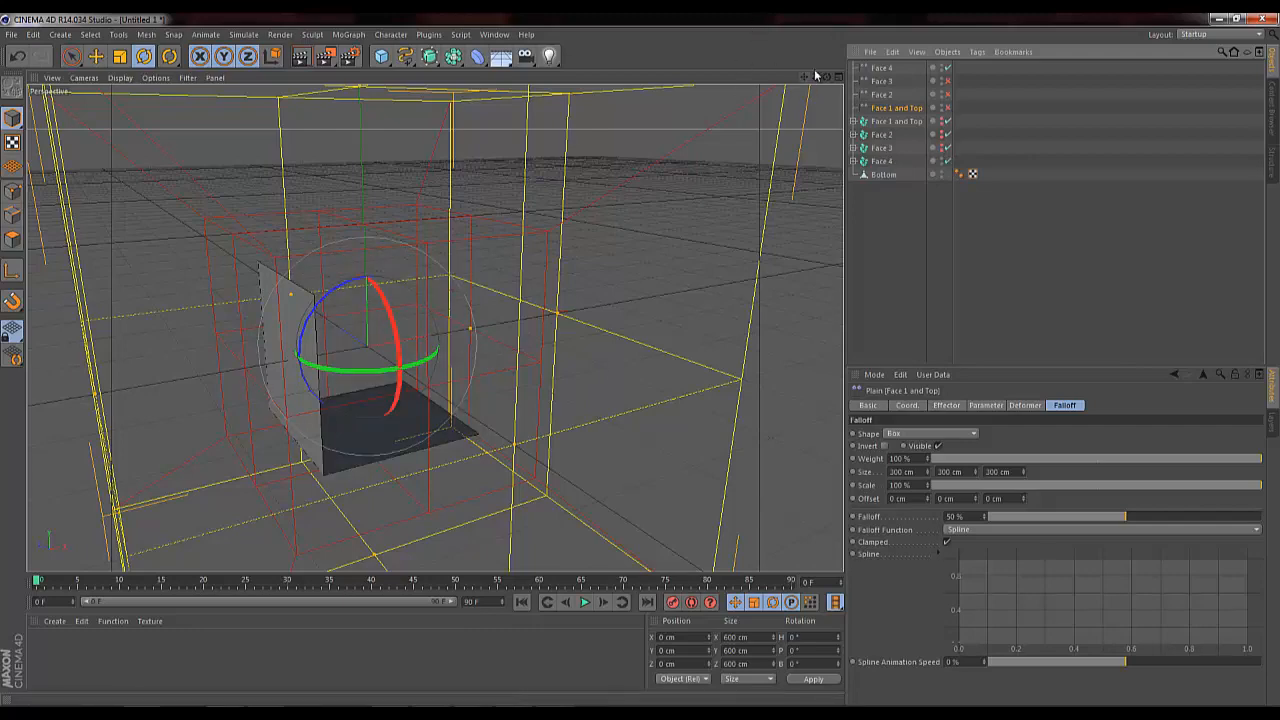
mouse_move(827, 77)
mouse_down()
mouse_move(643, 366)
mouse_move(829, 77)
mouse_up()
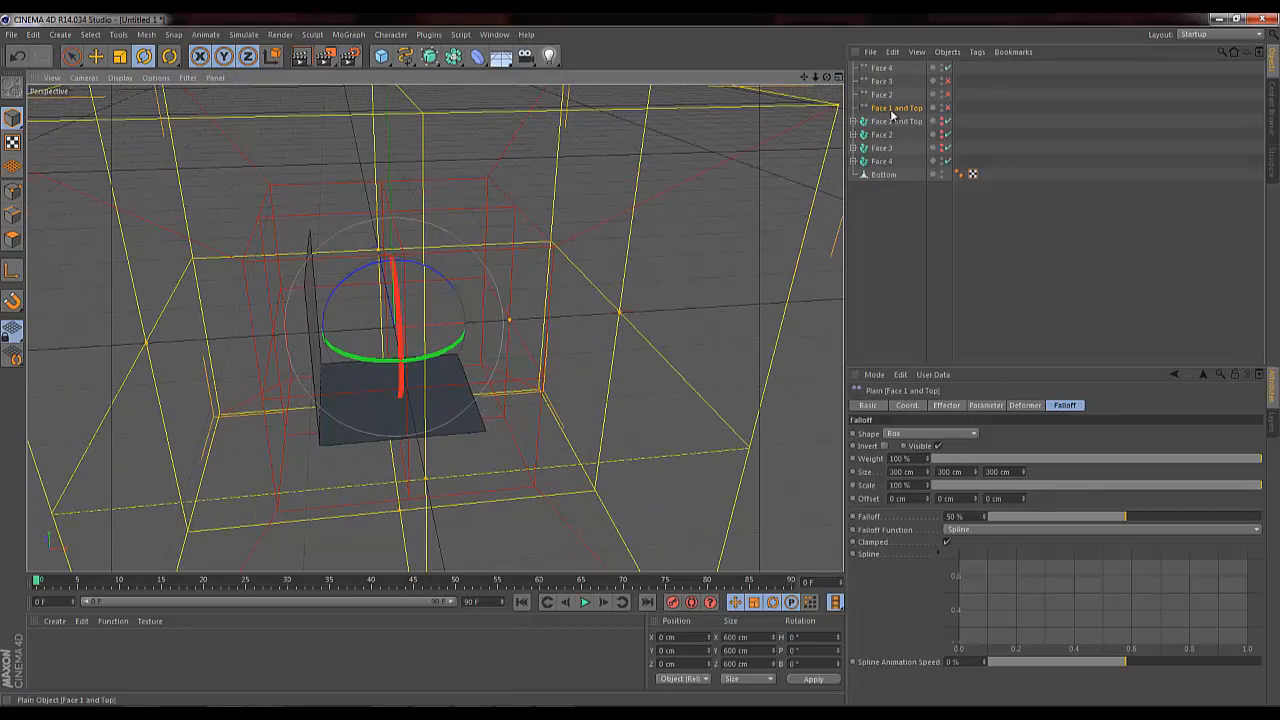
Step: Turn on the Rotation transform of the Face 4 Plain effector and set its bank rotation (R.B) to -90°
click(882, 68)
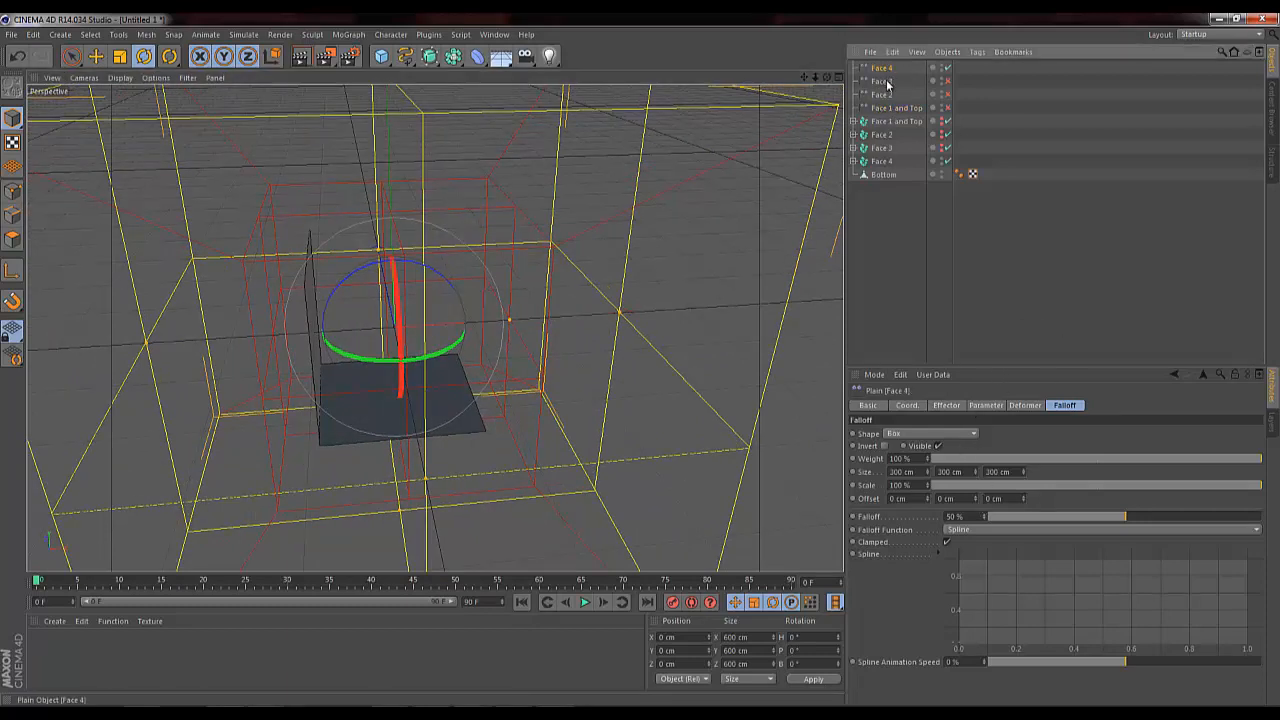
click(972, 404)
click(955, 406)
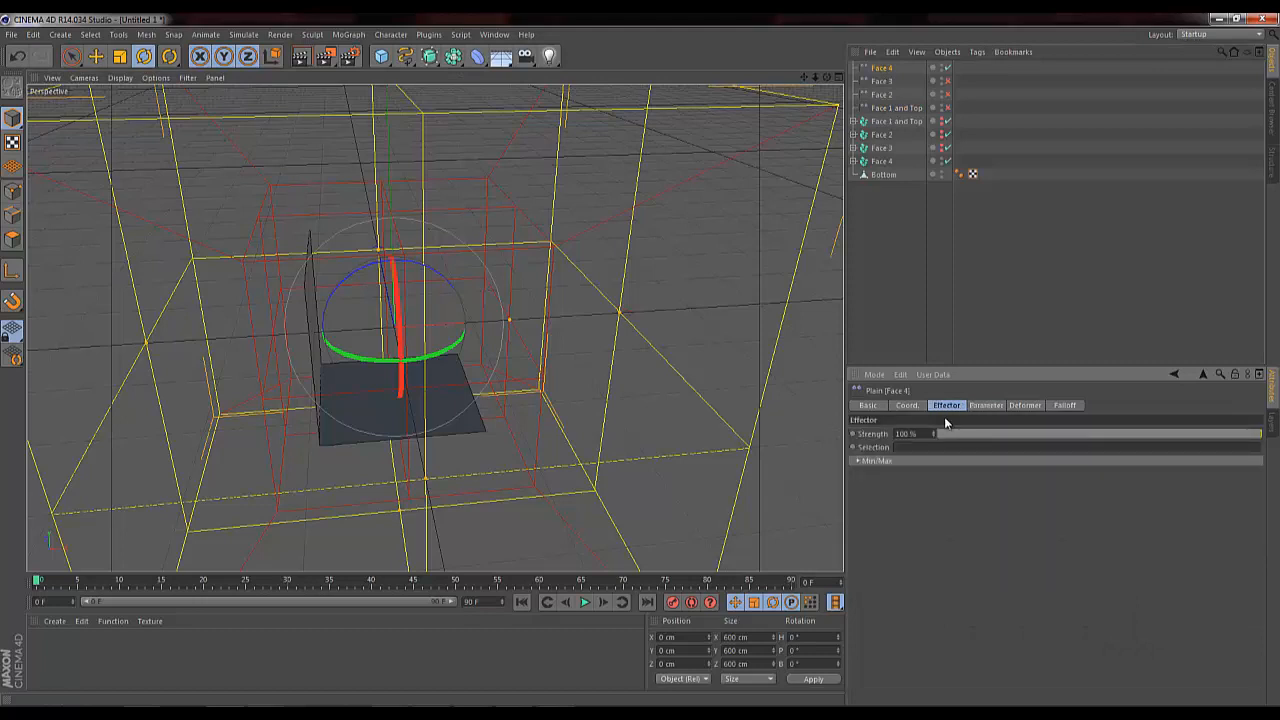
click(987, 405)
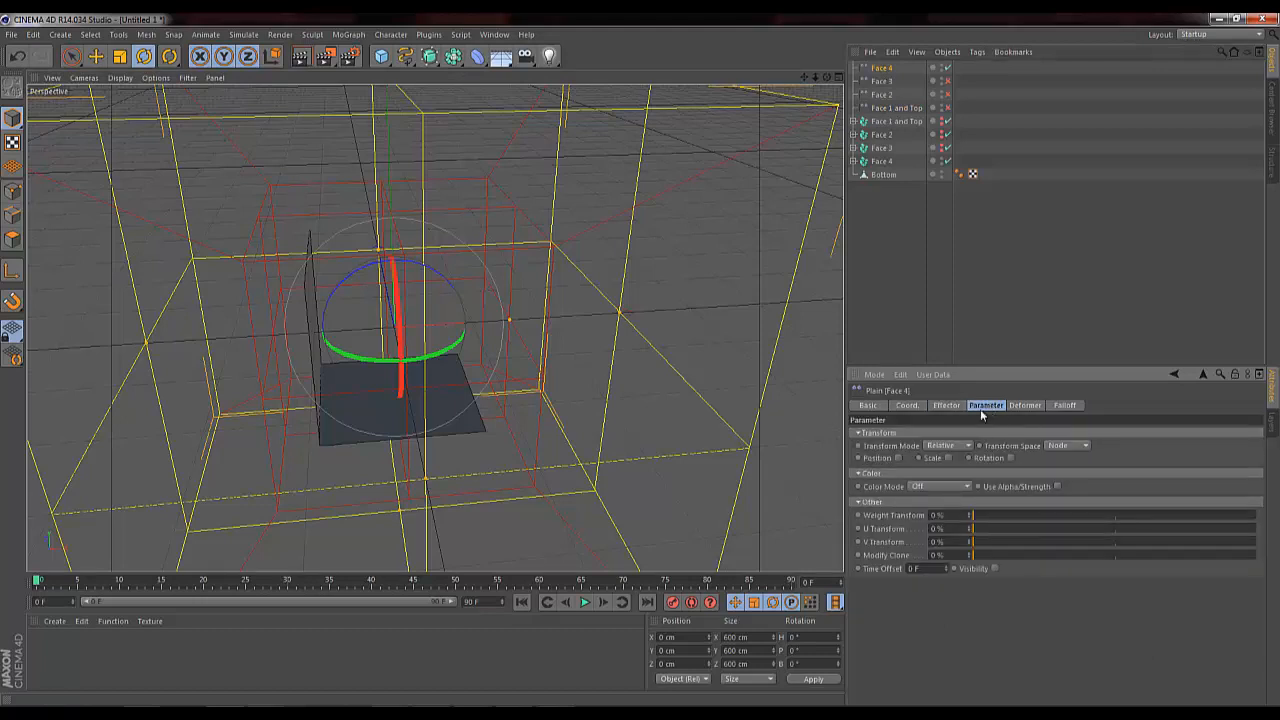
click(1011, 457)
drag(1049, 469, 1049, 500)
key(ctrl+z)
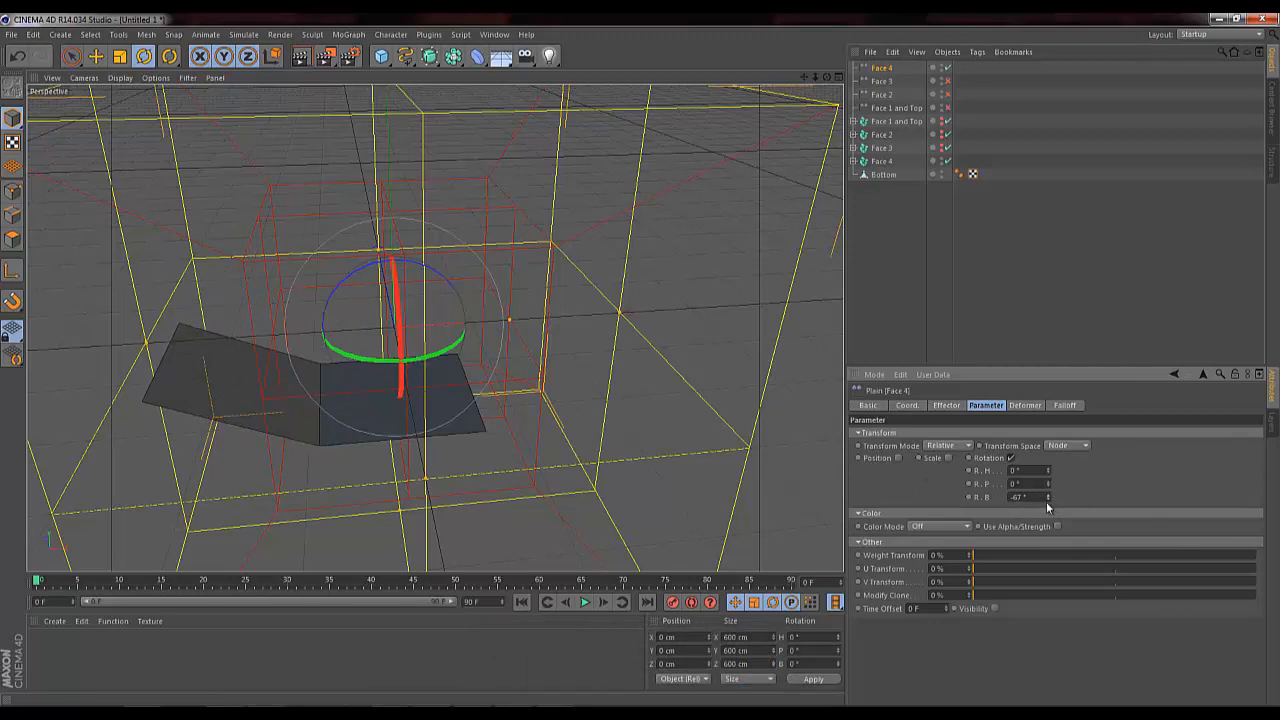
drag(1046, 501, 1049, 496)
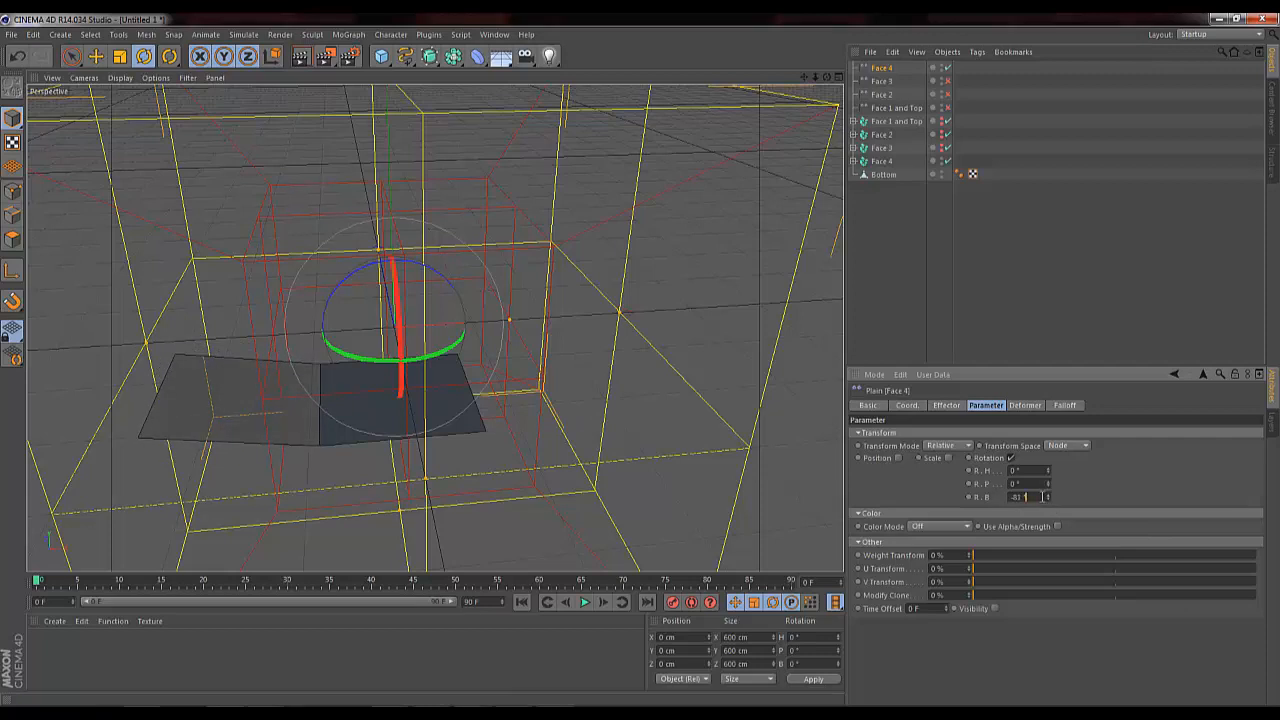
text(-90)
key(Return)
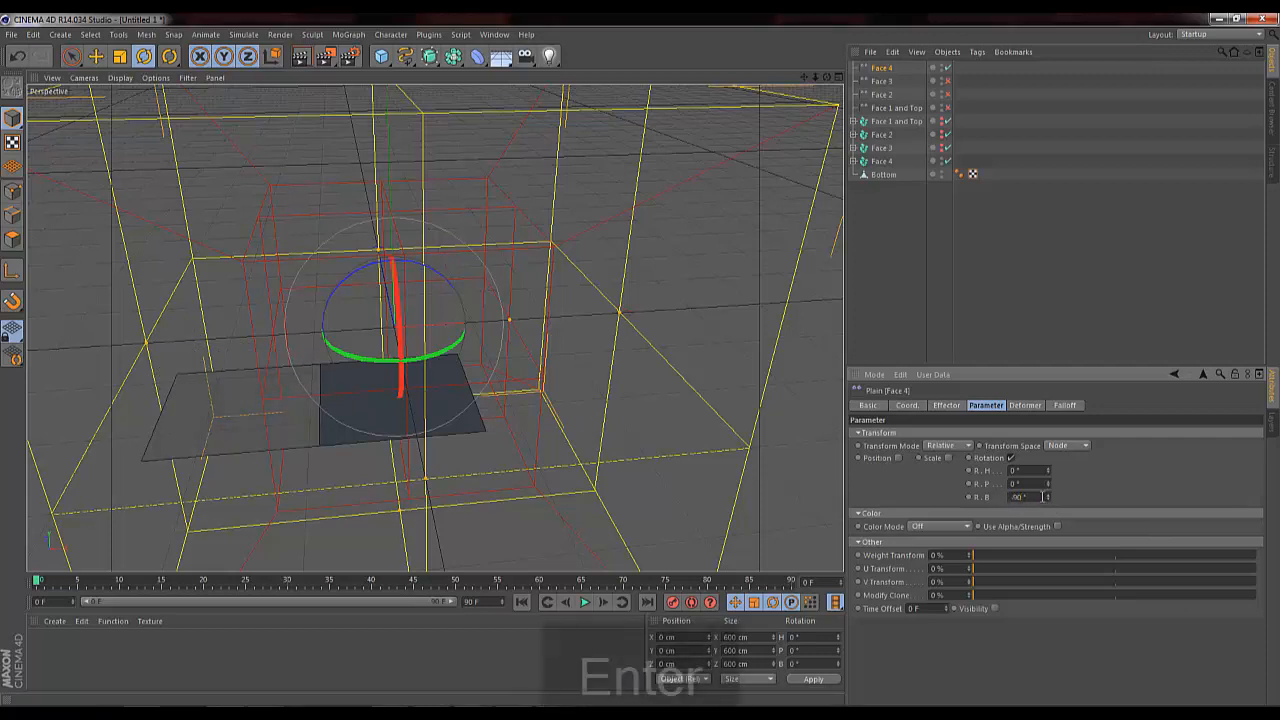
Step: Move the Face 4 Plain effector along the X axis to about -10.6 cm to test its falloff on the face
click(70, 56)
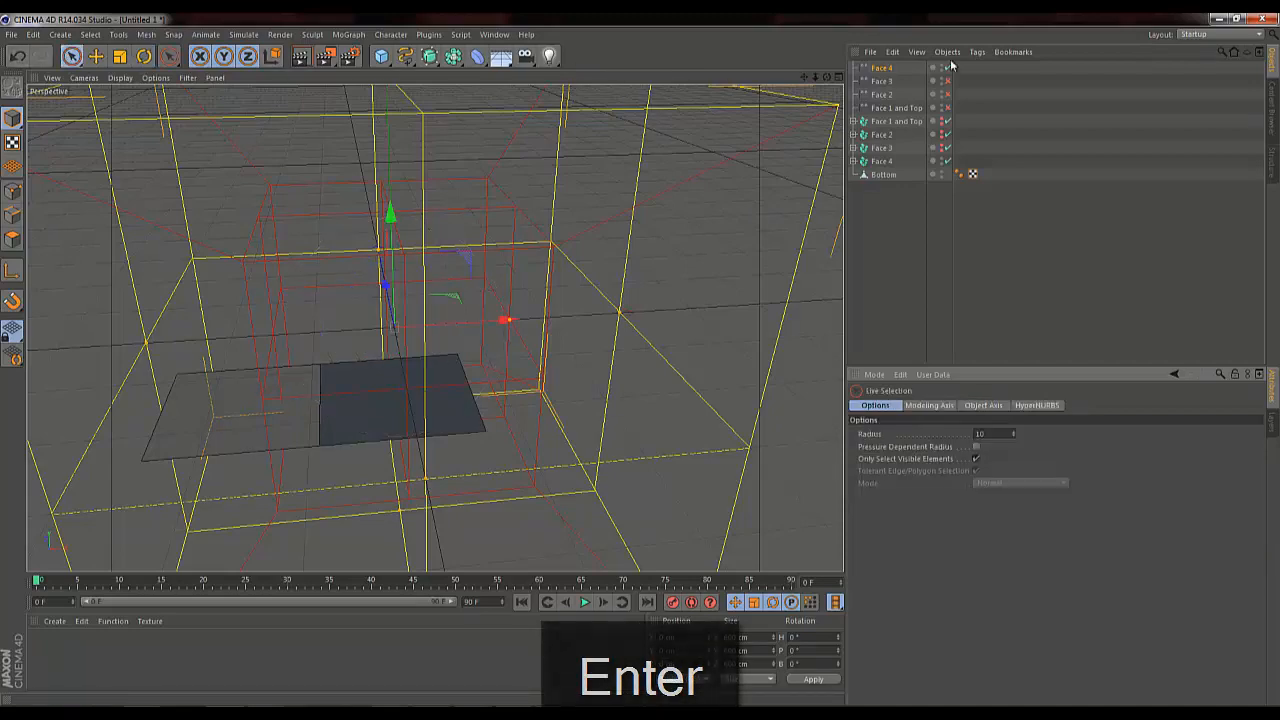
click(400, 380)
drag(505, 322, 500, 360)
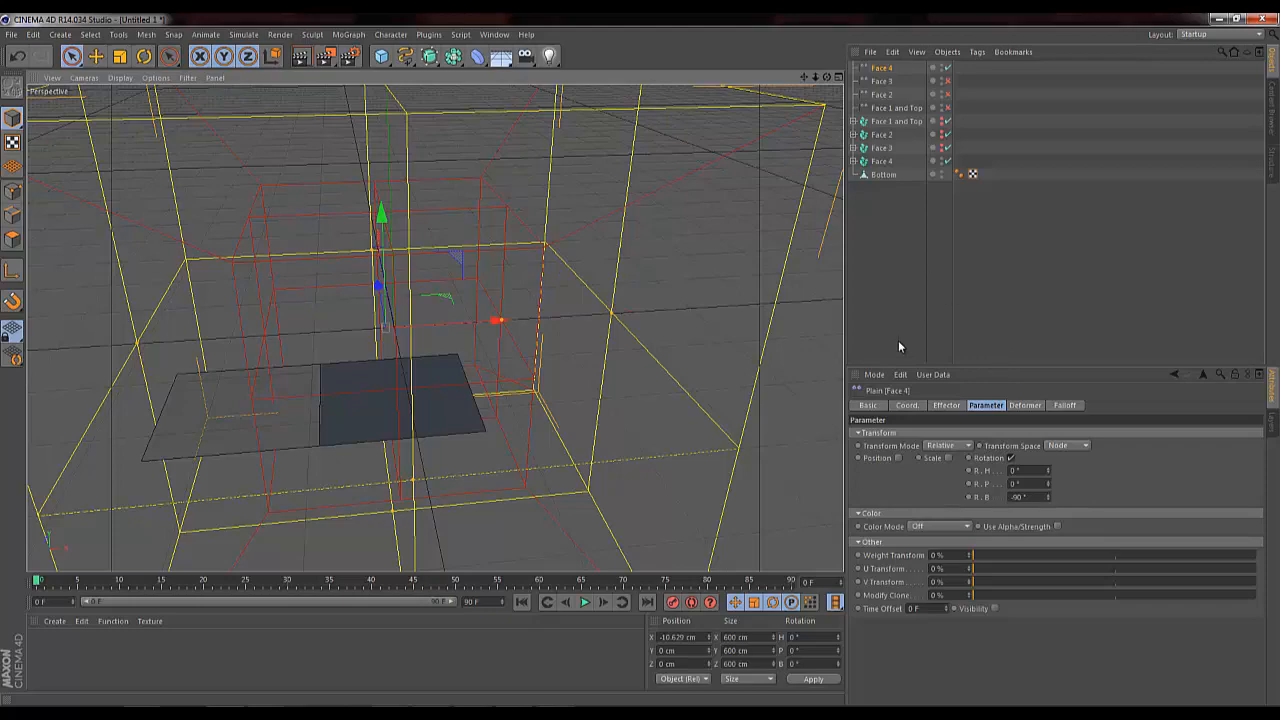
Step: Move the Face 4 Plain effector along the X axis to about 241.2 cm to test its falloff on the face
drag(474, 319, 685, 315)
Step: Try placing the Face 4 polygon directly under its Fracture object without the null, testing with the Plain effector at about X 204.5 cm
click(853, 162)
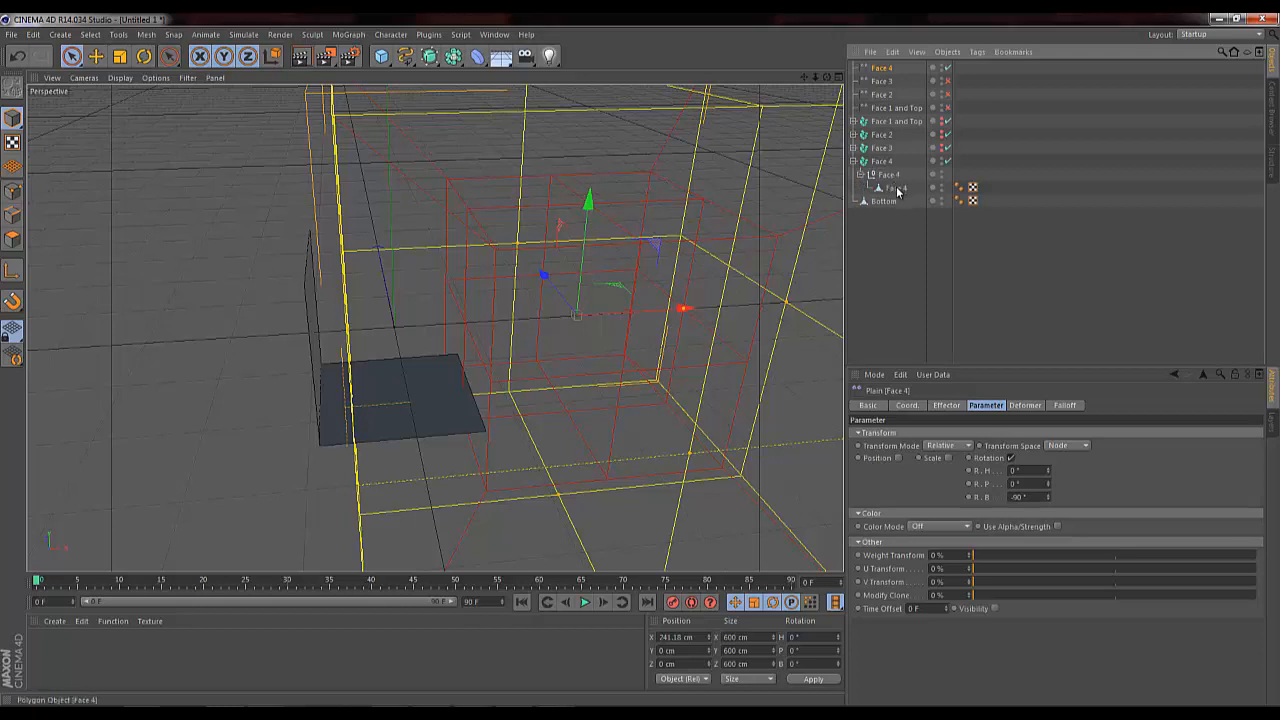
drag(897, 191, 881, 172)
drag(884, 253, 892, 213)
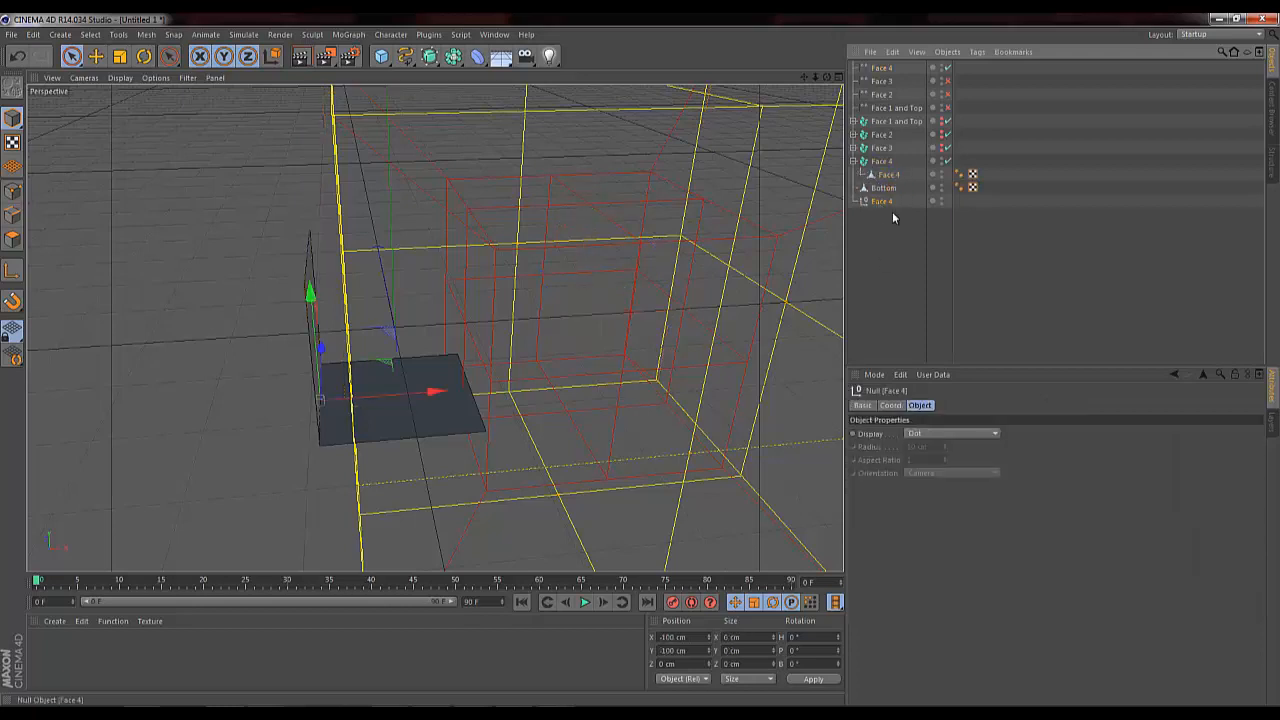
click(884, 68)
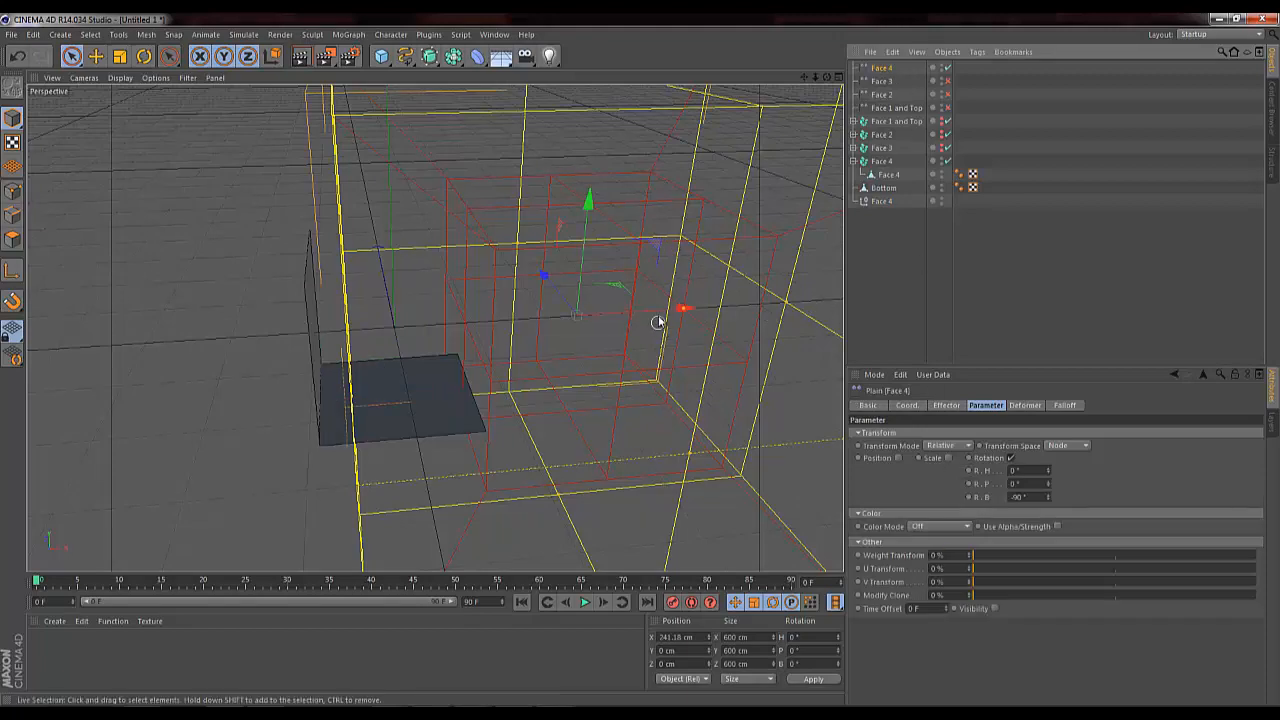
drag(680, 309, 580, 345)
Step: Try moving the Face 4 Fracture object's axis to about X -104.8 cm, Y -113.8 cm, and shift its Plain effector along X to test
click(889, 175)
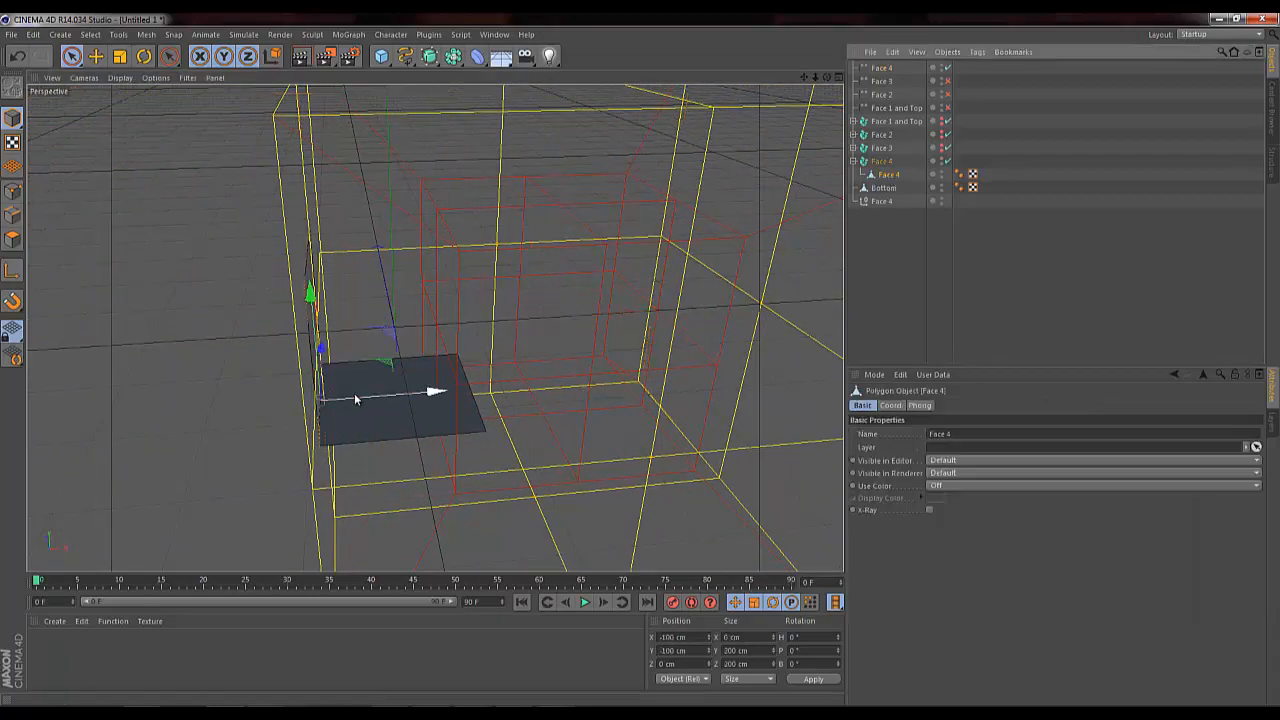
click(882, 166)
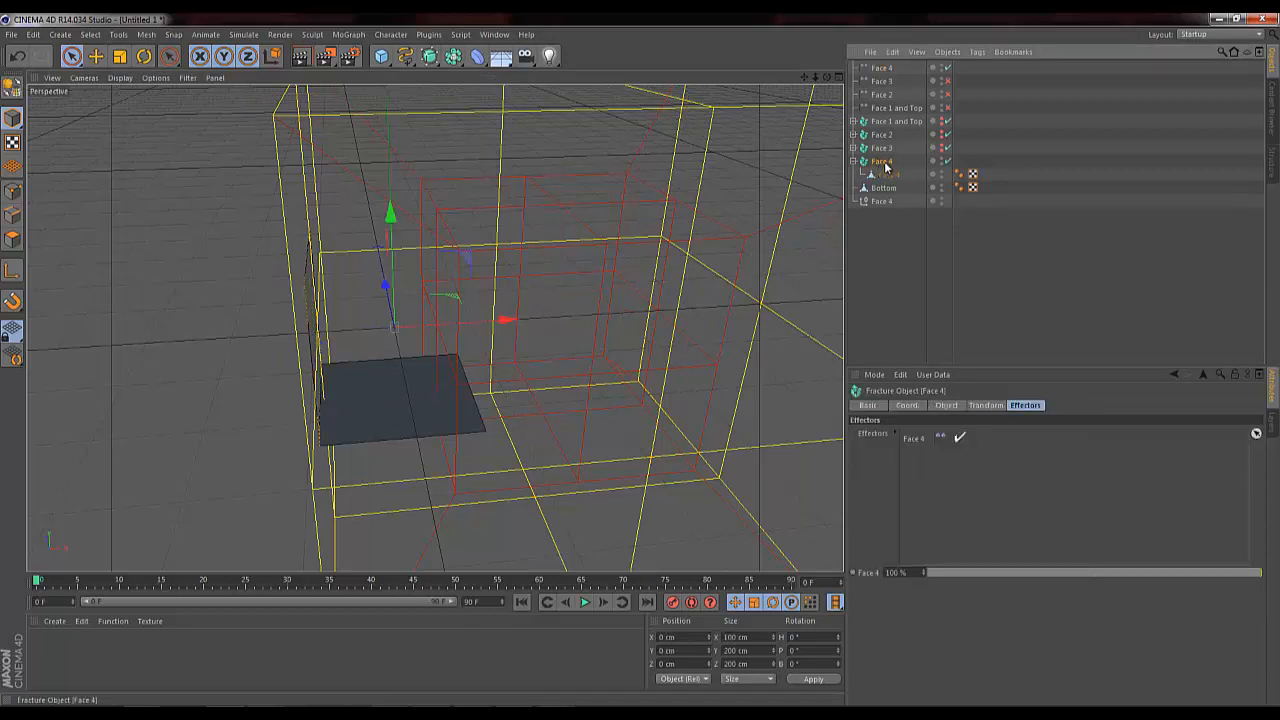
click(12, 270)
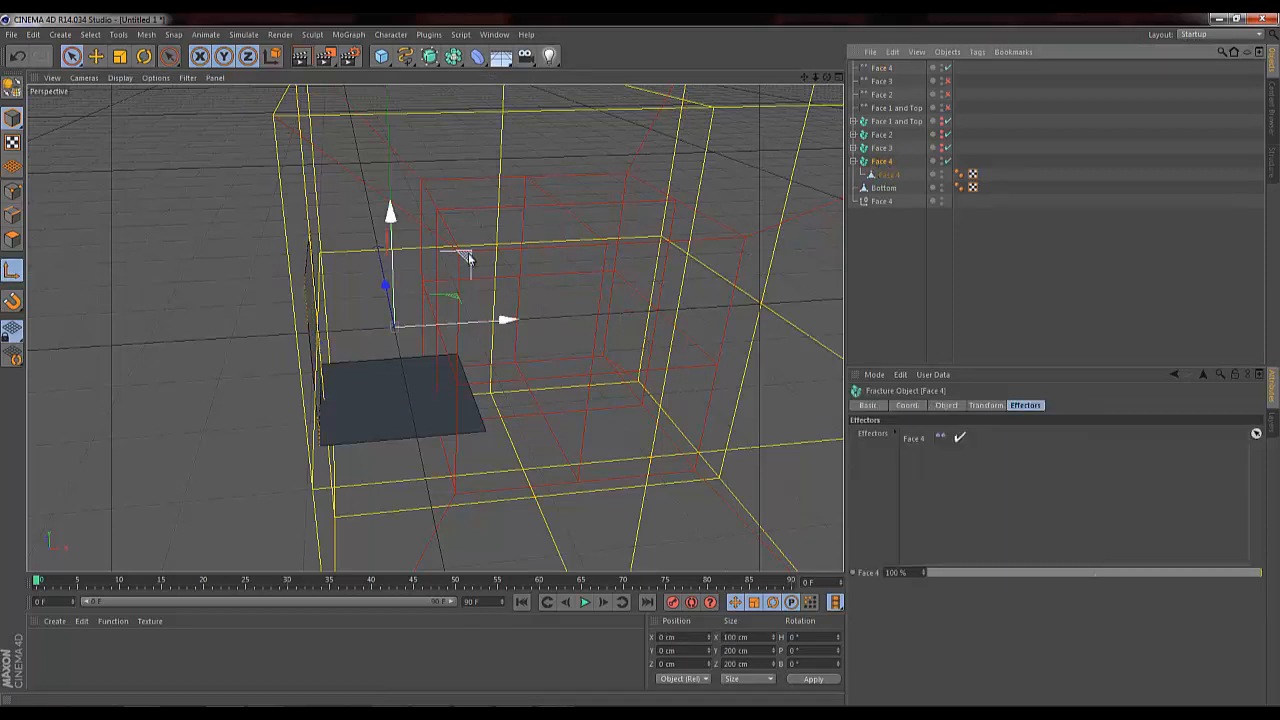
drag(468, 253, 385, 343)
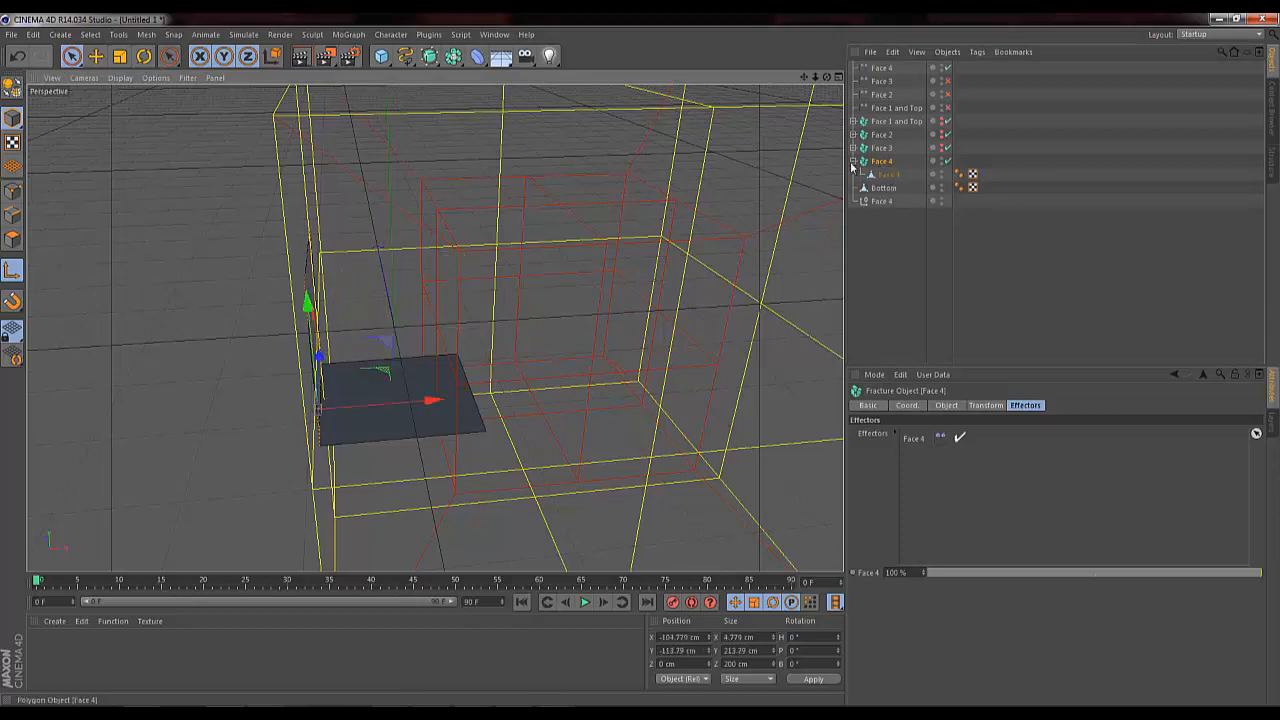
click(885, 69)
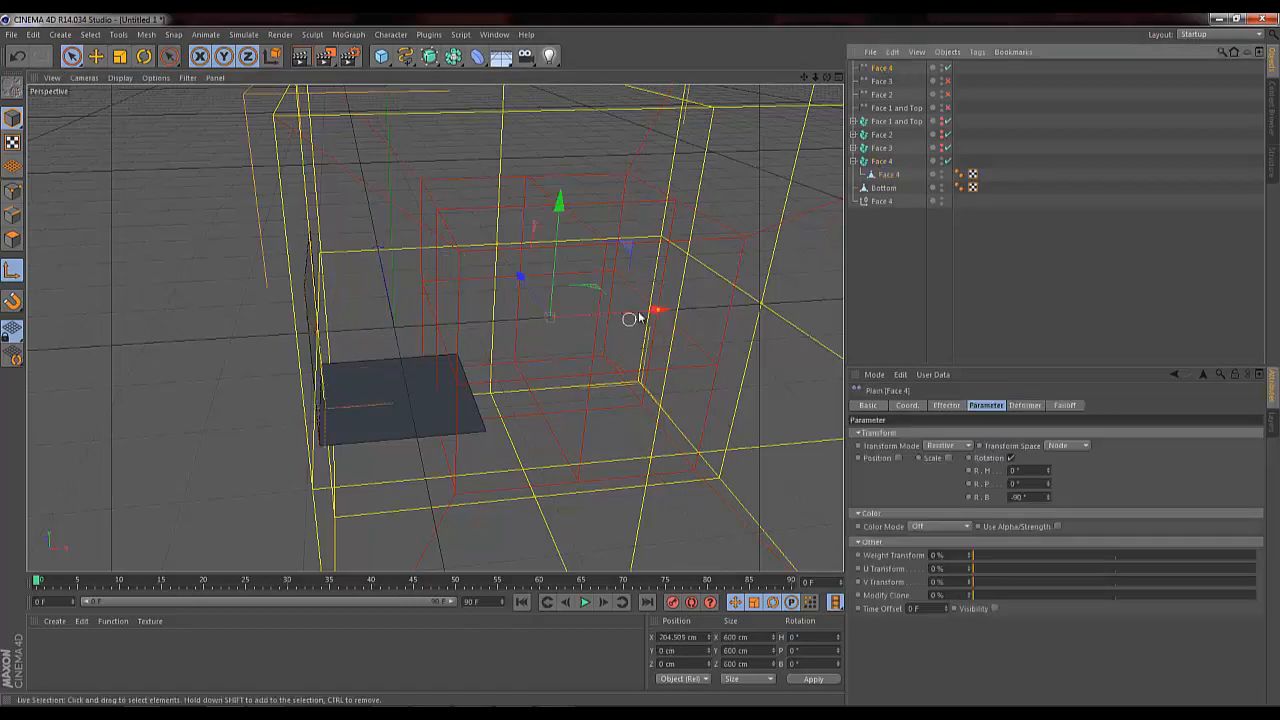
drag(638, 311, 594, 316)
Step: Undo the axis and hierarchy changes to Face 4, and move its Plain effector along the X axis to about 195.6 cm
key(ctrl+z)
key(ctrl+z)
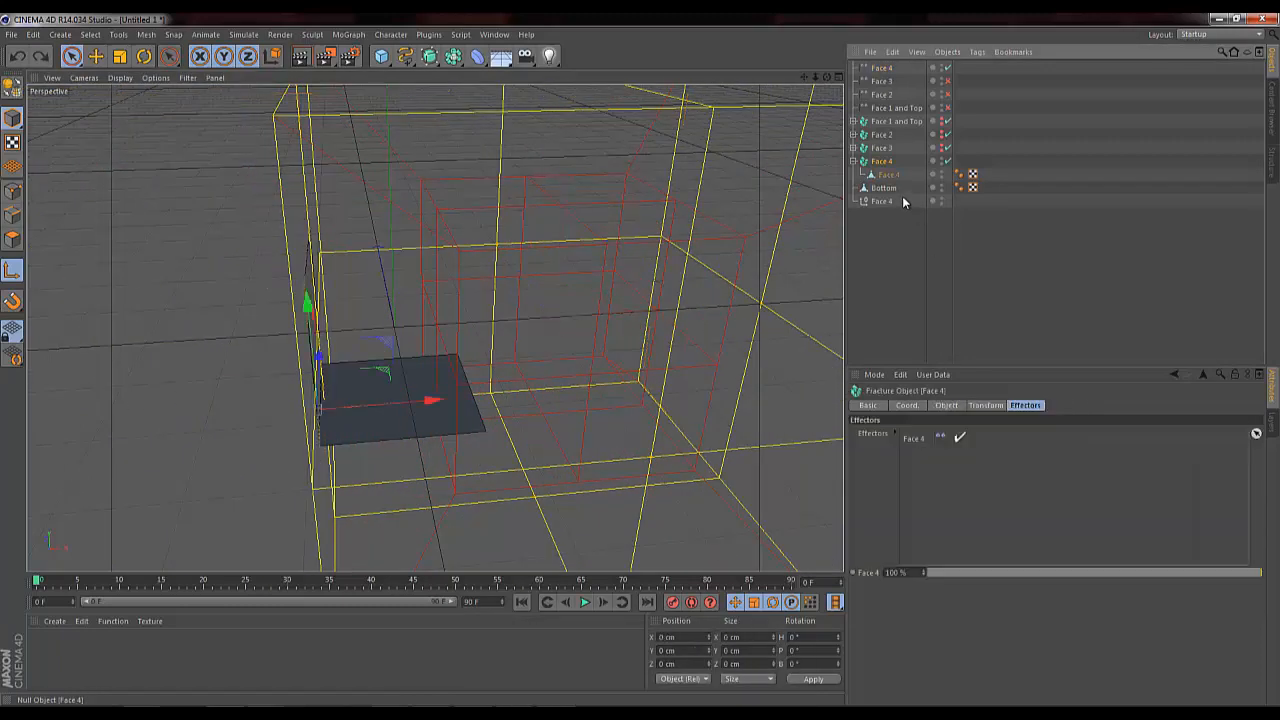
key(ctrl+y)
key(ctrl+z)
key(ctrl+z)
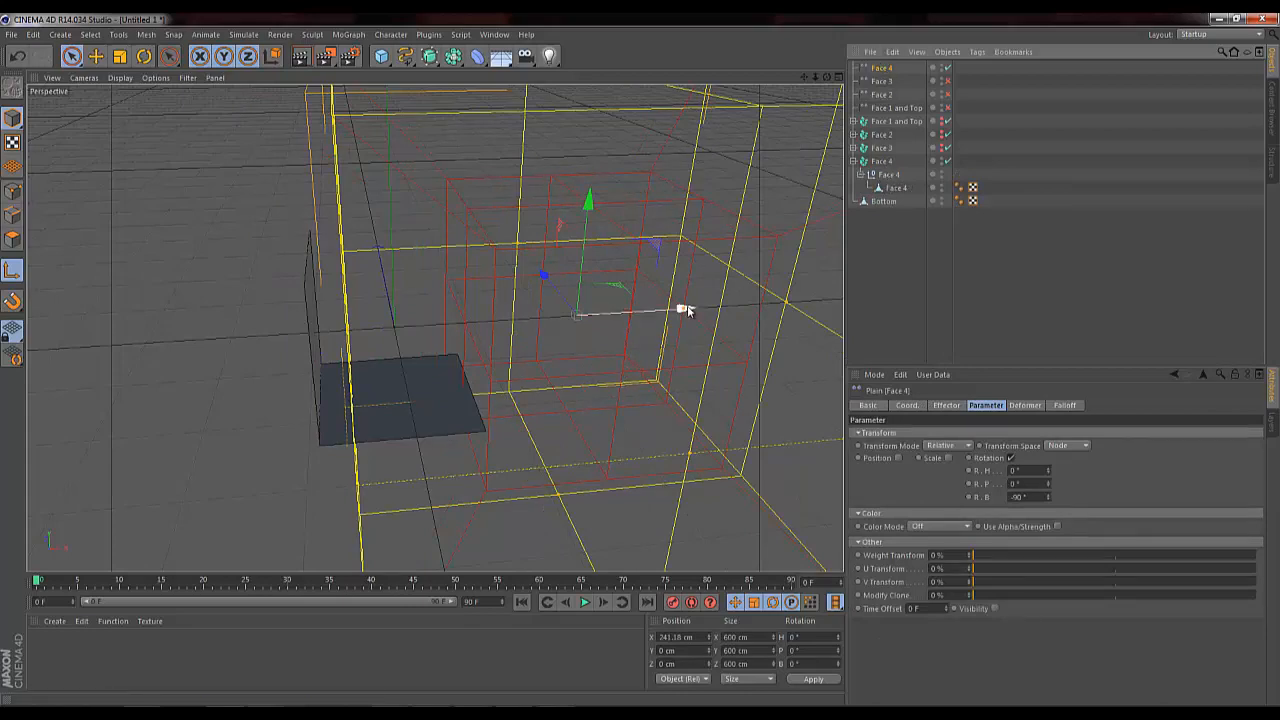
drag(672, 310, 660, 335)
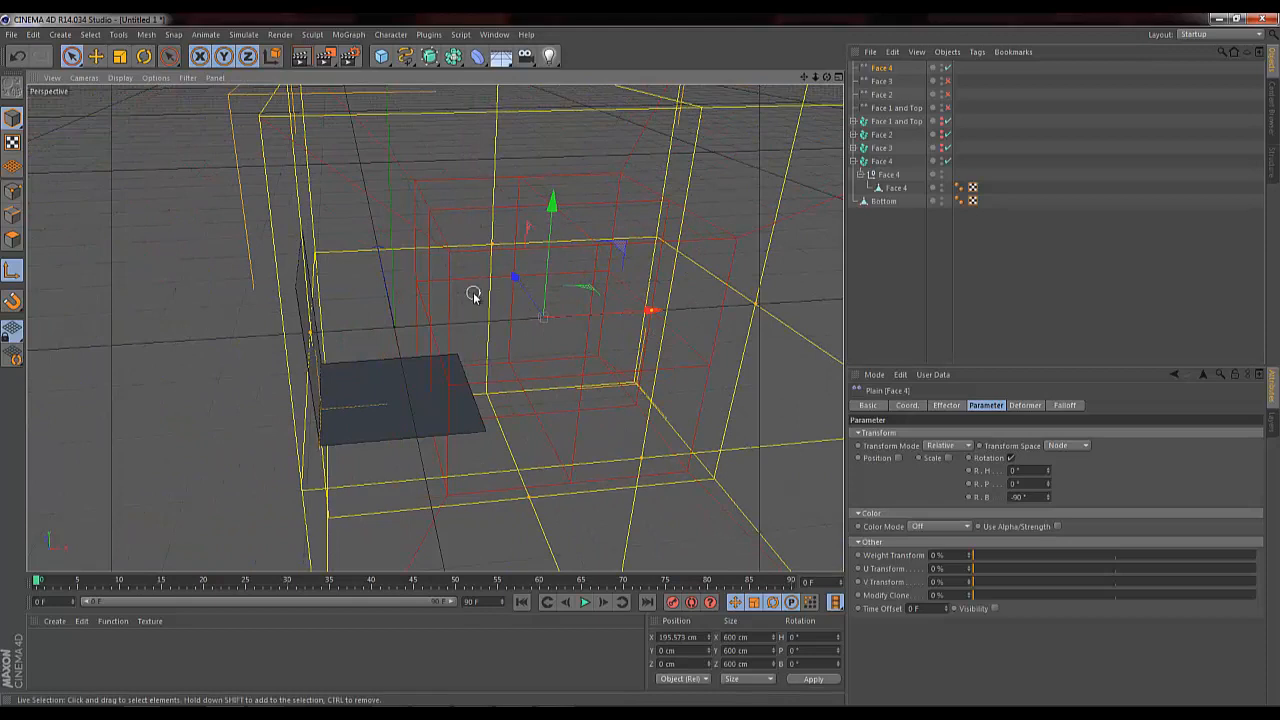
Step: Collapse the Face 4 Fracture hierarchy and turn the other three Plain effectors and their Fracture objects back on
click(853, 161)
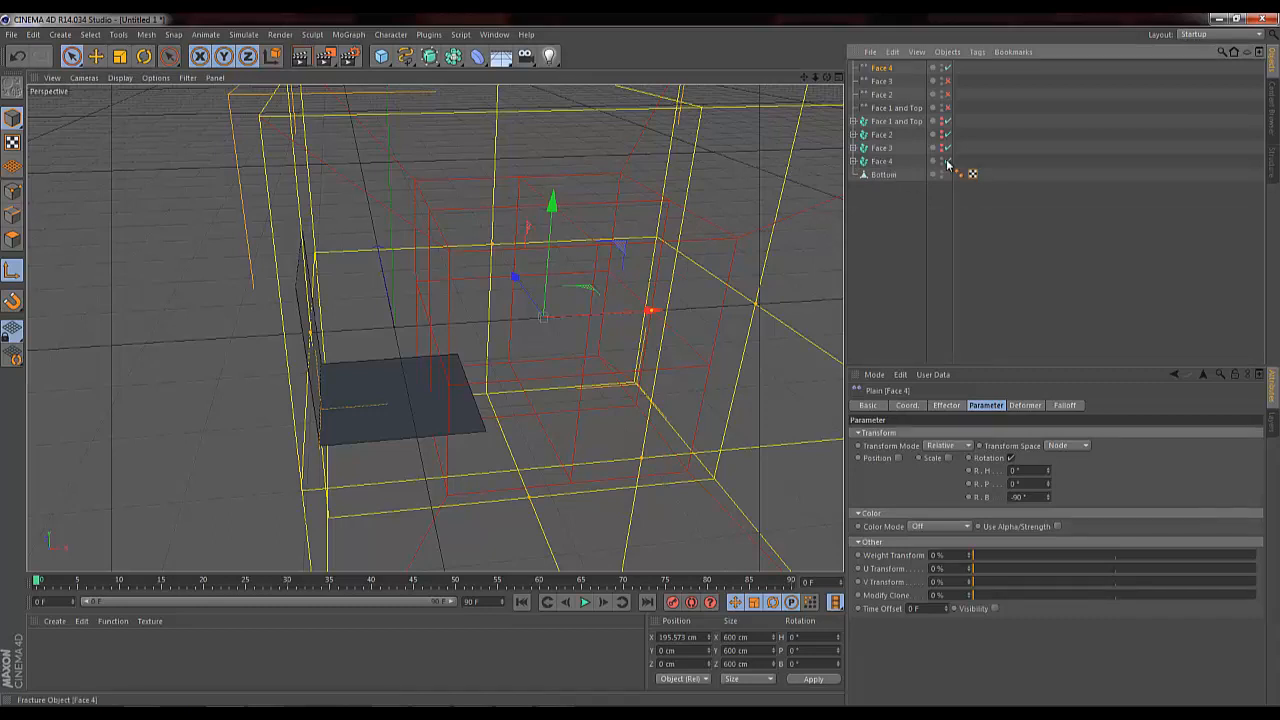
click(947, 108)
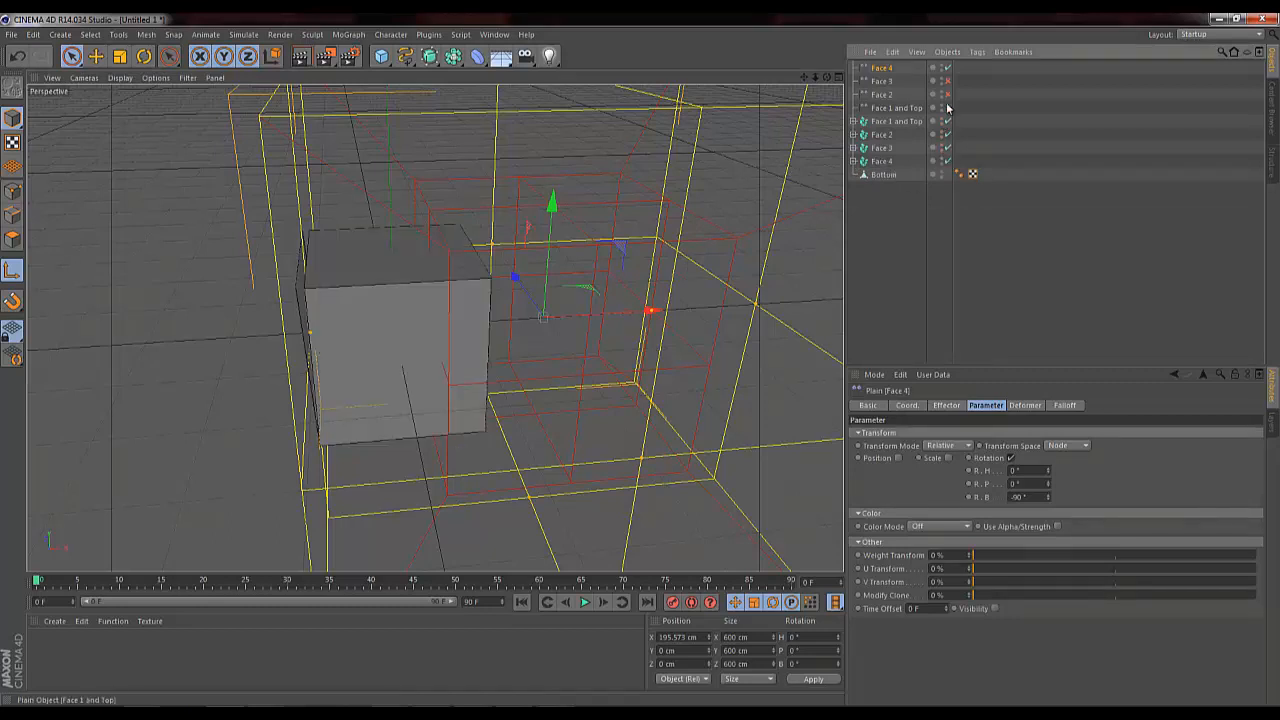
click(947, 83)
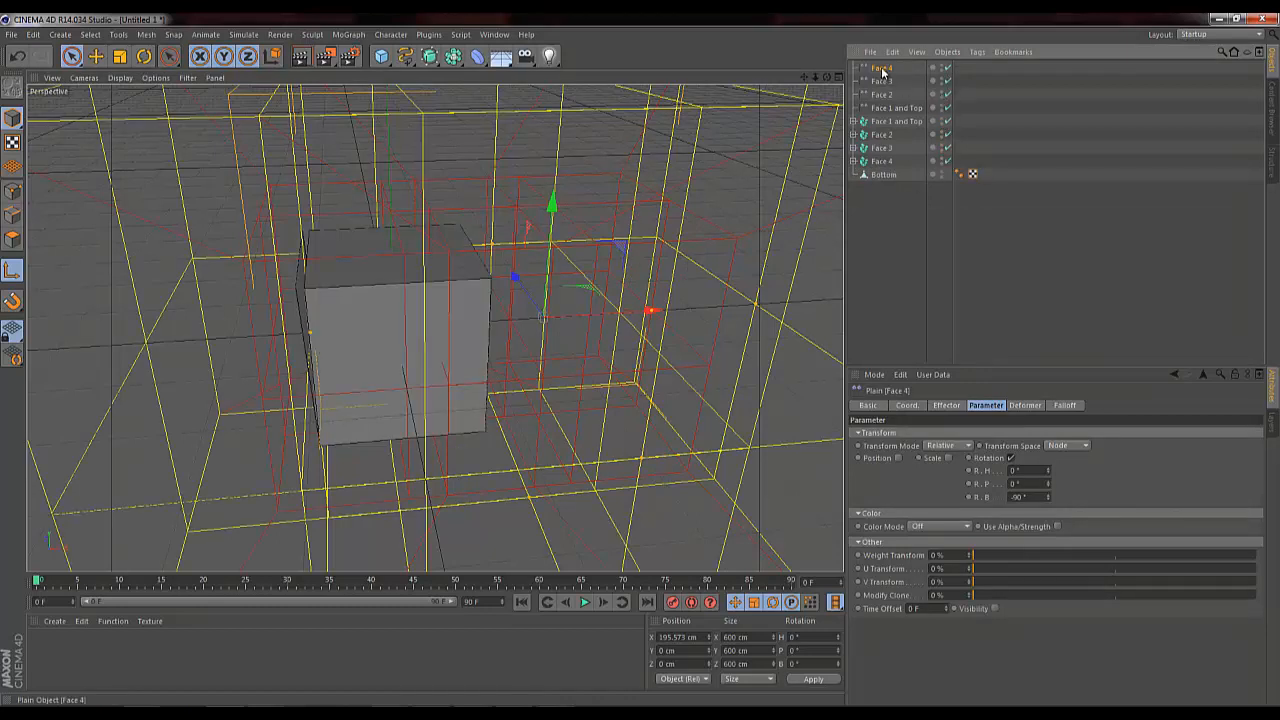
Step: Set the X position of the Face 4 Plain effector to 0 cm
drag(702, 637, 557, 648)
text(0)
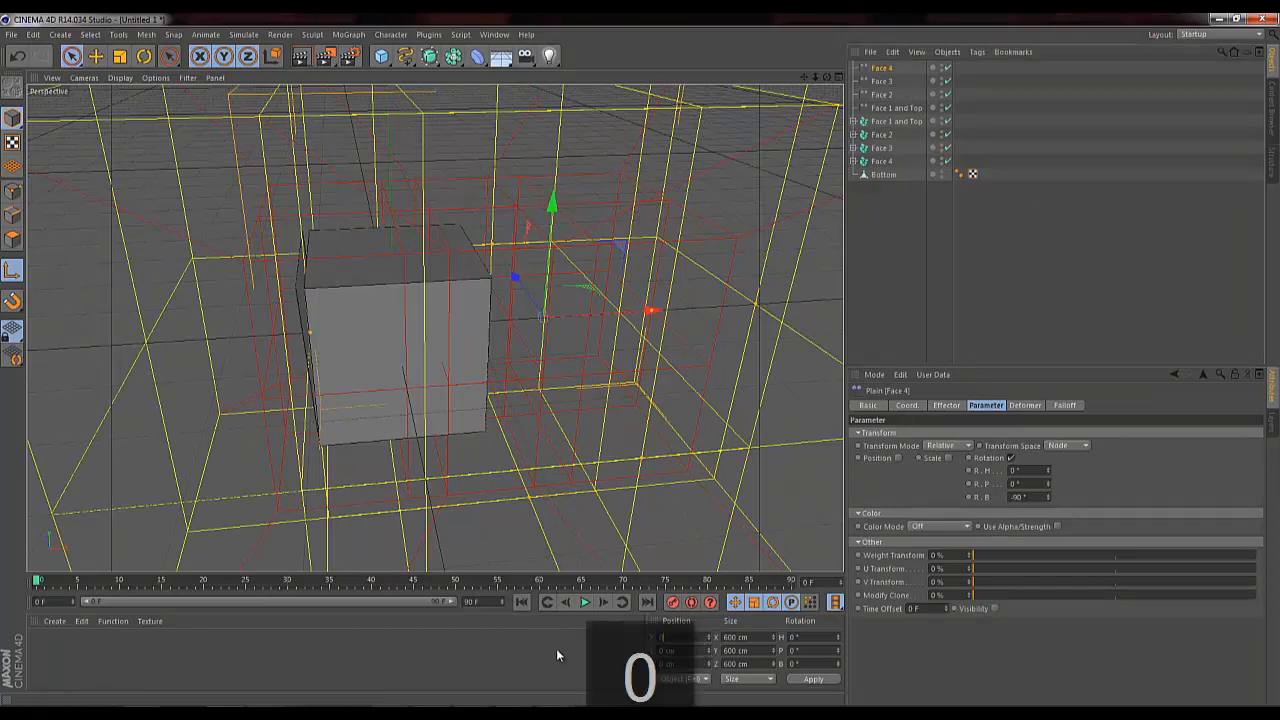
key(Return)
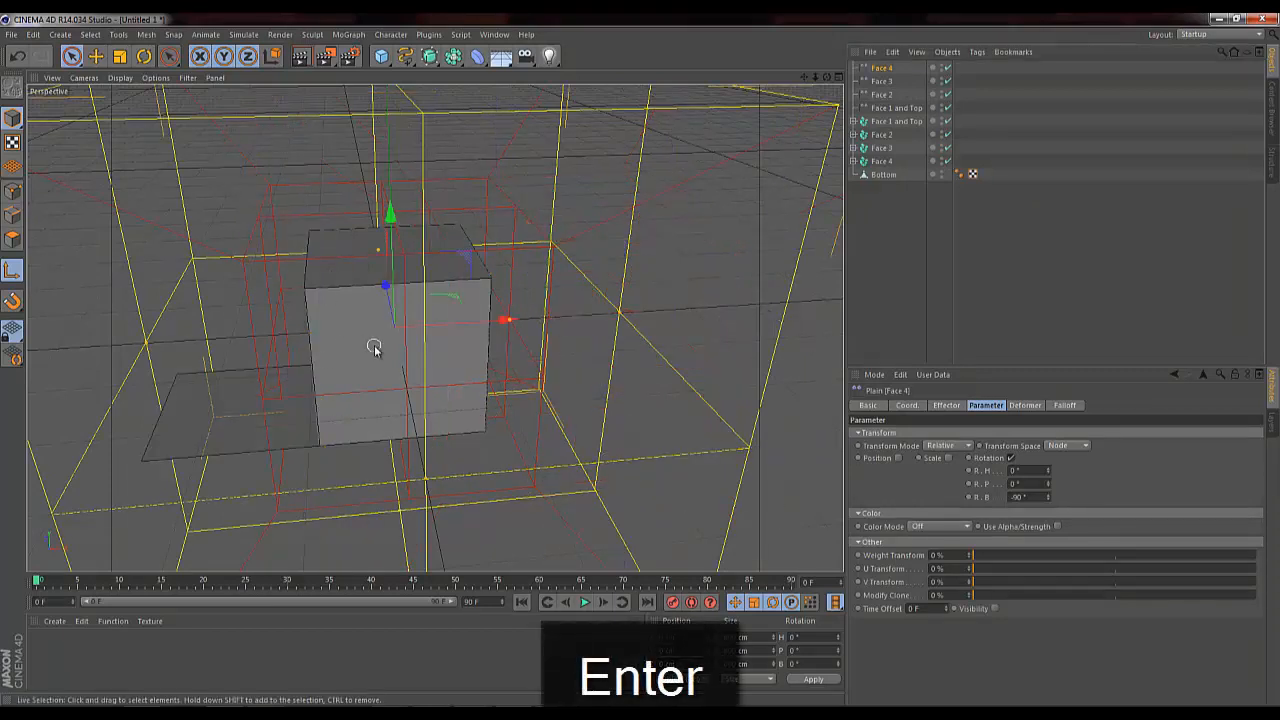
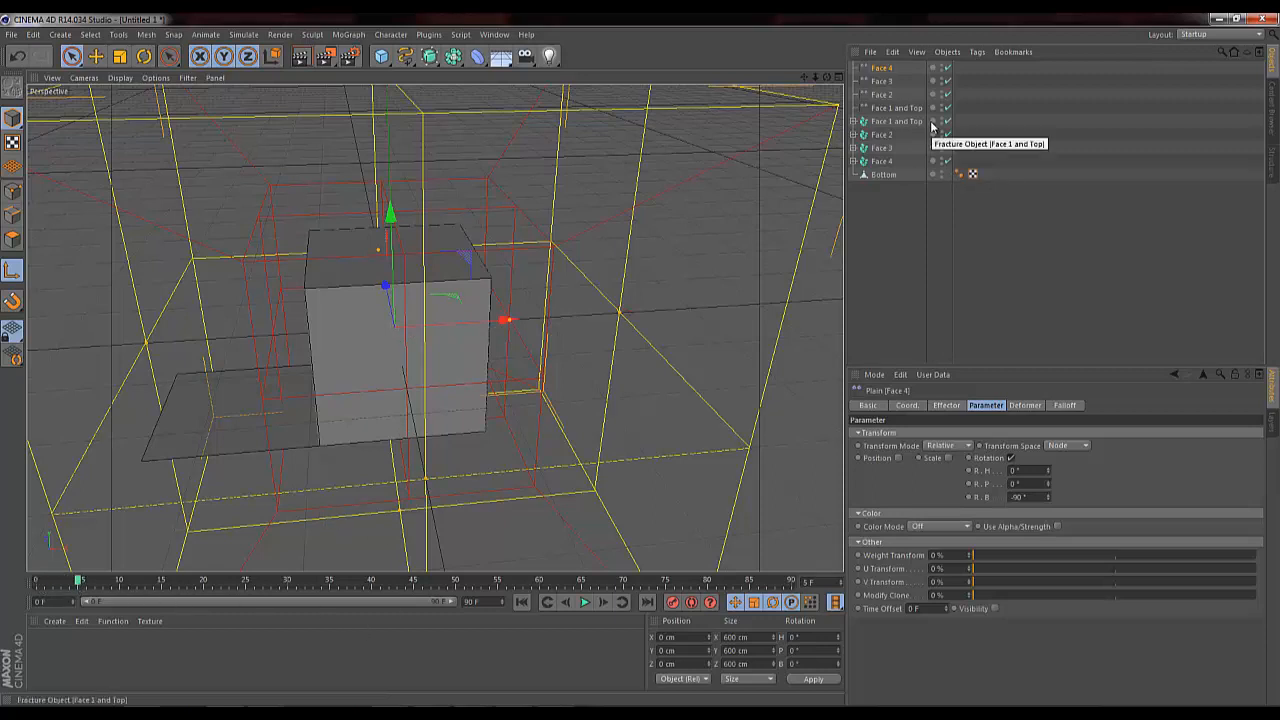
Step: Select all four Plain effectors and record keyframes for them at frame 5
click(889, 108)
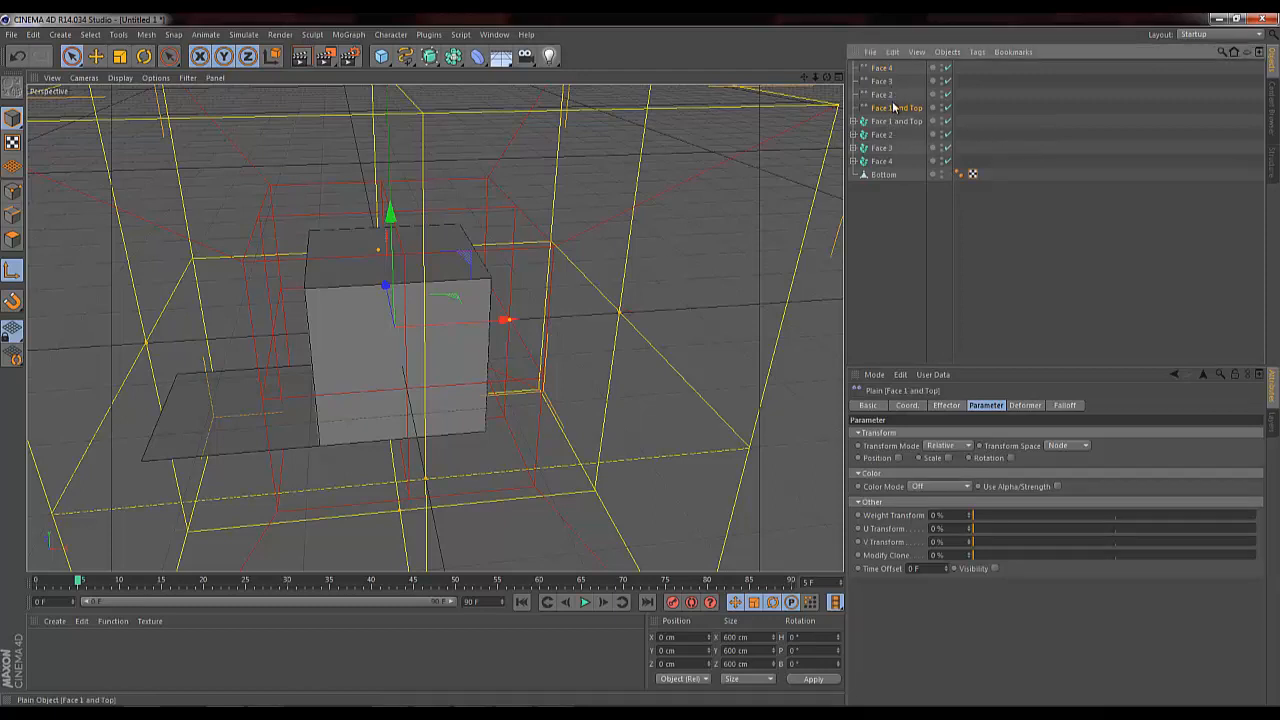
shift+click(884, 70)
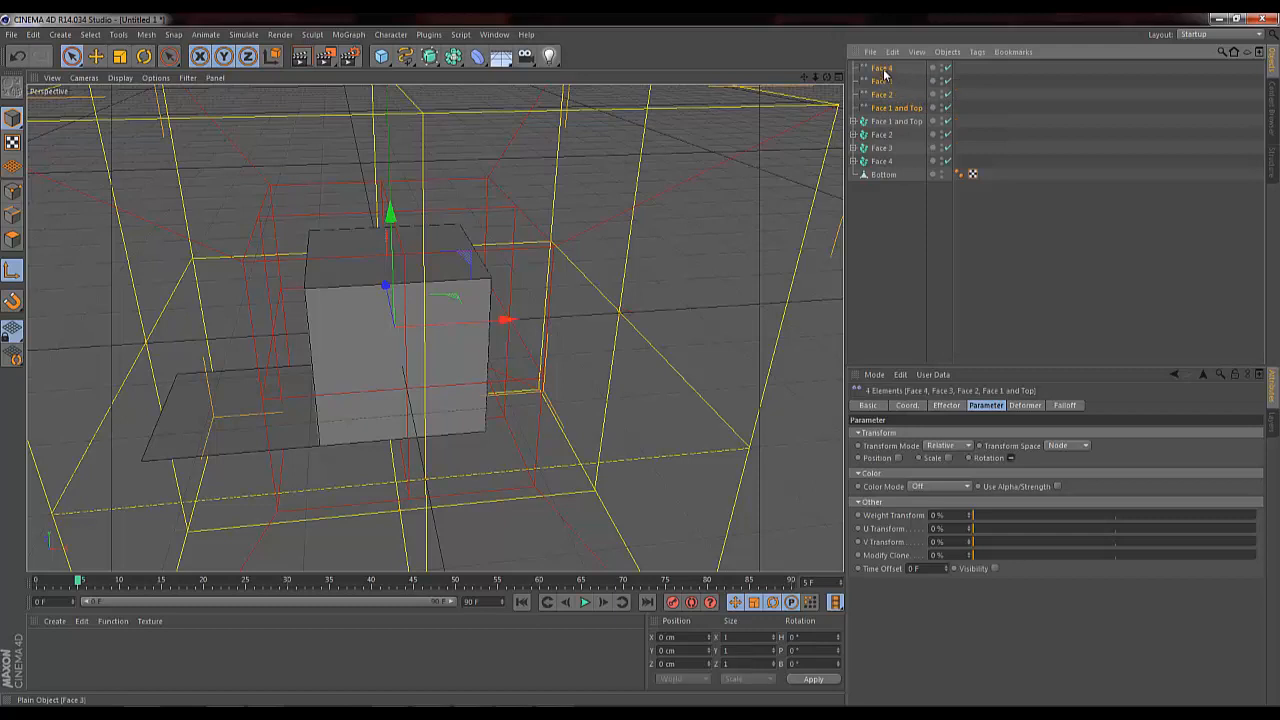
Step: Switch to the Animation layout and show all four viewports, with the effectors' falloff boxes fully framed in the top view
click(500, 38)
mouse_move(522, 54)
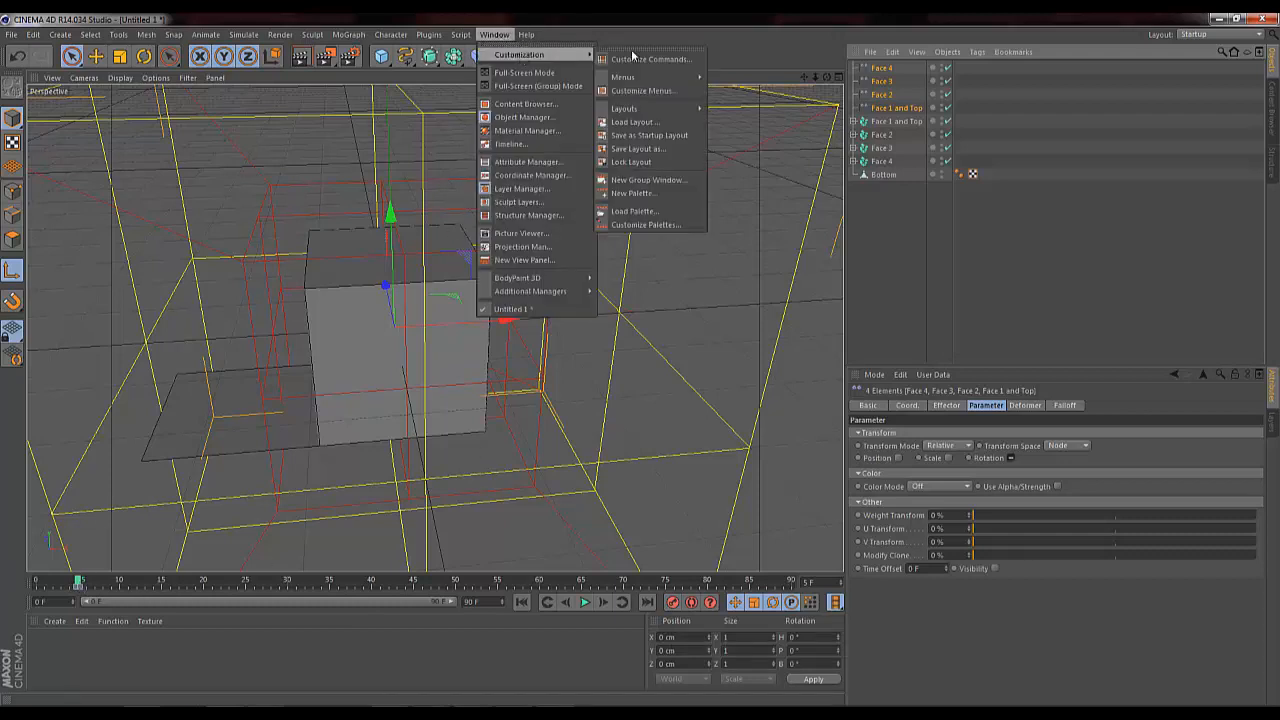
mouse_move(660, 111)
click(734, 111)
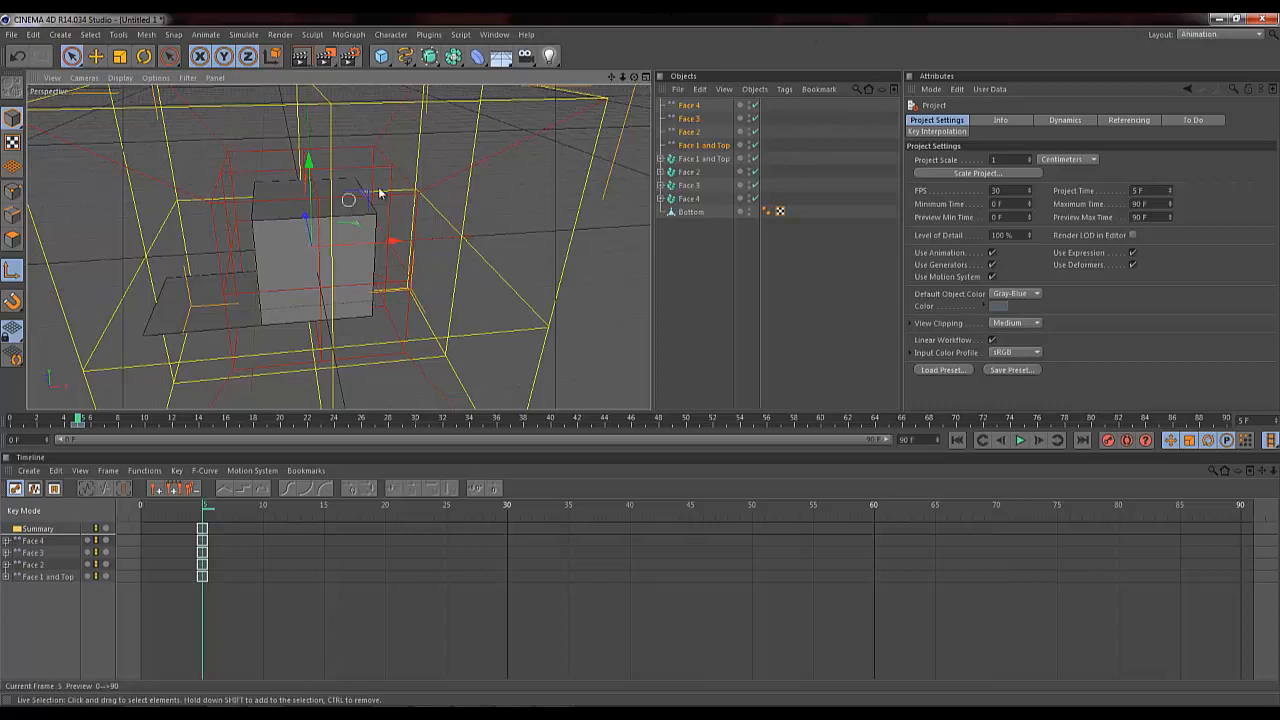
middle_click(634, 90)
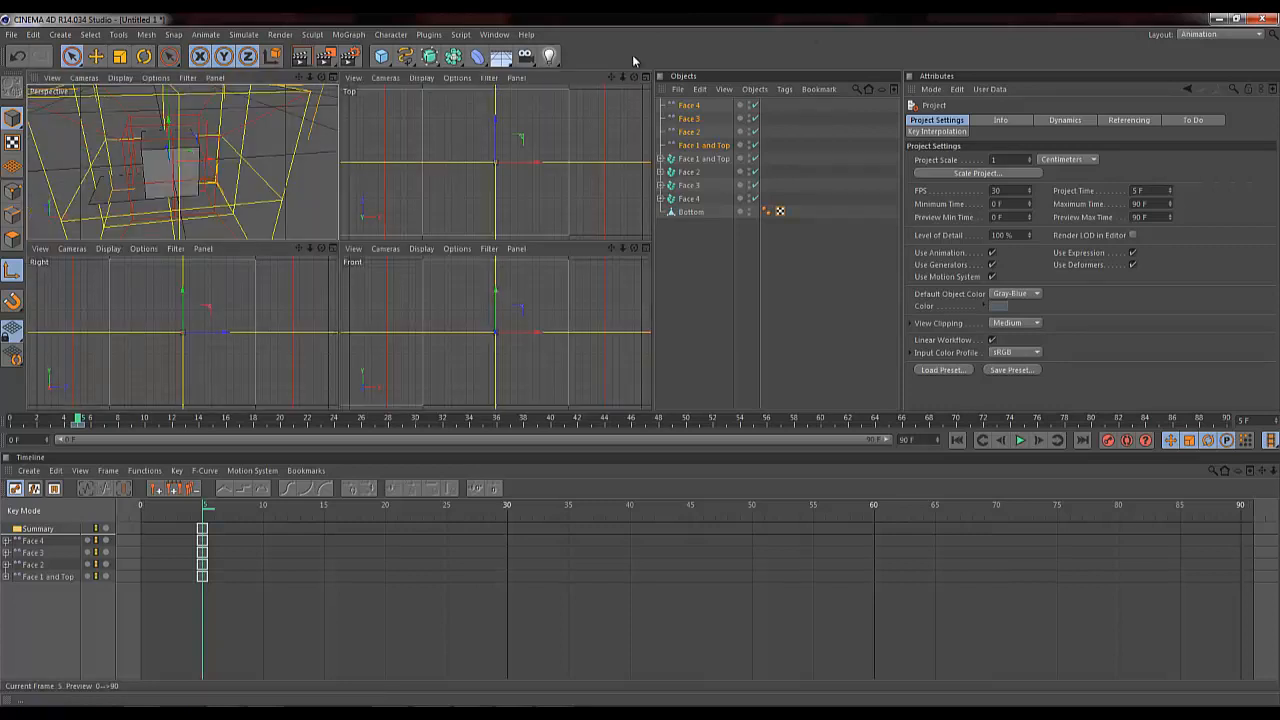
drag(642, 244, 643, 245)
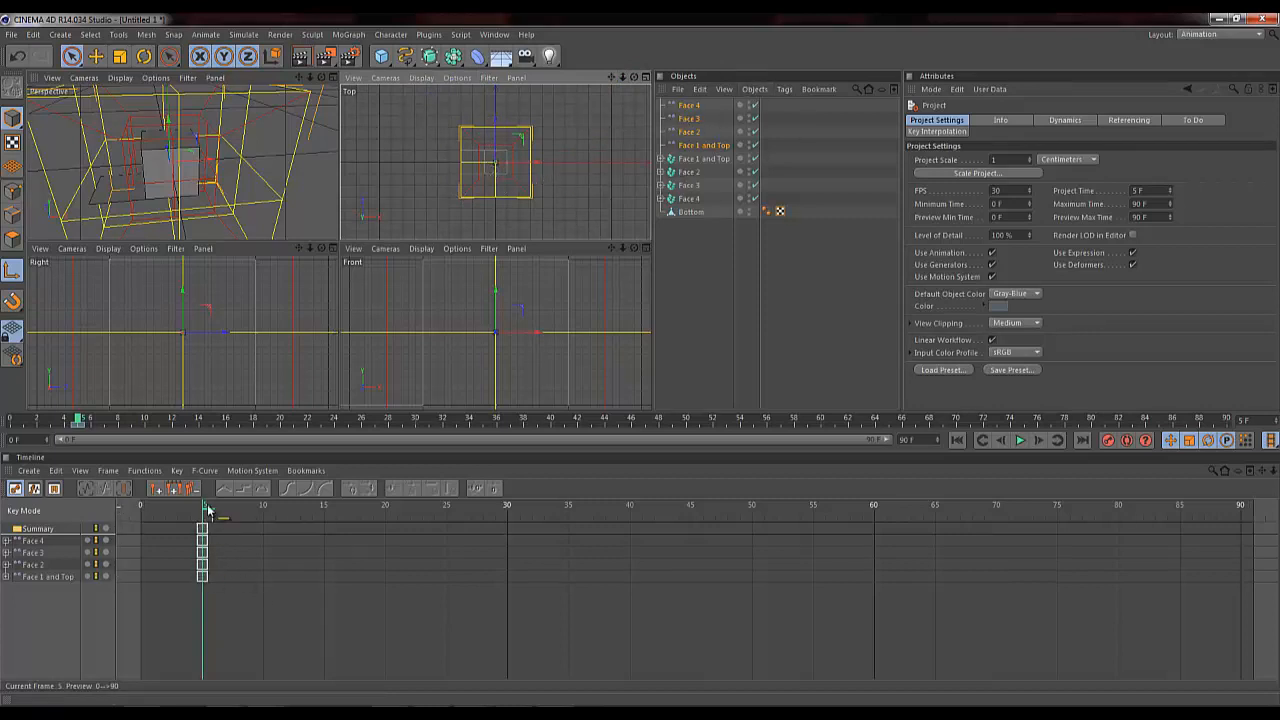
Step: Go to frame 35, turn off axis modification and expand the Face 4 Fracture object to reach its polygon
drag(208, 510, 571, 538)
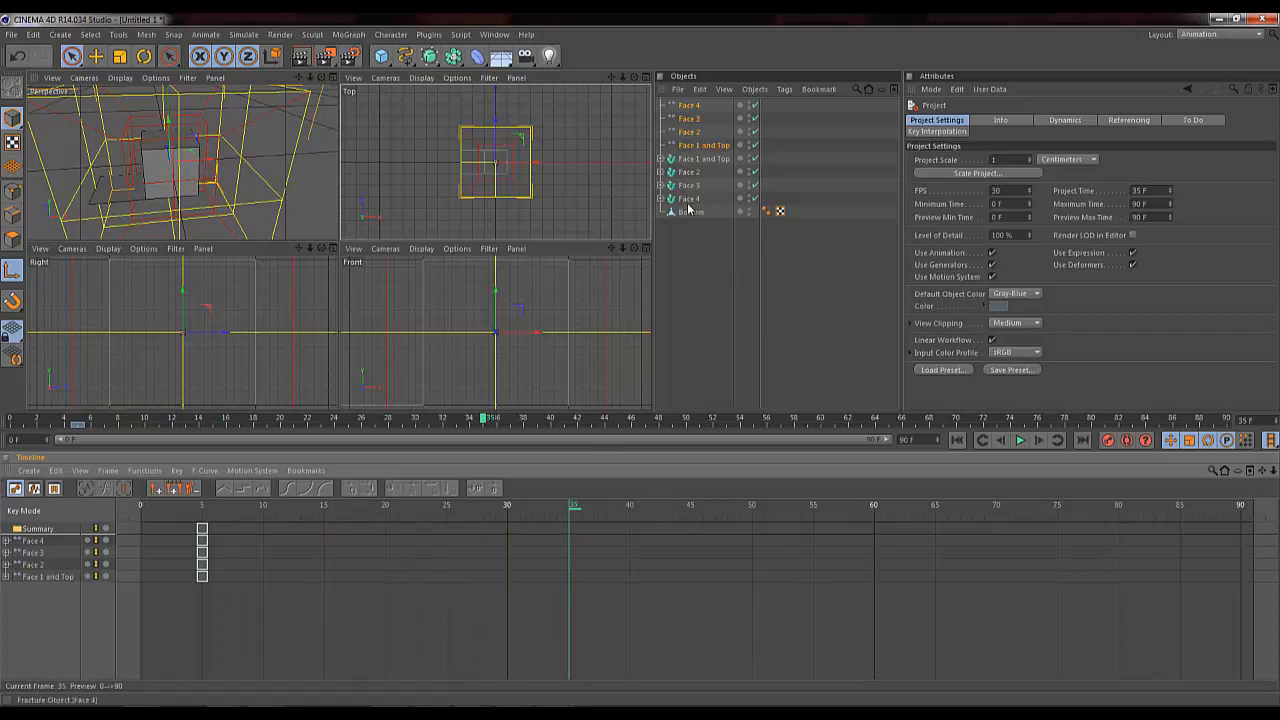
click(689, 105)
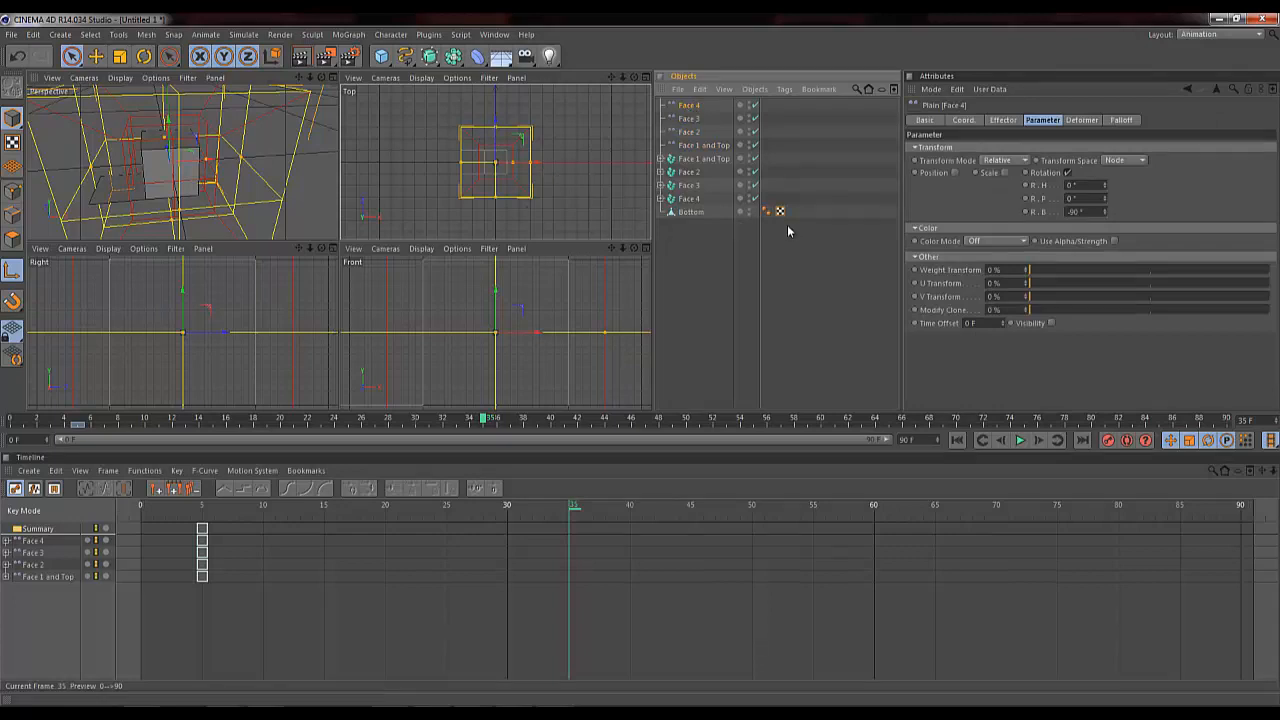
click(688, 200)
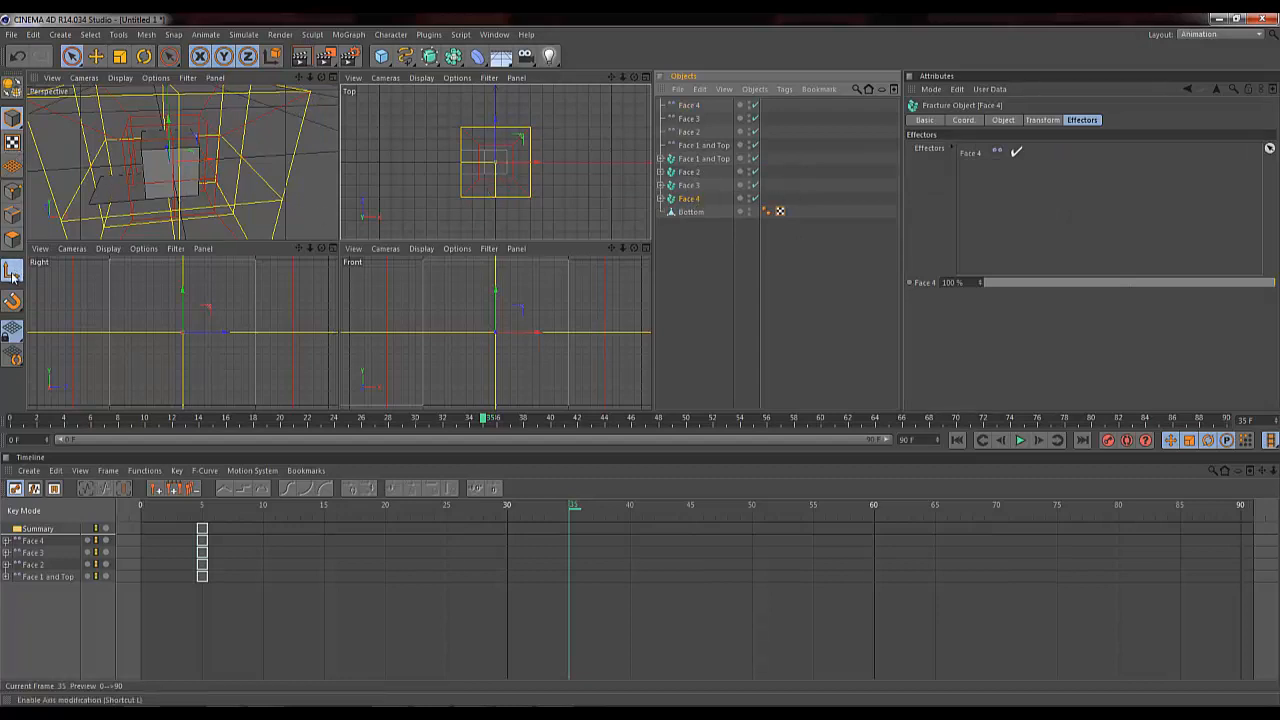
click(71, 57)
click(690, 198)
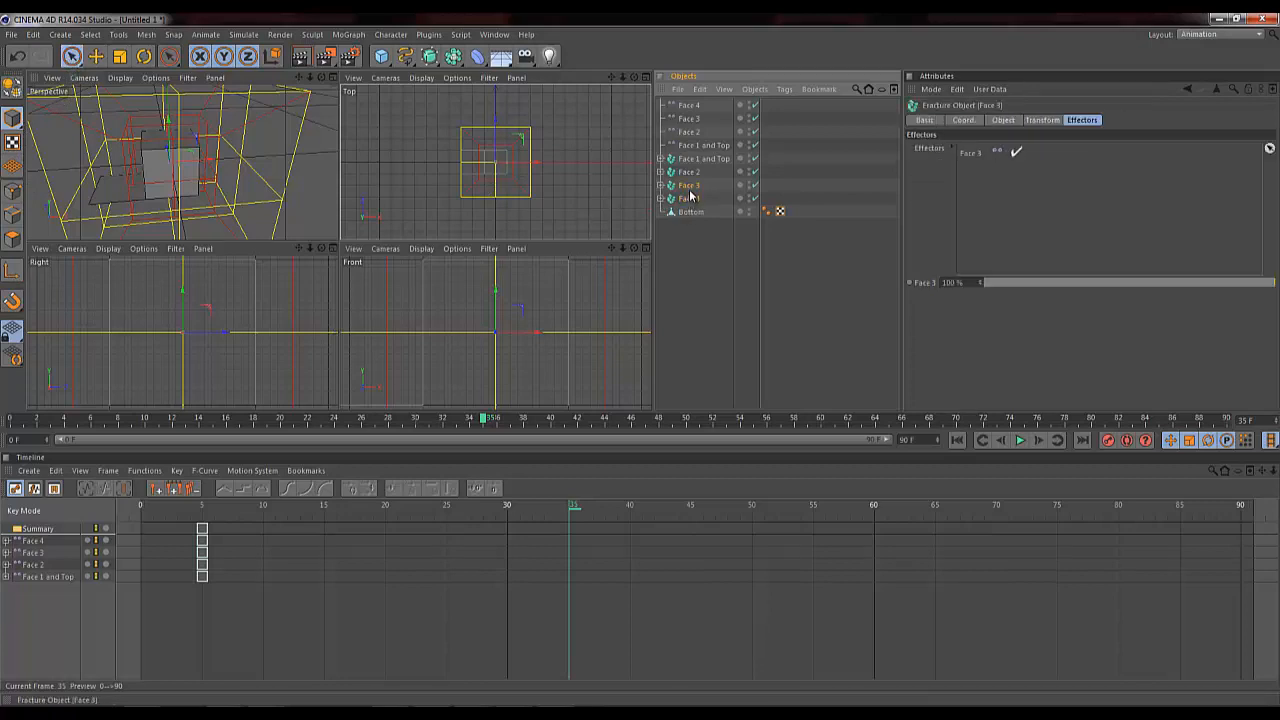
click(661, 199)
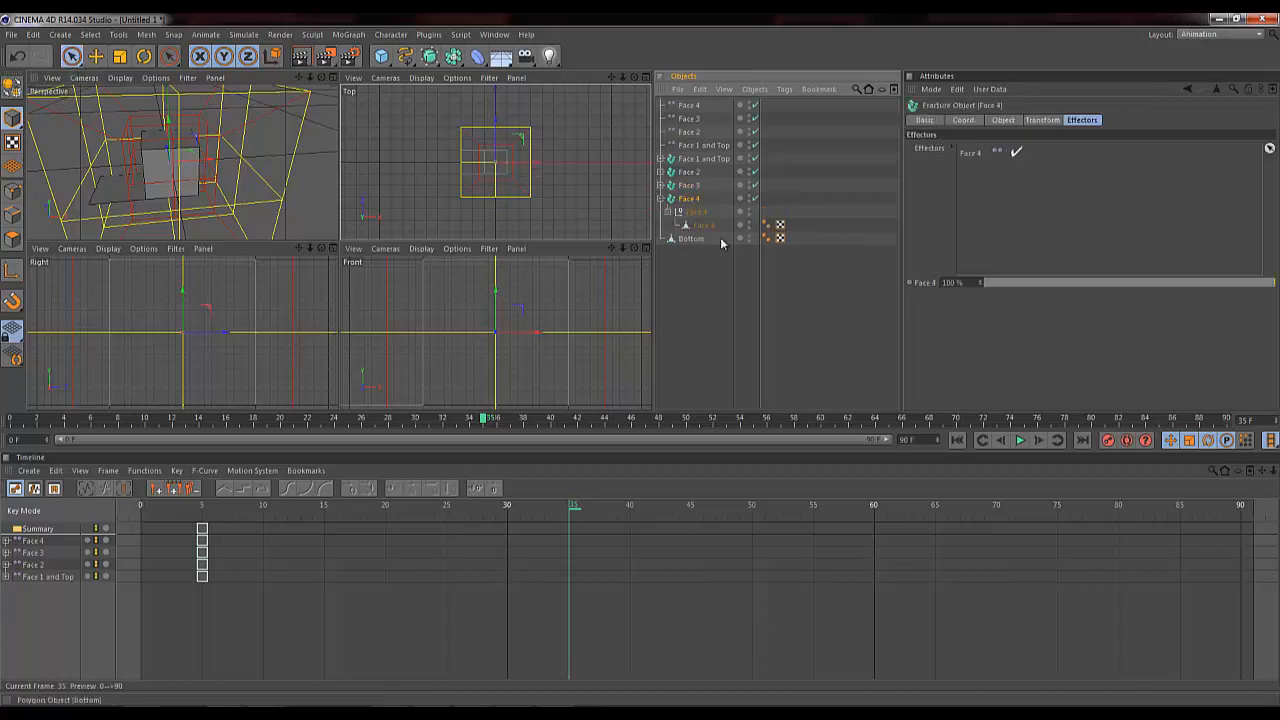
click(715, 226)
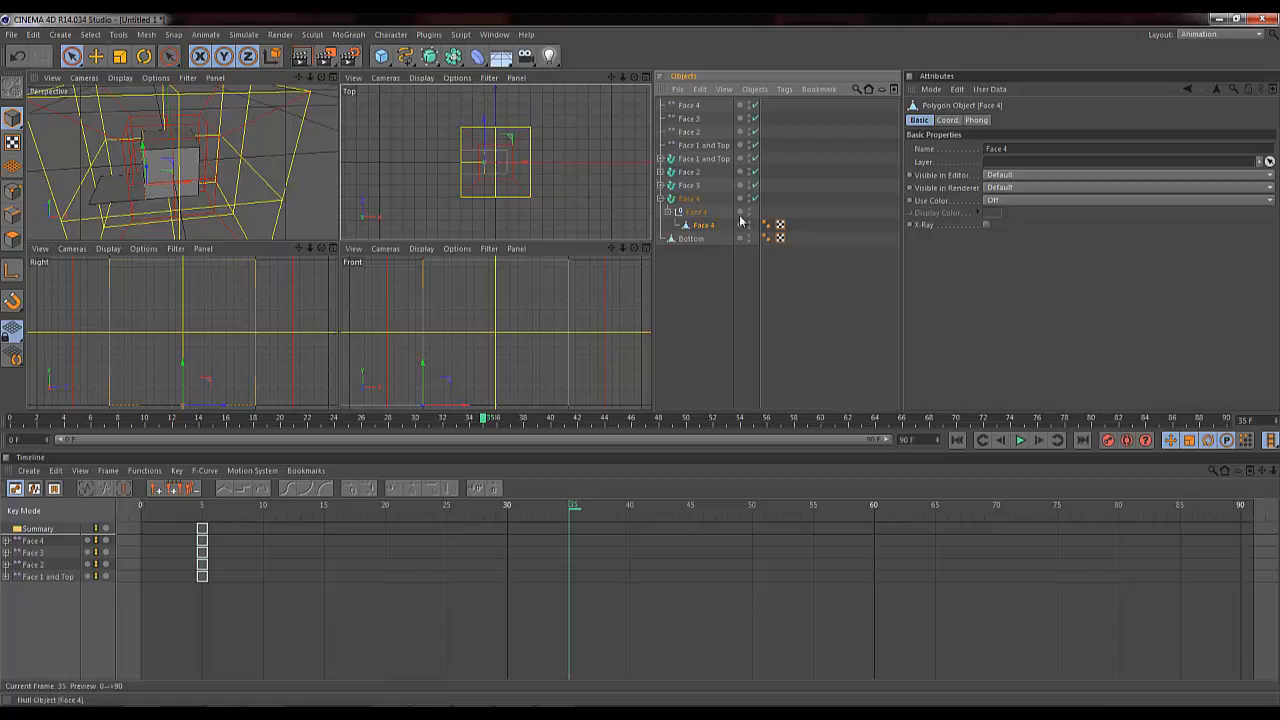
Step: Set the bank rotation (R.B) of the Face 4 Plain effector to 0°
click(716, 106)
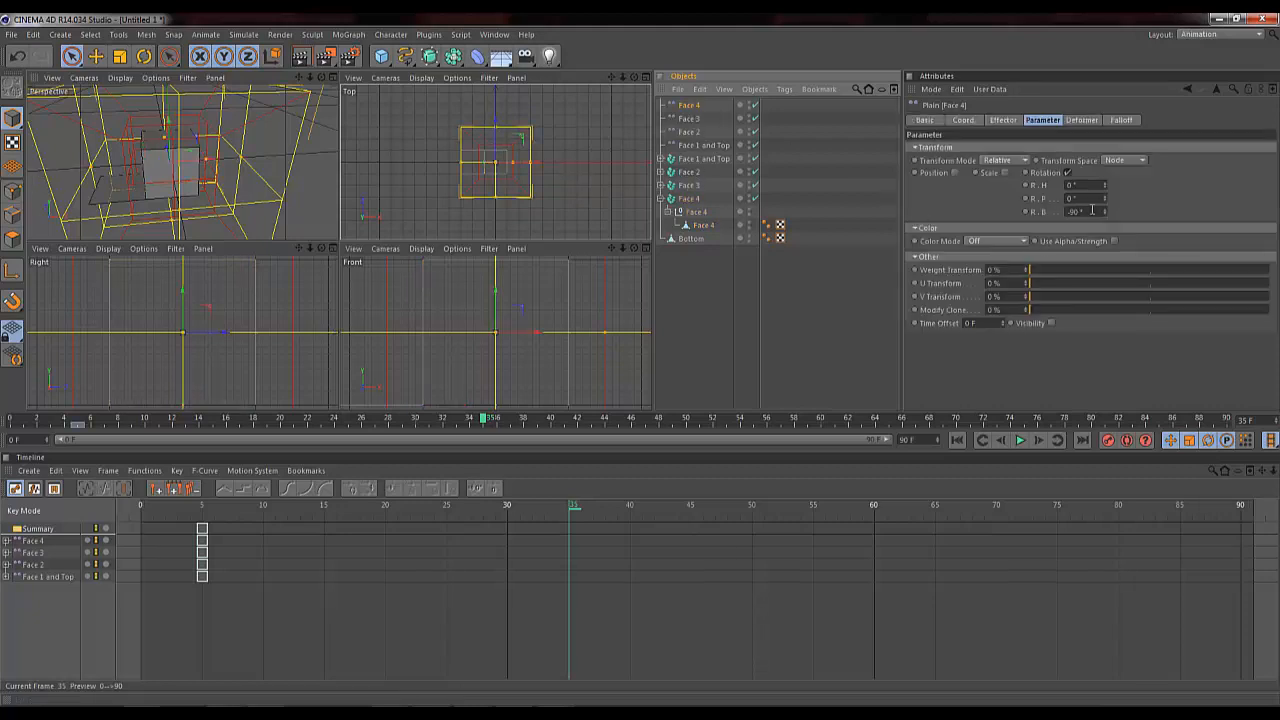
text(0)
key(Return)
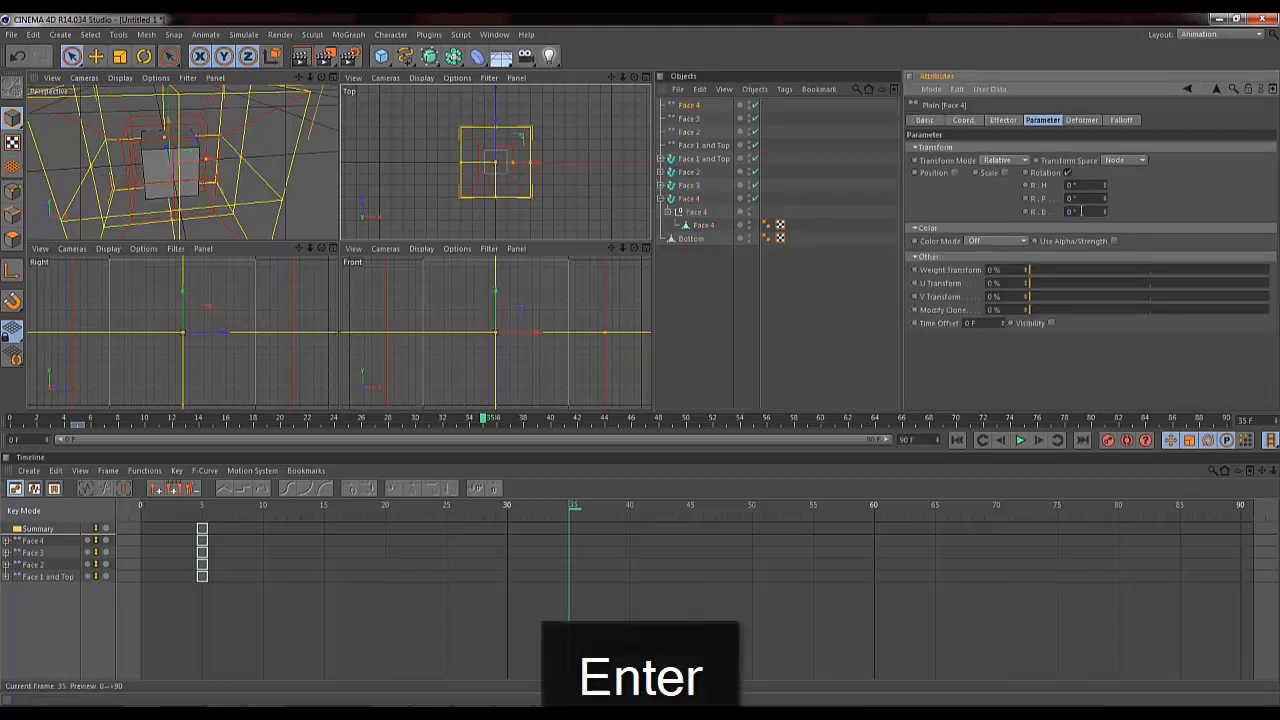
Step: Examine the Face 4 Fracture object, the Bottom polygon and the Face 4 polygon inside its null
click(660, 203)
click(689, 199)
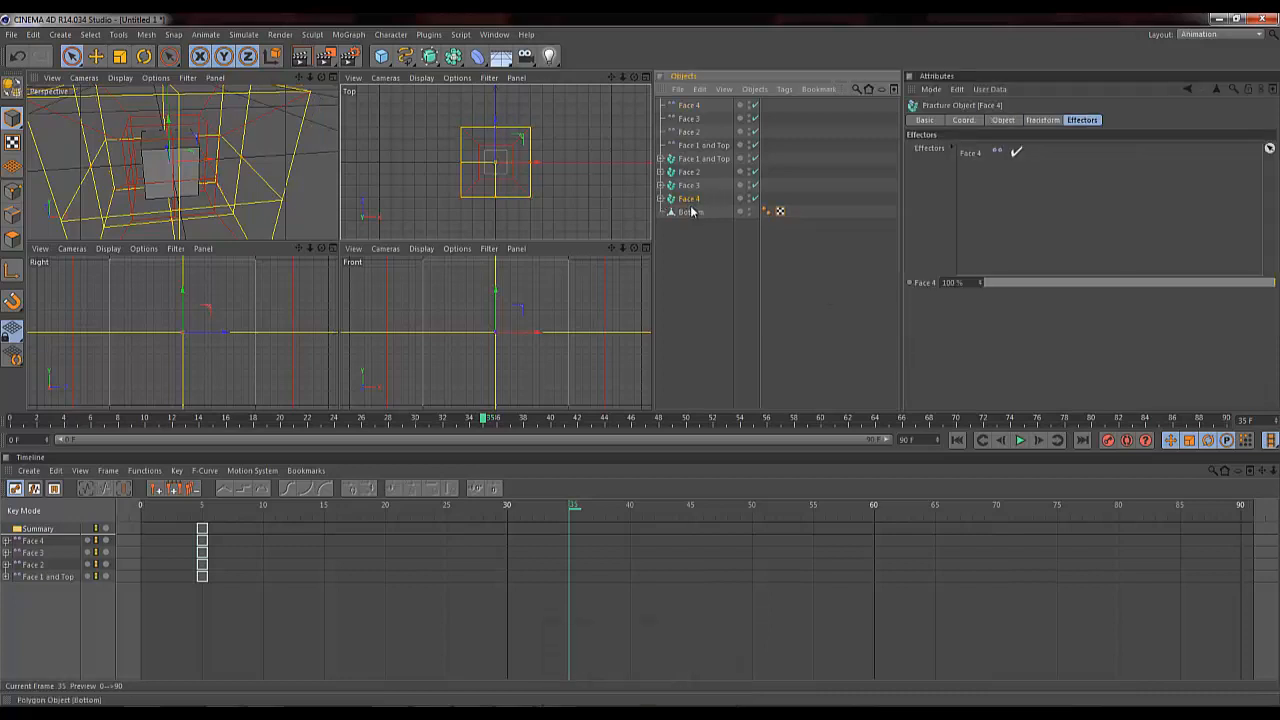
click(689, 213)
click(689, 200)
click(661, 199)
click(702, 226)
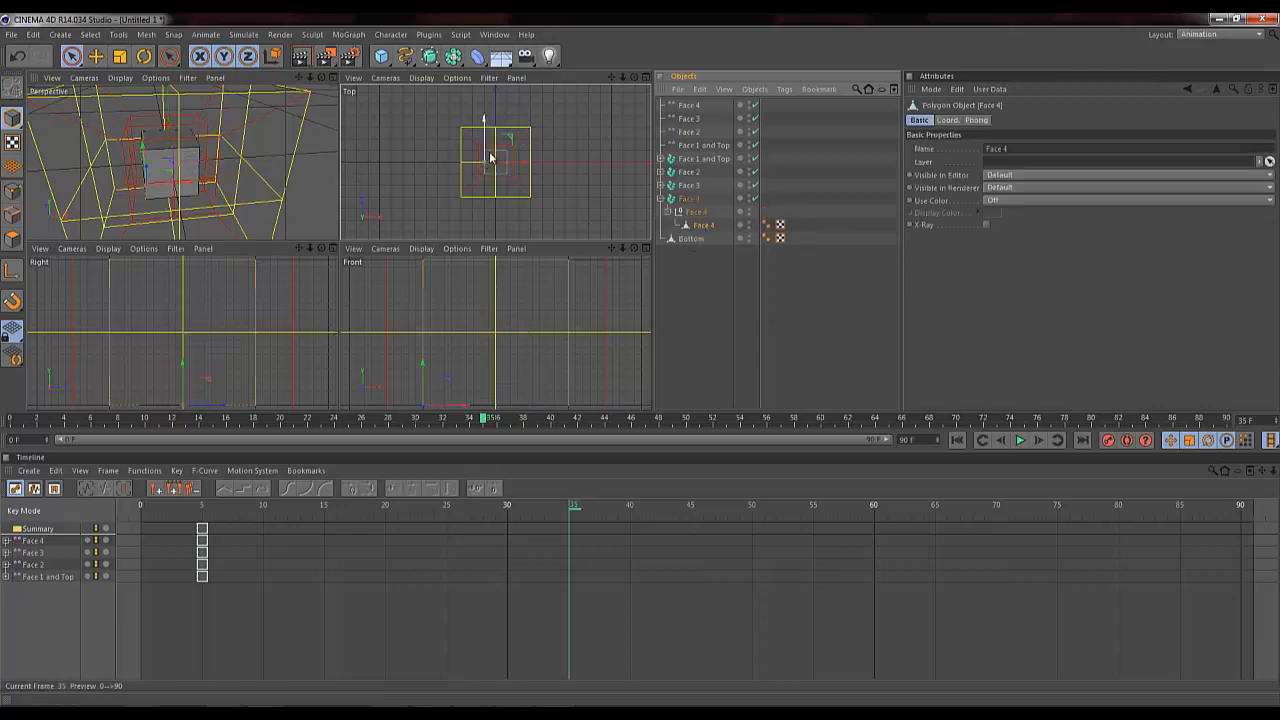
Step: Move the Face 4 Plain effector in the negative X direction in the top view, away from the box, at frame 35
click(693, 107)
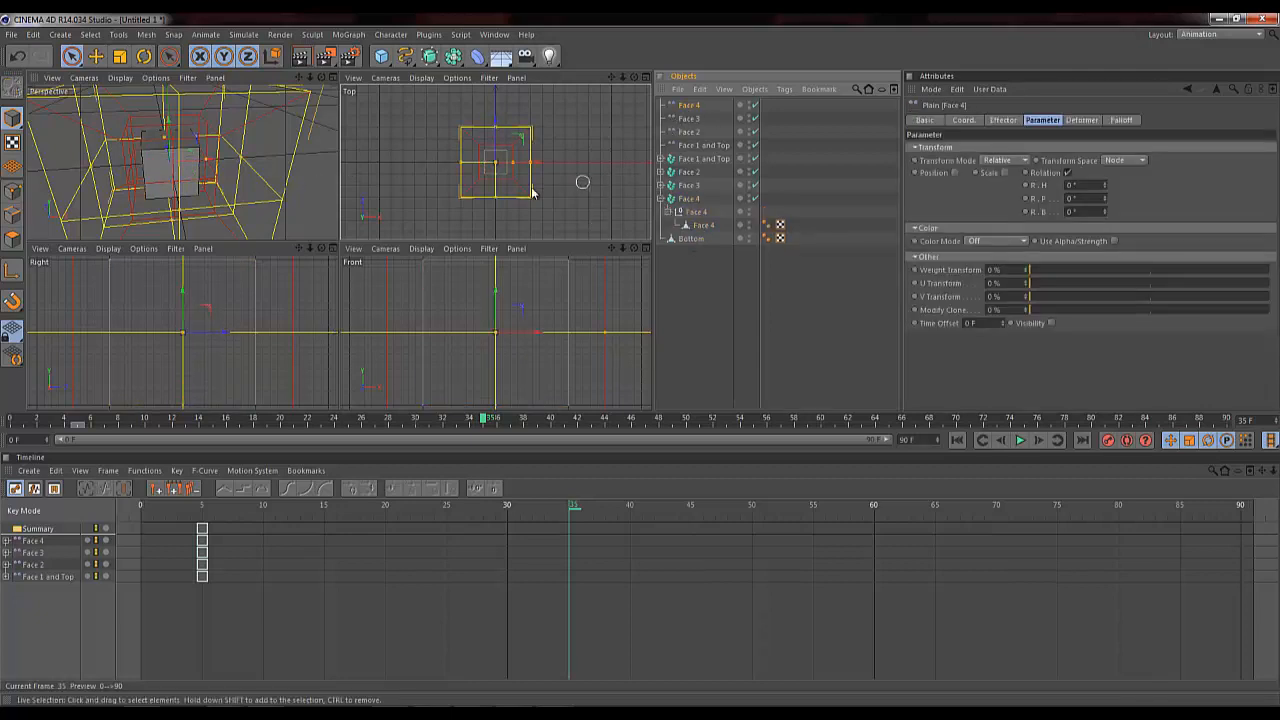
drag(530, 167, 485, 173)
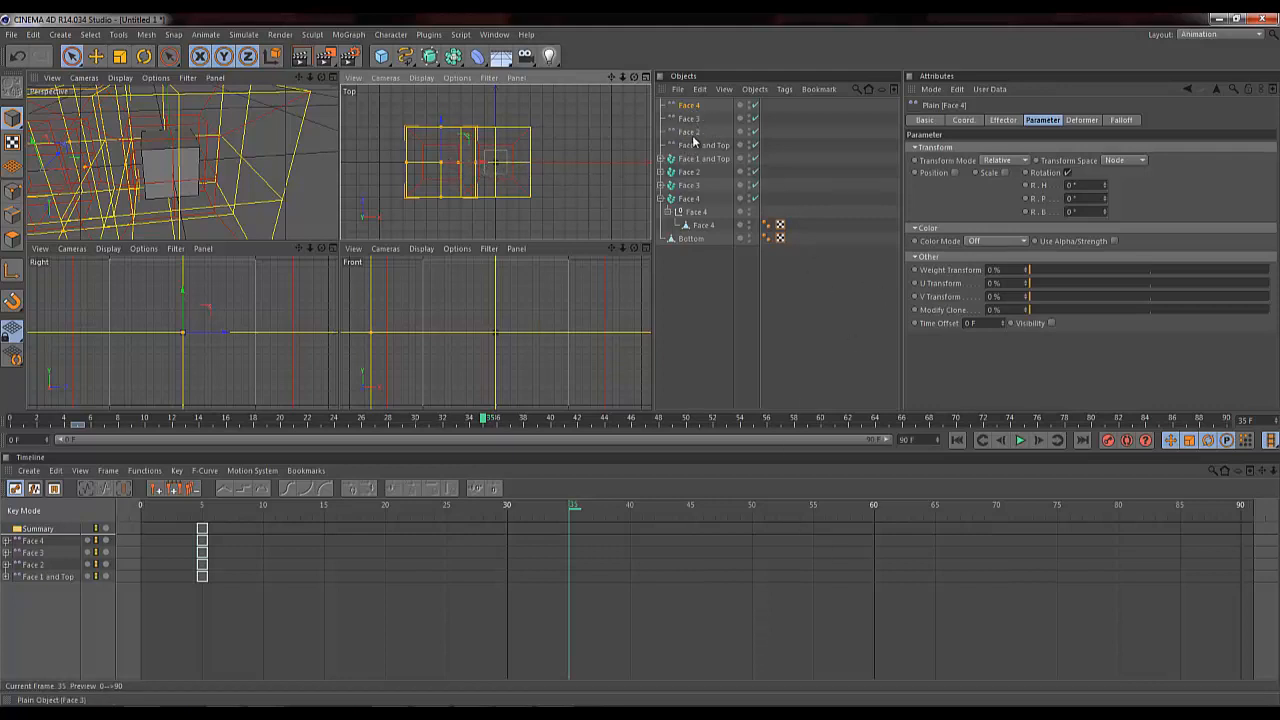
Step: Expand the Face 3 Fracture object to its polygon and move the Face 3 Plain effector about 420 cm in positive Z
click(660, 186)
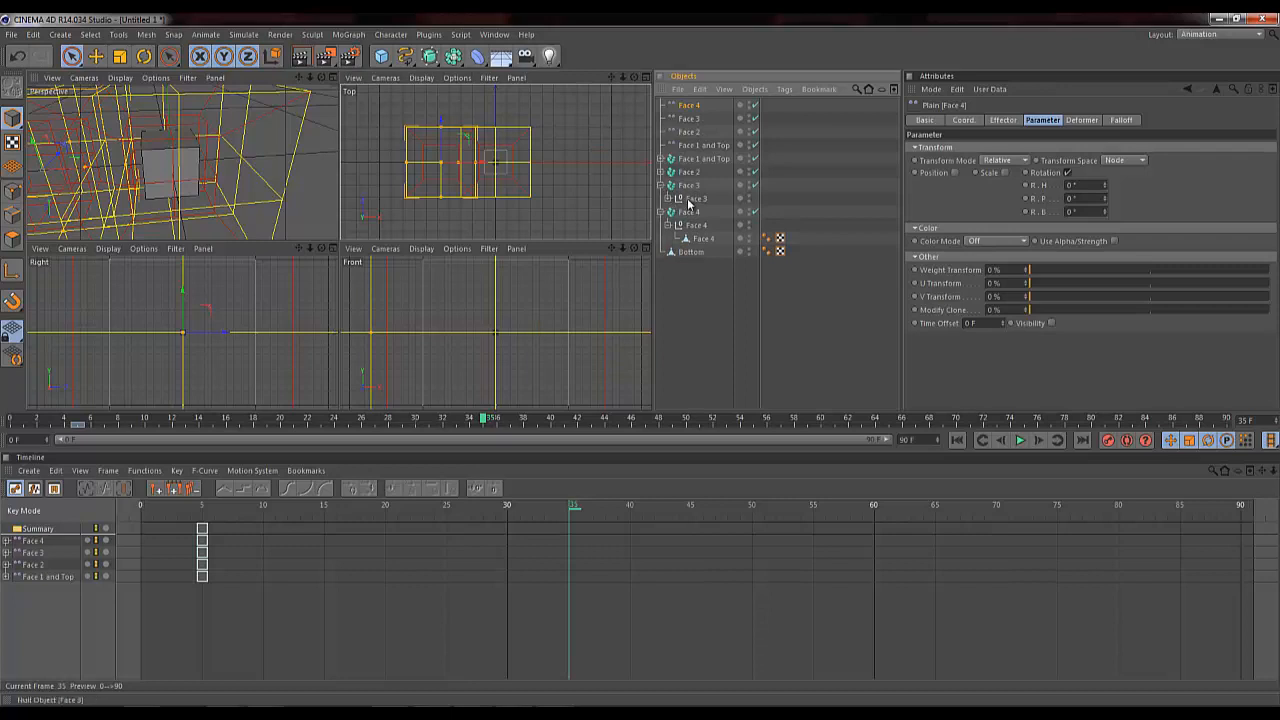
click(692, 199)
click(667, 199)
click(703, 212)
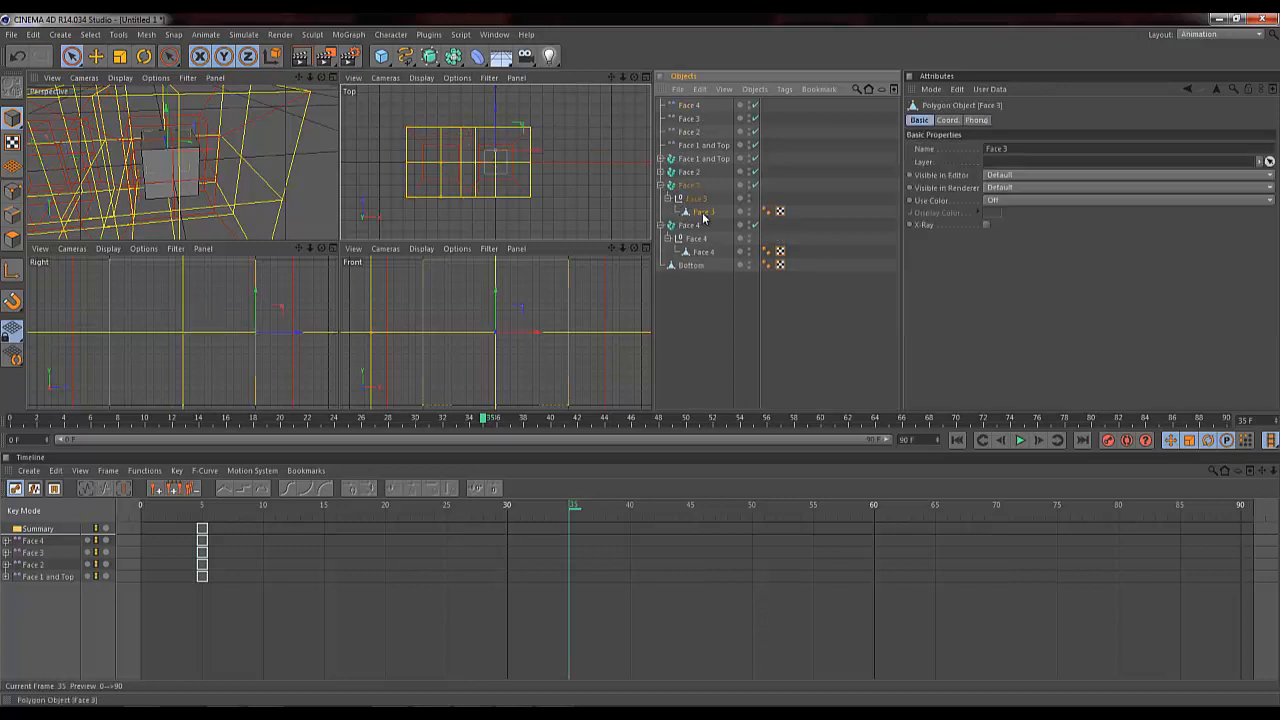
click(690, 119)
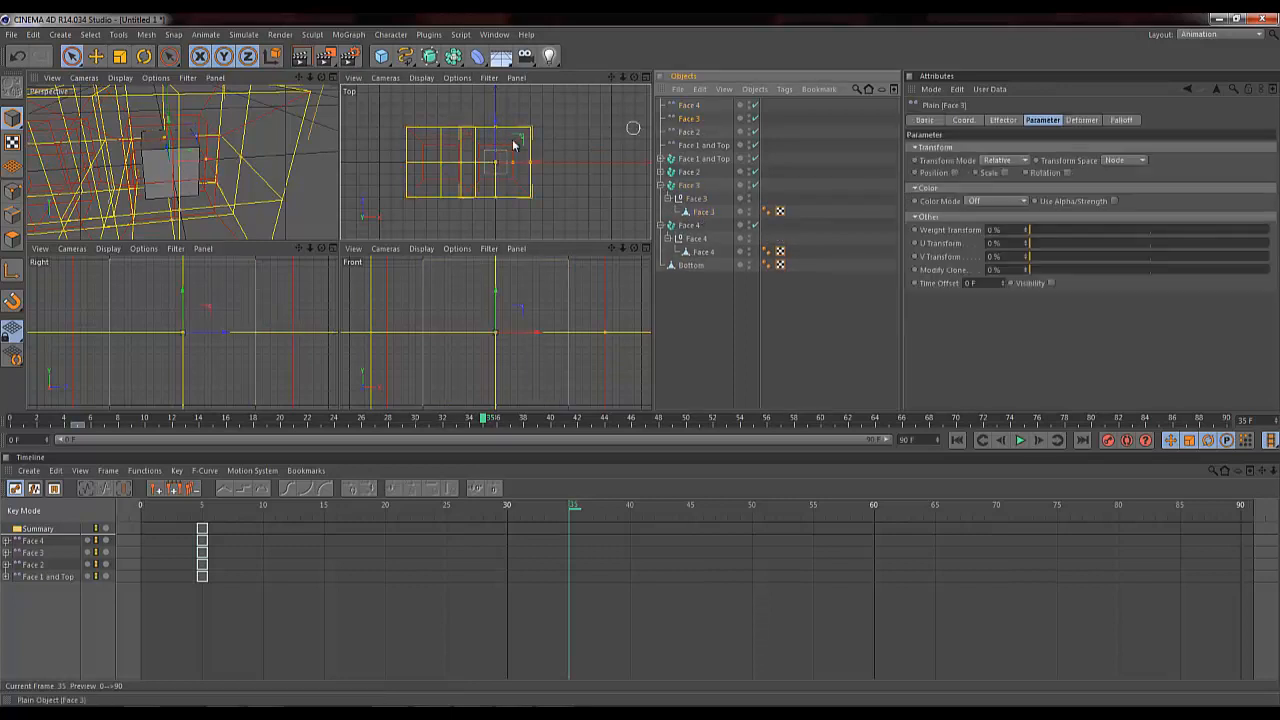
drag(494, 131, 489, 101)
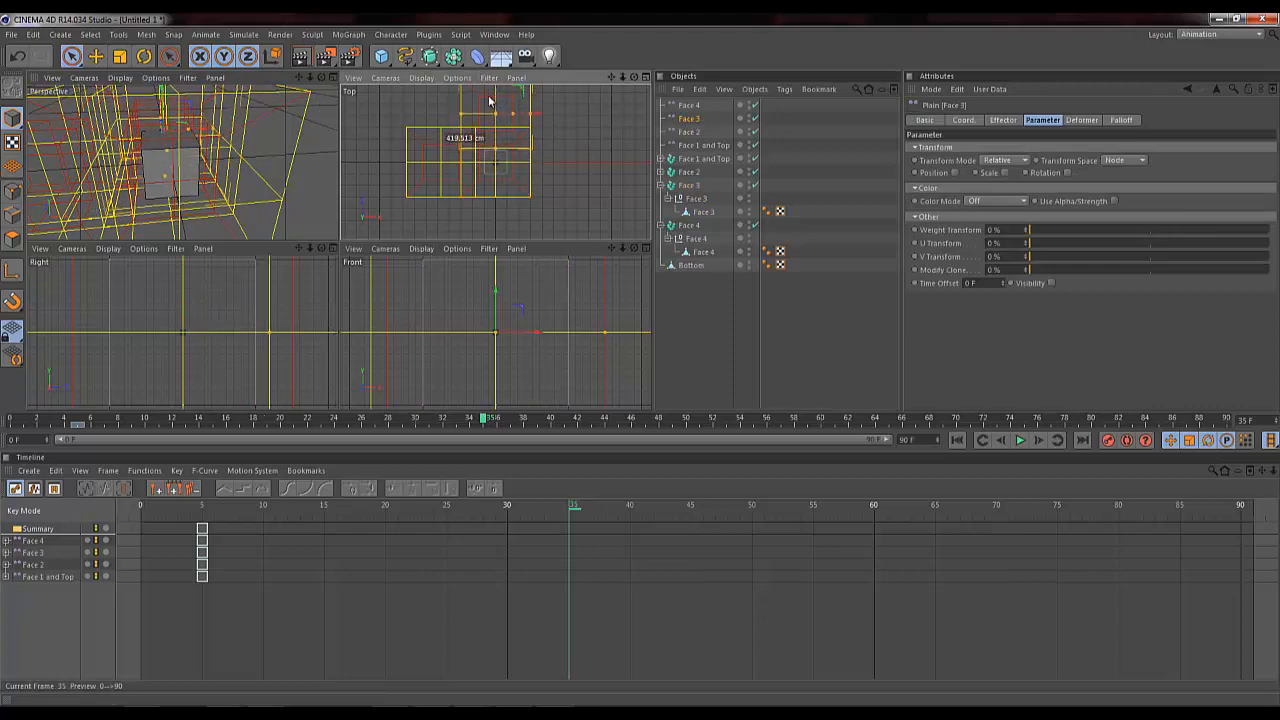
Step: Expand the Face 2 Fracture object to its polygon and move the Face 2 Plain effector in the positive X direction
click(689, 132)
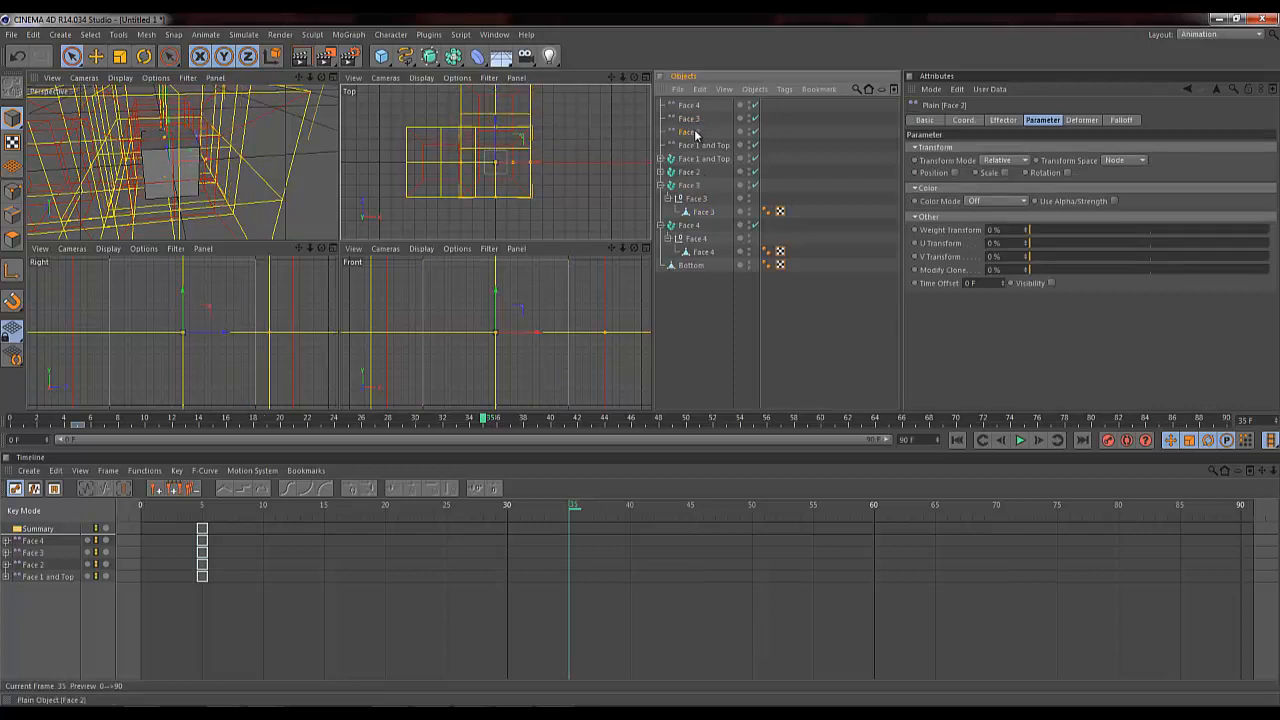
click(659, 172)
click(668, 188)
click(668, 186)
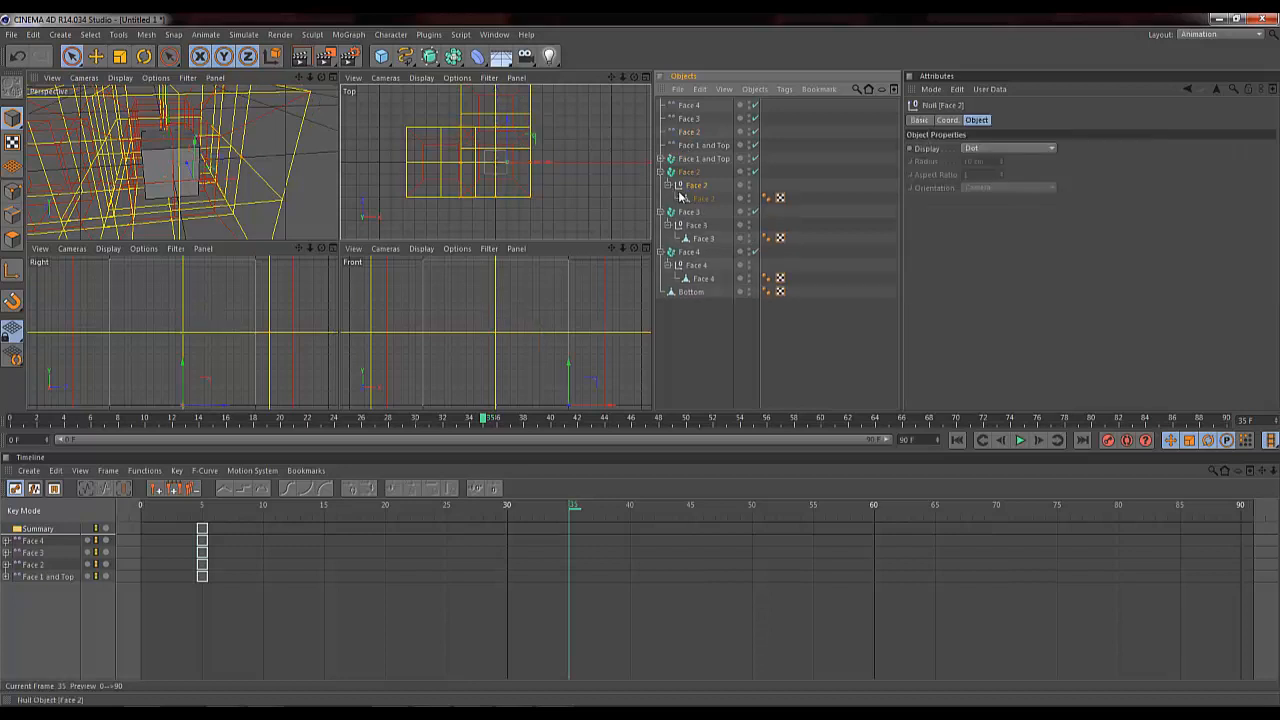
click(703, 198)
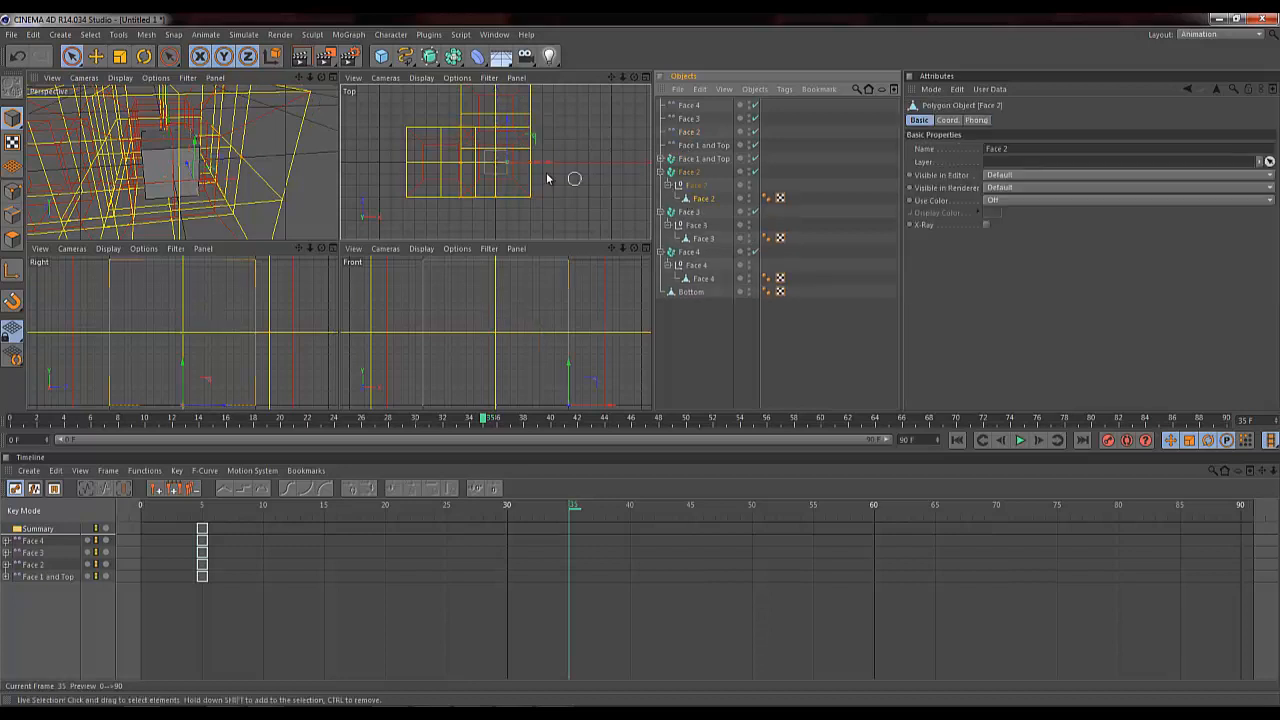
click(691, 133)
drag(538, 166, 586, 164)
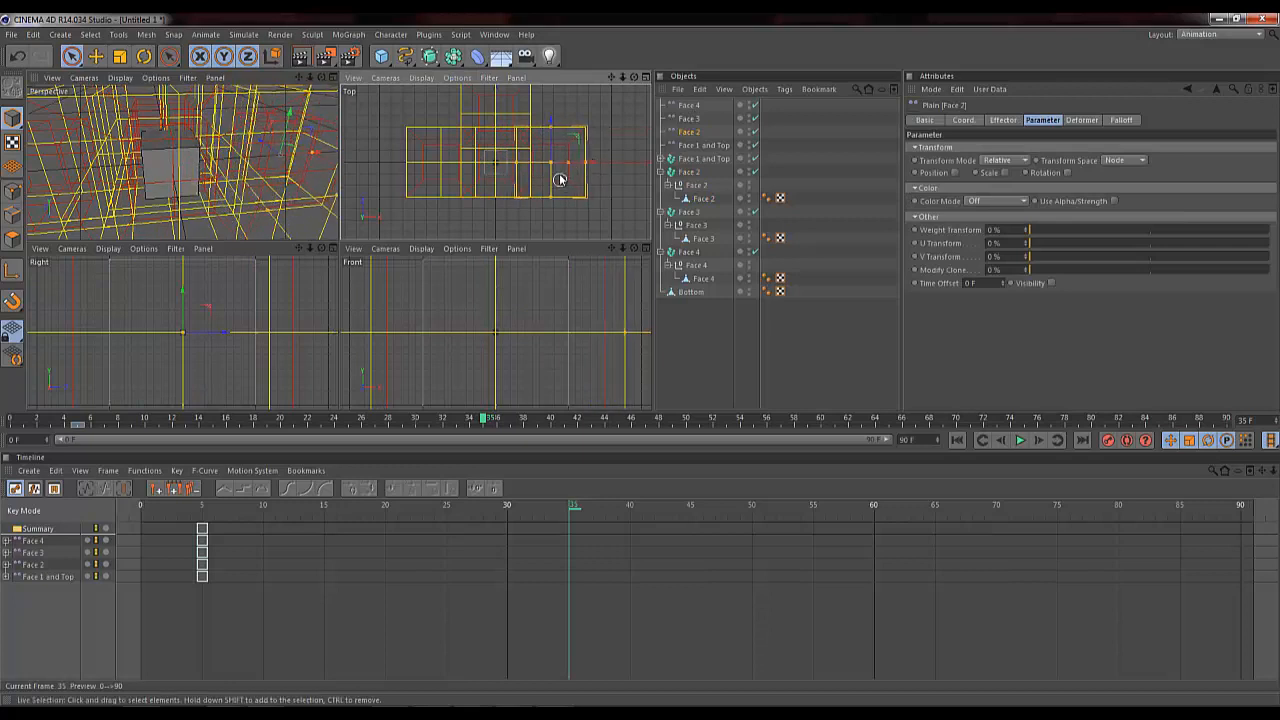
Step: Try to move the Face 1 and Top Fracture object in negative Z, and undo back to the effectors centred on the box
click(707, 160)
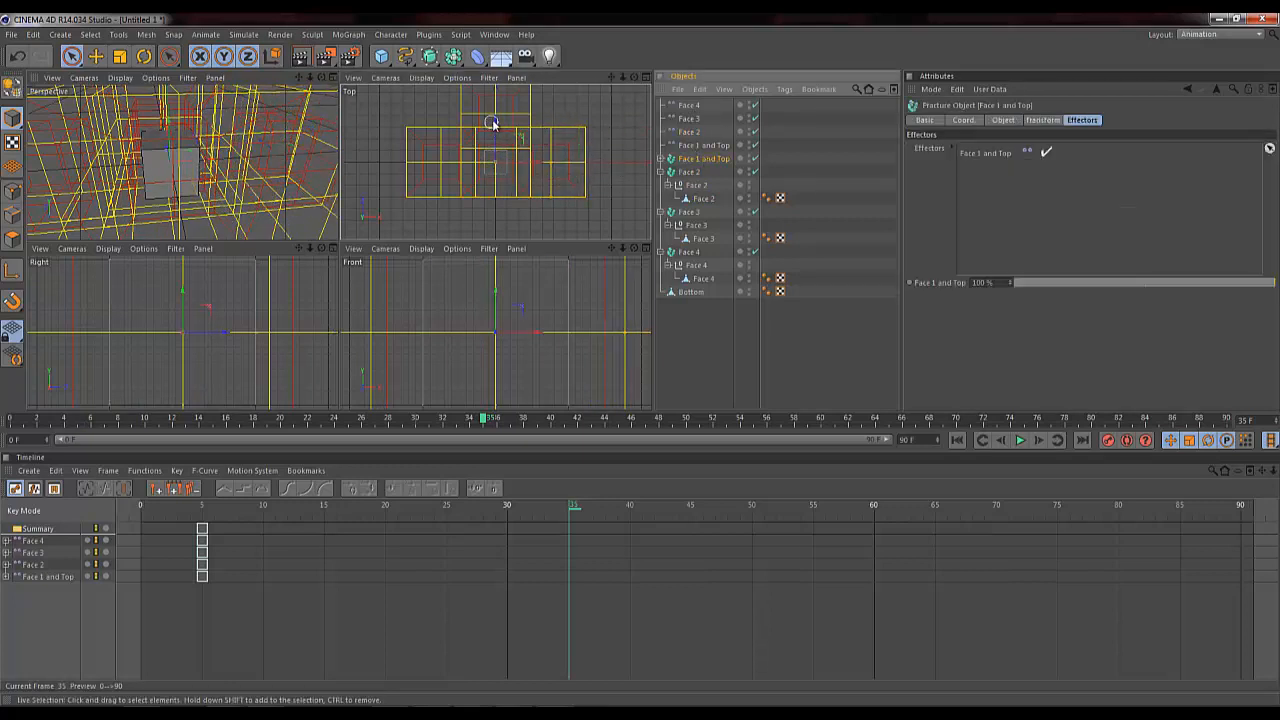
drag(492, 123, 496, 147)
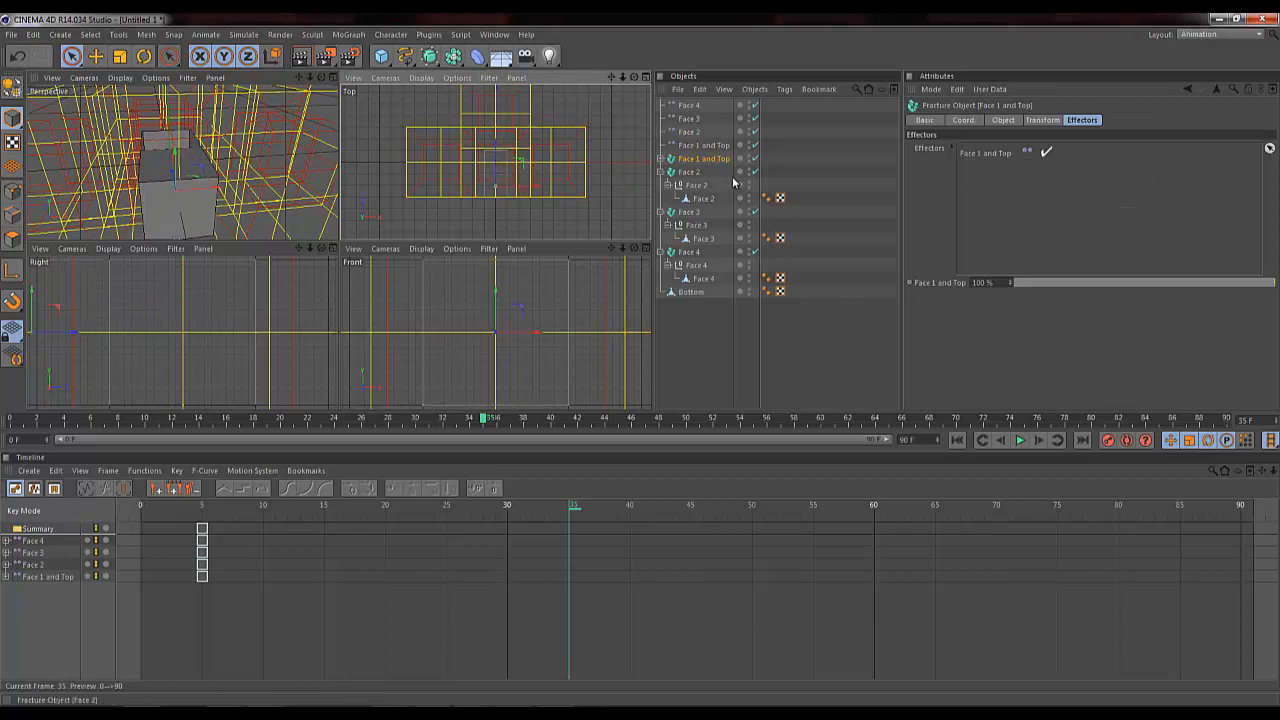
key(ctrl+z)
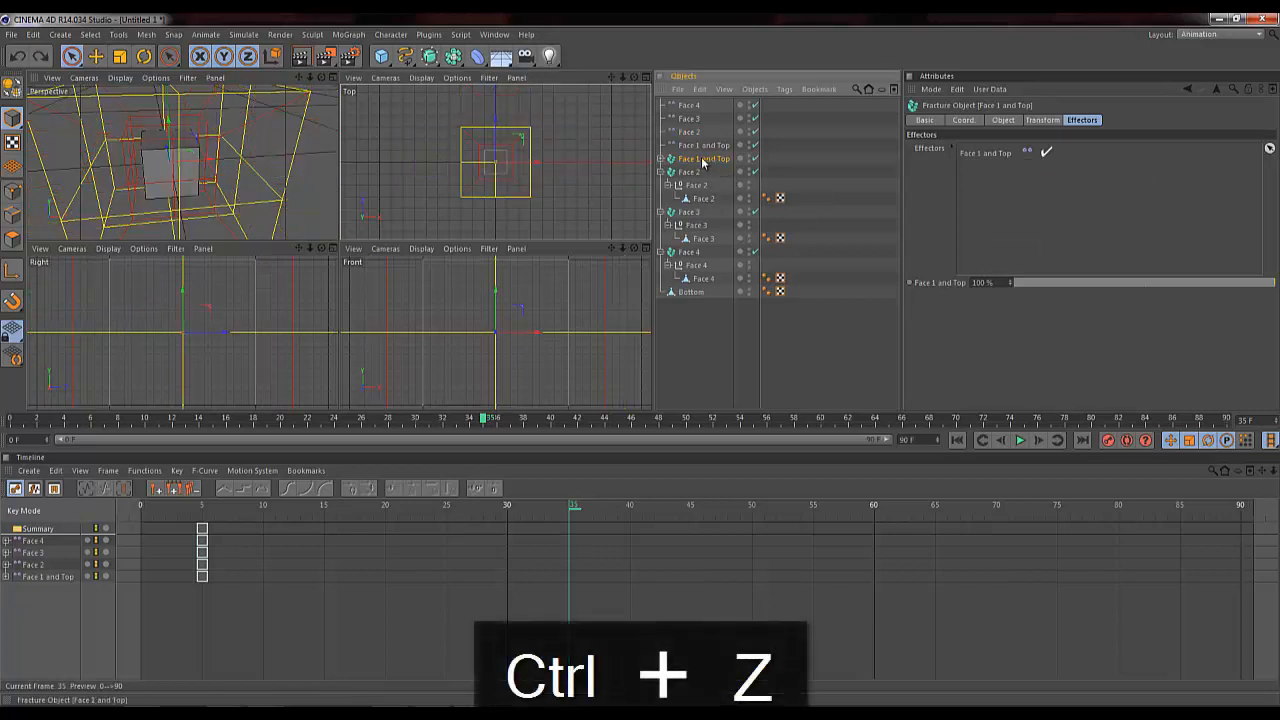
Step: Move the Face 4 Plain effector in negative X and the Face 3 Plain effector in positive Z, away from the box
click(700, 146)
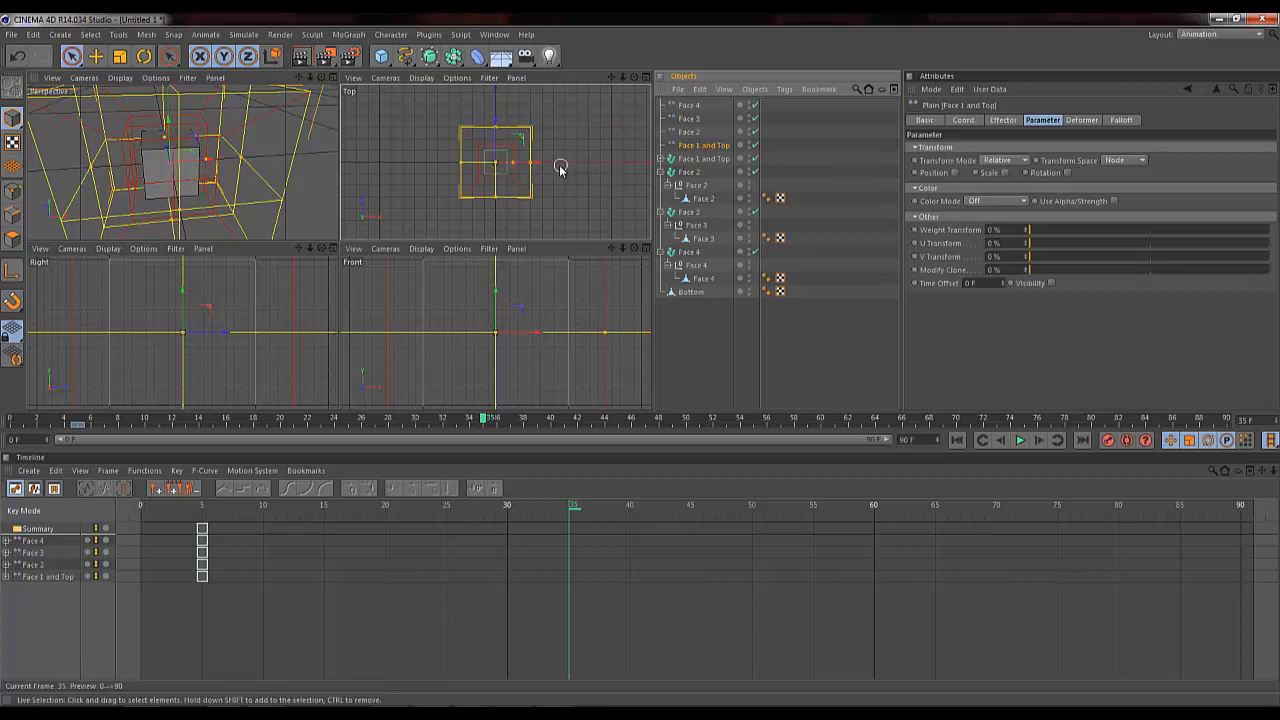
click(690, 106)
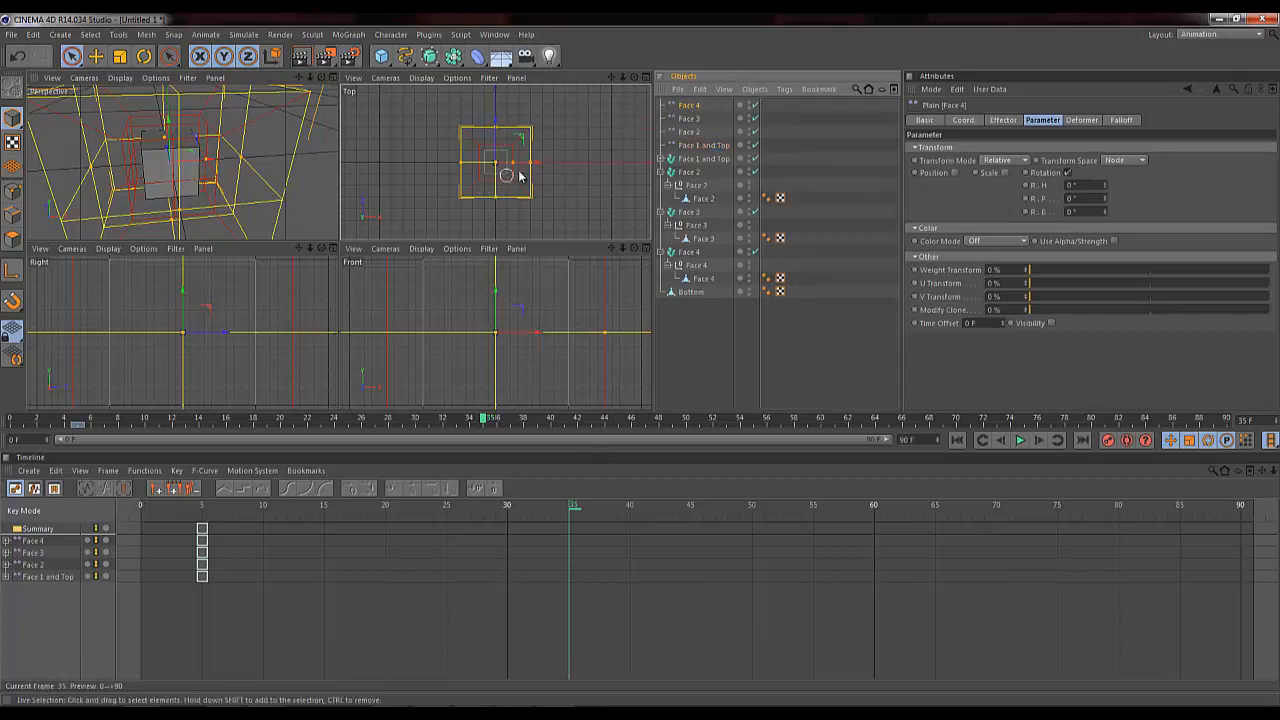
drag(538, 165, 497, 96)
click(697, 120)
Step: Move the Face 2 Plain effector in positive X and the Face 1 and Top Plain effector in negative Z, away from the box
click(689, 132)
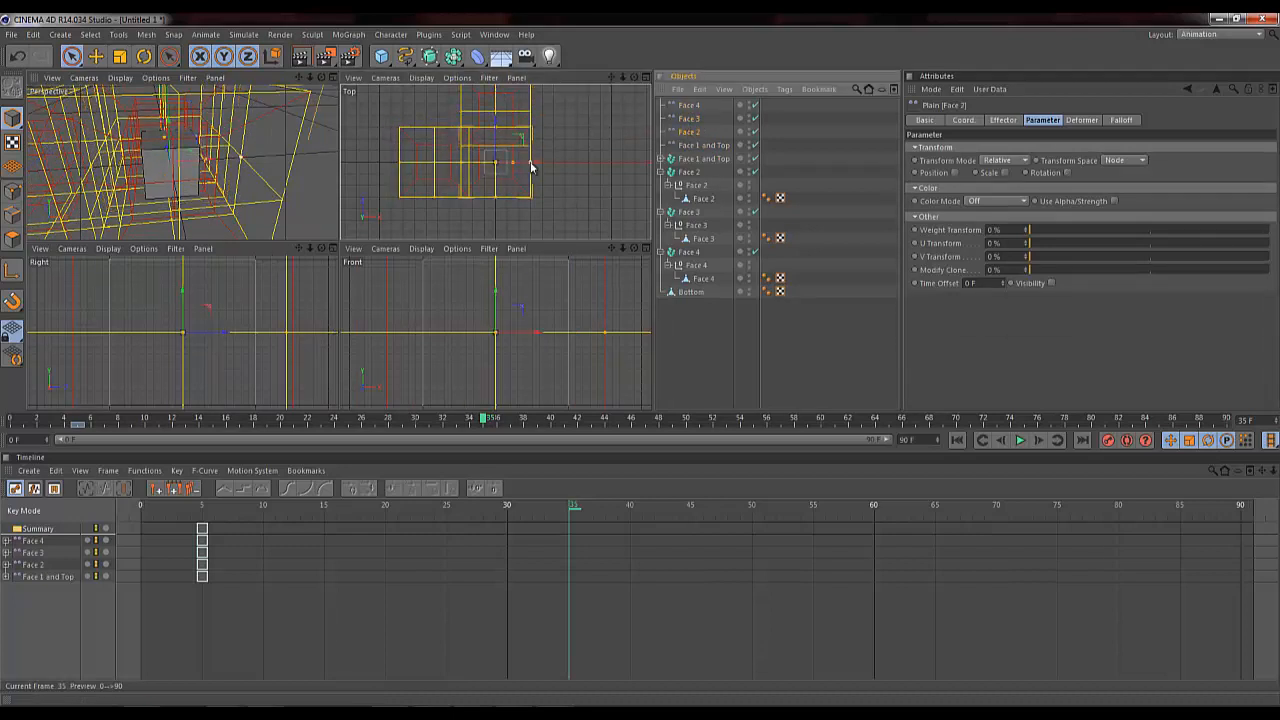
drag(537, 167, 582, 165)
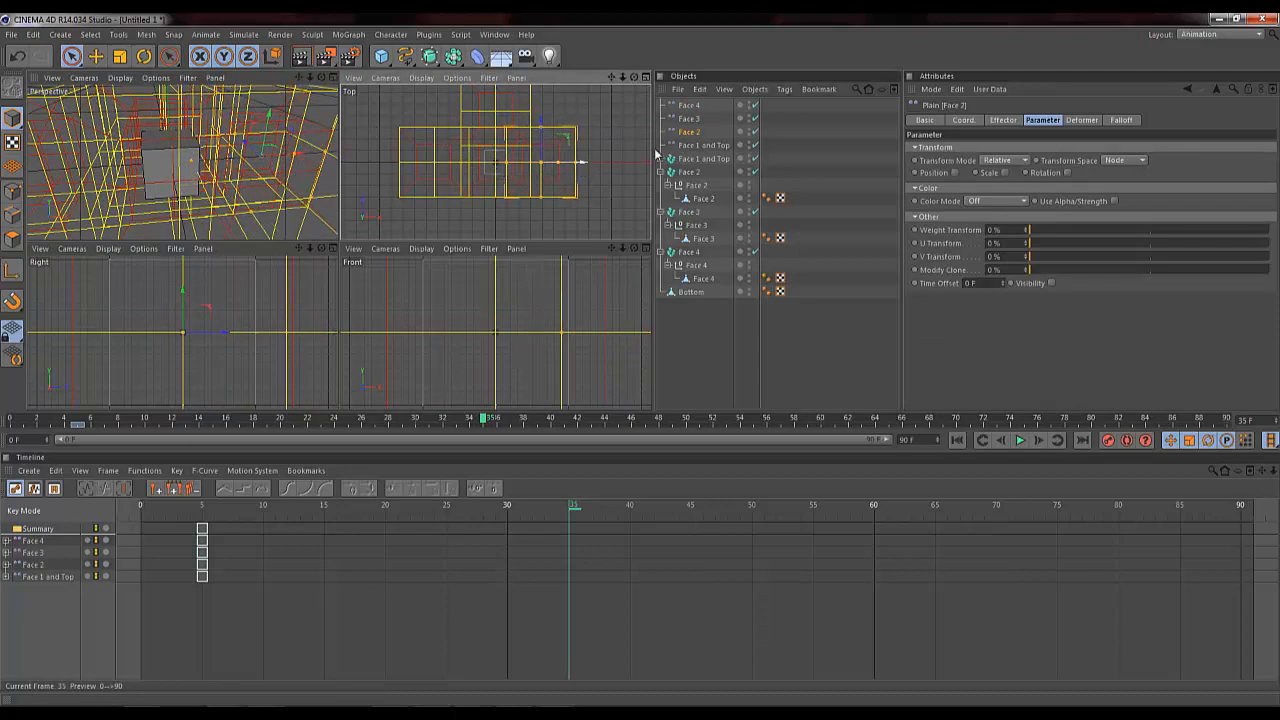
click(697, 146)
drag(496, 148, 497, 191)
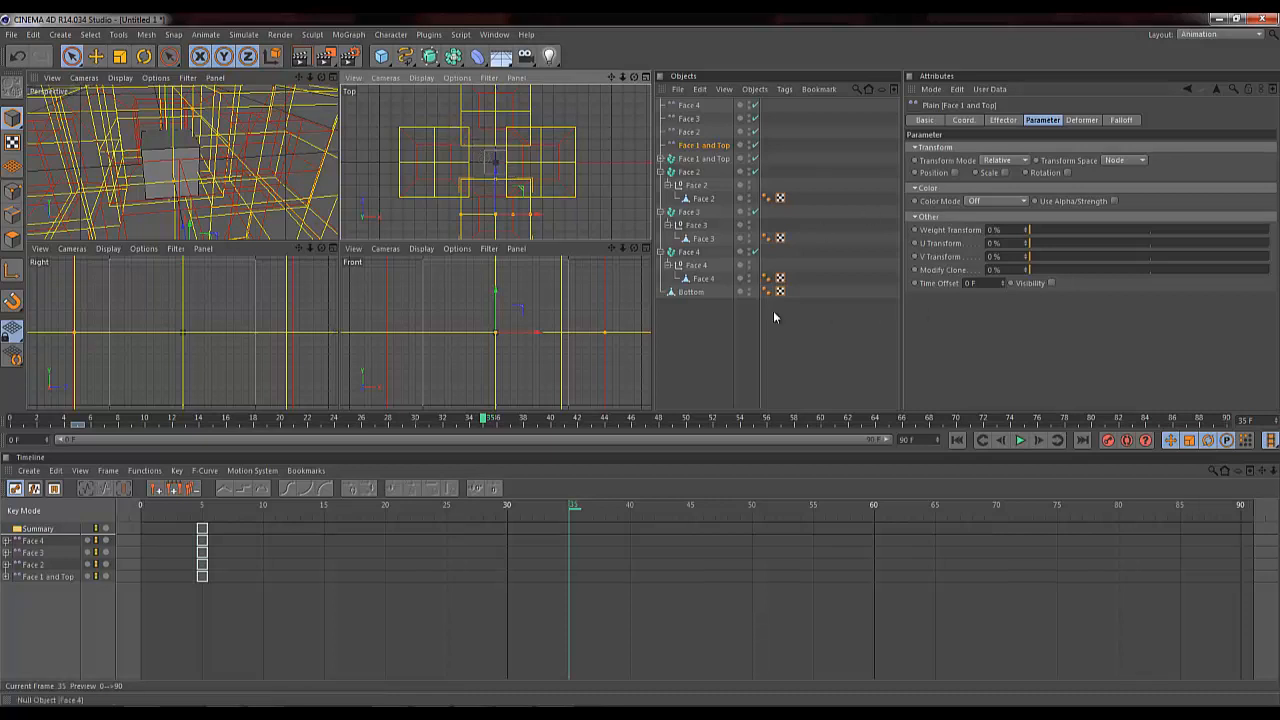
Step: Record a keyframe at frame 35 for all four Plain effectors and scrub the timeline back to frame 5
shift+click(689, 108)
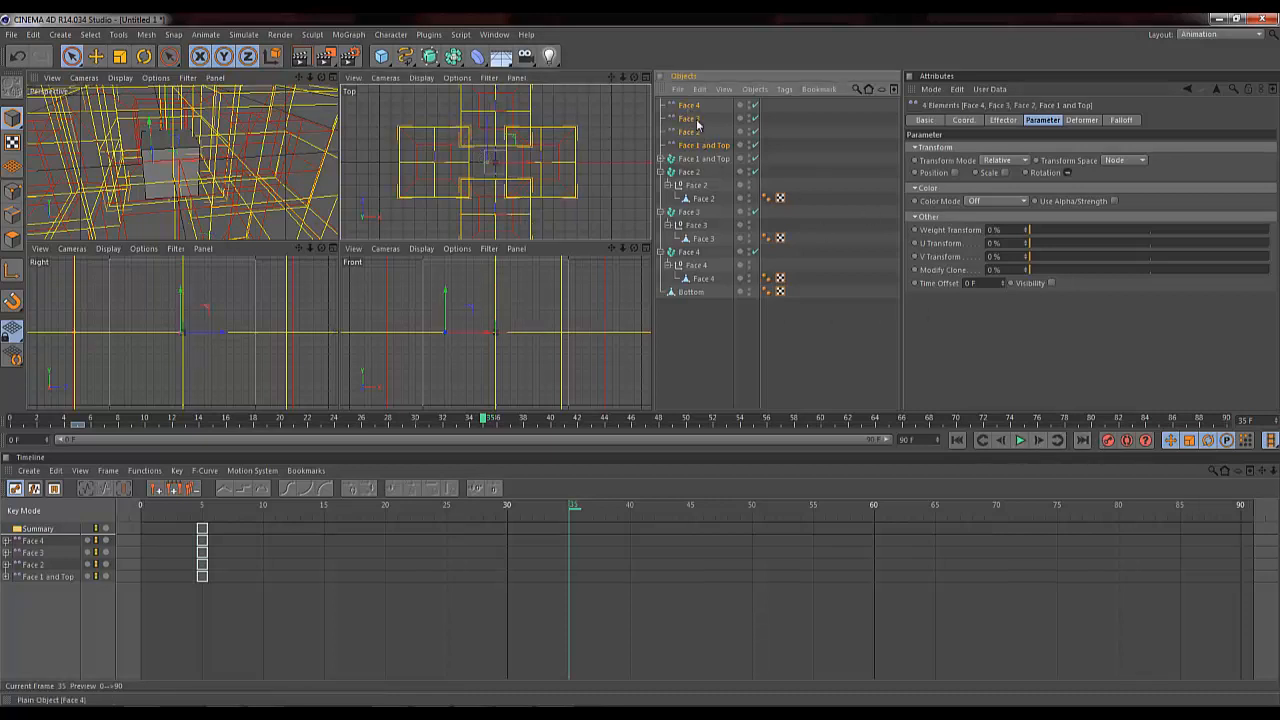
click(1108, 440)
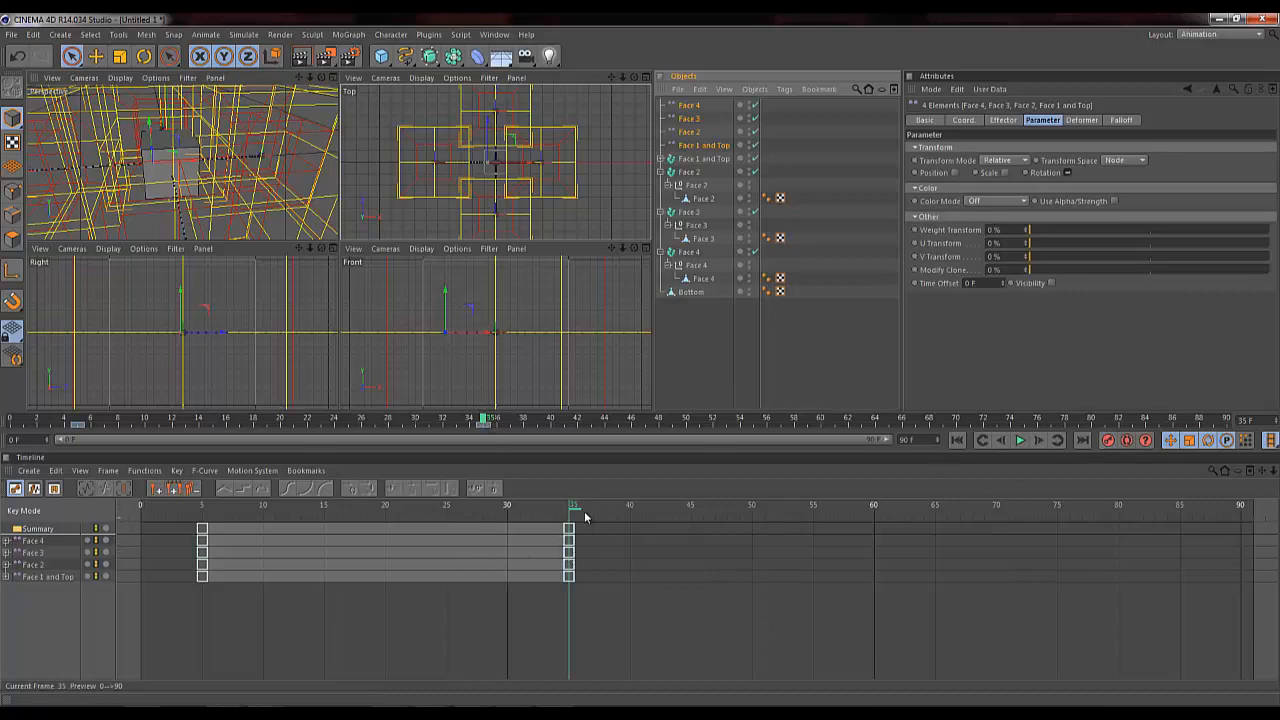
drag(579, 514, 470, 504)
drag(300, 505, 212, 525)
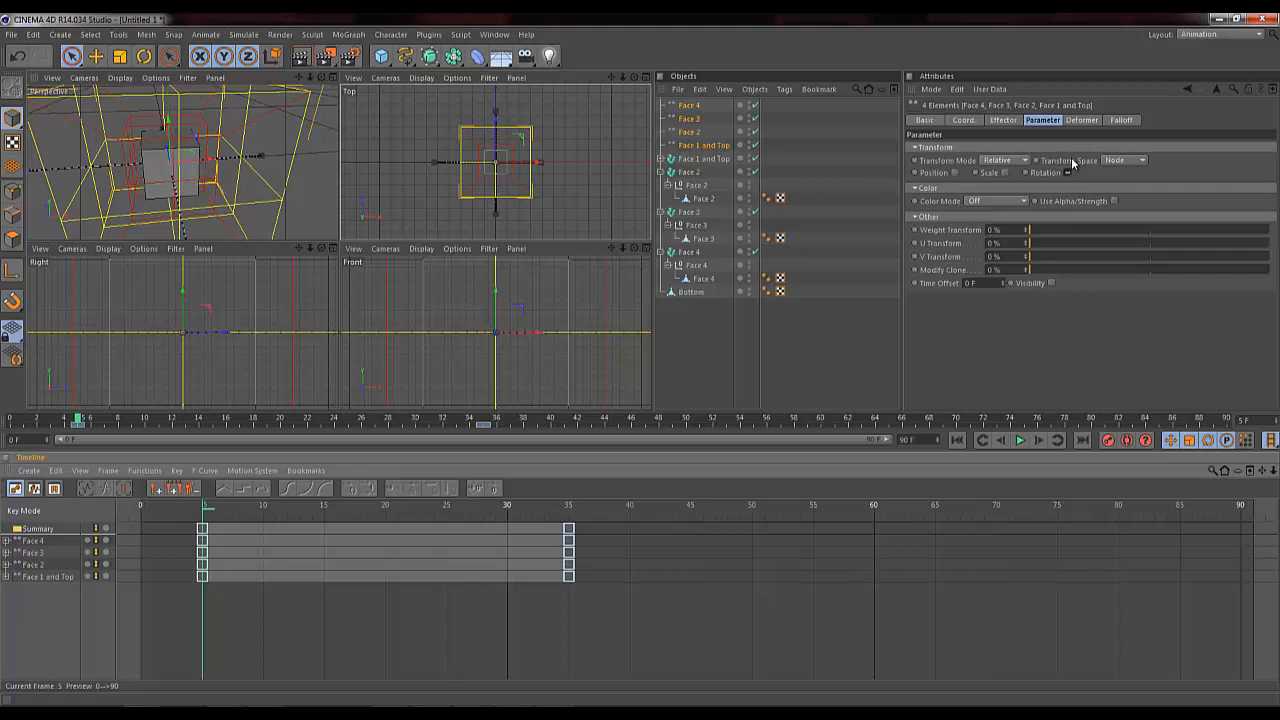
Step: Switch to the Standard layout and maximize the Perspective view
click(333, 78)
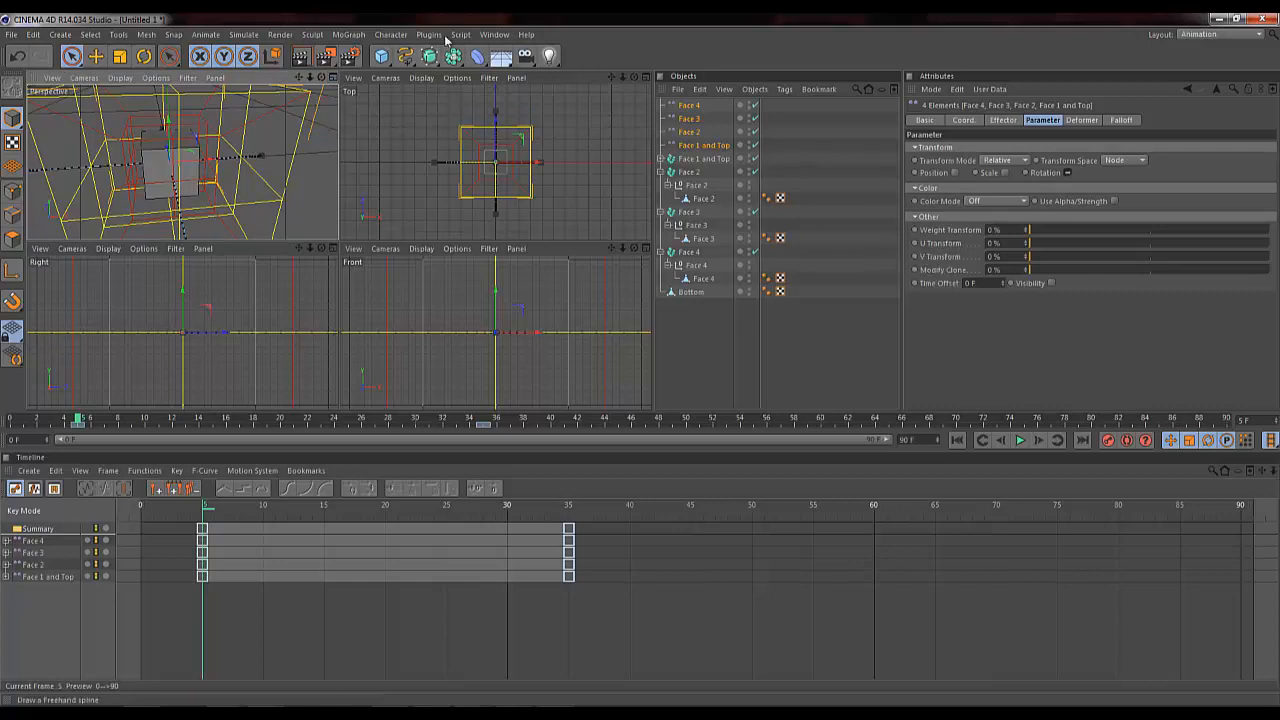
click(494, 34)
mouse_move(528, 54)
mouse_move(640, 110)
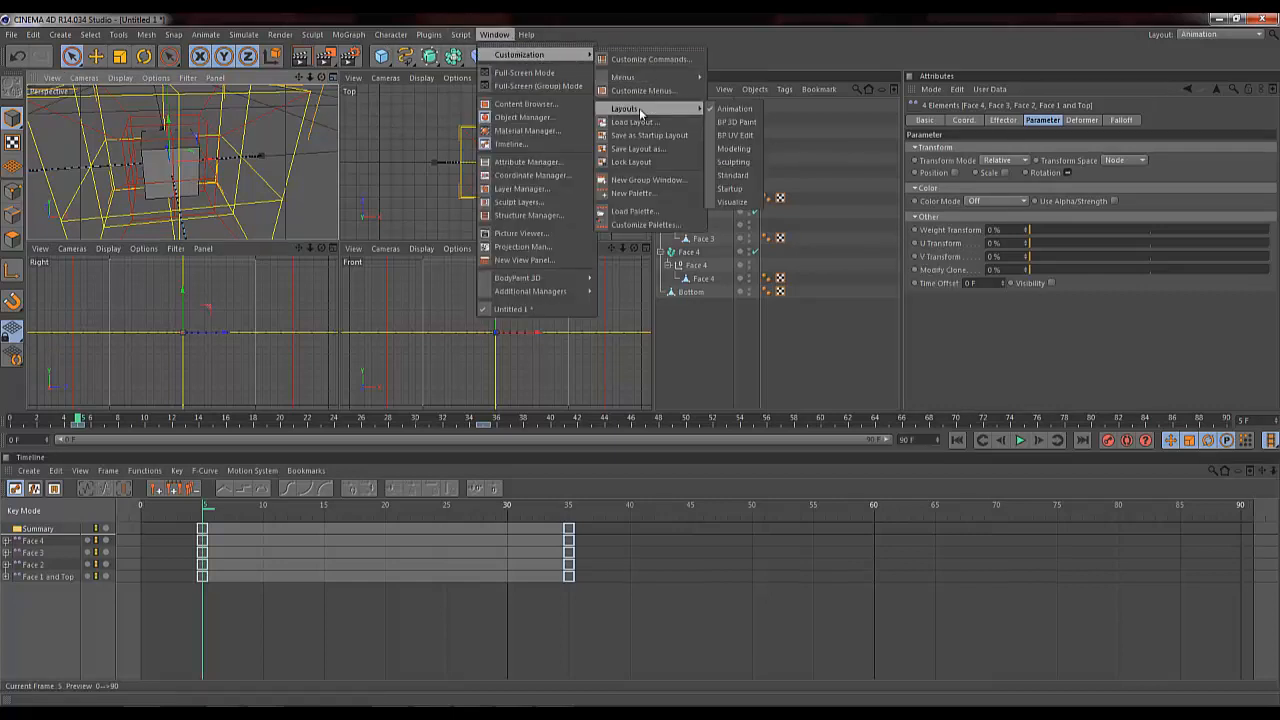
click(734, 175)
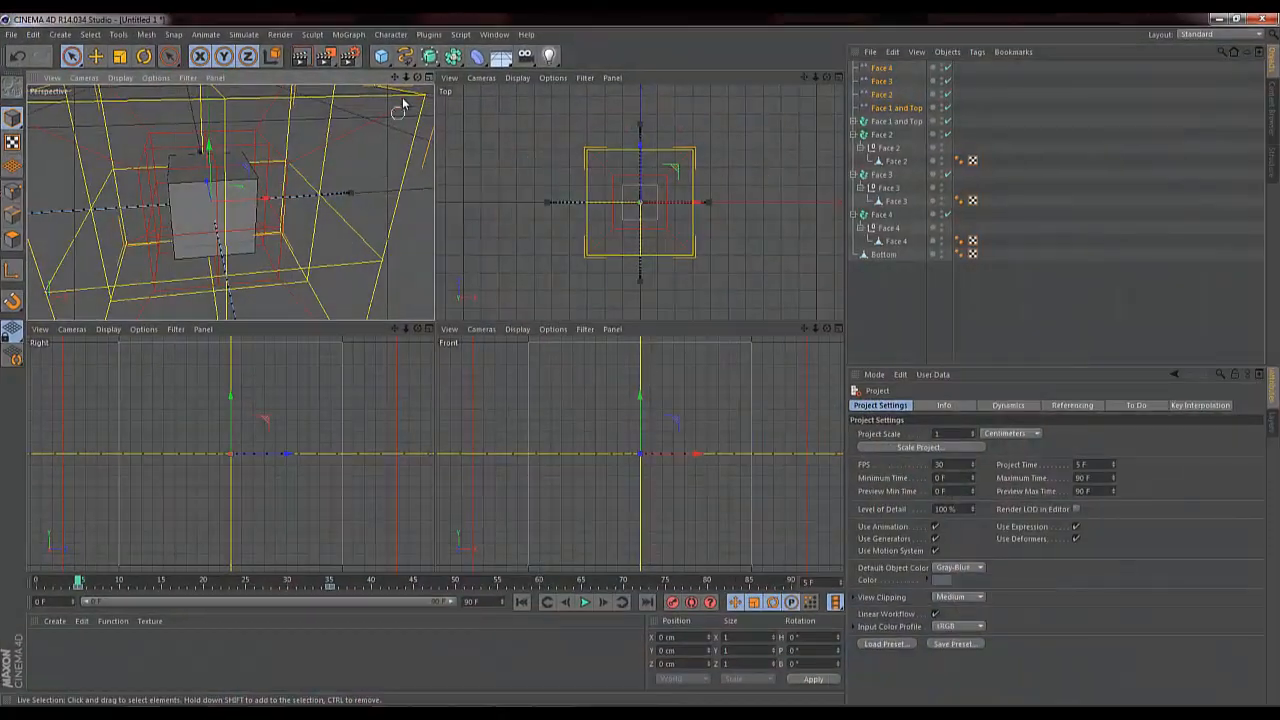
click(428, 78)
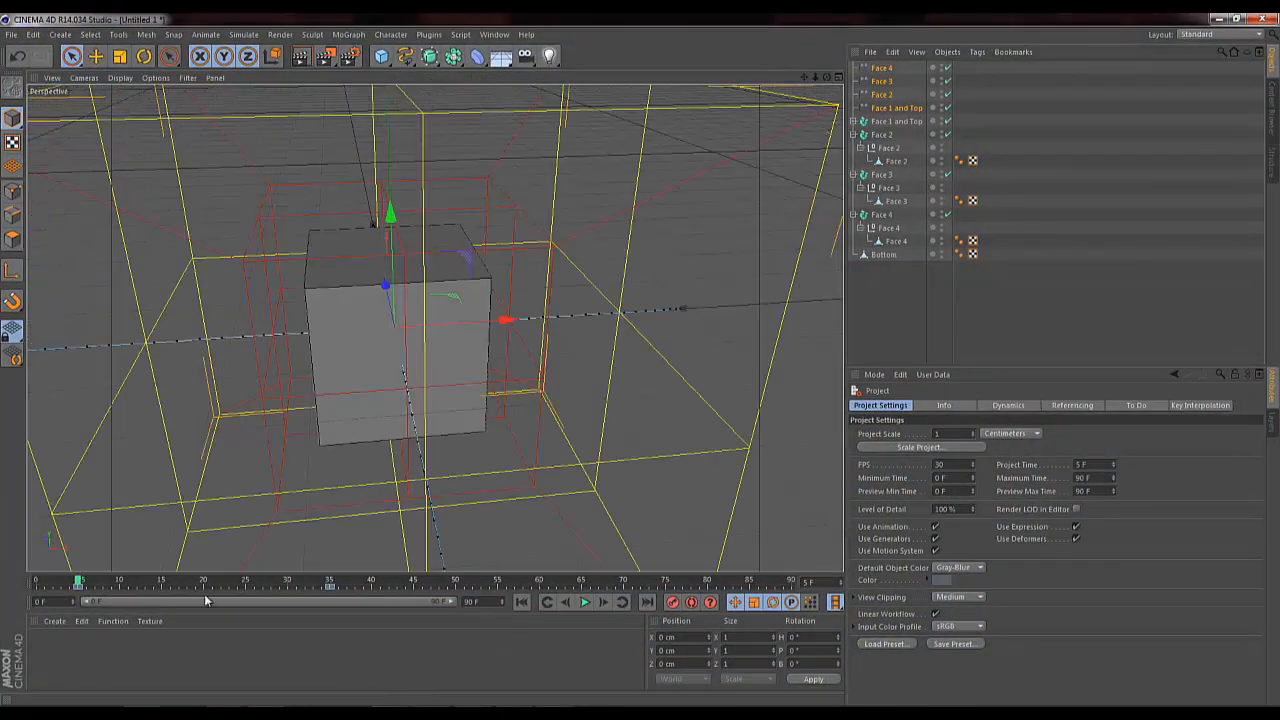
Step: Select the Face 4 Plain effector, collapse the Fracture objects and hide the Face 1 and Top, Face 2 and Face 3 Fracture objects
click(888, 68)
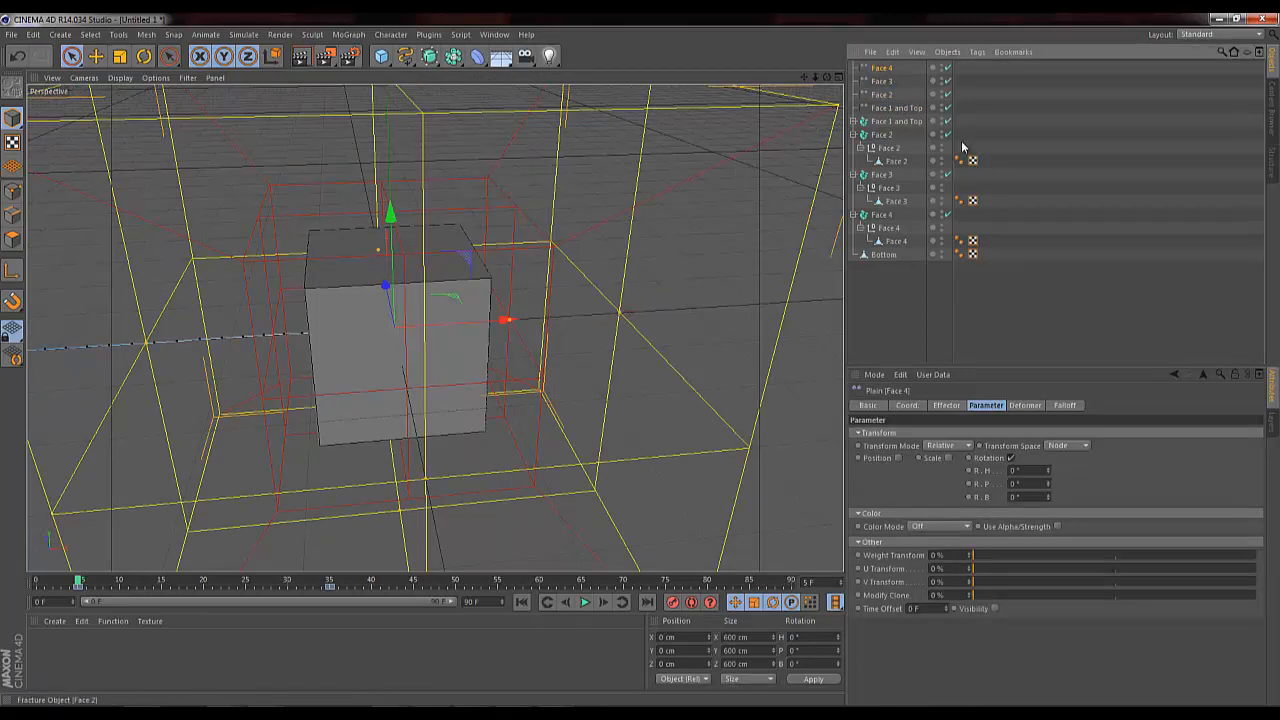
click(854, 134)
click(854, 147)
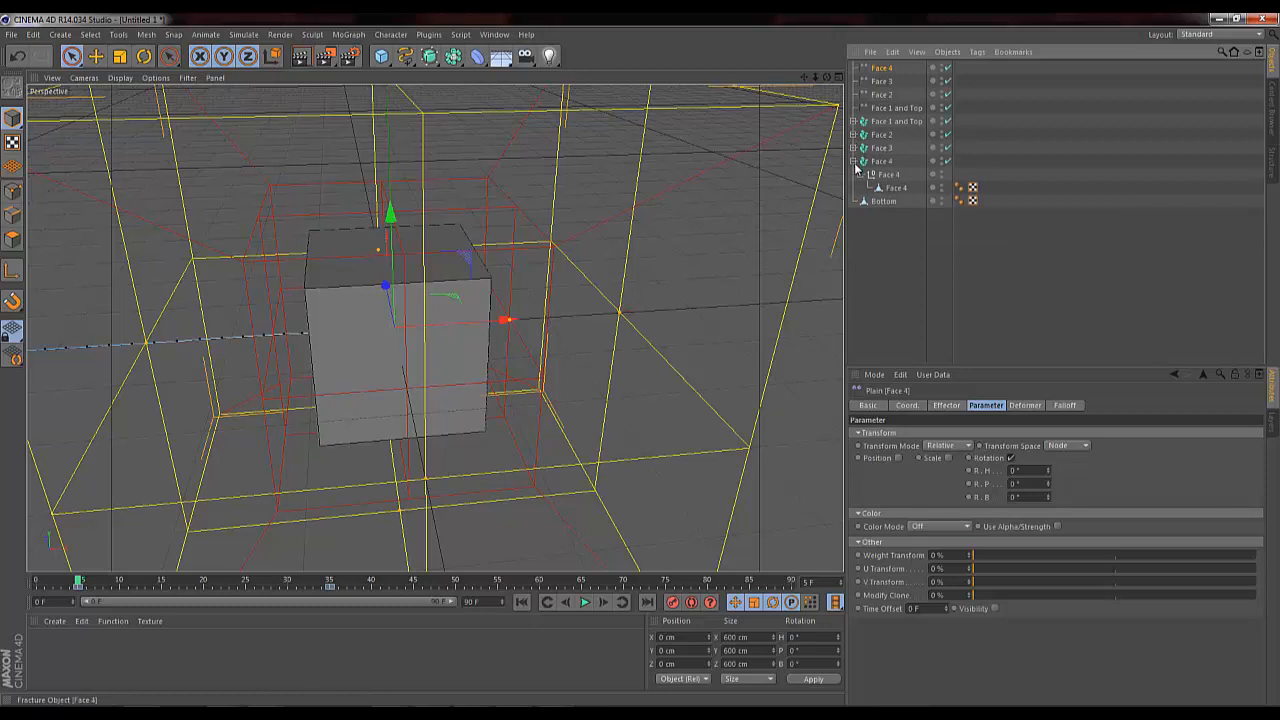
click(854, 161)
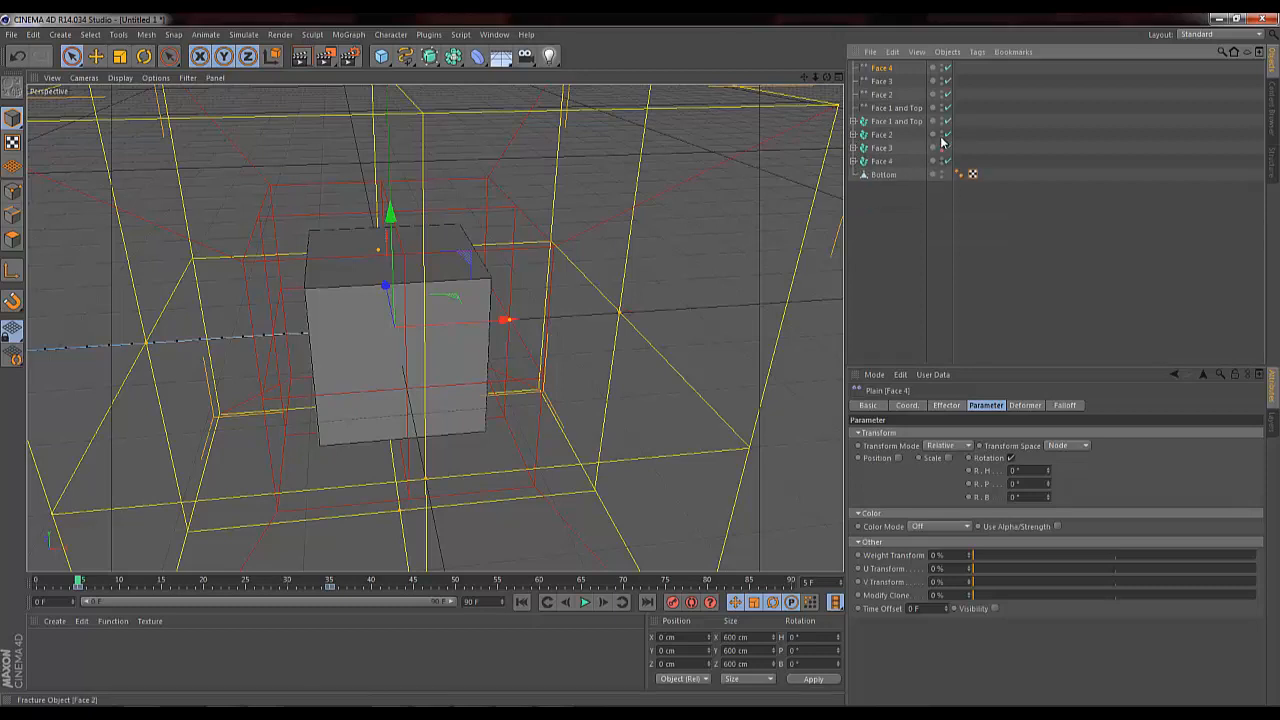
click(941, 122)
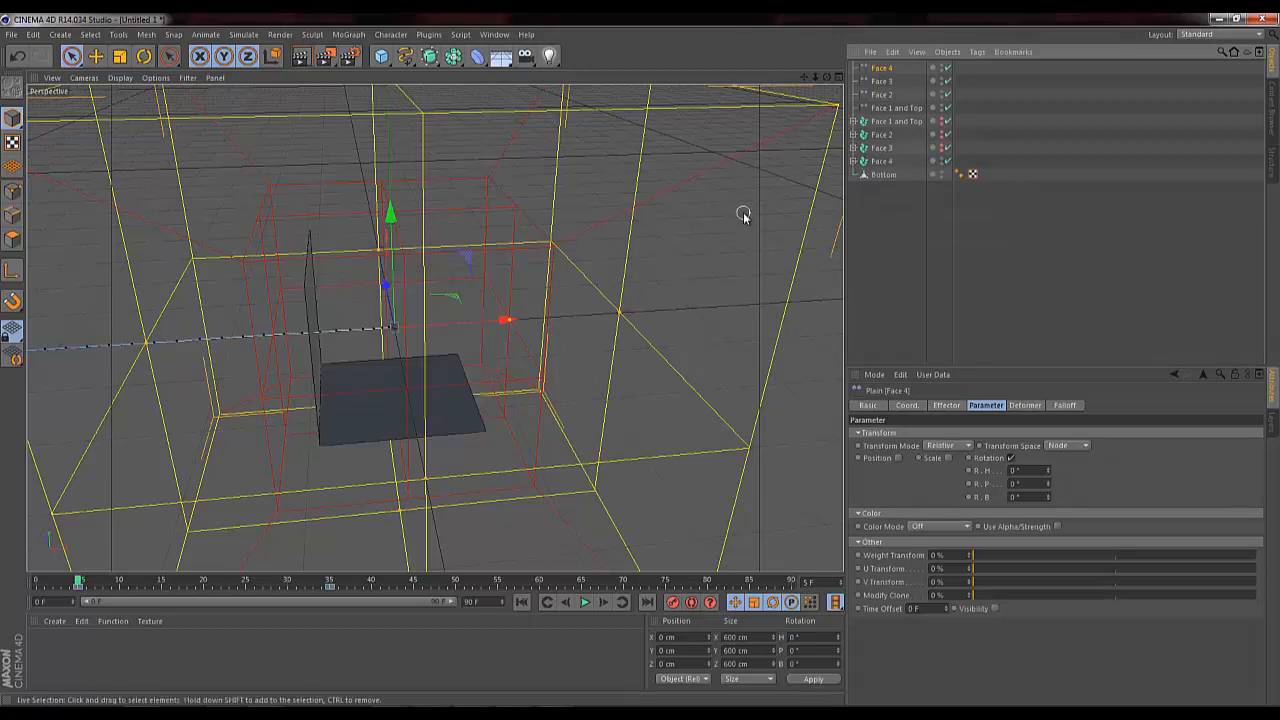
Step: Set the Face 4 Plain effector's bank rotation (R.B) to 90° and scrub to frame 38 to check the folding
alt+drag(637, 362, 637, 360)
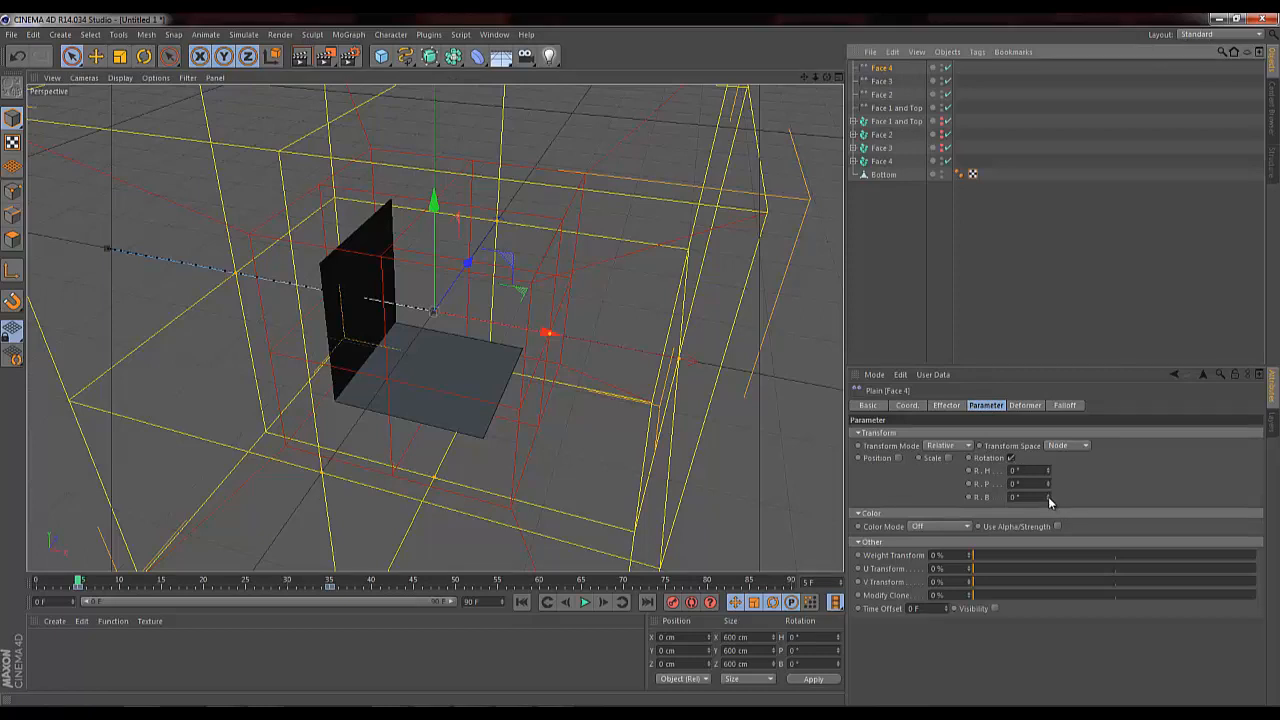
drag(1049, 502, 1049, 500)
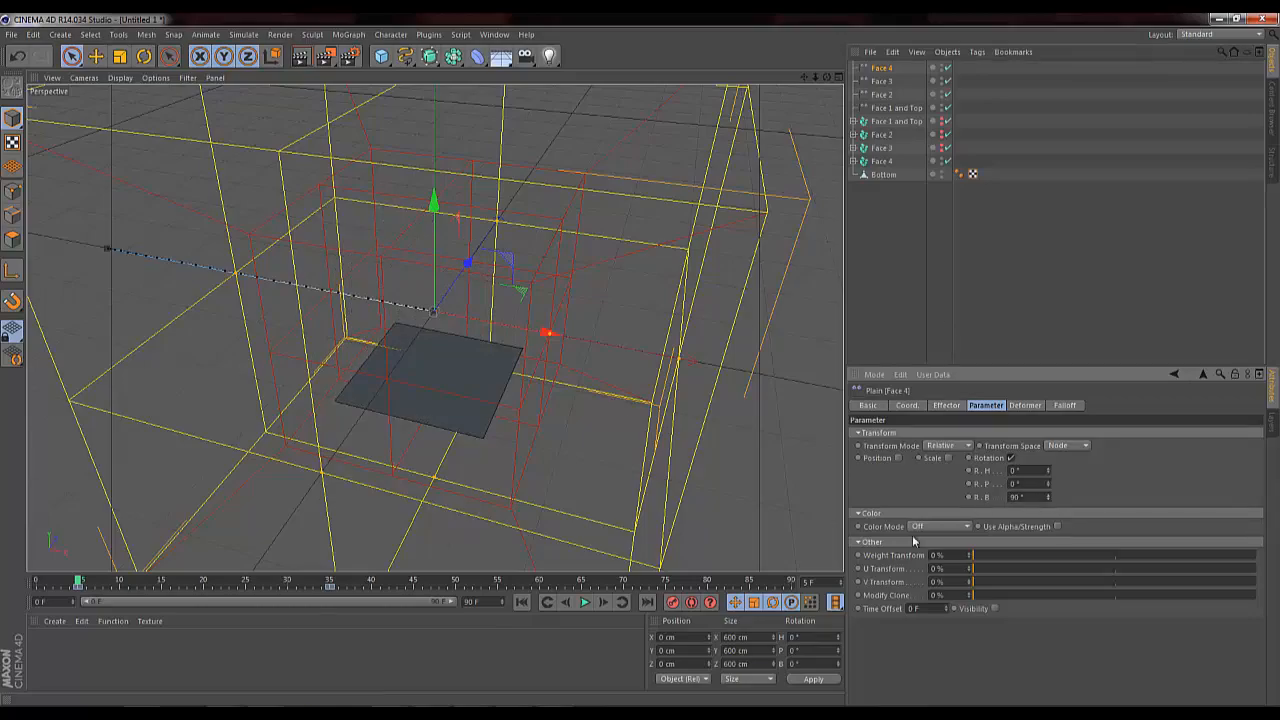
drag(79, 585, 264, 580)
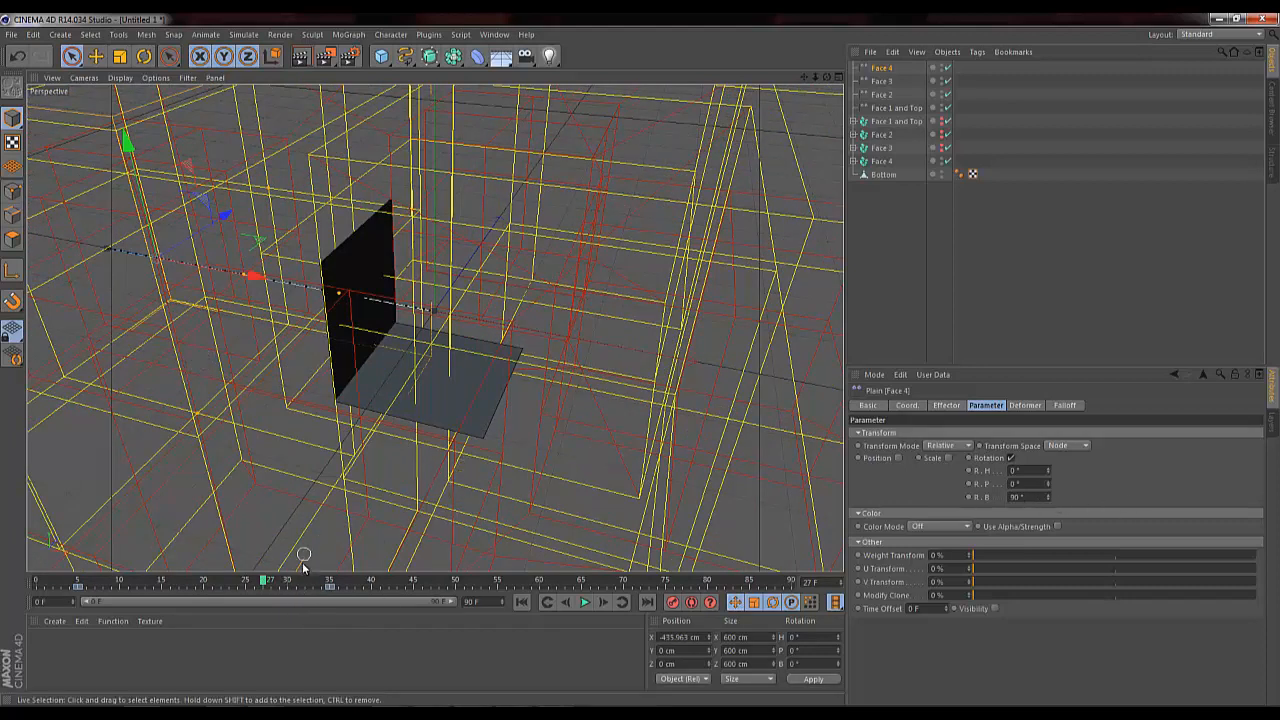
drag(266, 582, 355, 585)
Step: Try a bank rotation (R.B) of 180° on the Face 4 Plain effector and scrub back to frame 0
drag(1034, 497, 867, 495)
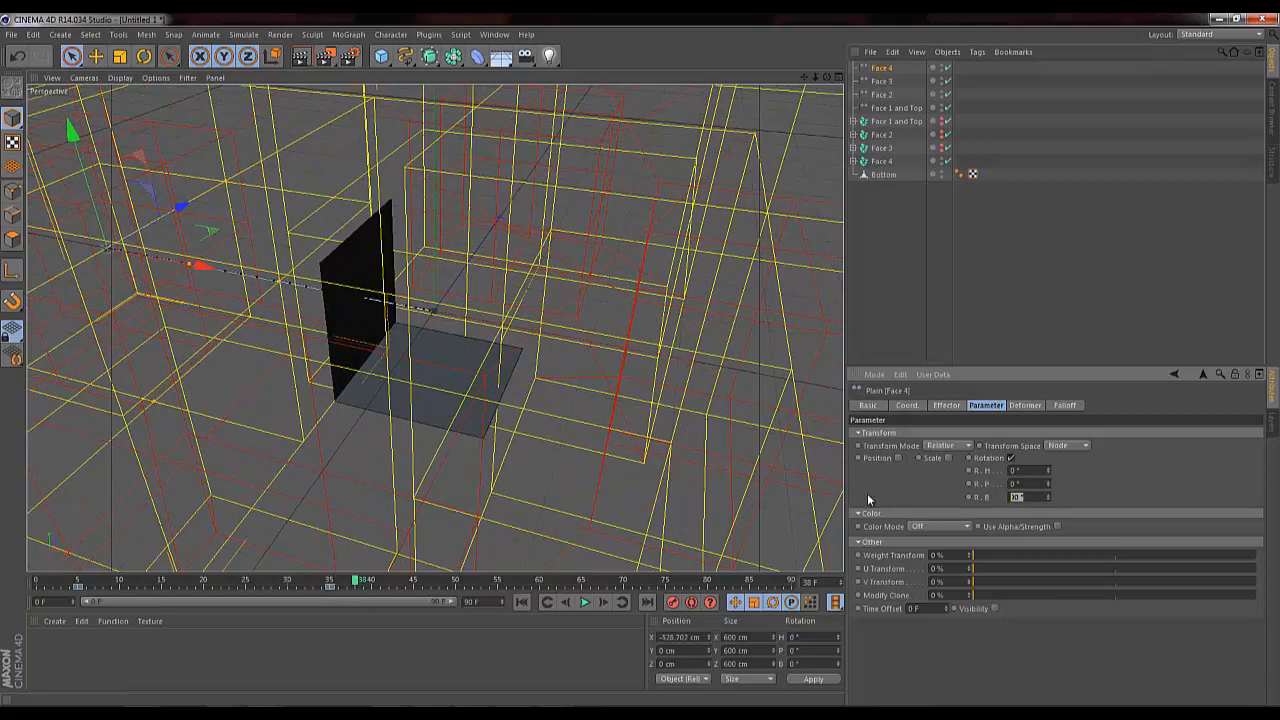
text(180)
key(Return)
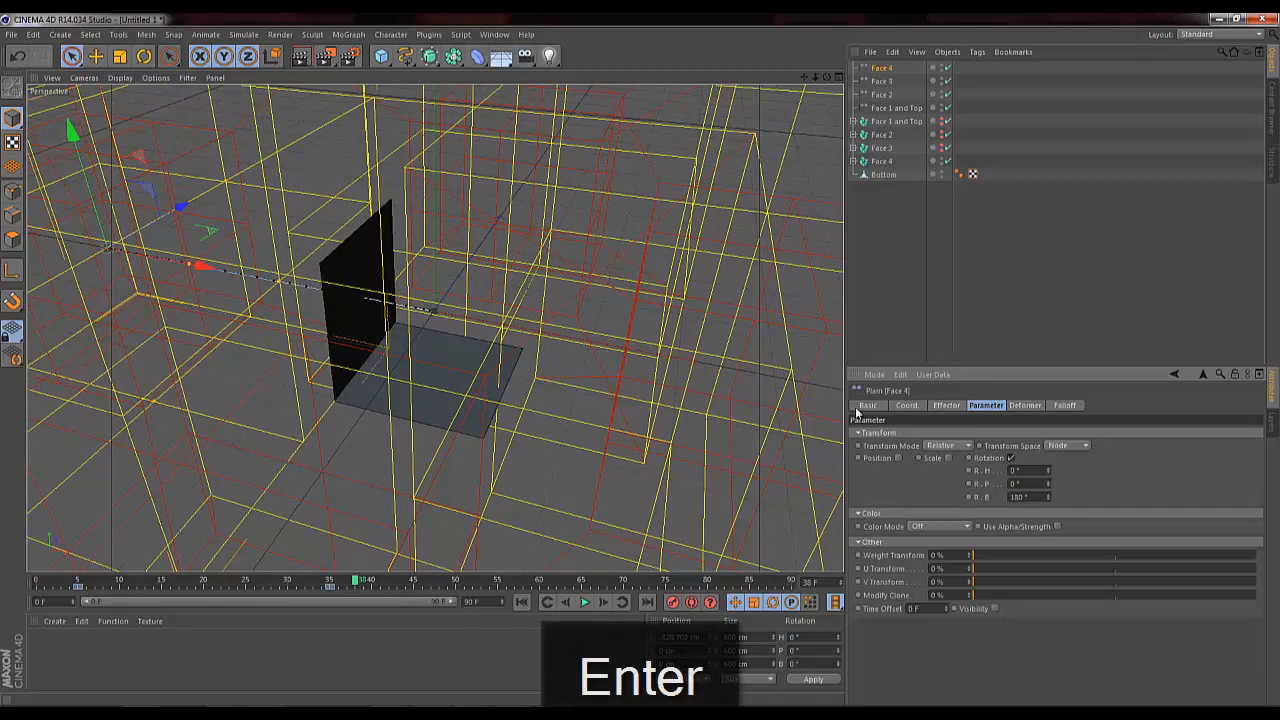
drag(355, 585, 30, 593)
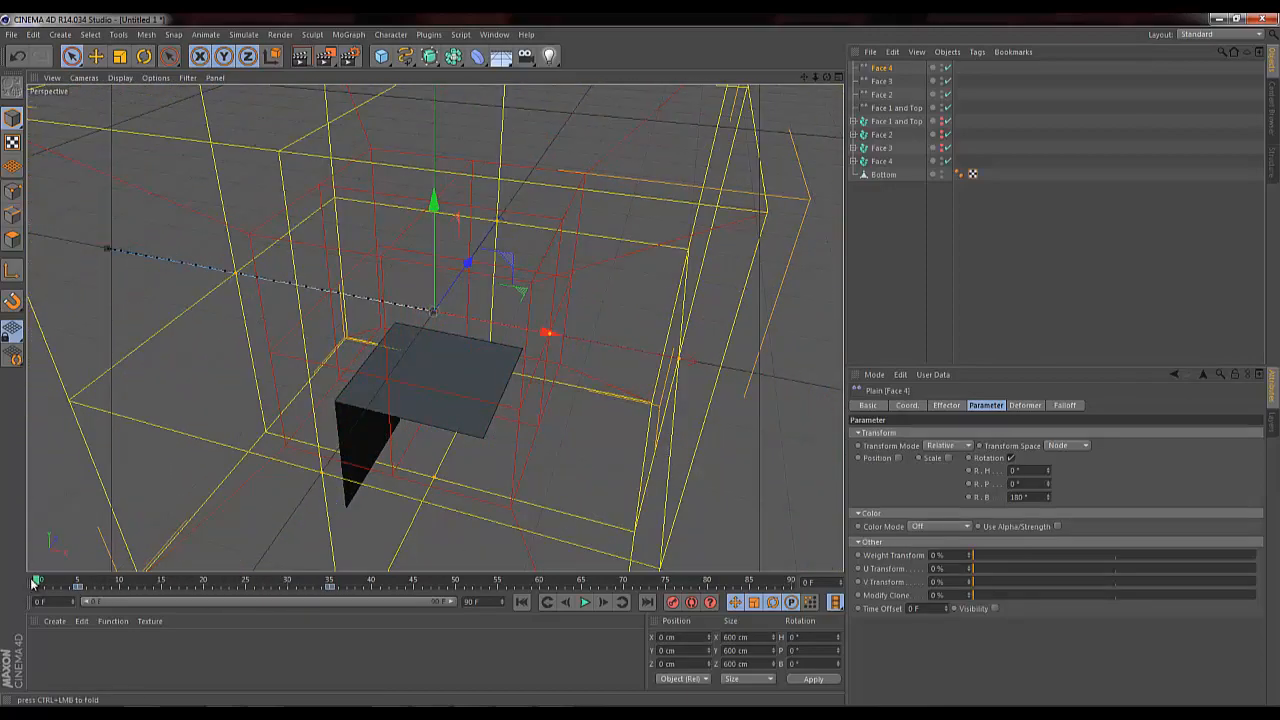
drag(87, 588, 15, 613)
Step: Undo the bank rotation changes on the Face 4 Plain effector and set R.B to 90° at frame 0
key(ctrl+z)
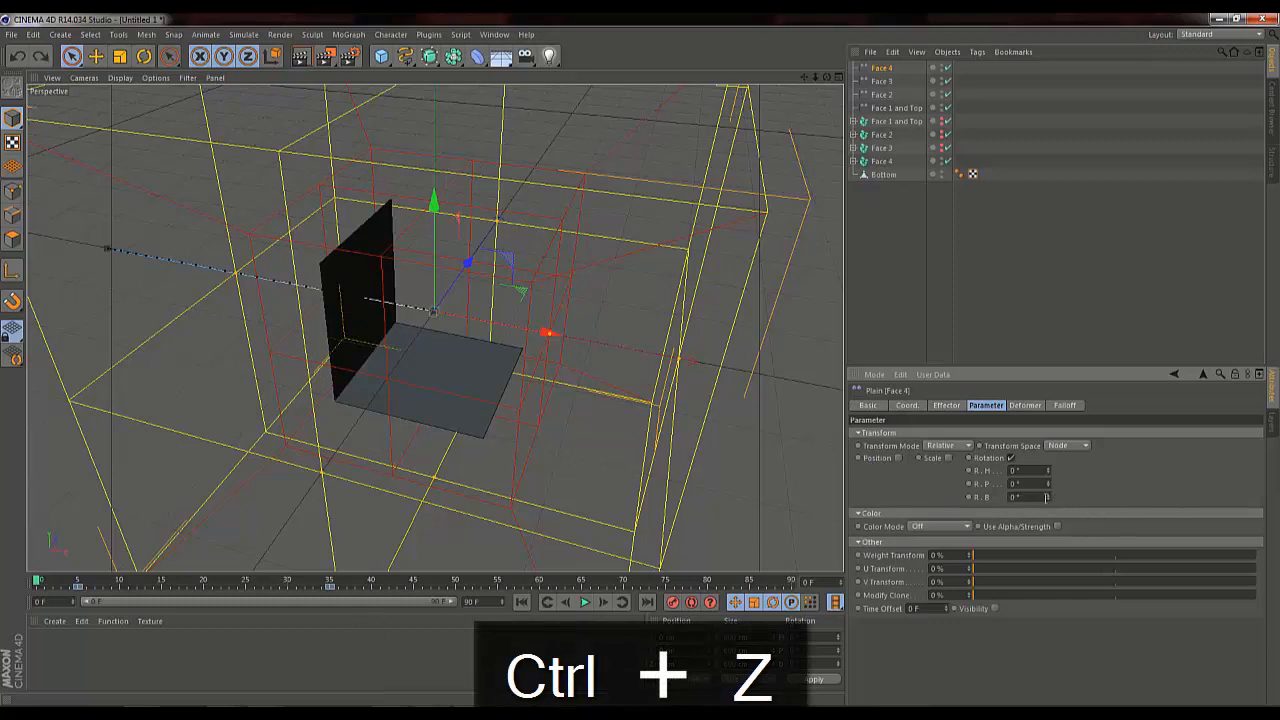
drag(1049, 497, 1049, 496)
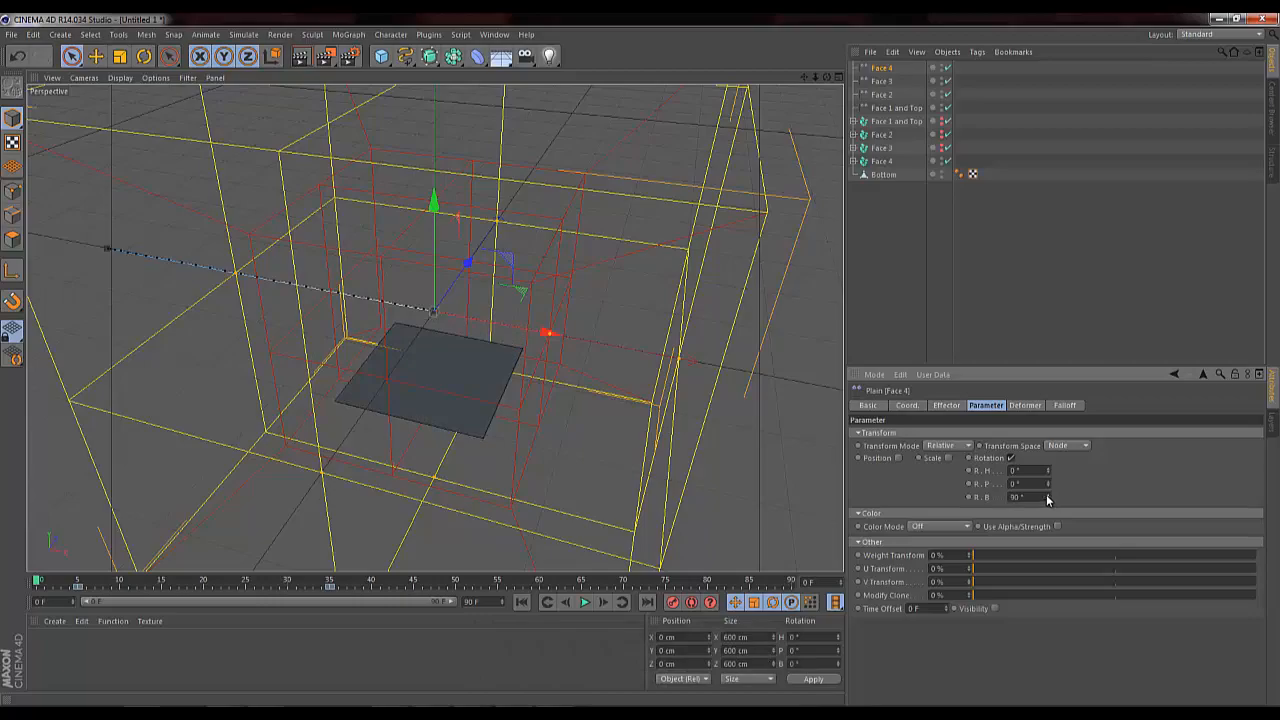
Step: Scrub to frame 35 and set the Face 4 Plain effector's bank rotation (R.B) to 0°
drag(37, 582, 330, 586)
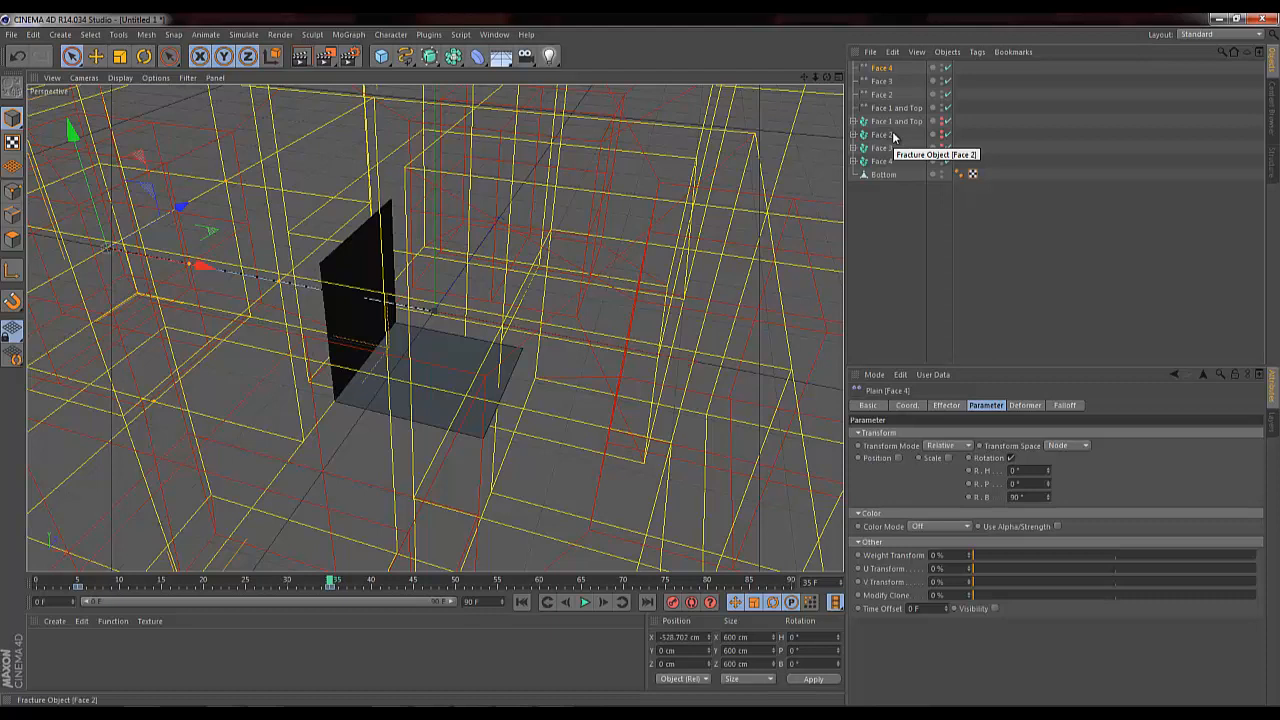
key(Page_Up)
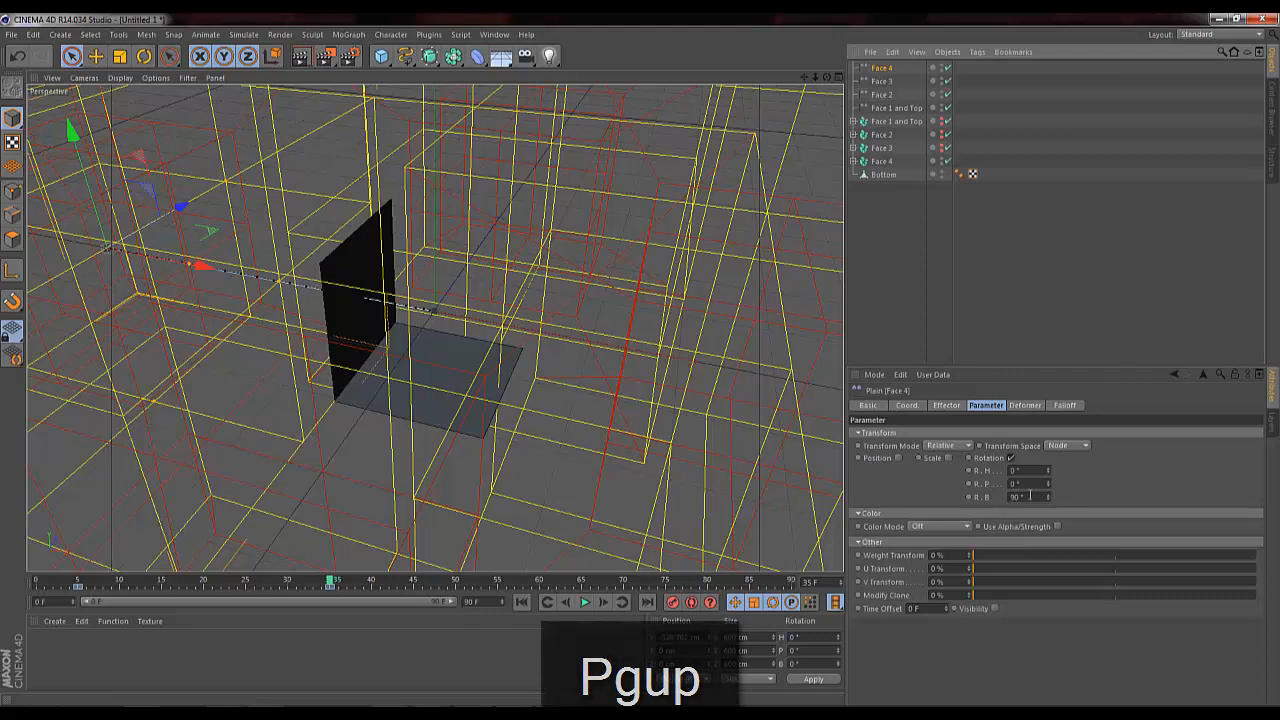
click(1030, 496)
text(0)
key(Return)
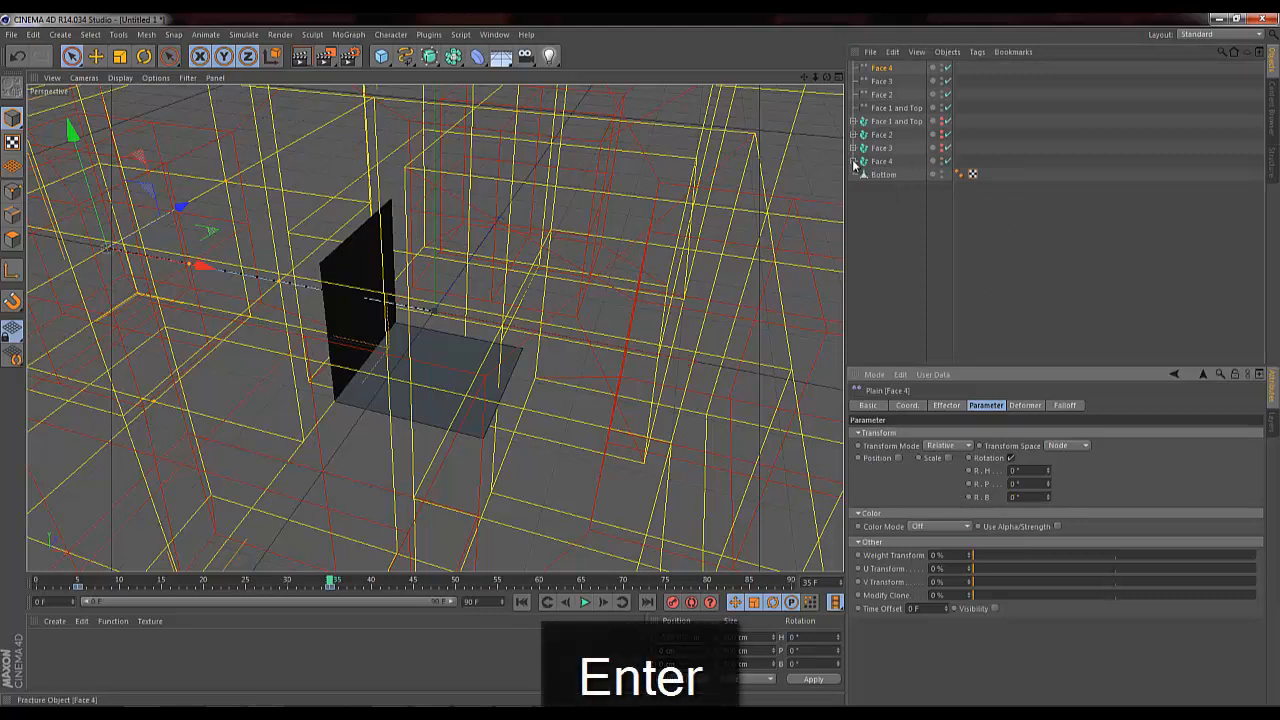
Step: Show the Face 1 and Top, Face 2 and Face 3 Fracture objects to view the box, then hide them again one by one
drag(942, 146, 942, 121)
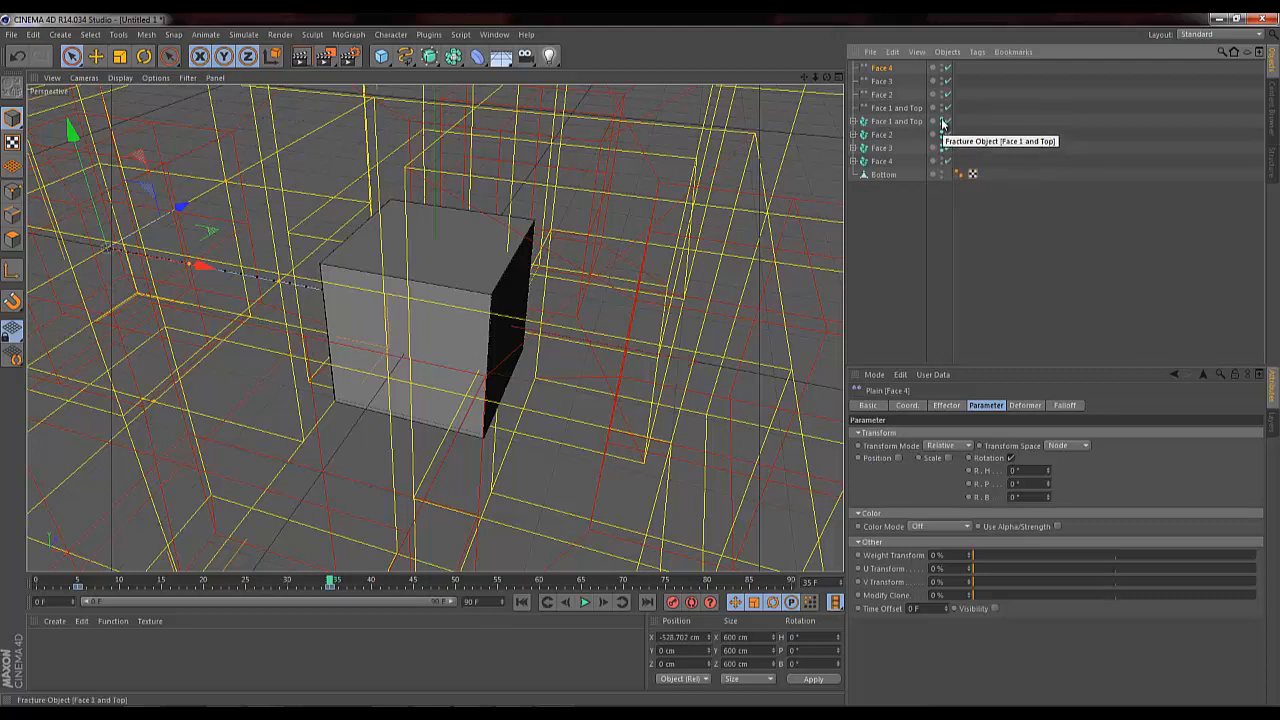
click(942, 121)
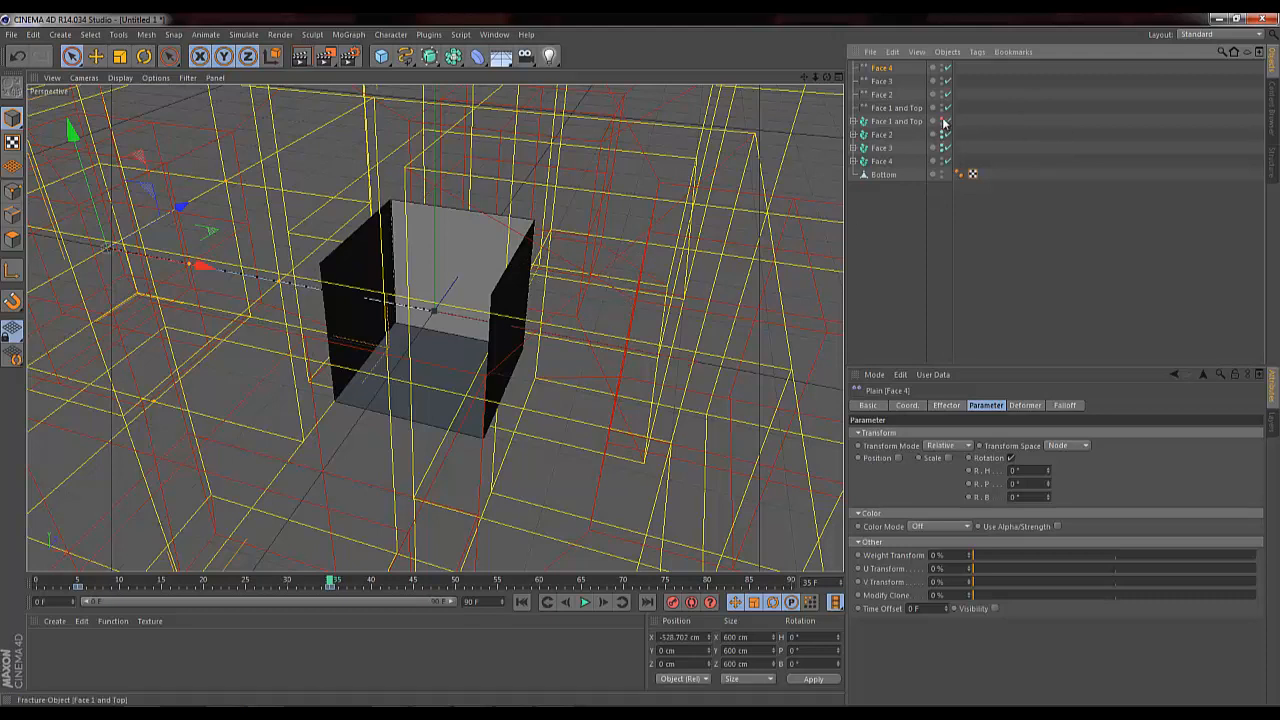
click(941, 120)
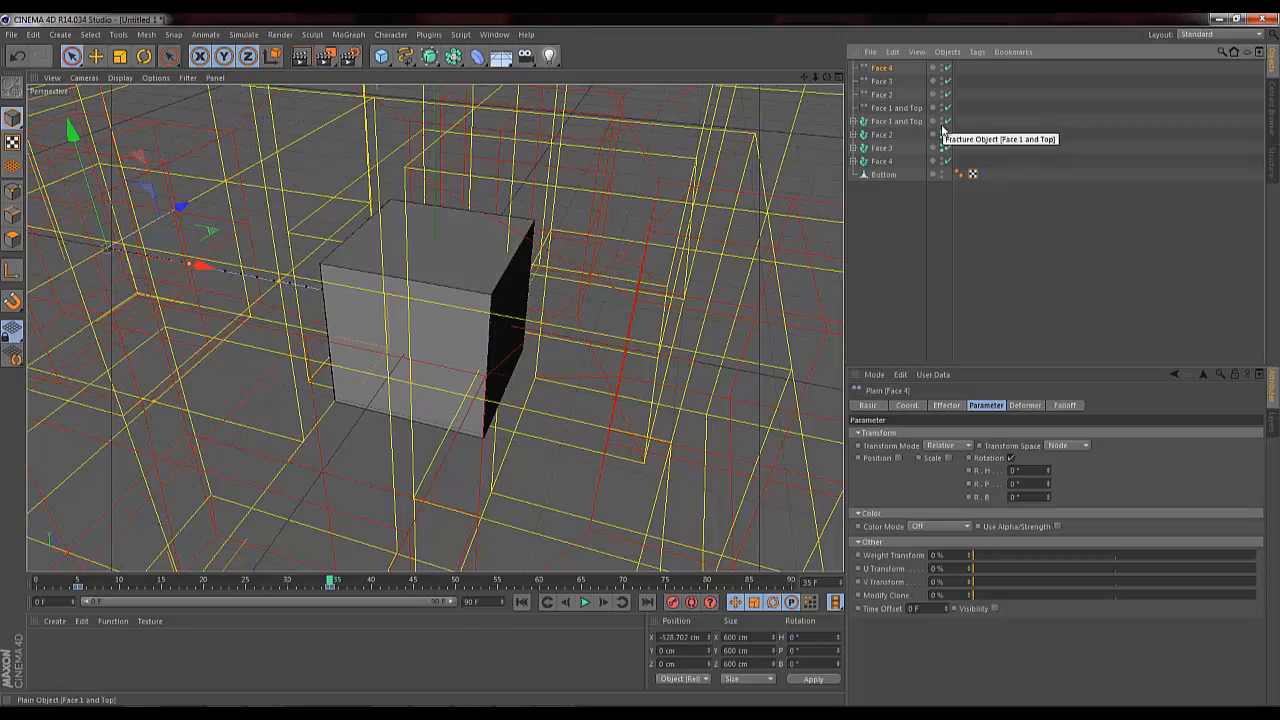
click(941, 124)
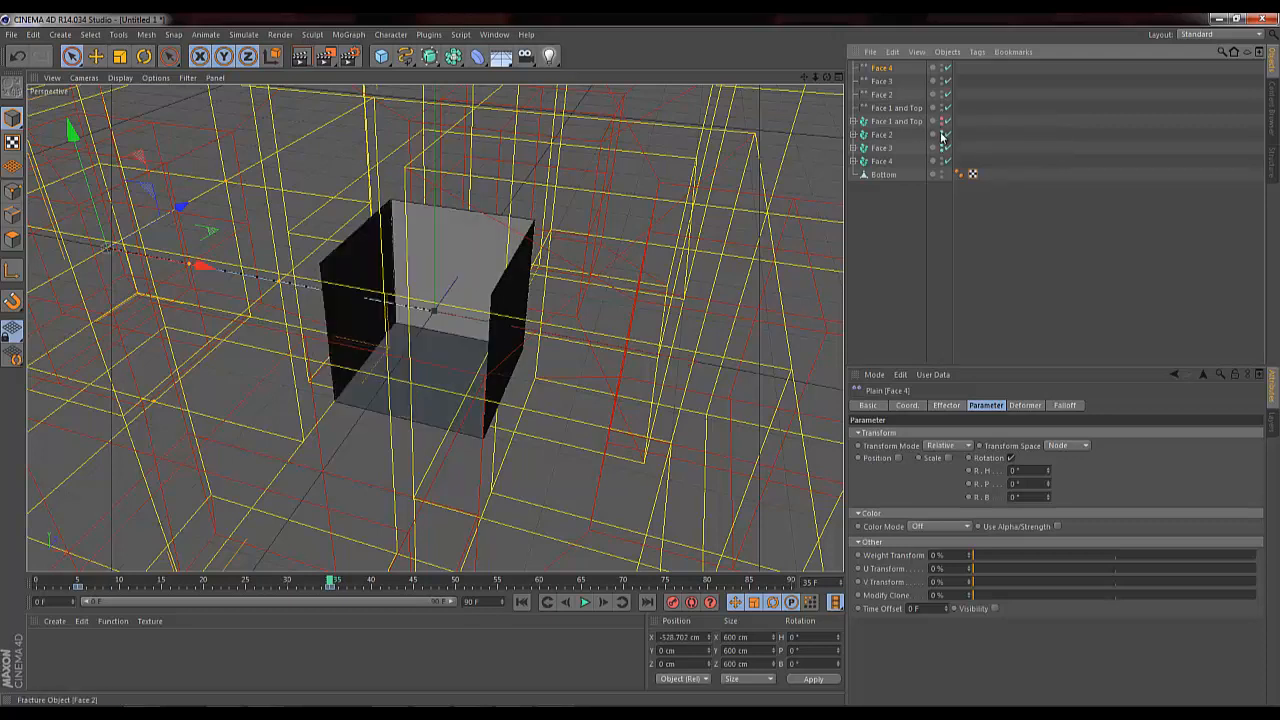
click(942, 135)
click(943, 135)
click(942, 148)
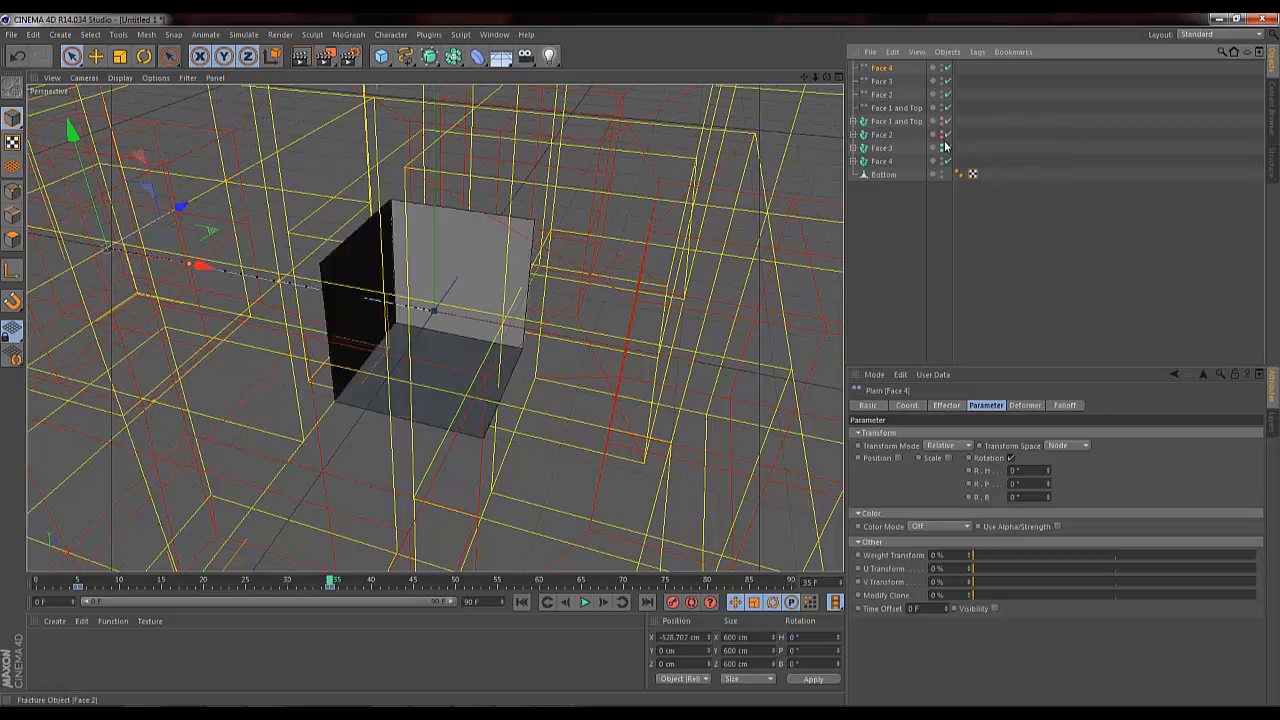
click(941, 148)
click(942, 149)
click(942, 149)
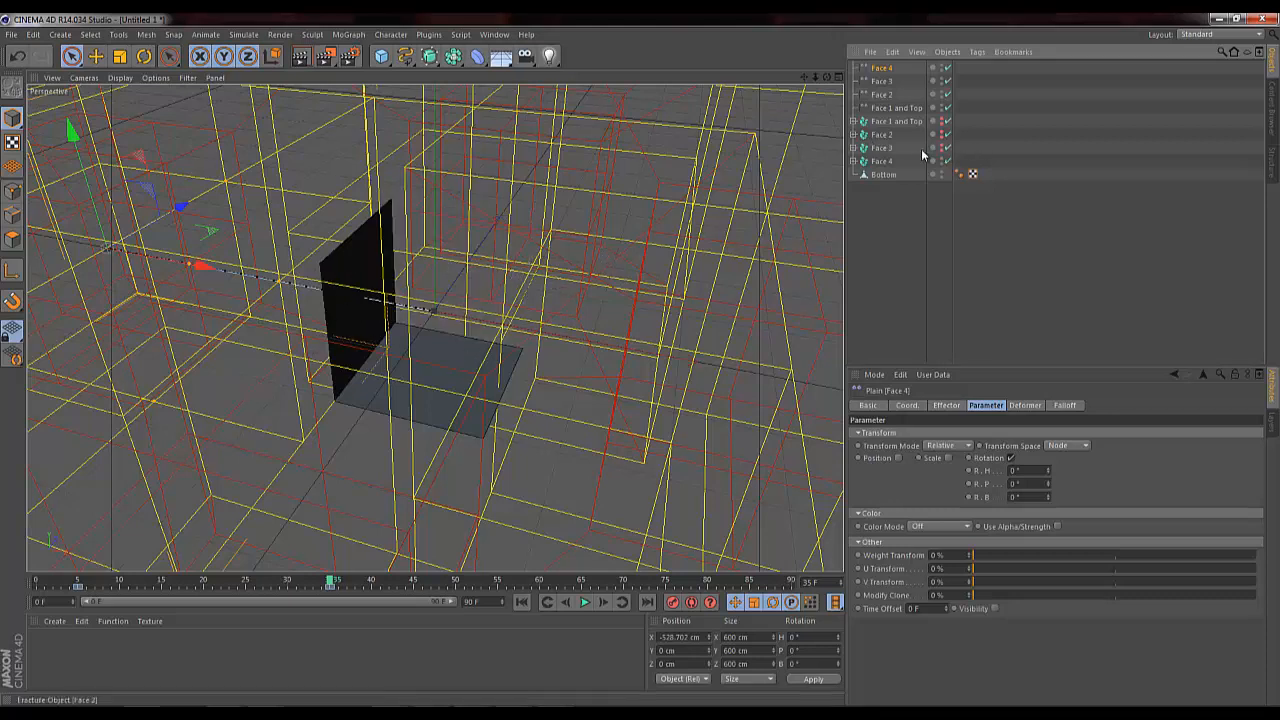
Step: Rotate the null inside the Face 4 Fracture object to a bank angle of -90° so the face lies flat
click(882, 161)
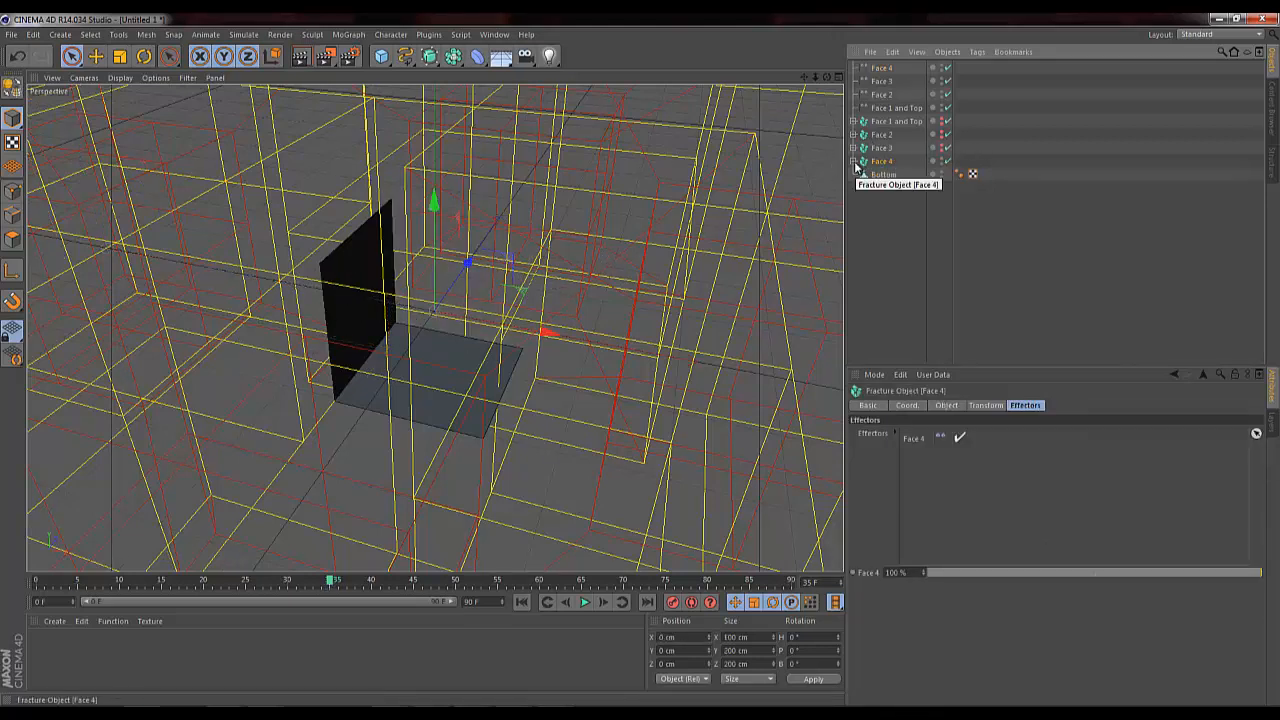
click(854, 162)
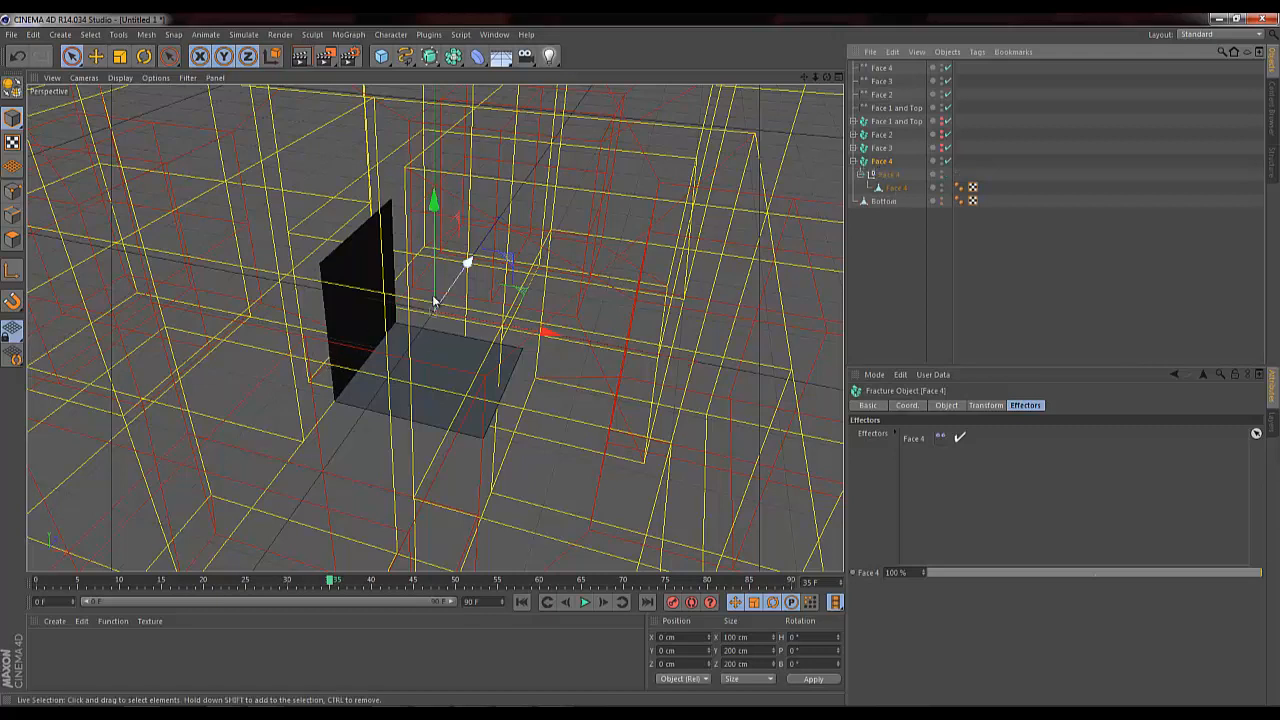
click(894, 187)
click(891, 176)
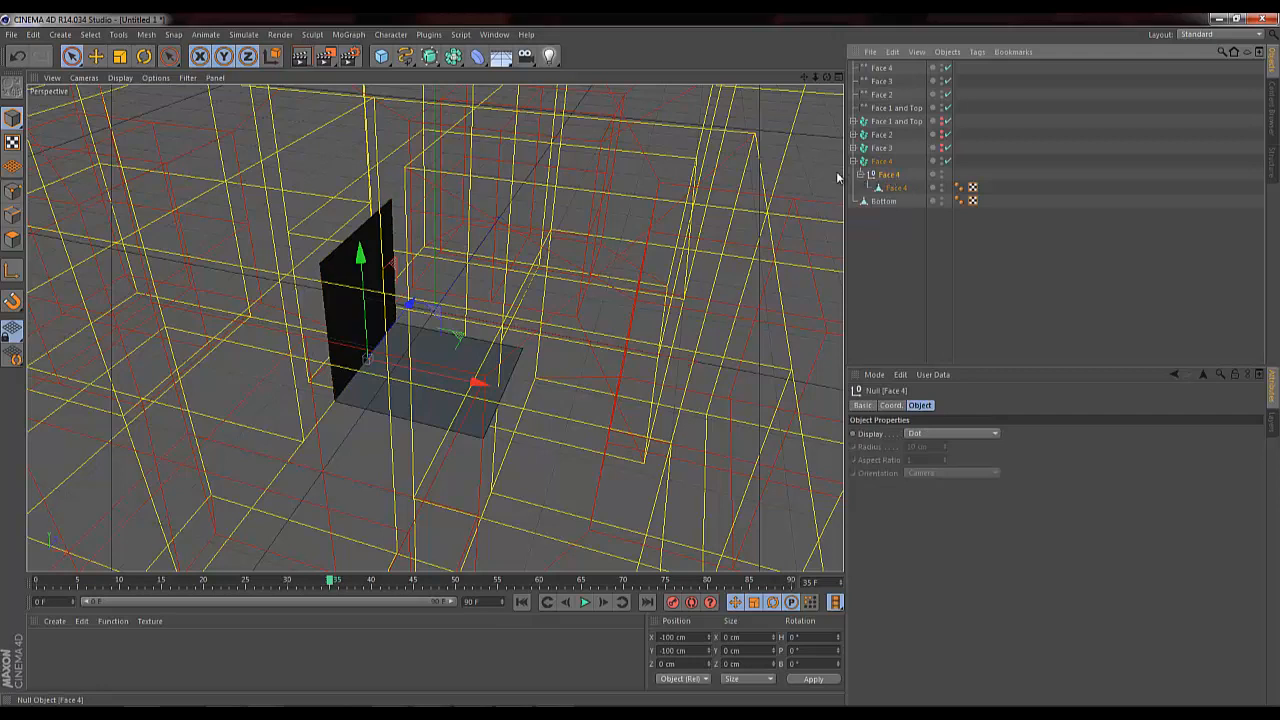
click(859, 175)
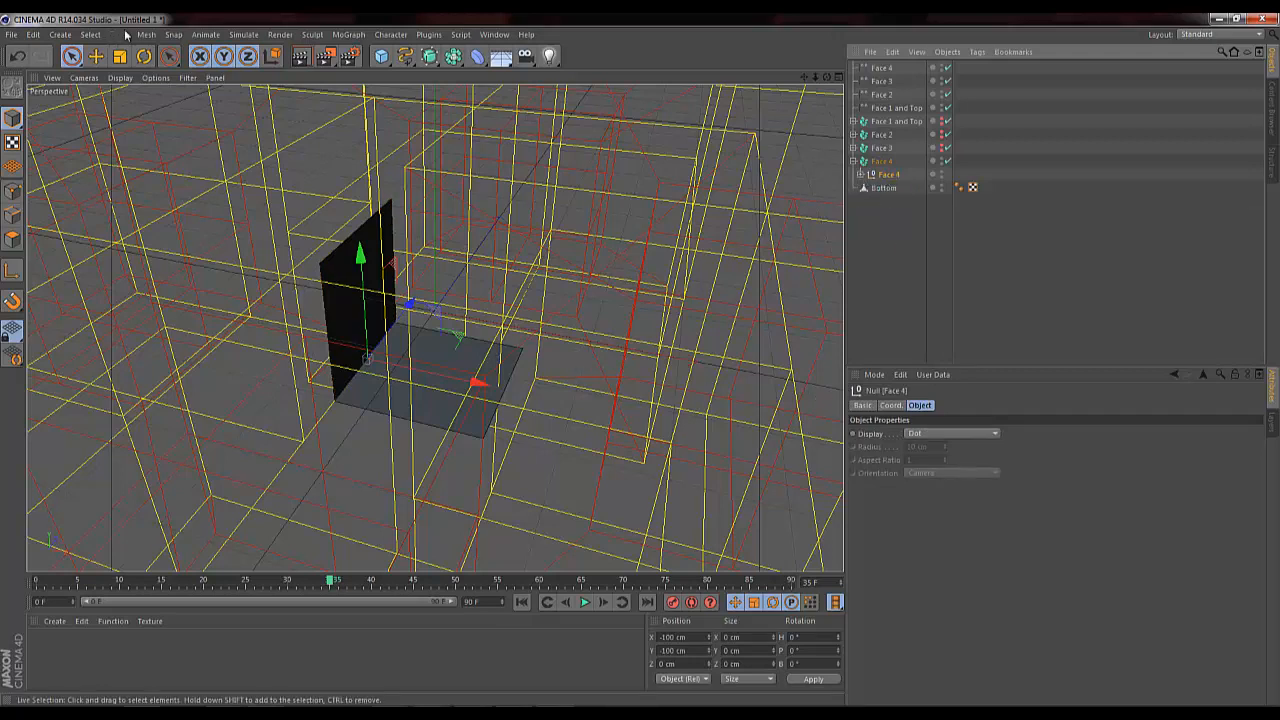
key(r)
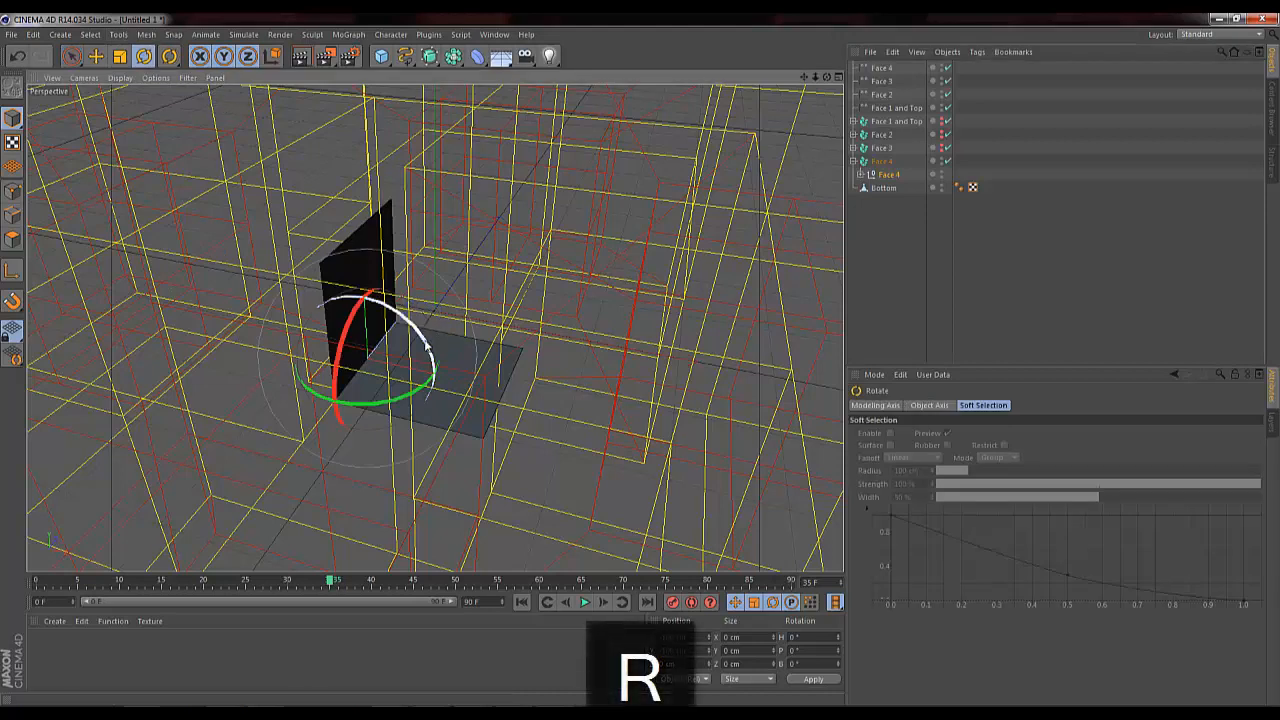
drag(429, 346, 327, 289)
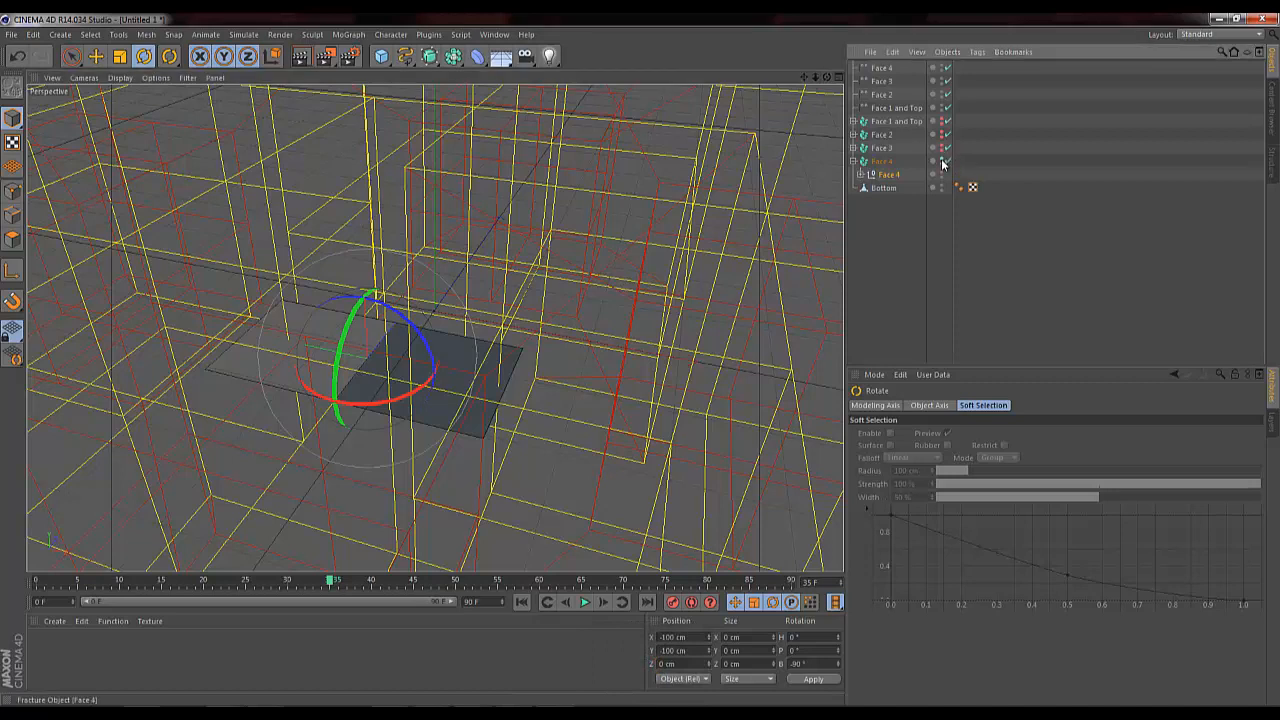
Step: Hide and collapse the Face 4 Fracture object, then show the Face 3 Fracture object and expand its hierarchy
click(946, 161)
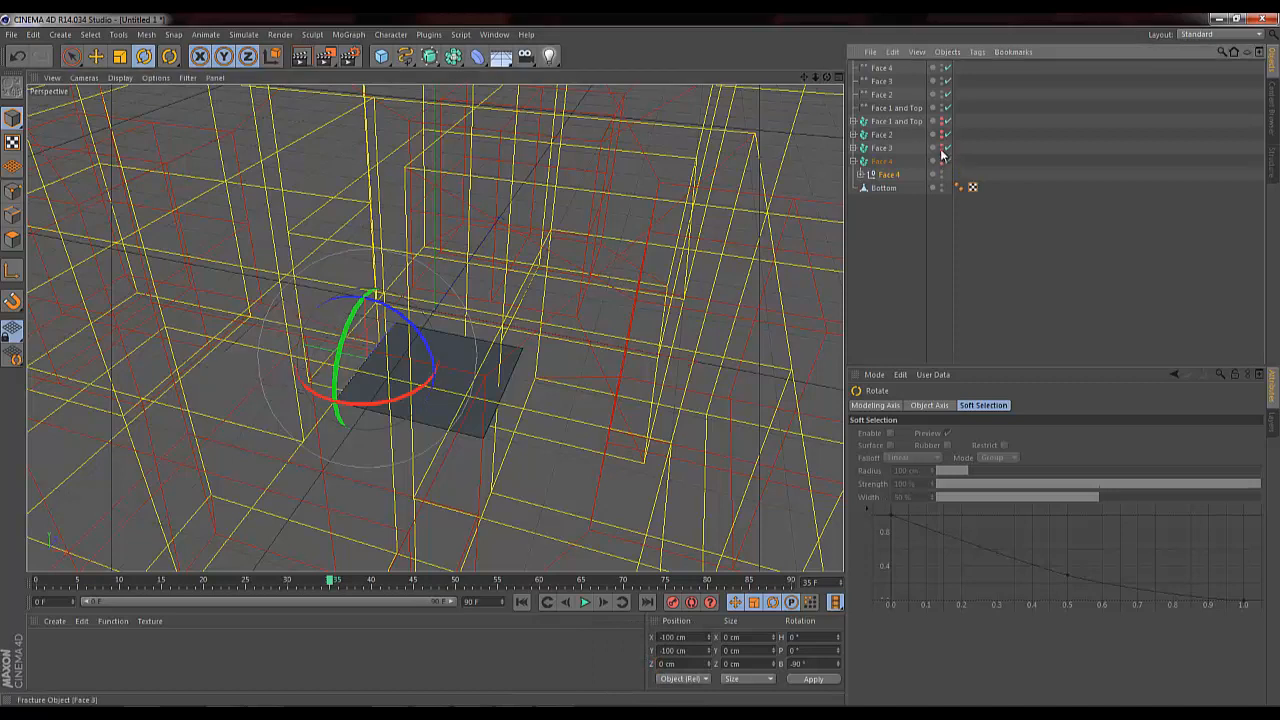
click(853, 161)
click(853, 148)
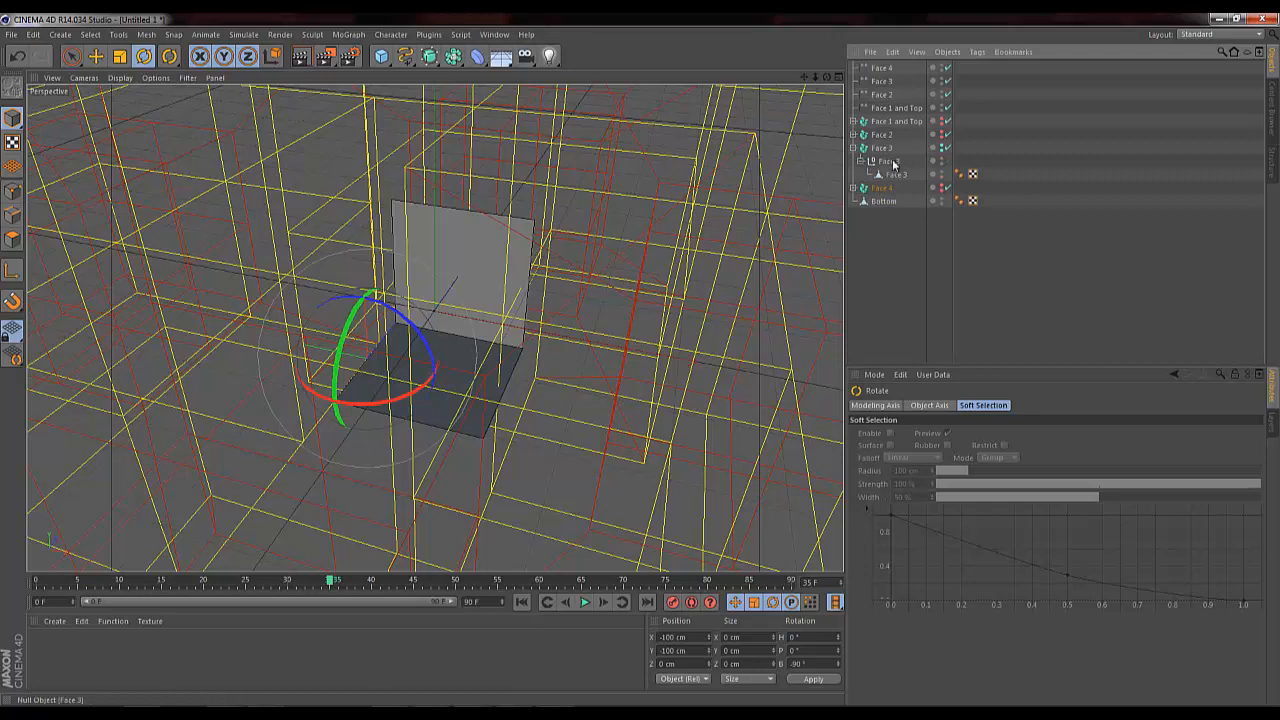
Step: Try to rotate the null inside the Face 3 Fracture object about its centre and undo the rotation
click(893, 162)
click(860, 161)
drag(440, 272, 478, 212)
key(ctrl+z)
key(ctrl+z)
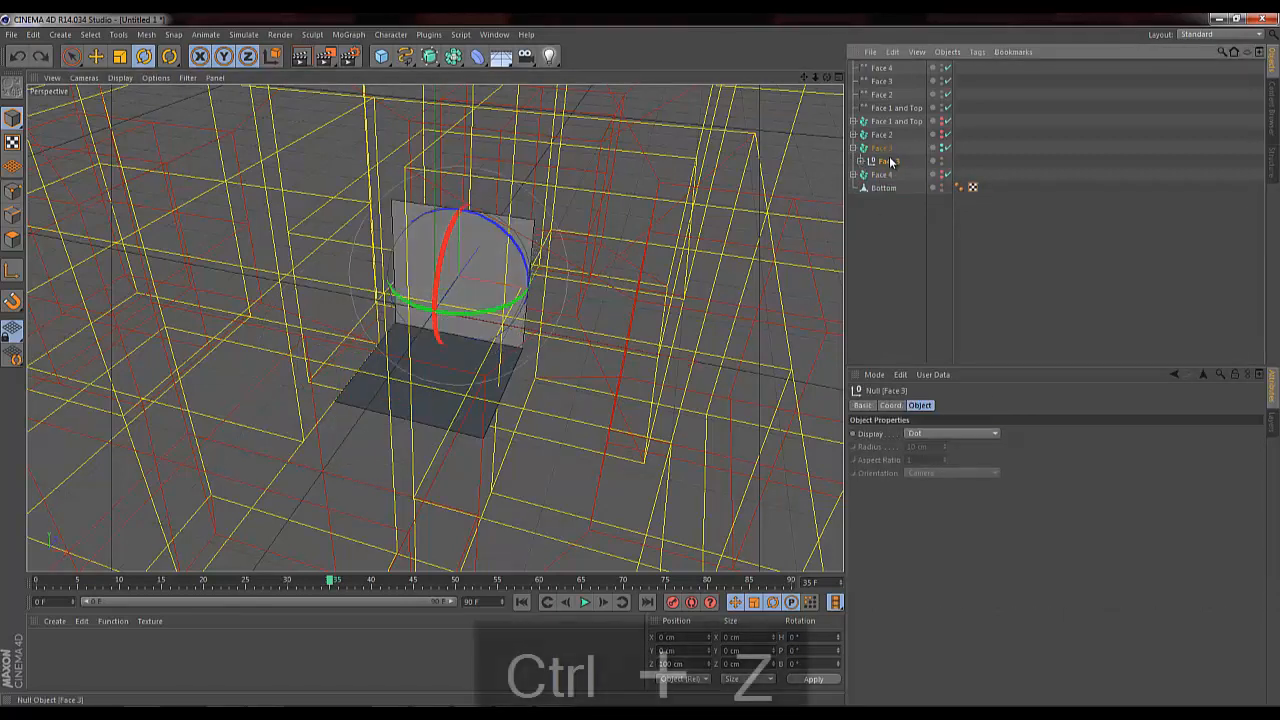
key(ctrl+z)
key(ctrl+z)
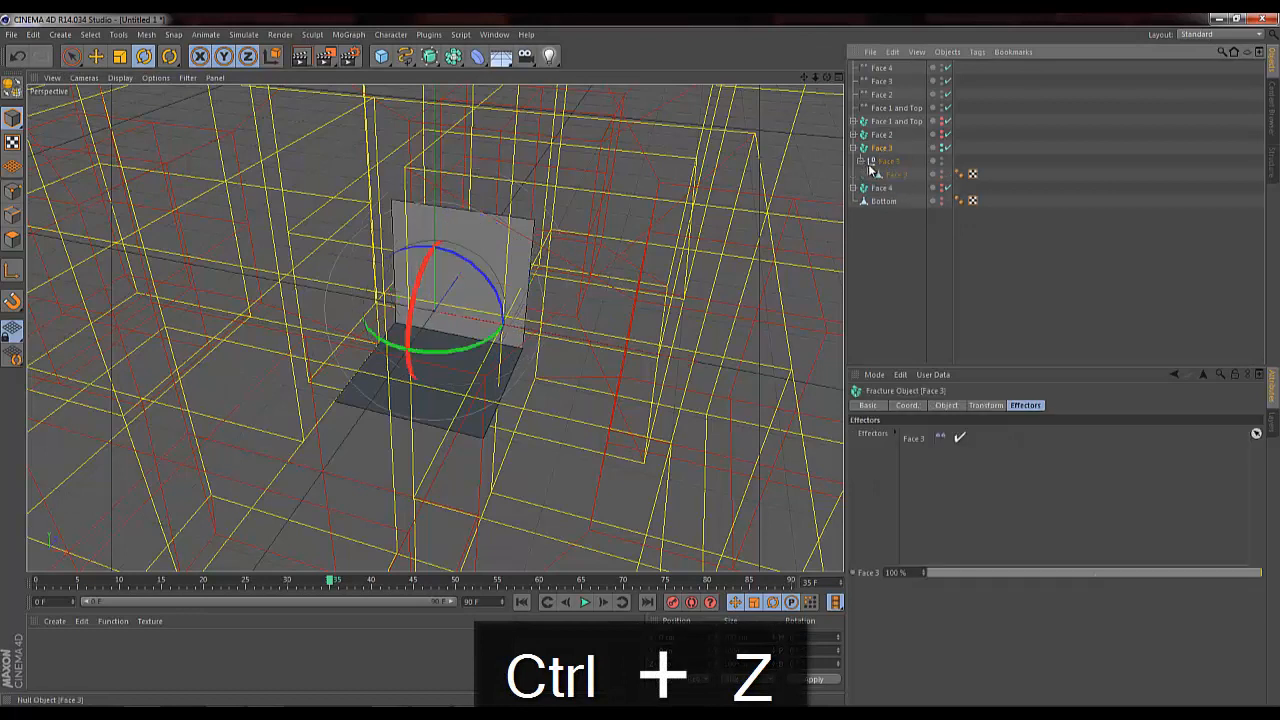
key(ctrl+z)
key(ctrl+z)
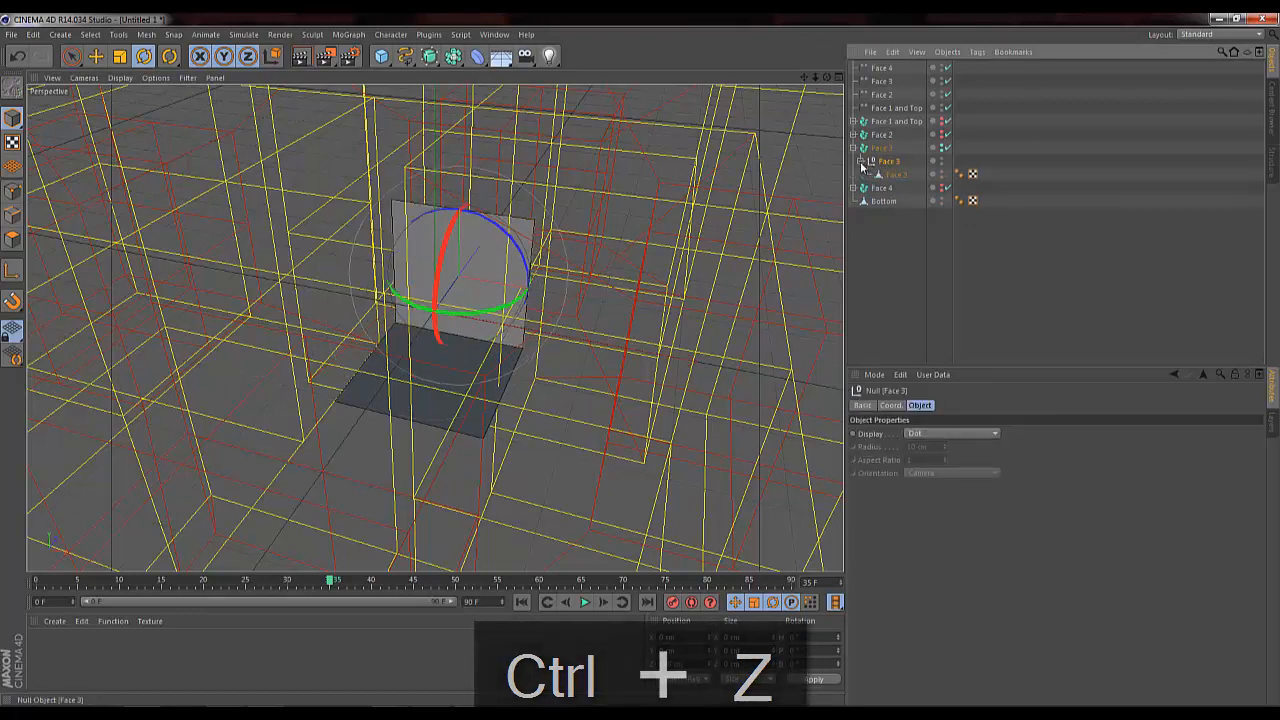
Step: Enable axis modification and move the Face 3 null's axis down to Y -100 cm, at the face's lower edge
click(883, 148)
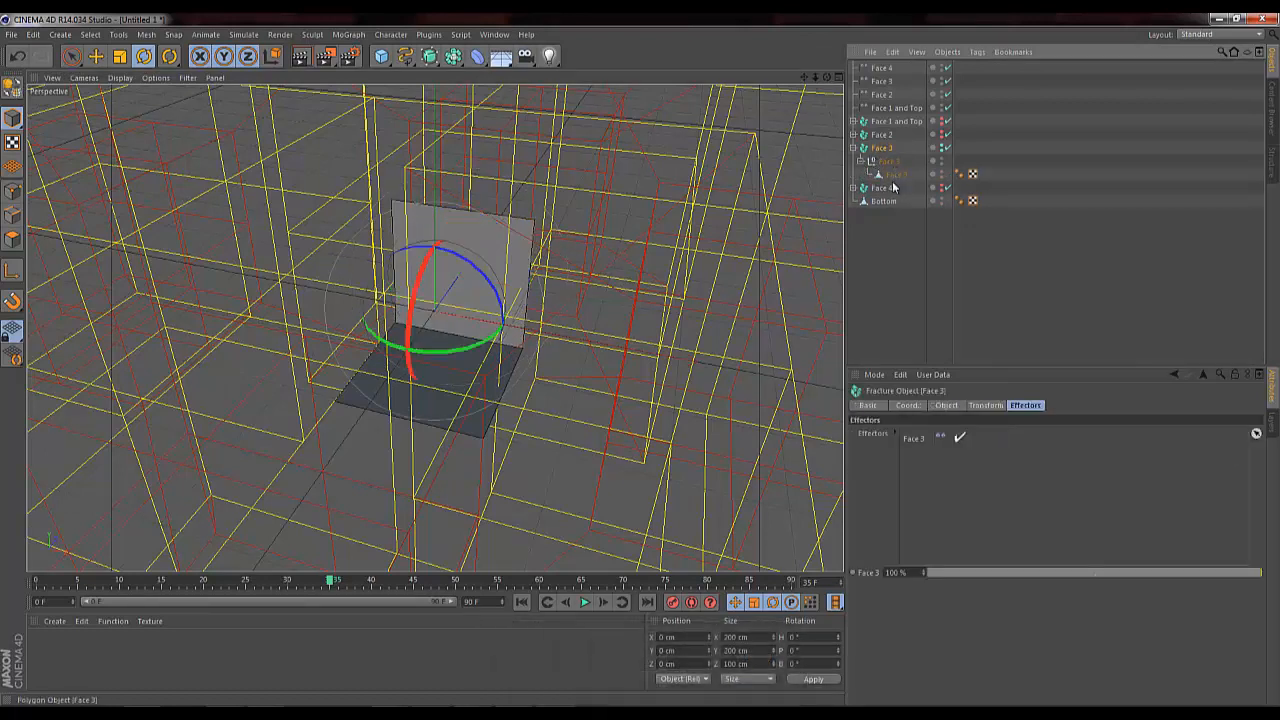
click(892, 173)
click(889, 162)
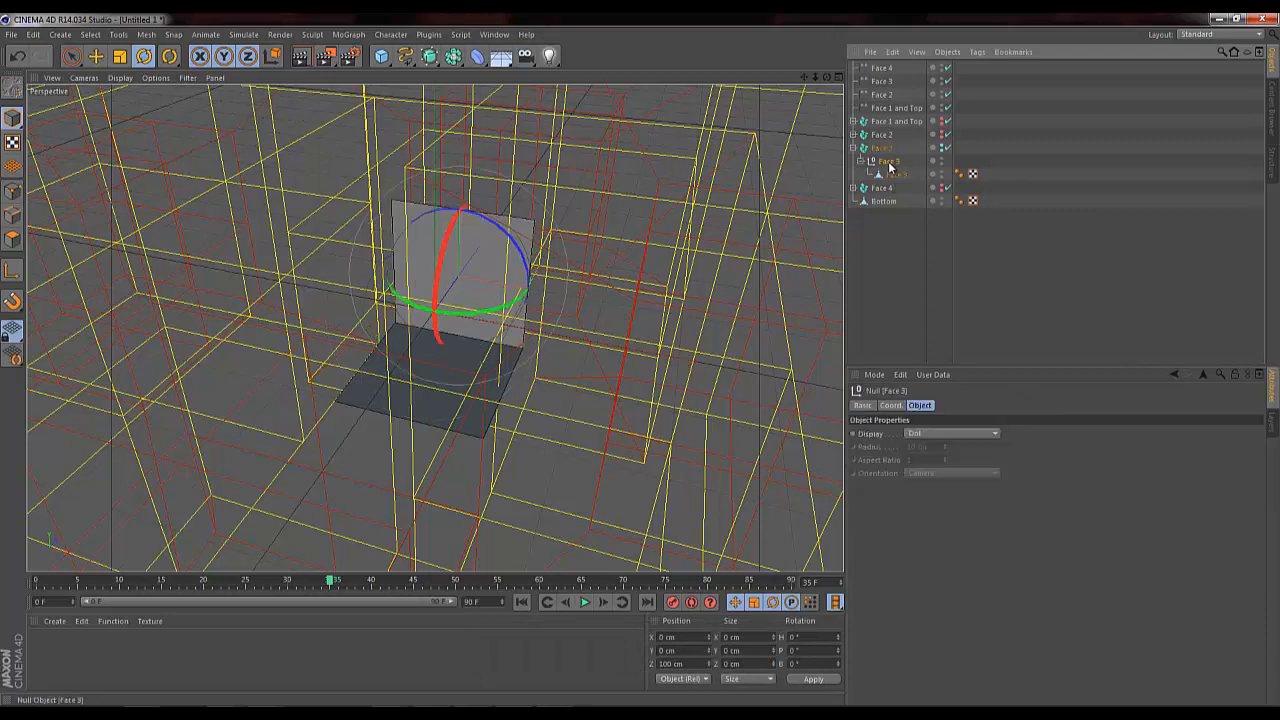
click(12, 270)
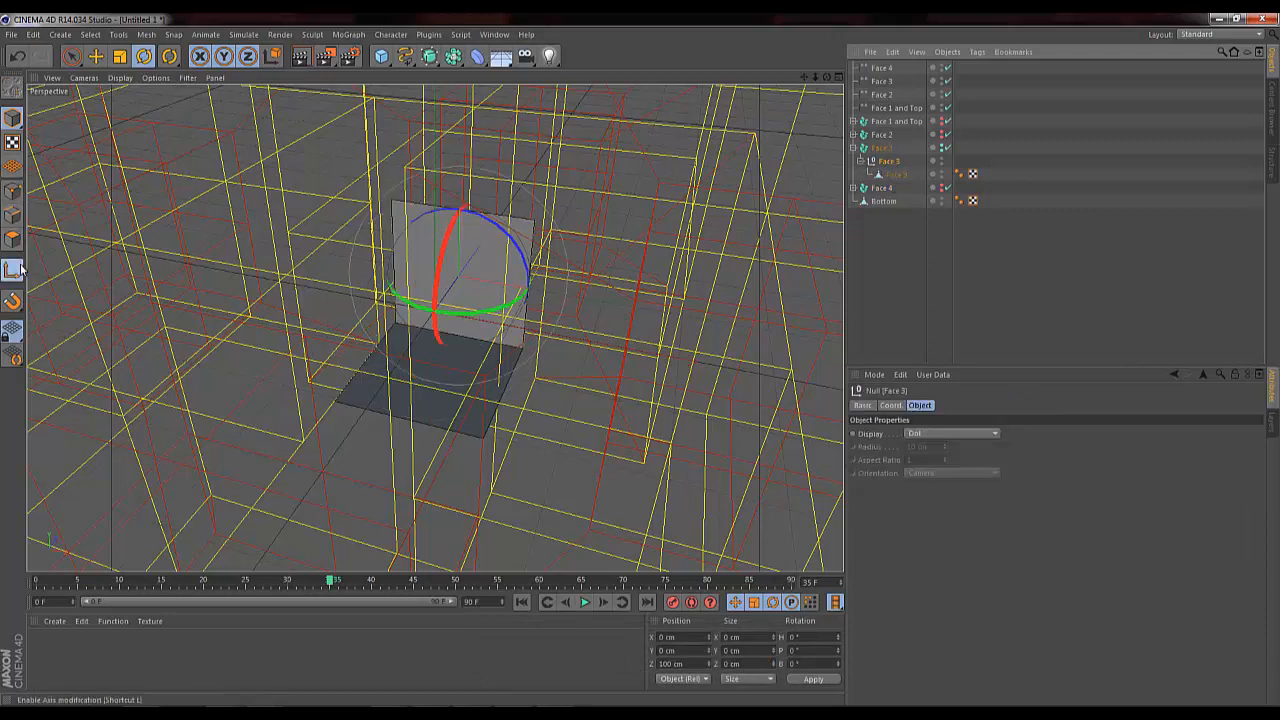
click(72, 57)
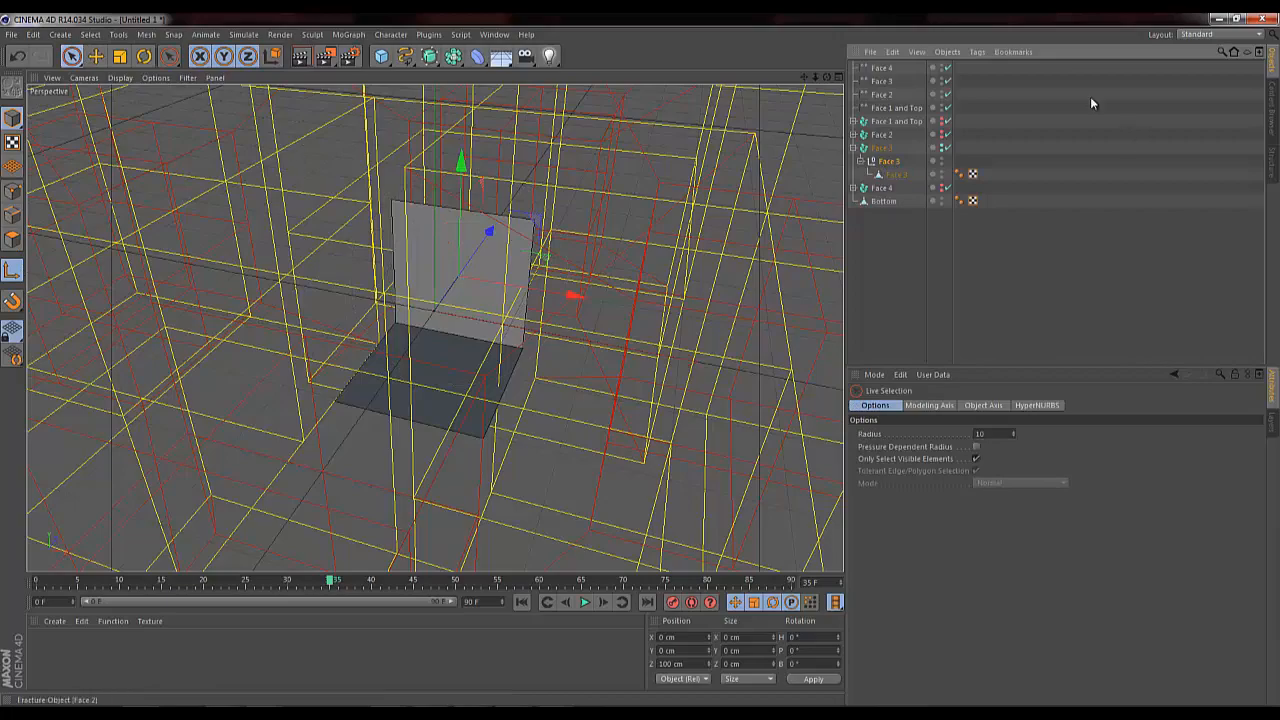
alt+drag(638, 358, 352, 345)
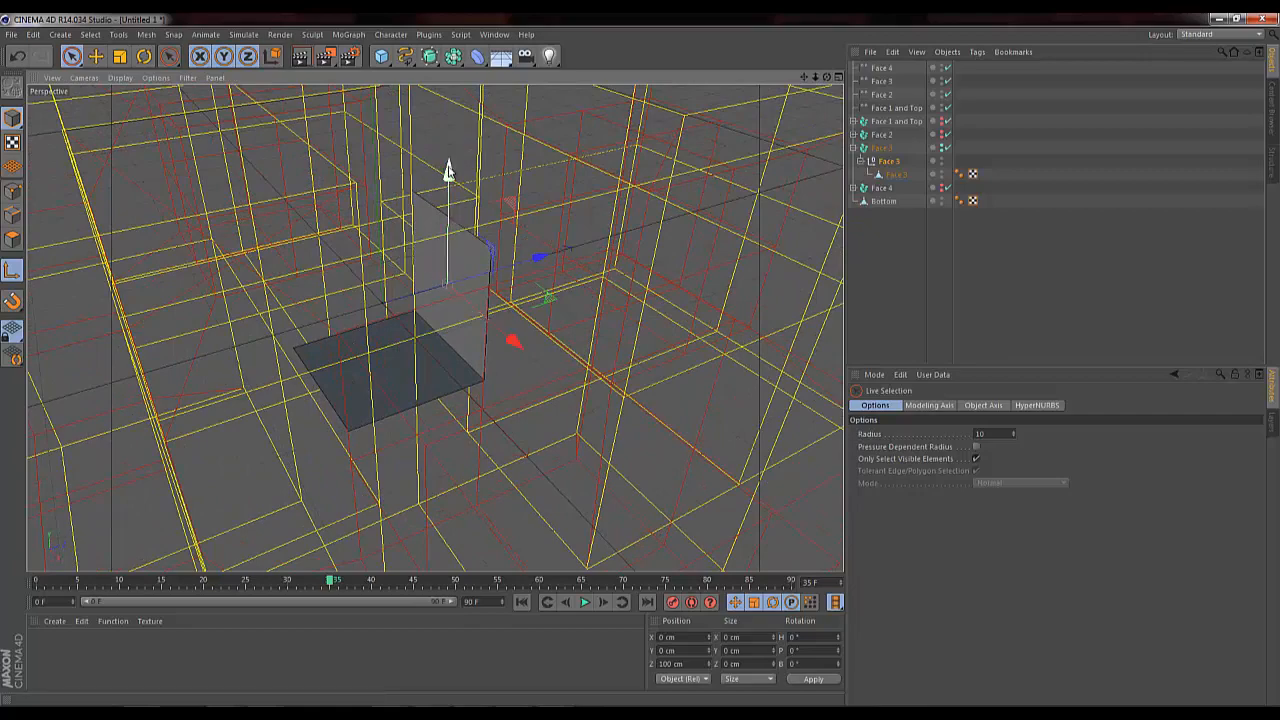
drag(448, 172, 448, 206)
drag(445, 230, 446, 232)
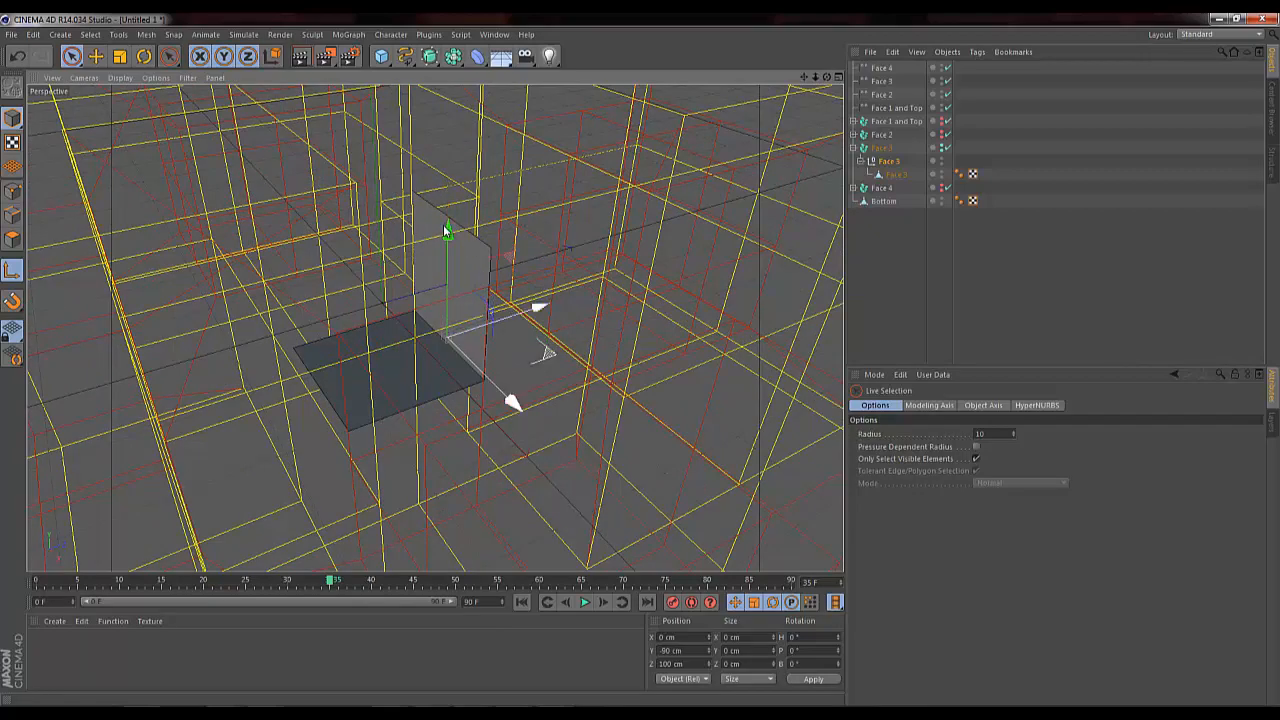
drag(826, 76, 398, 267)
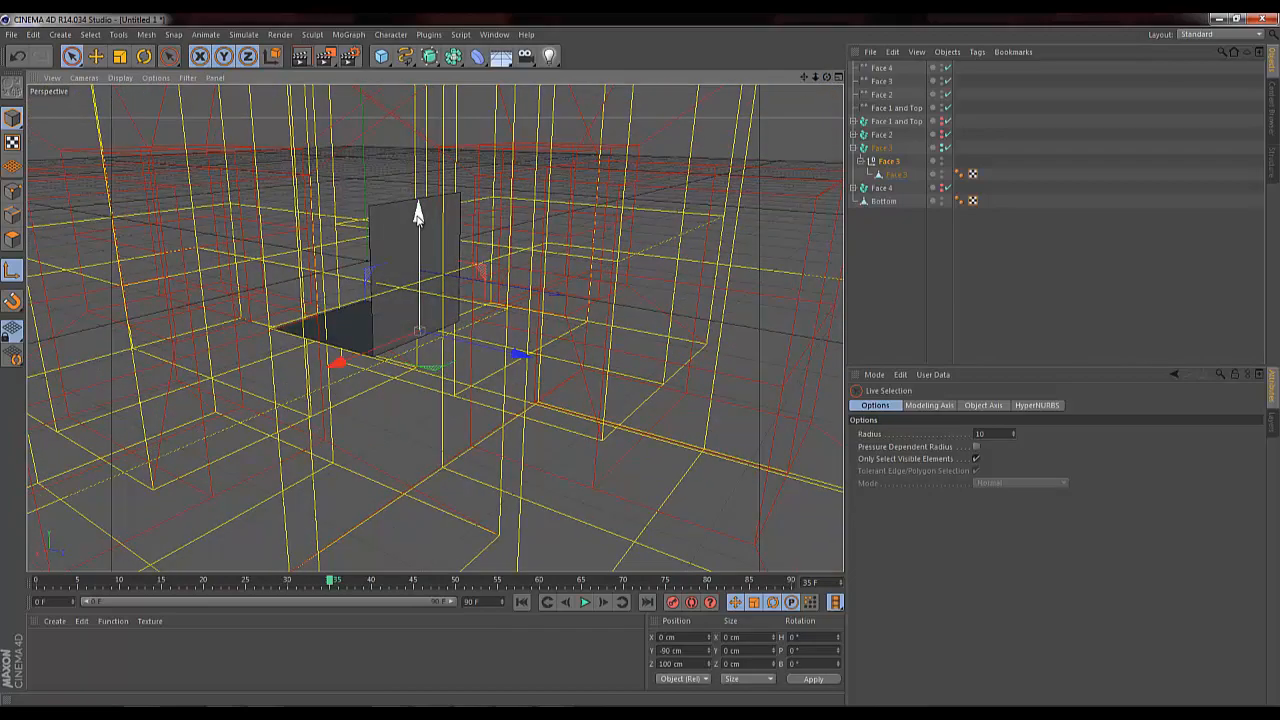
drag(418, 213, 418, 222)
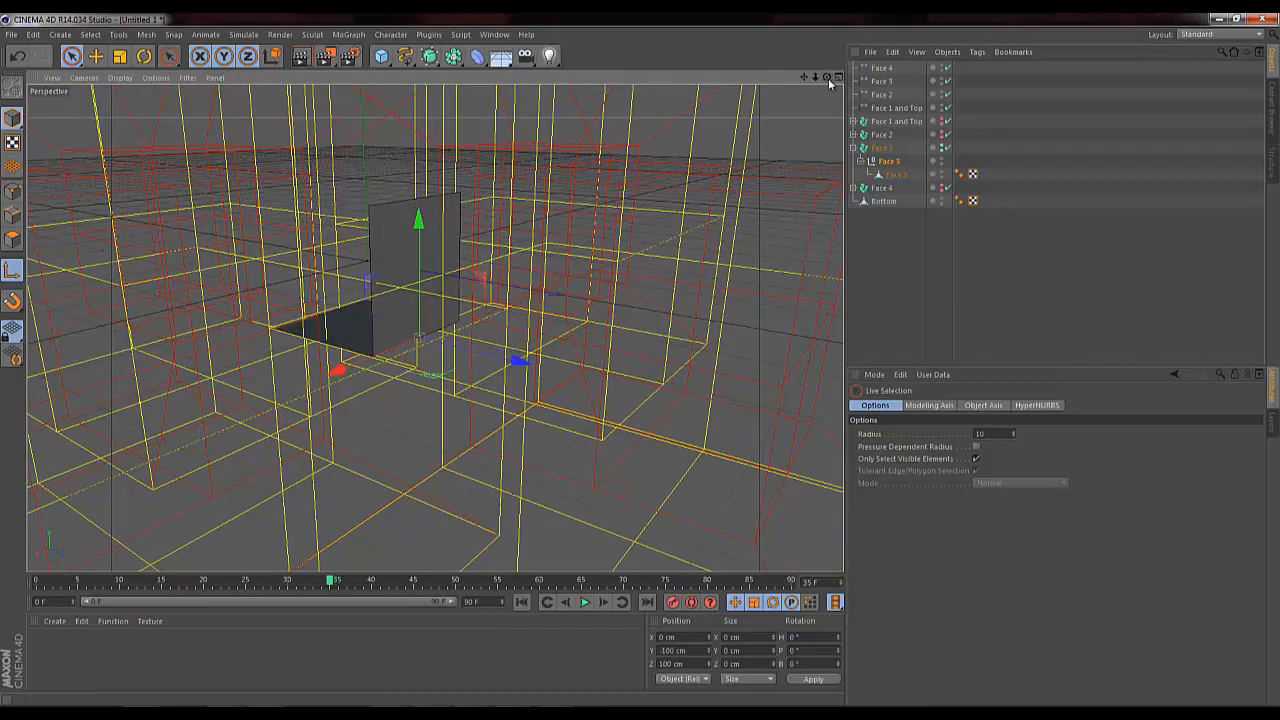
Step: Filter deformers out of the perspective view to hide the effector falloff cages
drag(828, 78, 416, 286)
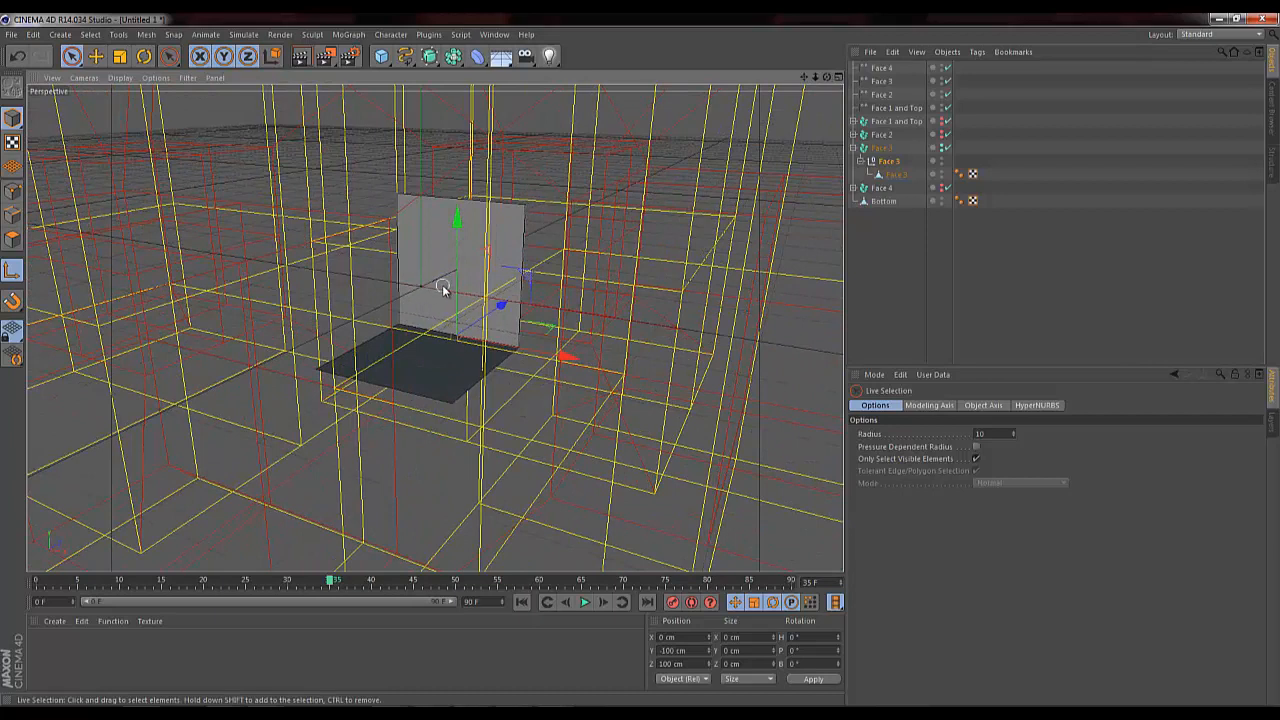
click(190, 79)
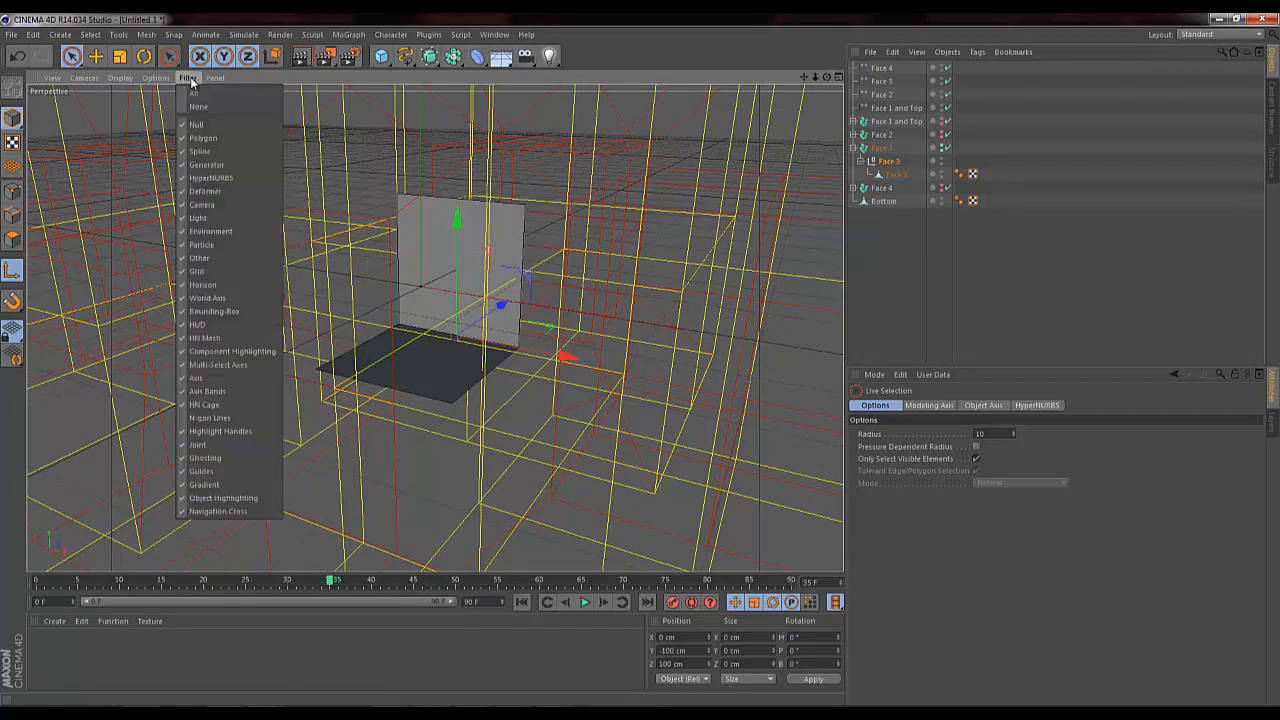
click(216, 193)
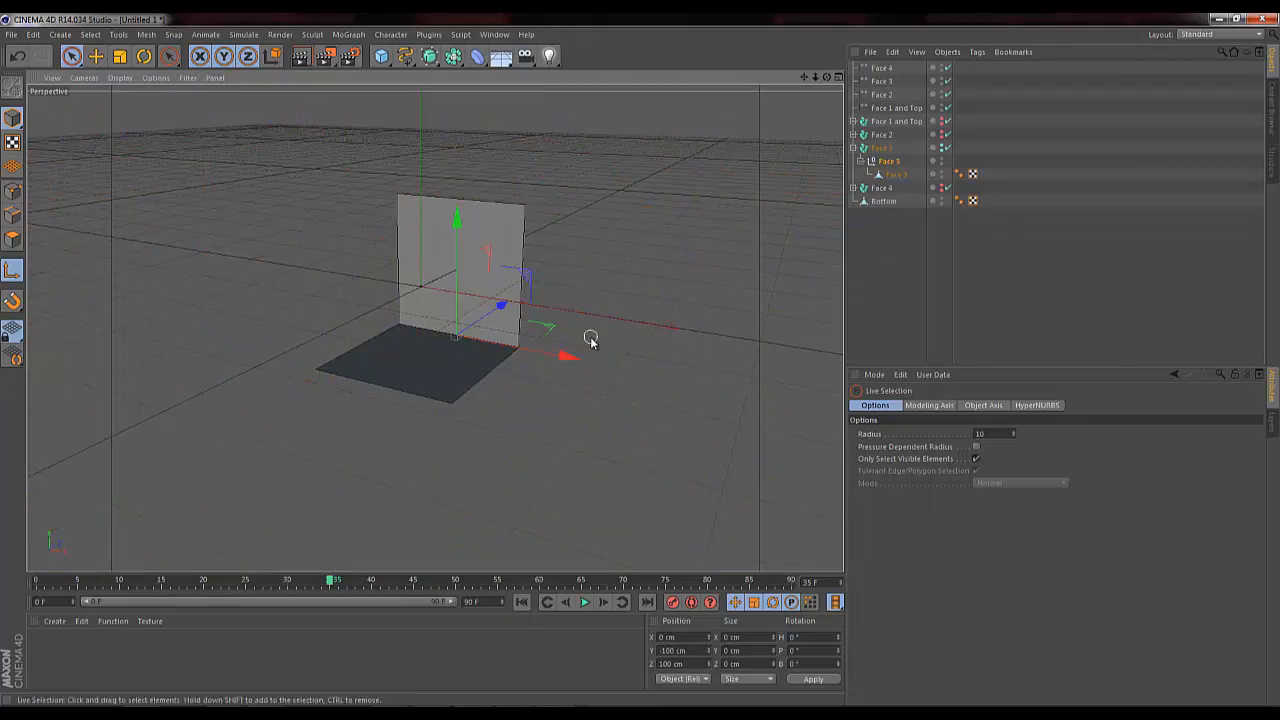
Step: Try rotating the Face 3 null to a pitch of -50°, then undo the rotation and turn off axis modification
click(860, 162)
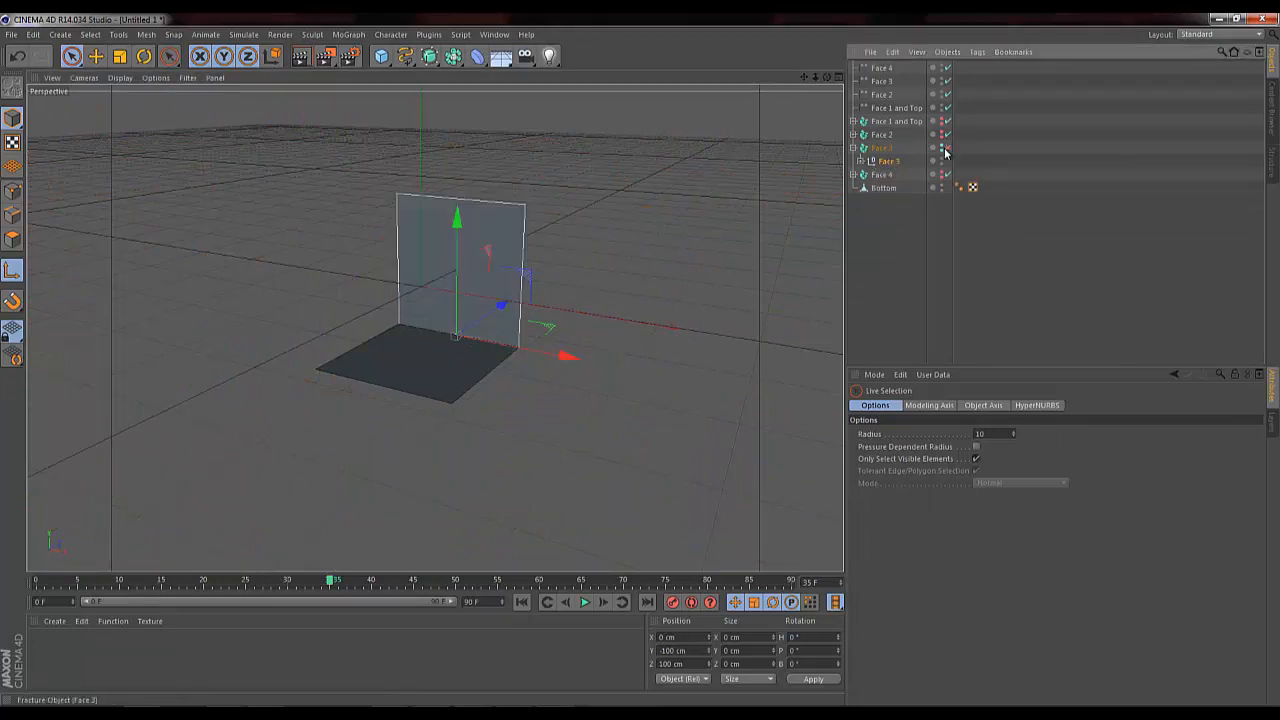
click(890, 162)
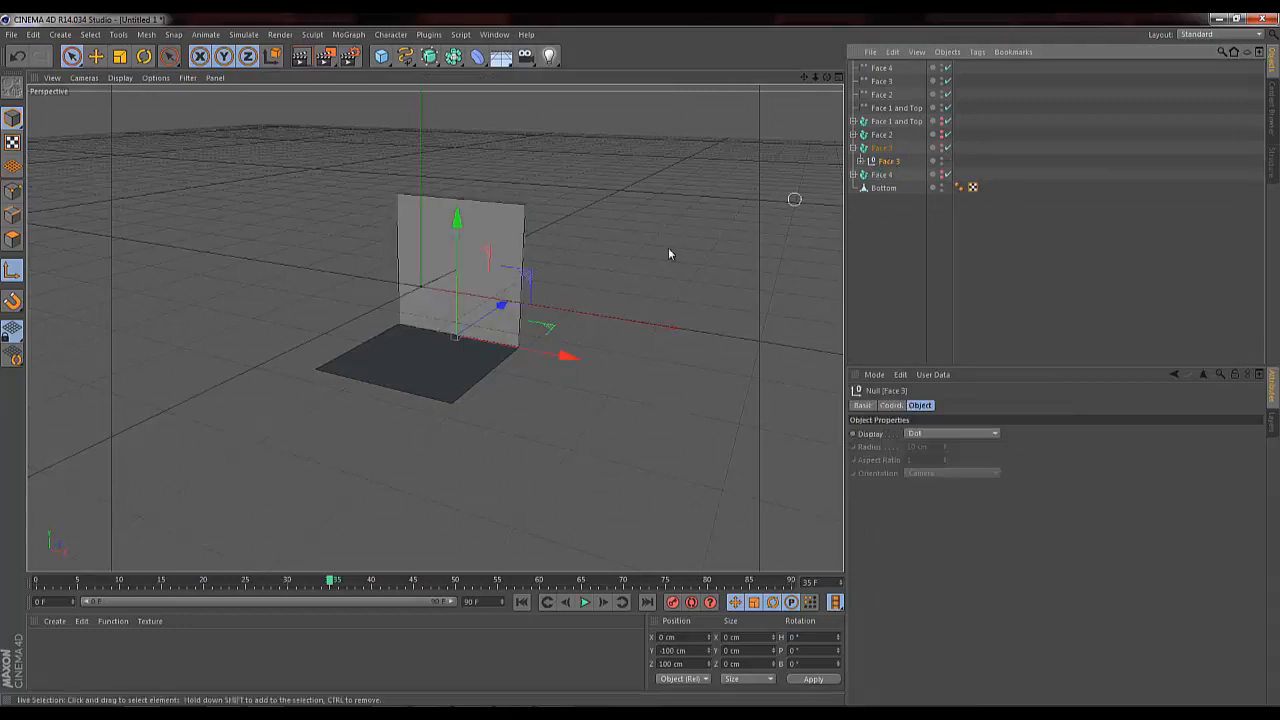
key(r)
drag(428, 325, 291, 349)
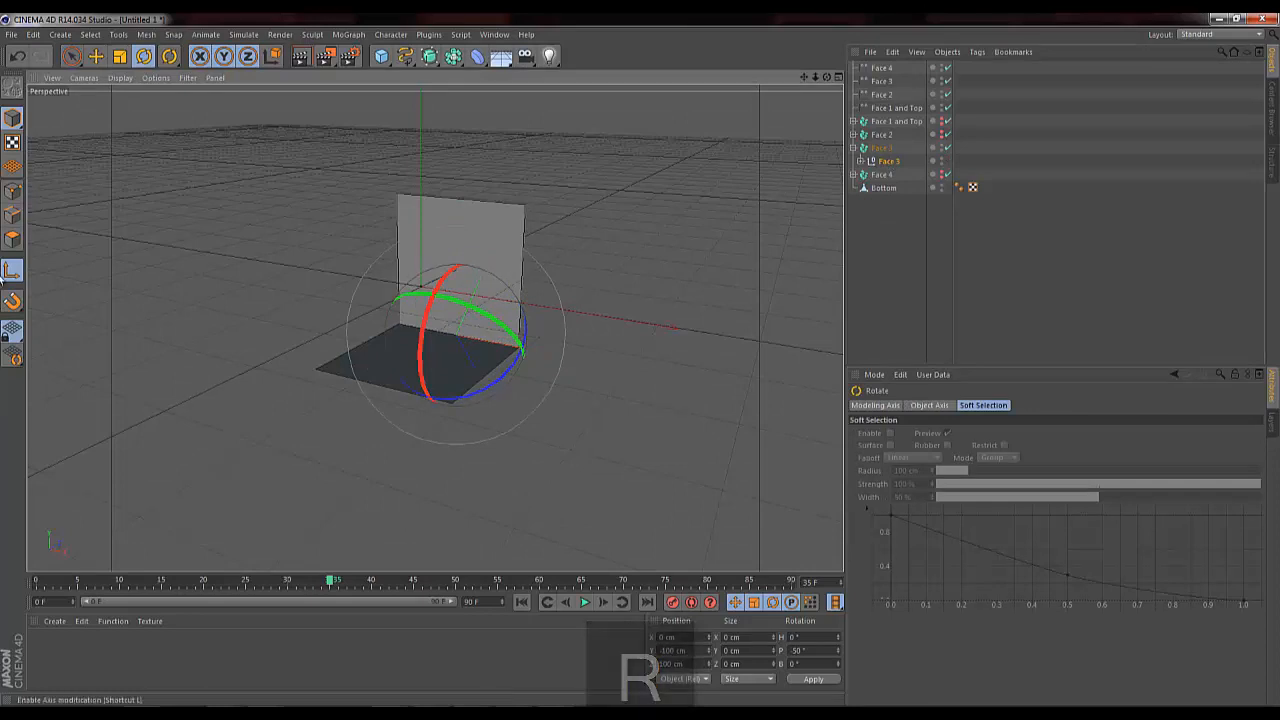
key(ctrl+z)
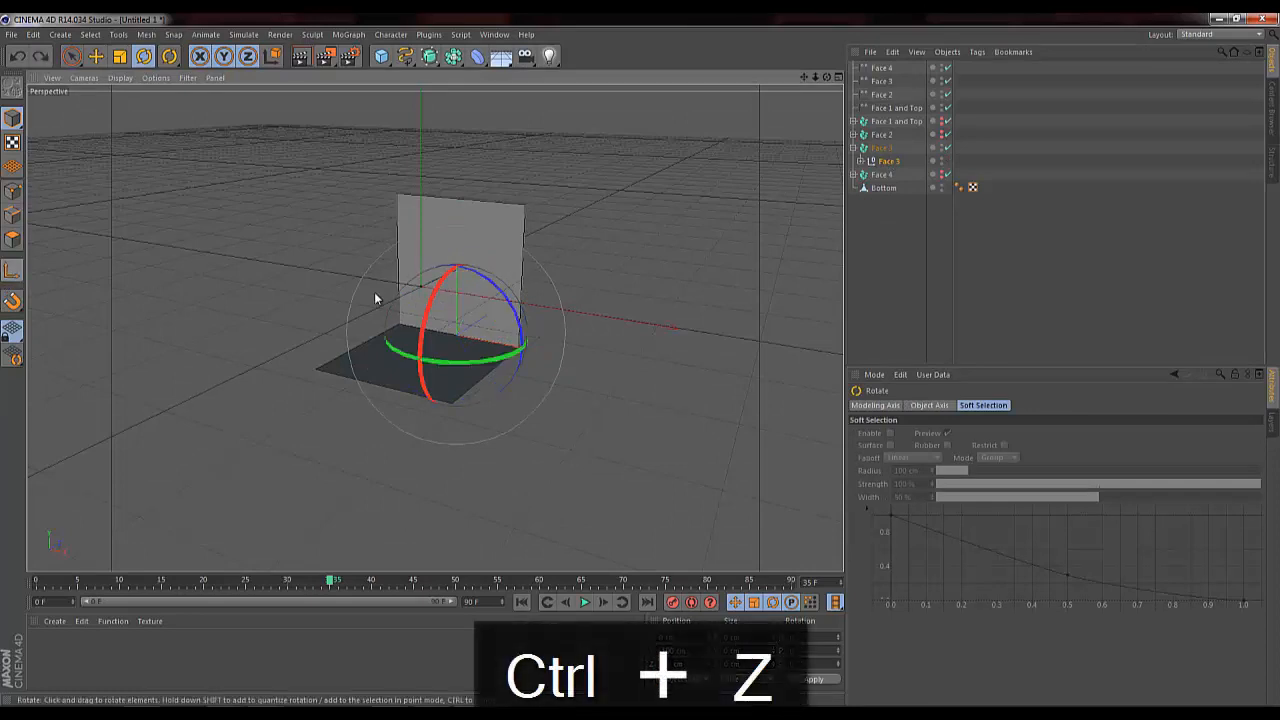
Step: Lay Face 3 flat by rotating its null to a pitch of -90°, and collapse its Fracture object
drag(425, 328, 443, 288)
click(853, 147)
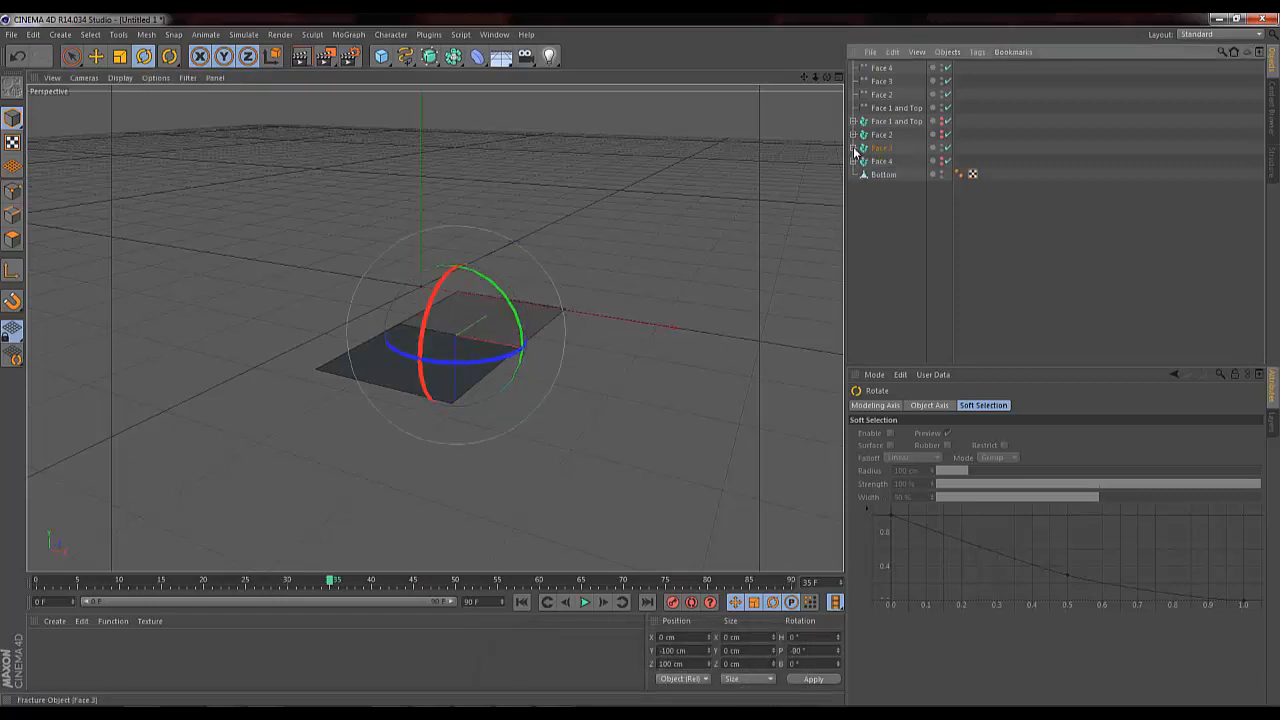
Step: Show only Face 2 with the bottom by hiding Face 3, and rotate the Face 2 null to a bank of 90°
click(945, 134)
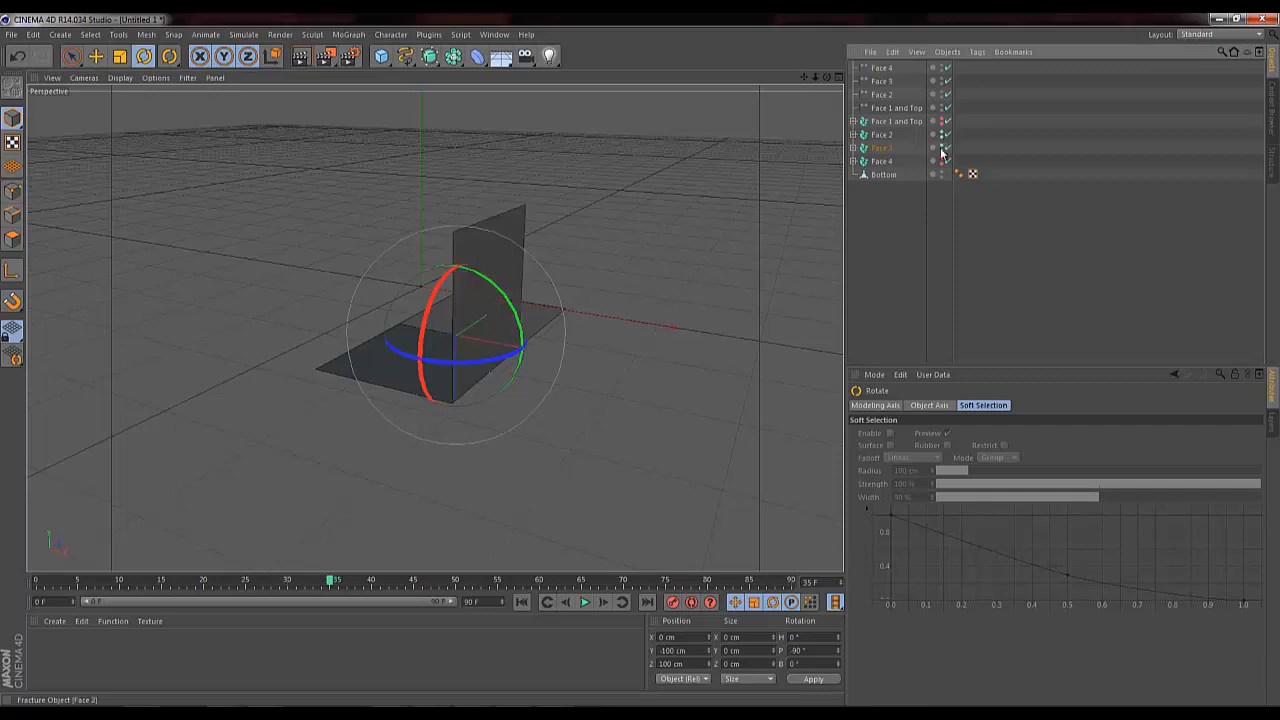
click(886, 137)
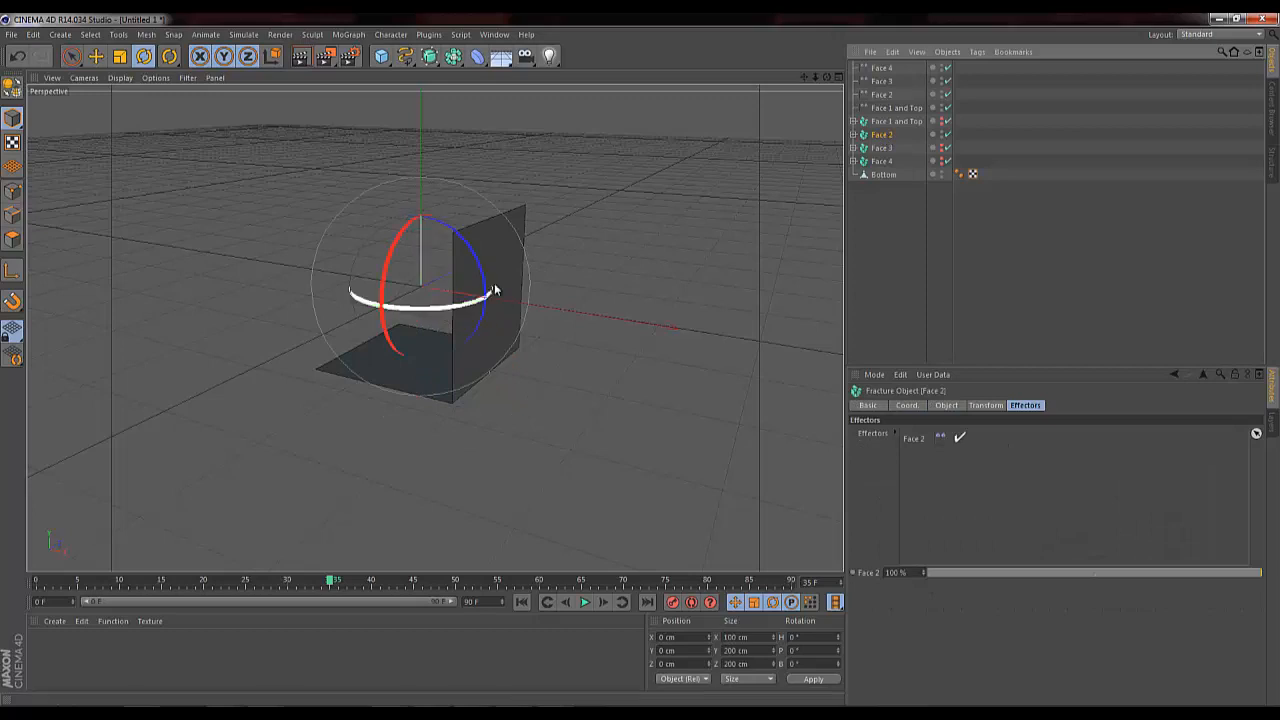
click(853, 134)
click(887, 148)
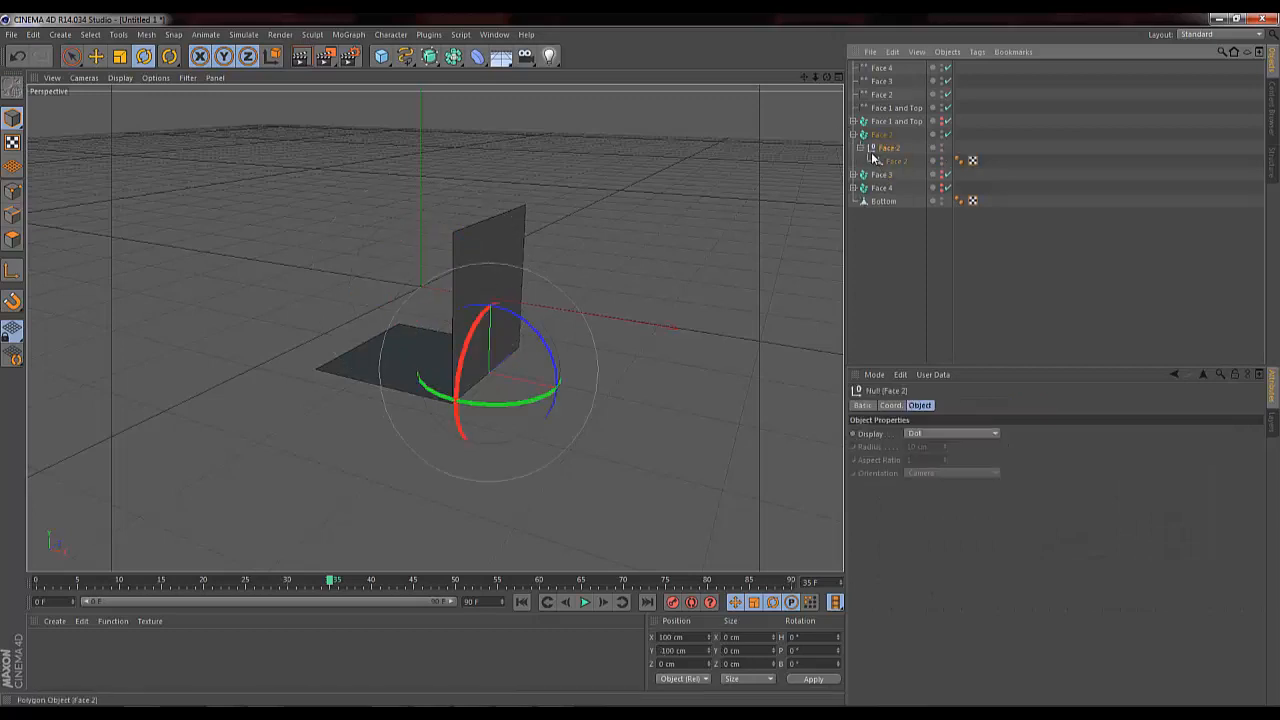
click(860, 148)
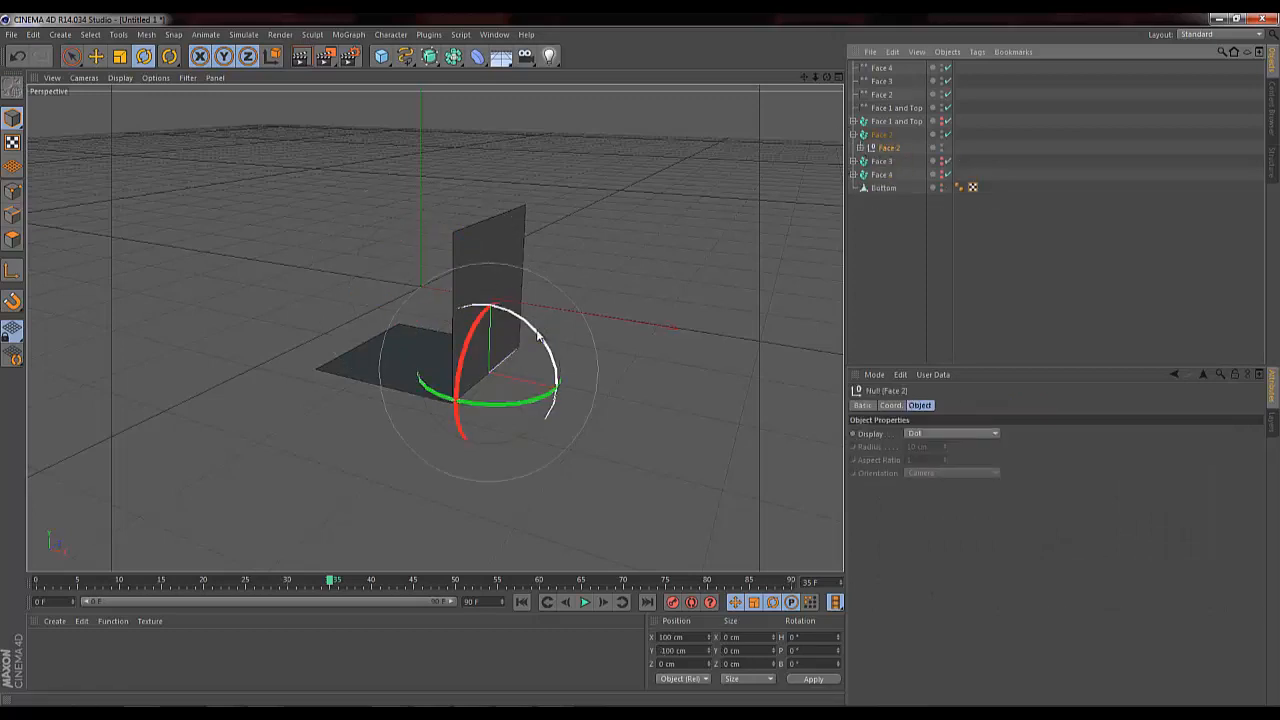
drag(543, 335, 570, 464)
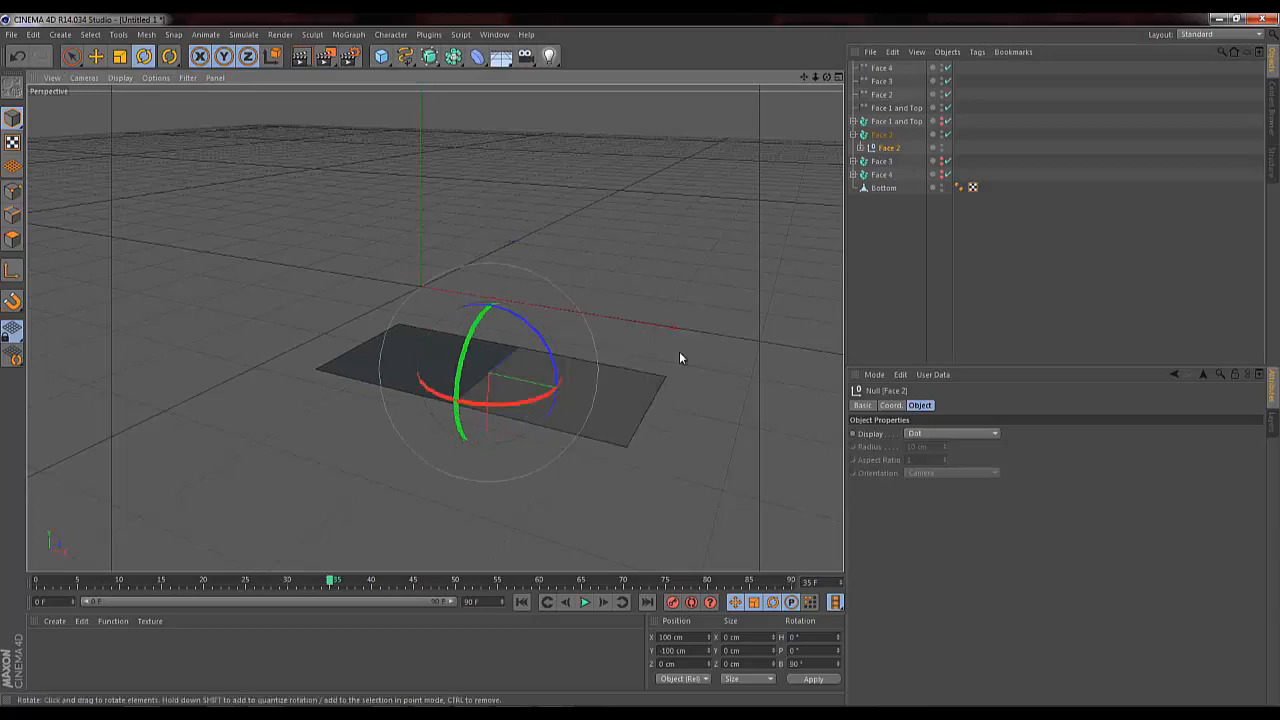
click(854, 135)
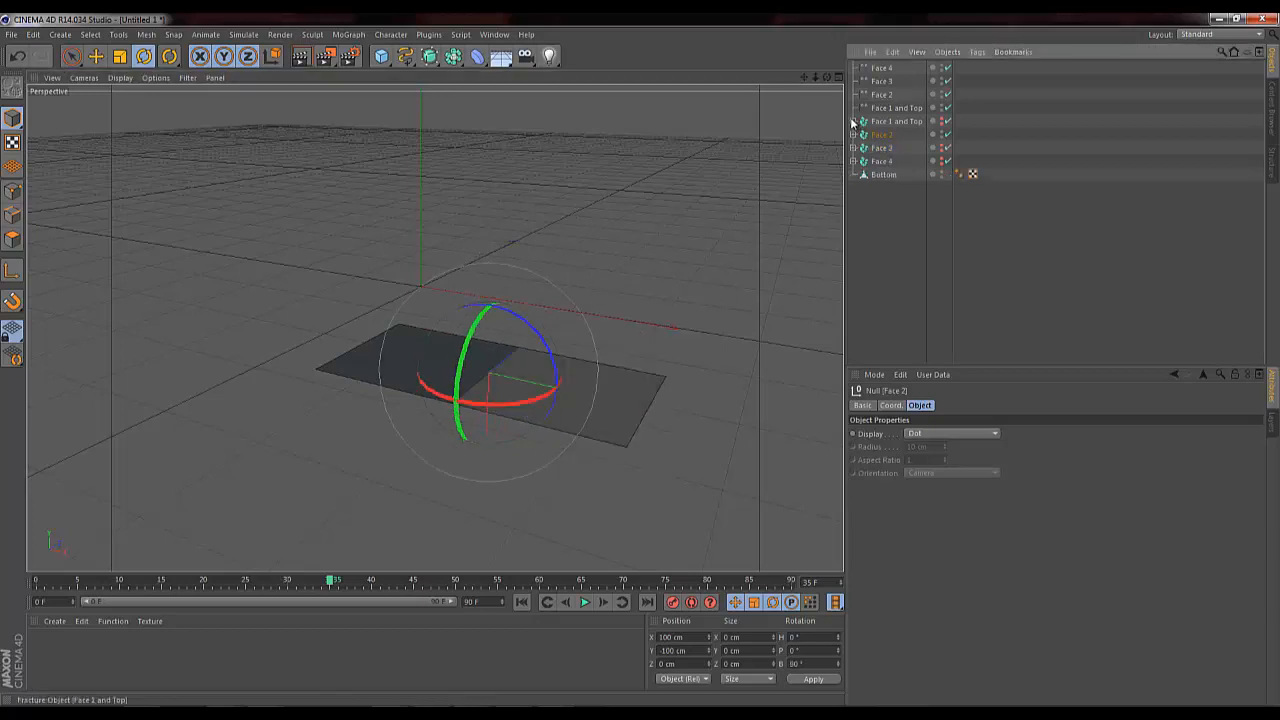
Step: Hide Face 2, show the Face 1 and Top Fracture object, and rotate the Face 1 null to a pitch of 90°
click(854, 121)
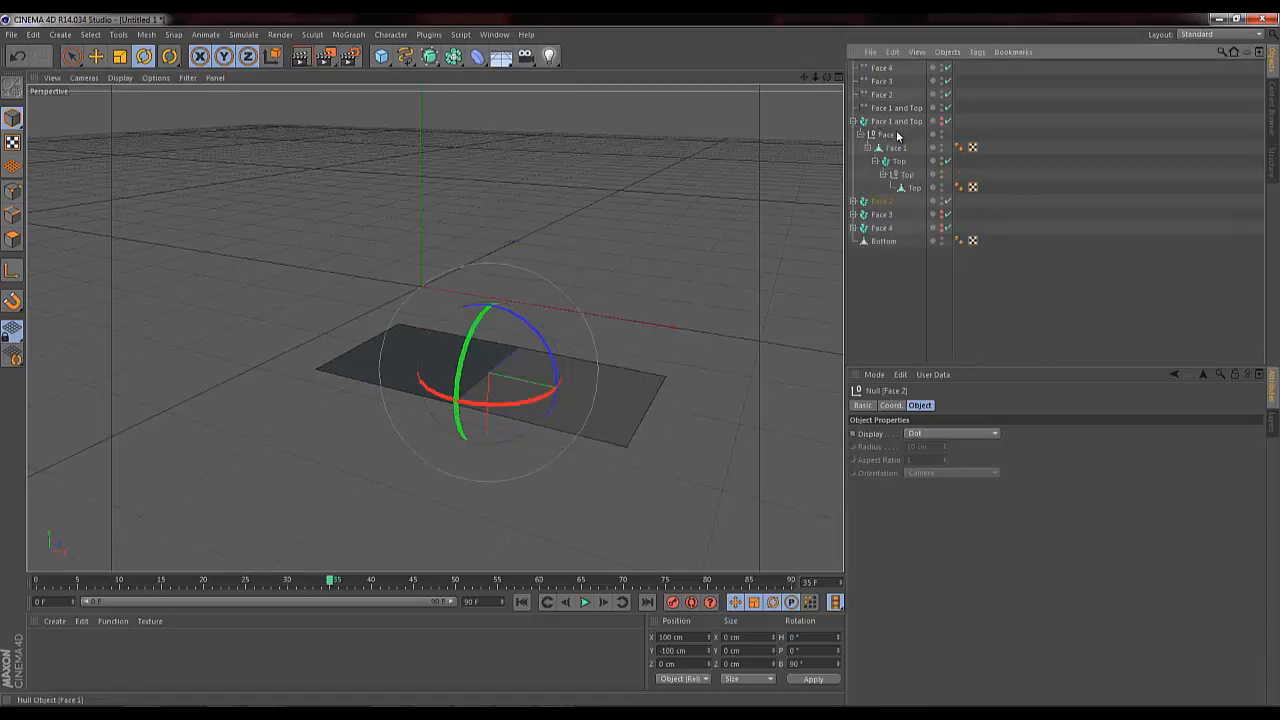
click(881, 137)
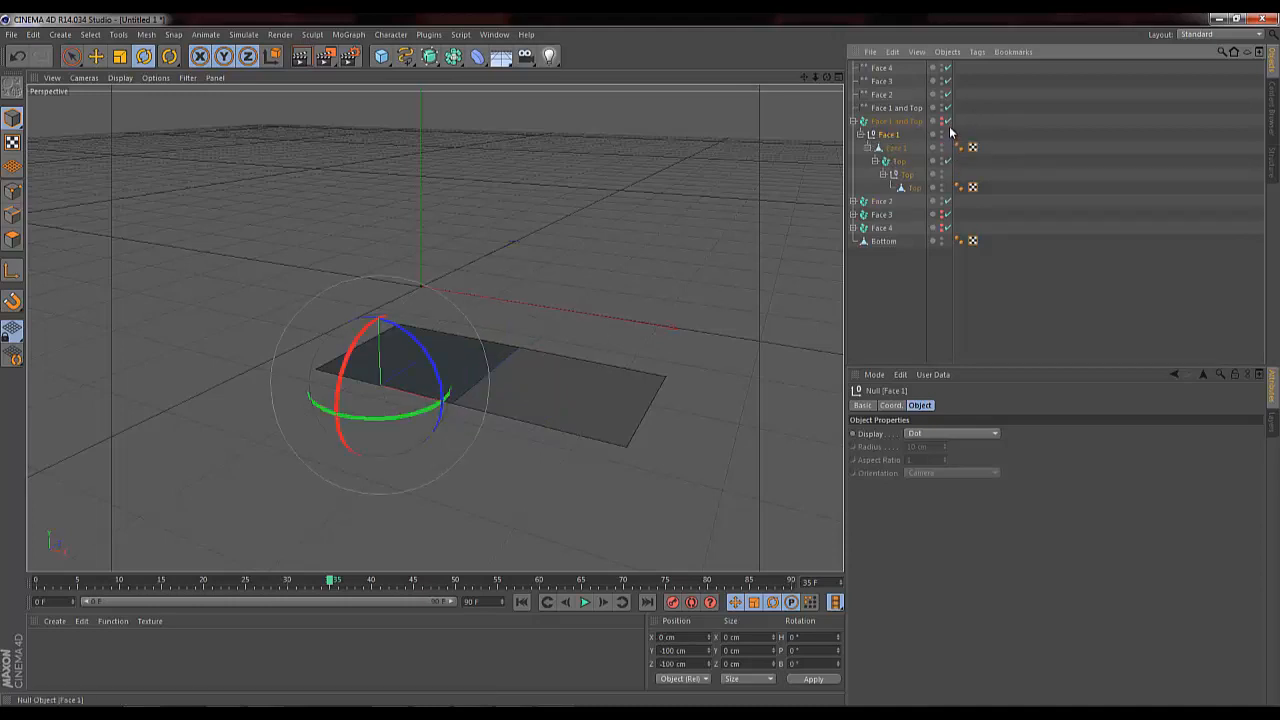
click(944, 205)
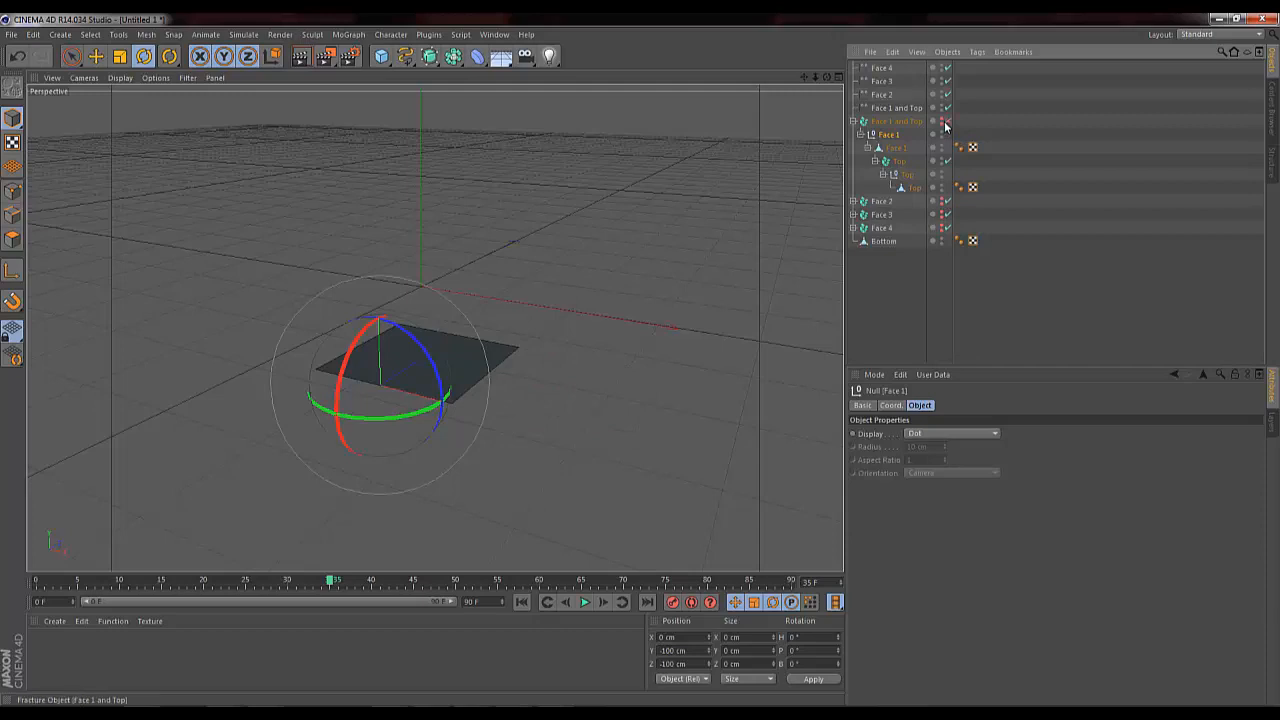
click(943, 122)
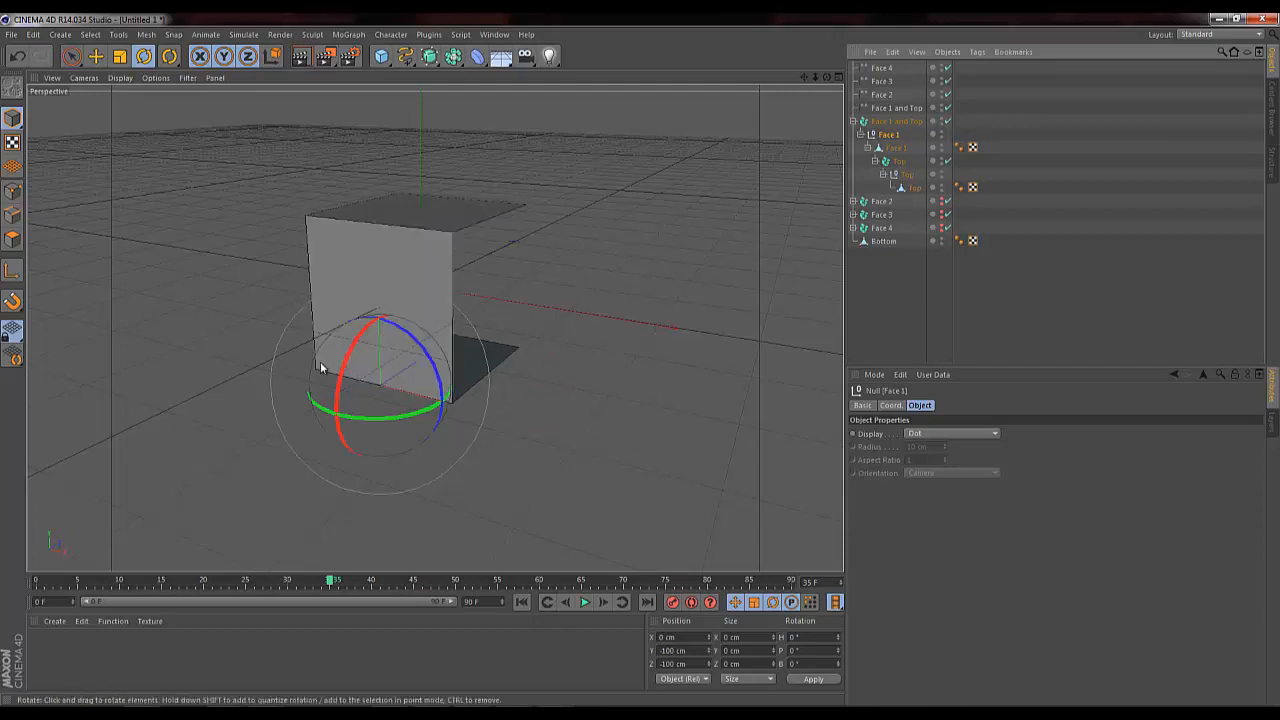
drag(362, 340, 334, 451)
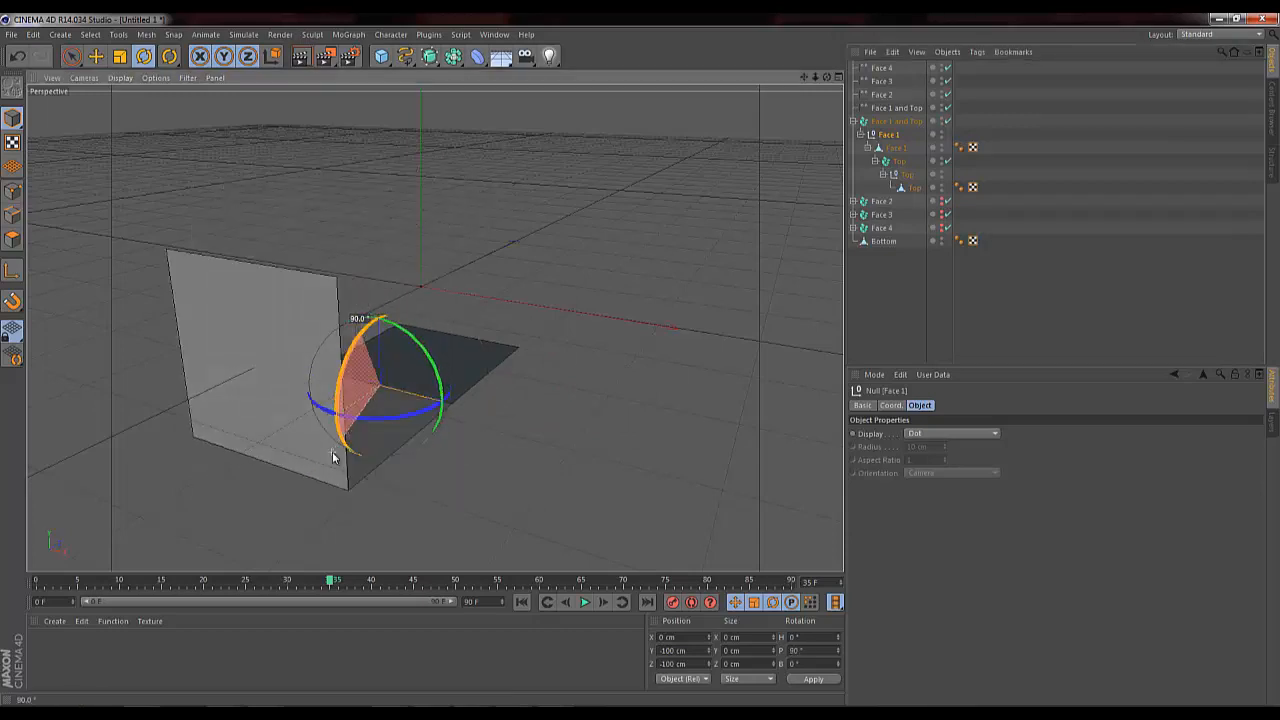
Step: Select the null inside the Top Fracture object and collapse its contents, ready for rotation
click(907, 175)
click(883, 175)
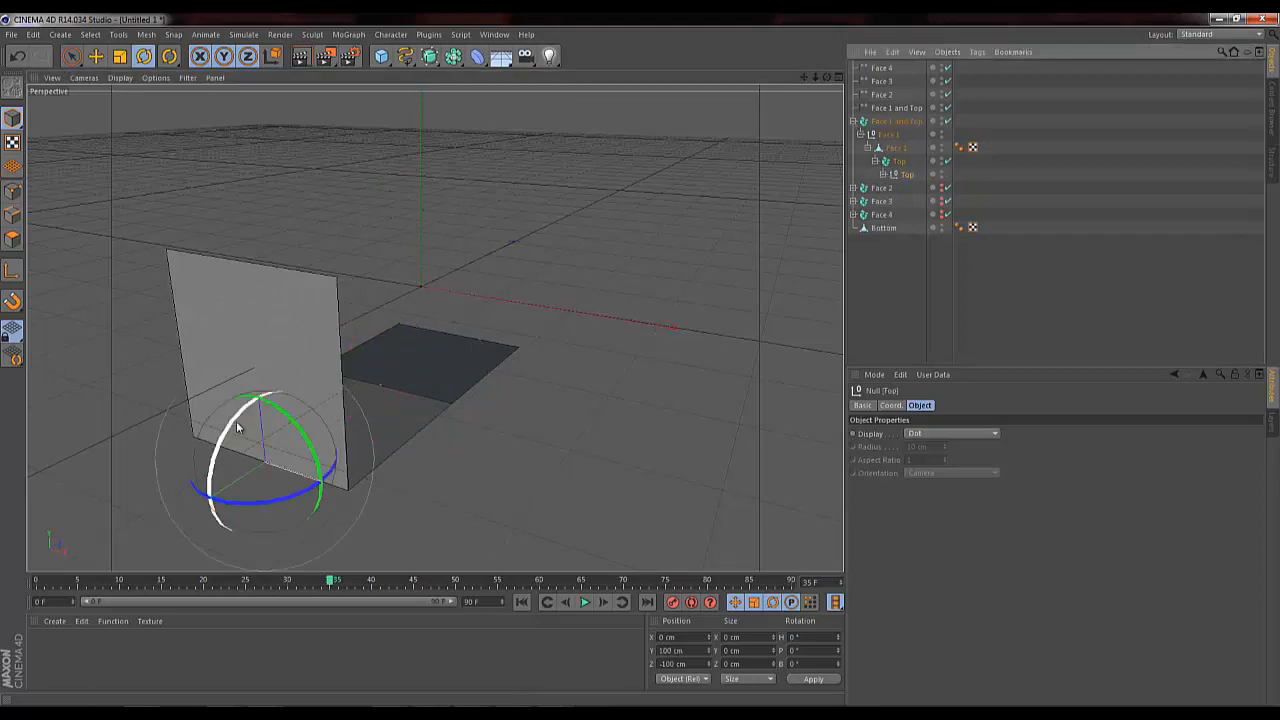
Step: Rotate the Top null to a pitch of 90° so it lies flat, and unhide the Face 2, Face 3 and Face 4 fractures
drag(229, 426, 209, 558)
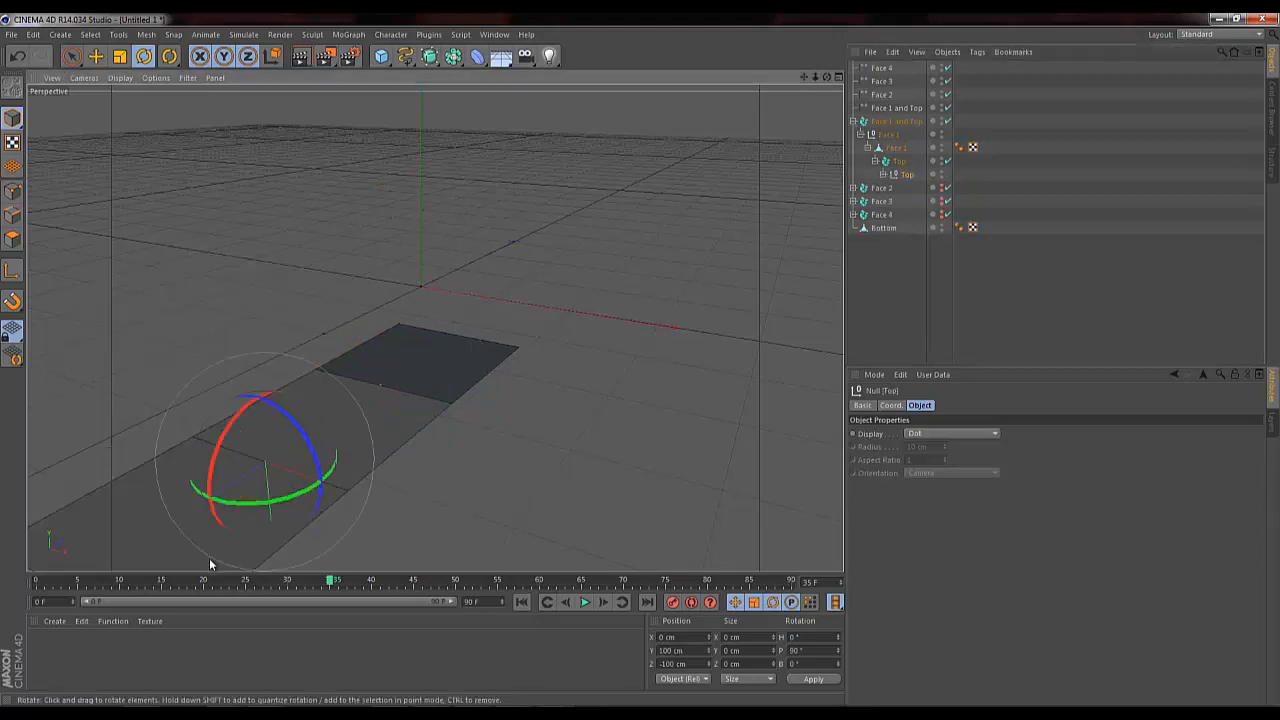
click(853, 121)
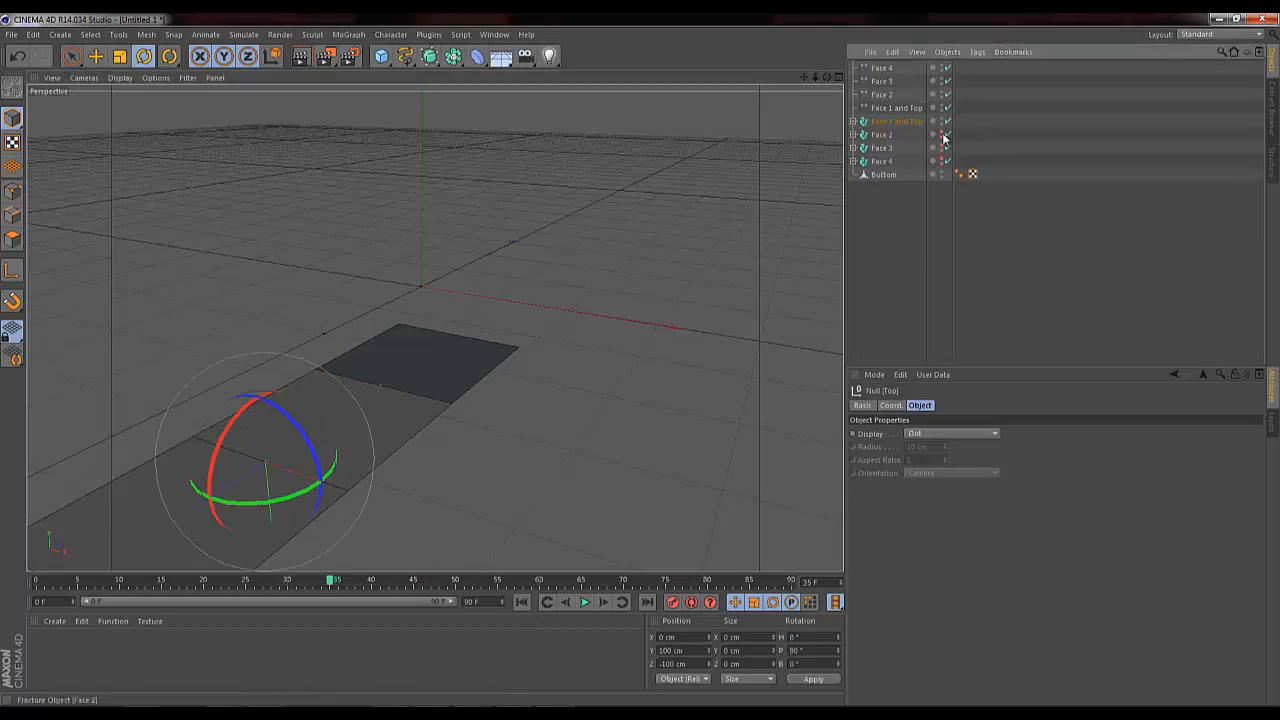
drag(943, 161, 941, 164)
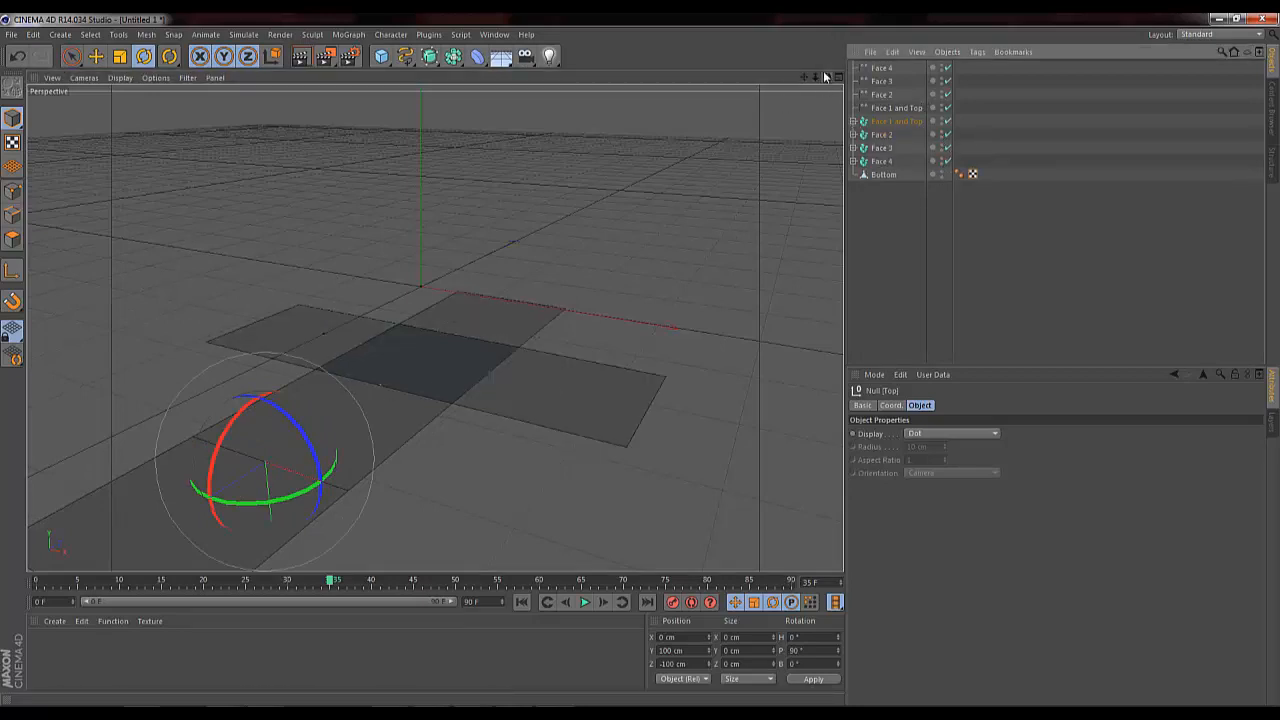
mouse_move(821, 76)
mouse_down()
mouse_move(635, 360)
mouse_move(806, 79)
mouse_up()
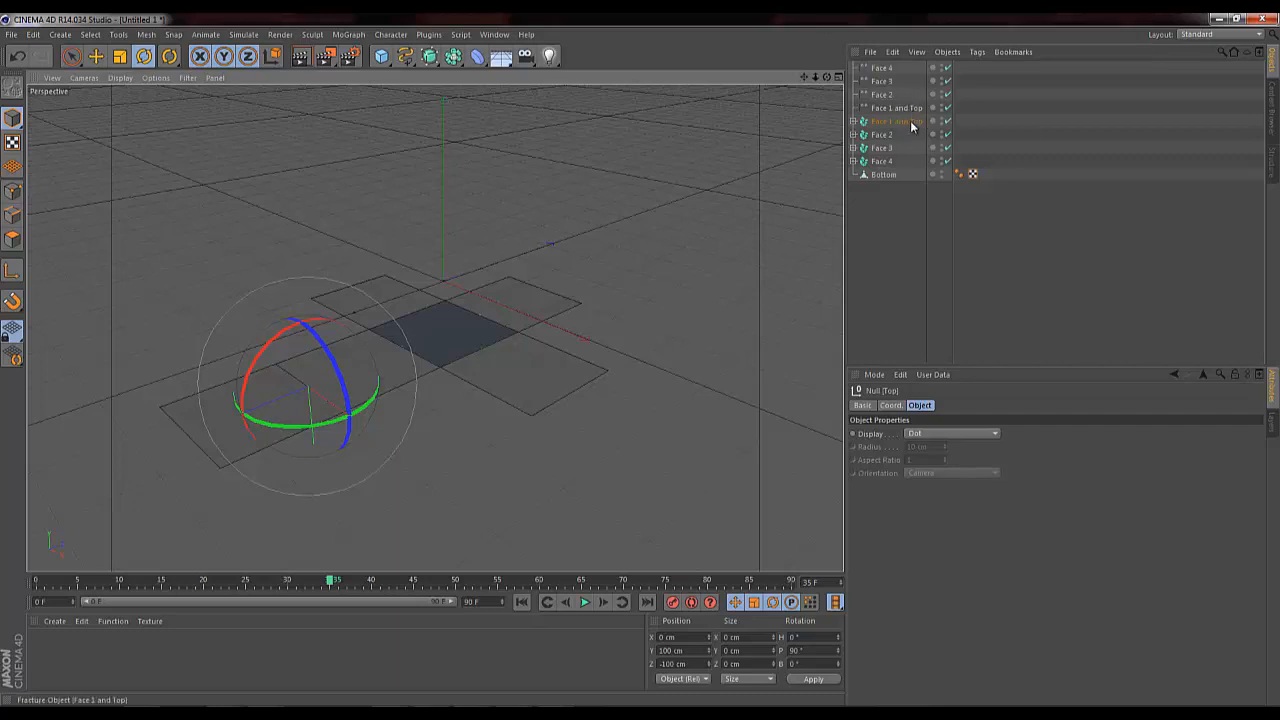
Step: Display the falloff boxes of the four face effectors in the viewport and scrub the animation back to frame 6
click(884, 68)
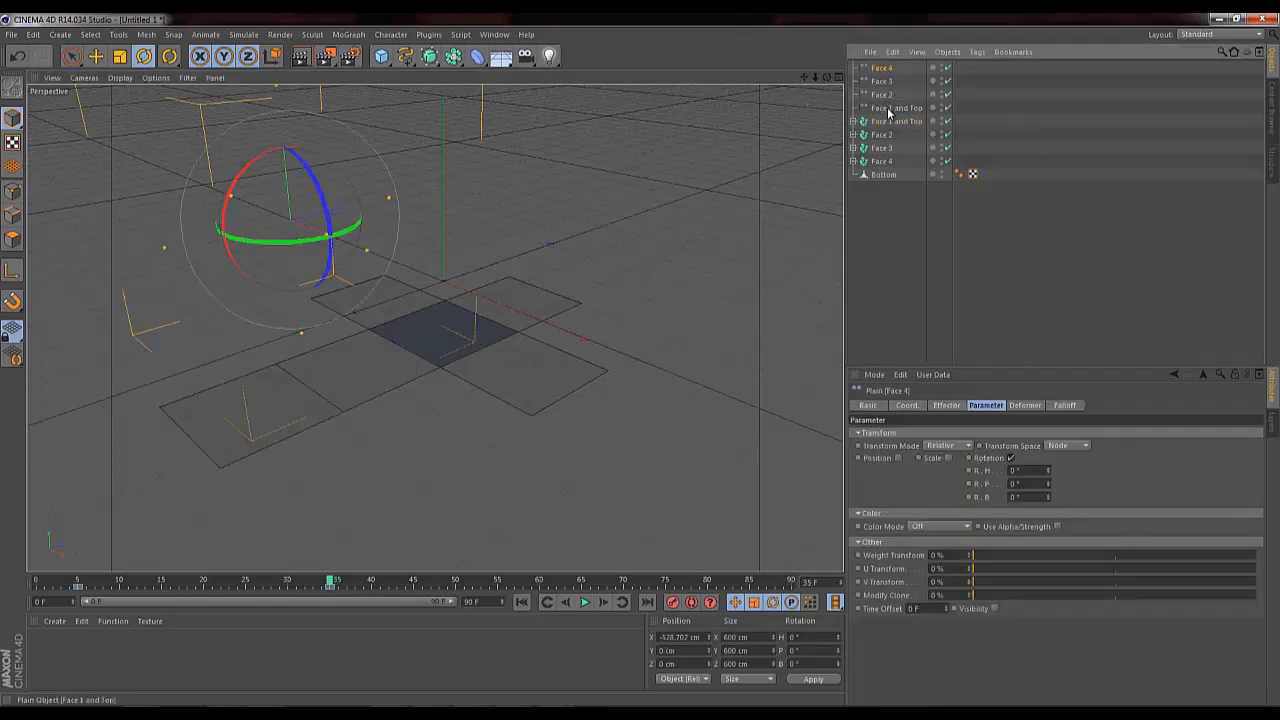
shift+click(890, 107)
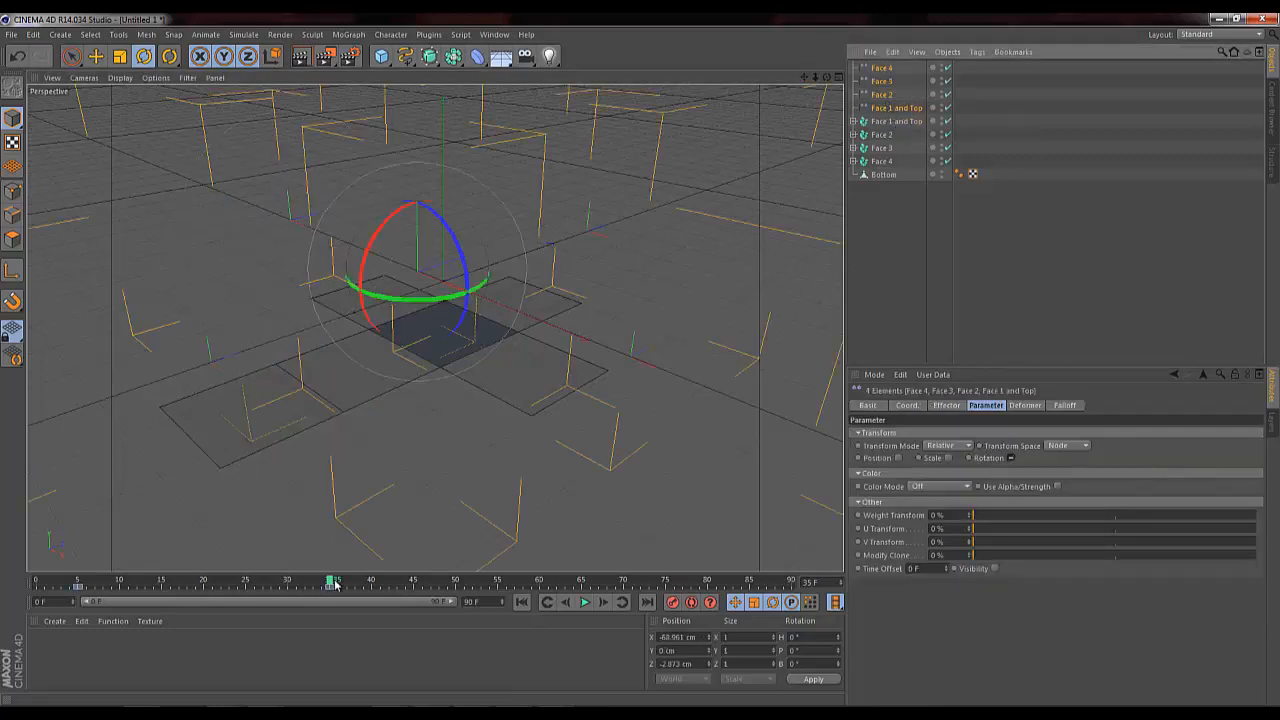
drag(333, 580, 281, 580)
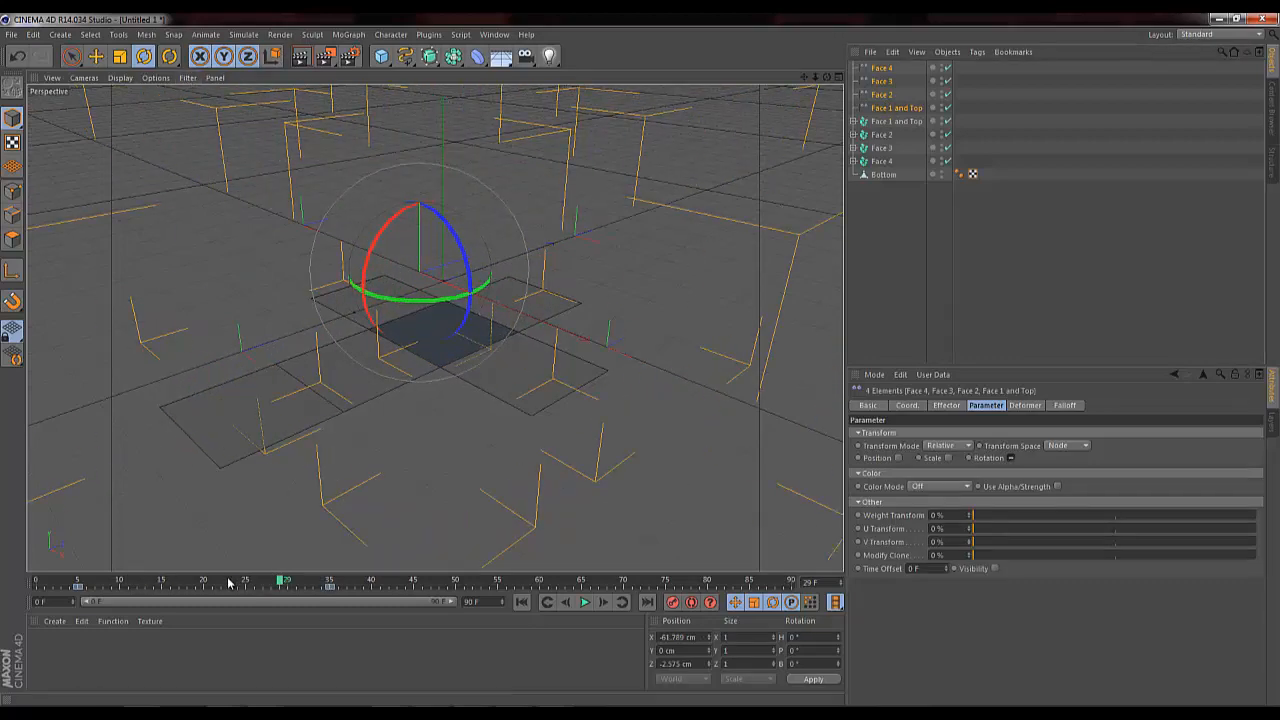
click(187, 77)
click(210, 194)
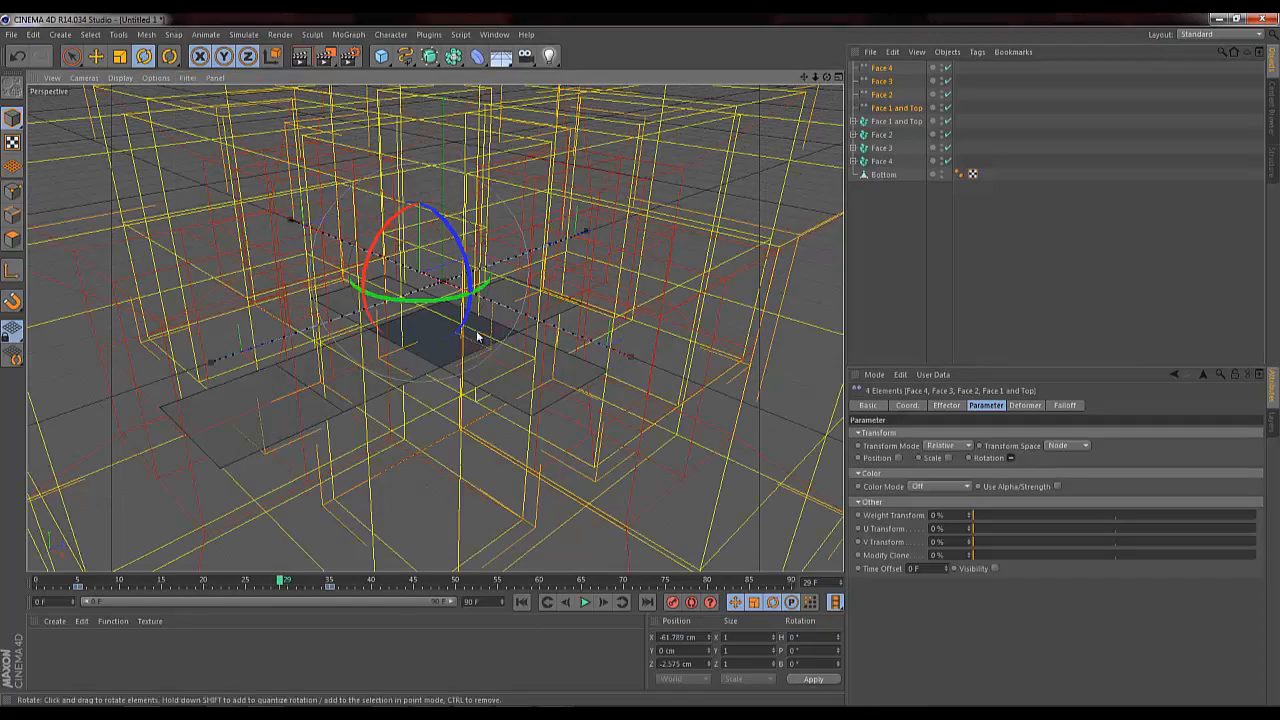
drag(282, 585, 89, 620)
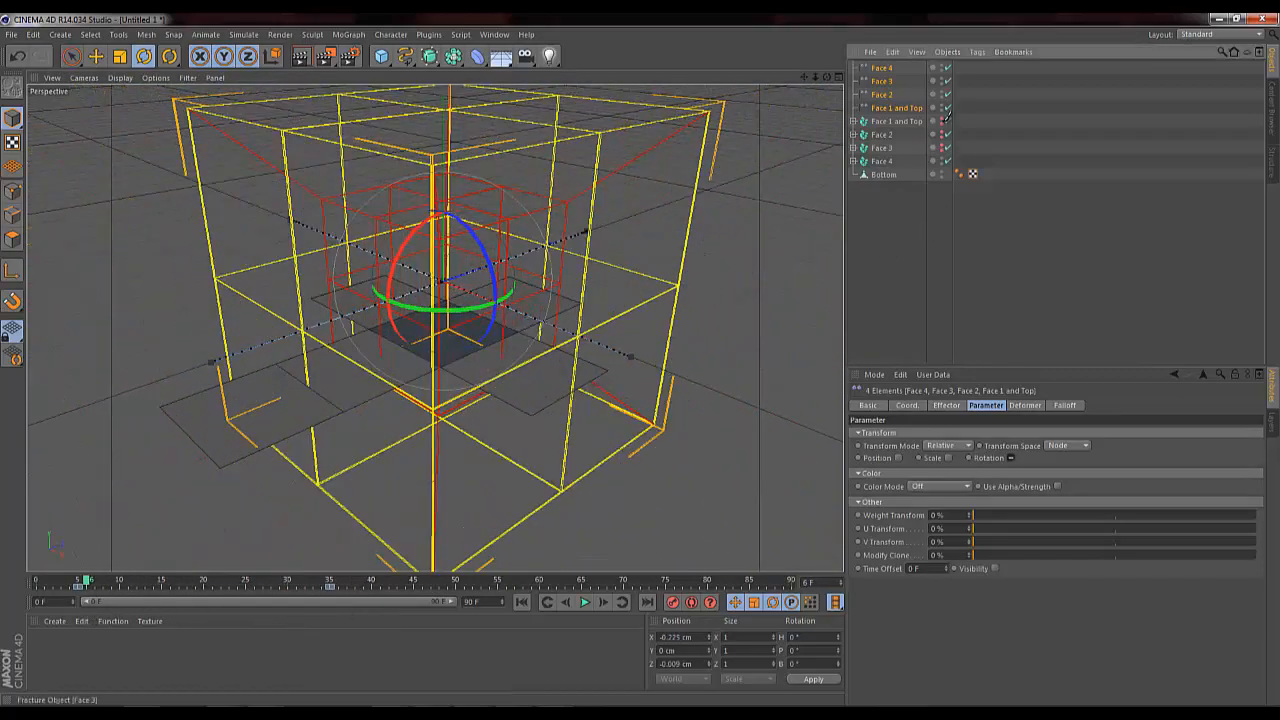
Step: At frame 0, set the Face 4 Plain effector's R.B rotation to 180°
click(884, 70)
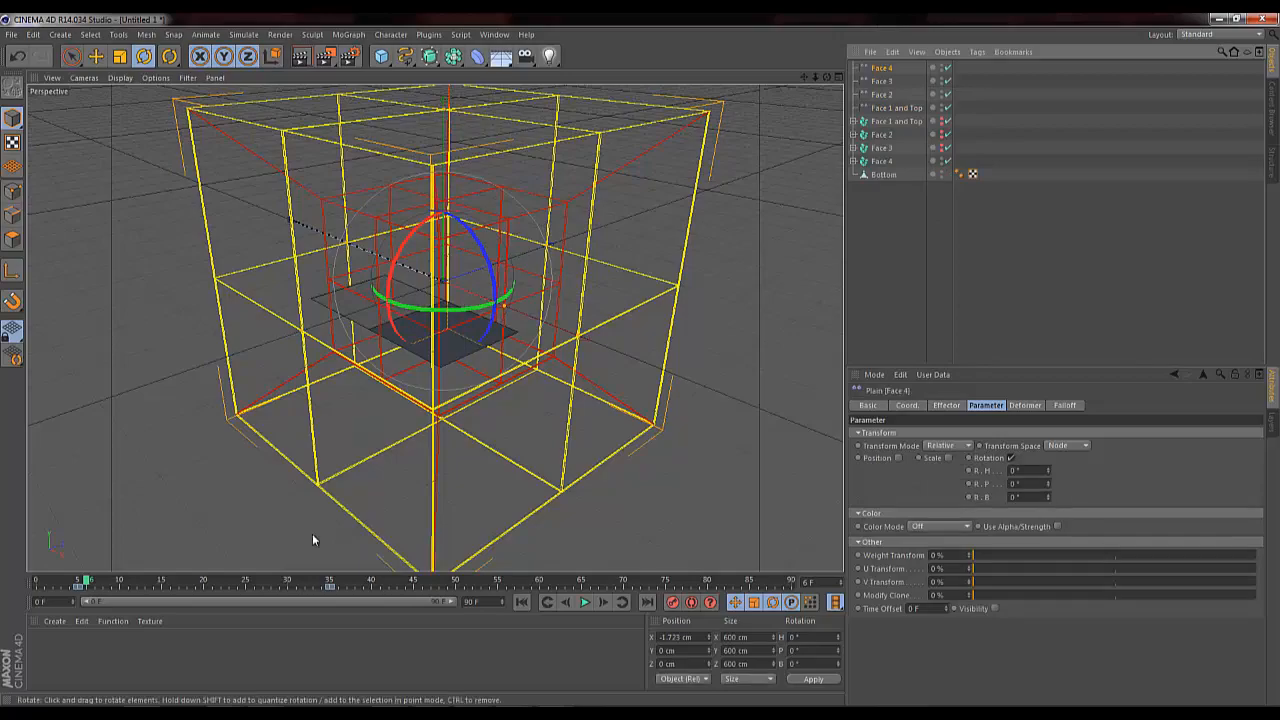
drag(84, 580, 32, 586)
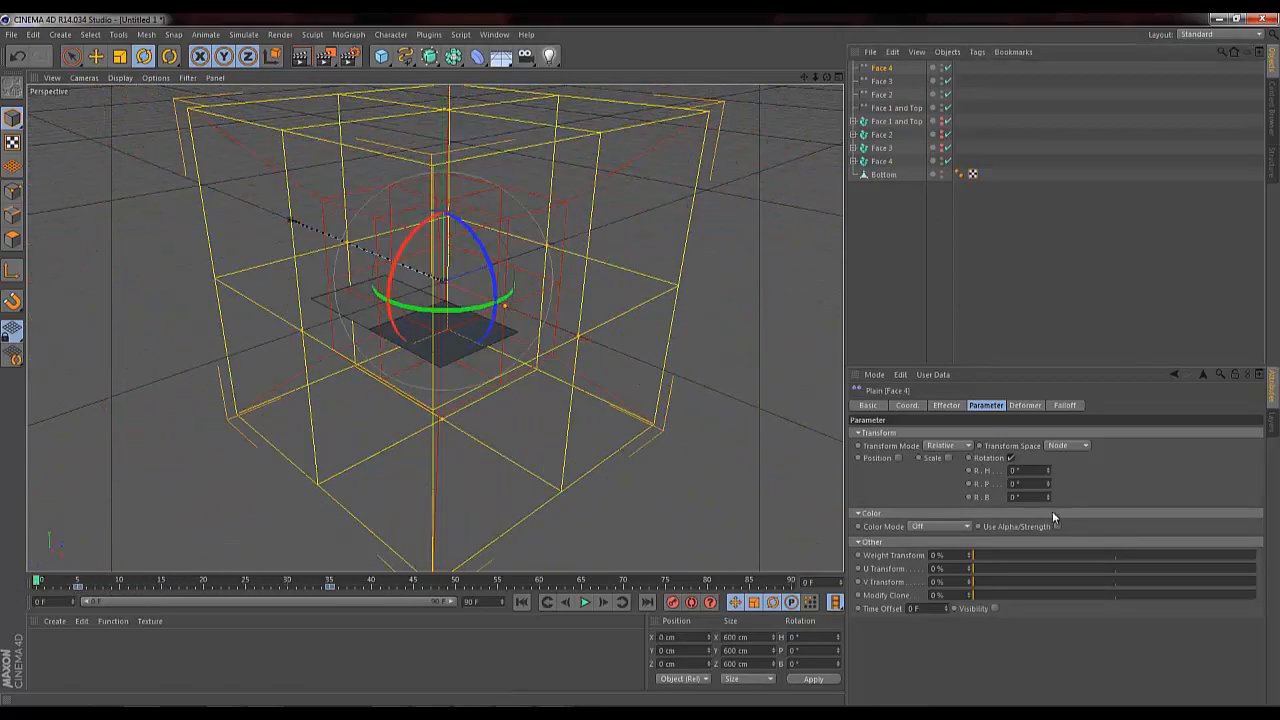
drag(1048, 499, 922, 502)
text(180)
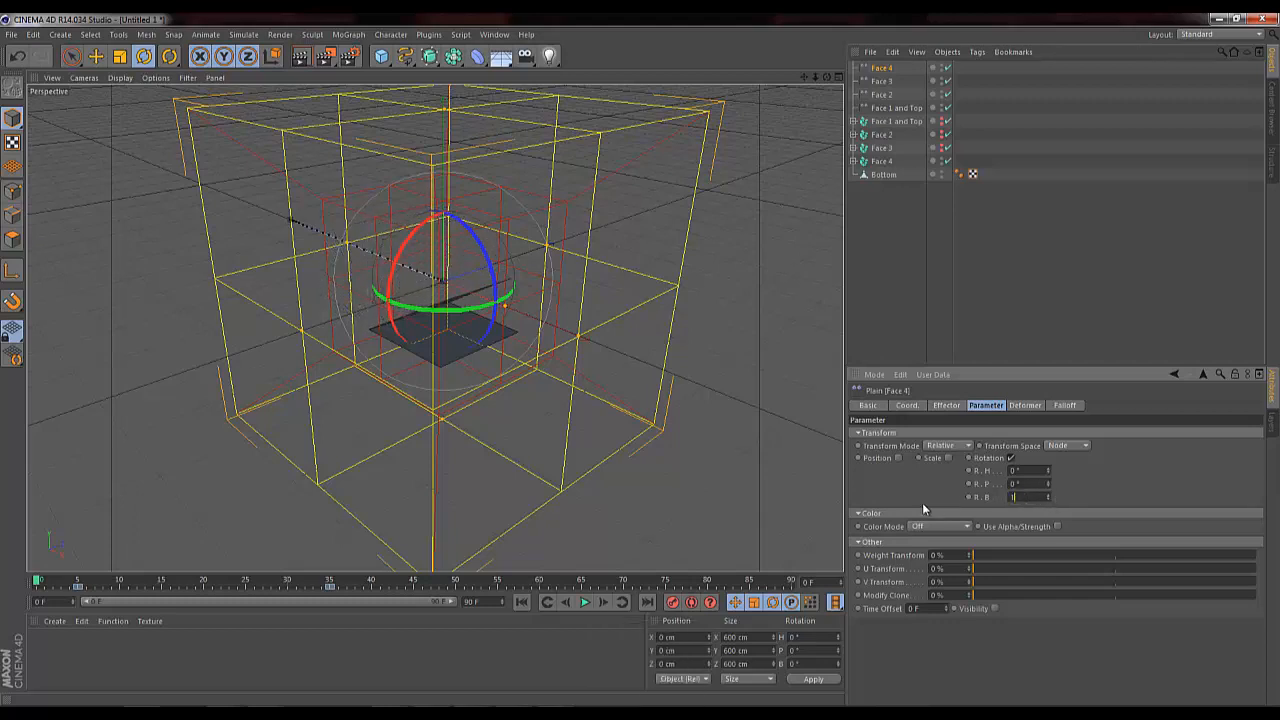
key(Return)
mouse_move(37, 586)
mouse_down()
mouse_move(300, 587)
mouse_move(37, 587)
mouse_up()
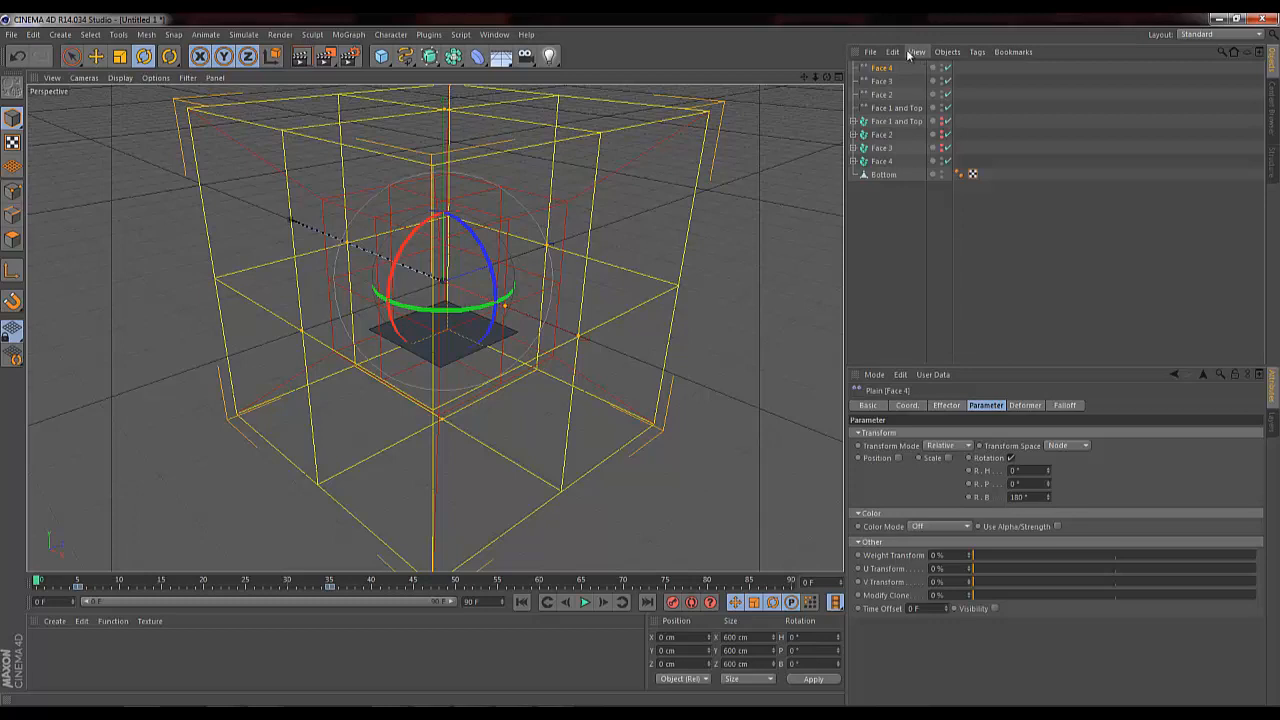
Step: Enable Rotation on the Face 3 Plain effector and set its R.P value to 180°
key(Page_Up)
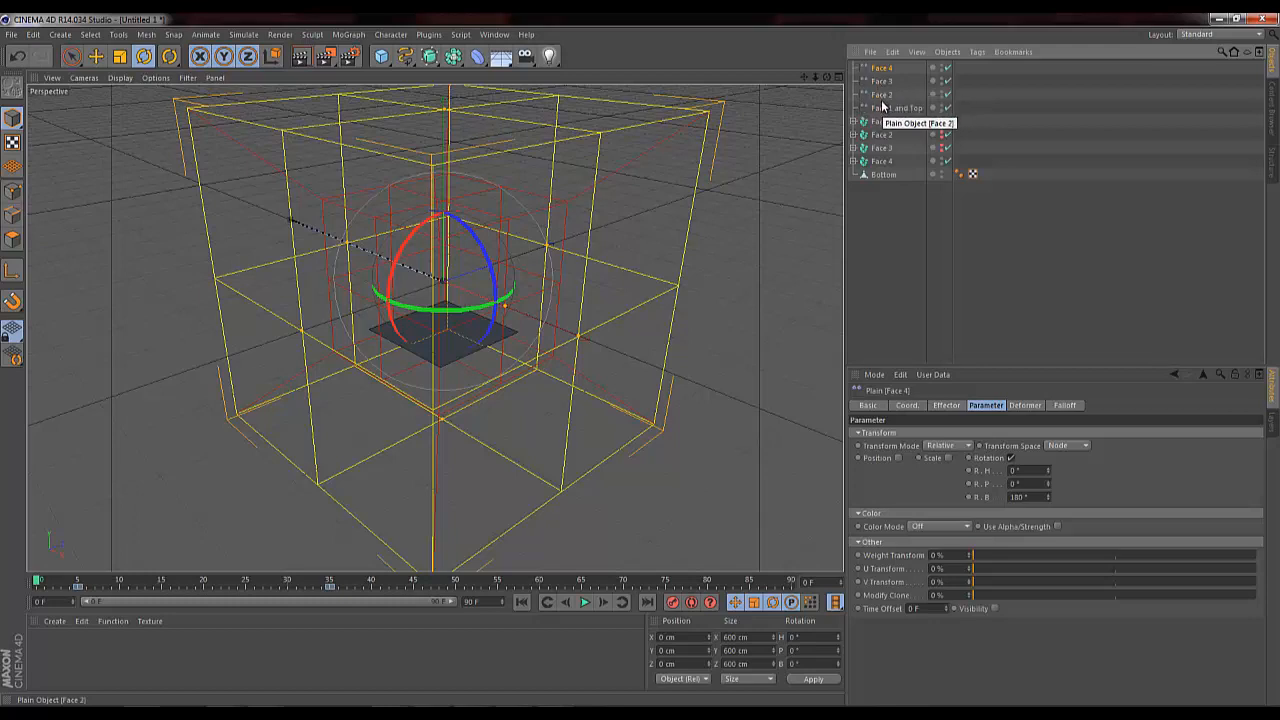
key(Page_Up)
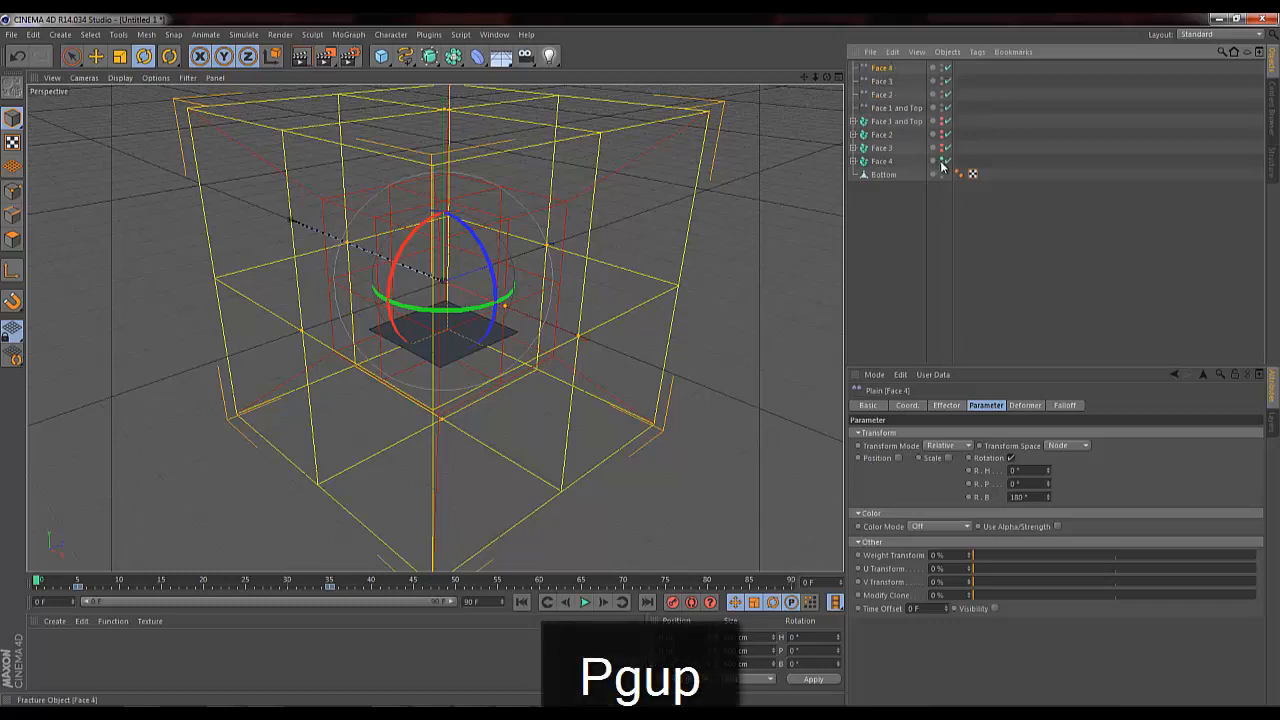
click(870, 148)
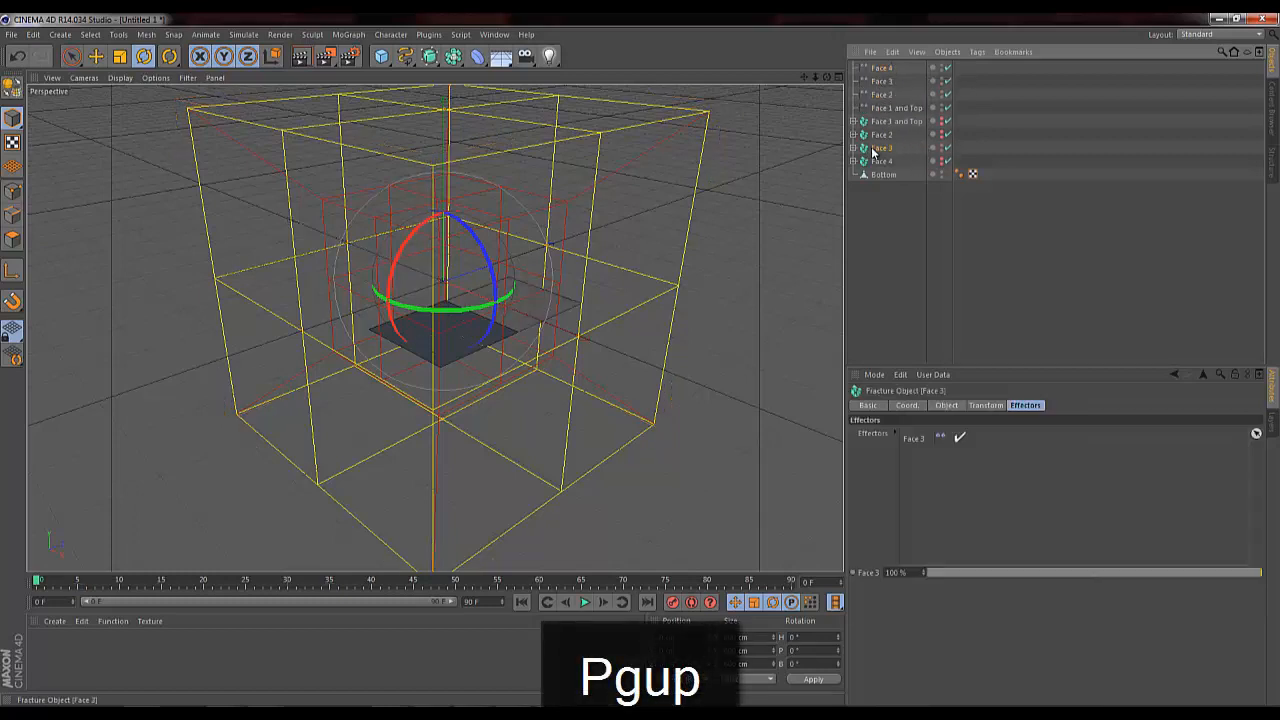
click(884, 83)
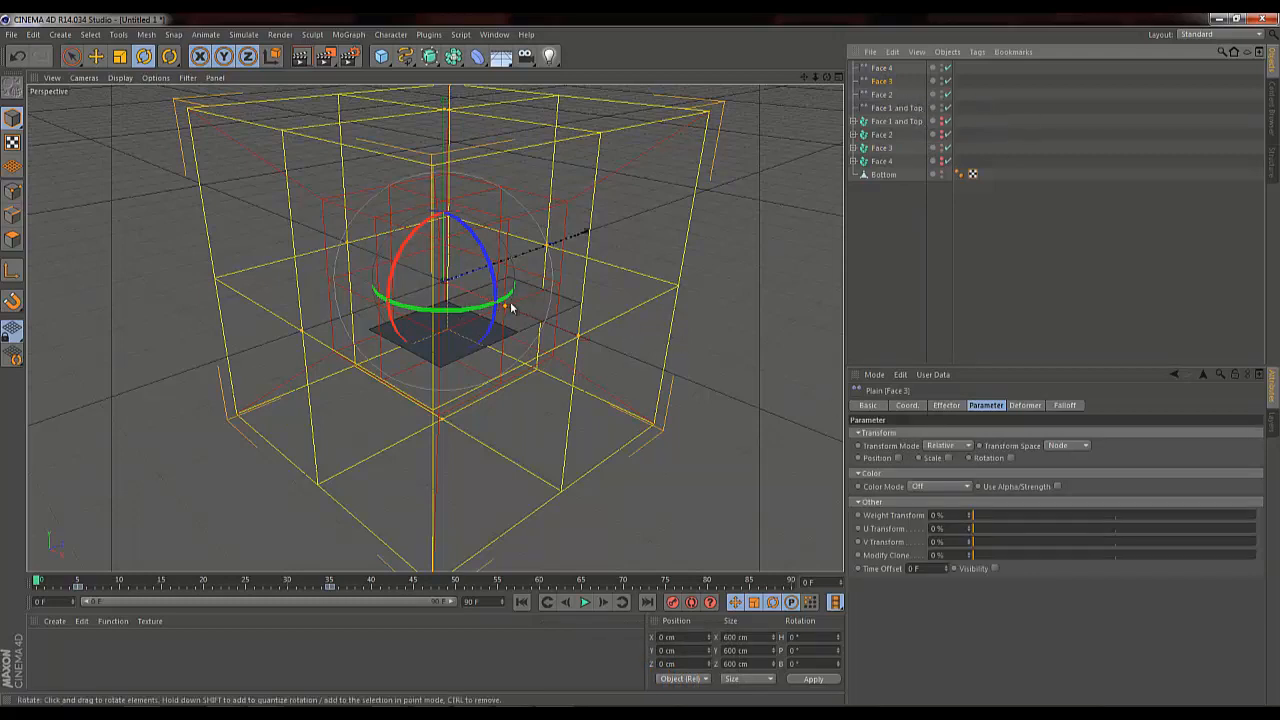
click(1010, 457)
drag(1048, 497, 943, 481)
key(ctrl+z)
text(180)
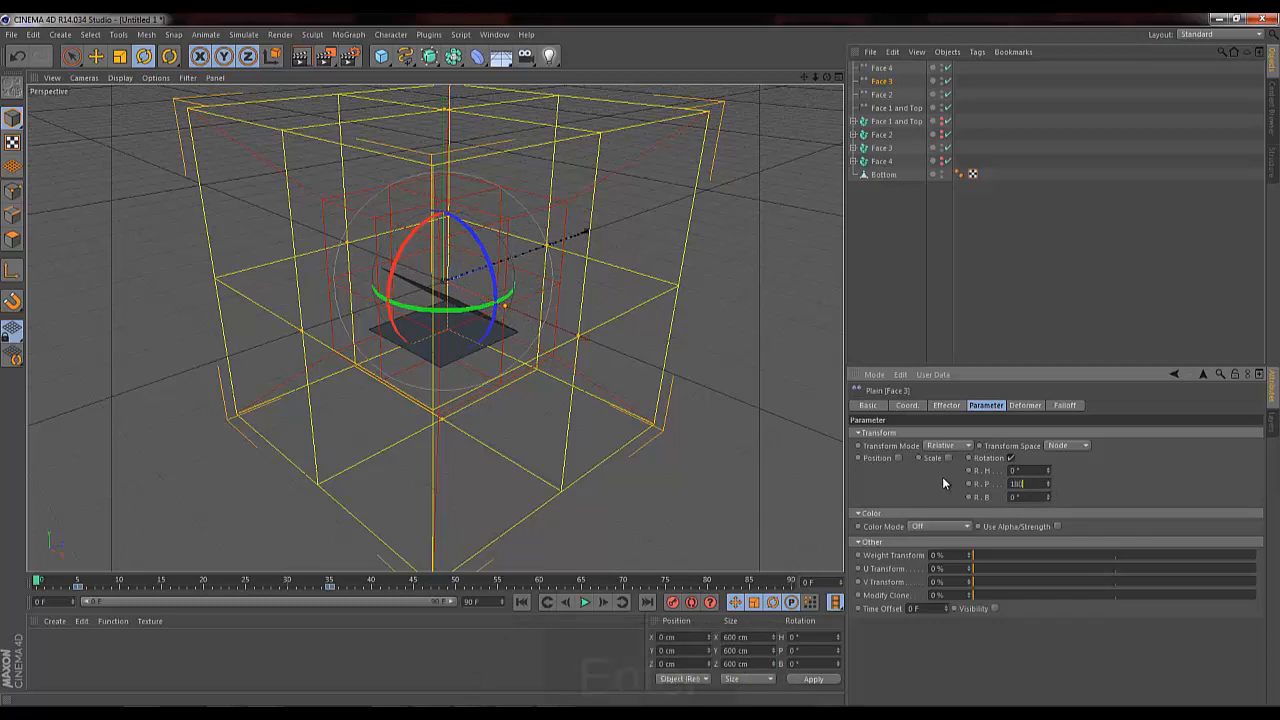
key(Return)
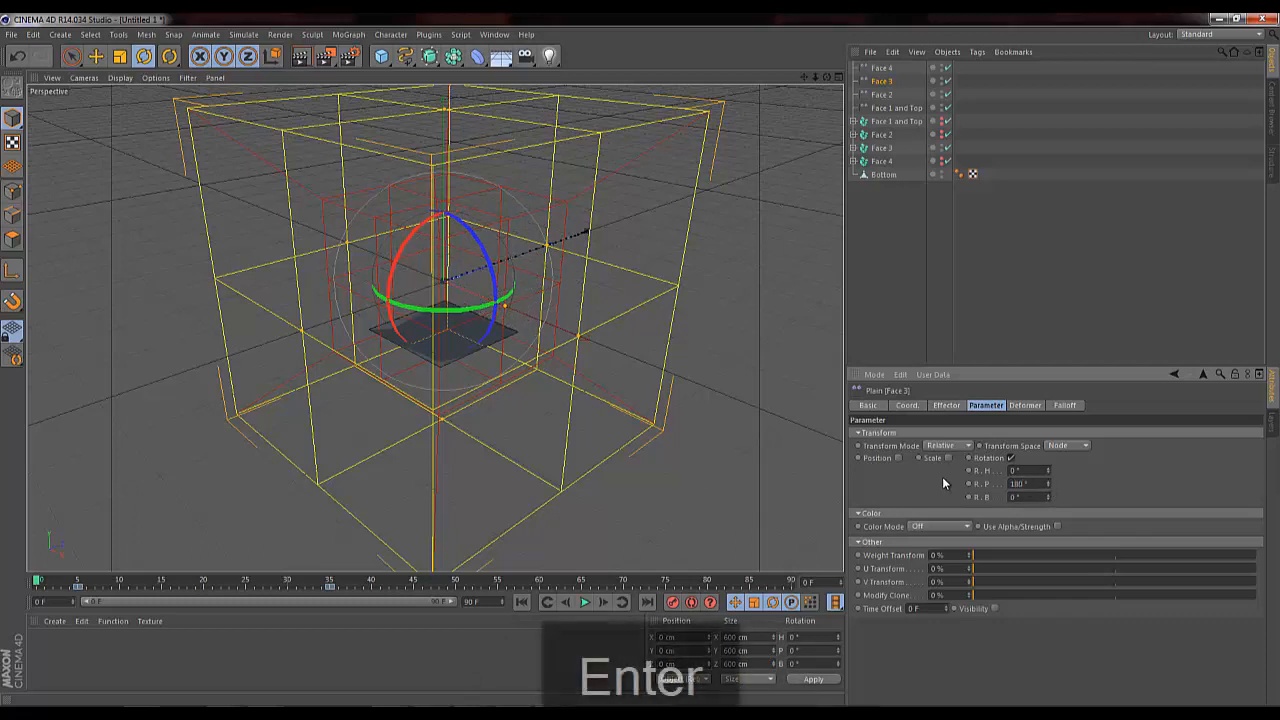
Step: Enable Rotation on the Face 2 Plain effector and set its R.B value to -180°
click(890, 94)
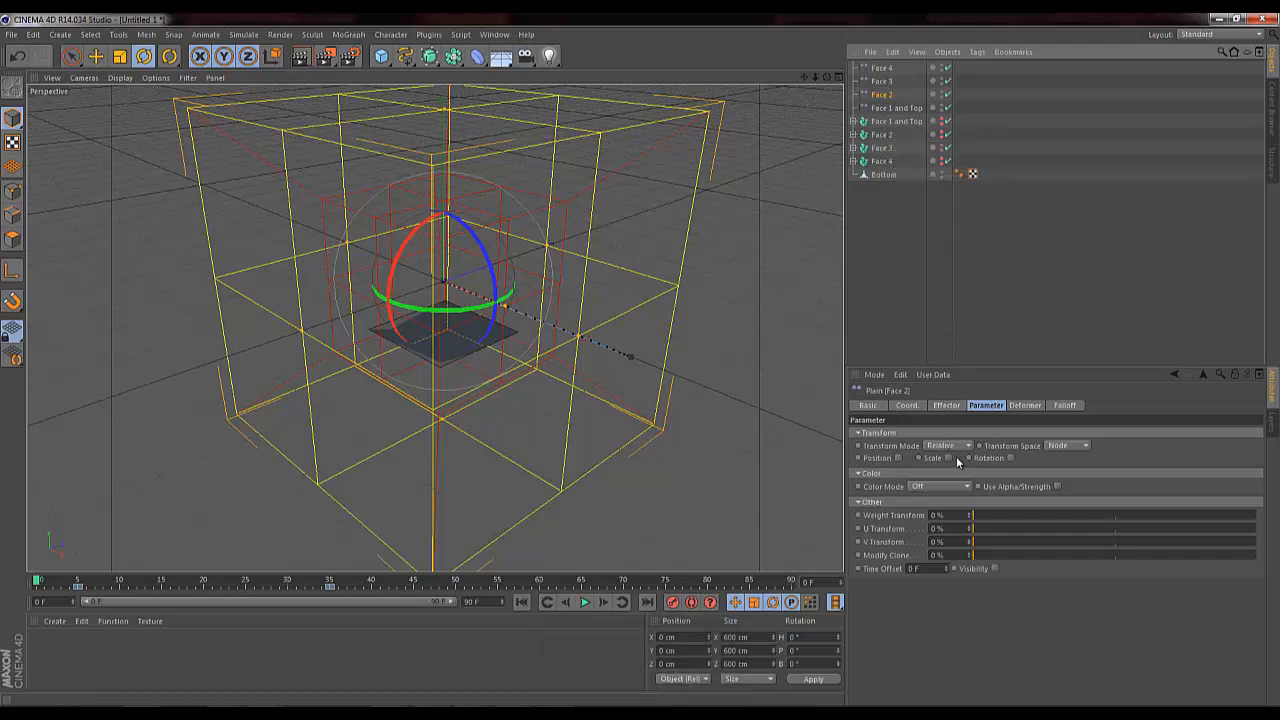
click(1009, 458)
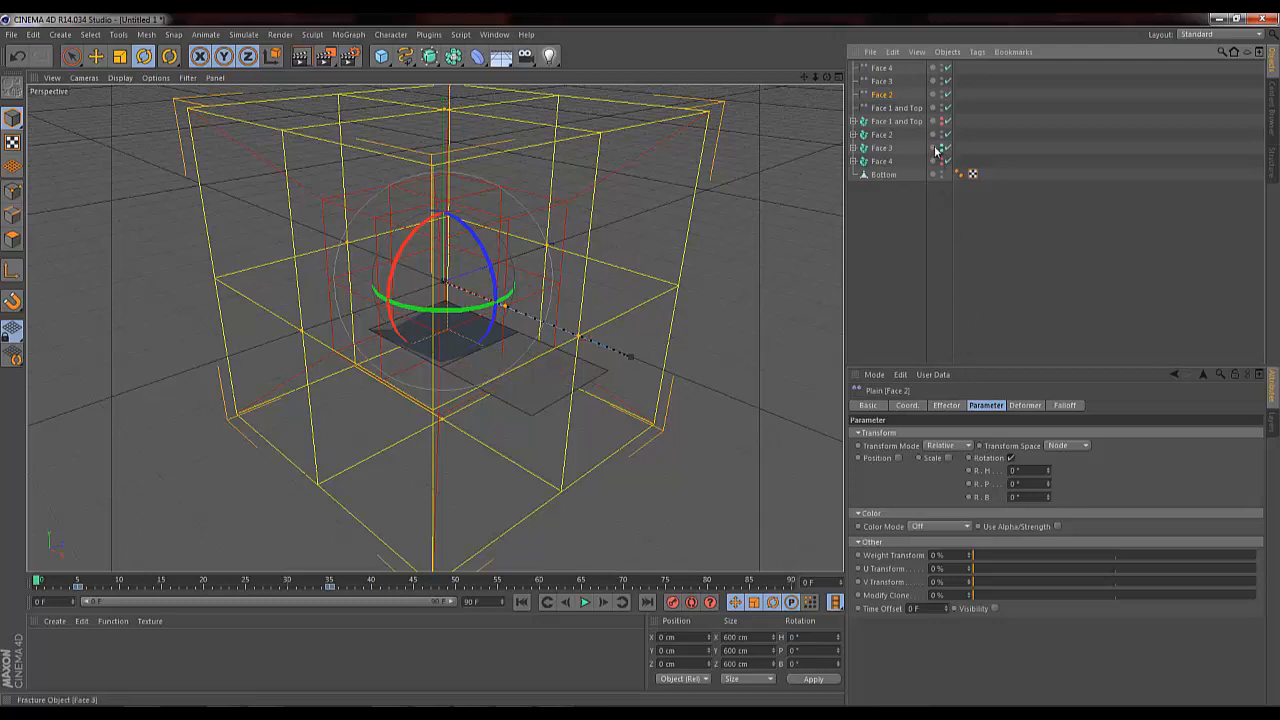
drag(1048, 495, 1048, 495)
drag(1047, 501, 1047, 496)
key(F12)
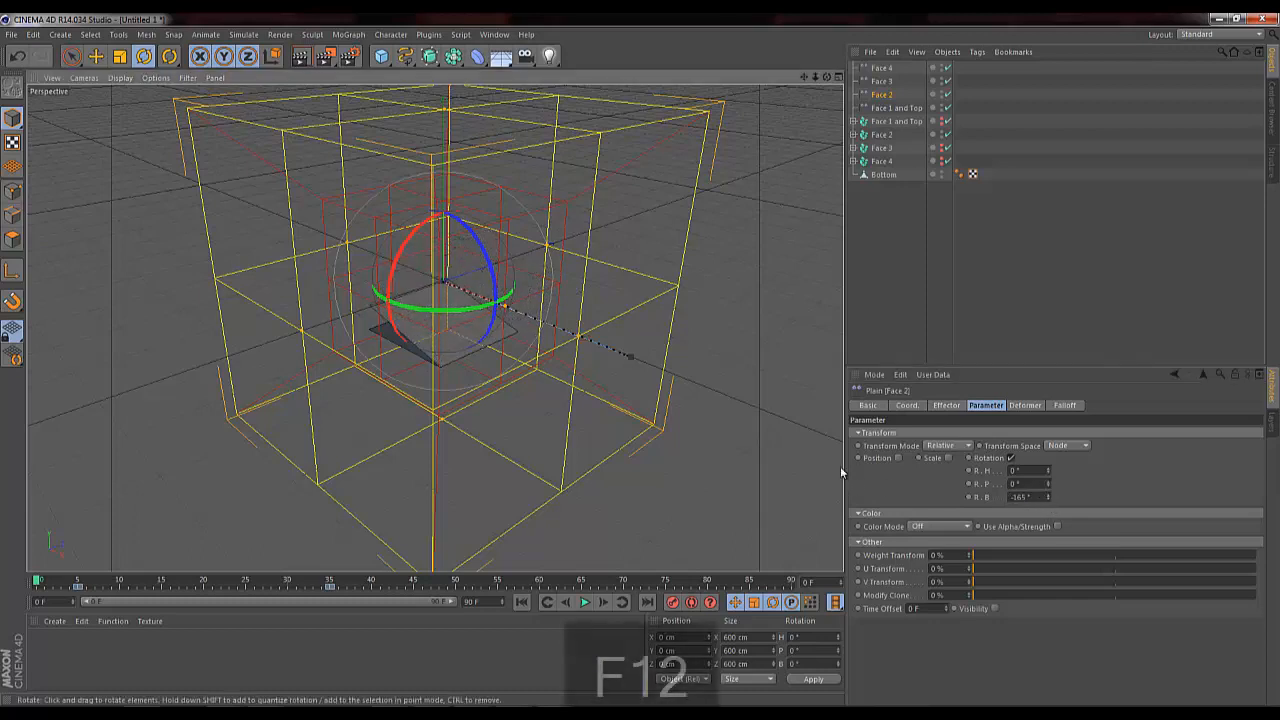
drag(1034, 497, 953, 500)
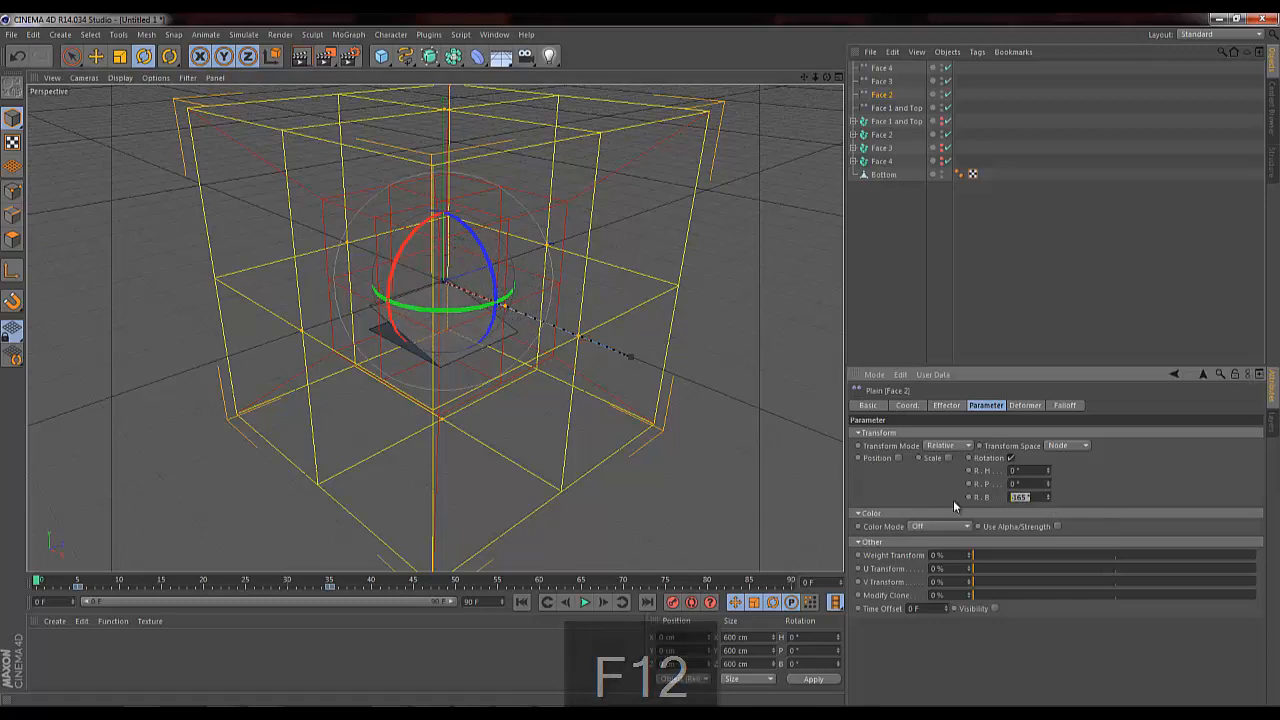
text(-180)
key(Return)
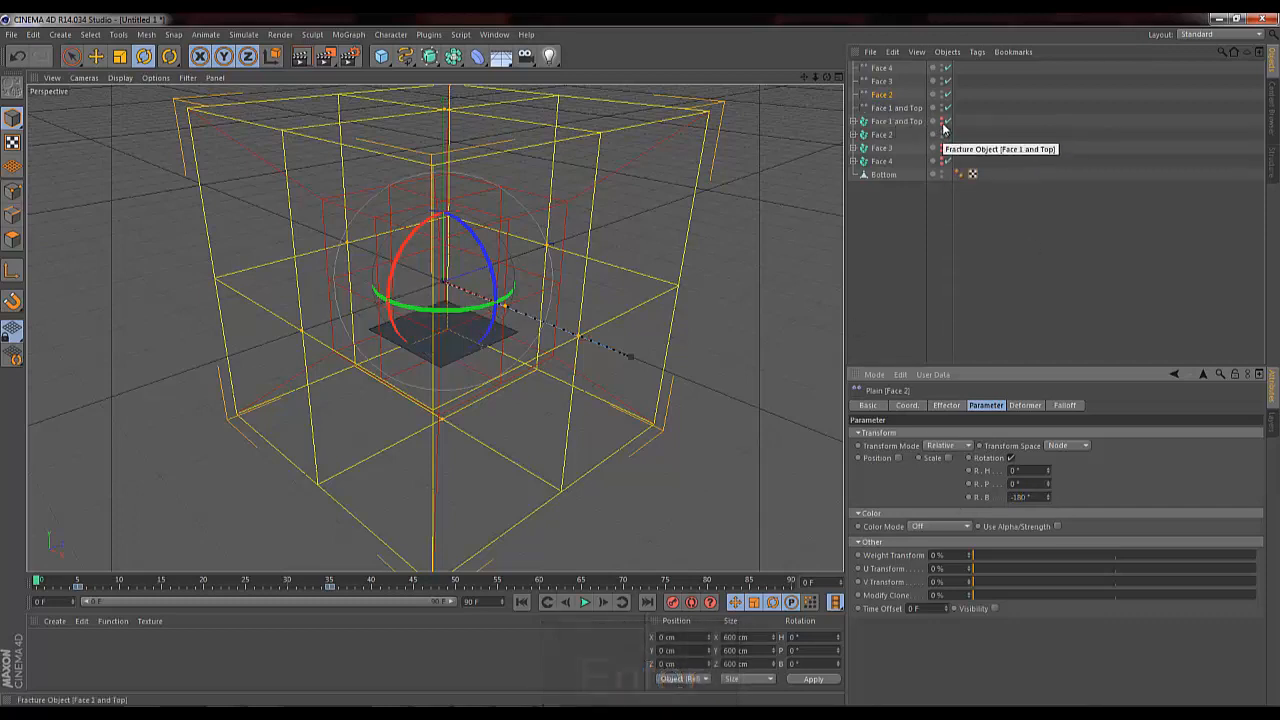
Step: Unhide the Face 1 and Top fracture, then enable Rotation on its Plain effector with R.P set to -90°
drag(941, 118, 943, 125)
click(895, 110)
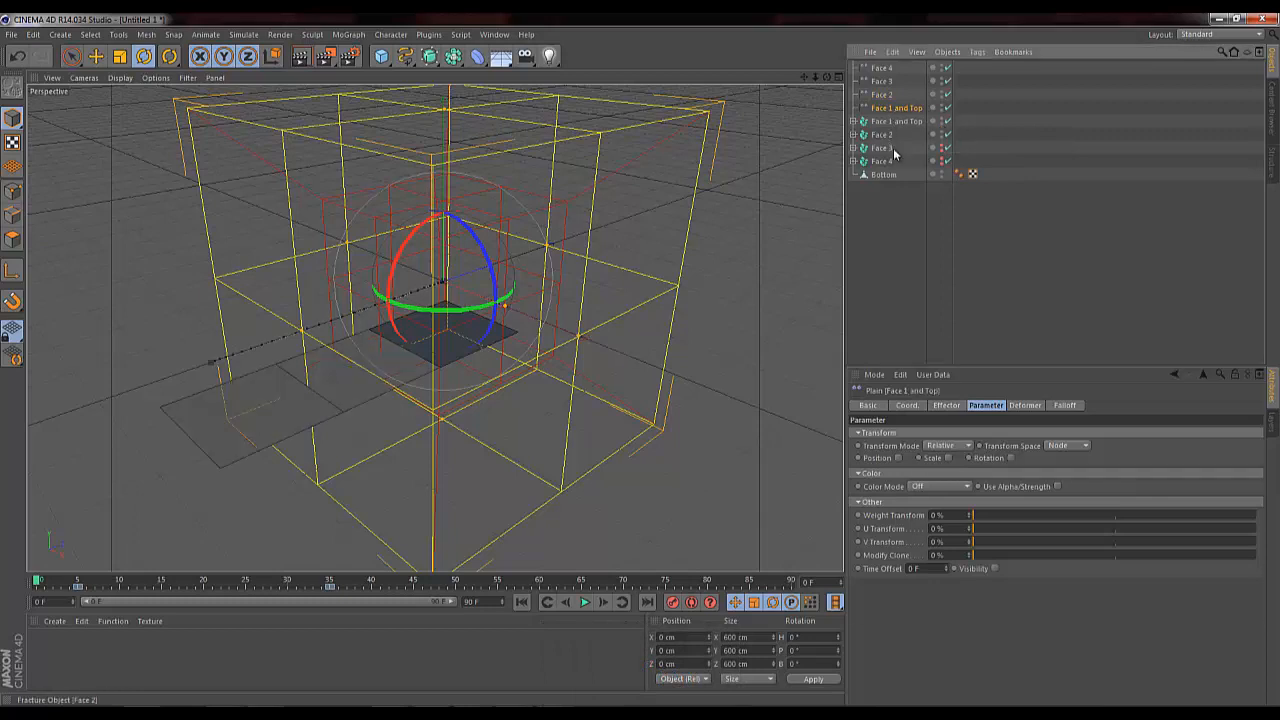
click(1011, 458)
drag(1050, 496, 1048, 490)
key(ctrl+z)
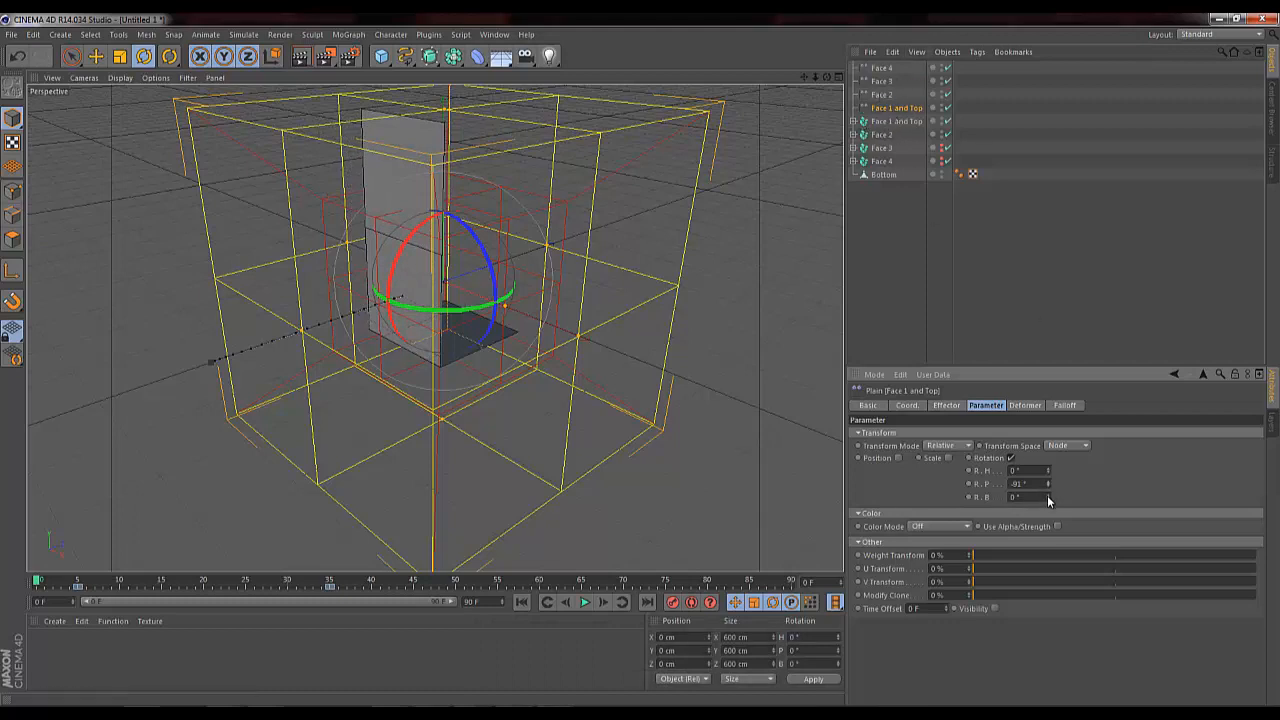
text(-90)
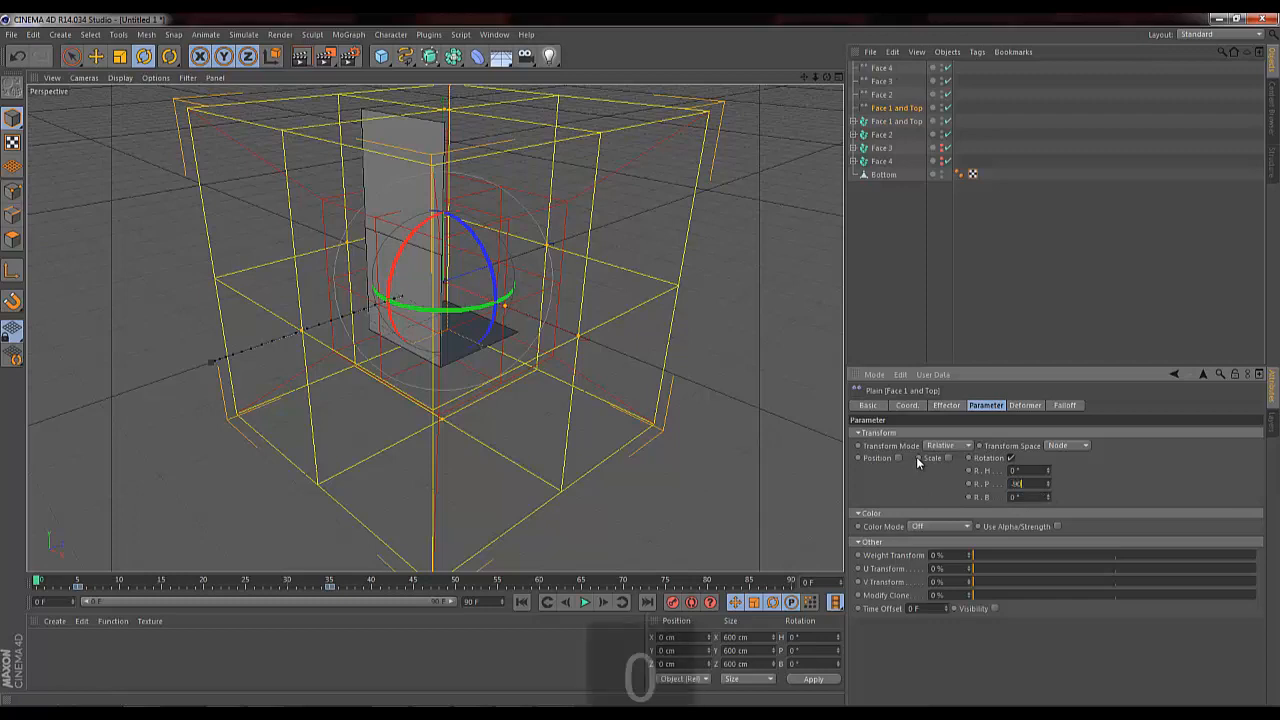
key(Return)
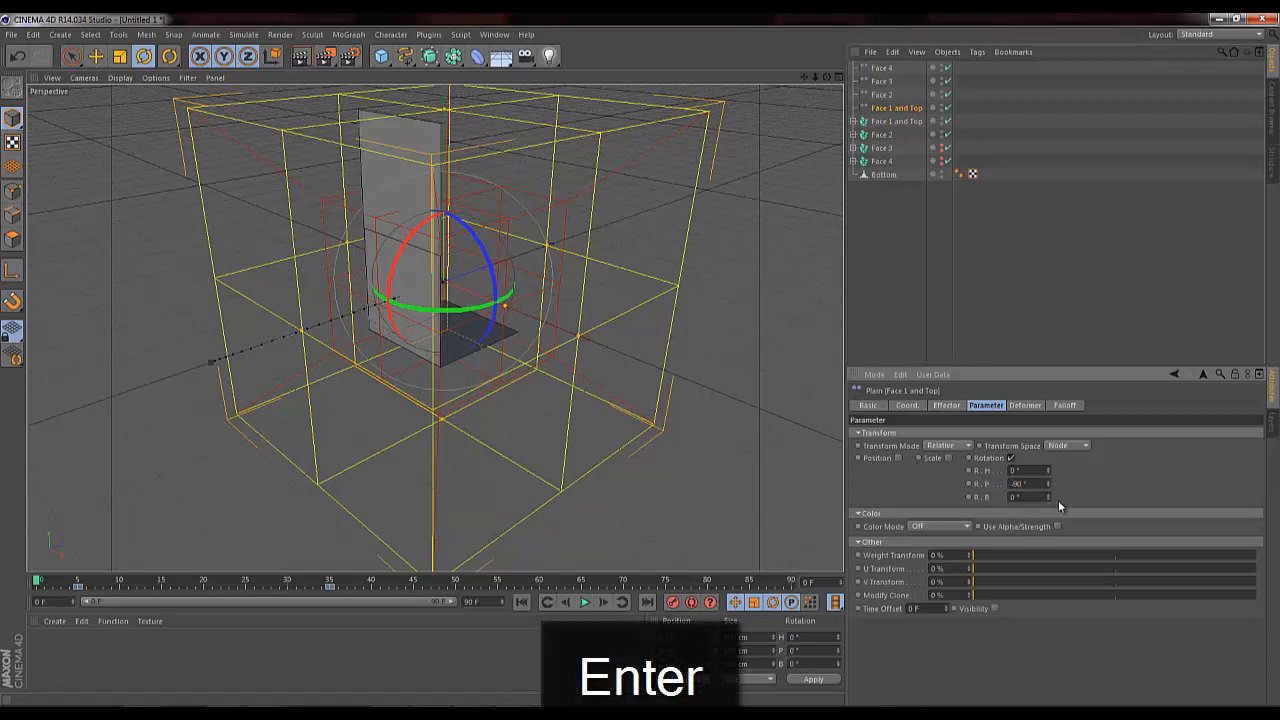
Step: Add a Plain effector to the Top fracture nested under Face 1 and rename the effector Top
click(853, 121)
click(899, 162)
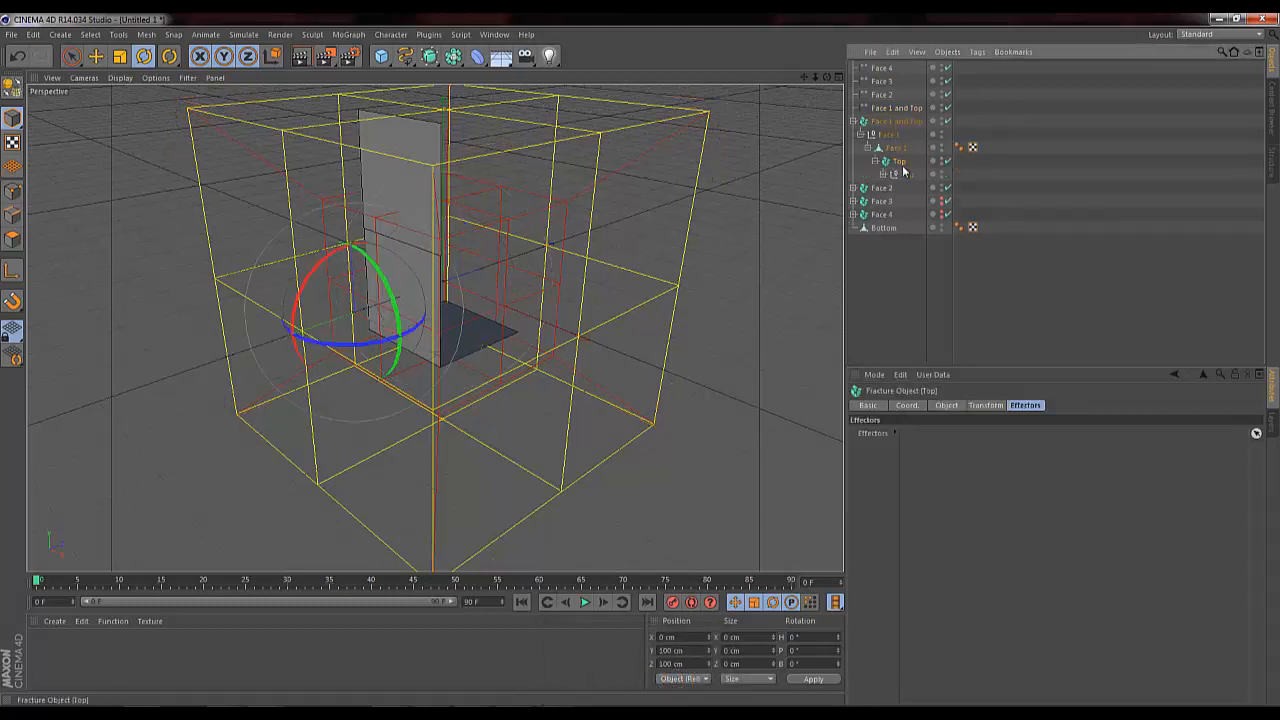
click(348, 34)
mouse_move(375, 54)
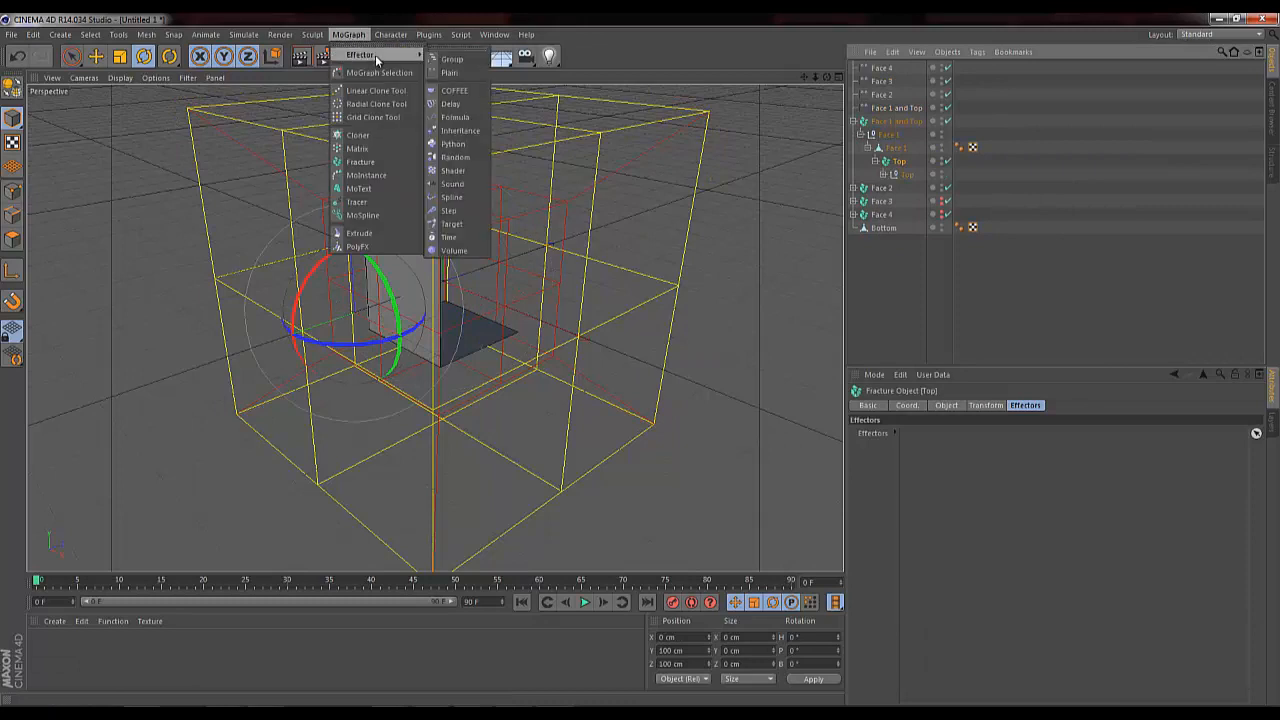
click(452, 73)
double_click(883, 68)
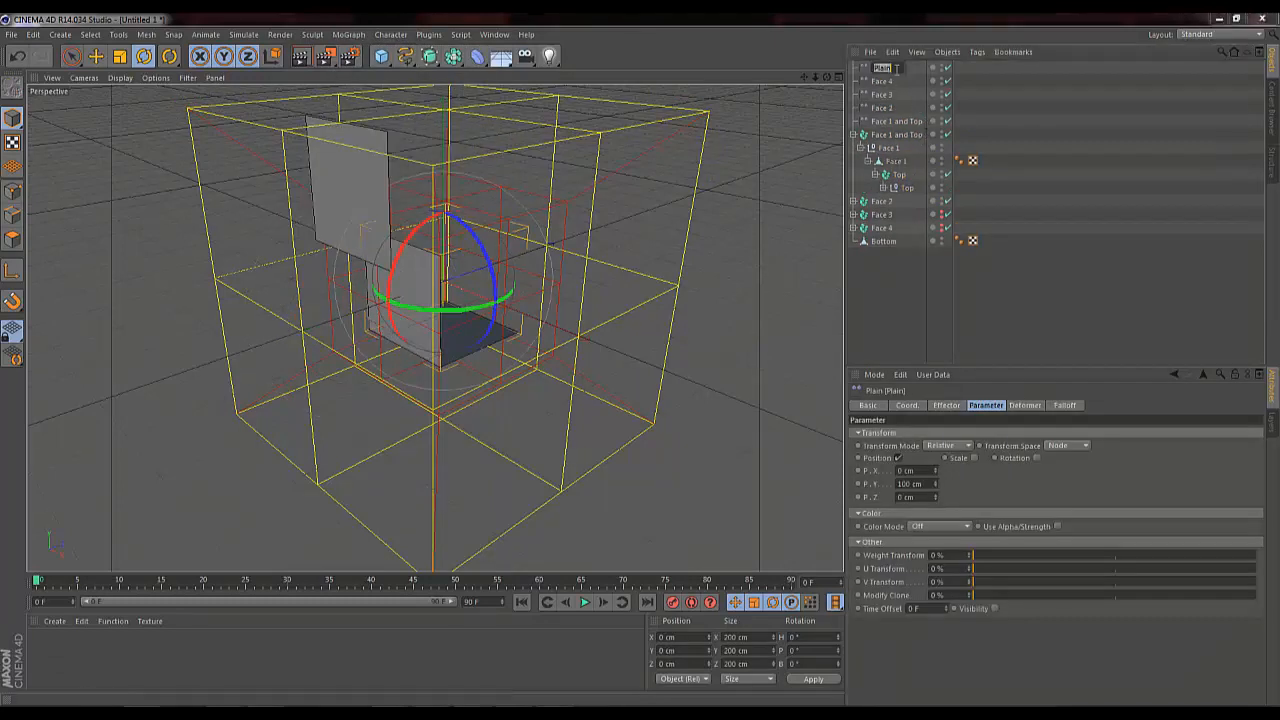
text(Top)
key(Return)
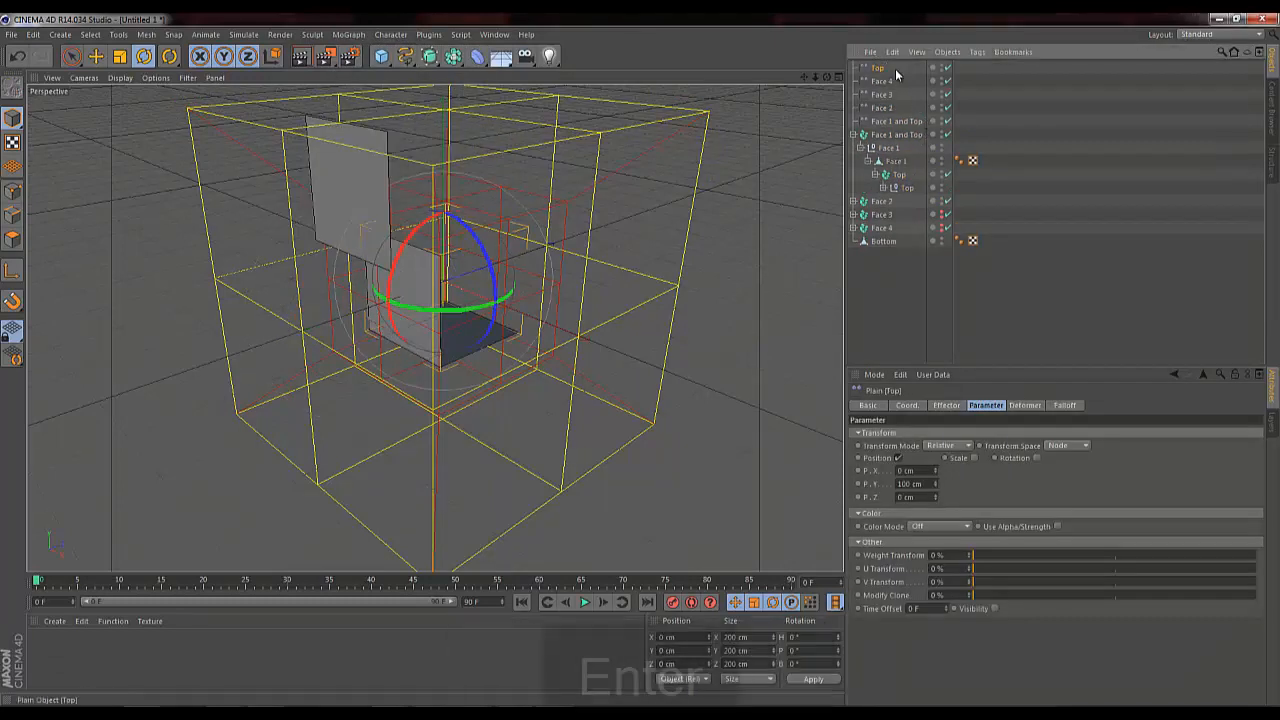
Step: Disable Position on the Top Plain effector and give it a Box falloff sized 300 × 300 × 300 cm
click(896, 457)
click(1065, 405)
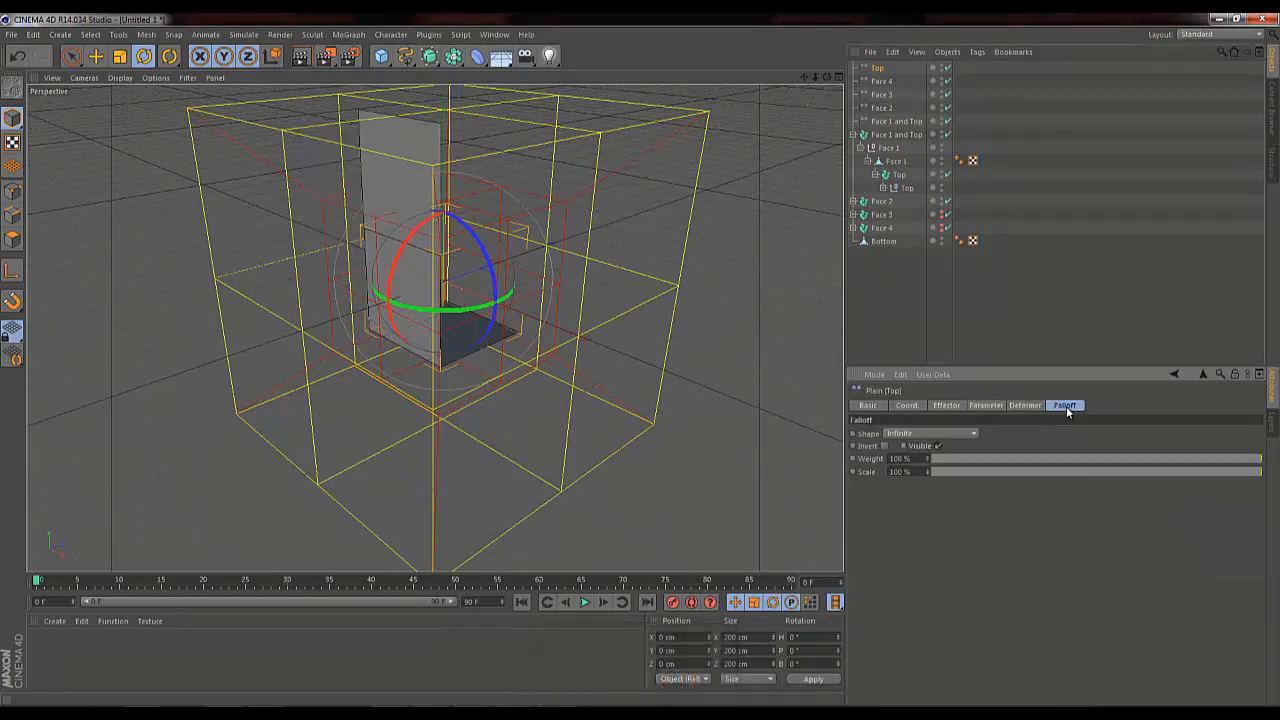
click(932, 433)
click(916, 461)
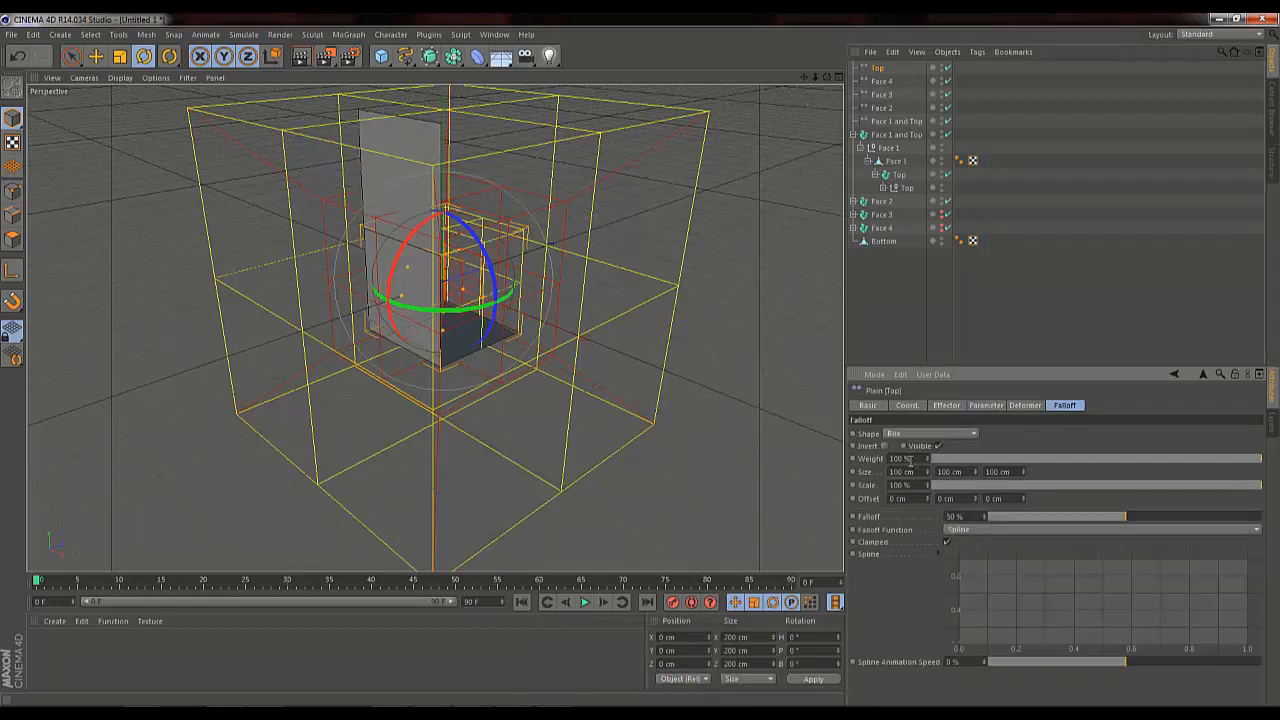
drag(914, 471, 660, 491)
text(300)
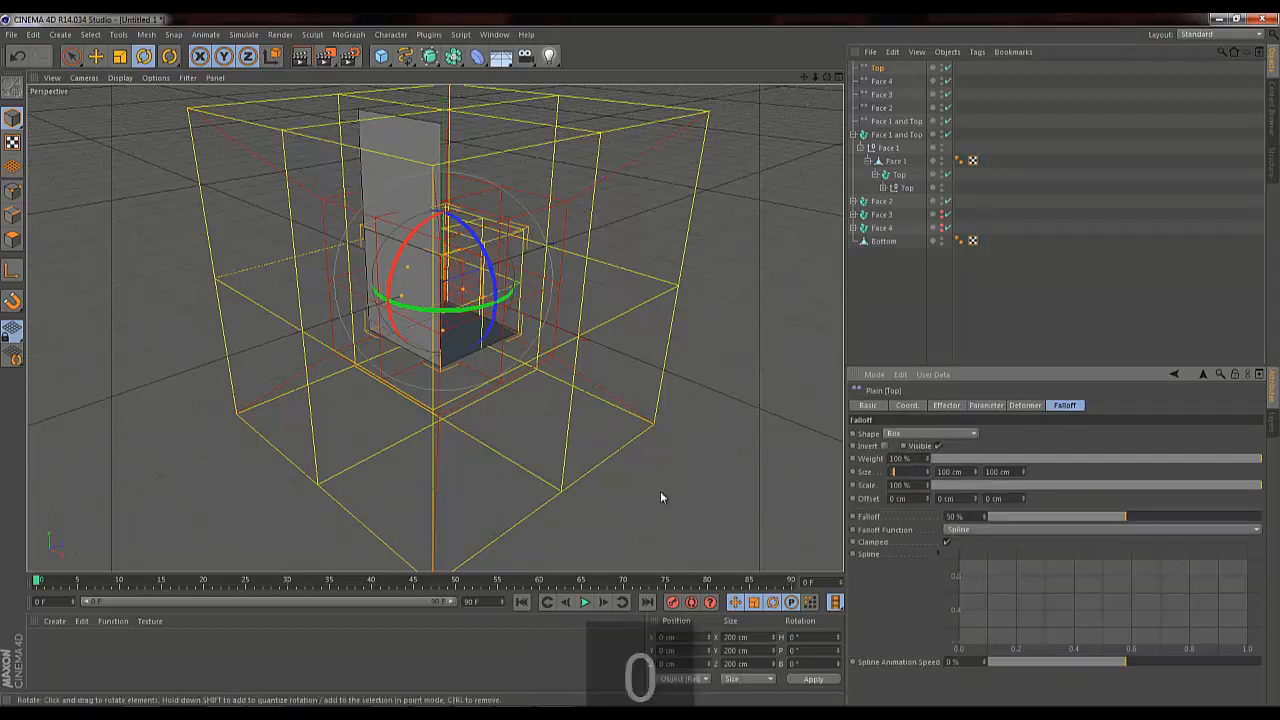
key(Tab)
text(300)
key(Tab)
text(300)
key(Return)
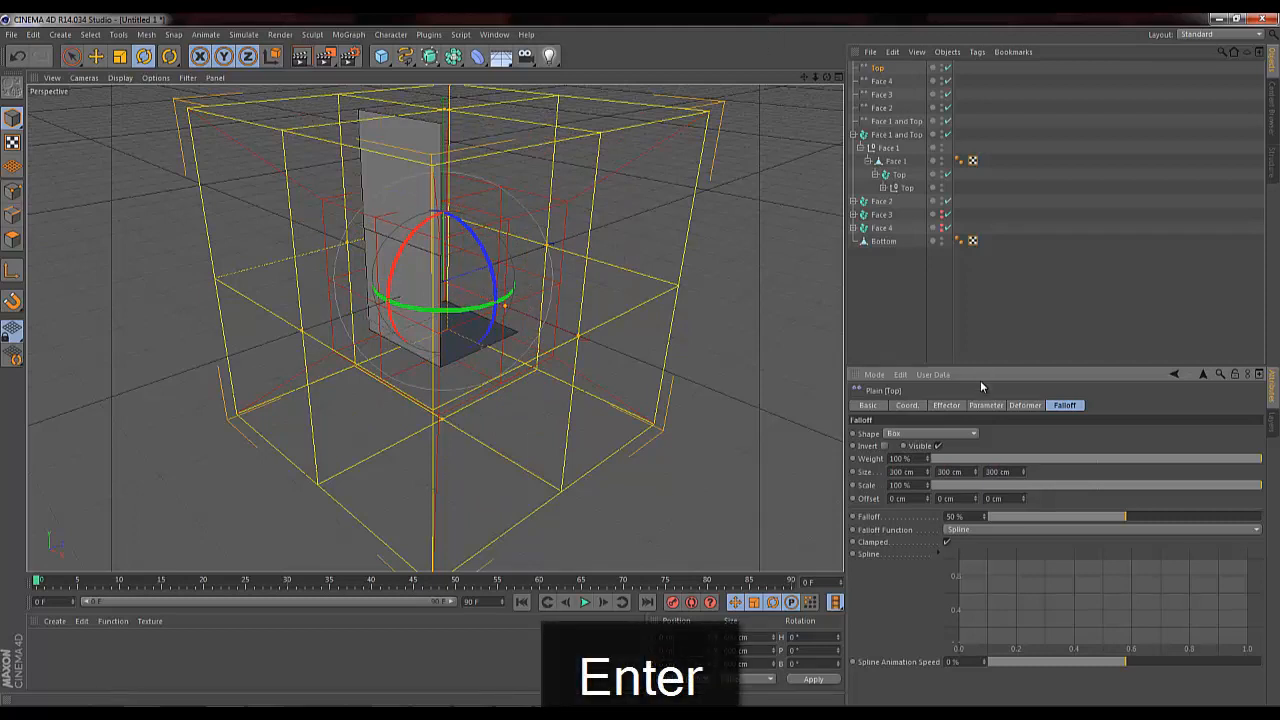
Step: Enable Rotation on the Top Plain effector and set its R.P value to -90°
click(879, 68)
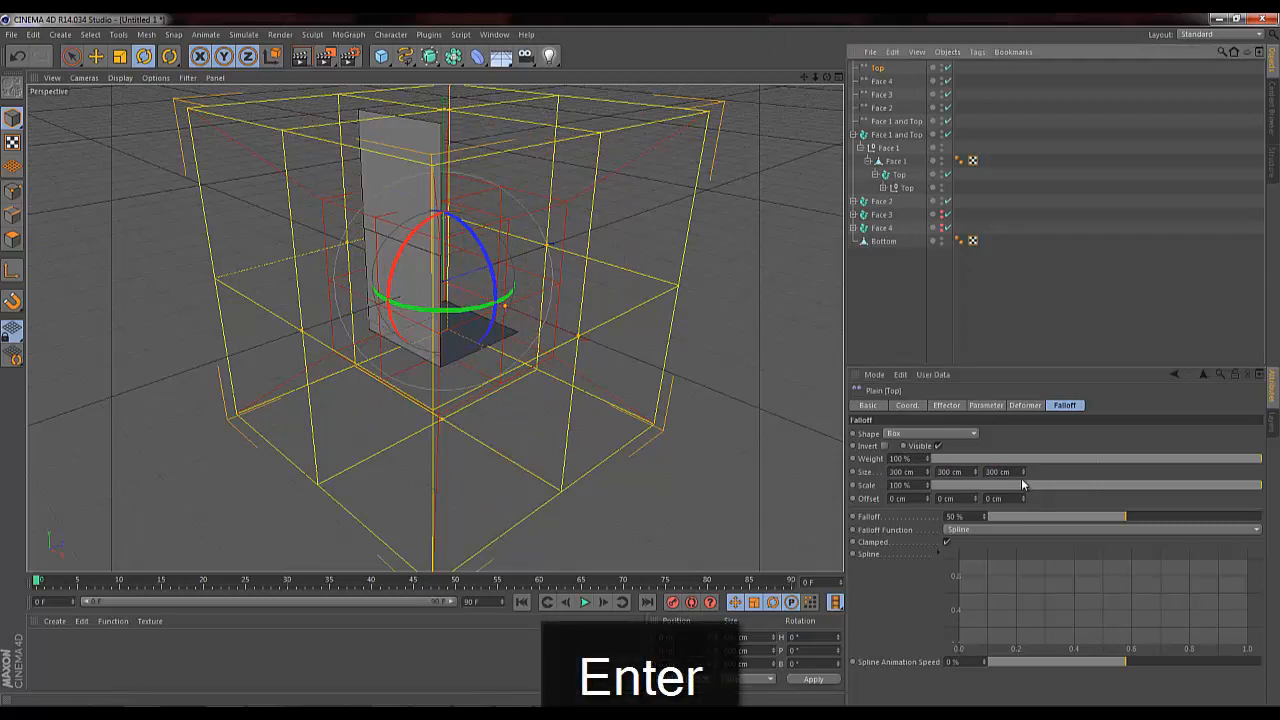
click(985, 405)
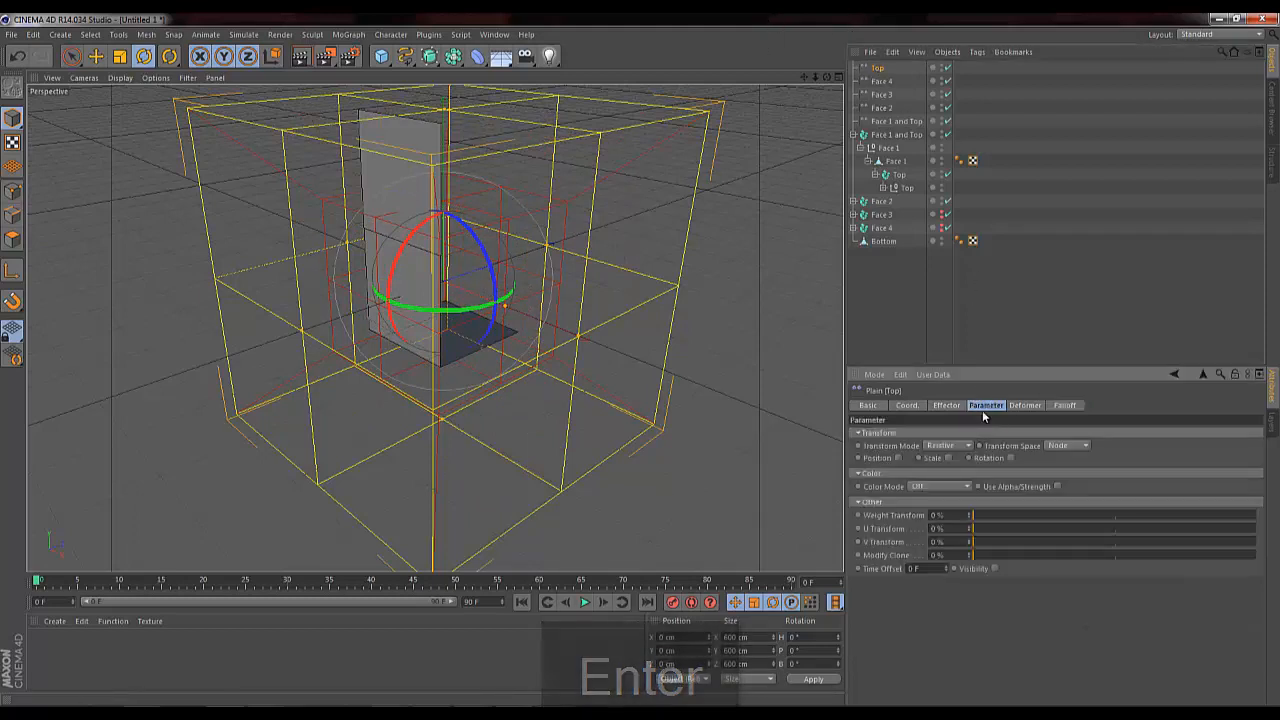
click(1010, 457)
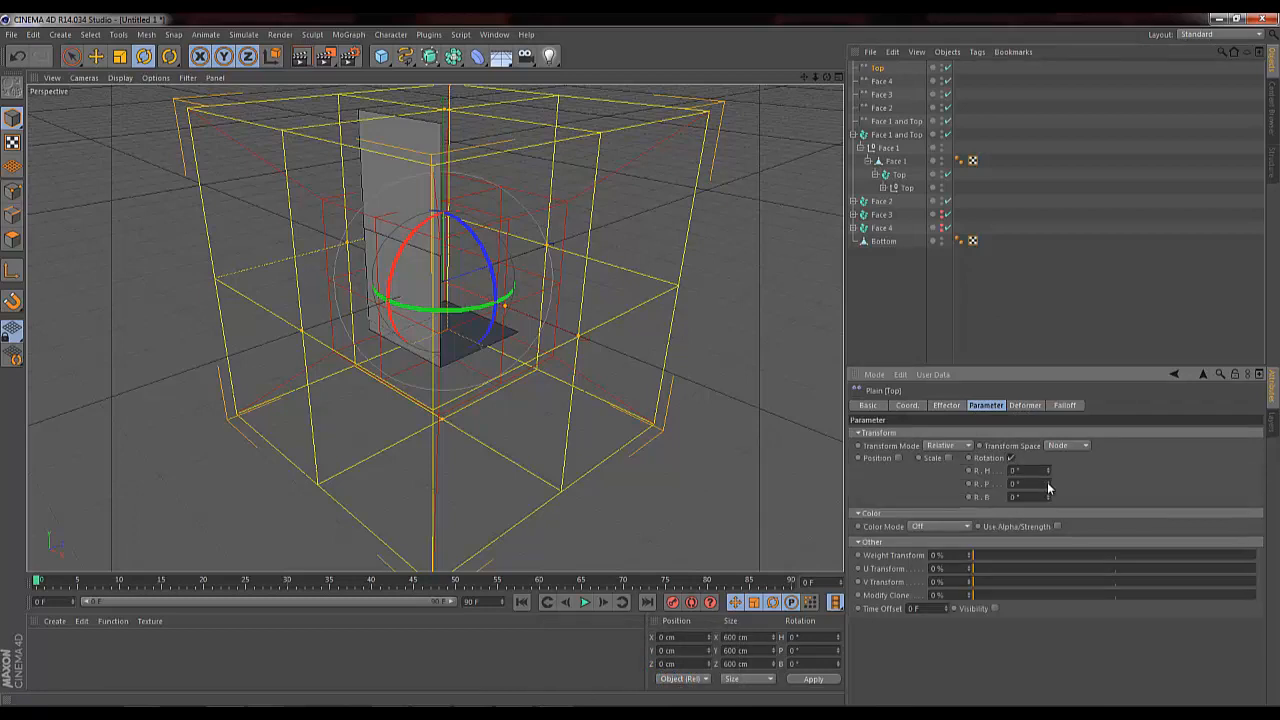
drag(1049, 497, 837, 469)
key(ctrl+z)
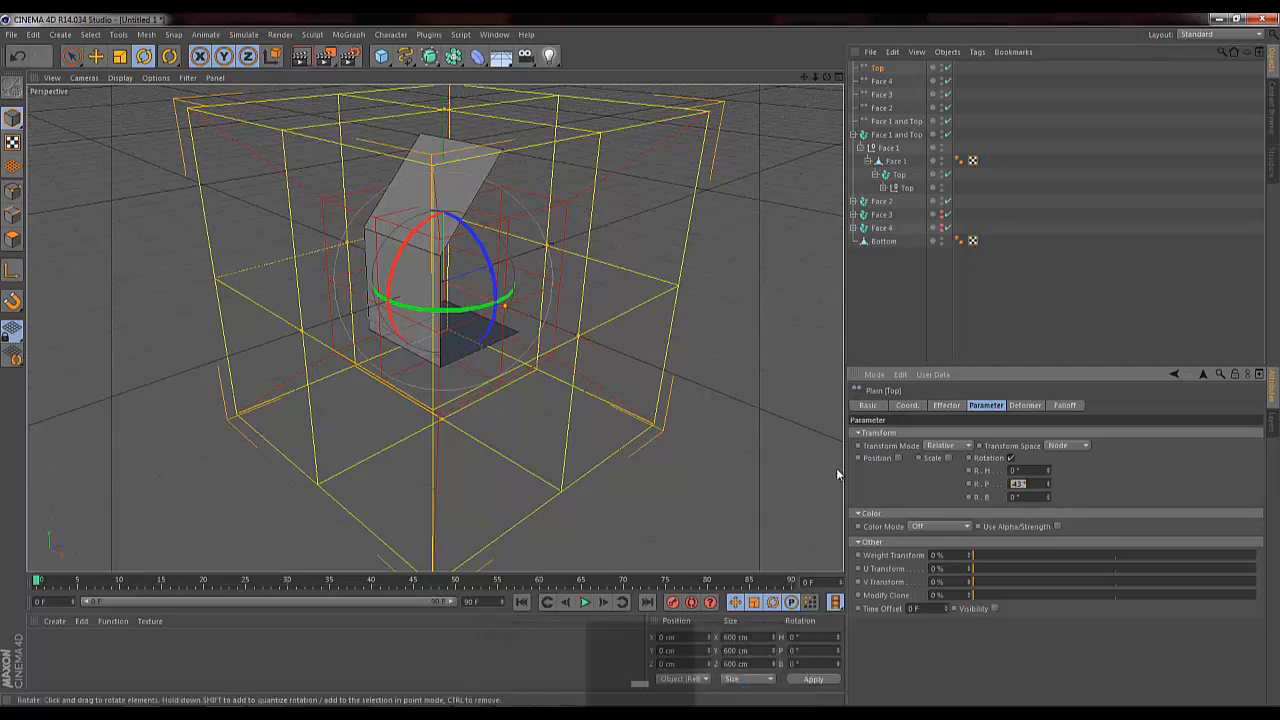
text(-90)
key(Return)
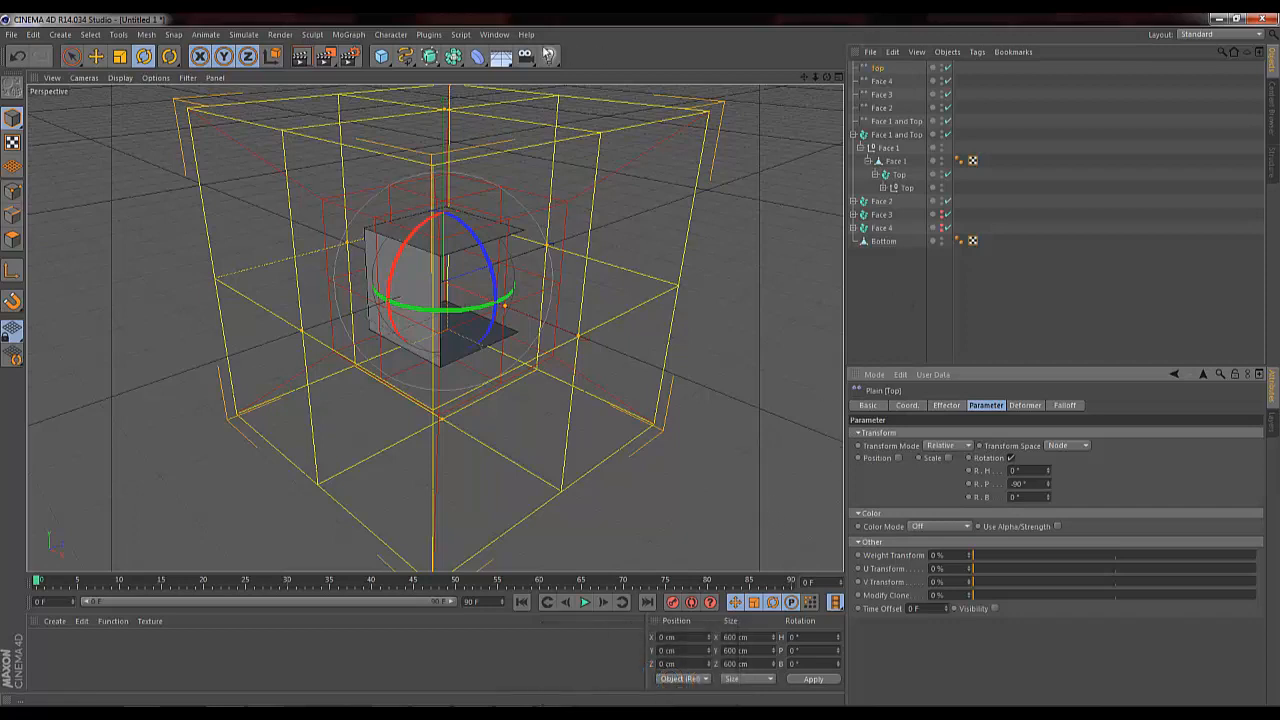
Step: Switch to the Animation layout and record a keyframe for the Top effector at frame 5
click(494, 35)
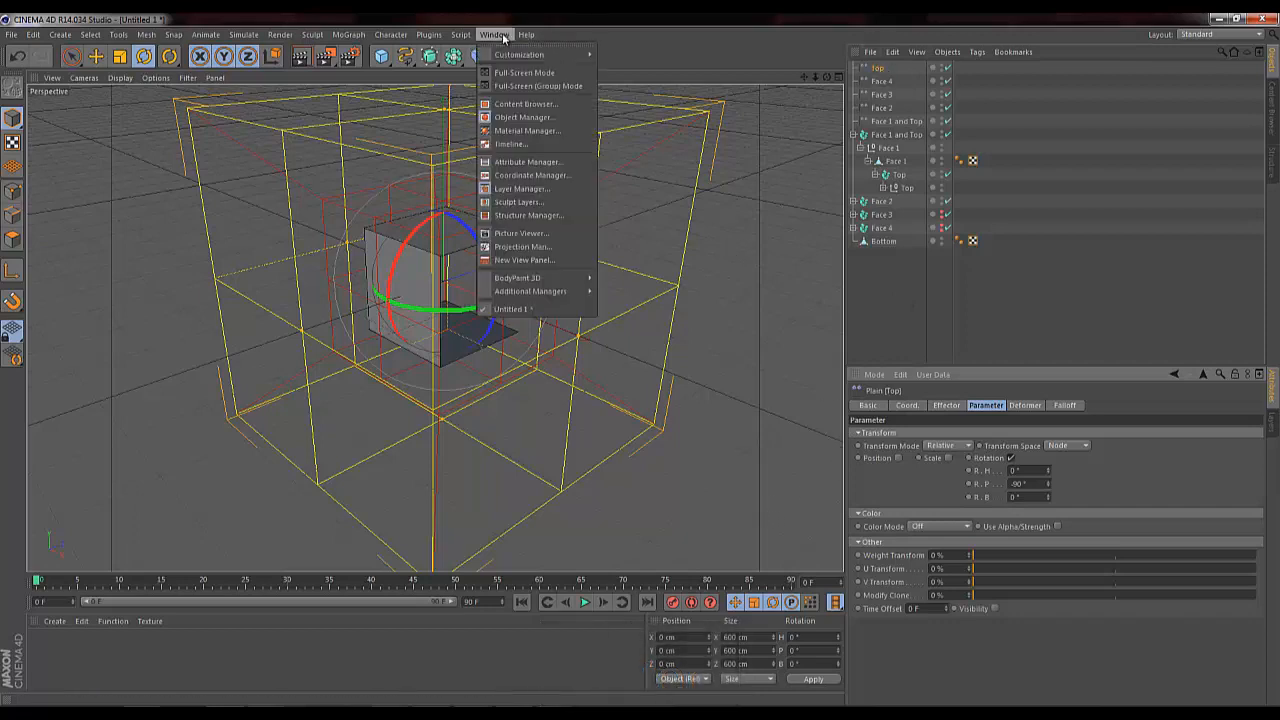
mouse_move(517, 57)
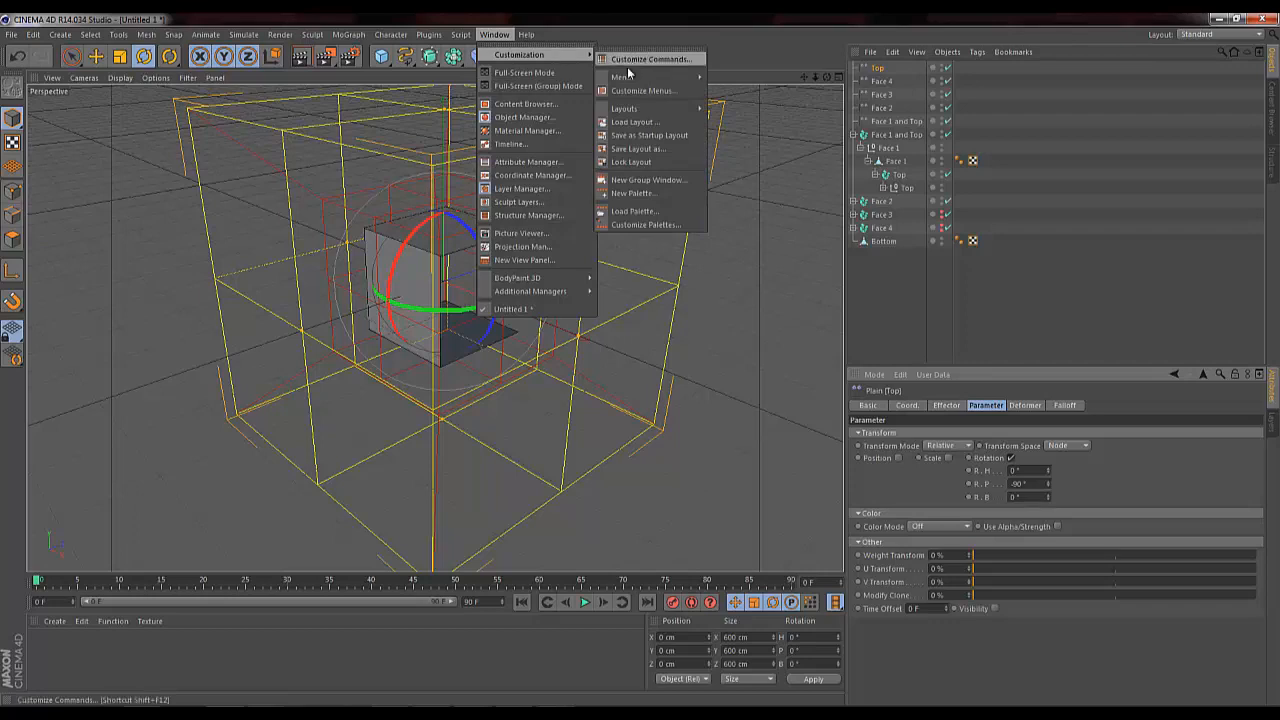
mouse_move(644, 110)
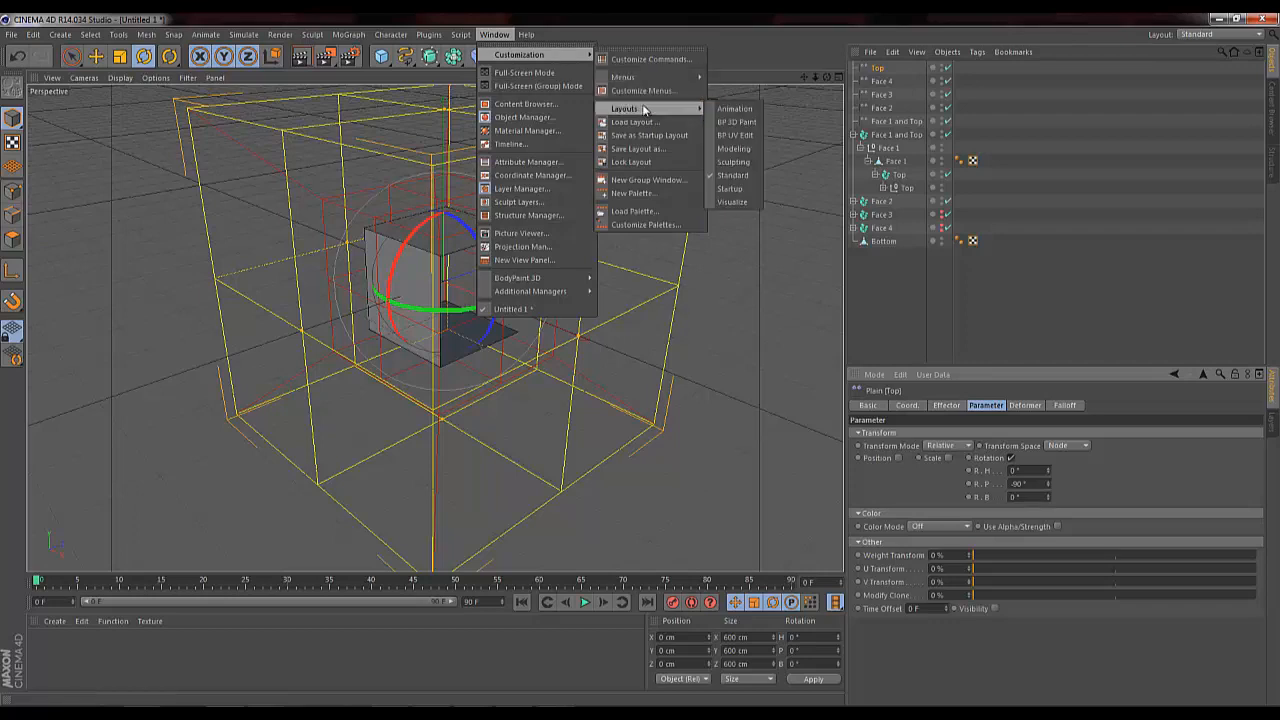
click(735, 109)
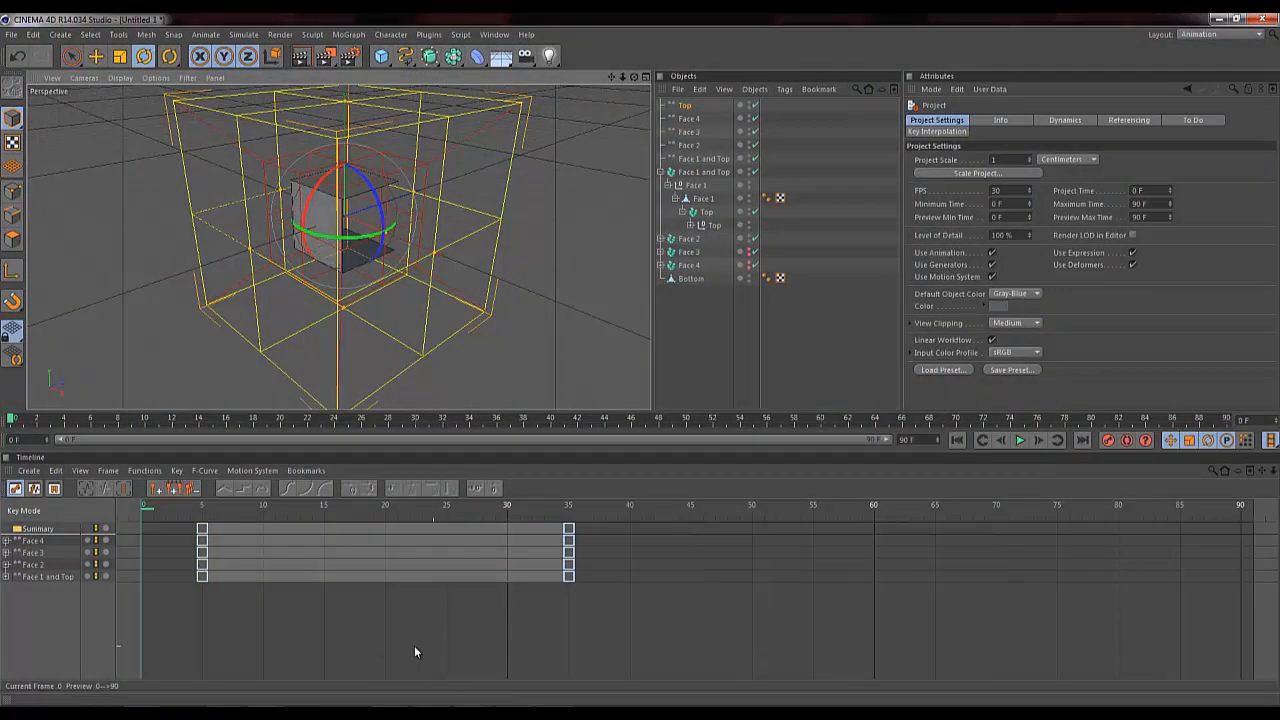
click(204, 512)
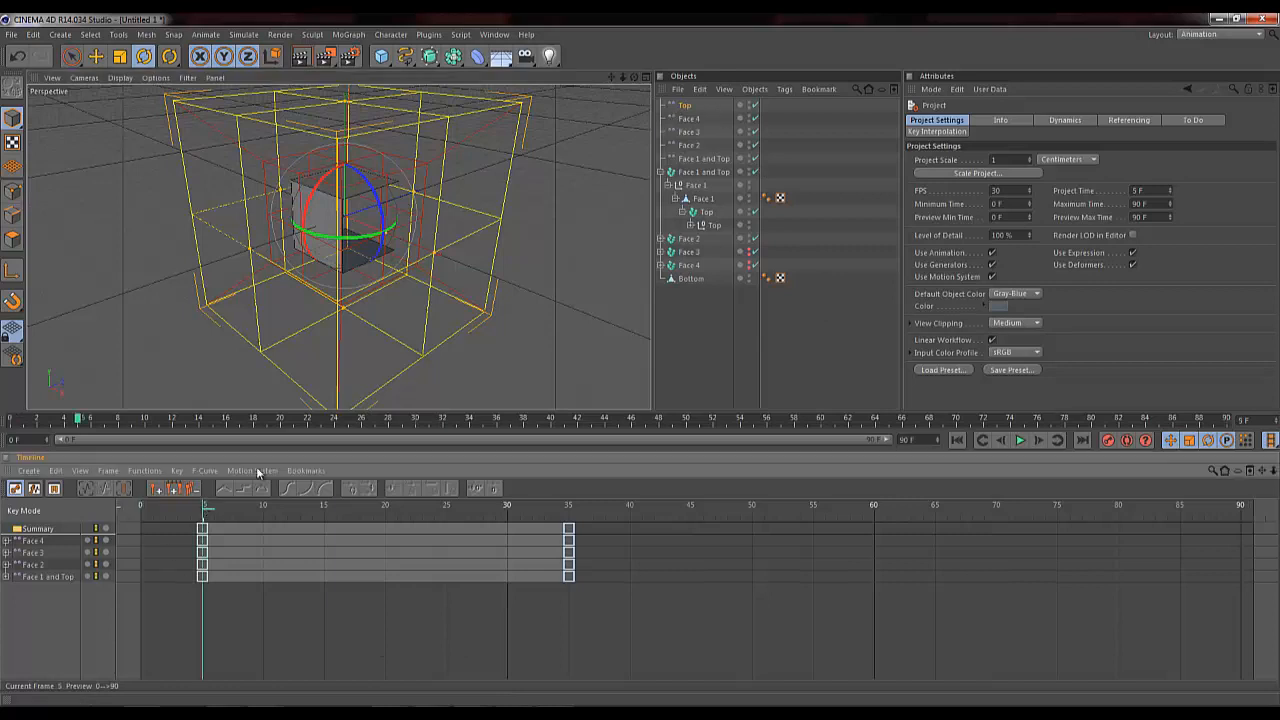
click(686, 106)
click(1109, 443)
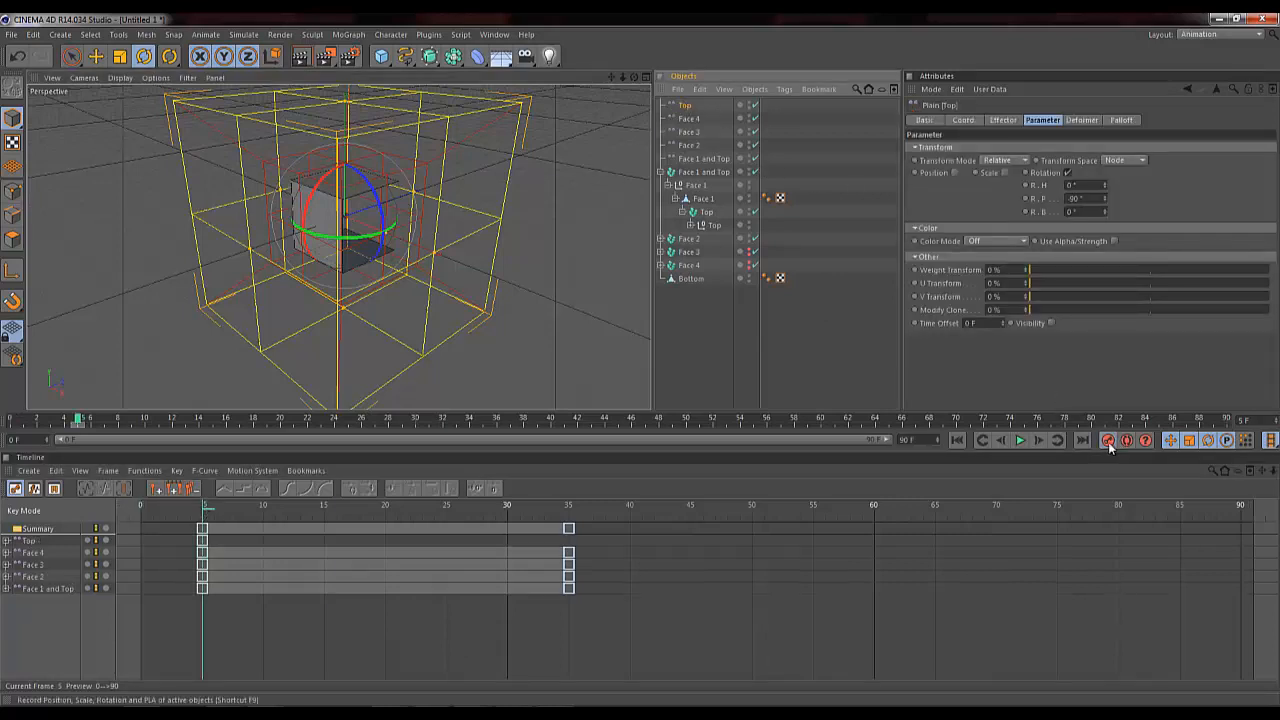
Step: At frame 35, raise the Top effector well above the cube and record a keyframe for it
click(567, 512)
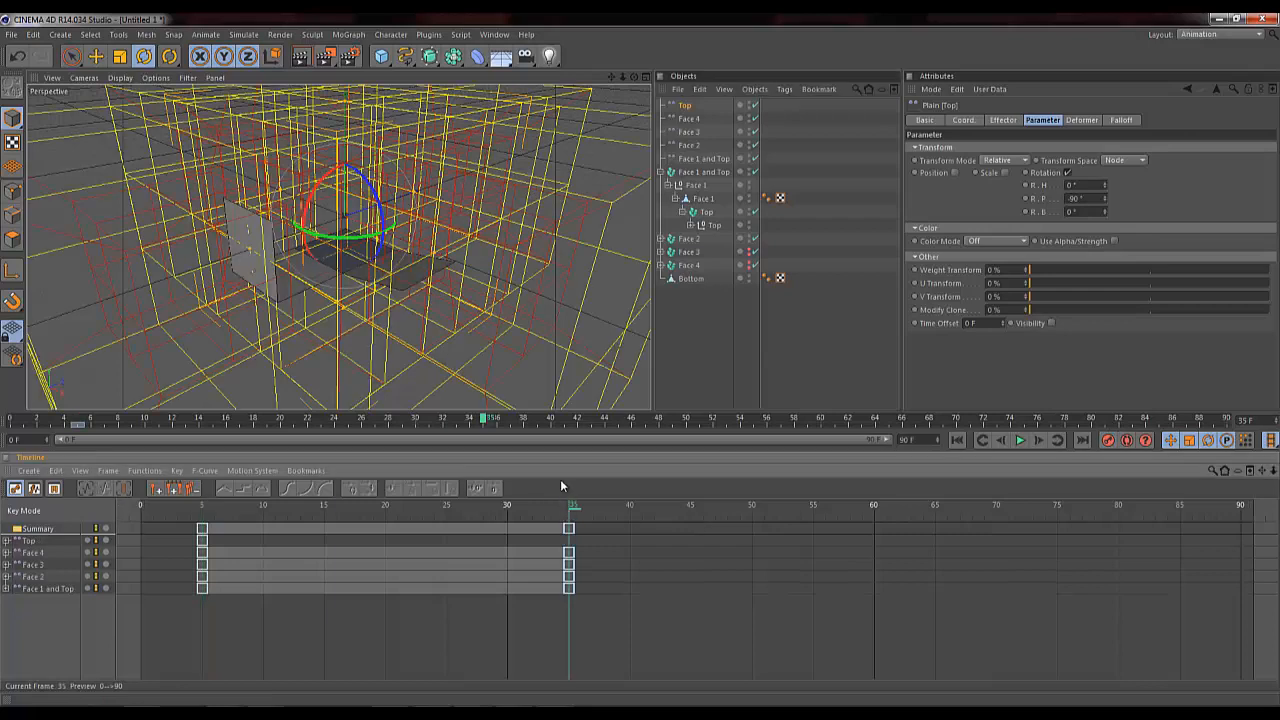
click(685, 105)
key(space)
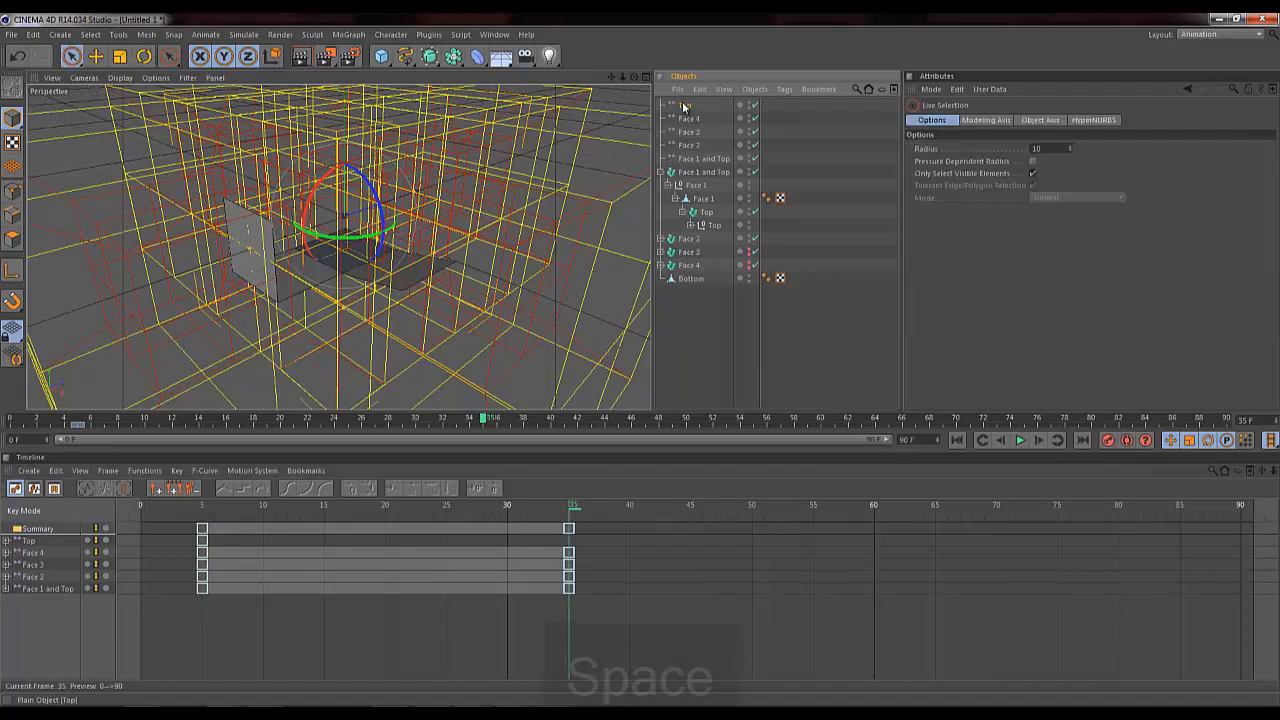
drag(343, 129, 344, 2)
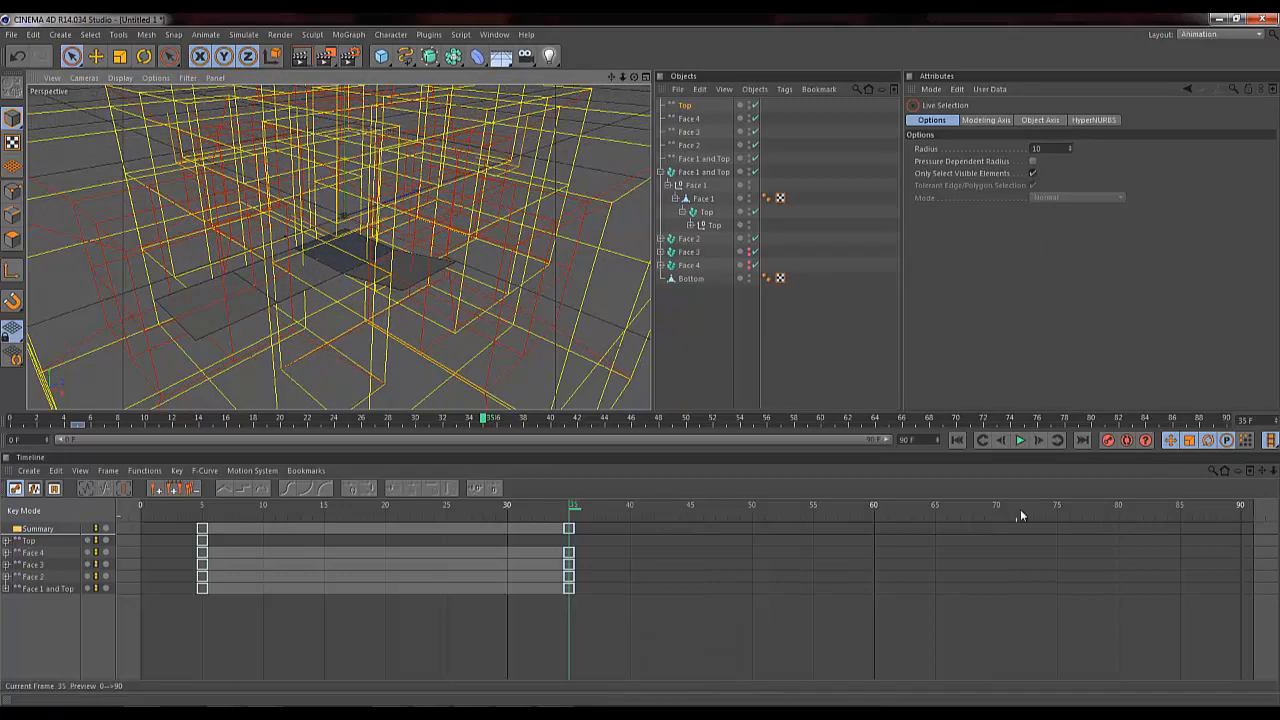
click(1110, 441)
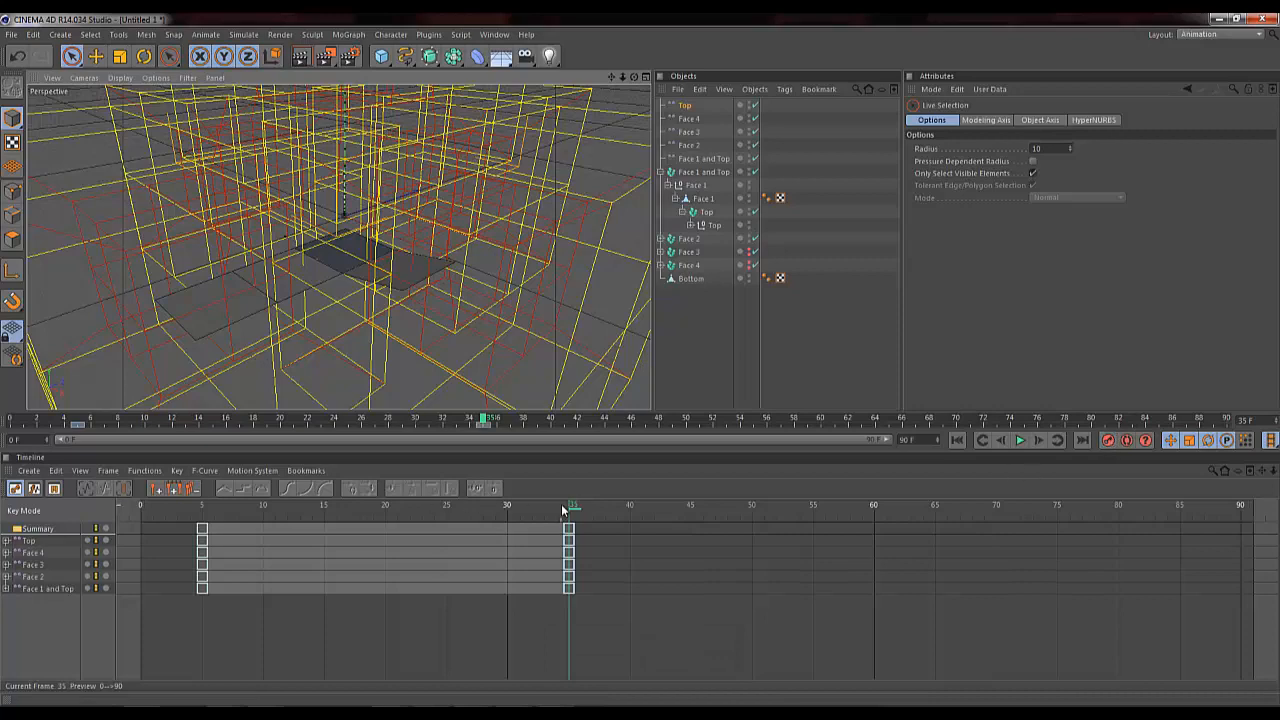
Step: Scrub the animation from frame 35 back to frame 0 to check how Face 1 and Top fold
mouse_move(561, 504)
mouse_down()
mouse_move(572, 506)
mouse_move(362, 507)
mouse_move(284, 483)
mouse_move(200, 483)
mouse_move(352, 510)
mouse_move(689, 528)
mouse_move(670, 529)
mouse_move(694, 511)
mouse_move(210, 511)
mouse_move(658, 529)
mouse_move(553, 523)
mouse_move(573, 524)
mouse_up()
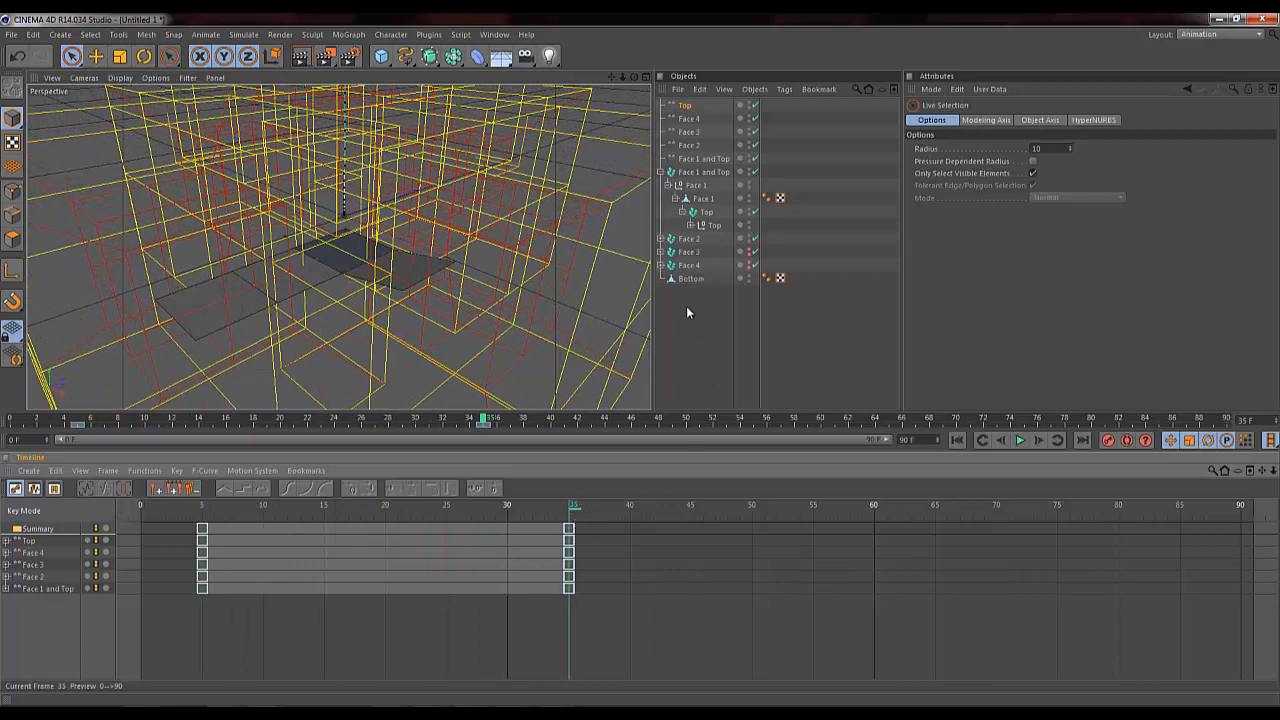
click(748, 254)
drag(573, 528, 140, 515)
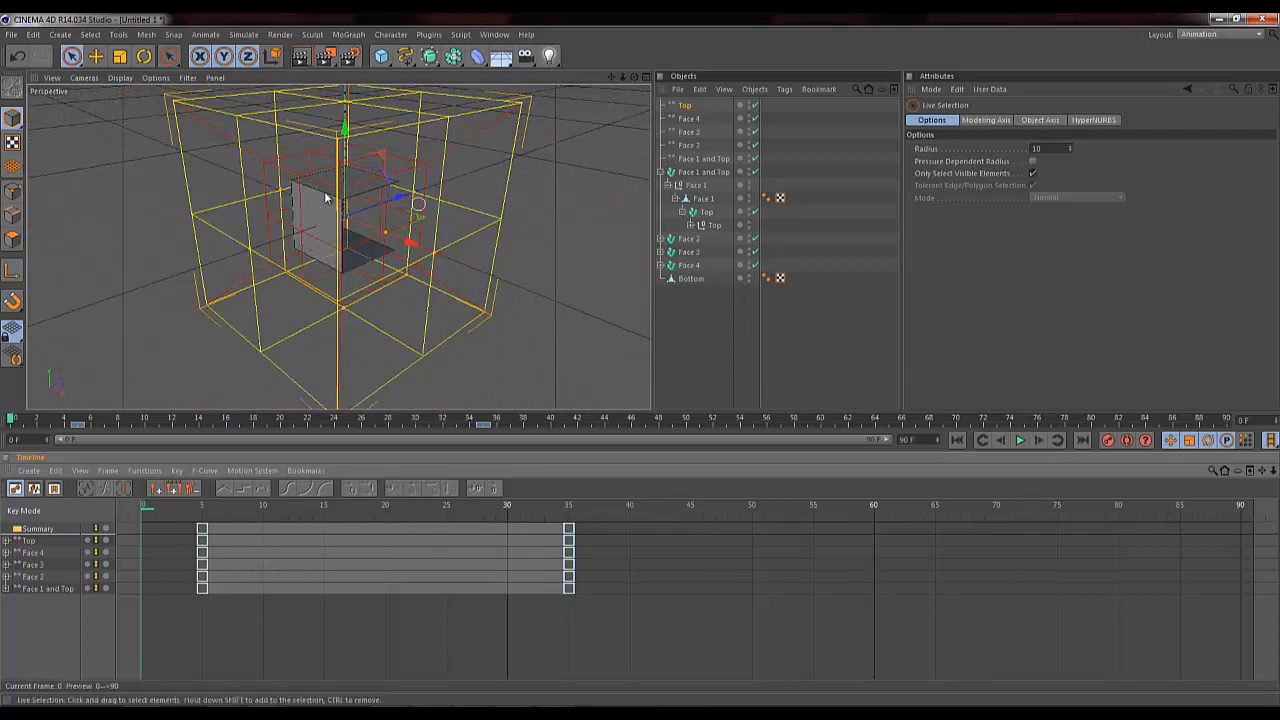
Step: Rotate the Face 1 null outward until Face 1 lies flat beside the Bottom, and scrub the timeline to check its motion
click(700, 188)
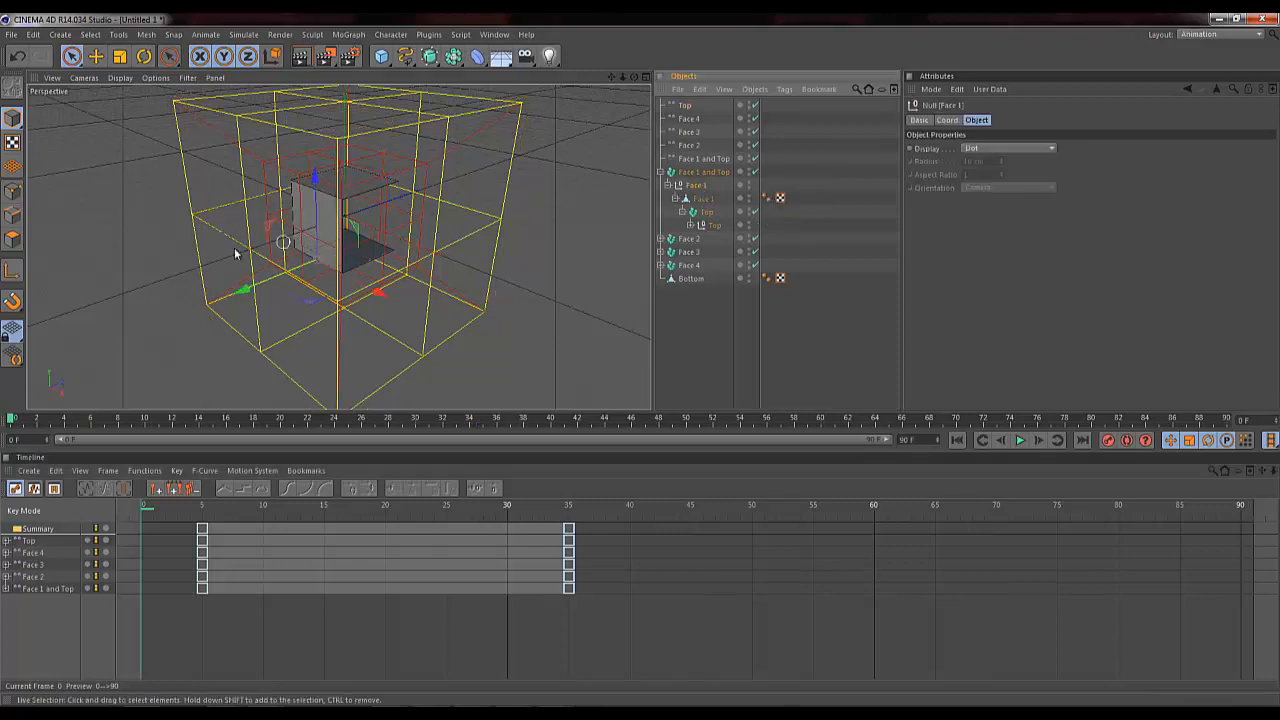
key(r)
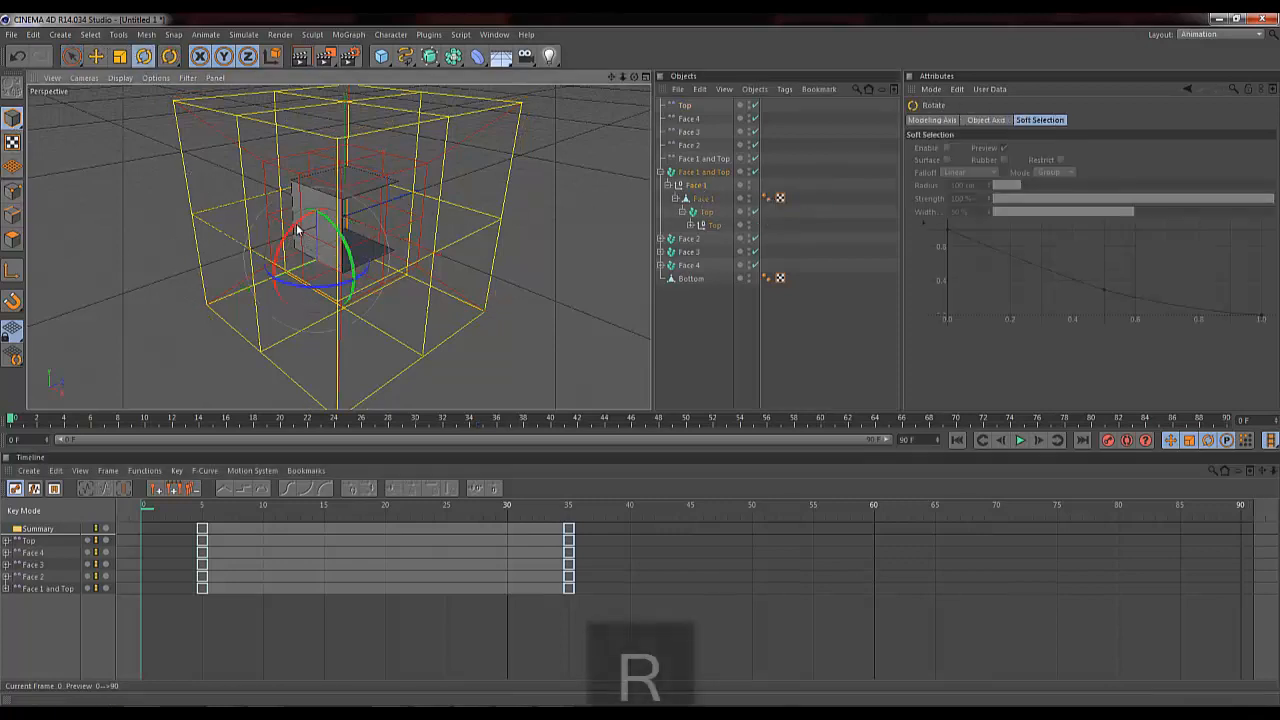
key(a)
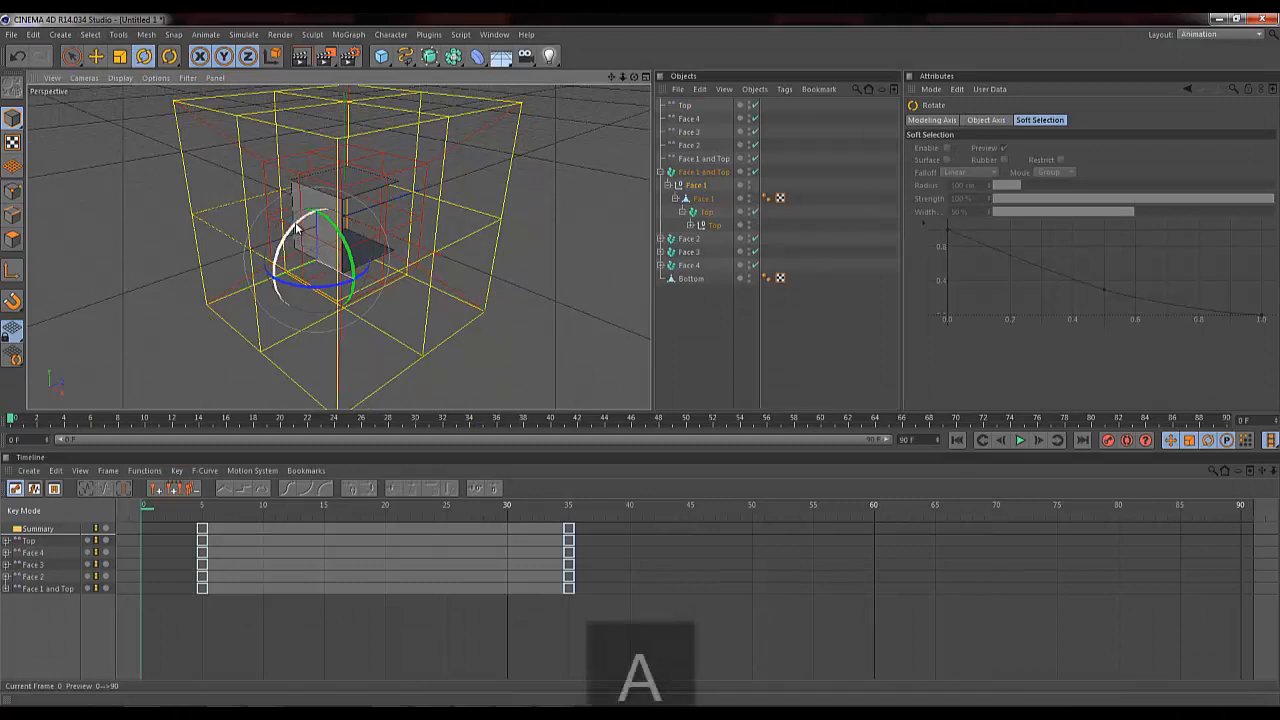
drag(288, 234, 252, 328)
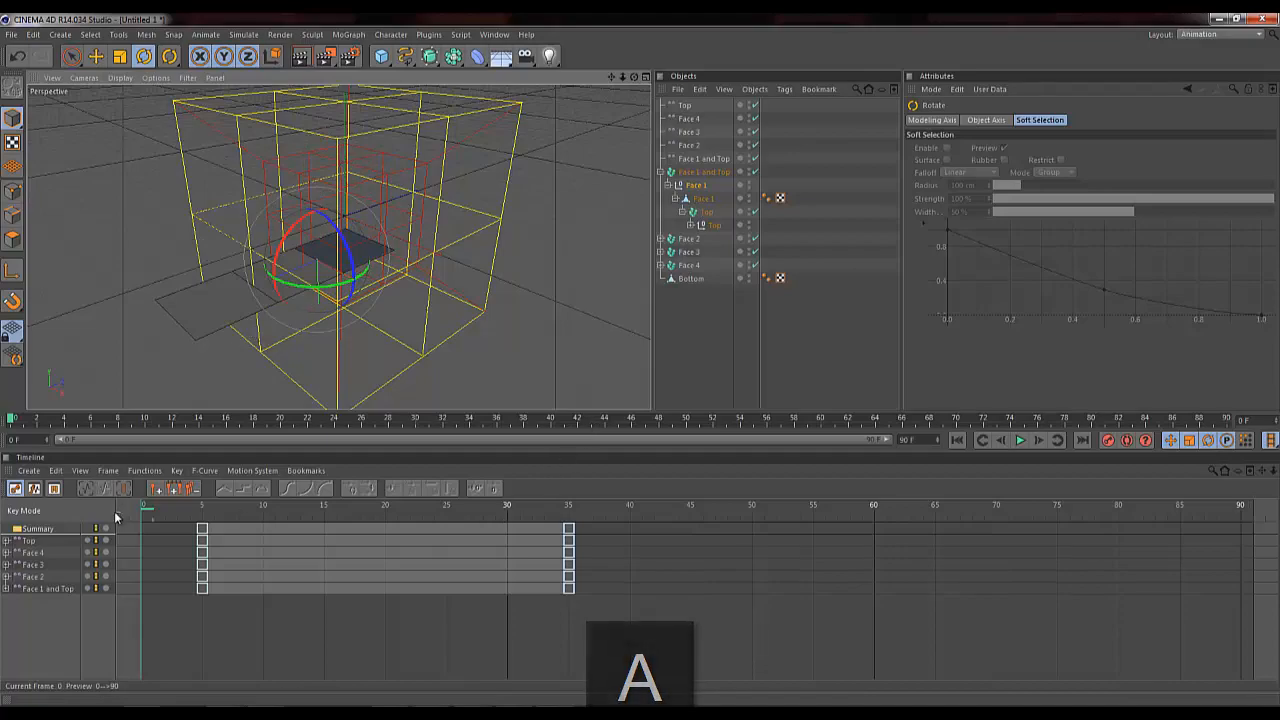
click(184, 511)
drag(190, 511, 570, 483)
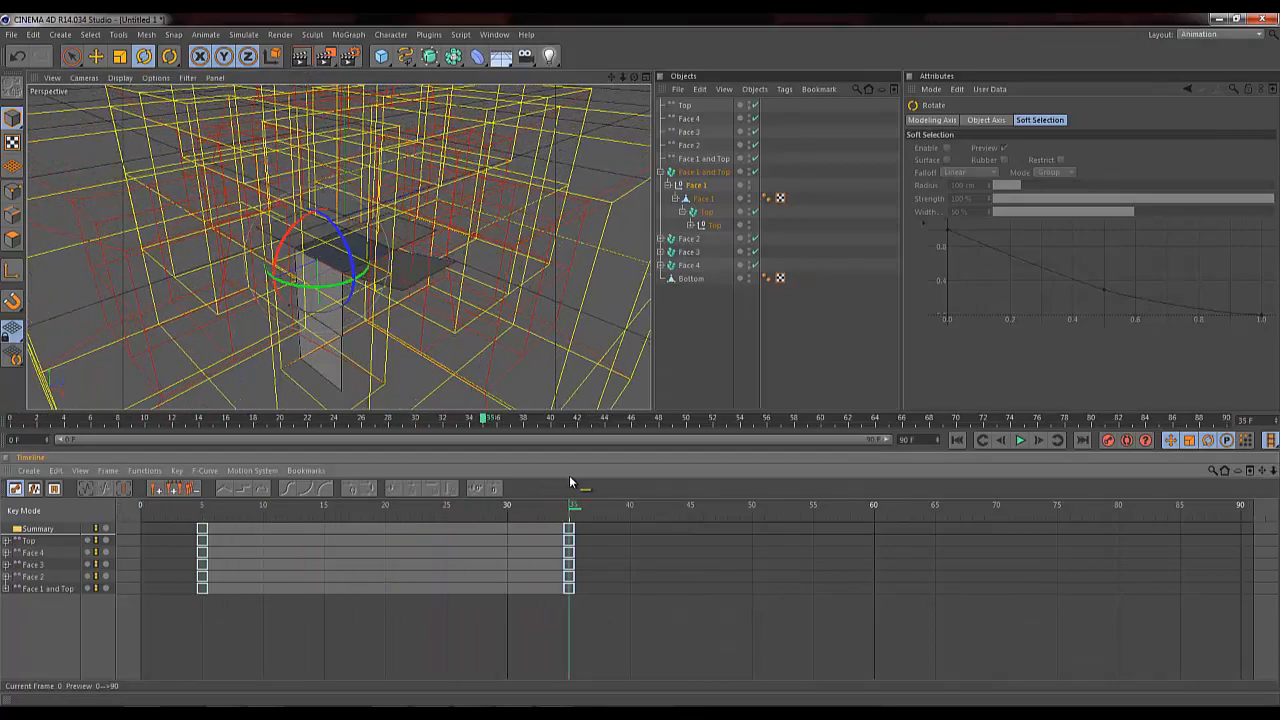
drag(662, 490, 192, 551)
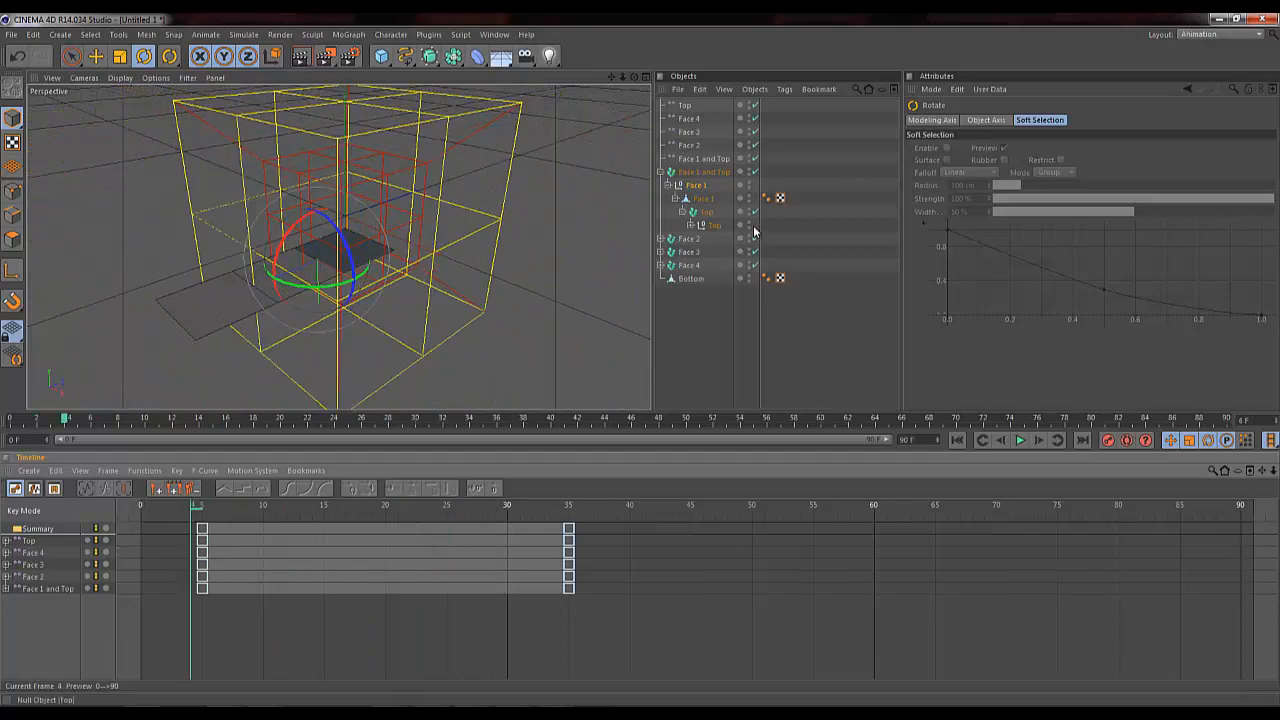
Step: Set the Face 1 and Top effector's R.P value to 90° and scrub past frame 35 to check the folding
click(706, 159)
double_click(1078, 198)
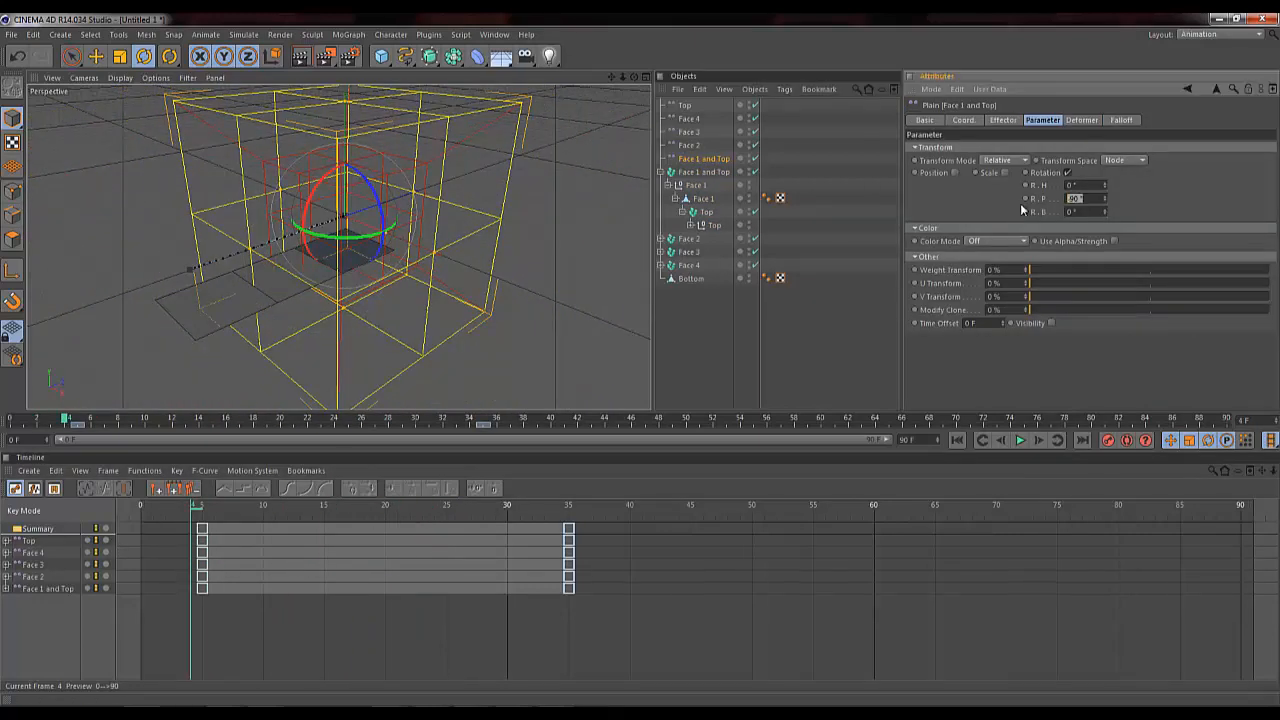
text(90)
key(Return)
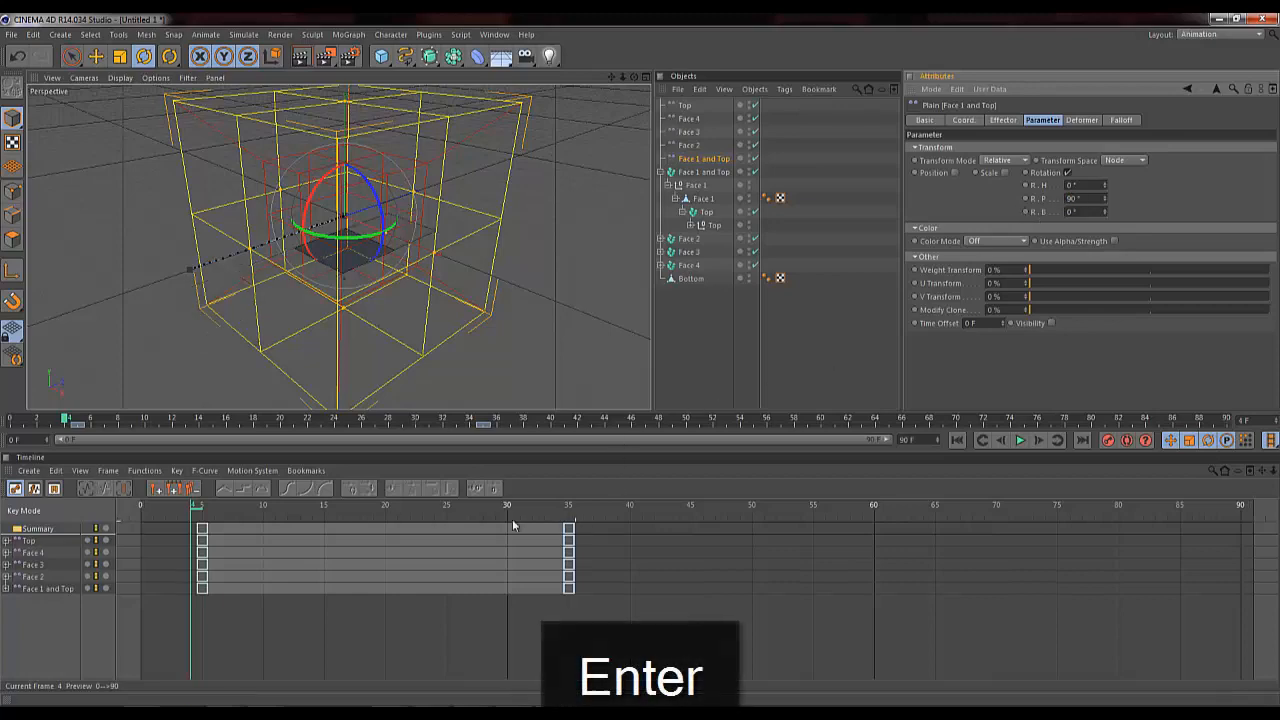
drag(199, 510, 585, 502)
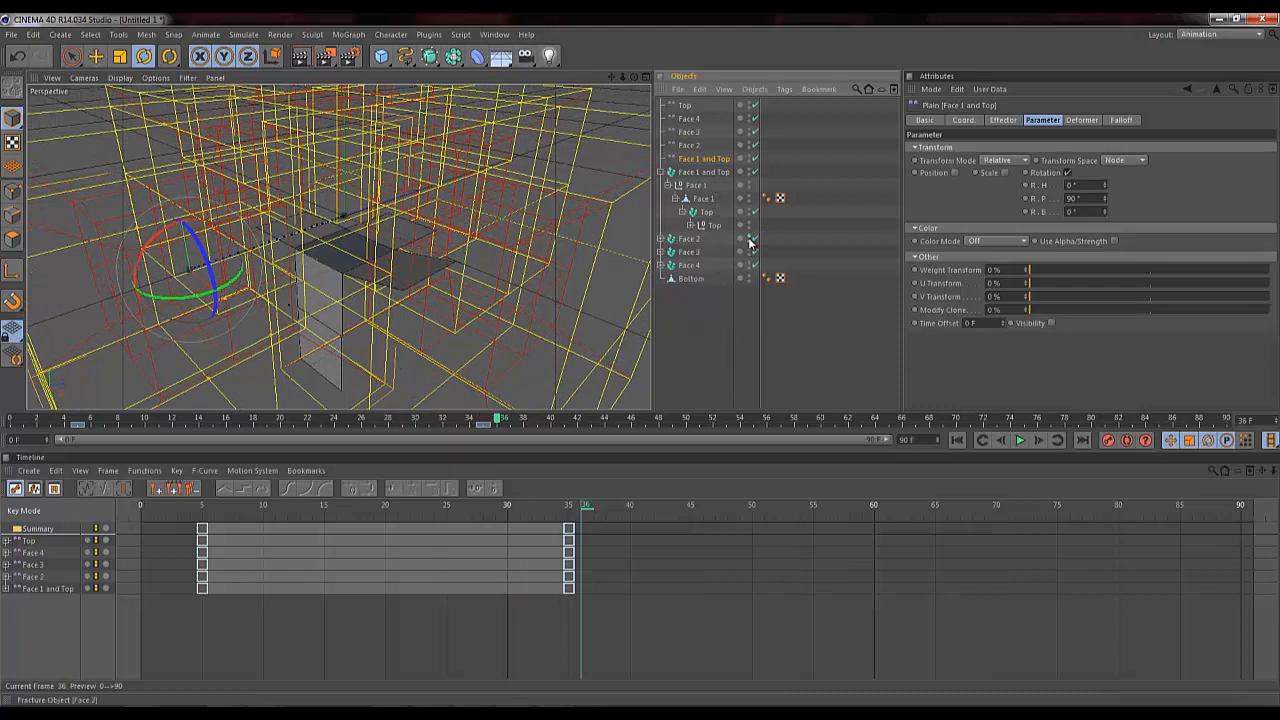
Step: Hide the Face 2, Face 3 and Face 4 fractures and the Top, Face 4, Face 3 and Face 2 effectors, and scrub back to frame 1
drag(751, 262, 749, 268)
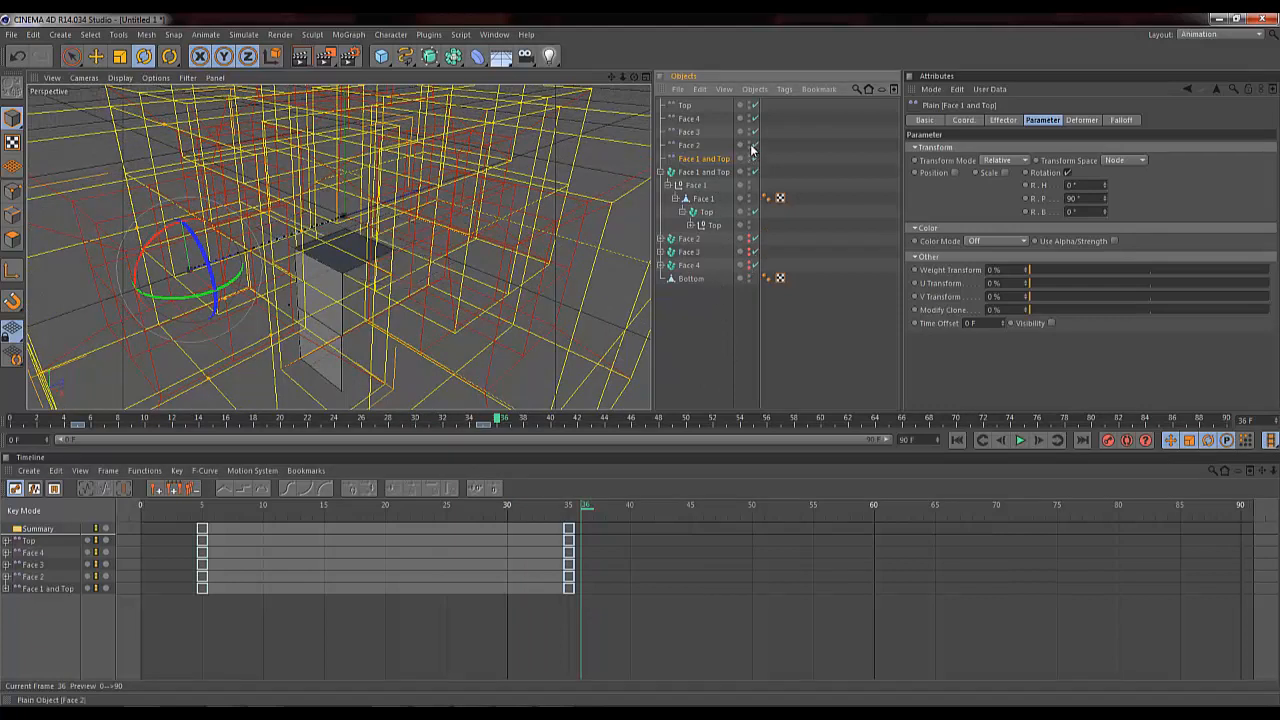
click(751, 104)
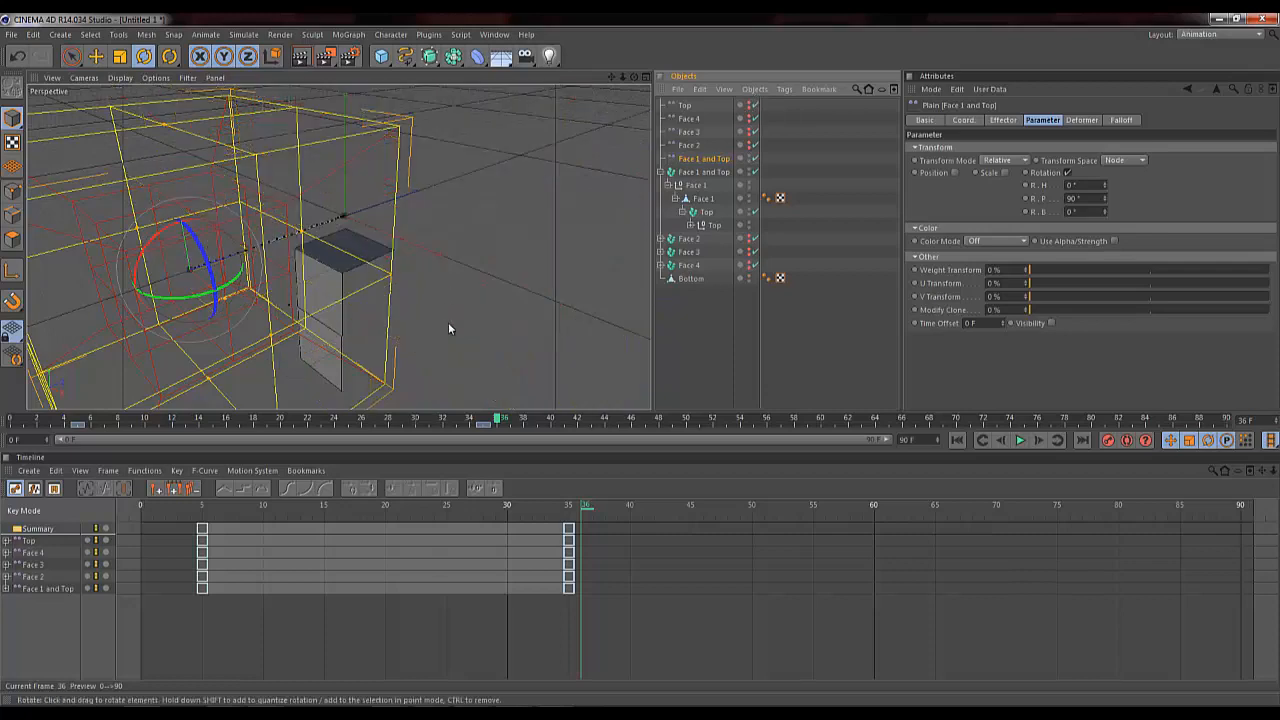
drag(588, 511, 165, 512)
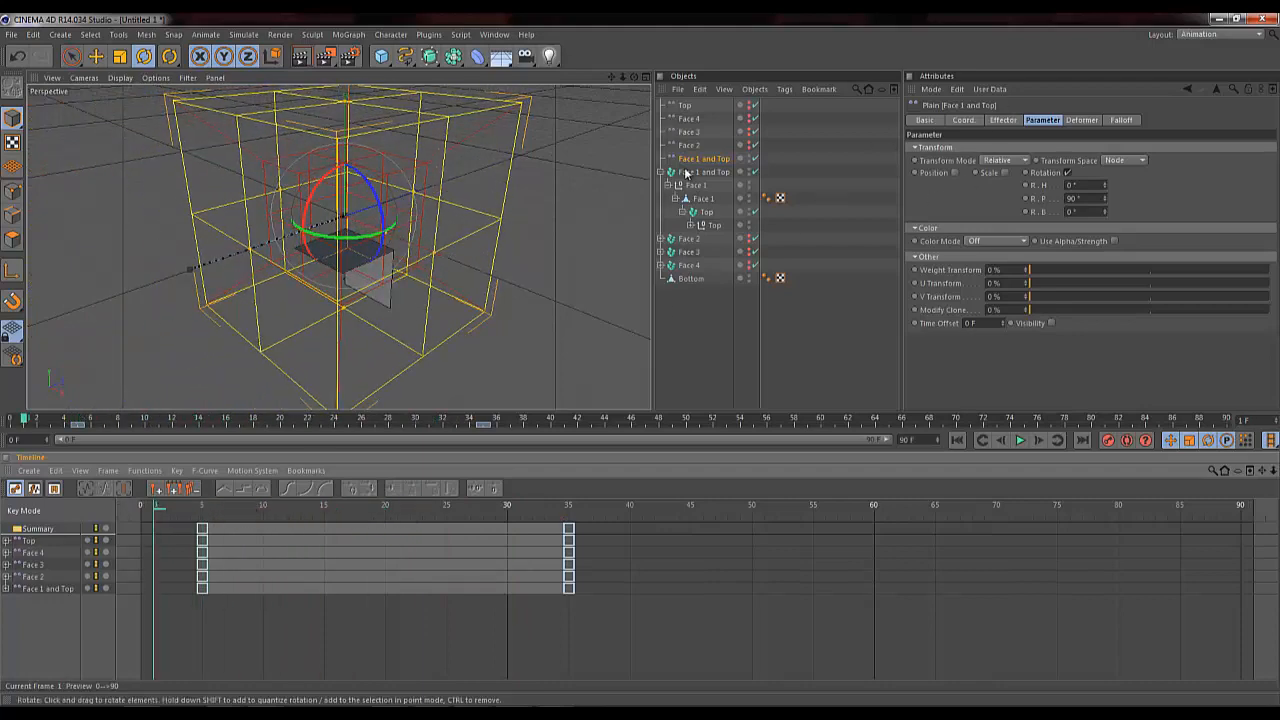
Step: Expand the Top null under Face 1 and enable axis modification for the Top polygon
click(690, 225)
click(712, 225)
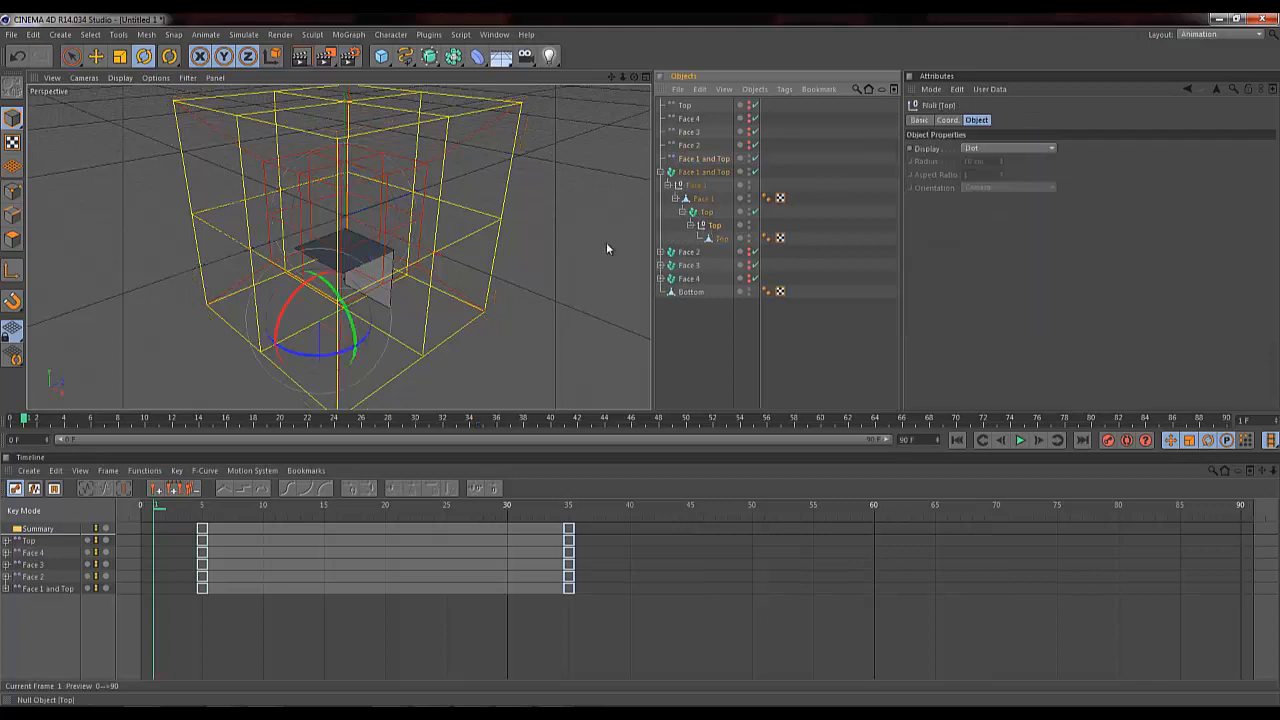
click(723, 239)
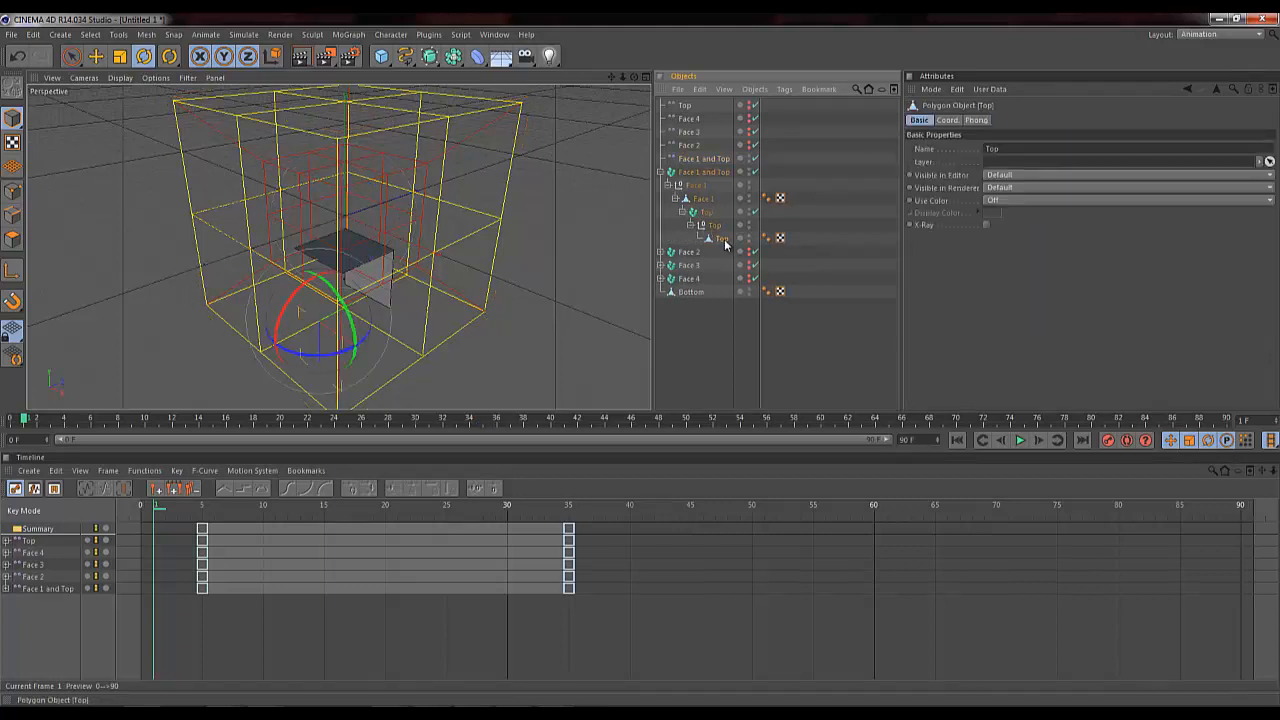
click(712, 225)
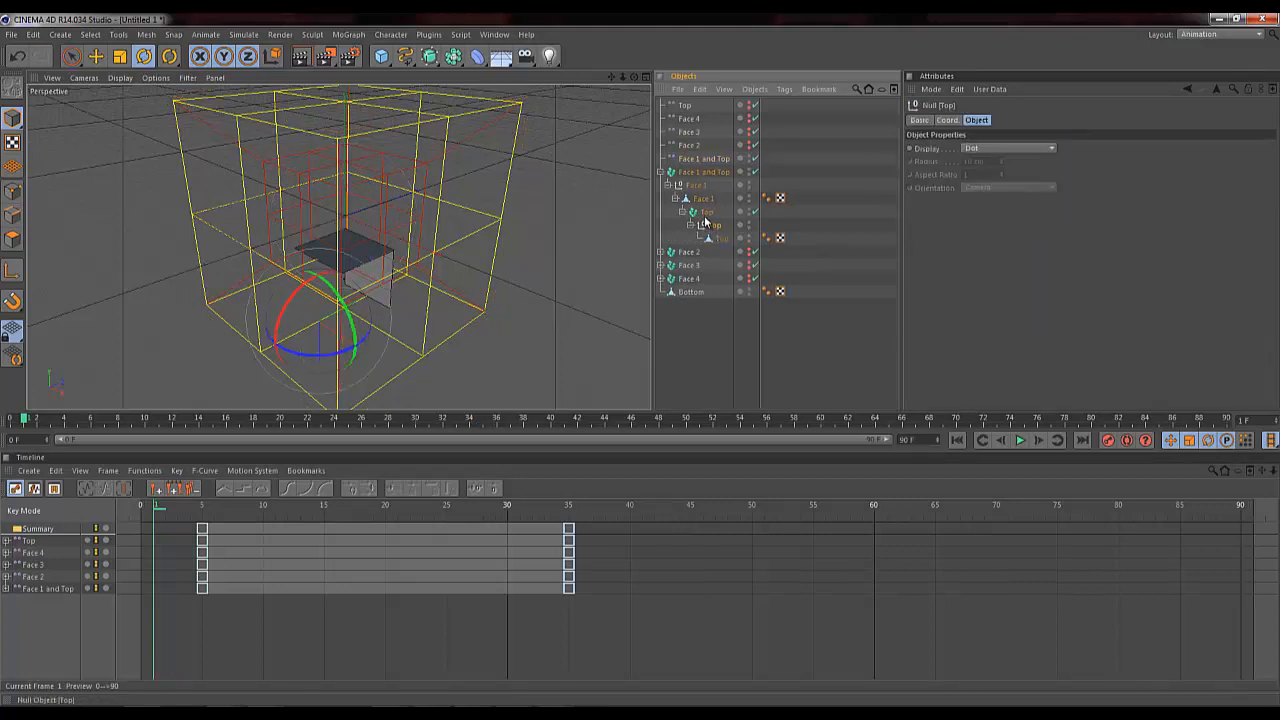
click(707, 214)
click(718, 238)
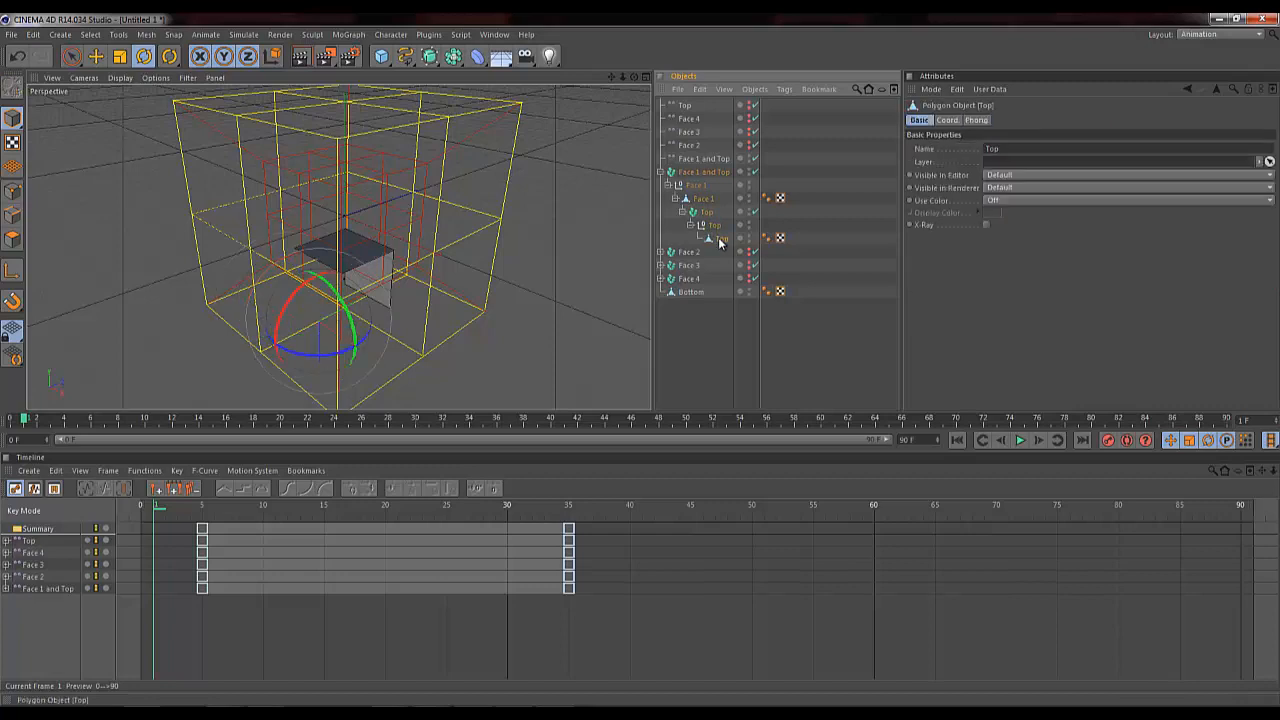
click(12, 270)
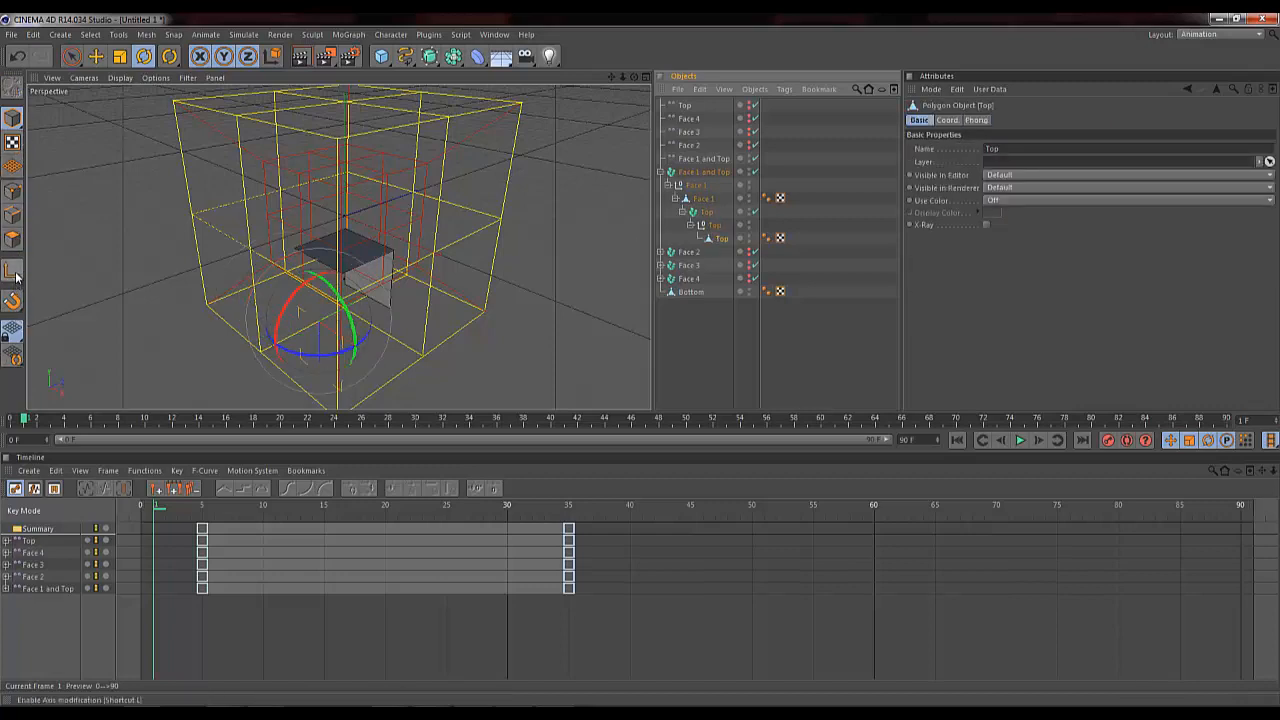
click(71, 56)
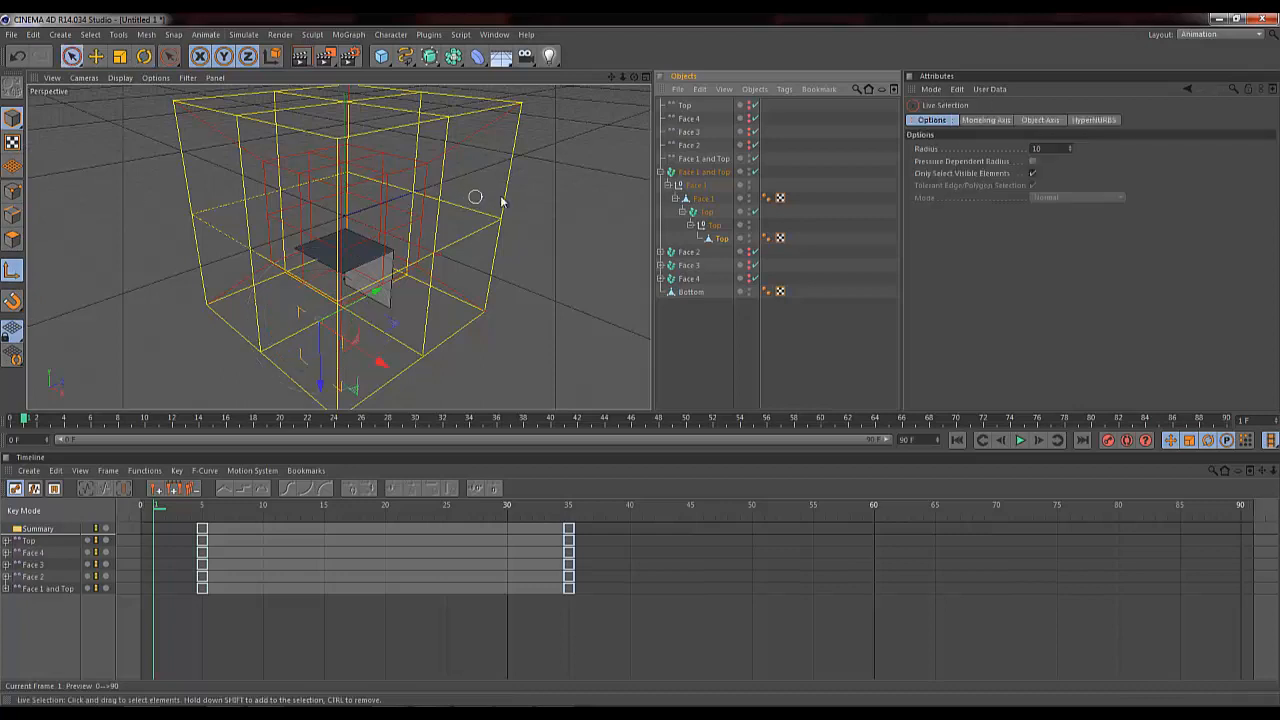
Step: Try to move the Top polygon's axis across and up onto Face 1's hinge edge and rotate Top about it
click(645, 77)
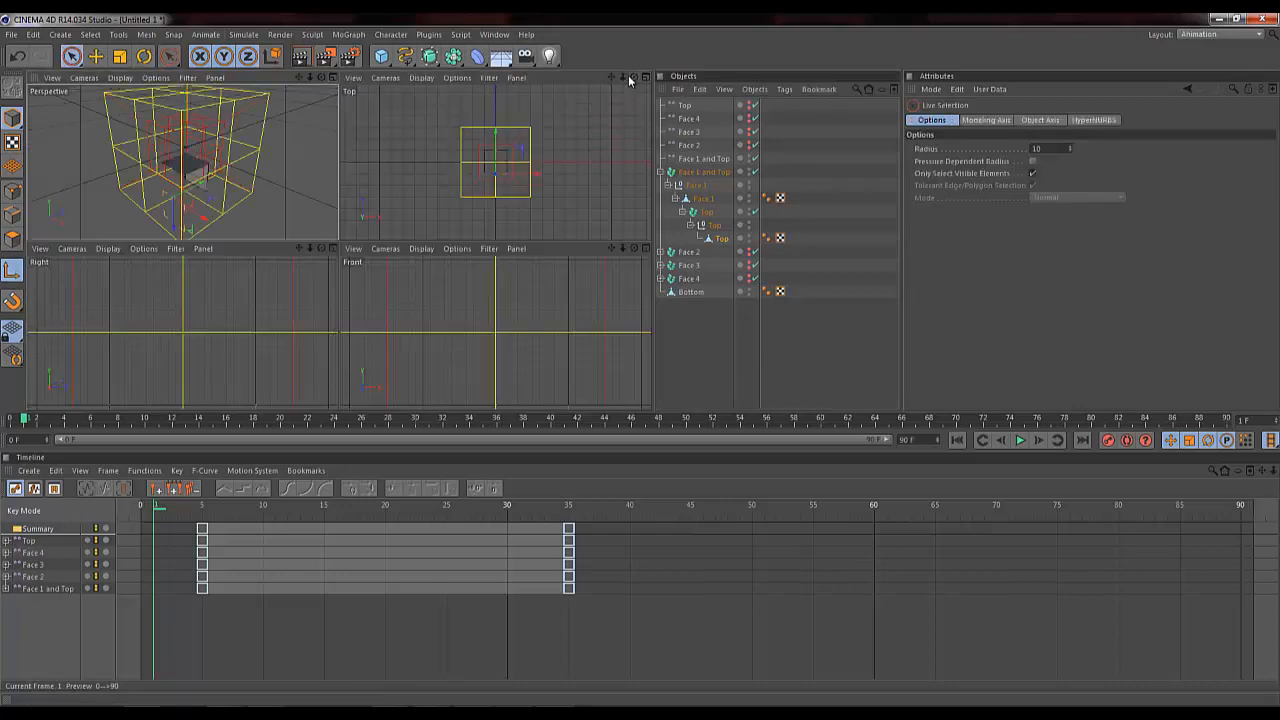
click(331, 79)
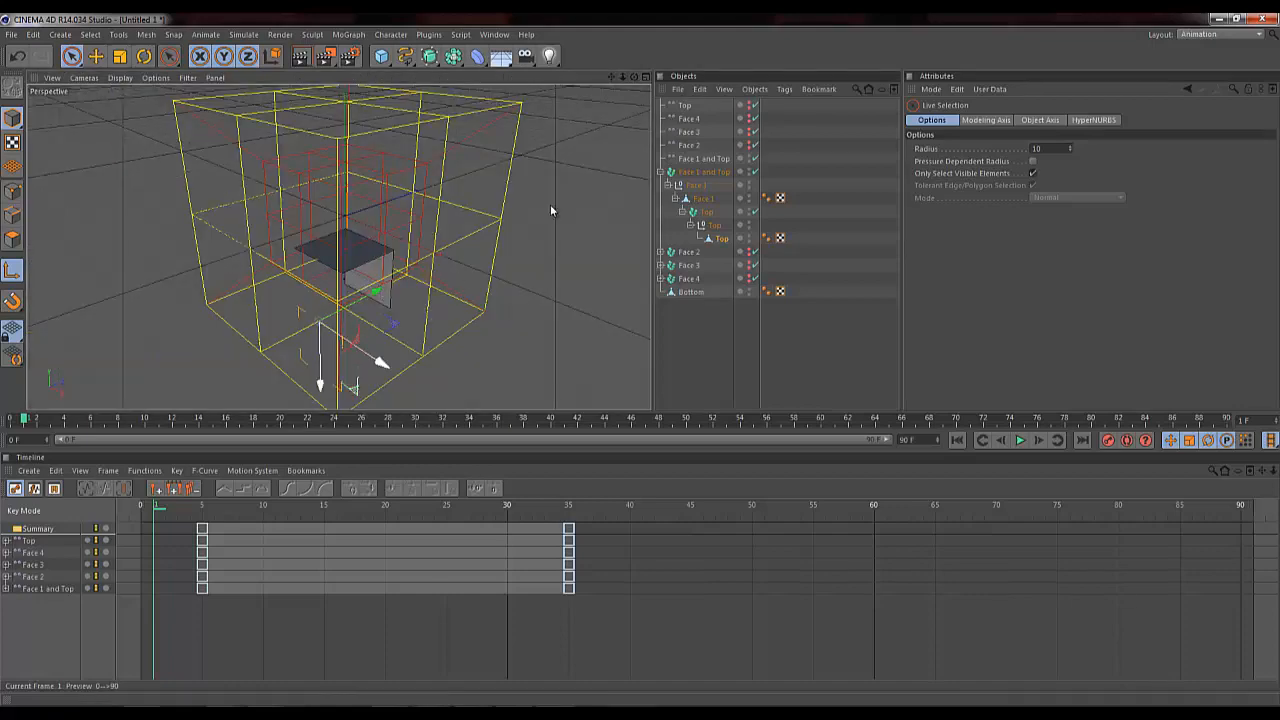
drag(633, 78, 640, 350)
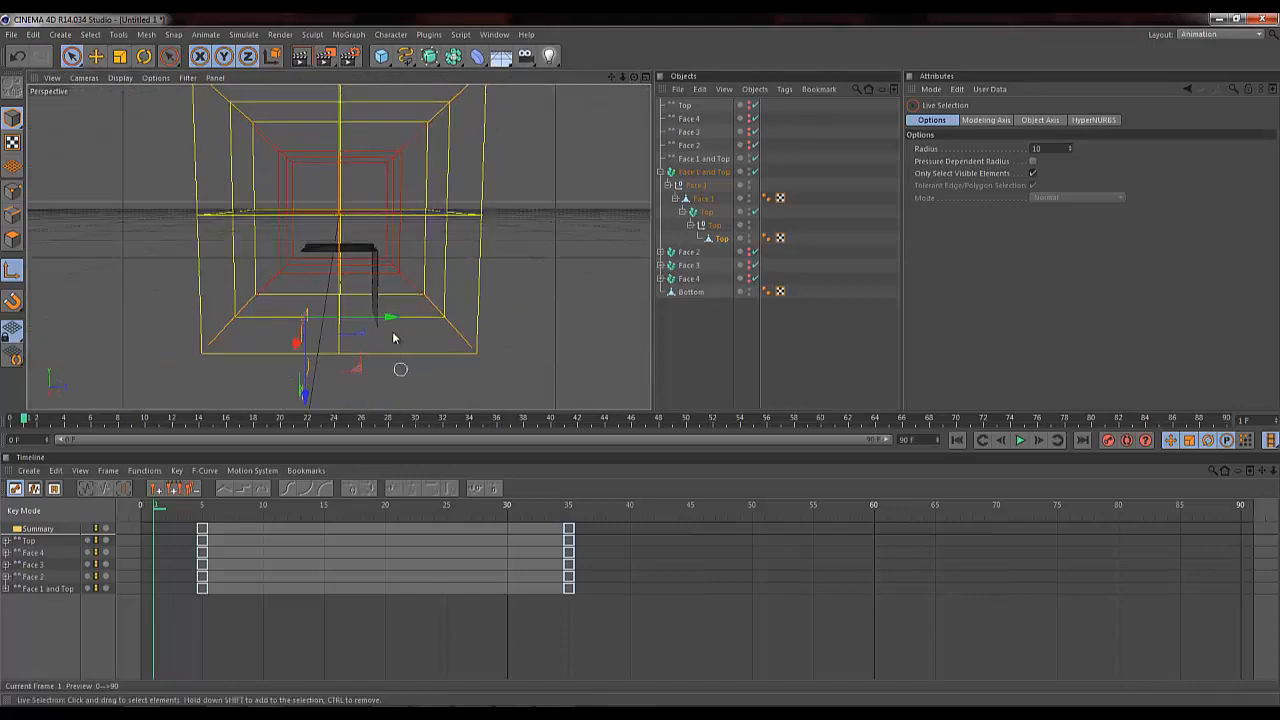
drag(389, 317, 461, 311)
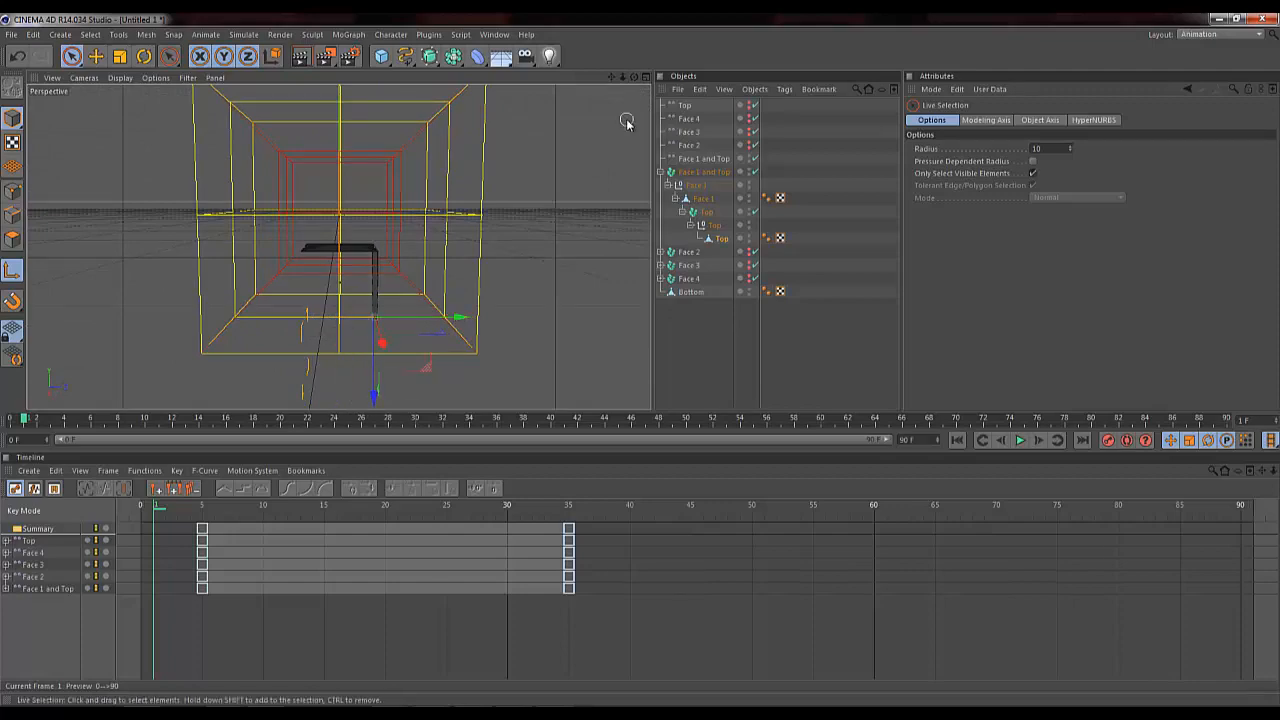
drag(633, 78, 632, 362)
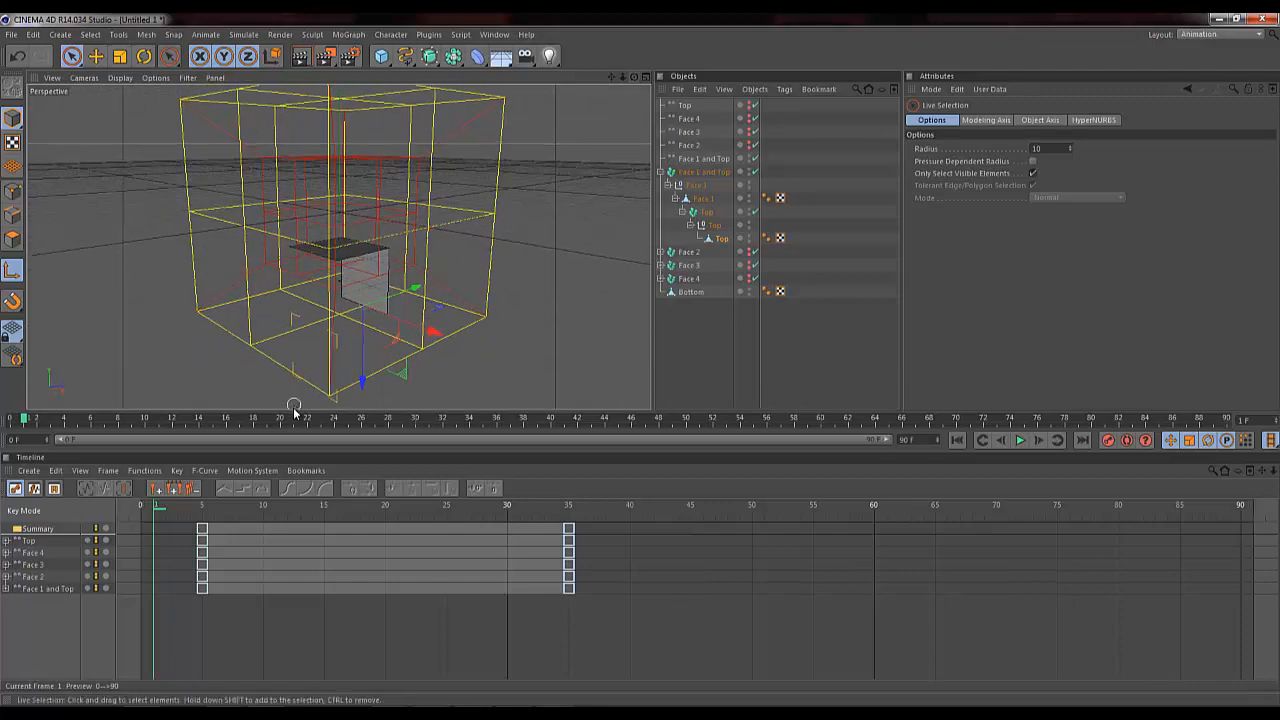
drag(361, 383, 361, 327)
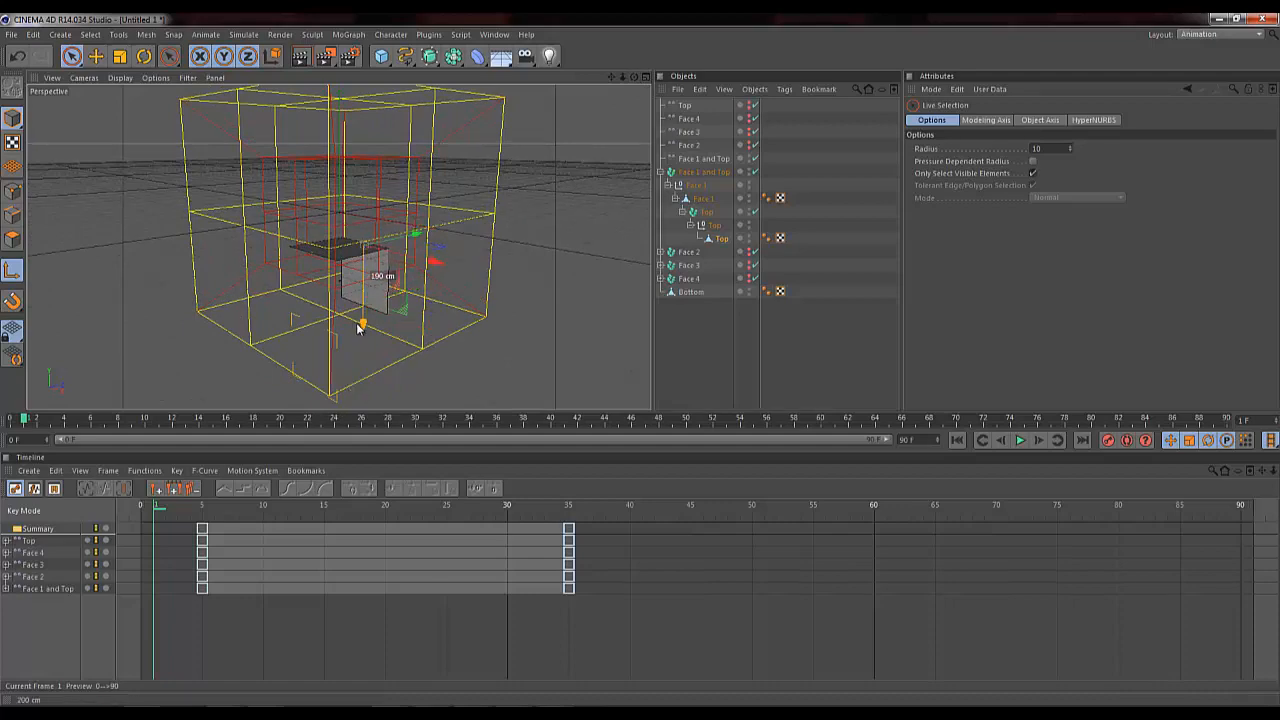
drag(633, 77, 120, 165)
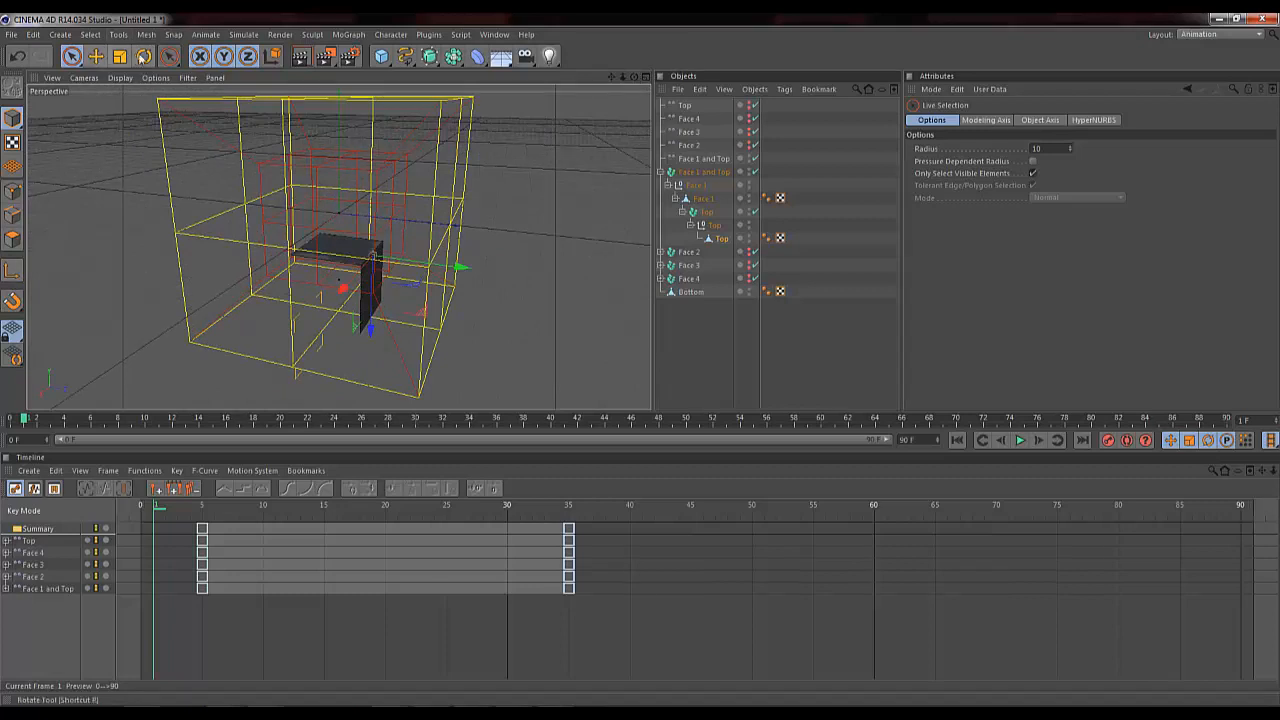
click(144, 56)
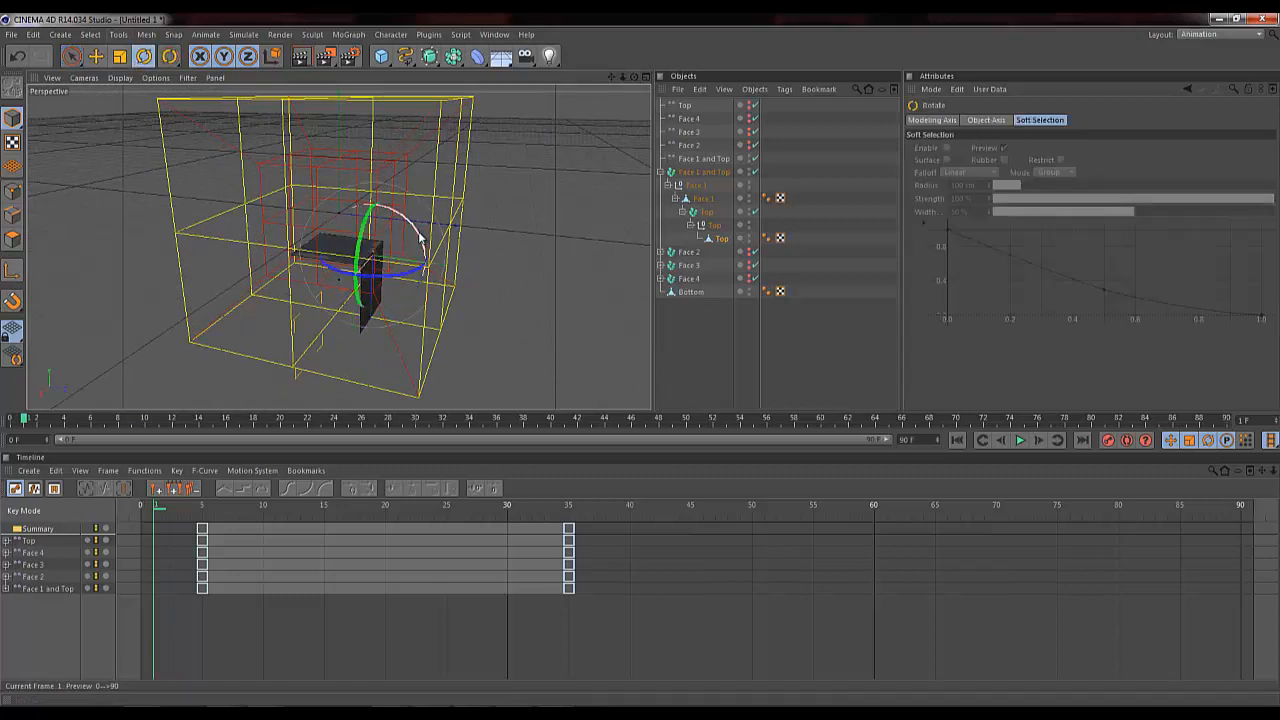
drag(421, 238, 463, 346)
Step: Undo the Top polygon's axis and rotation edits along with the preceding hiding, effector-angle and Face 1 rotation changes
key(ctrl+z)
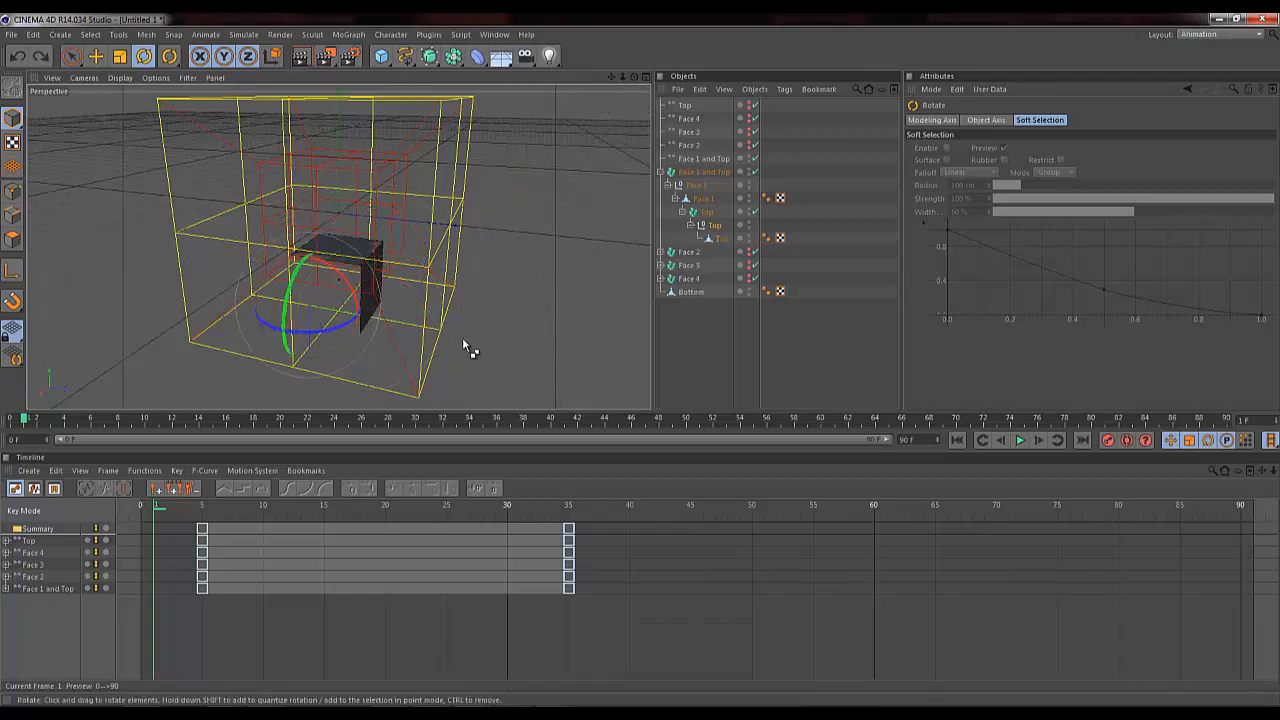
key(ctrl+z)
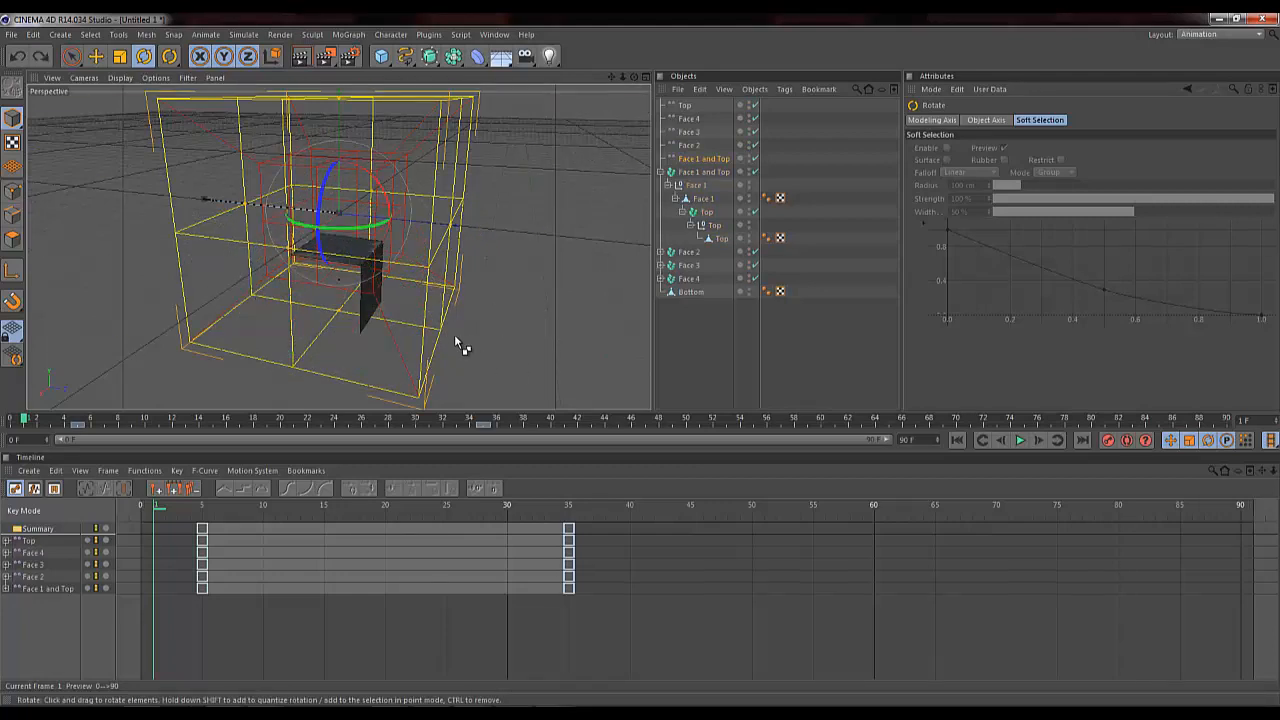
key(ctrl+z)
key(ctrl+z)
key(ctrl+z)
key(ctrl+z)
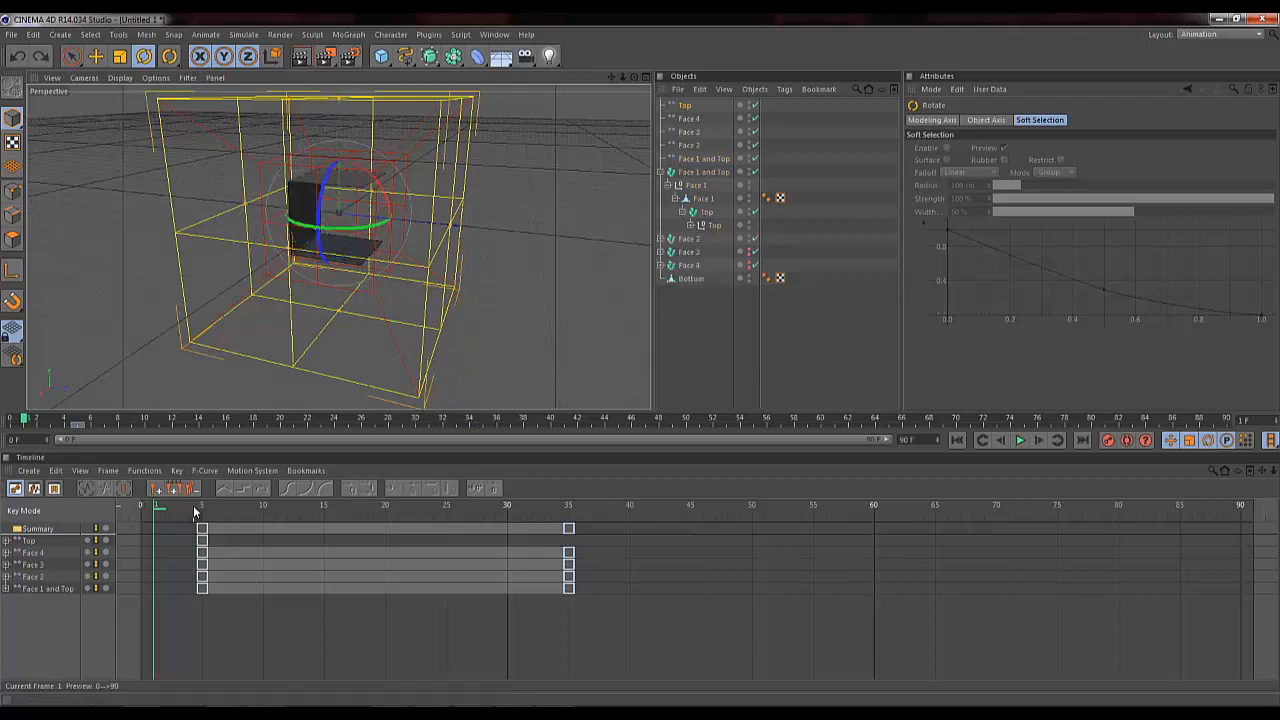
Step: Scrub to frame 35 and move the Face 2 Plain effector slightly outward, away from the Bottom
drag(195, 512, 571, 520)
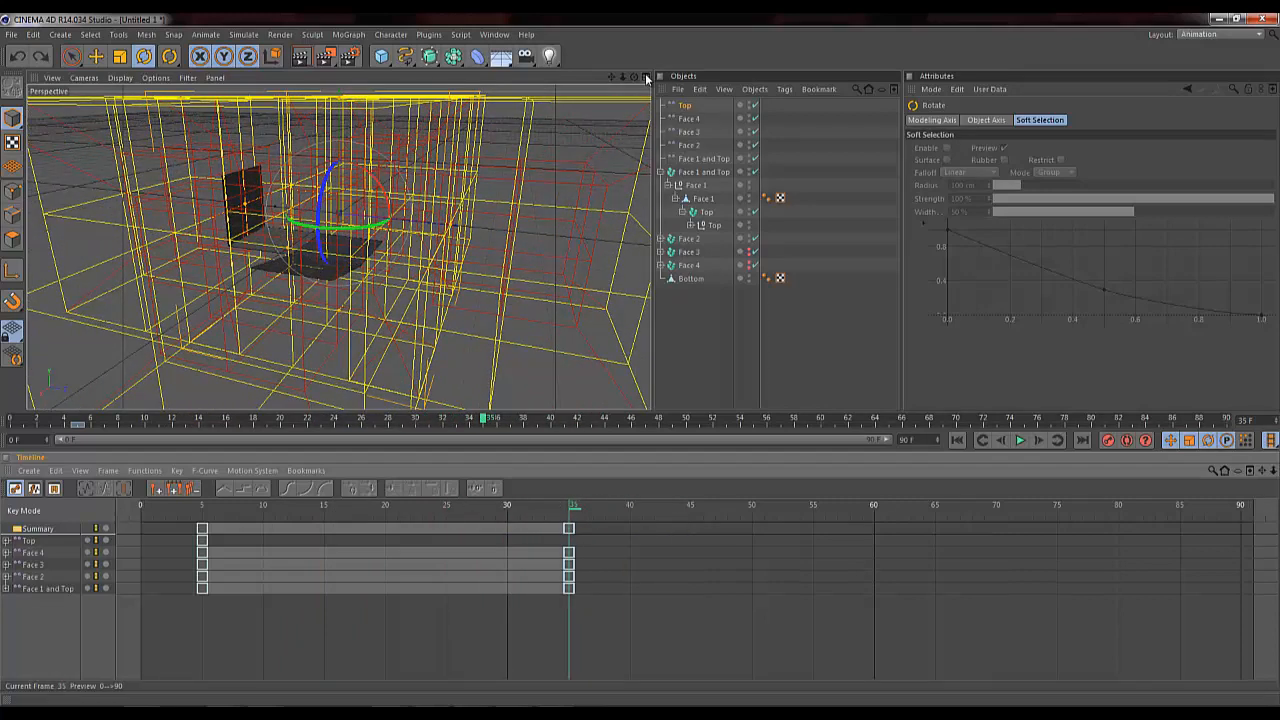
drag(622, 77, 640, 360)
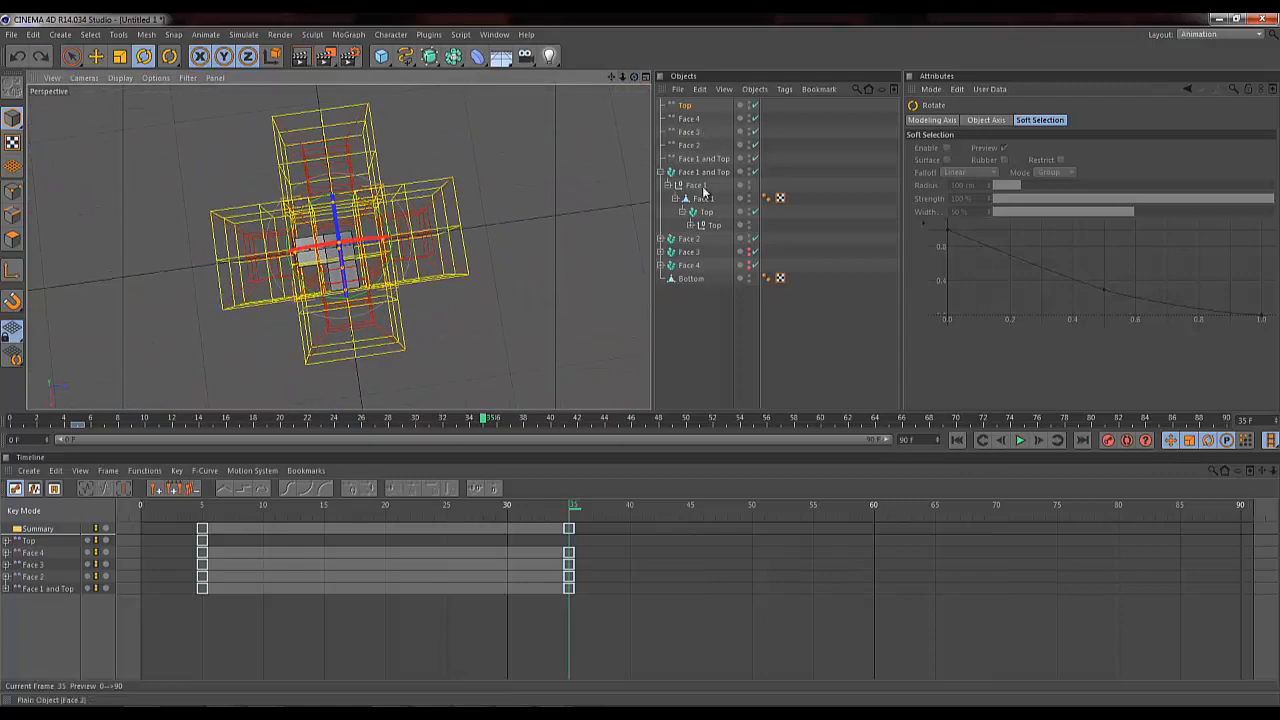
click(692, 253)
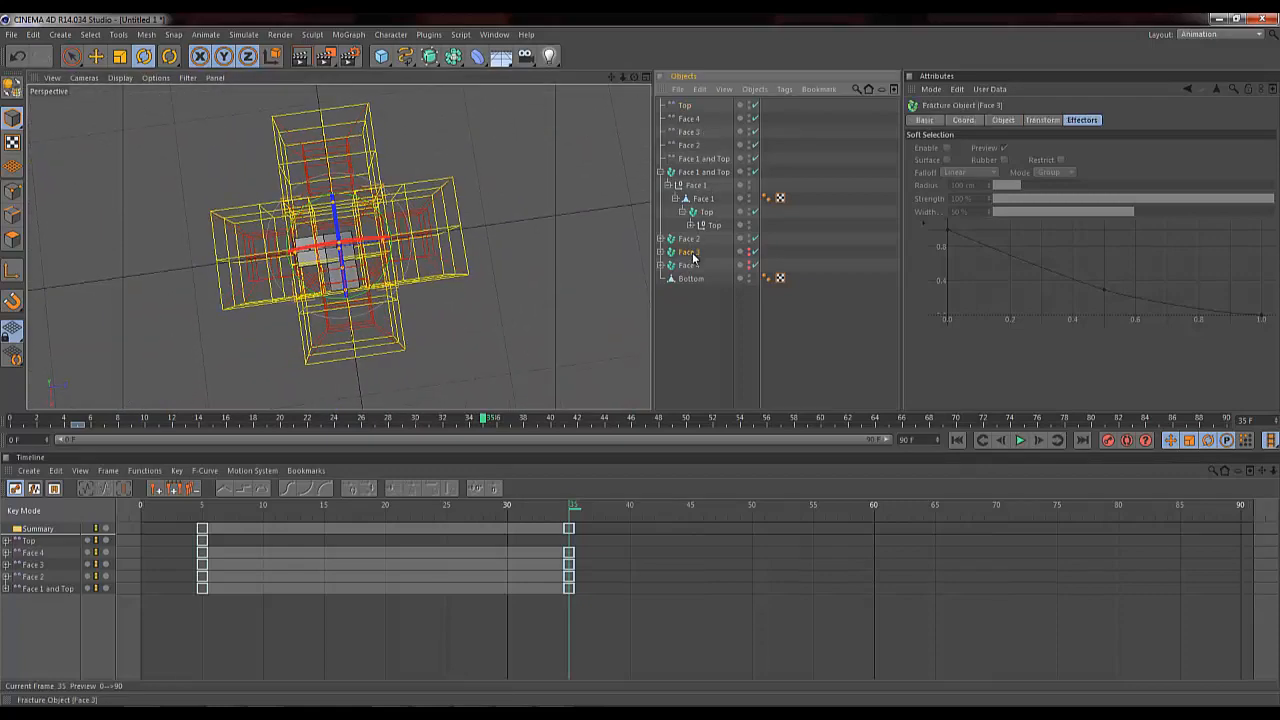
click(692, 132)
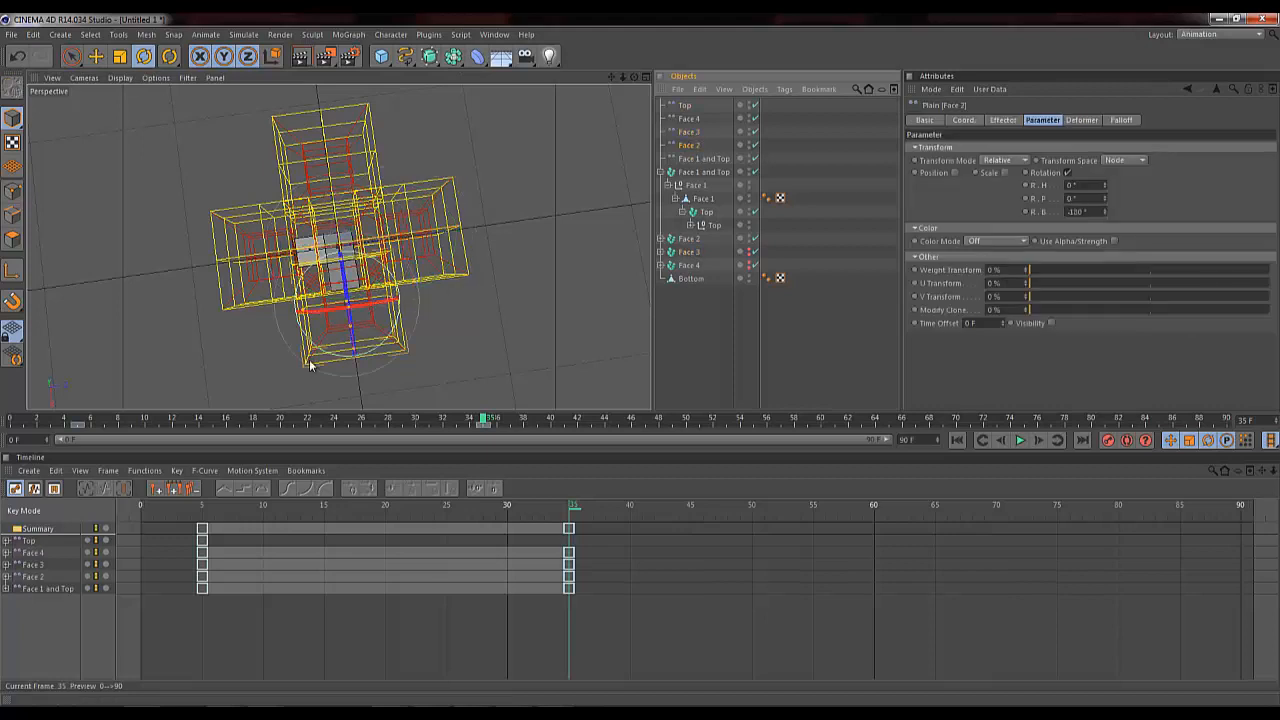
key(space)
drag(361, 400, 362, 401)
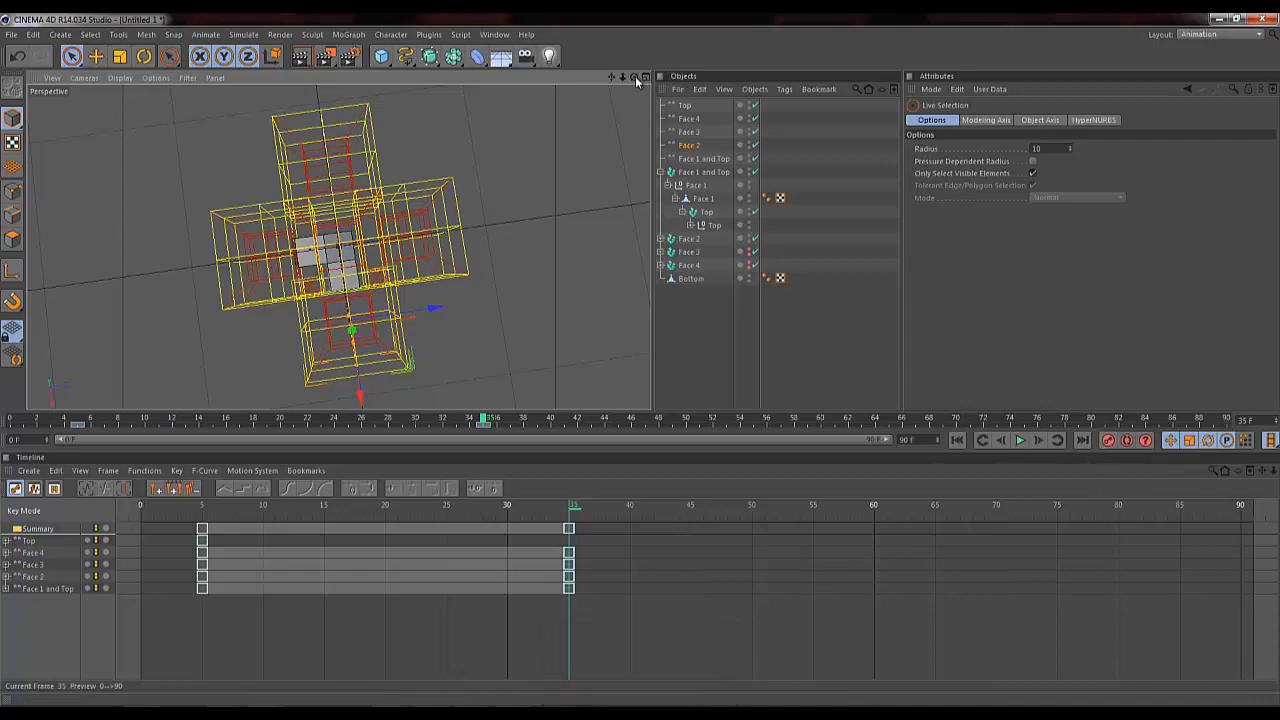
Step: Return to frame 3 and rotate the Face 1 polygon inward about its hinge edge until it lies over the Bottom
mouse_move(633, 76)
mouse_down()
mouse_move(613, 95)
mouse_move(642, 359)
mouse_move(620, 78)
mouse_up()
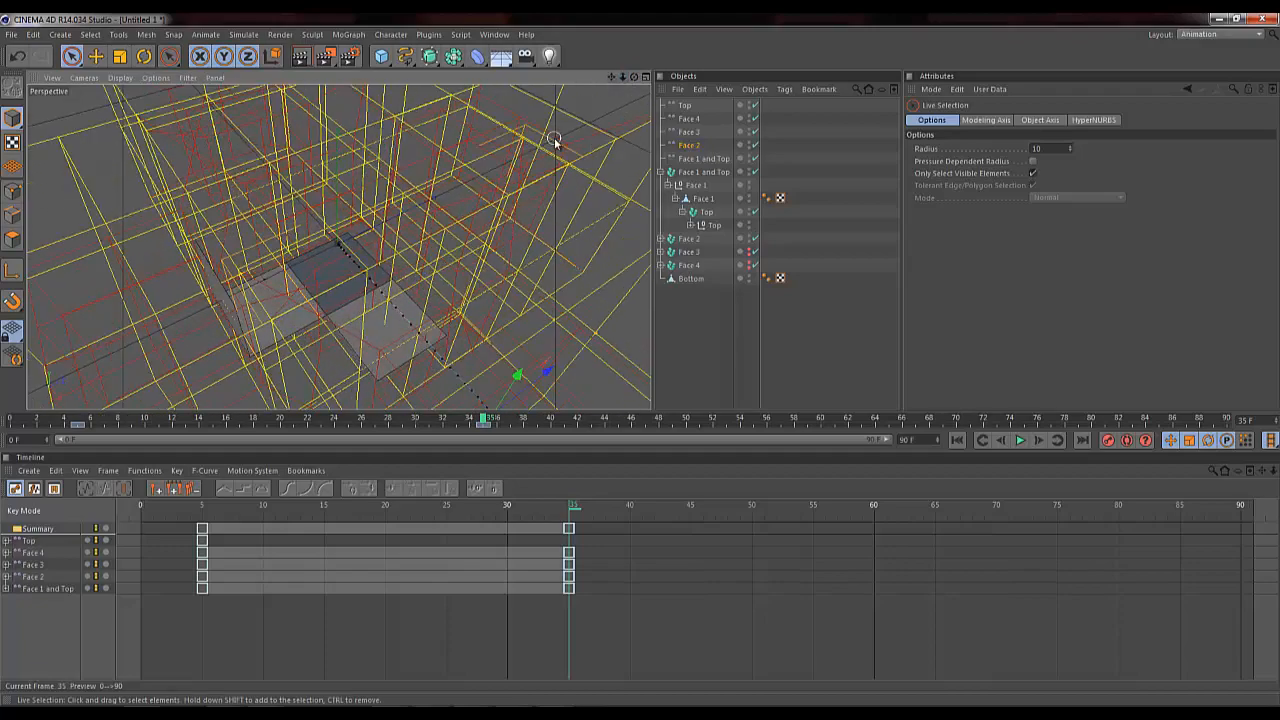
click(712, 159)
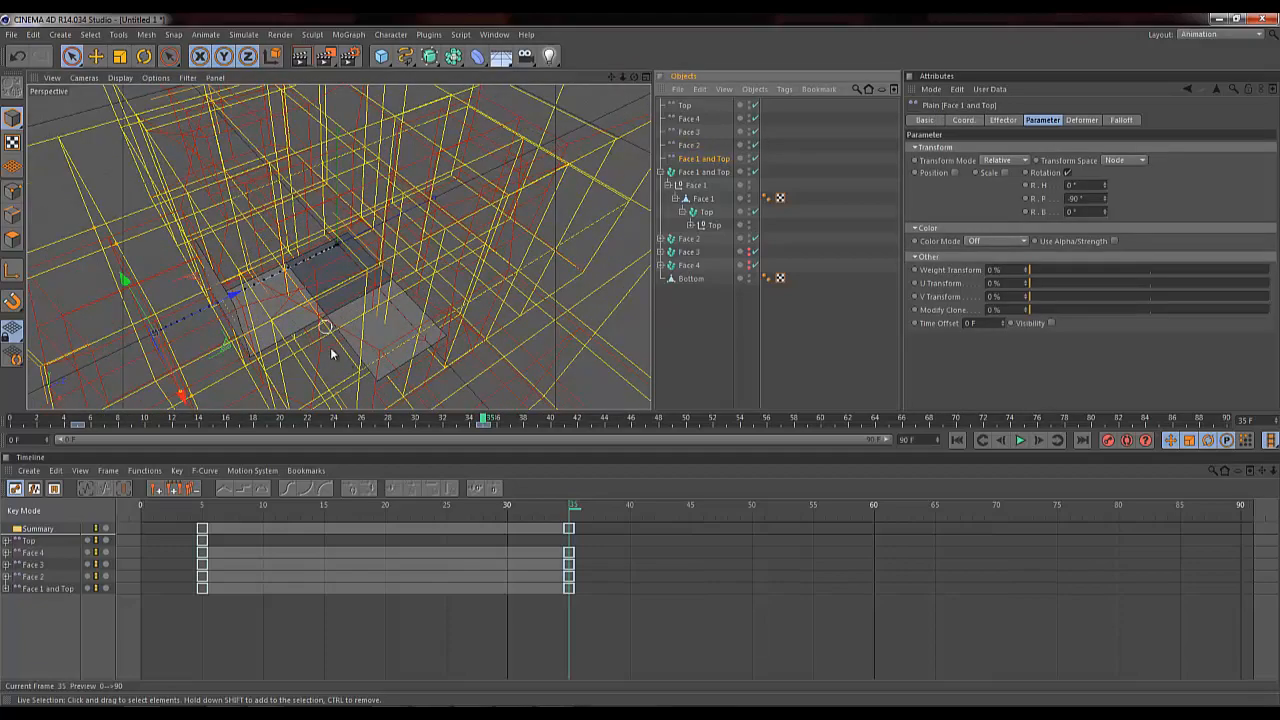
drag(567, 514, 158, 514)
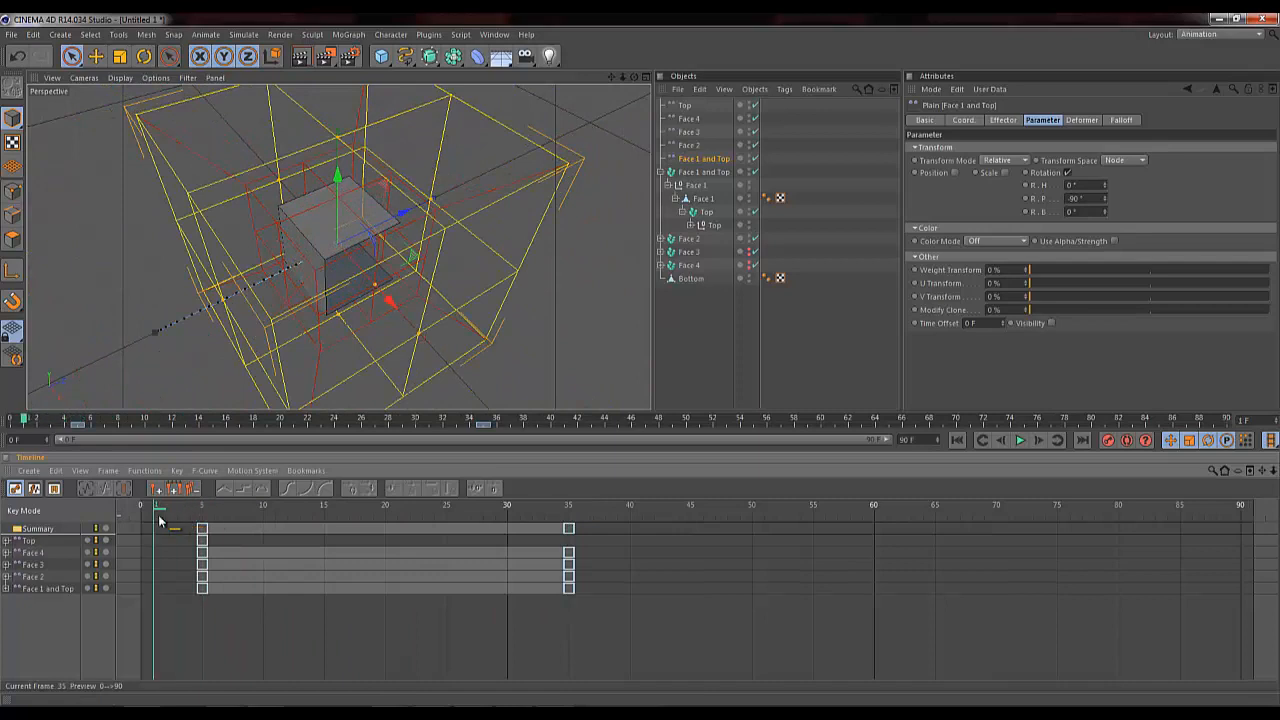
click(702, 198)
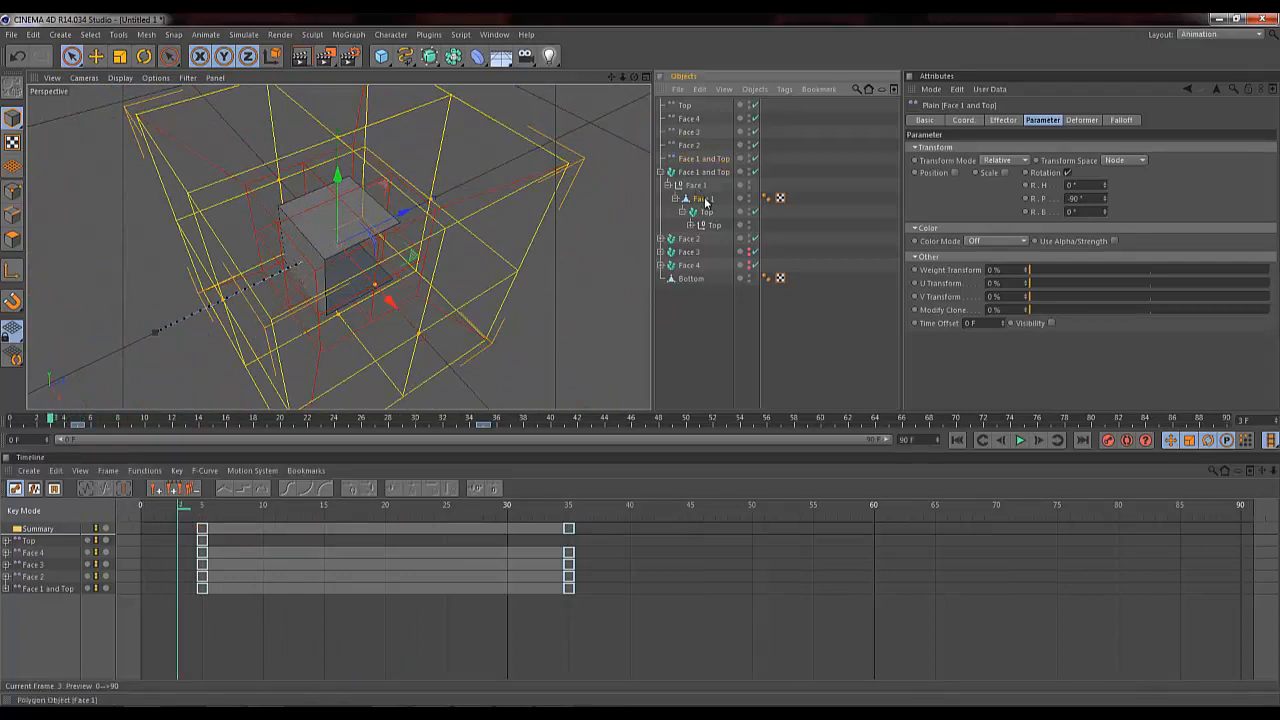
key(r)
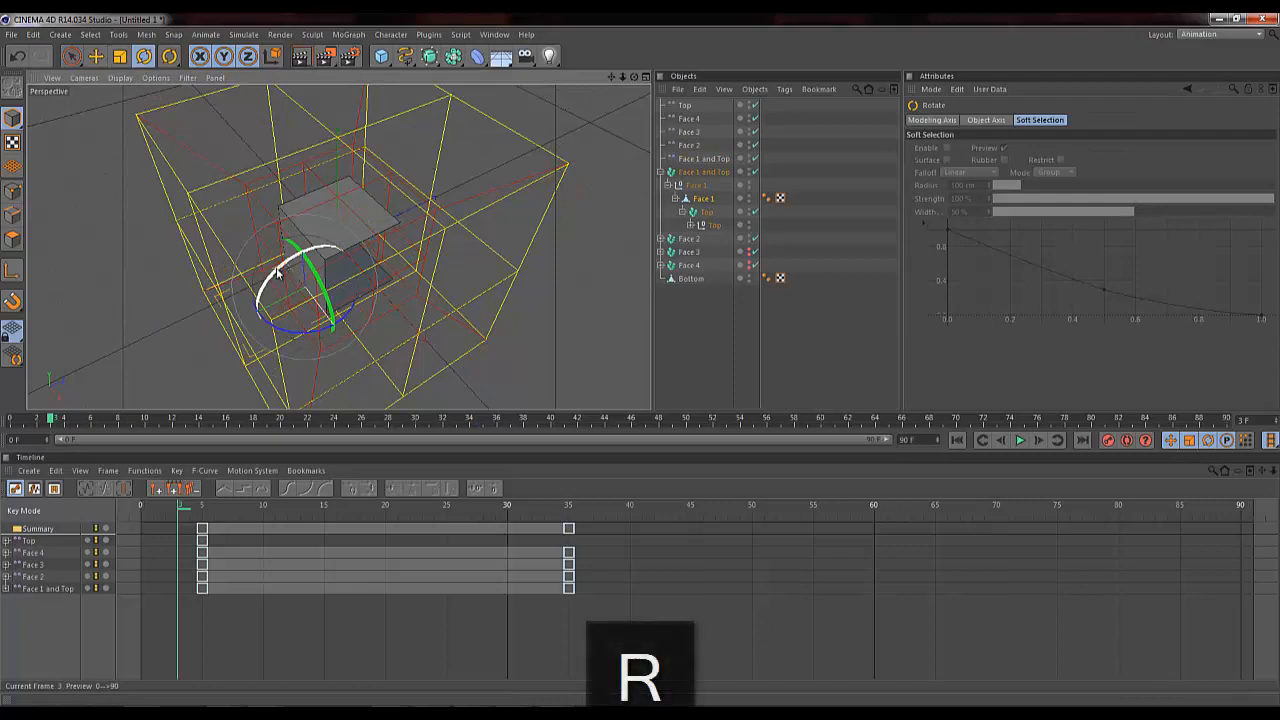
drag(315, 247, 339, 263)
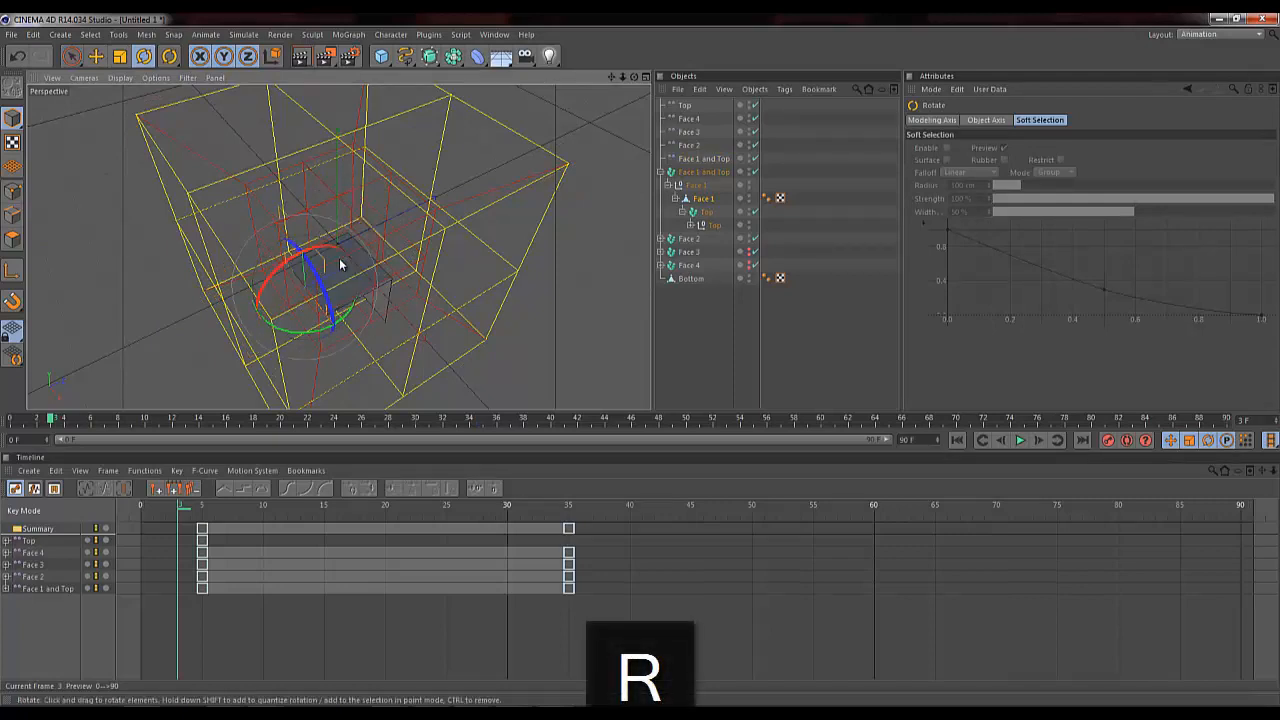
Step: Hide the Face 2 fracture and scrub to frame 31 and back to frame 9 to check how Face 1 and Top fold
click(708, 227)
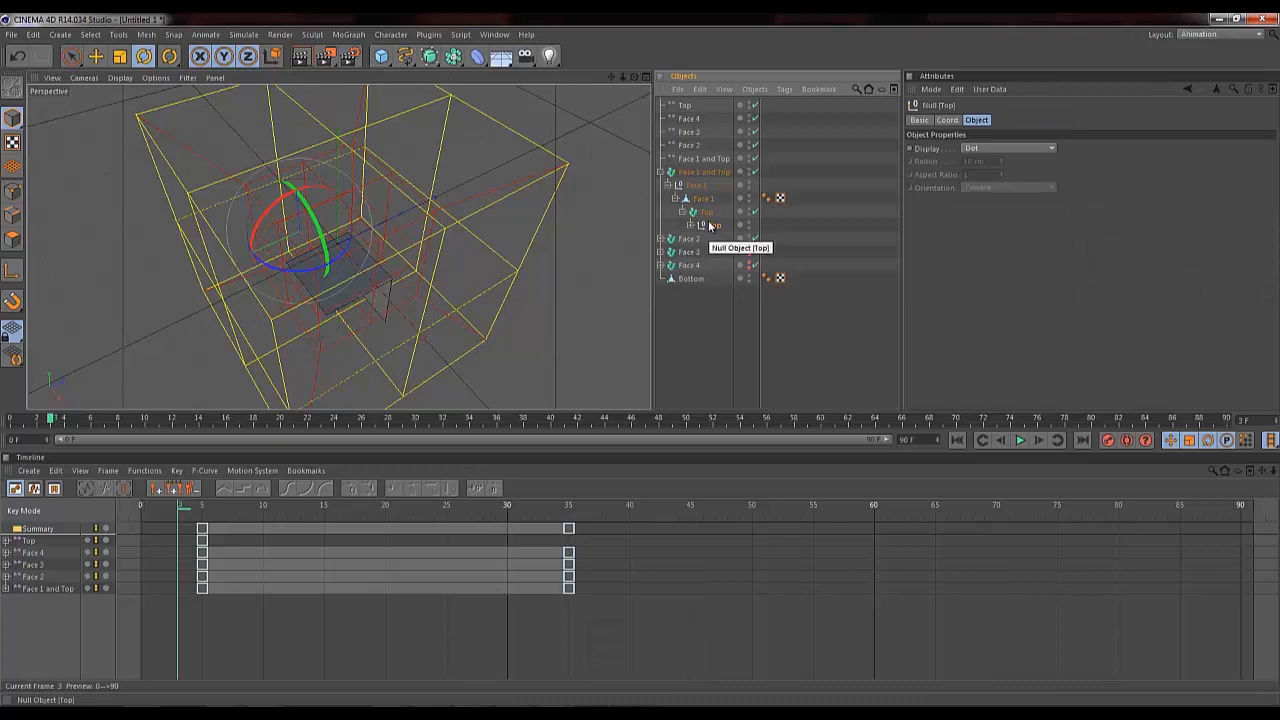
click(706, 213)
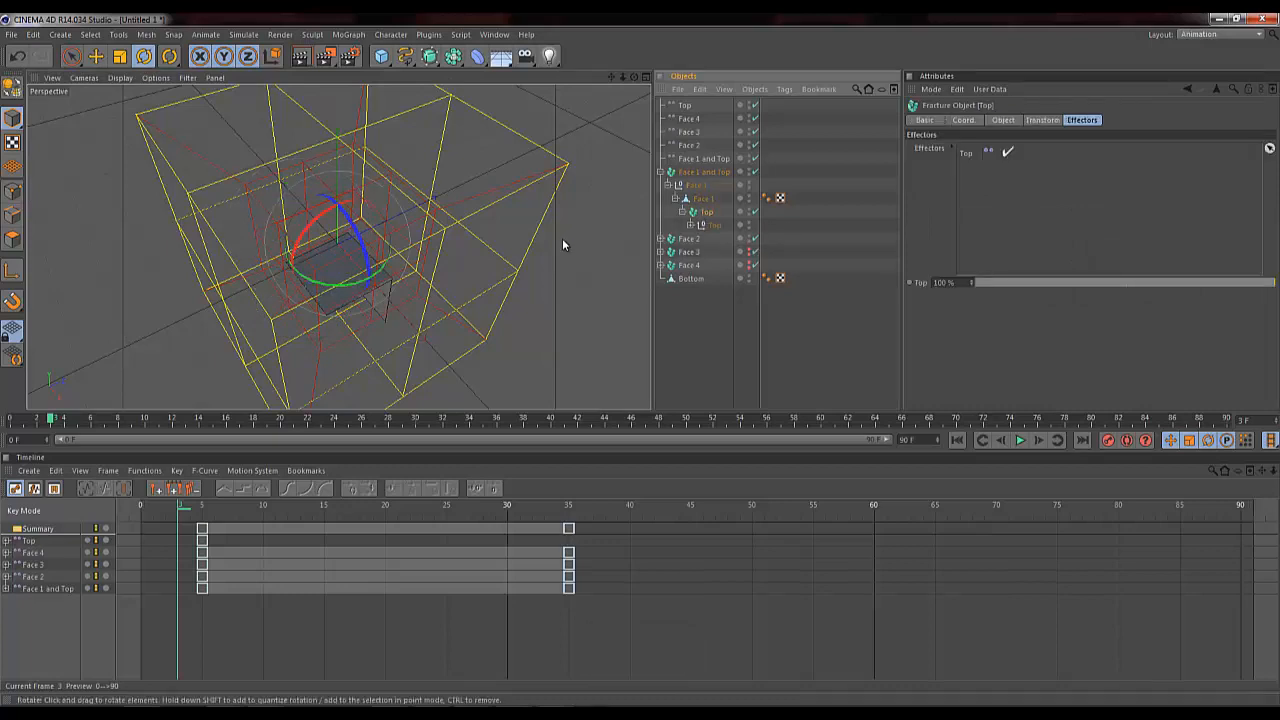
click(690, 186)
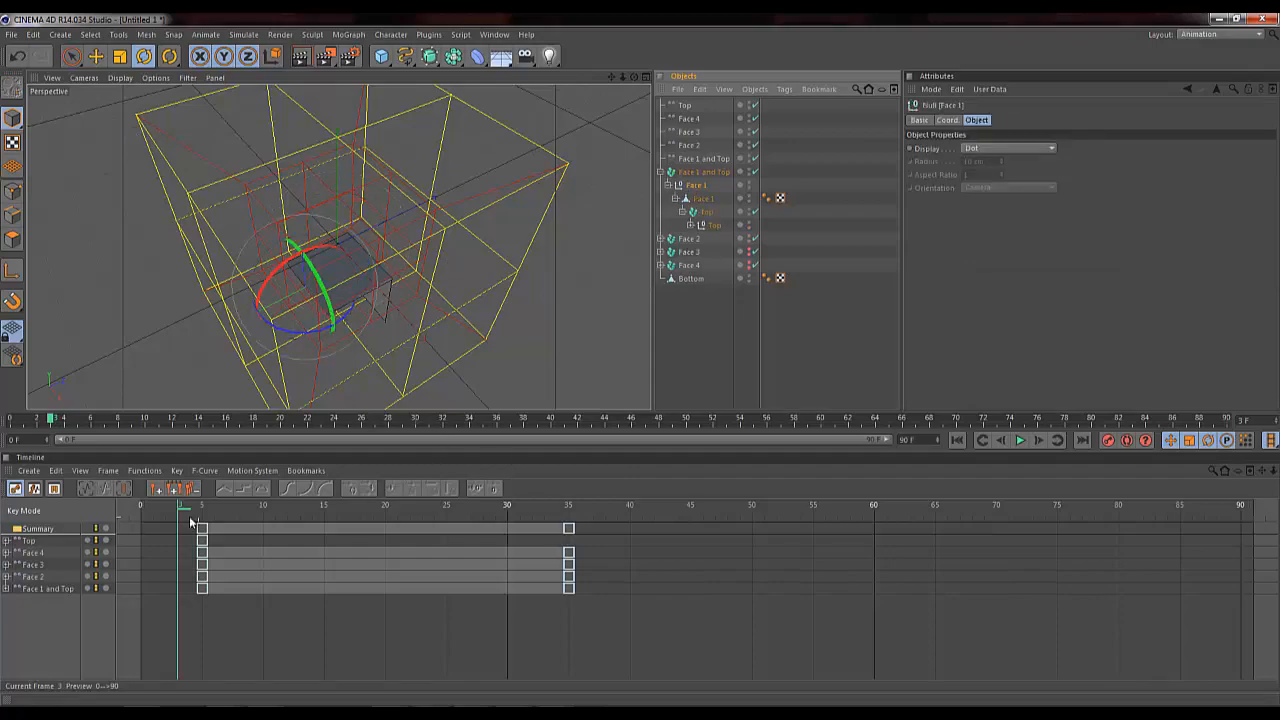
drag(182, 508, 521, 486)
alt+click(749, 239)
alt+click(749, 239)
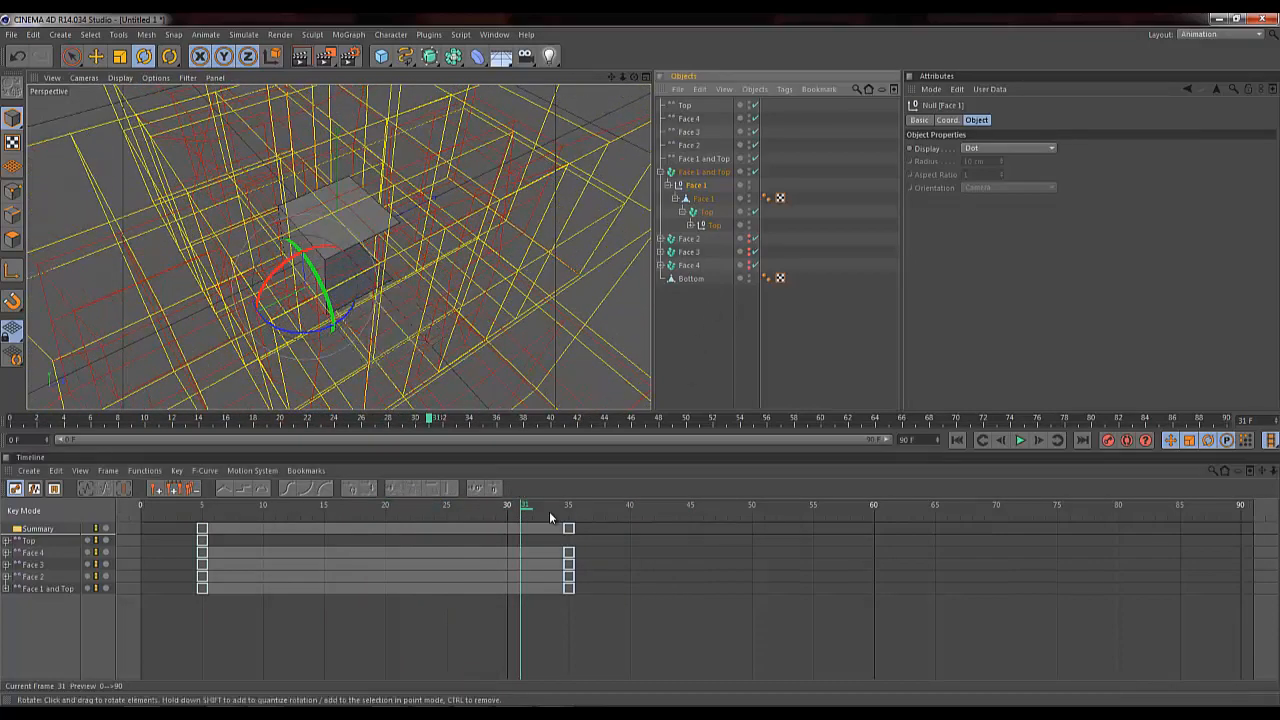
drag(524, 513, 252, 516)
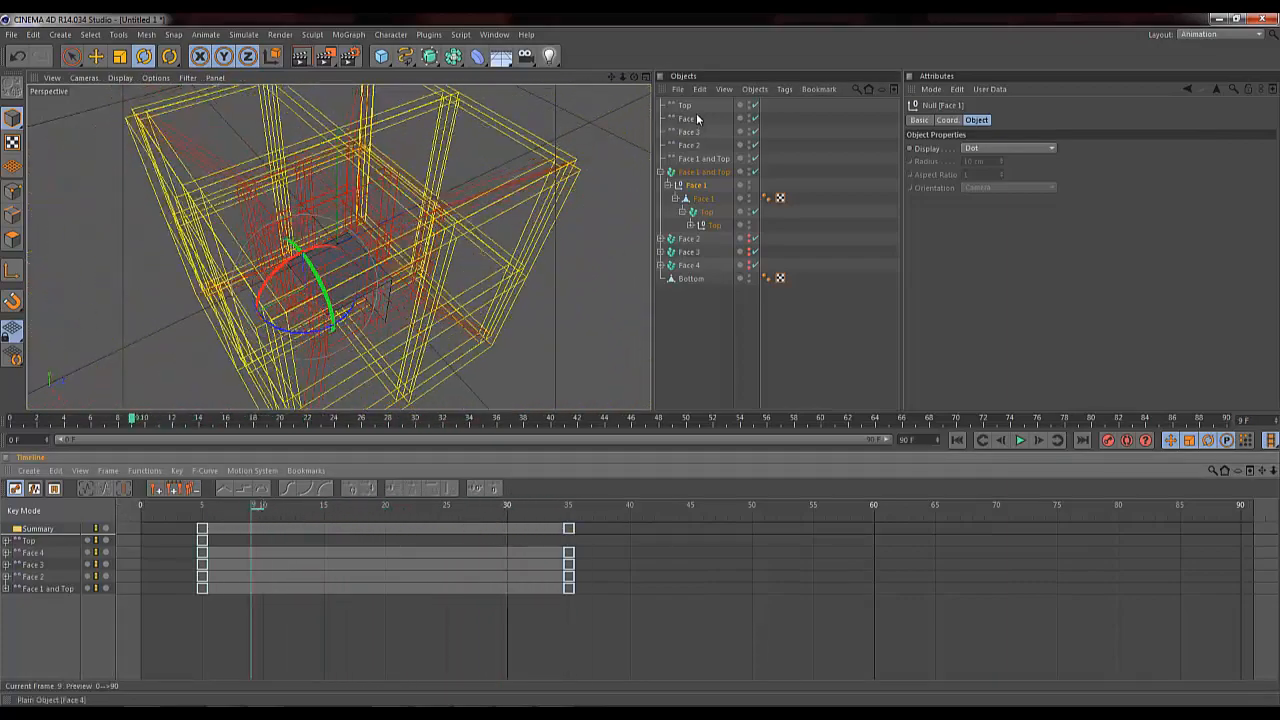
Step: Check the Top and Face 1 objects' effector assignments, and move the Top fracture out of the Face 1 hierarchy and hide it
click(711, 213)
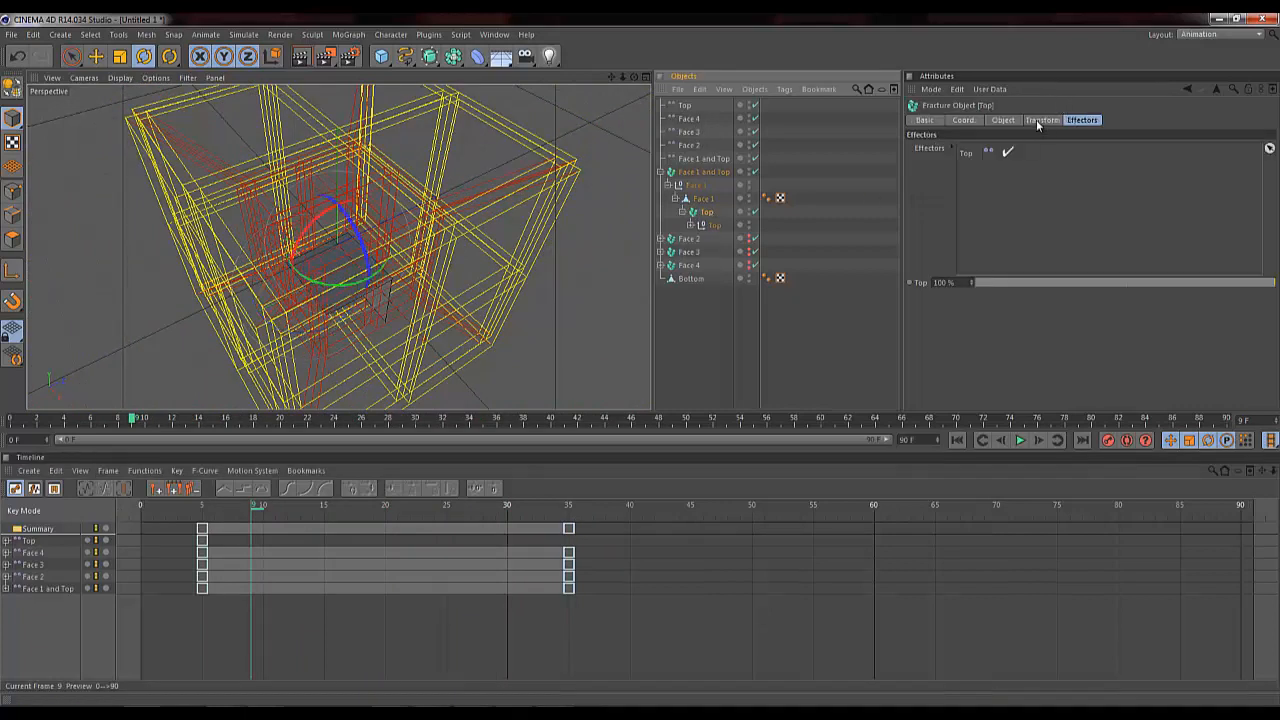
click(691, 225)
key(Page_Up)
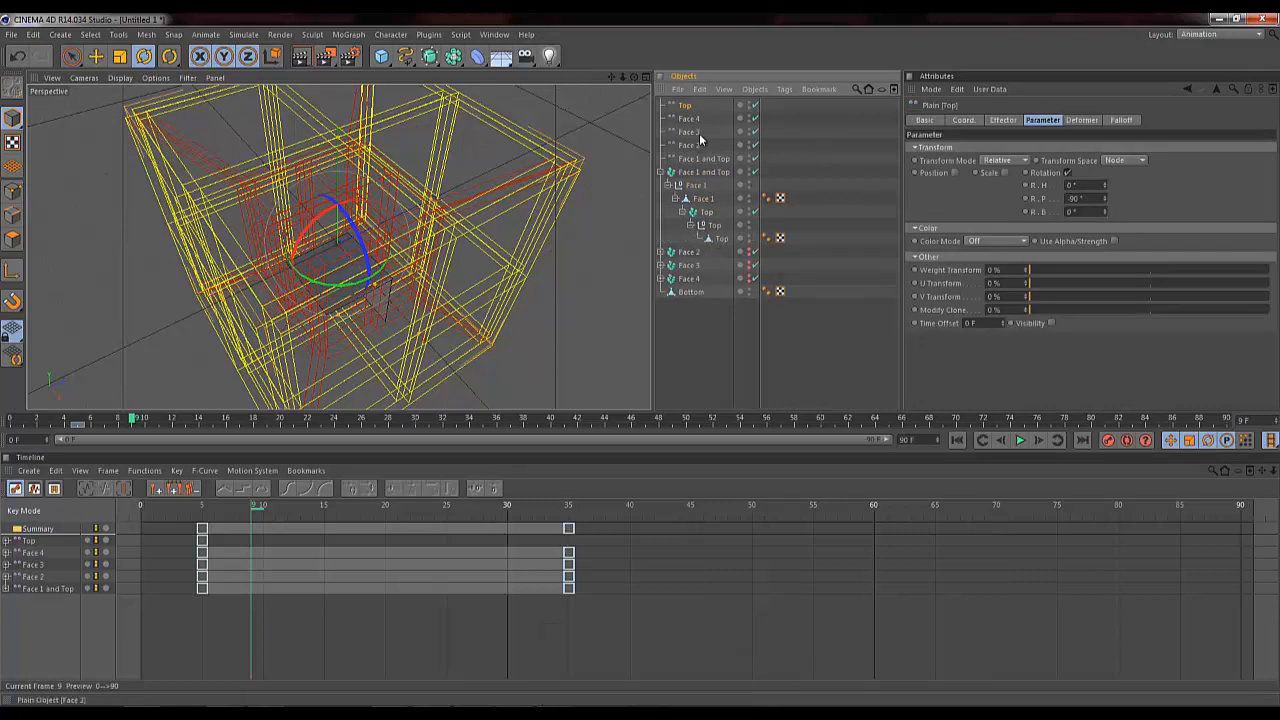
click(705, 173)
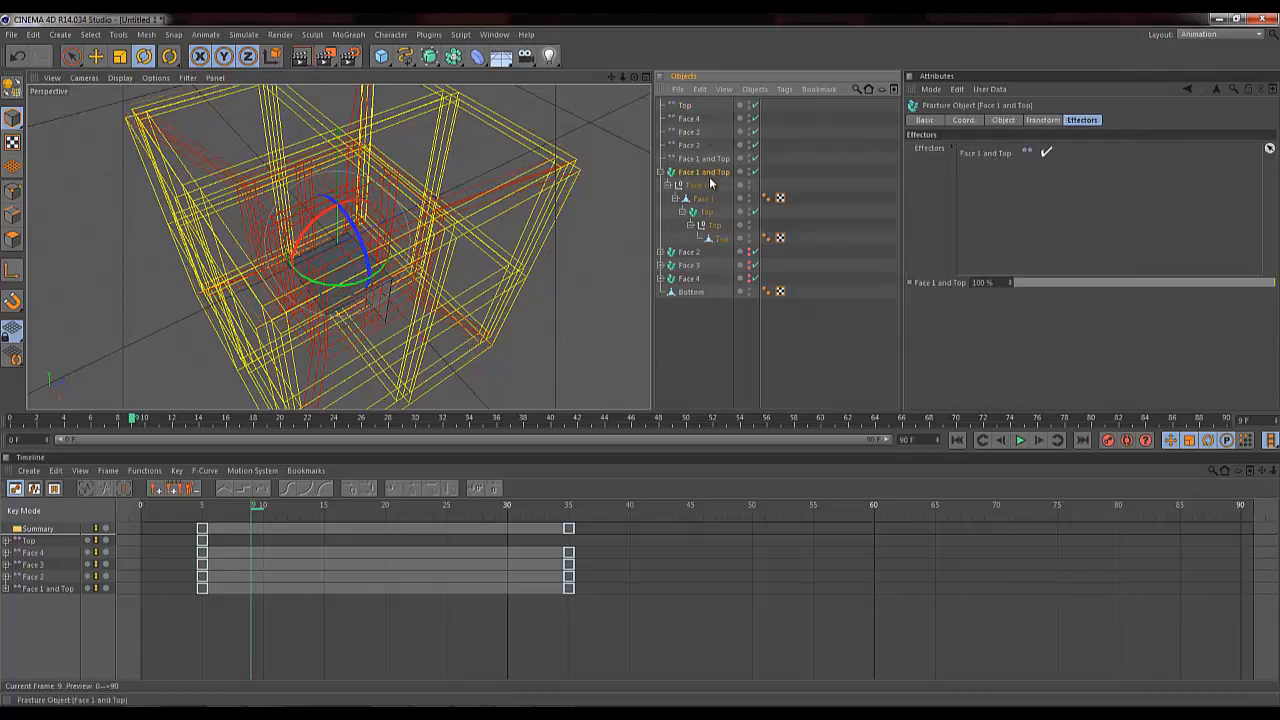
click(709, 214)
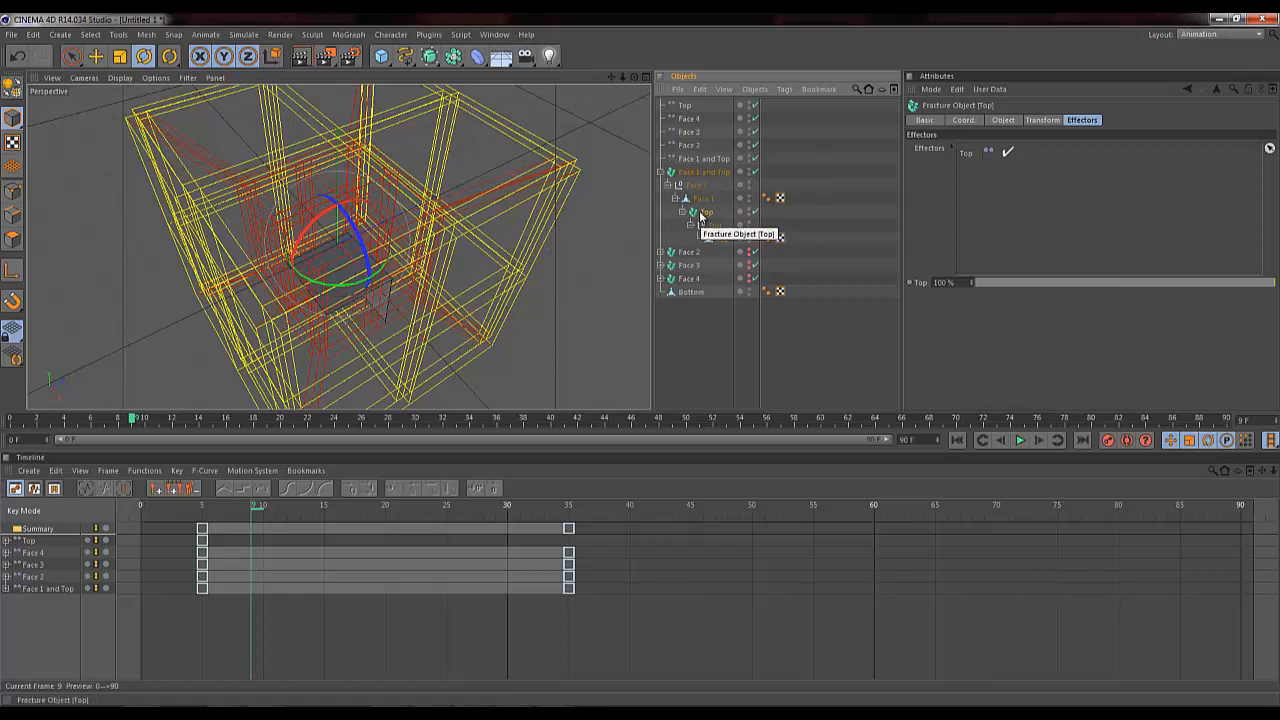
drag(703, 214, 698, 248)
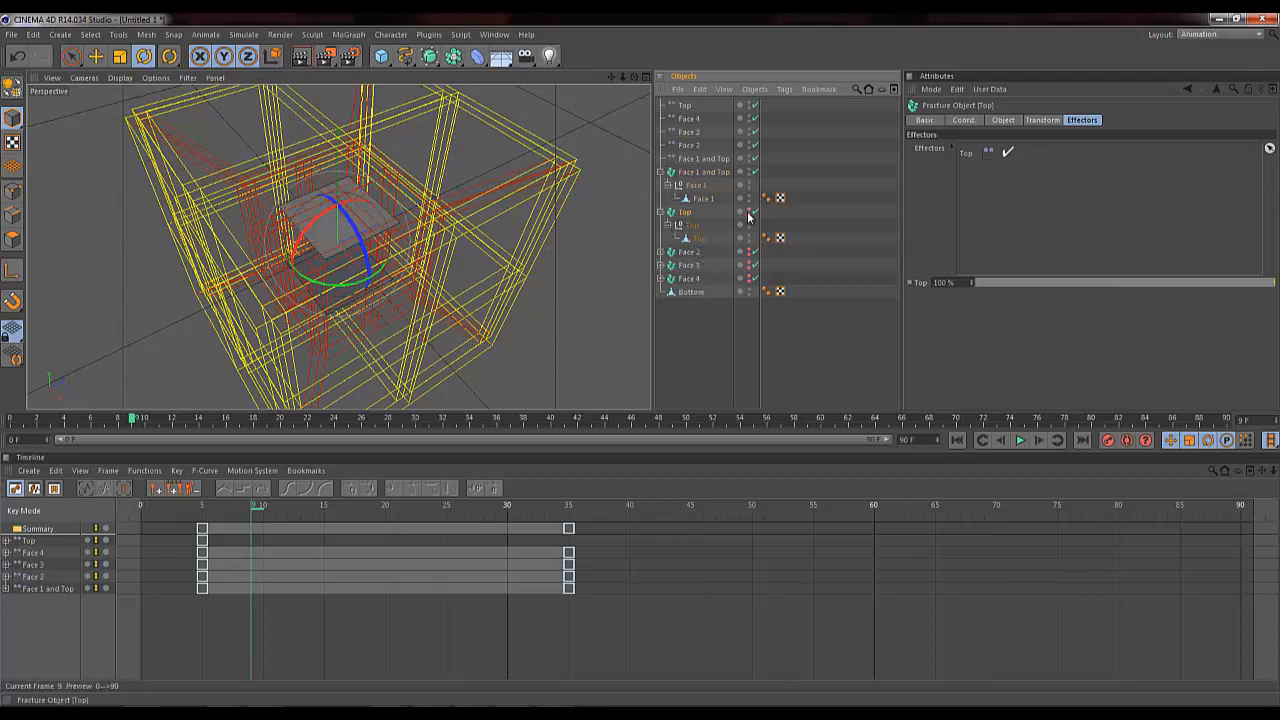
click(748, 214)
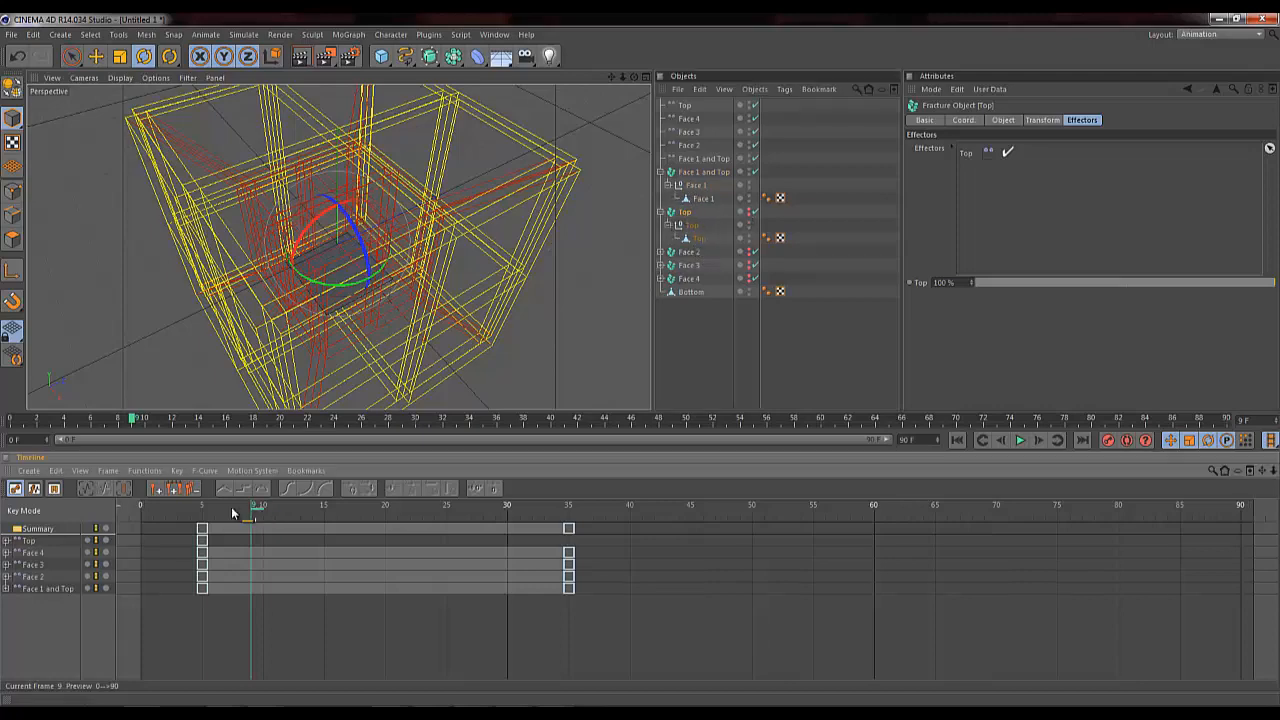
Step: Scrub to frame 35 and set the Face 1 and Top Plain effector's pitch rotation to -180°
drag(237, 514, 572, 524)
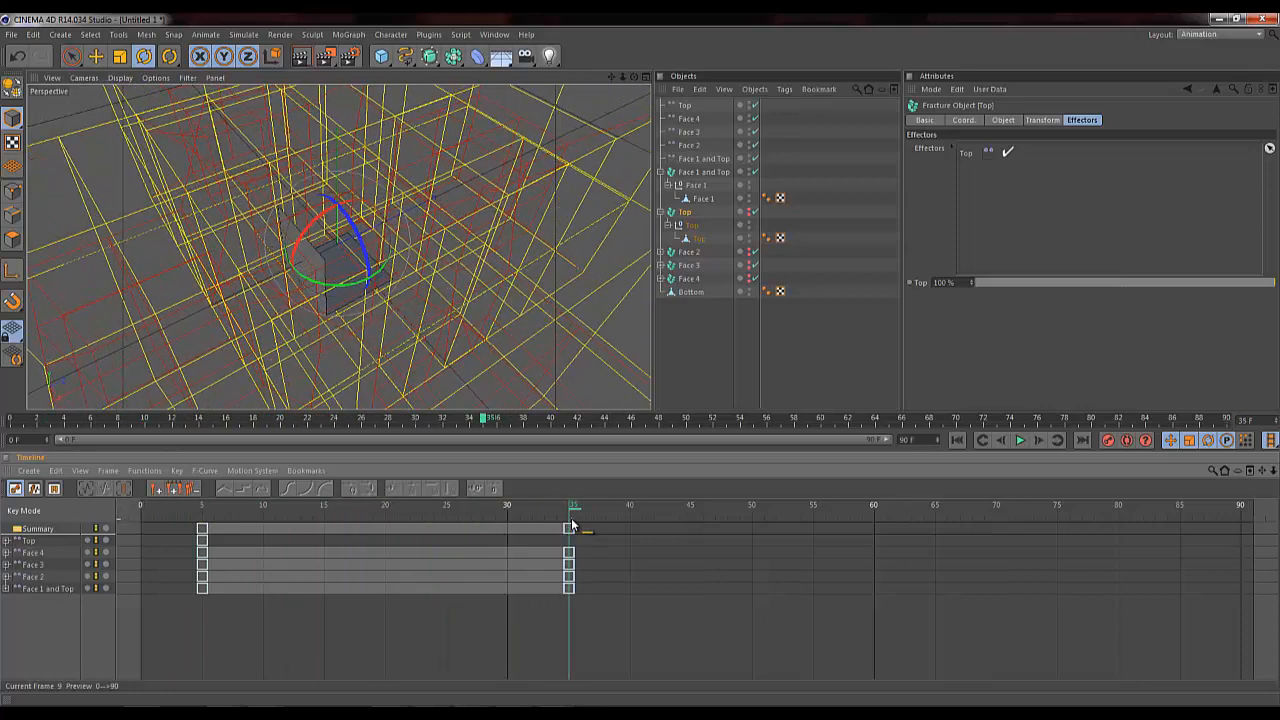
click(705, 159)
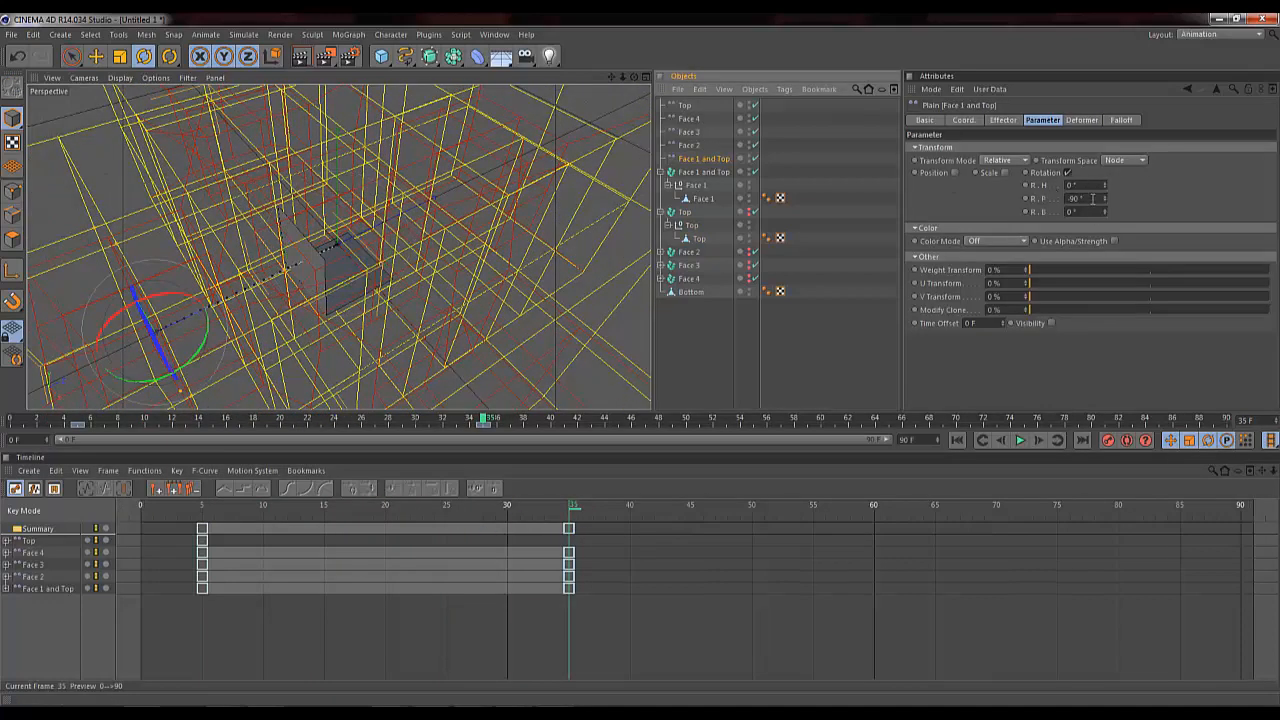
double_click(1092, 198)
text(-180)
key(Return)
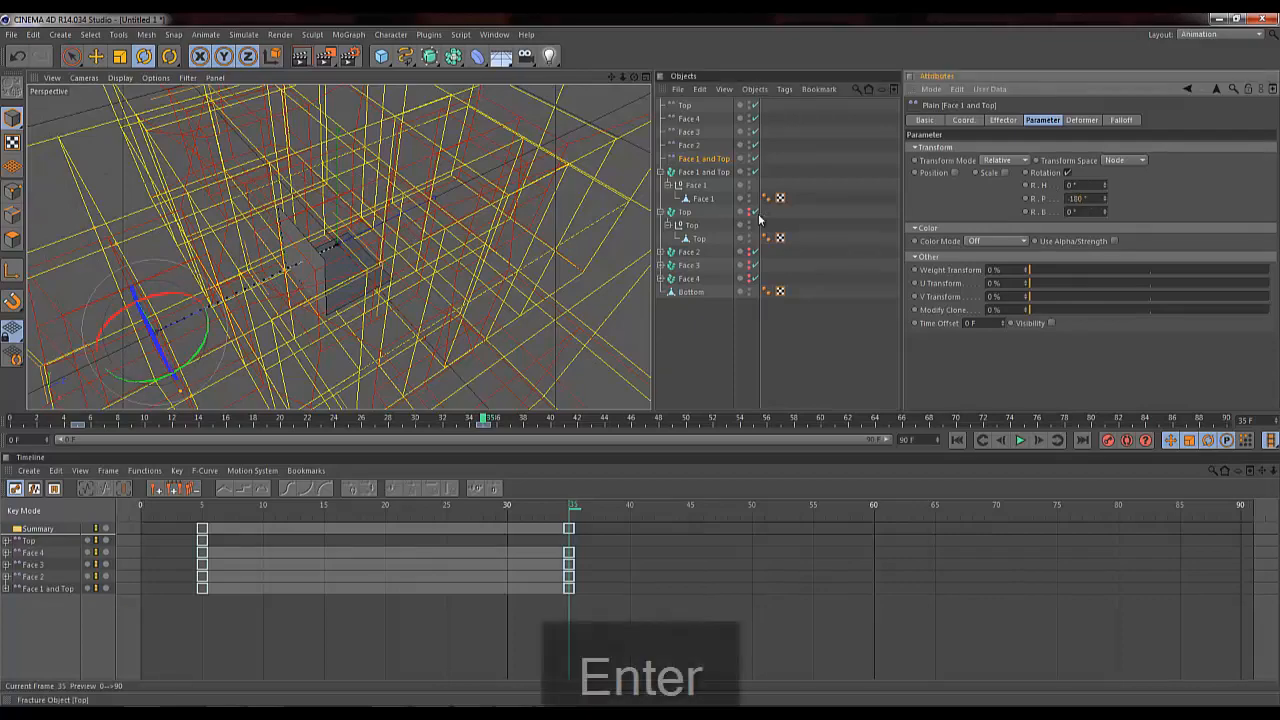
Step: At frame 2, rotate the Face 1 null about its hinge edge until it lies over the Bottom, and scrub to frame 39 and back to check
drag(576, 511, 162, 490)
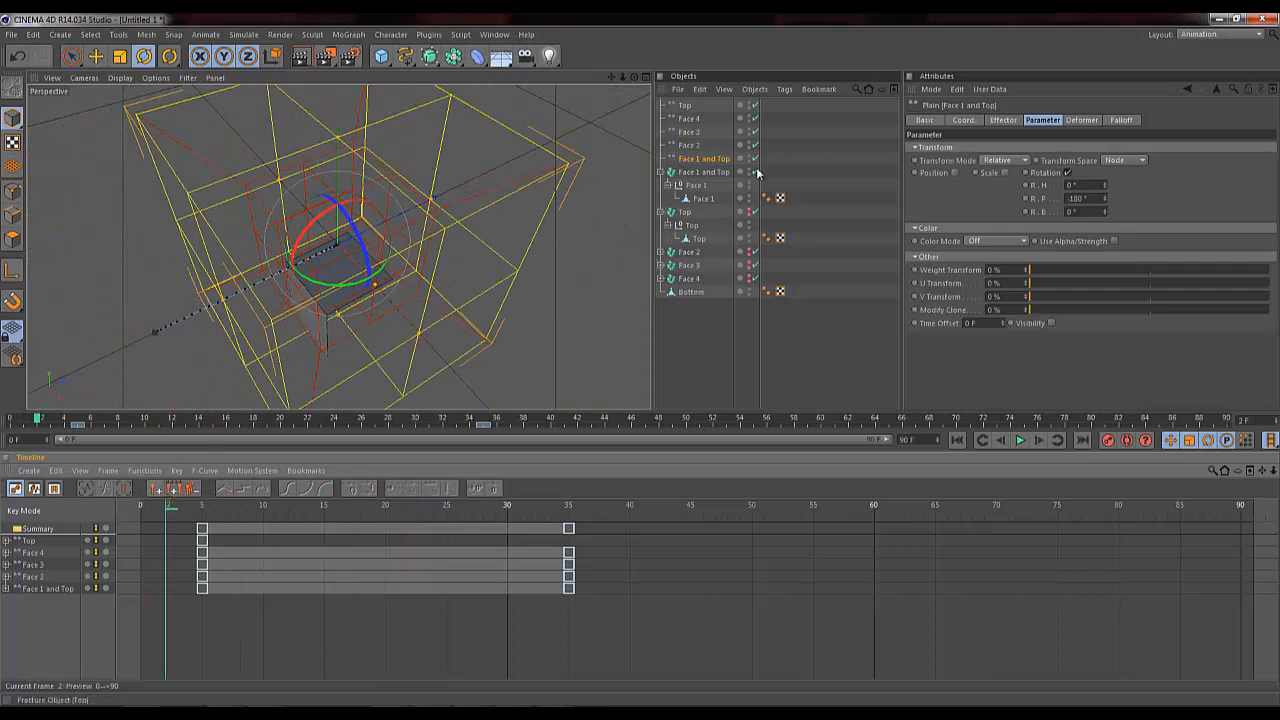
click(695, 186)
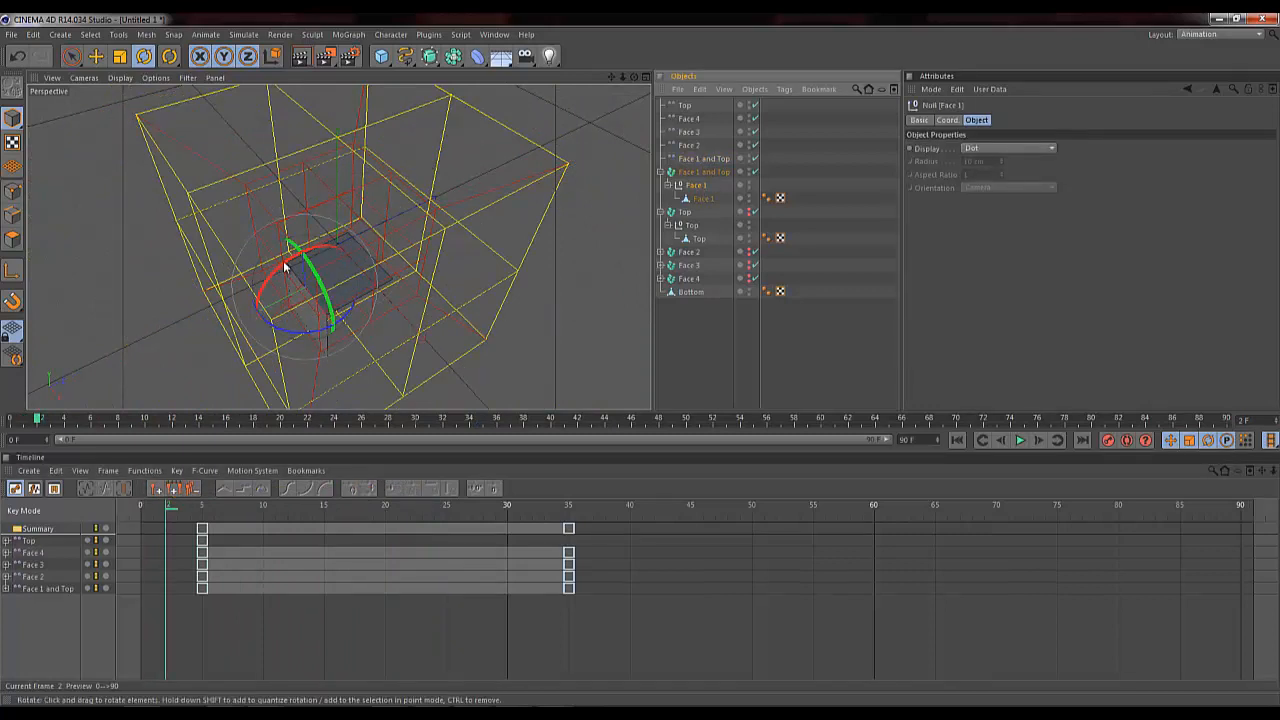
drag(286, 270, 241, 330)
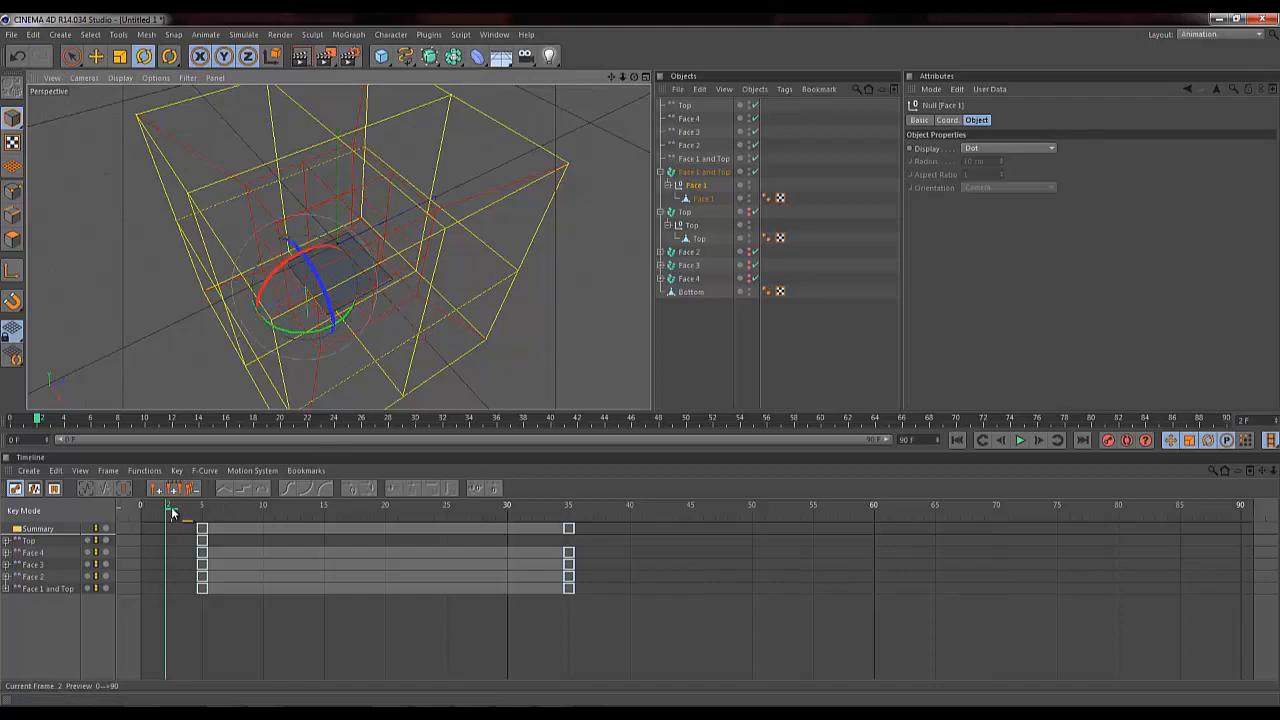
click(205, 510)
drag(205, 511, 626, 519)
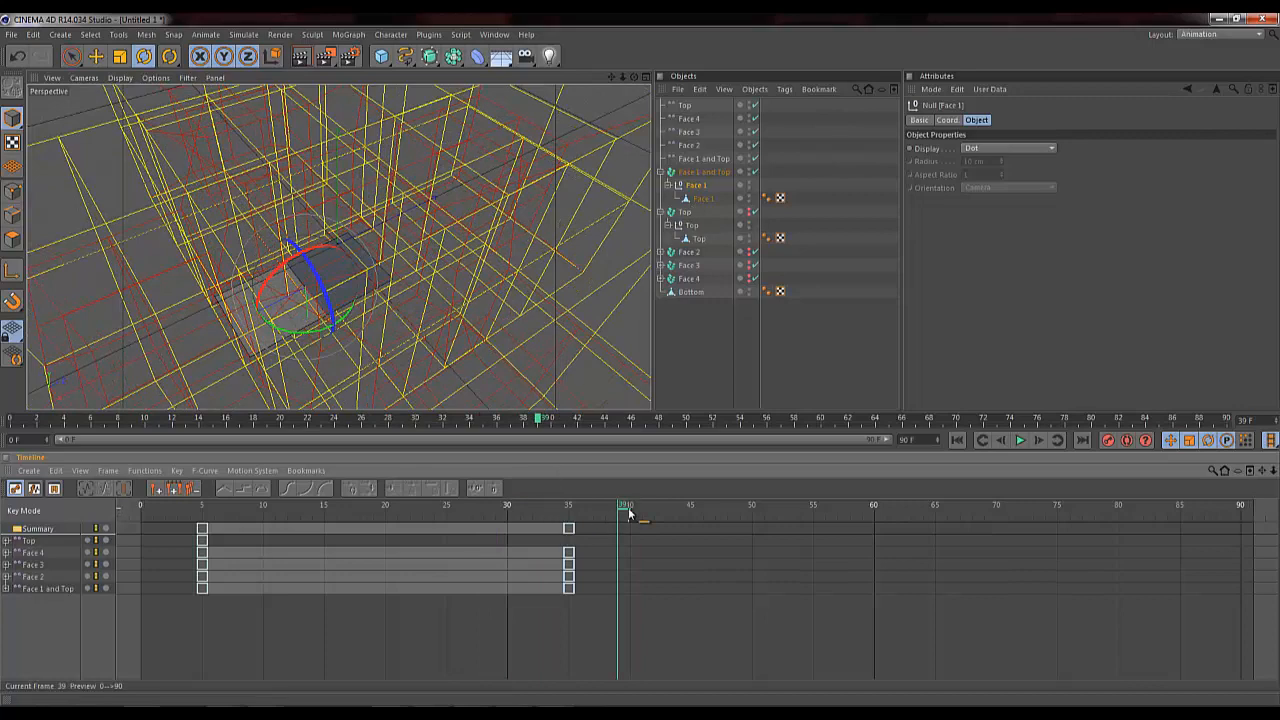
drag(628, 513, 190, 513)
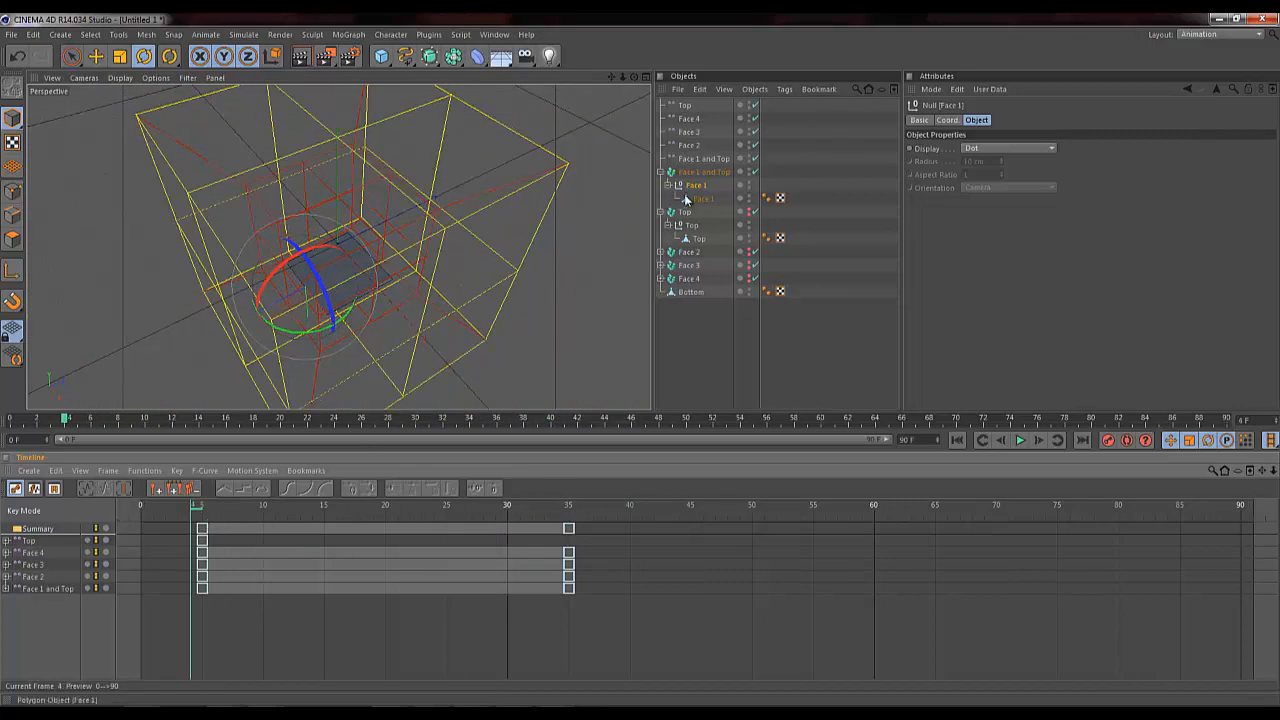
Step: Nest the Top fracture back under the Face 1 polygon, scrub to frame 31 and unhide the fracture
drag(685, 214, 706, 203)
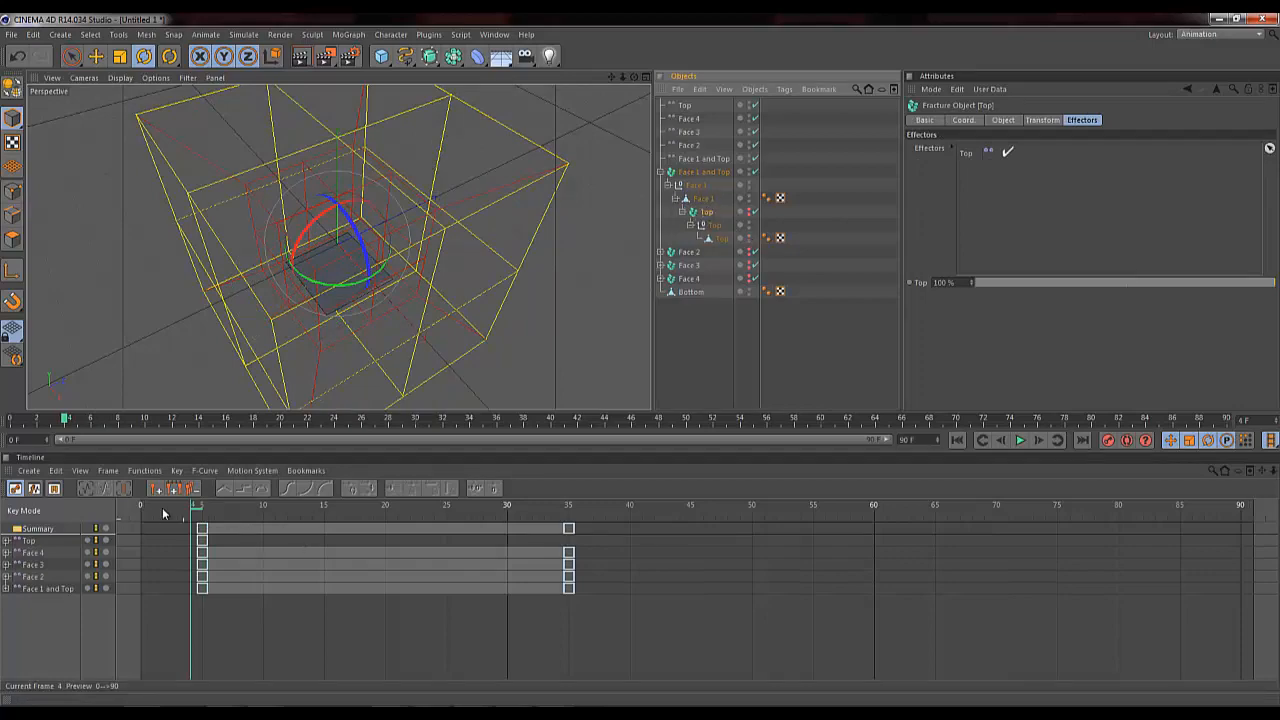
drag(193, 510, 537, 509)
click(749, 214)
click(749, 208)
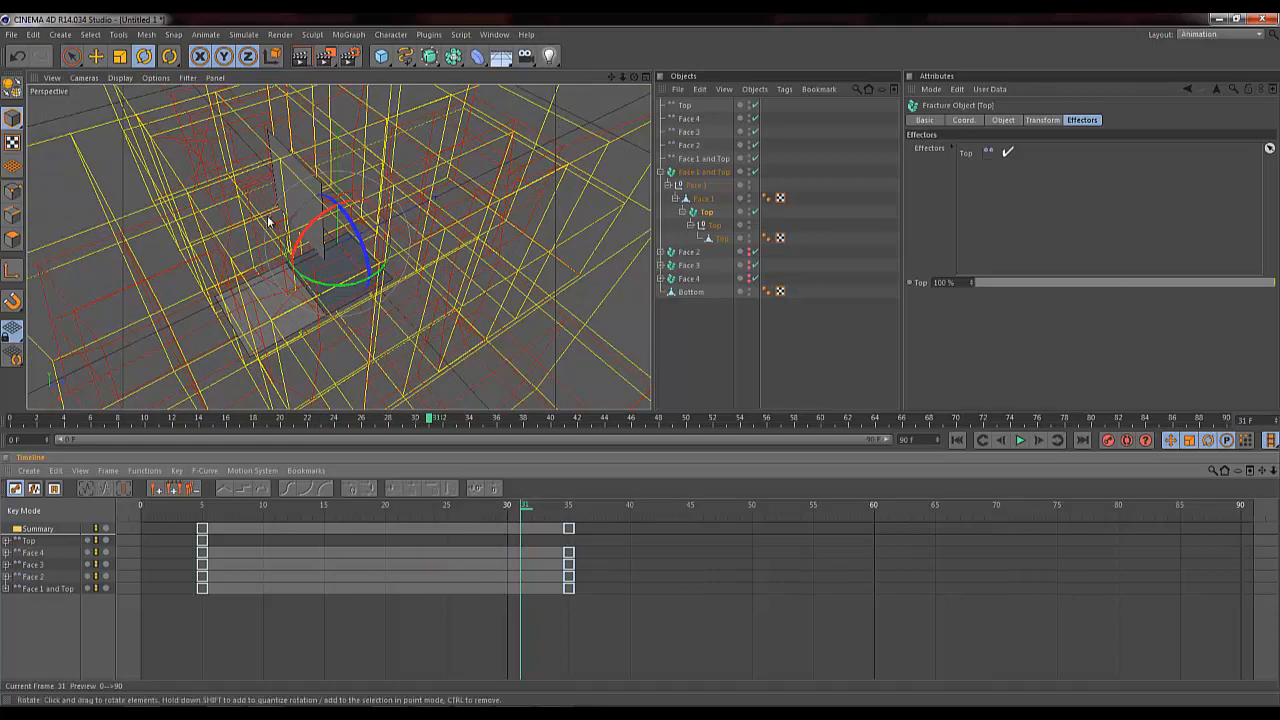
Step: Switch the interface to the Standard layout with the Top fracture selected
click(710, 218)
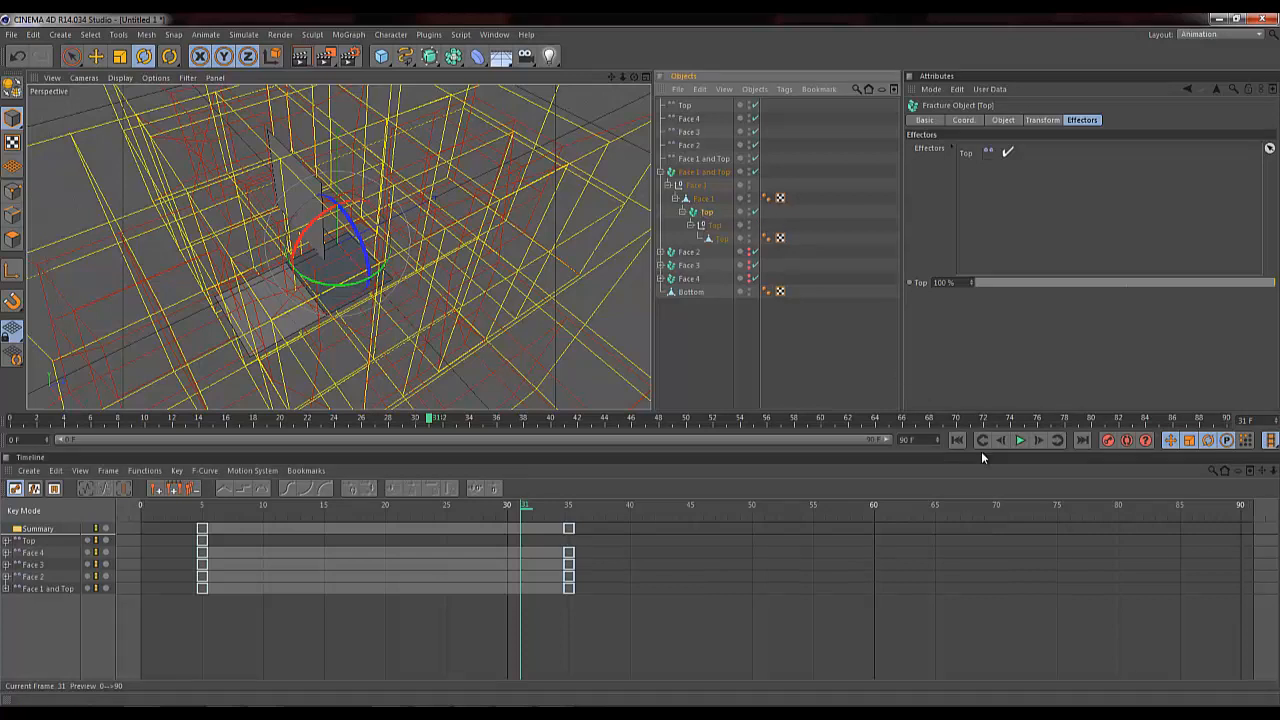
click(498, 33)
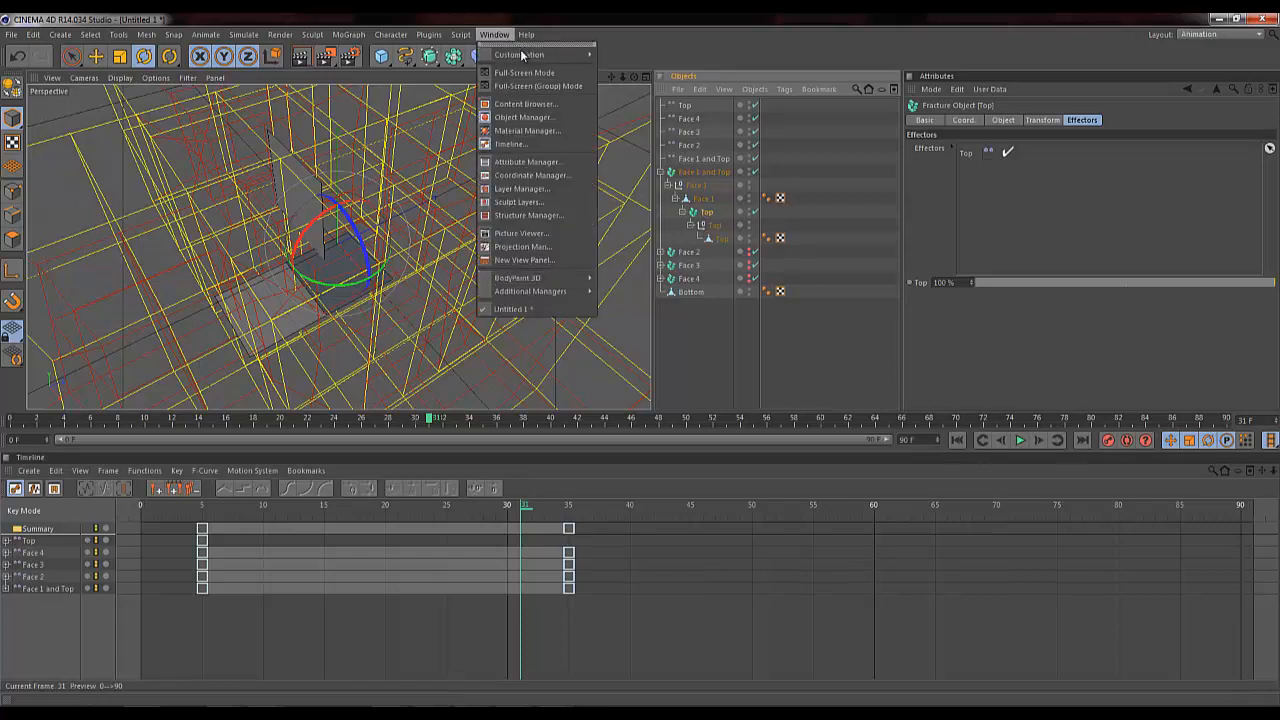
mouse_move(540, 54)
mouse_move(655, 110)
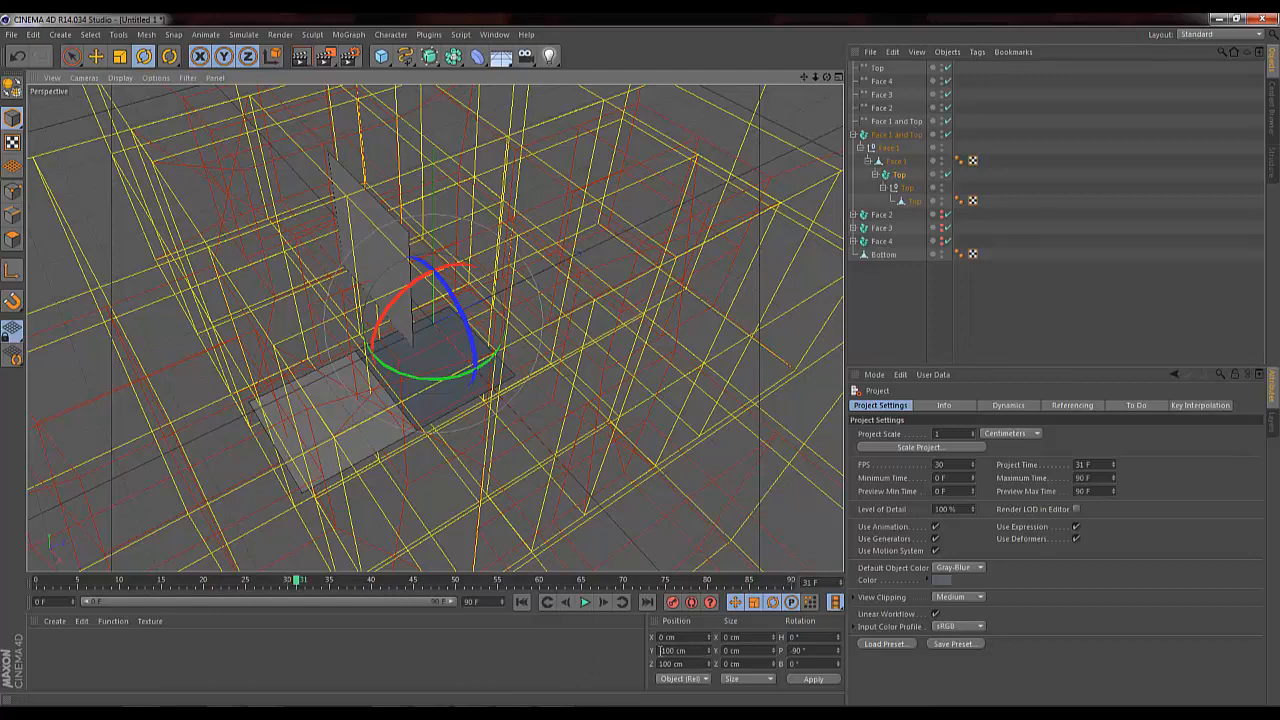
Step: Reset the Top fracture's Y and Z positions to 0 cm and its pitch rotation to 0°
double_click(702, 650)
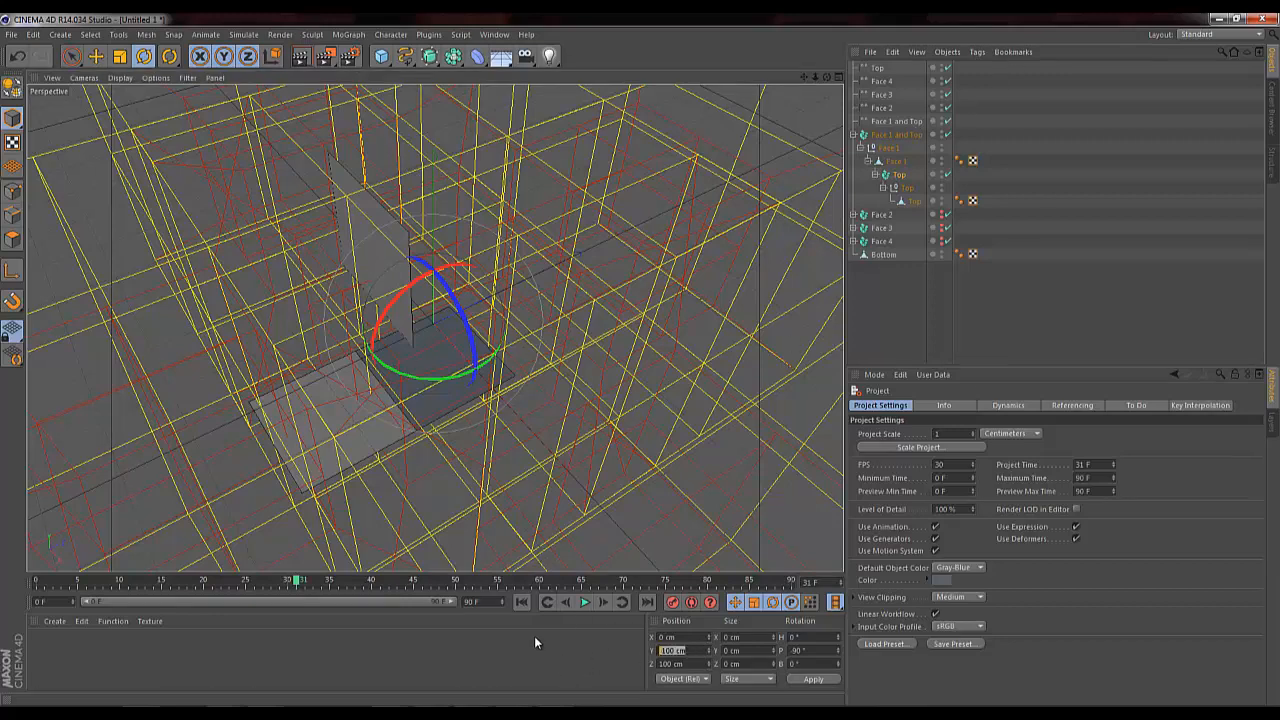
text(0)
key(Tab)
text(0)
key(Return)
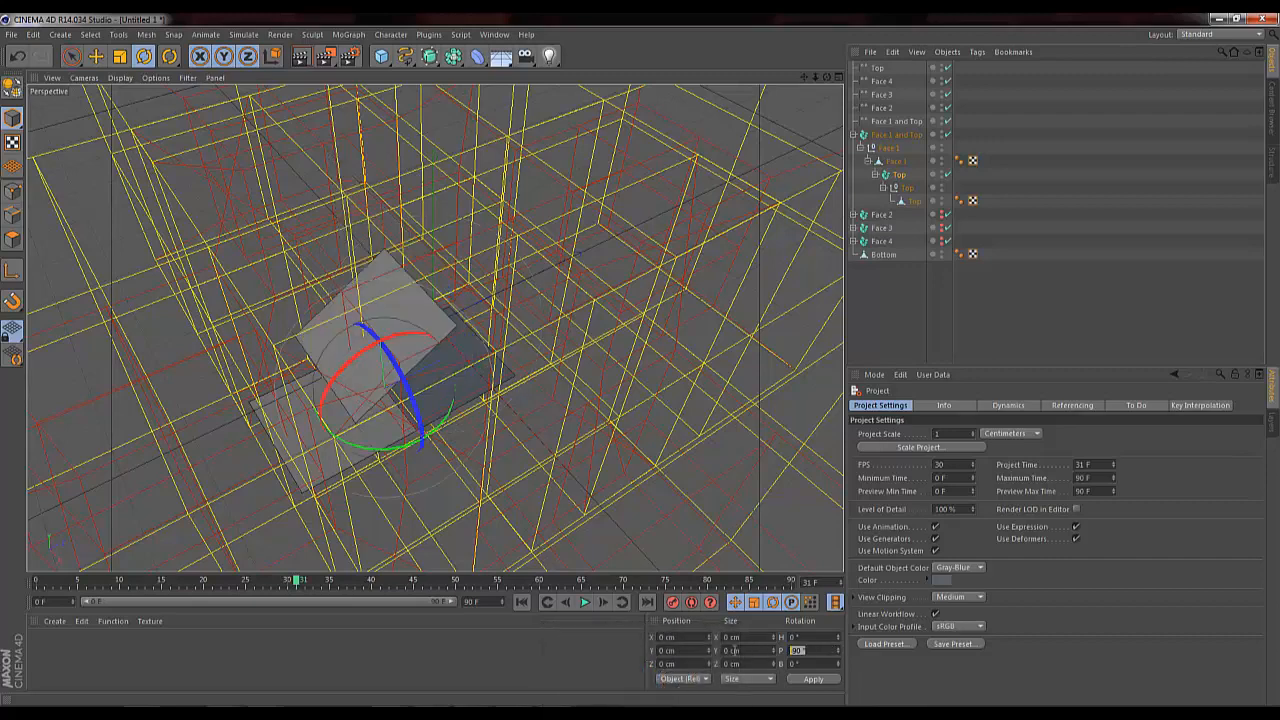
text(0)
key(Return)
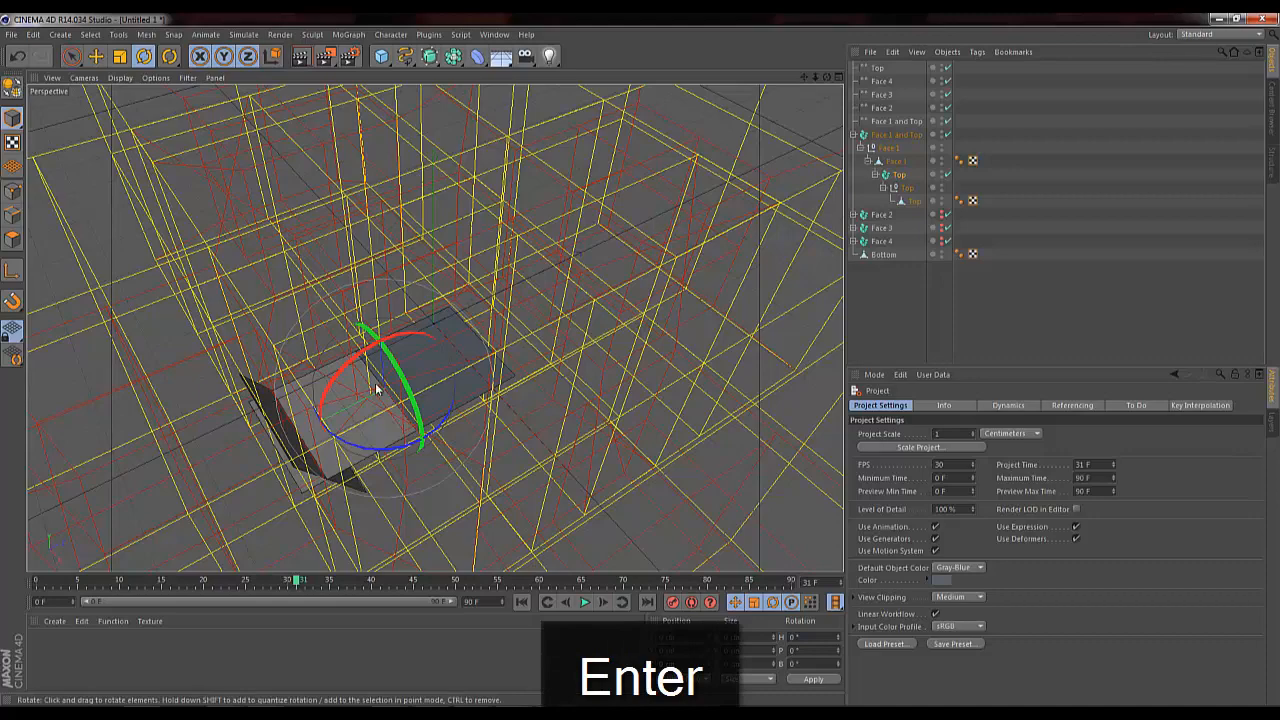
Step: Set the Top Plain effector's pitch rotation to 0°
click(902, 176)
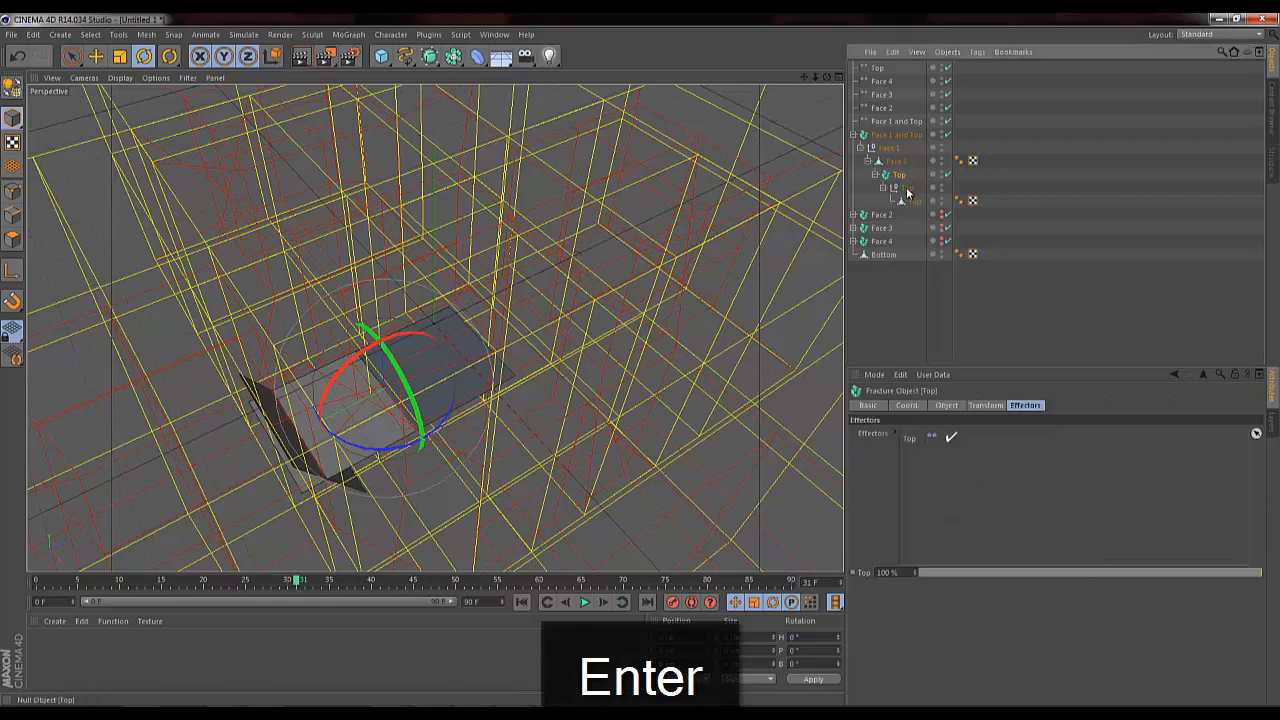
drag(827, 77, 640, 366)
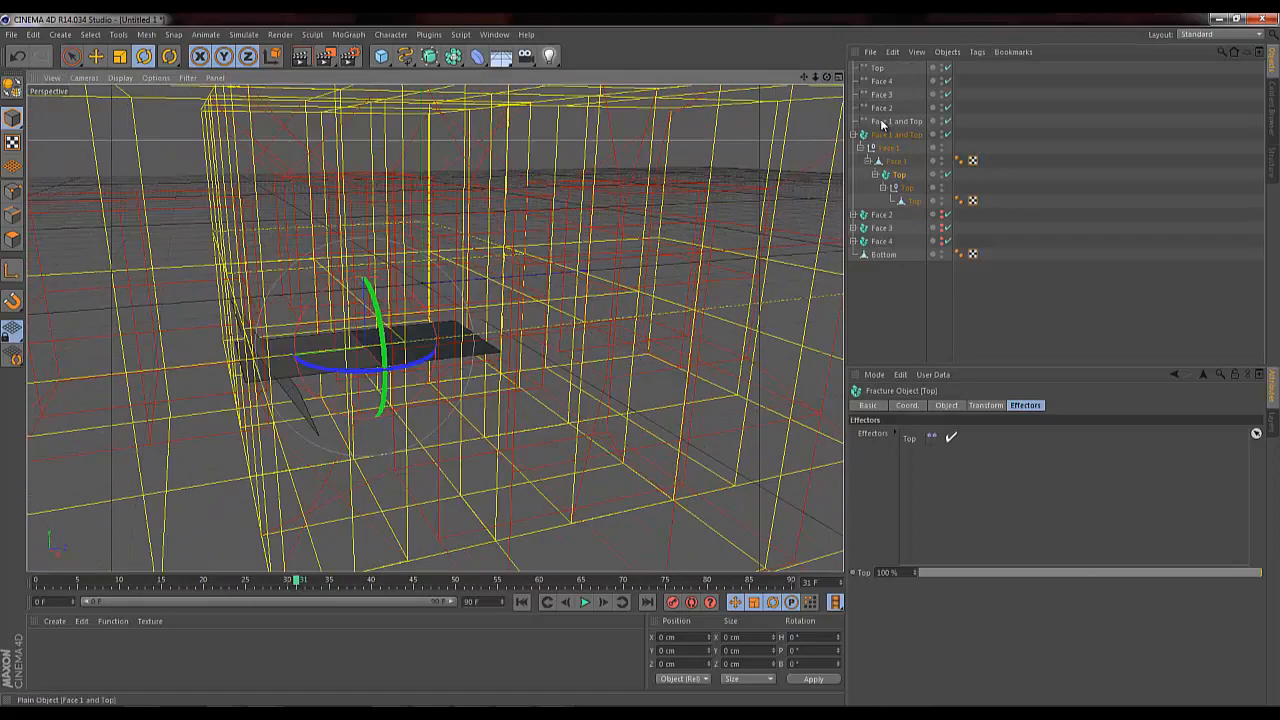
click(878, 68)
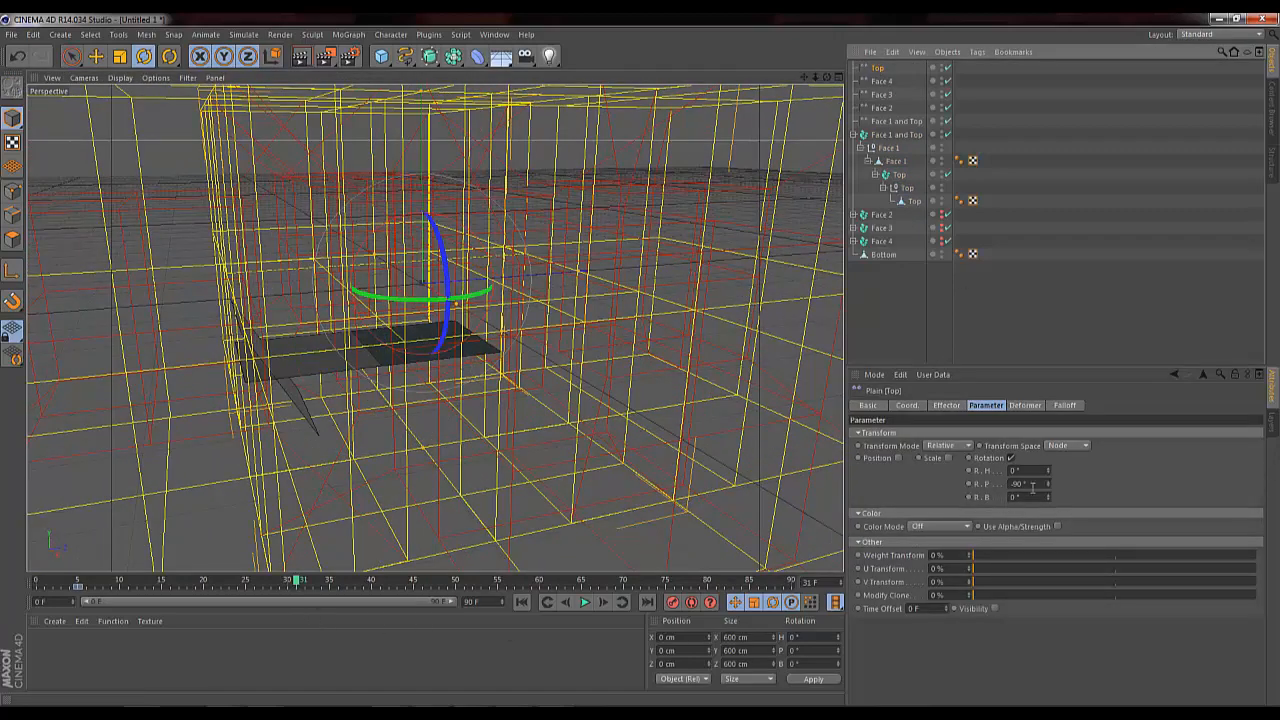
double_click(1034, 487)
text(0)
key(Return)
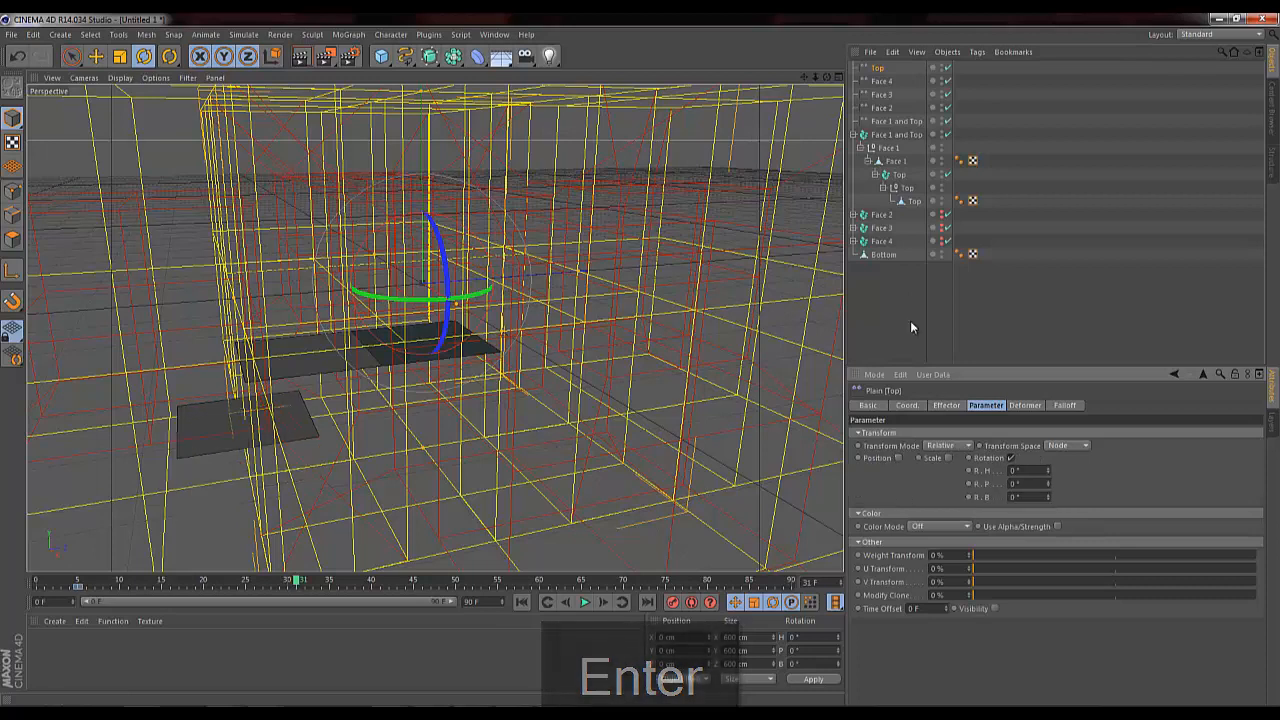
Step: Set the Y and Z positions of the null inside the Top fracture to 0 cm
click(899, 177)
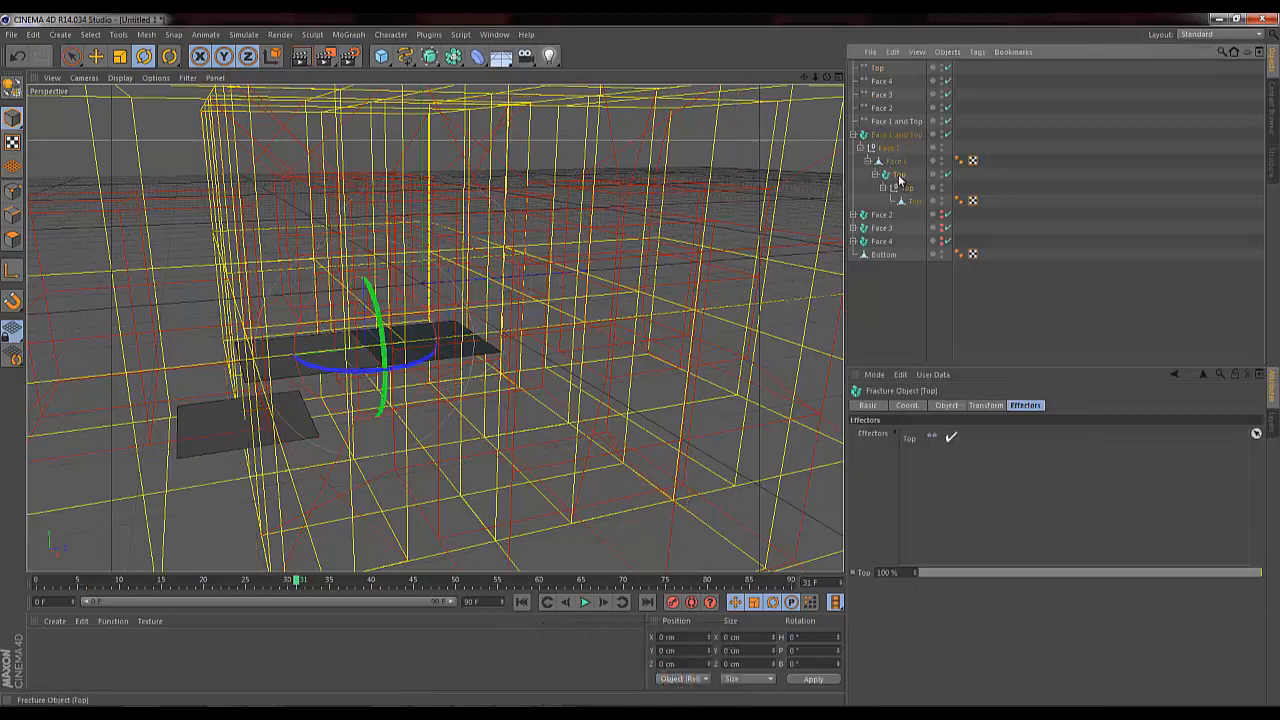
click(908, 200)
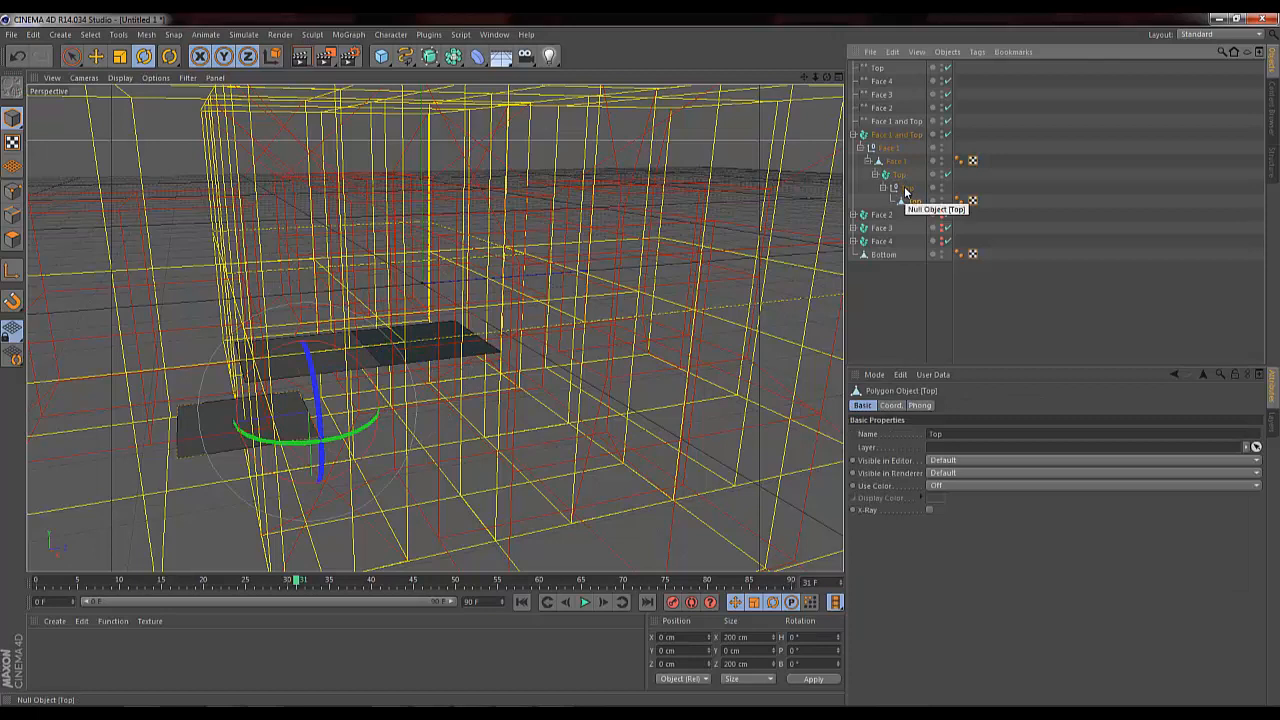
click(905, 189)
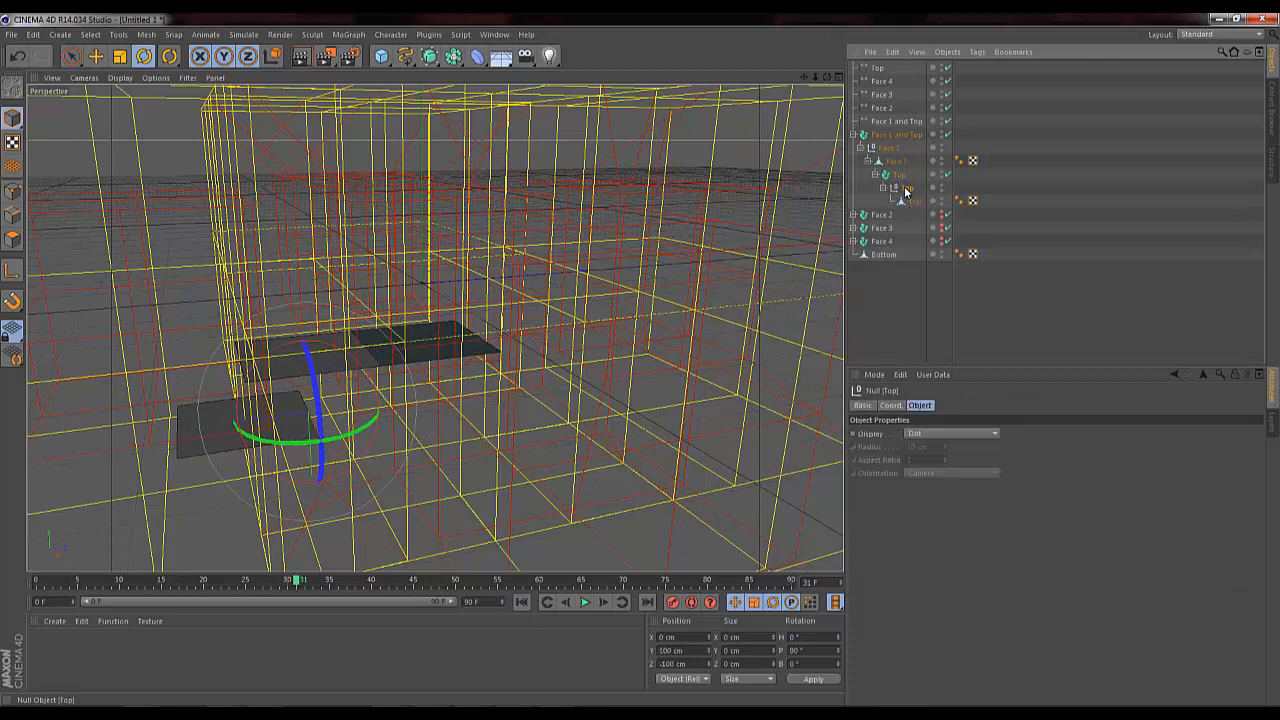
click(695, 654)
text(0)
key(Tab)
text(0)
key(Return)
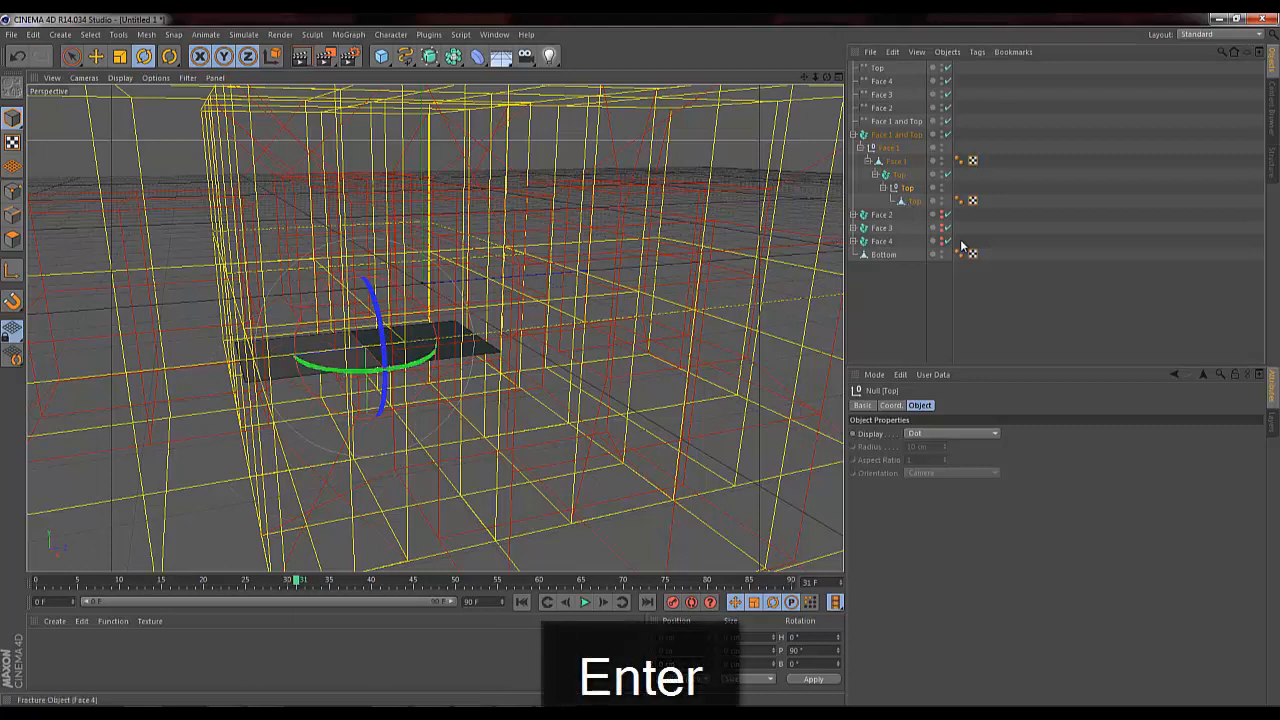
Step: Move the Top fracture outward to a Y position of 200 cm, so the Top lies flat against Face 1's outer edge
click(914, 199)
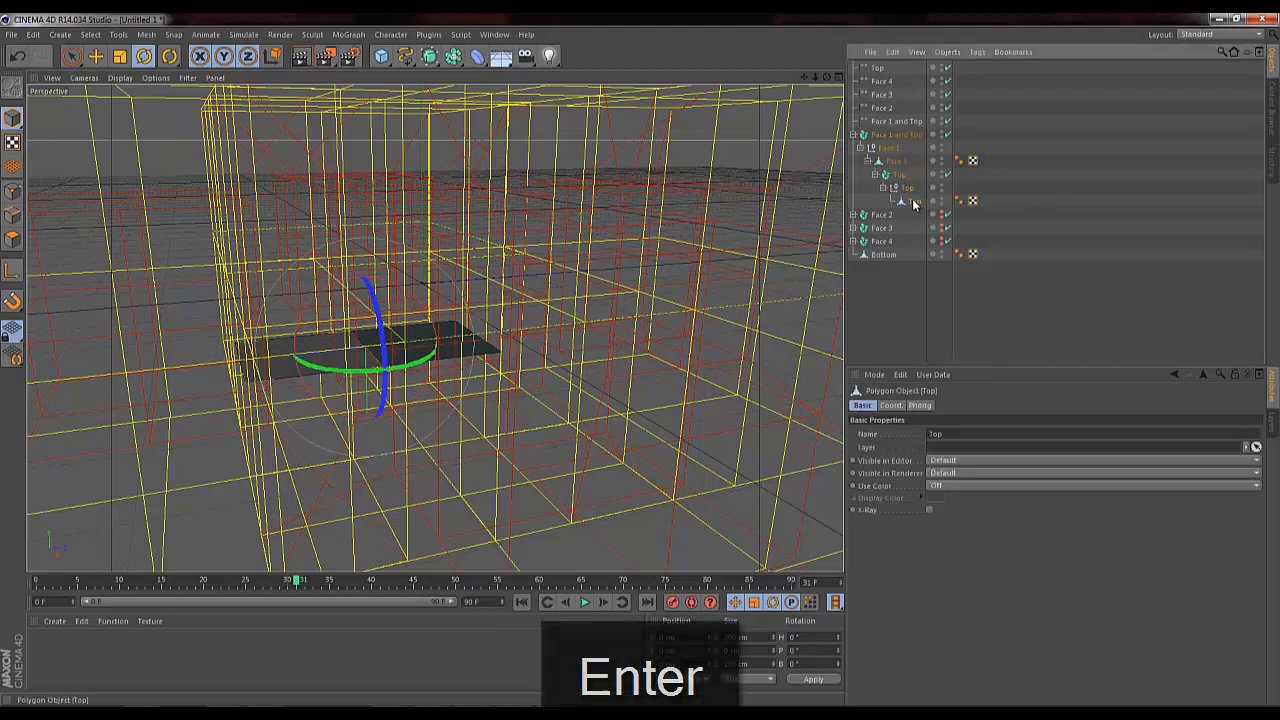
click(898, 186)
click(897, 176)
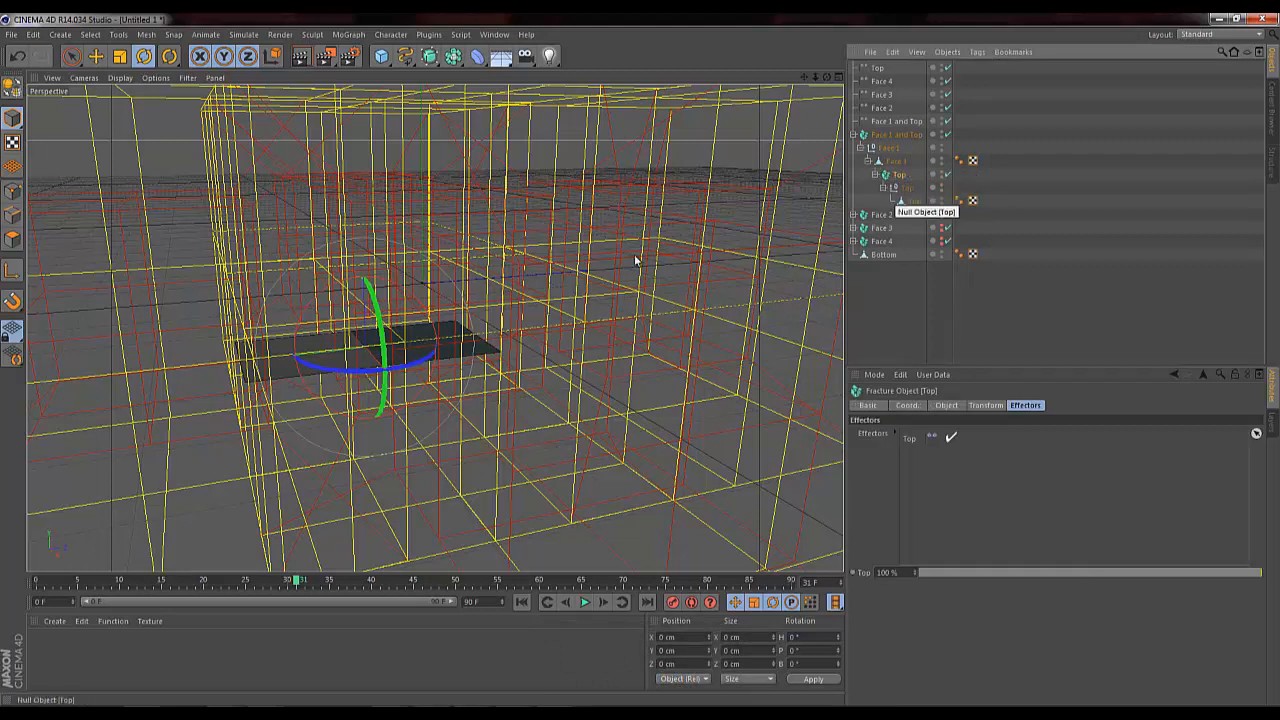
key(space)
key(space)
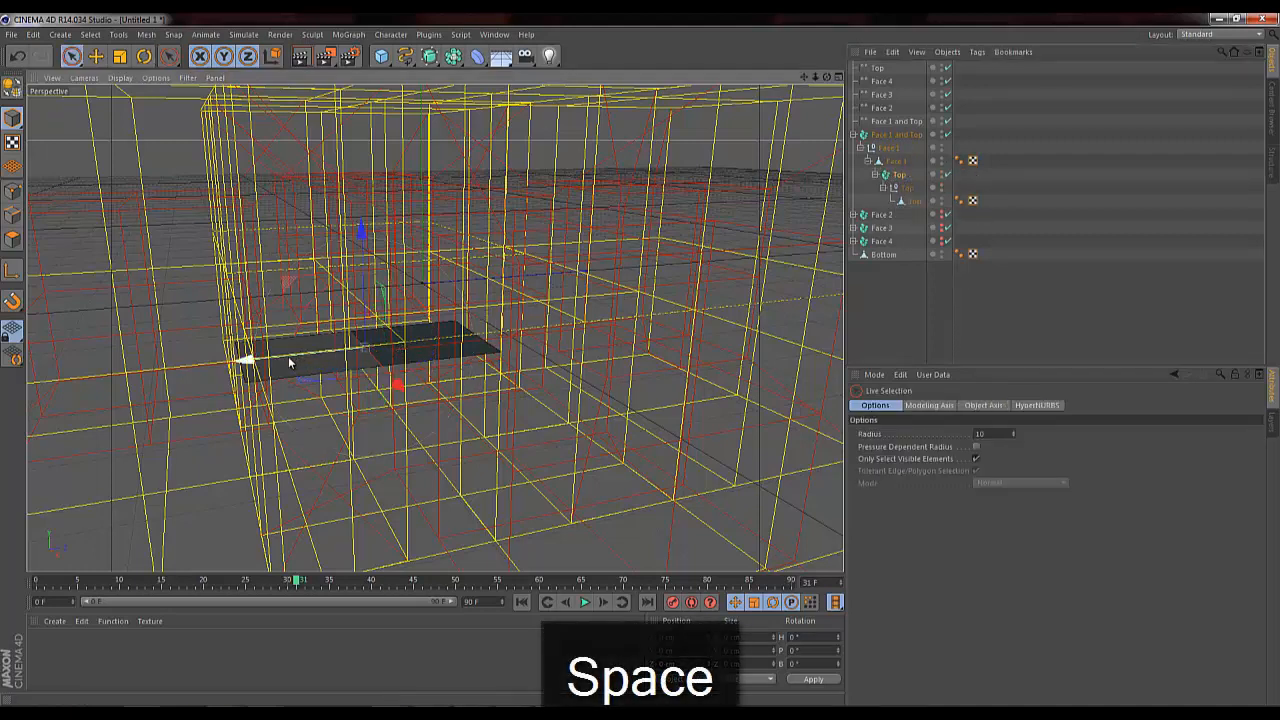
drag(288, 363, 157, 377)
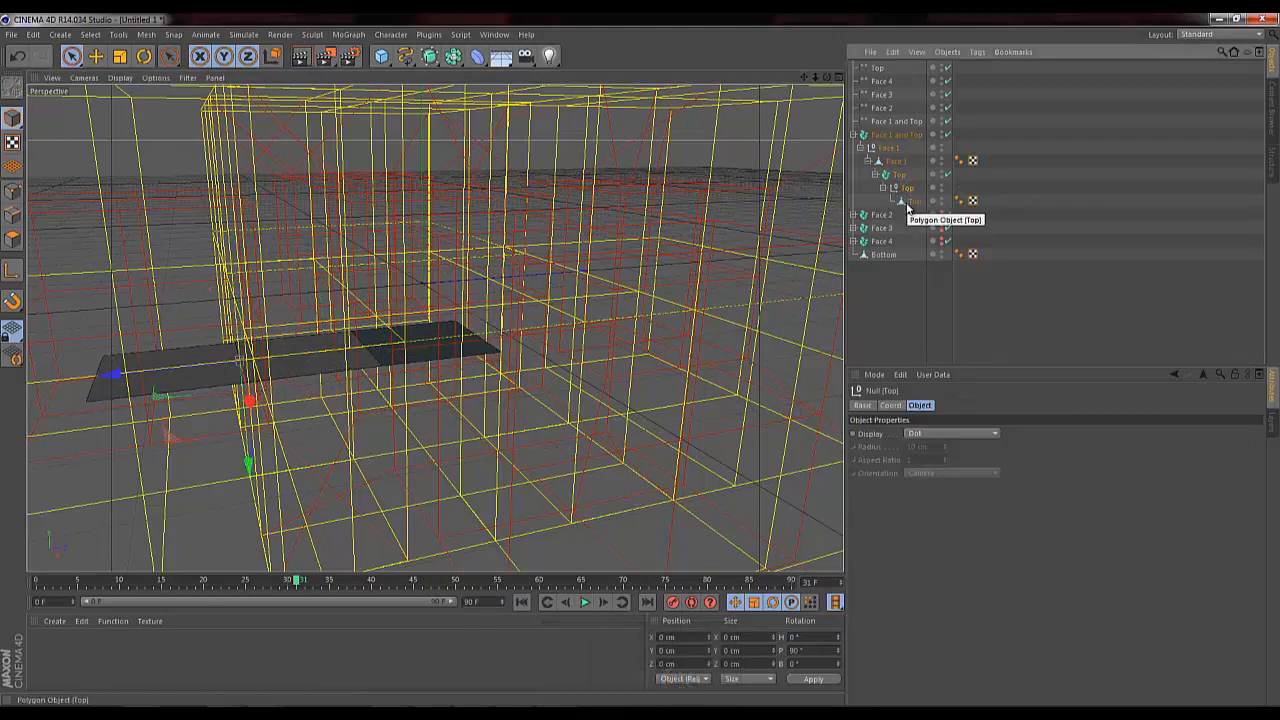
click(907, 203)
click(897, 175)
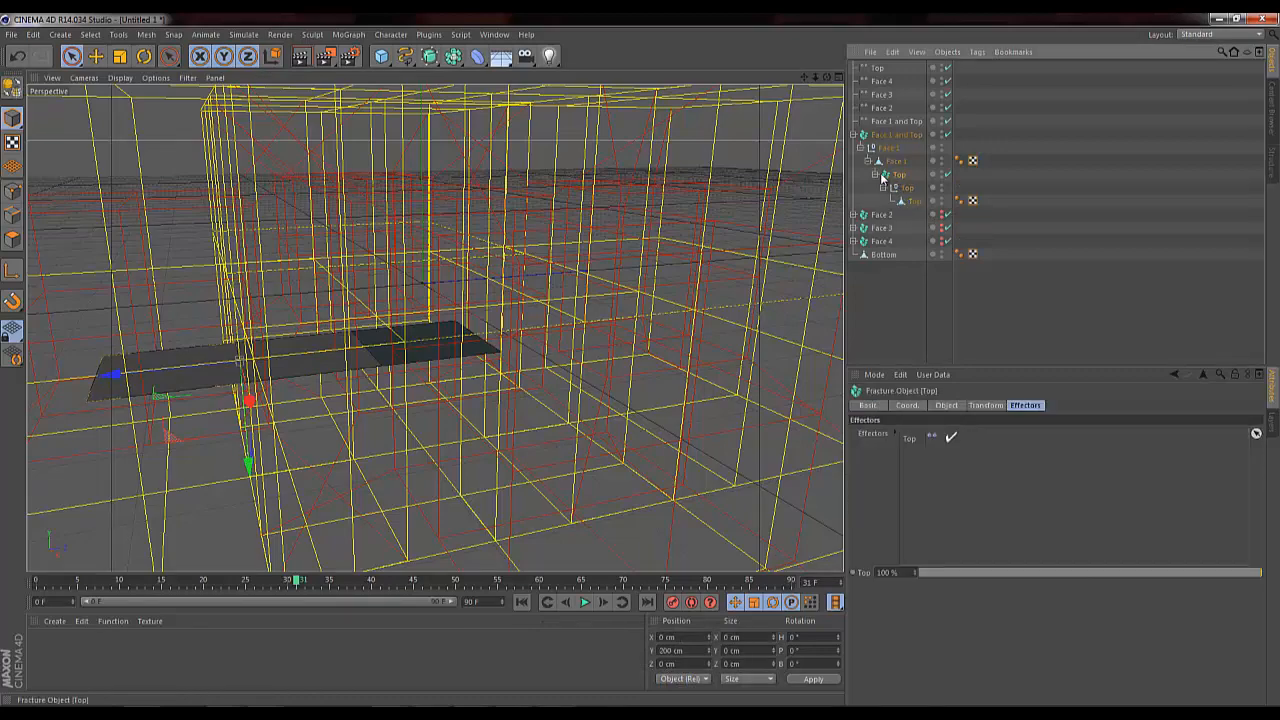
Step: Set the Top Plain effector's pitch rotation to 180° with the timeline at frame 0
click(877, 176)
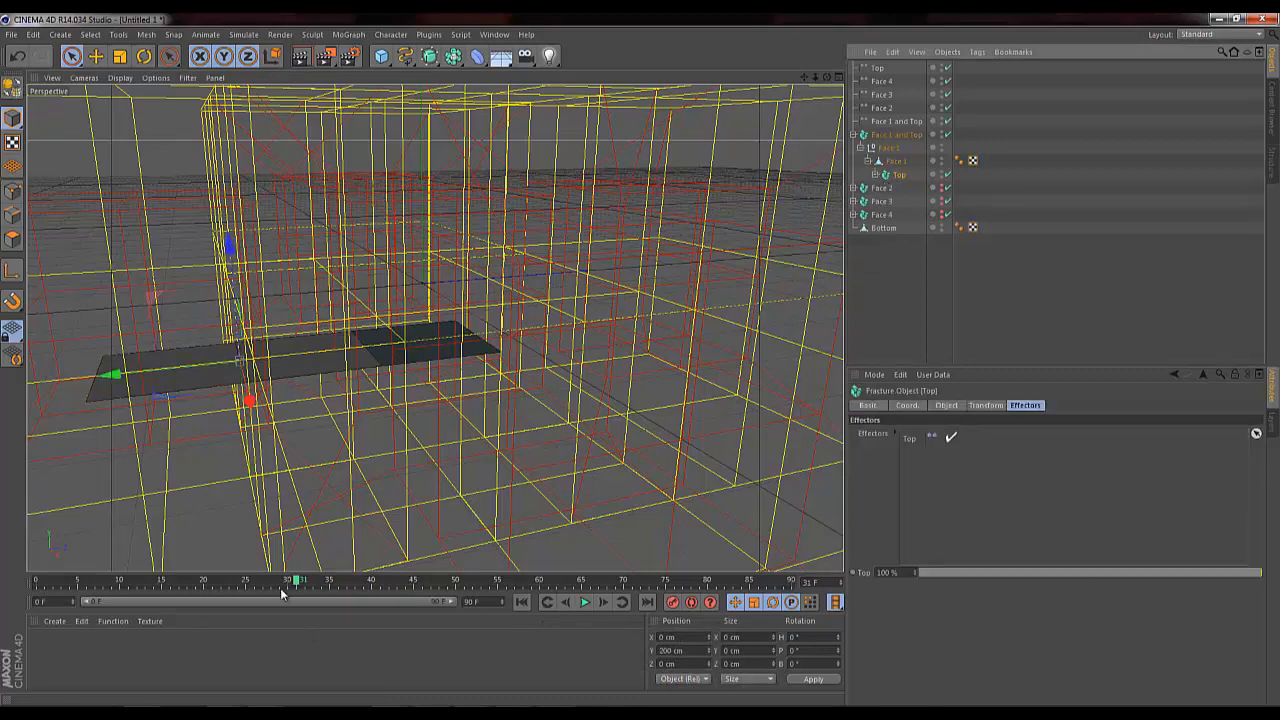
drag(297, 584, 36, 586)
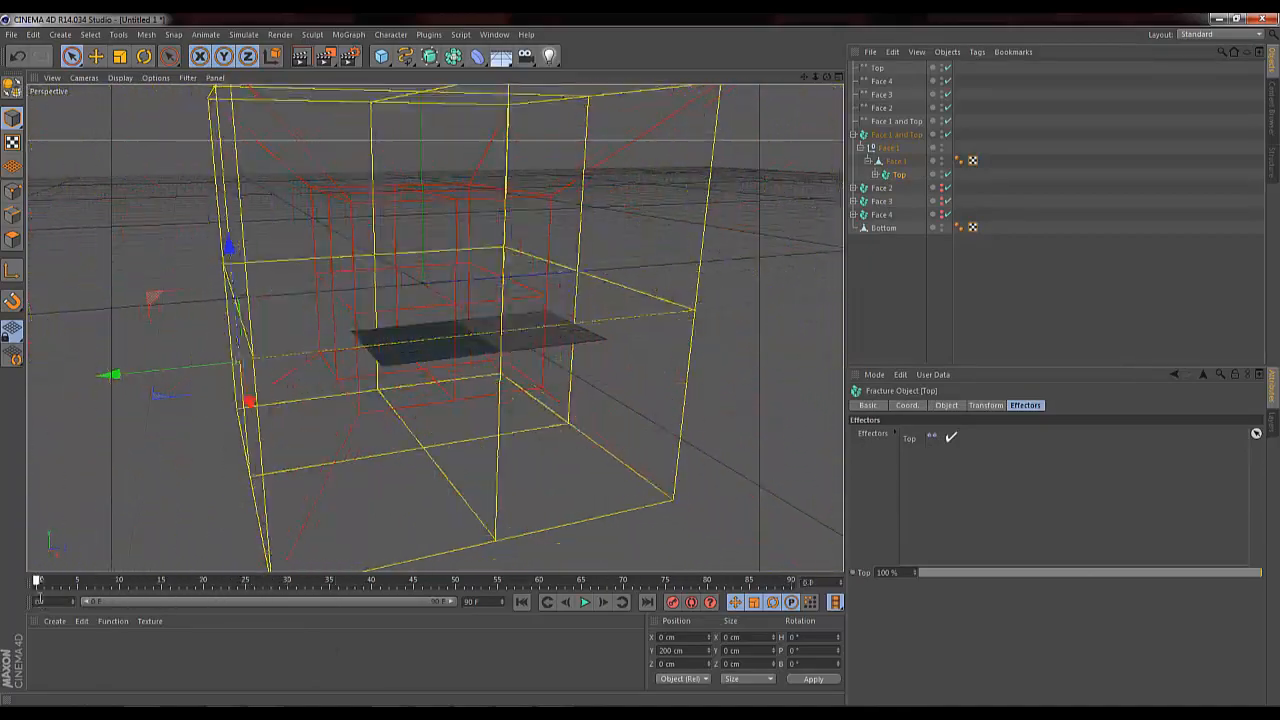
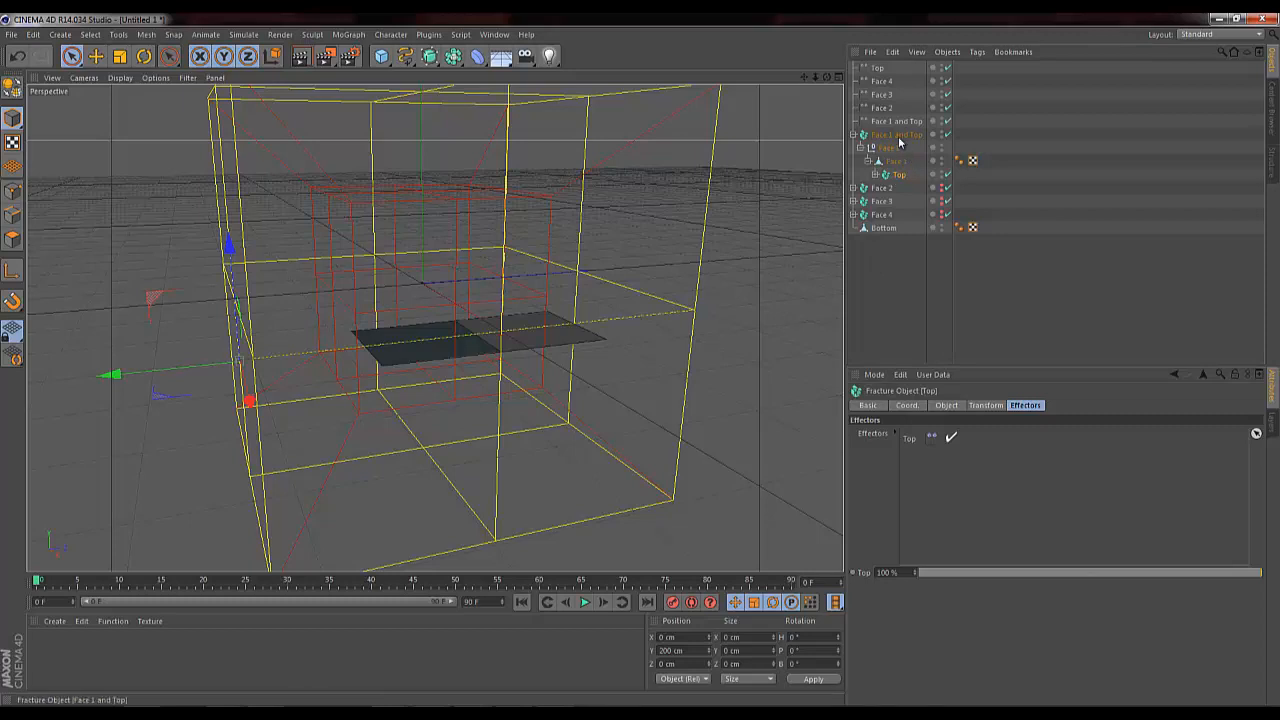
click(876, 175)
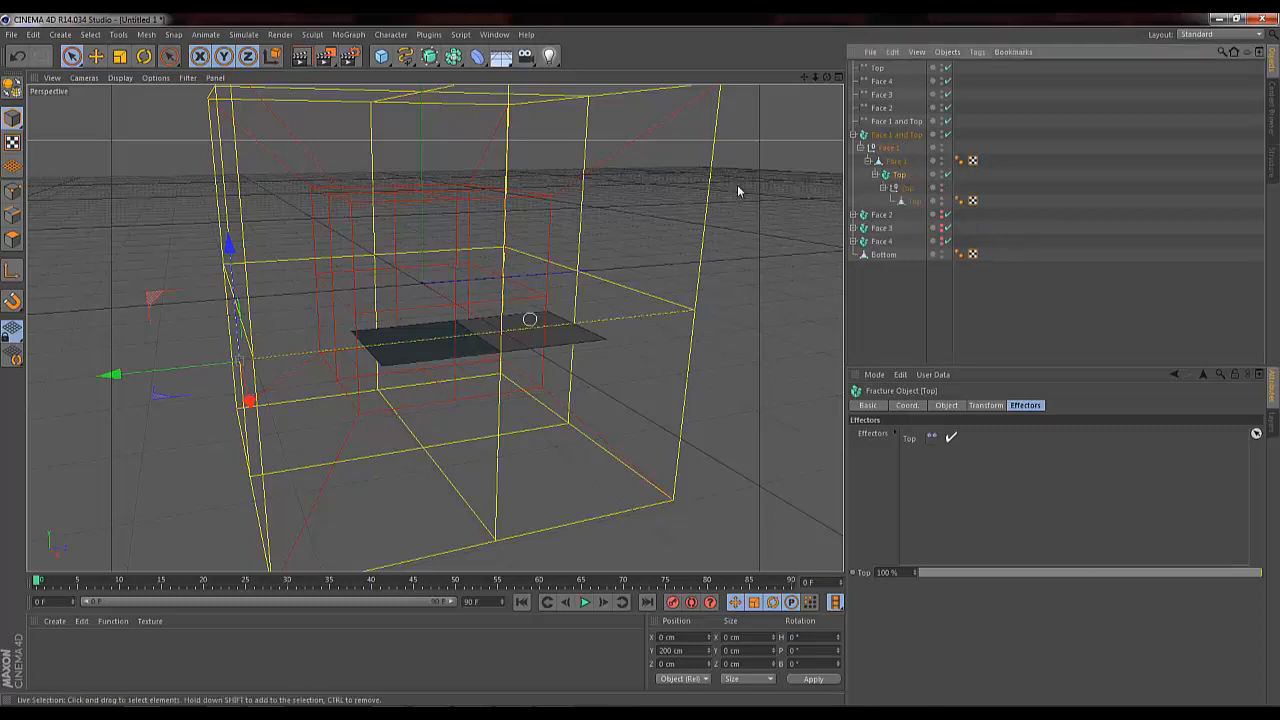
click(877, 68)
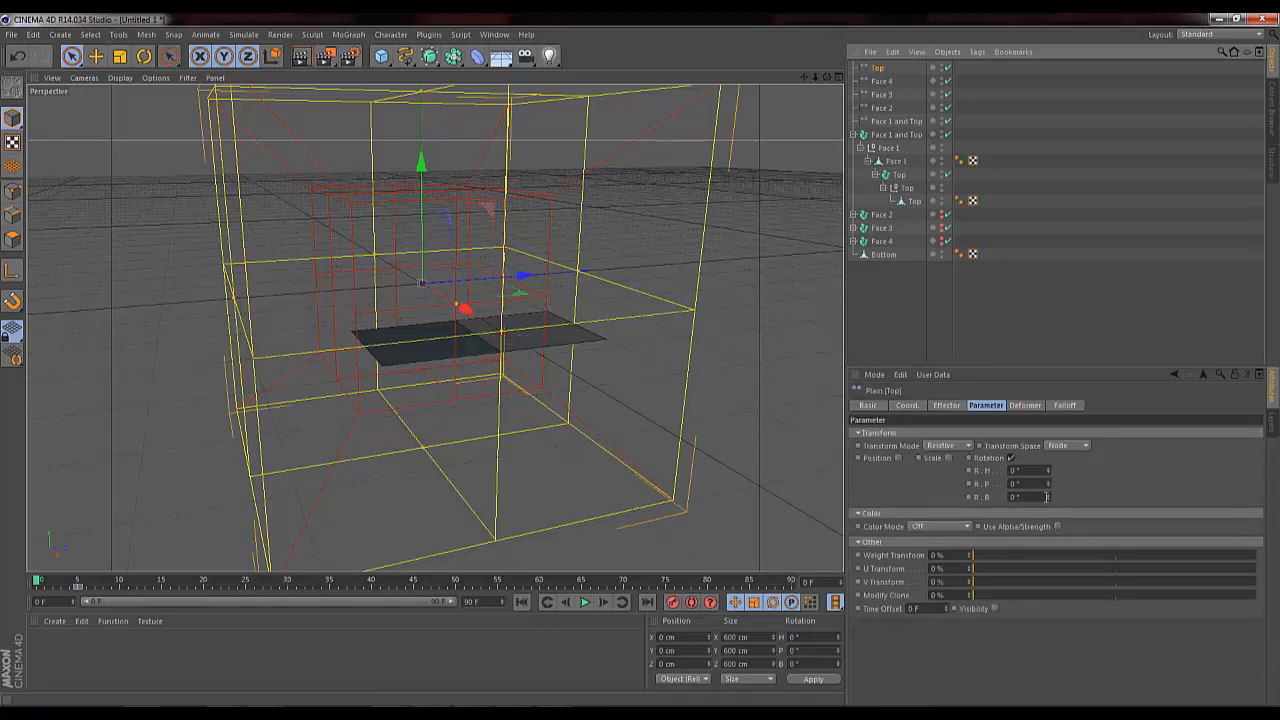
mouse_move(1049, 497)
mouse_down()
mouse_move(1049, 508)
mouse_move(1049, 486)
mouse_up()
key(ctrl+z)
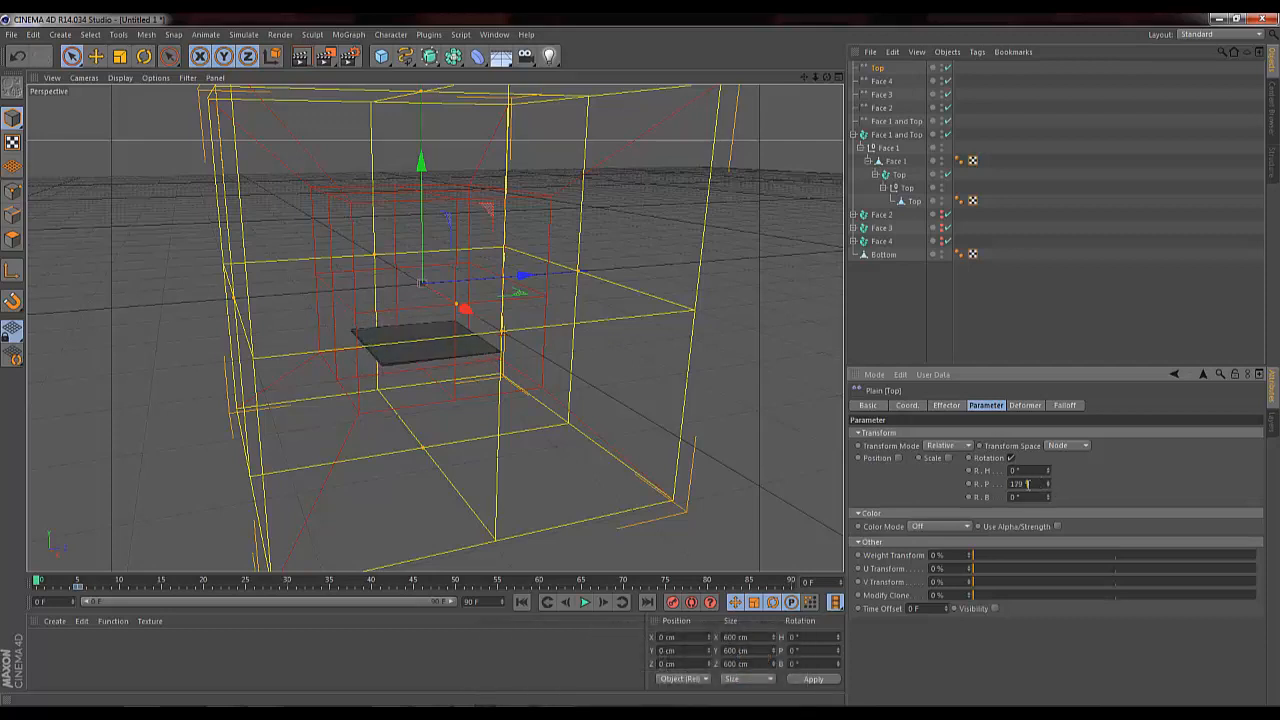
key(Return)
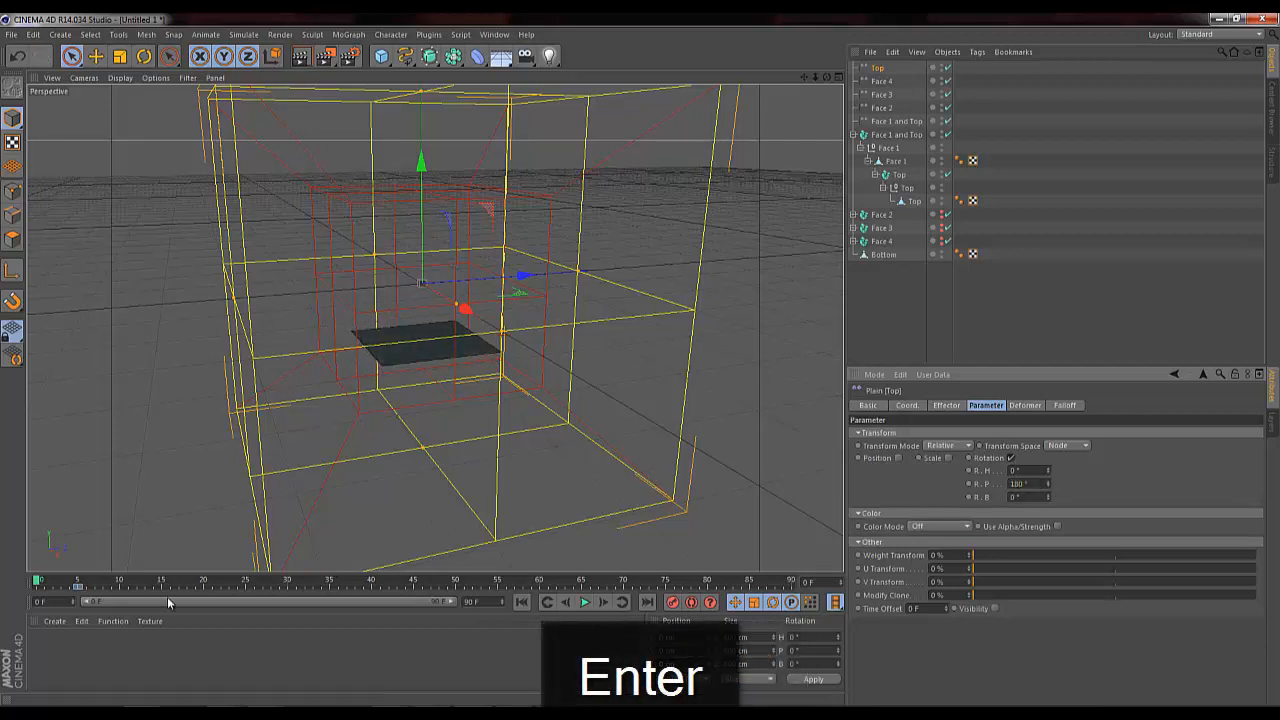
Step: Scrub through the folding animation and disable the Face 2, Face 3 and Face 4 Plain effectors to isolate Top's motion
drag(36, 582, 357, 598)
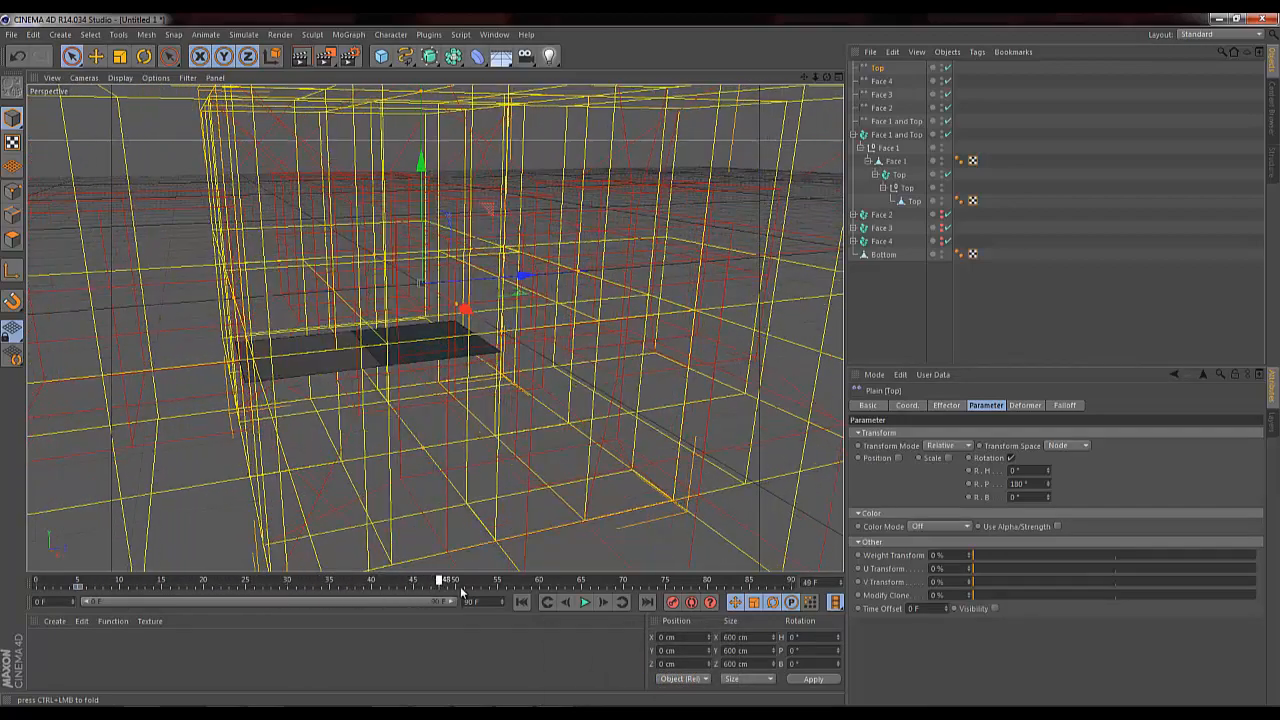
drag(461, 592, 462, 592)
drag(456, 578, 103, 584)
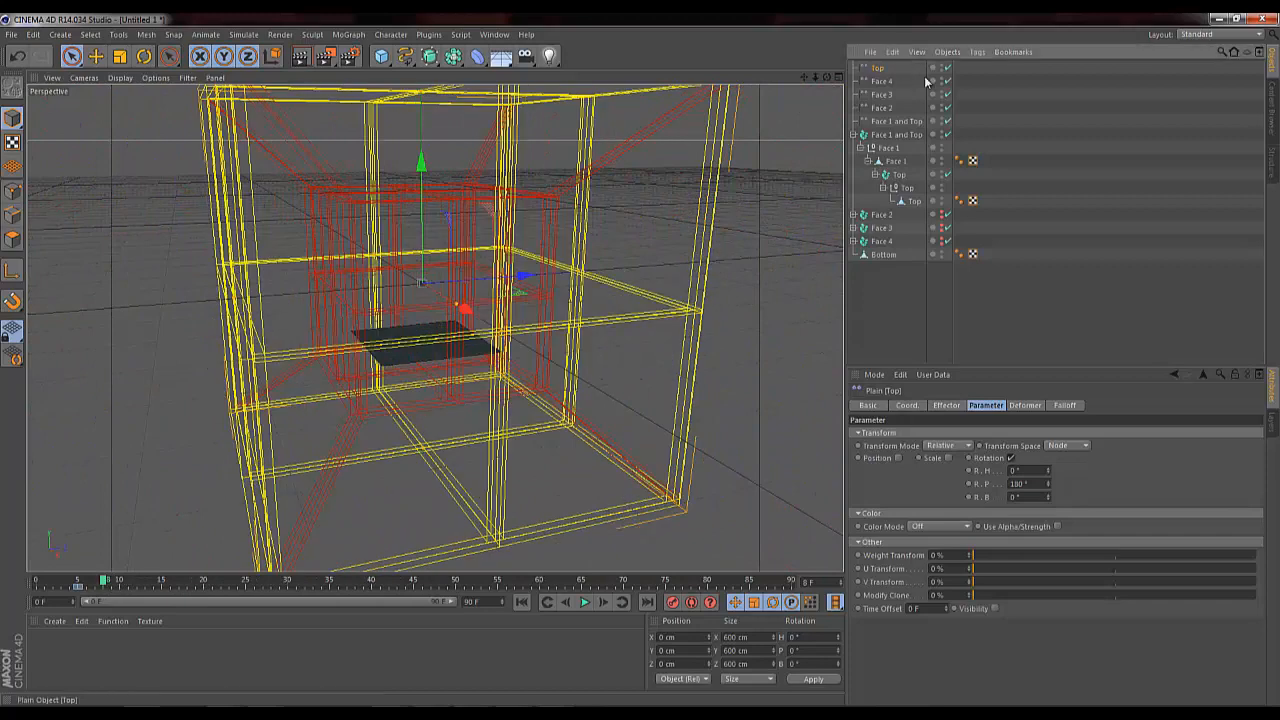
click(947, 107)
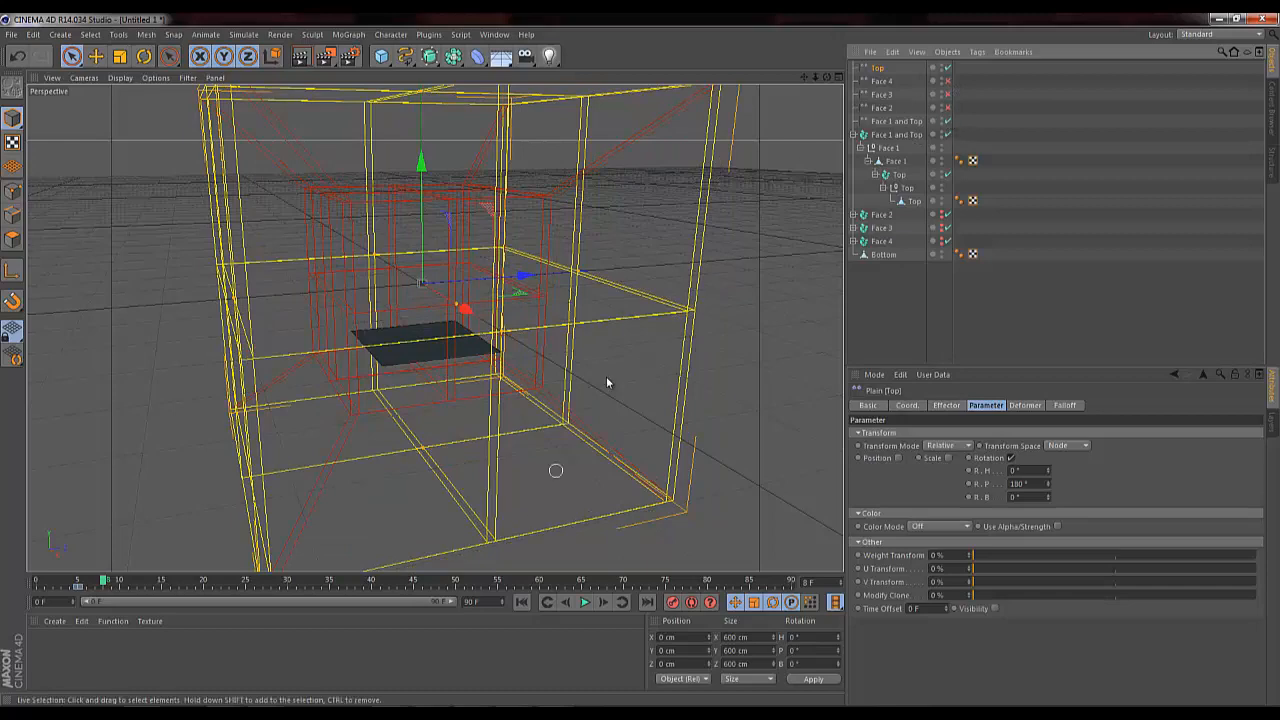
Step: At frame 35, raise the Top Plain effector to a Y position of about 378 cm and record a keyframe
drag(102, 577, 78, 586)
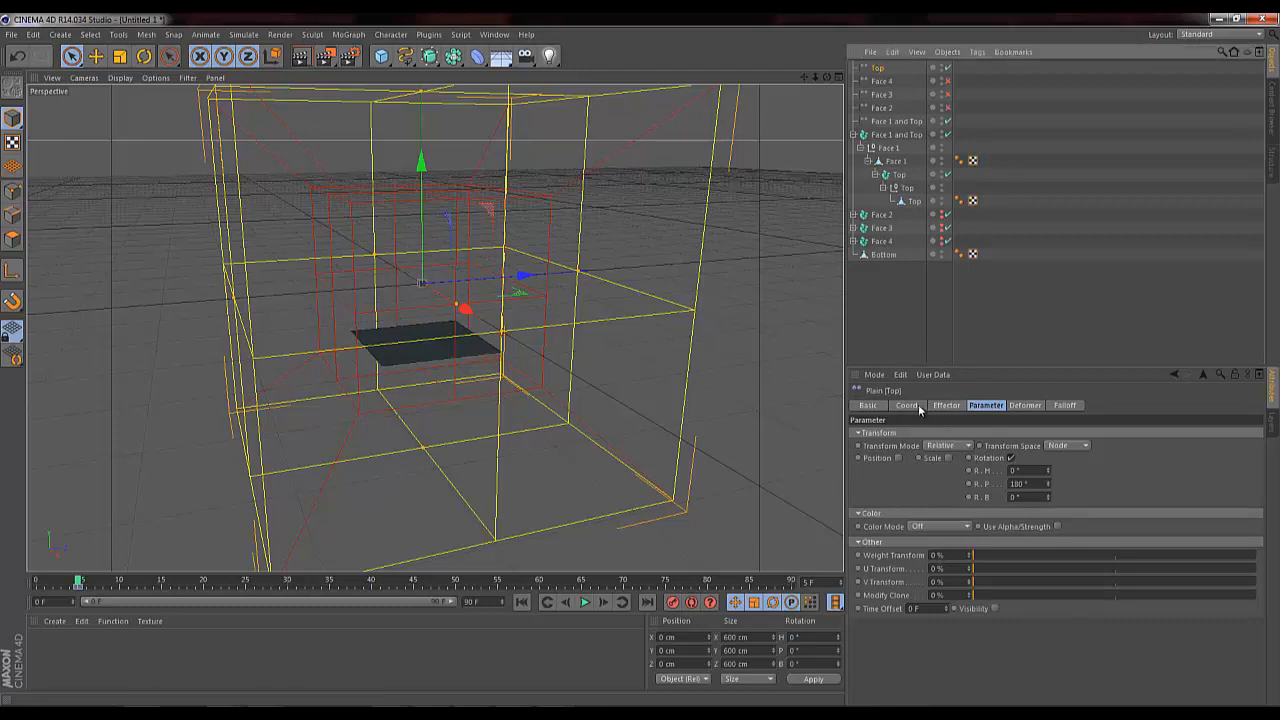
click(330, 585)
drag(420, 160, 640, 362)
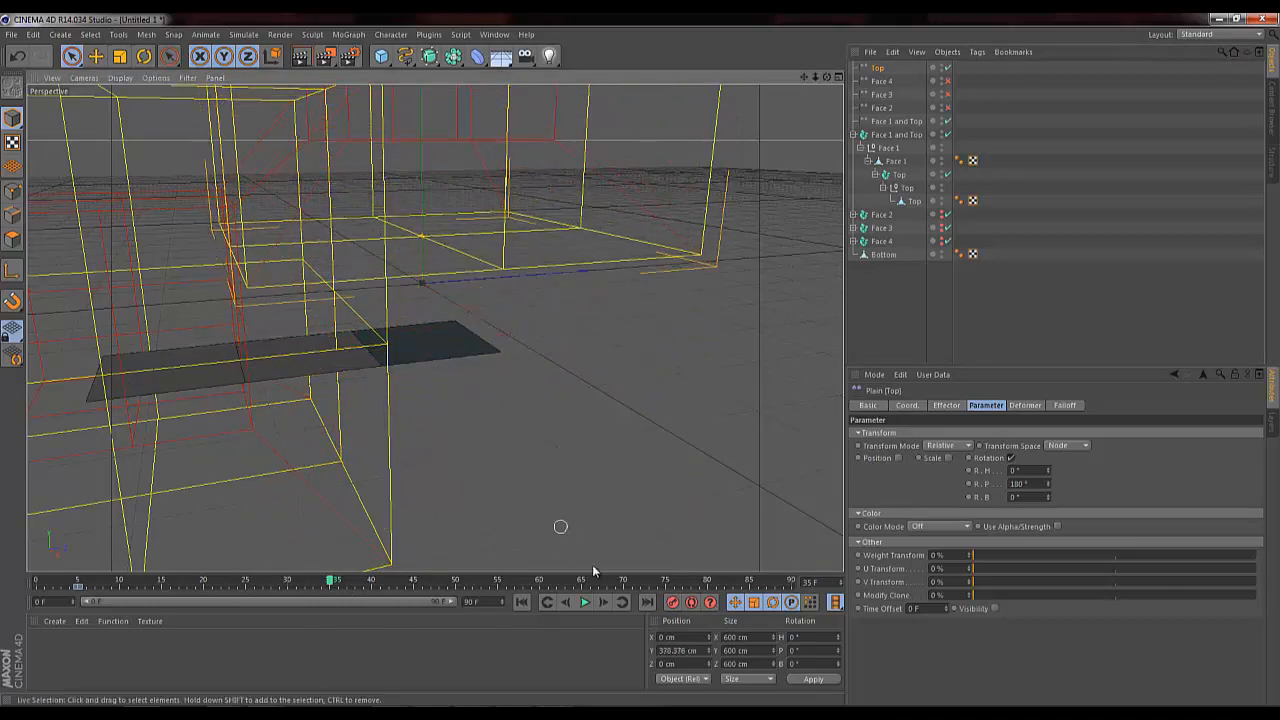
click(672, 602)
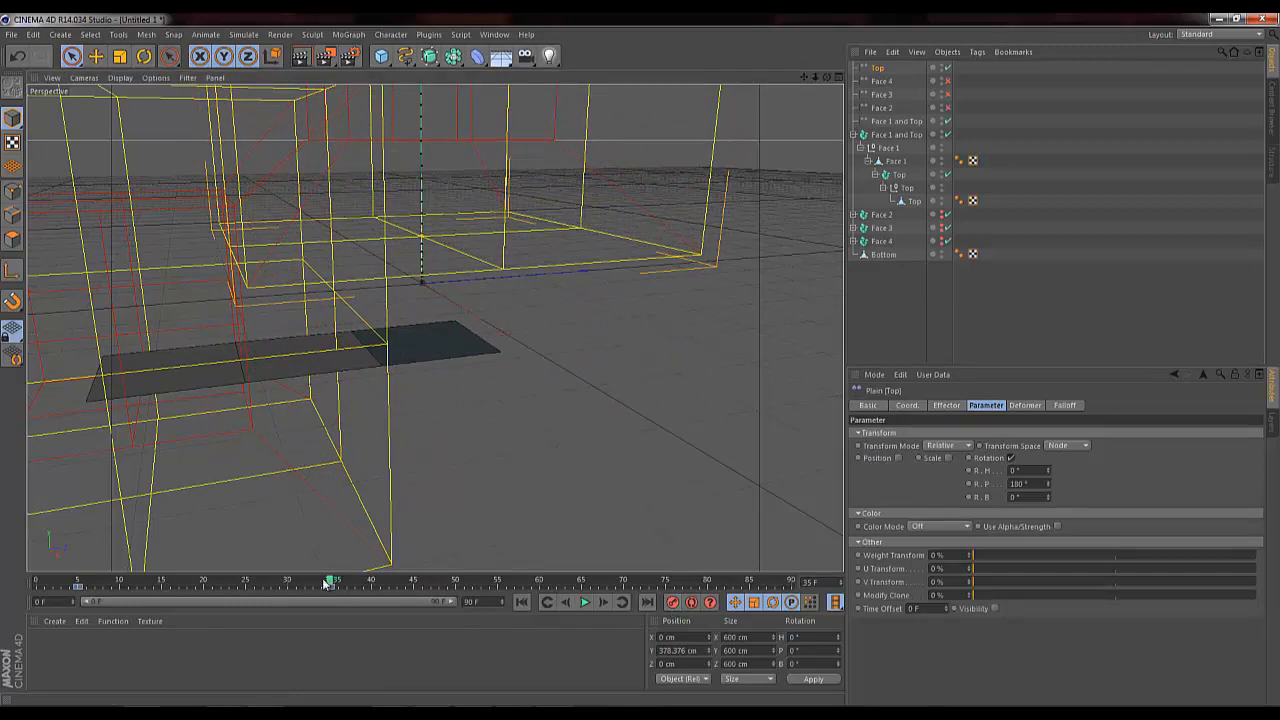
Step: Move the Top Plain effector's first keyframe to frame 25, so Top's motion starts once Face 1 is unfolding
drag(327, 585, 131, 660)
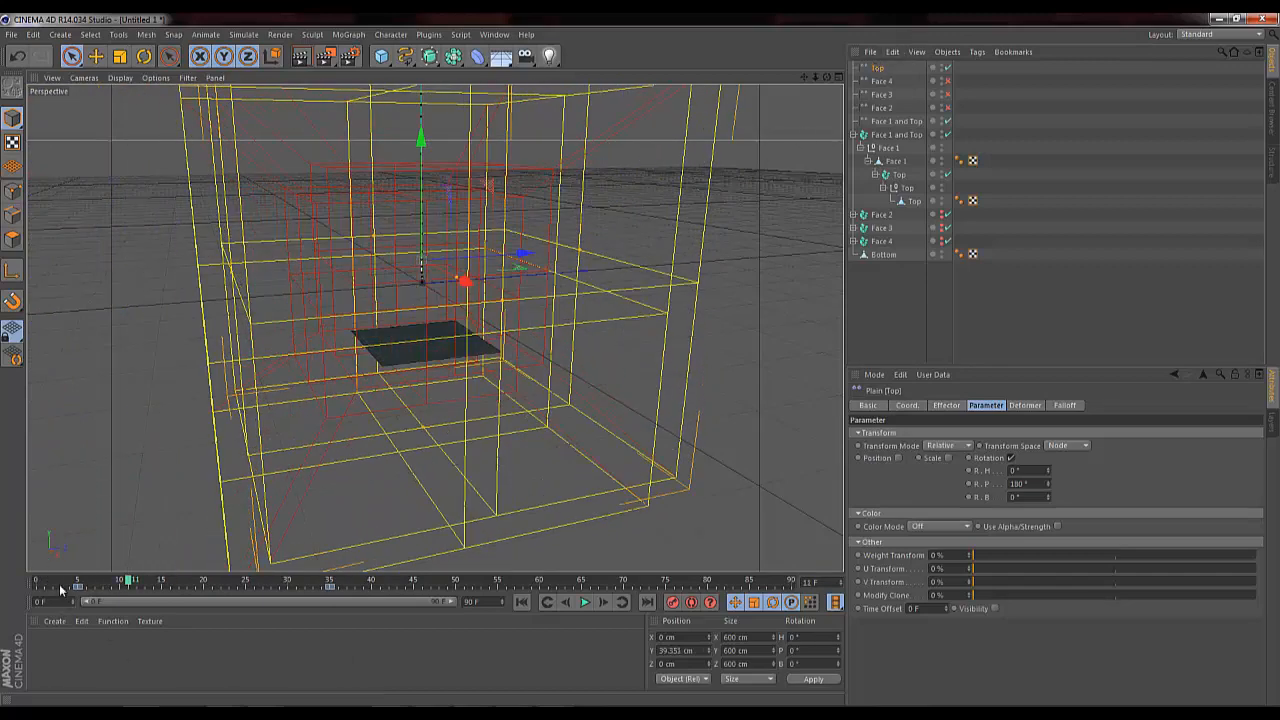
drag(60, 590, 257, 588)
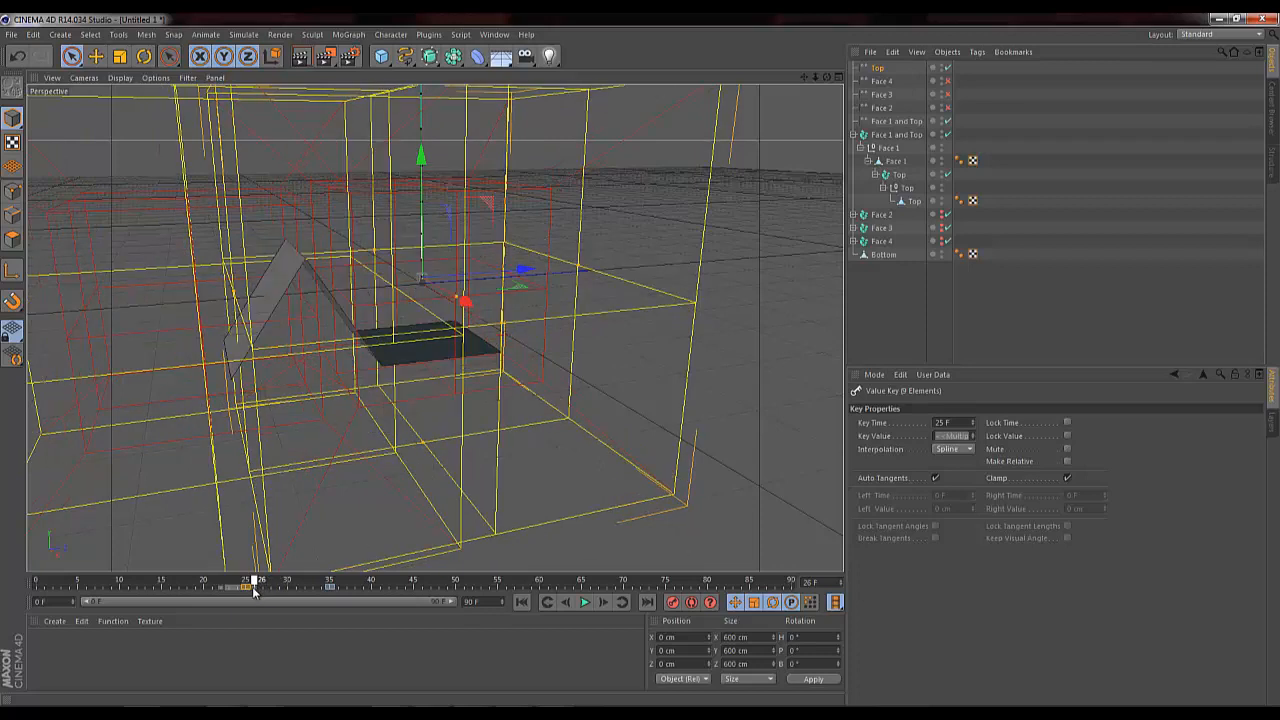
Step: Enlarge the Top Plain effector's box falloff to a Z size of 464 cm
click(882, 67)
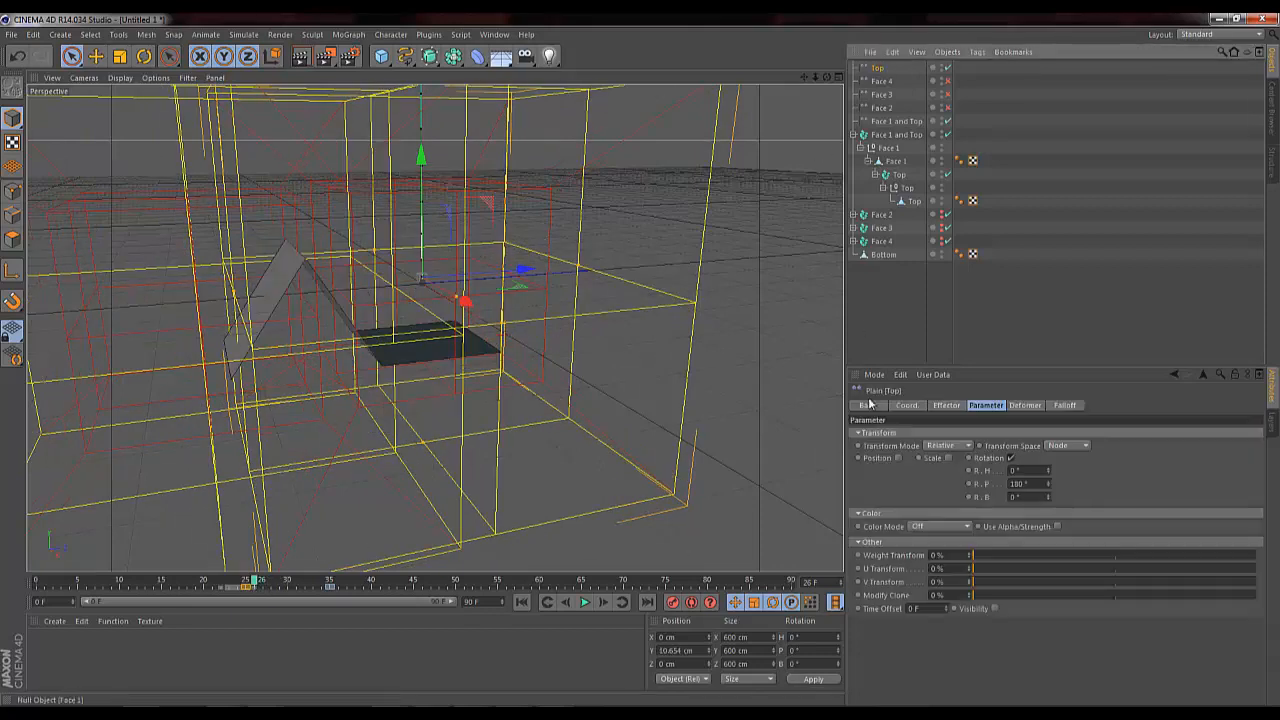
click(1024, 404)
click(946, 405)
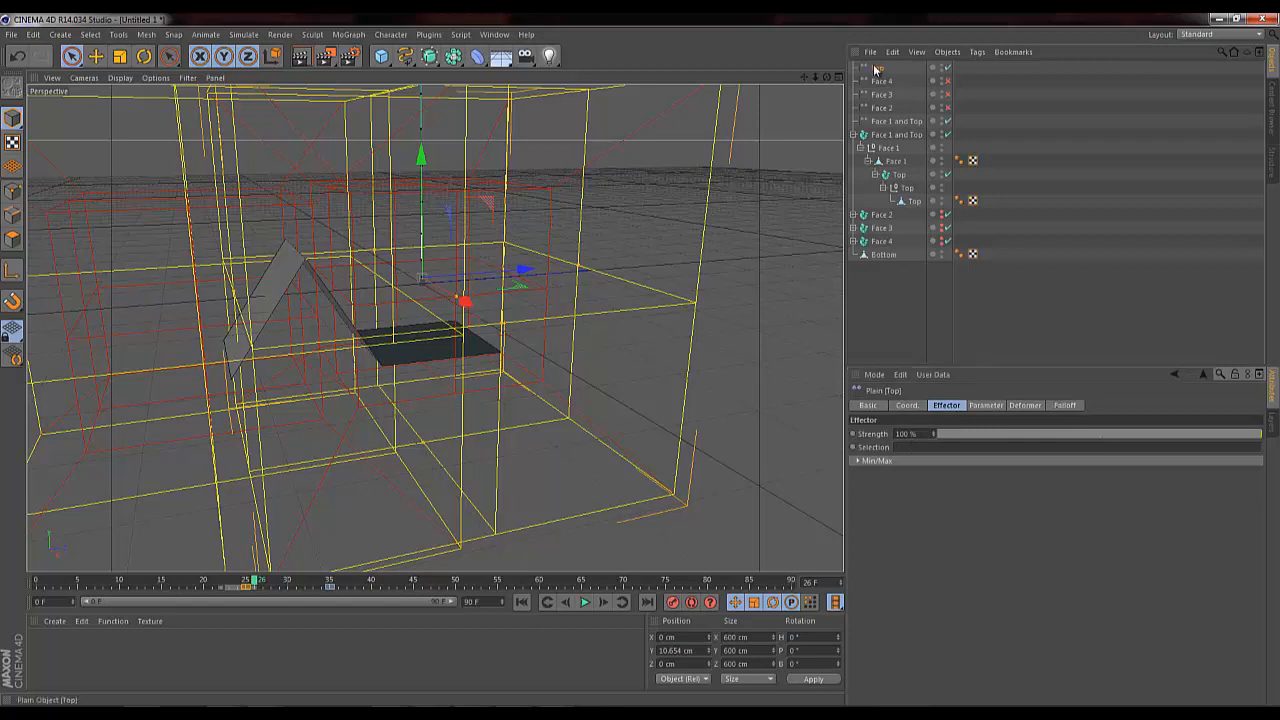
click(906, 405)
click(952, 406)
click(990, 405)
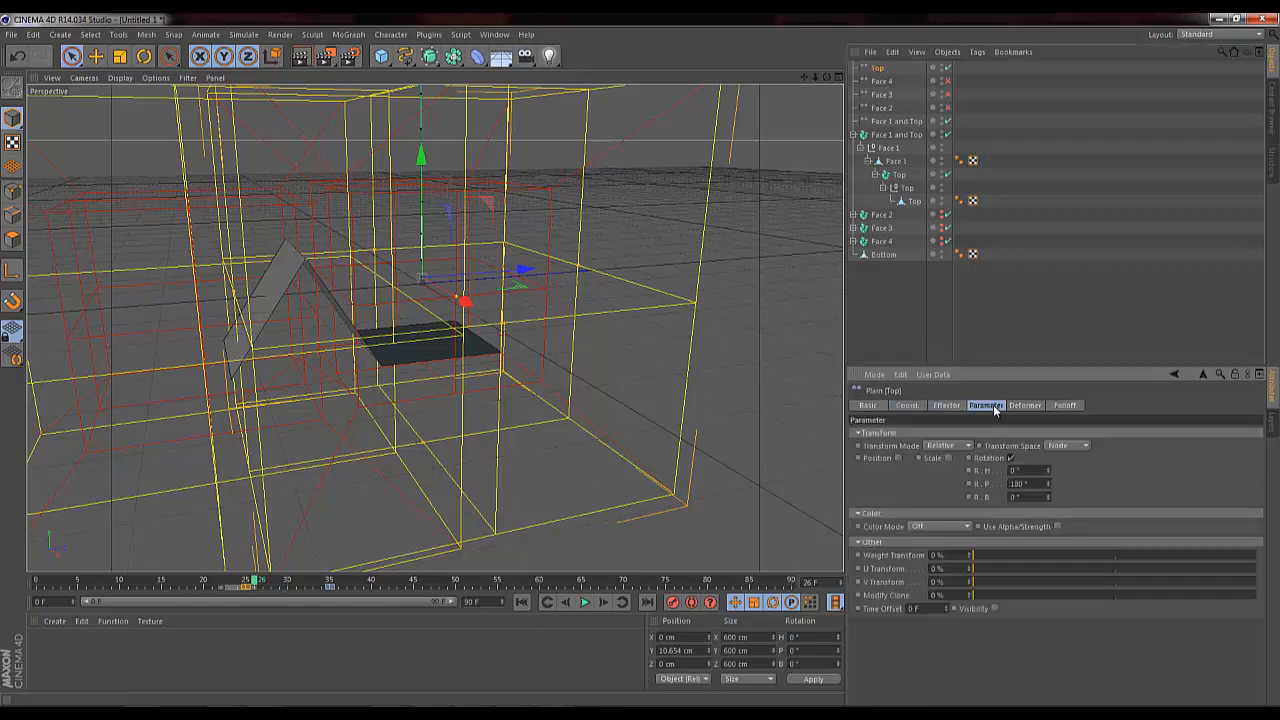
click(1066, 404)
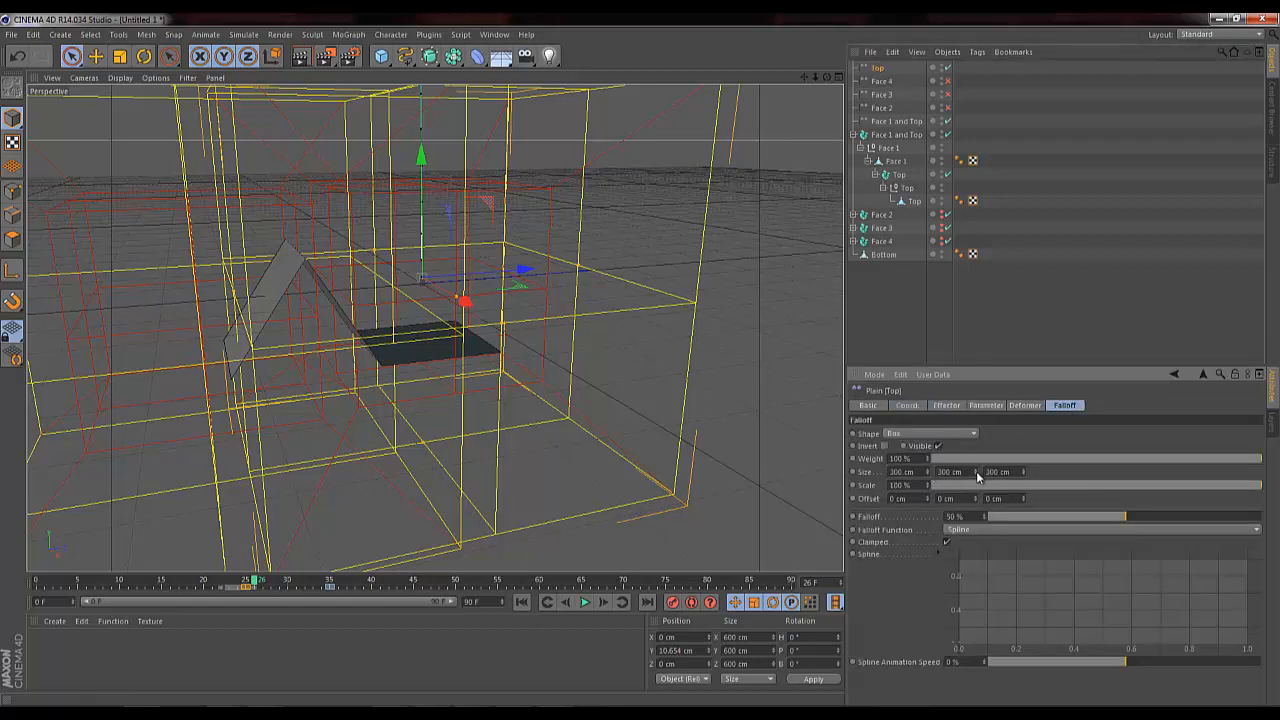
drag(978, 472, 1024, 472)
key(ctrl+z)
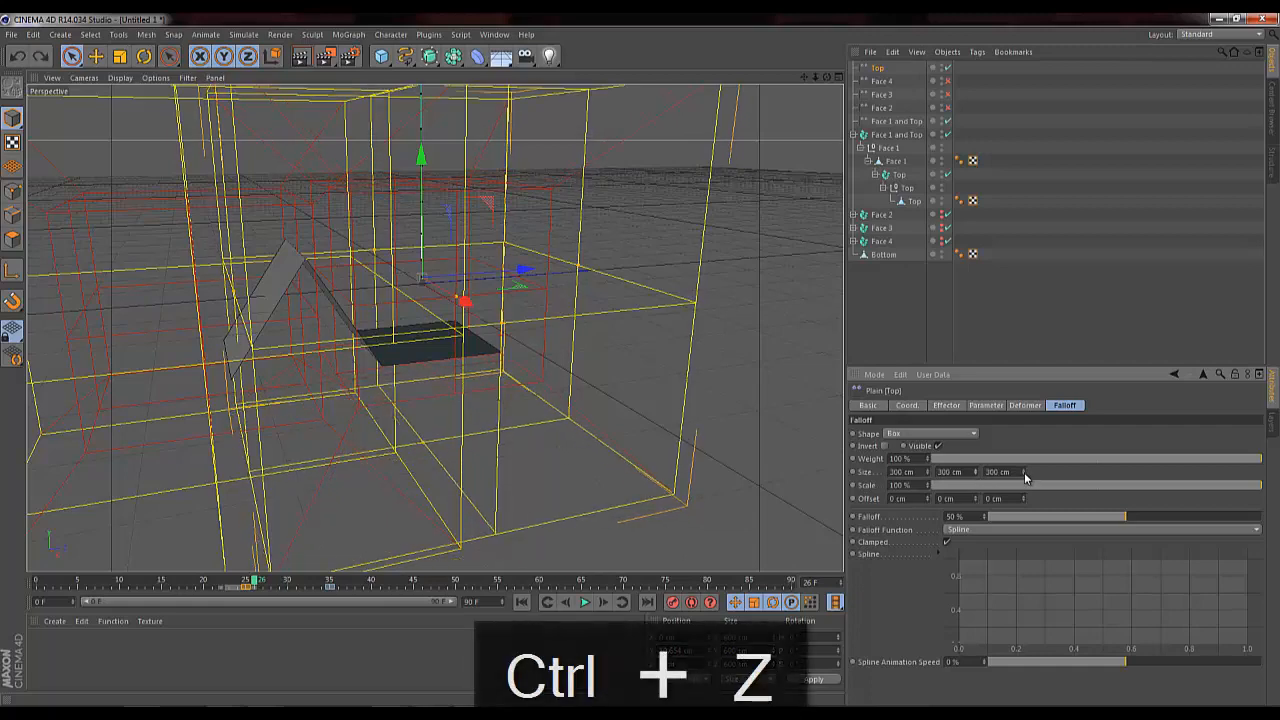
key(Page_Up)
key(Page_Up)
key(Page_Up)
key(Page_Up)
key(Page_Up)
key(Page_Up)
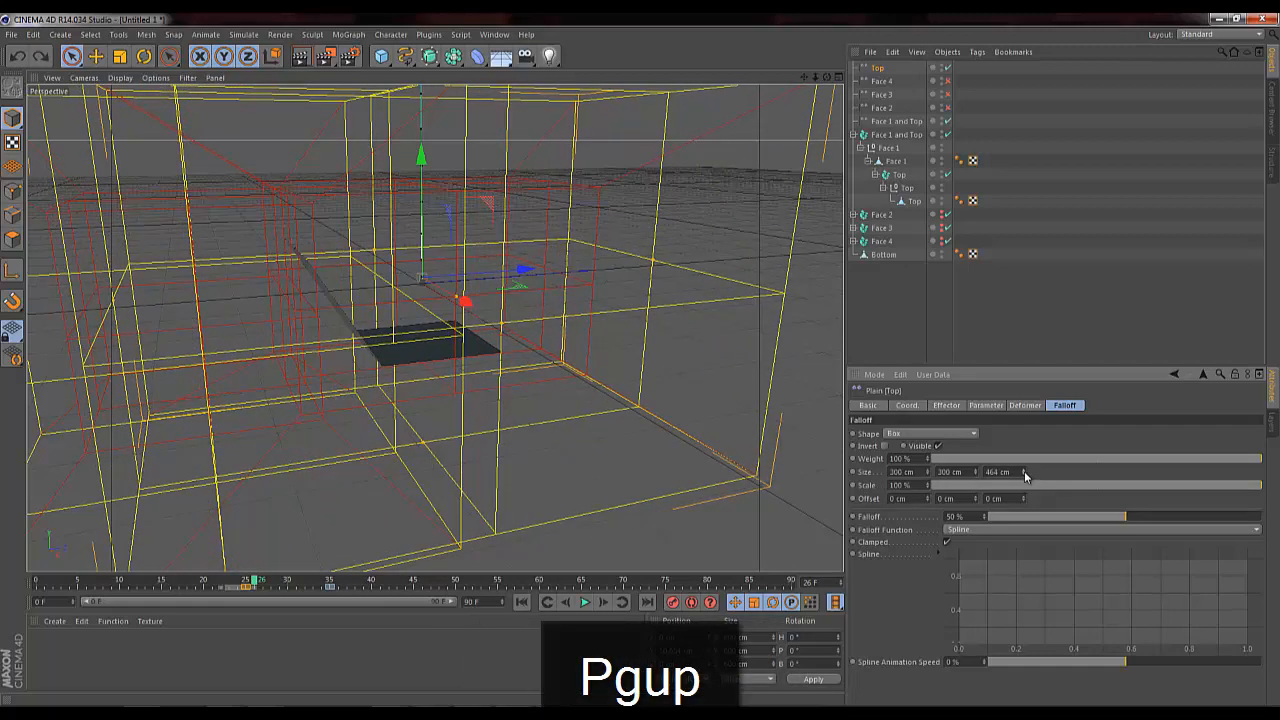
middle_click(767, 518)
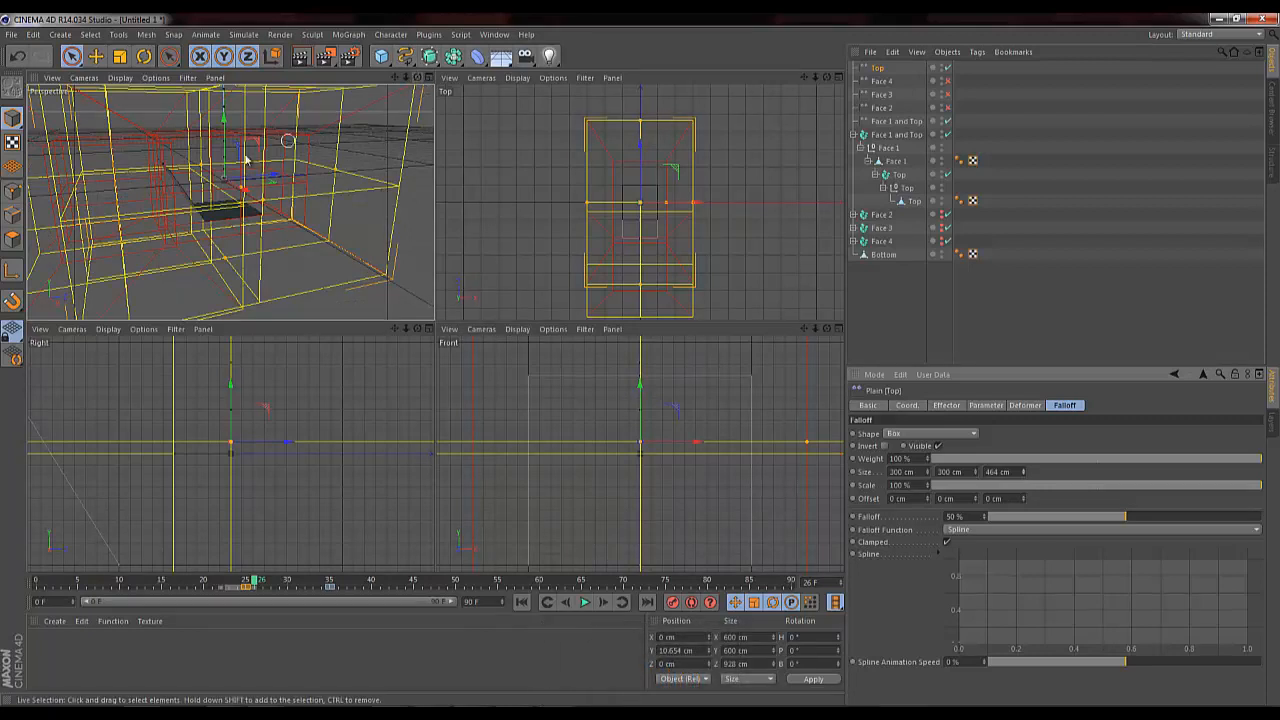
click(429, 77)
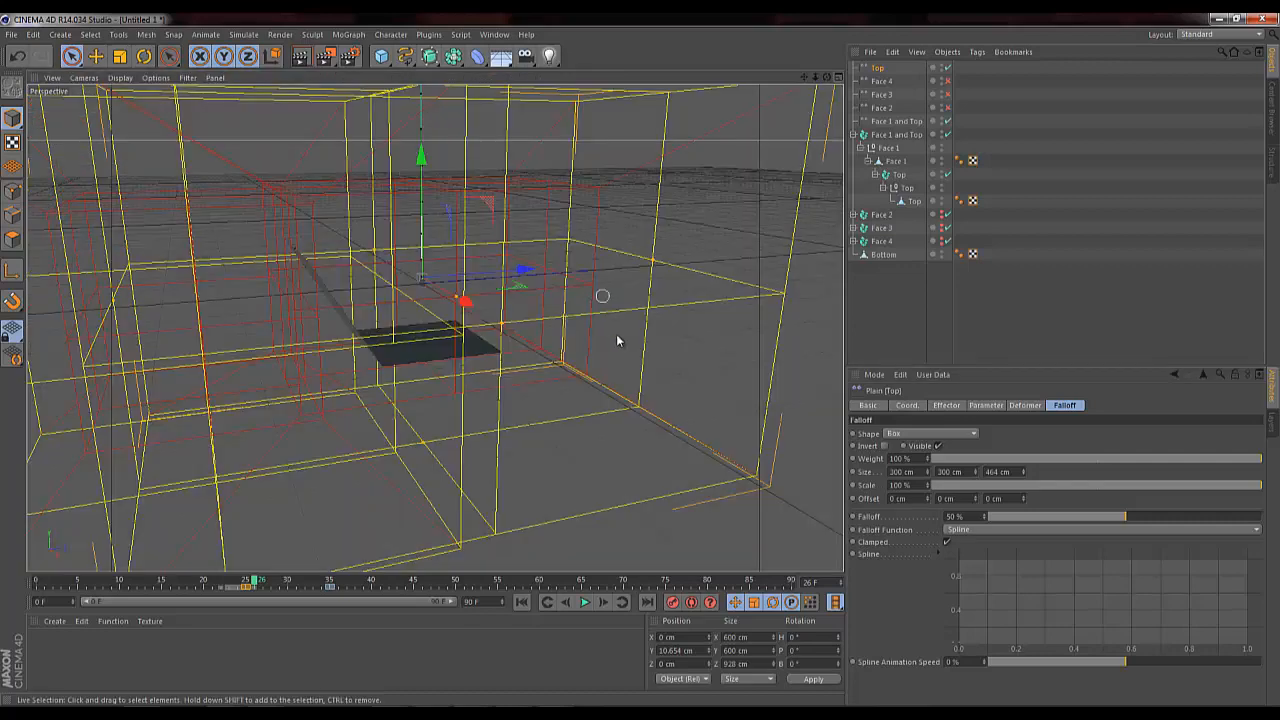
Step: Set the Top Plain effector's pitch rotation to -180°
mouse_move(250, 583)
mouse_down()
mouse_move(94, 581)
mouse_move(258, 598)
mouse_move(294, 597)
mouse_move(198, 592)
mouse_move(312, 585)
mouse_move(270, 586)
mouse_up()
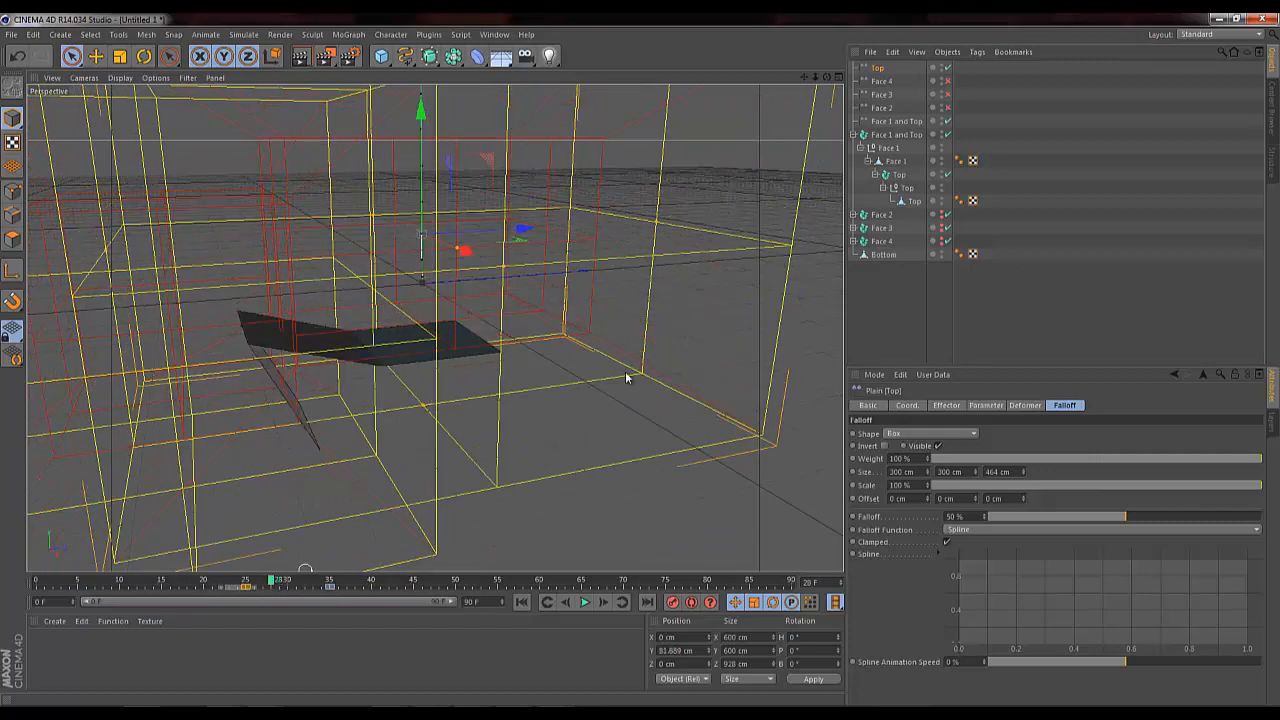
click(879, 68)
click(986, 405)
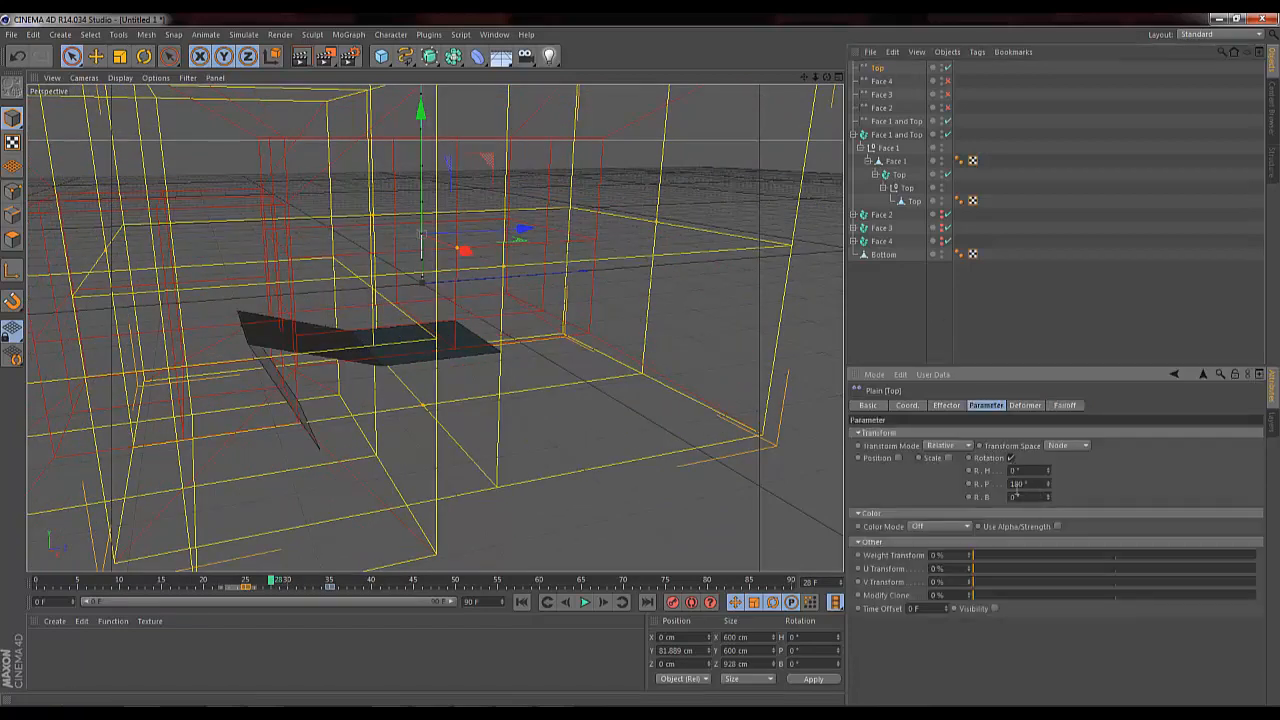
text(-180)
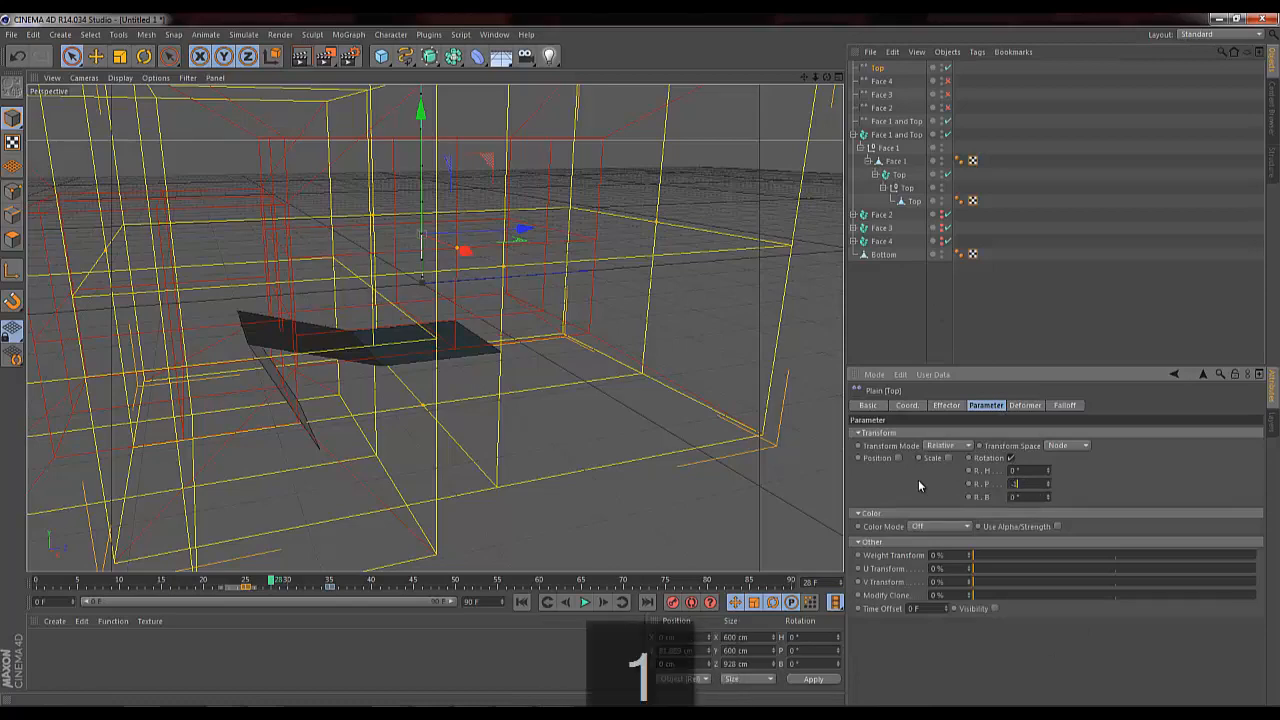
key(Return)
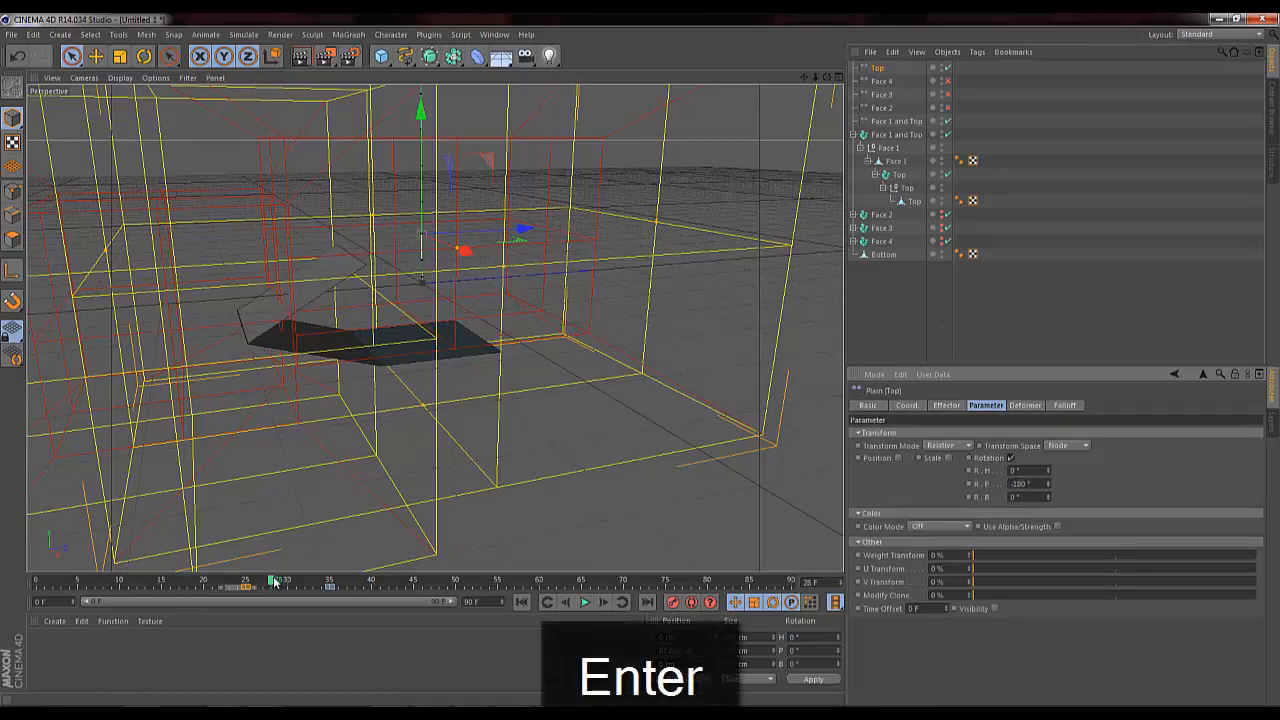
Step: Play the animation from frame 0 to check how Face 1 and Top unfold
drag(275, 582, 225, 599)
click(521, 601)
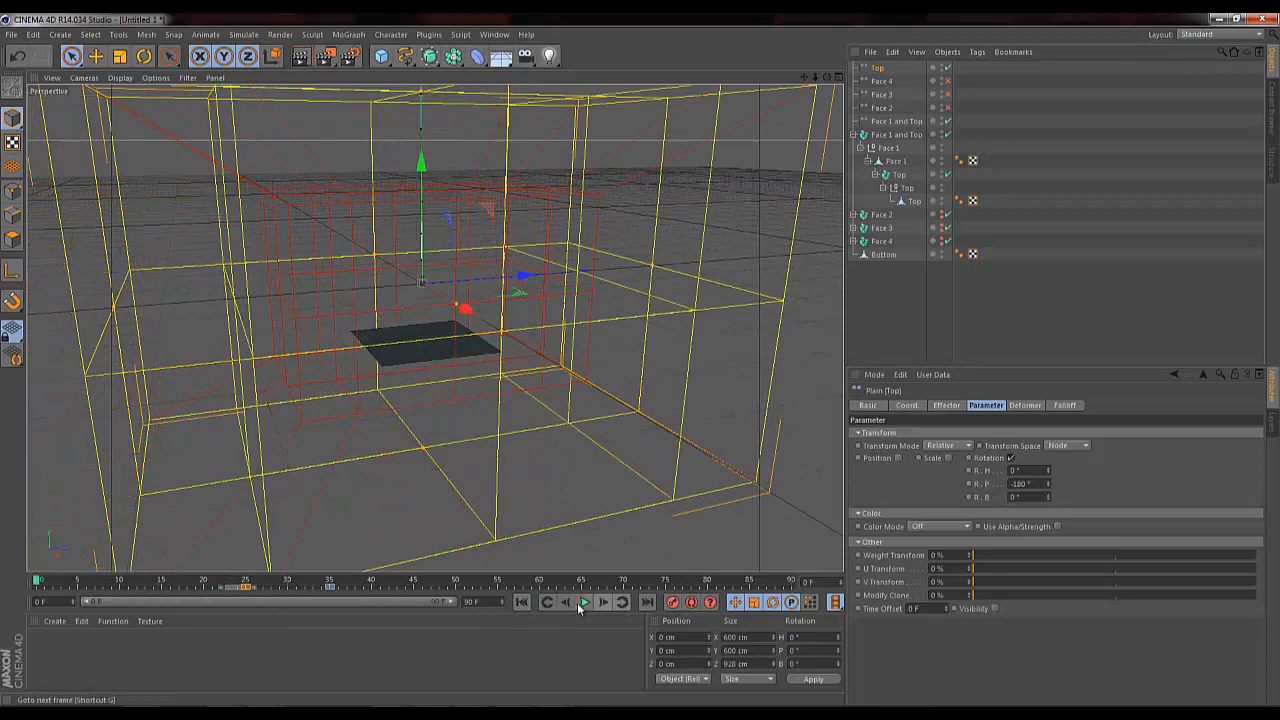
click(584, 603)
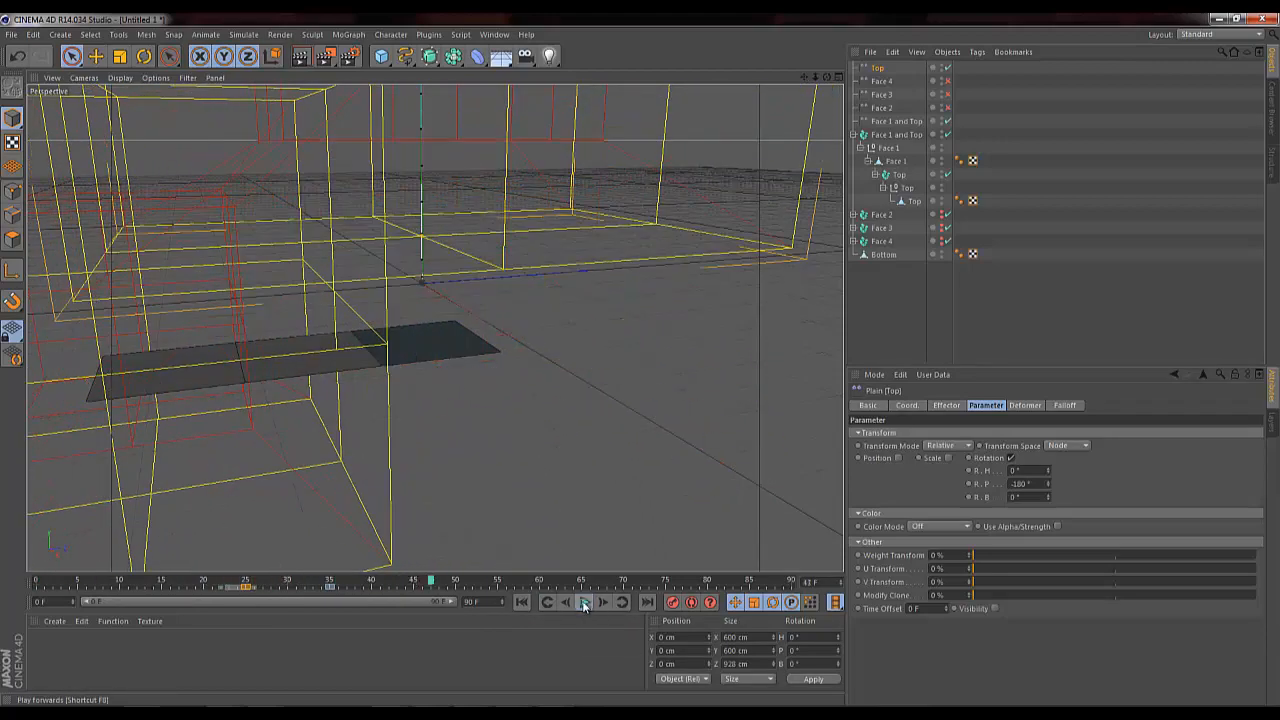
click(584, 603)
Step: Show the Face 2, Face 3 and Face 4 fractures, re-enable their Plain effectors, and scrub back to frame 22 to check the folding
mouse_move(342, 585)
mouse_down()
mouse_move(201, 568)
mouse_move(371, 580)
mouse_move(355, 580)
mouse_up()
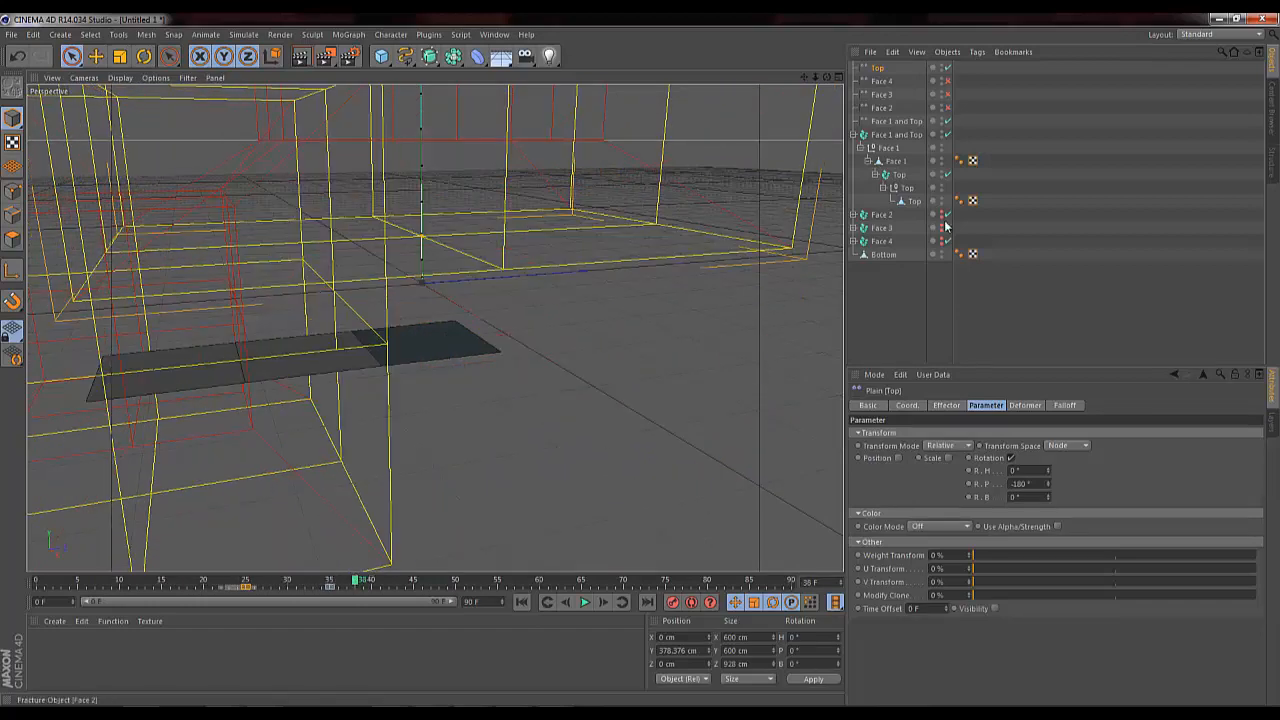
click(946, 215)
click(946, 241)
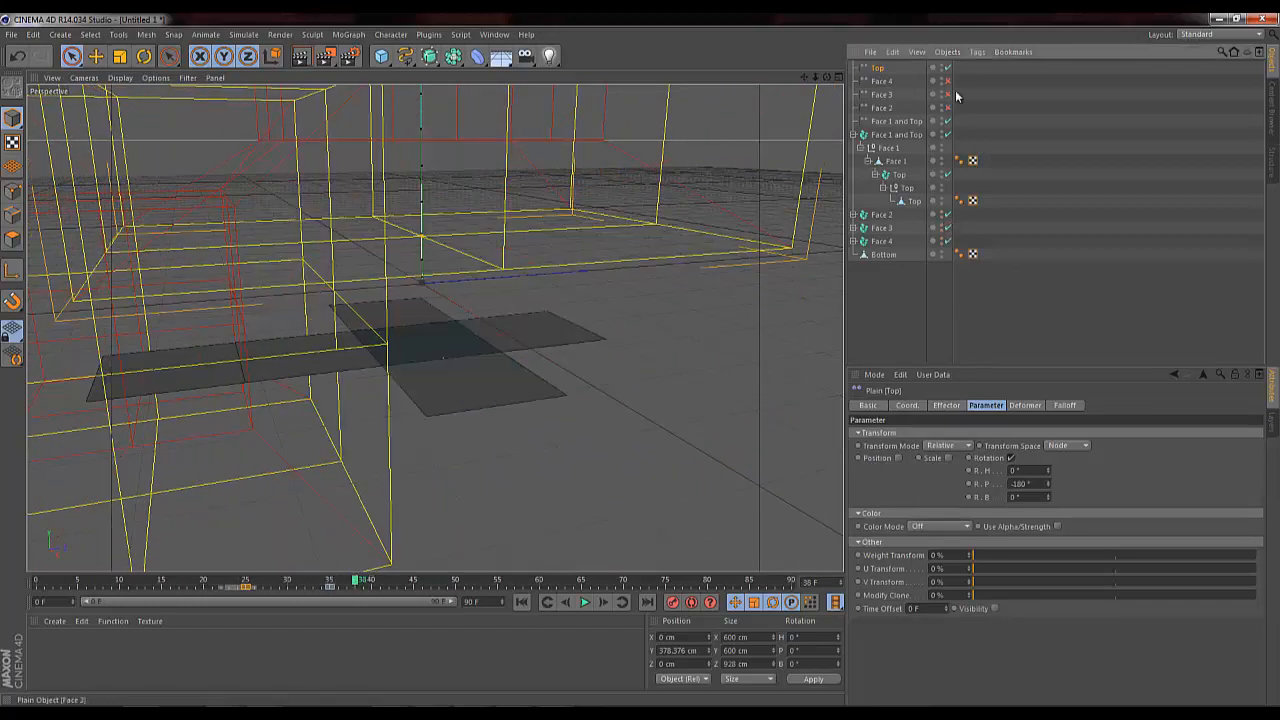
click(946, 84)
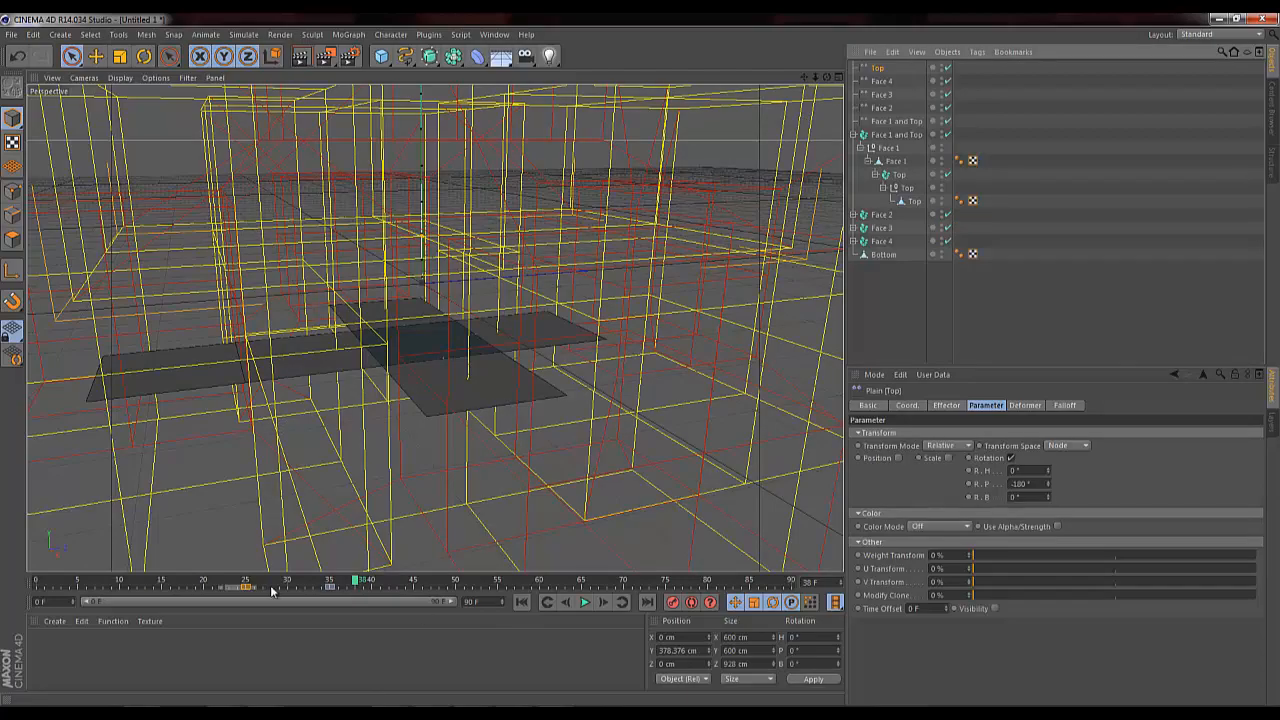
drag(356, 584, 221, 612)
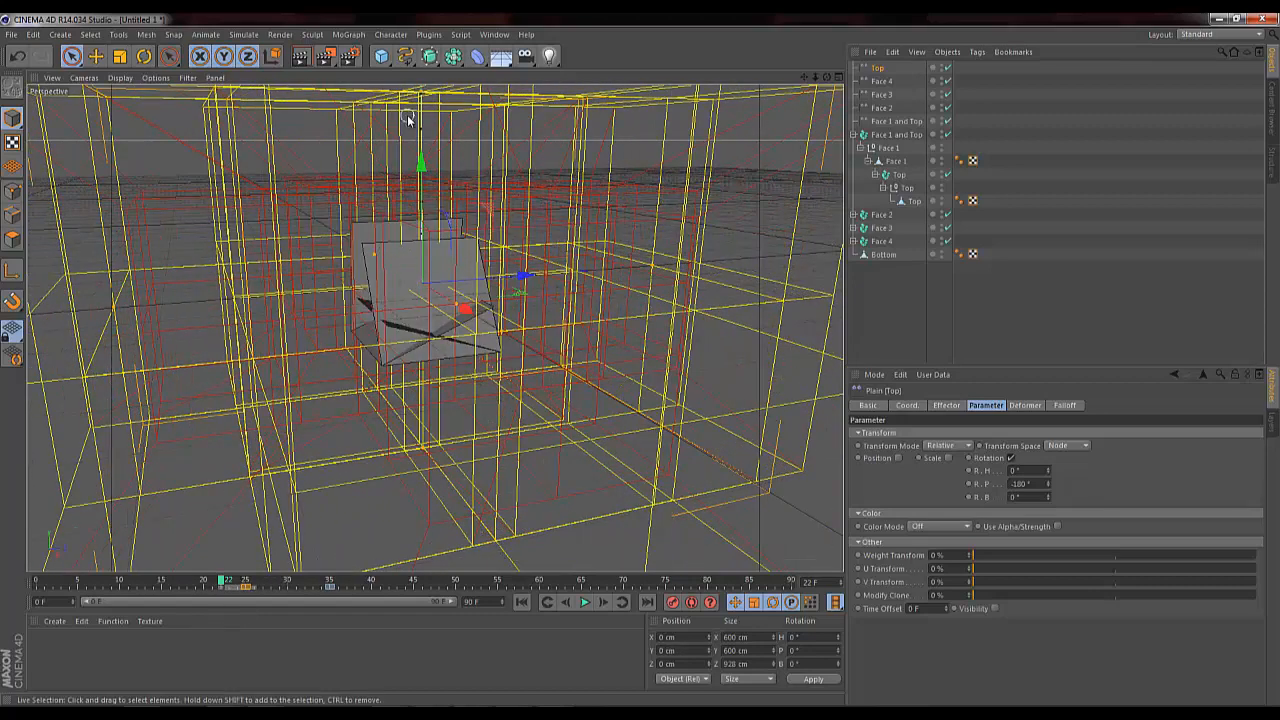
Step: Show all four viewports and switch the interface to the Animation layout
key(Page_Up)
click(494, 34)
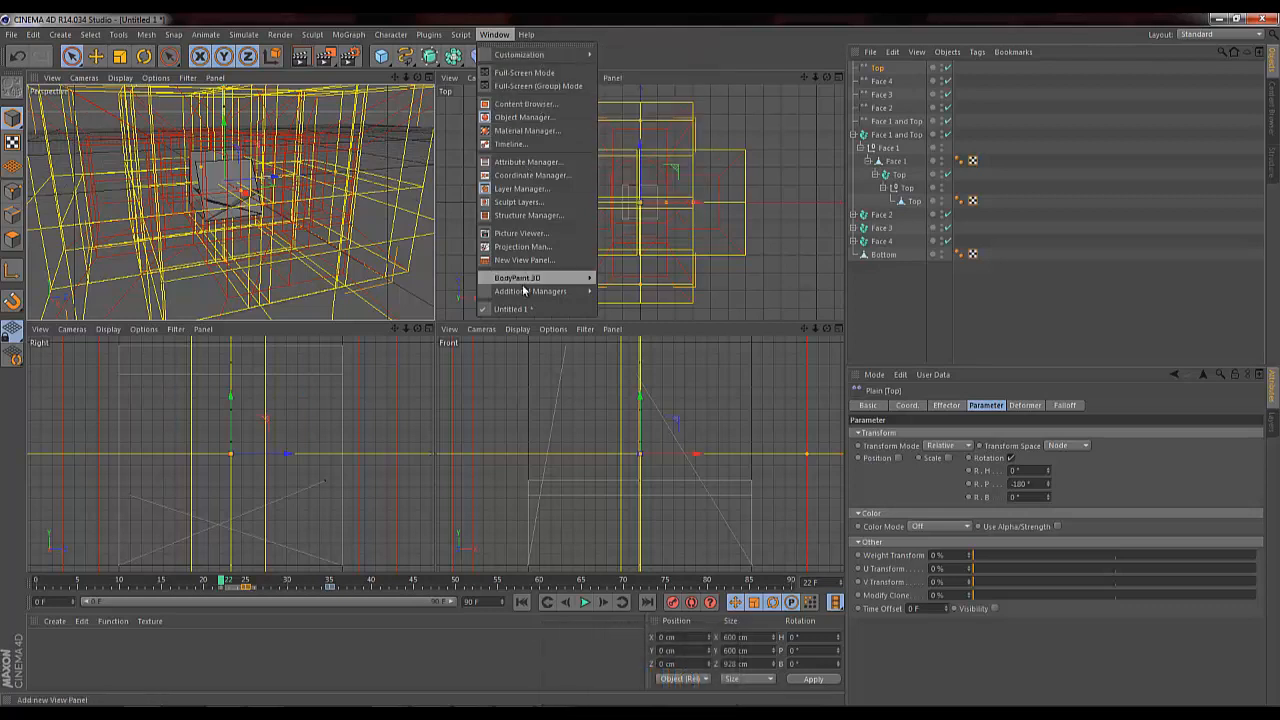
mouse_move(560, 54)
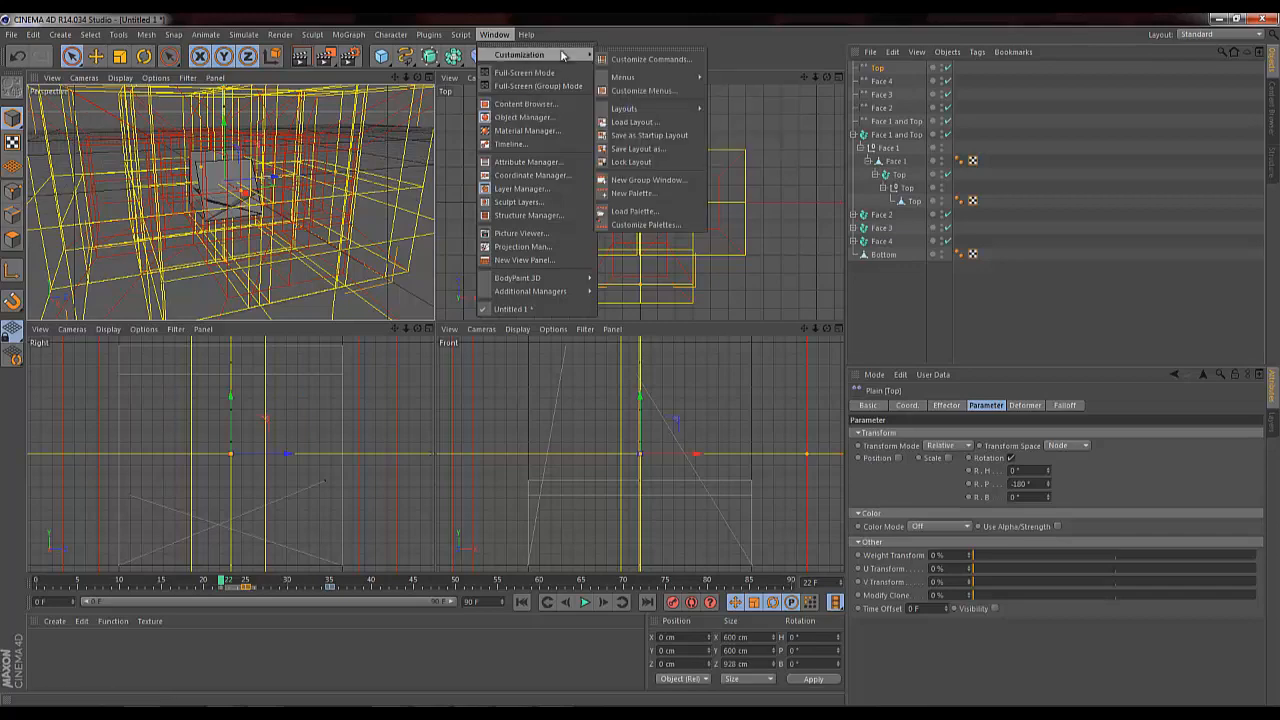
mouse_move(630, 108)
click(738, 108)
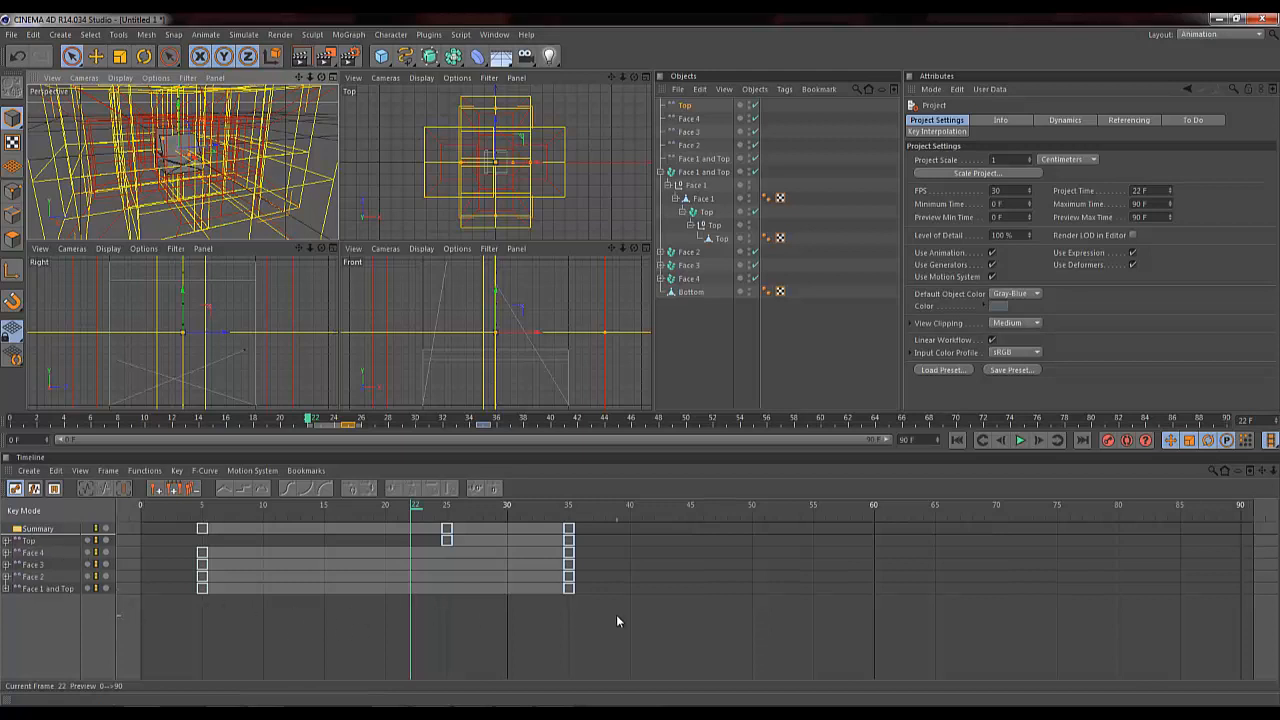
Step: Shift all of the Face 3 effector's keyframes so they span frames 15 to 45
drag(592, 575, 167, 576)
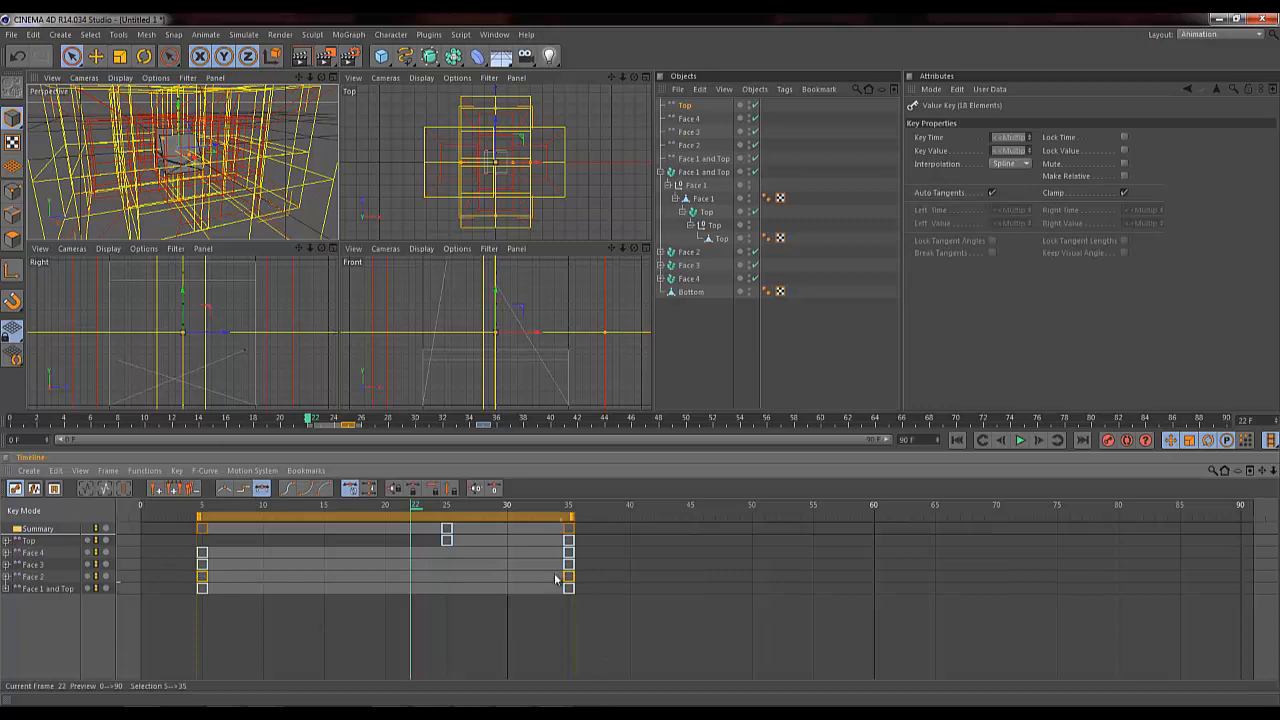
mouse_move(606, 565)
mouse_down()
mouse_move(172, 563)
mouse_move(589, 582)
mouse_move(586, 570)
mouse_up()
click(255, 564)
click(41, 565)
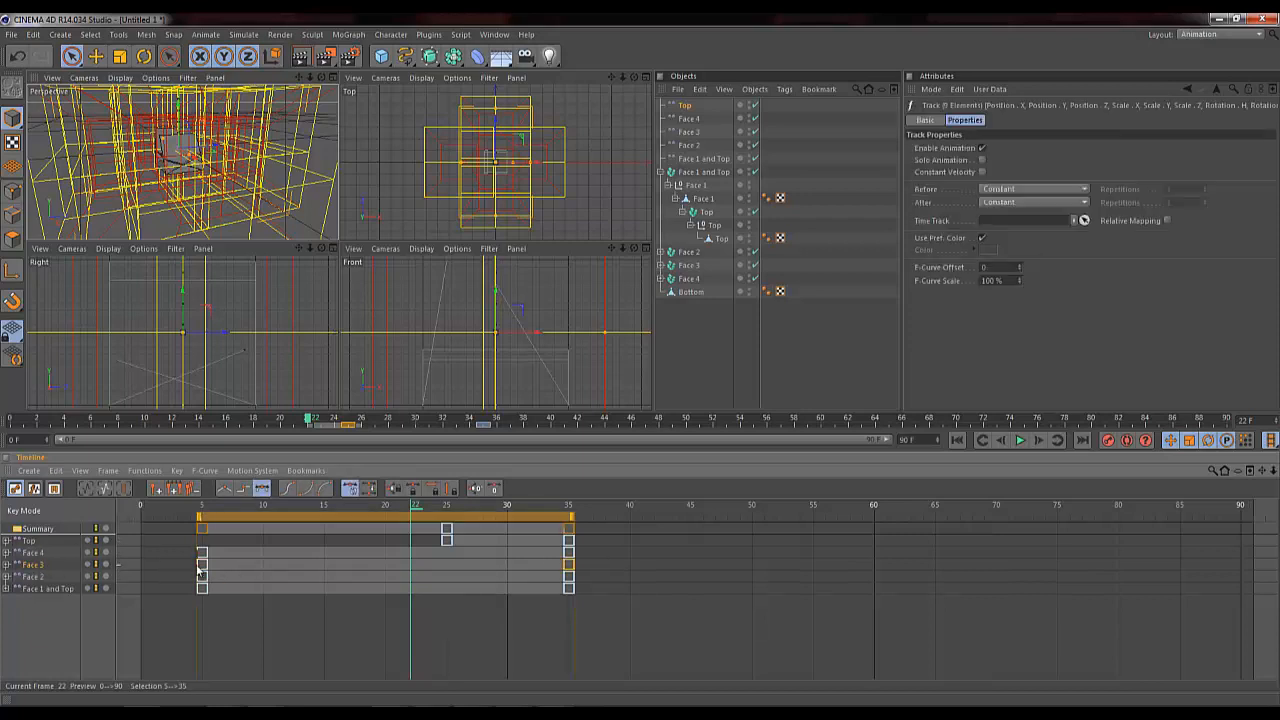
drag(224, 522, 351, 519)
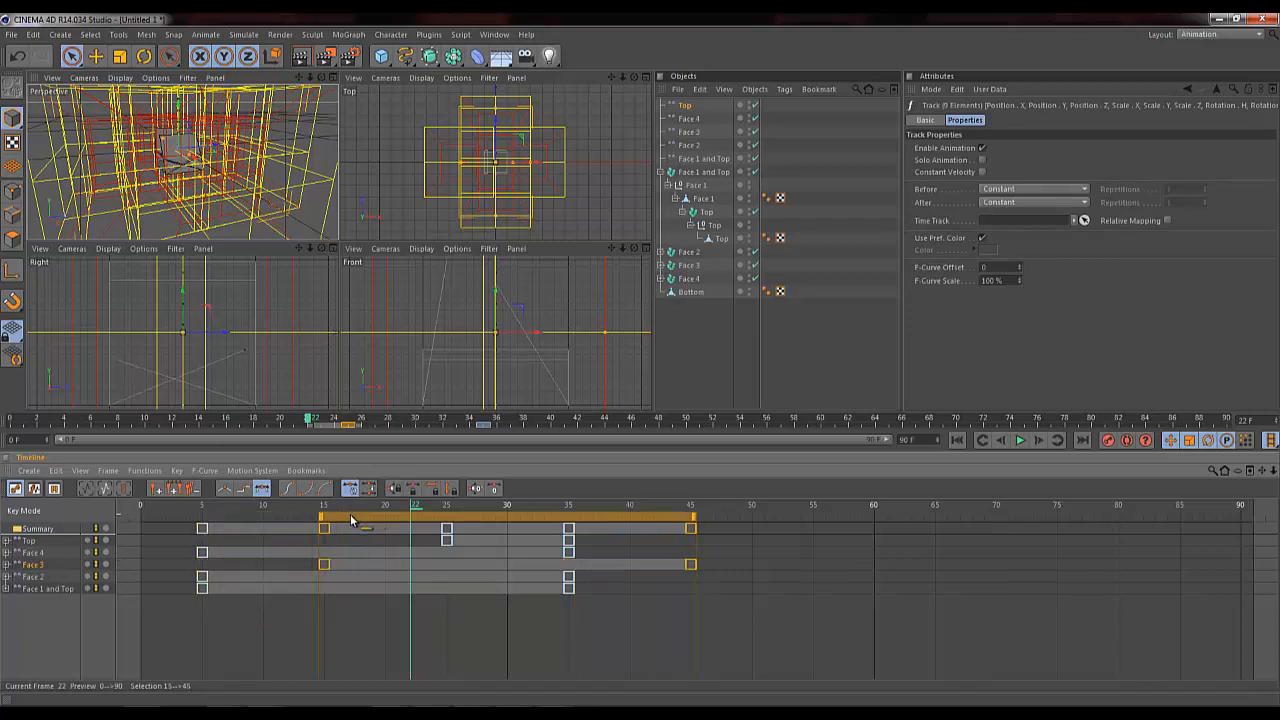
Step: Shift the Face 2 keyframes to frames 25–55 and the Face 1 and Top keyframes to frames 35–65
drag(178, 573, 632, 581)
drag(263, 524, 478, 522)
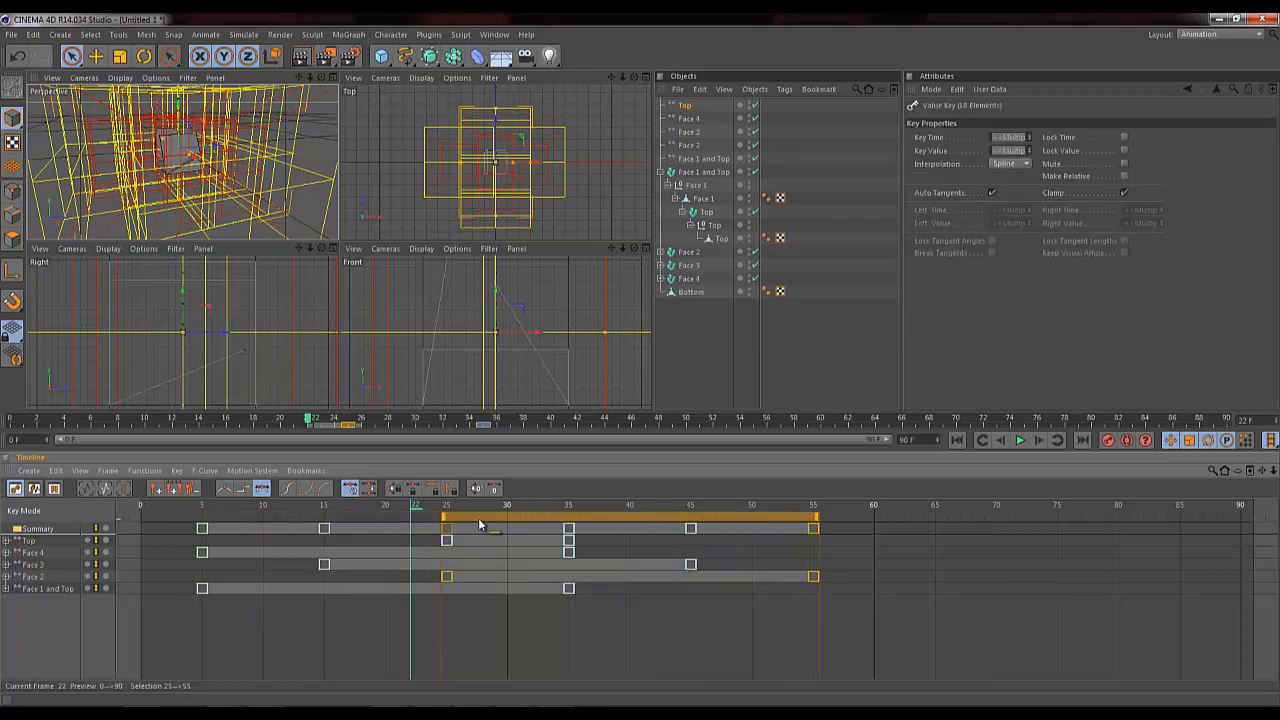
drag(181, 587, 600, 582)
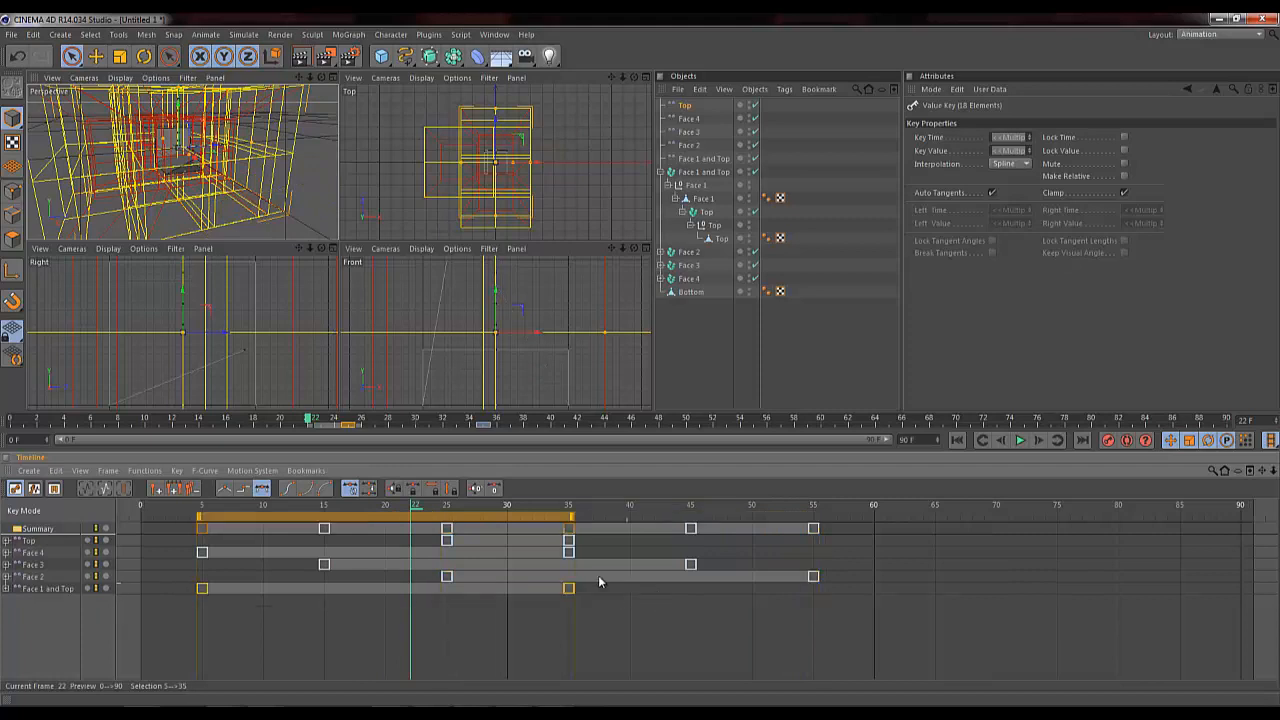
drag(432, 519, 805, 523)
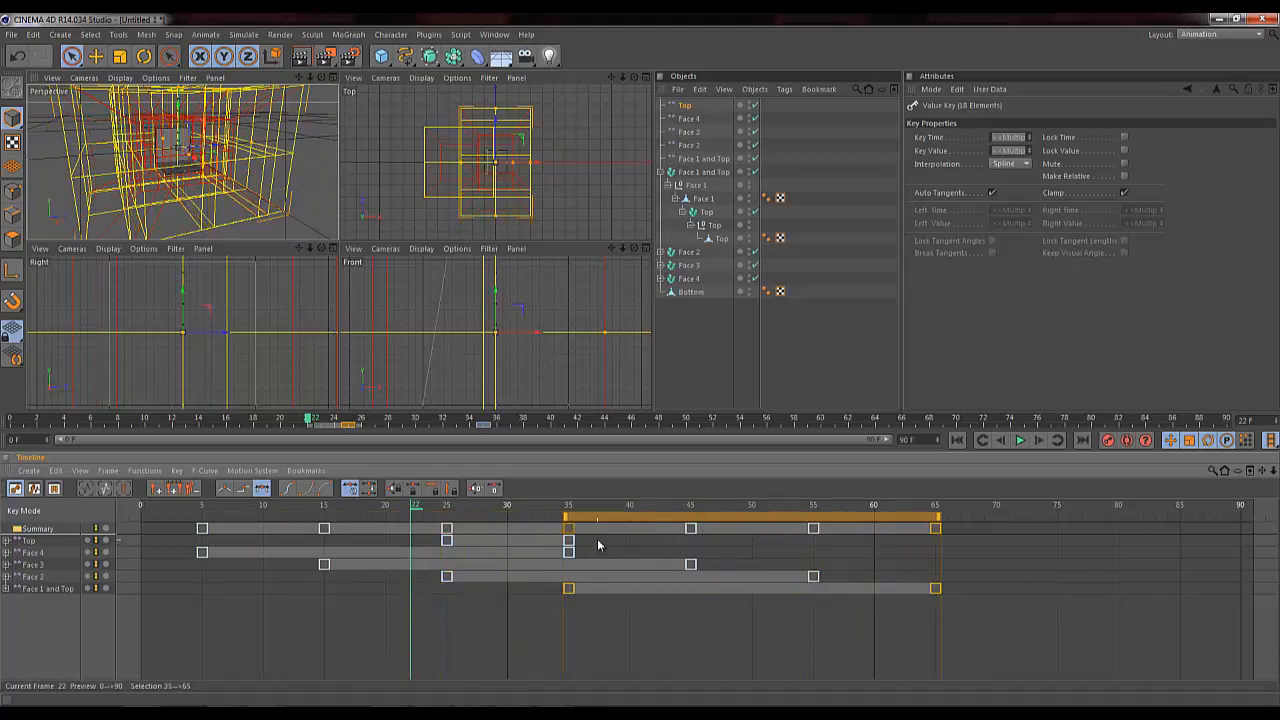
Step: Shift the Top effector's keyframes to frames 65–75 and scrub the timeline to check the sequence
mouse_move(598, 545)
mouse_down()
mouse_move(436, 536)
mouse_move(530, 521)
mouse_move(976, 510)
mouse_up()
drag(416, 513, 782, 533)
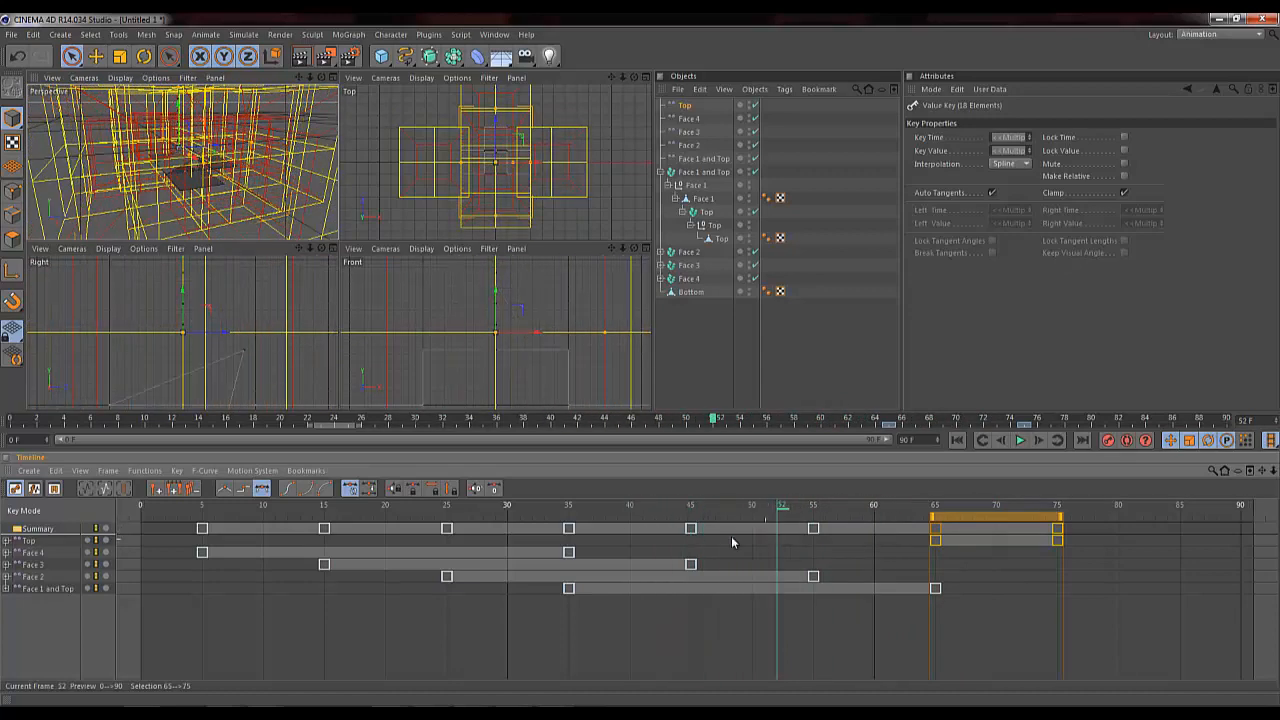
Step: Return to frame 0 and hide deformers in the viewports
click(957, 440)
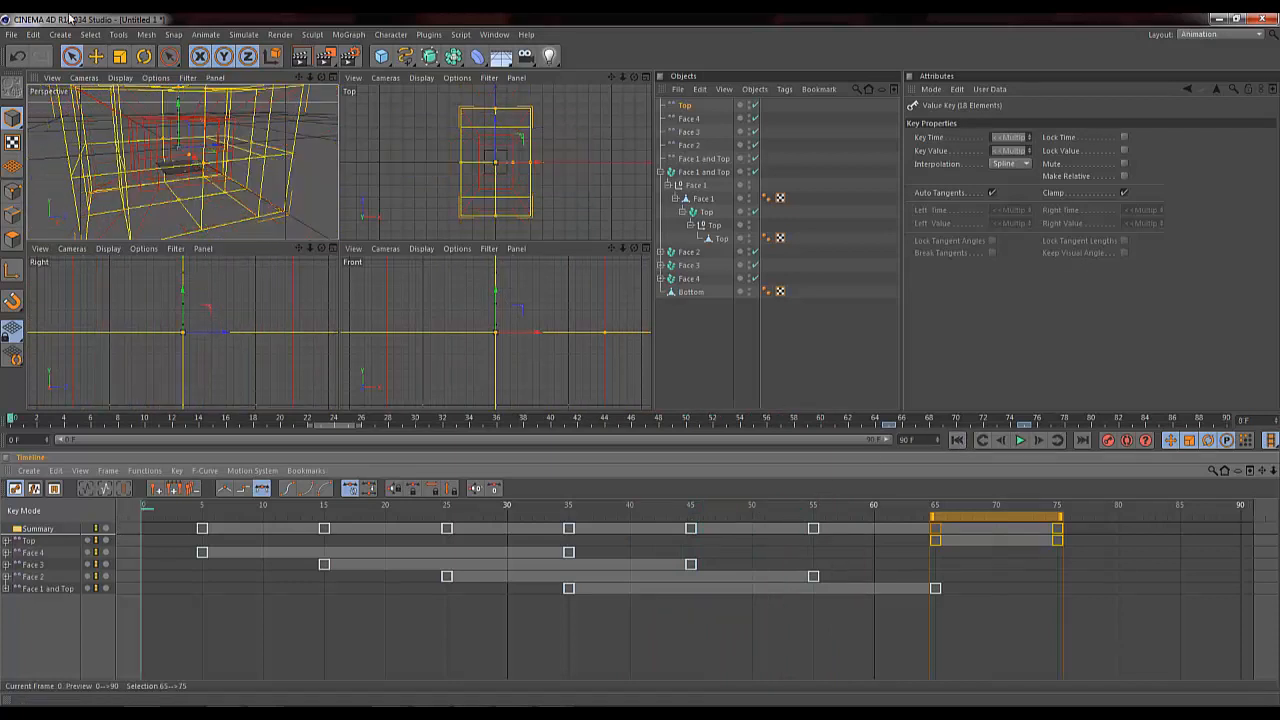
click(187, 78)
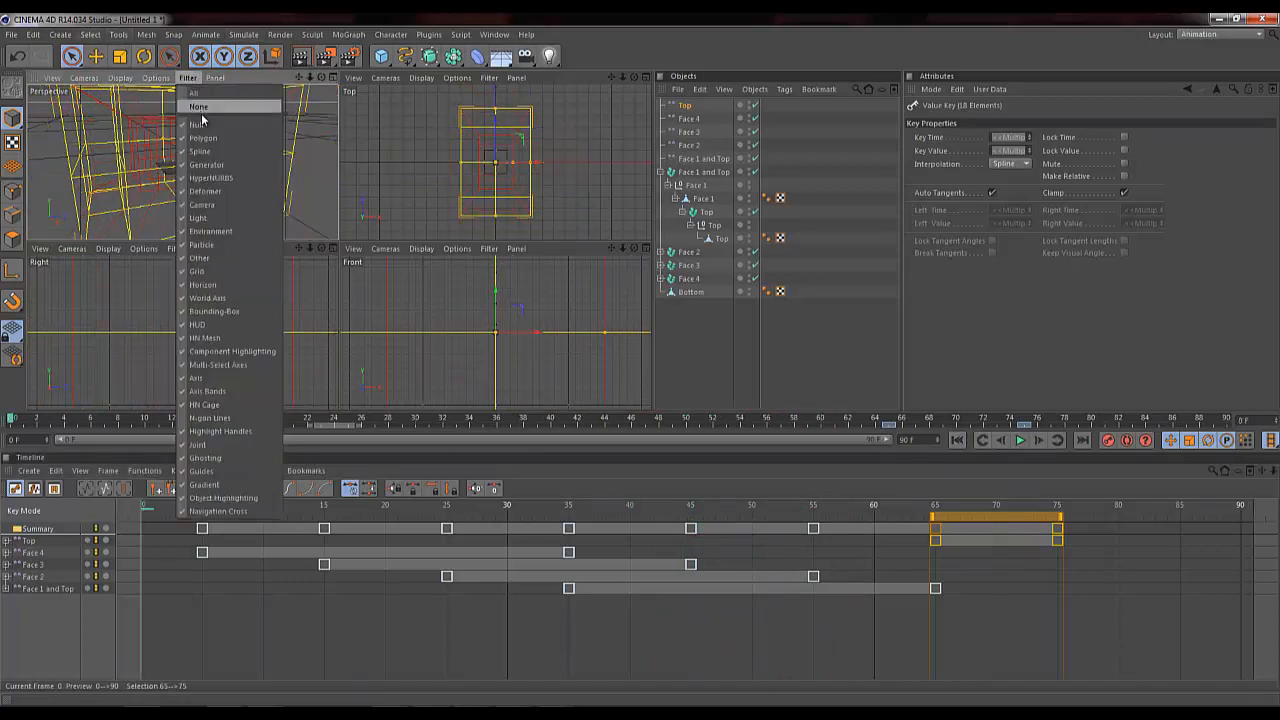
click(207, 192)
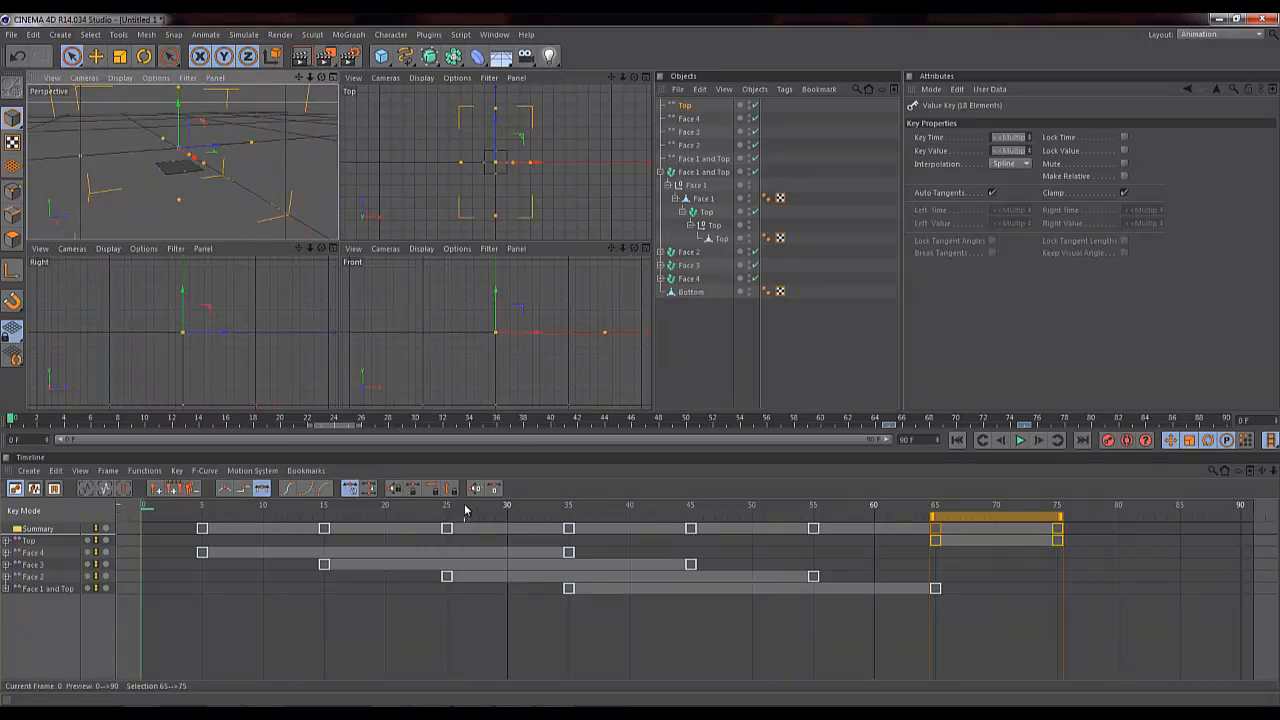
Step: Move the Top effector's keyframes to frames 55–65 and maximize the Perspective view
drag(465, 510, 881, 522)
key(Page_Up)
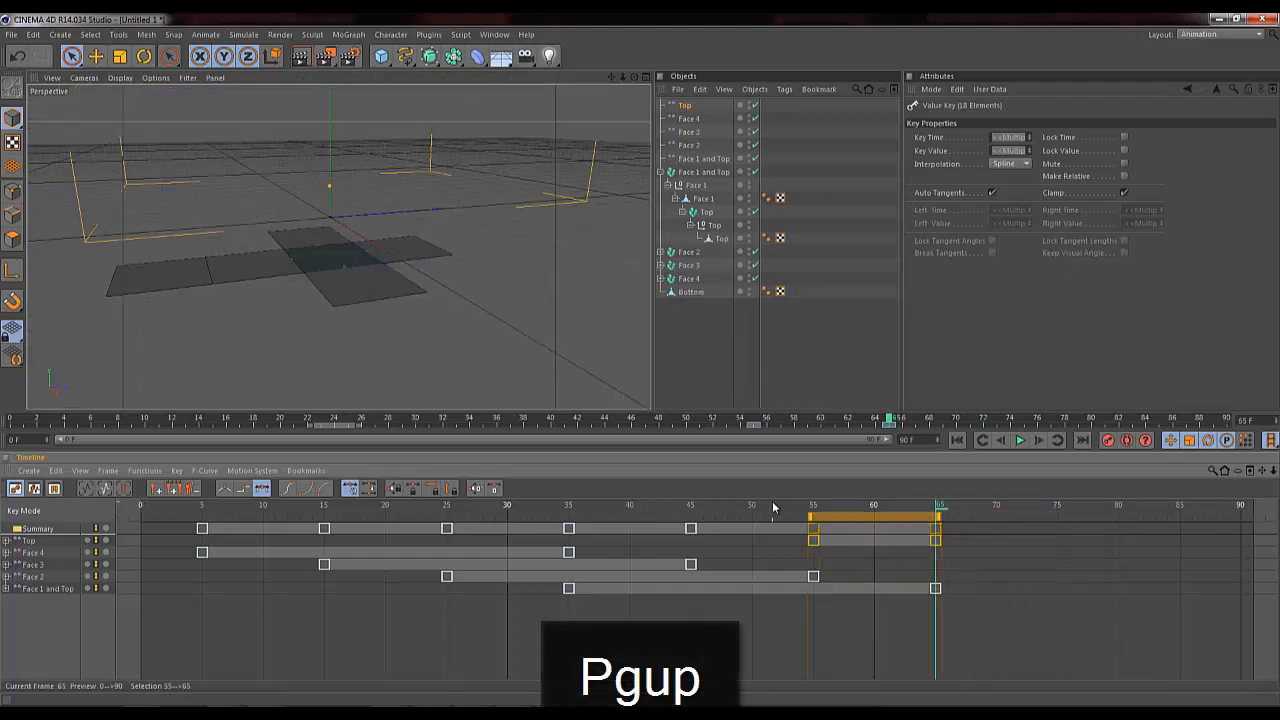
Step: Play the animation from the first frame to check the staggered unfolding of the faces
key(shift+f)
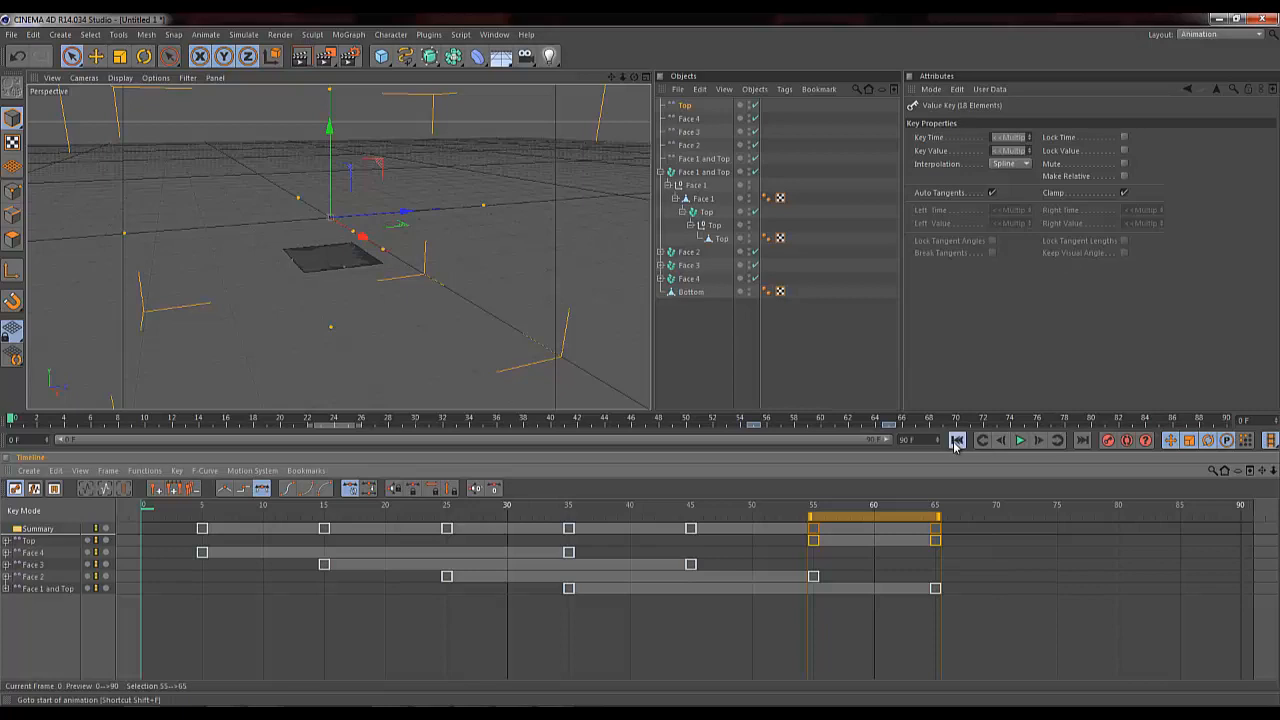
click(1020, 441)
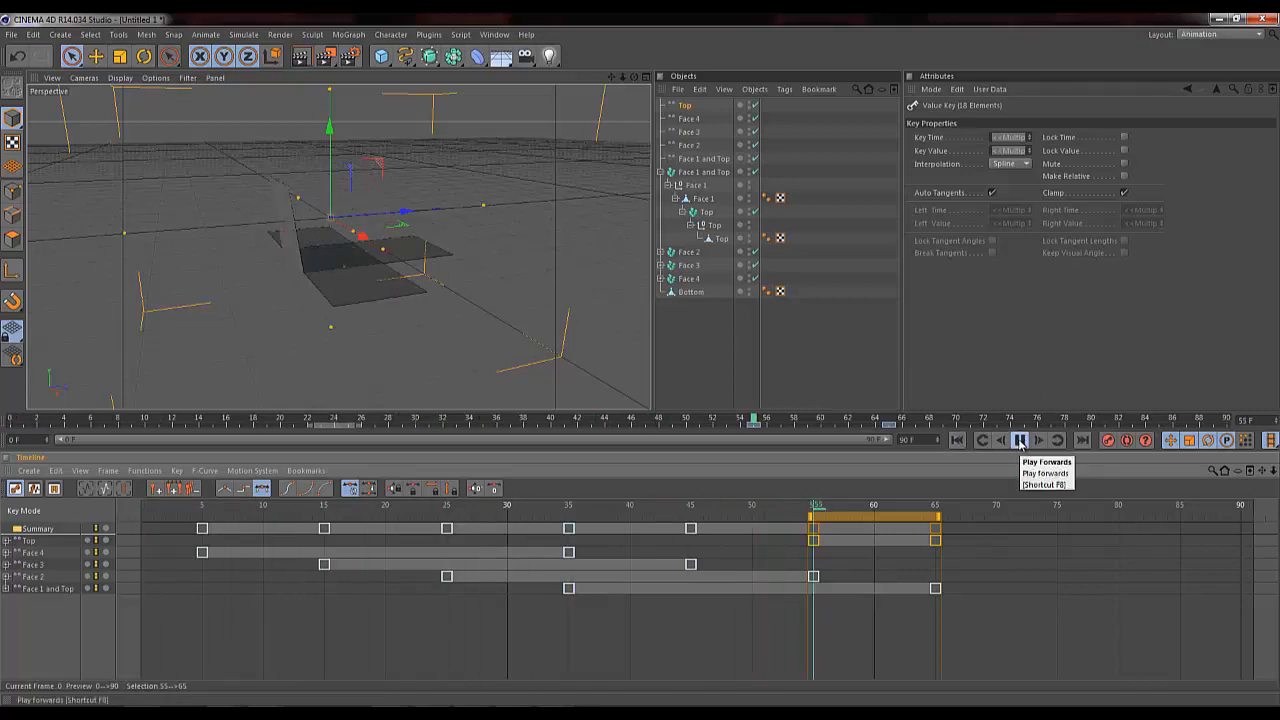
click(1020, 441)
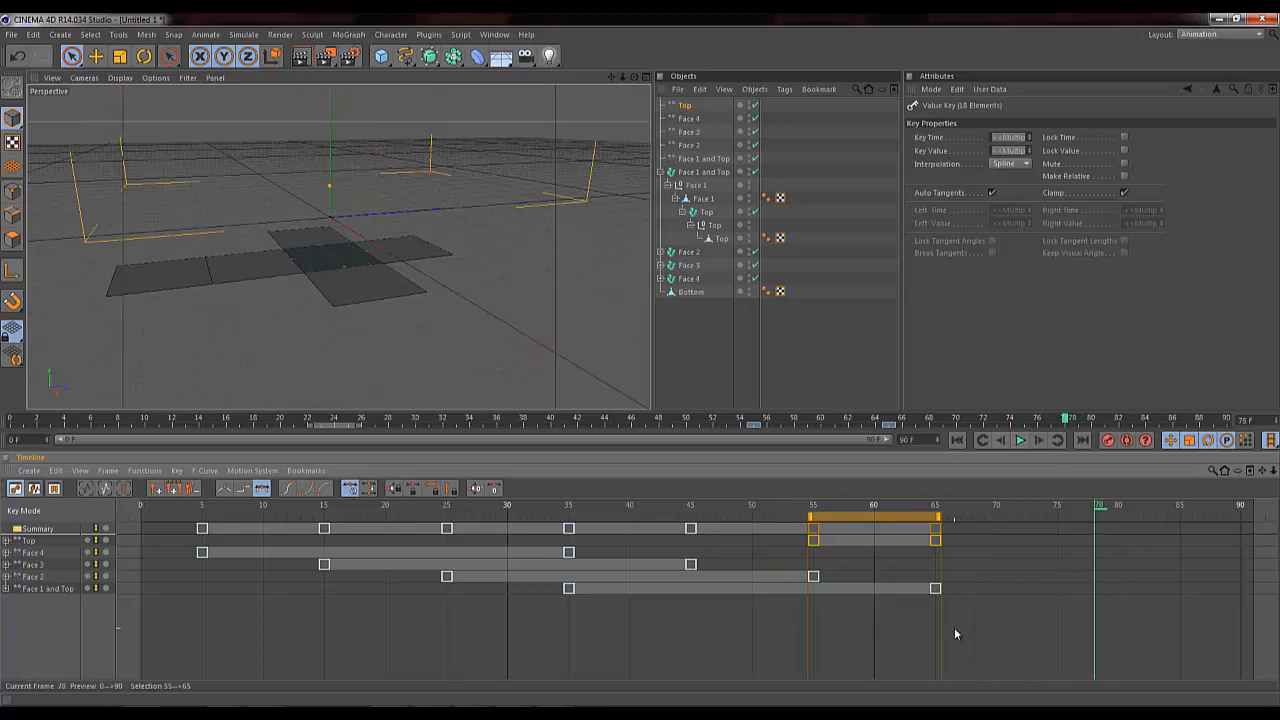
Step: Move Top's last keyframe to frame 70, and scale all keyframes together to span frames 5 to 60
click(912, 561)
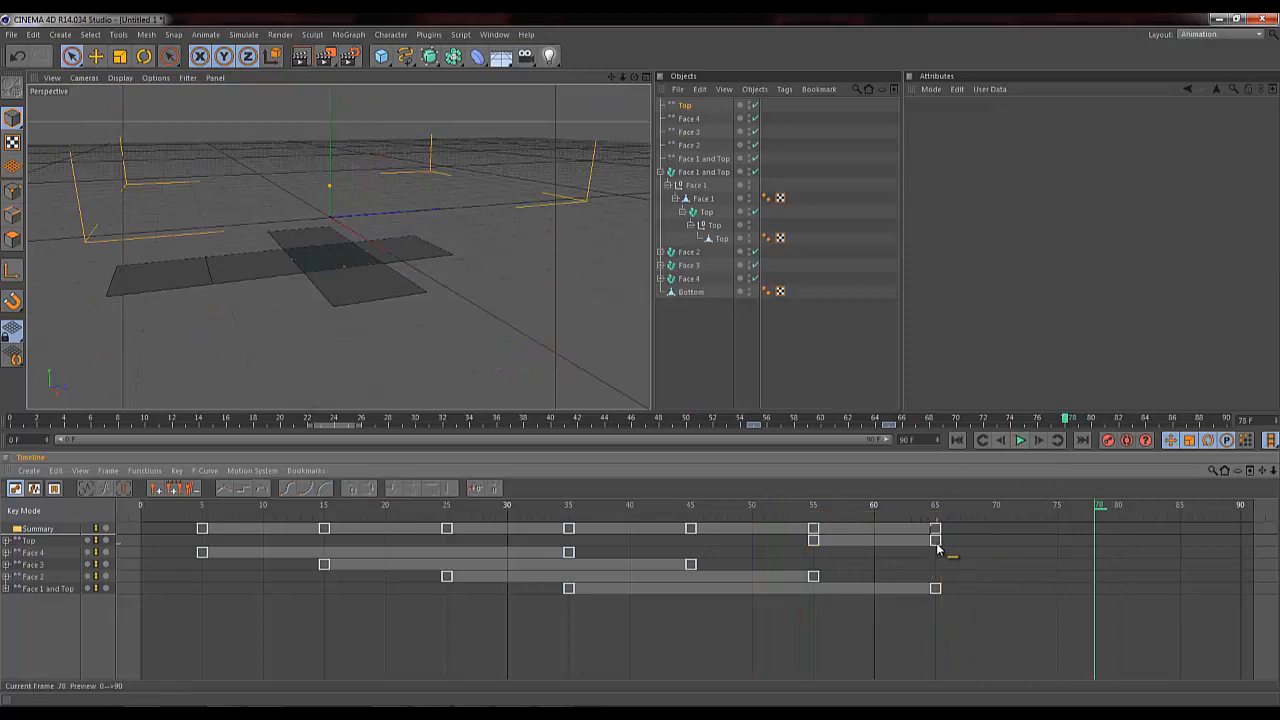
drag(937, 546, 997, 549)
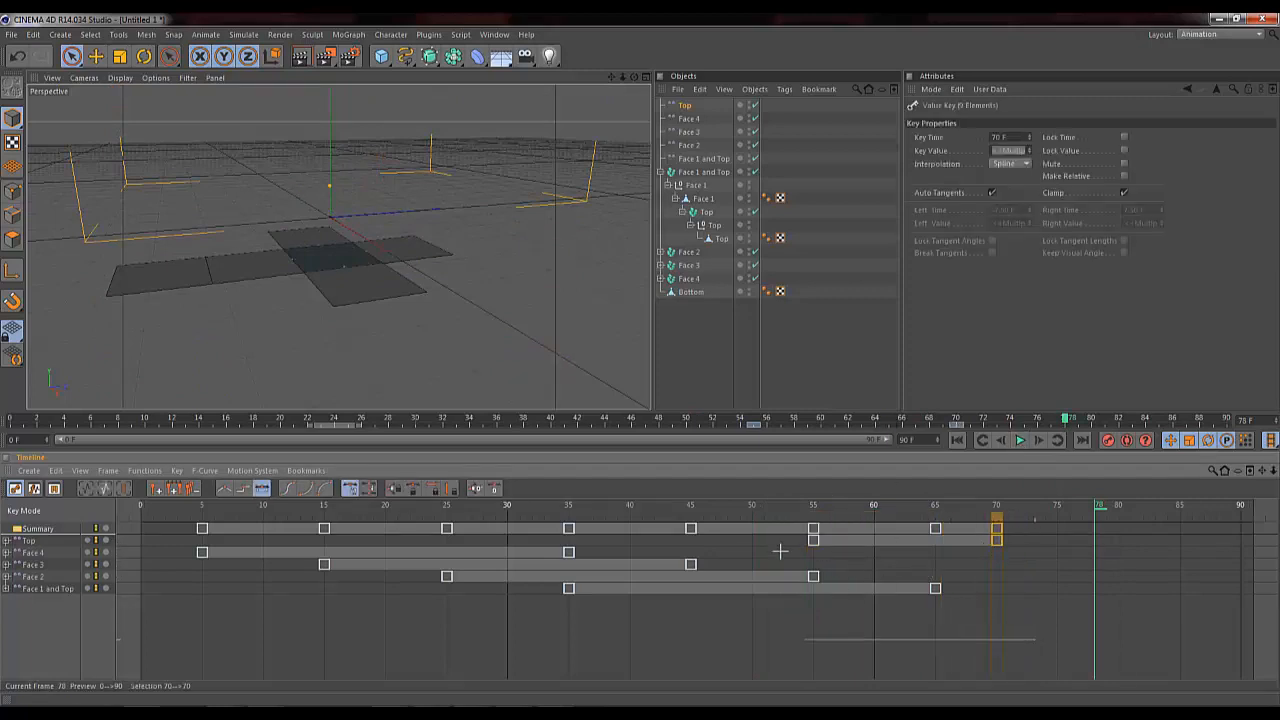
drag(780, 551, 180, 524)
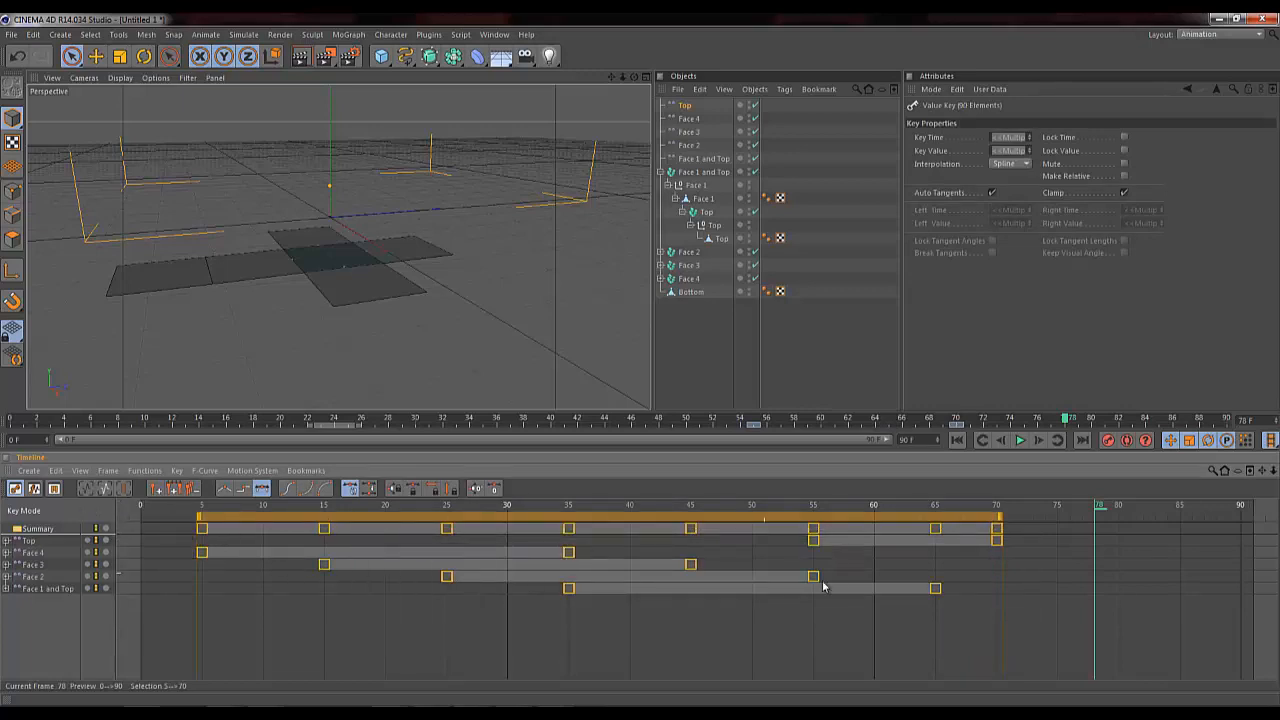
drag(1003, 521, 877, 521)
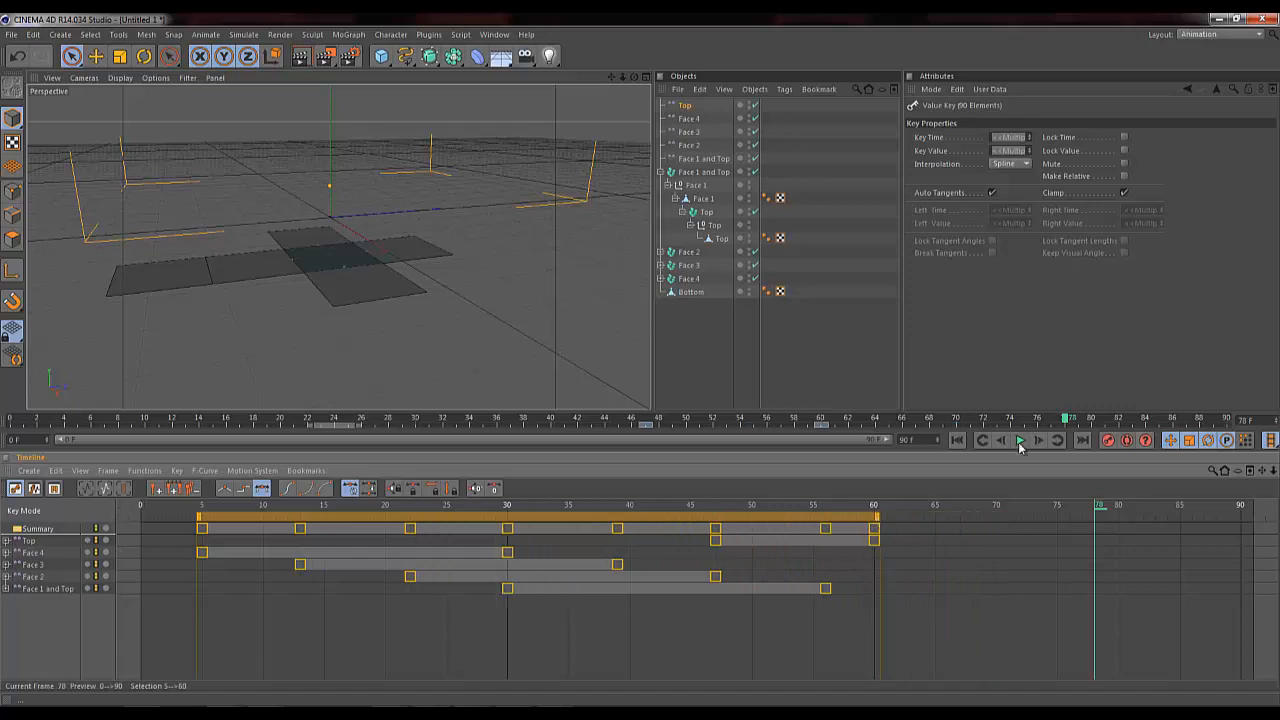
Step: Play the retimed animation from the start, and scrub to frame 64
click(953, 441)
click(1019, 441)
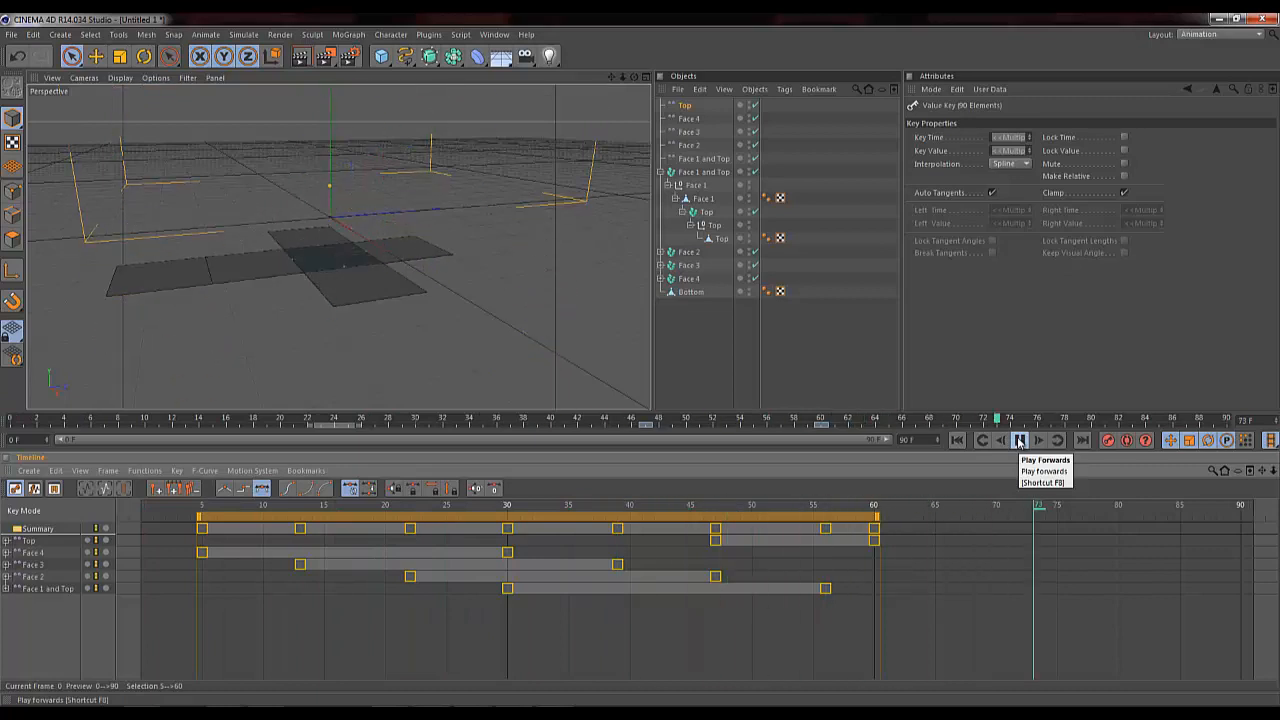
click(1019, 441)
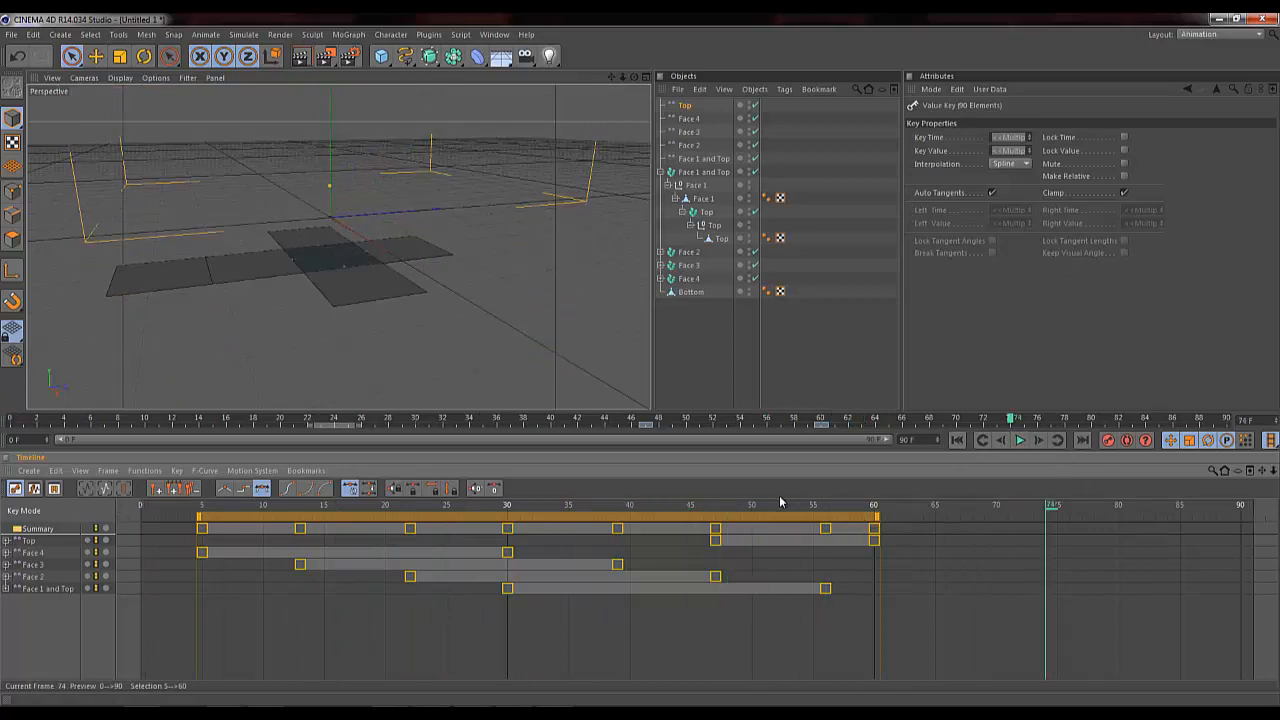
drag(766, 507, 876, 531)
drag(773, 531, 926, 528)
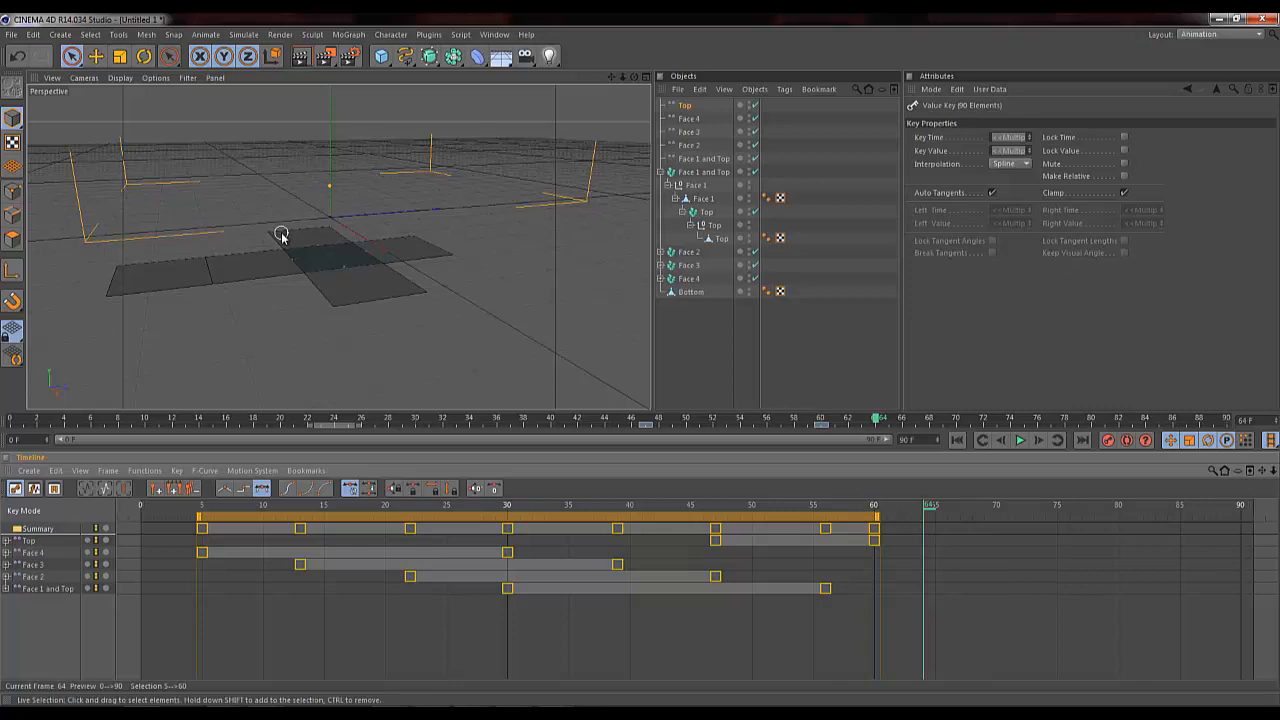
Step: Collapse the Face 1 and Top fracture hierarchy, and extend the animation length and preview range to 150 frames
click(660, 172)
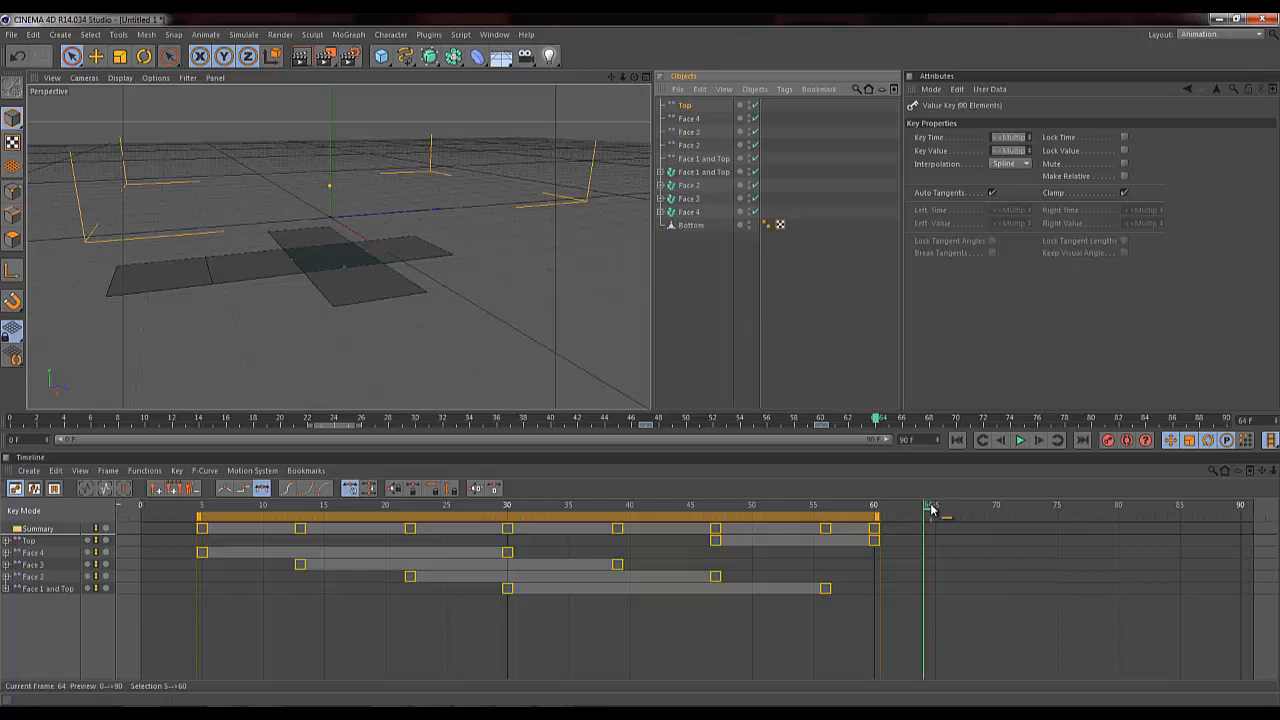
mouse_move(928, 511)
mouse_down()
mouse_move(940, 511)
mouse_move(928, 517)
mouse_up()
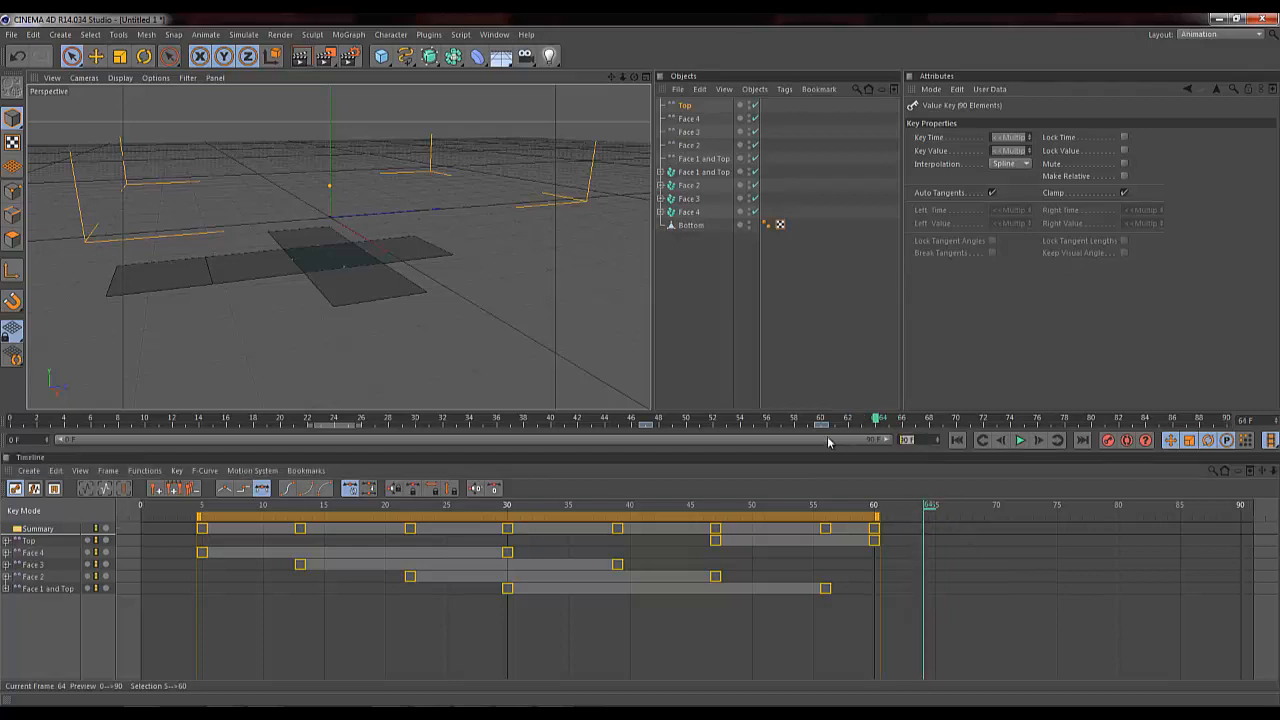
text(150)
key(Return)
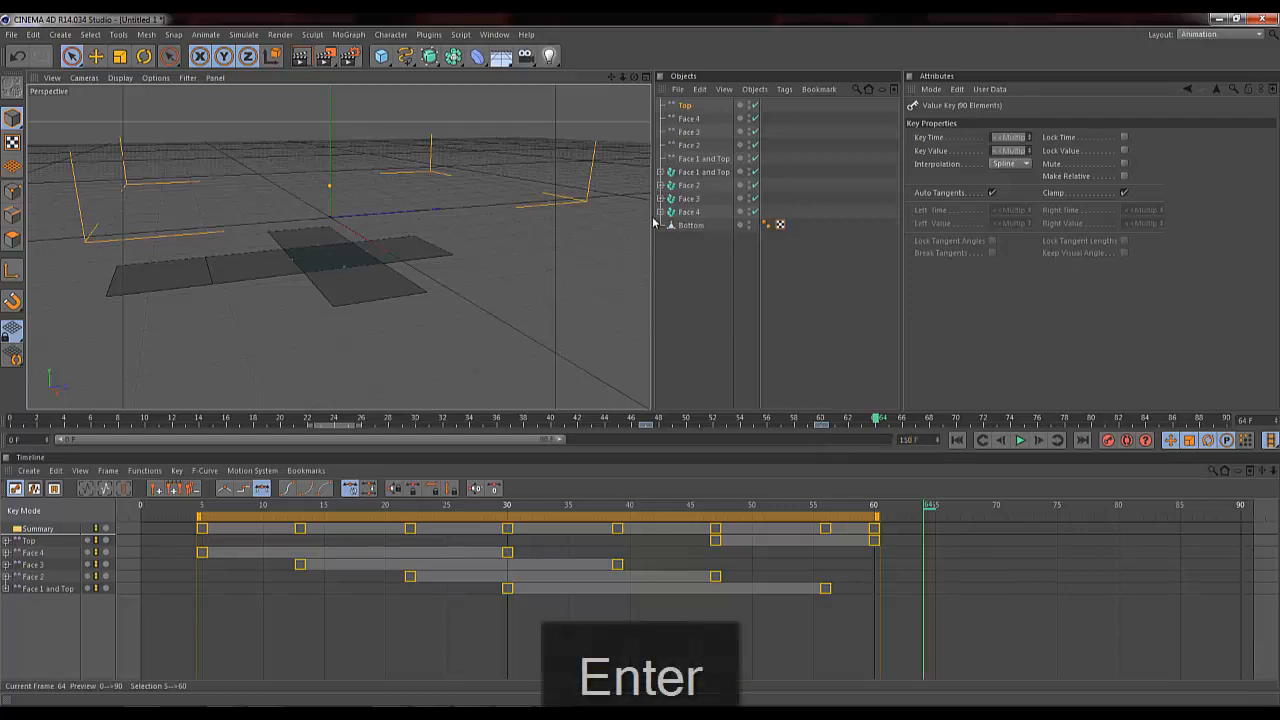
drag(561, 440, 906, 443)
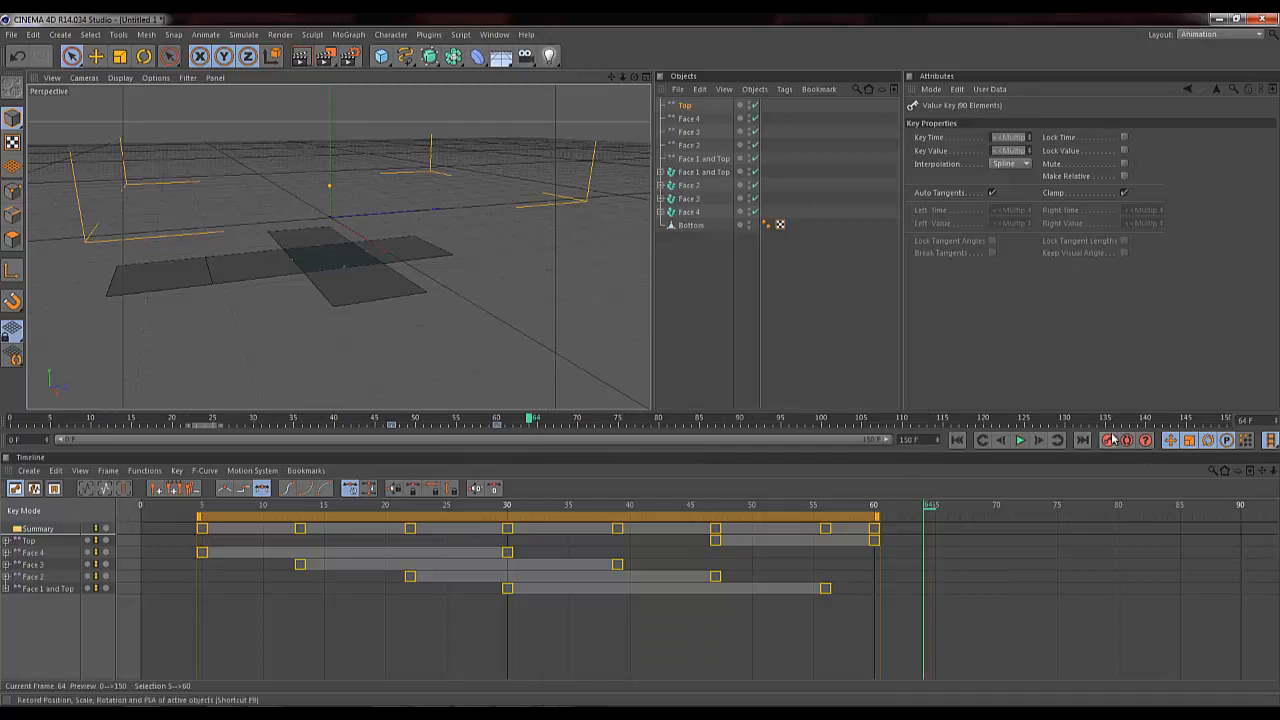
Step: Select all five Plain effectors and keyframe their pitch and bank rotations at frame 64
shift+click(697, 160)
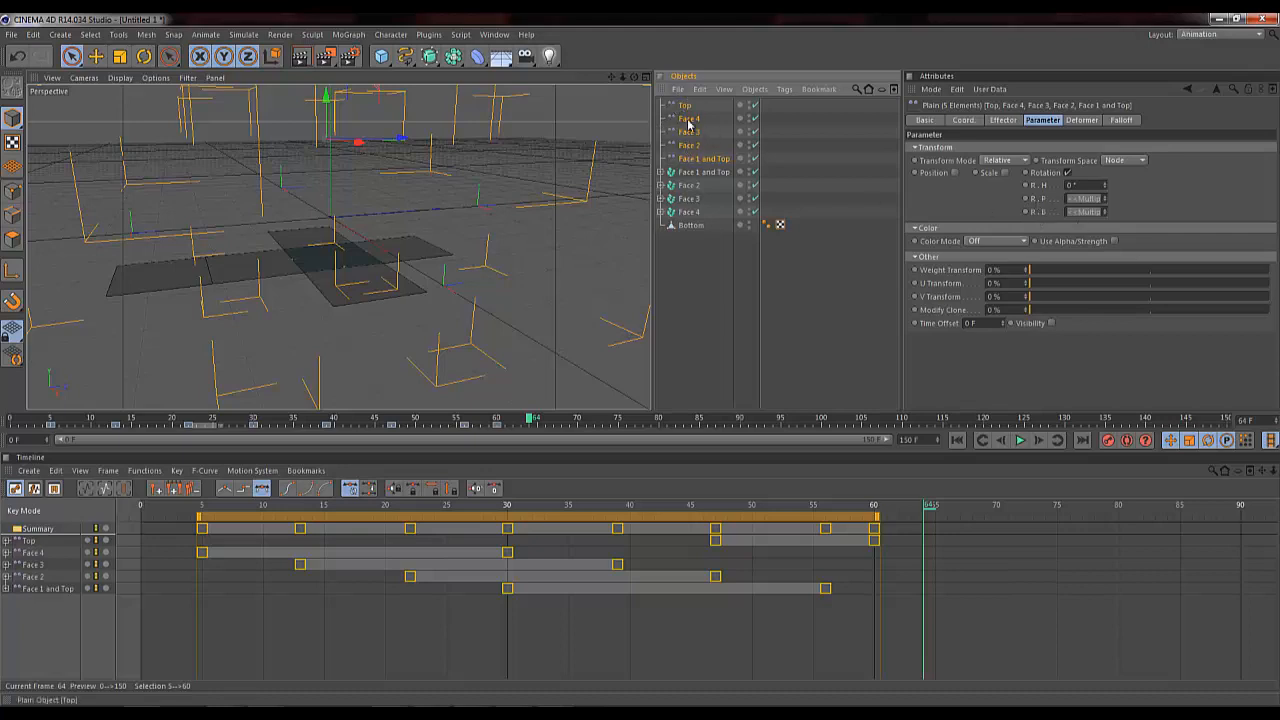
click(1026, 200)
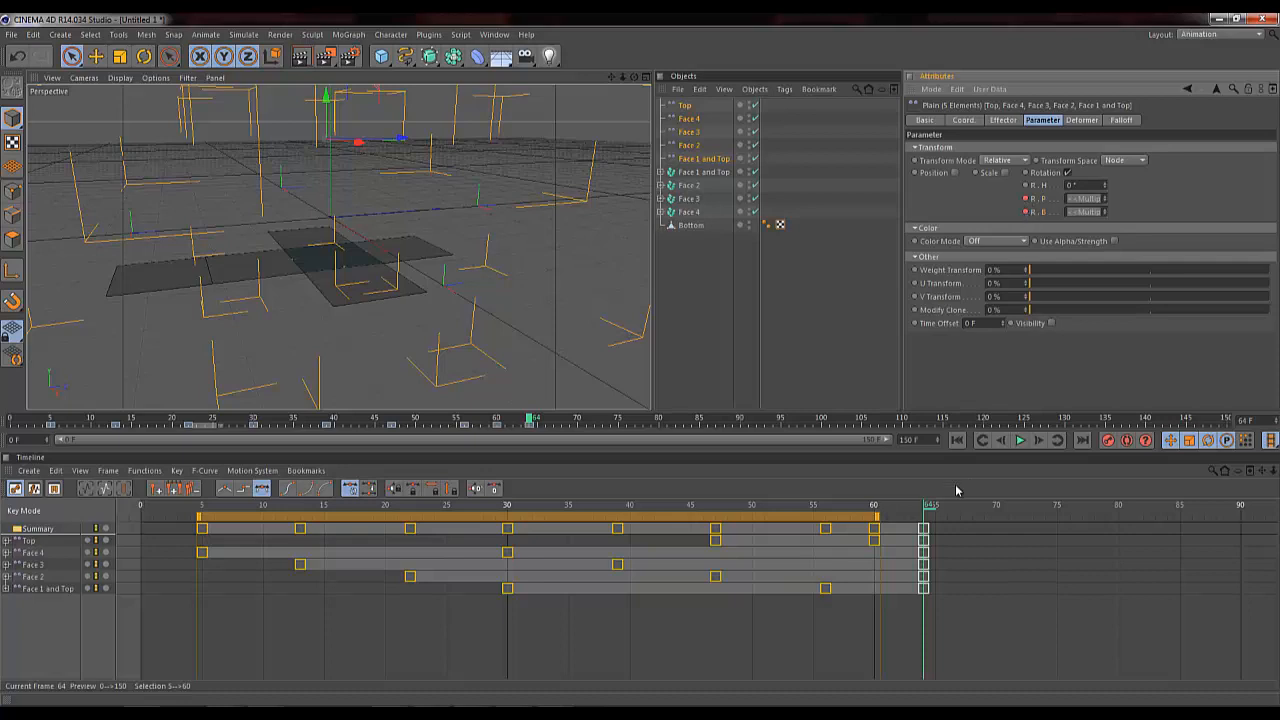
Step: At frame 65, set the Top Plain effector's pitch rotation to -90° and keyframe it
click(1039, 441)
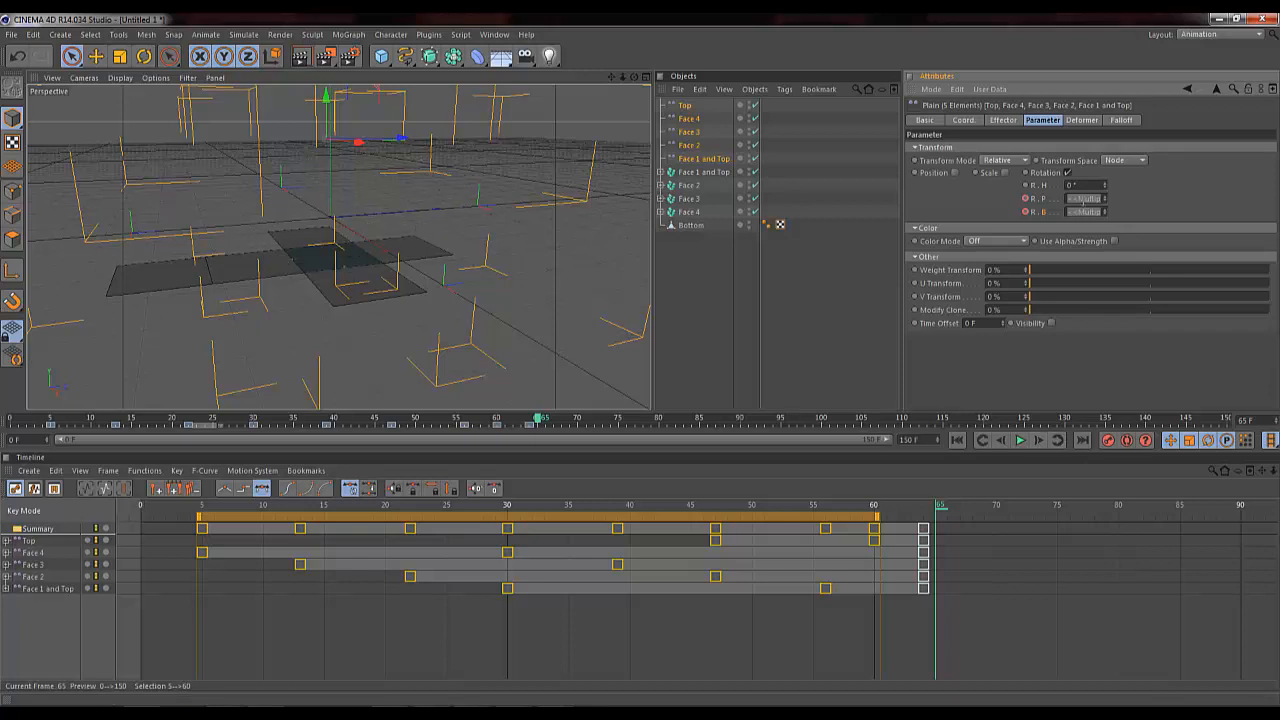
click(685, 105)
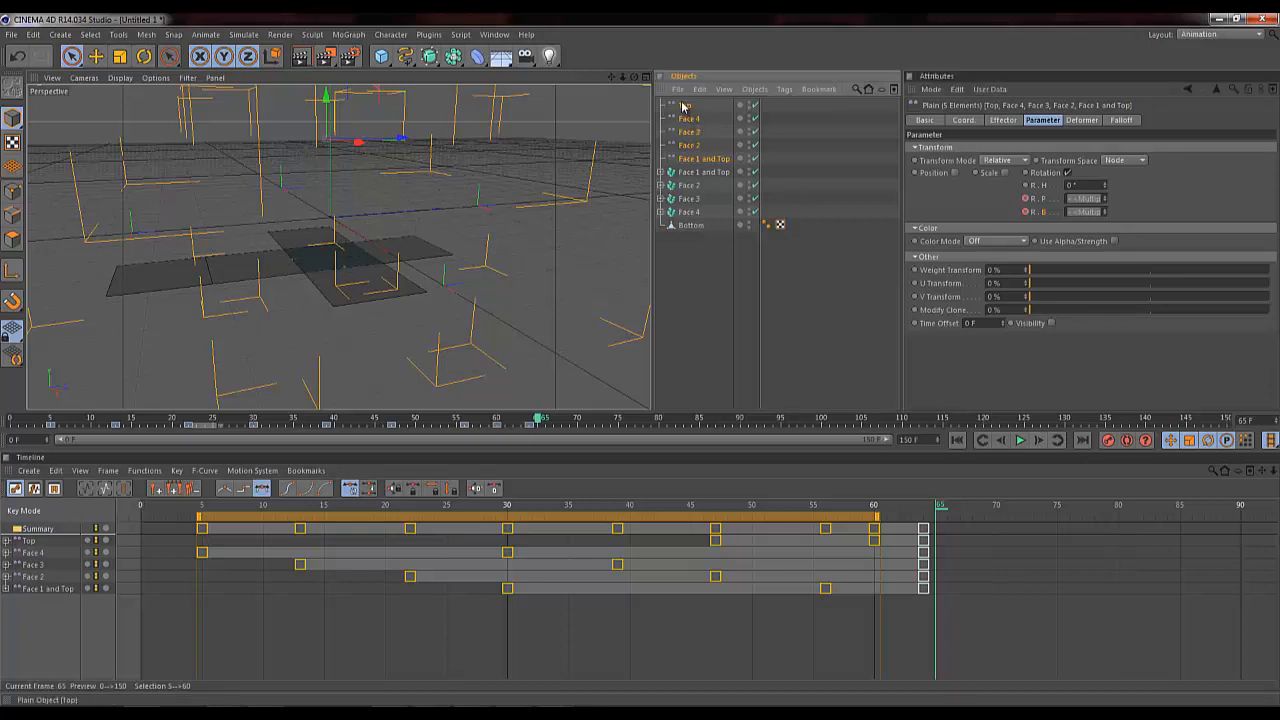
double_click(1076, 198)
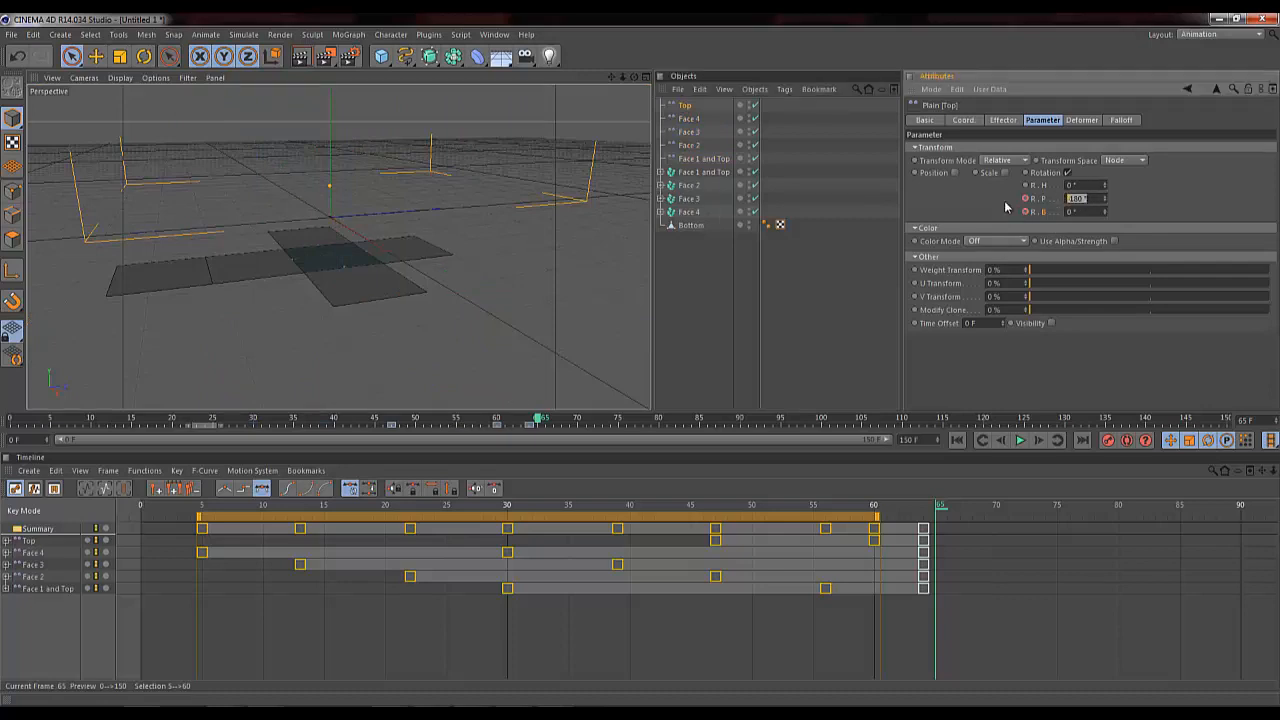
text(-90)
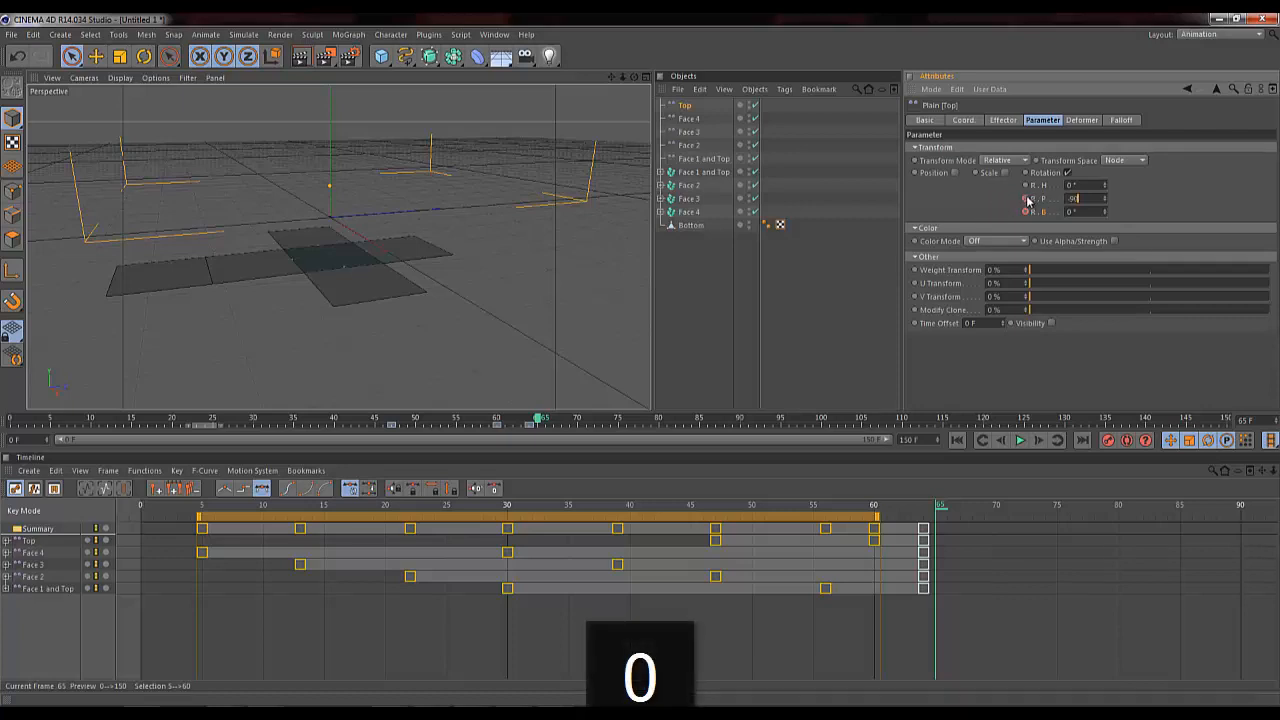
click(1026, 198)
Step: Set the Face 4 Plain effector's bank rotation to 90° and keyframe it at frame 65
click(689, 118)
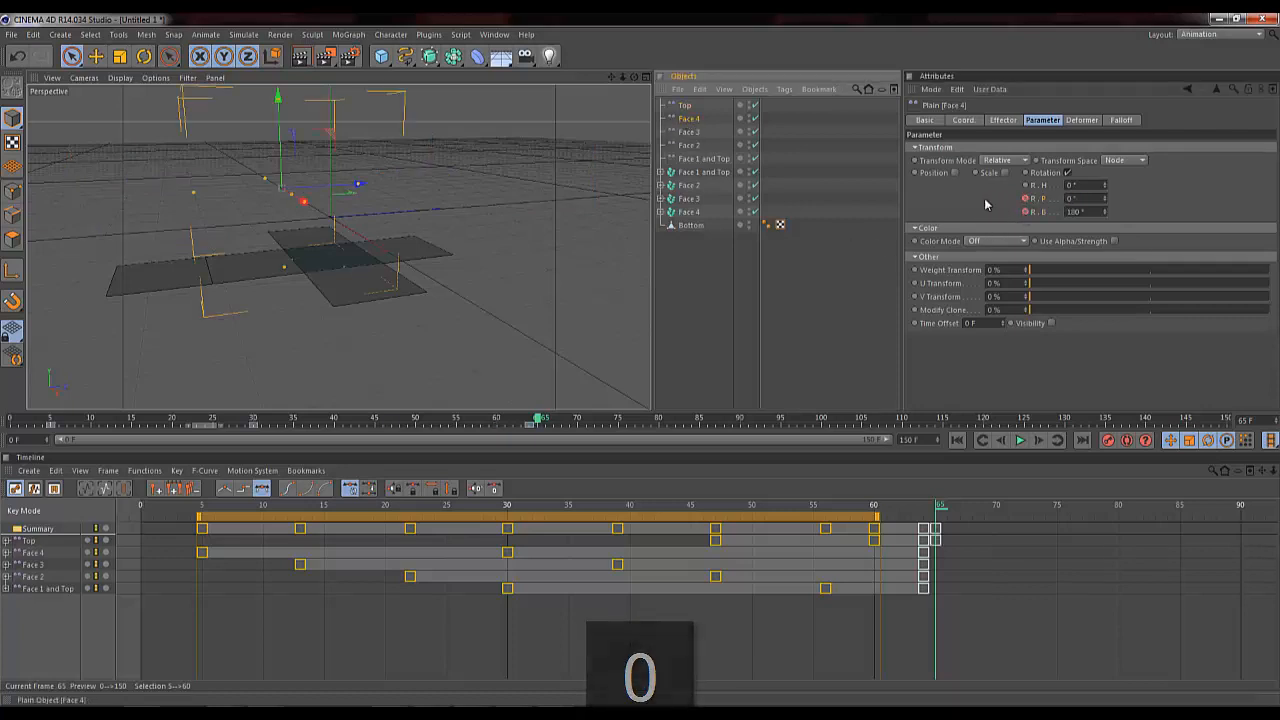
double_click(1076, 211)
text(90)
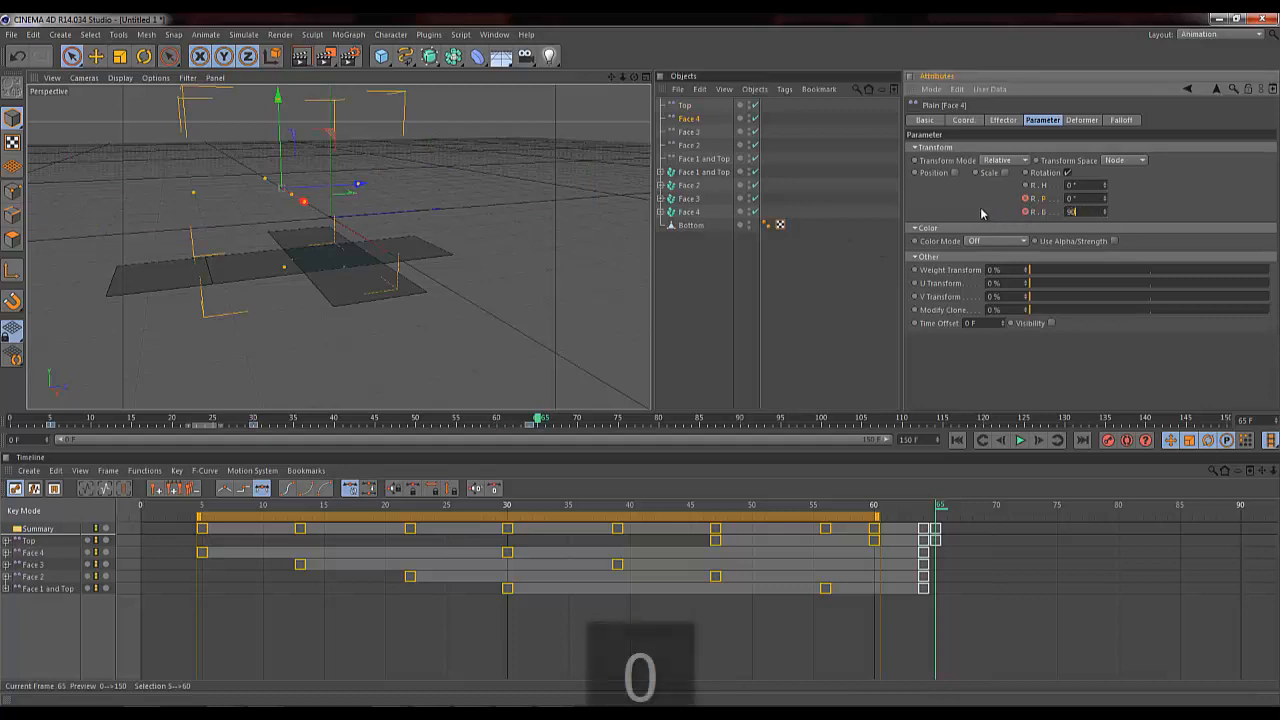
key(ctrl+Page_Up)
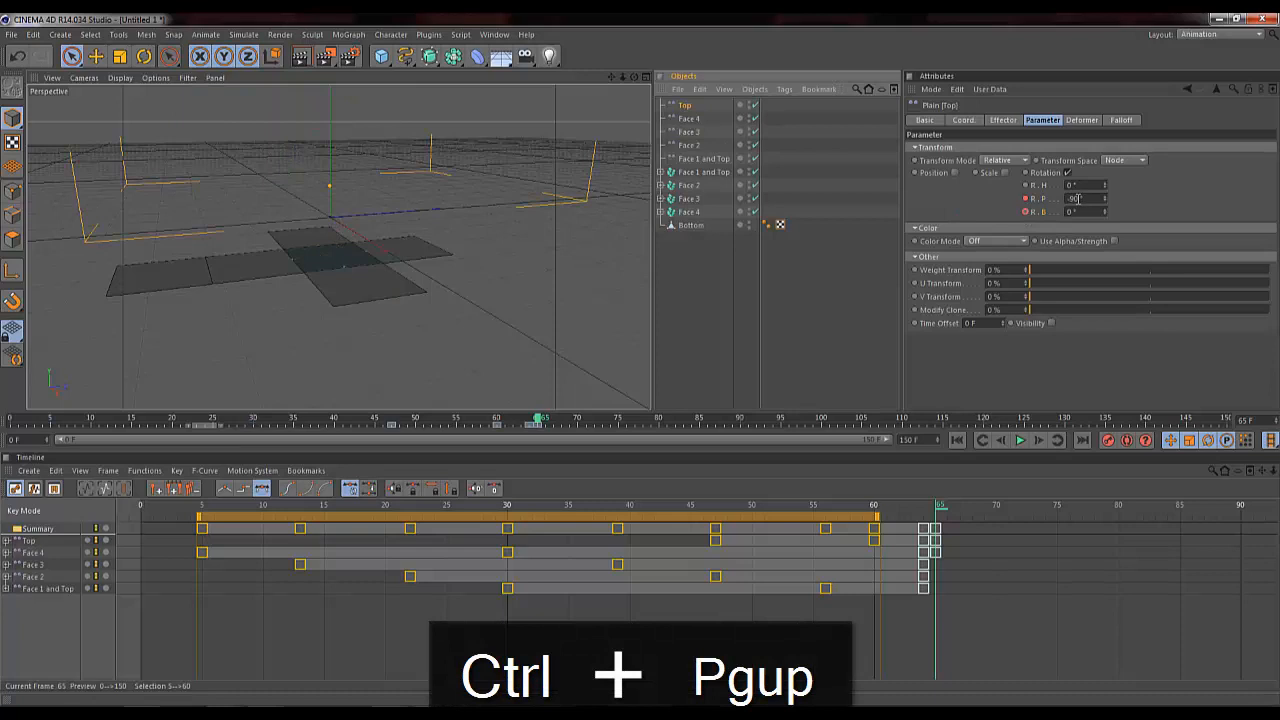
click(691, 119)
Step: Set the Face 3 Plain effector's pitch rotation to 90° and keyframe it at frame 65
click(689, 132)
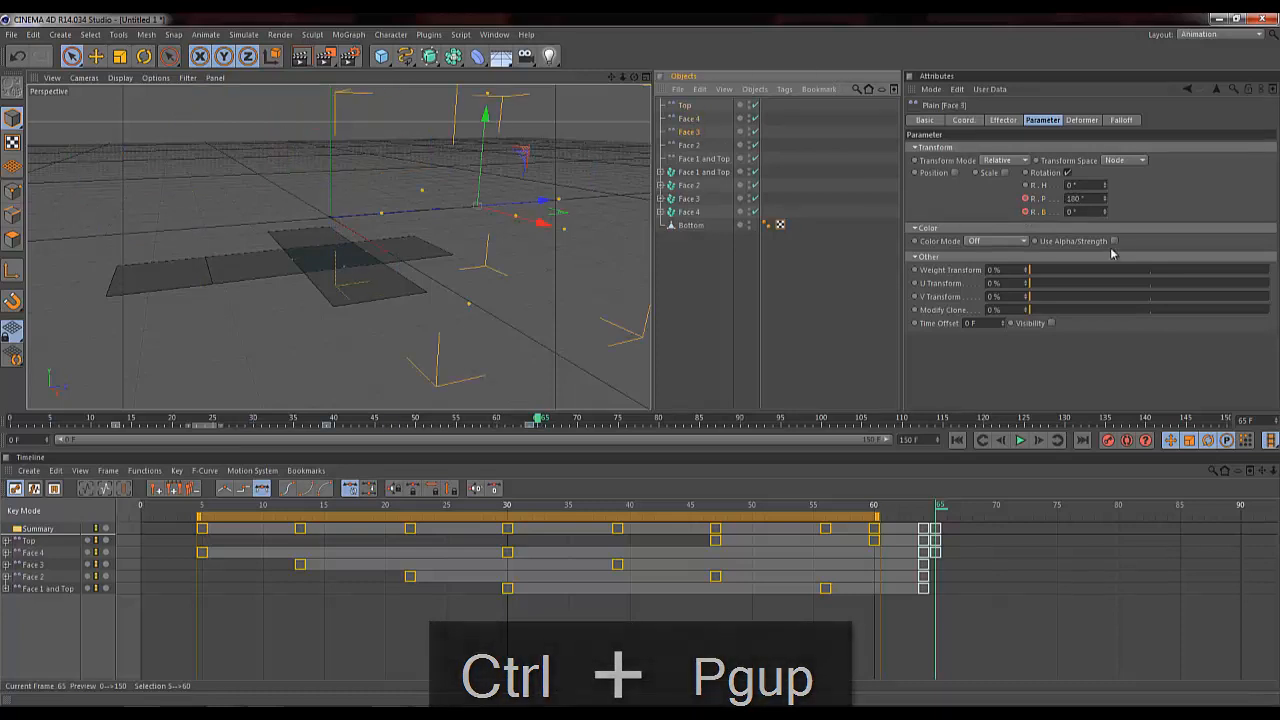
double_click(1075, 198)
text(9)
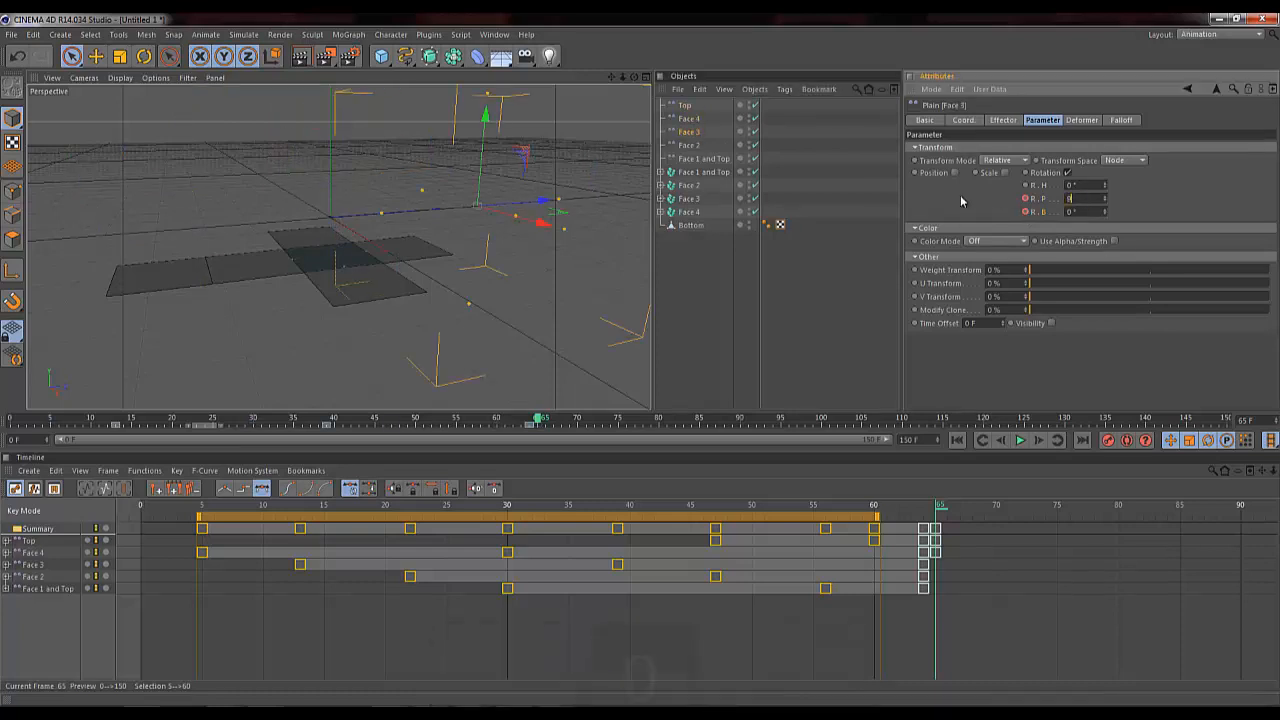
text(0)
ctrl+click(1026, 199)
Step: Set the Face 2 Plain effector's bank rotation to -90° and keyframe it at frame 65
click(689, 148)
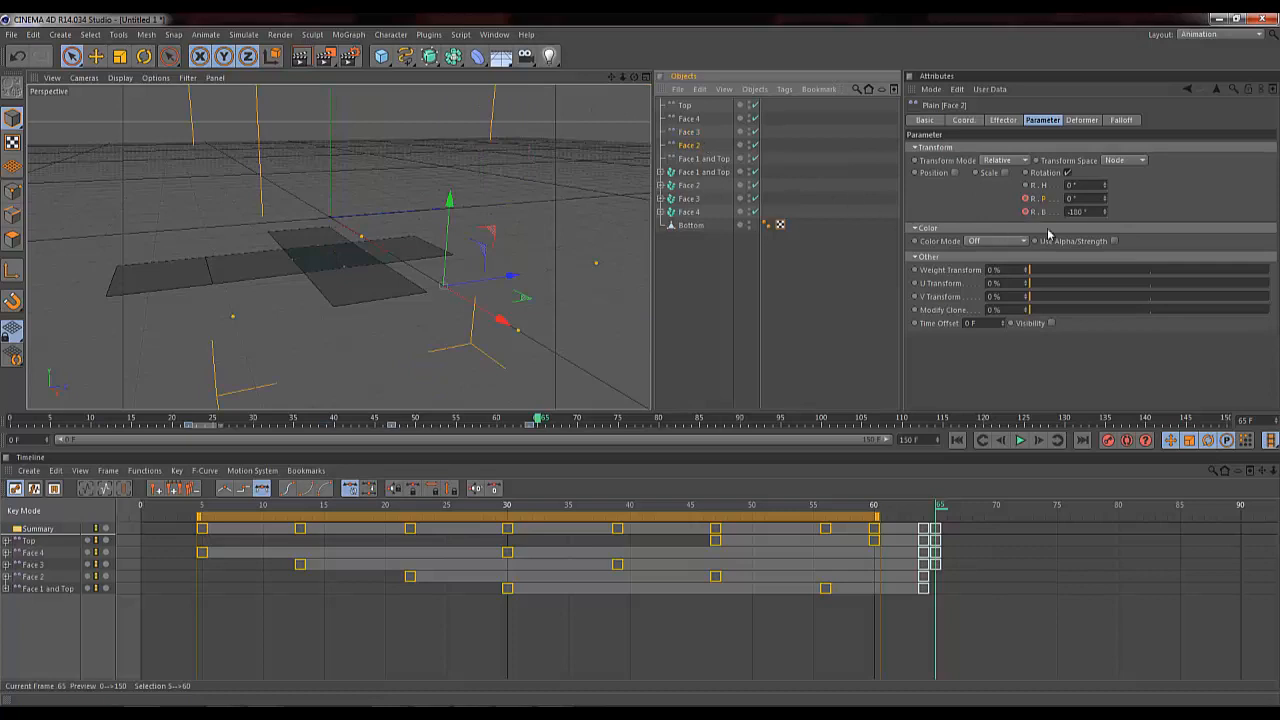
double_click(1100, 211)
text(-90)
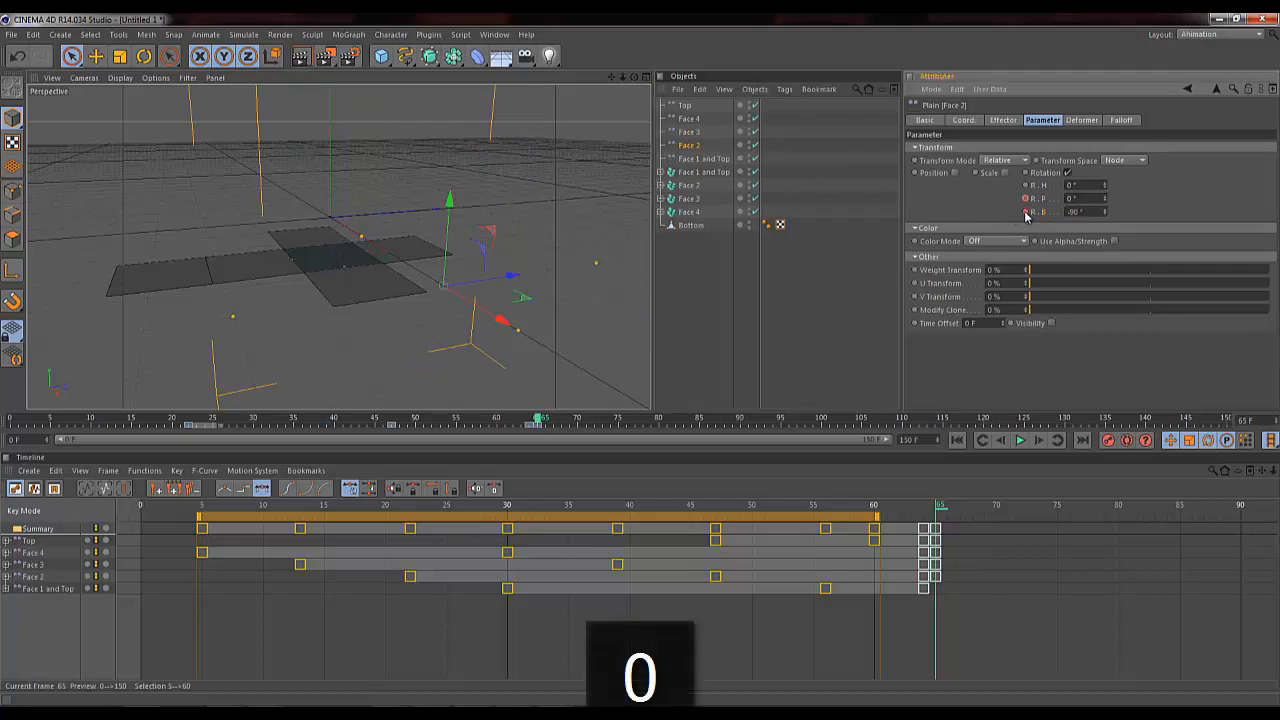
Step: Set the Face 1 and Top Plain effector's pitch rotation to -90° and keyframe it at frame 65
click(708, 160)
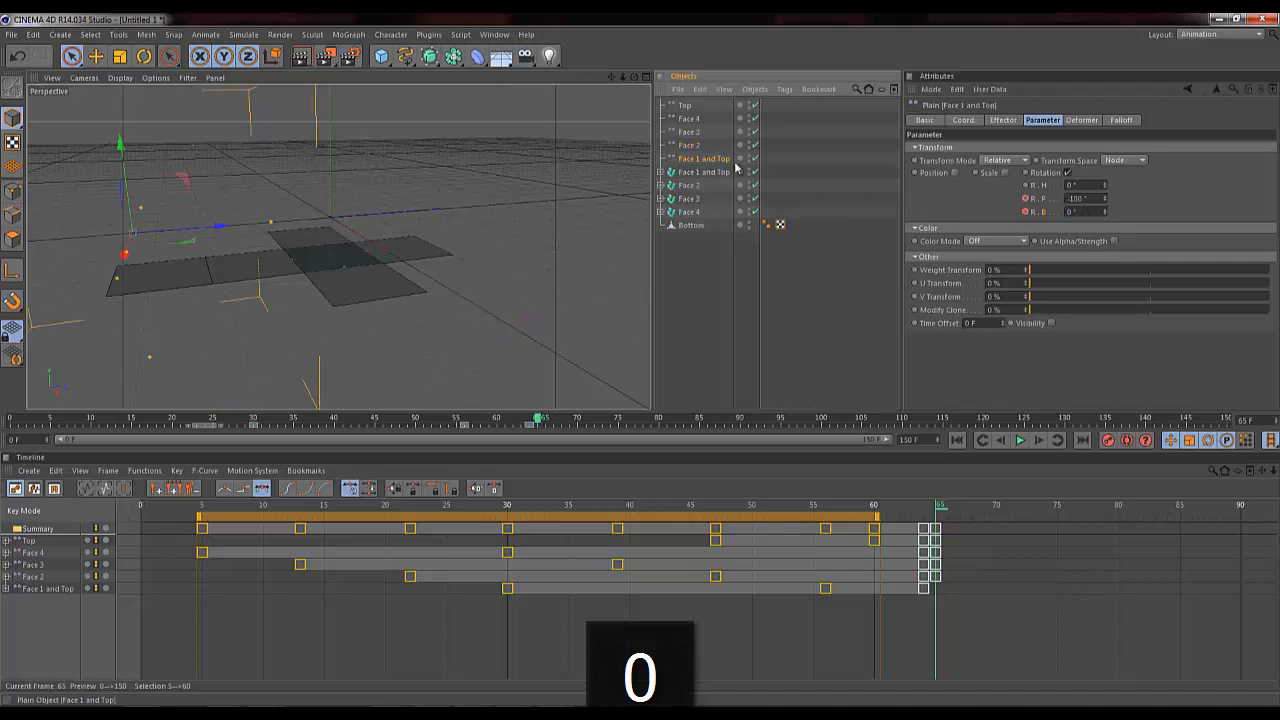
double_click(1087, 198)
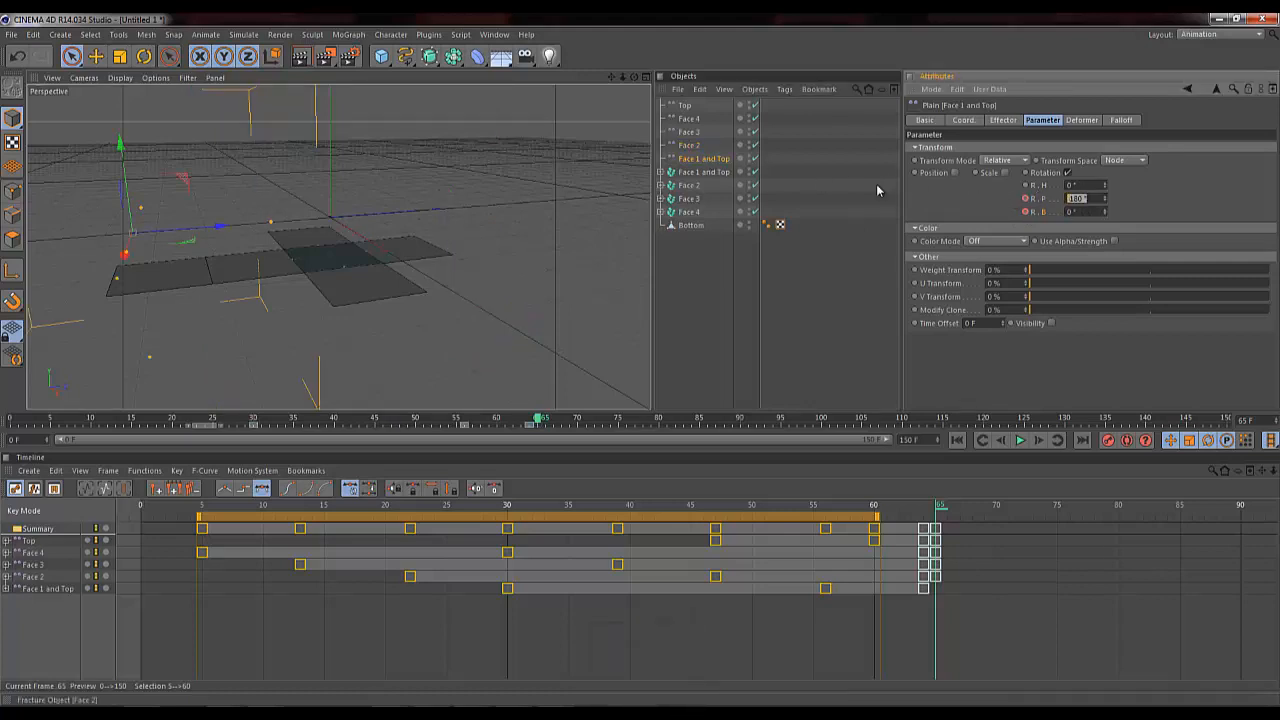
text(-90)
ctrl+click(1025, 198)
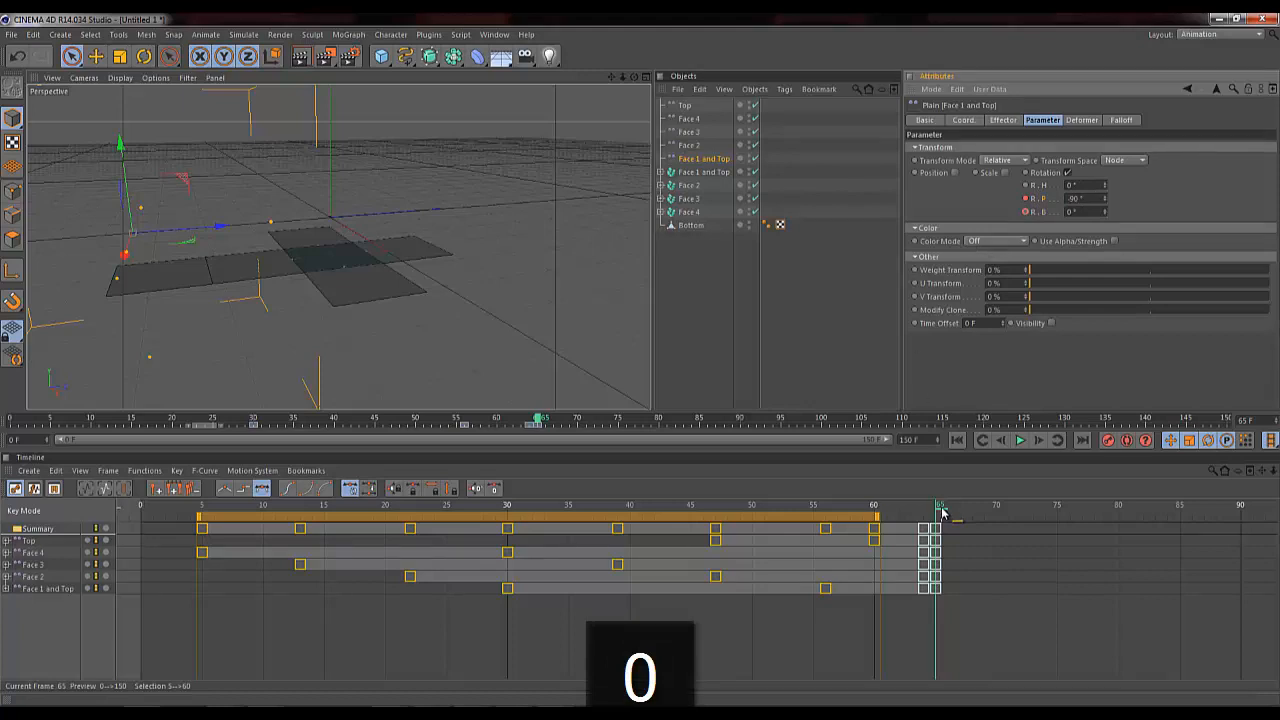
Step: Record keyframes for all five Plain effectors at frame 70
drag(941, 512, 1003, 517)
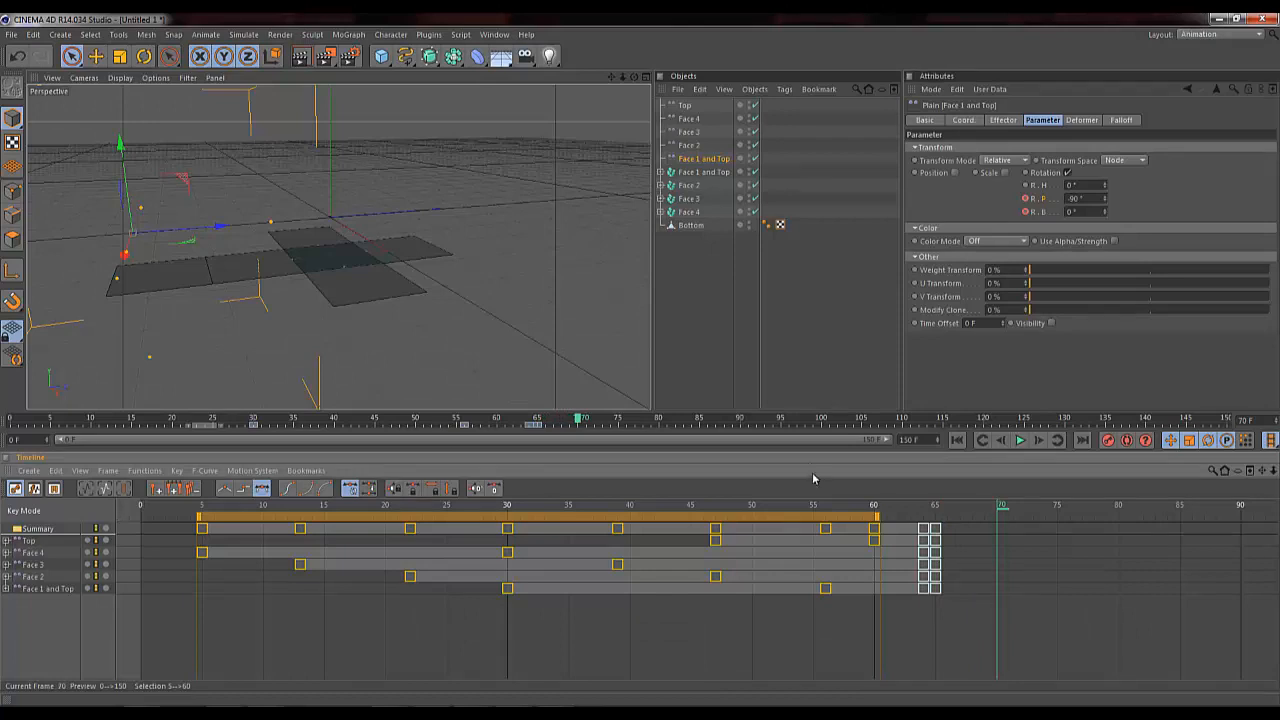
shift+click(683, 106)
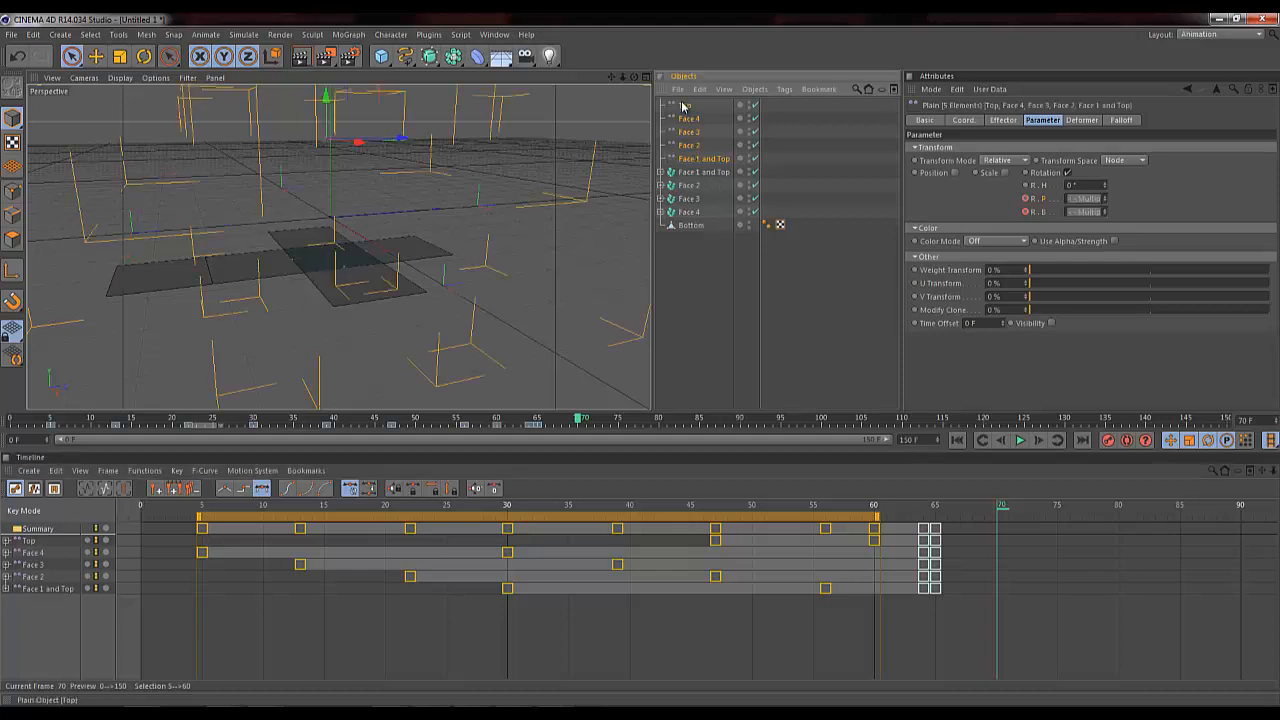
click(1110, 441)
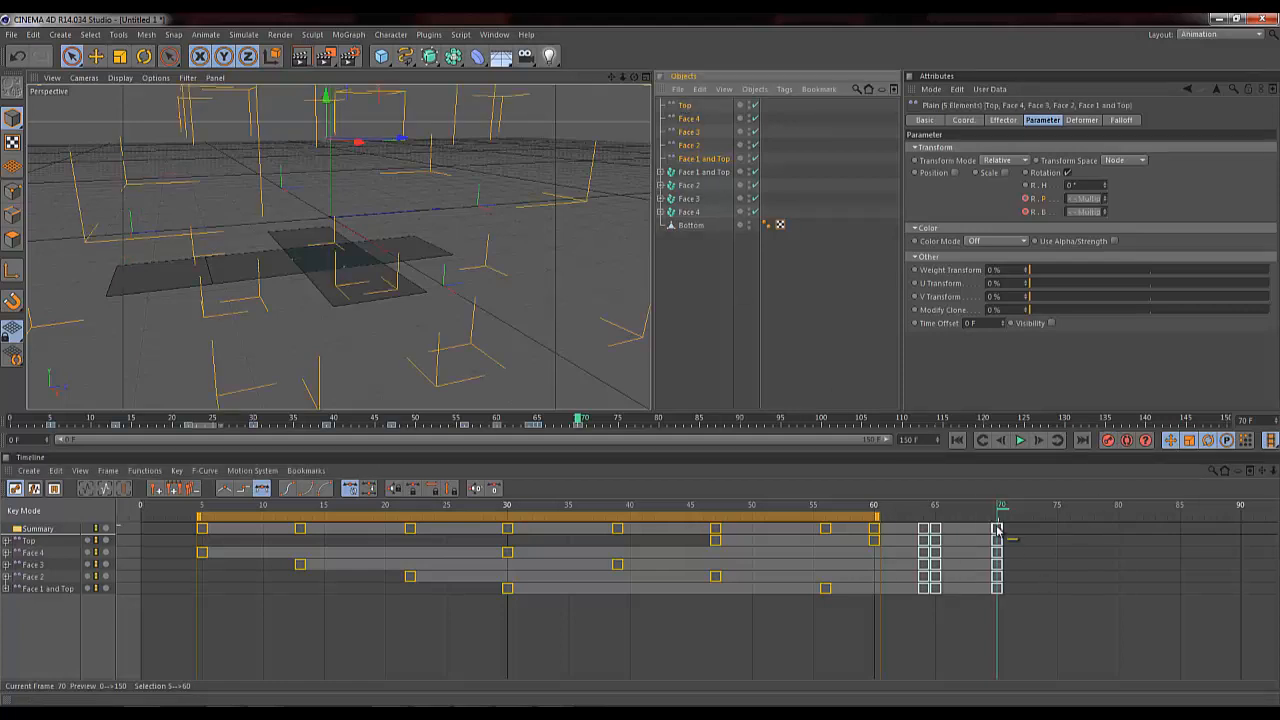
key(Page_Up)
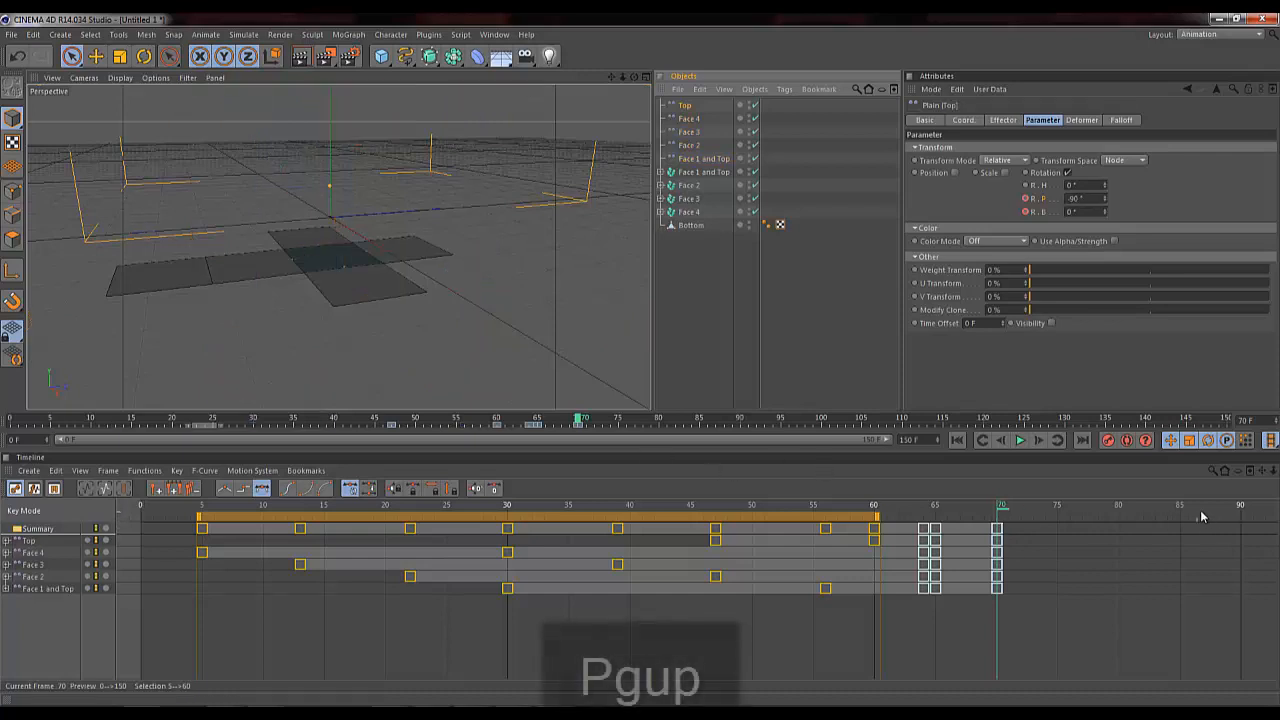
Step: At frame 90, set the Top Plain effector's Y position to 0 cm and keyframe it, turning on deformer display in the viewport
click(1240, 512)
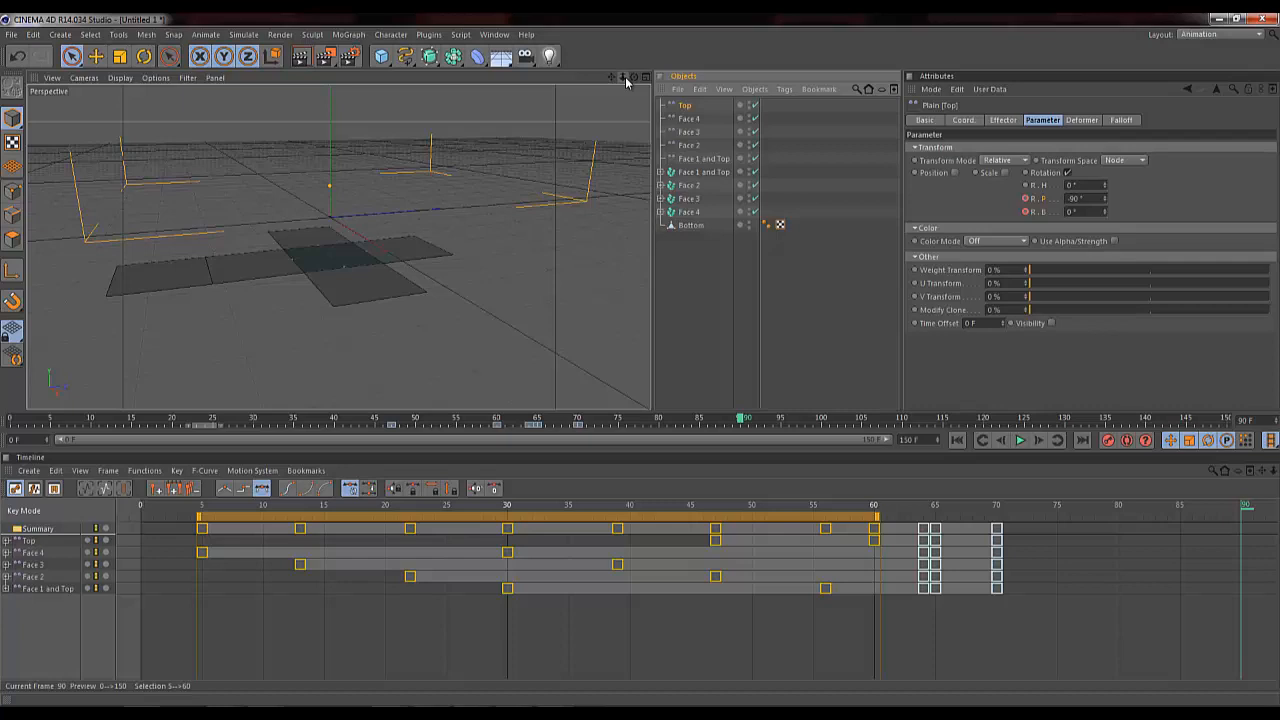
click(964, 120)
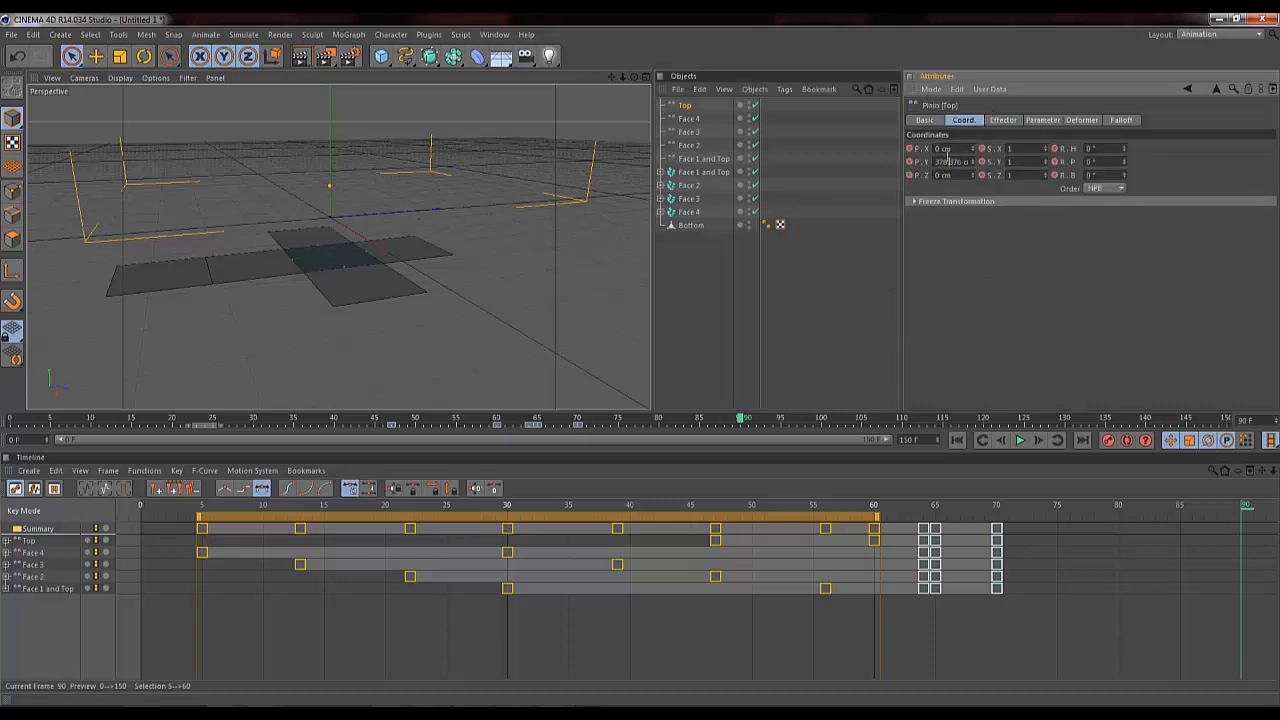
text(0)
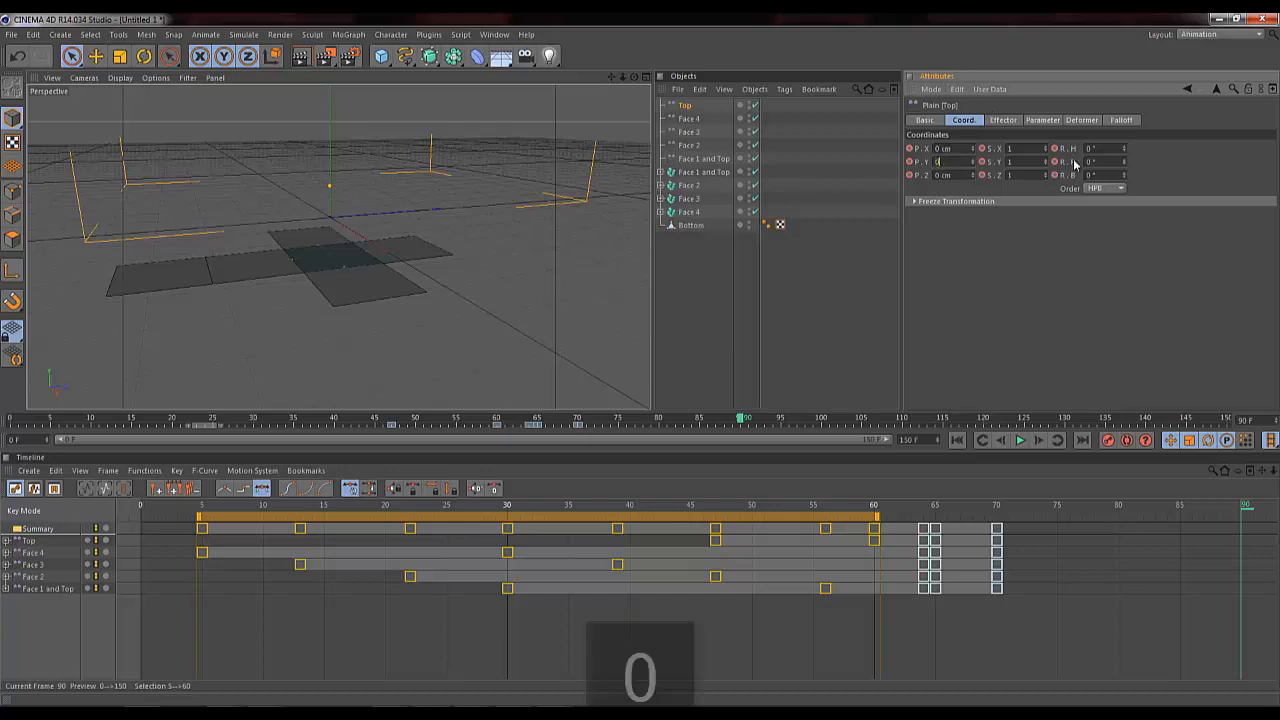
key(Return)
click(187, 77)
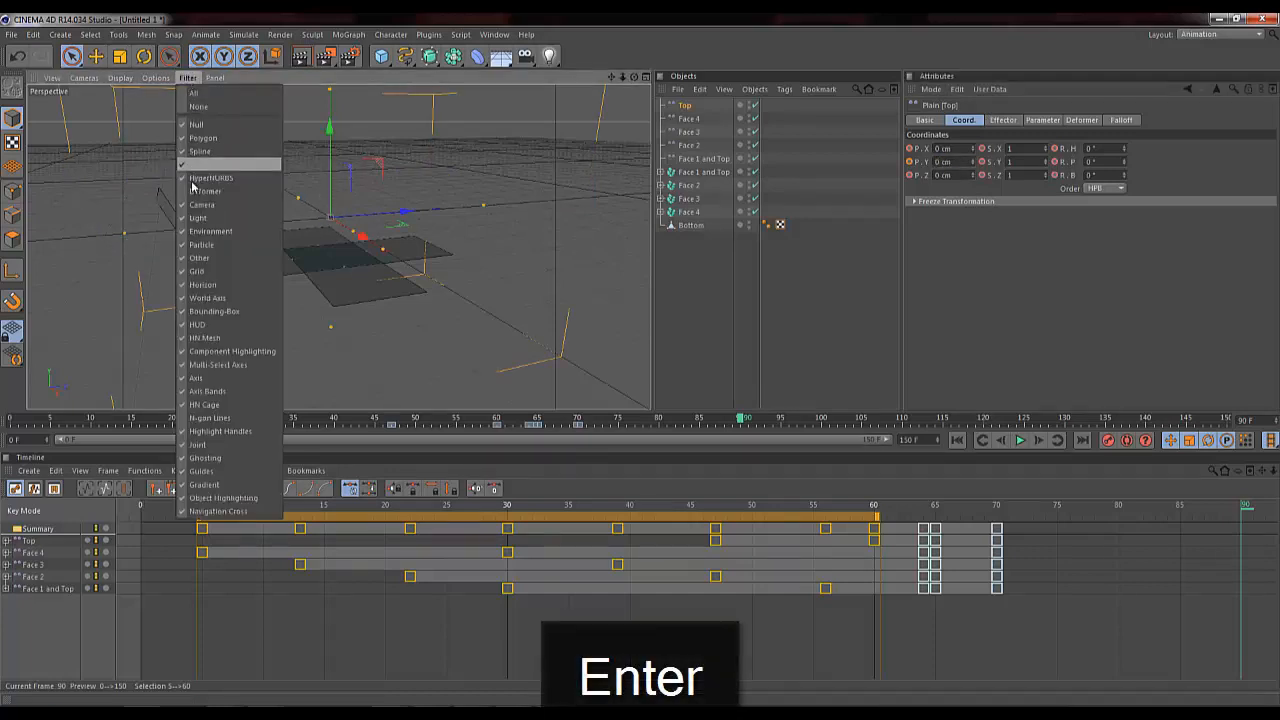
click(211, 193)
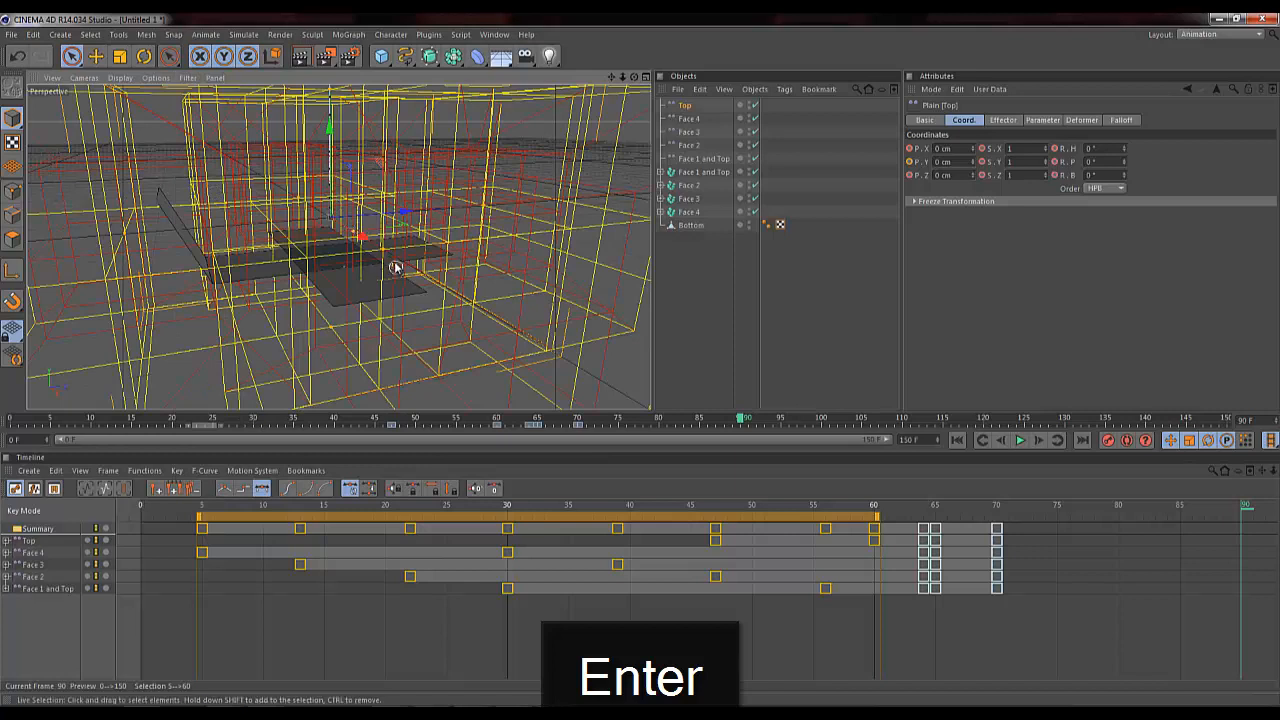
click(910, 163)
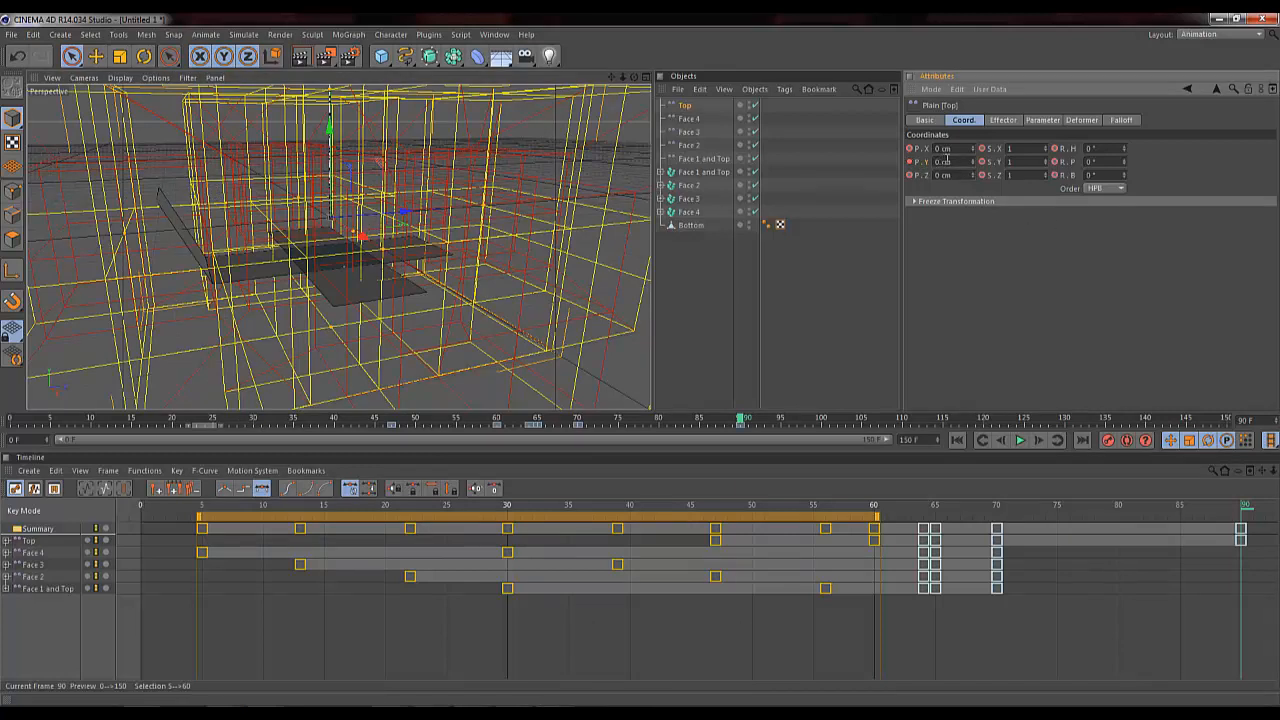
Step: Set the Face 4 Plain effector's X position to 0 cm and keyframe it at frame 90
click(693, 120)
click(937, 148)
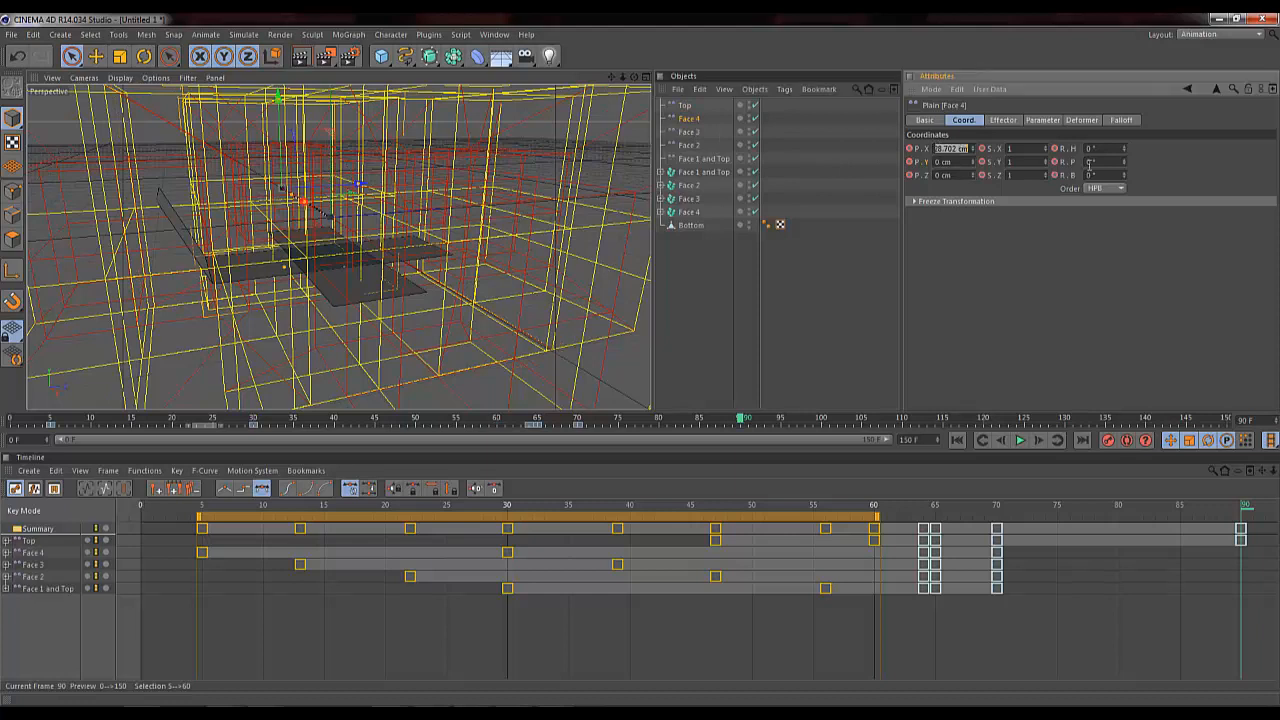
text(0)
key(Return)
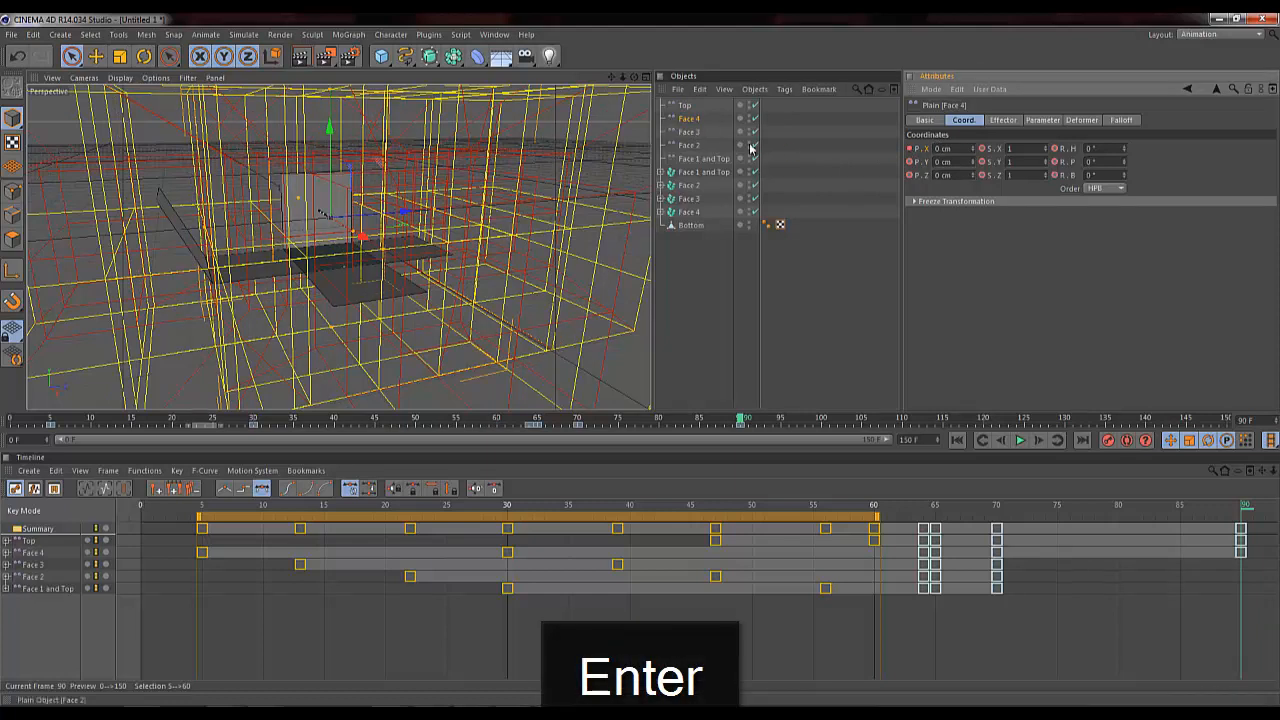
Step: Set the Face 3 Plain effector's Z position to 0 cm and keyframe it at frame 90
click(689, 131)
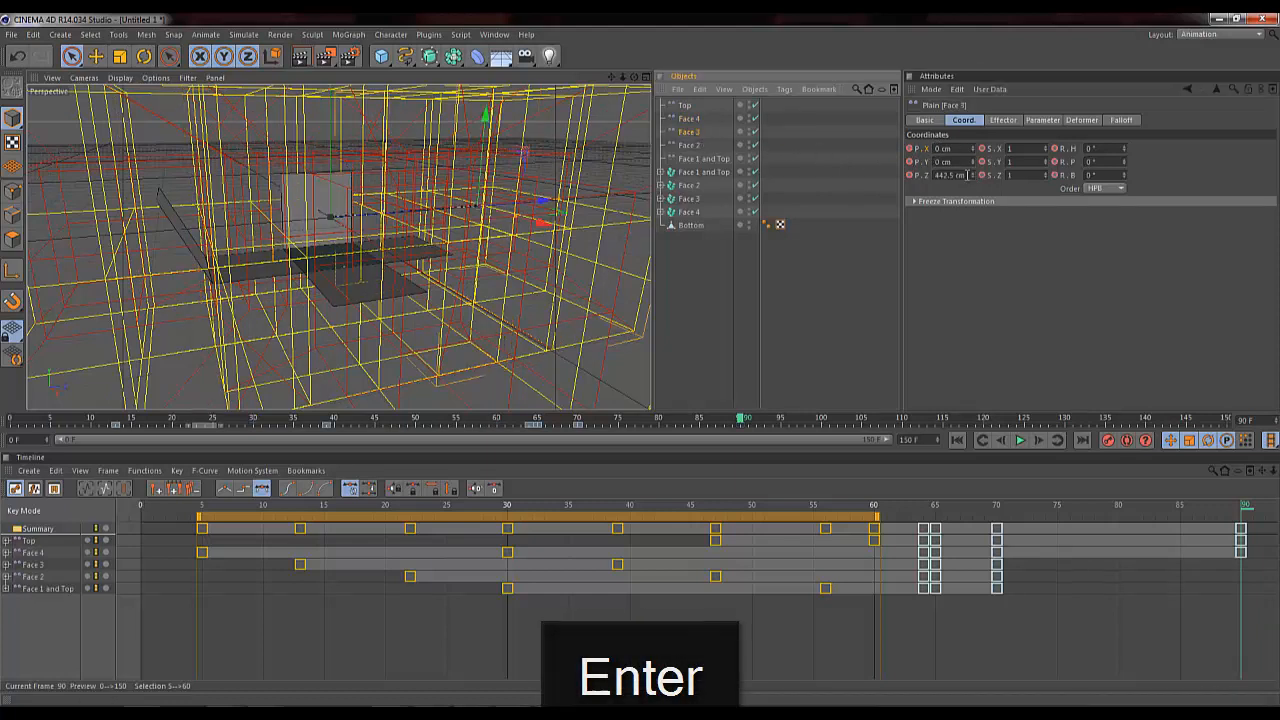
click(950, 175)
text(0)
key(Return)
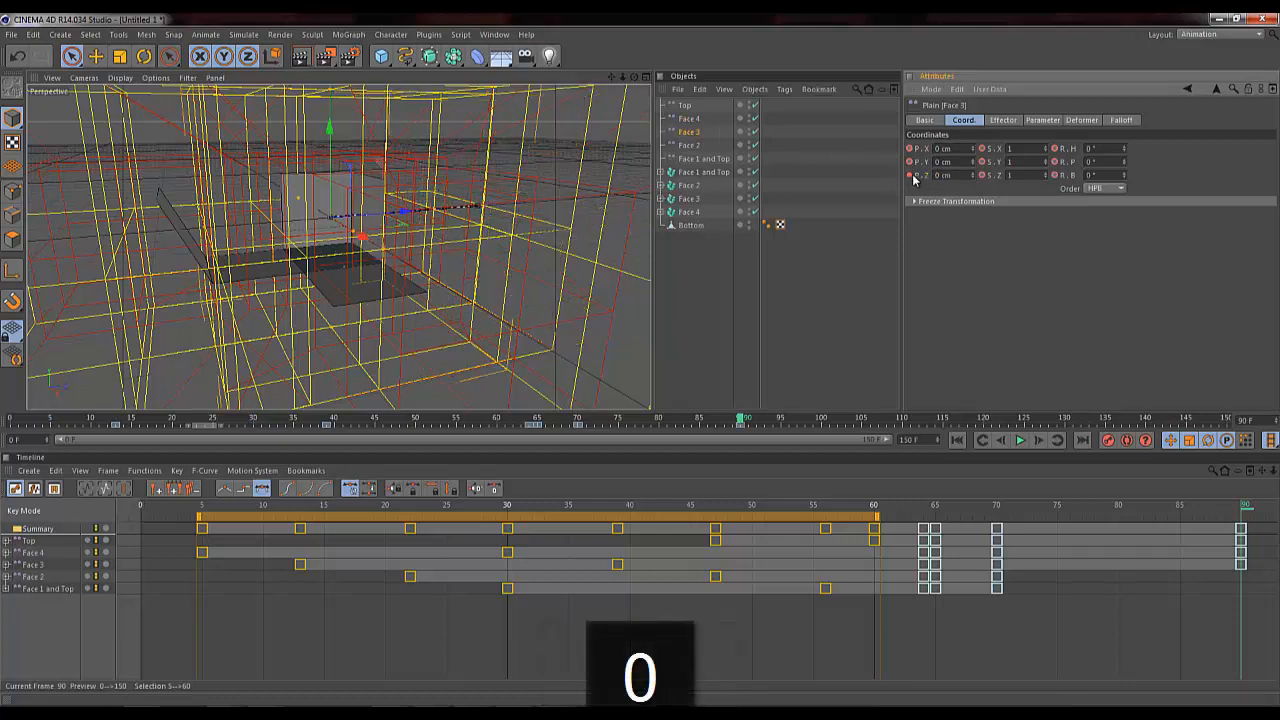
Step: Set the Face 2 Plain effector's X position to 0 cm and keyframe it at frame 90
click(689, 145)
click(945, 149)
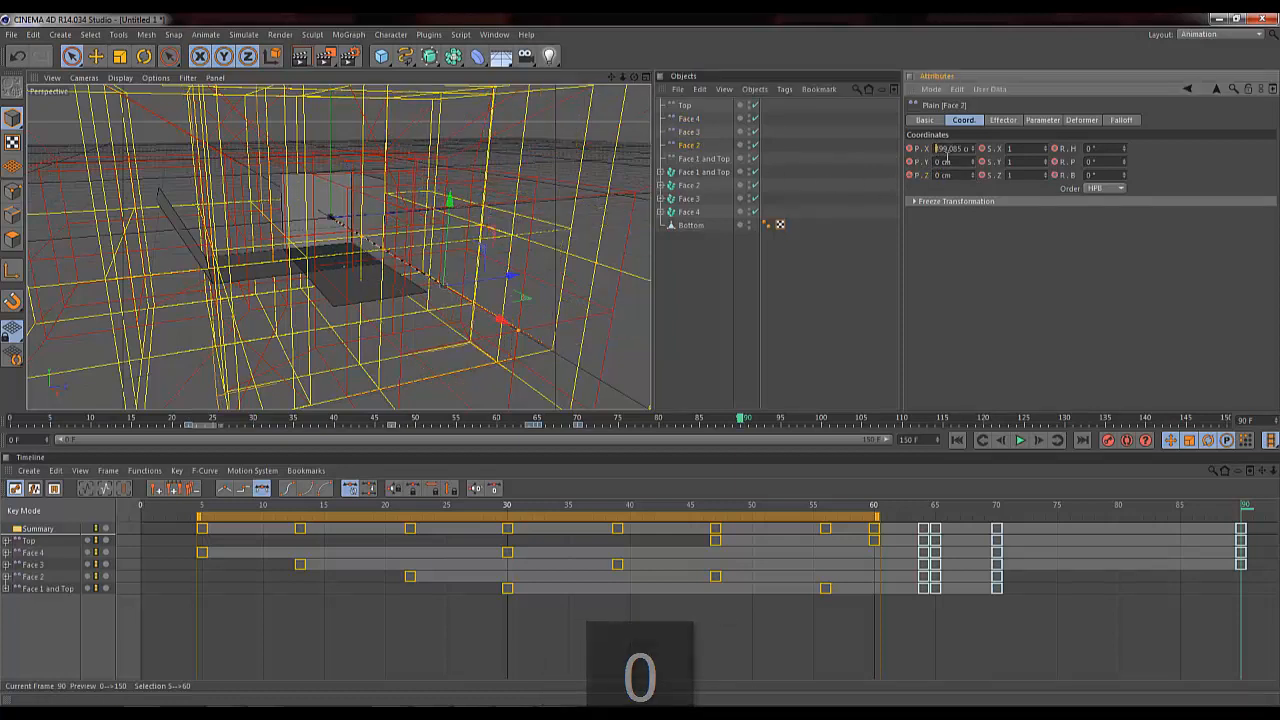
key(ctrl+a)
text(0)
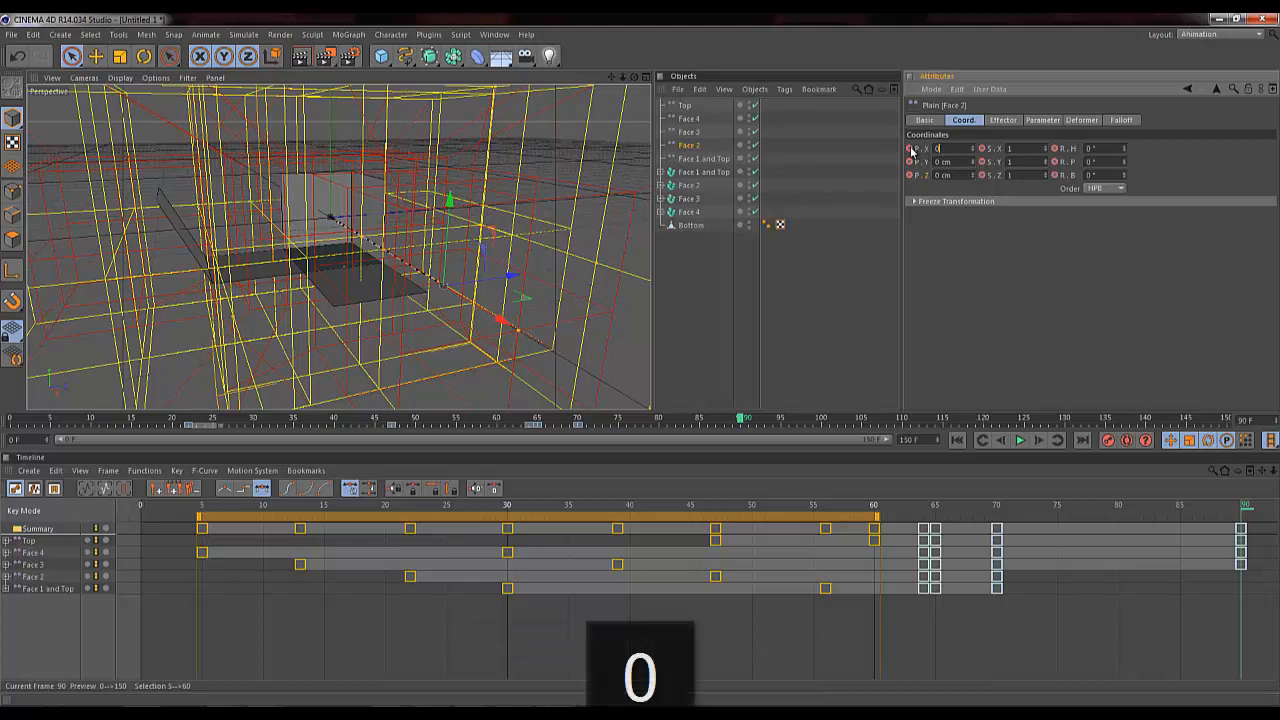
Step: Set the Face 1 and Top Plain effector's Z position to 0 cm and keyframe it at frame 90
click(705, 158)
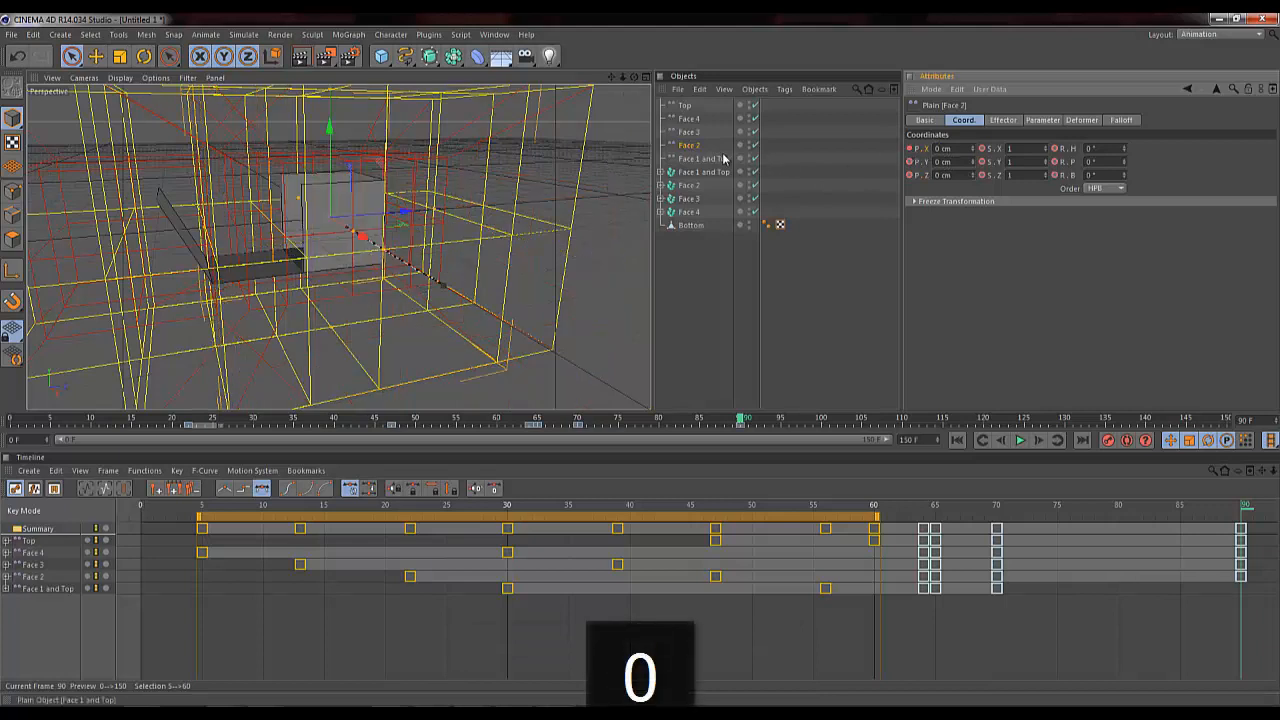
click(948, 174)
key(ctrl+a)
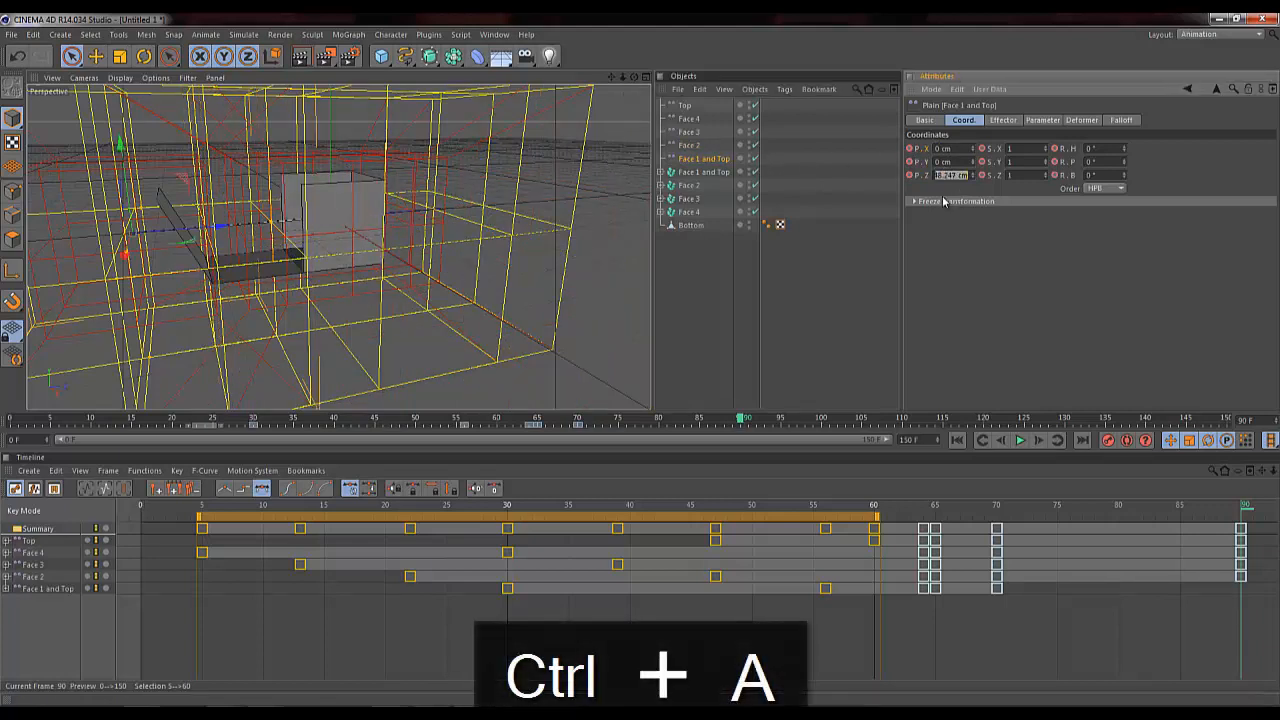
text(0)
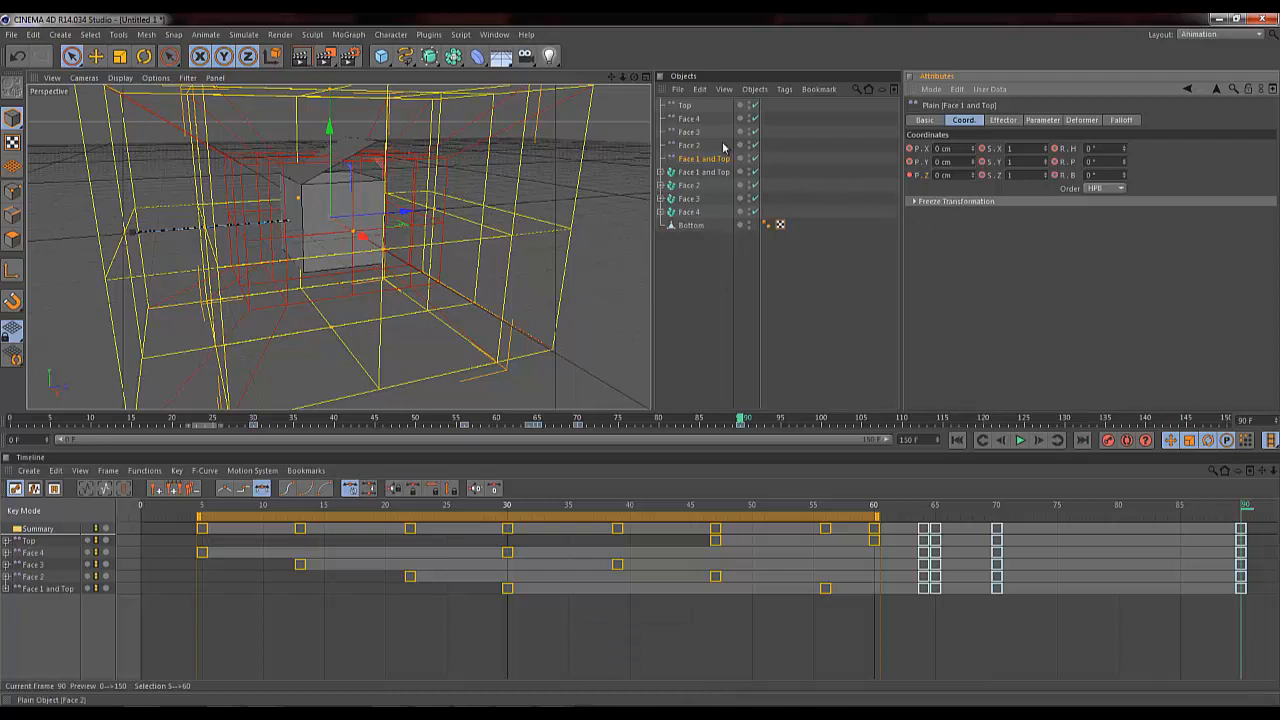
Step: Adjust the Top Plain effector's box falloff to a Y size of 268 cm, and return to the first frame
click(684, 106)
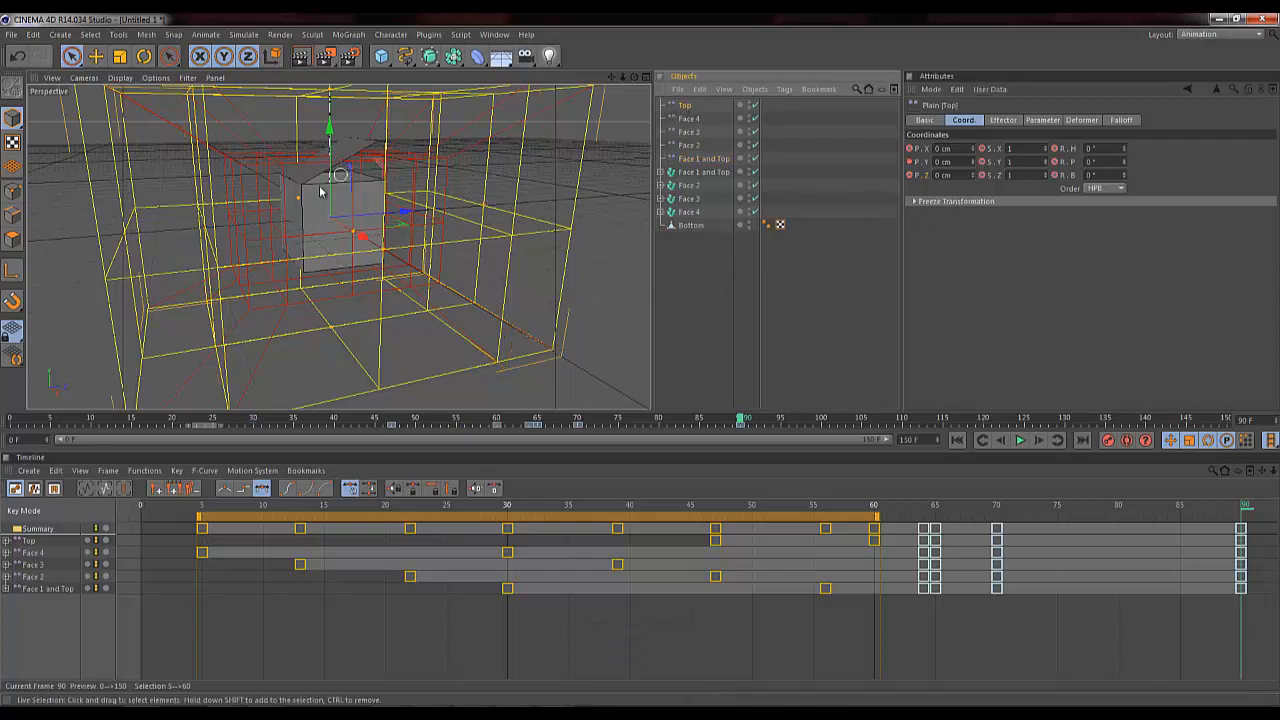
click(1002, 120)
click(1120, 120)
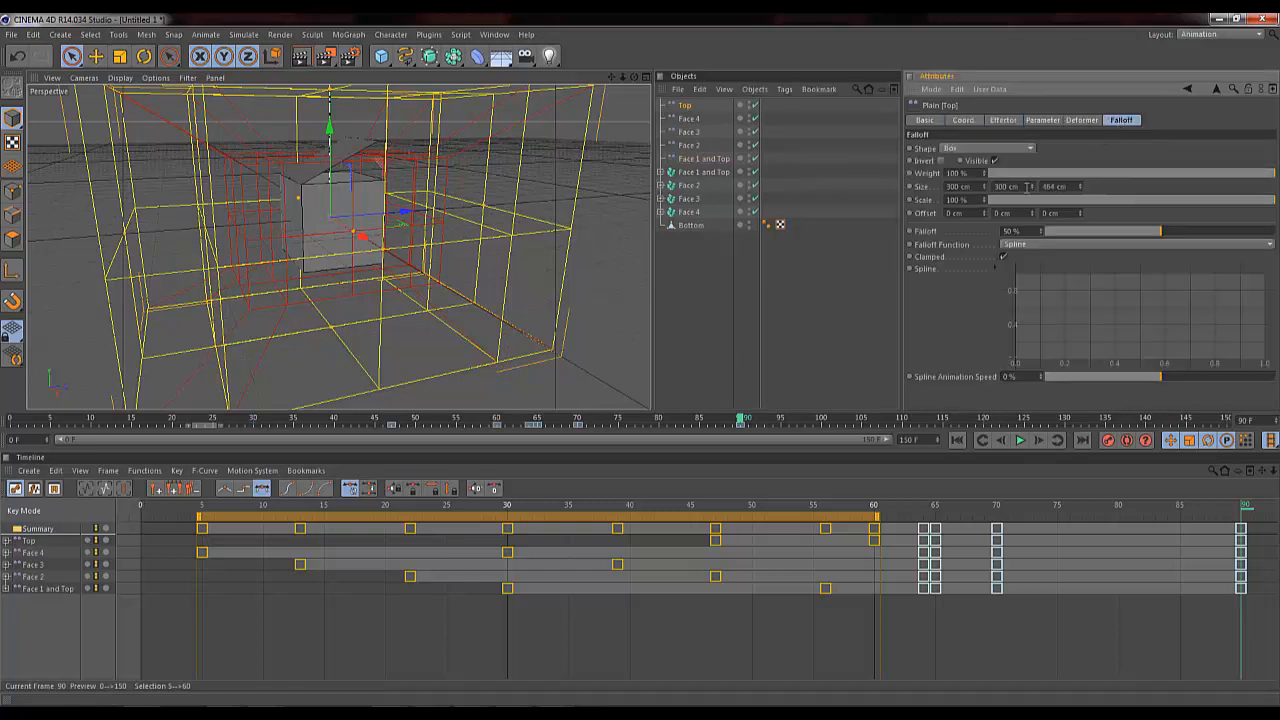
mouse_move(1031, 190)
mouse_down()
mouse_move(1032, 176)
mouse_move(1033, 190)
mouse_up()
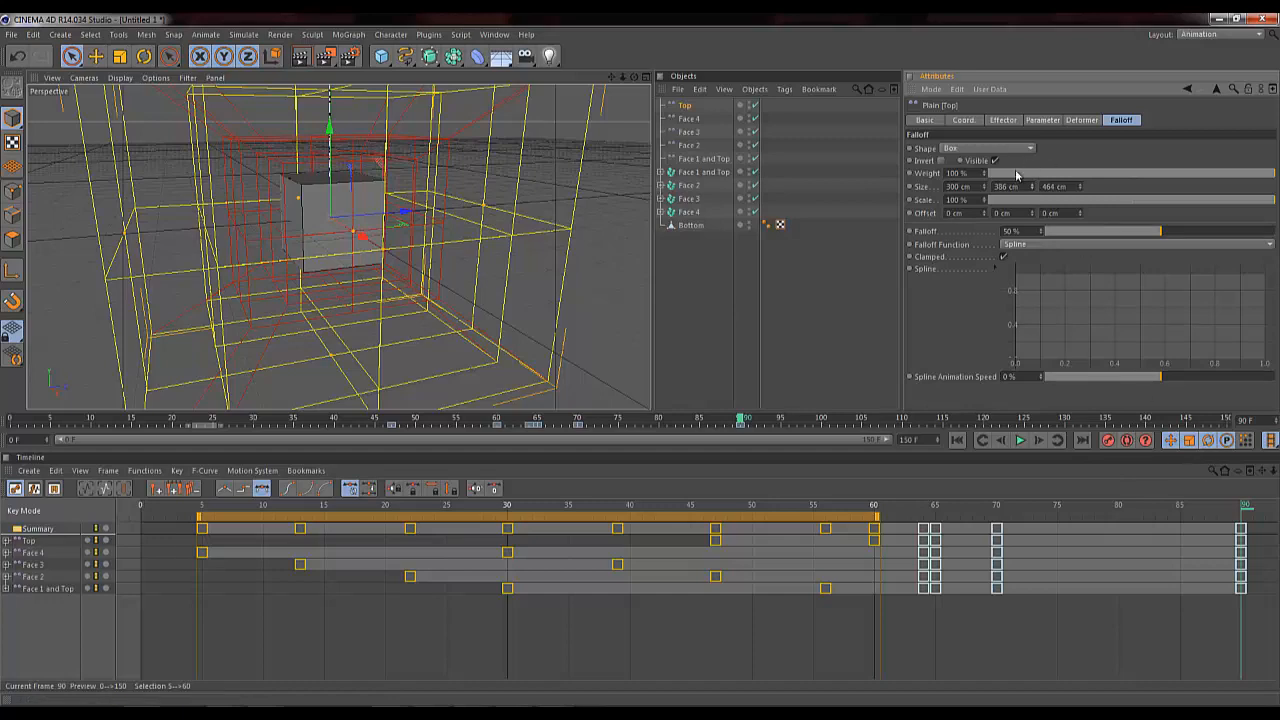
drag(1035, 192, 1036, 186)
key(Page_Up)
key(Page_Up)
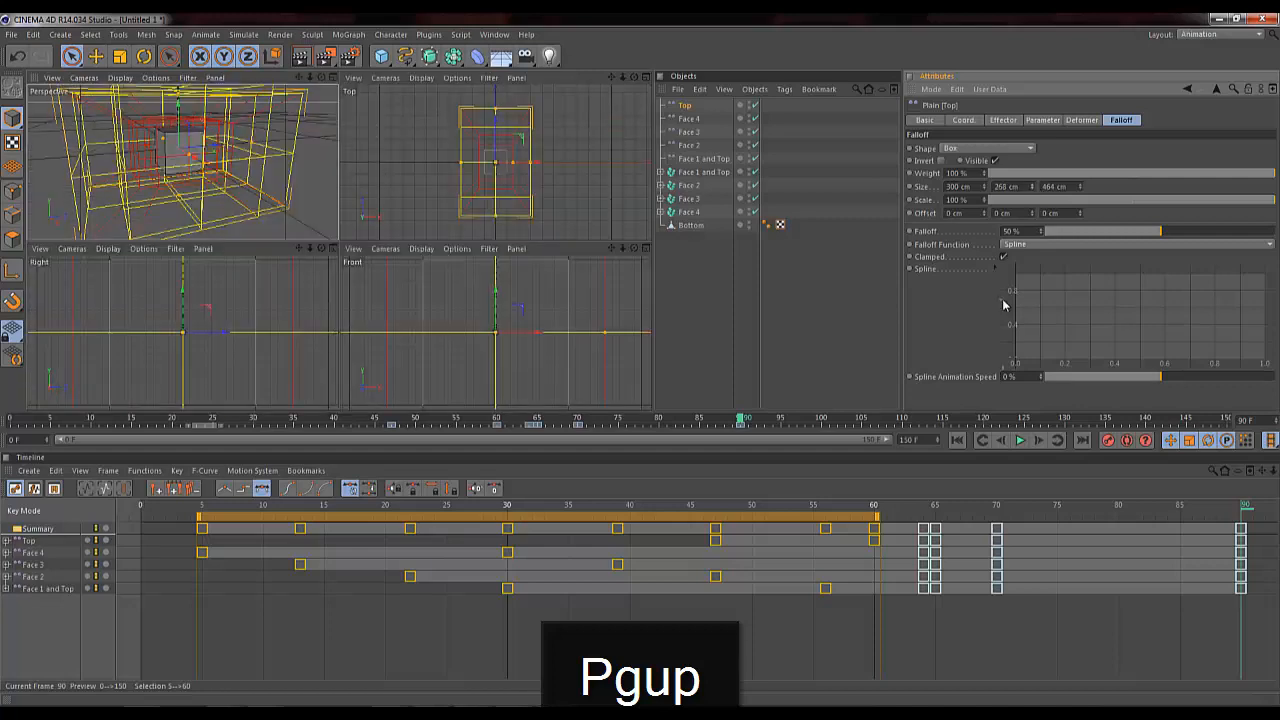
click(333, 77)
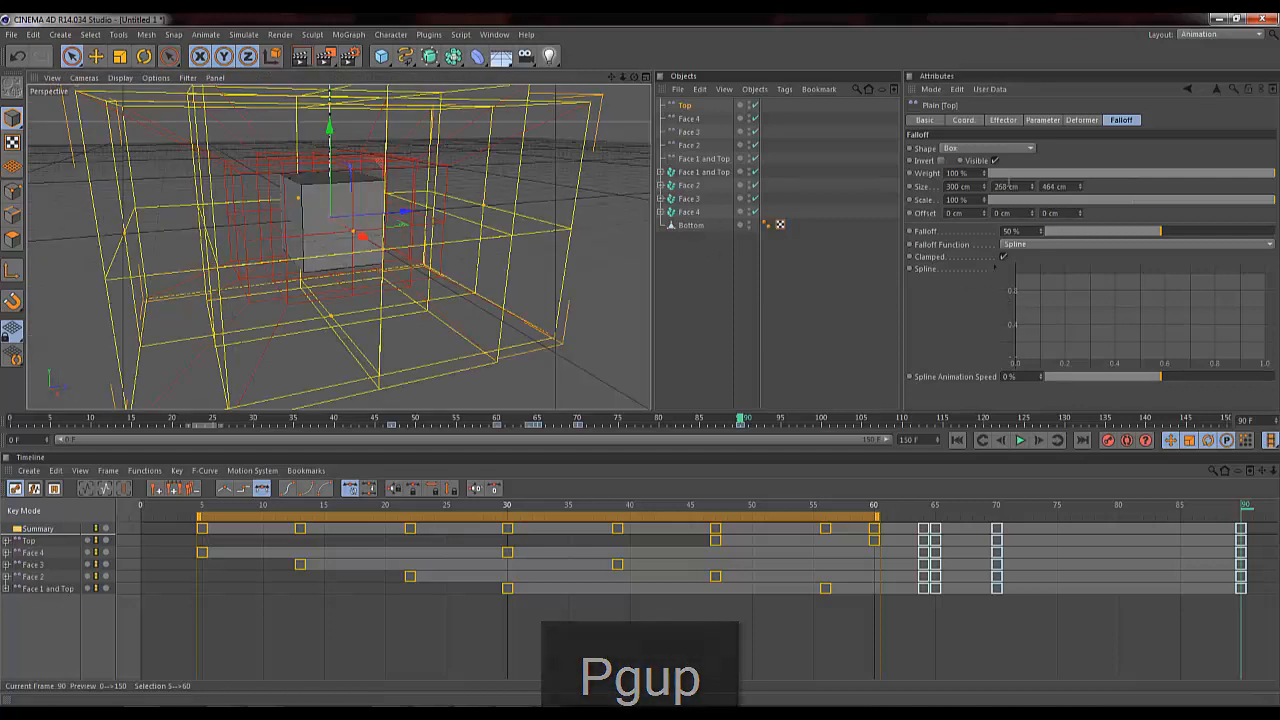
click(957, 442)
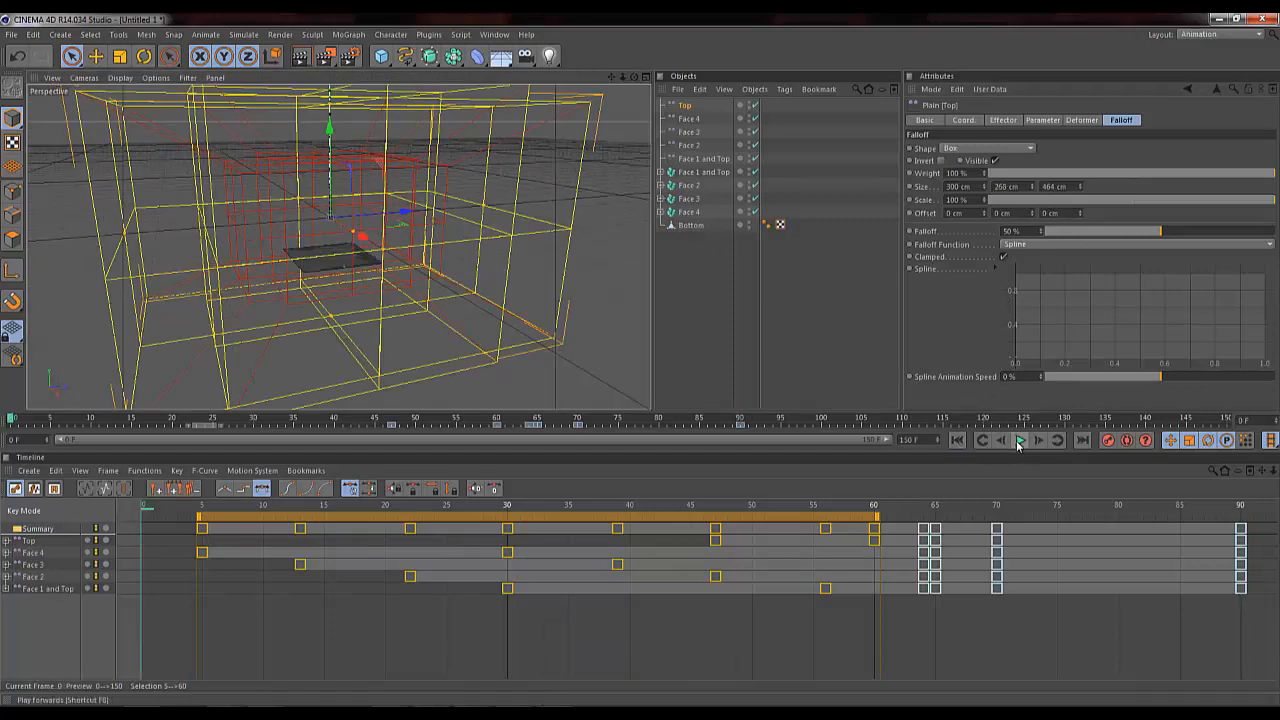
Step: Play the animation through, and move the effectors' frame 90 keys to frame 100 in the Timeline
click(1019, 441)
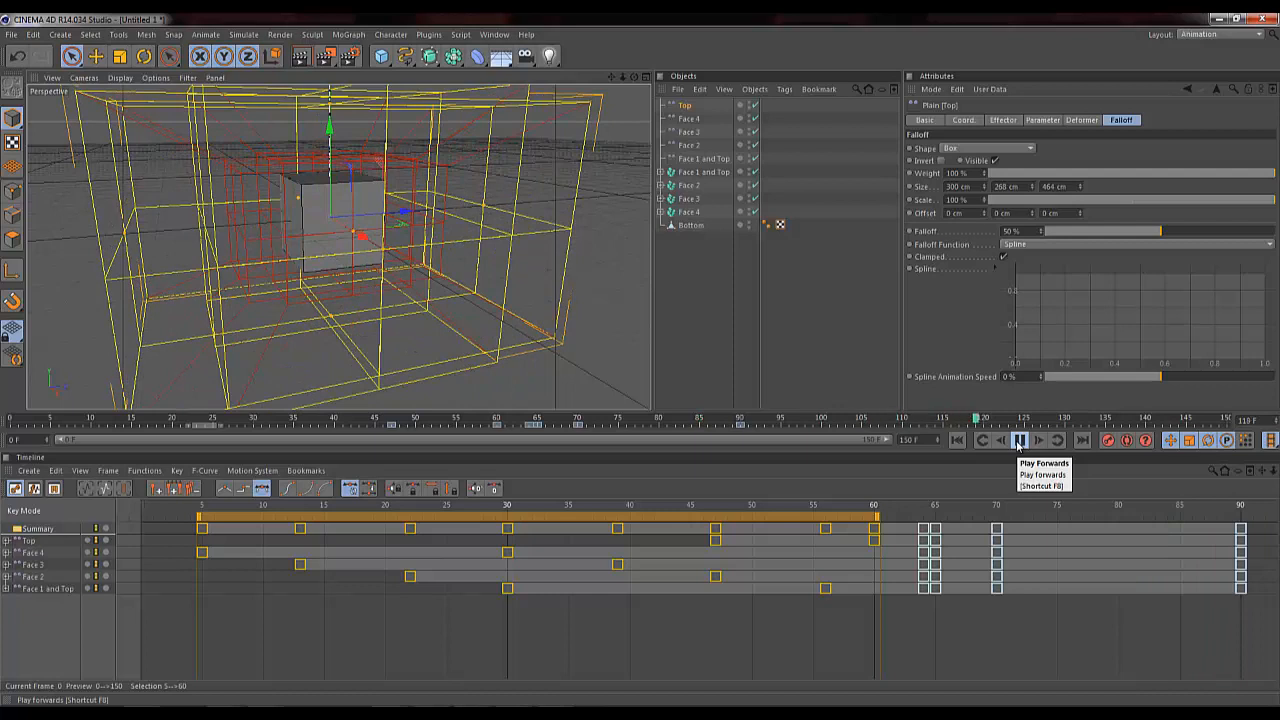
click(1019, 441)
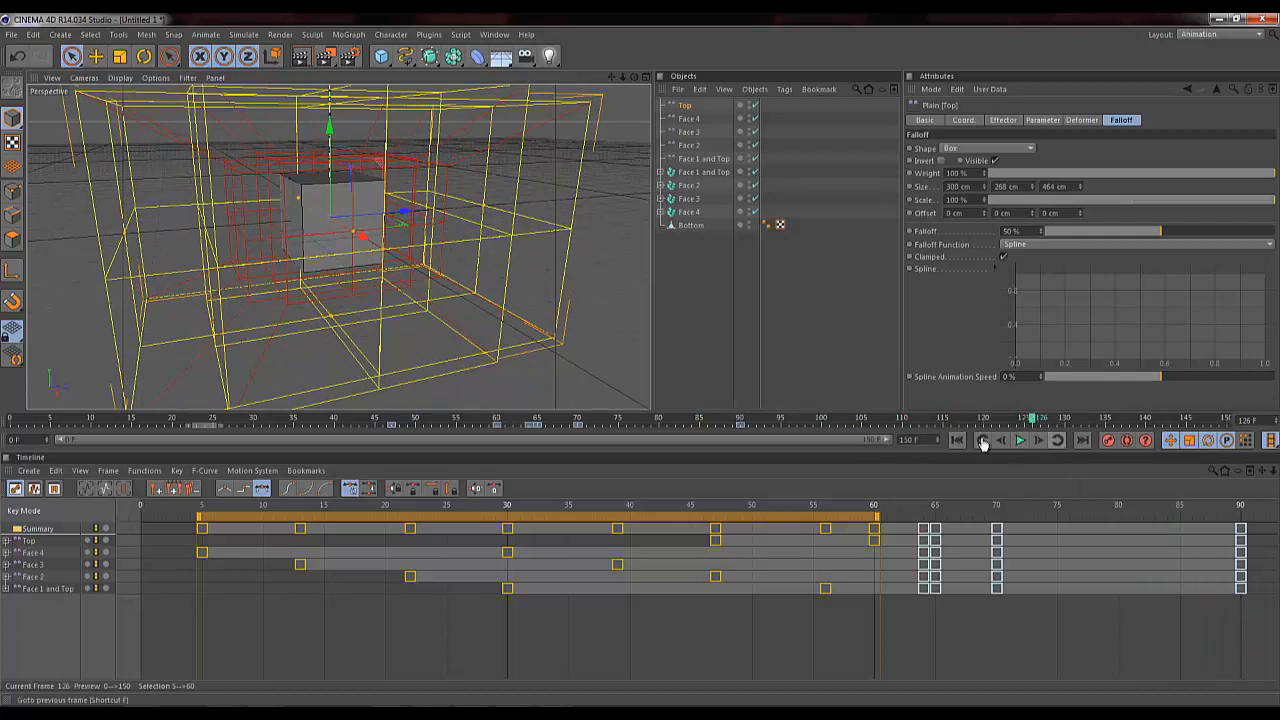
drag(1271, 469, 641, 504)
drag(810, 636, 698, 516)
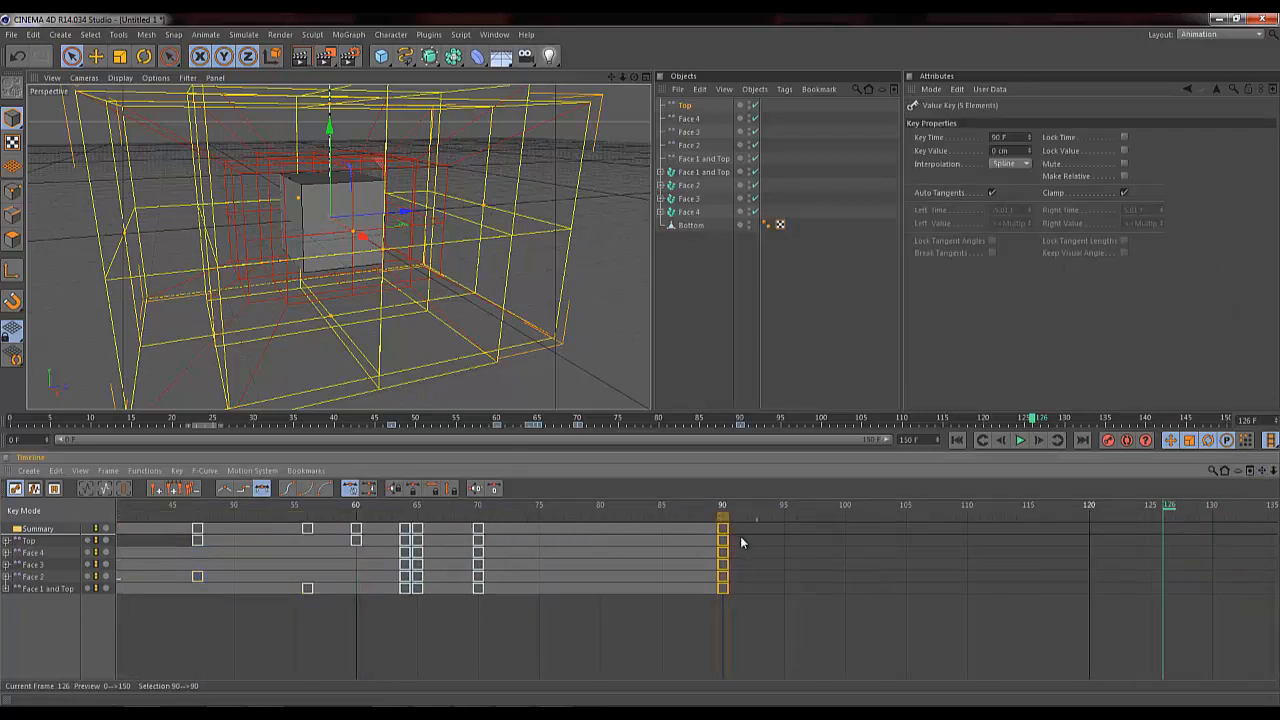
drag(722, 524, 845, 522)
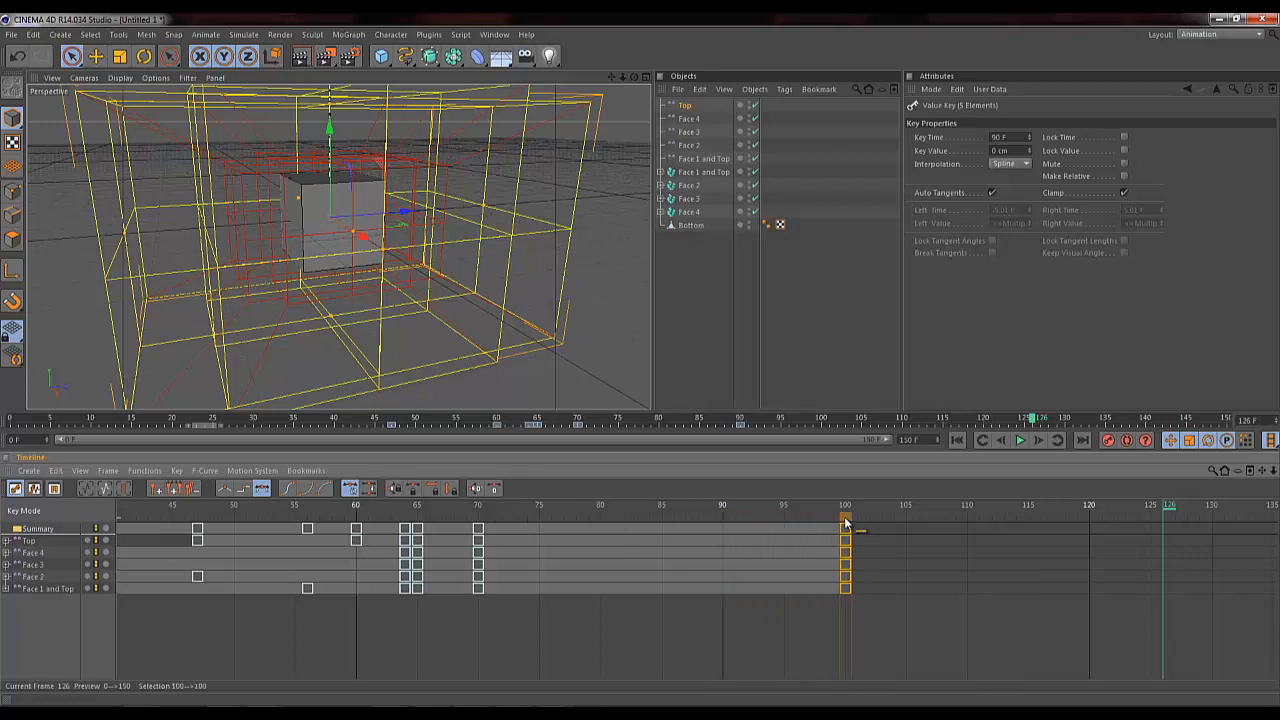
click(869, 650)
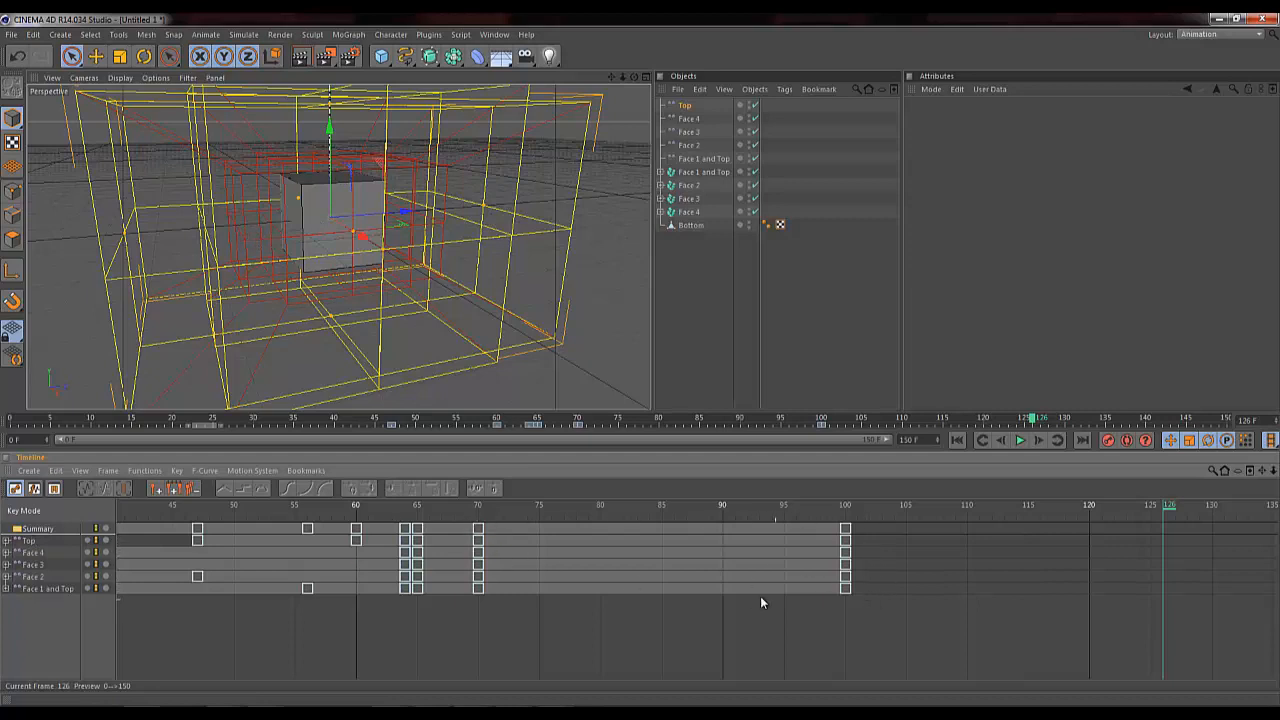
Step: Shift the last two Face 3 effector keys to frames 80 and 110
click(52, 589)
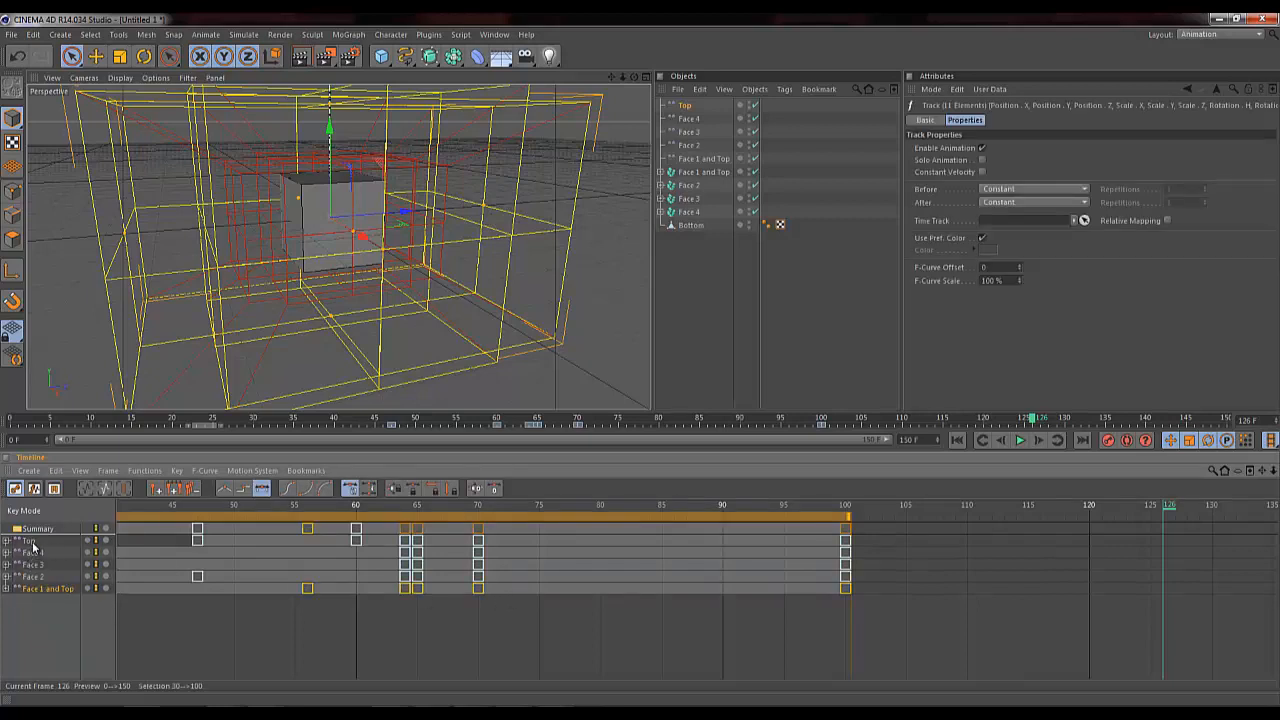
click(44, 555)
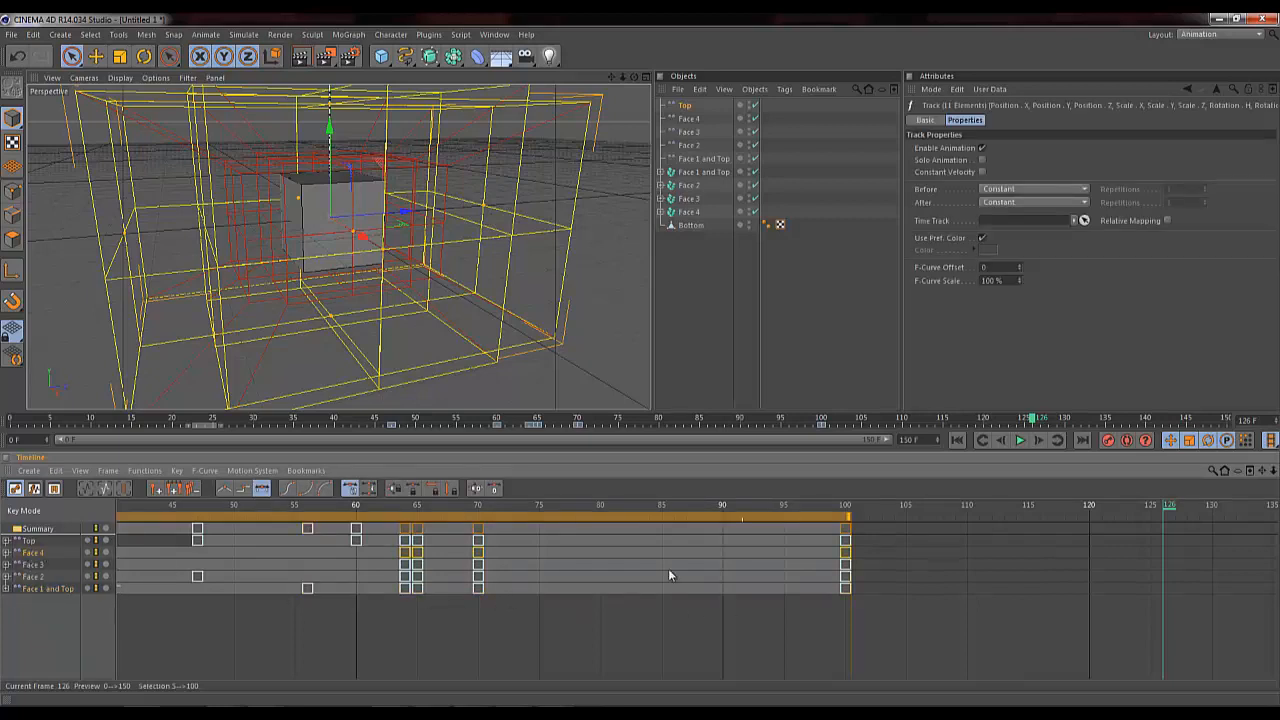
click(36, 567)
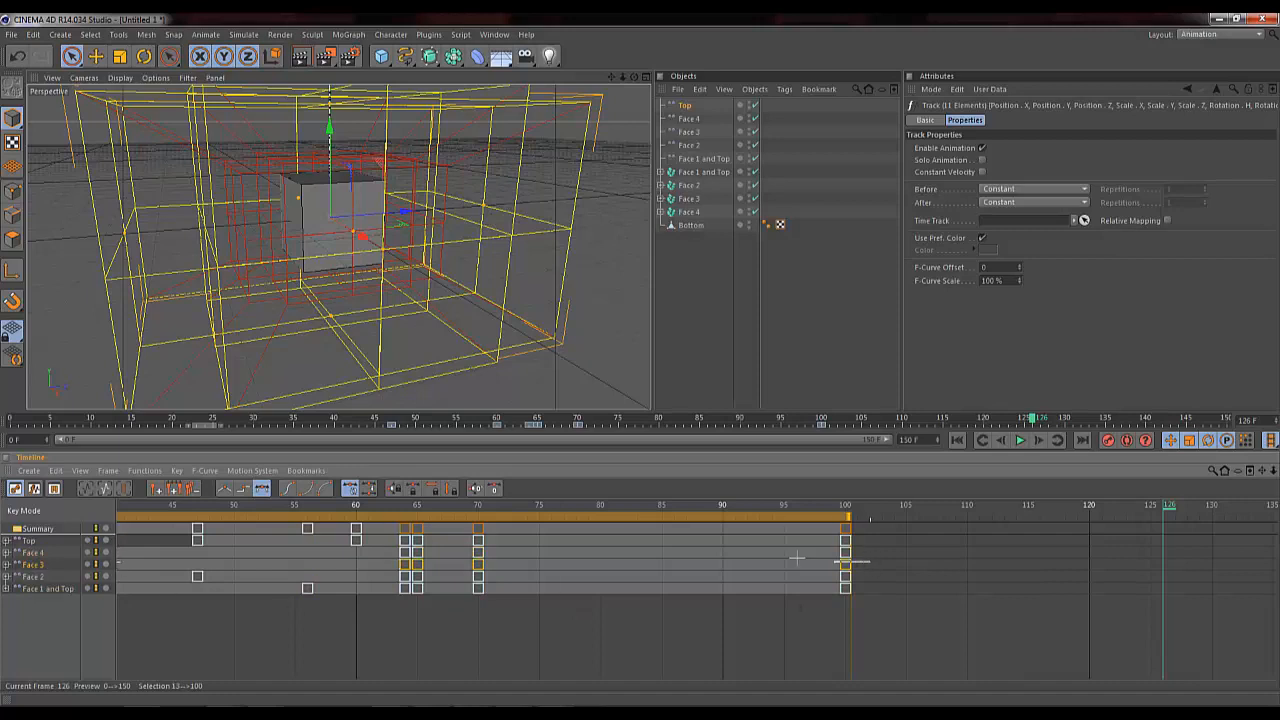
drag(868, 540, 460, 568)
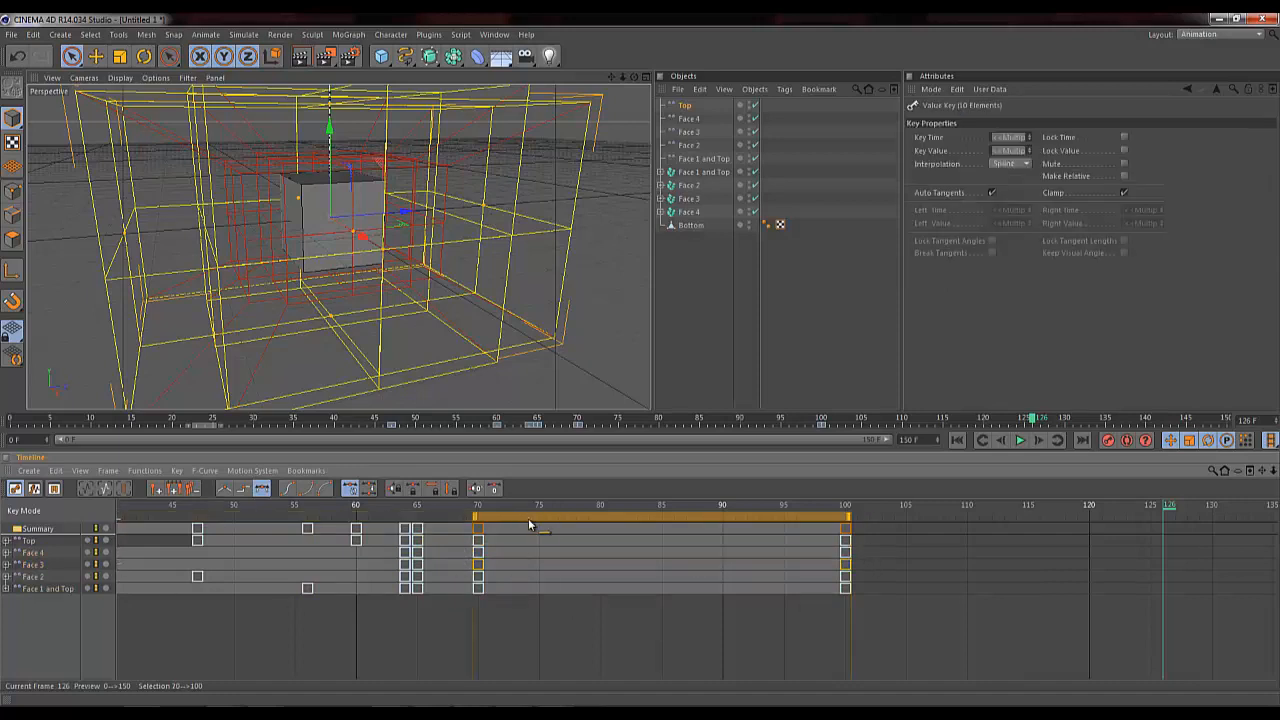
drag(528, 518, 651, 512)
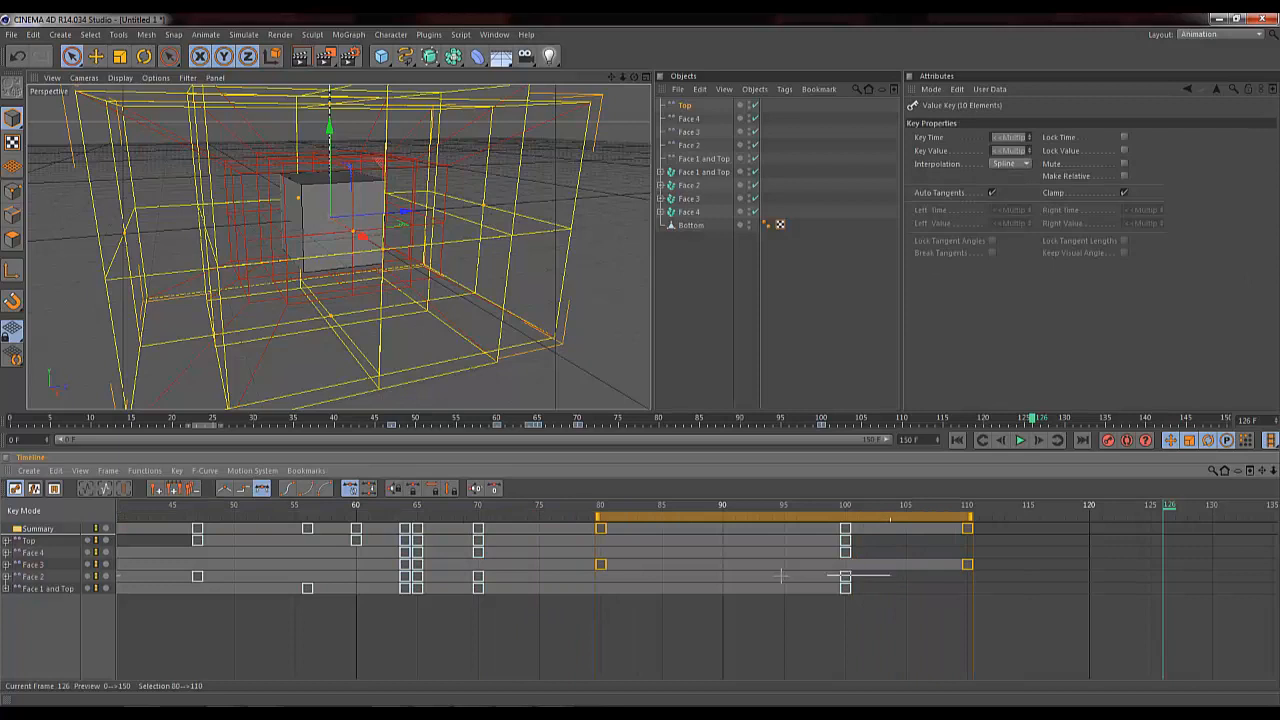
Step: Shift the last two Face 2 keys to frames 90 and 120, and those of Face 1 and Top to frames 100 and 130
drag(780, 576, 462, 572)
drag(600, 522, 848, 525)
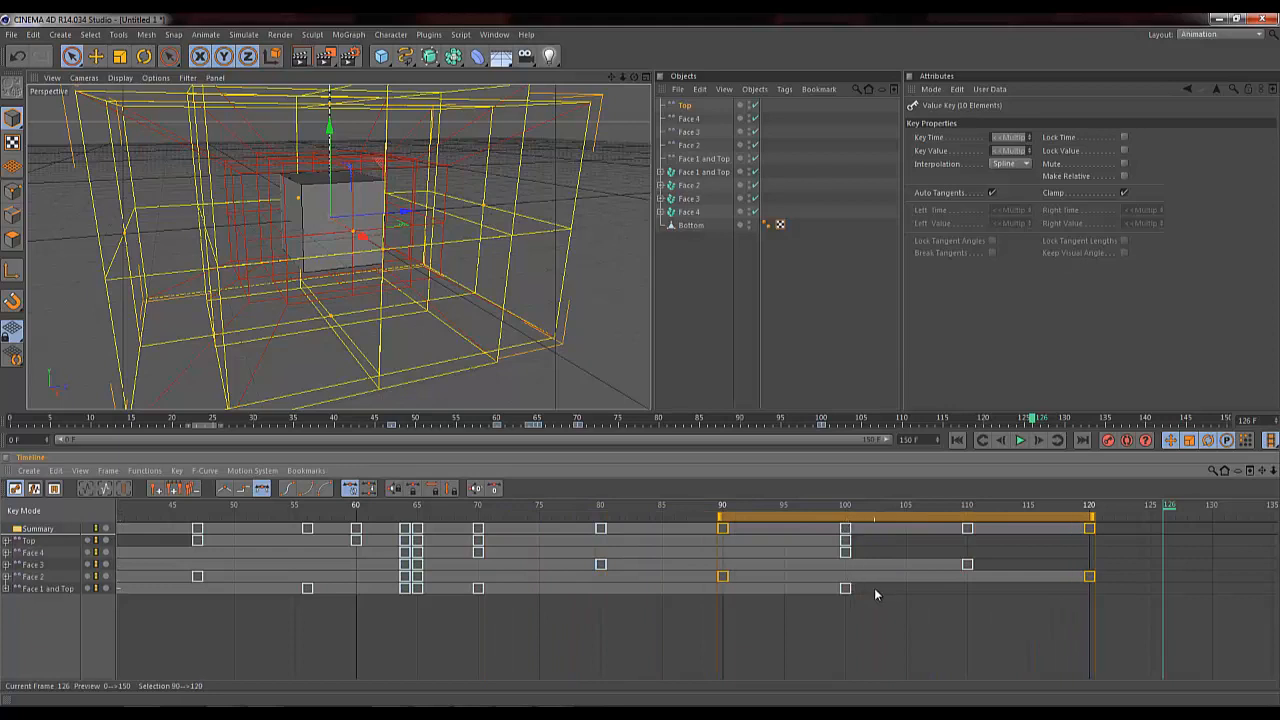
drag(875, 594, 459, 594)
drag(548, 517, 913, 517)
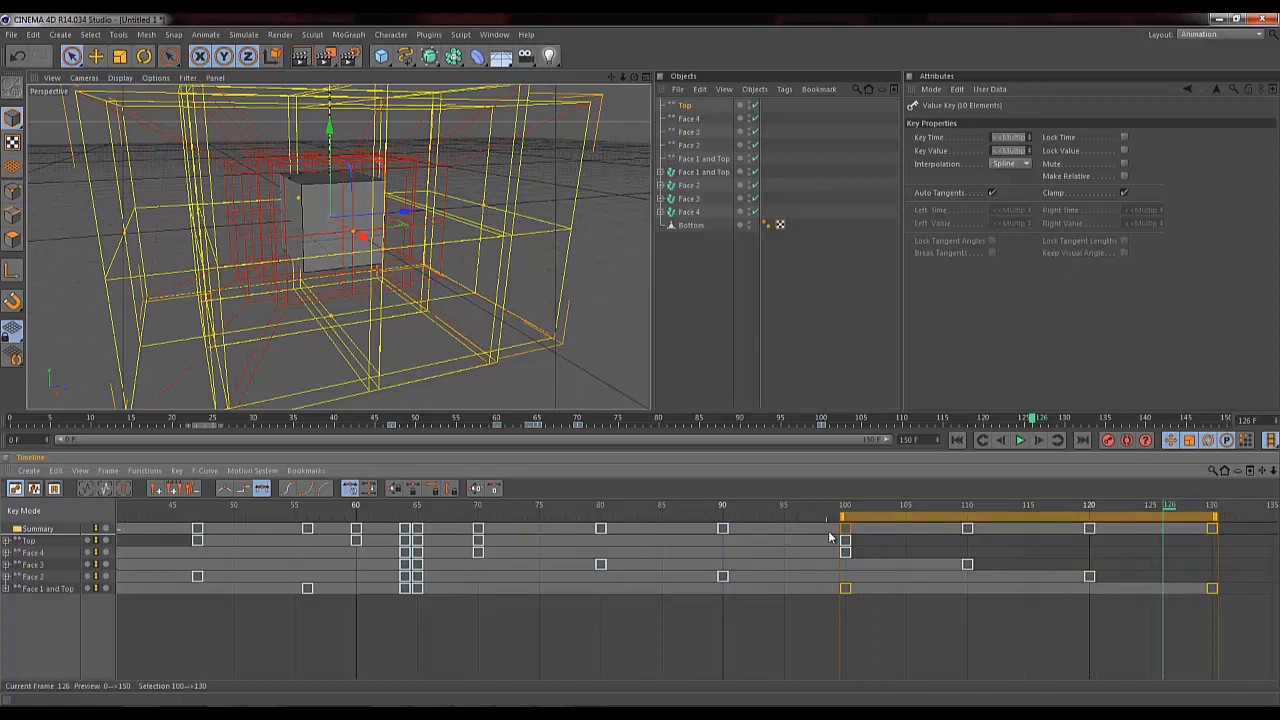
Step: Move the last two Top effector keys to frames 110 and 130
drag(893, 541, 934, 517)
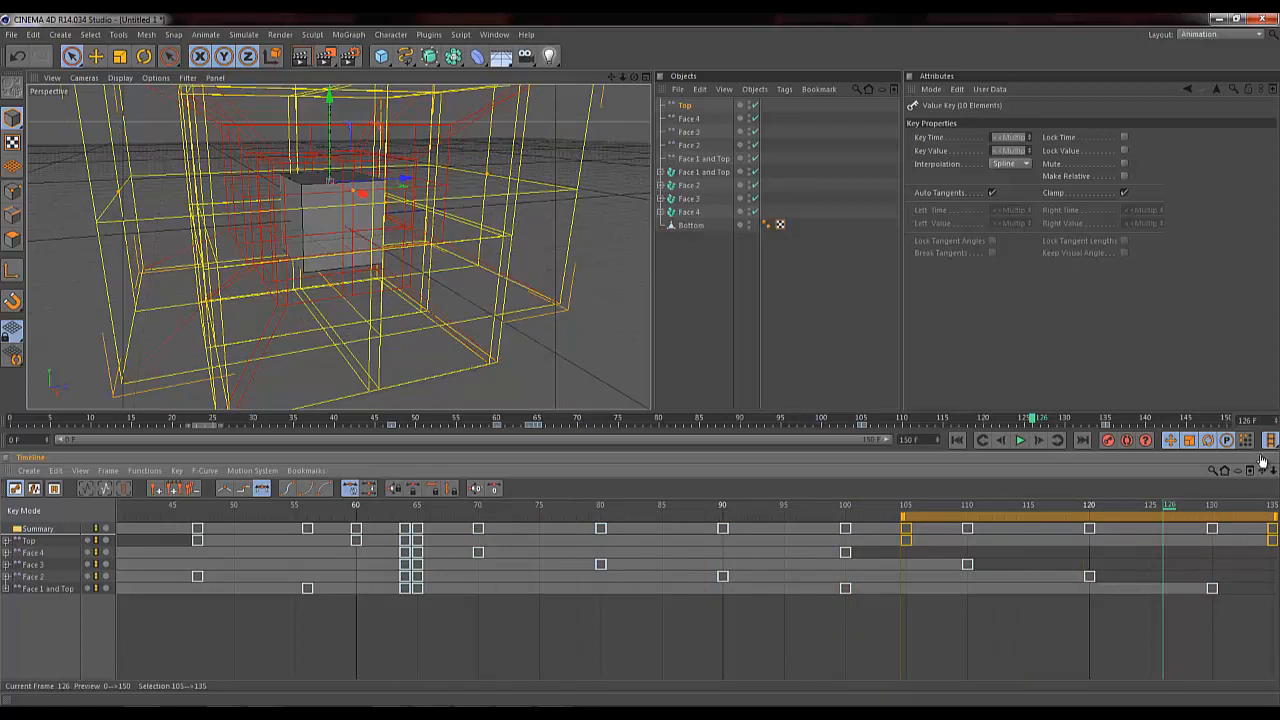
drag(1262, 470, 783, 470)
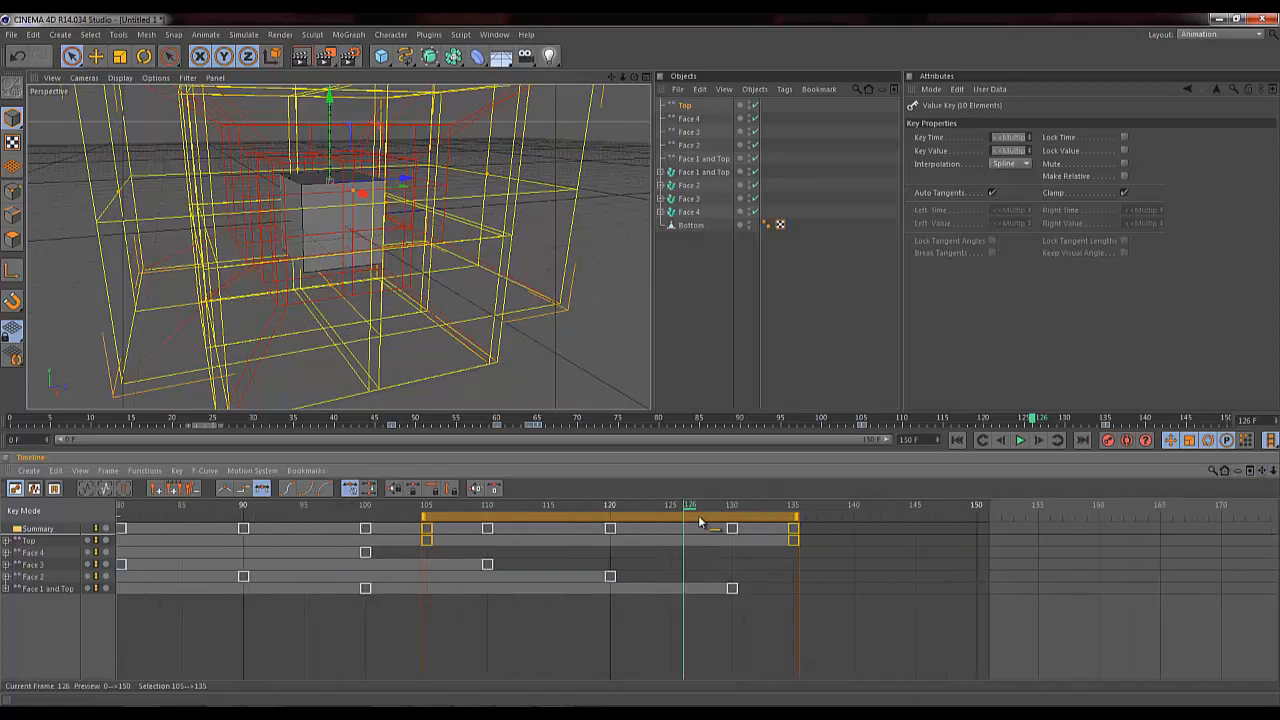
drag(699, 522, 736, 540)
click(843, 541)
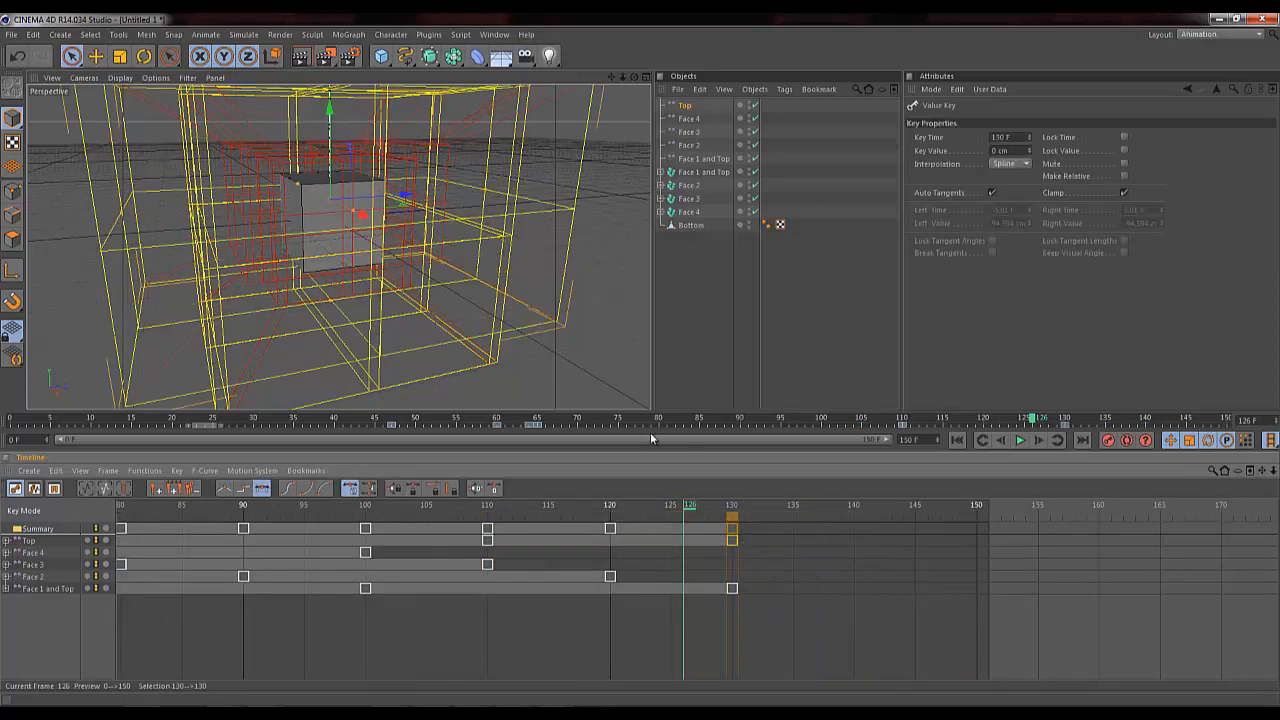
Step: Hide deformers in the perspective view and play the animation from the first frame
drag(1038, 422, 939, 434)
click(957, 440)
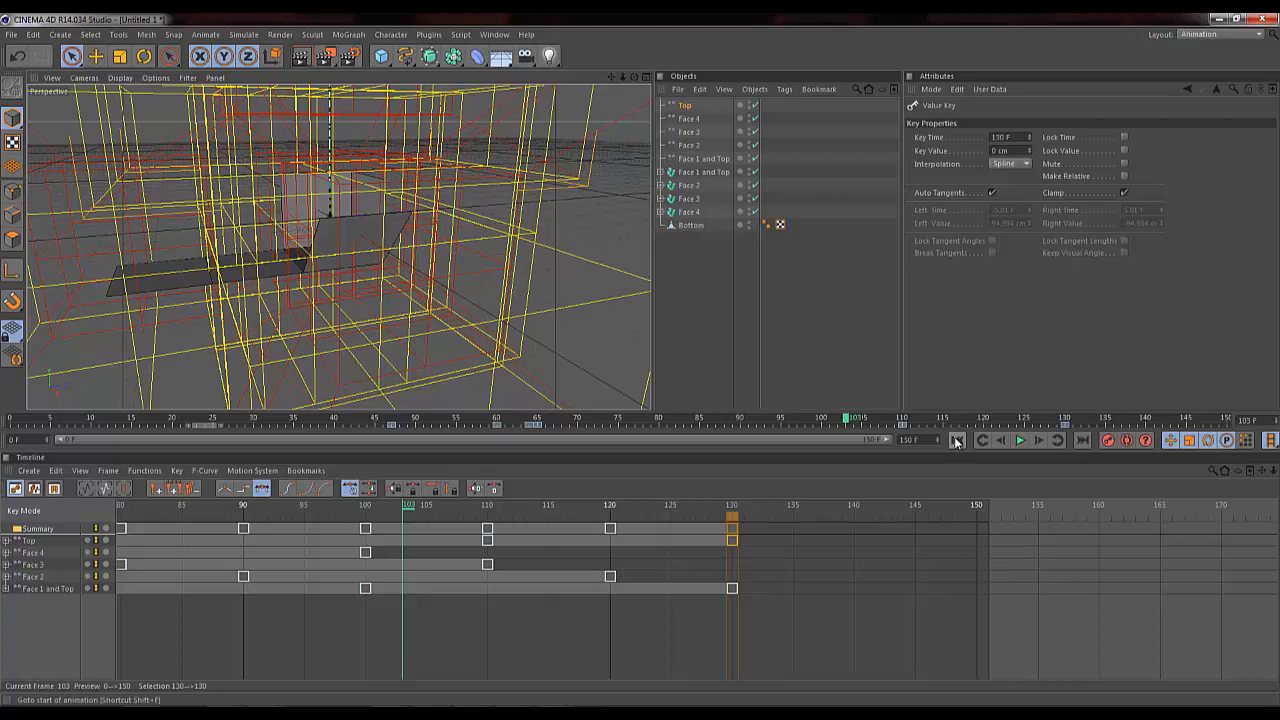
click(187, 77)
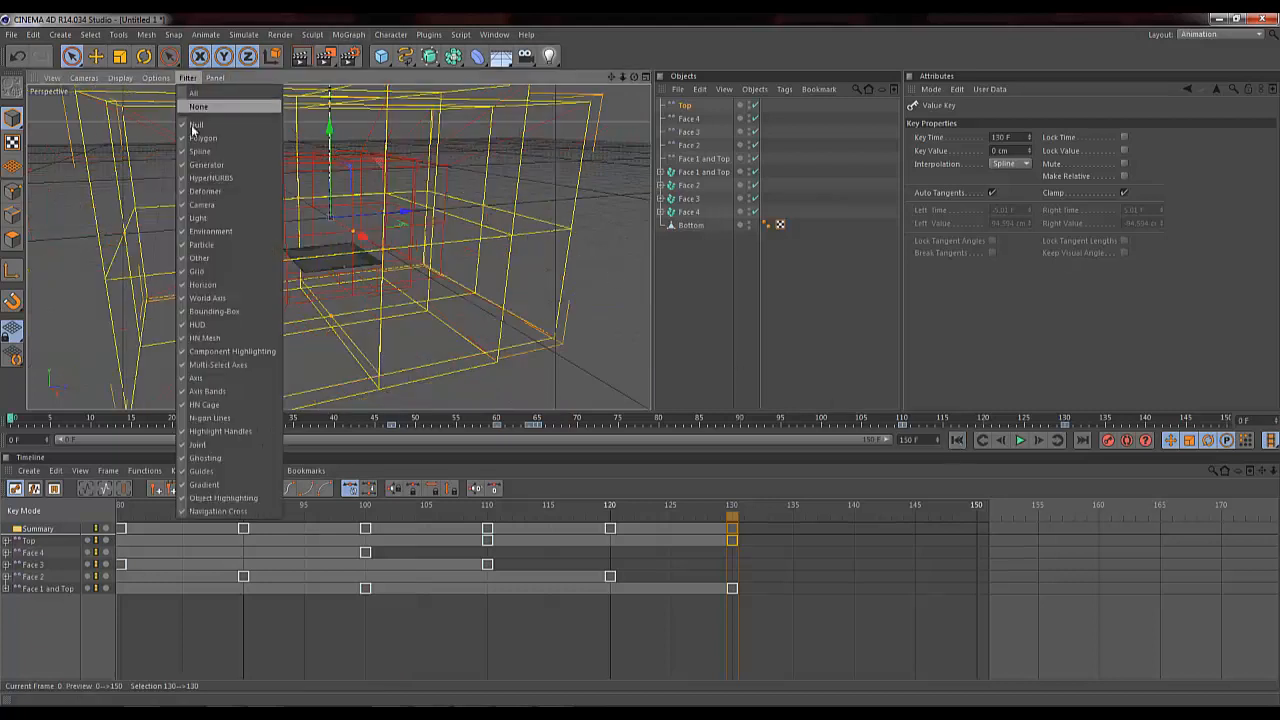
click(224, 191)
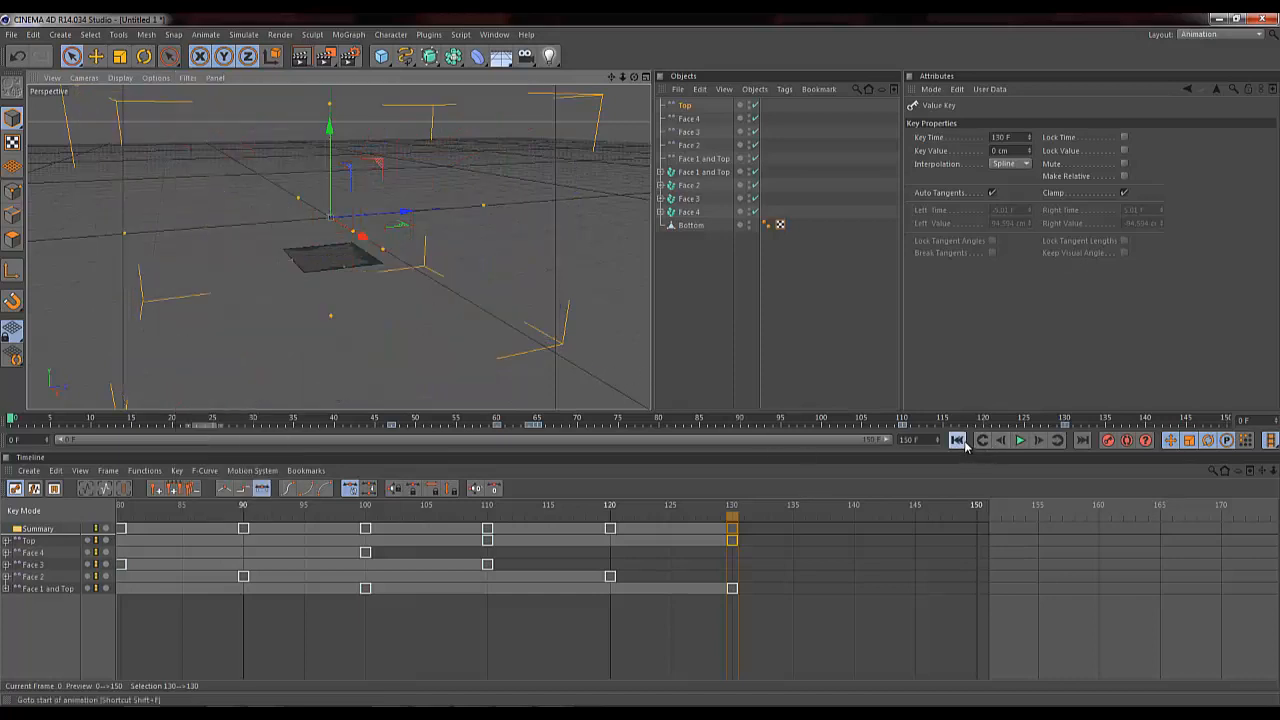
click(1020, 440)
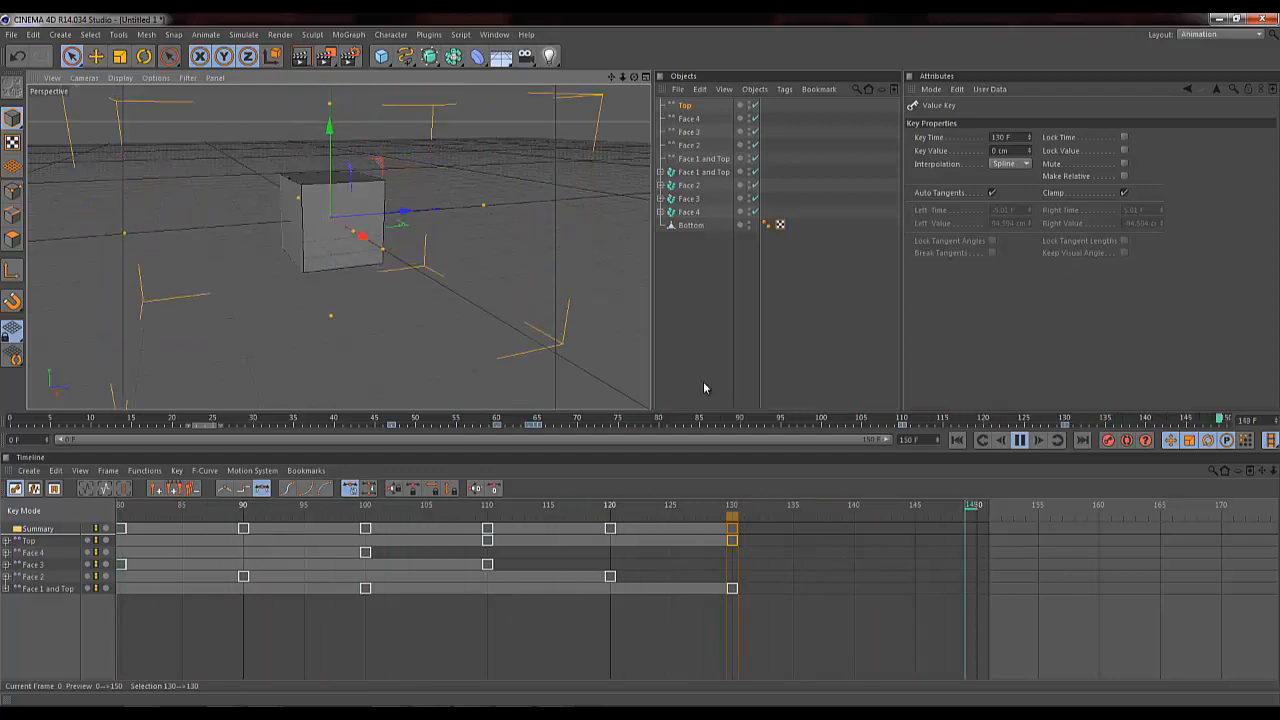
click(1020, 440)
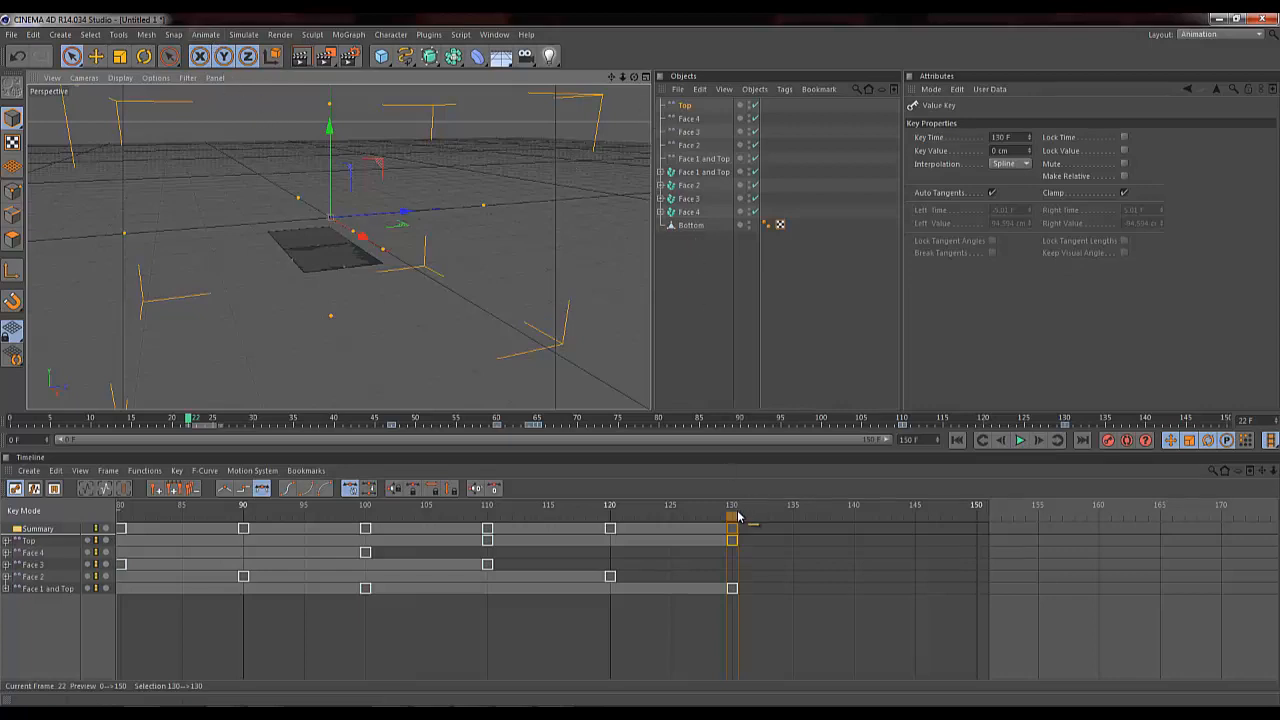
Step: Render the perspective view at frame 45 to check the faces, and scrub on to frame 59
drag(766, 514, 185, 508)
key(ctrl+r)
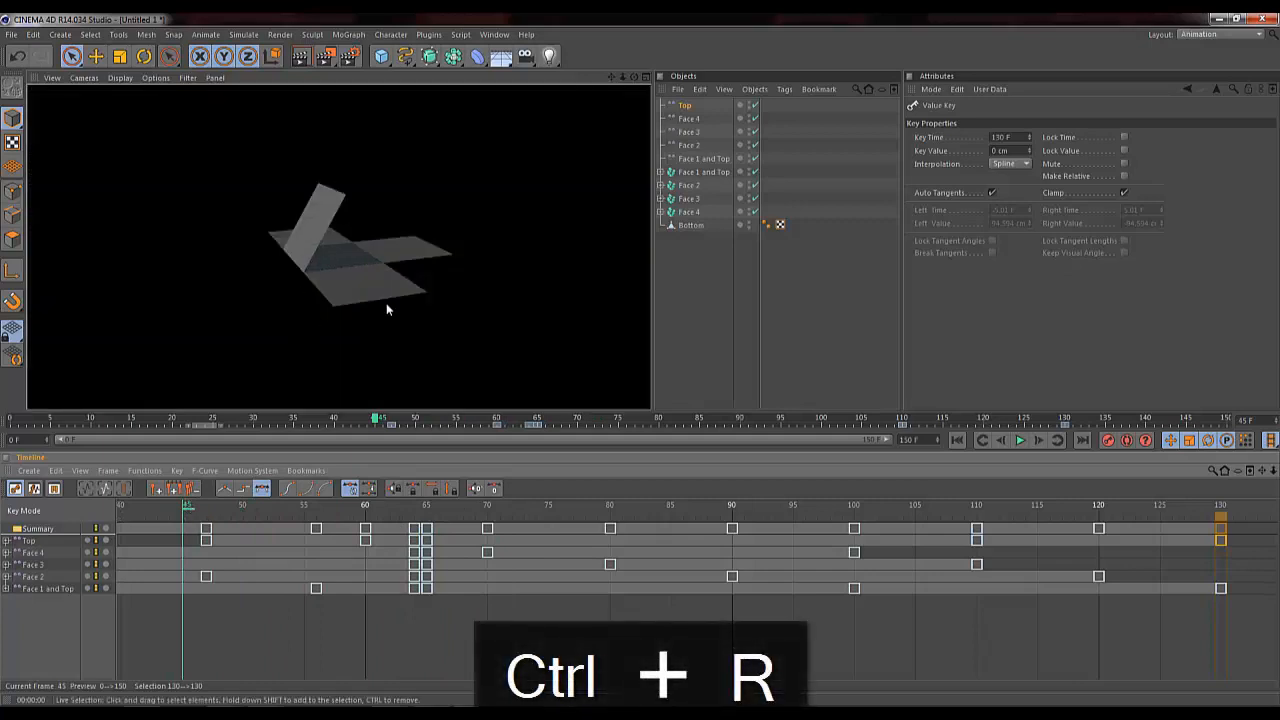
drag(185, 513, 665, 531)
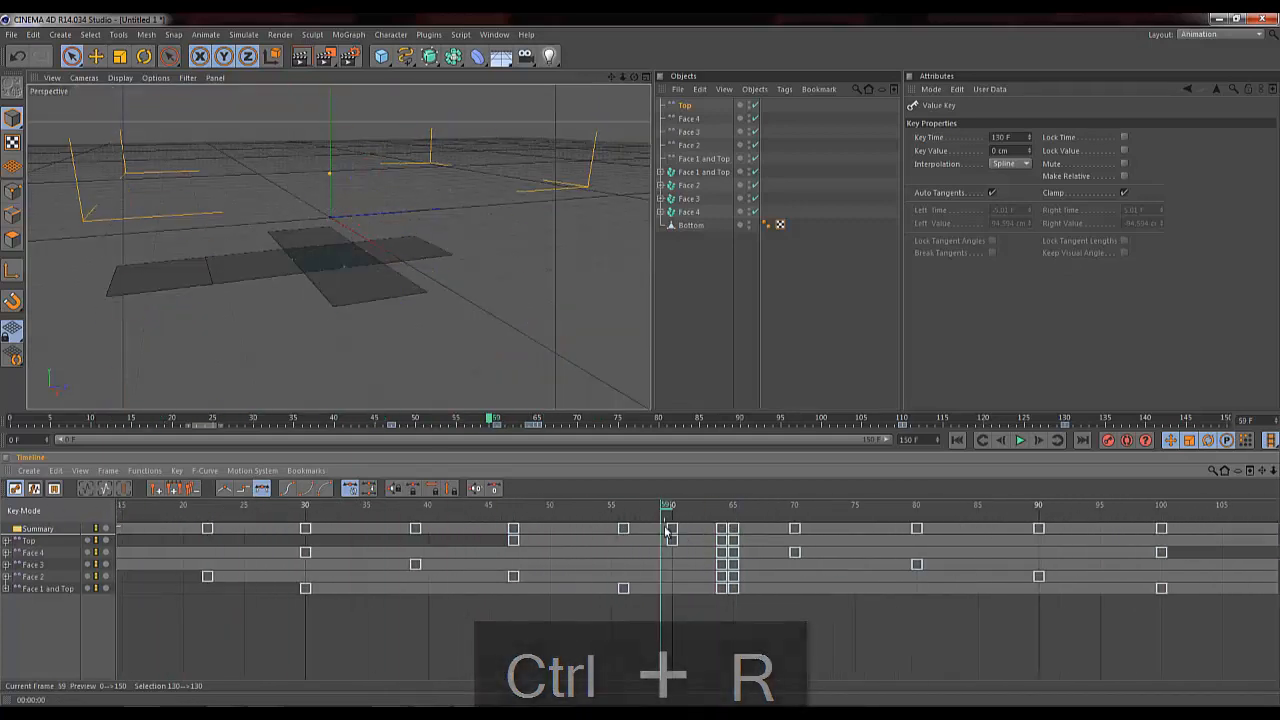
Step: Expand the four face Fracture hierarchies to reveal their nulls, collapse the children of the Face 1 polygon, and show the Face 4 polygon
click(661, 213)
click(668, 226)
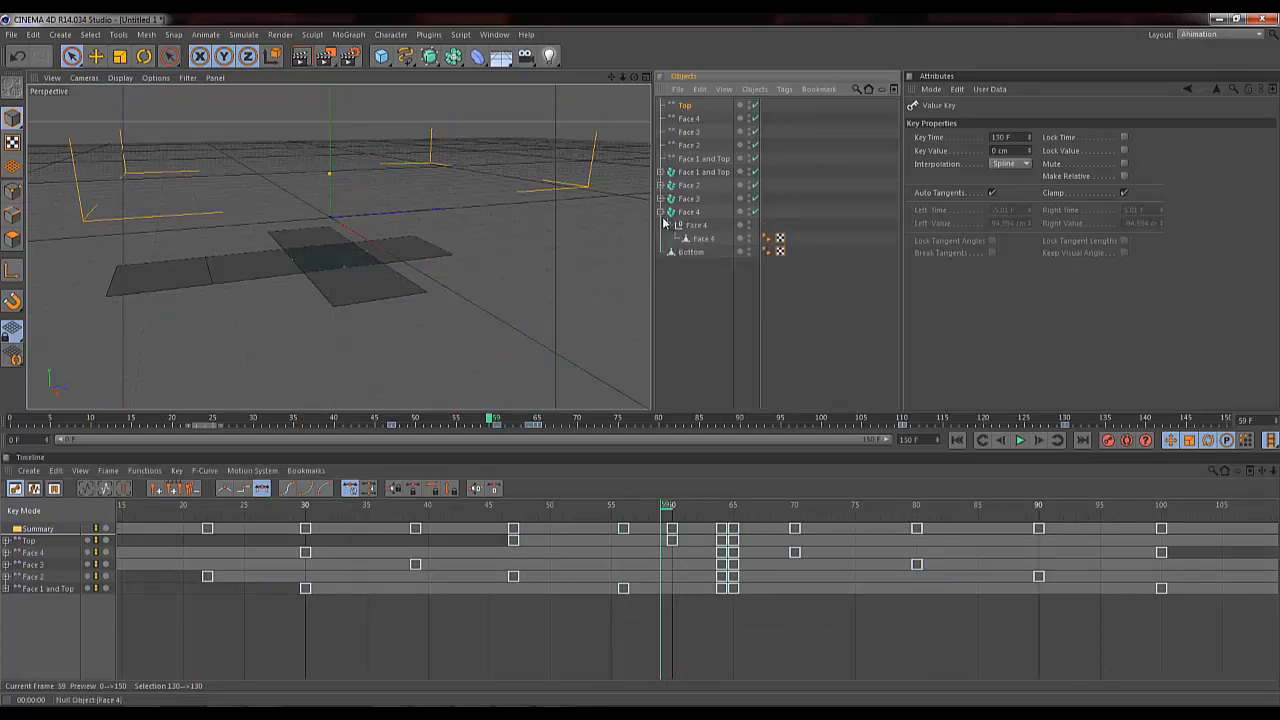
click(661, 199)
click(661, 186)
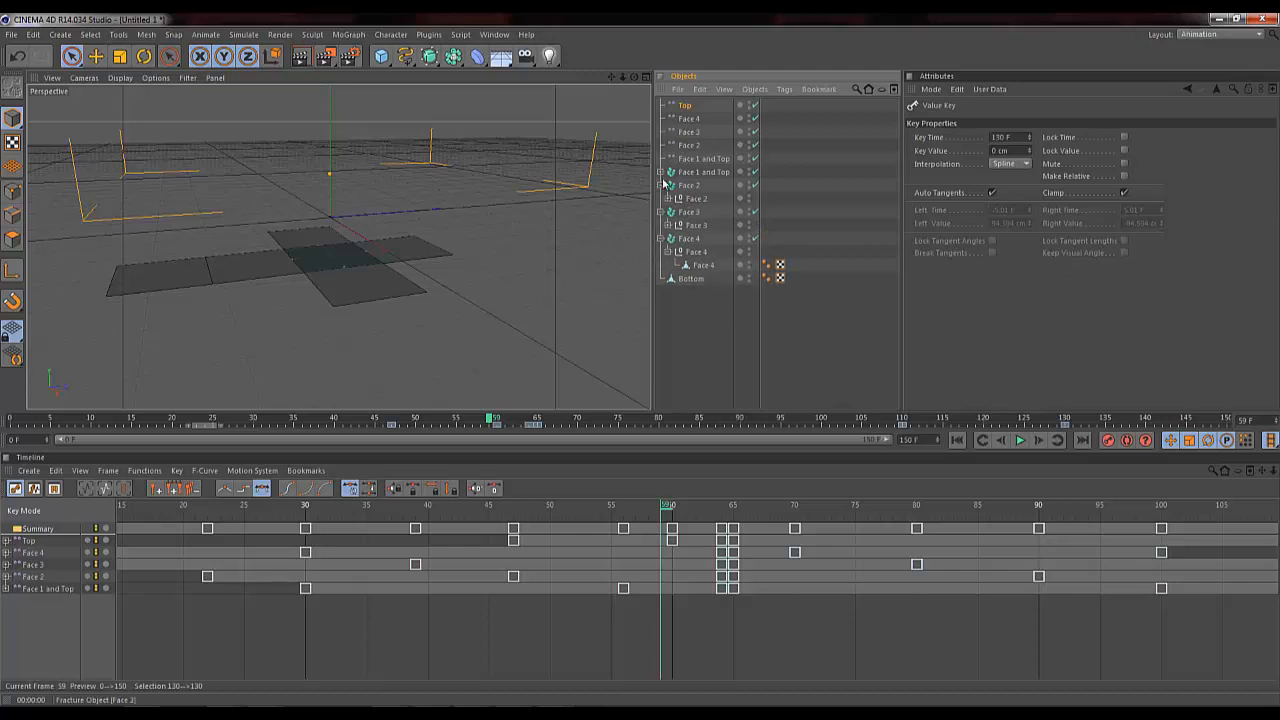
click(662, 172)
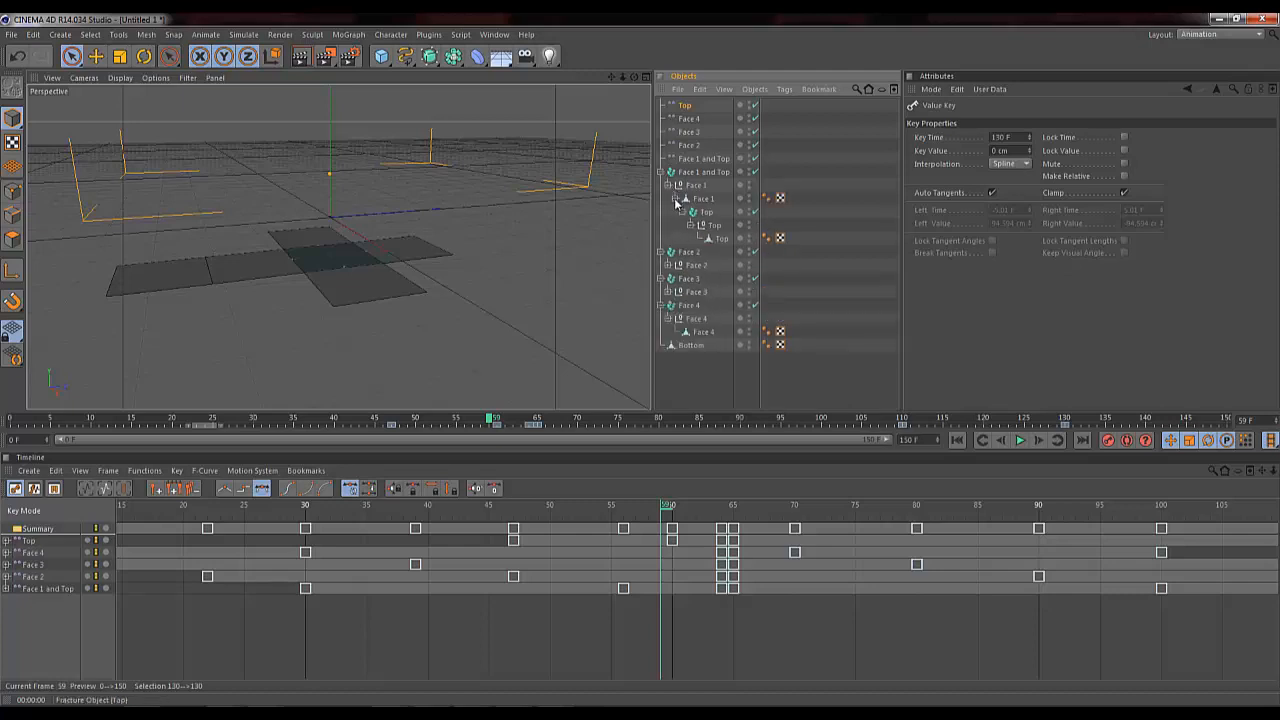
click(675, 199)
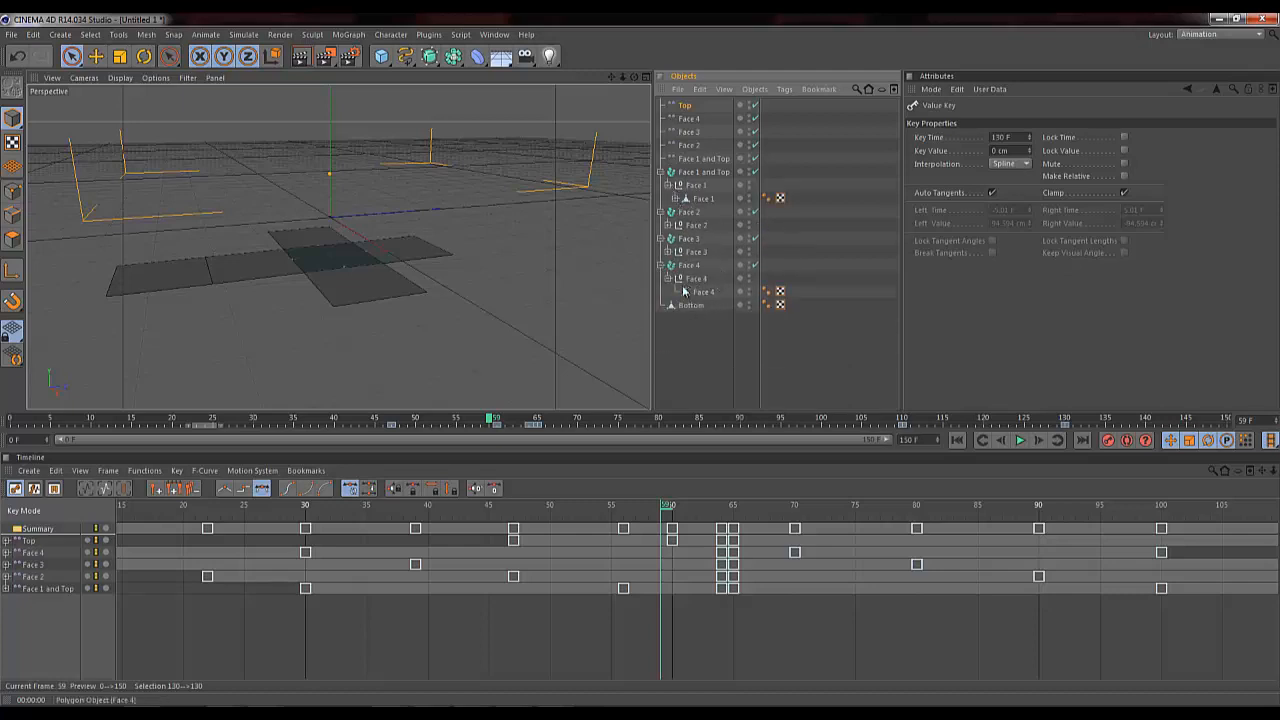
click(669, 280)
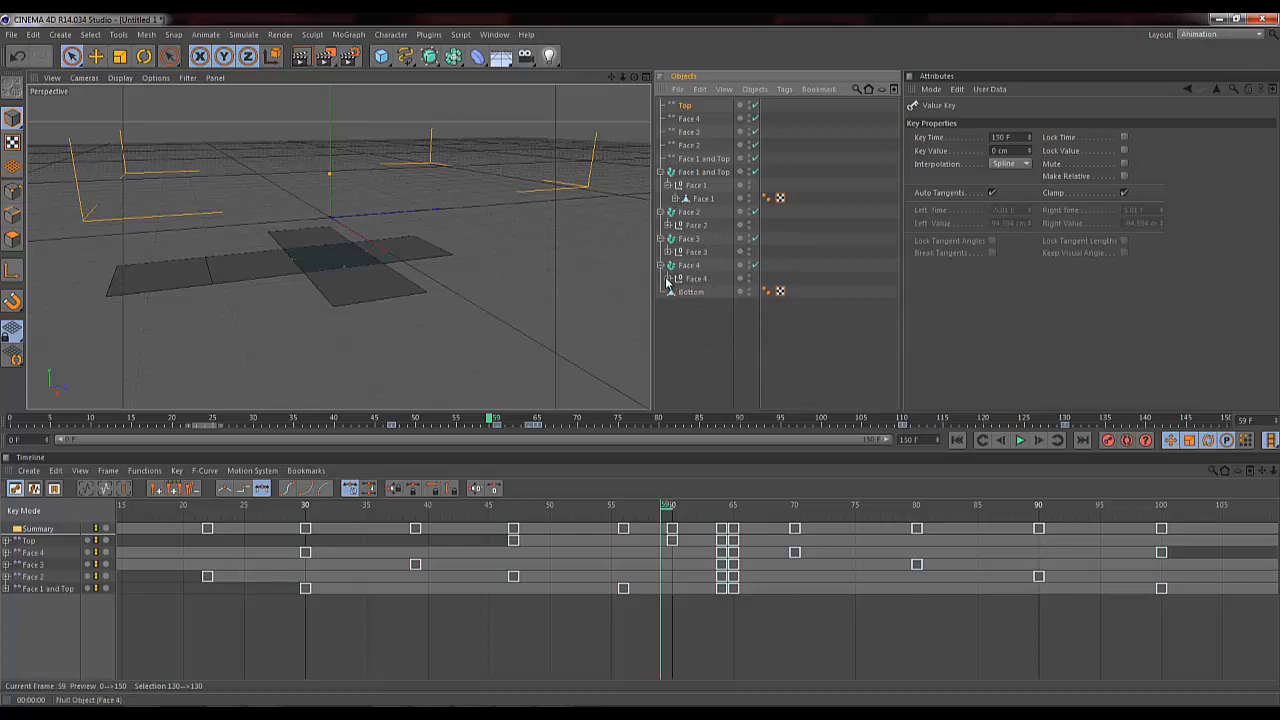
click(668, 279)
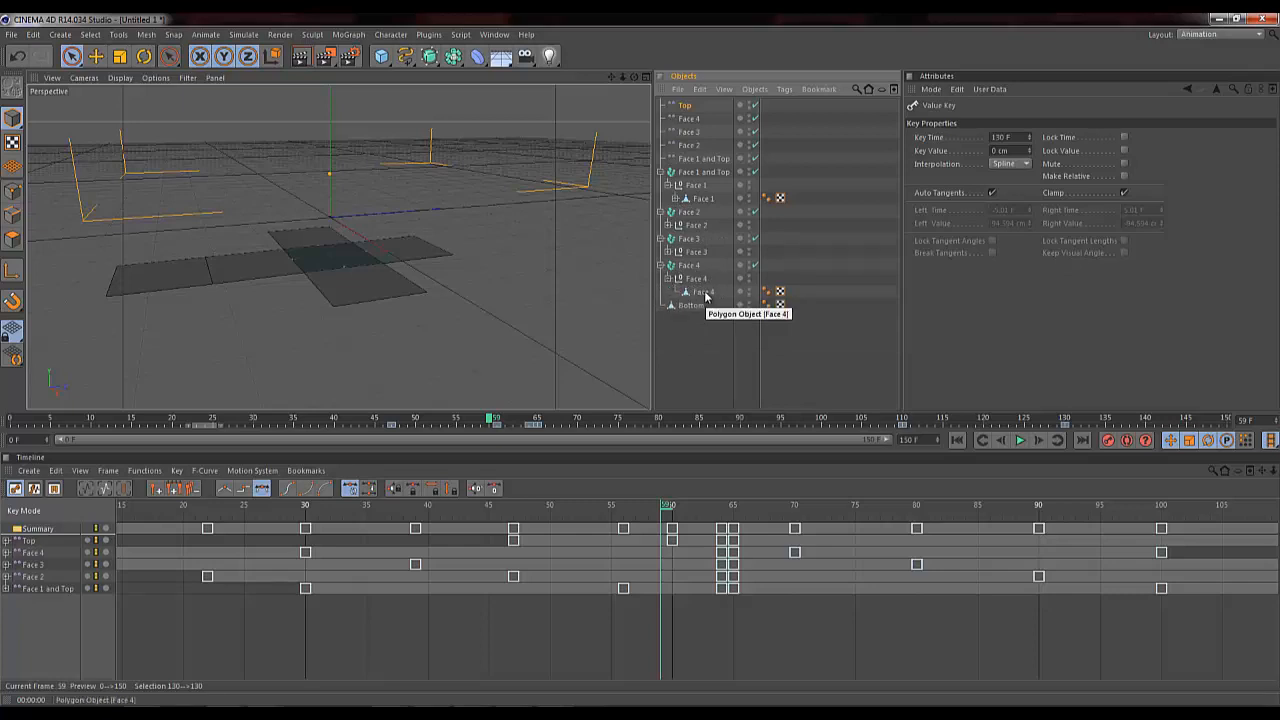
Step: Add a Cloth NURBS as the parent of the Face 4 polygon object
click(700, 294)
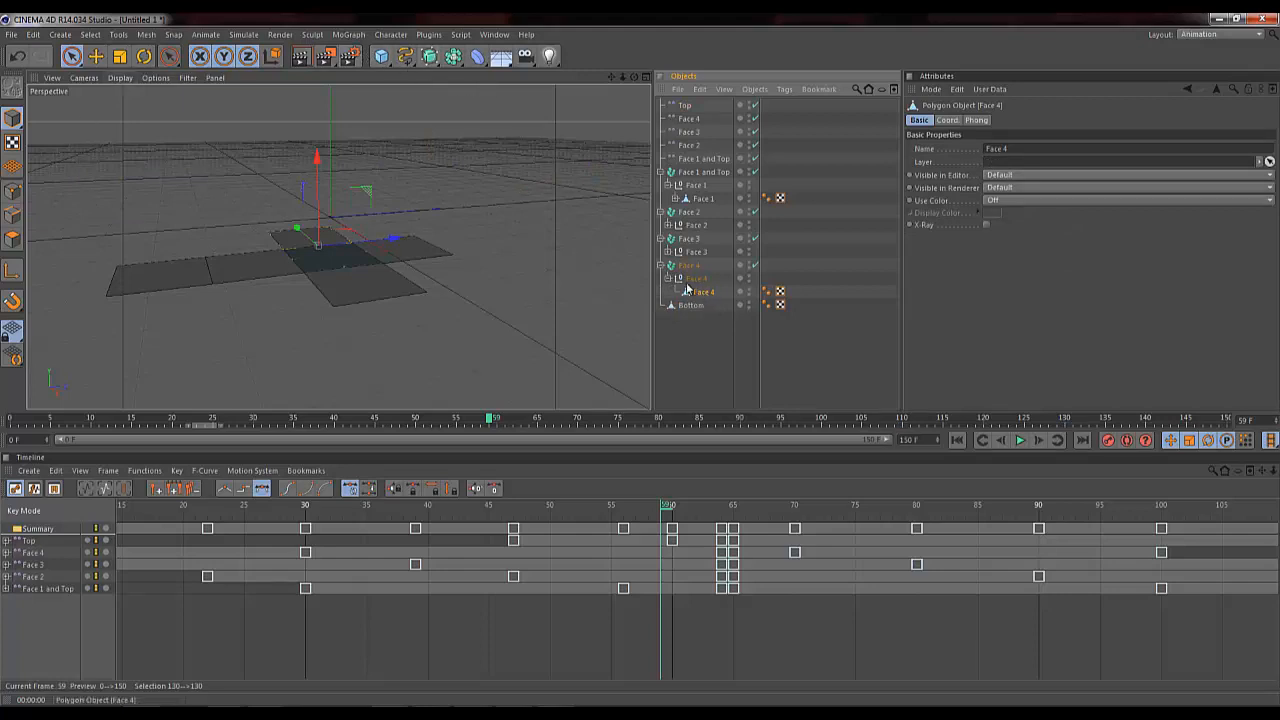
click(254, 36)
mouse_move(250, 56)
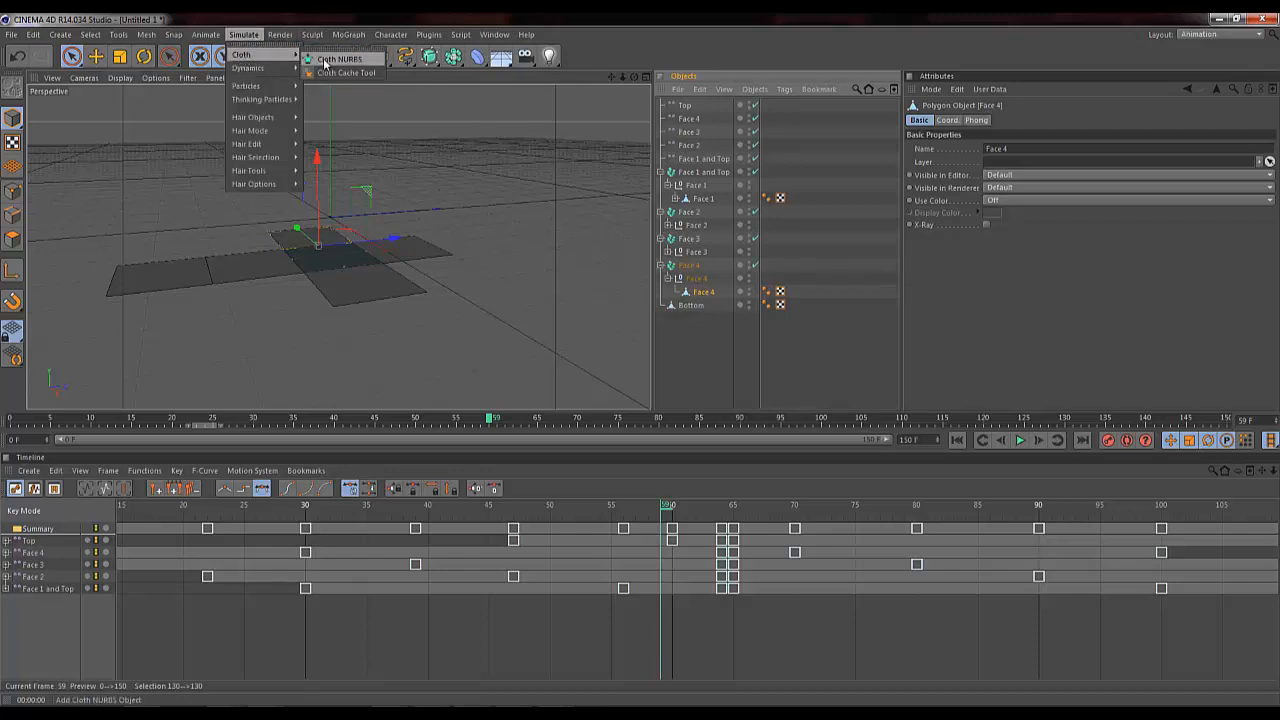
click(323, 60)
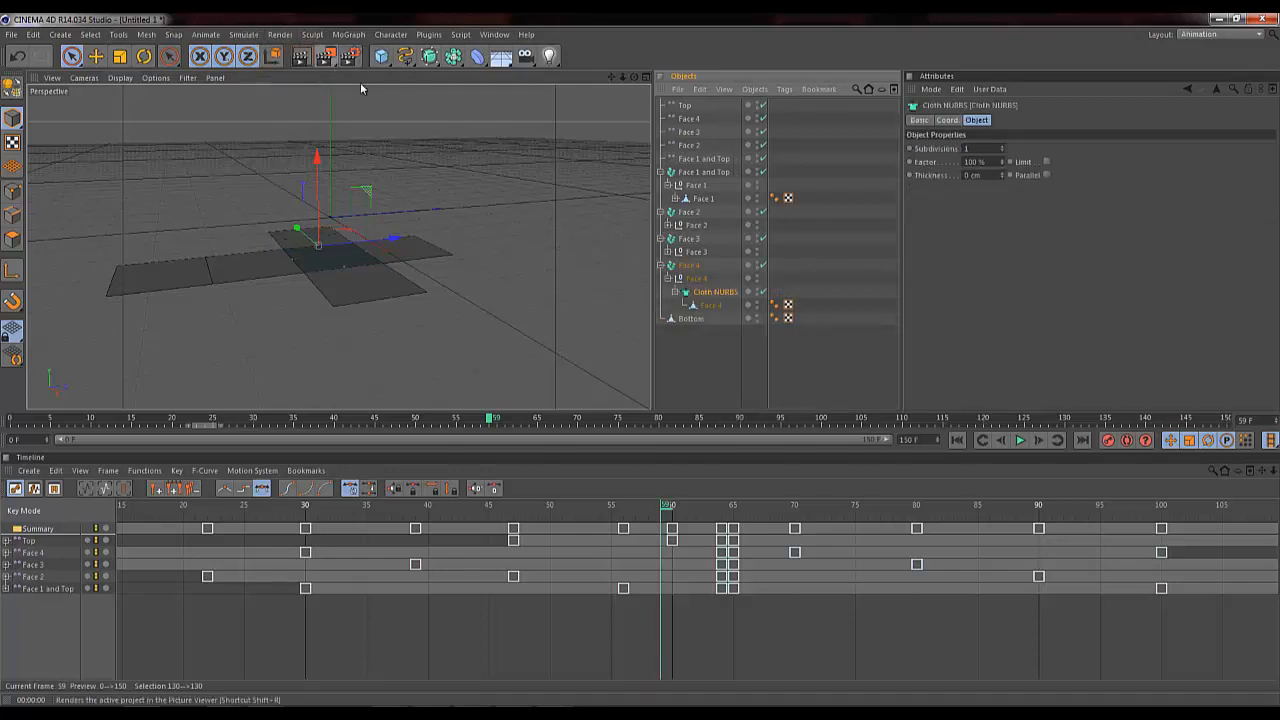
Step: Add a Cloth NURBS as the parent of the Face 3 polygon object inside its null
click(667, 252)
click(702, 265)
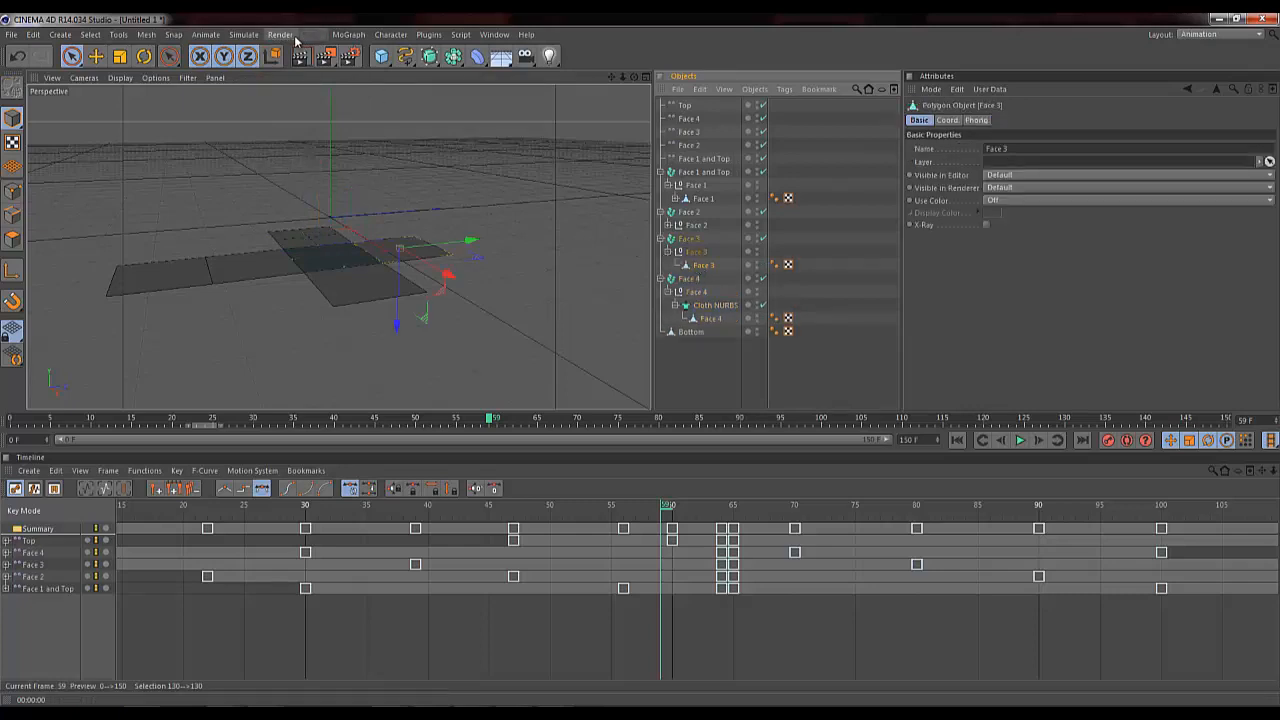
click(243, 34)
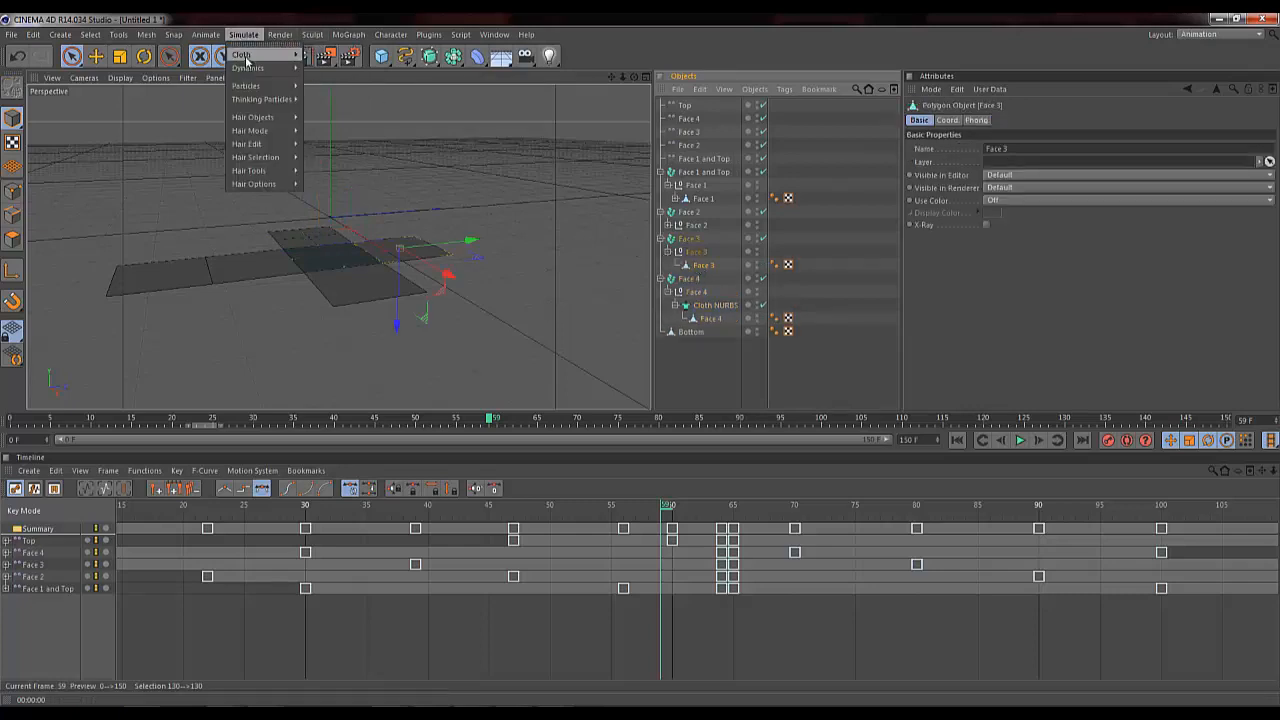
mouse_move(262, 55)
alt+click(340, 59)
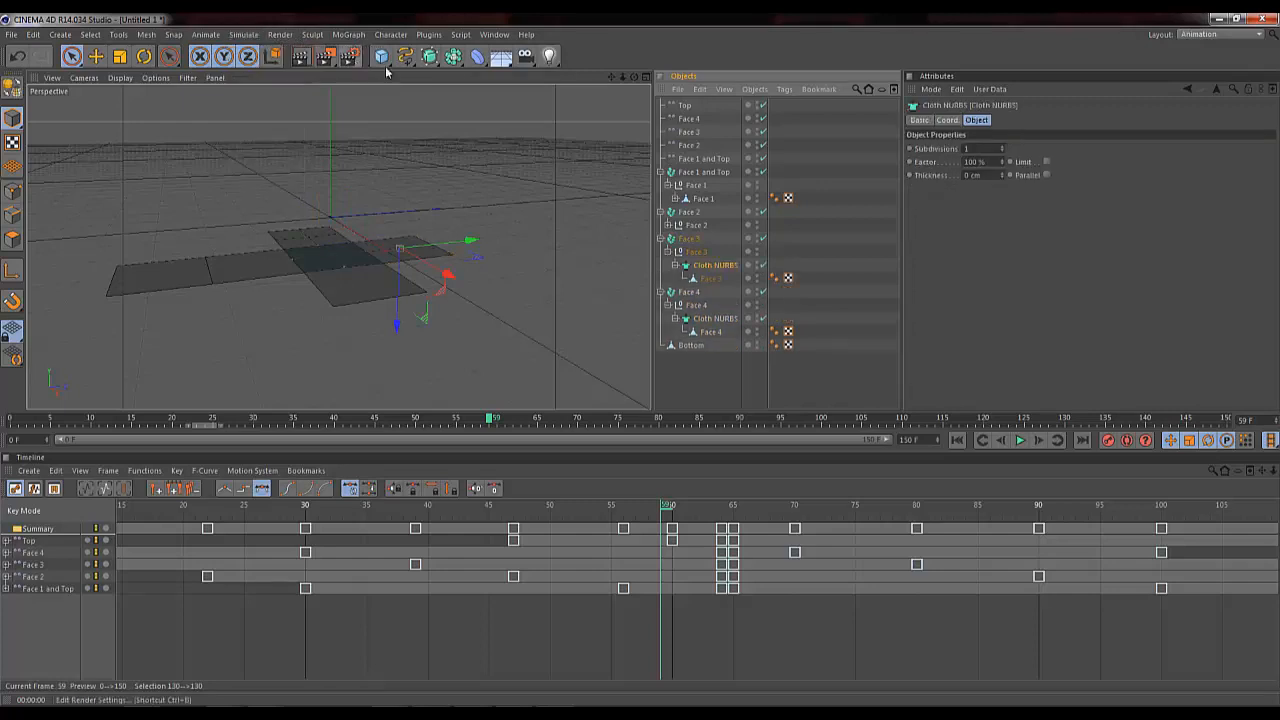
Step: Add a Cloth NURBS as the parent of the Face 2 polygon object inside its null
click(667, 225)
click(703, 238)
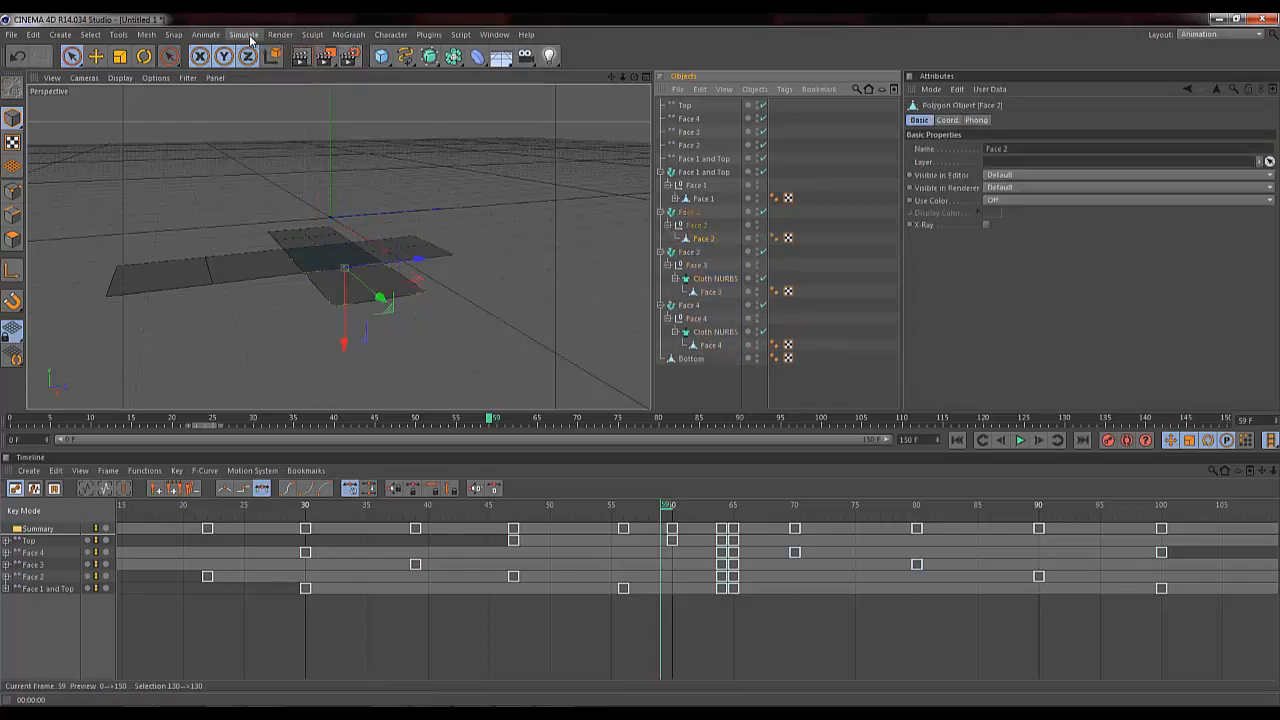
click(243, 34)
mouse_move(246, 54)
alt+click(340, 58)
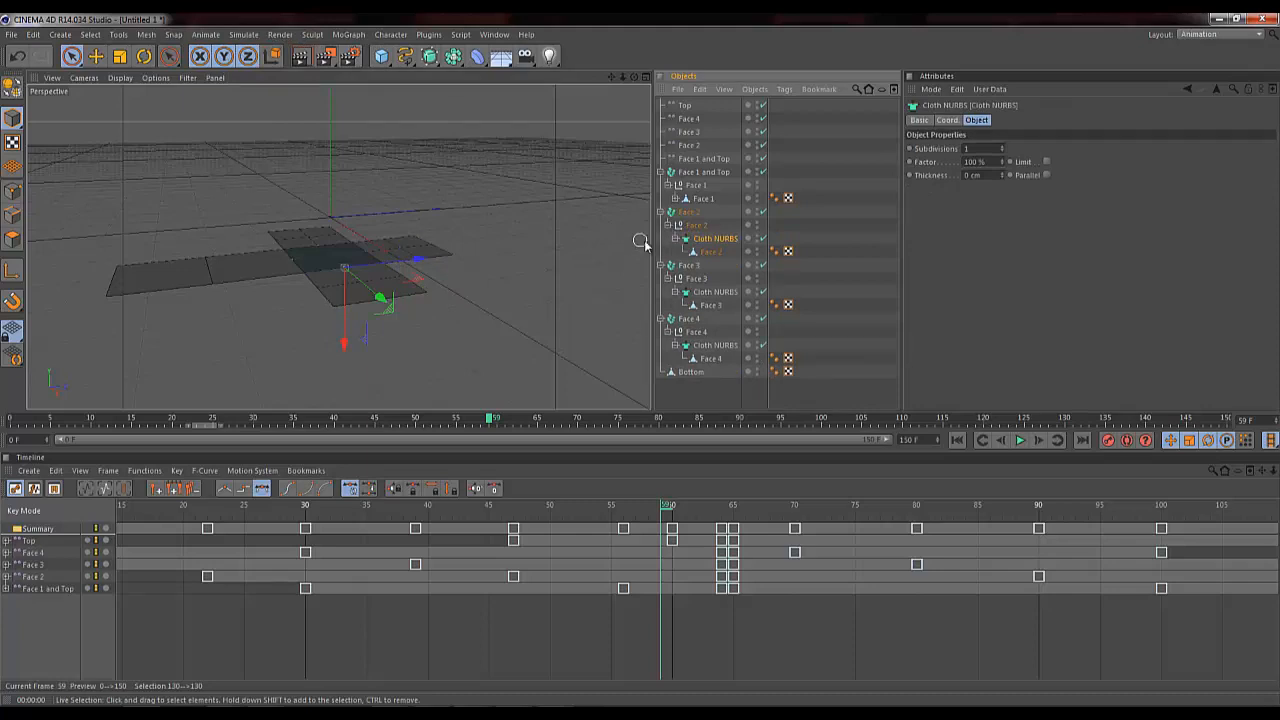
Step: Expand the Face 1 polygon's children and add a Cloth NURBS as the parent of the Face 1 polygon object
click(676, 200)
click(703, 198)
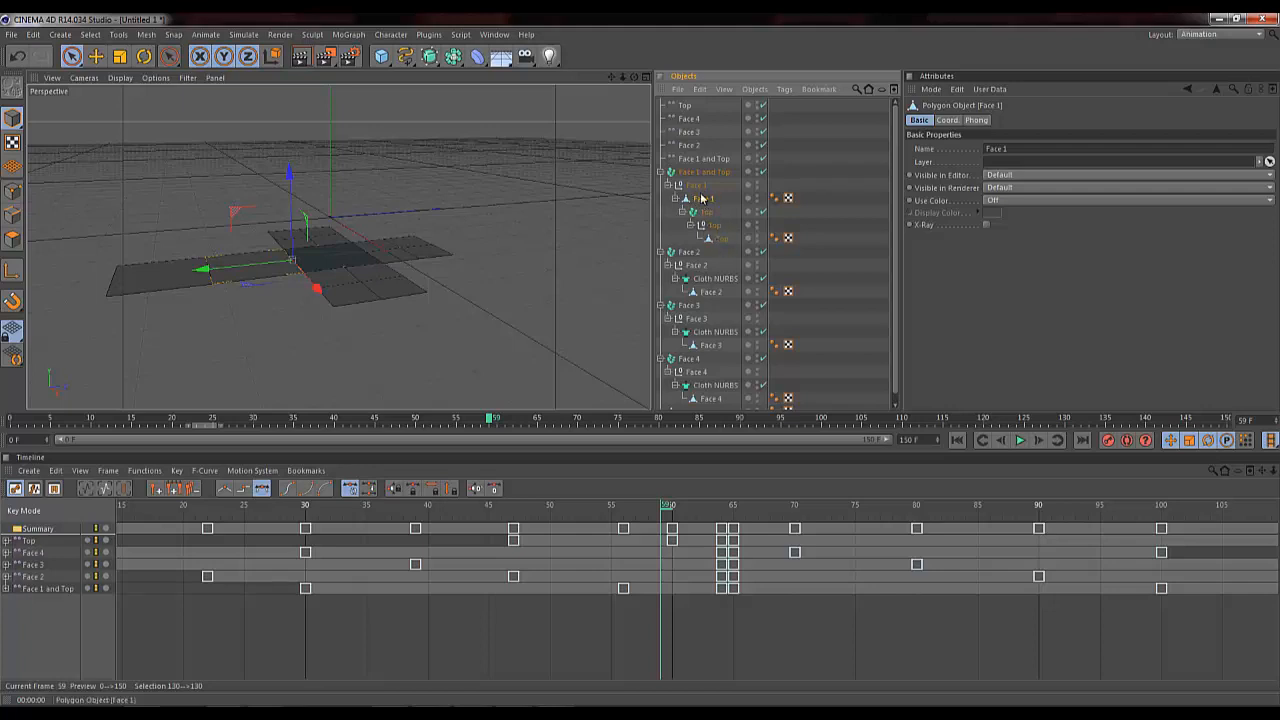
click(243, 34)
mouse_move(245, 55)
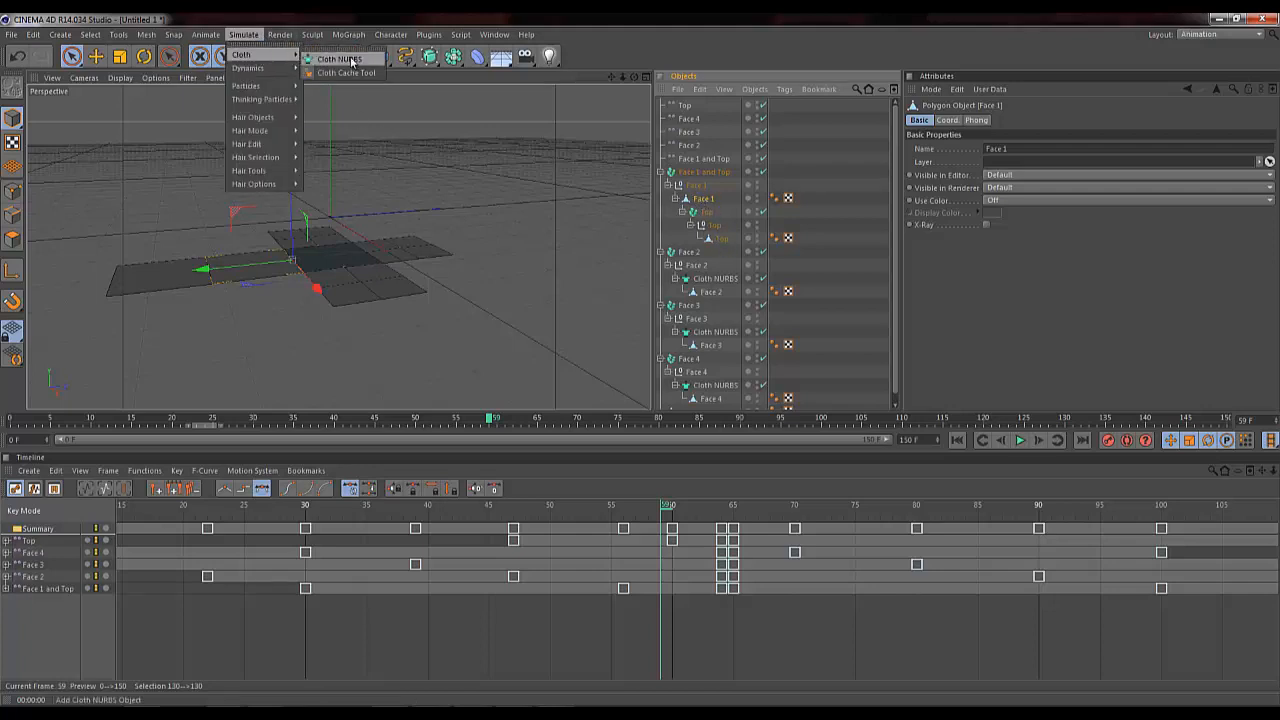
click(340, 59)
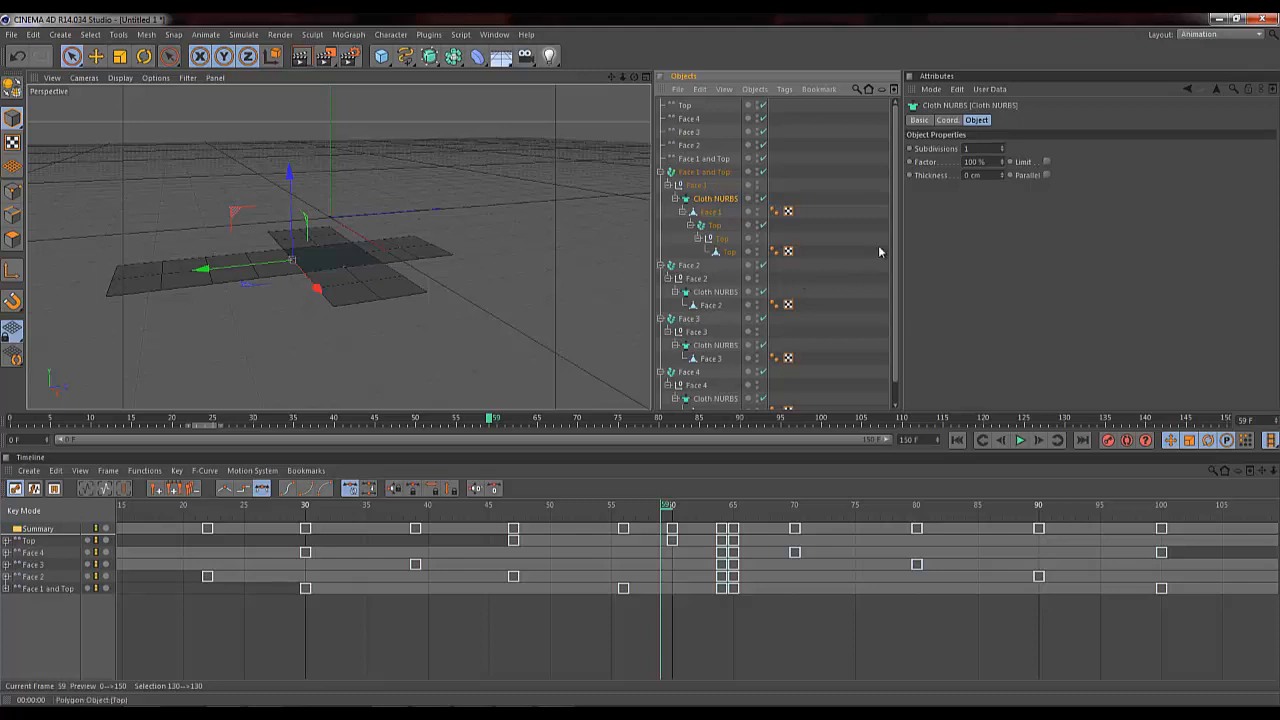
Step: Filter the object list by "cloth" and select all four Cloth NURBS objects
scroll(896, 240, down, 2)
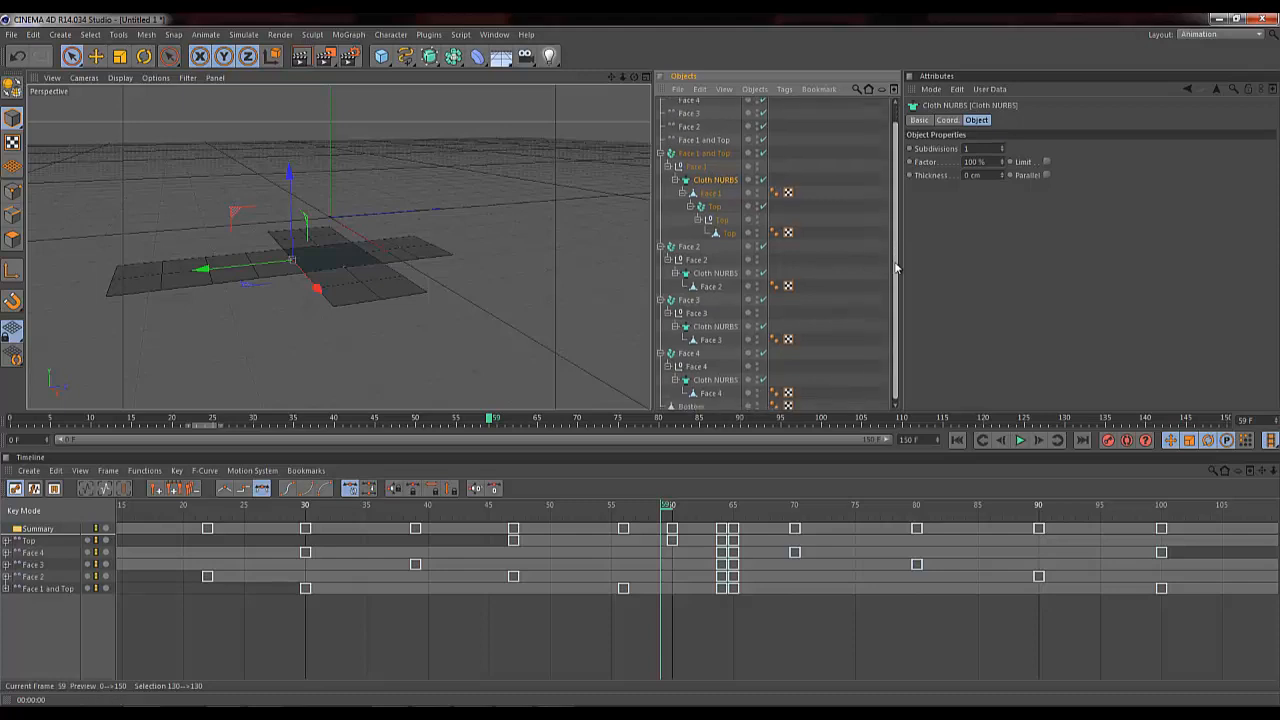
click(856, 90)
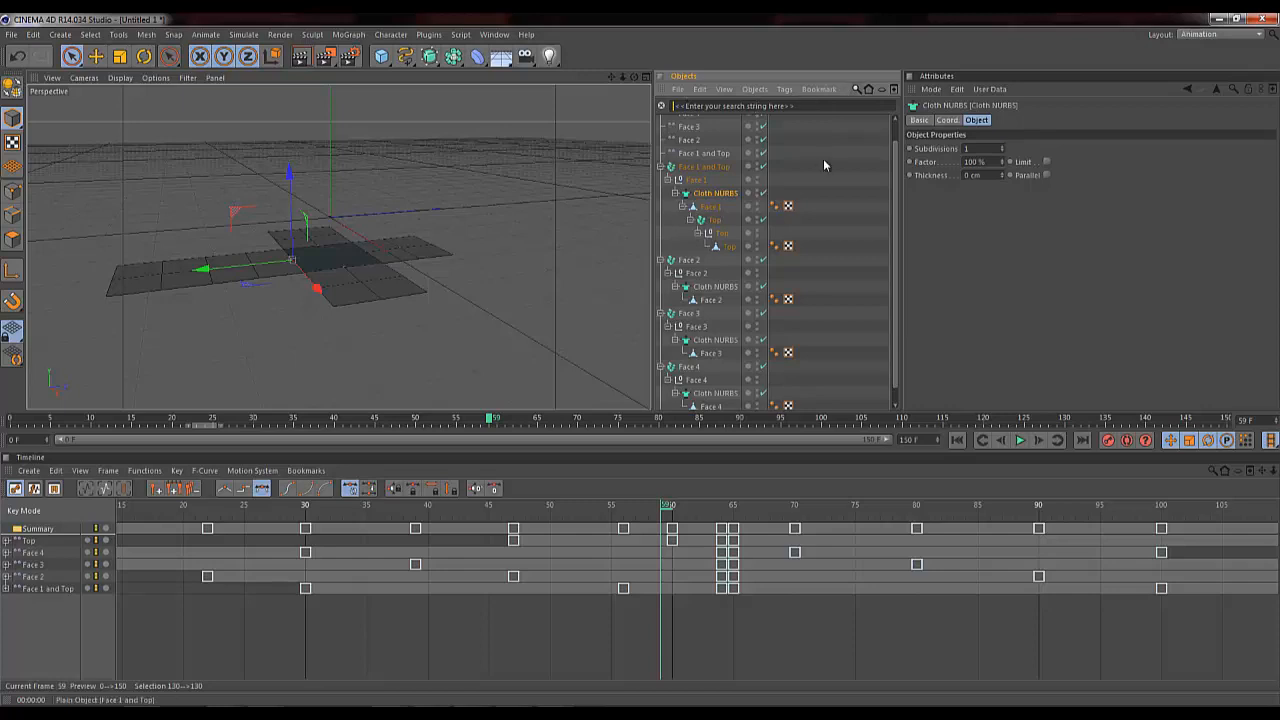
text(cloth)
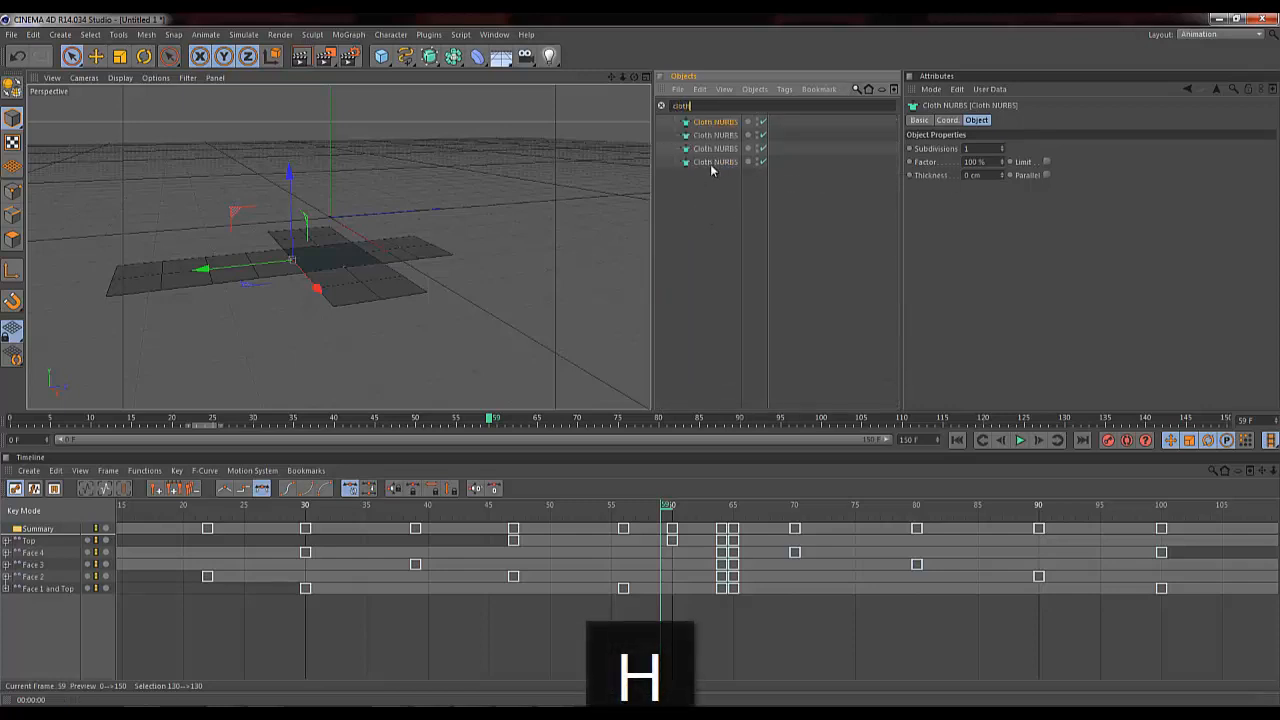
drag(715, 221, 676, 116)
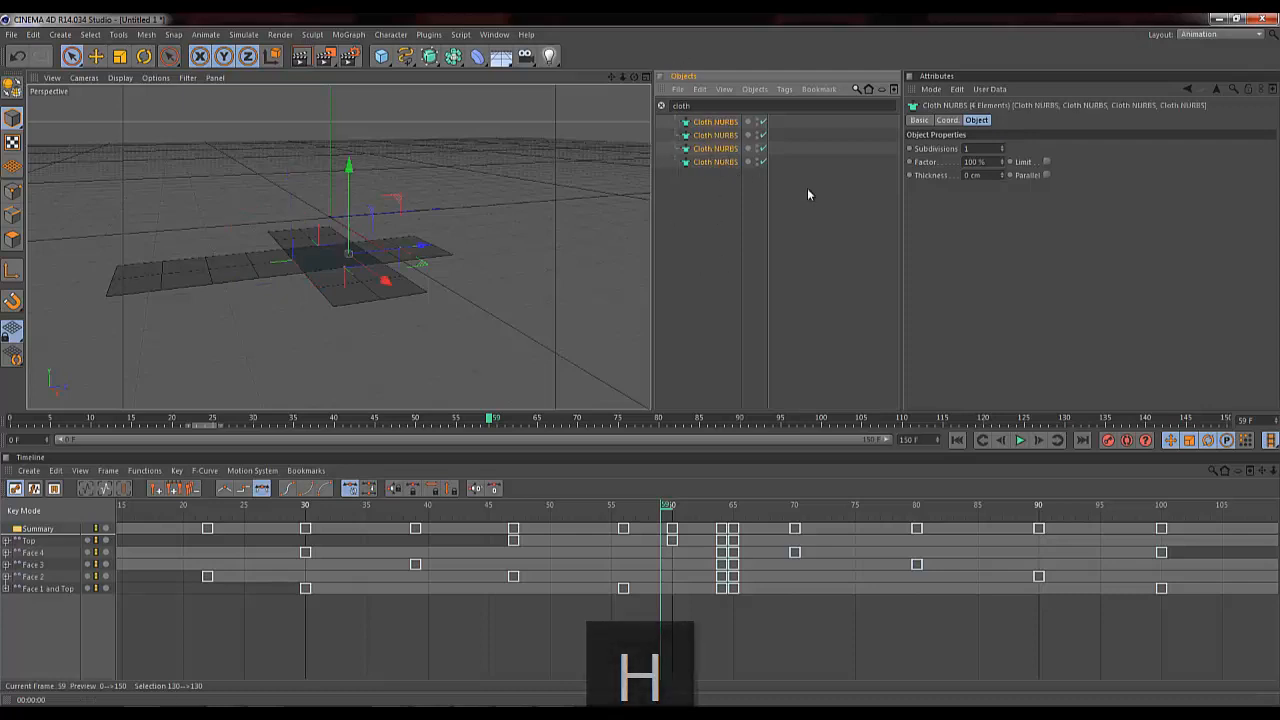
Step: Set the thickness of the four selected Cloth NURBS objects to -3 cm
click(991, 175)
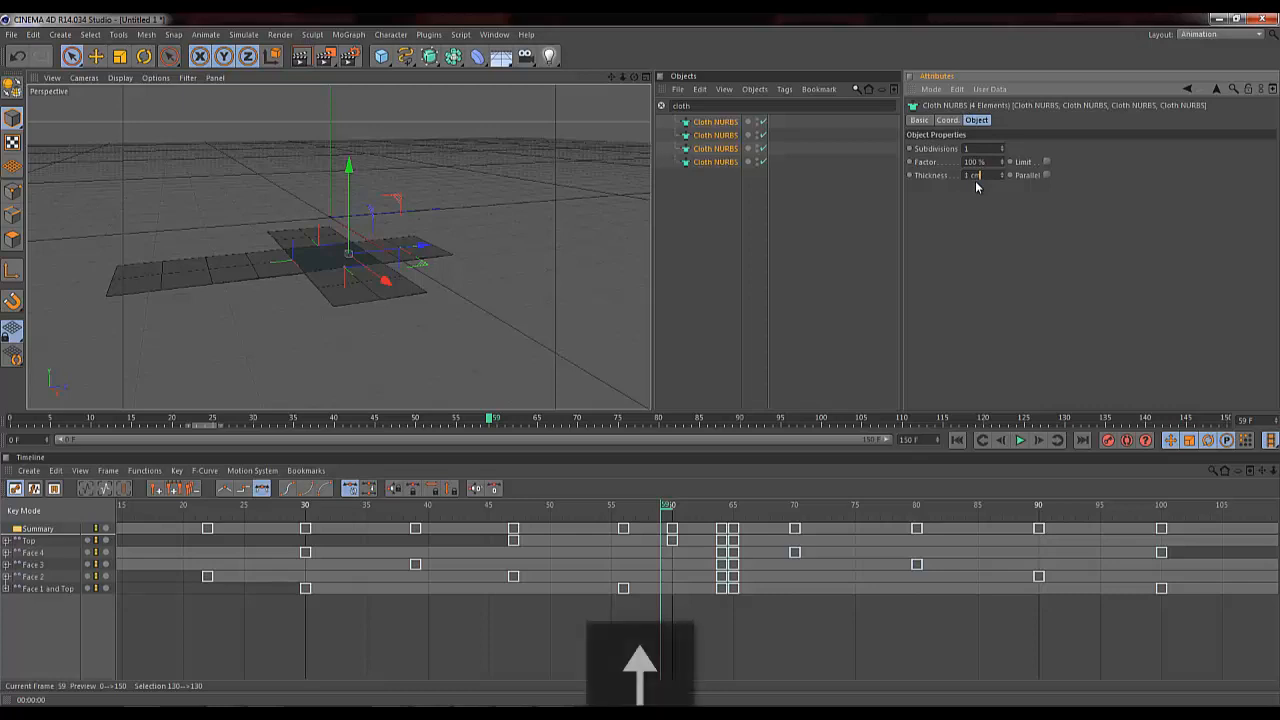
text(2)
scroll(976, 180, up, 9)
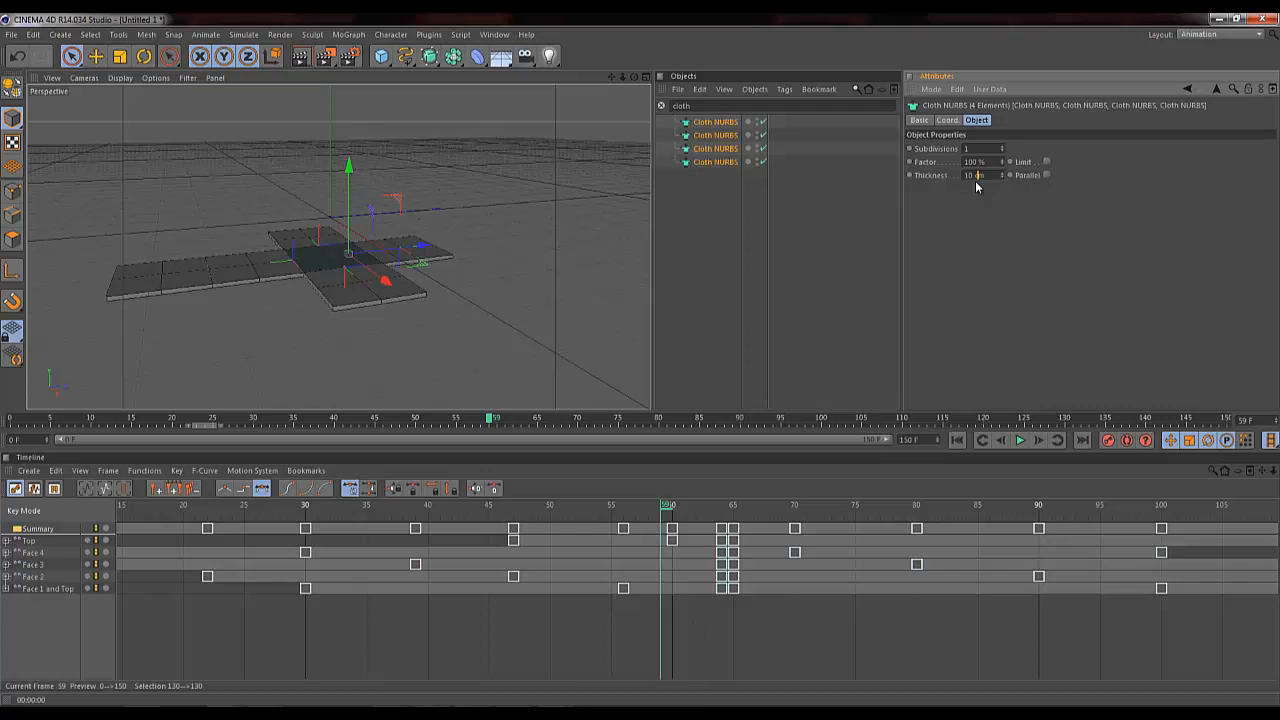
scroll(976, 186, down, 2)
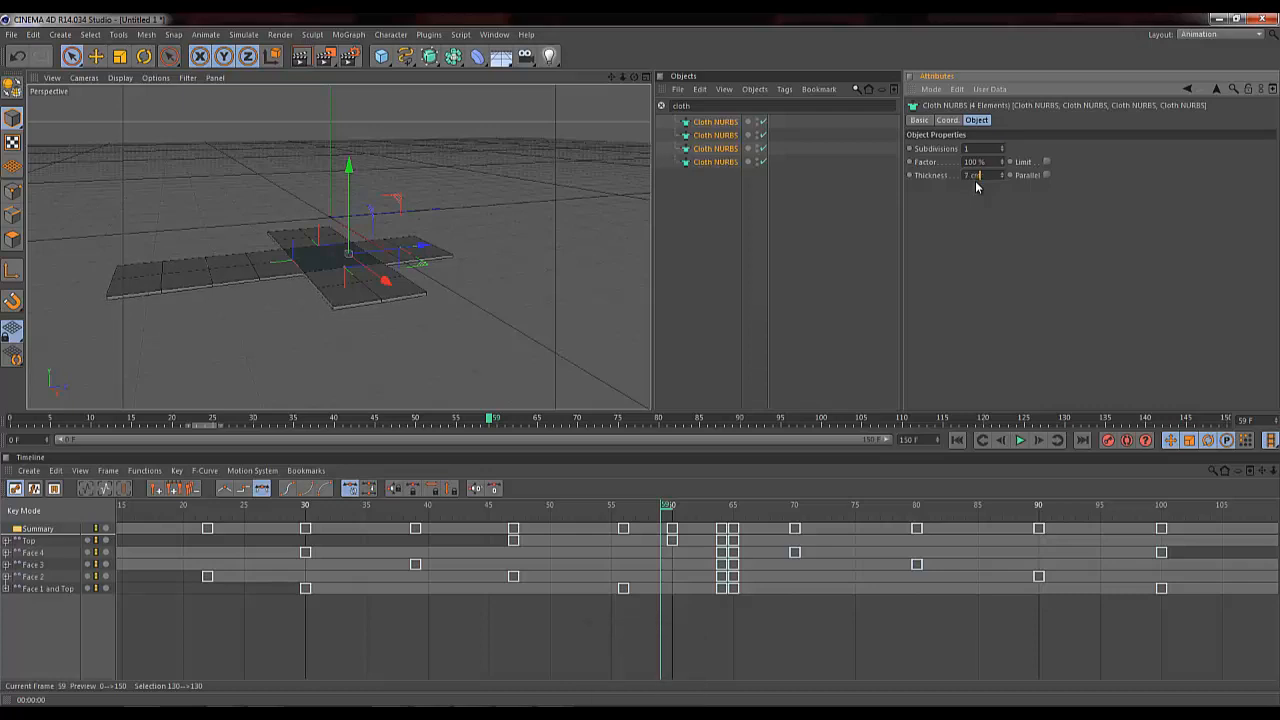
scroll(976, 186, down, 3)
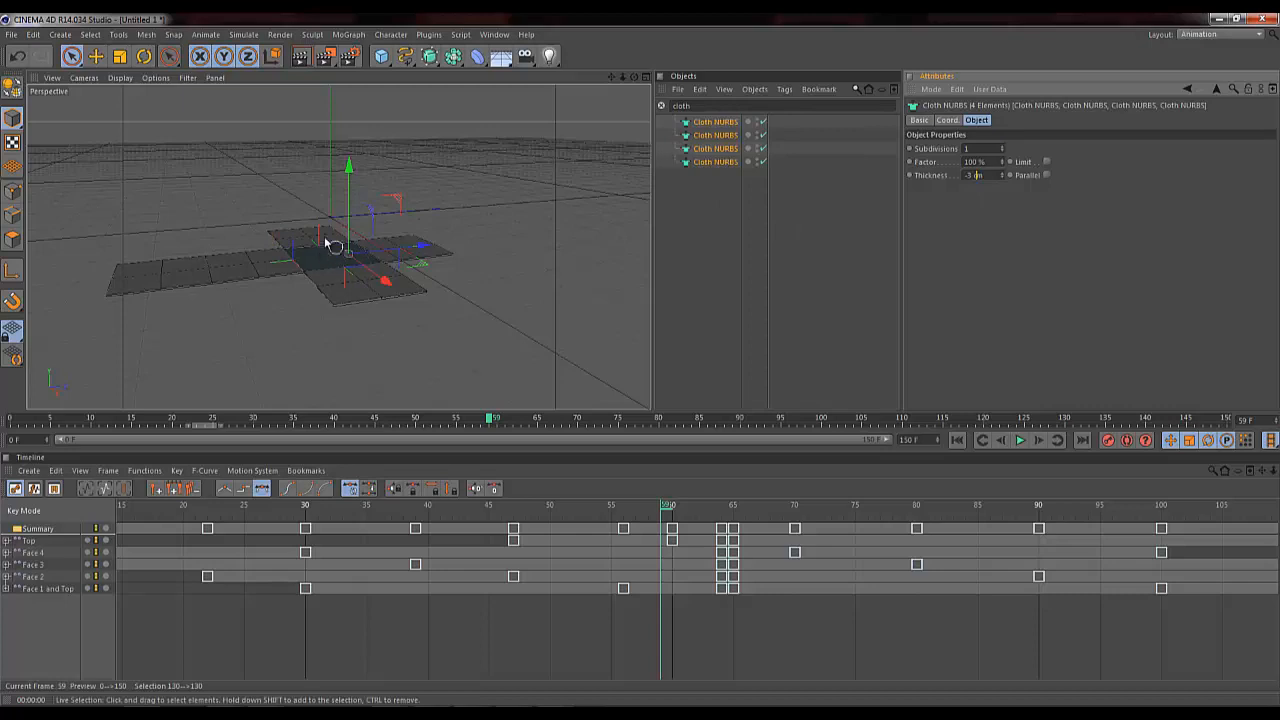
Step: Clear the object search filter and collapse the four face Fracture hierarchies
click(661, 105)
click(660, 188)
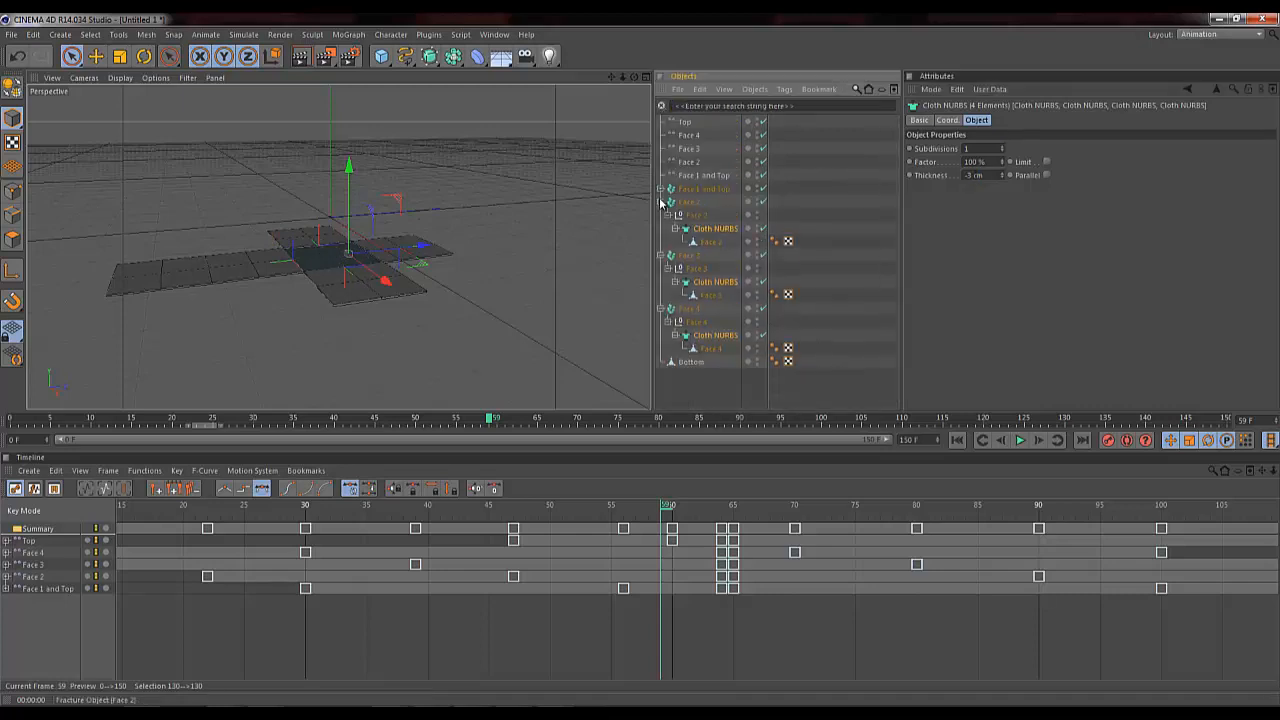
click(660, 201)
click(660, 215)
click(660, 228)
Step: Add a Cloth NURBS as the parent of the Bottom polygon object, set its thickness to 1 cm, and deselect it
click(690, 242)
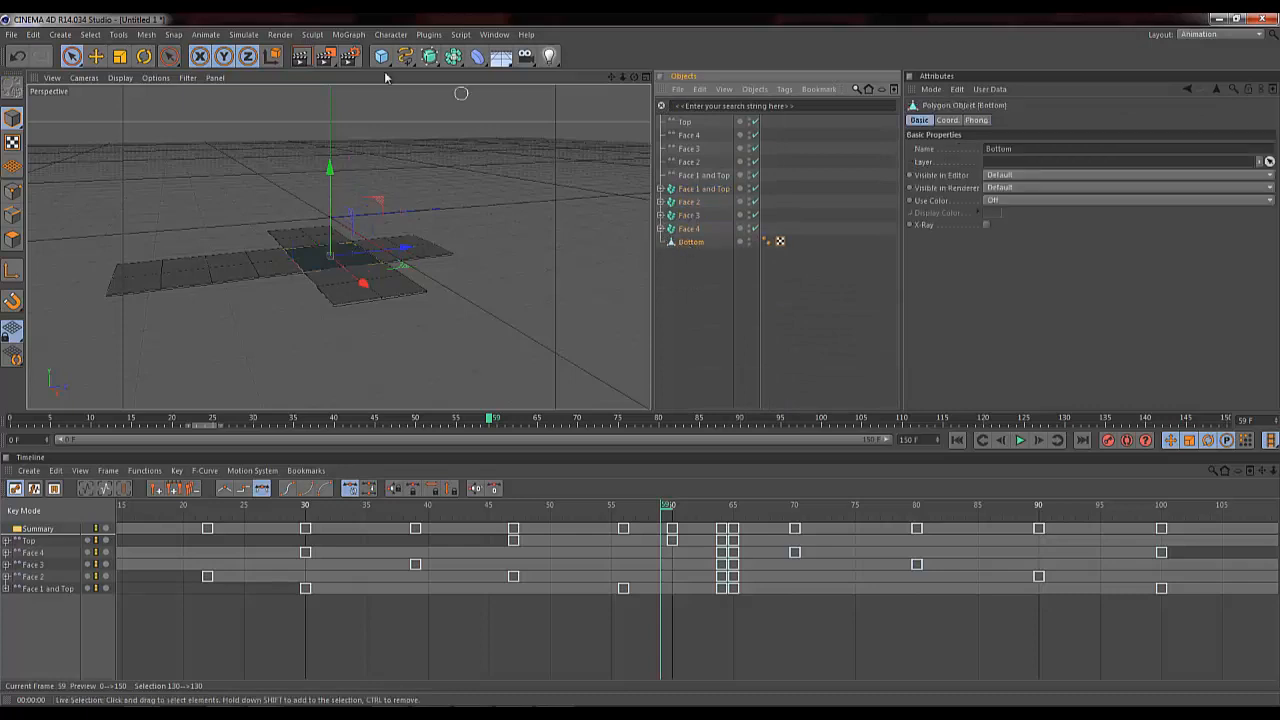
click(245, 36)
mouse_move(278, 55)
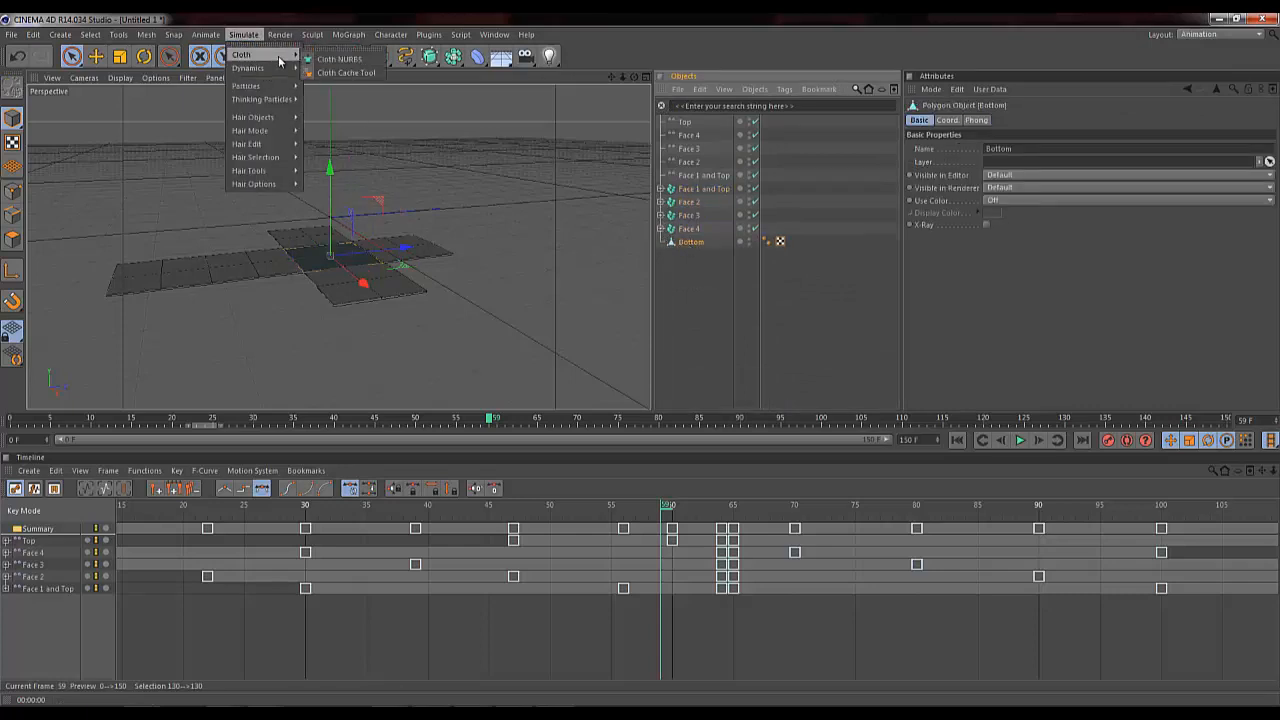
click(340, 58)
click(992, 175)
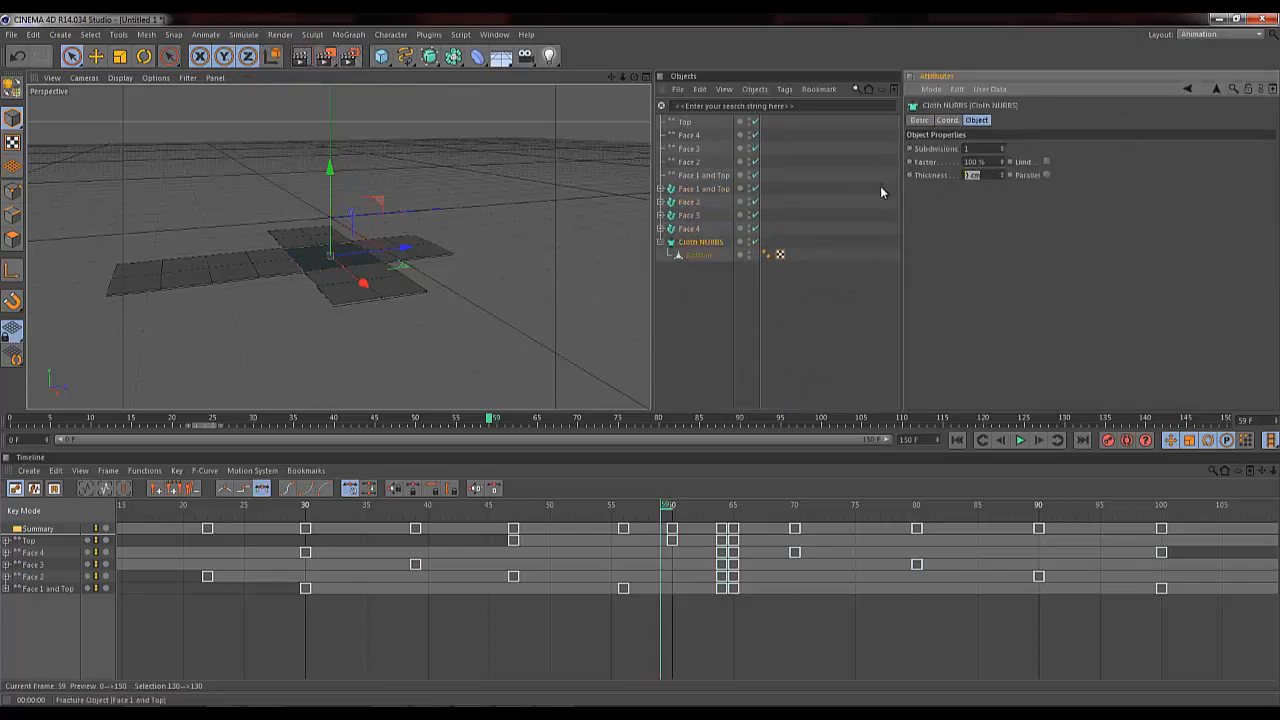
text(1)
click(717, 342)
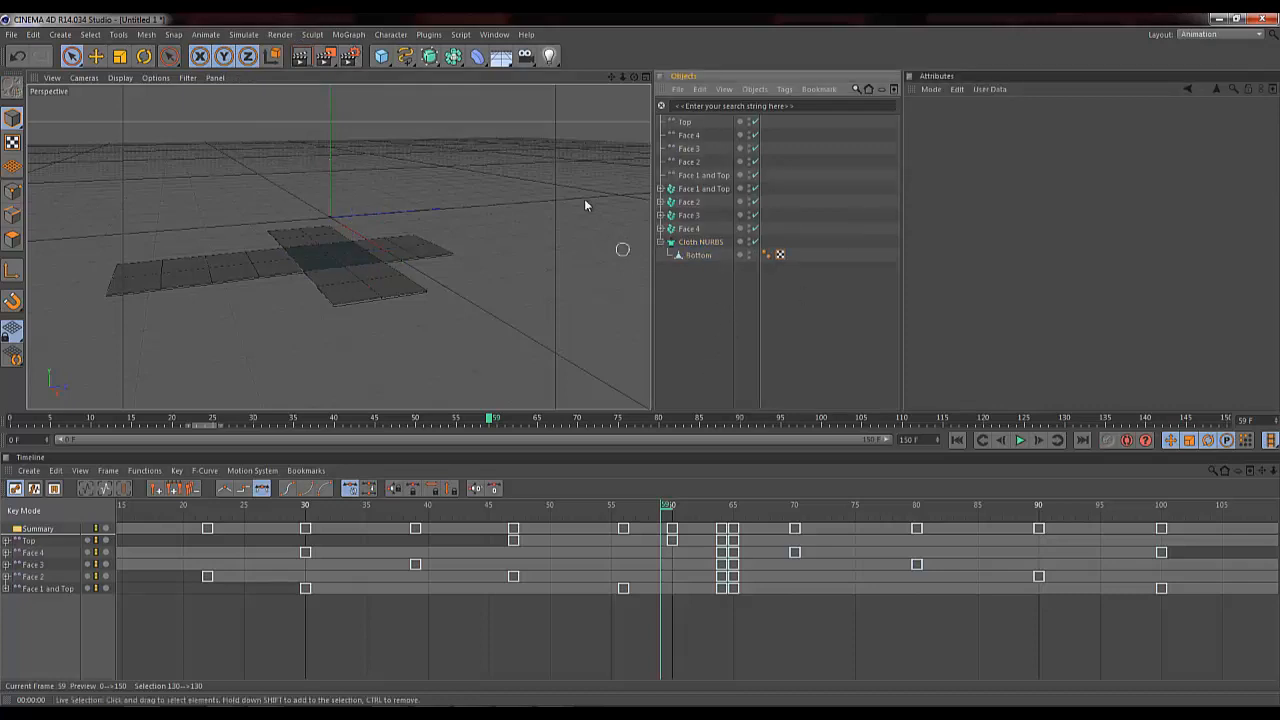
Step: Render the perspective view at frame 59, play the folding animation from the start, and return to frame 0
click(300, 58)
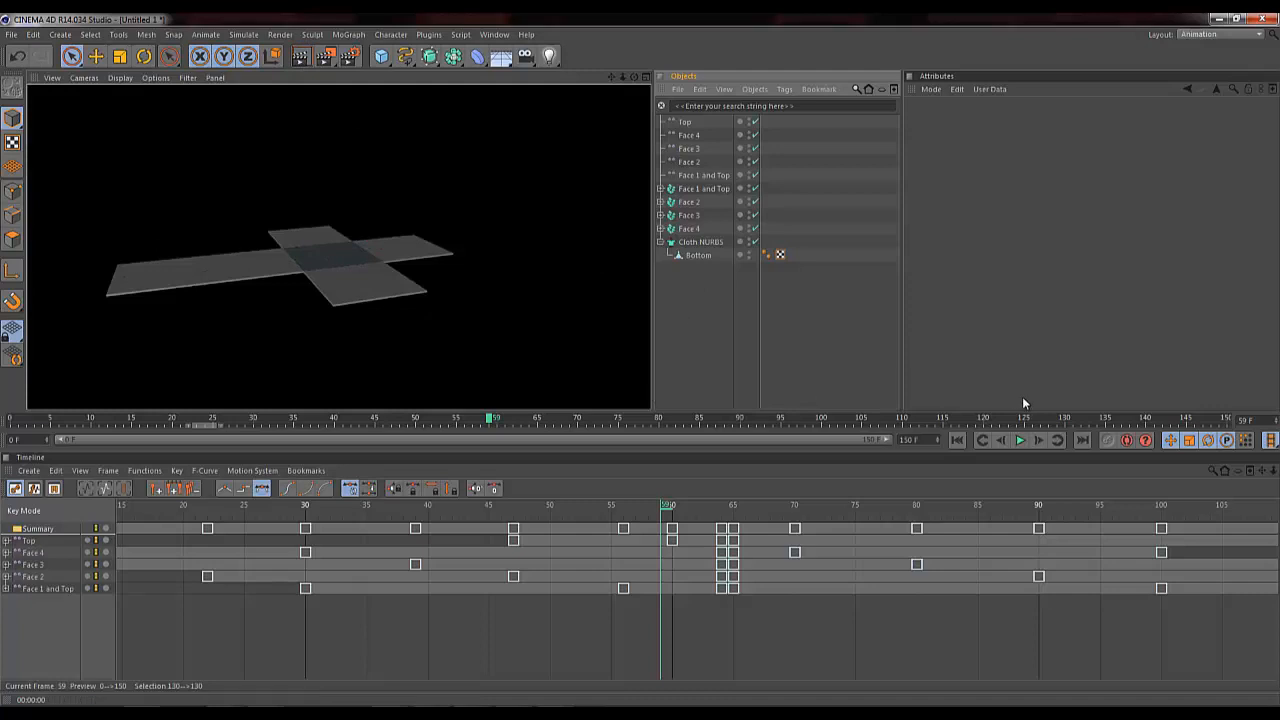
click(957, 440)
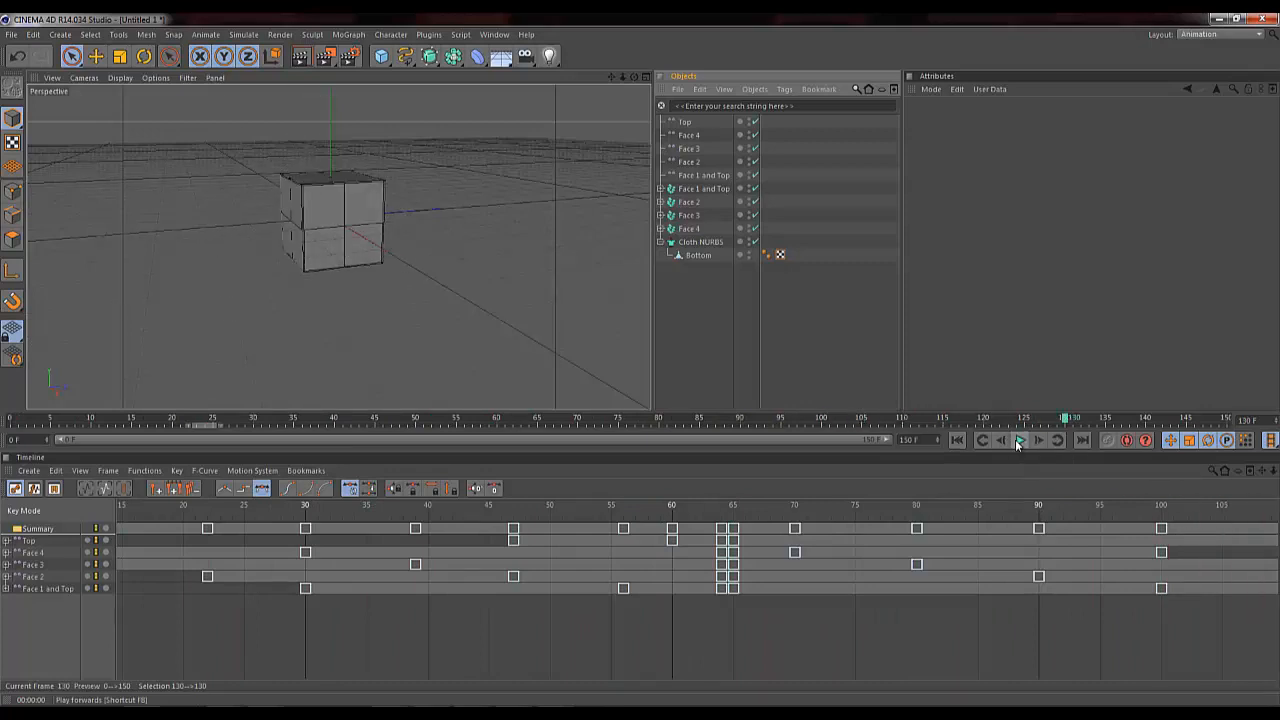
click(957, 440)
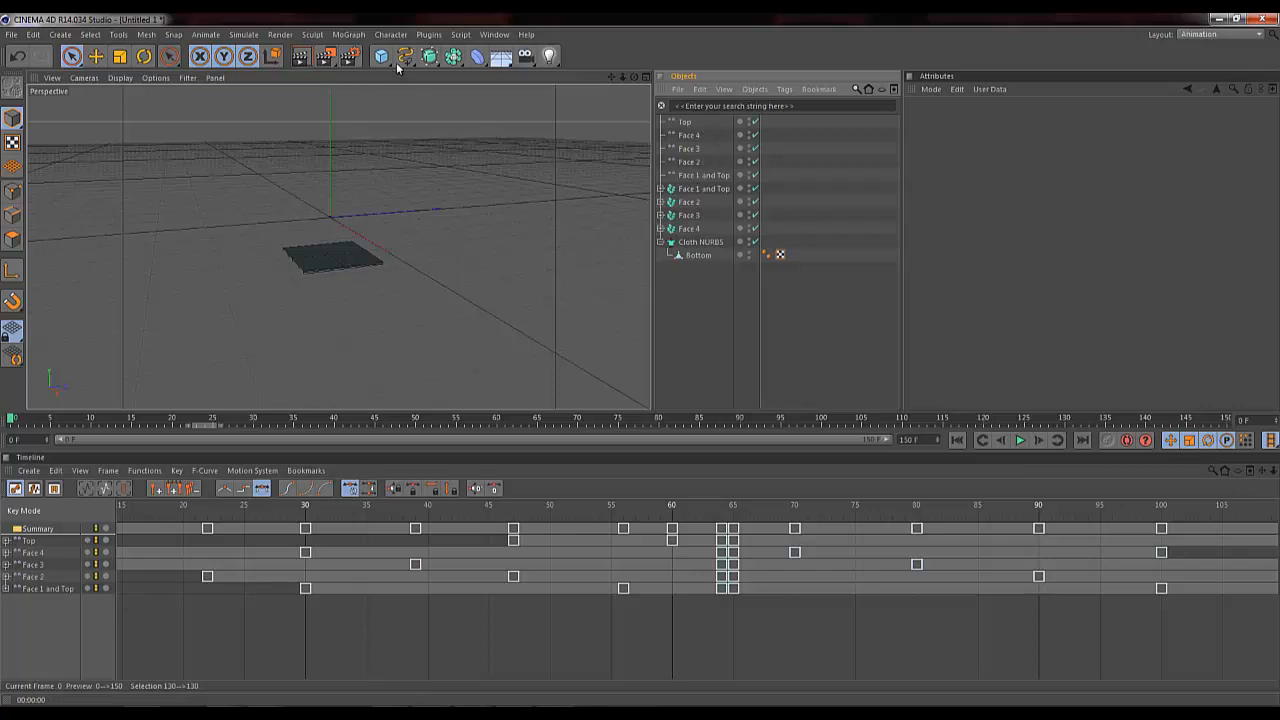
Step: Add a sphere primitive and scale it down uniformly so it fits above the bottom face
drag(381, 61, 660, 101)
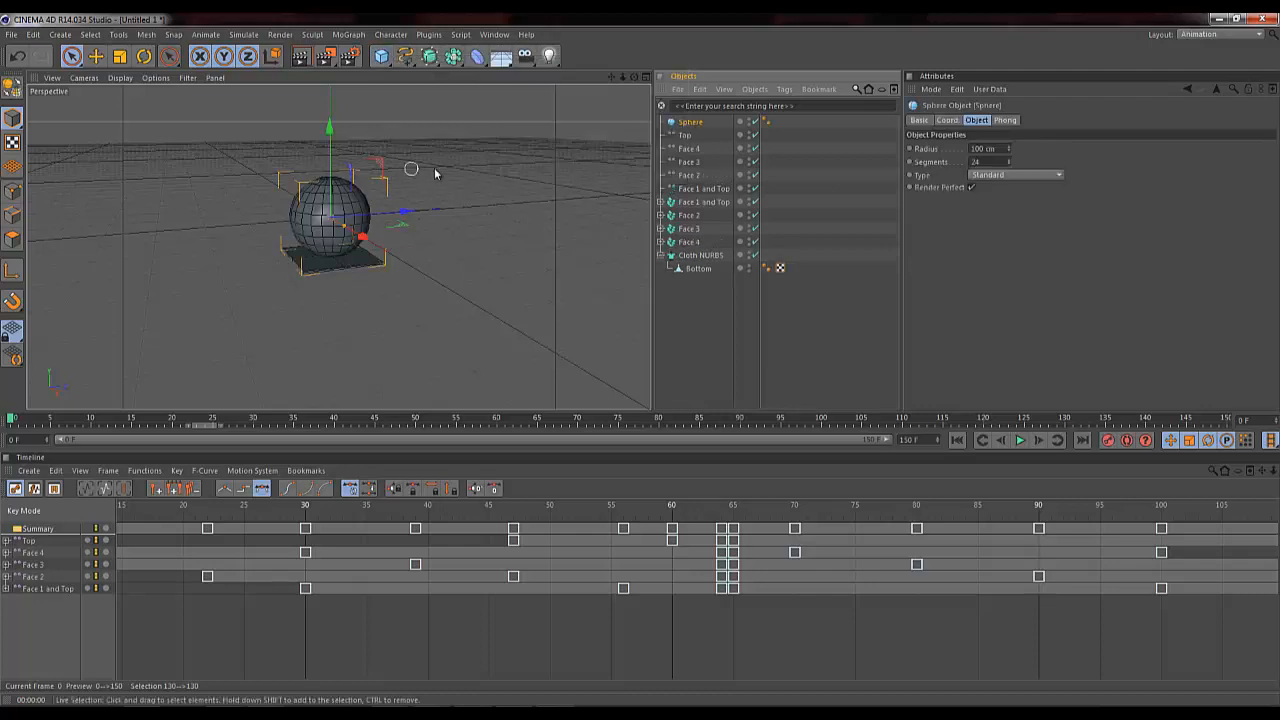
key(t)
drag(473, 137, 390, 193)
mouse_move(632, 77)
mouse_down()
mouse_move(641, 363)
mouse_move(632, 77)
mouse_up()
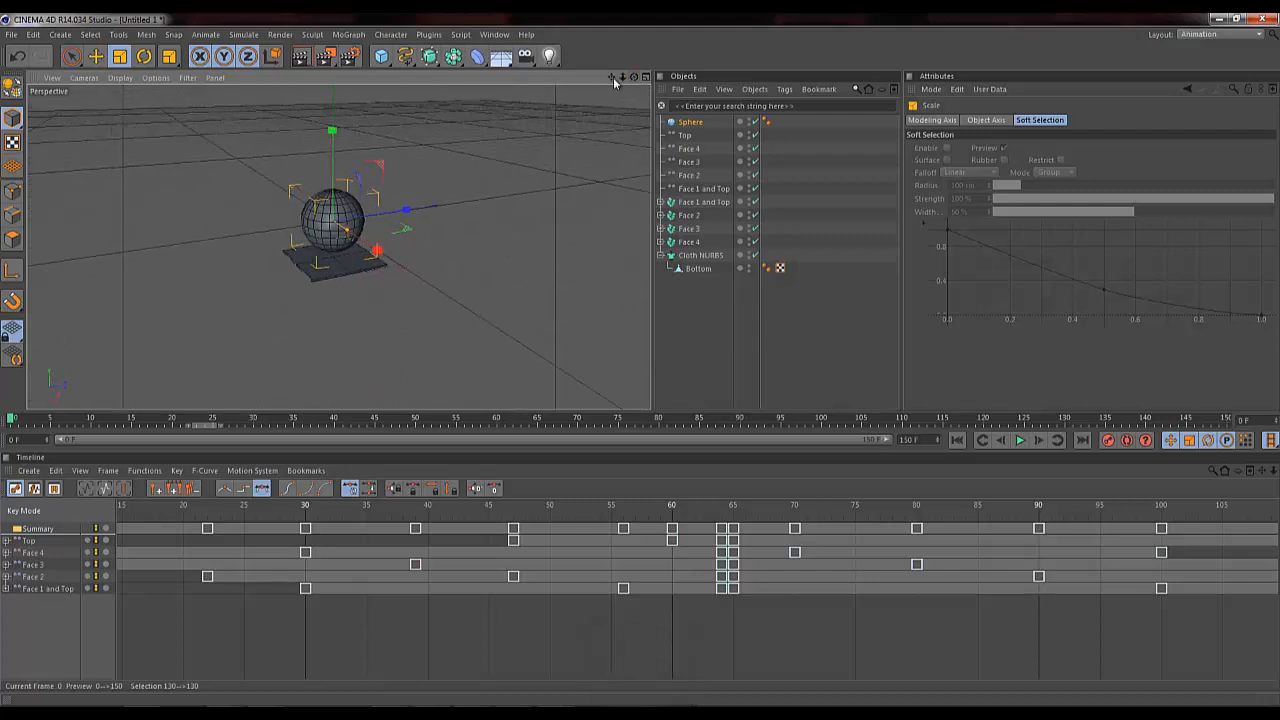
drag(642, 360, 622, 77)
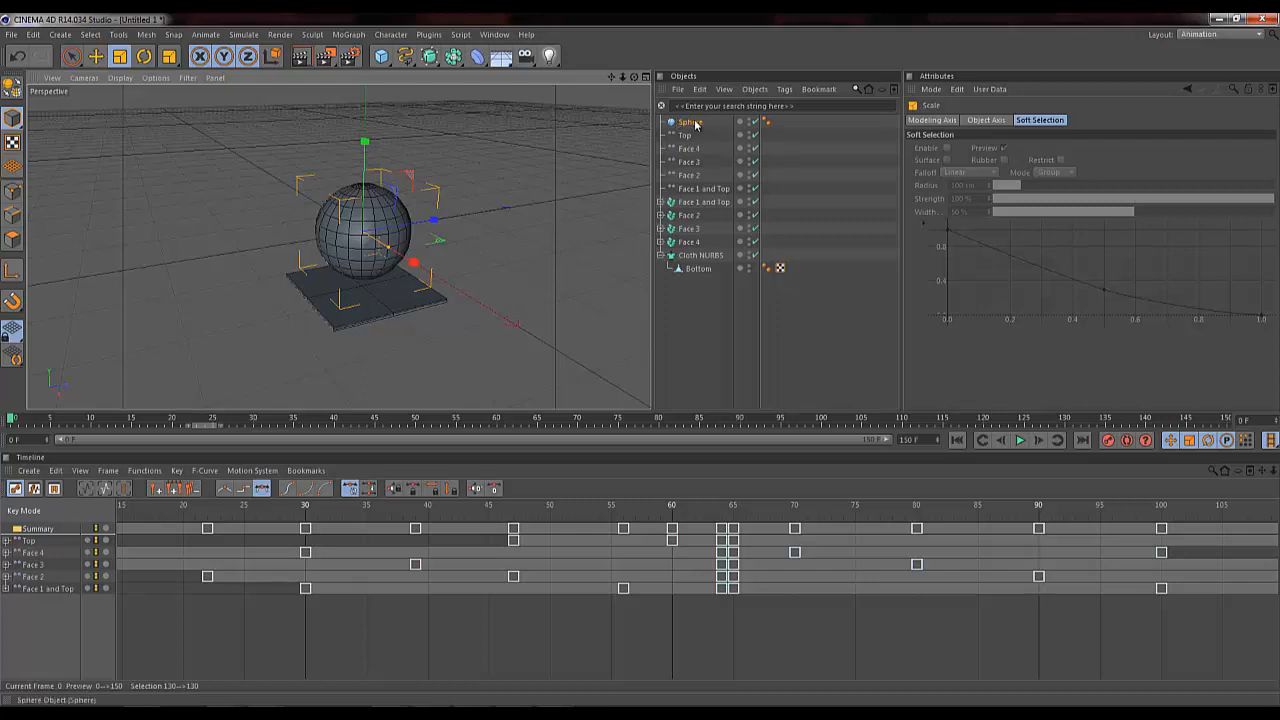
Step: Give the sphere a Rigid Body tag, play the animation to test it, and return to frame 0
right_click(697, 124)
mouse_move(765, 222)
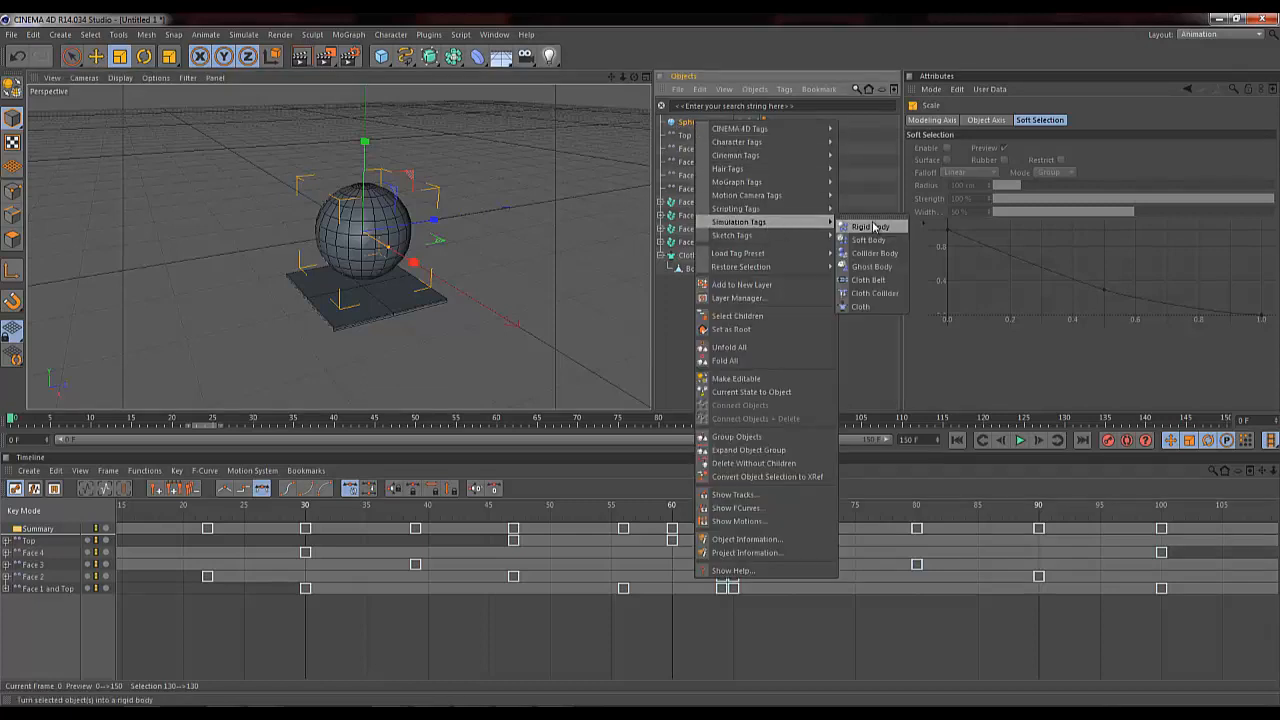
click(870, 227)
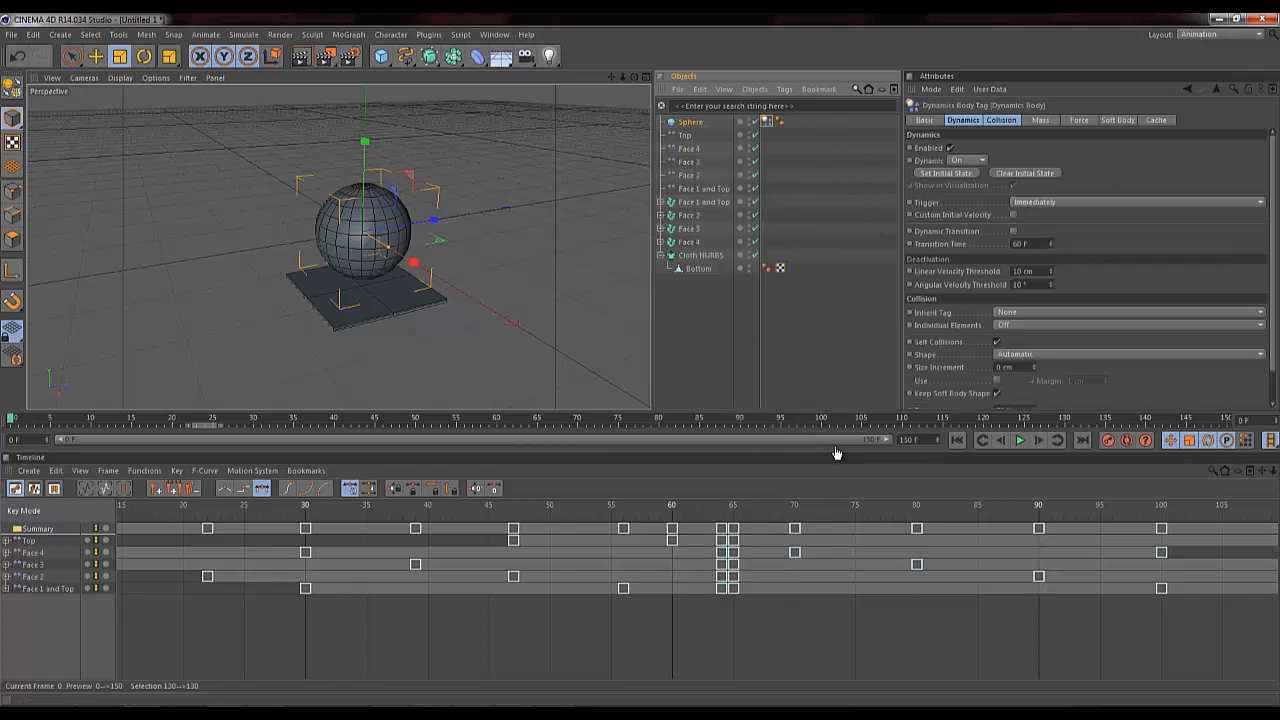
click(1022, 442)
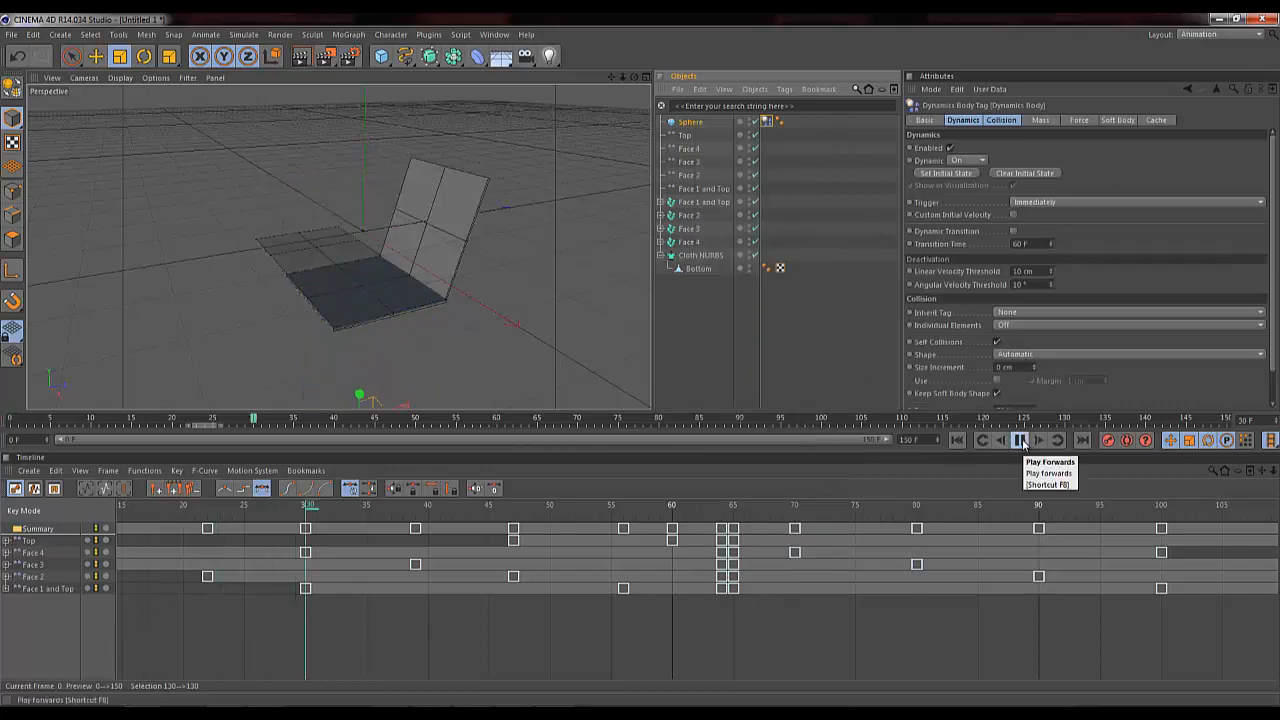
click(957, 441)
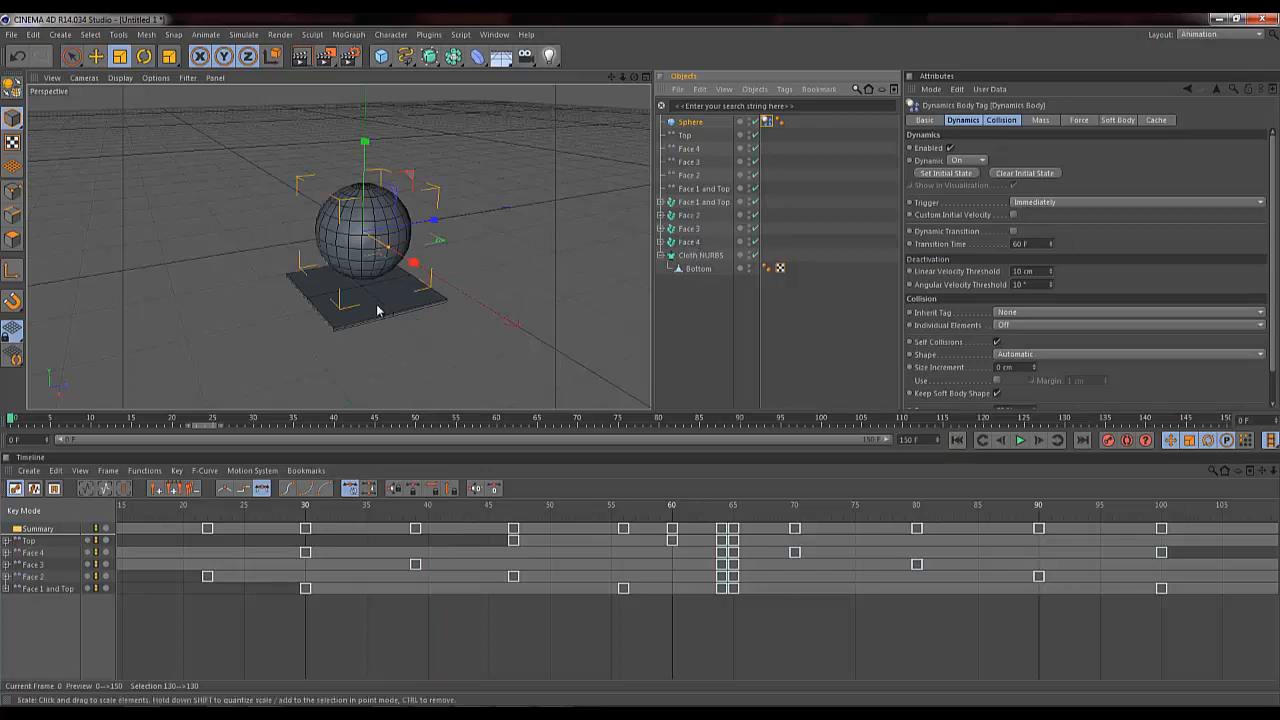
Step: Add Collider Body tags to the four face Fracture objects and the bottom's Cloth NURBS
click(708, 203)
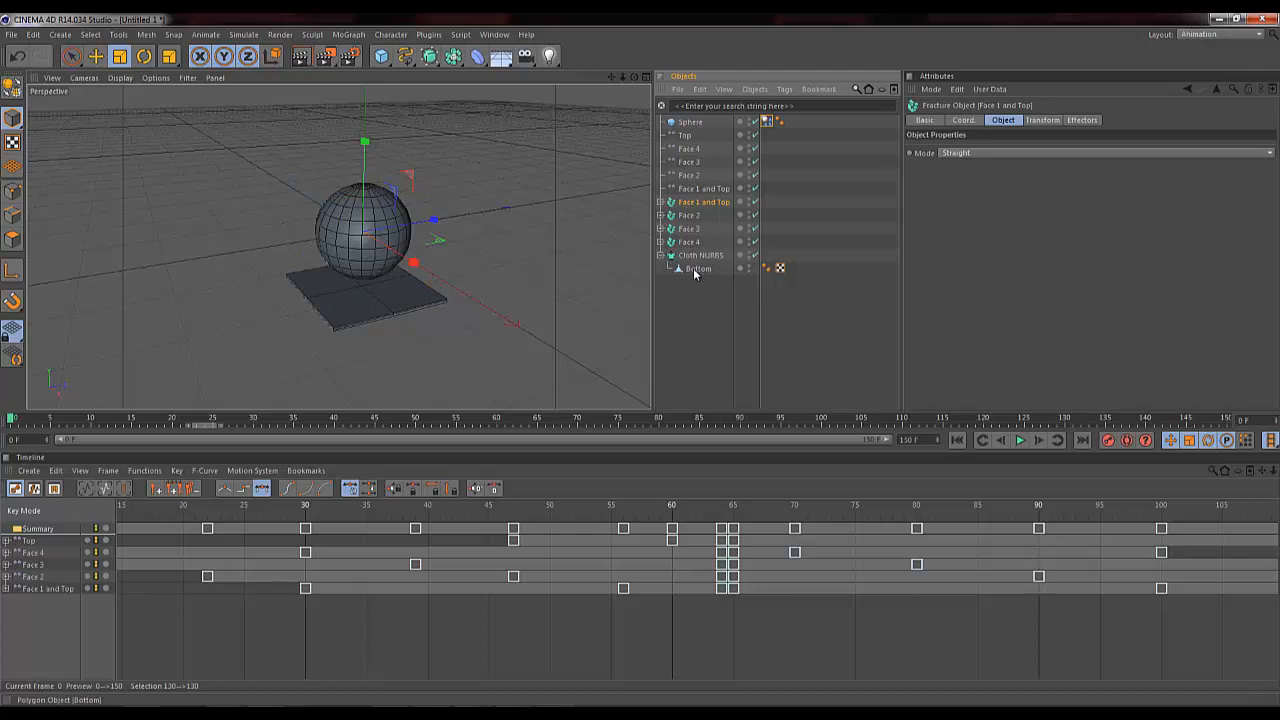
shift+click(698, 256)
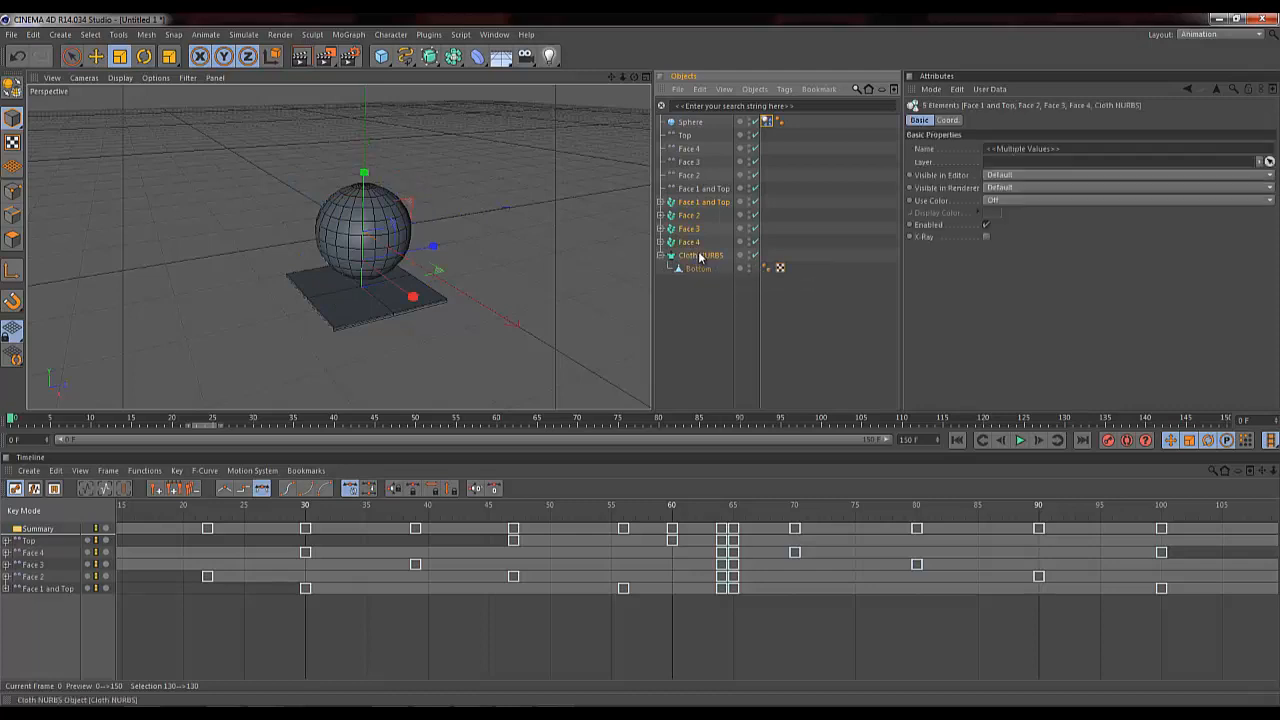
right_click(697, 257)
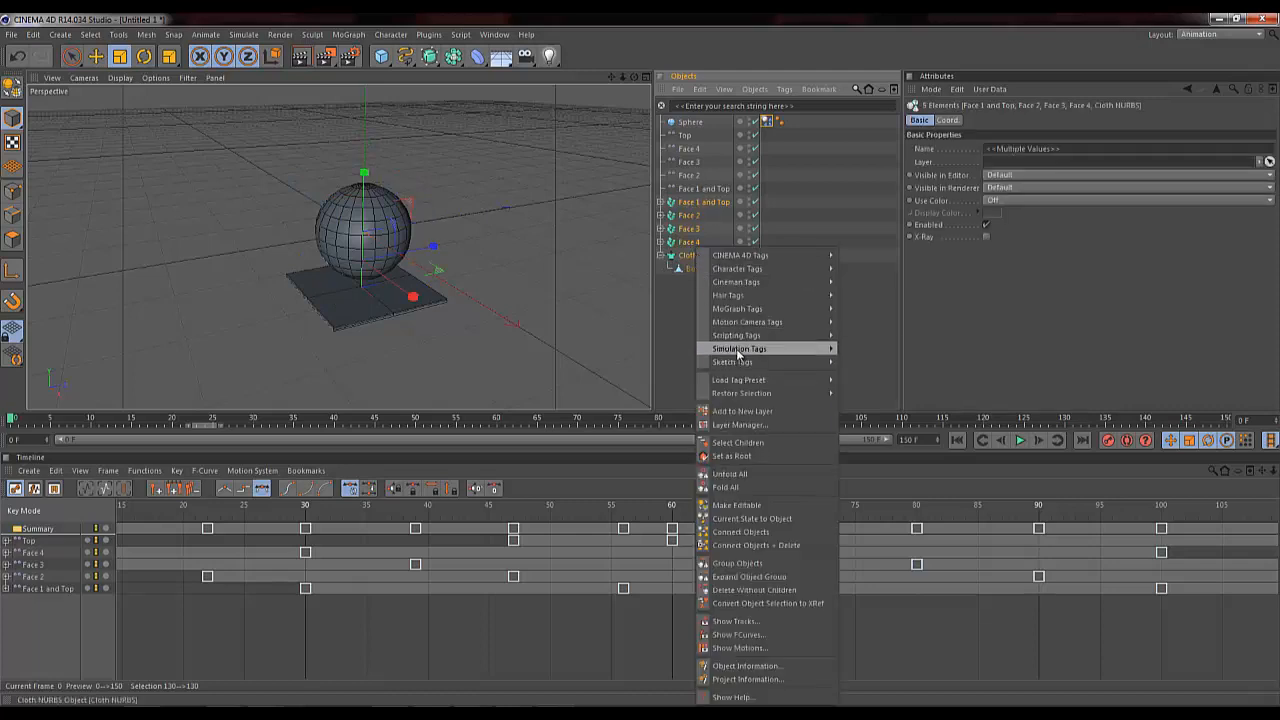
mouse_move(826, 352)
click(864, 378)
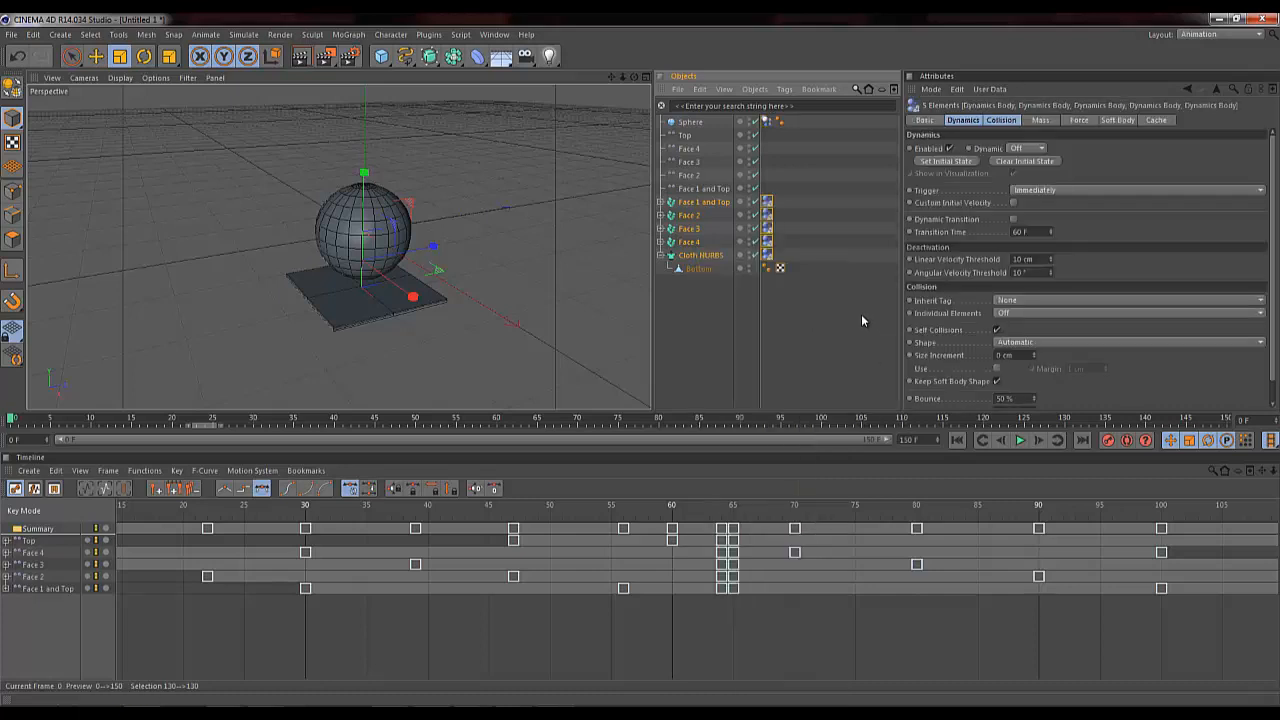
Step: Play the simulation from frame 0 to check how the sphere collides with the unfolding faces
click(1020, 440)
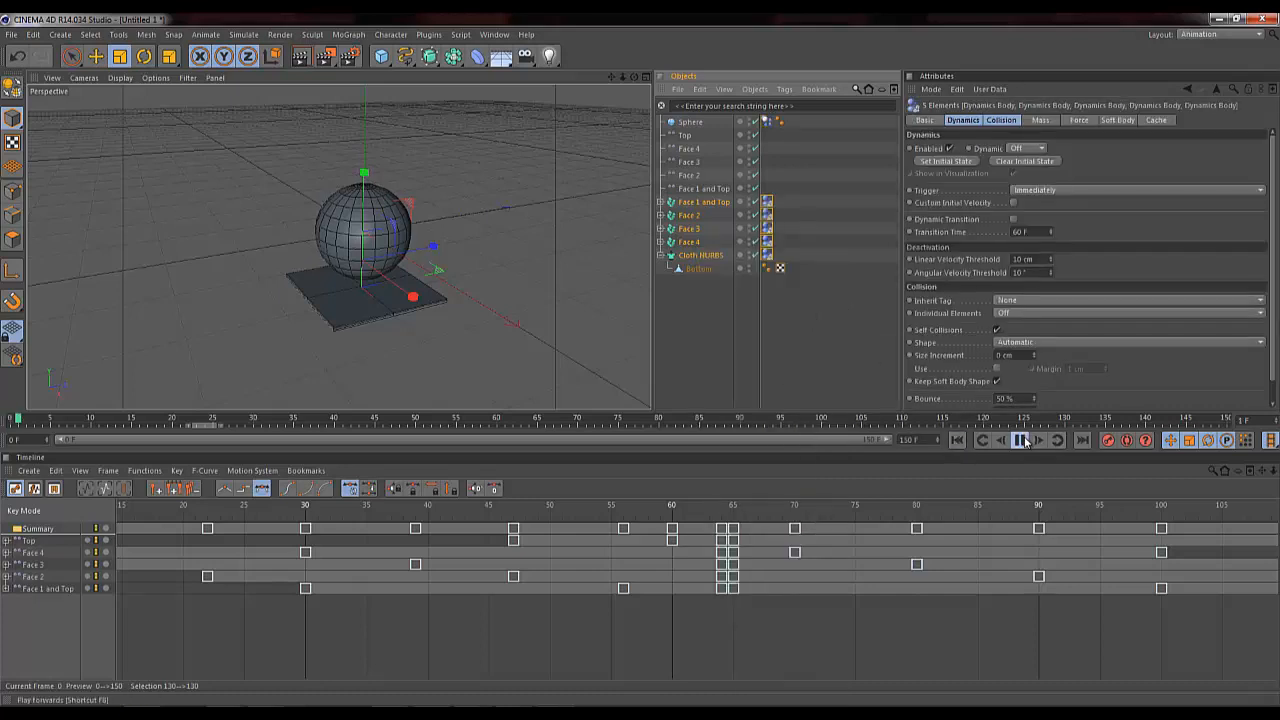
click(956, 440)
drag(626, 82, 608, 108)
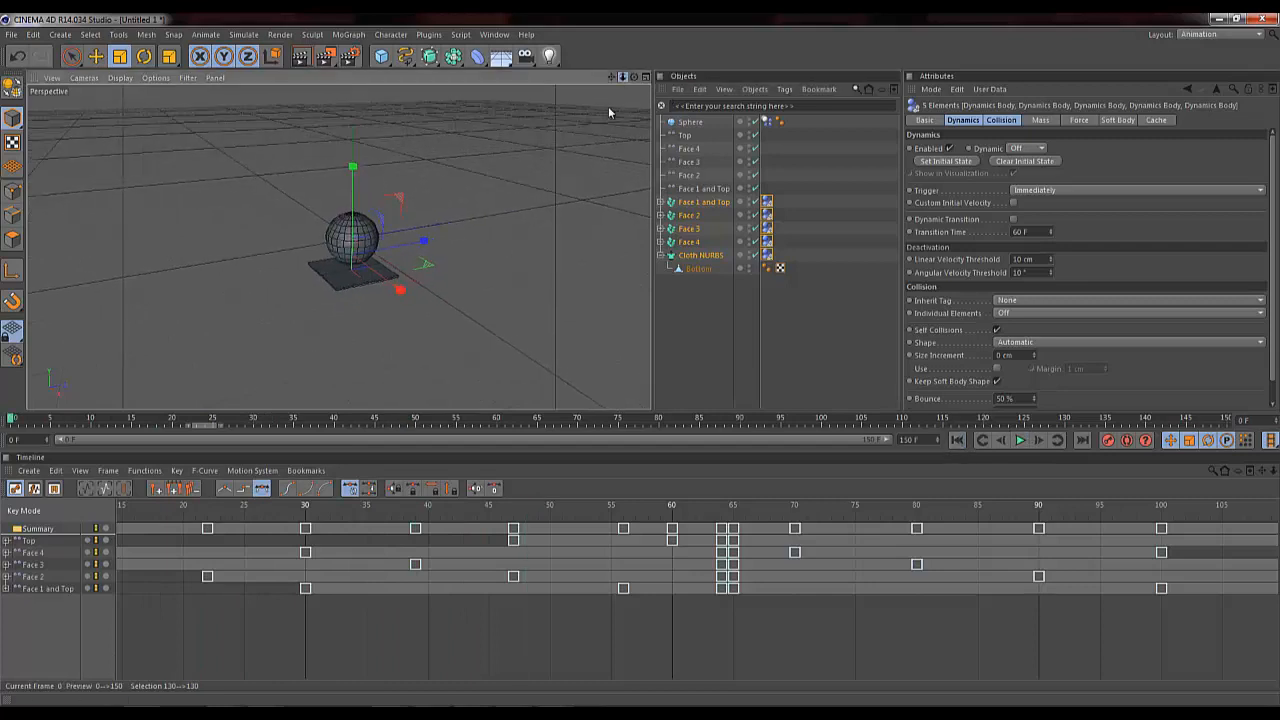
click(1020, 440)
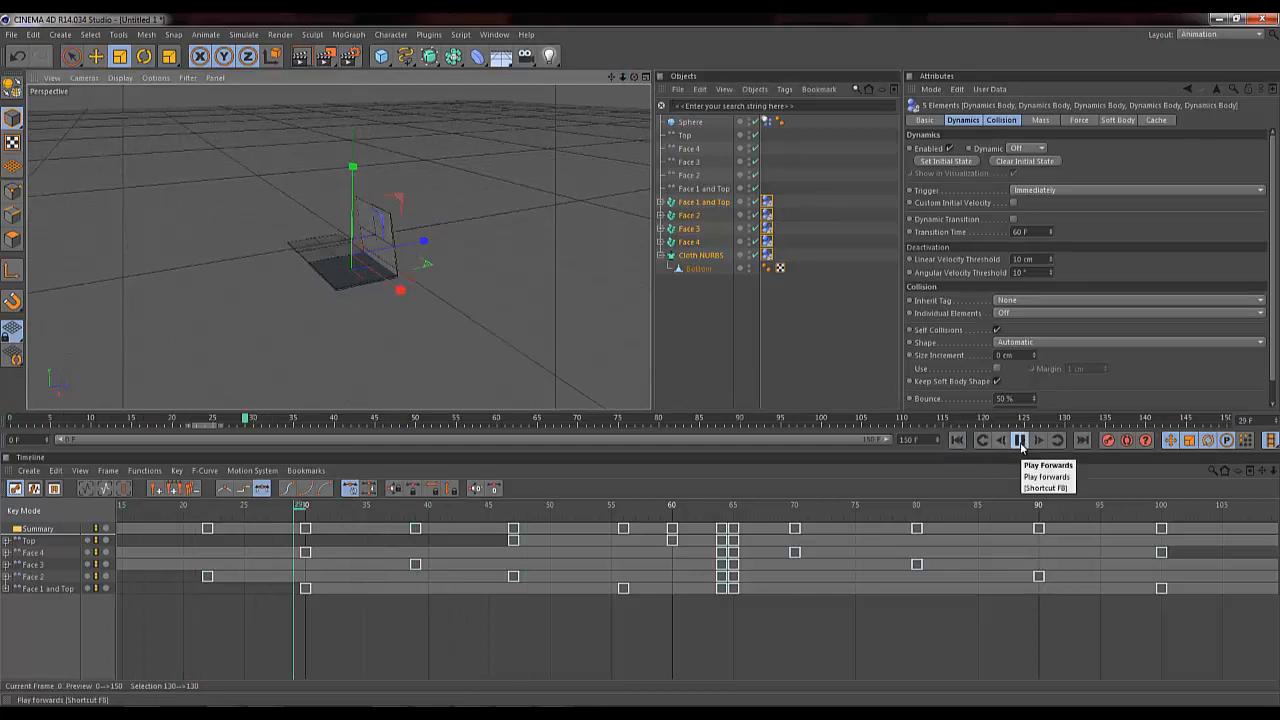
Step: Stop the playback and keyframe the Dynamic setting of the sphere's Dynamics Body tag to Off at frame 74
click(1020, 440)
click(956, 440)
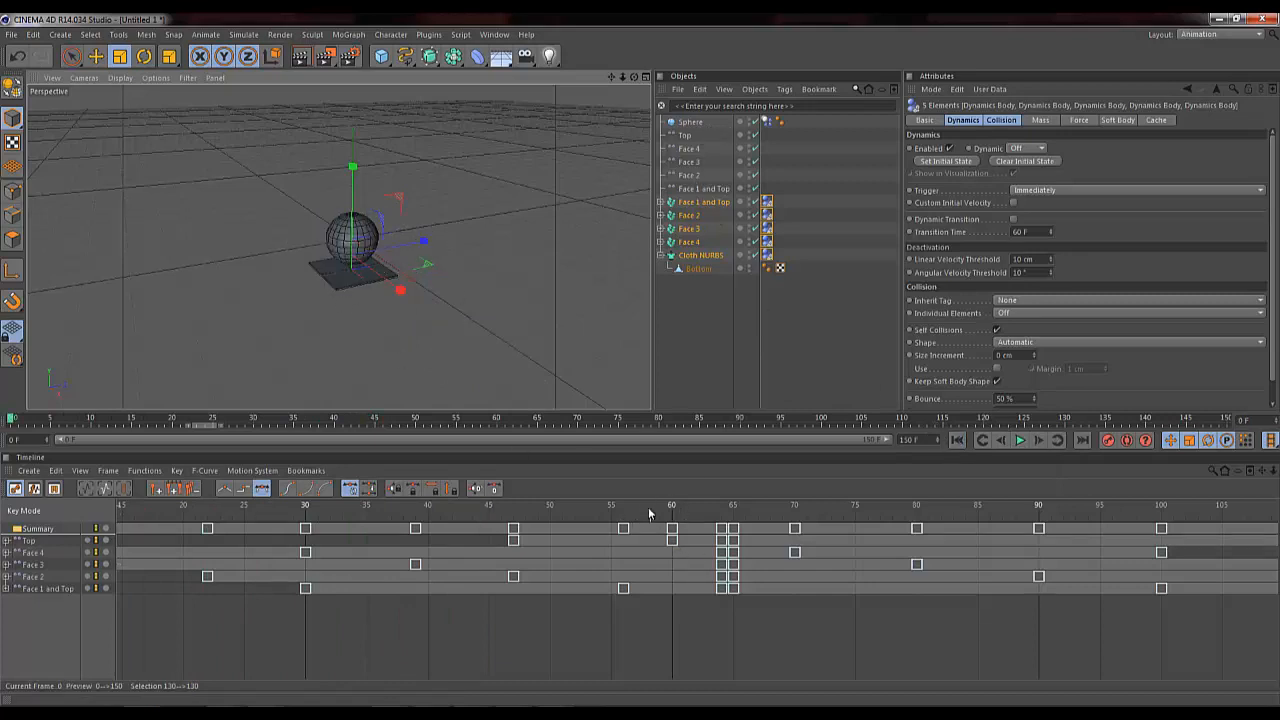
mouse_move(657, 510)
mouse_down()
mouse_move(775, 510)
mouse_move(542, 510)
mouse_move(1043, 512)
mouse_move(728, 512)
mouse_move(1040, 520)
mouse_move(847, 516)
mouse_up()
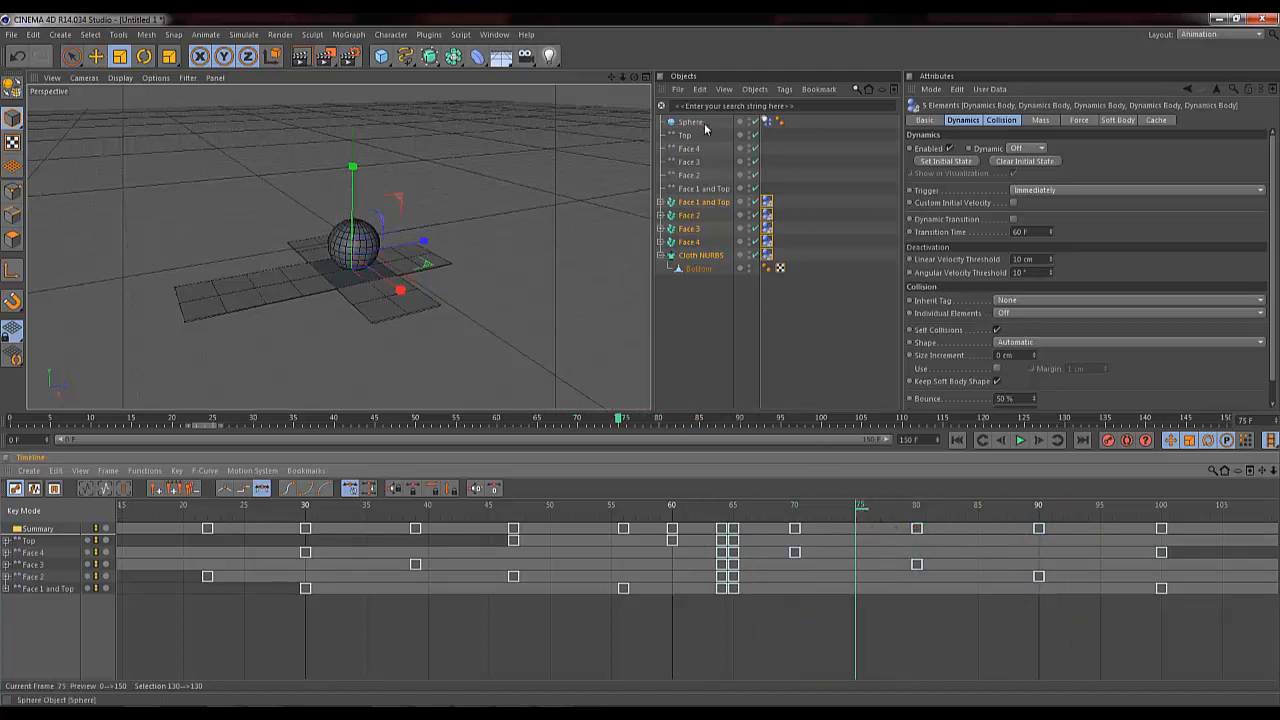
click(1001, 440)
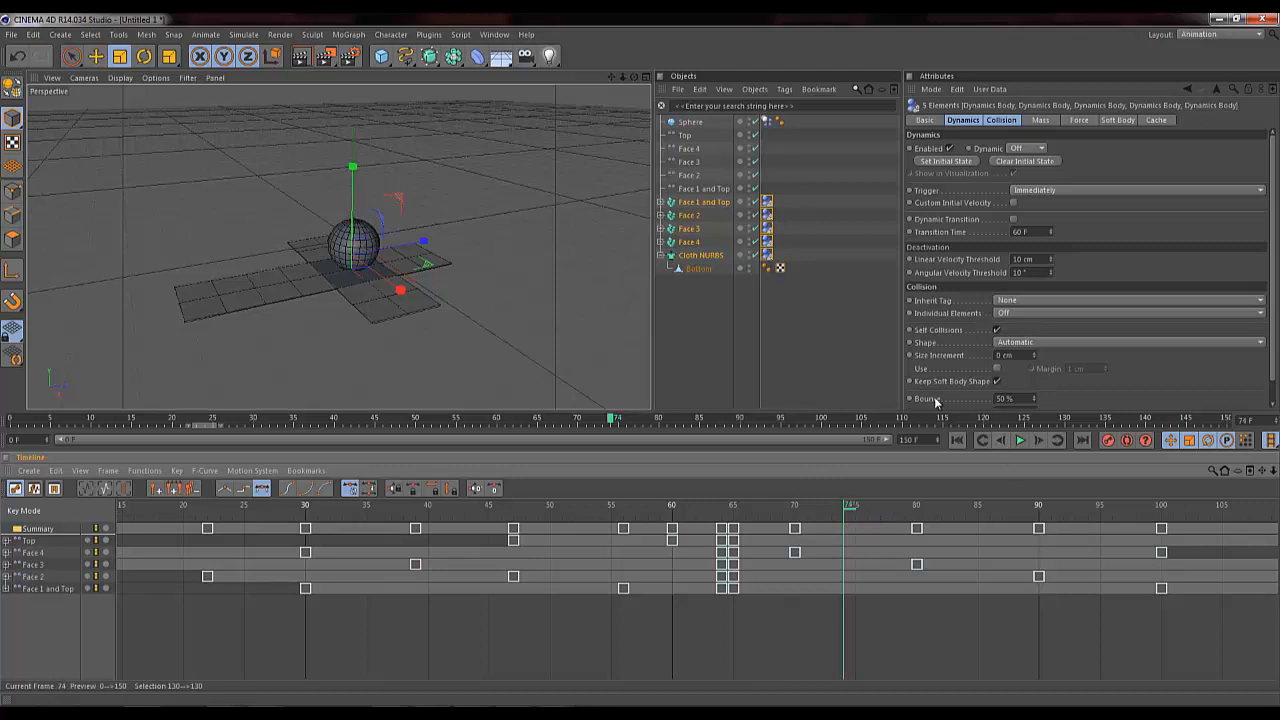
click(767, 121)
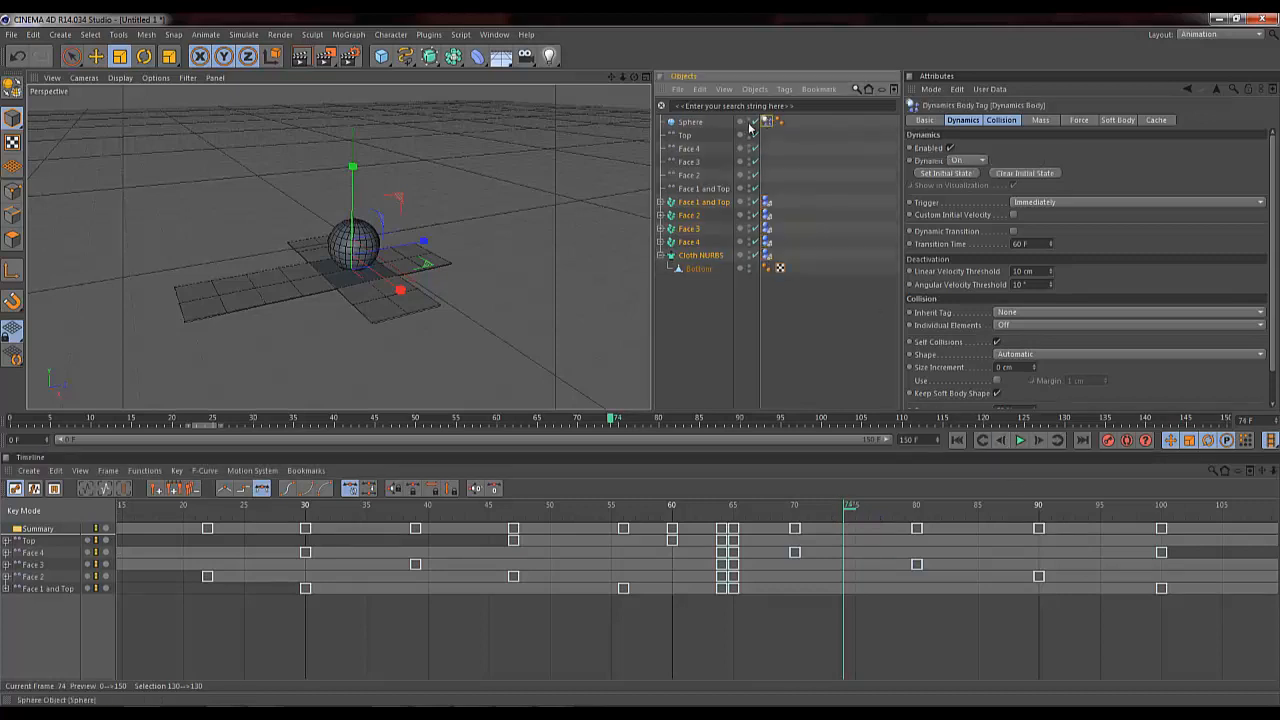
click(964, 162)
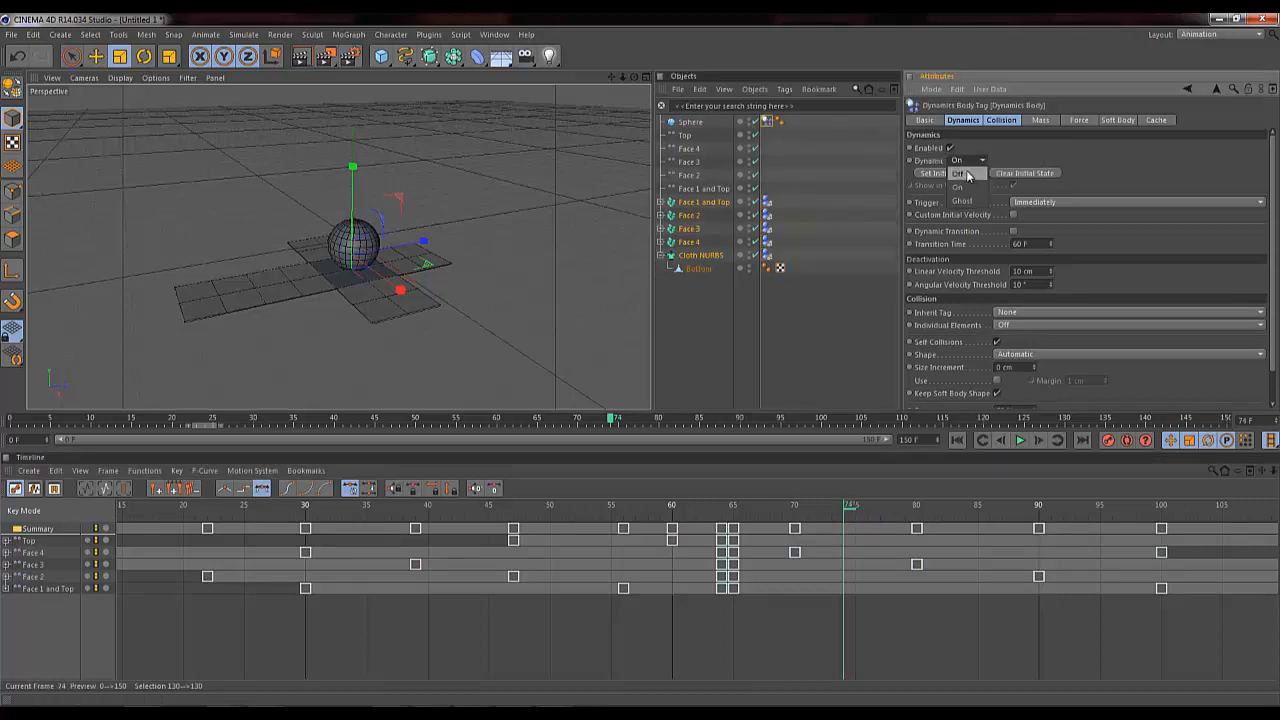
click(962, 186)
ctrl+click(911, 161)
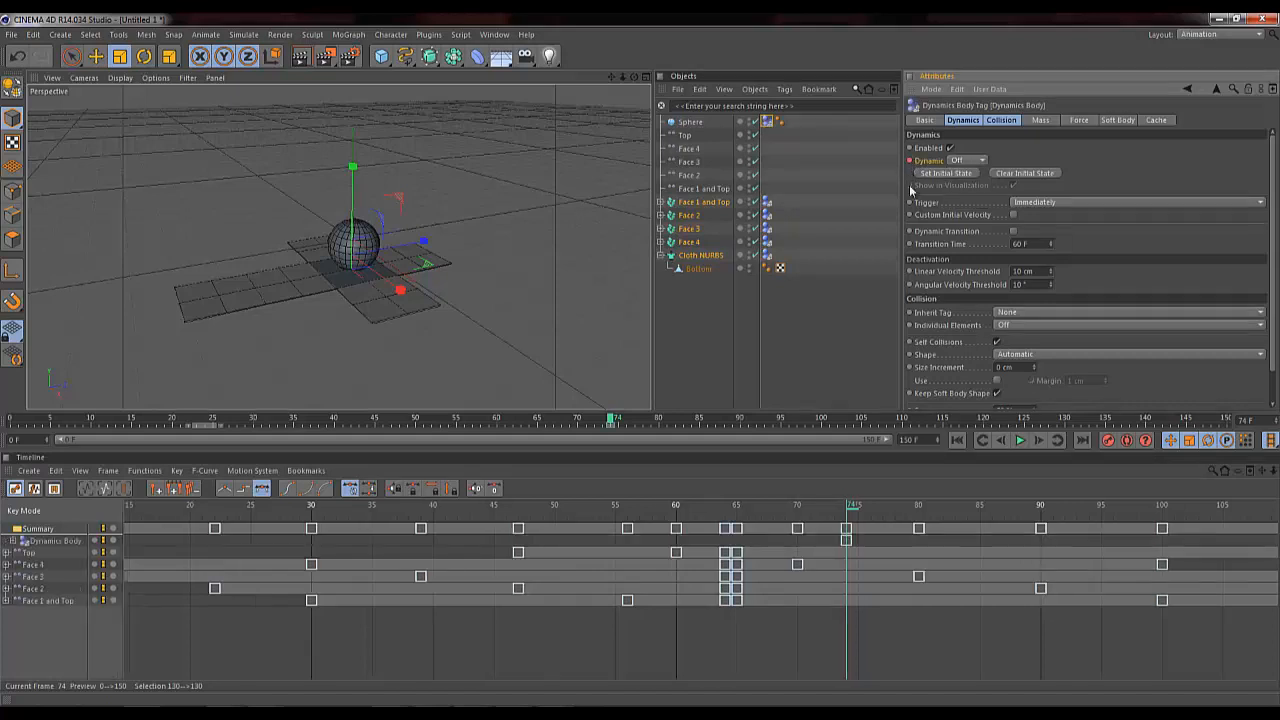
Step: Keyframe the sphere's Dynamic setting to On at frame 75, then return to frame 0
click(1038, 440)
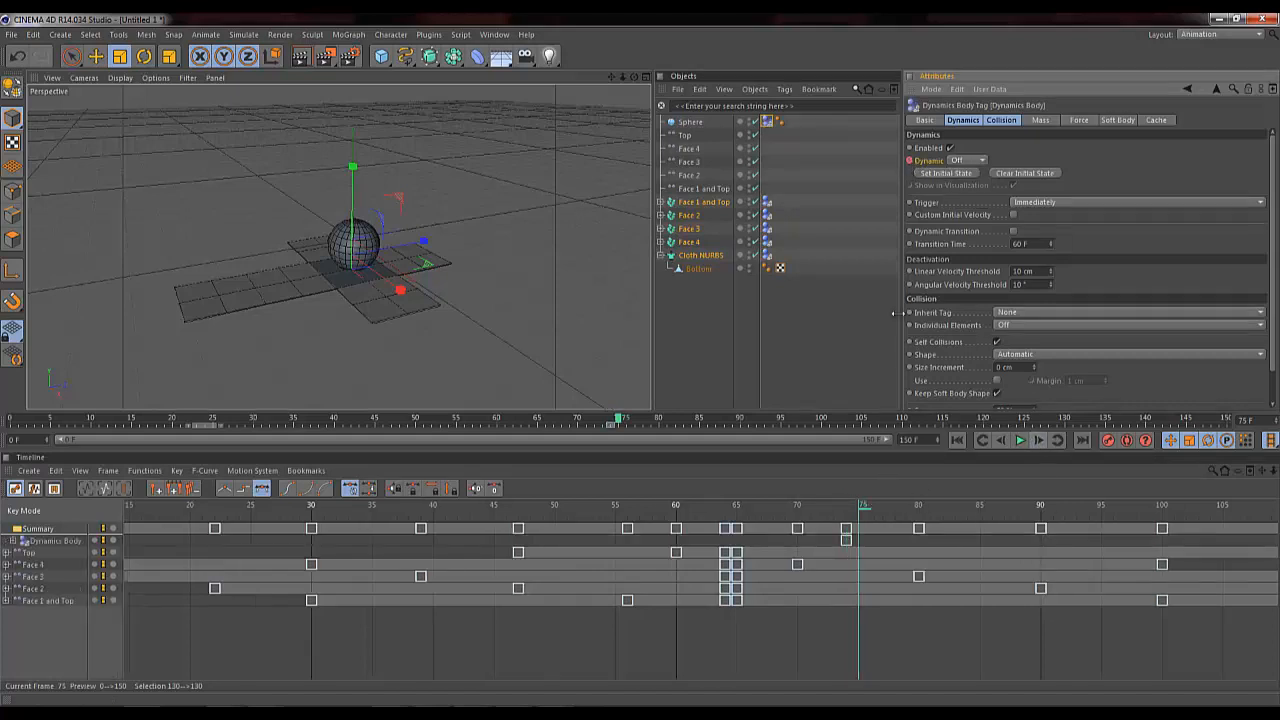
click(960, 162)
click(955, 174)
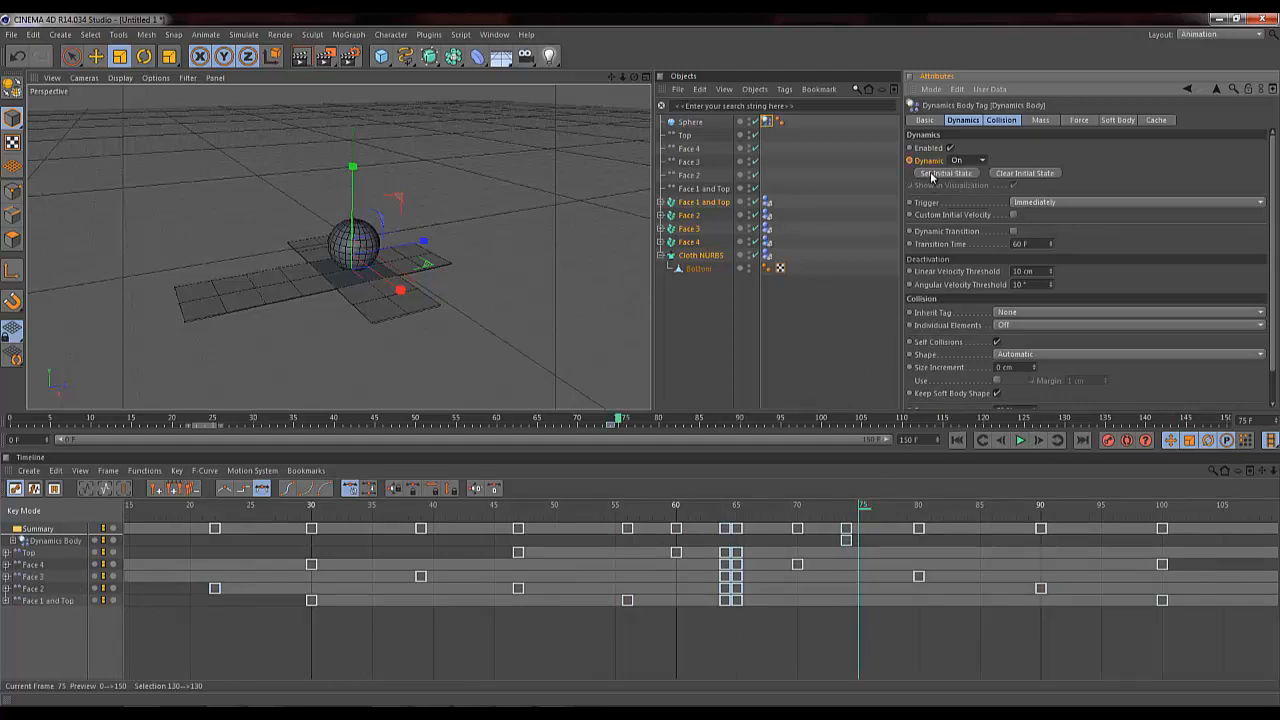
ctrl+click(911, 161)
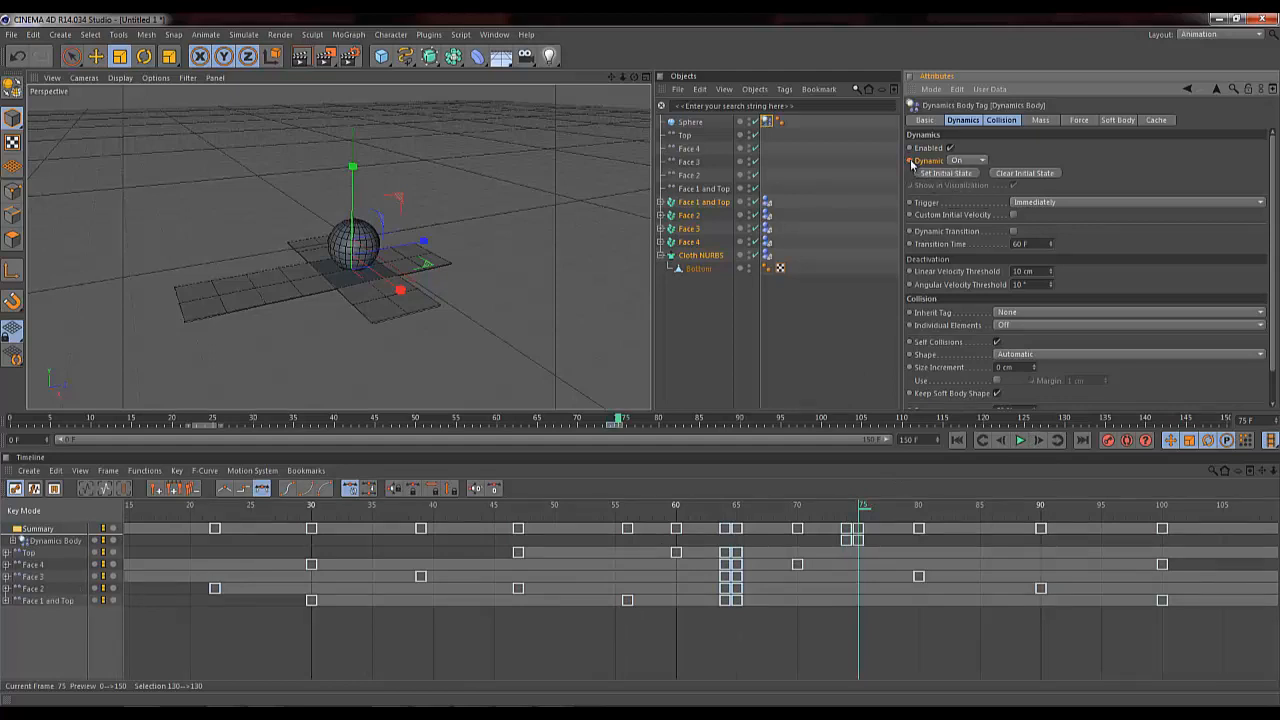
click(957, 440)
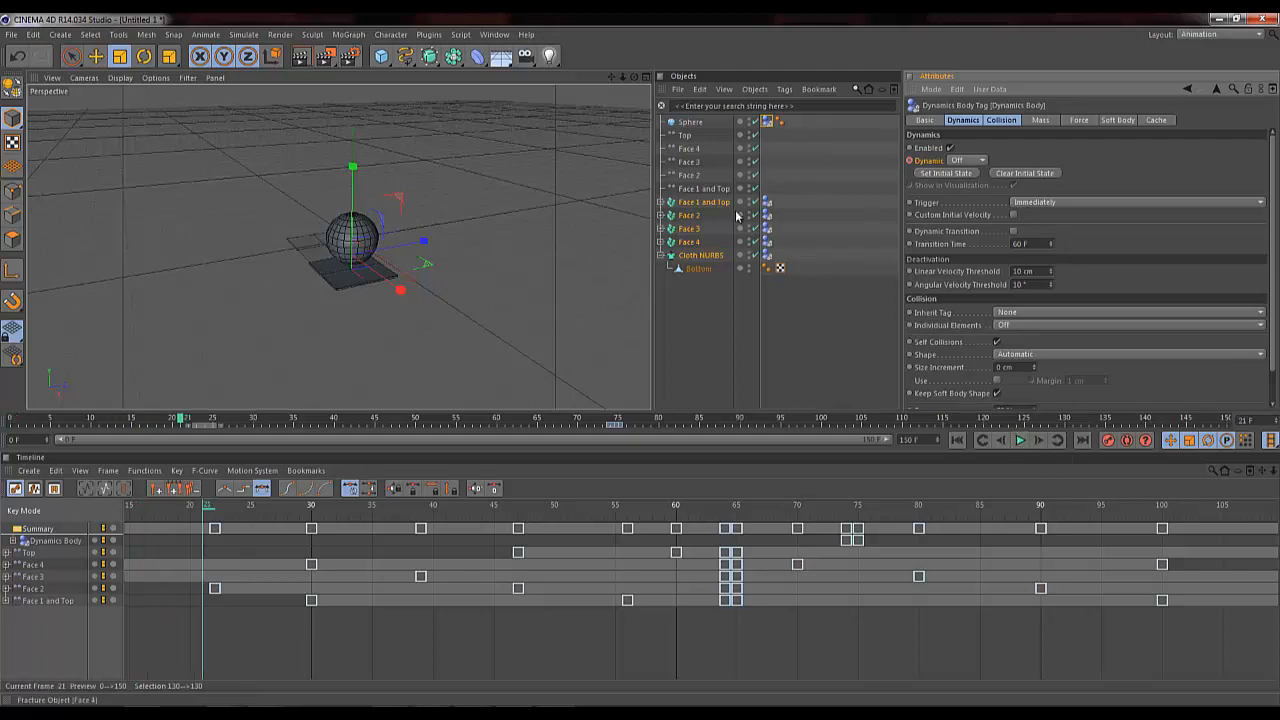
Step: Set Steps per Frame to 15 in the project's expert dynamics settings
key(ctrl+d)
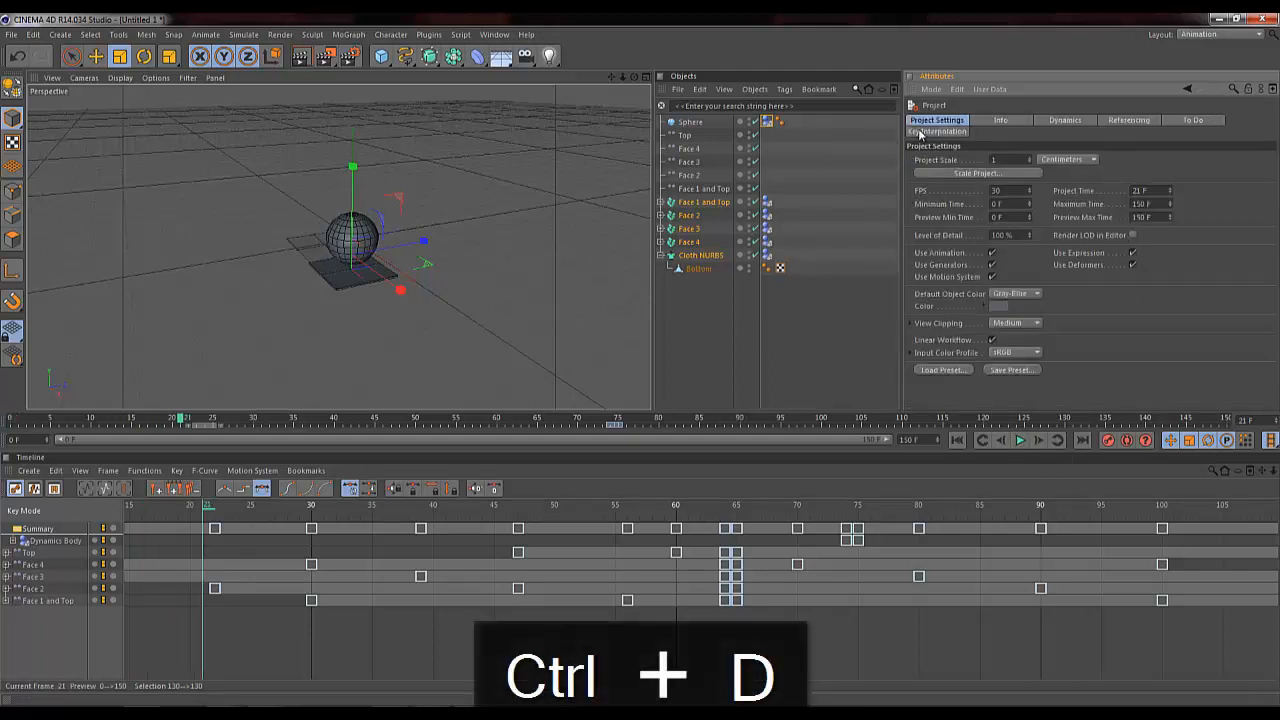
click(1066, 120)
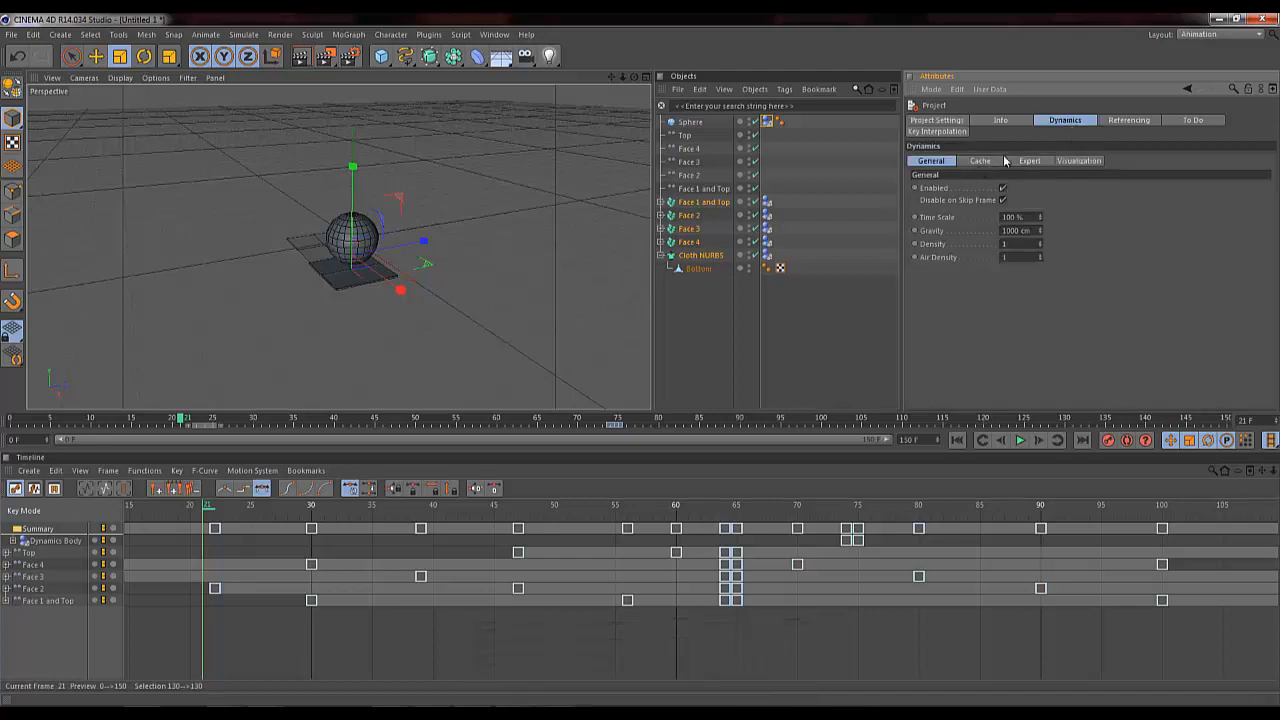
click(1031, 162)
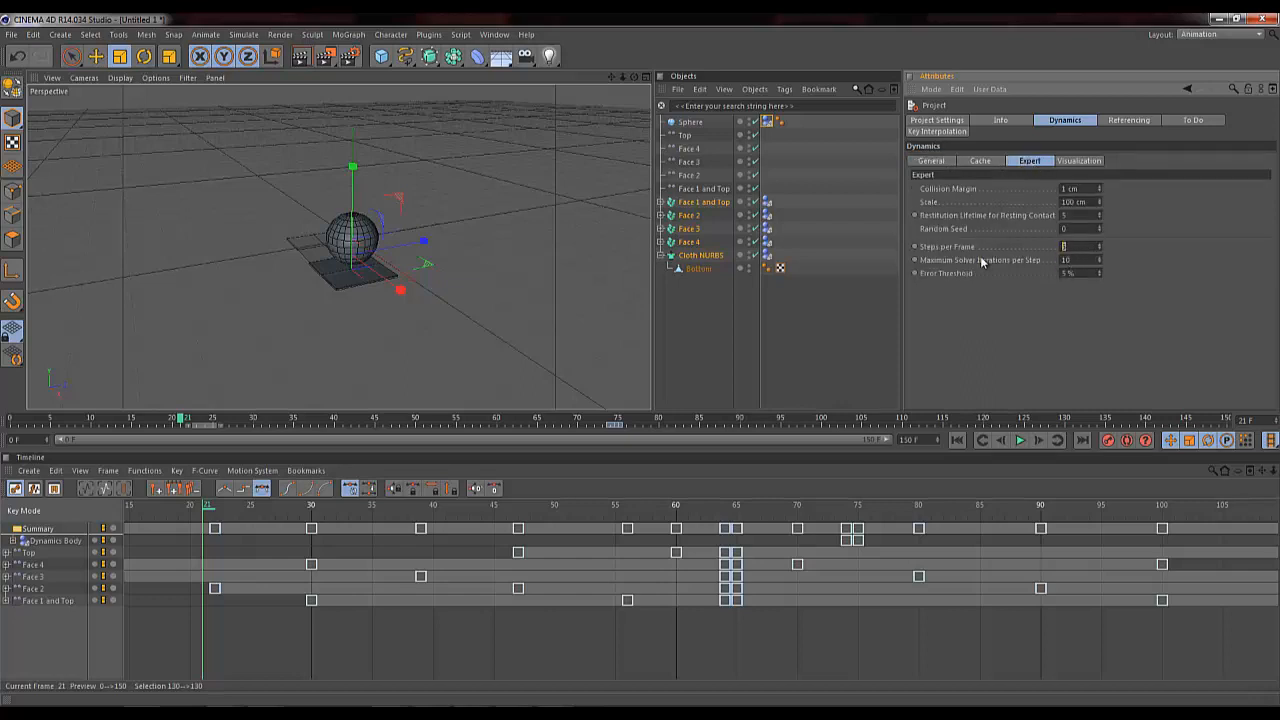
text(15)
Step: Set the project's general dynamics Time Scale to 130 %
click(931, 161)
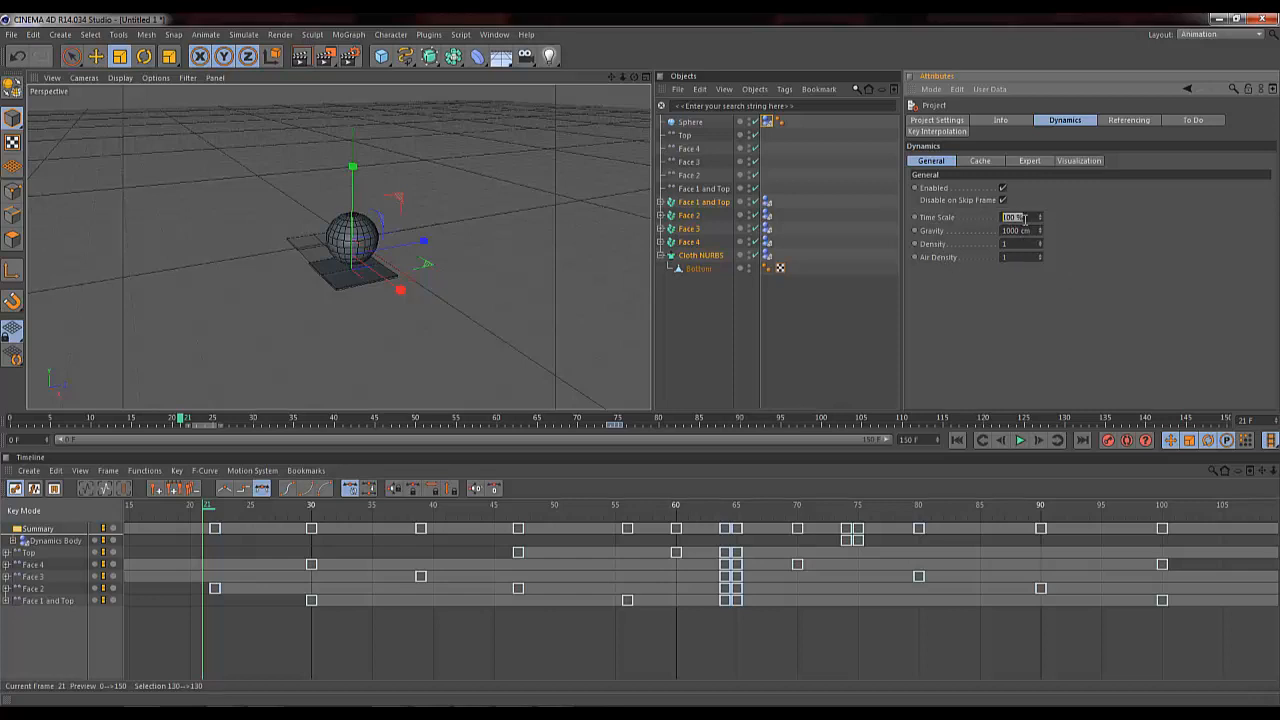
text(30)
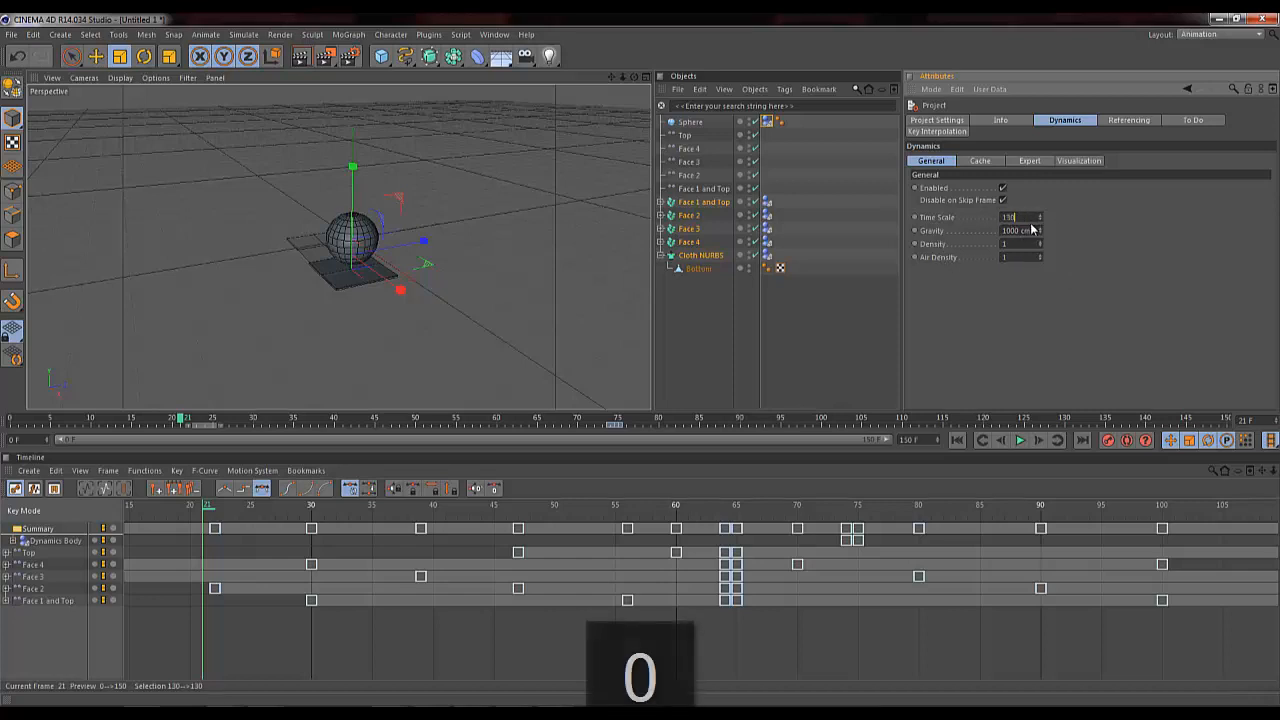
key(Return)
Step: Play the simulation from frame 0 in the perspective view to check the sphere's behaviour, and return to the start
key(Page_Up)
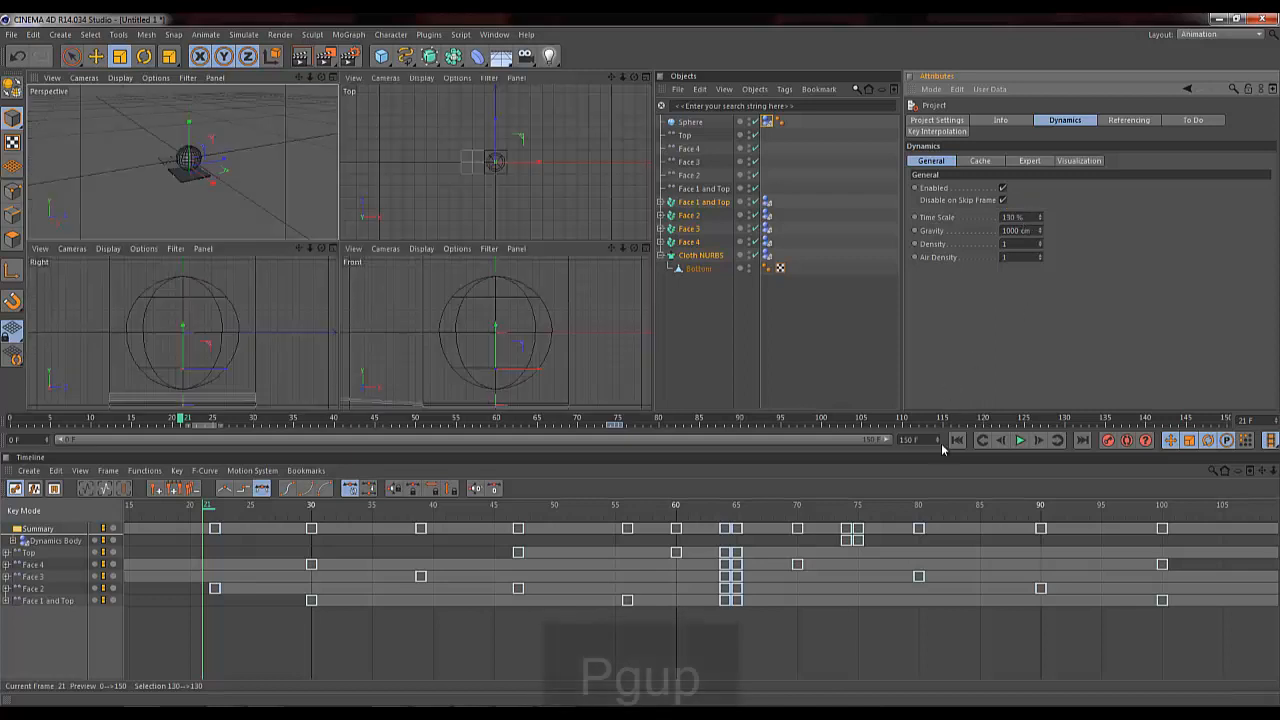
click(333, 80)
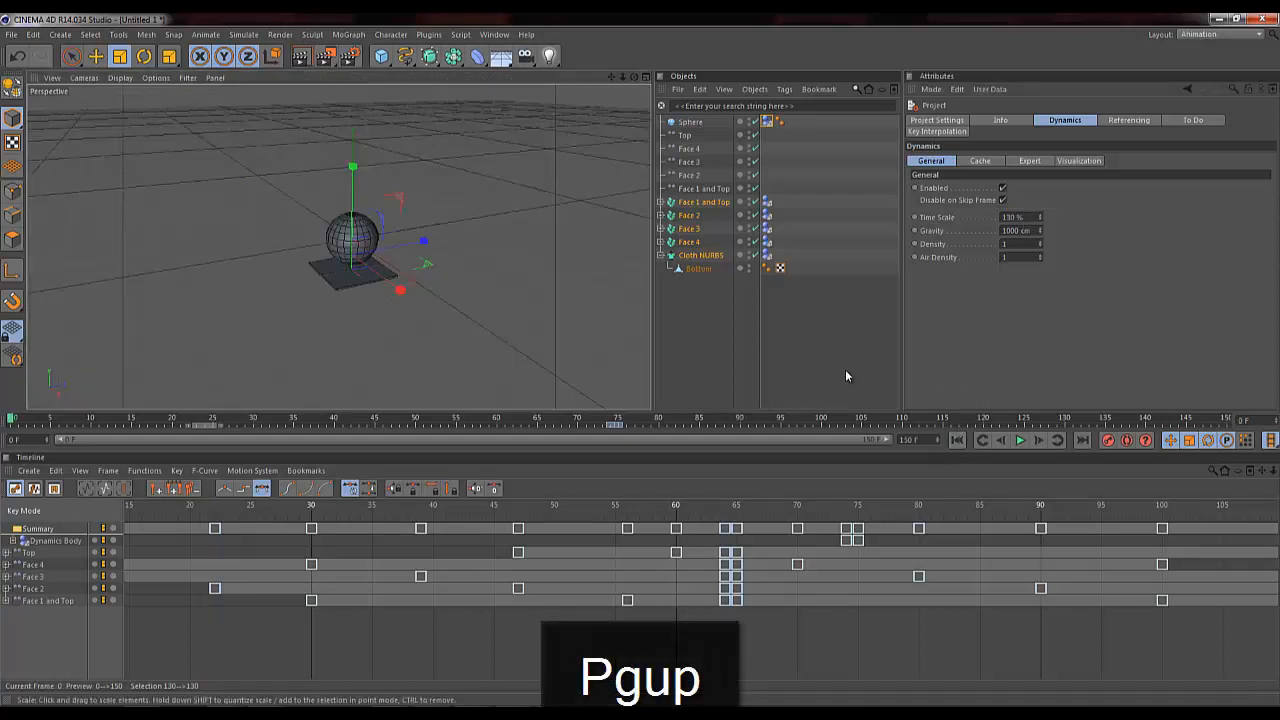
click(1020, 440)
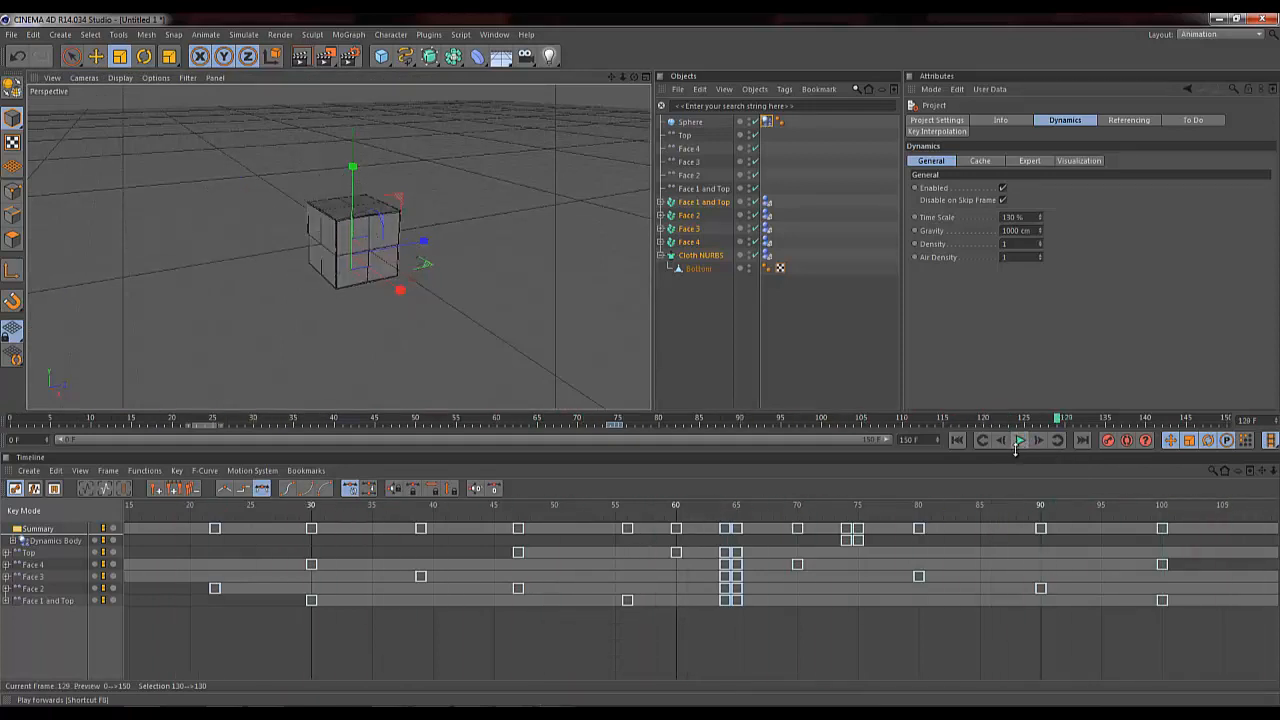
click(957, 440)
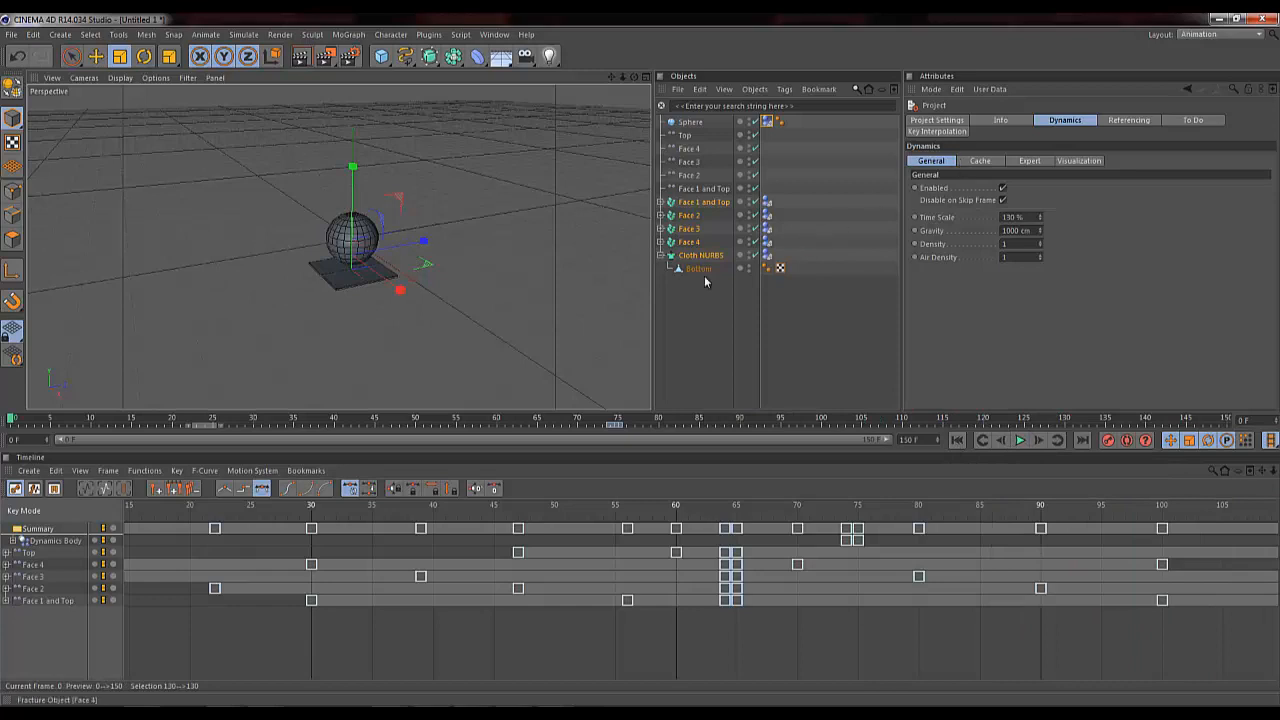
Step: Open the settings of the sphere's Dynamics Body tag
click(767, 121)
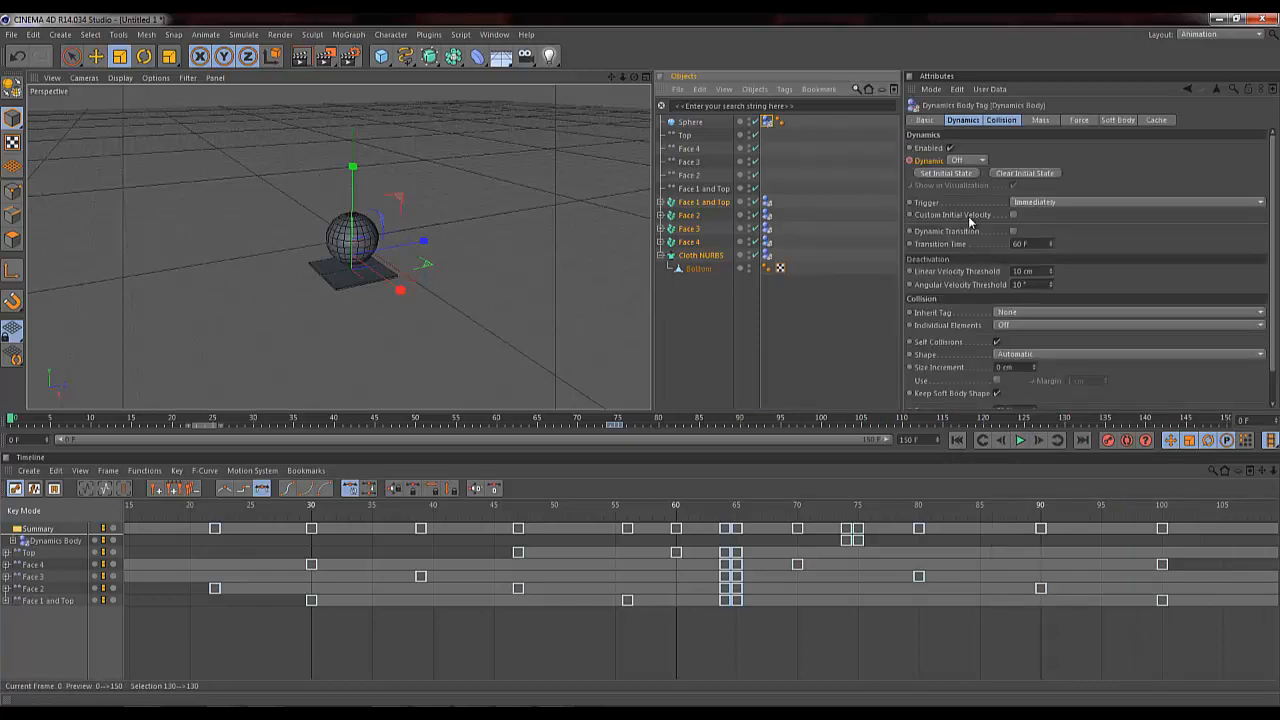
Step: Set the Bounce of the sphere's Dynamics Body tag to 70%, play the animation to test it, and return to the start
click(966, 120)
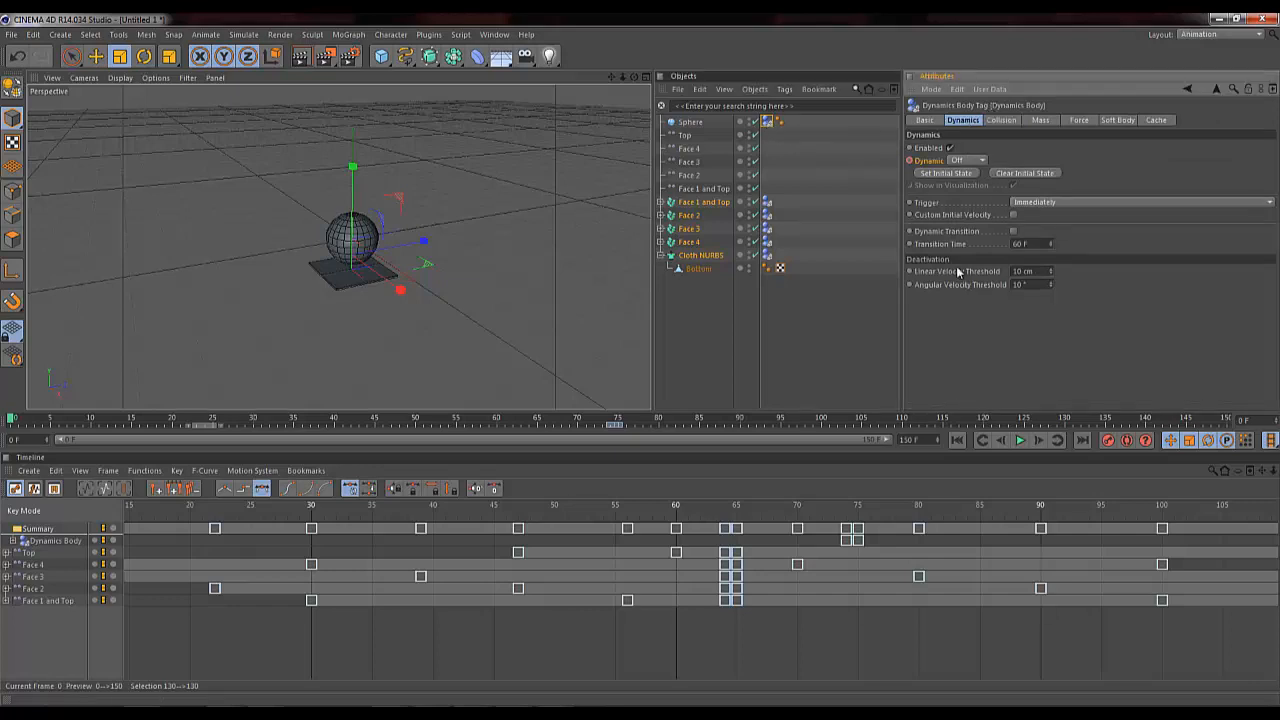
click(1003, 120)
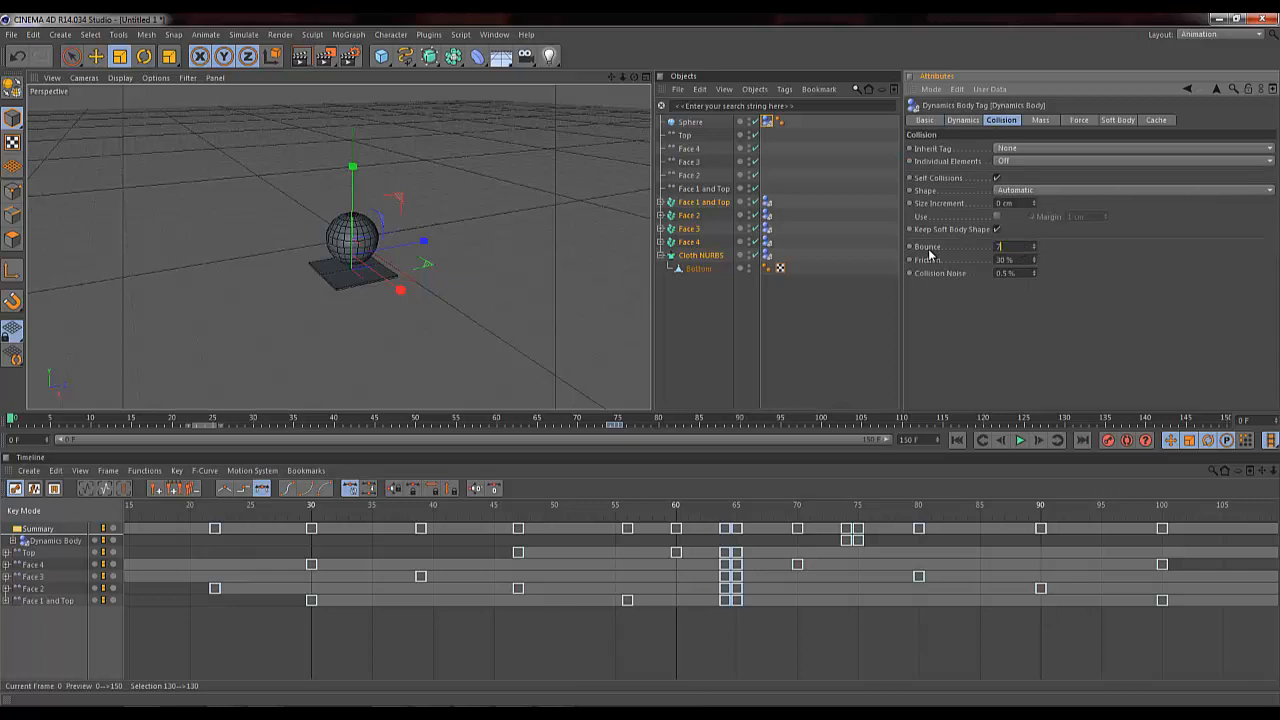
text(0)
key(Return)
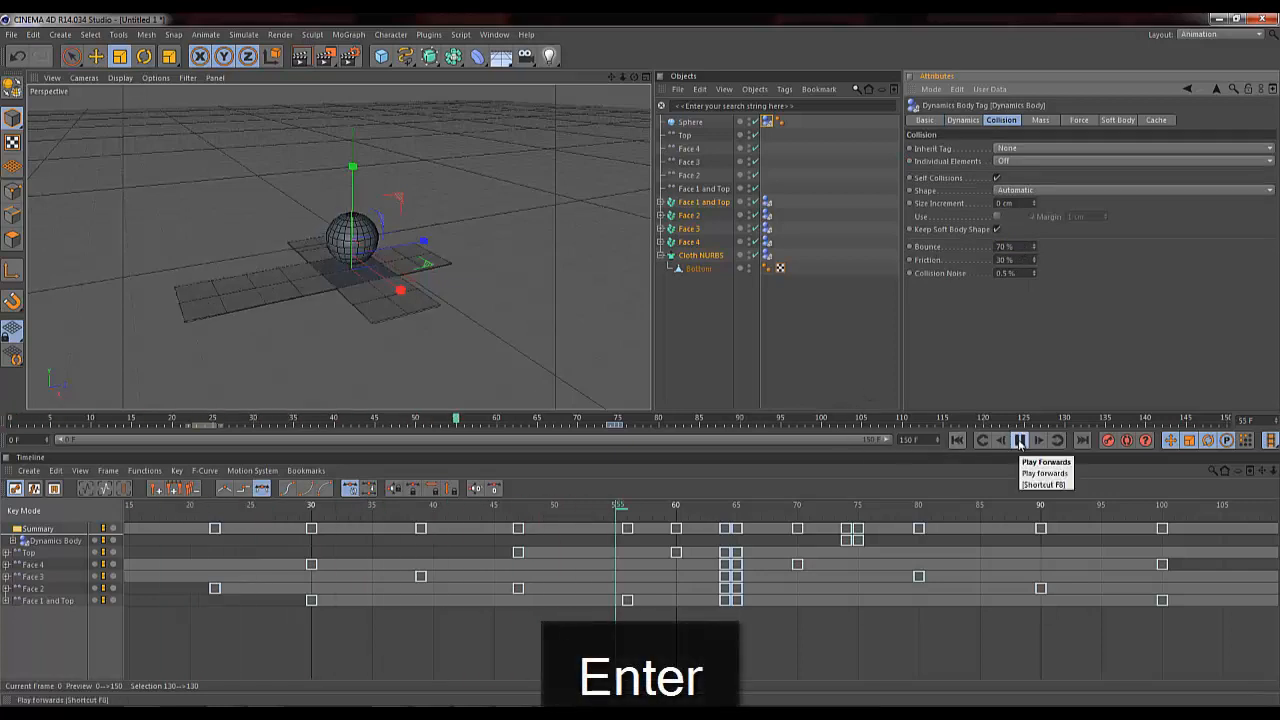
click(1019, 440)
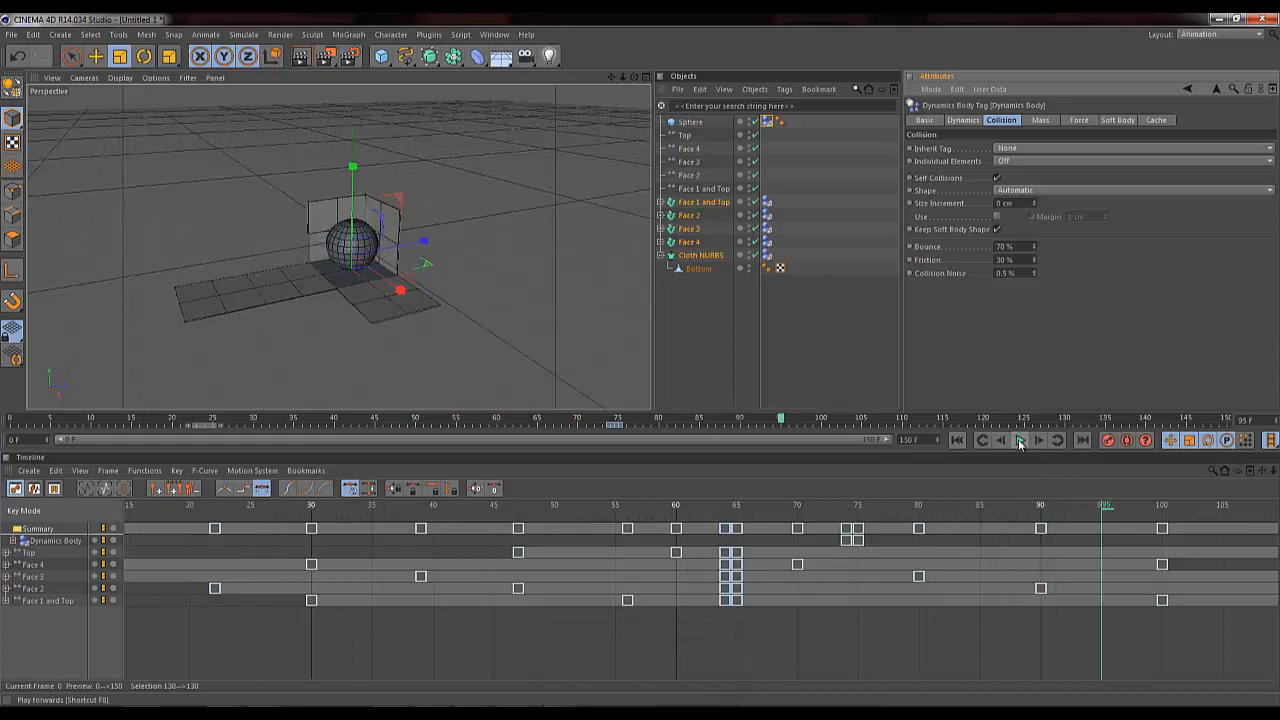
click(956, 440)
Step: Raise the sphere slightly above the box bottom along the vertical axis and play the box-folding animation through once
click(690, 121)
key(space)
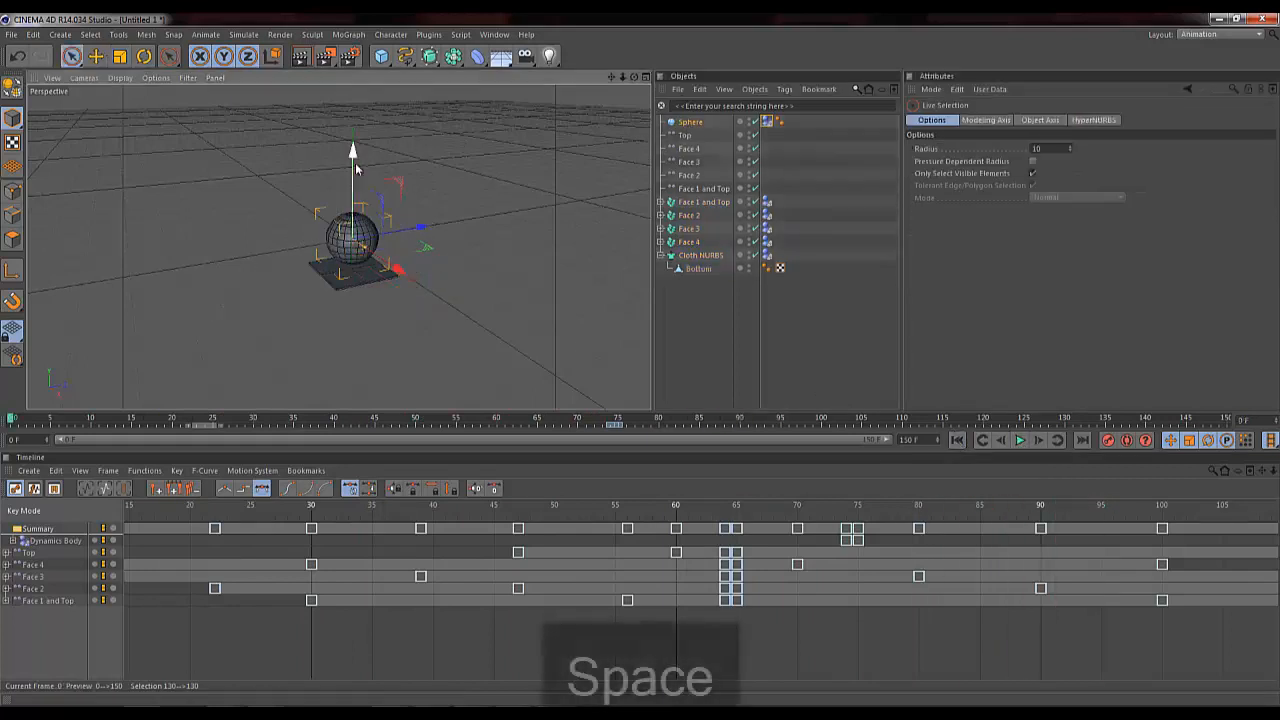
drag(349, 149, 349, 142)
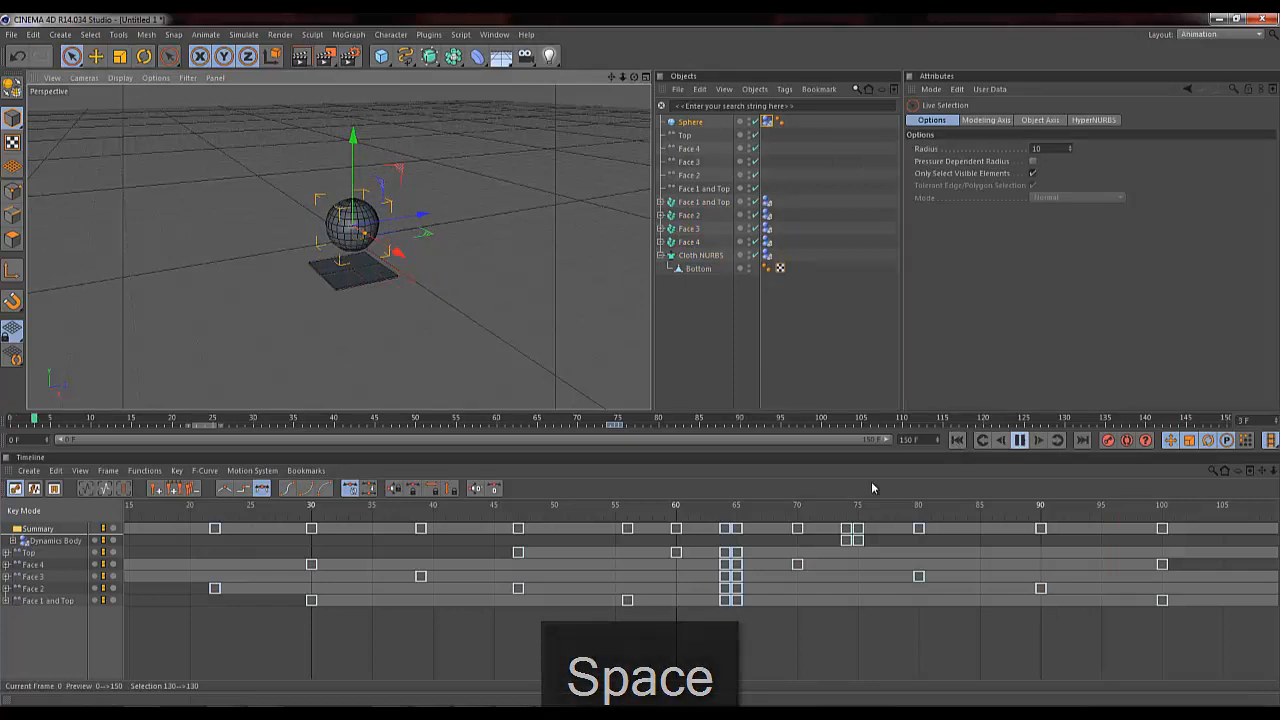
click(1019, 440)
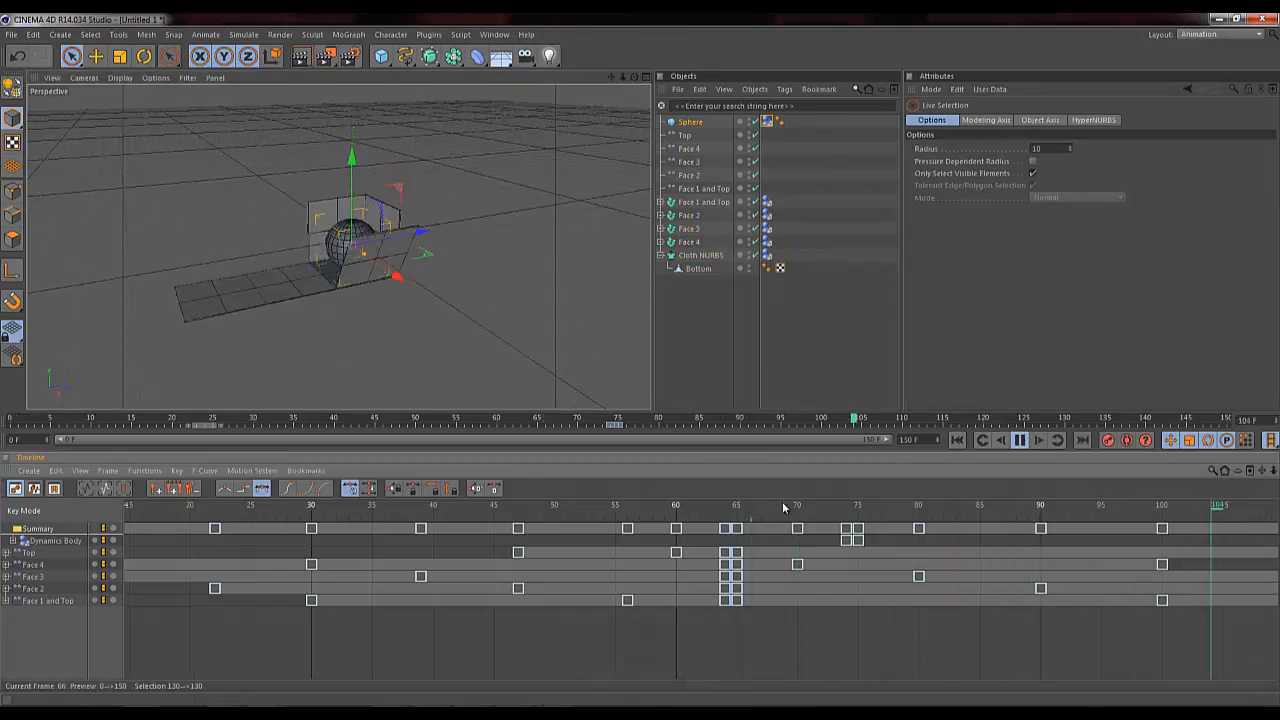
click(1019, 440)
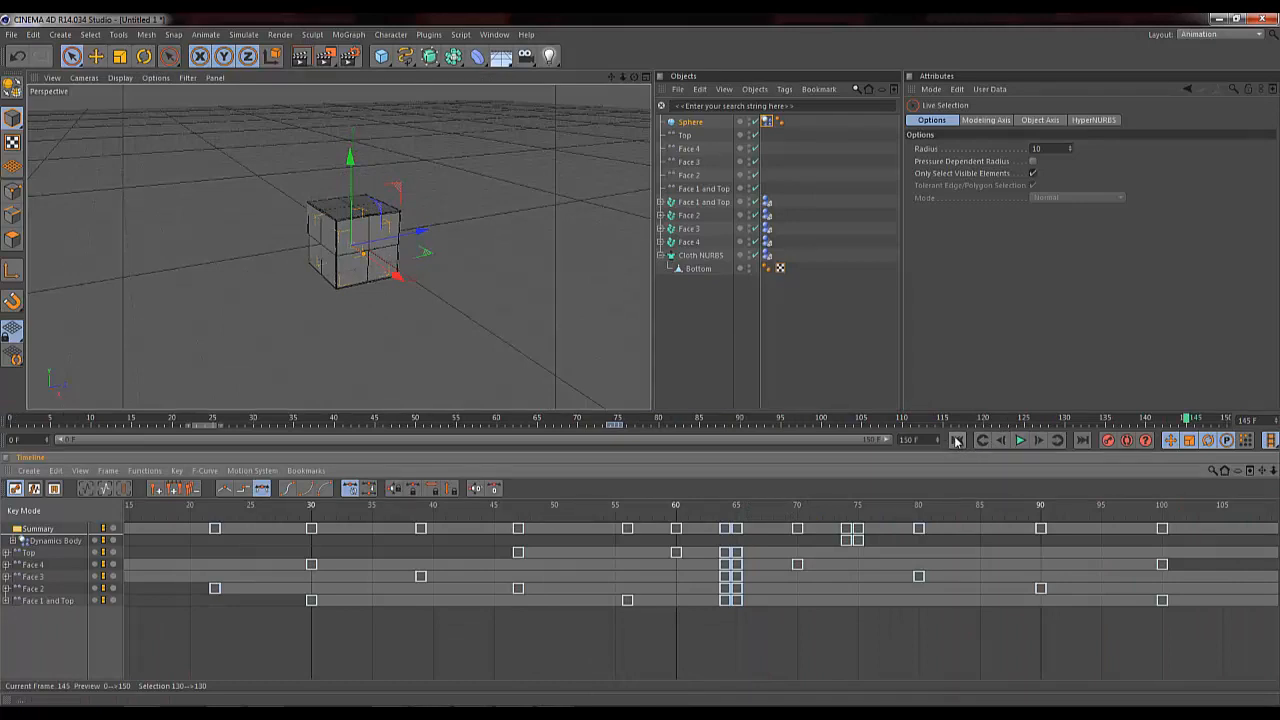
click(957, 440)
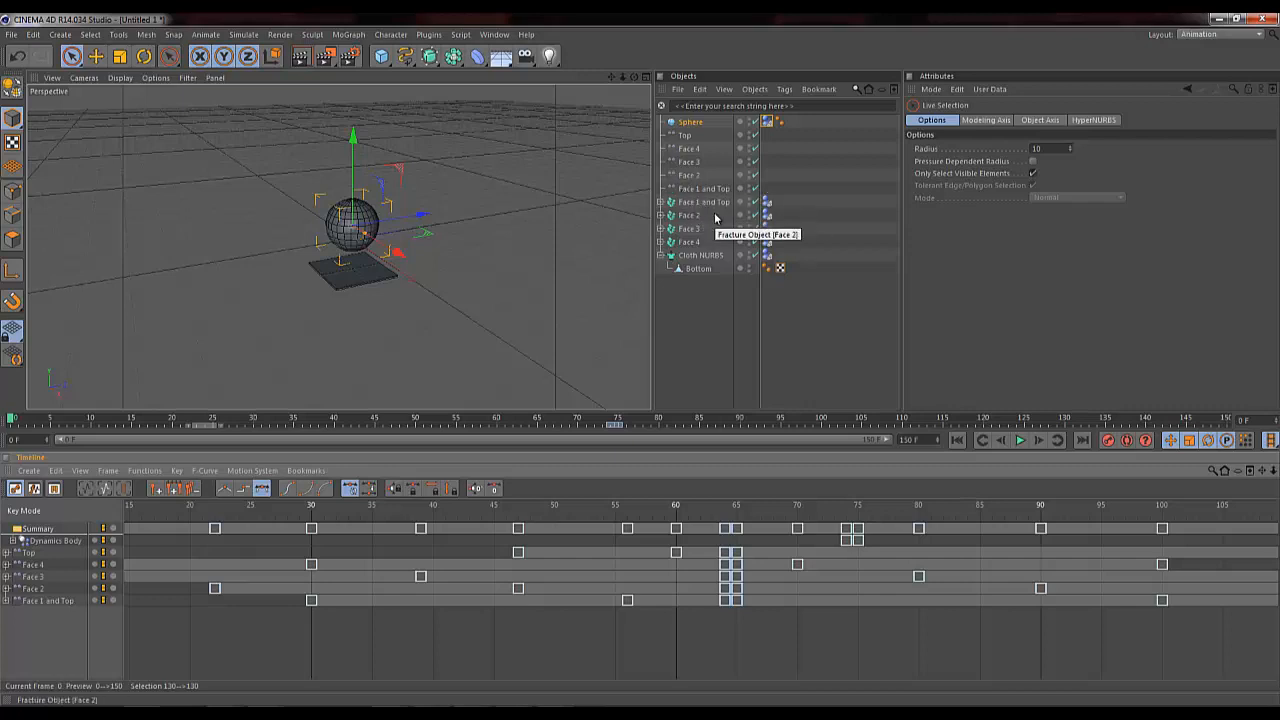
Step: Collapse the Cloth NURBS hierarchy, scrub the animation to frame 53 to review the unfolding faces, and return to the start
click(658, 256)
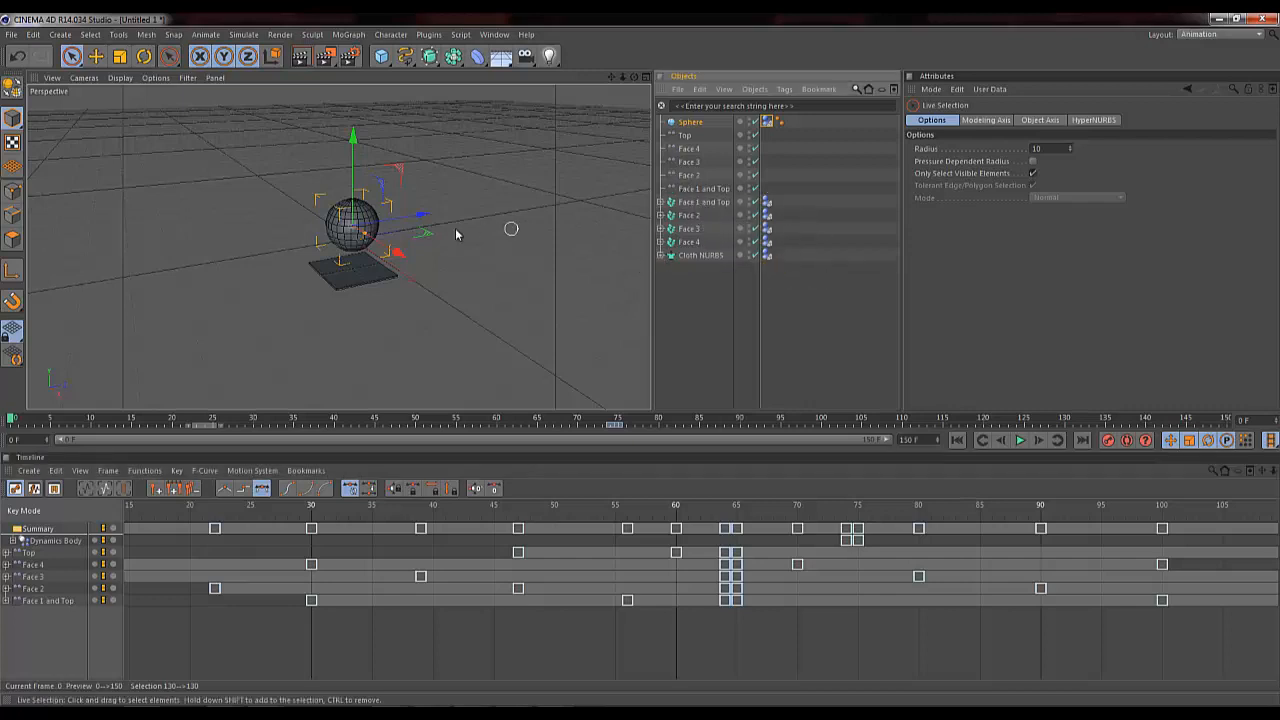
click(688, 243)
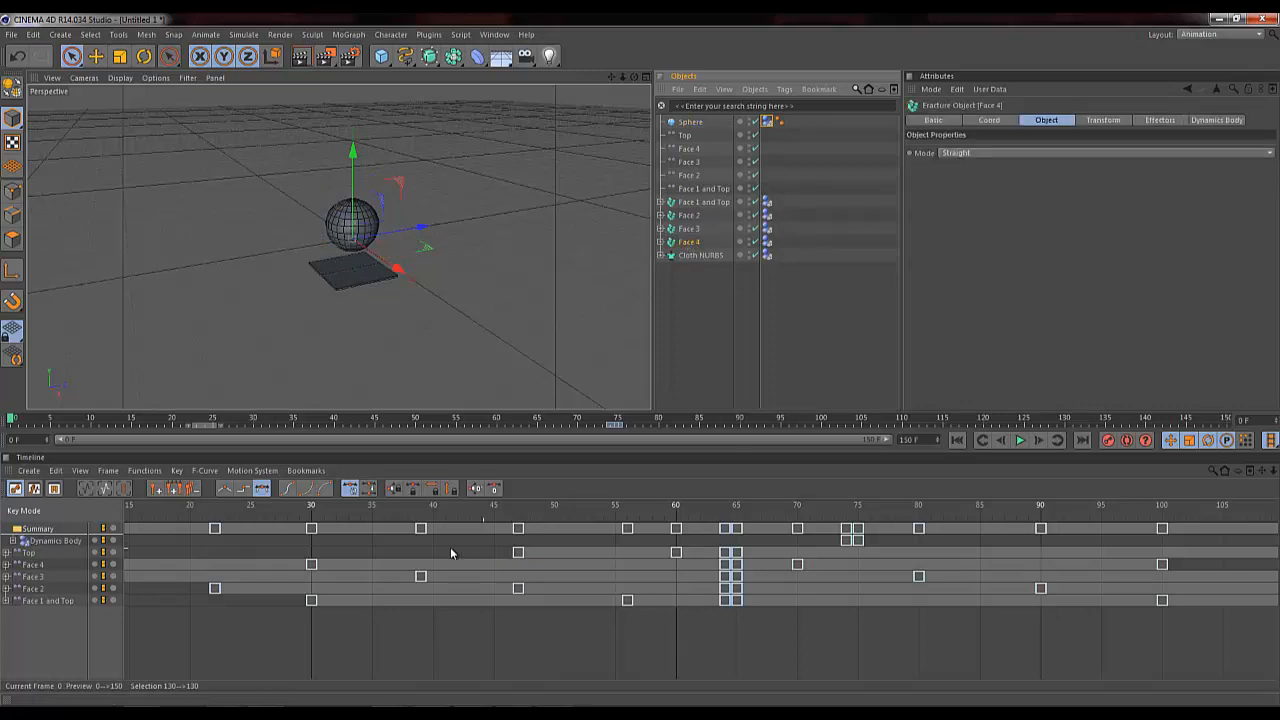
drag(404, 508, 590, 504)
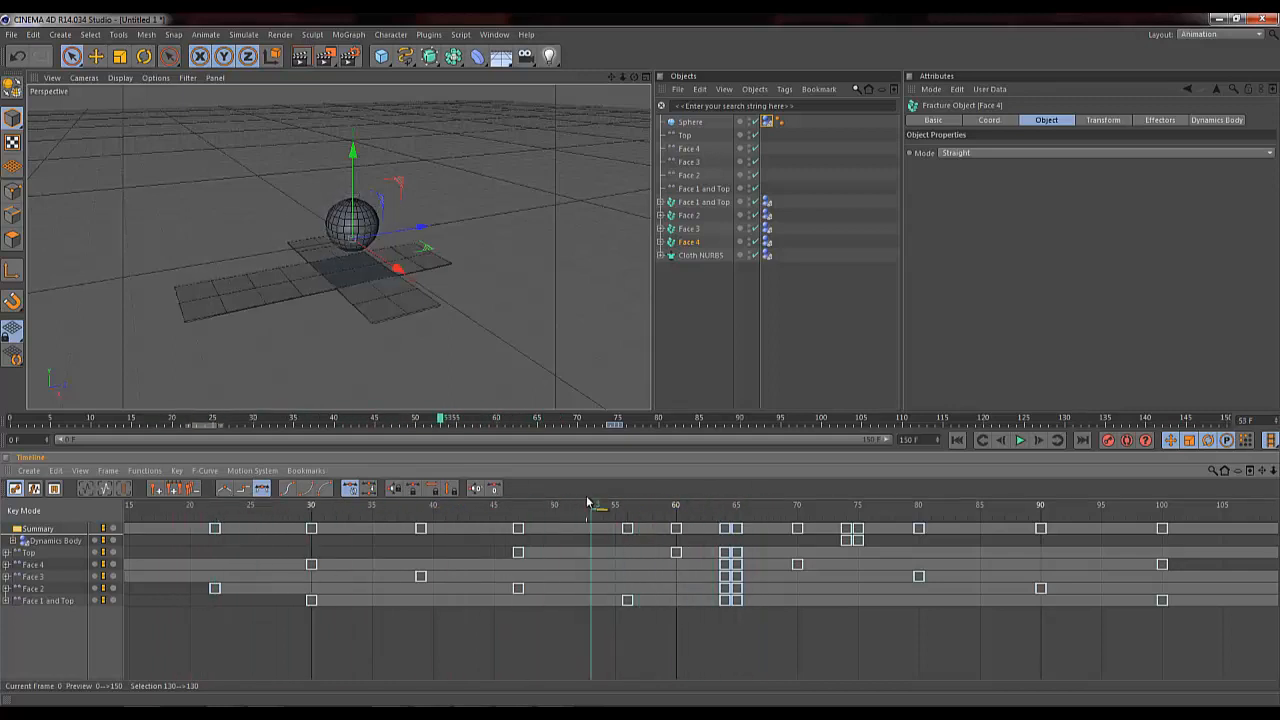
click(957, 440)
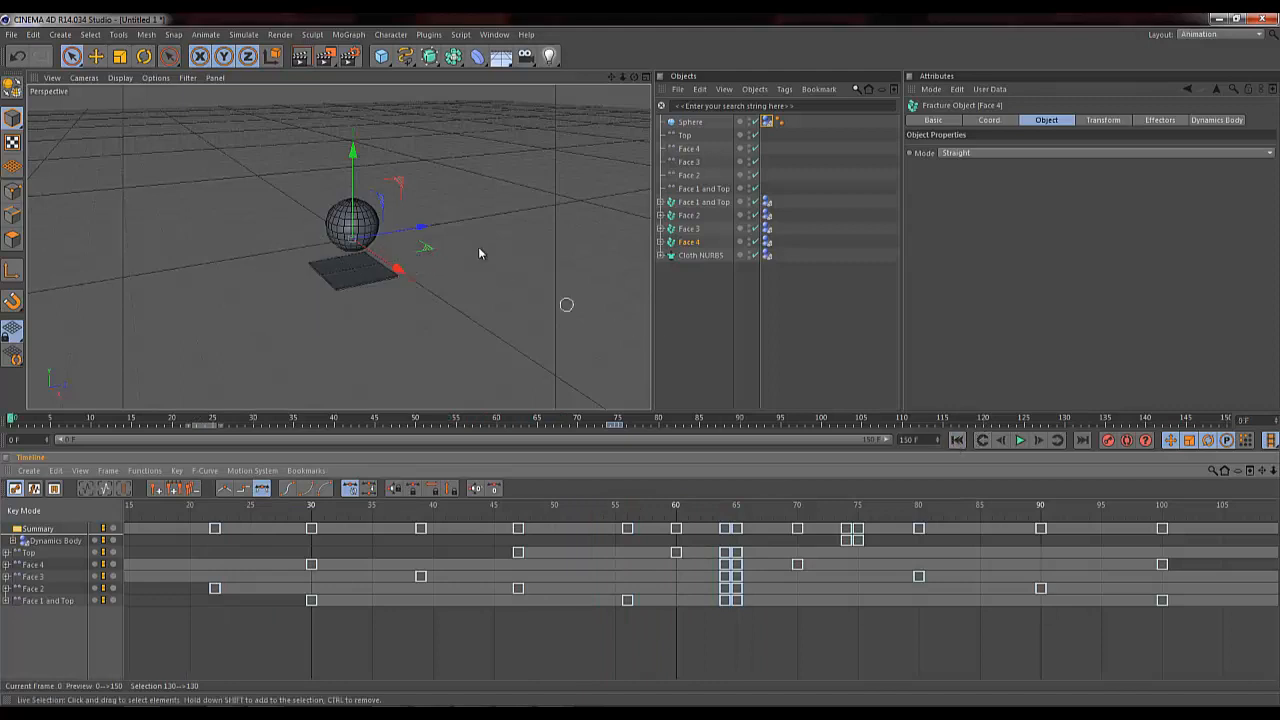
Step: Add a Delay effector to the fracture objects Face 1 and Top, Face 2, Face 3, Face 4 and the nested Top
click(687, 203)
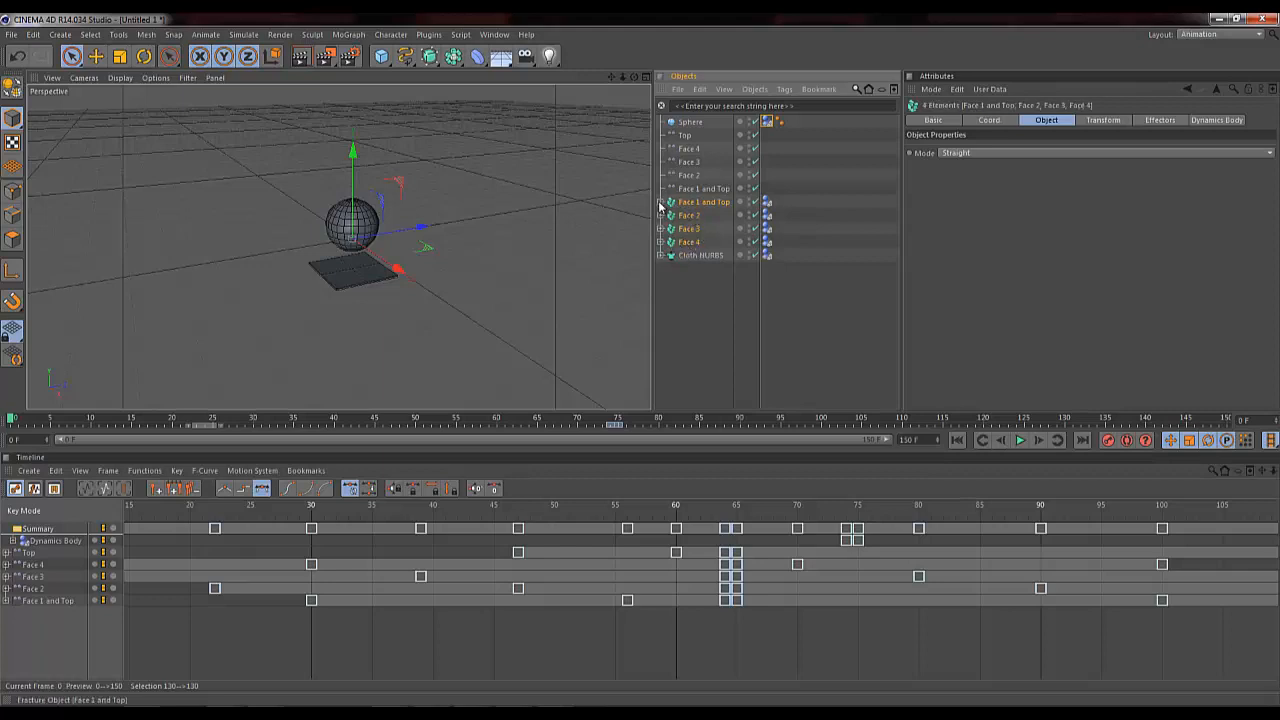
click(660, 203)
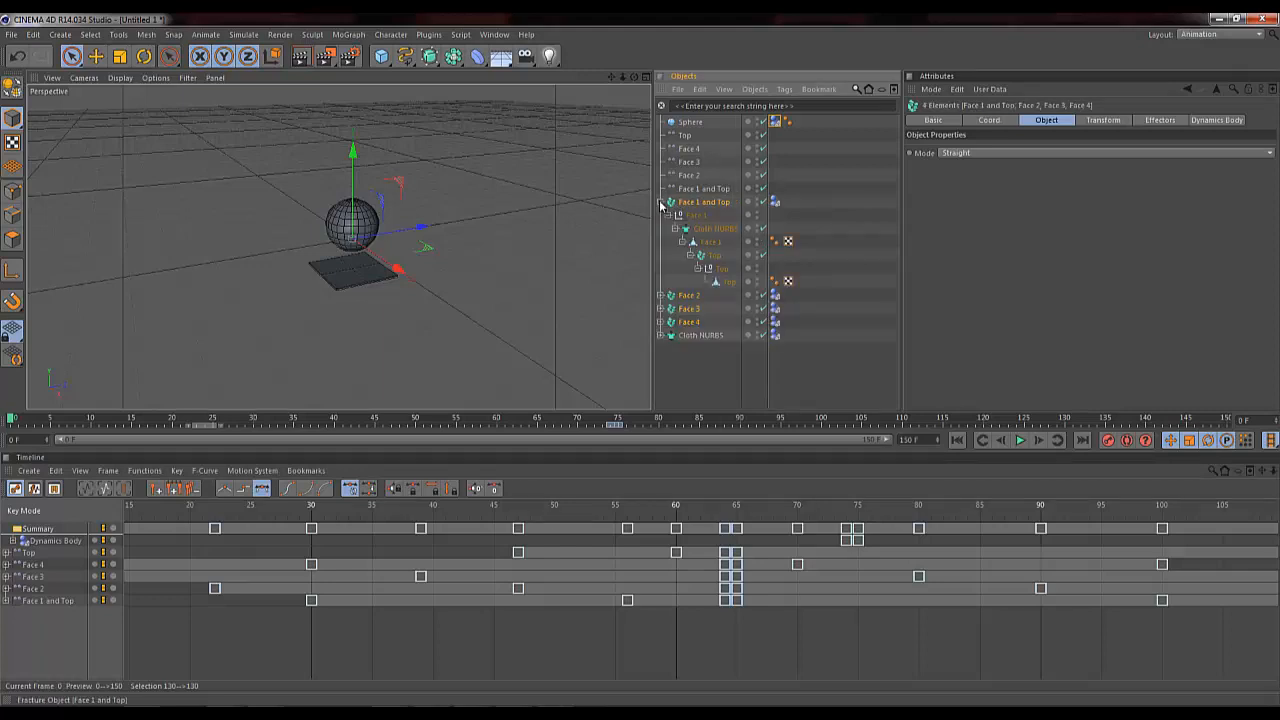
ctrl+click(716, 257)
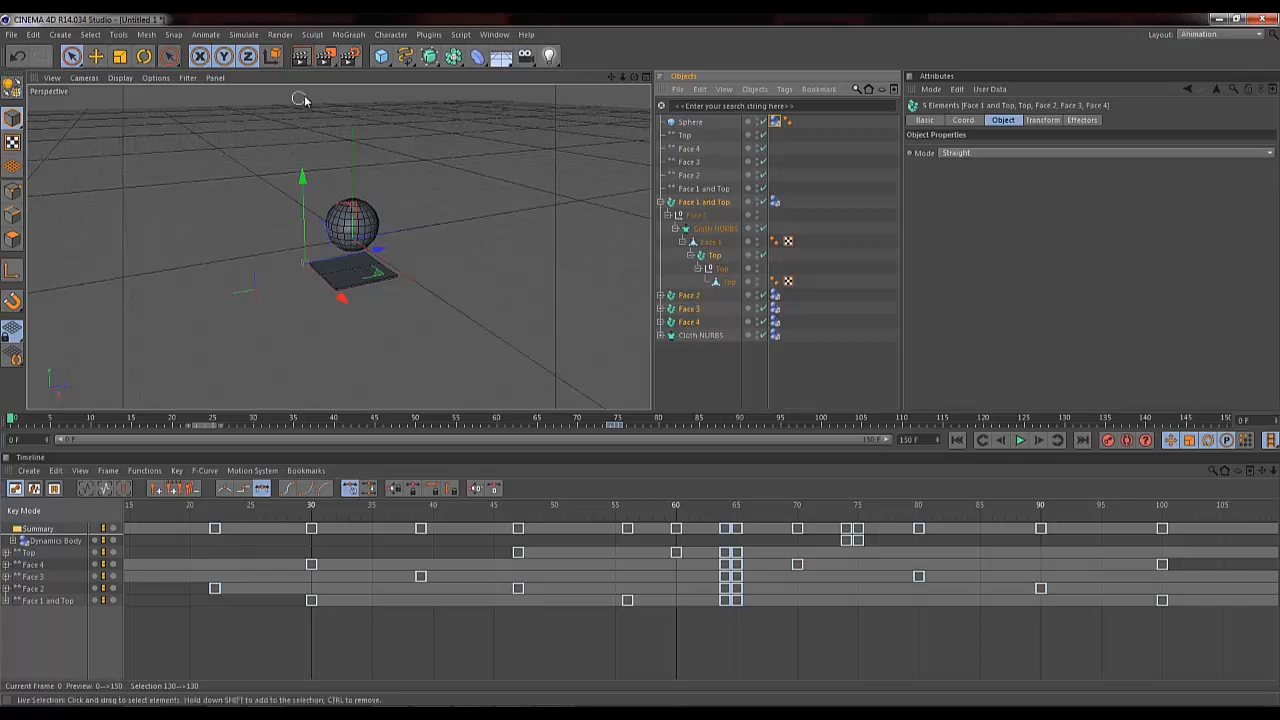
click(348, 34)
mouse_move(371, 57)
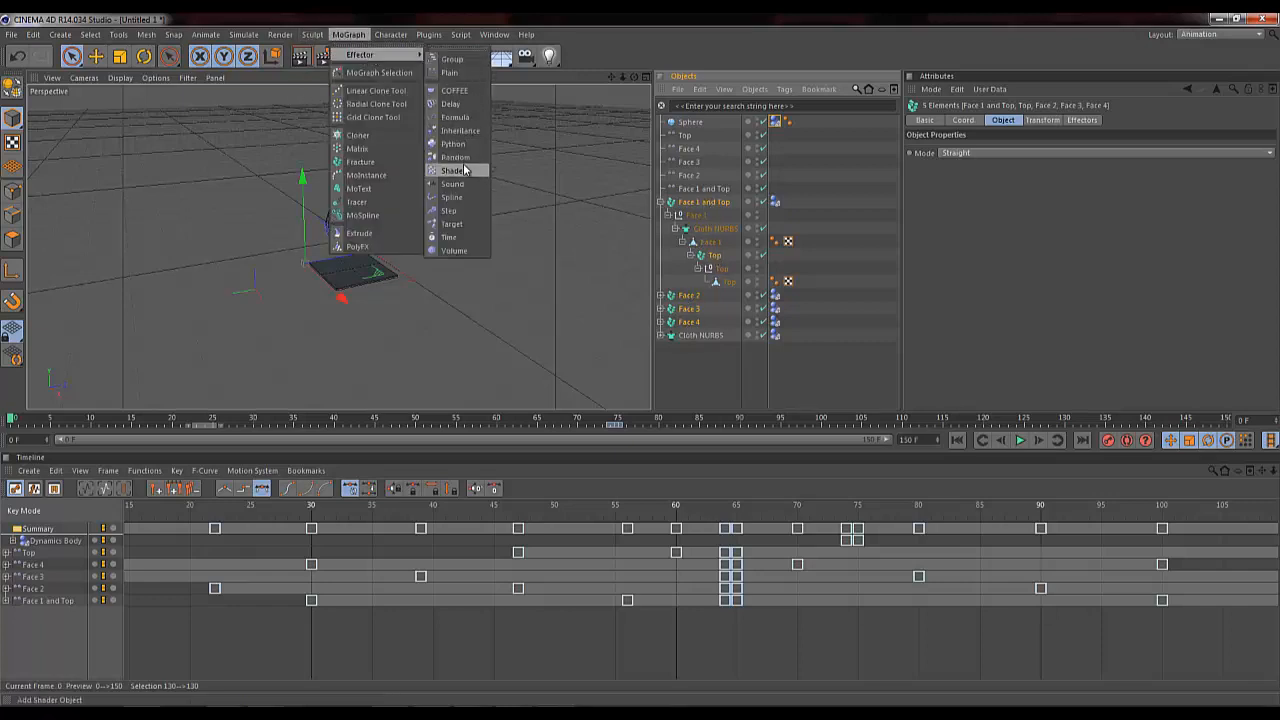
click(451, 104)
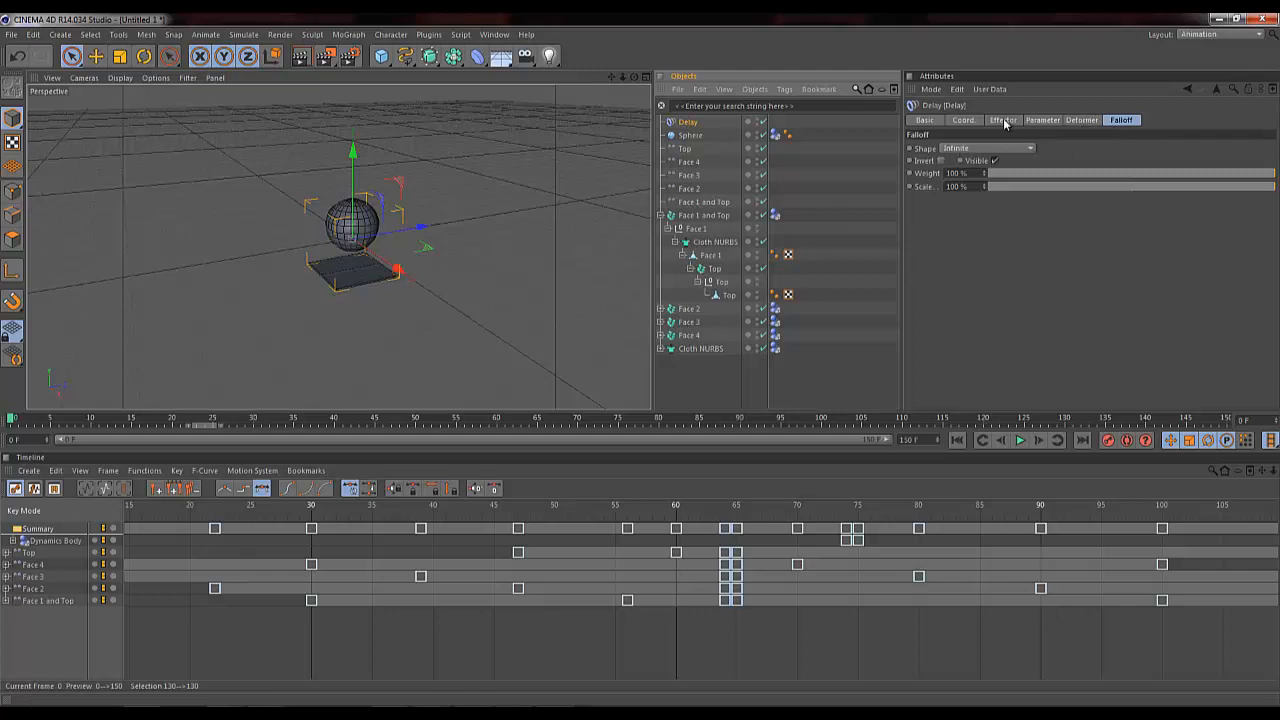
Step: Set the Delay effector's mode to Spring with a strength of 30%
click(1043, 120)
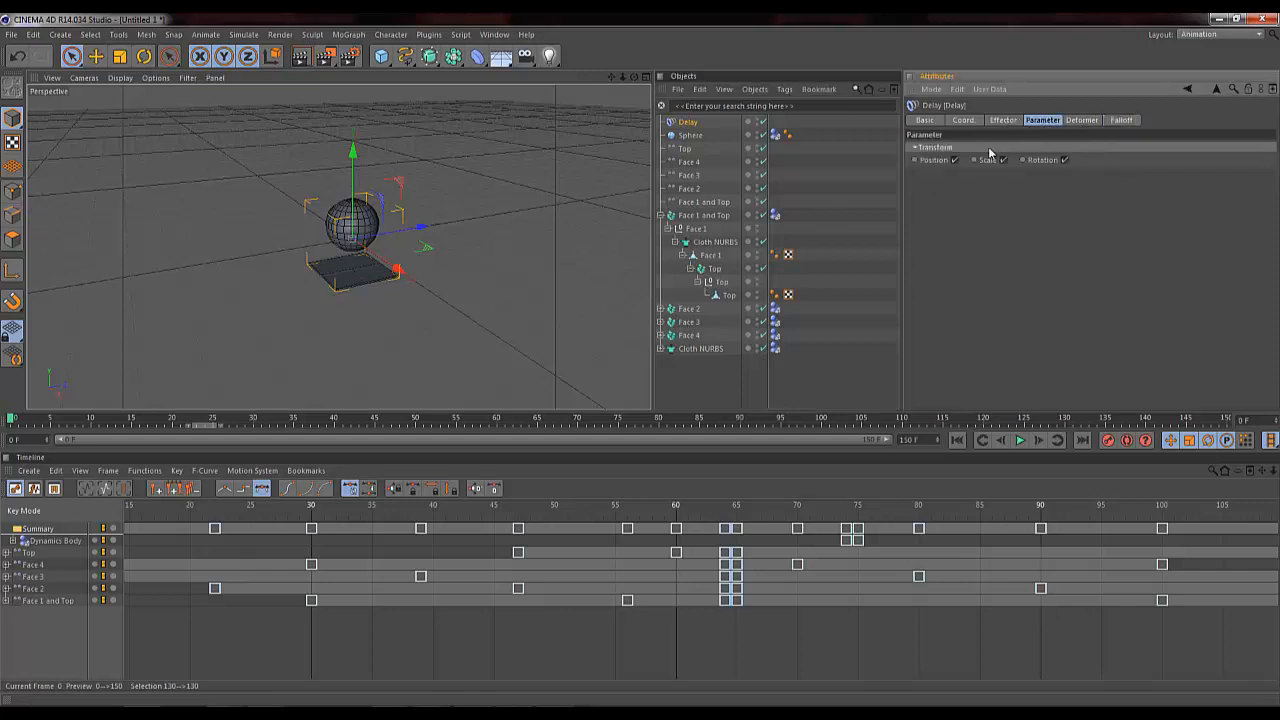
click(1002, 120)
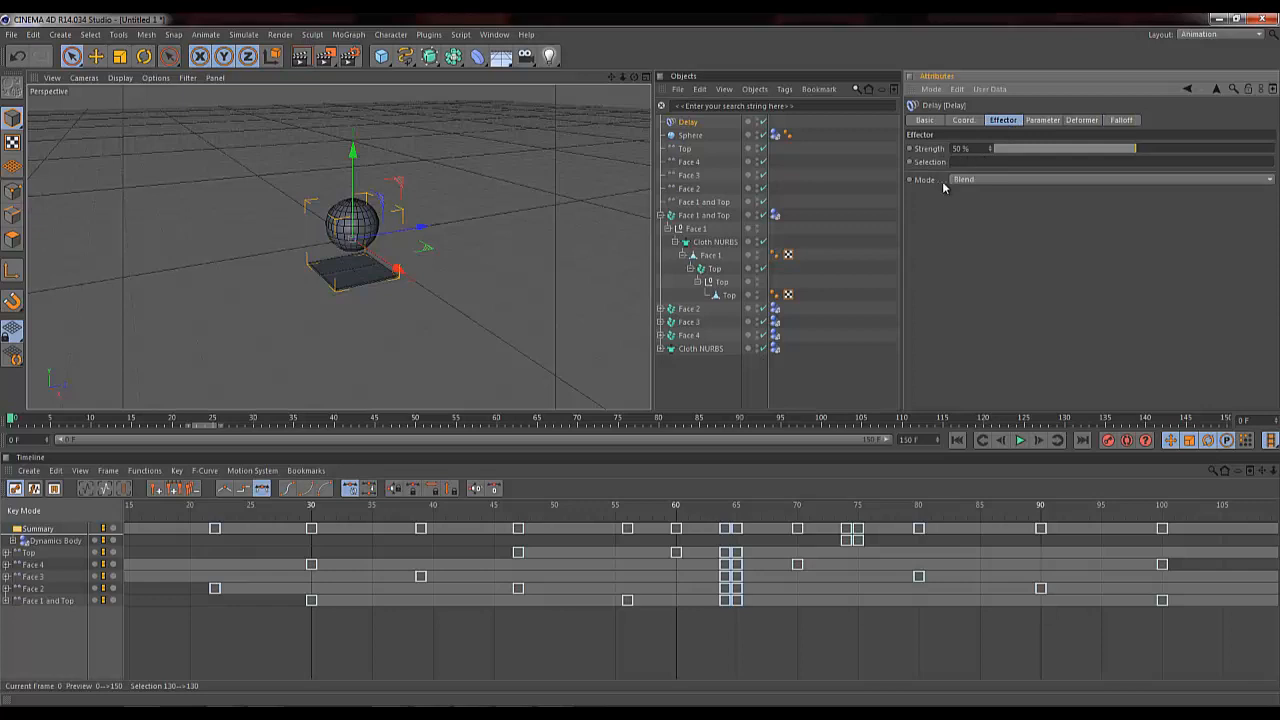
click(971, 180)
click(975, 221)
text(30)
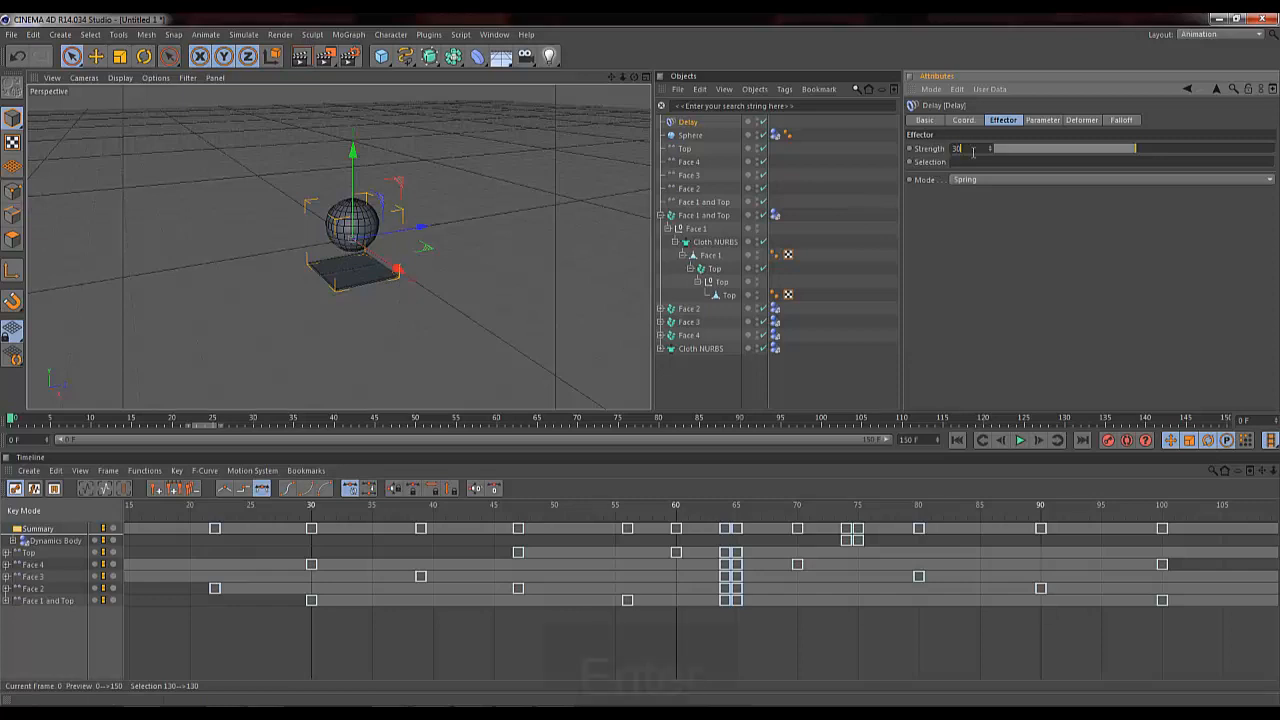
key(Return)
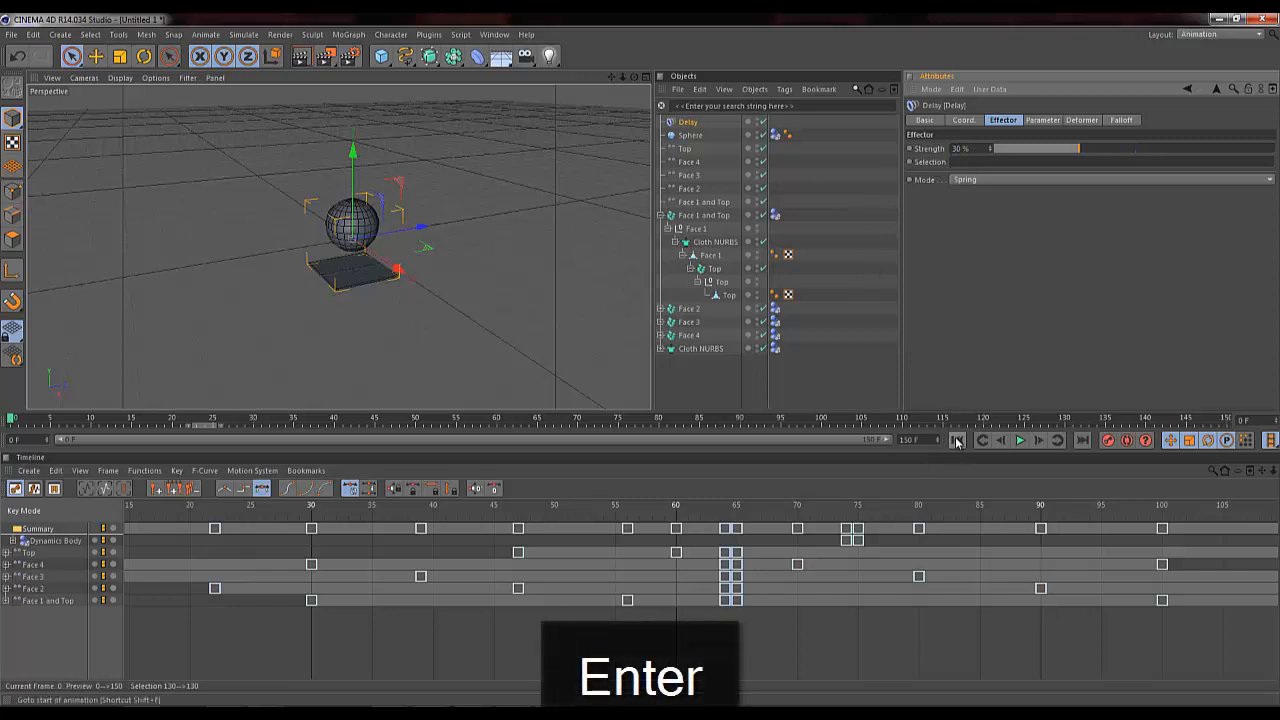
Step: Play the animation to check how the Spring delay affects the folding faces
click(1020, 440)
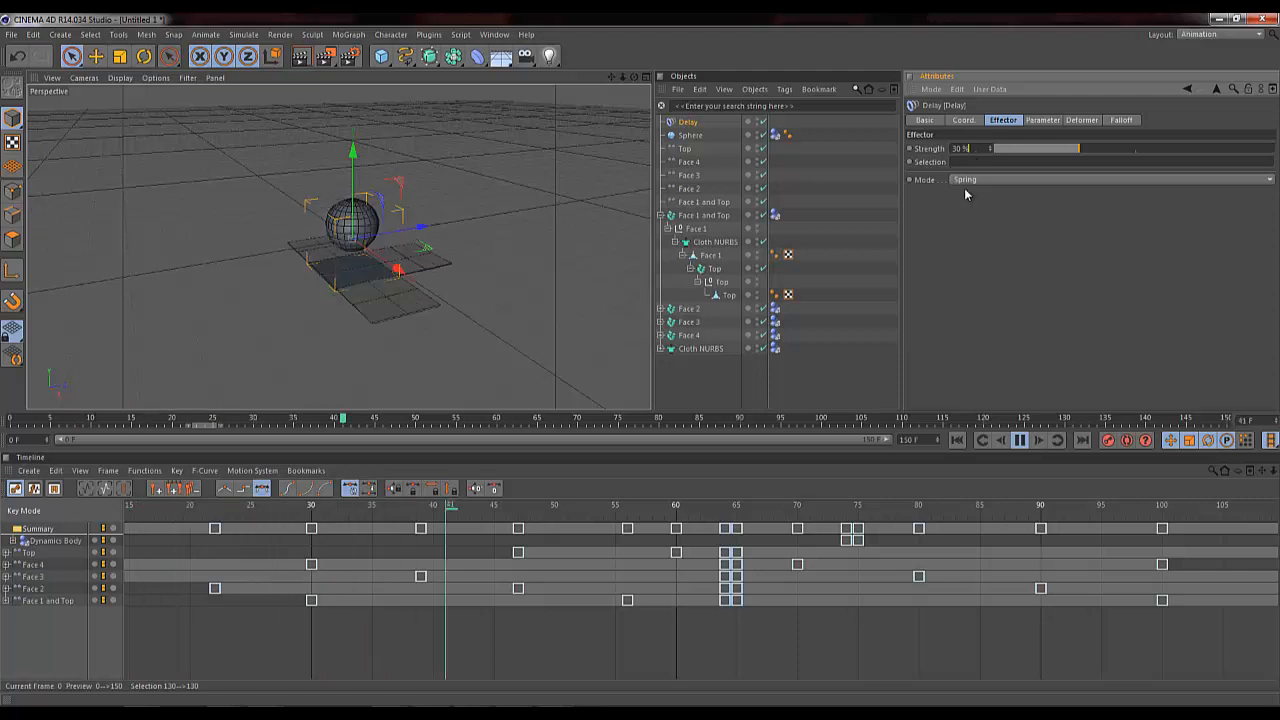
key(Up)
key(Down)
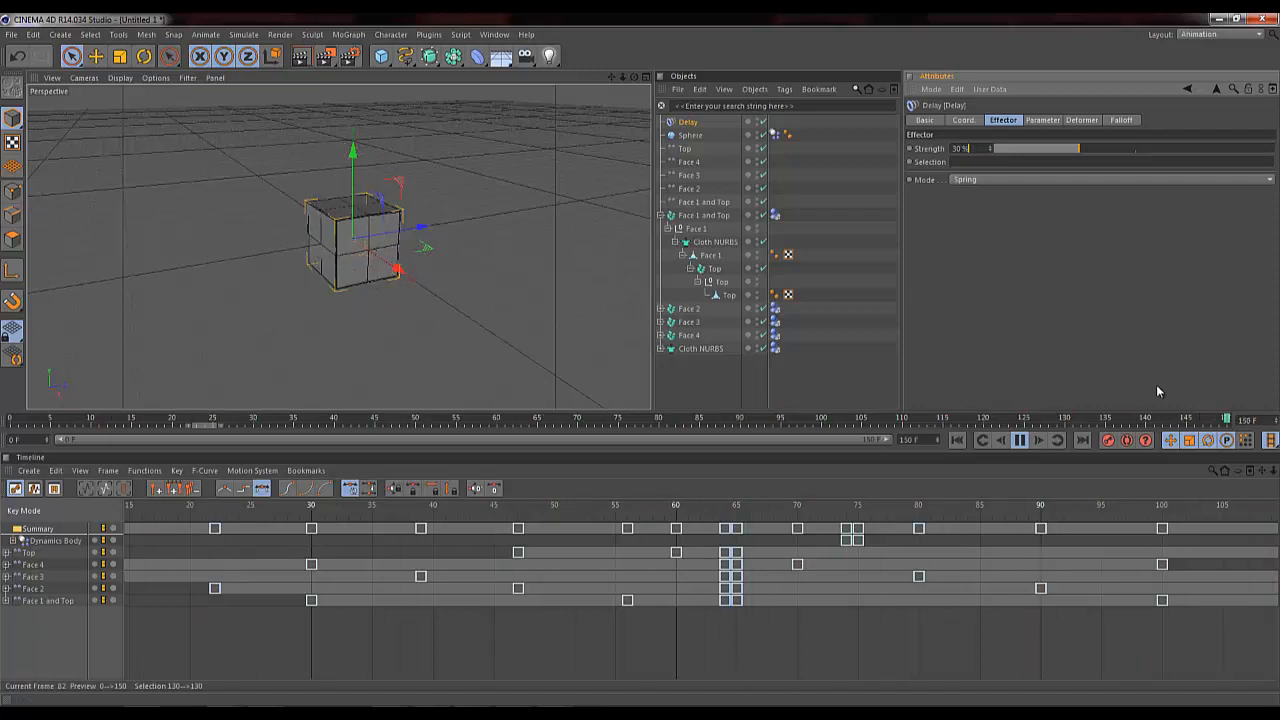
click(1020, 441)
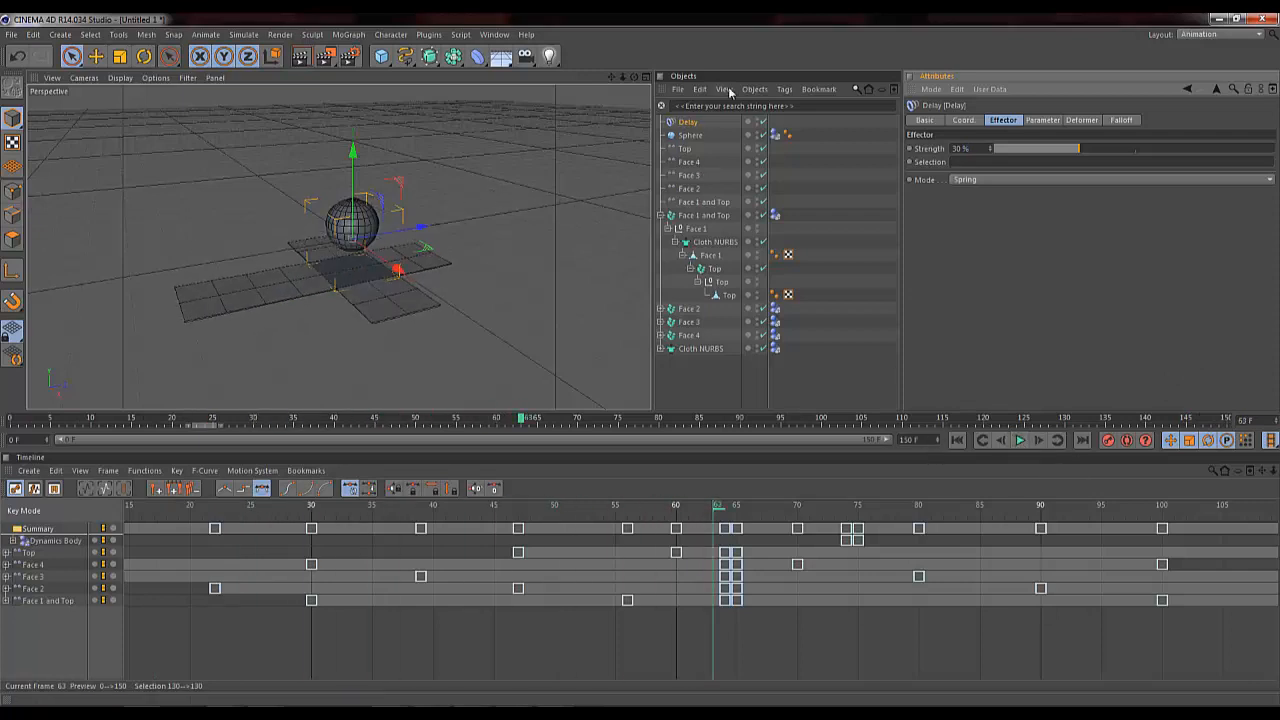
Step: Move the Delay effector below the Sphere in the object hierarchy and collapse the Face 1 and Top fracture
click(686, 123)
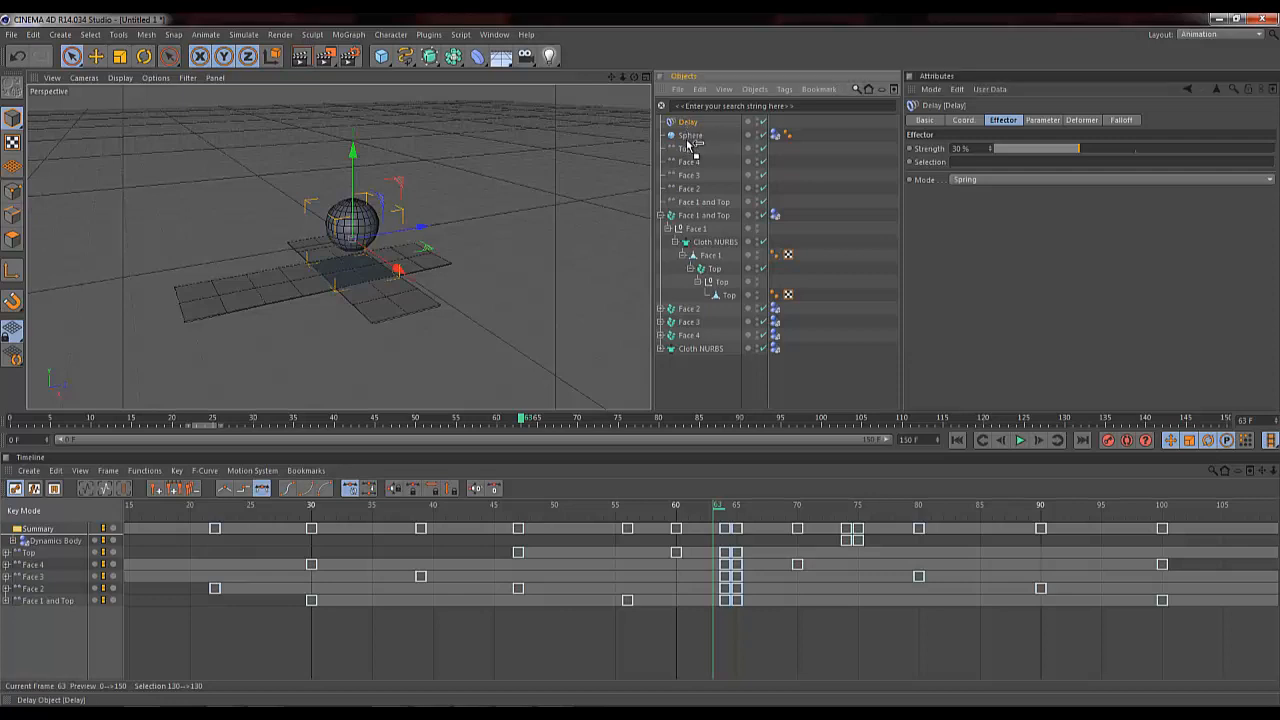
drag(687, 145, 687, 142)
click(661, 215)
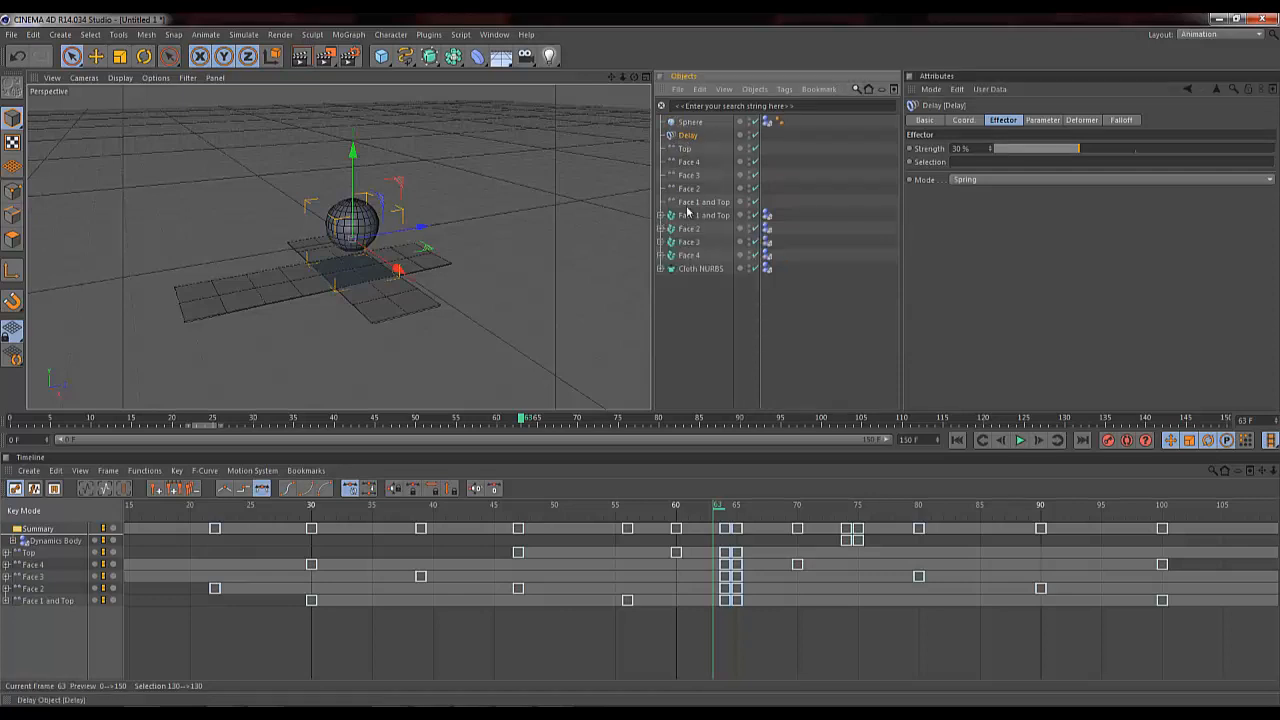
Step: Place the Sphere inside a new MoGraph Cloner and set the clone count to 1
click(692, 122)
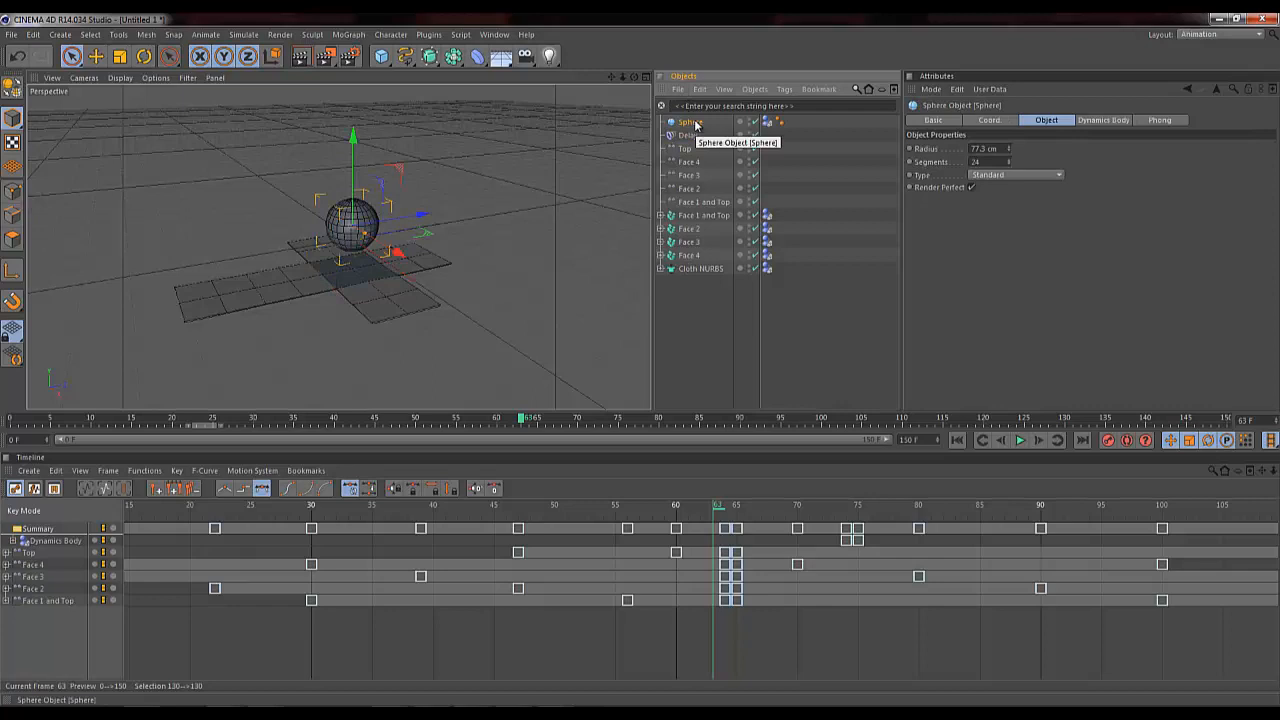
key(Page_Up)
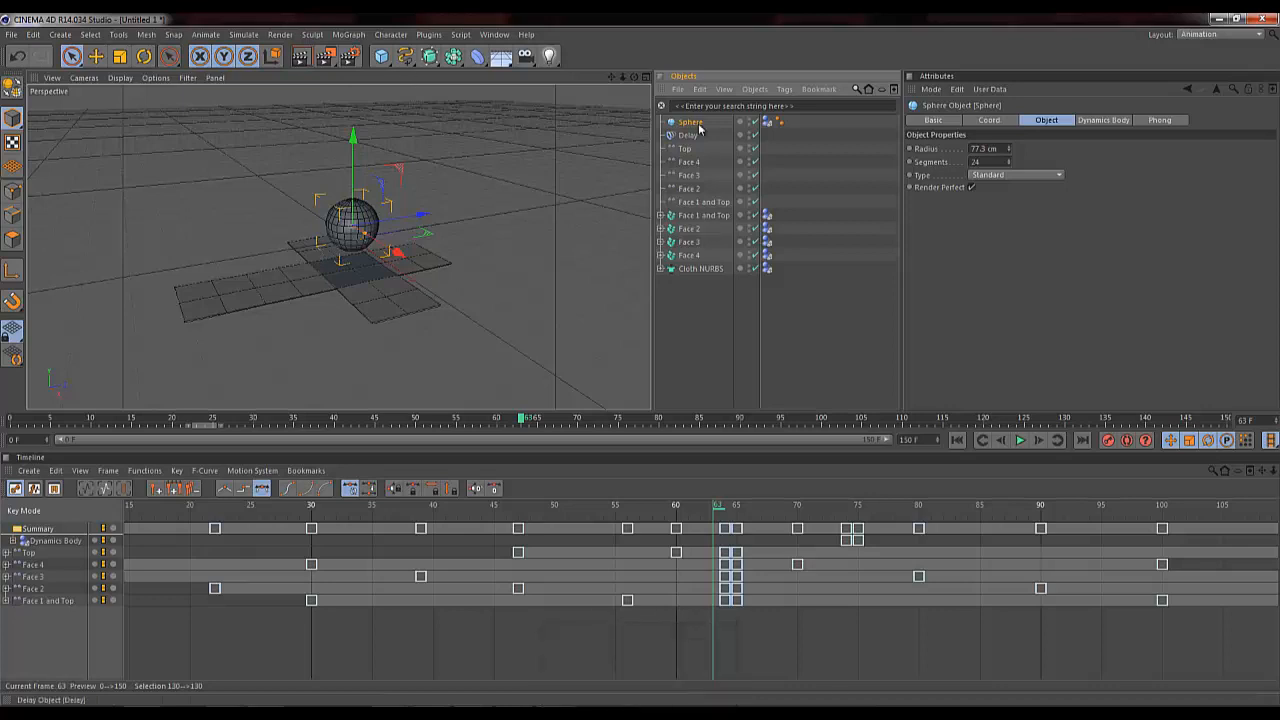
click(349, 35)
click(360, 135)
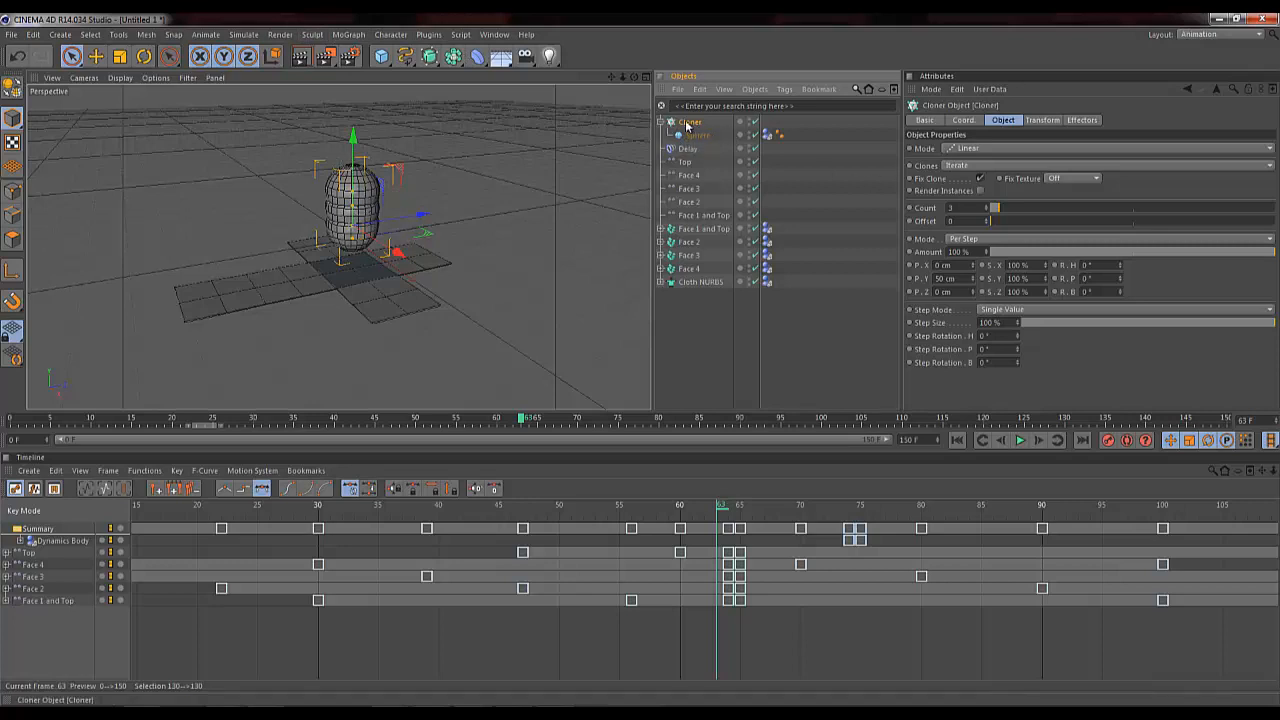
click(968, 207)
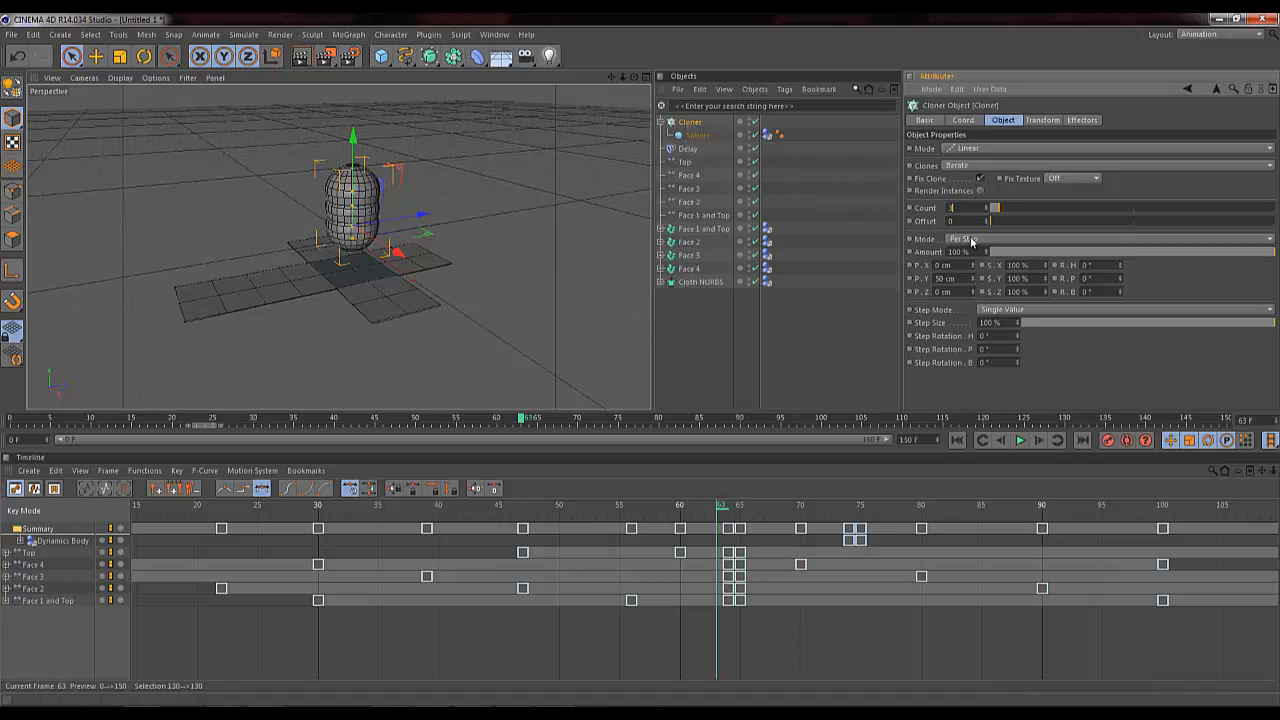
text(1)
key(Return)
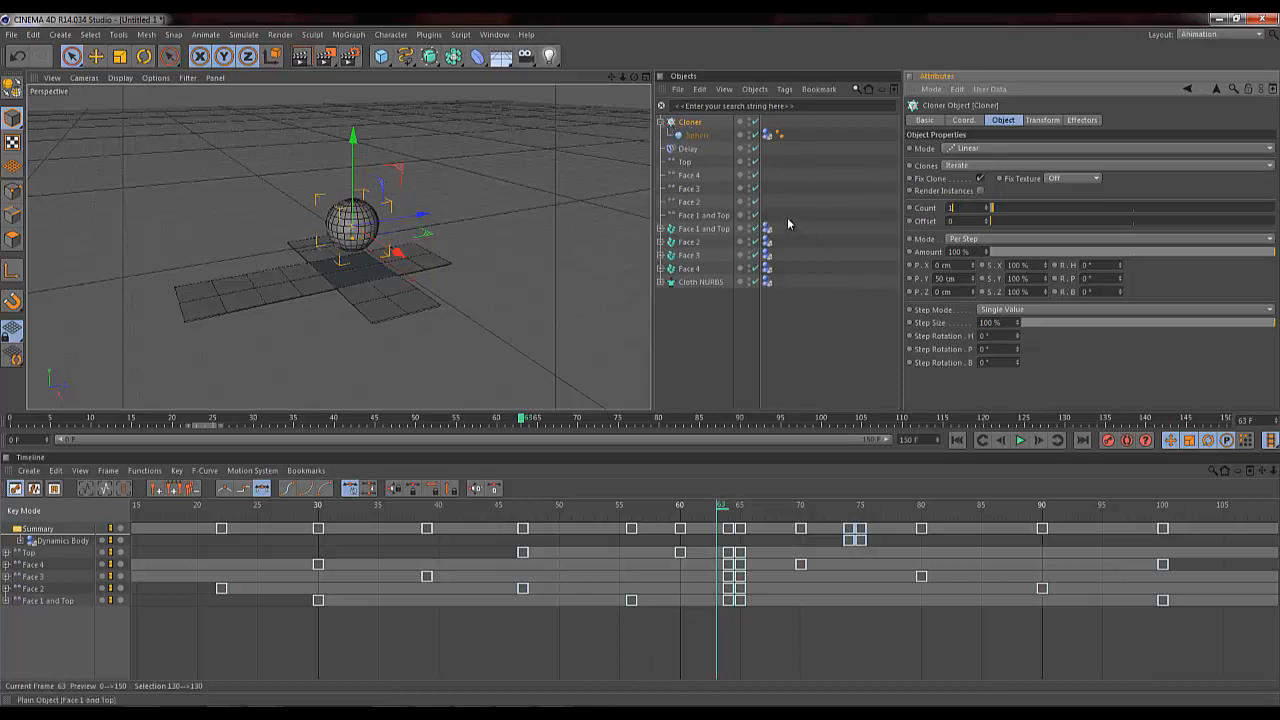
Step: Collapse the Cloner's hierarchy and add a Plain effector to the Cloner
click(688, 124)
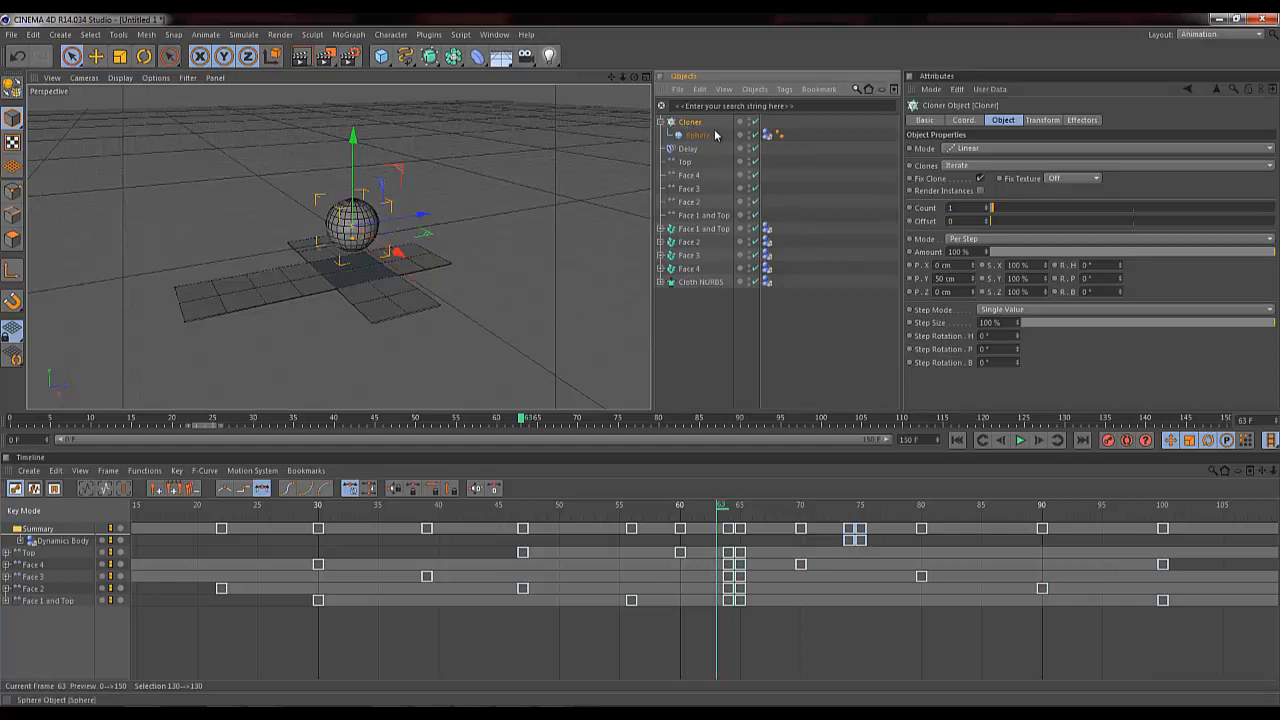
click(662, 123)
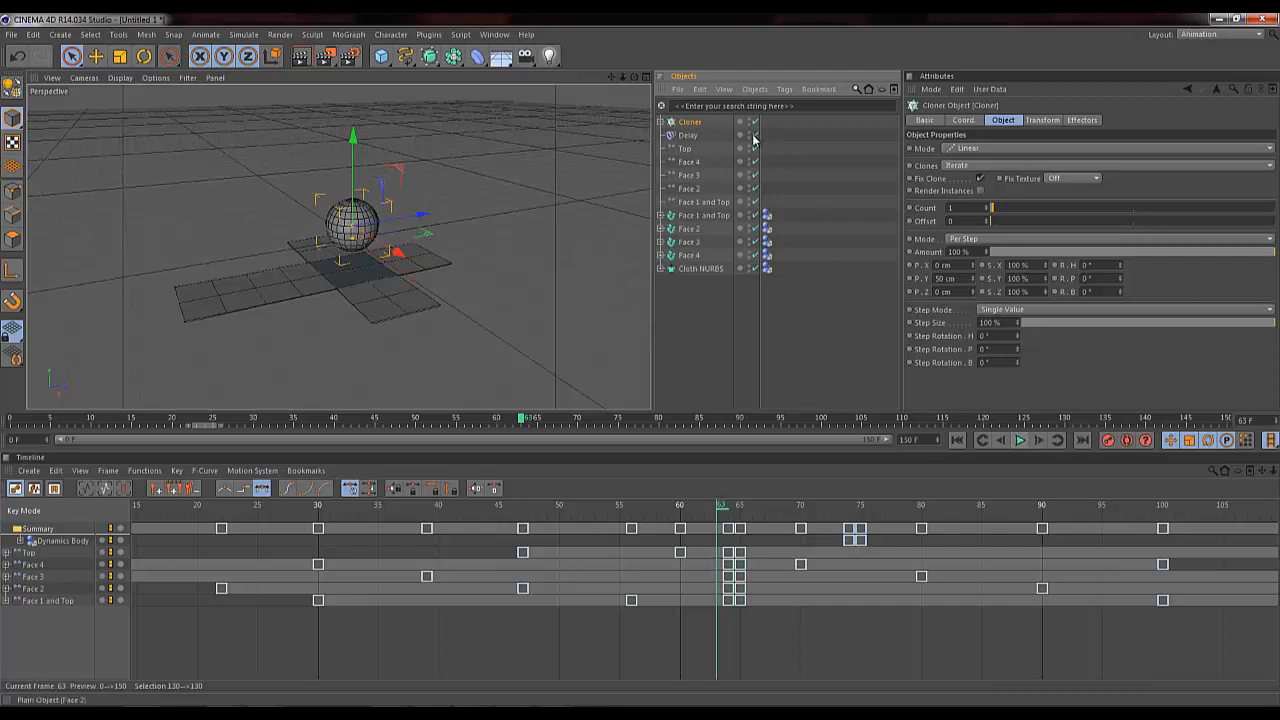
click(348, 34)
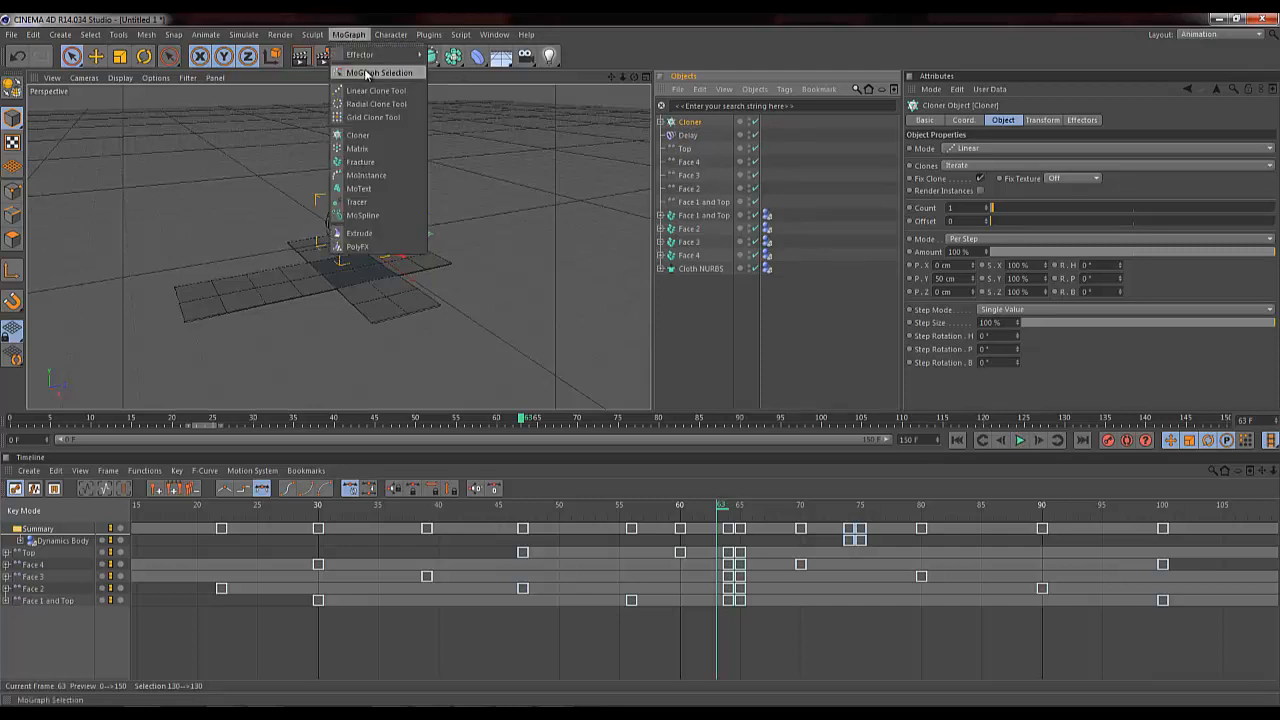
mouse_move(372, 60)
click(449, 72)
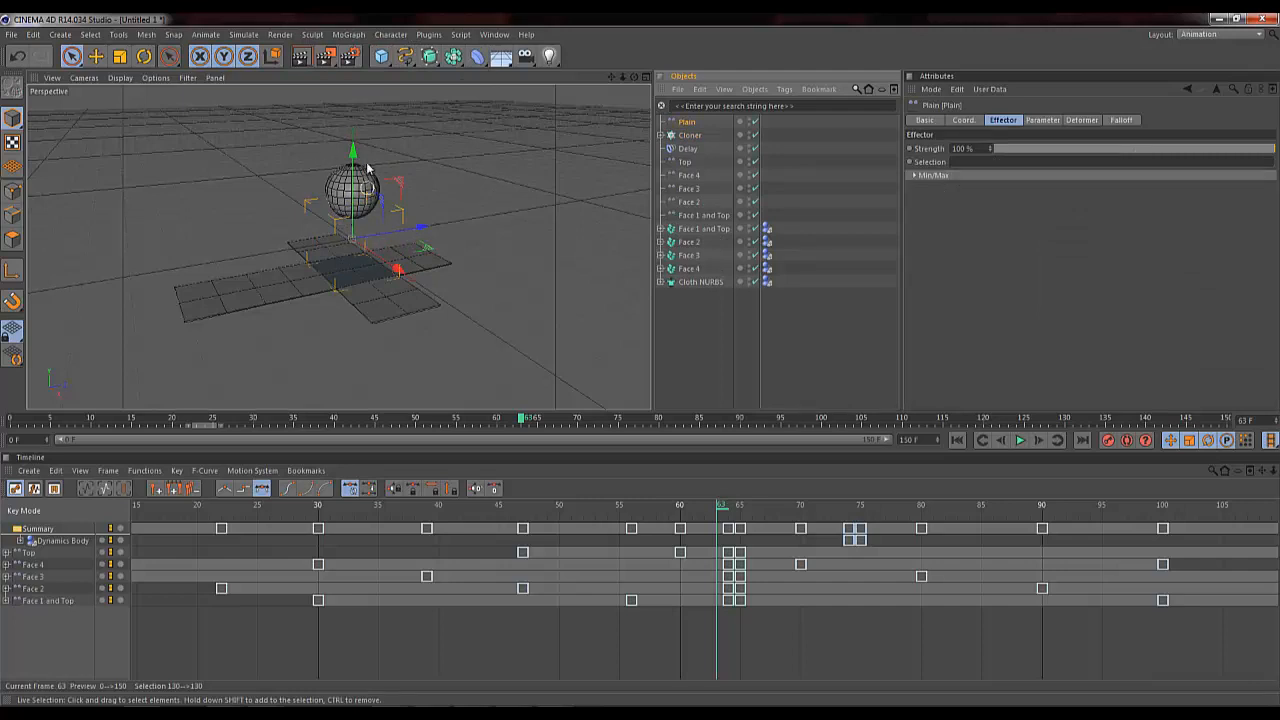
Step: Turn off the Plain effector's position transform and enable its scale transform instead
click(1043, 120)
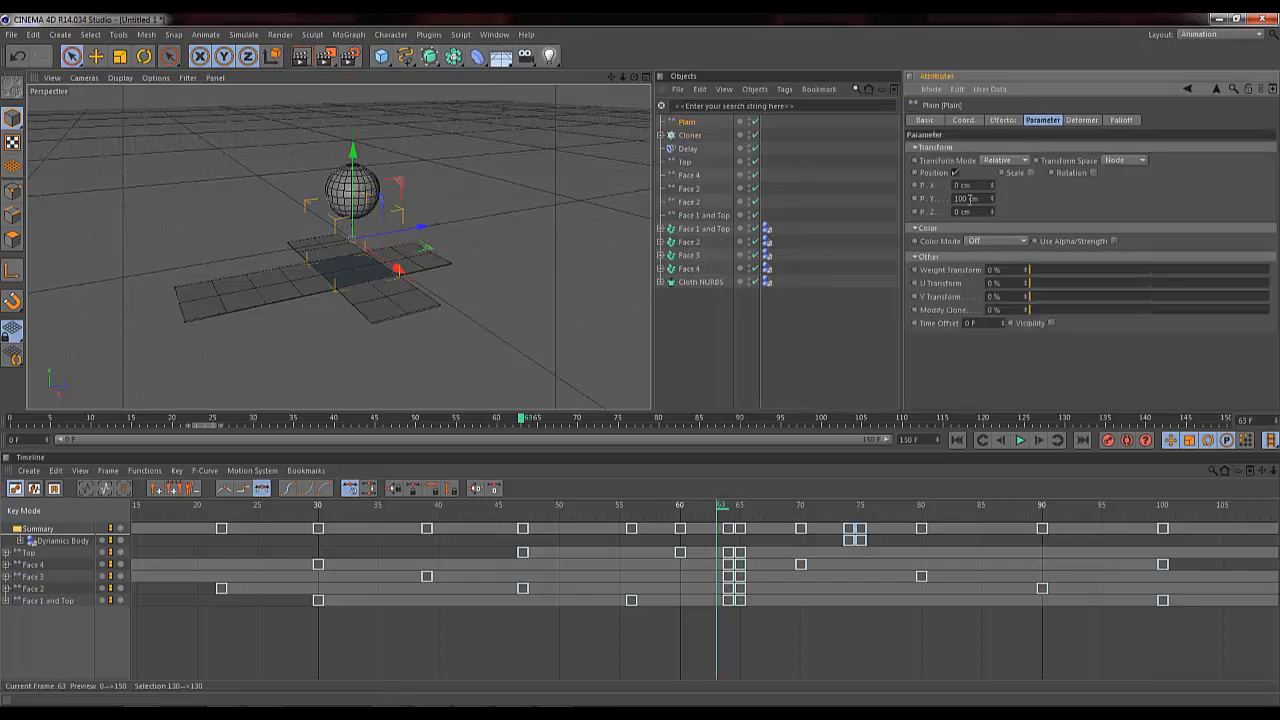
click(953, 173)
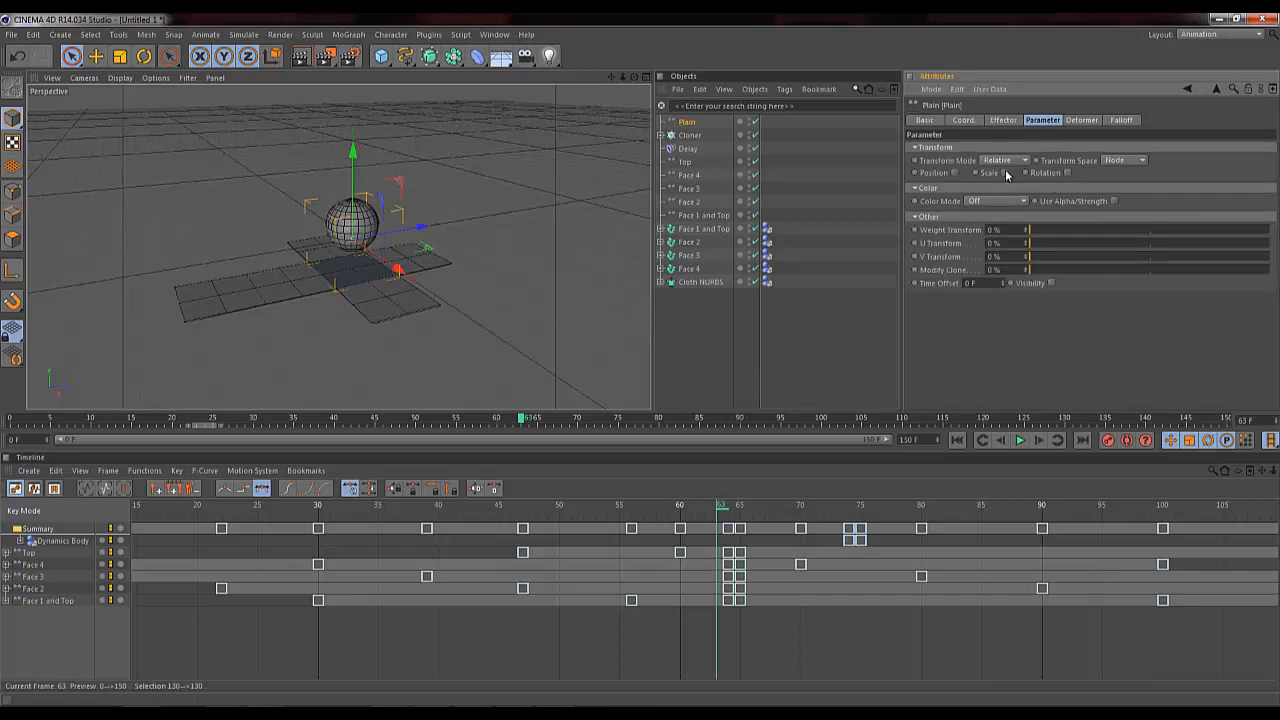
click(1006, 174)
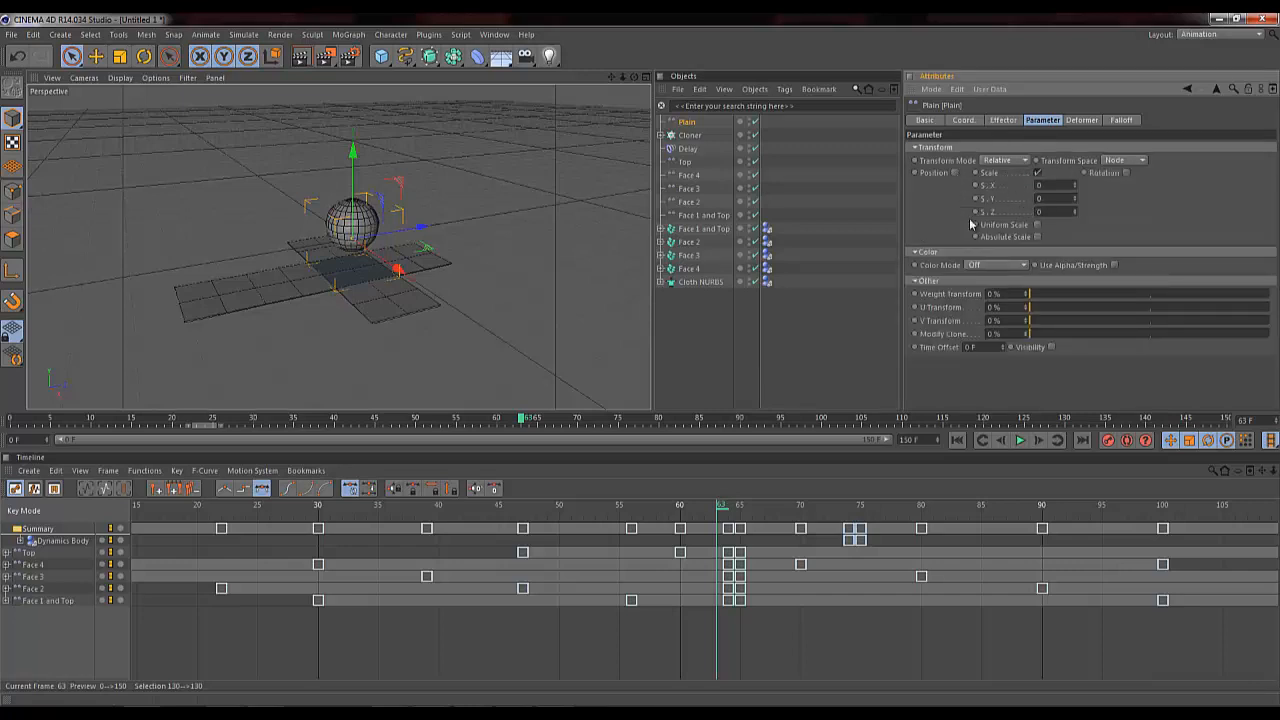
click(1037, 225)
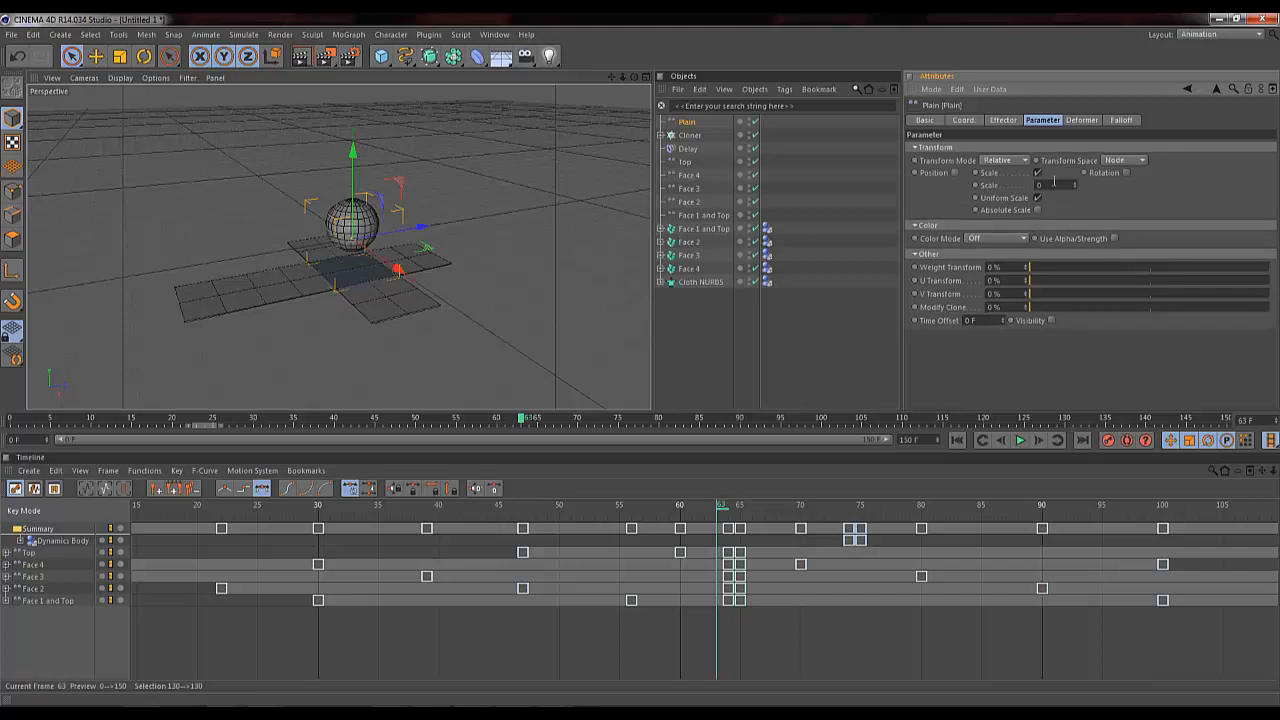
click(1037, 198)
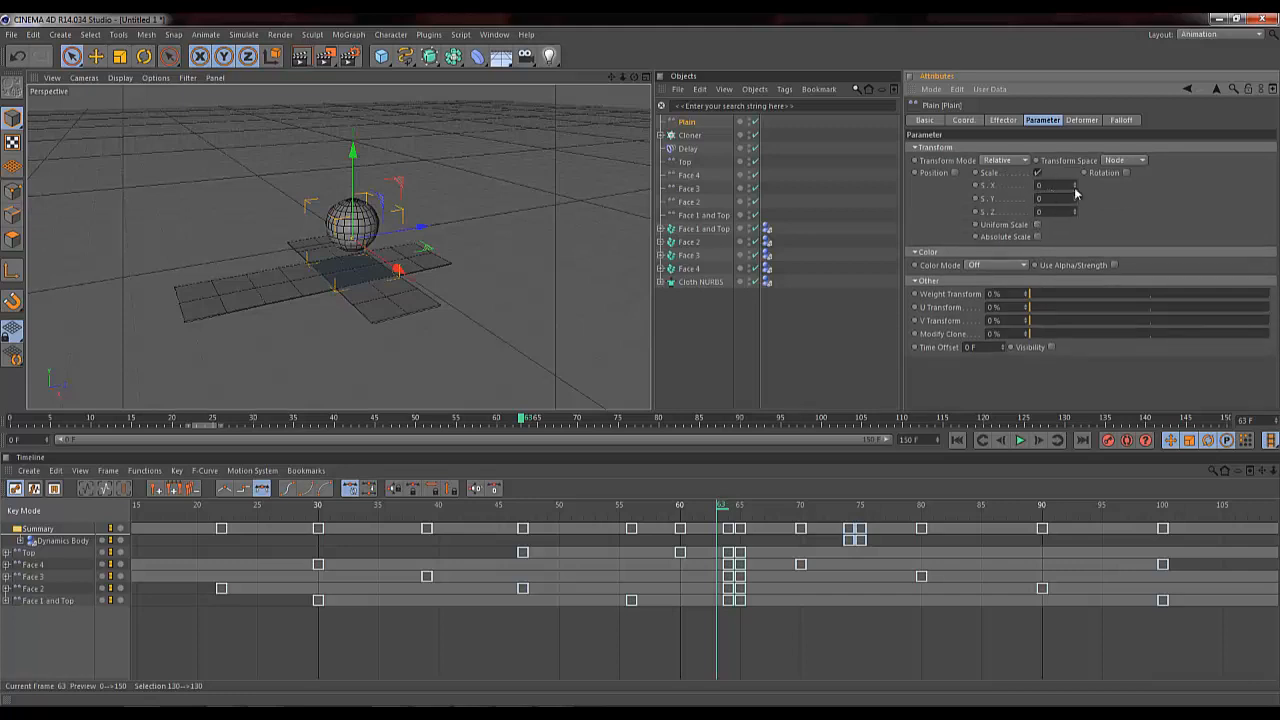
mouse_move(1074, 199)
mouse_down()
mouse_move(1074, 224)
mouse_move(1066, 206)
mouse_up()
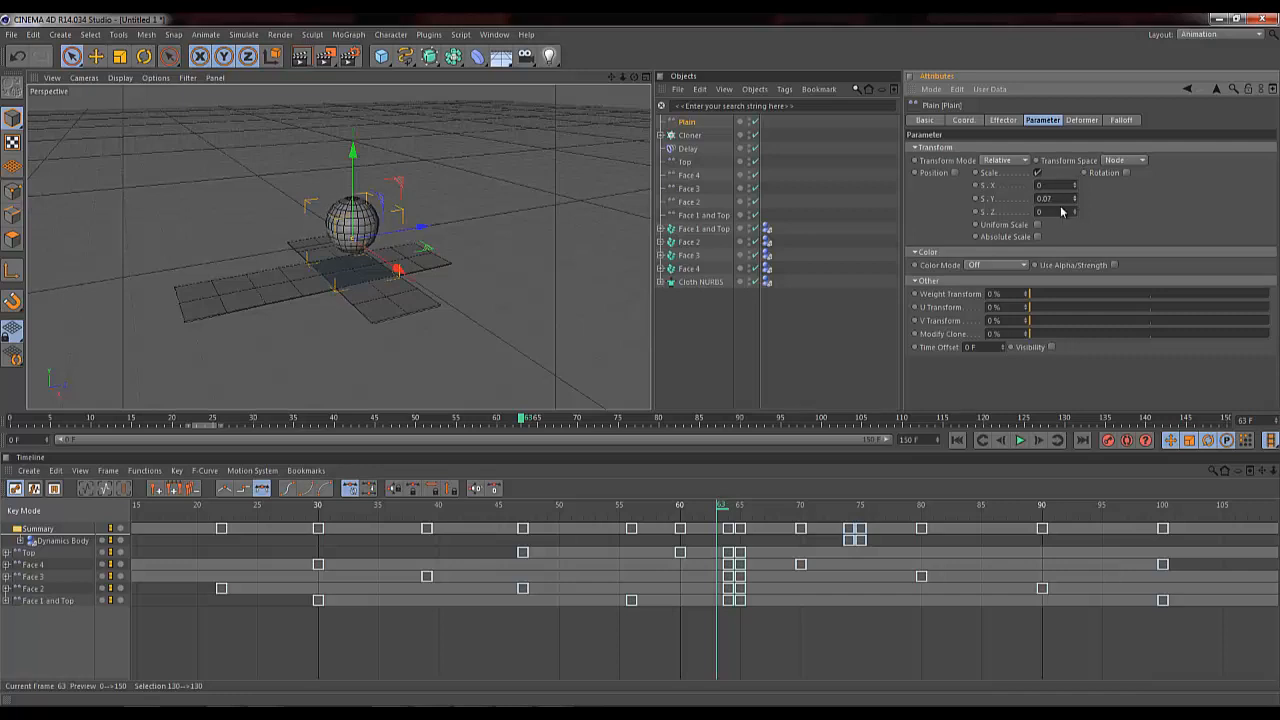
key(ctrl+x)
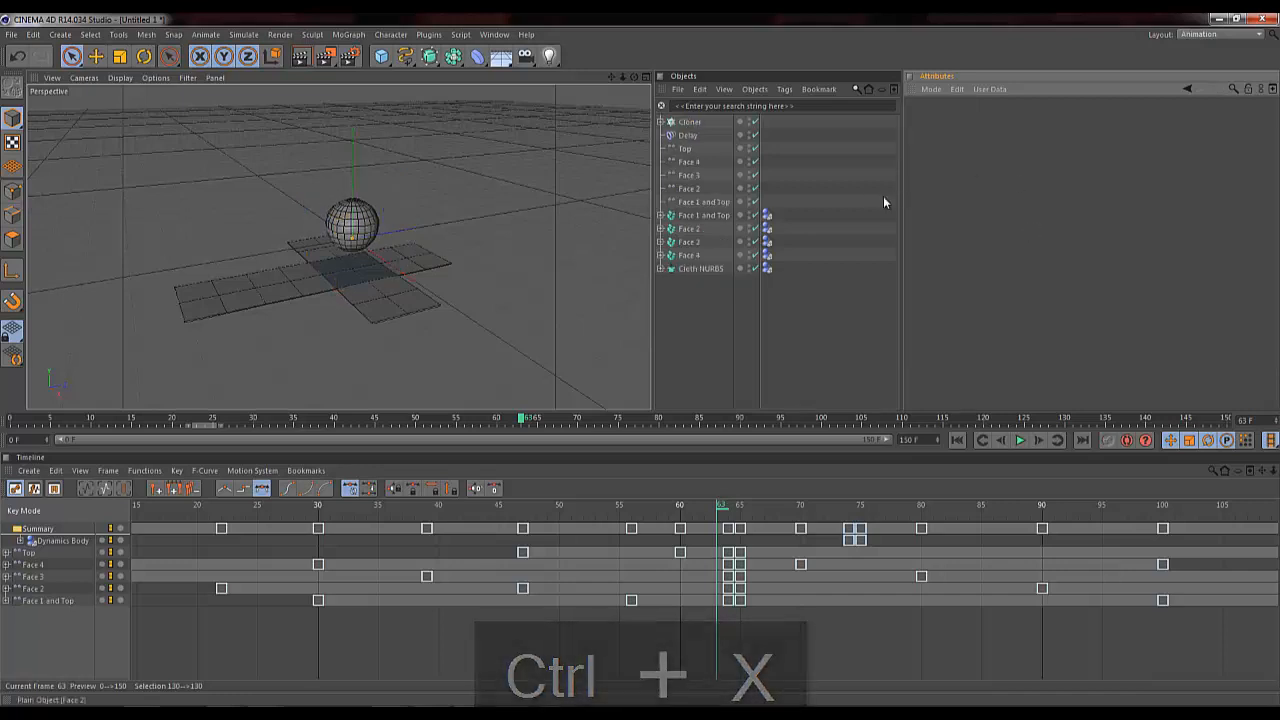
key(ctrl+z)
right_click(1074, 199)
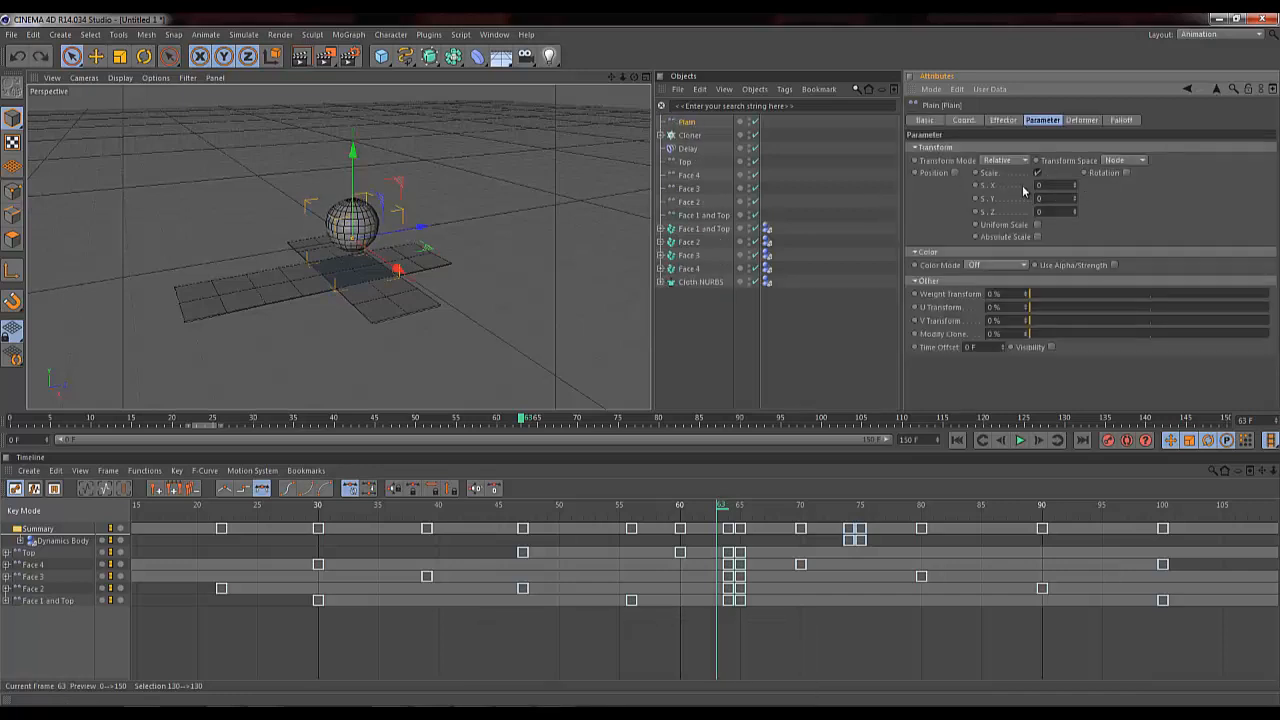
Step: Enable uniform scale on the Plain effector and set its scale to -1
click(1037, 225)
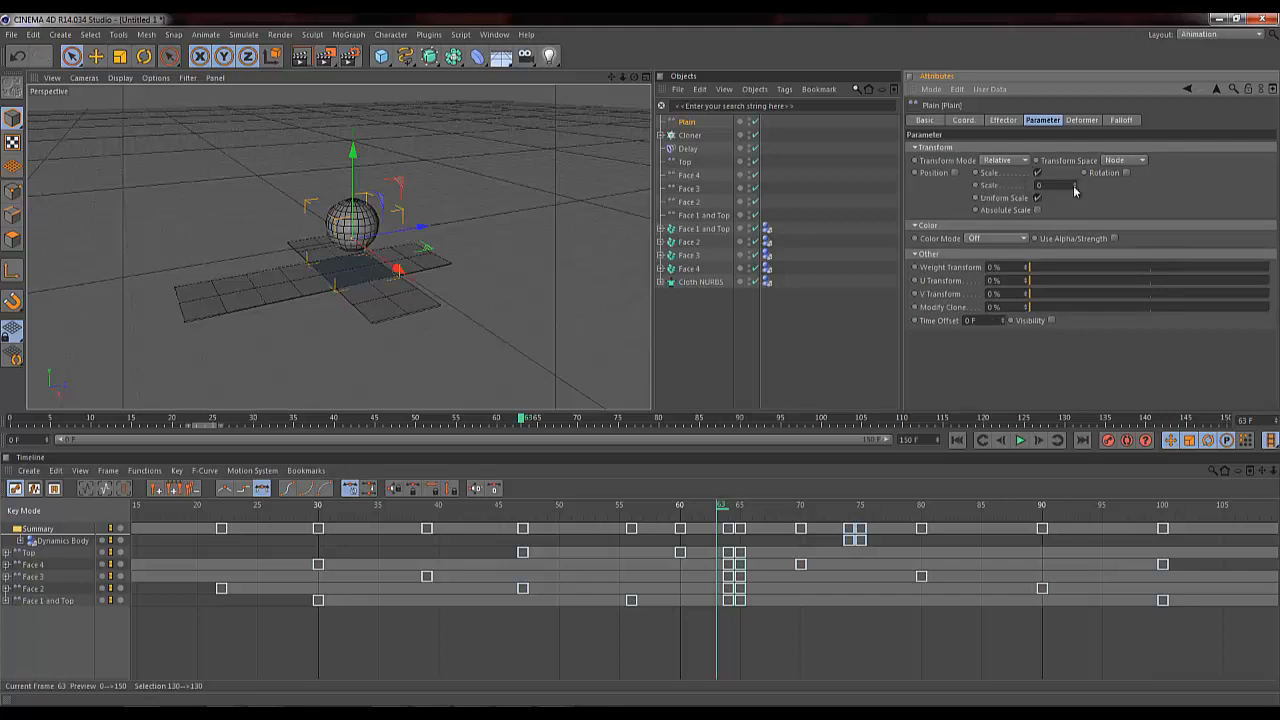
drag(1074, 191, 1074, 186)
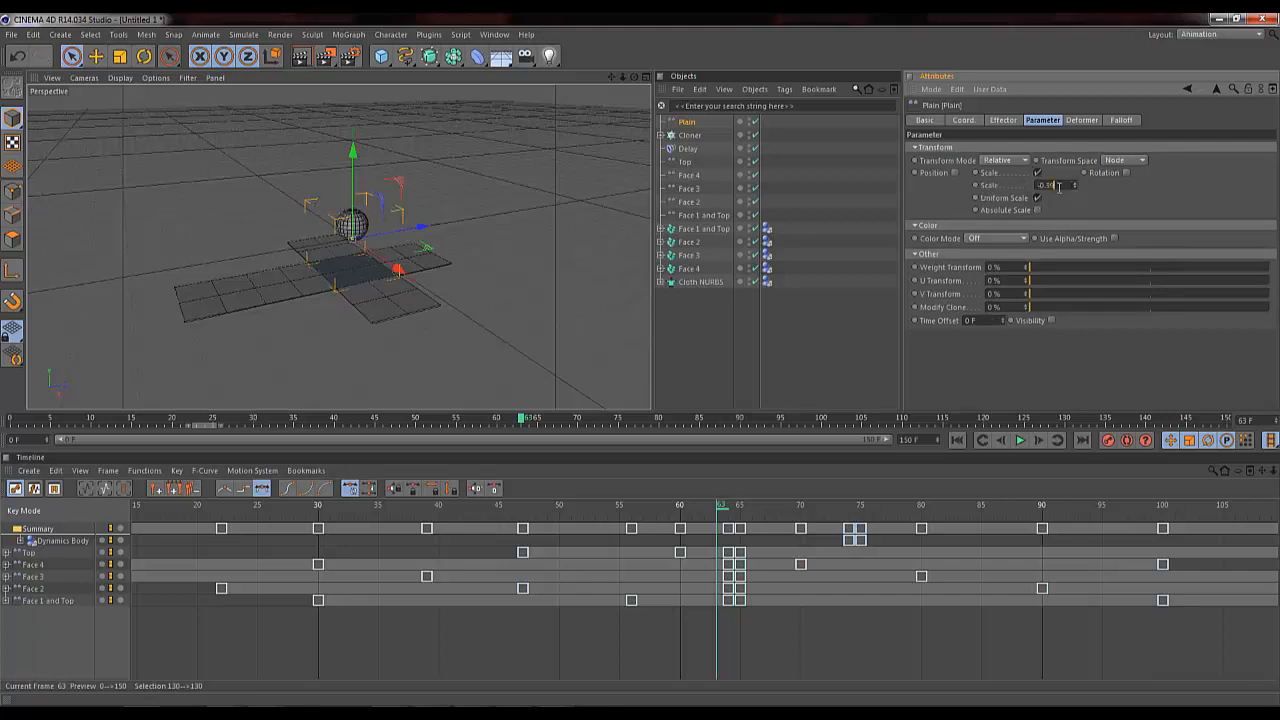
text(-1)
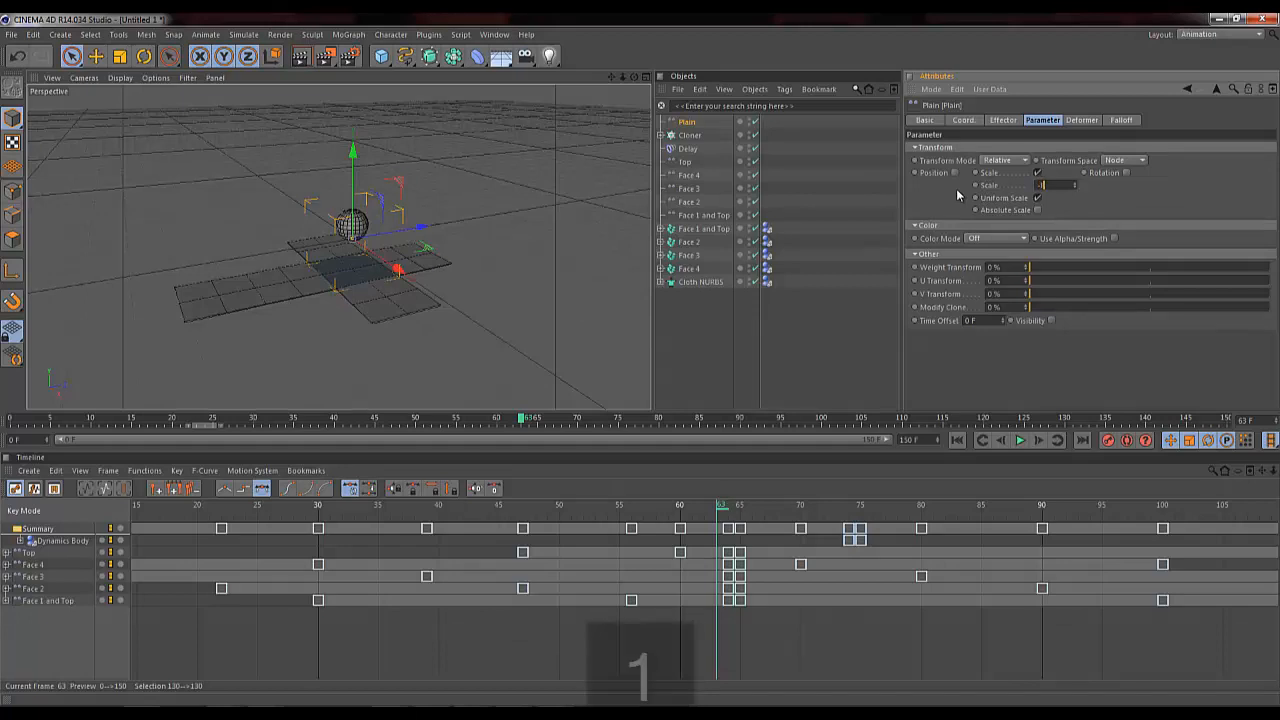
key(Return)
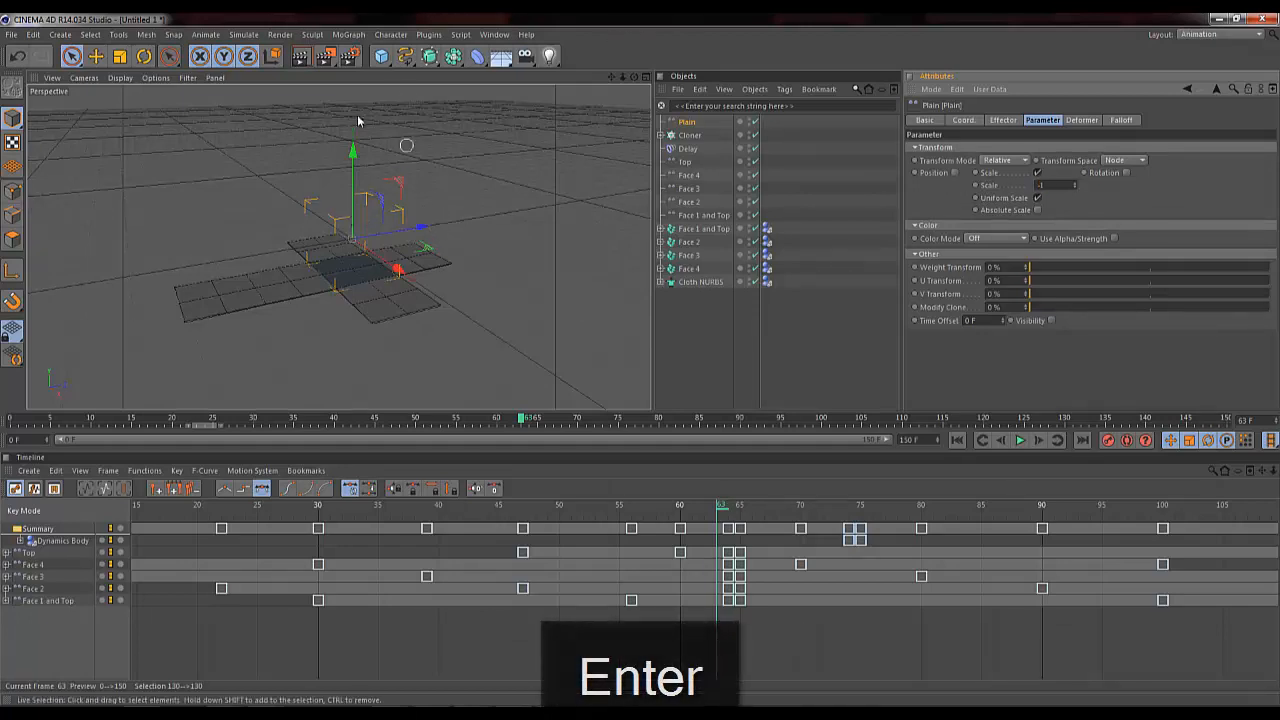
Step: Play the animation from the start to check how the Plain effector's scale affects the cloned sphere
key(Page_Up)
key(Page_Up)
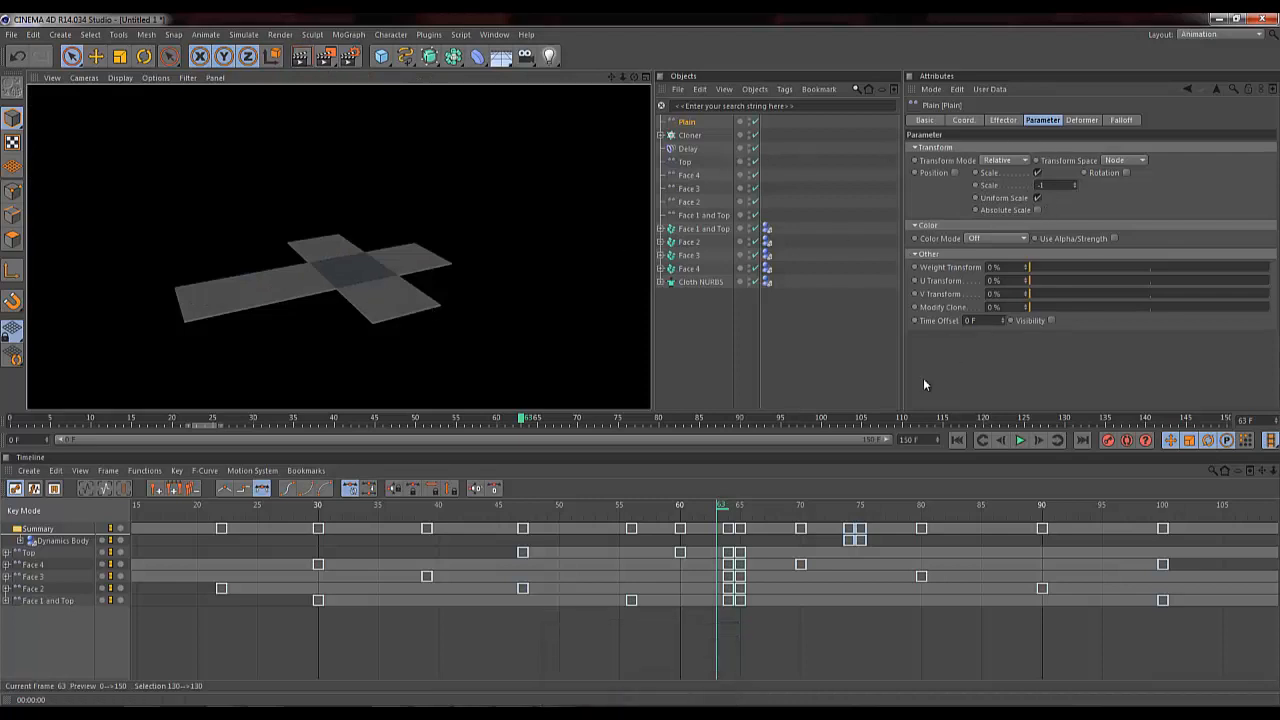
click(956, 440)
click(1020, 440)
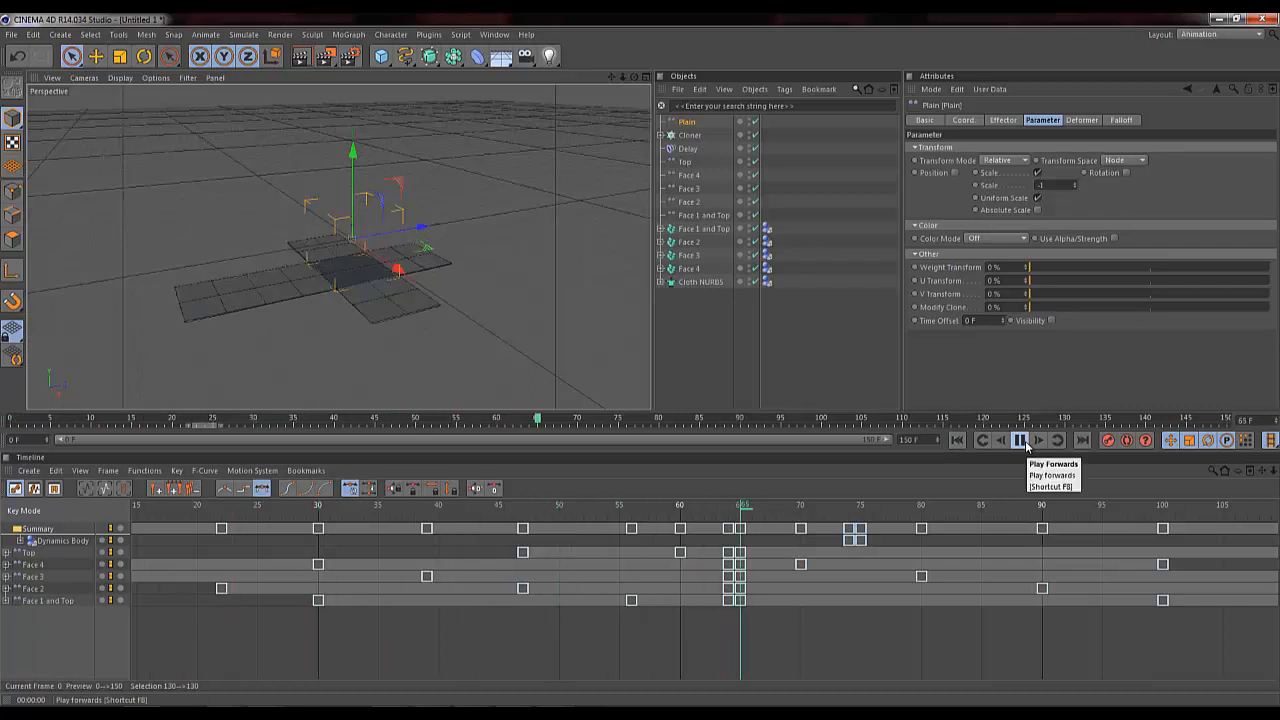
click(1022, 441)
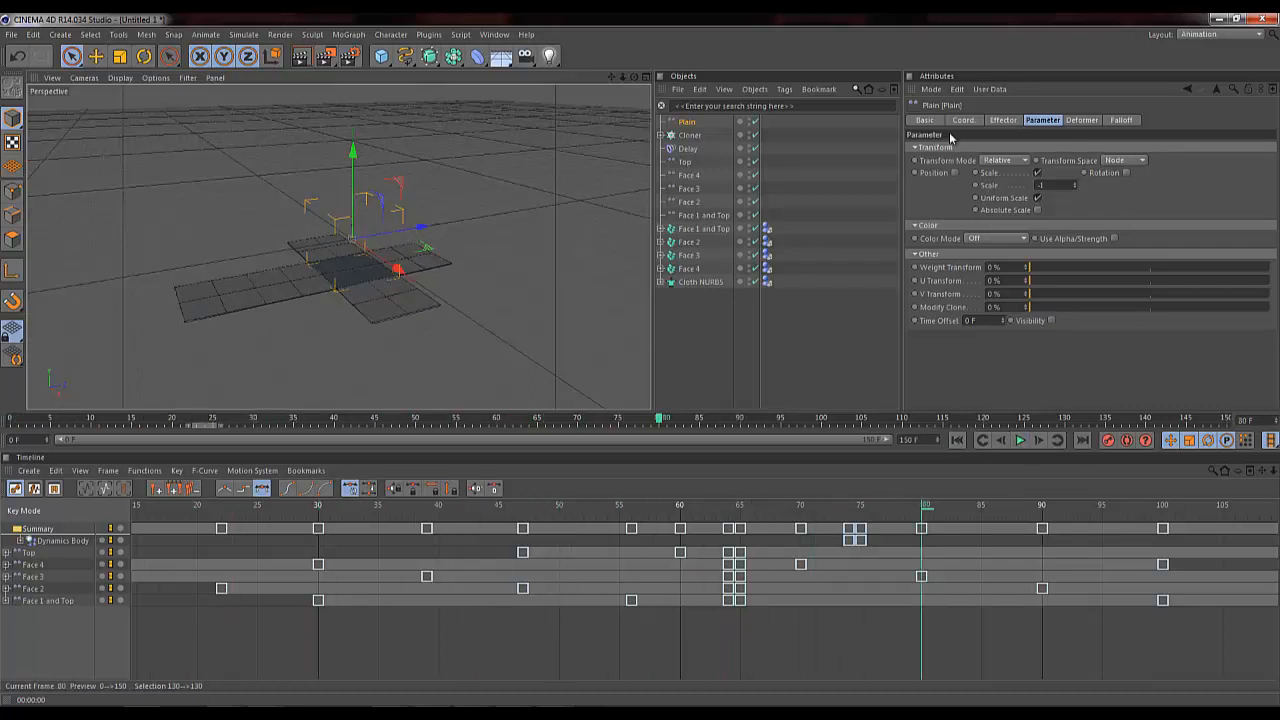
Step: Go to frame 73 and set the Plain effector's falloff shape to Box
click(828, 511)
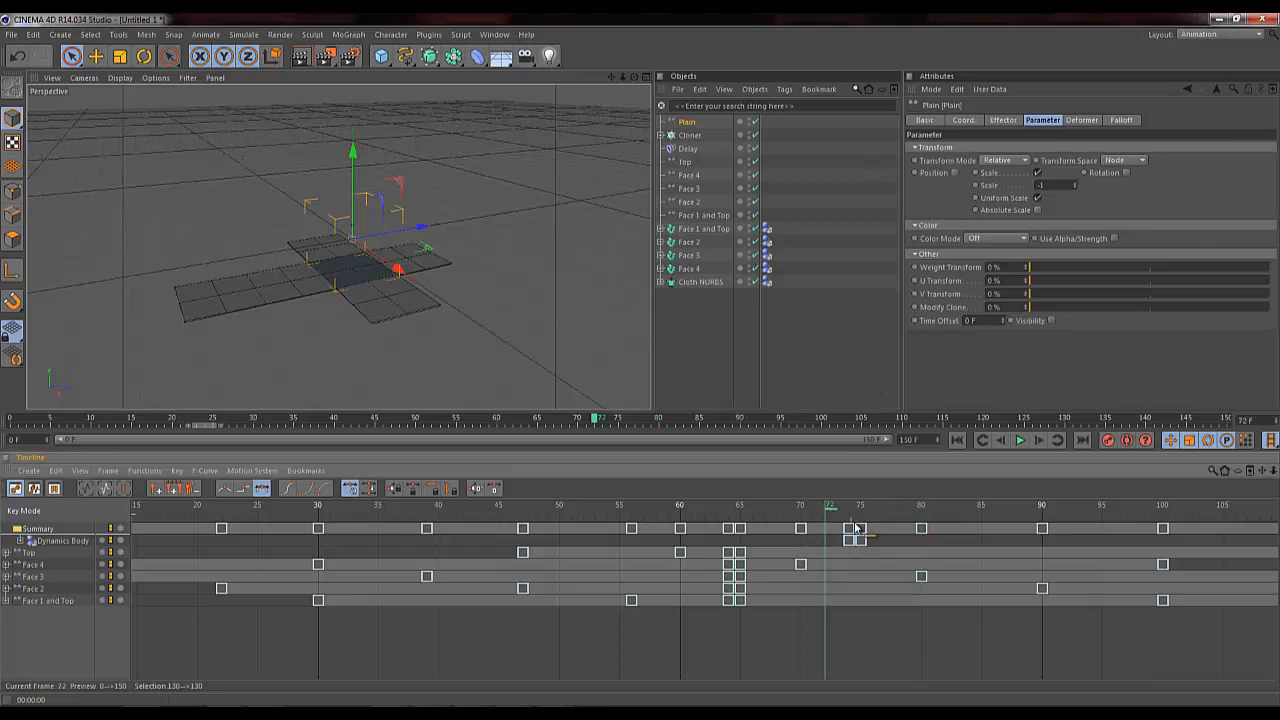
drag(829, 511, 843, 511)
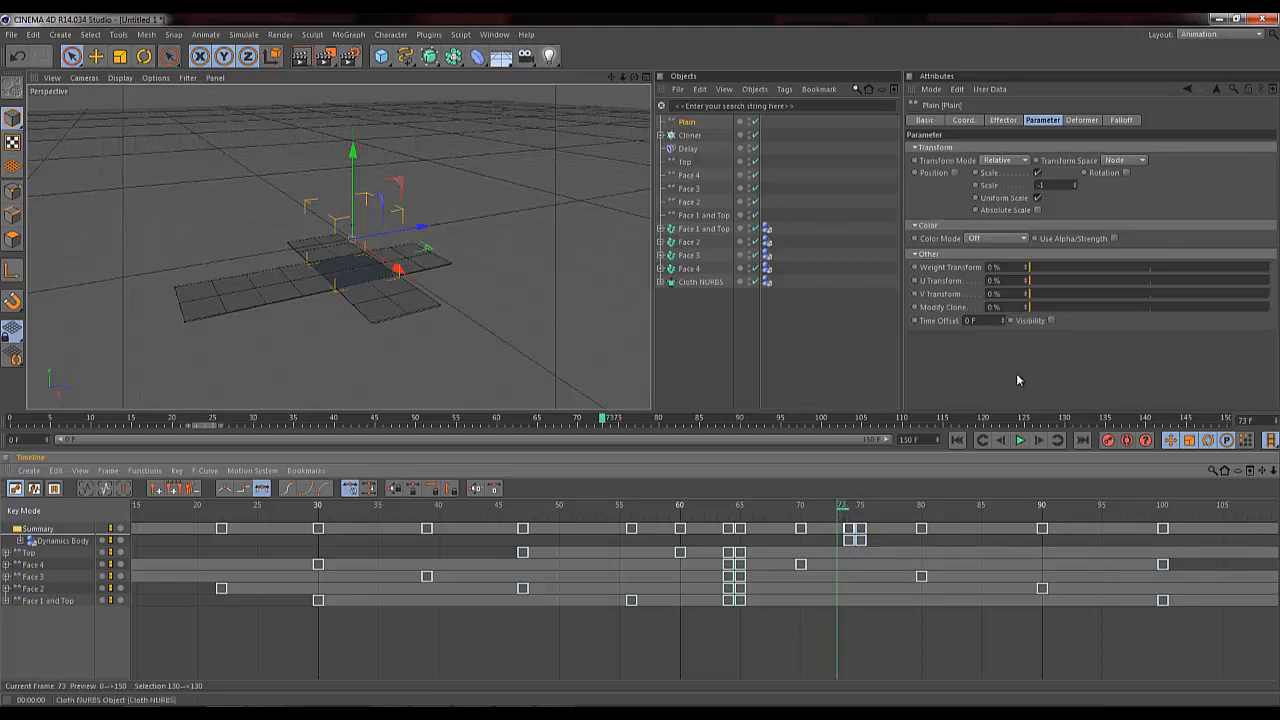
click(1121, 121)
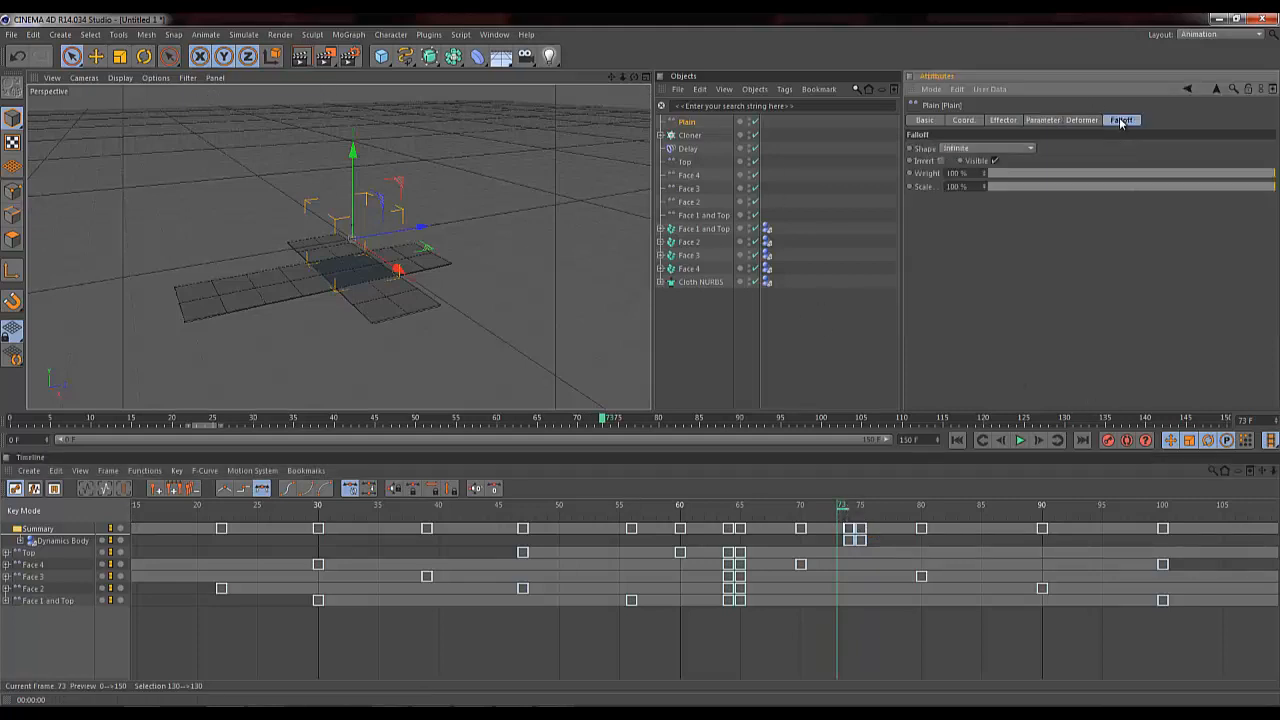
click(977, 150)
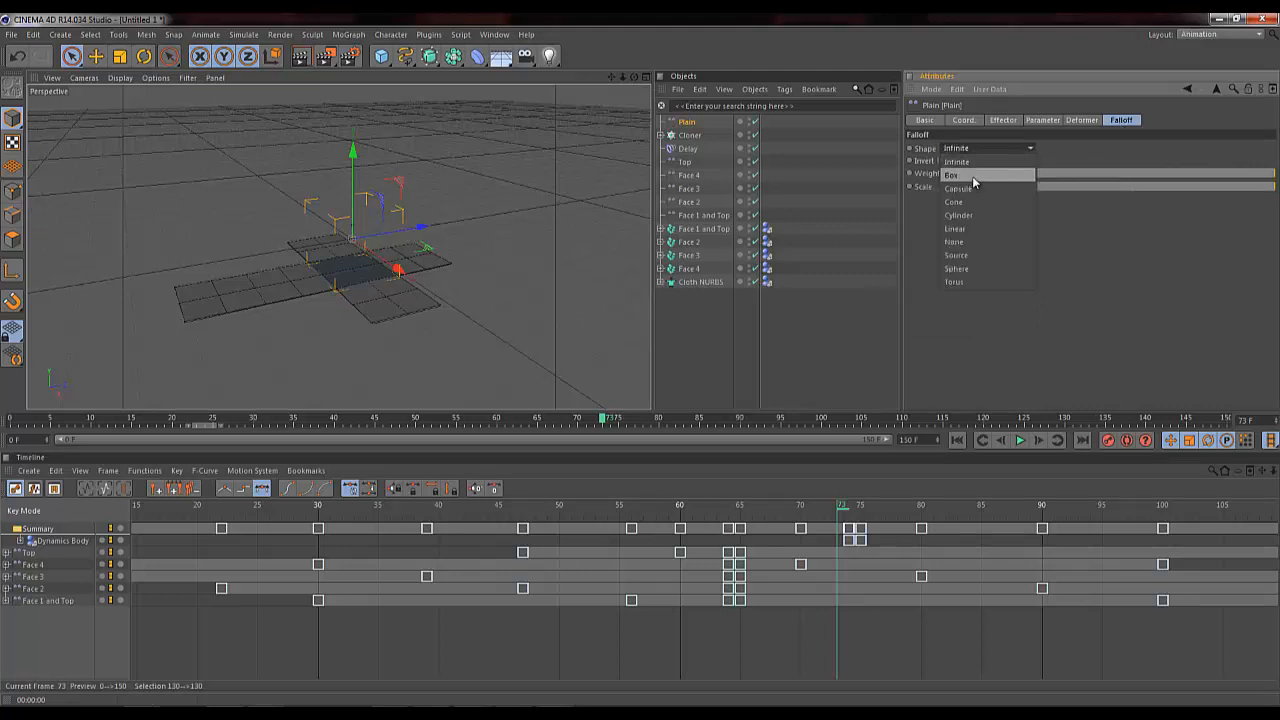
click(974, 176)
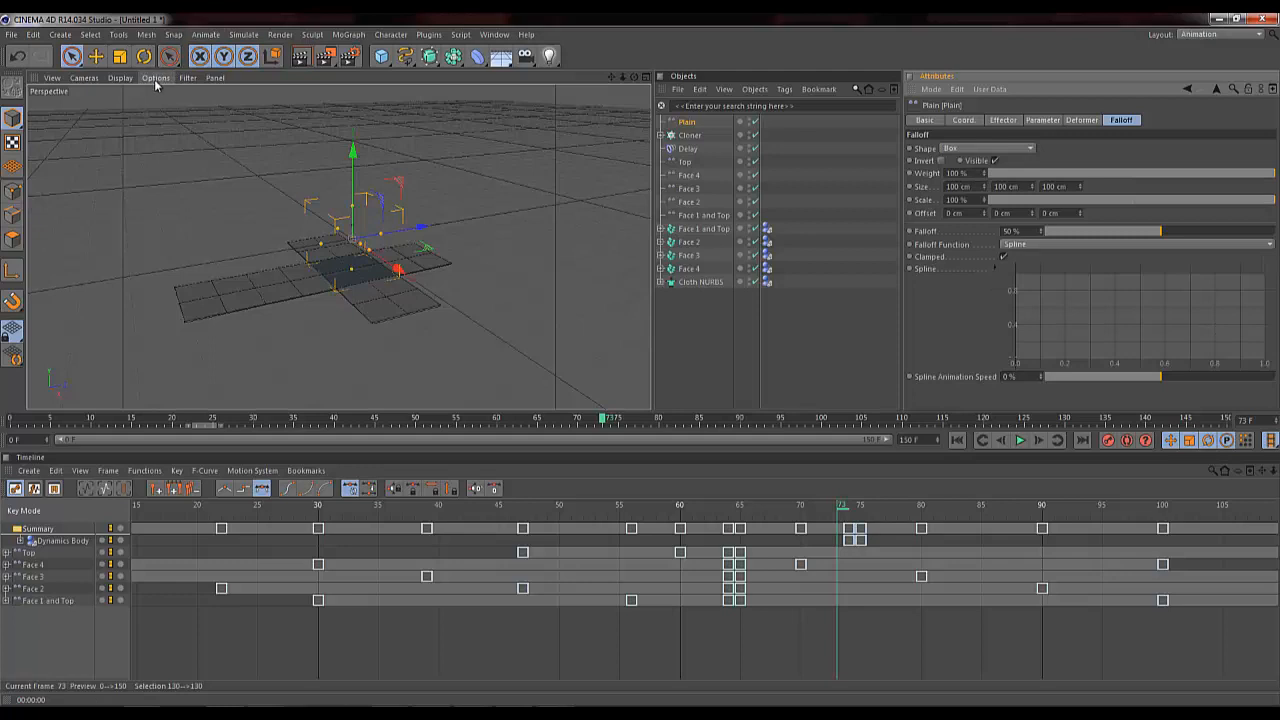
Step: Show deformers in the viewport and disable the Top, Face 4, Face 3, Face 2 and Face 1 and Top effectors
click(120, 78)
mouse_move(187, 78)
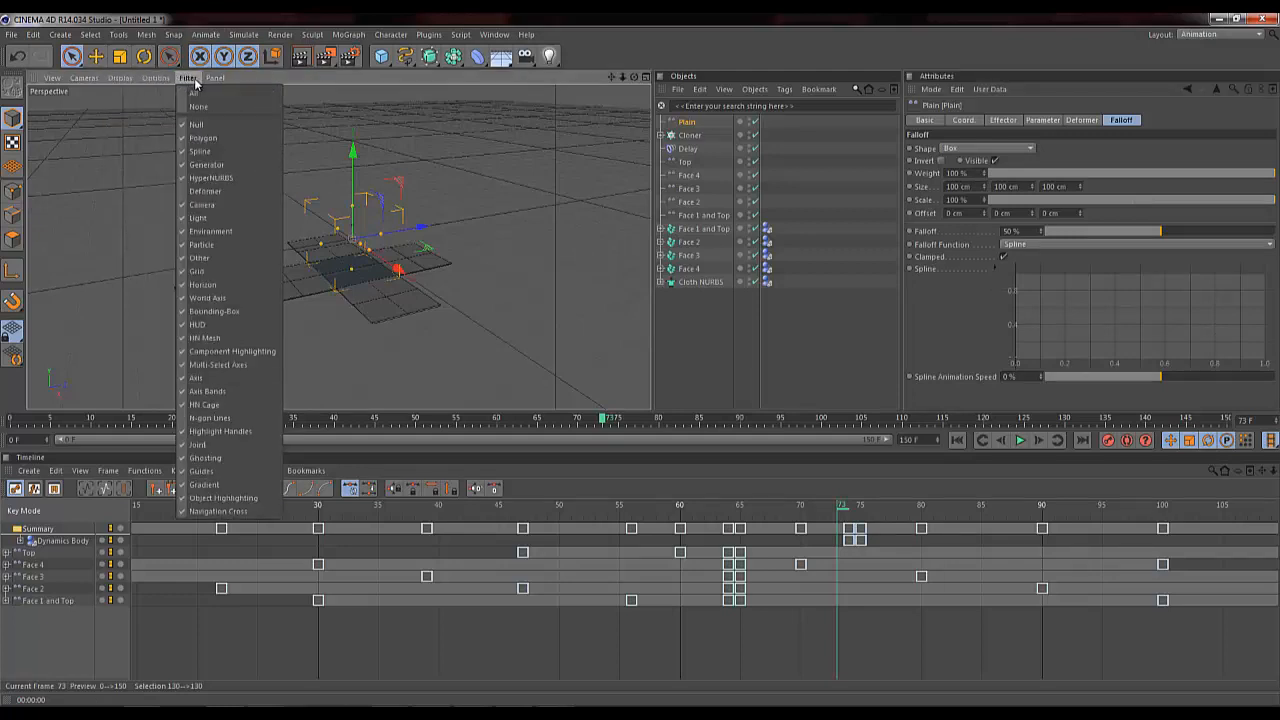
click(212, 196)
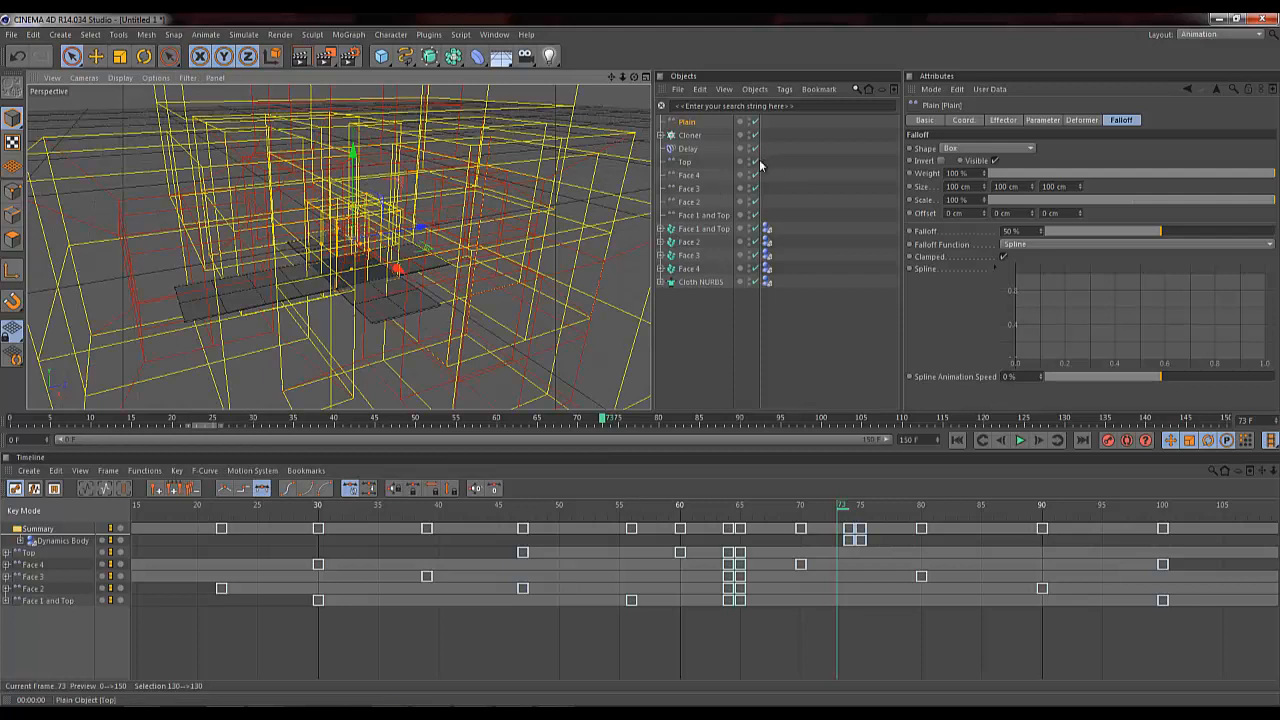
drag(756, 162, 762, 207)
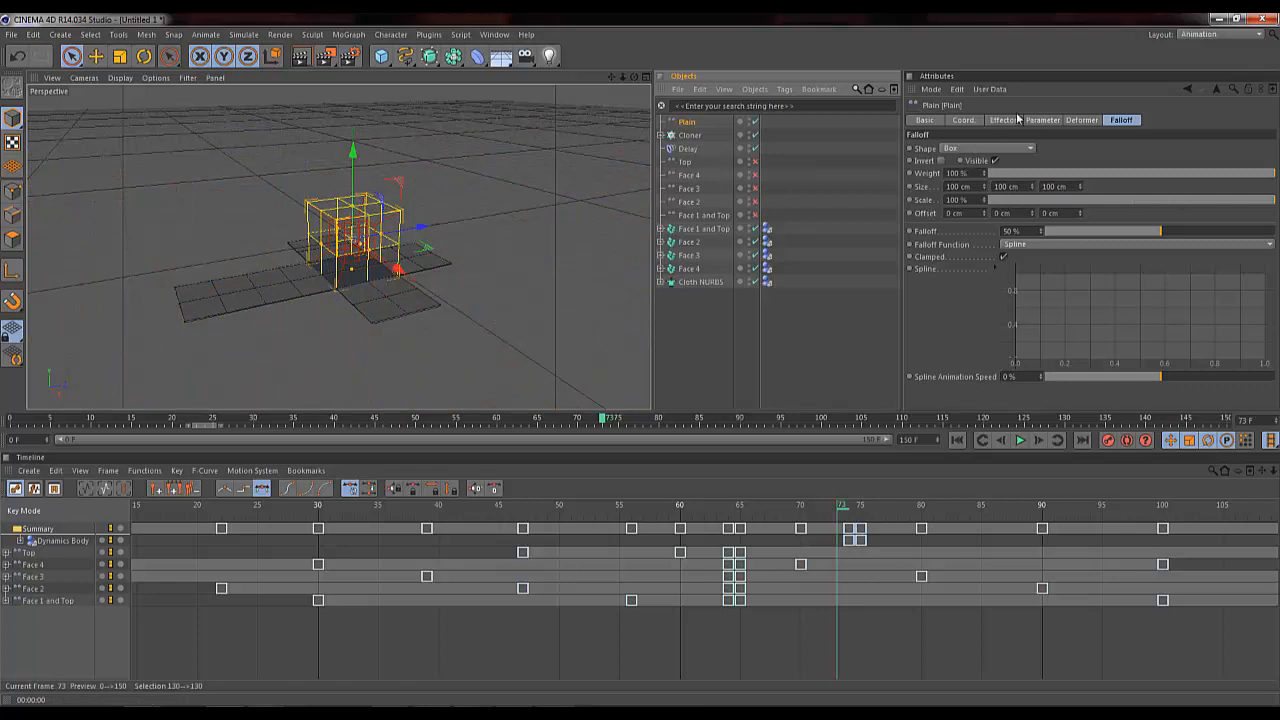
Step: Keyframe the Plain effector at frame 73, raise it above the sphere's position at frame 77, and record another keyframe there
click(1108, 440)
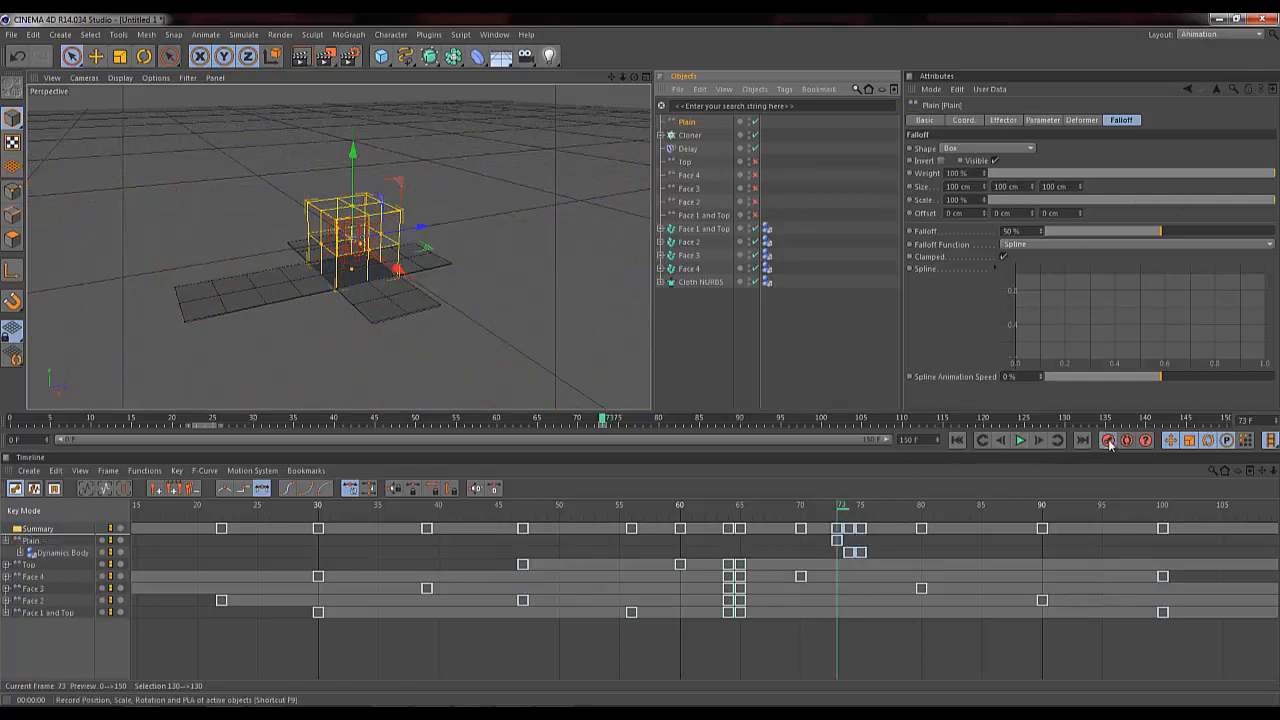
click(885, 508)
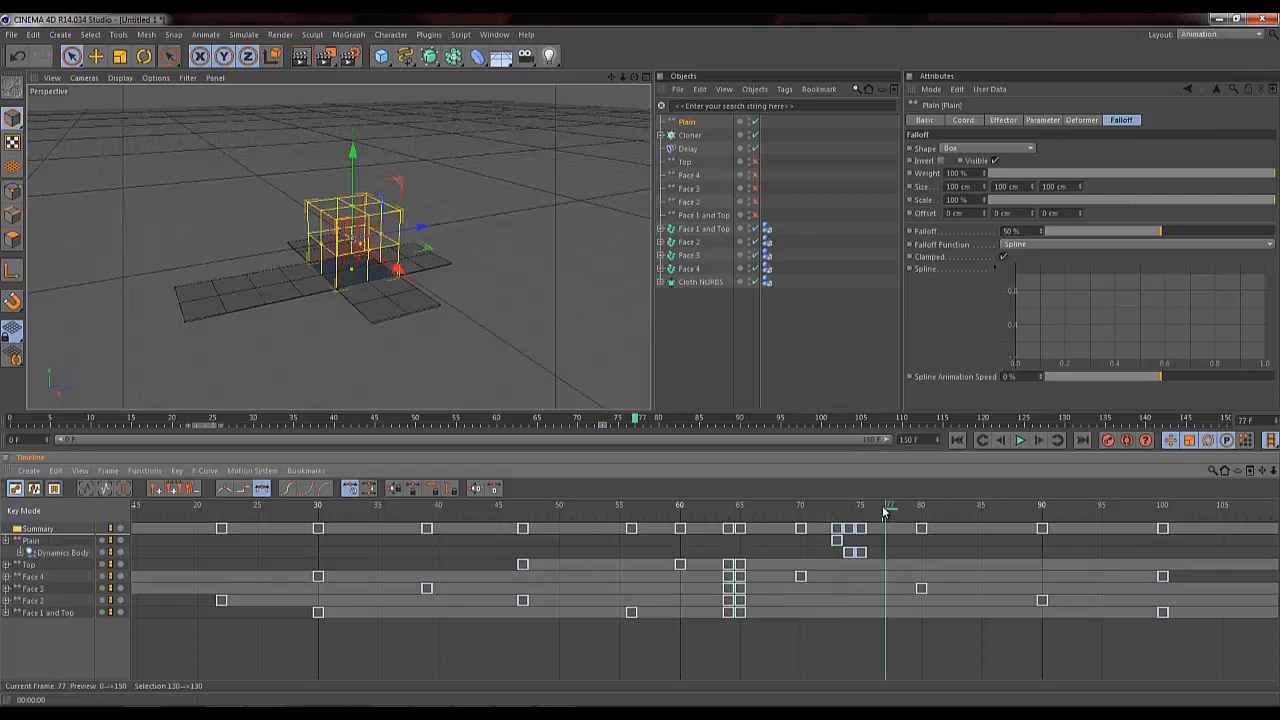
drag(356, 165, 358, 106)
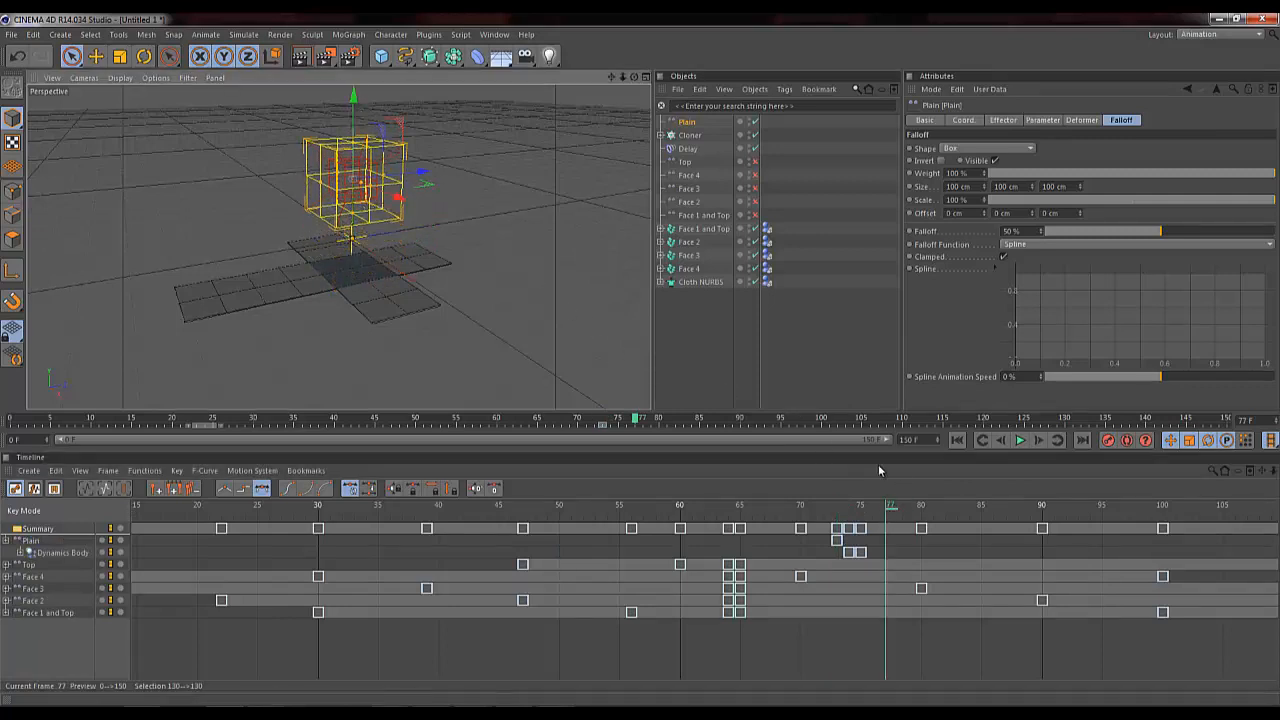
click(1107, 440)
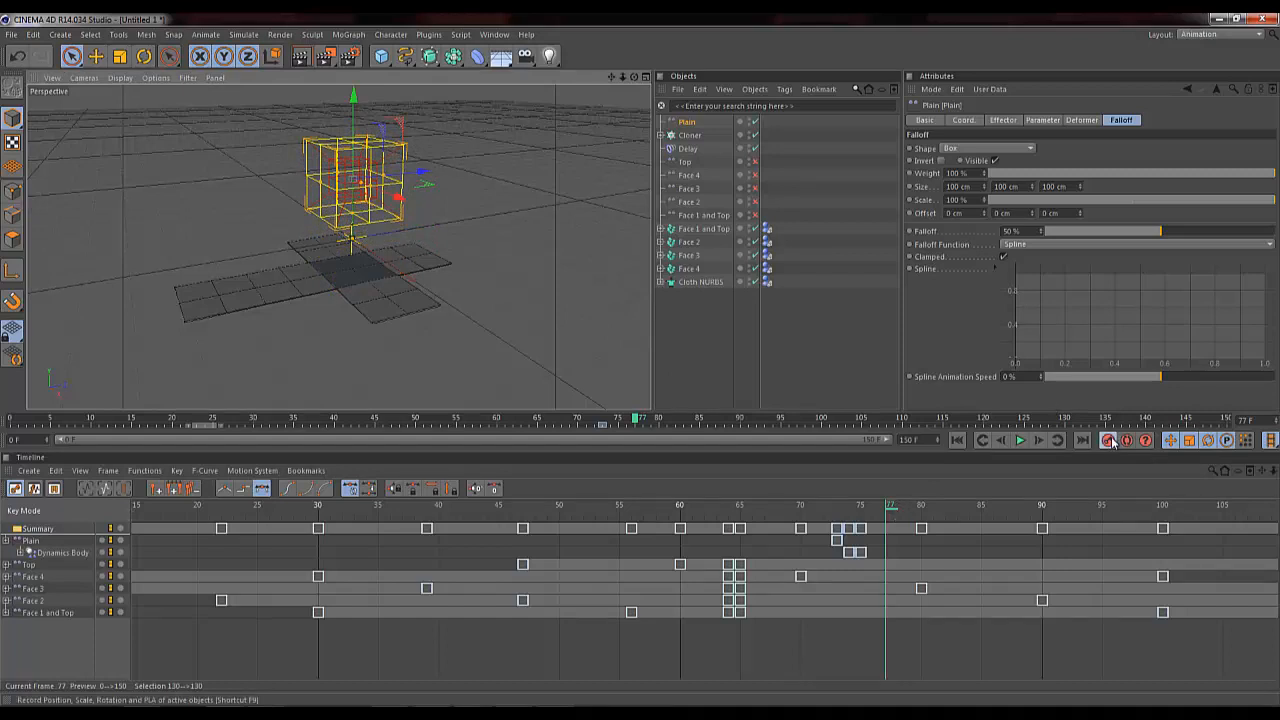
Step: Scrub and replay the animation from the start to check the sphere's appearance as the falloff box rises
drag(895, 508, 780, 512)
click(958, 441)
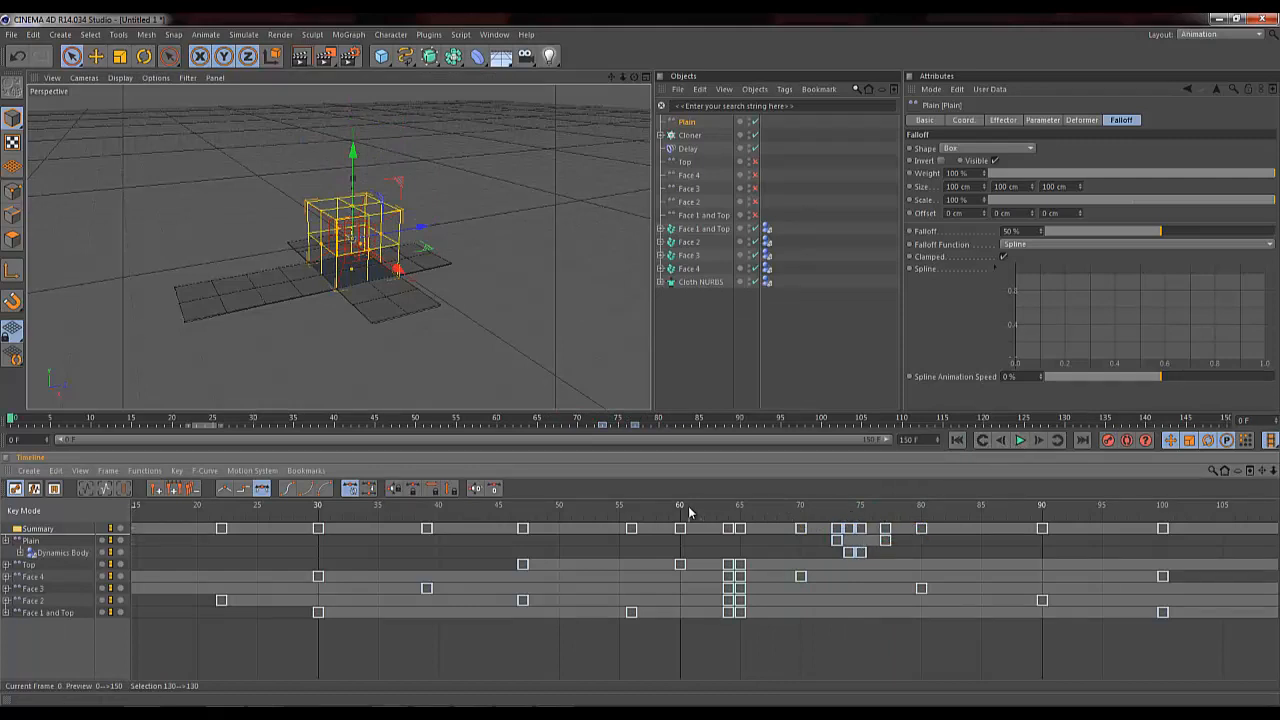
click(1019, 441)
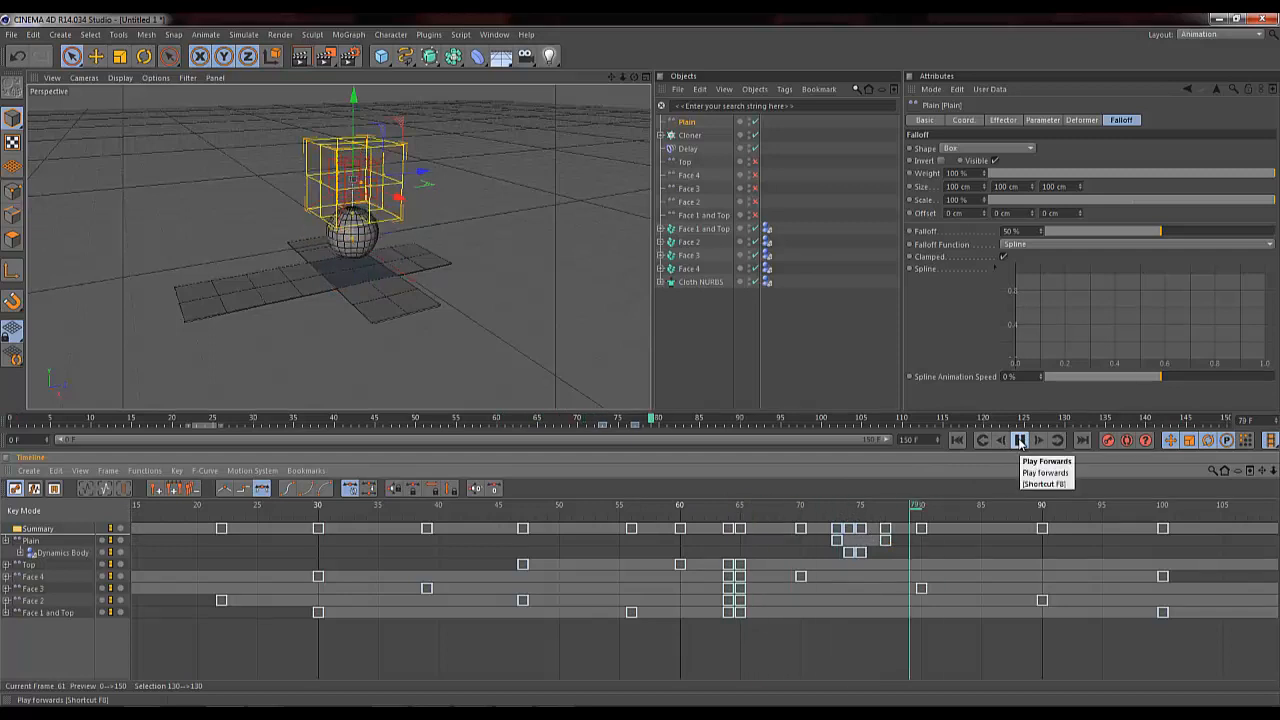
click(1019, 440)
click(956, 441)
click(1019, 441)
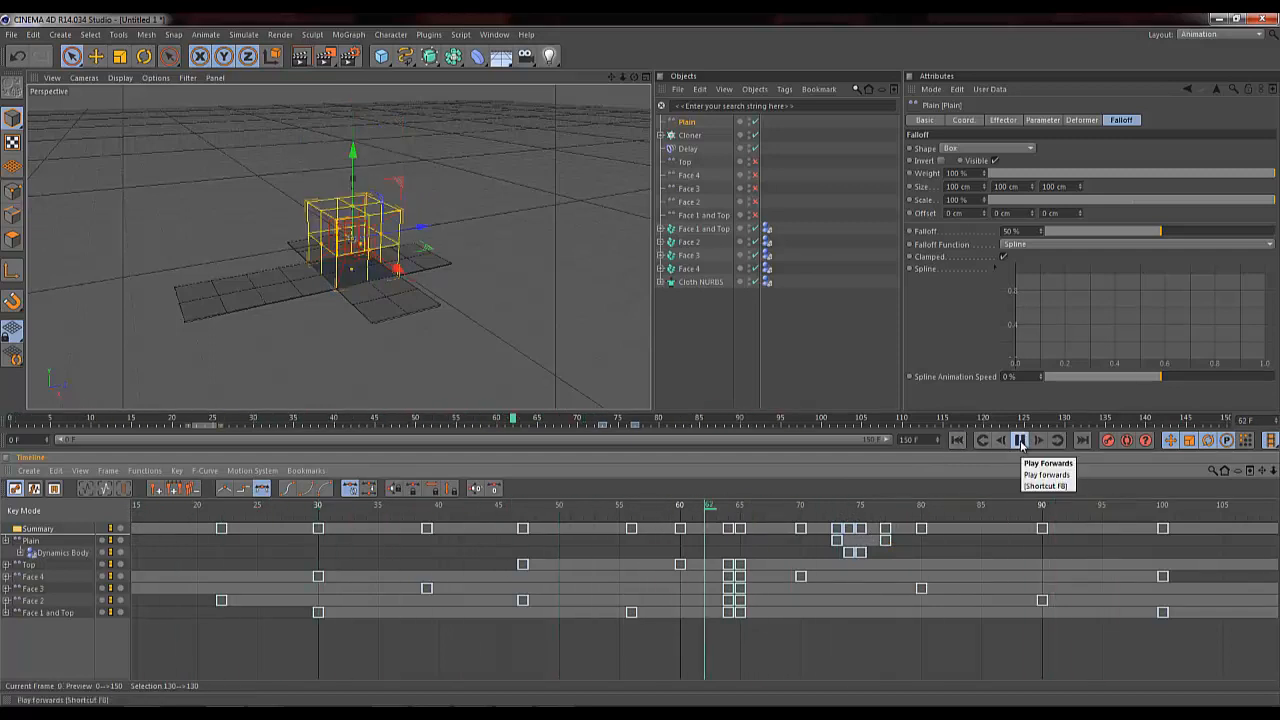
click(1019, 441)
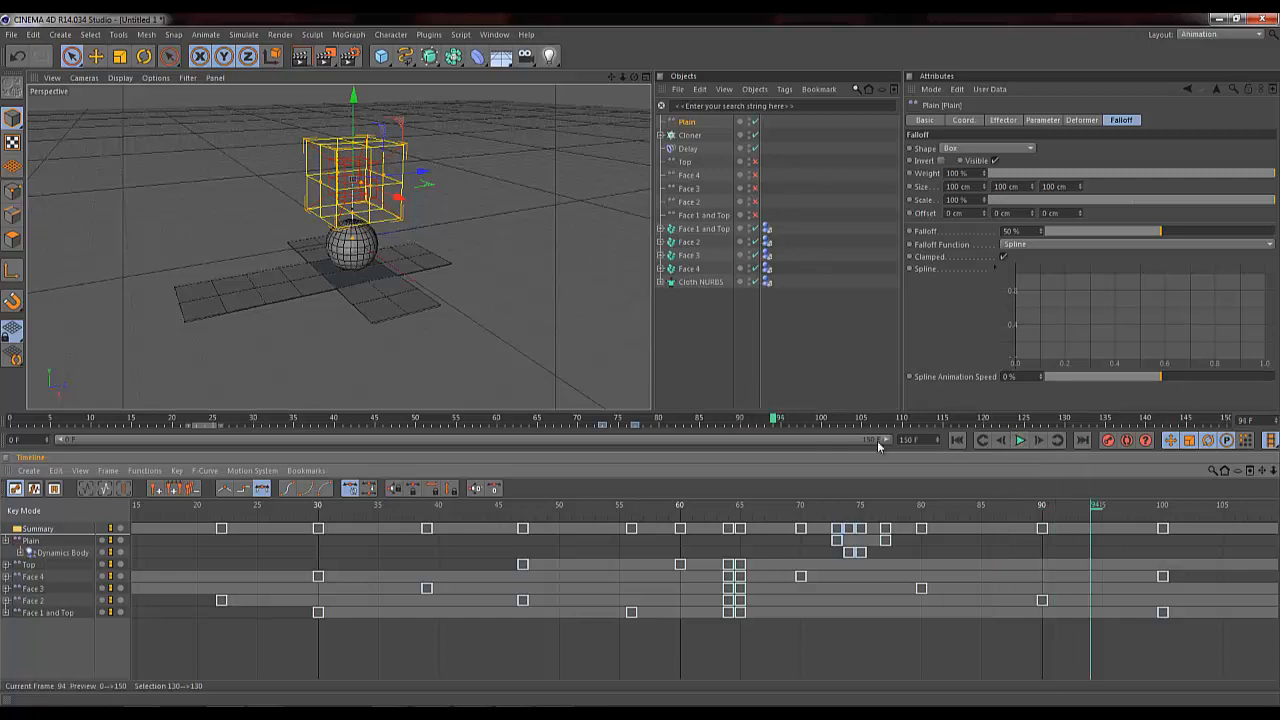
Step: Return to frame 73 and enlarge the Plain effector's box falloff to 200 × 200 × 200 cm
drag(1094, 514, 1024, 512)
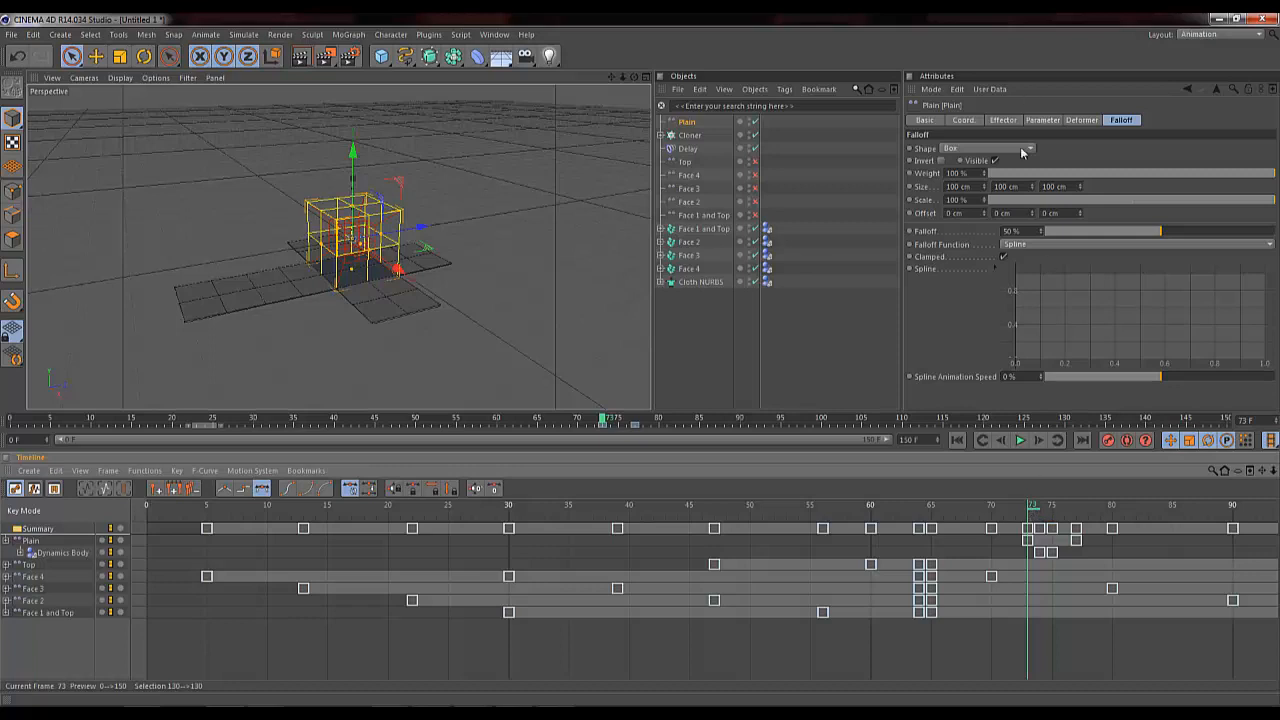
click(970, 186)
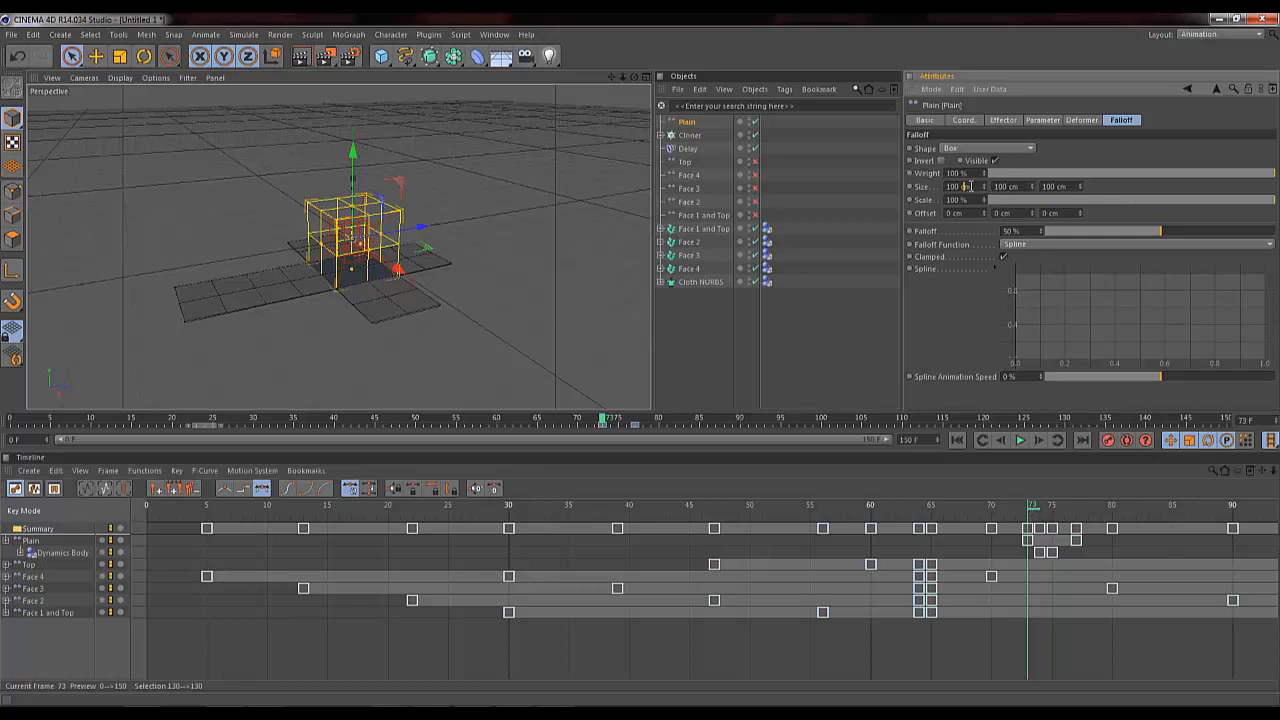
text(200)
key(Tab)
text(200)
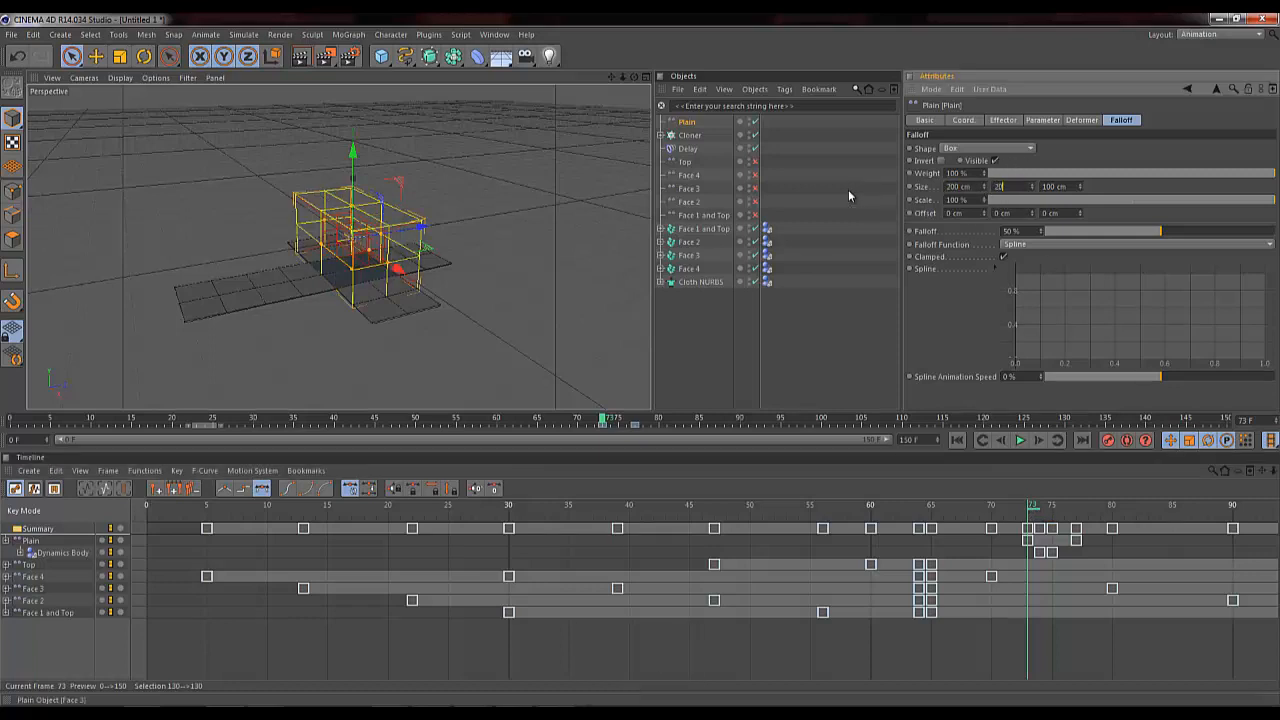
key(Tab)
text(200)
key(Return)
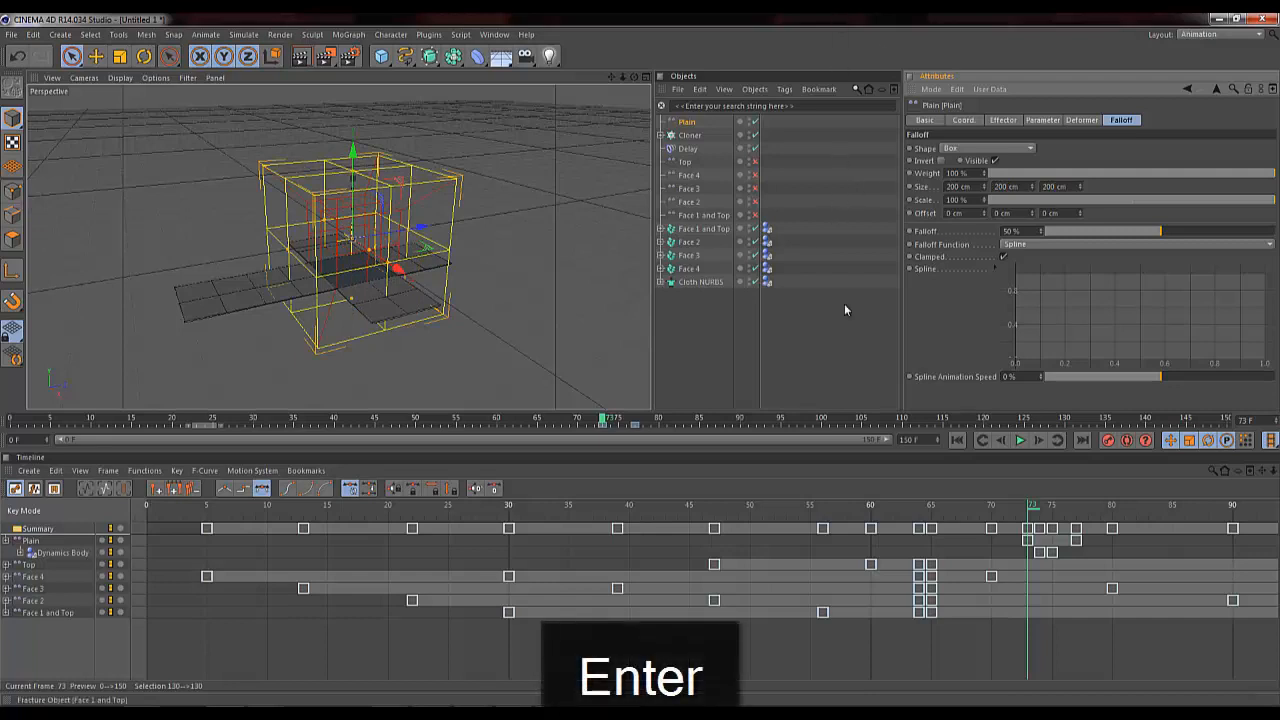
Step: Replay and scrub the animation around the Plain effector's keyframes to check how the sphere scales with its falloff and scale parameters
mouse_move(1037, 511)
mouse_down()
mouse_move(1238, 504)
mouse_move(1031, 506)
mouse_up()
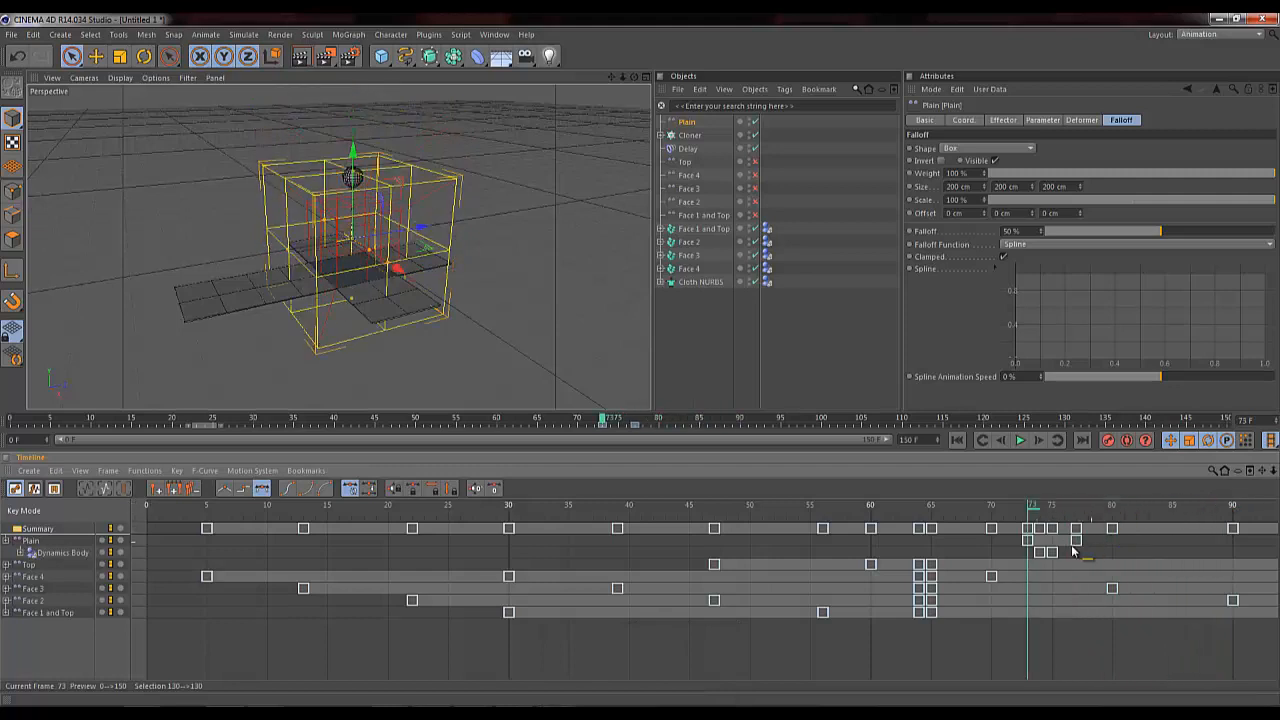
click(957, 440)
click(1019, 440)
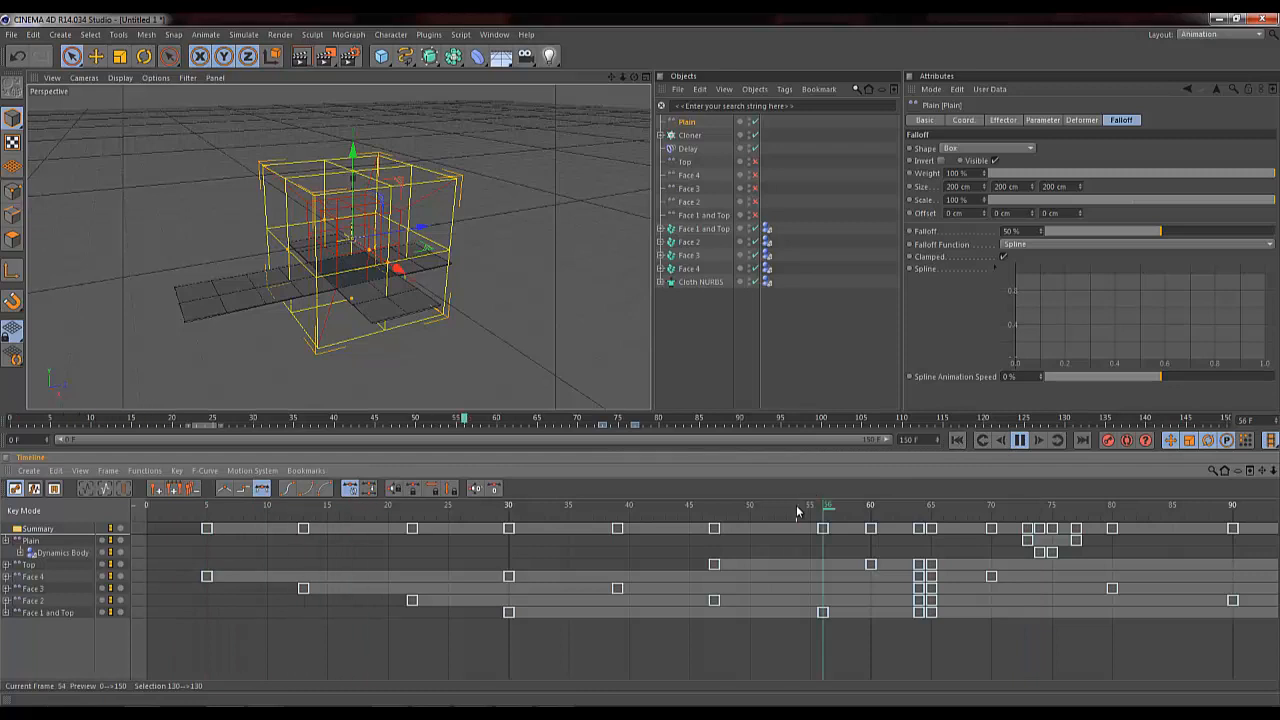
click(1019, 440)
key(Page_Up)
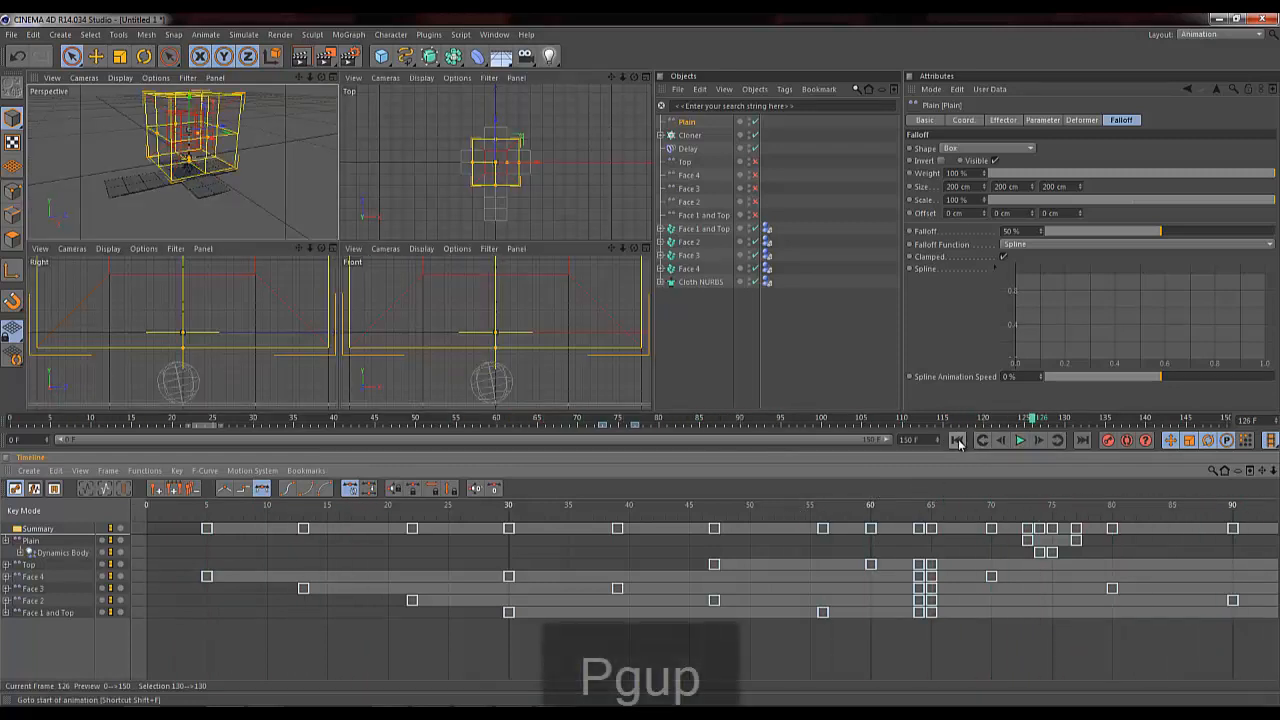
click(334, 80)
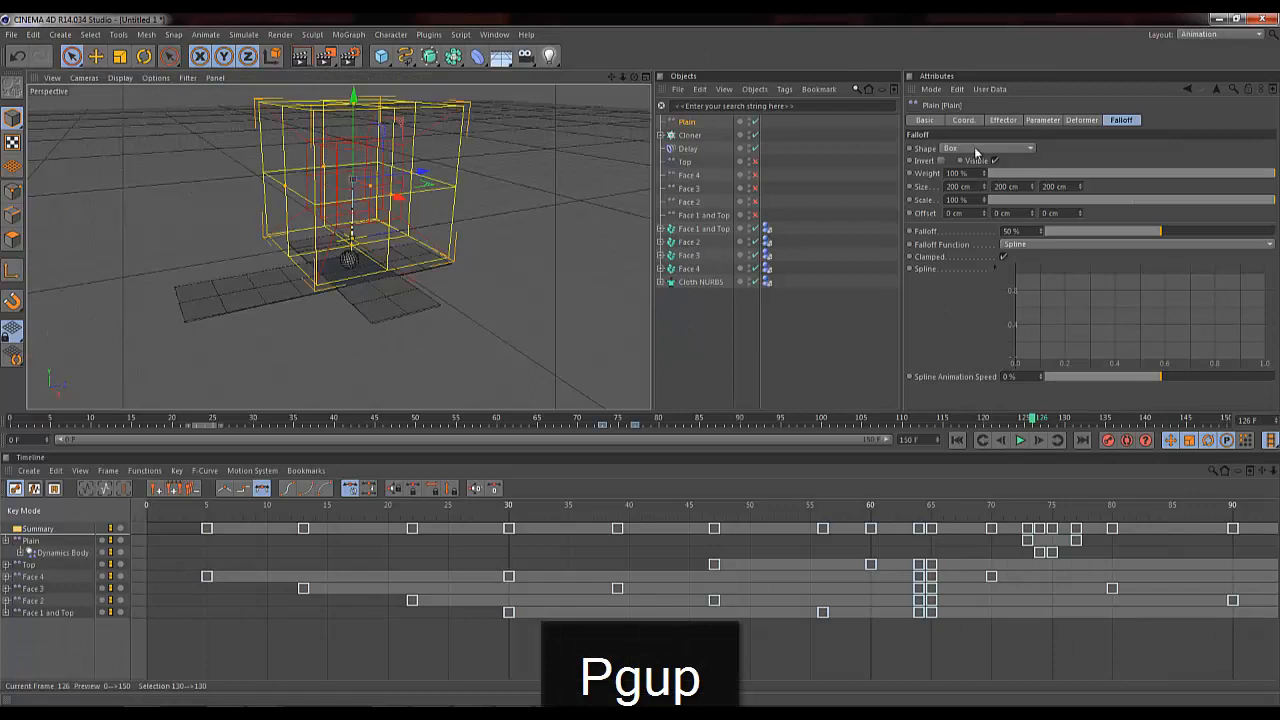
click(1056, 121)
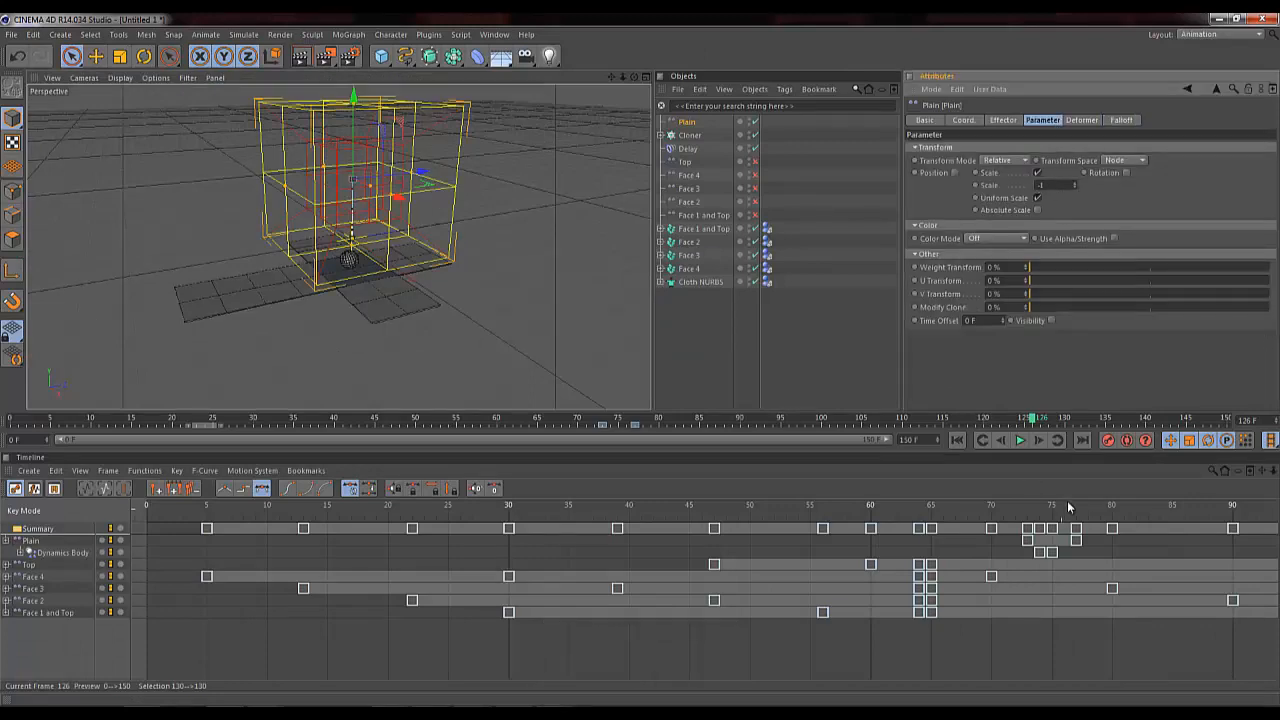
drag(1048, 504, 946, 506)
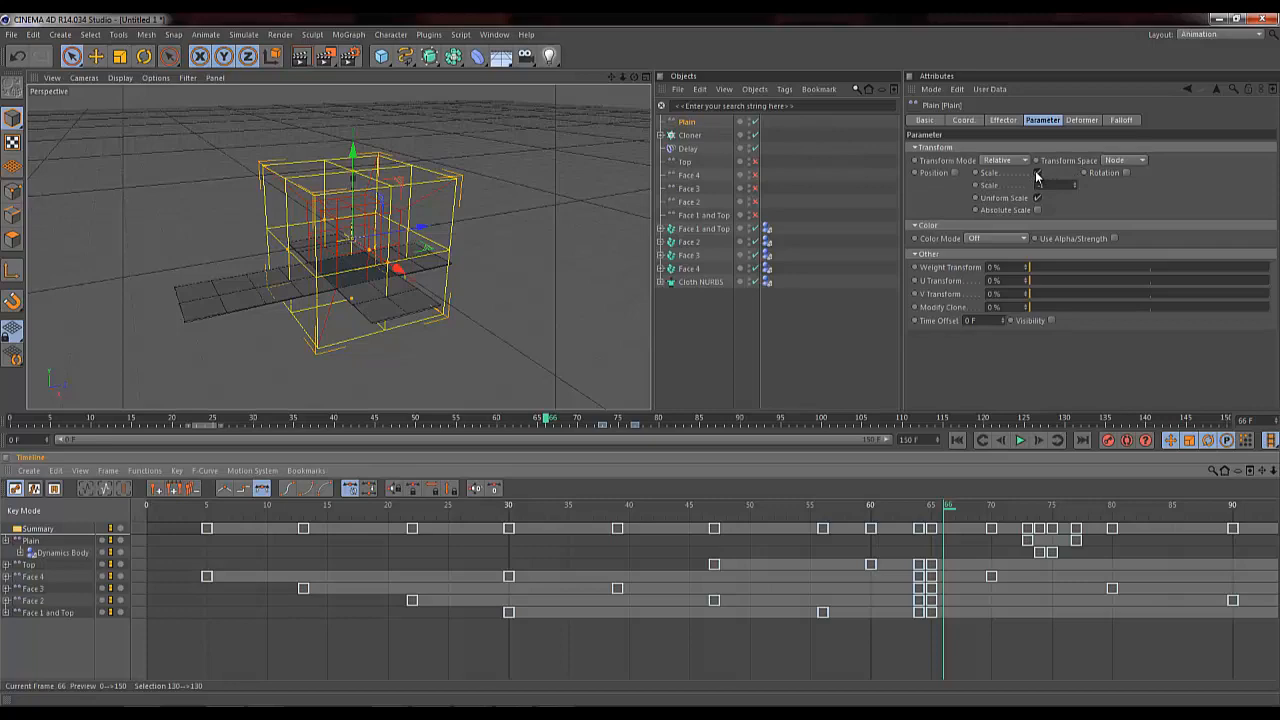
mouse_move(1037, 508)
mouse_down()
mouse_move(1093, 506)
mouse_move(1040, 524)
mouse_up()
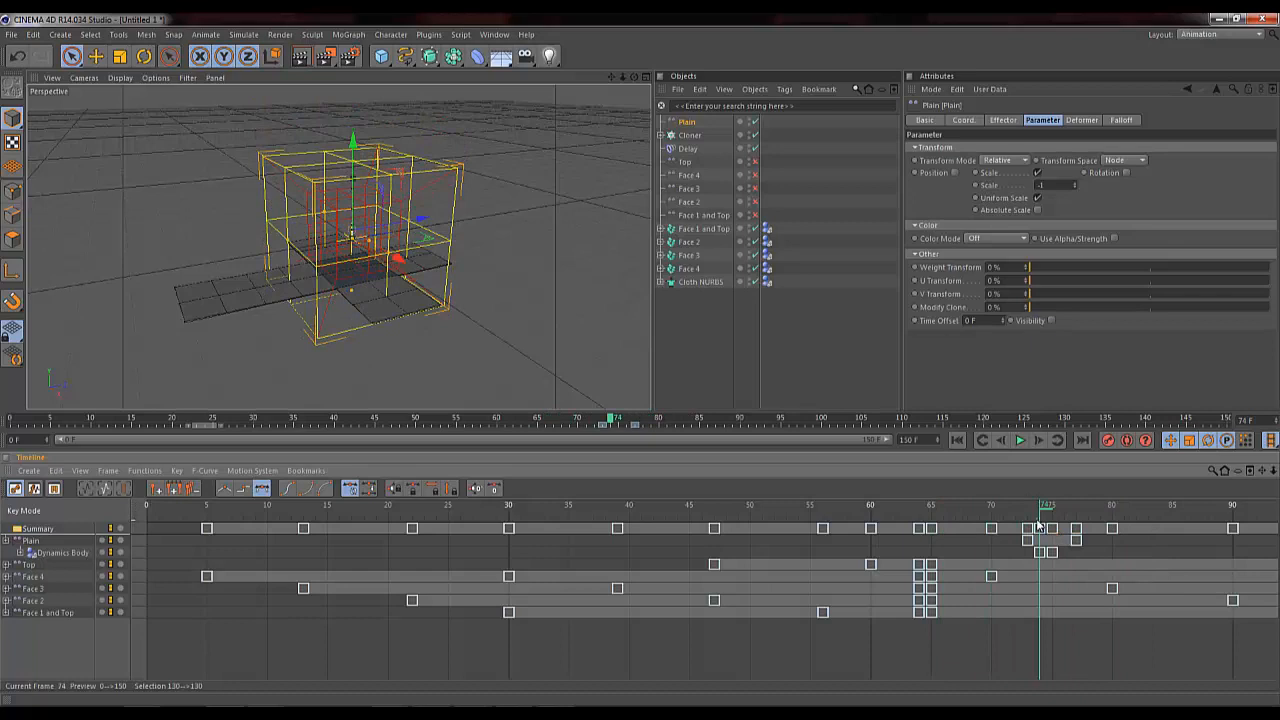
Step: Expand the Cloner and delete the Dynamics Body tag from its Sphere
click(661, 135)
click(768, 150)
key(Delete)
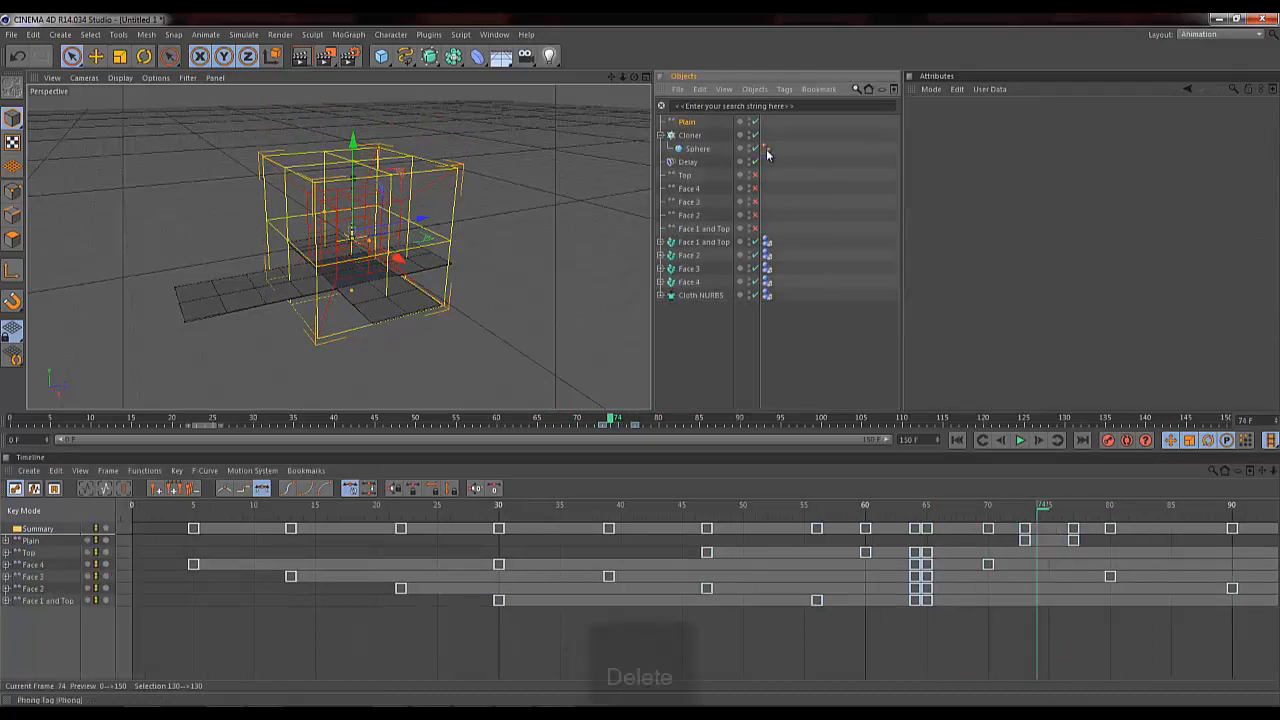
Step: Review the Sphere and Plain effector settings and scrub between frames 69 and 74 to check the sphere's scaling
click(686, 122)
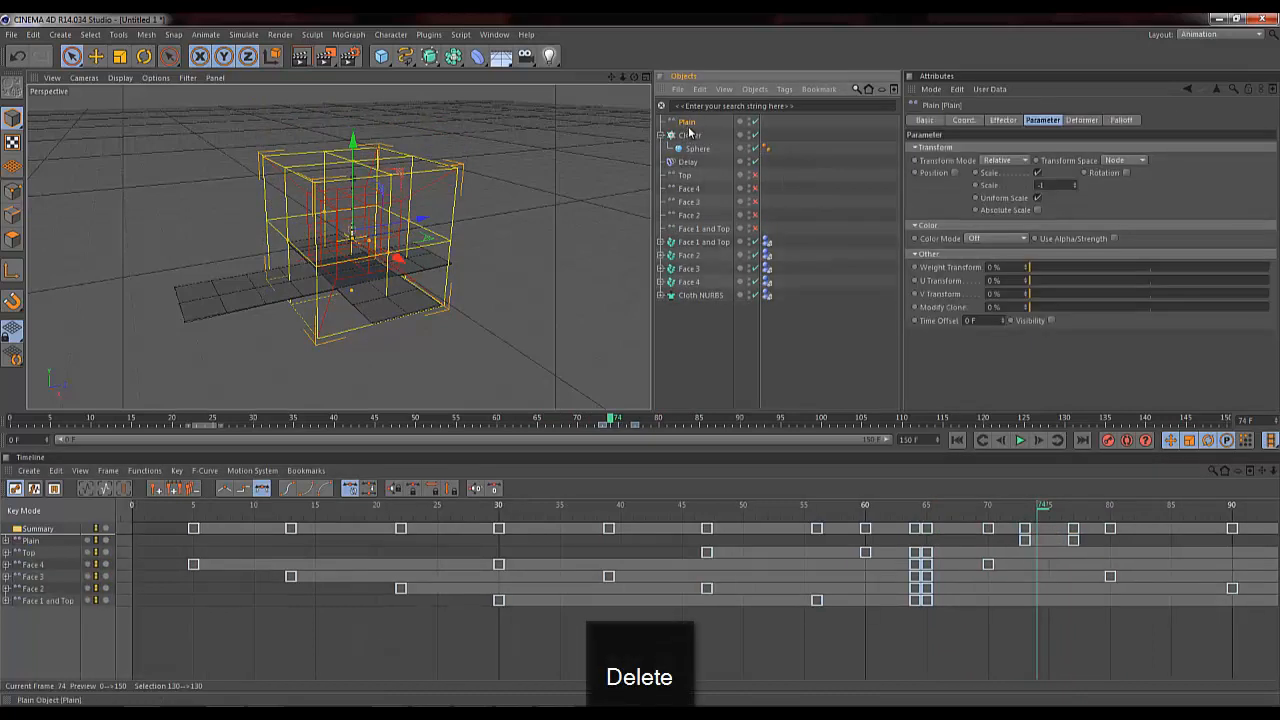
click(697, 148)
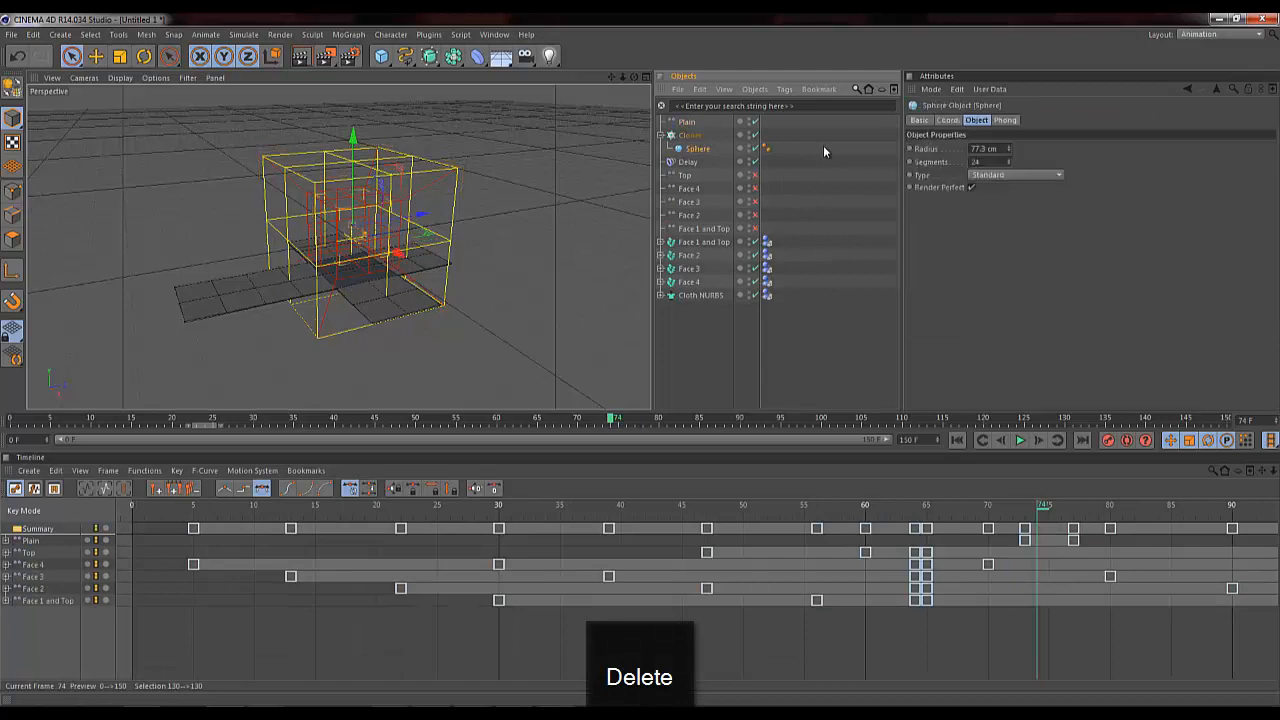
click(687, 135)
click(687, 122)
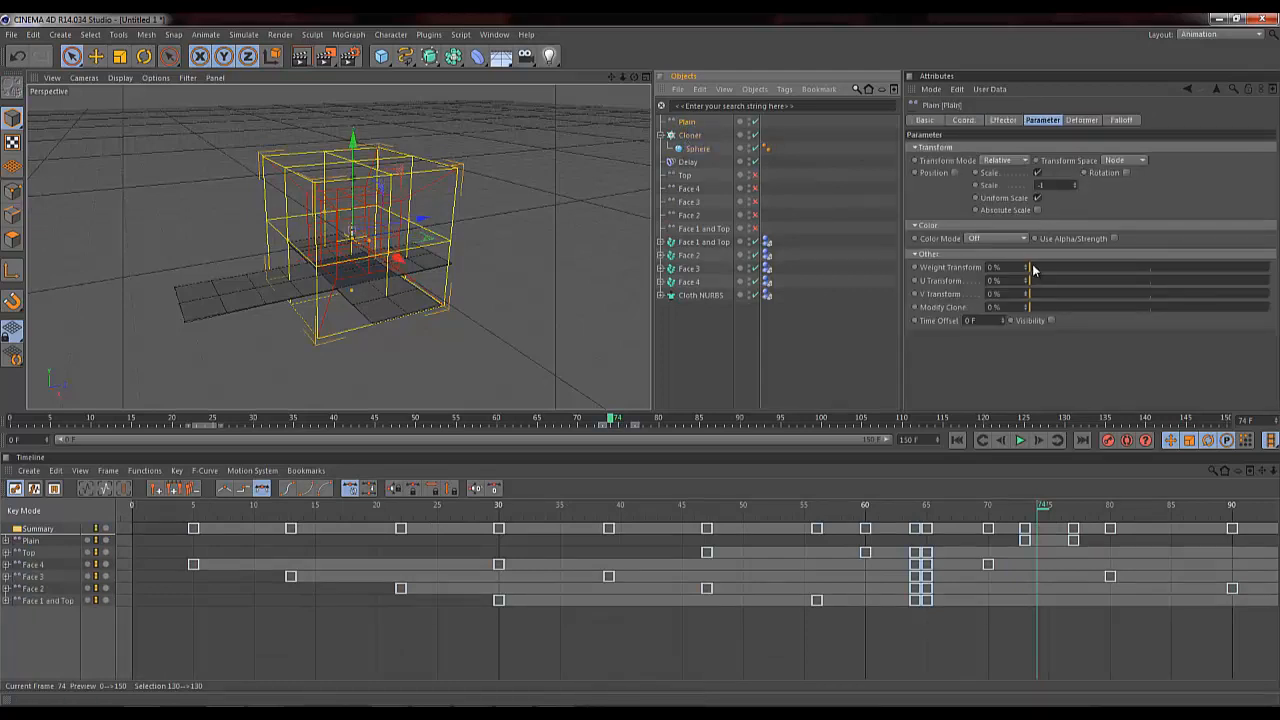
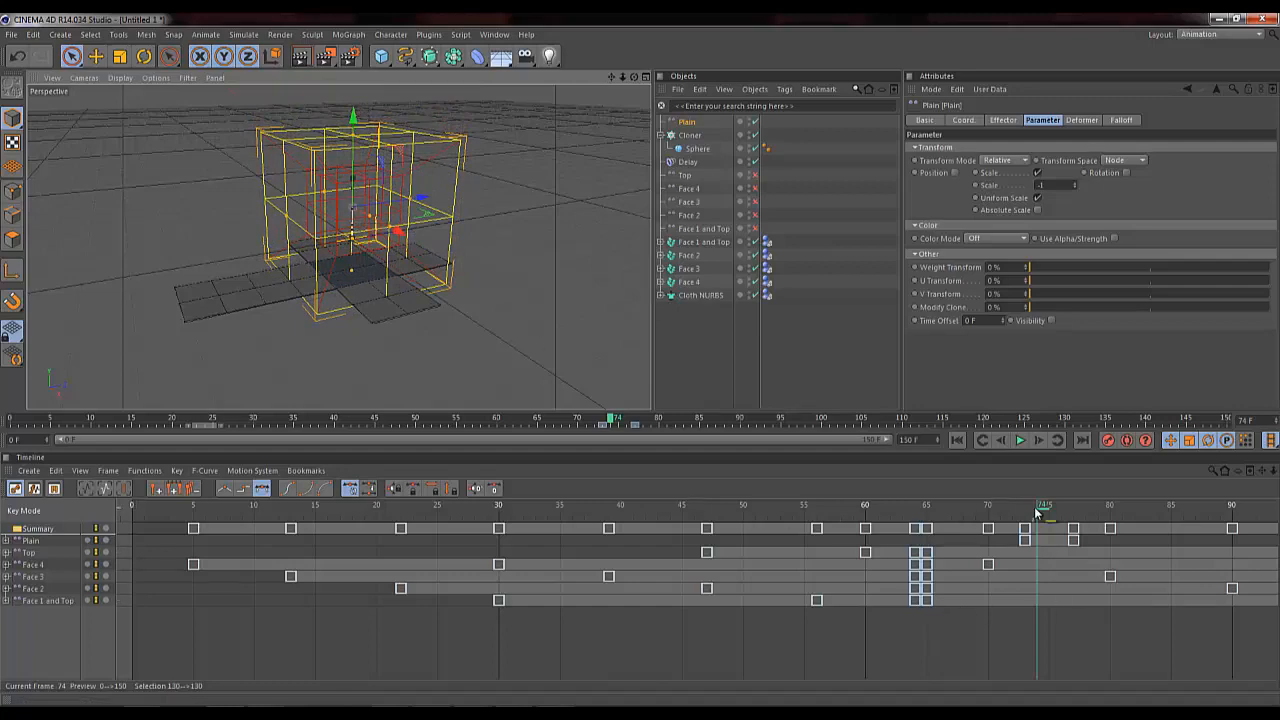
drag(1038, 512, 986, 512)
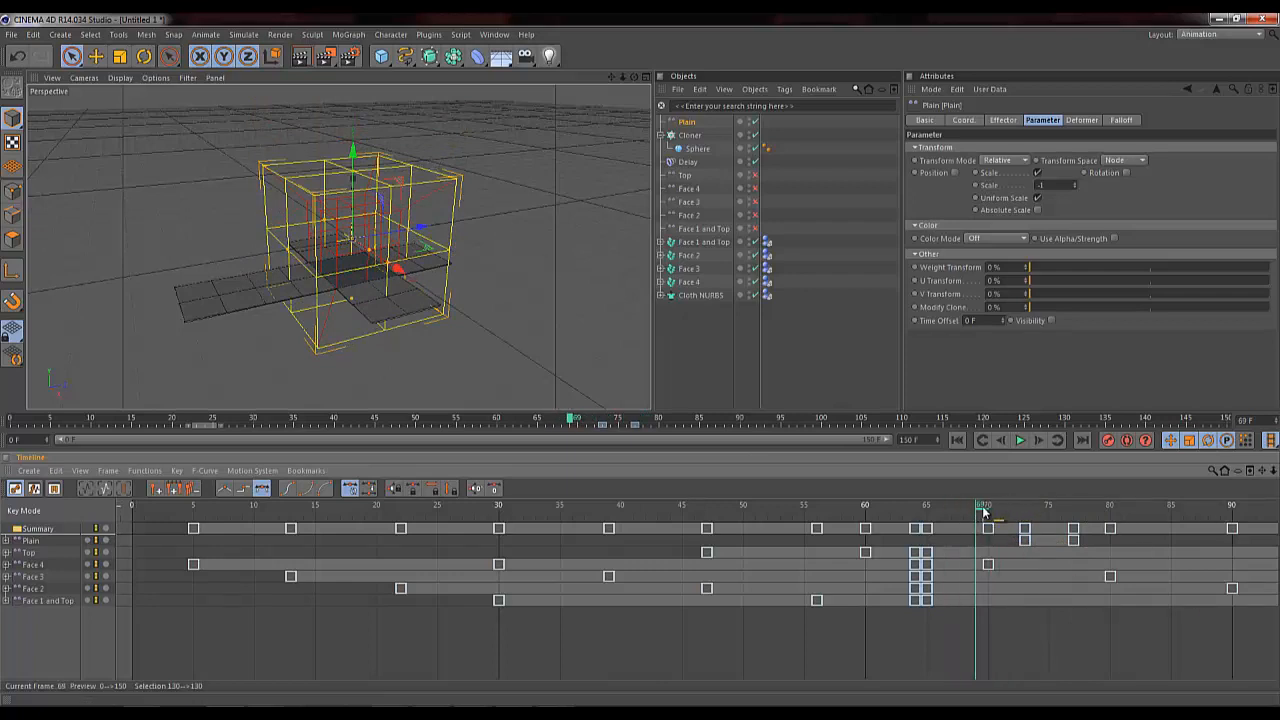
drag(993, 514, 997, 514)
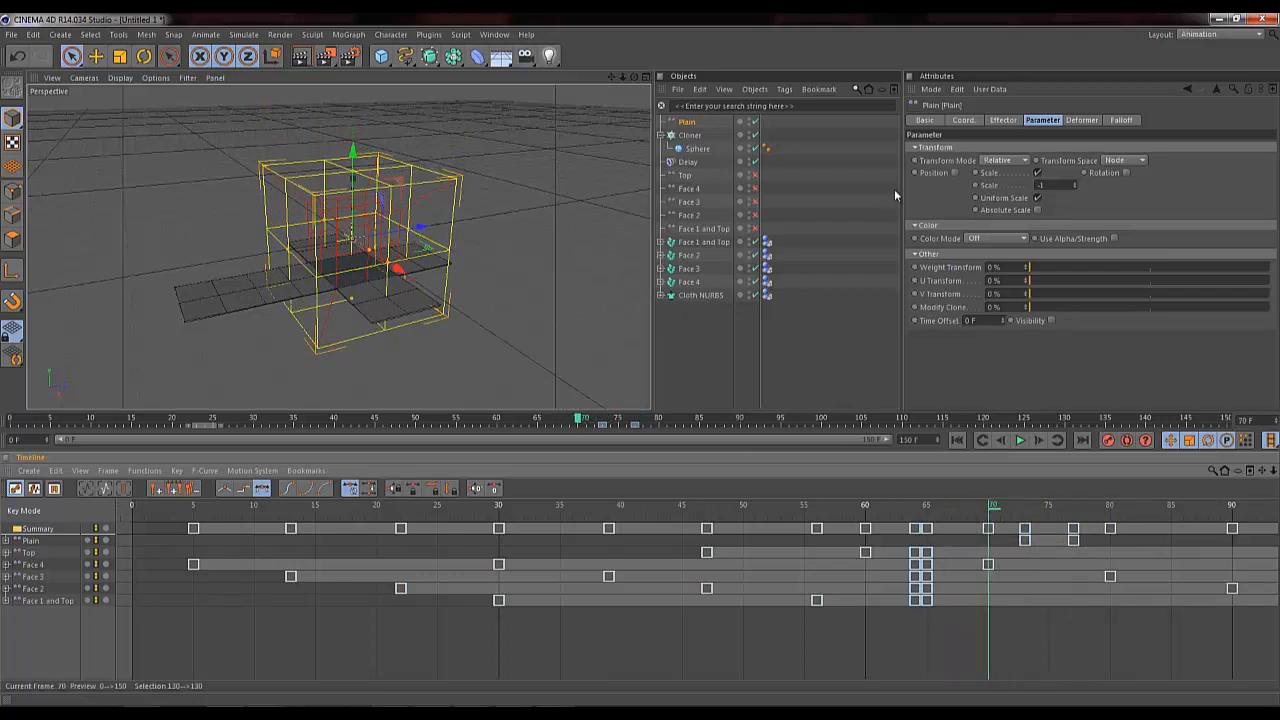
Step: Rename the Plain effector as "Sphere grower"
double_click(699, 122)
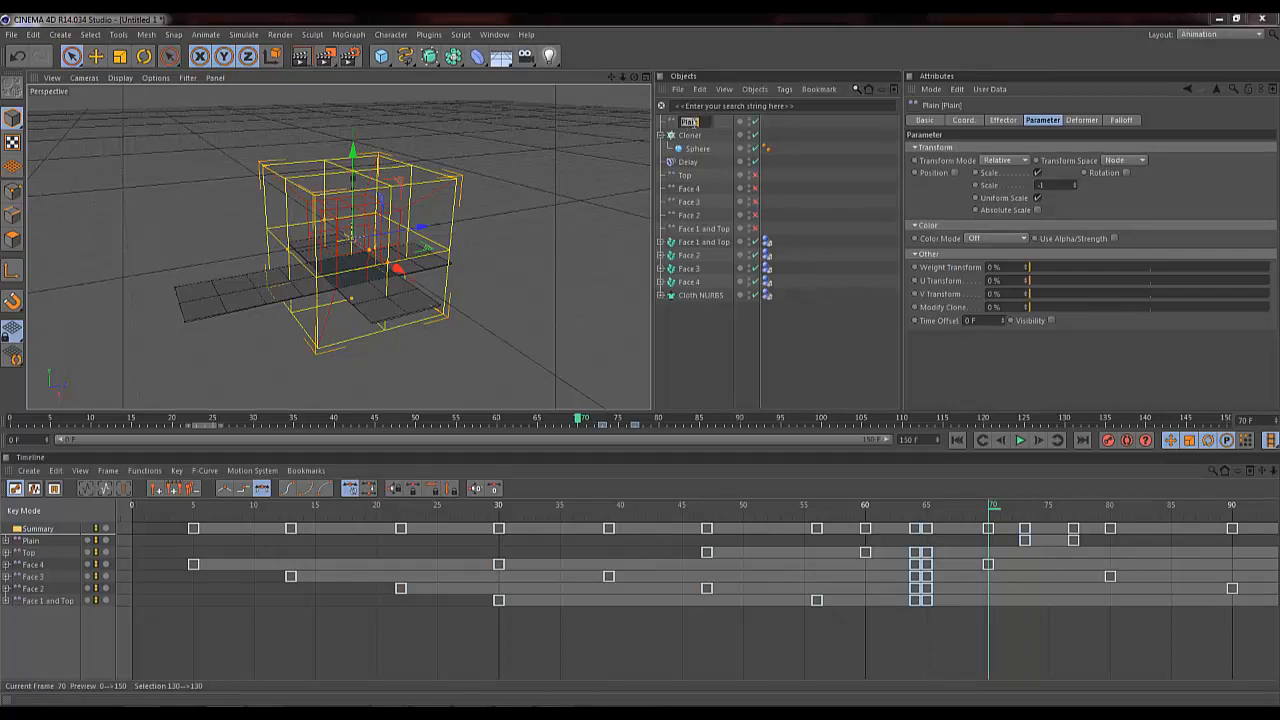
text(Sph)
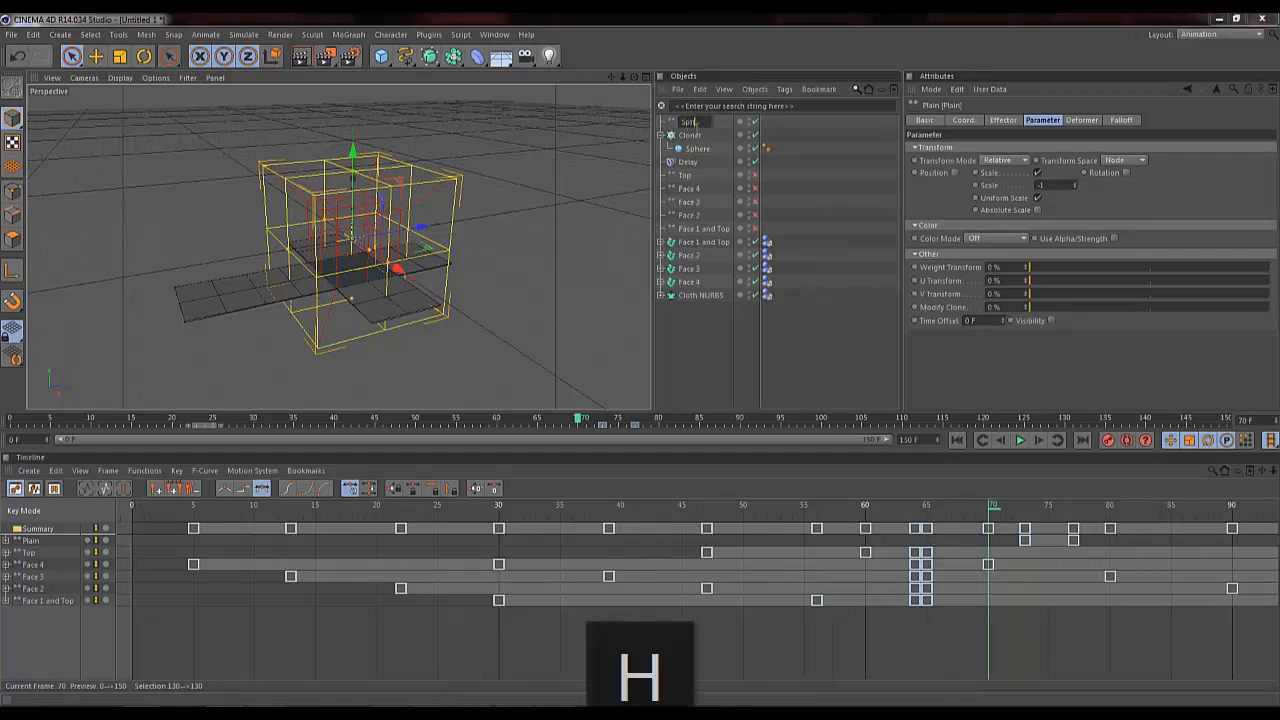
text(ere grower)
key(Return)
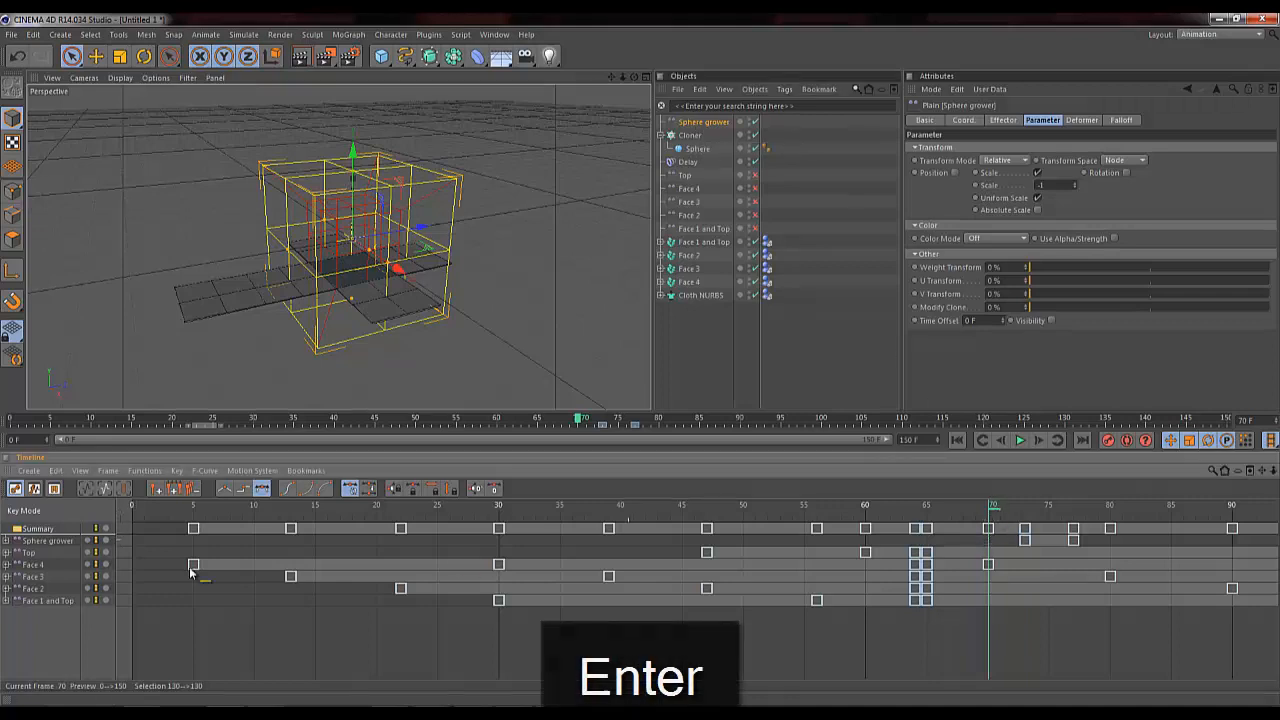
Step: Raise the Sphere grower slightly at frame 73 and well above the sphere at frame 77, keyframing the new positions
click(47, 541)
click(1026, 507)
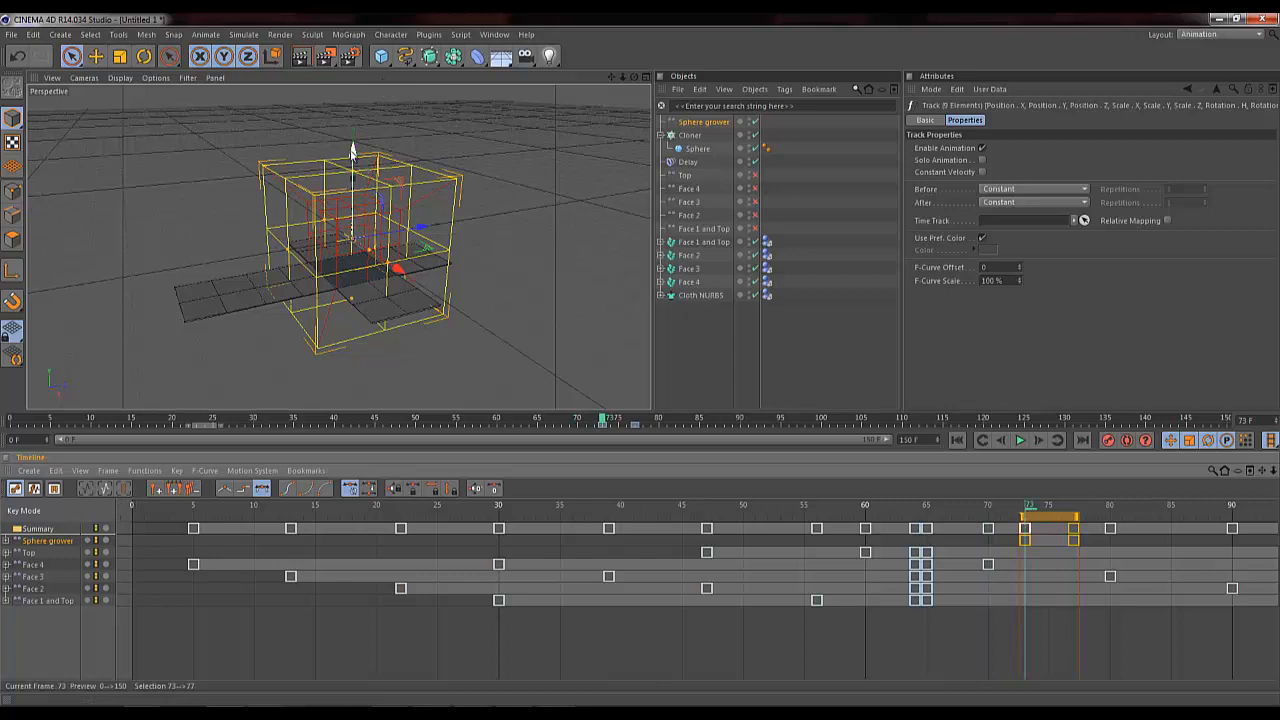
drag(351, 149, 352, 122)
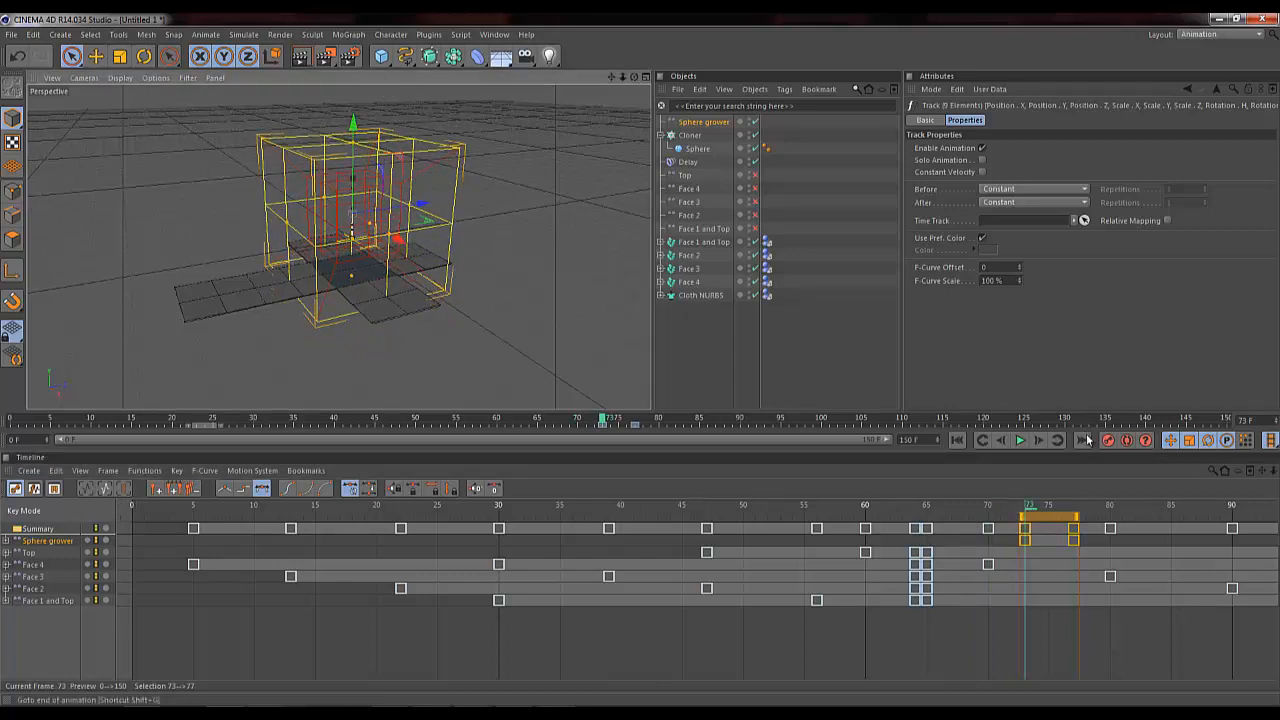
click(1076, 507)
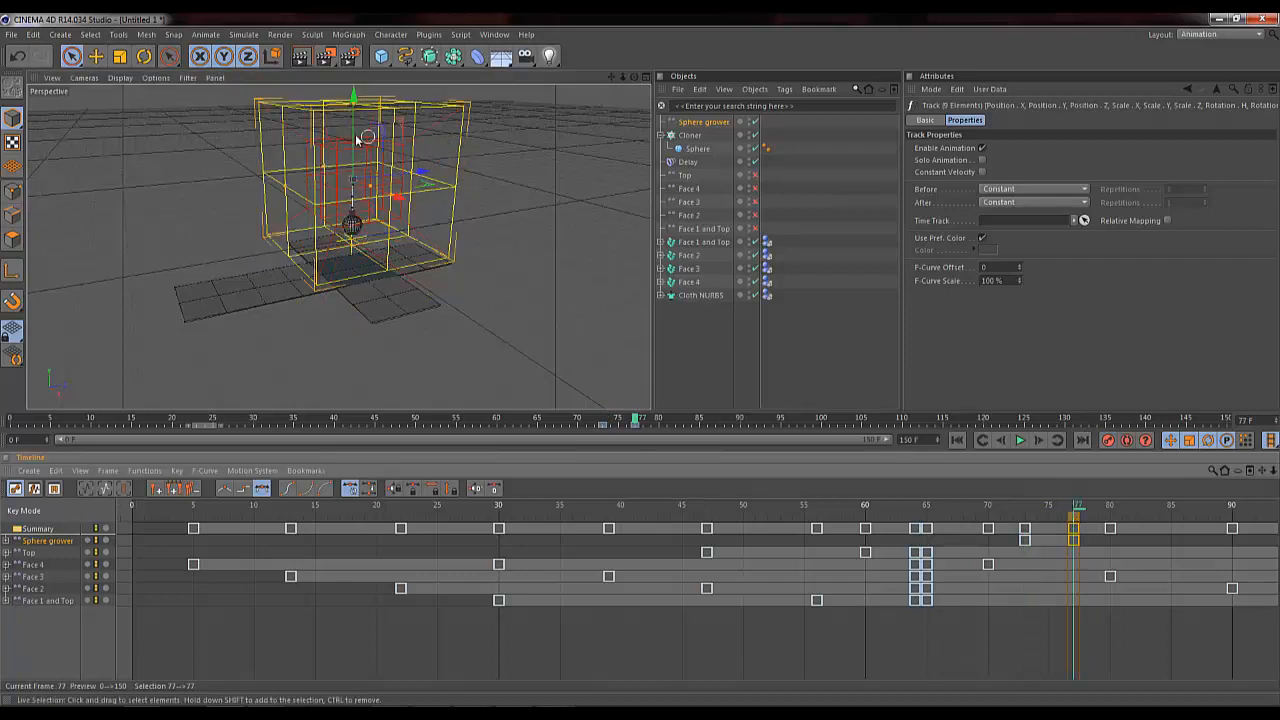
drag(353, 149, 353, 57)
click(1108, 440)
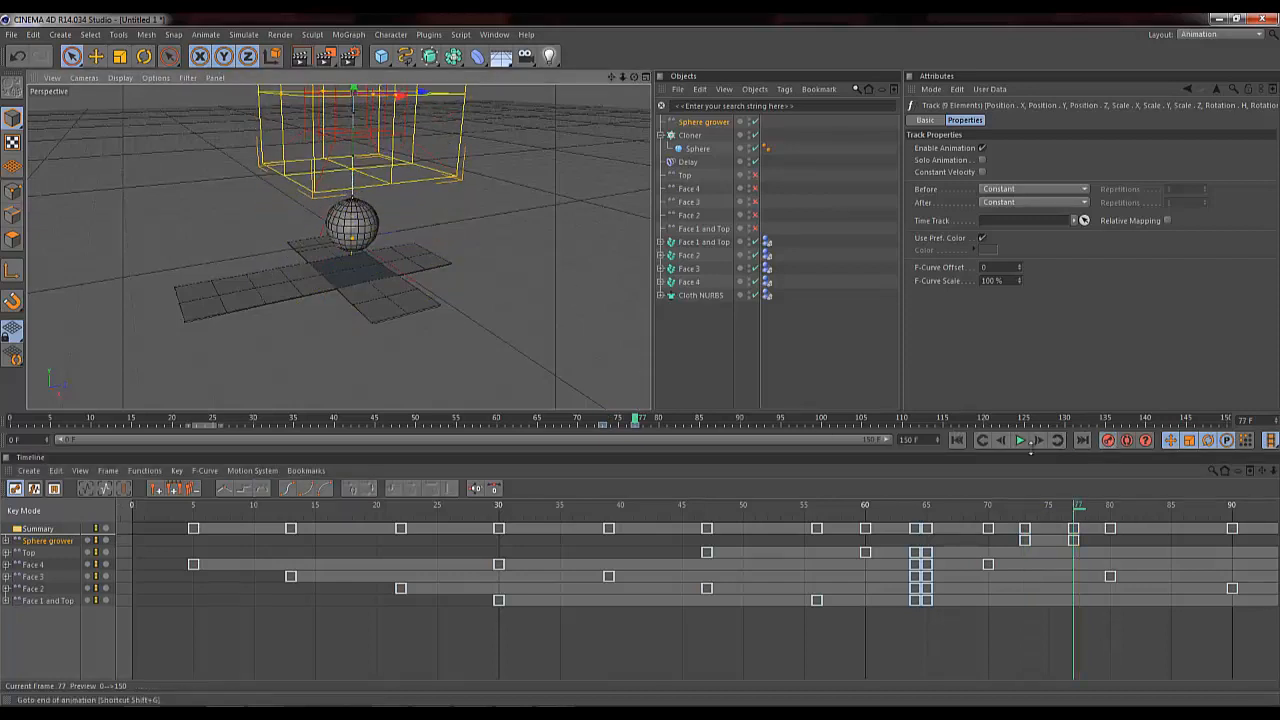
Step: Try an effector strength of 15% on the Sphere grower between frames 73 and 75, and restore it to 100%
drag(1078, 511, 1038, 531)
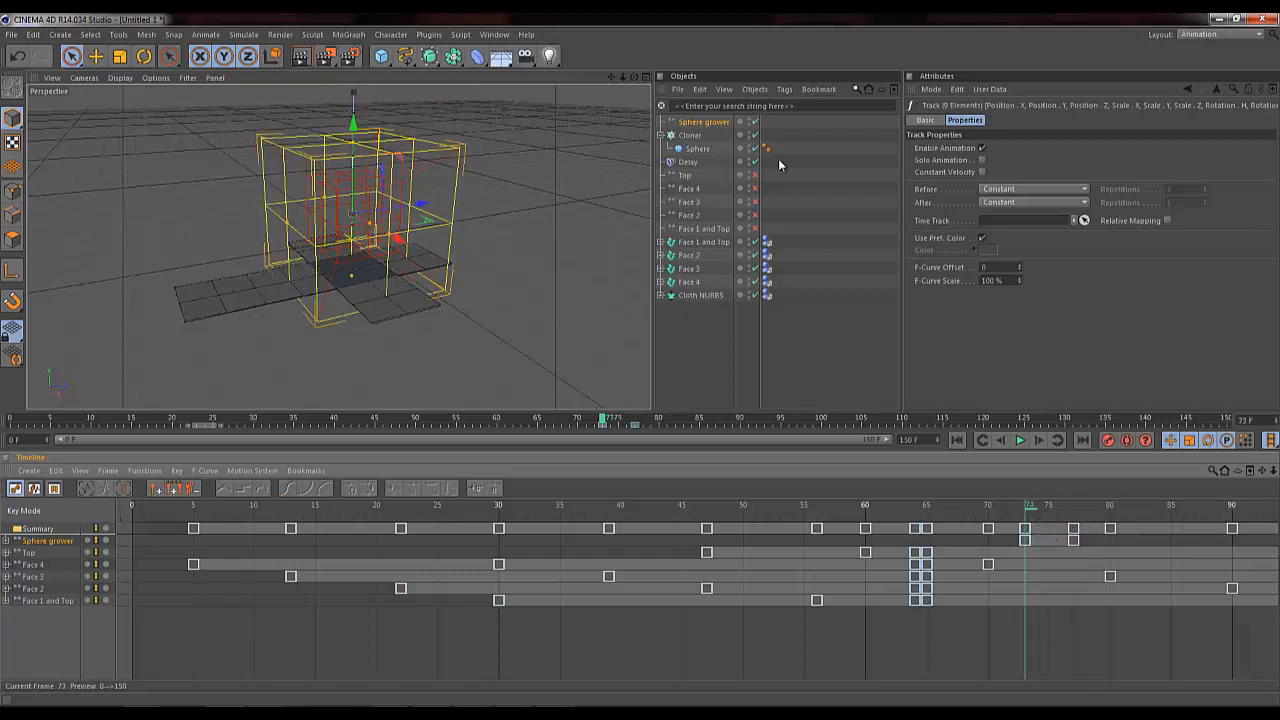
click(710, 122)
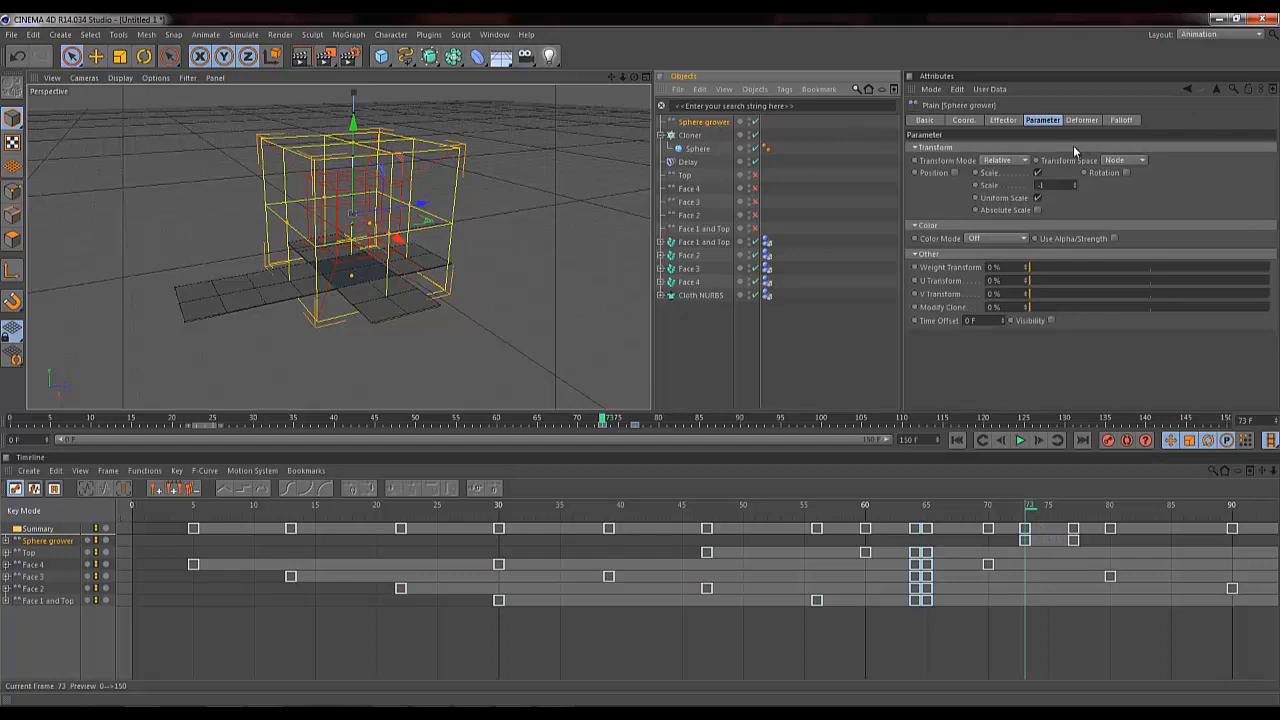
click(1003, 120)
drag(1068, 148, 1036, 148)
mouse_move(1033, 513)
mouse_down()
mouse_move(969, 510)
mouse_move(1108, 510)
mouse_move(1035, 510)
mouse_move(1048, 510)
mouse_up()
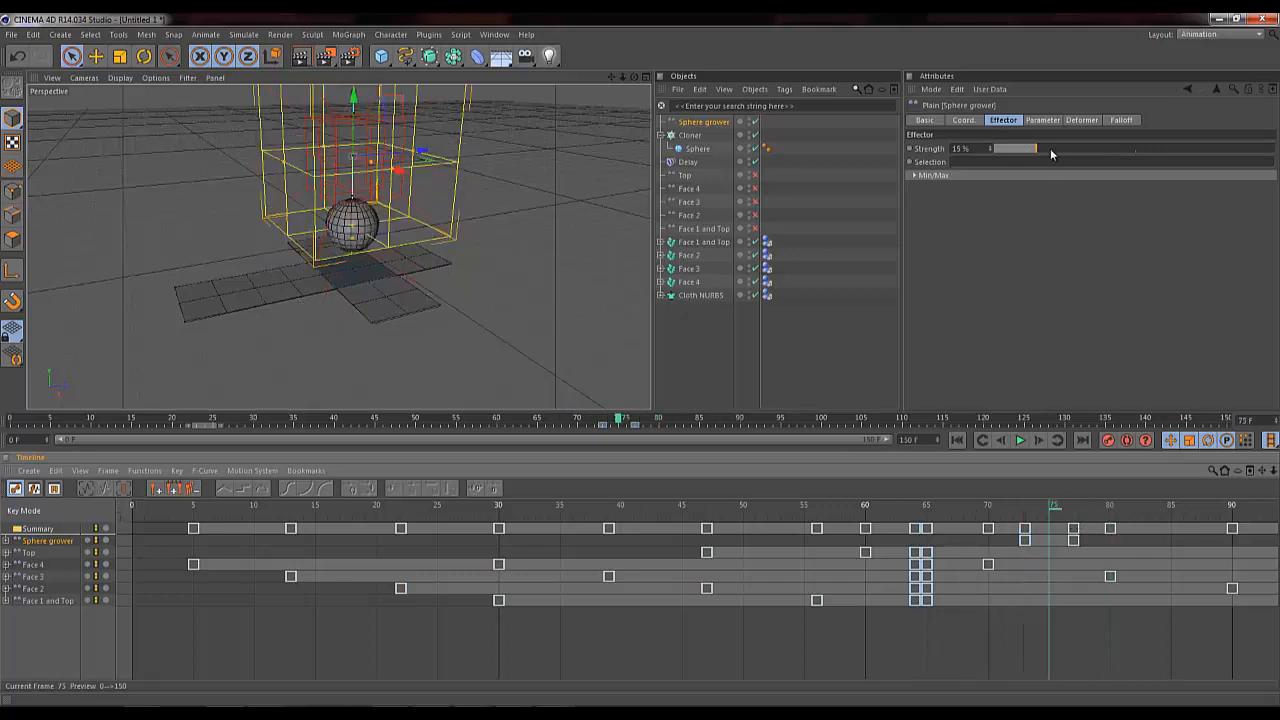
drag(1051, 150, 1272, 148)
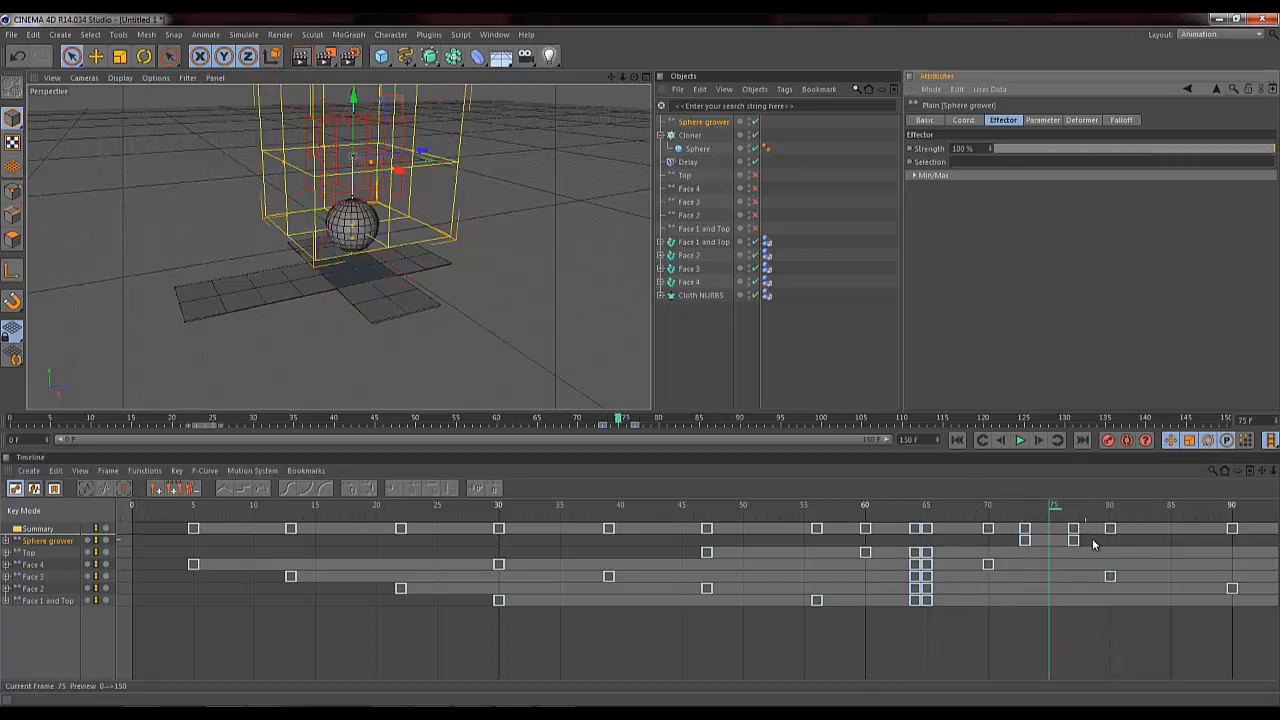
Step: Move the Sphere grower's last keyframe to frame 80 and scrub through the slower sphere growth
drag(1074, 543, 1136, 543)
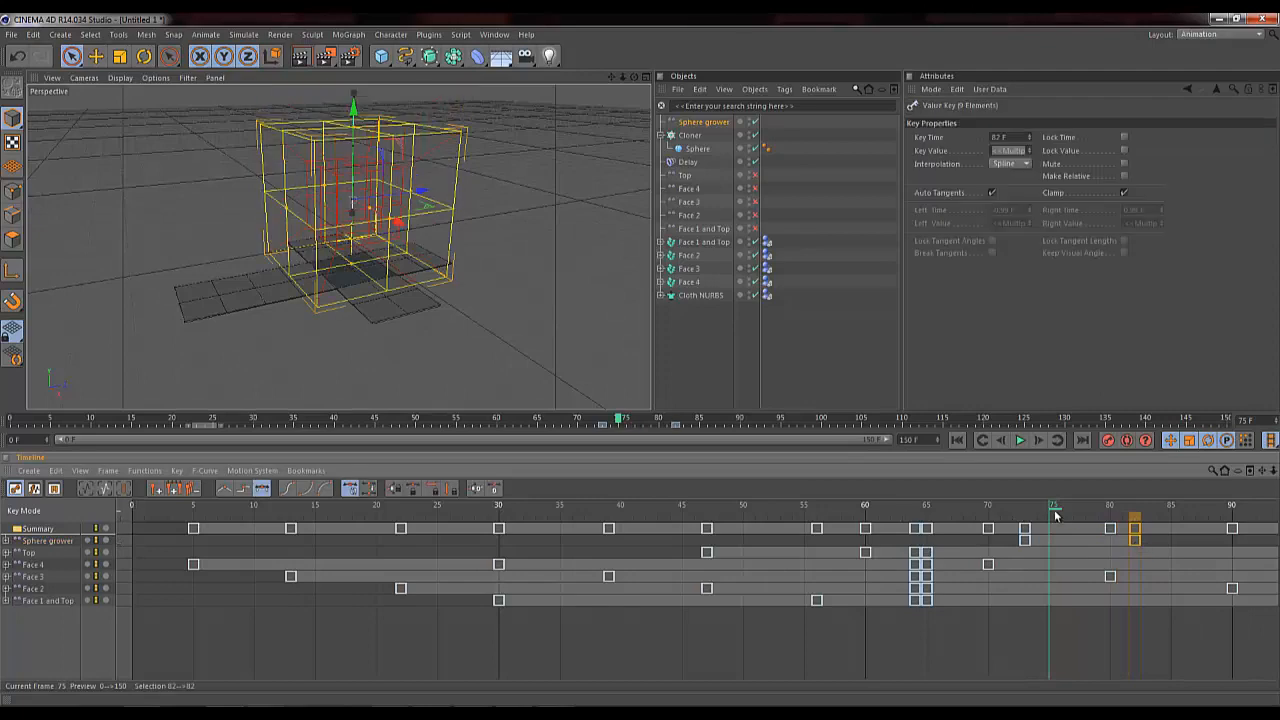
drag(1055, 512, 1100, 515)
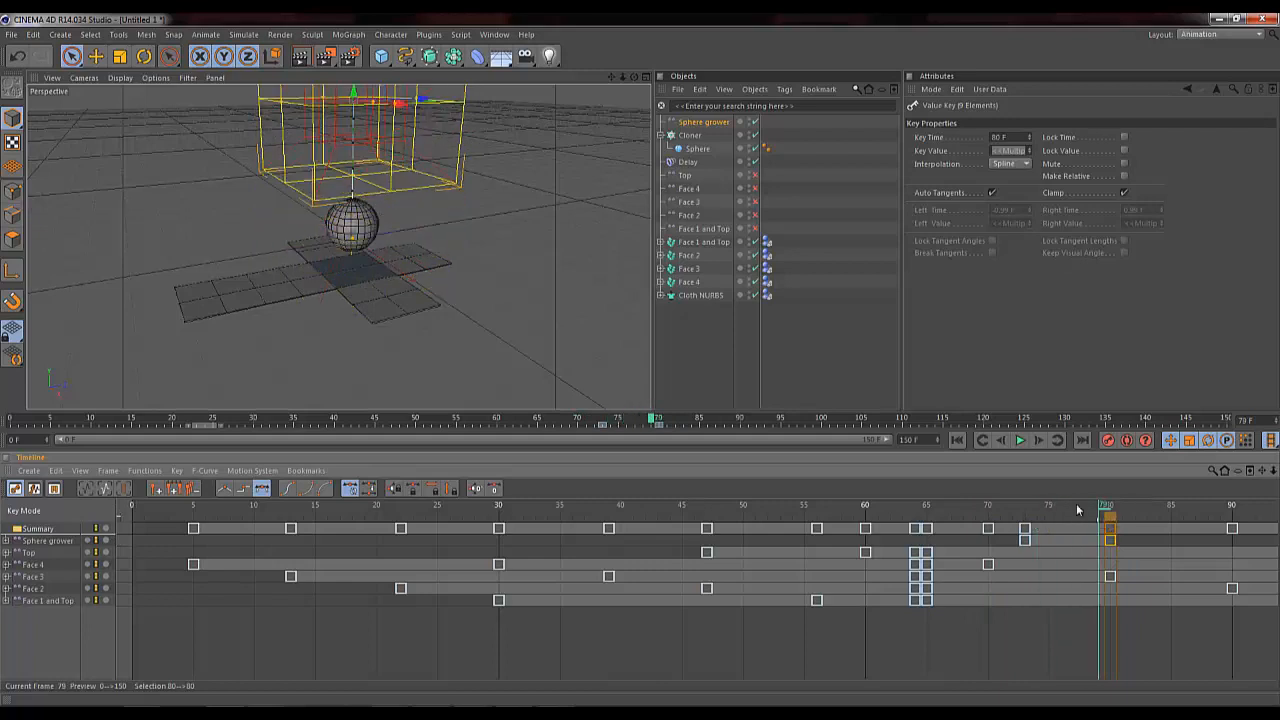
Step: Add a Rigid Body tag to the Cloner's Sphere and scrub back to frame 74 to check it
right_click(705, 160)
click(700, 150)
right_click(698, 150)
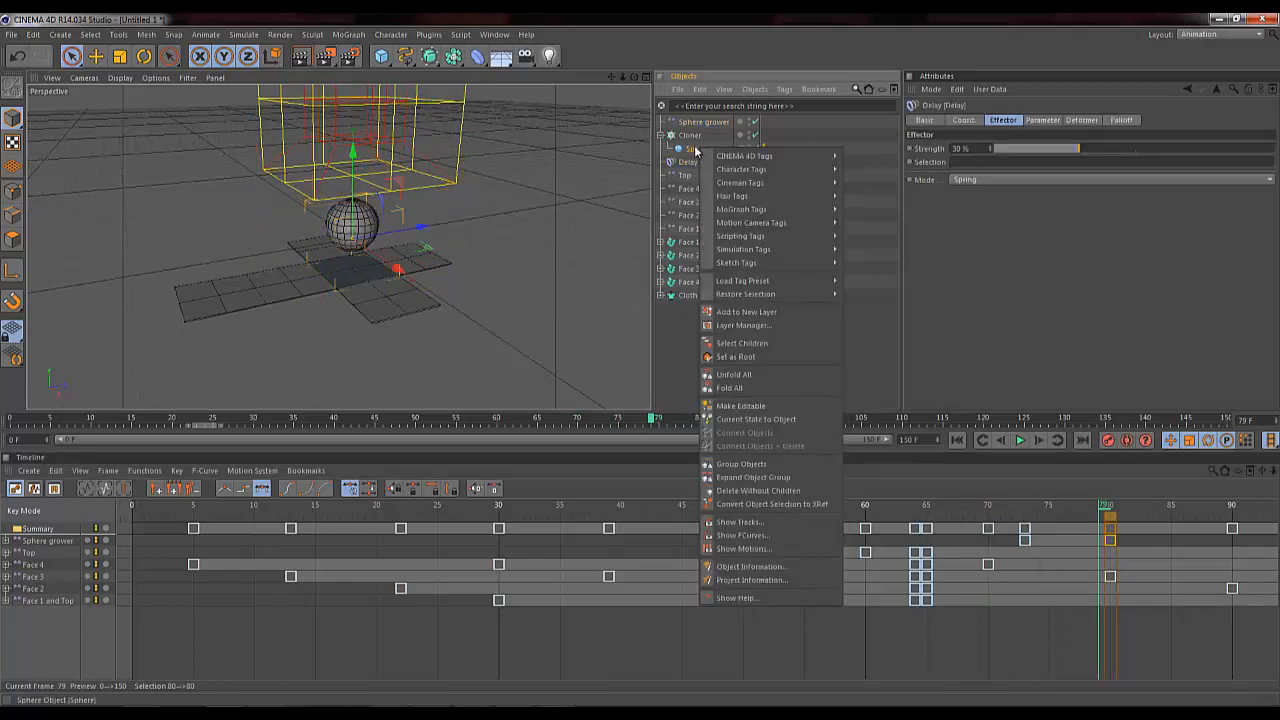
mouse_move(790, 249)
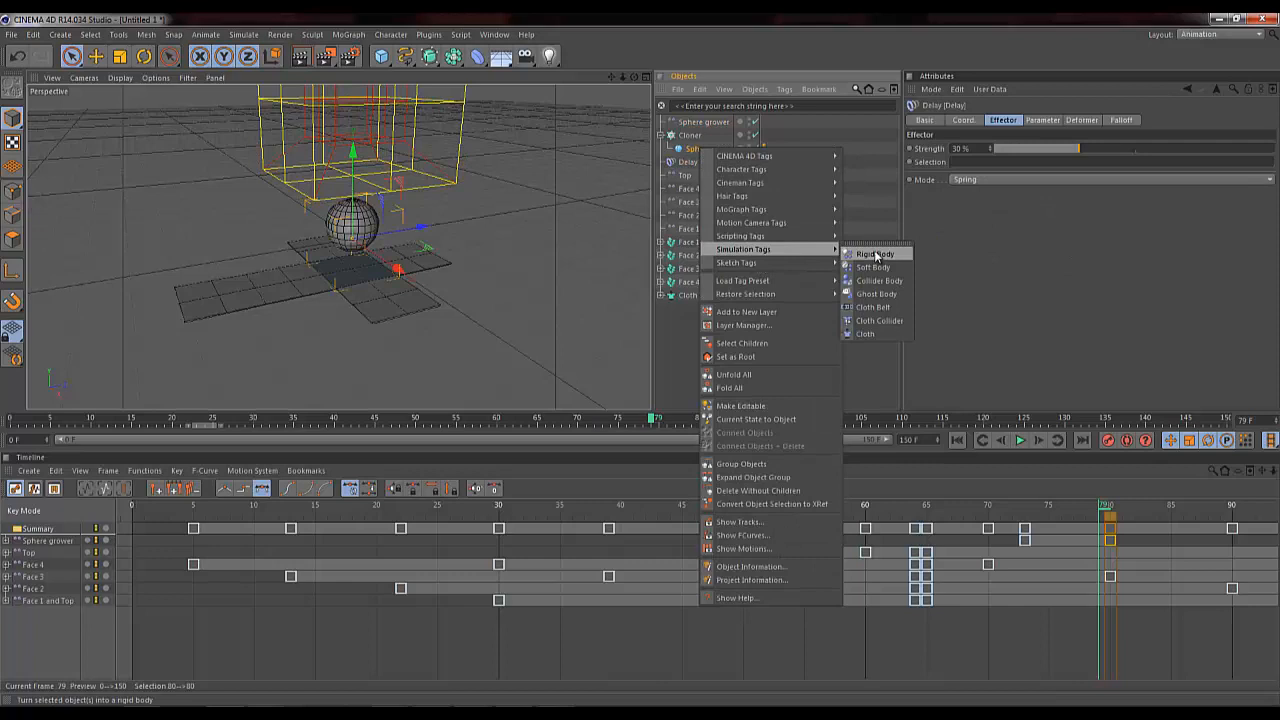
click(873, 254)
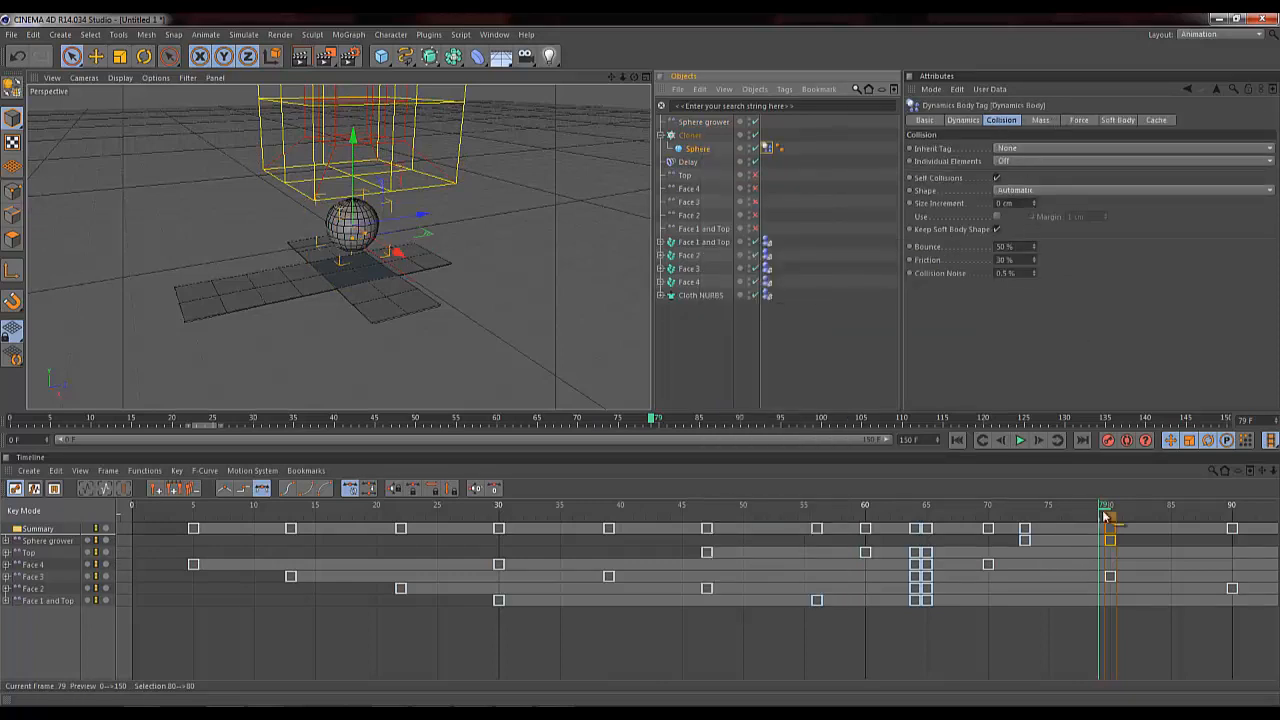
drag(1107, 509, 1055, 513)
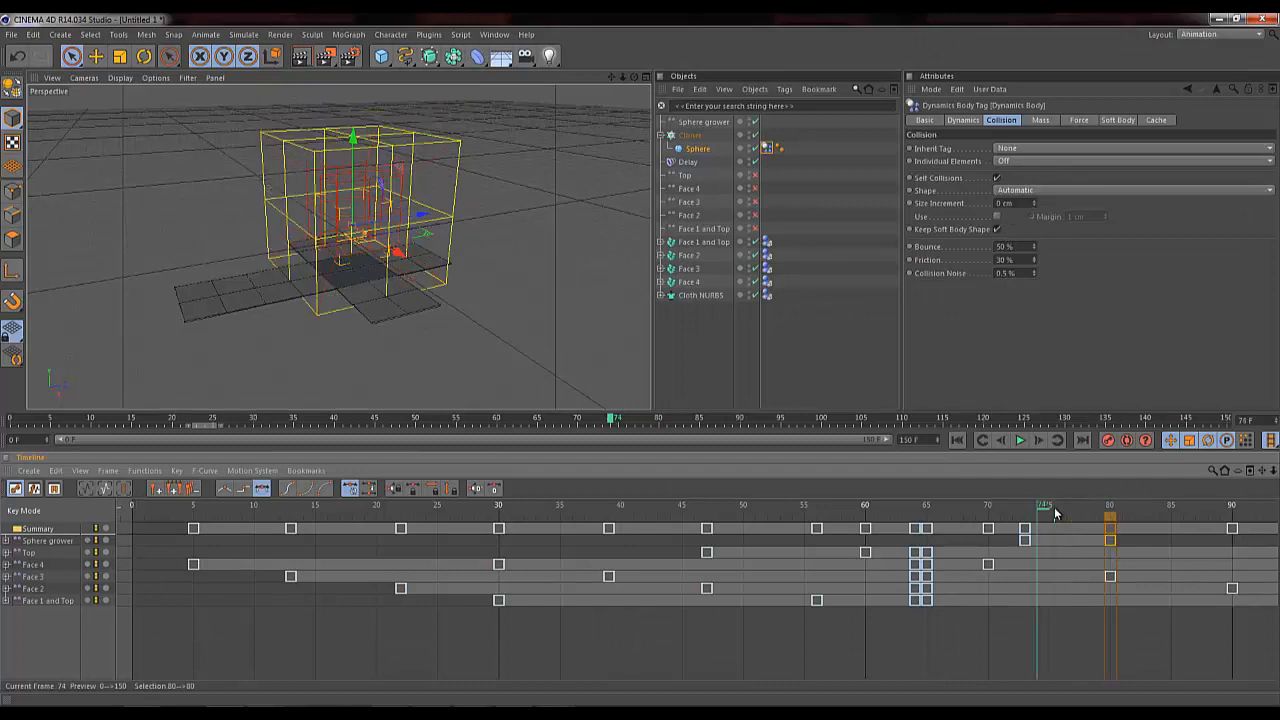
Step: Keyframe the Sphere's Dynamic option as Off at frame 74 and On at frame 75
click(960, 120)
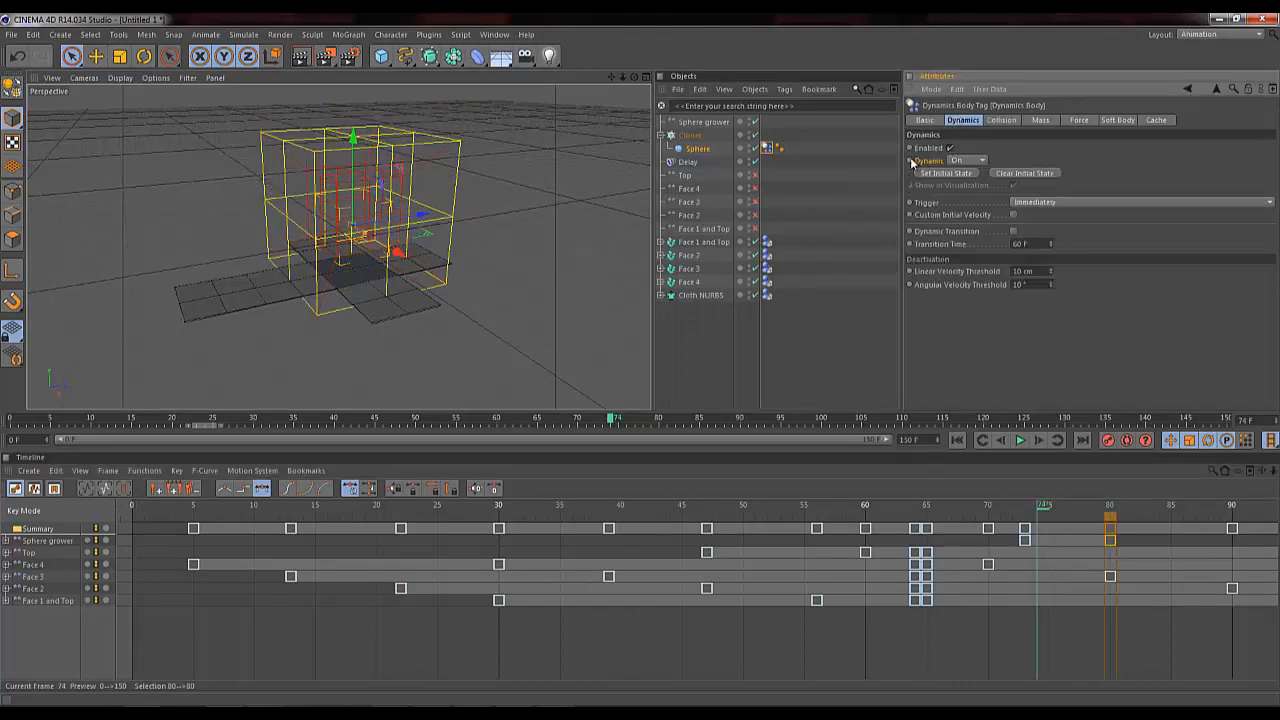
click(965, 160)
click(962, 163)
ctrl+click(910, 161)
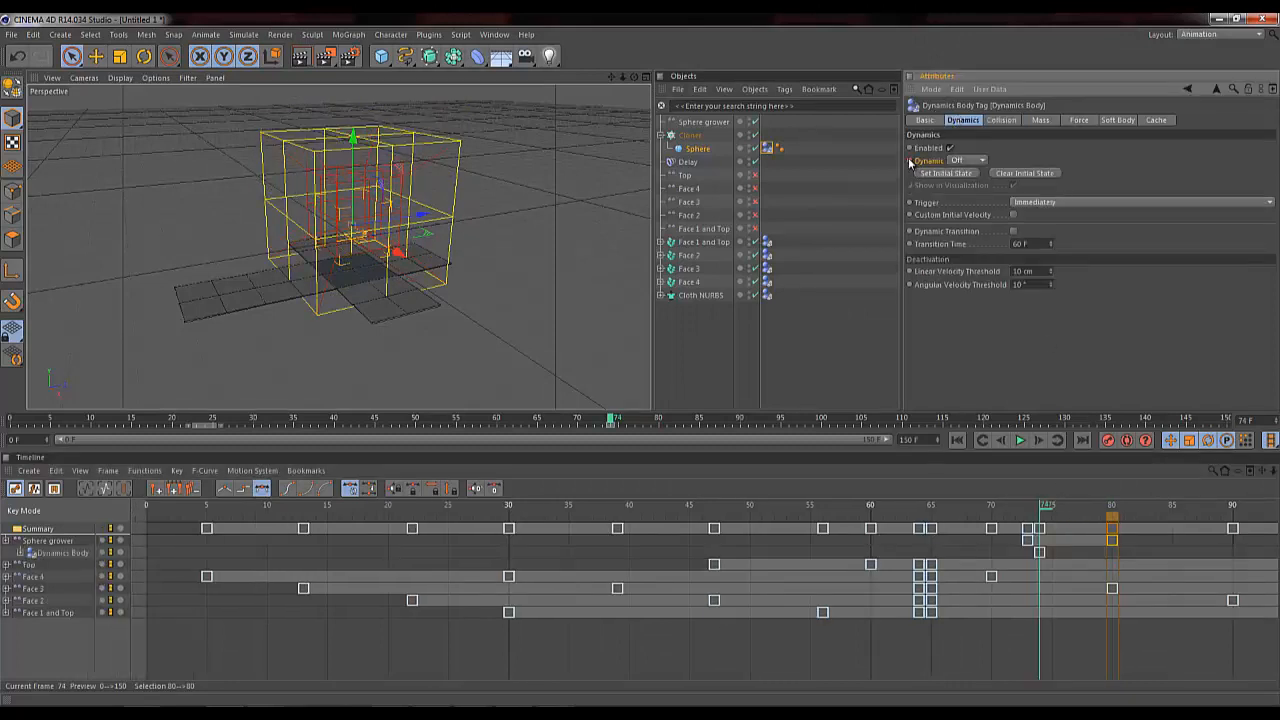
click(1038, 441)
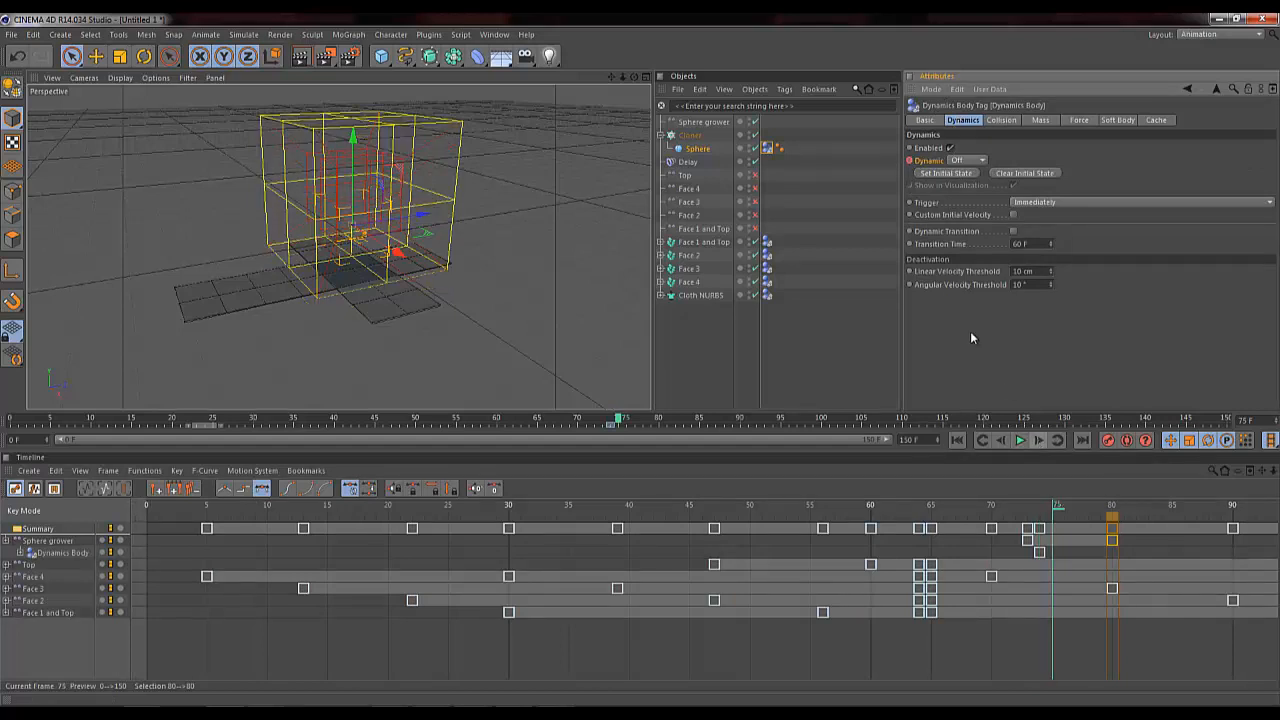
click(962, 160)
click(958, 174)
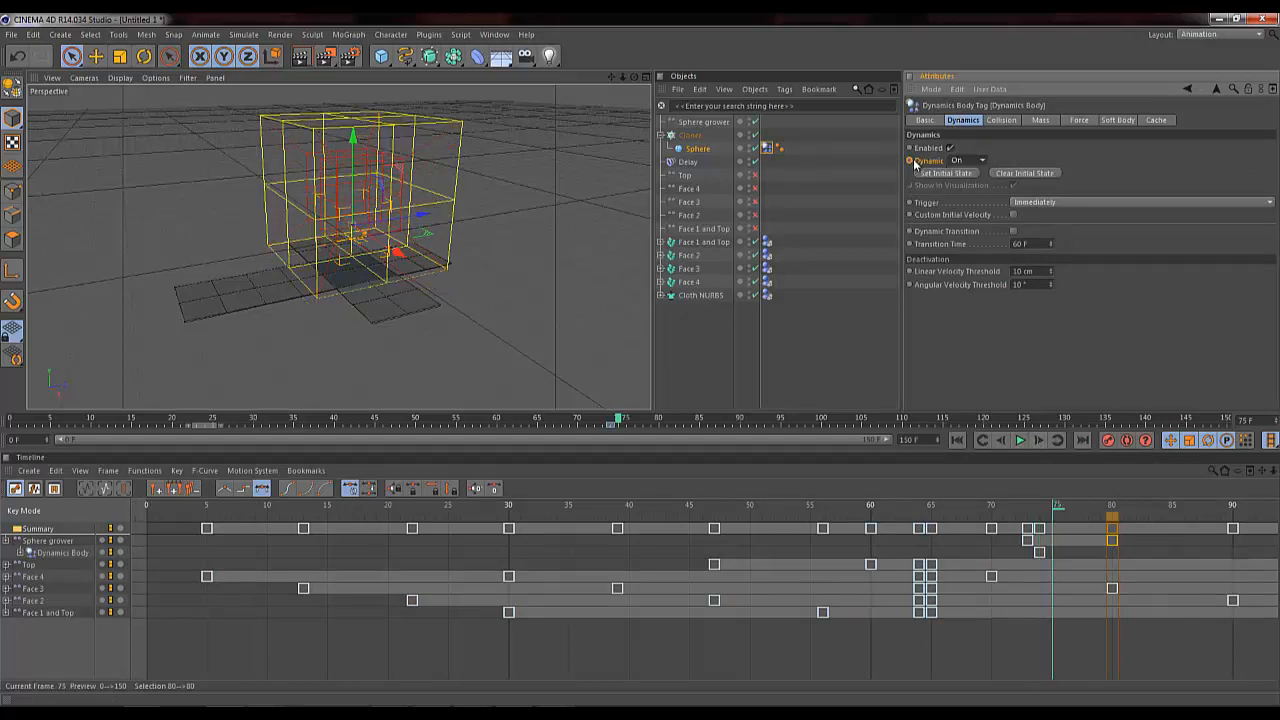
ctrl+click(910, 161)
Step: Play the sphere animation from the start, re-enable the Top and Face effectors, and play the complete animation again
click(957, 440)
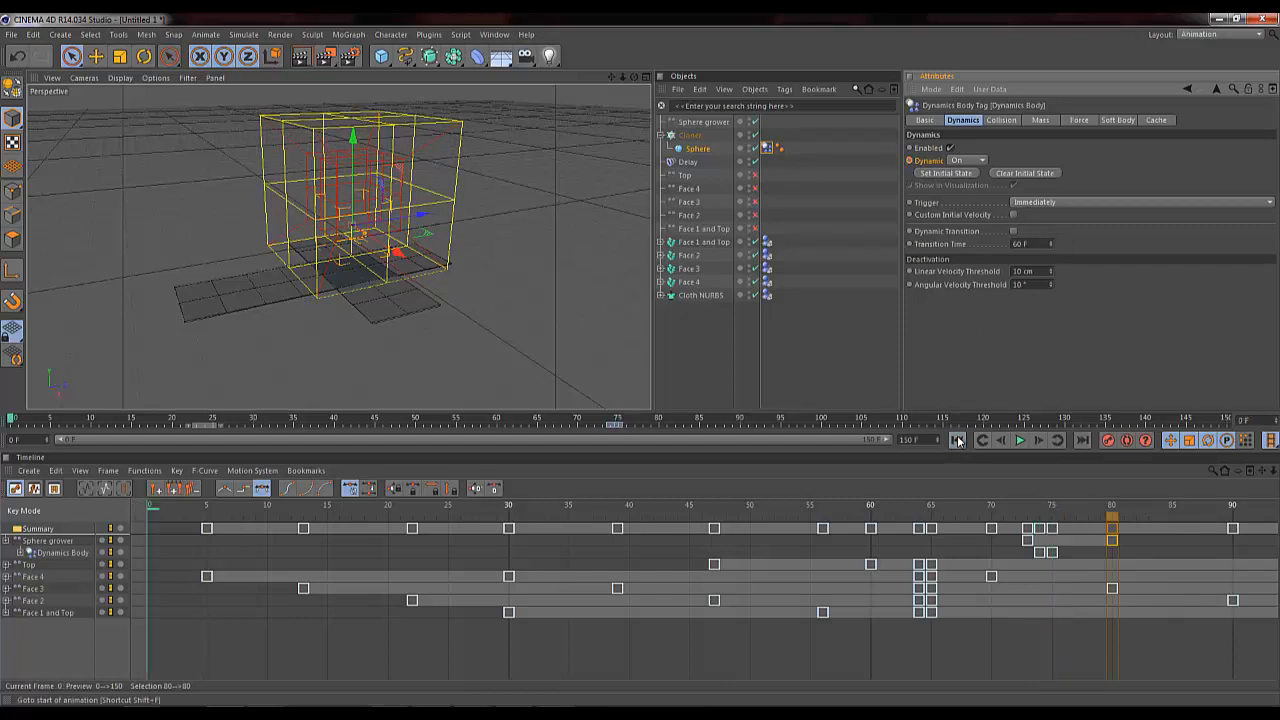
click(1019, 441)
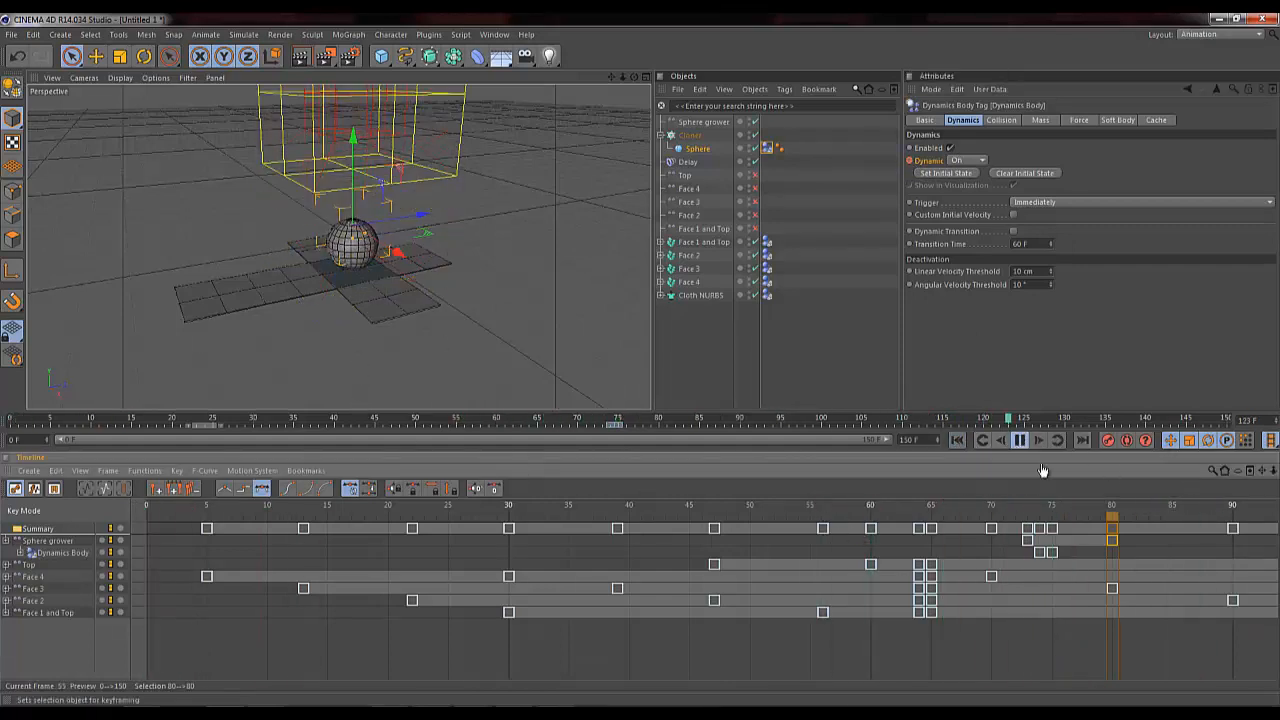
click(957, 440)
drag(755, 177, 755, 229)
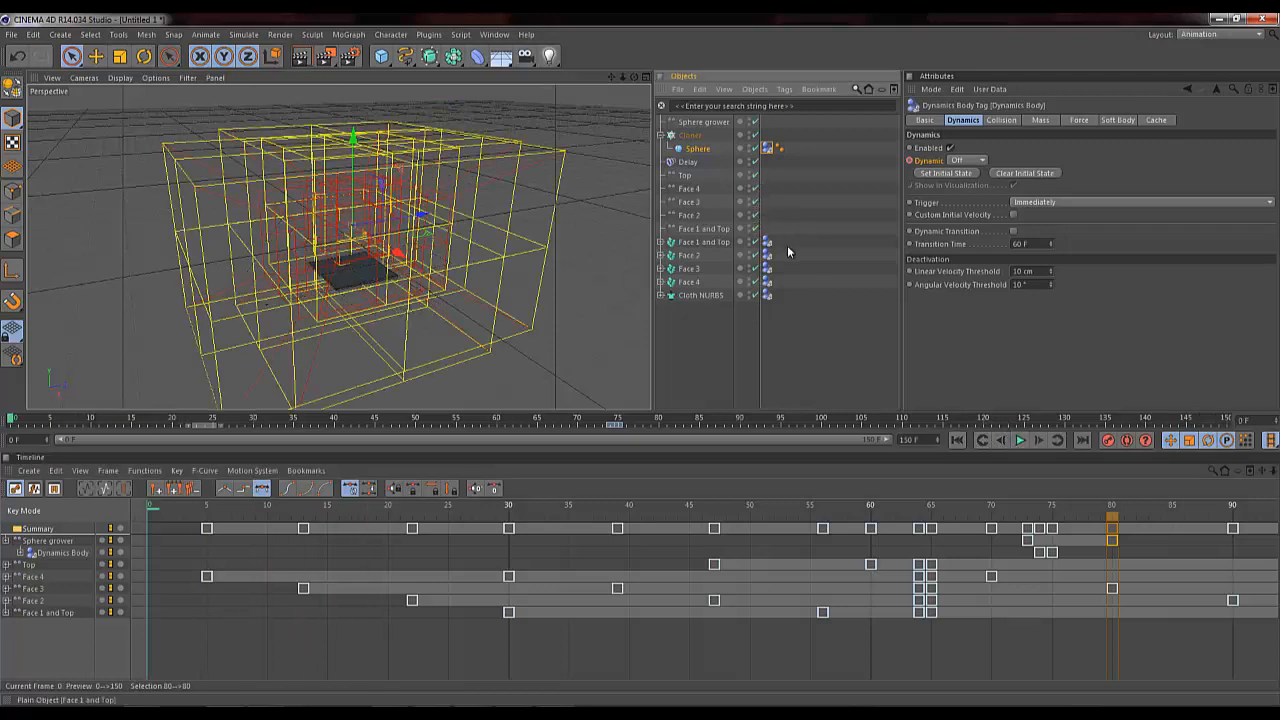
click(1019, 440)
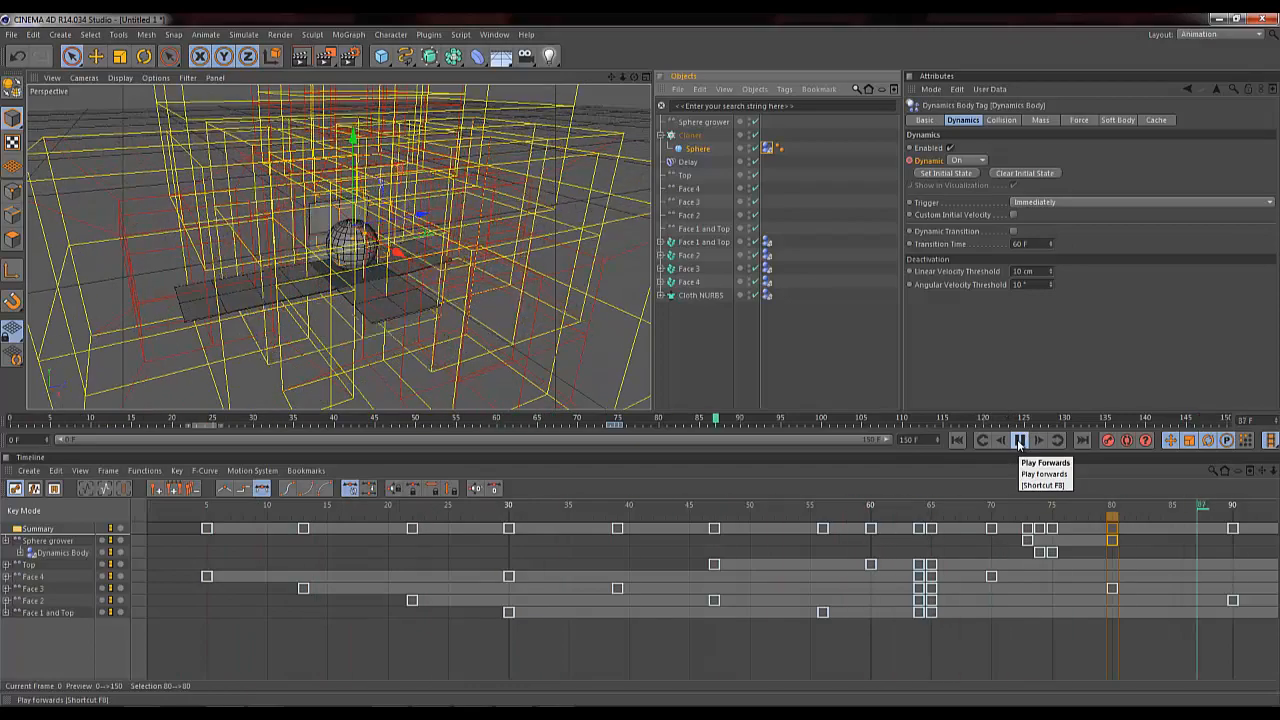
click(1019, 441)
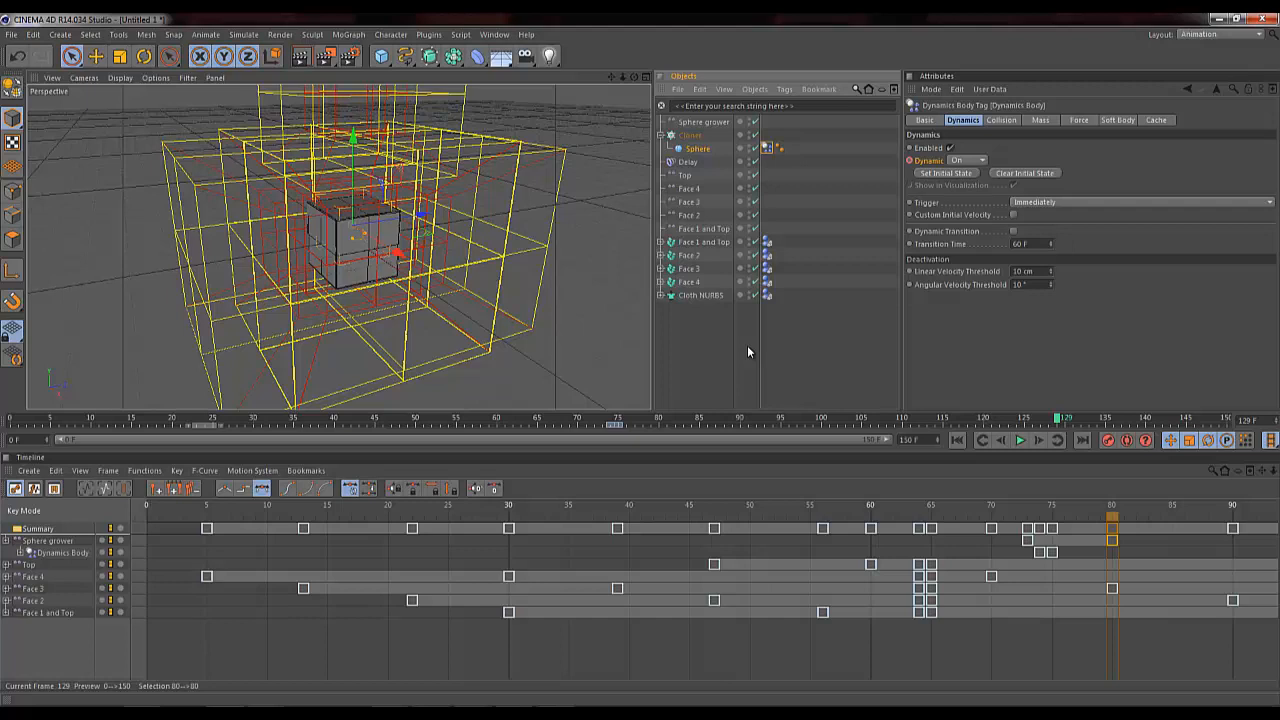
Step: Collapse the Cloner's hierarchy and hide deformers in the perspective view
click(661, 135)
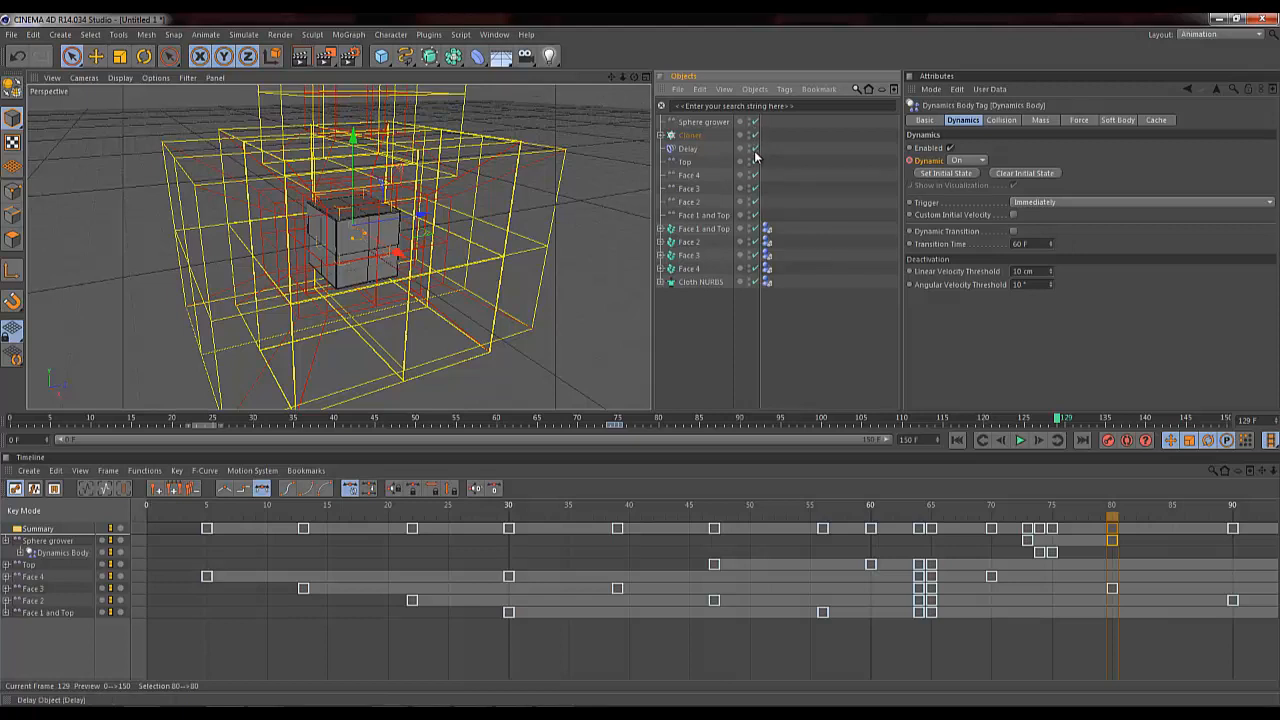
click(158, 78)
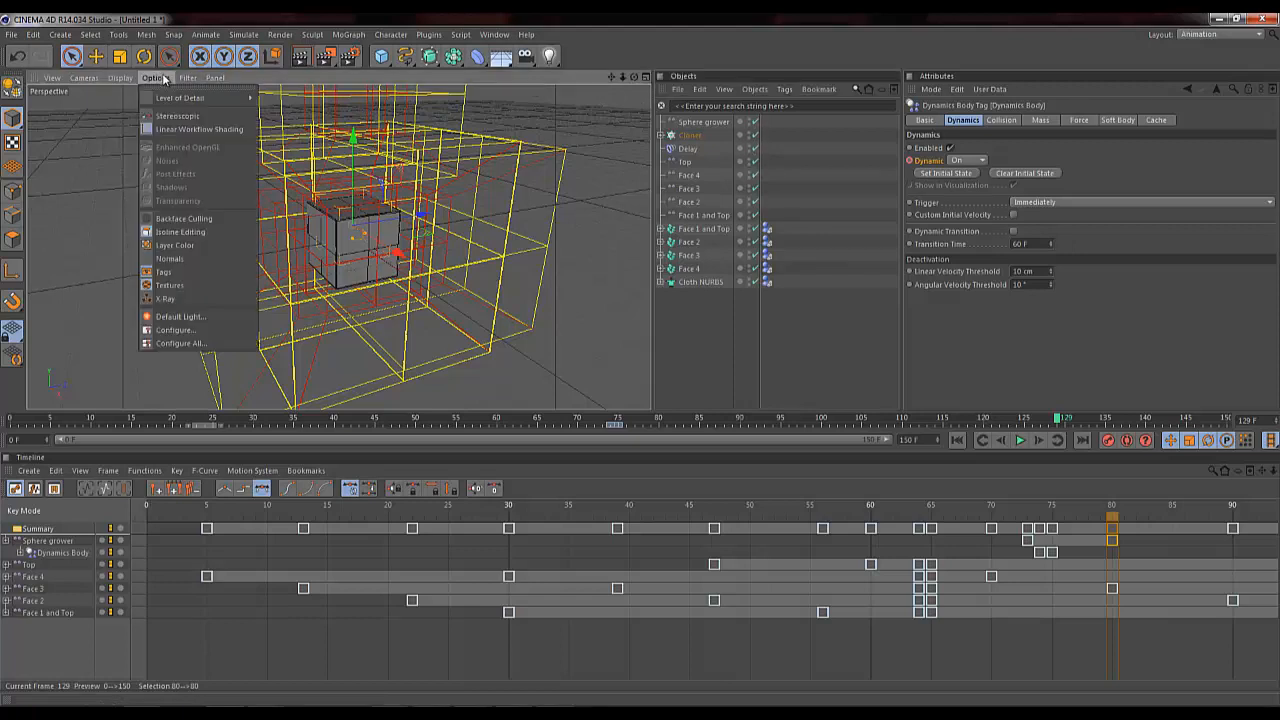
mouse_move(192, 79)
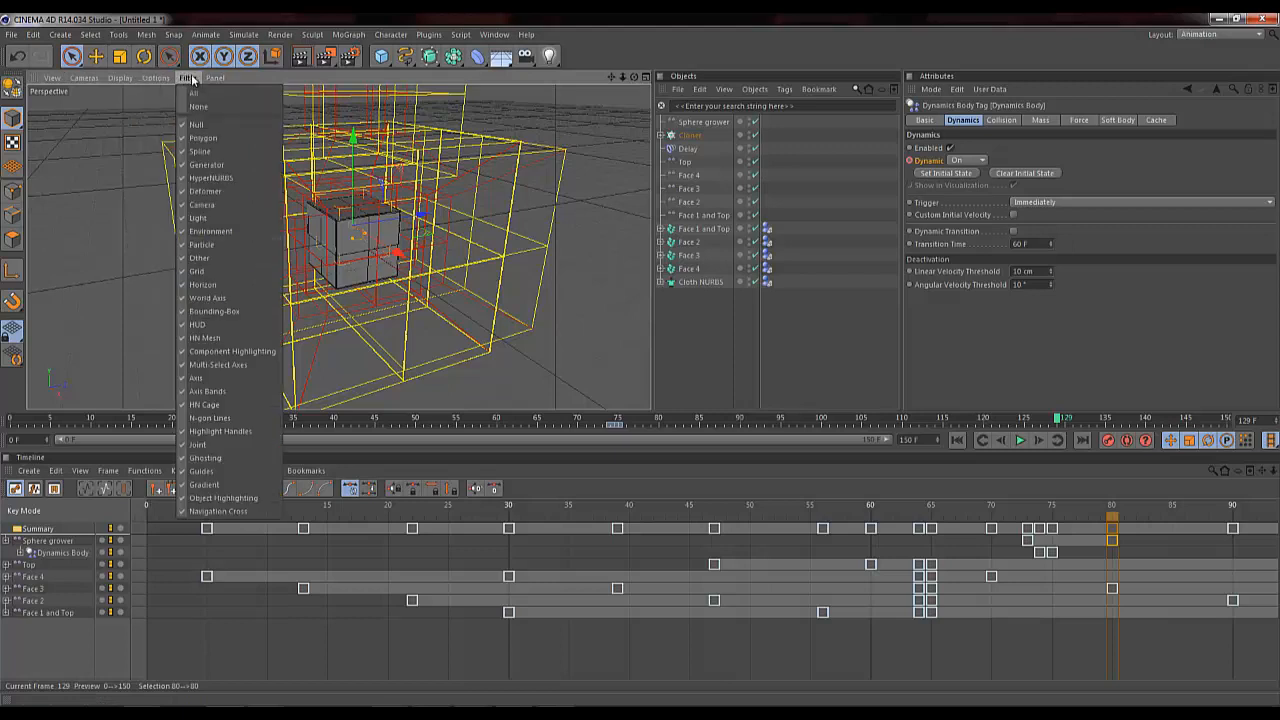
click(217, 191)
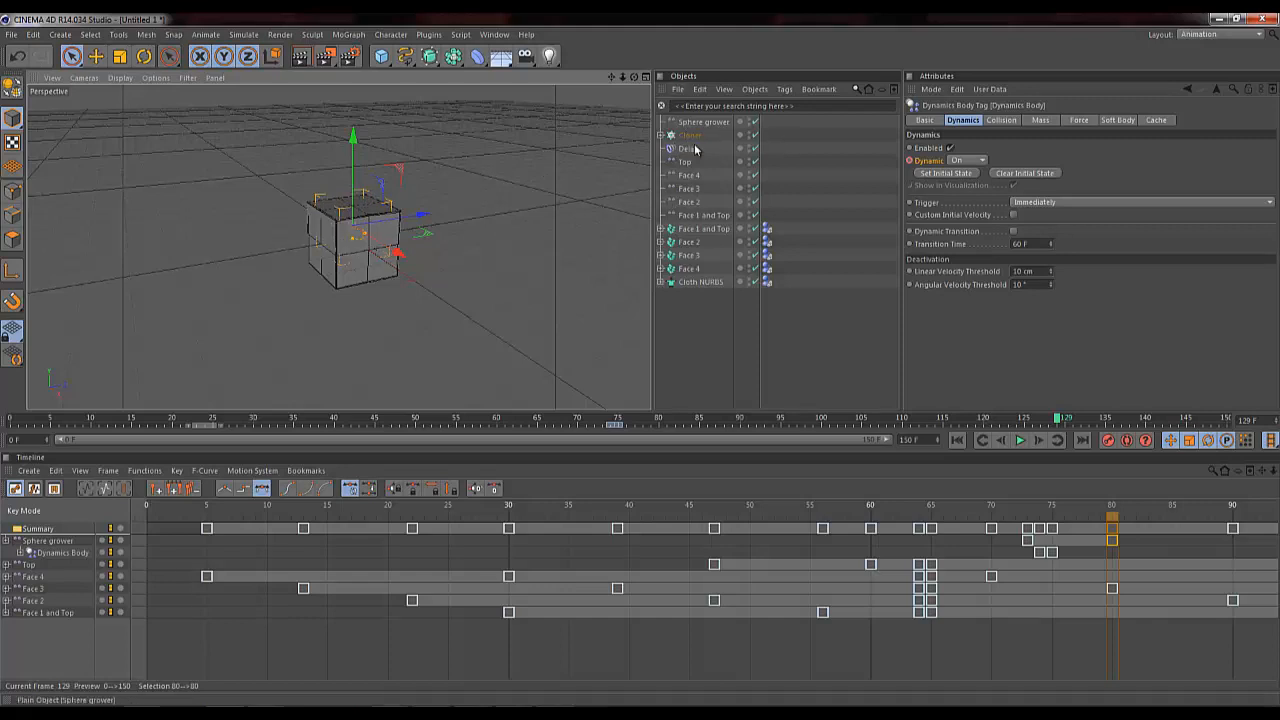
Step: Add a Rectangle spline around the box and set its width and height to 202 cm
click(405, 55)
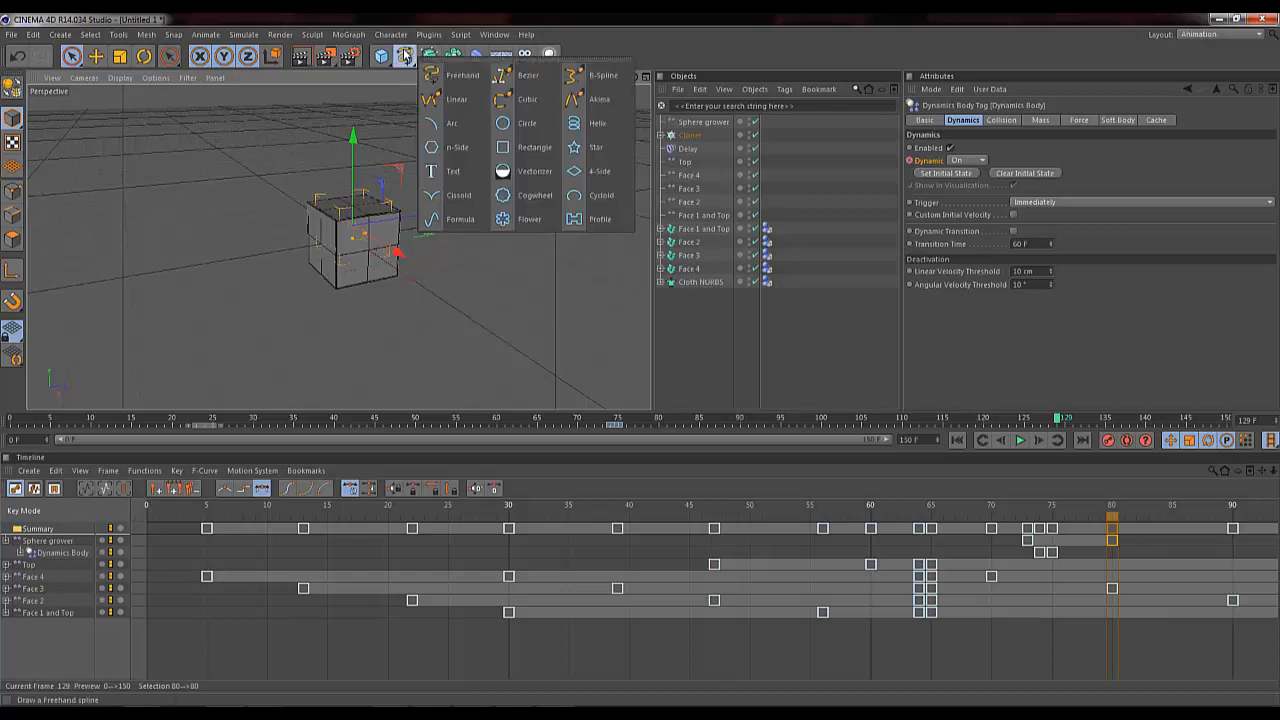
click(536, 149)
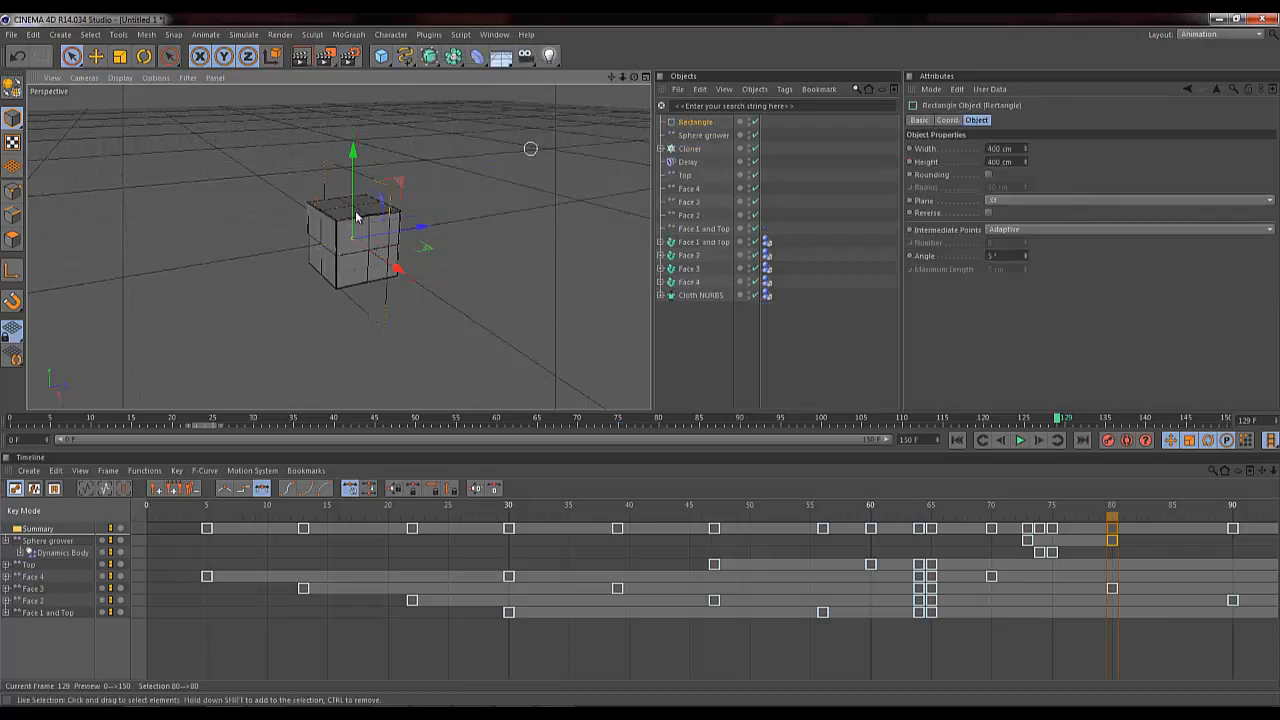
drag(632, 79, 482, 147)
drag(634, 77, 674, 174)
double_click(1017, 147)
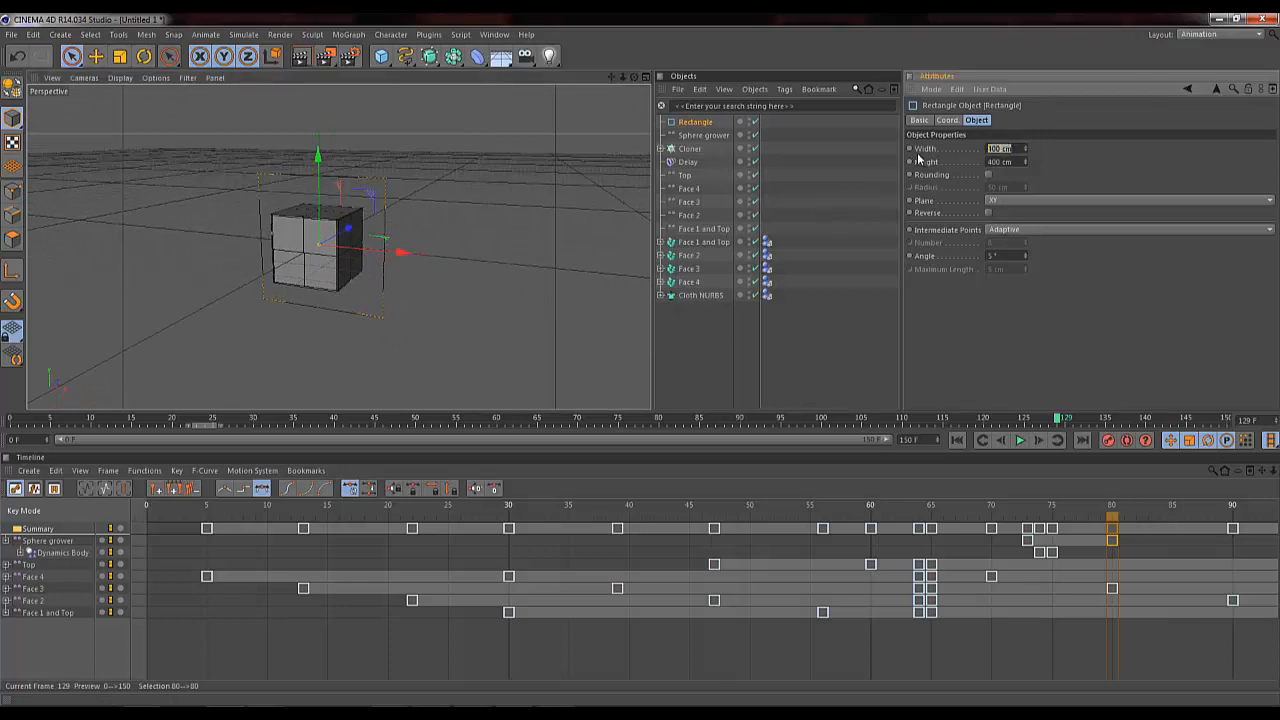
text(202)
key(Tab)
text(202#)
key(BackSpace)
key(Return)
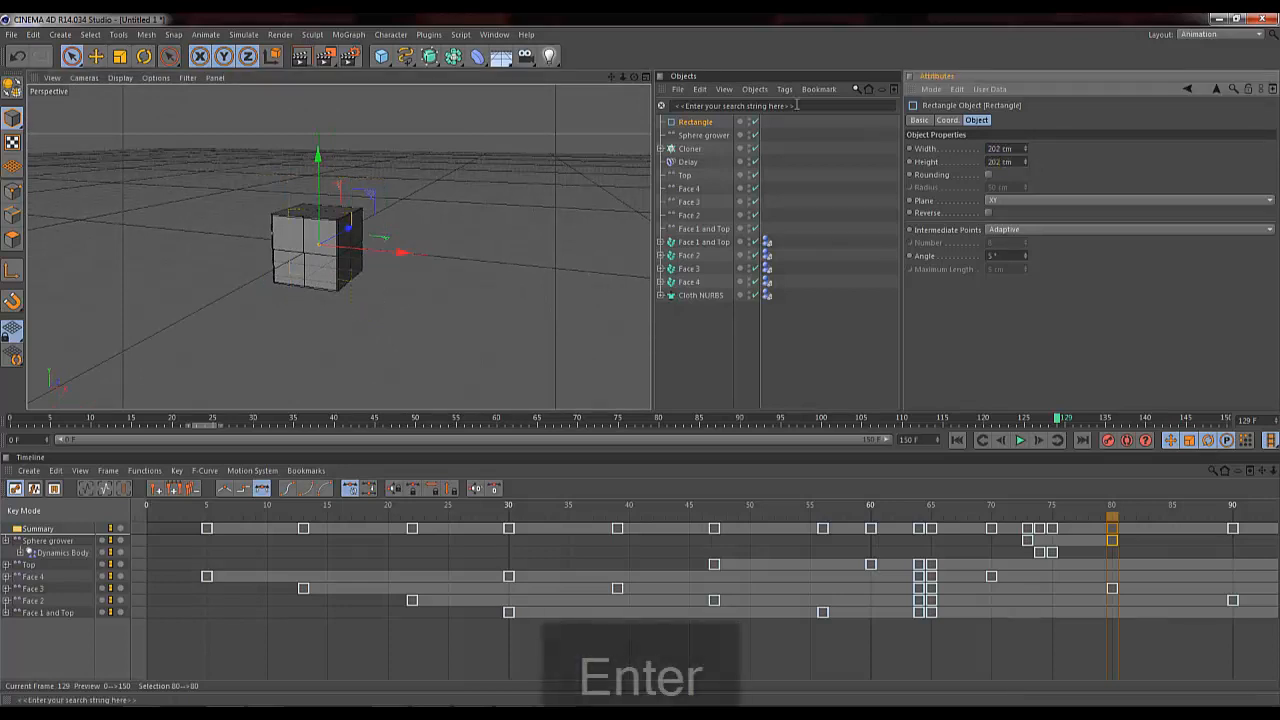
Step: Switch to the Standard layout and show all four views, with the whole box framed in the front view
click(497, 35)
mouse_move(530, 54)
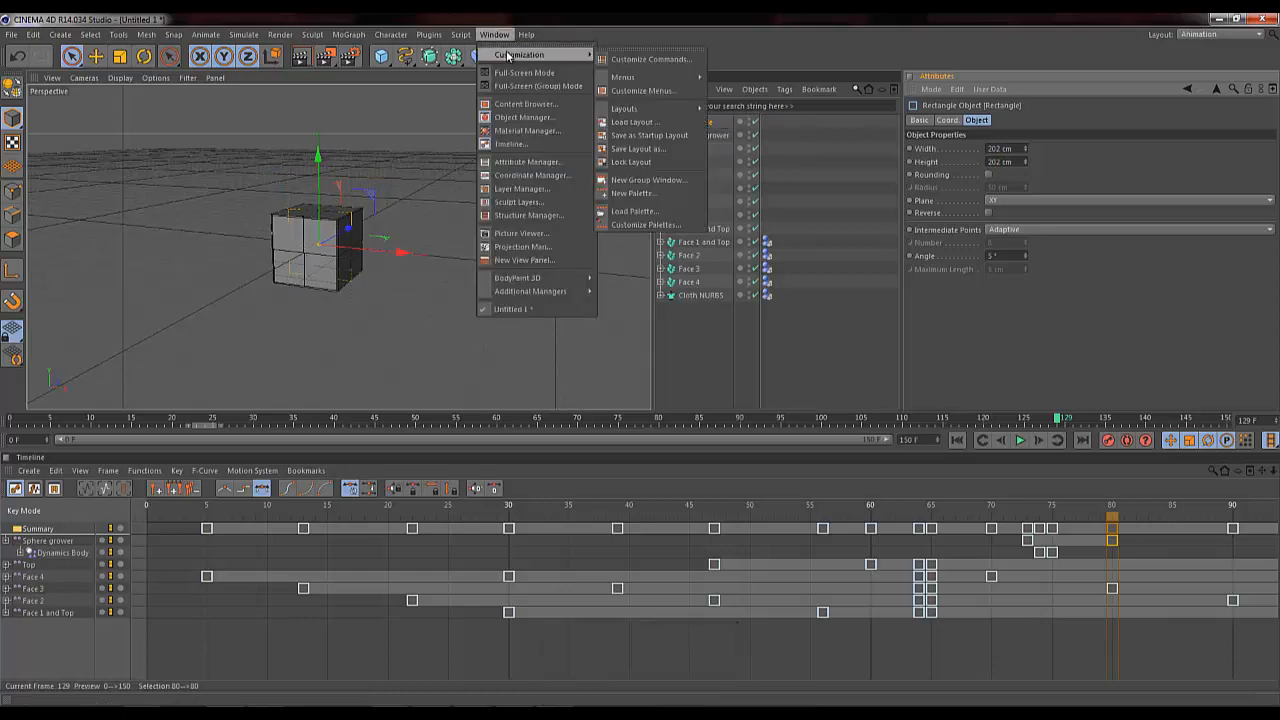
mouse_move(655, 108)
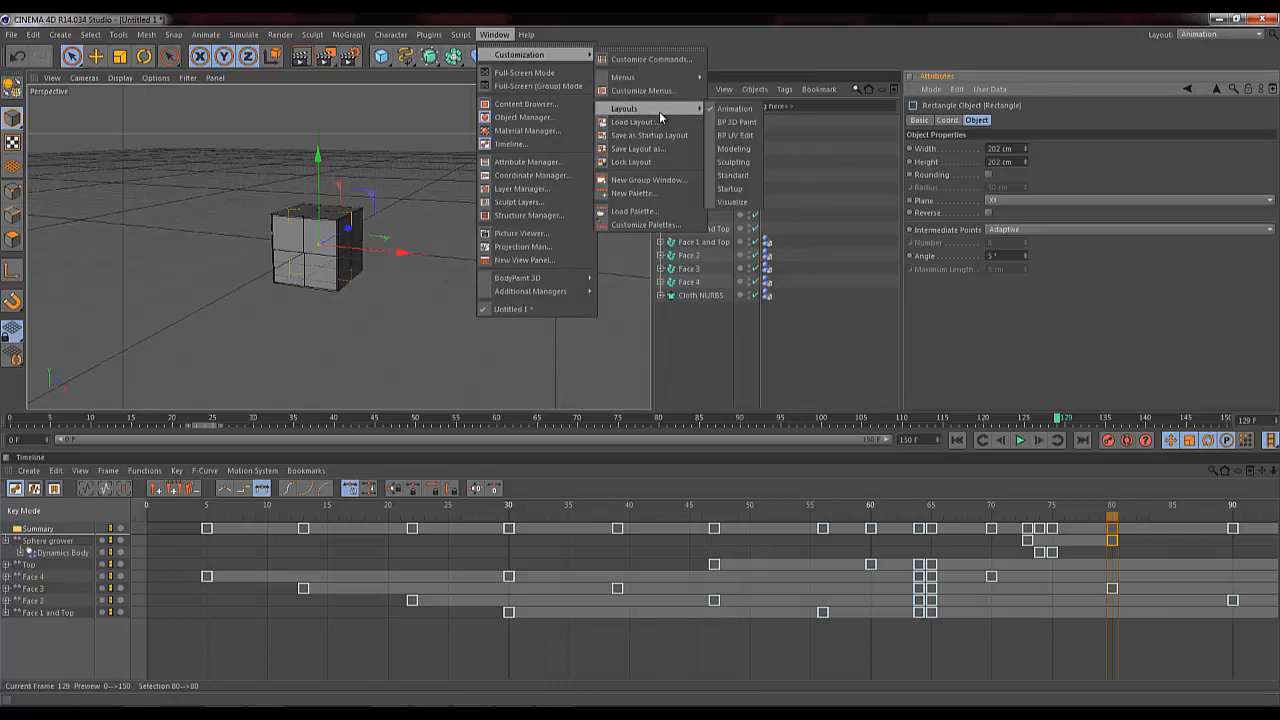
click(740, 176)
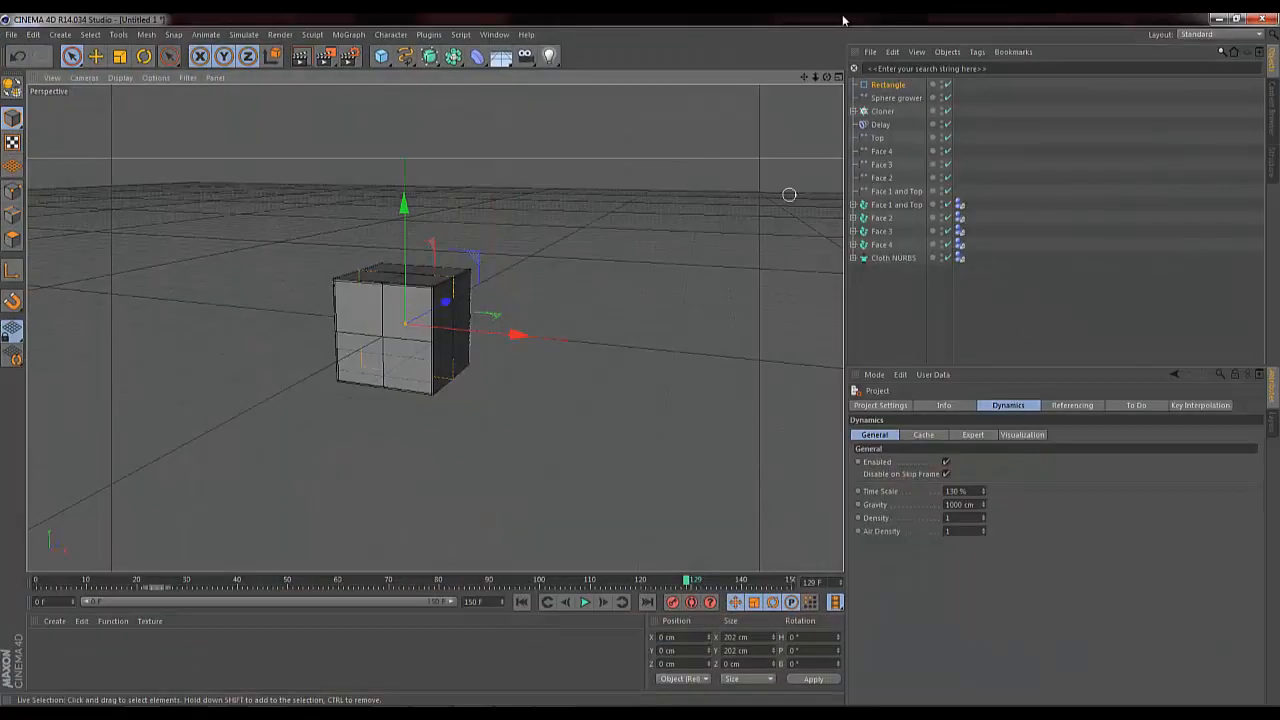
mouse_move(826, 77)
mouse_down()
mouse_move(640, 359)
mouse_move(832, 84)
mouse_up()
click(836, 77)
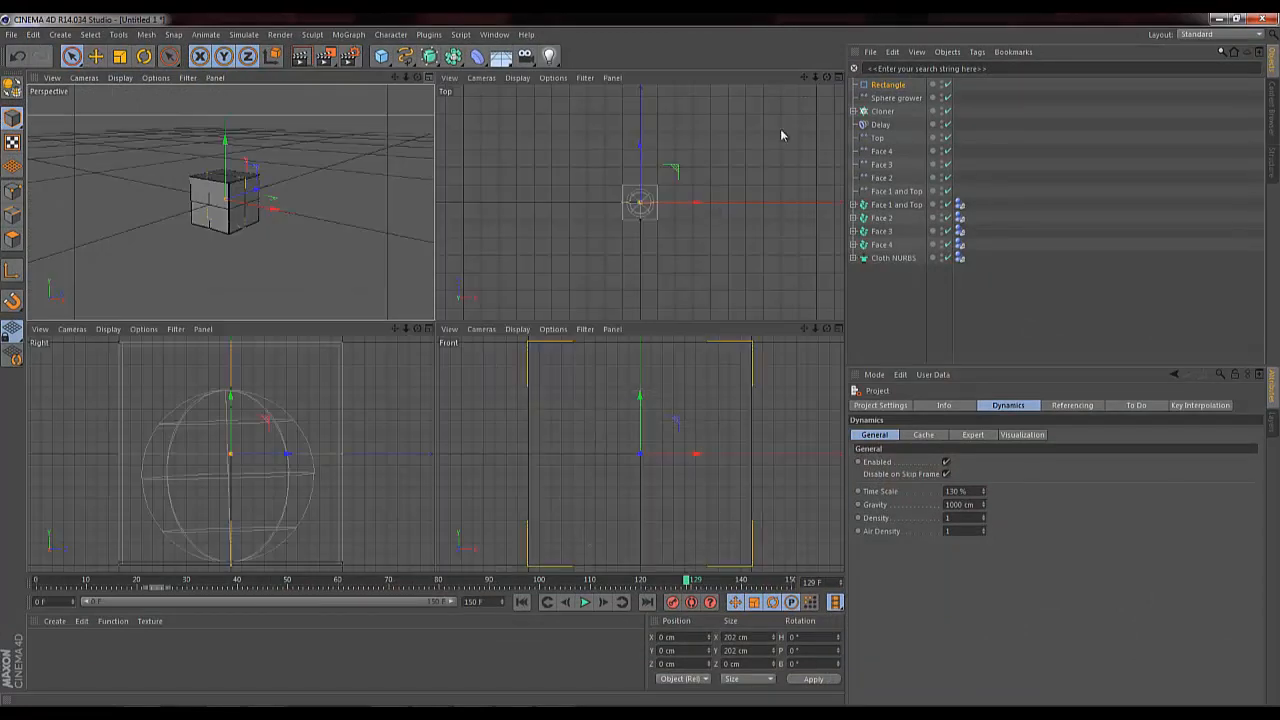
drag(815, 328, 592, 404)
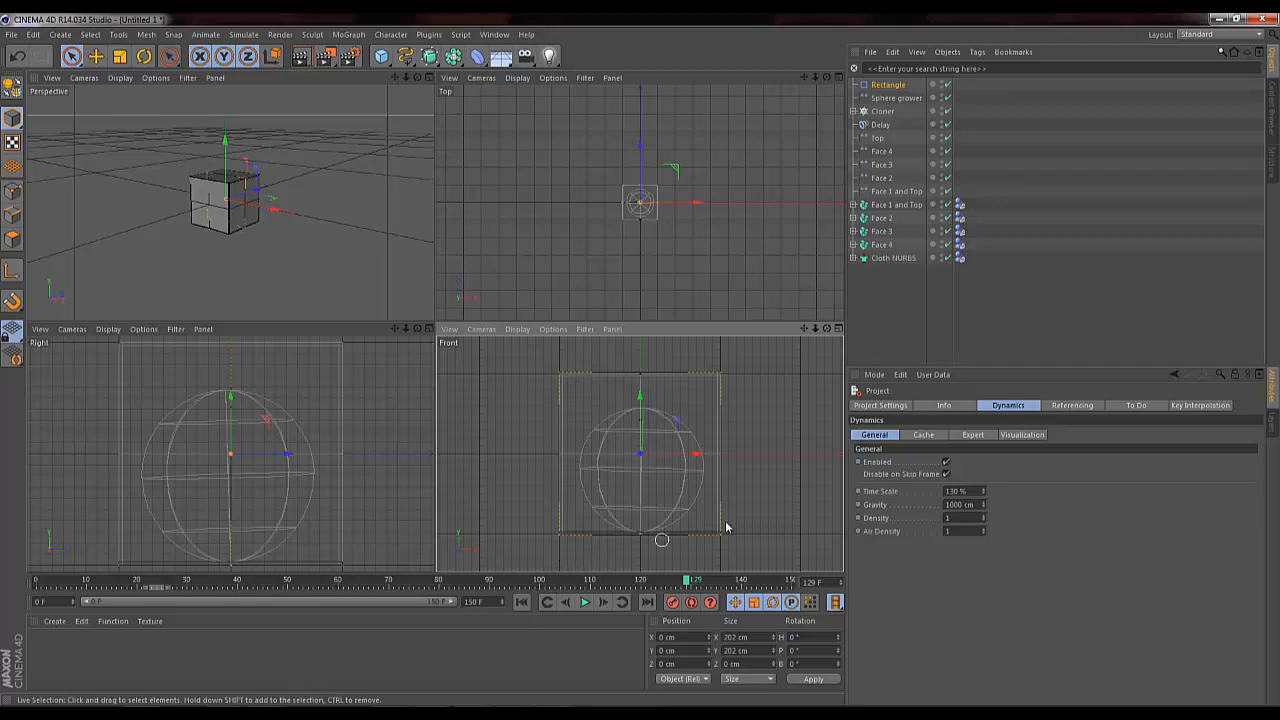
Step: Convert the Rectangle spline to an editable spline and display its points
click(899, 87)
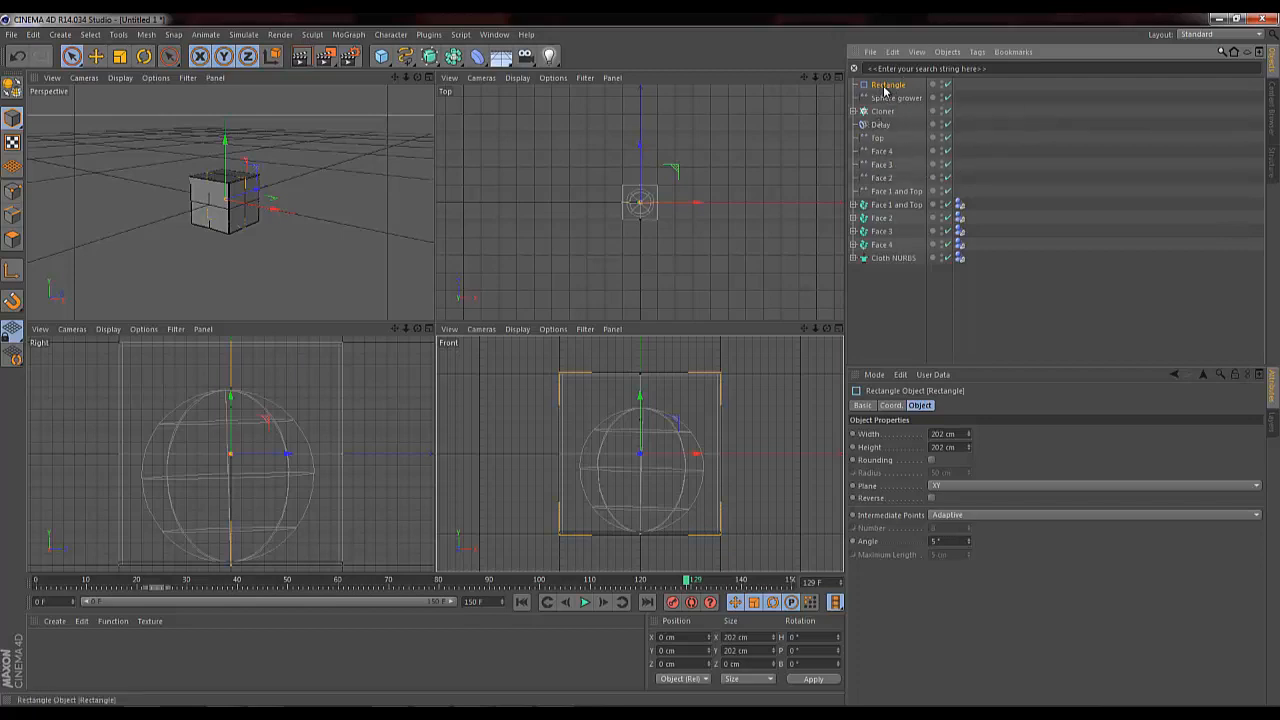
key(c)
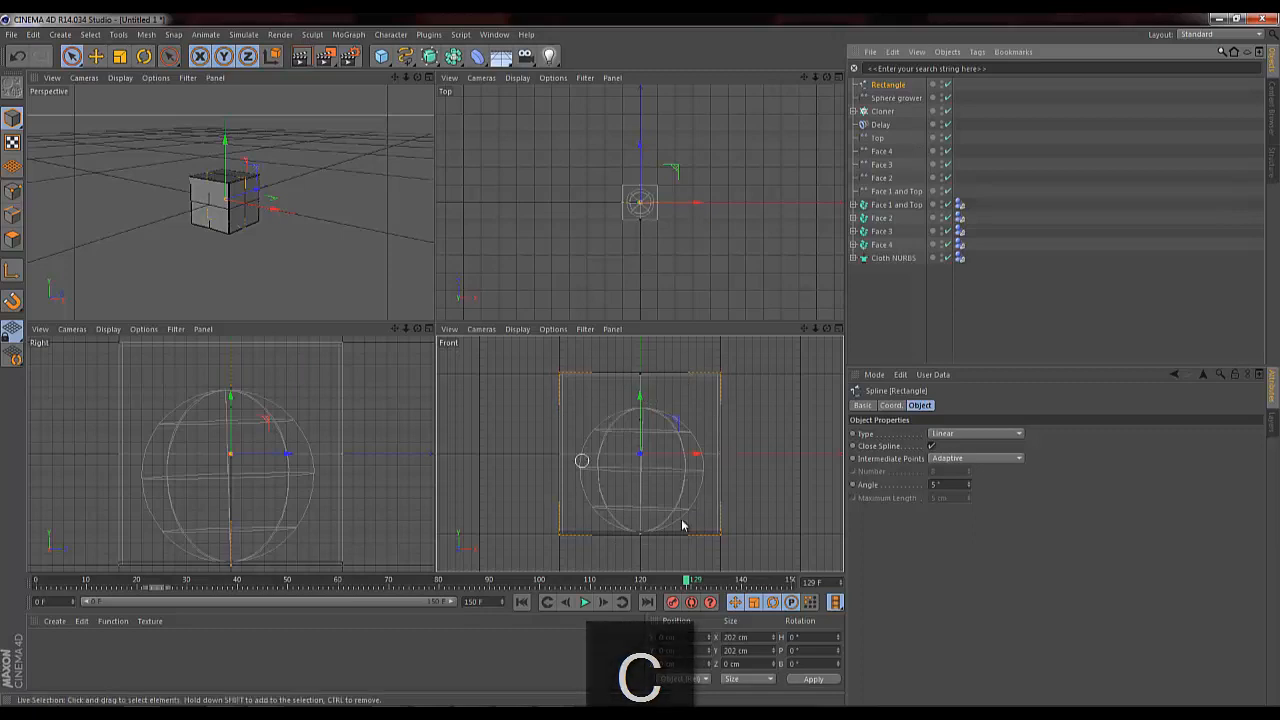
click(13, 192)
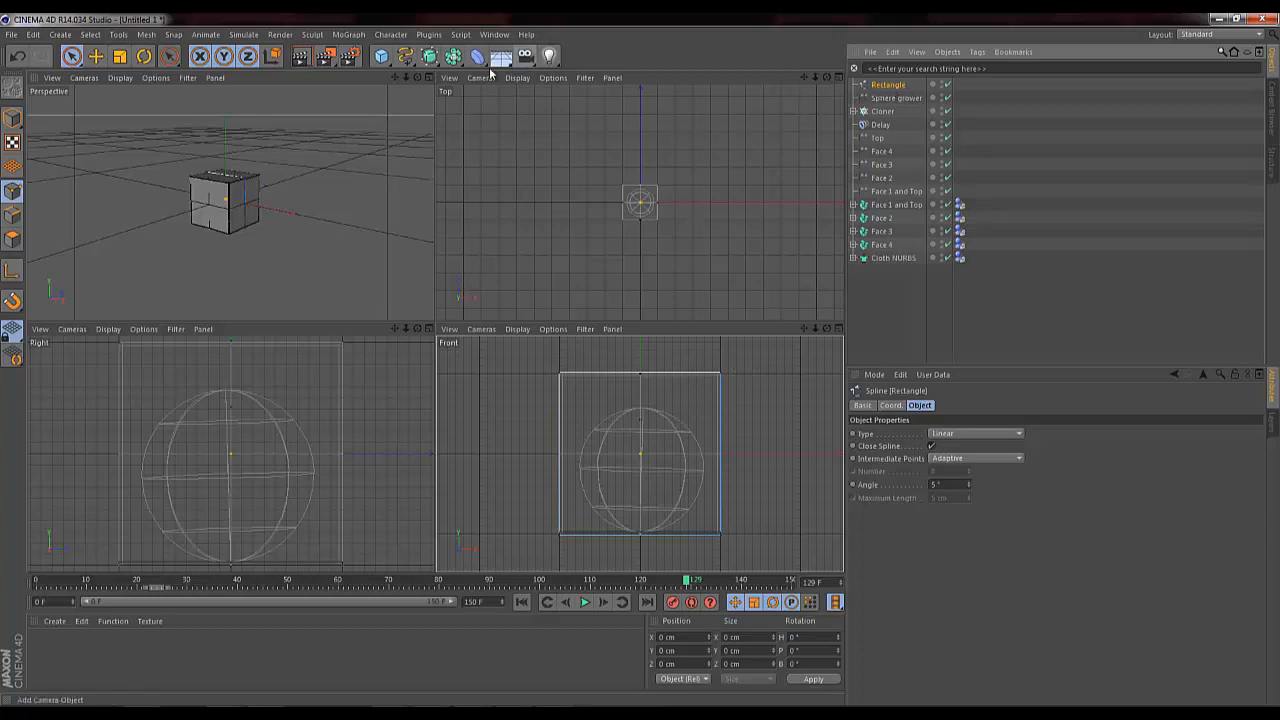
Step: Place the editable rectangle inside a new Sweep NURBS and add a second Rectangle spline above it as the profile
click(428, 56)
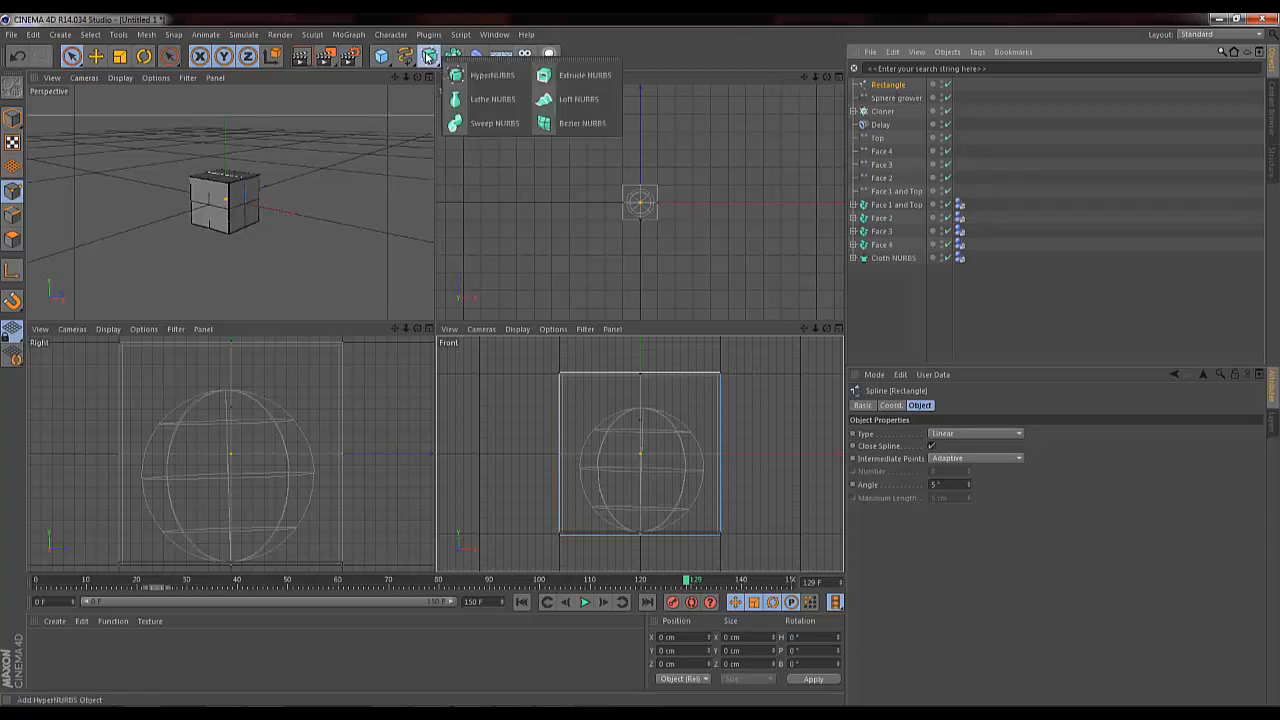
alt+click(483, 125)
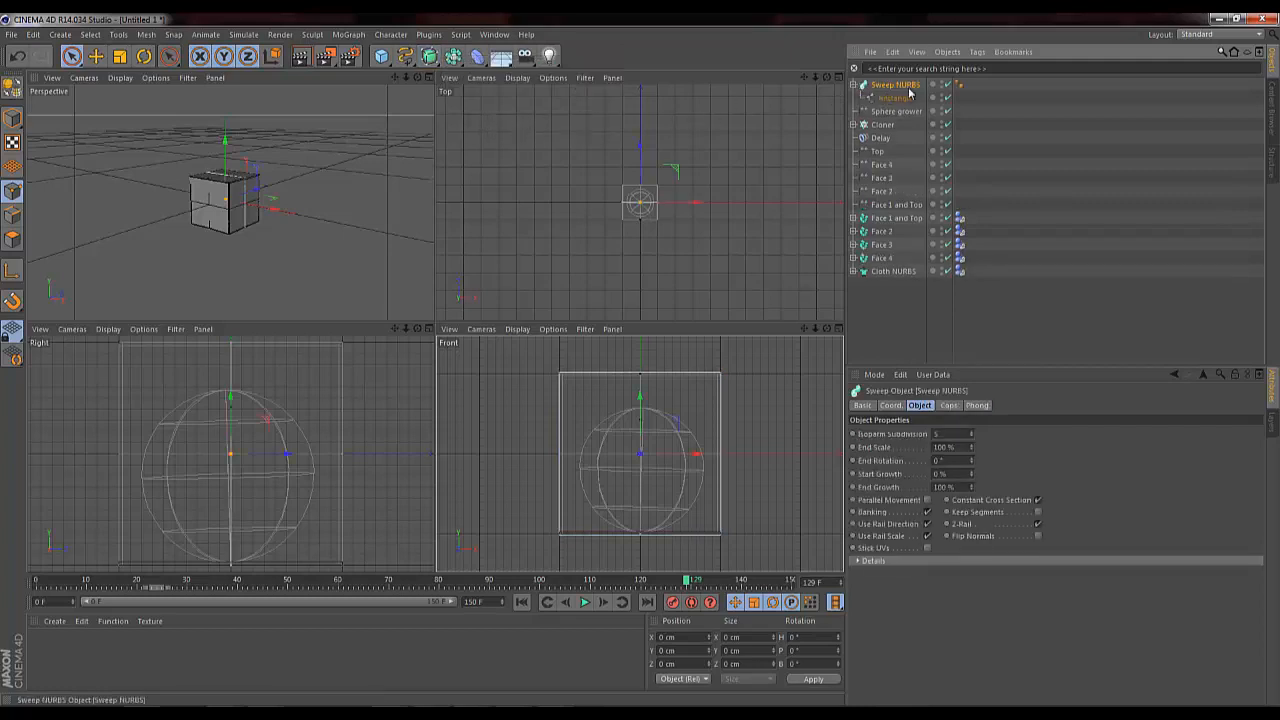
click(405, 56)
click(535, 147)
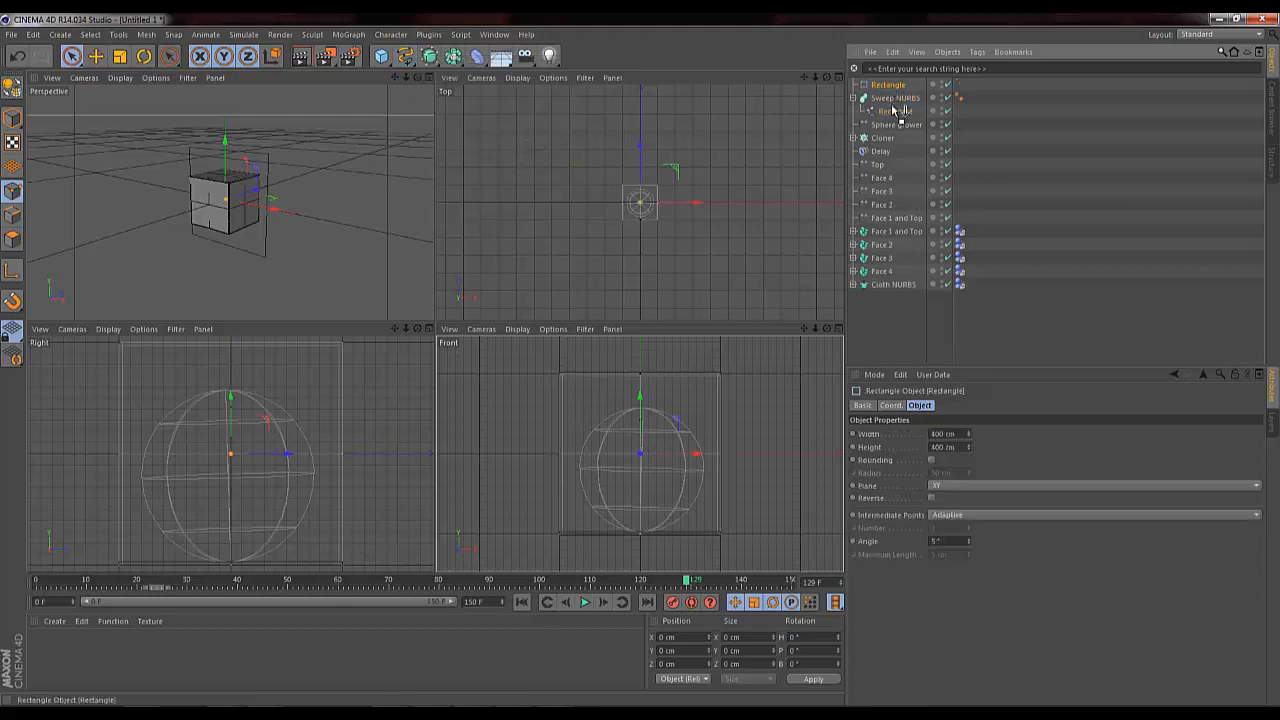
drag(898, 118, 893, 101)
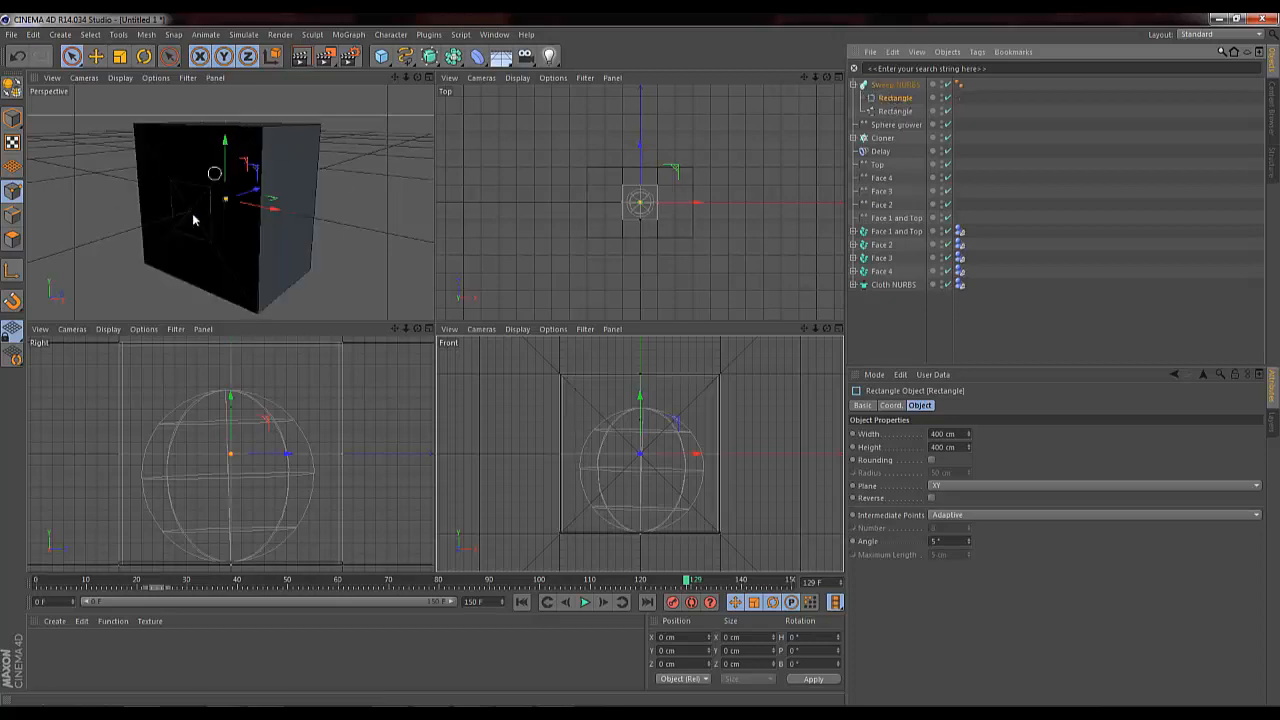
Step: Set the sweep's profile rectangle to 3 cm wide and 30 cm high, and inspect the resulting band up close
drag(973, 435, 936, 419)
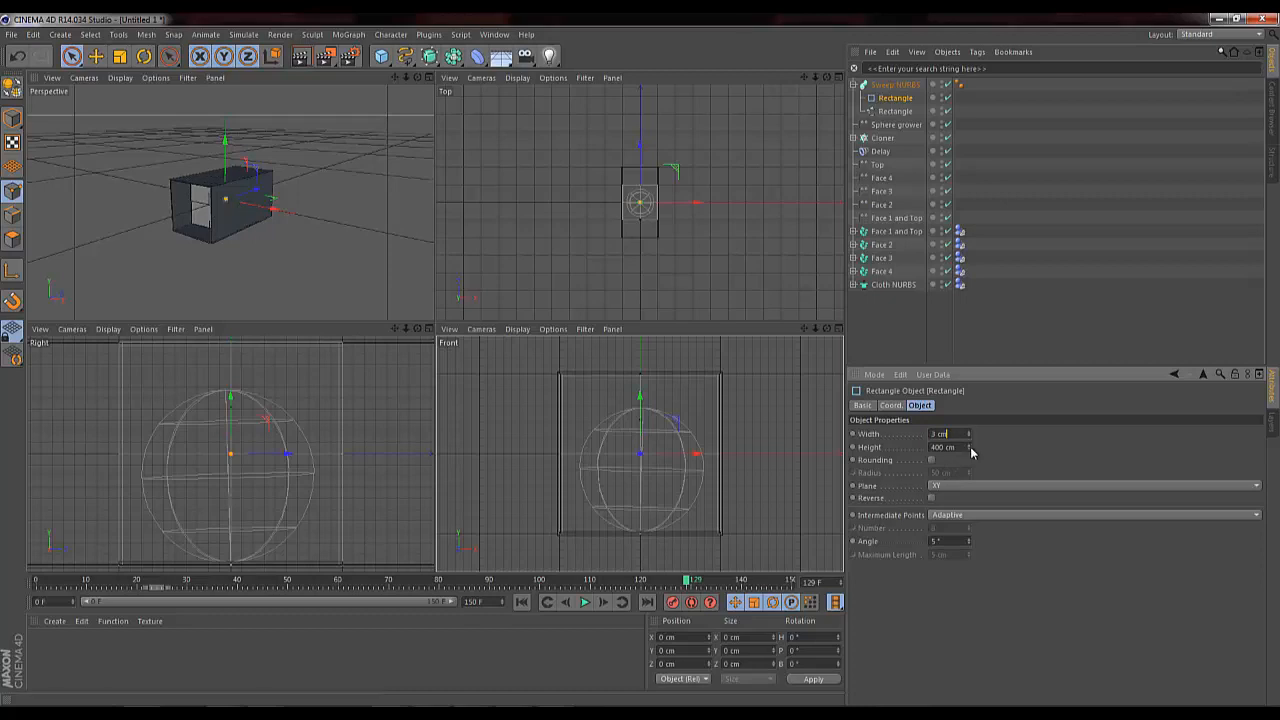
drag(970, 452, 775, 448)
text(30)
key(Return)
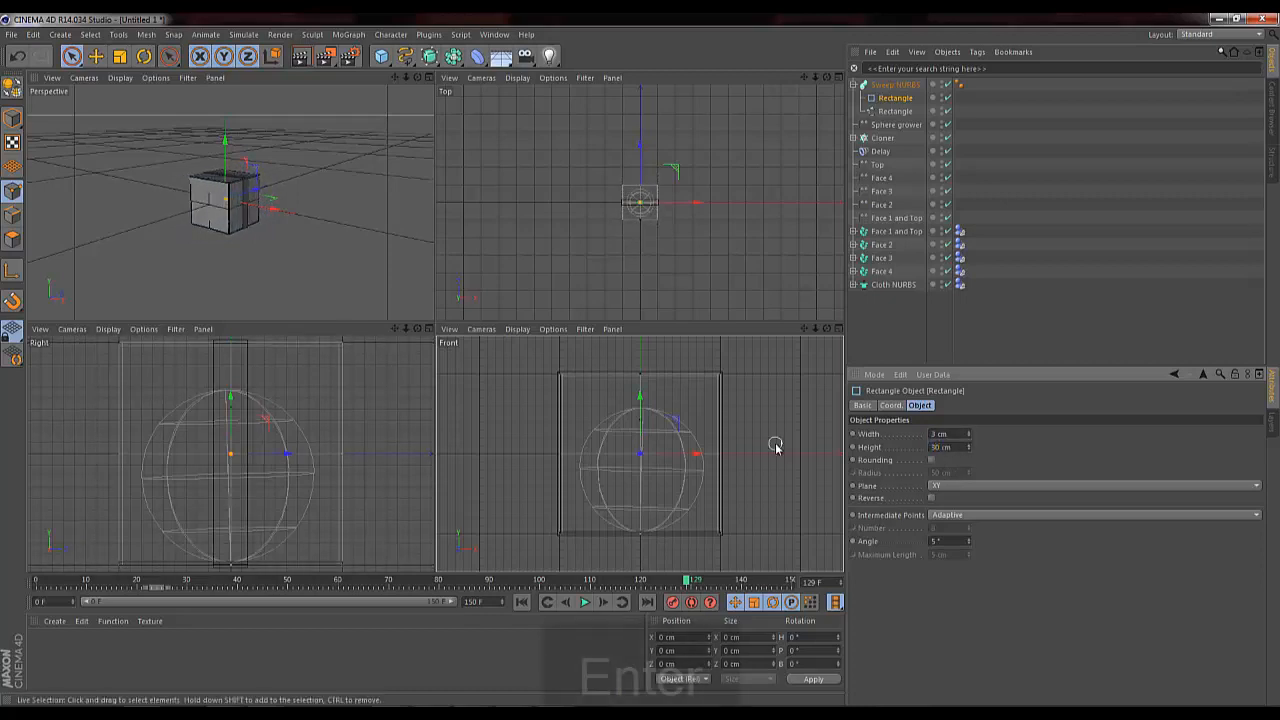
drag(406, 77, 434, 325)
drag(394, 78, 437, 323)
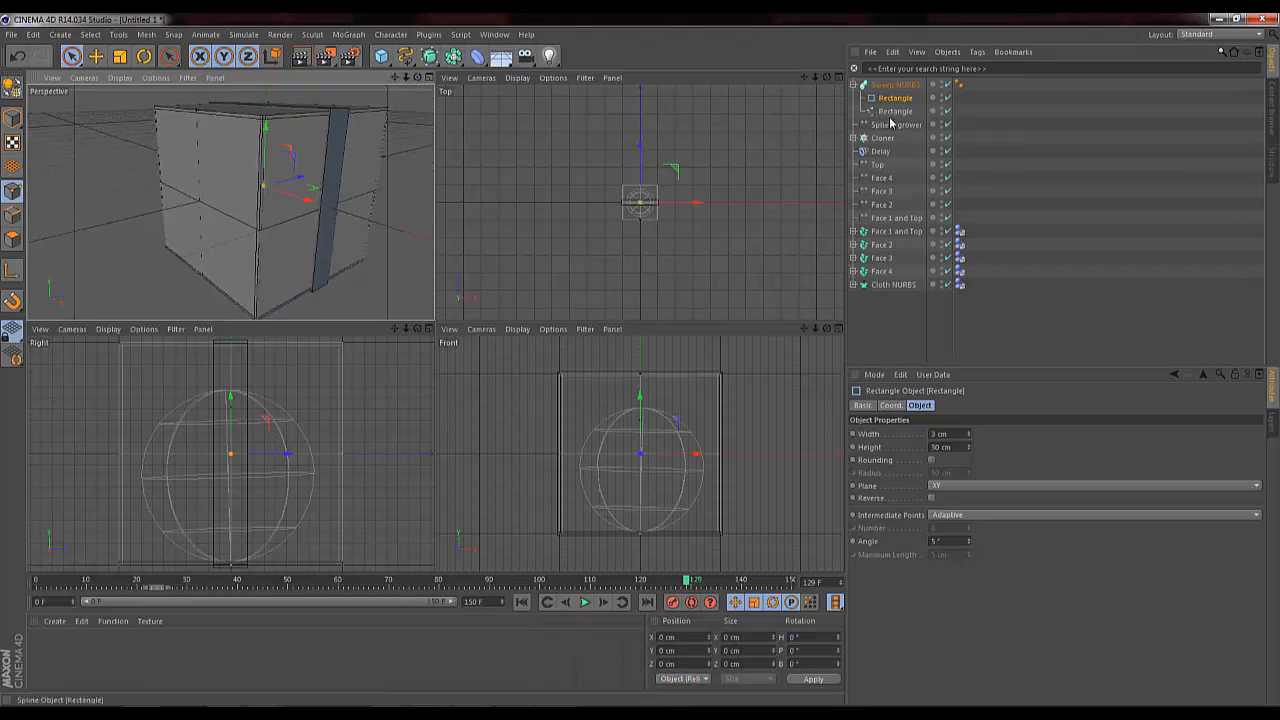
Step: Set the Sweep NURBS End Growth to 25% and check the shortened band on the box from above
click(895, 84)
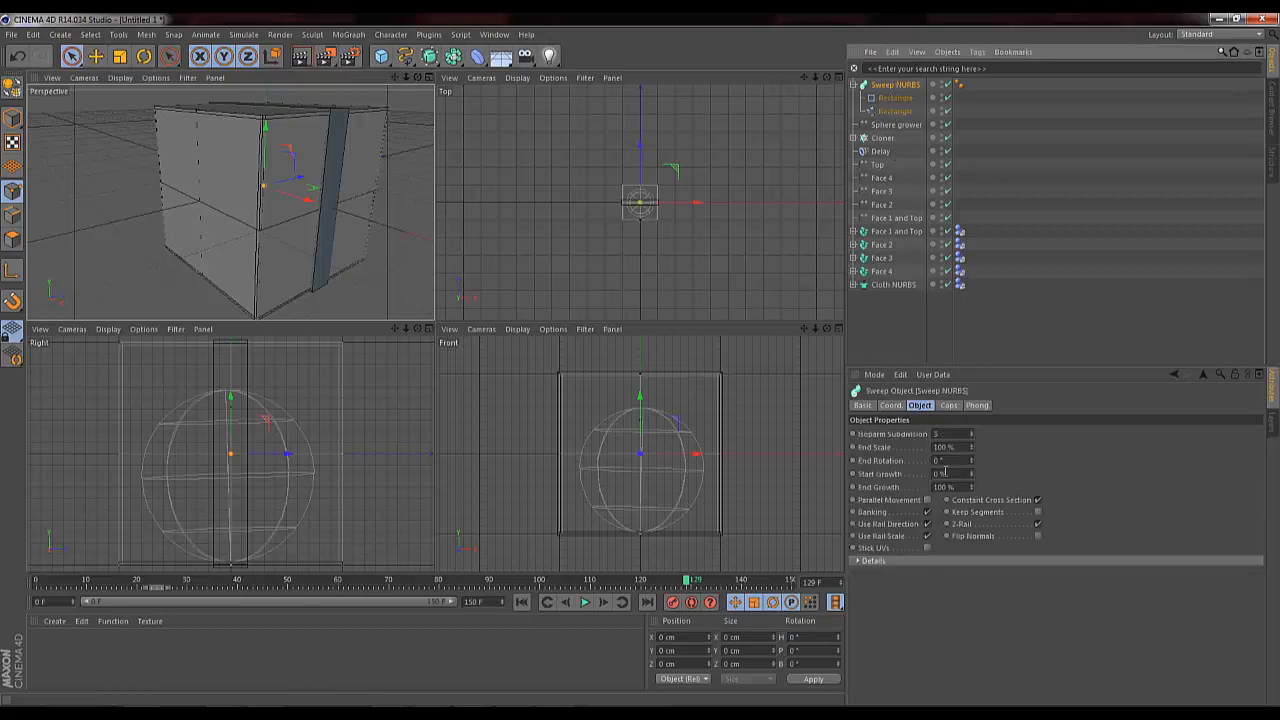
drag(970, 490, 971, 485)
drag(416, 78, 434, 325)
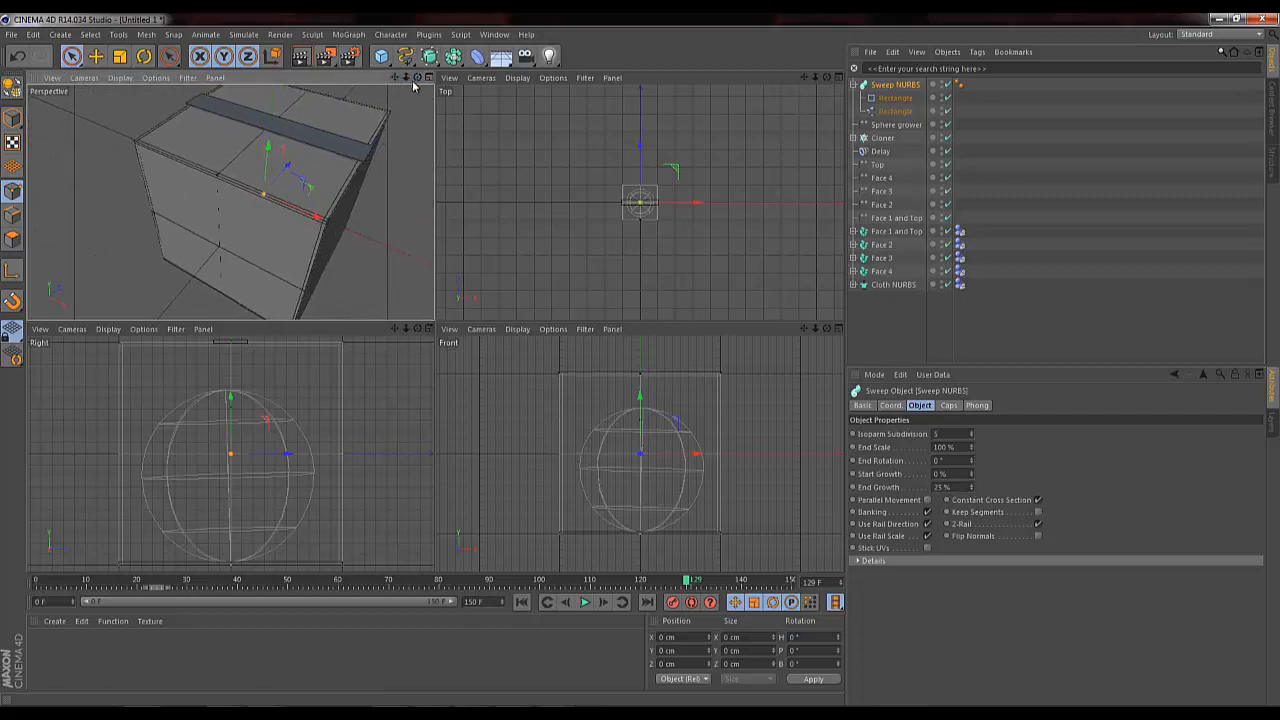
drag(413, 85, 447, 130)
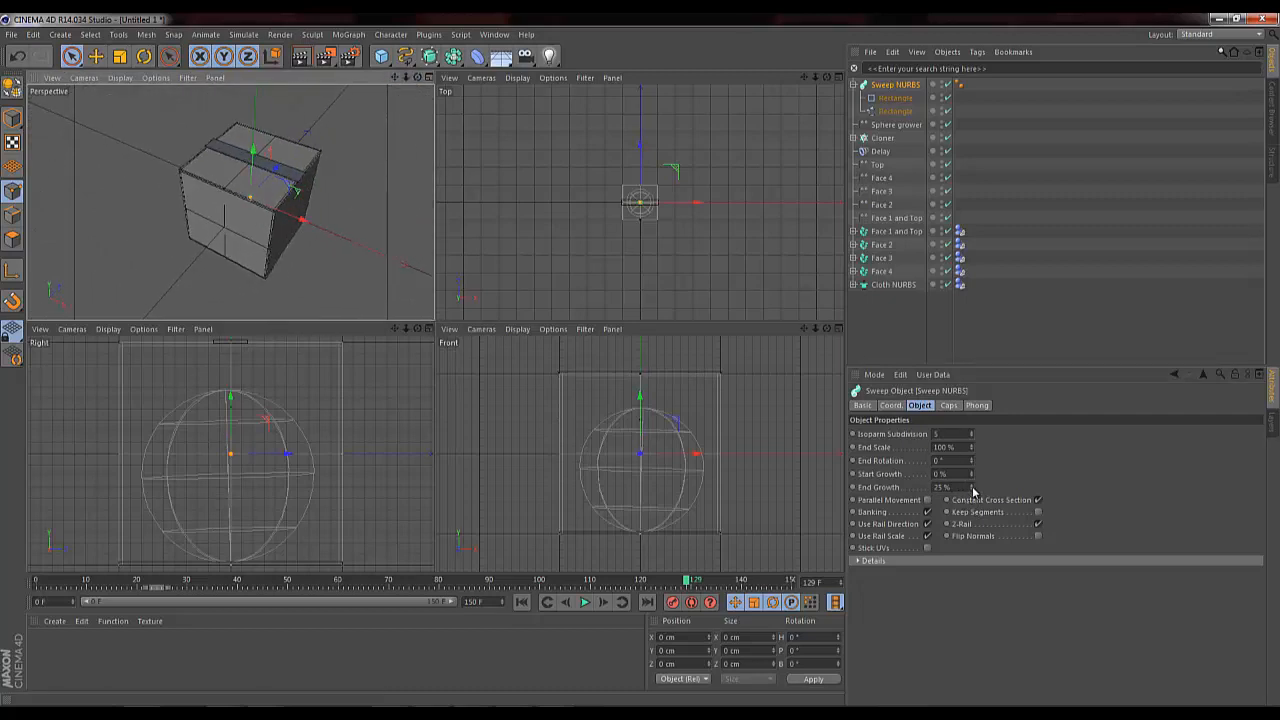
Step: Set the Sweep NURBS End Growth to 100% and check the full band on the box in the perspective view
drag(973, 491, 972, 474)
key(Page_Up)
key(Page_Up)
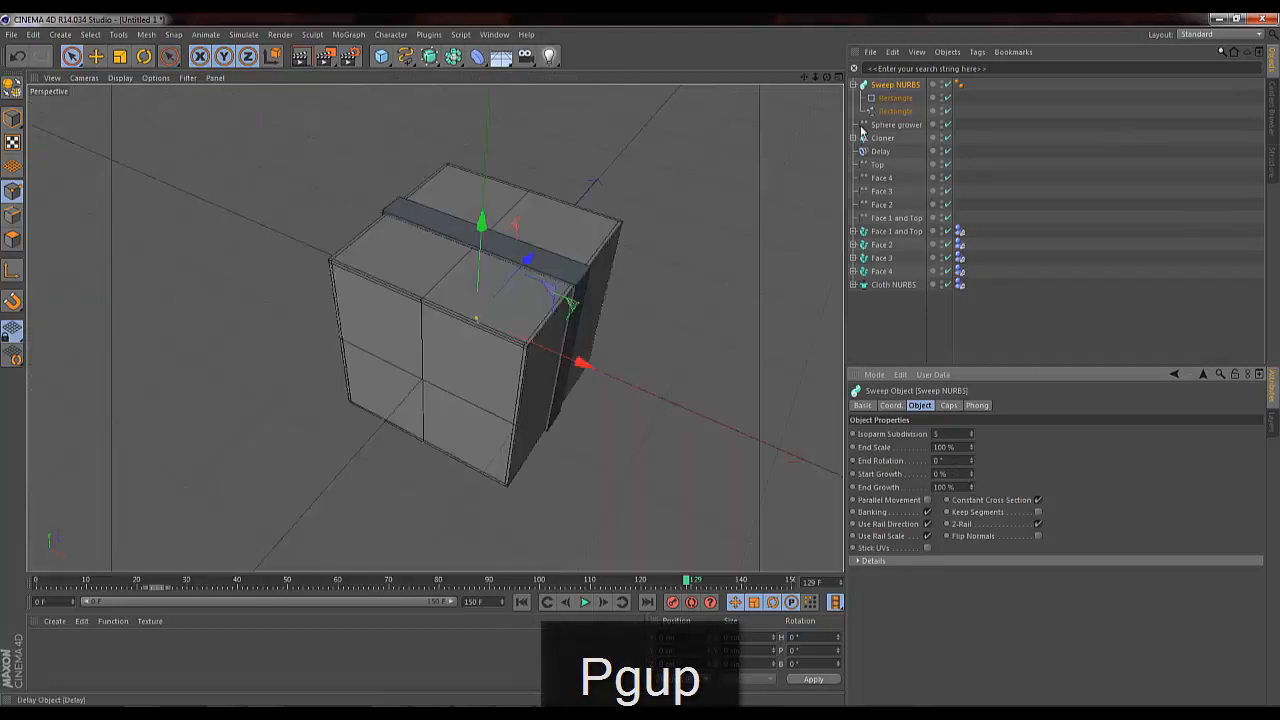
click(838, 77)
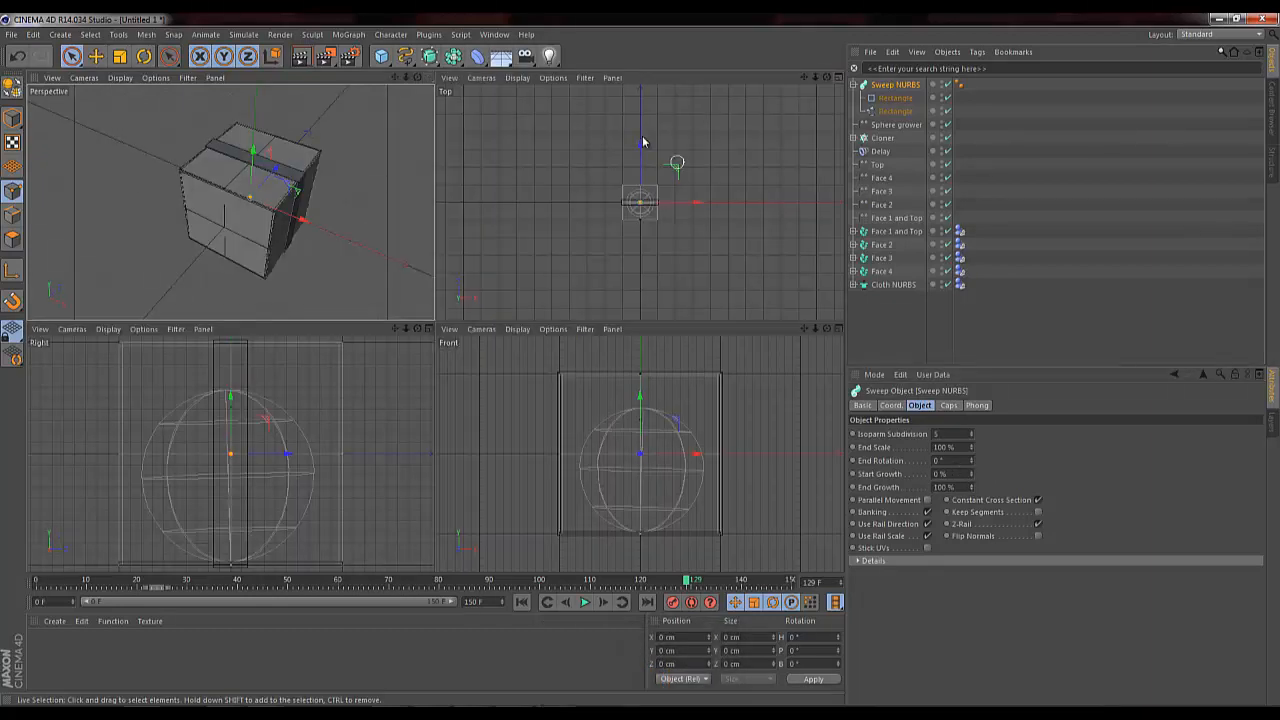
Step: Set the lower-right corner of the sweep's path rectangle as the spline's first point in the front view
click(836, 328)
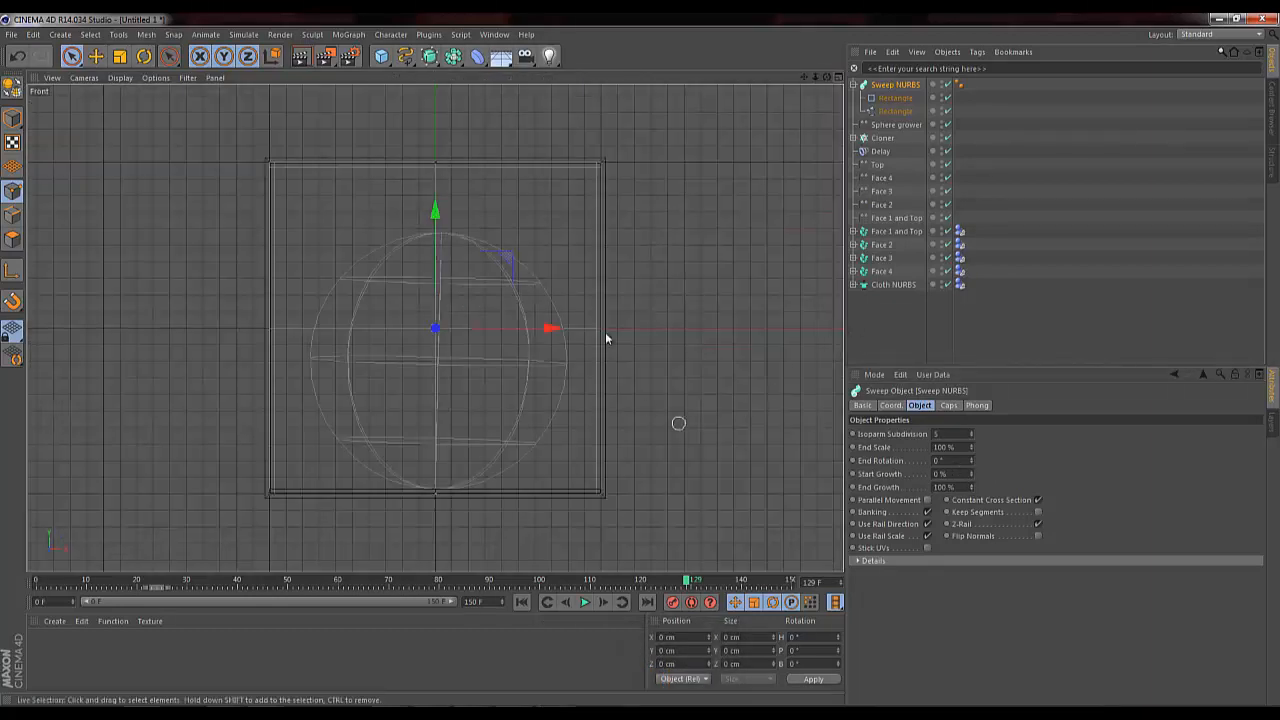
click(895, 110)
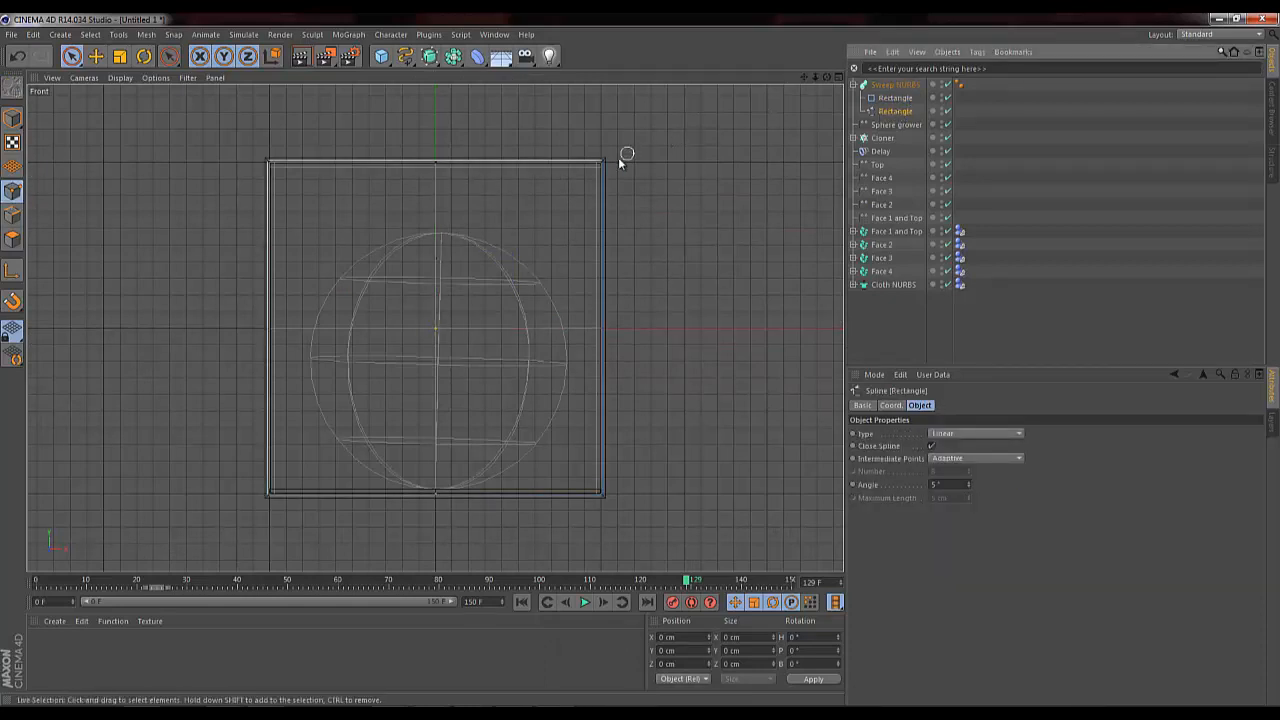
right_click(605, 496)
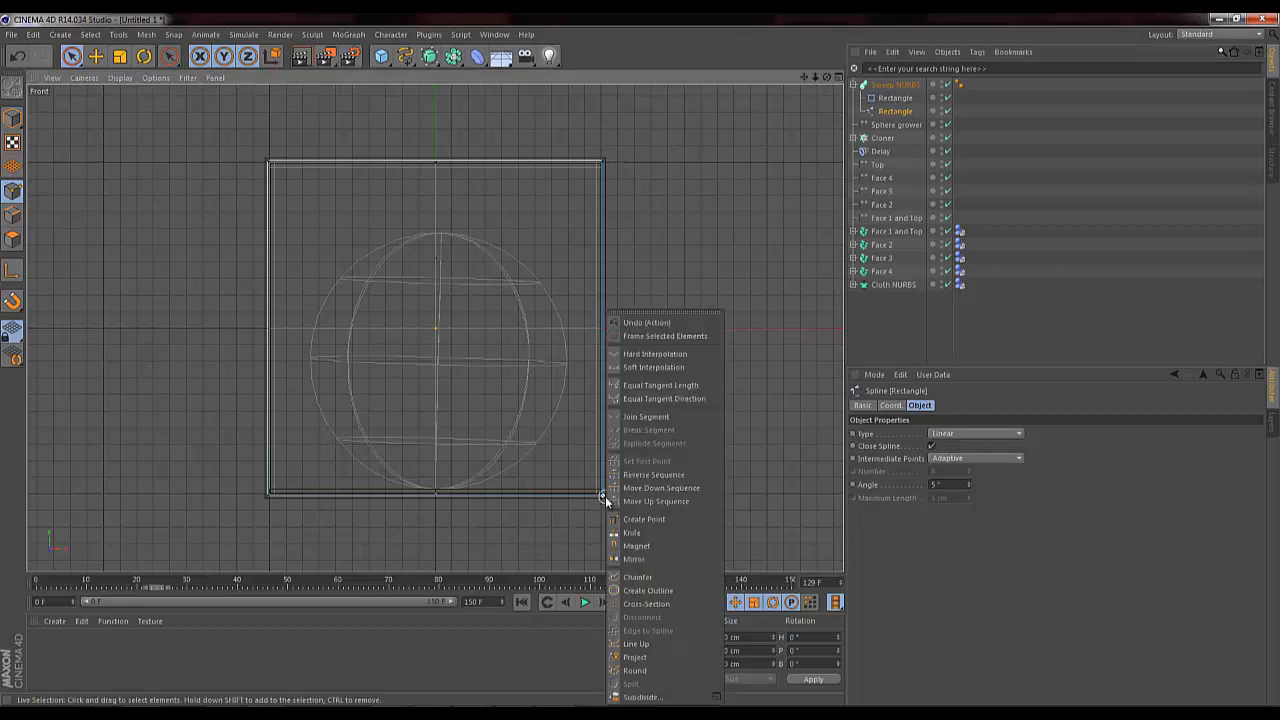
click(651, 461)
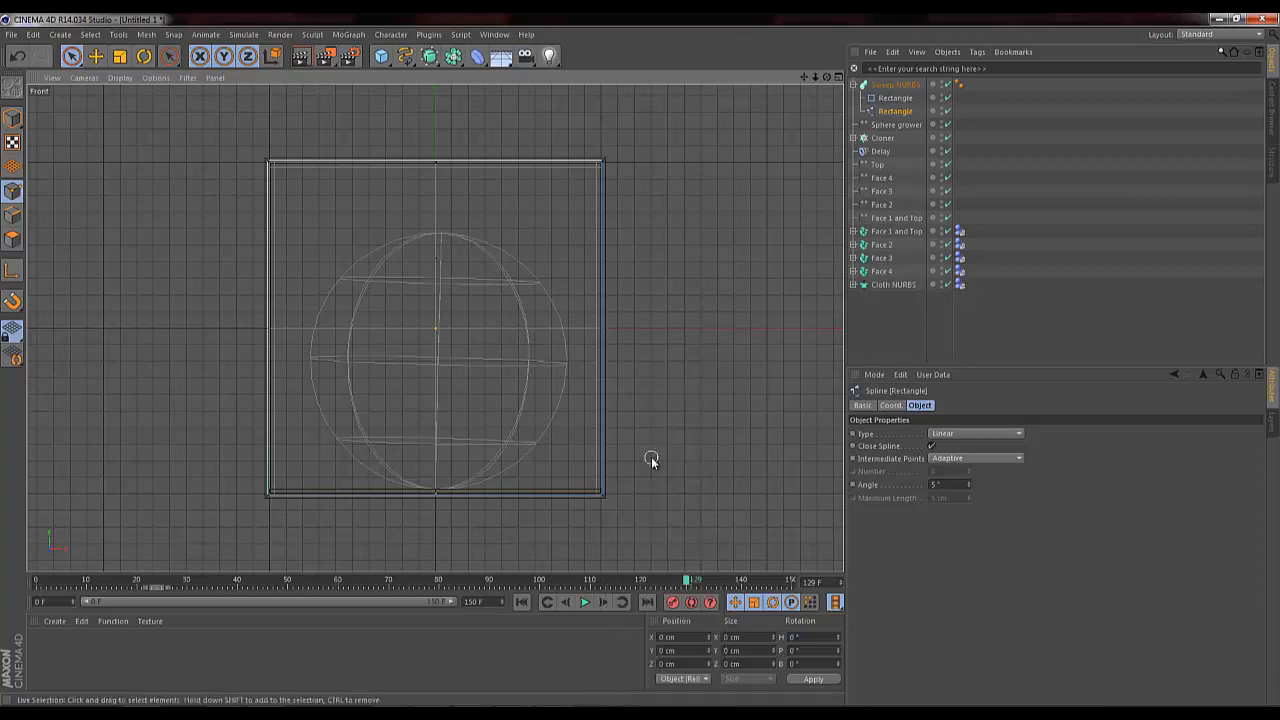
click(602, 494)
right_click(602, 495)
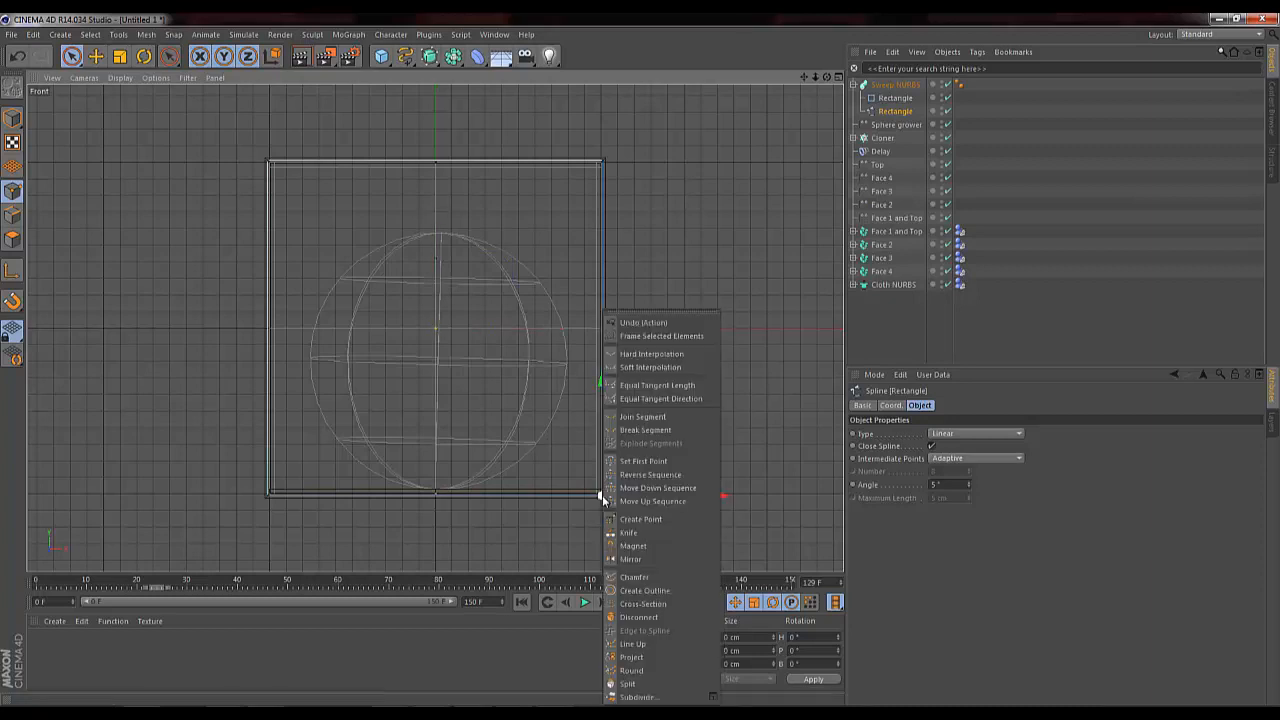
click(647, 462)
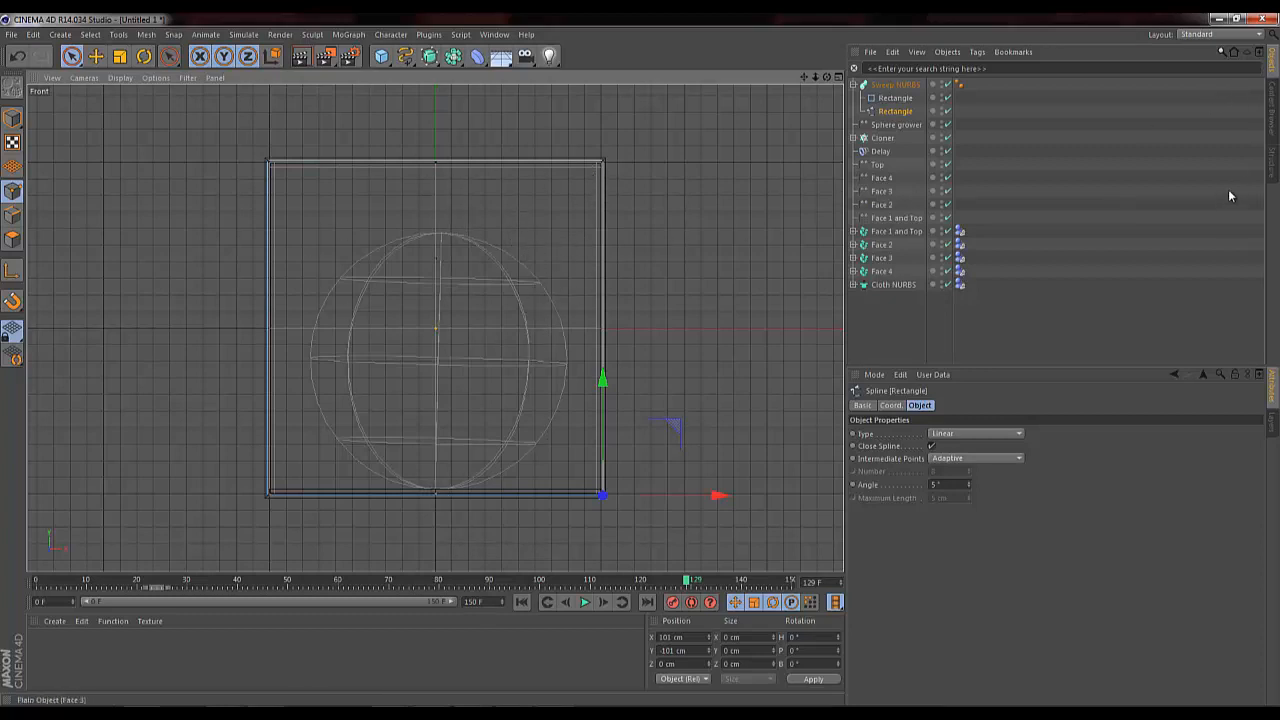
Step: Show the path spline's point coordinate table and inspect the starting corner in the perspective and front views
click(1270, 166)
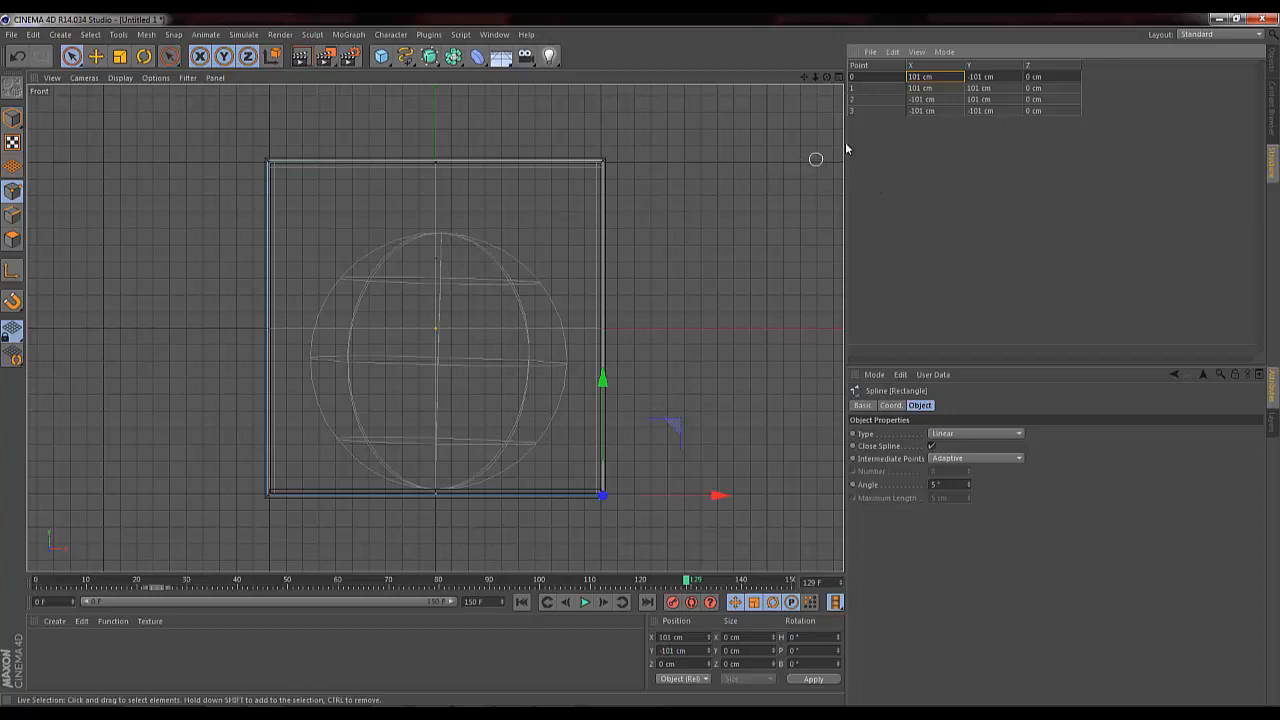
key(Page_Up)
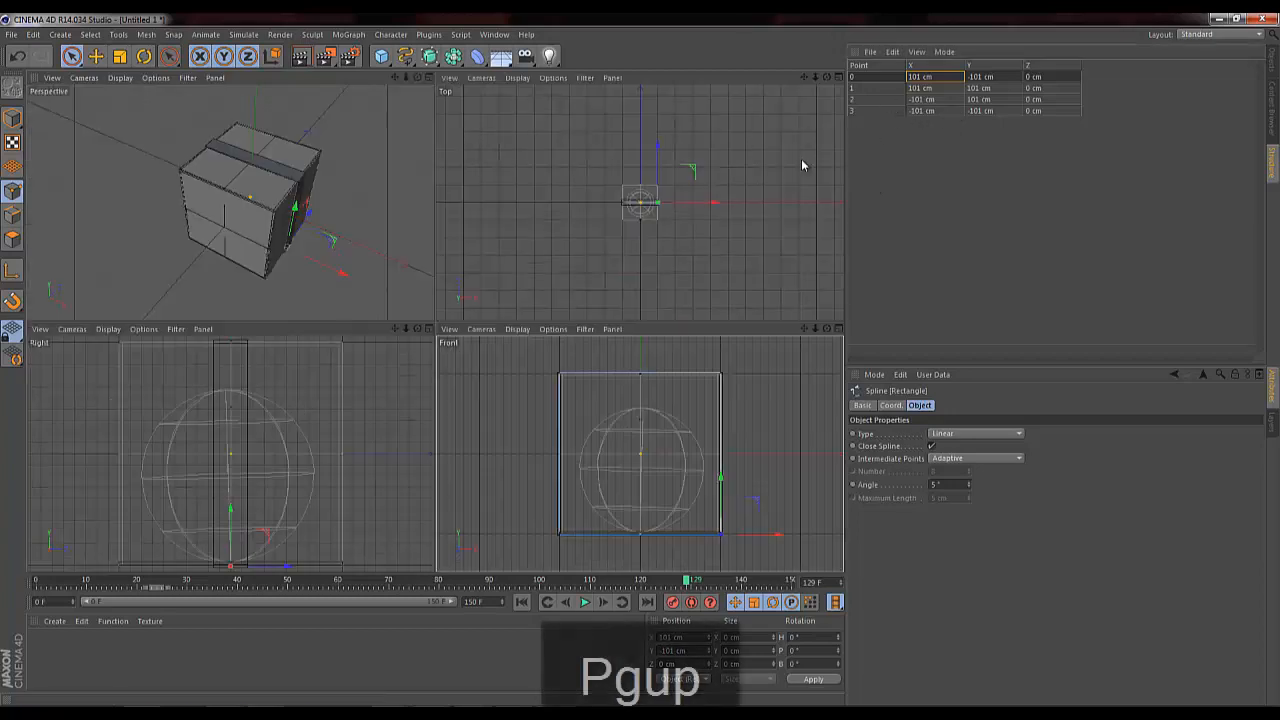
click(428, 77)
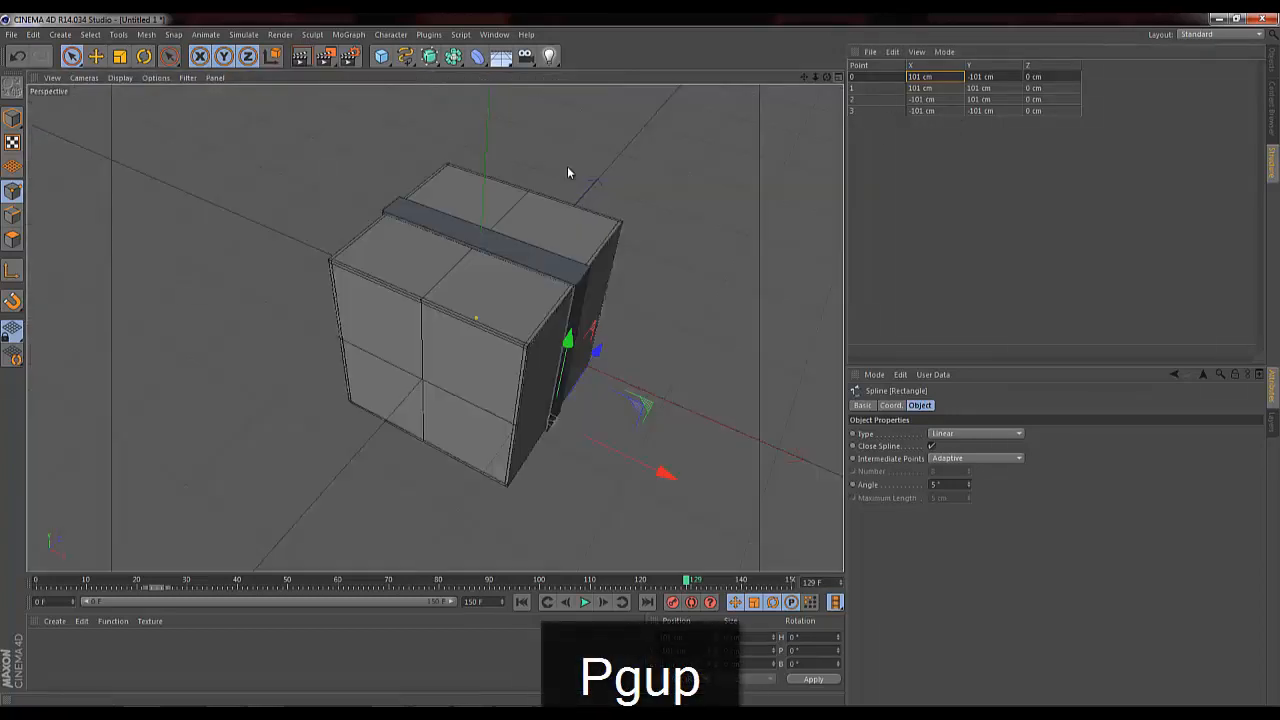
click(838, 78)
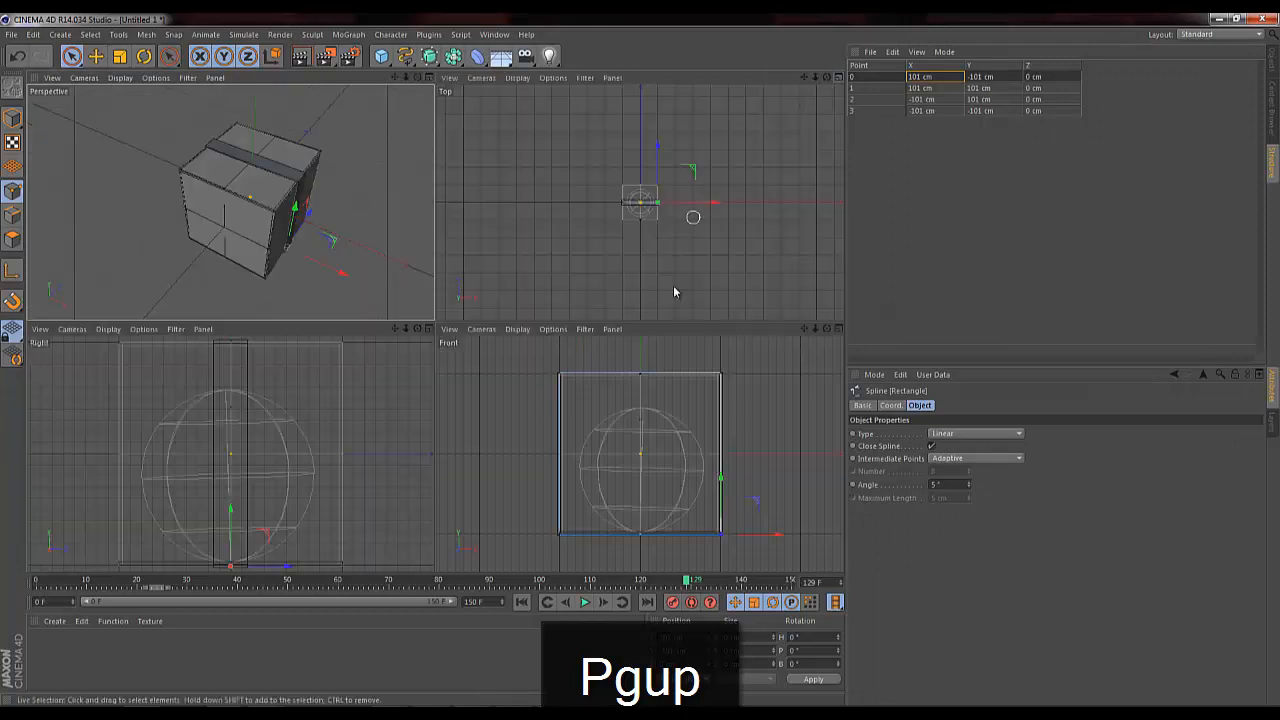
click(839, 331)
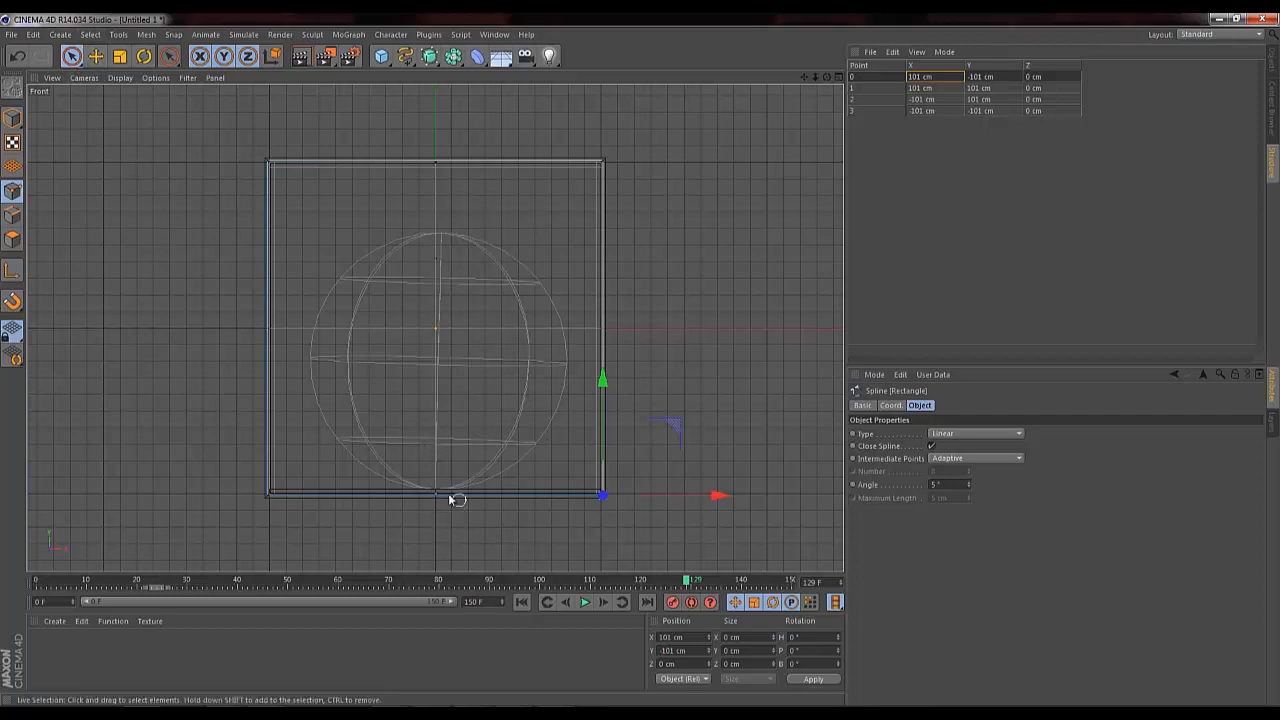
Step: Try adding a loose point to the path spline below and inside the box outline, undoing each attempt
click(96, 57)
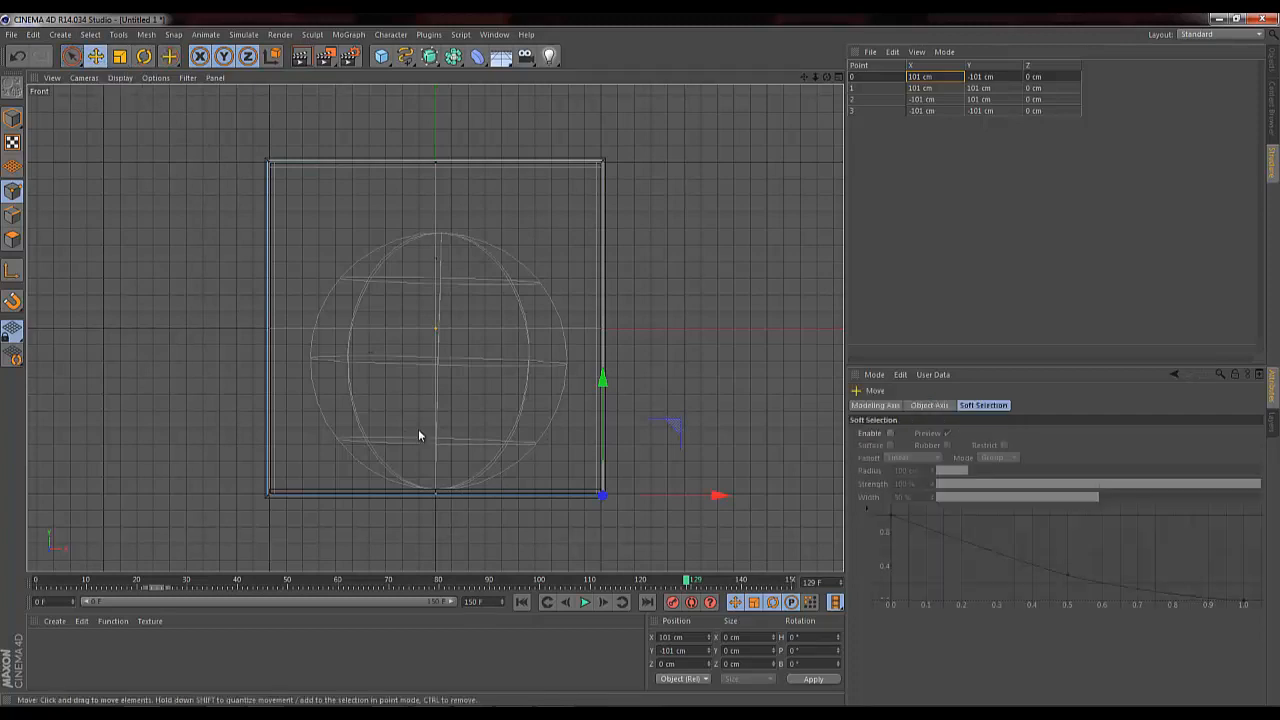
ctrl+click(460, 540)
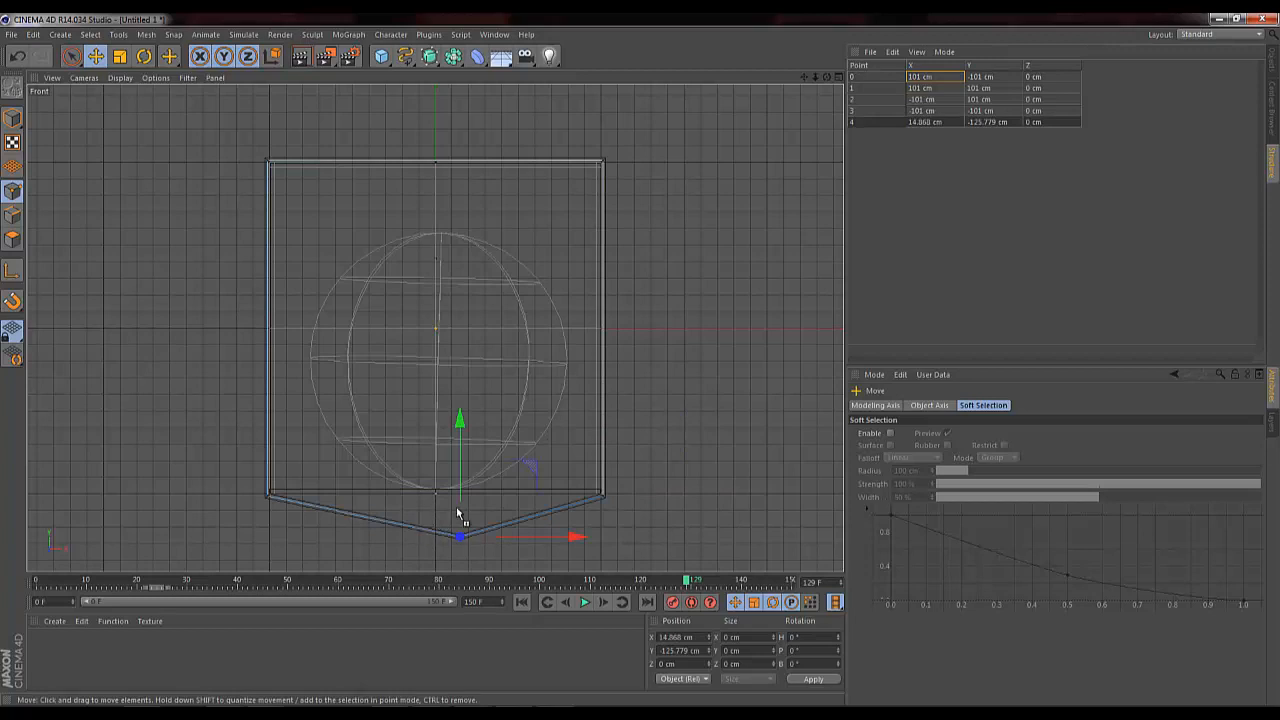
key(ctrl+z)
ctrl+click(369, 309)
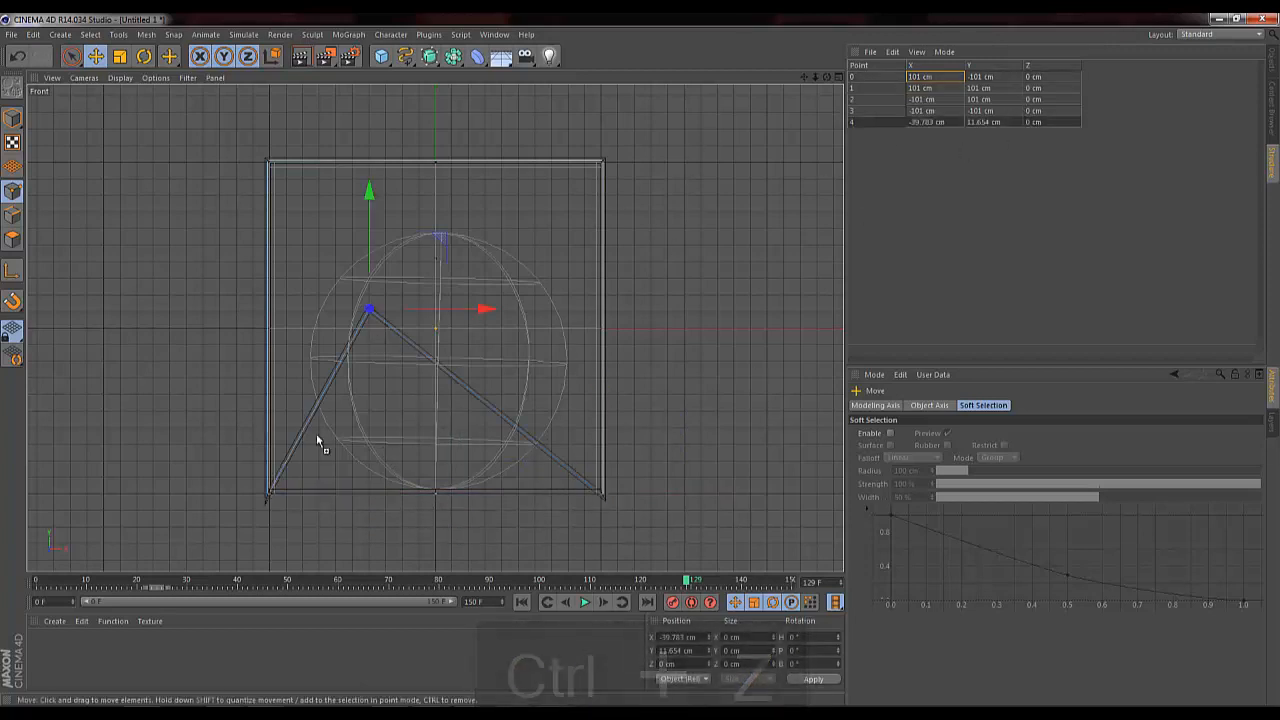
key(ctrl+z)
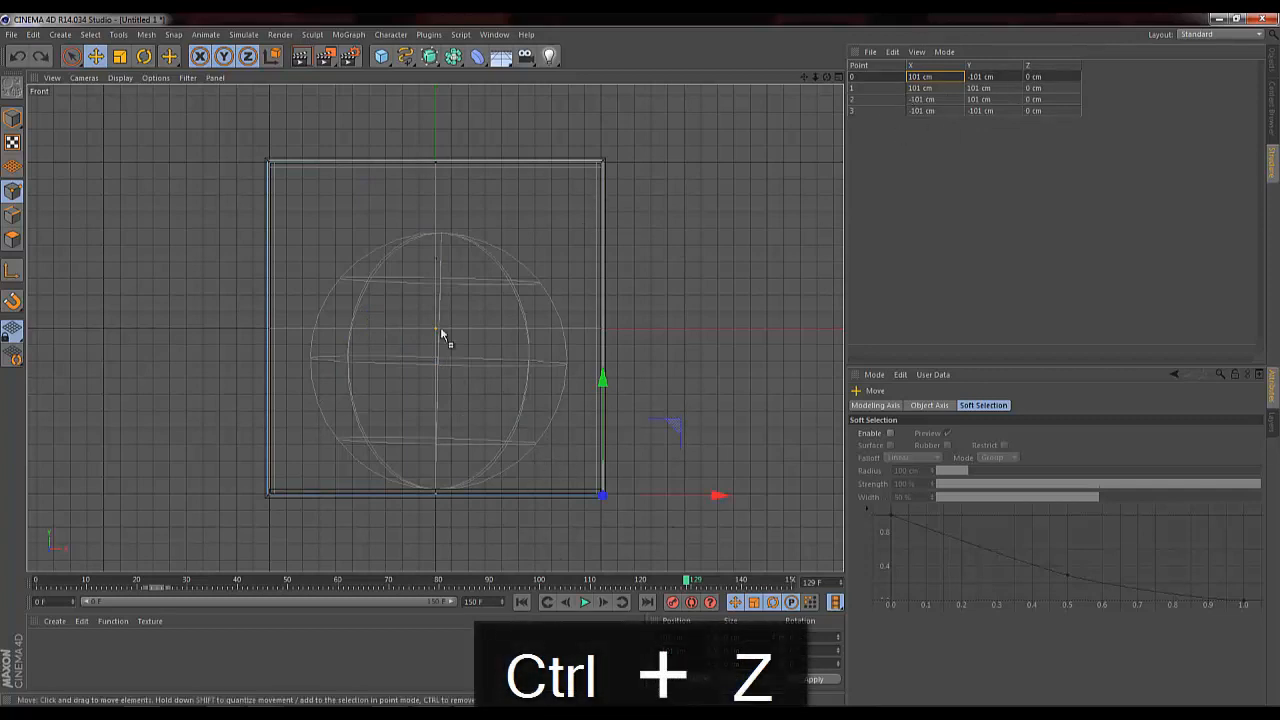
ctrl+click(340, 241)
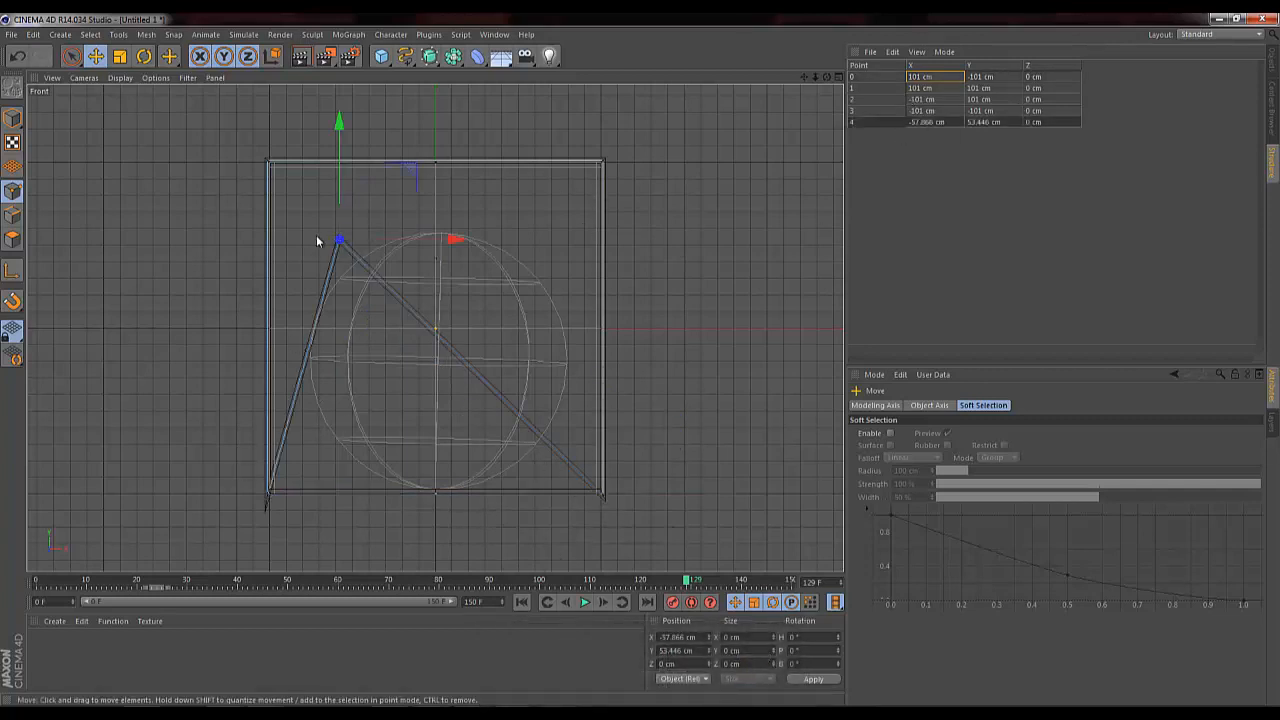
key(ctrl+z)
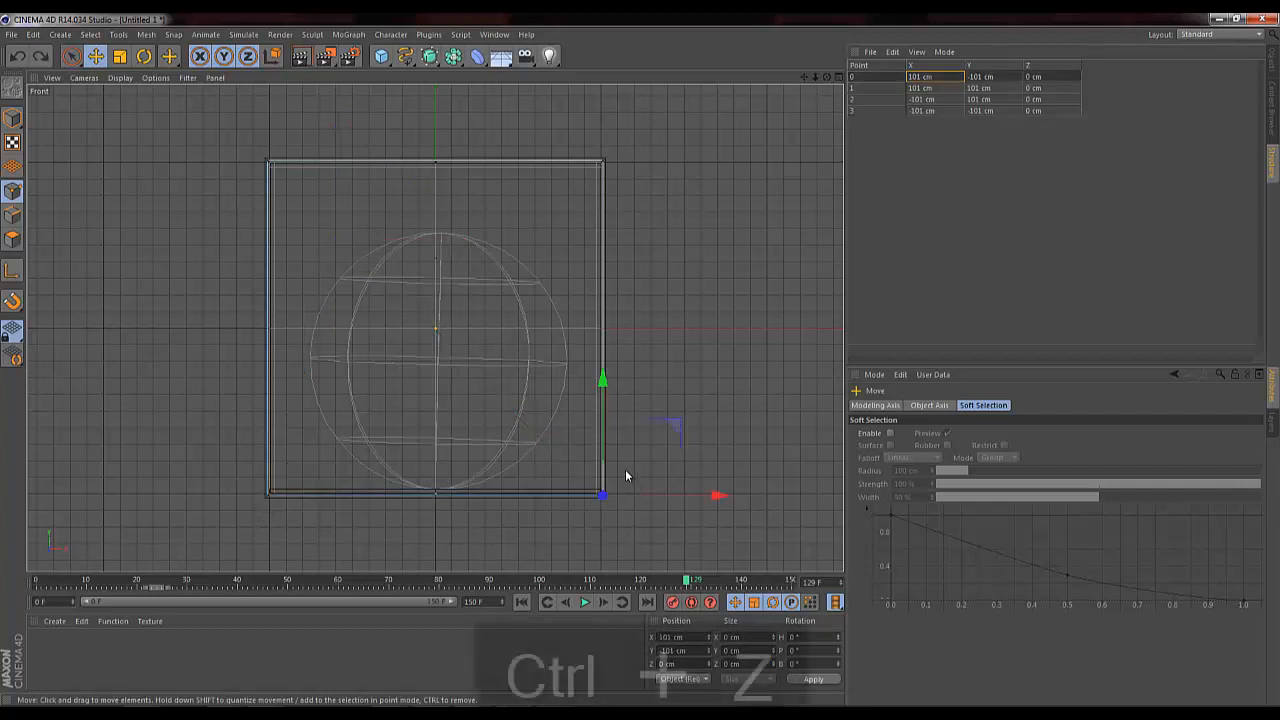
Step: Add a point in the middle of the path spline's bottom edge with its X coordinate at 0 cm
ctrl+click(435, 495)
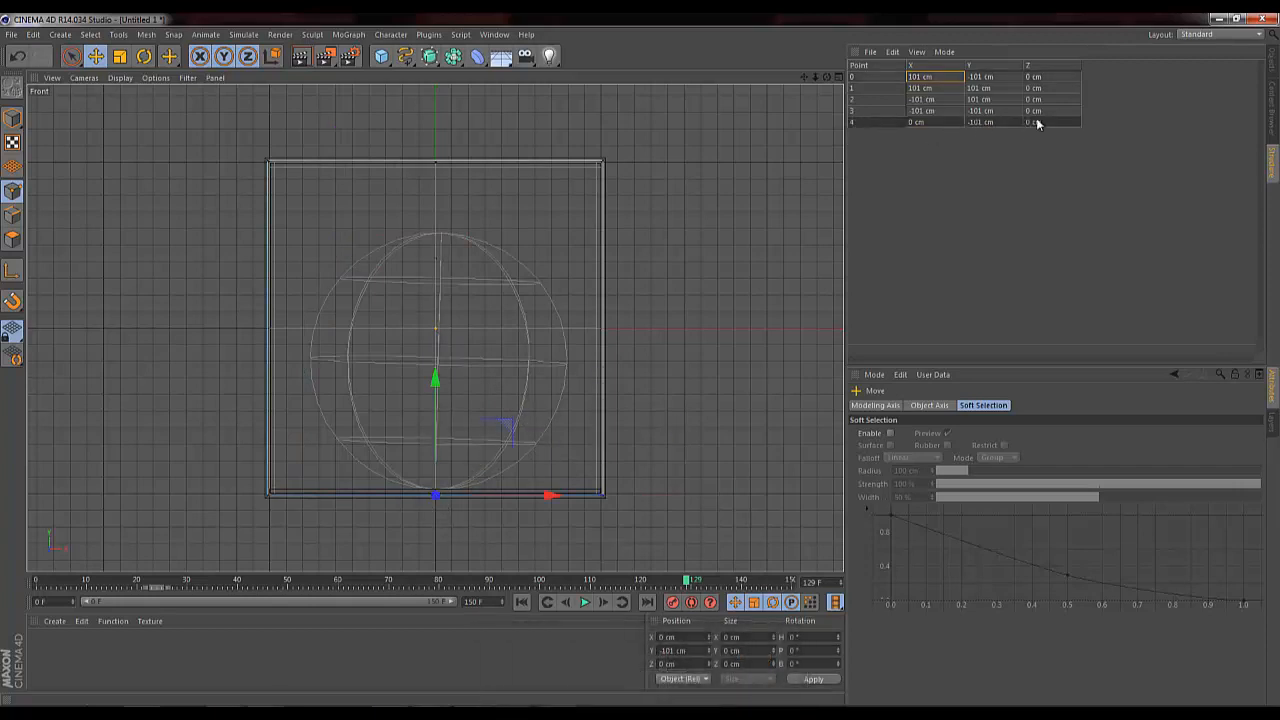
click(938, 124)
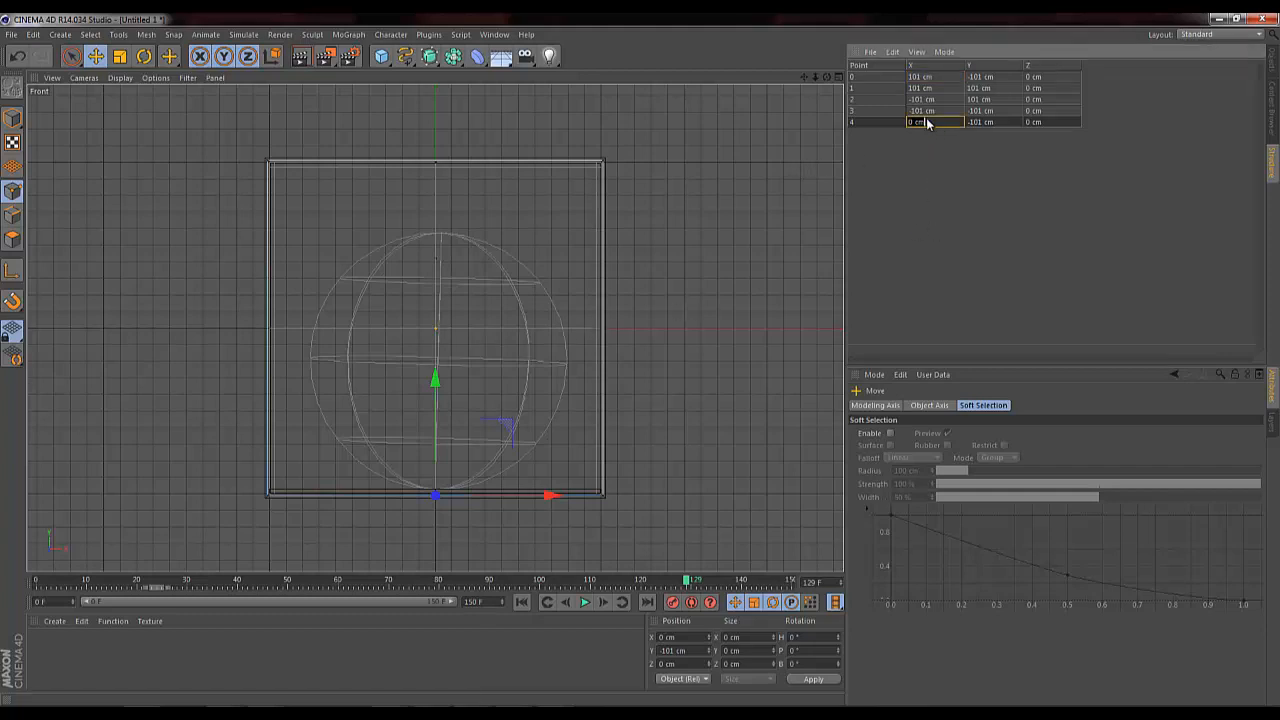
key(Return)
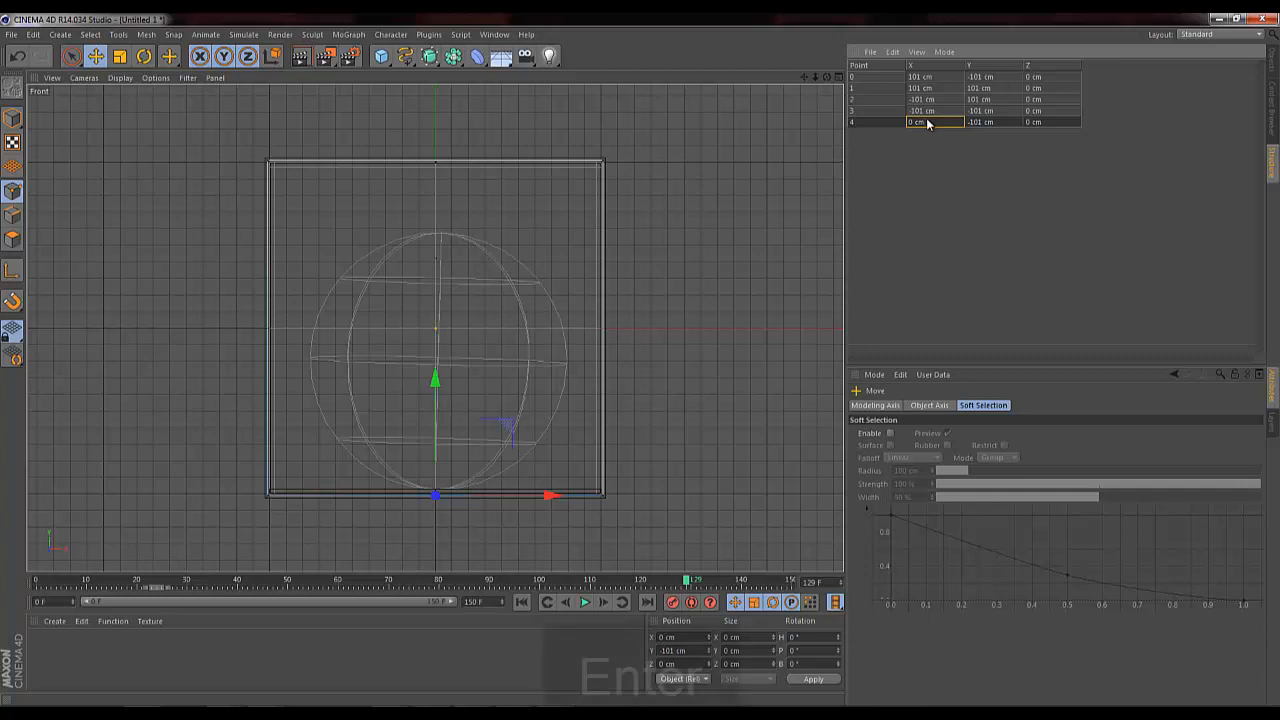
click(437, 528)
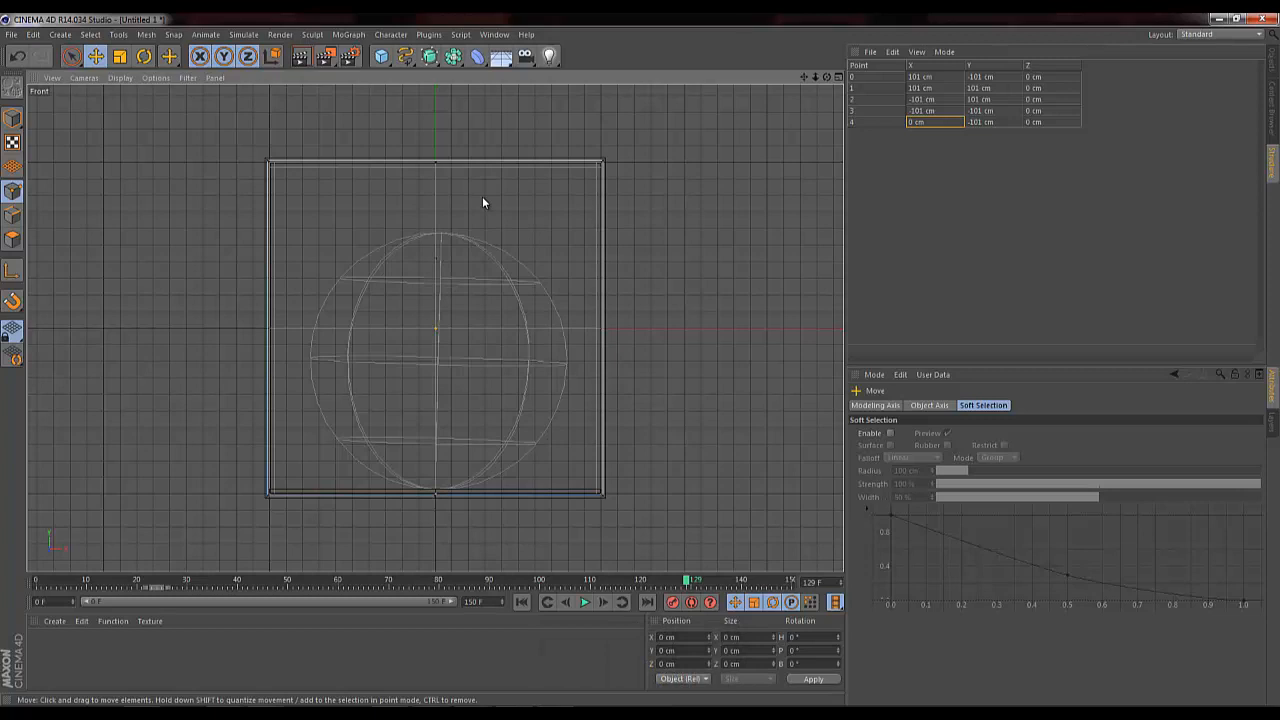
Step: Add a point near the middle of the path spline's top edge and set its X coordinate to 0 cm
click(428, 165)
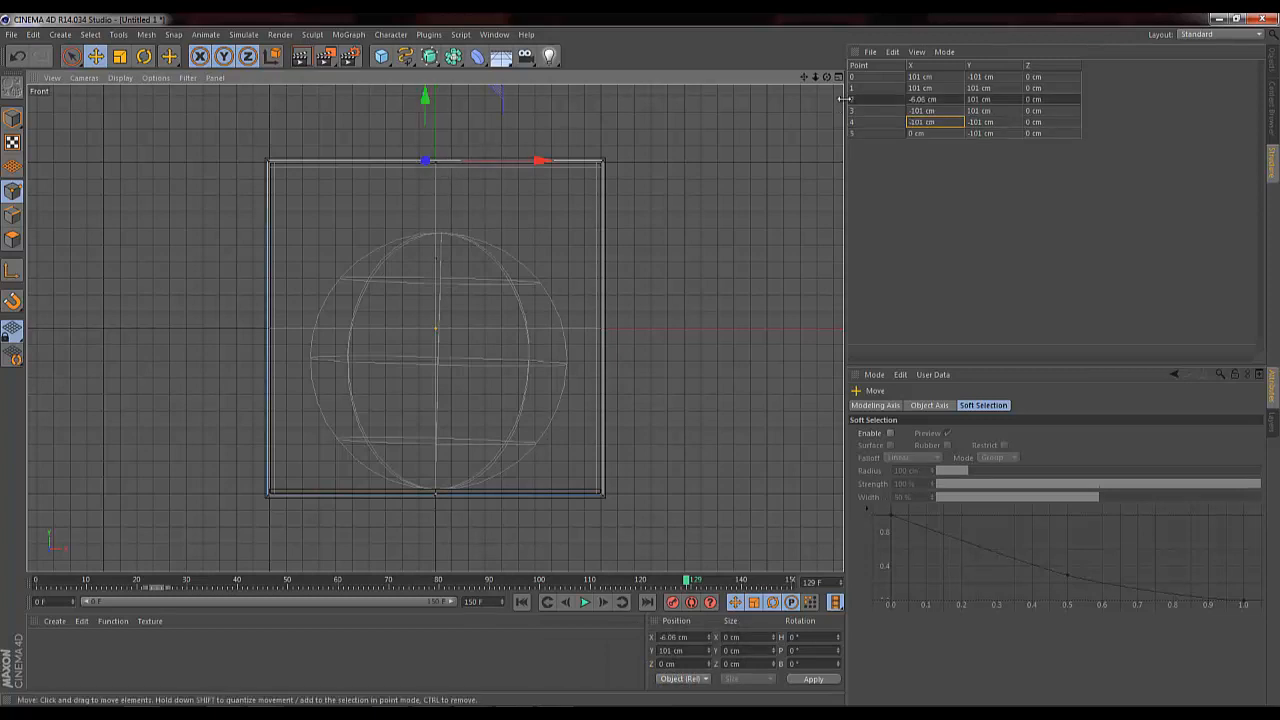
double_click(942, 100)
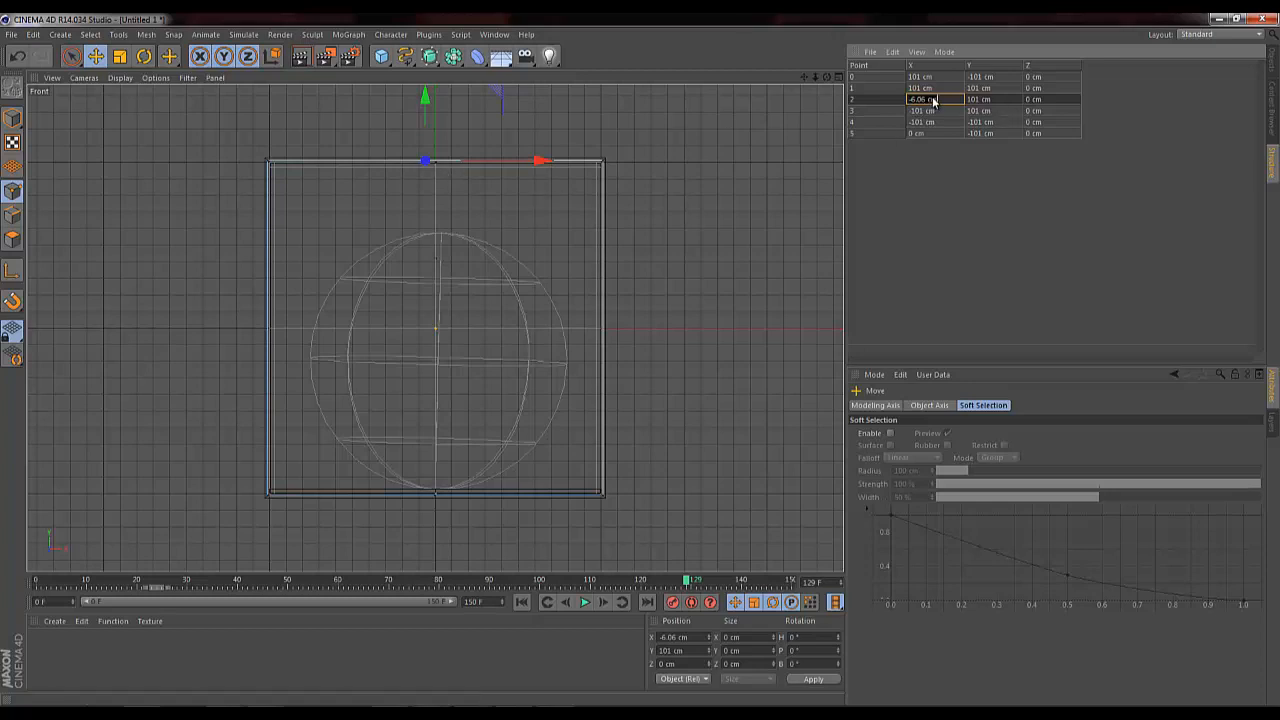
text(0)
key(Return)
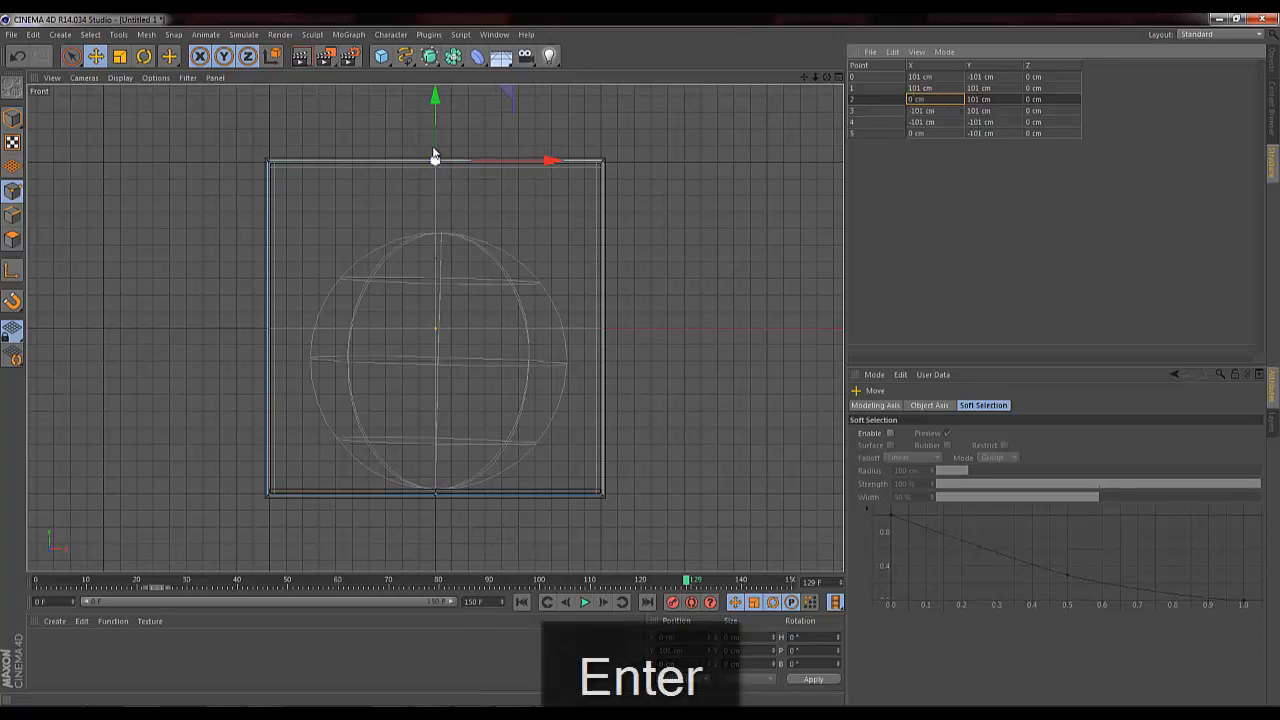
click(553, 208)
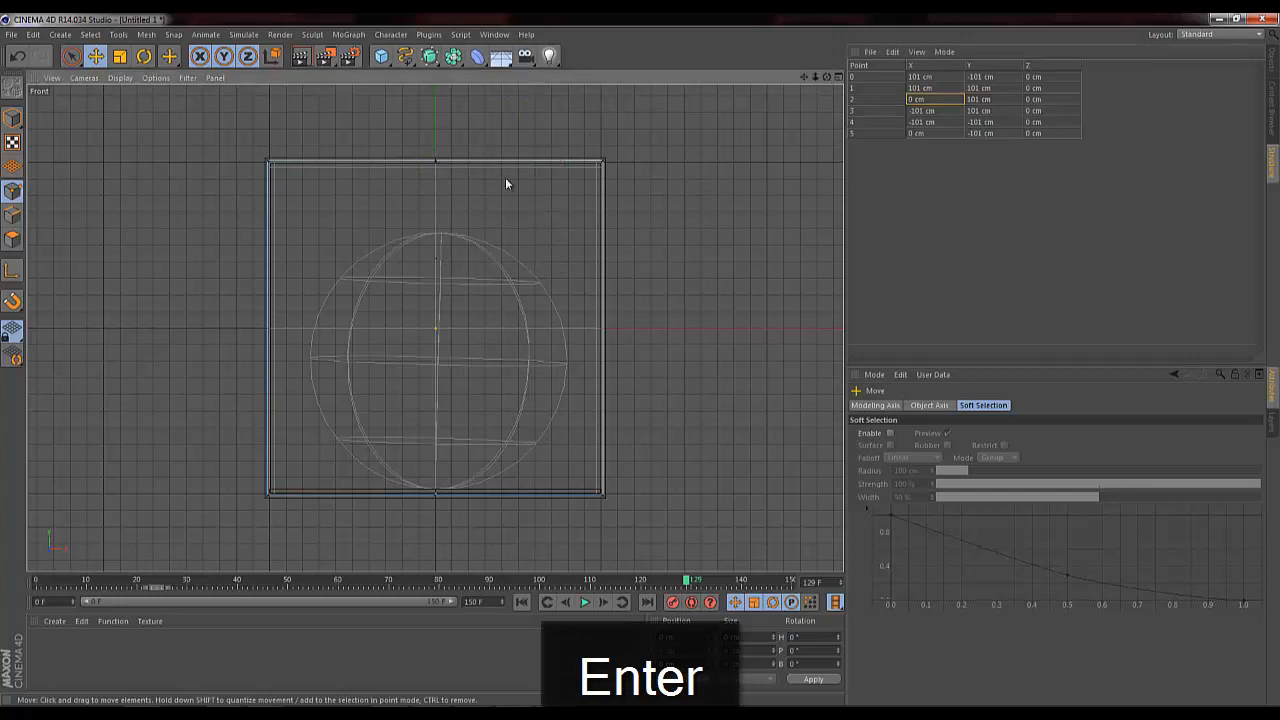
Step: Set the middle point of the bottom edge as the path spline's first point
click(603, 496)
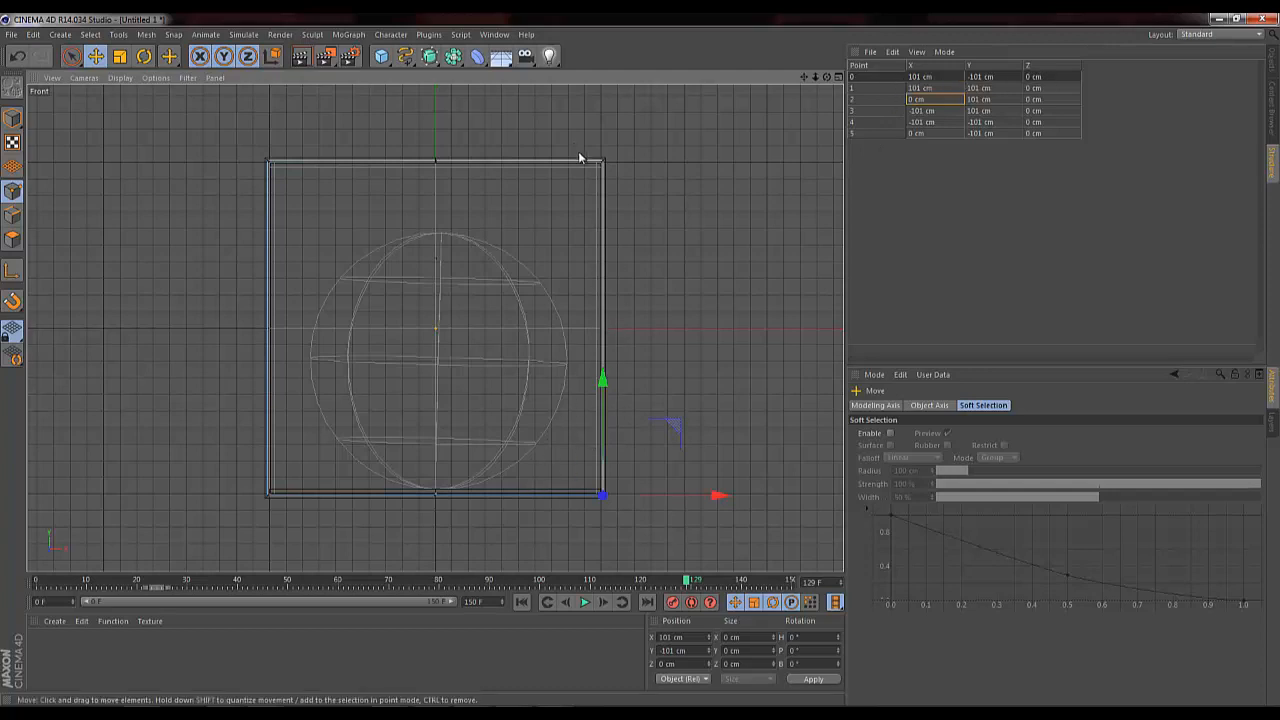
click(437, 496)
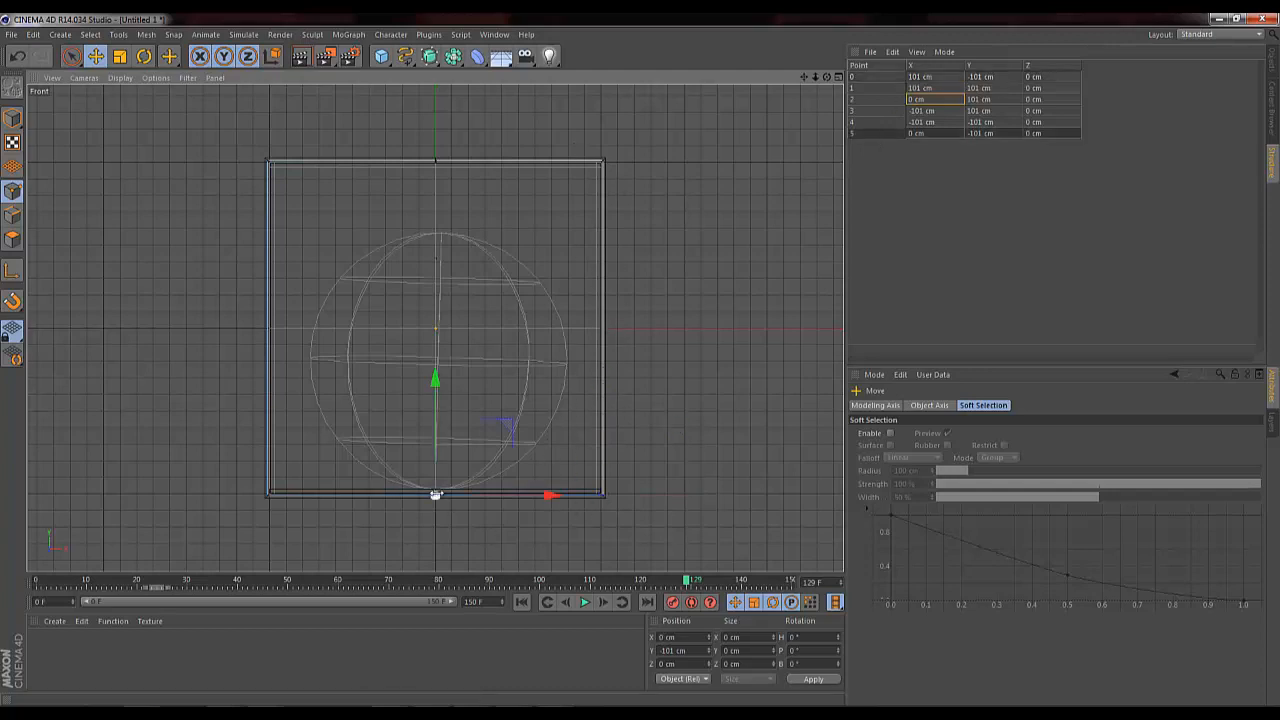
right_click(449, 528)
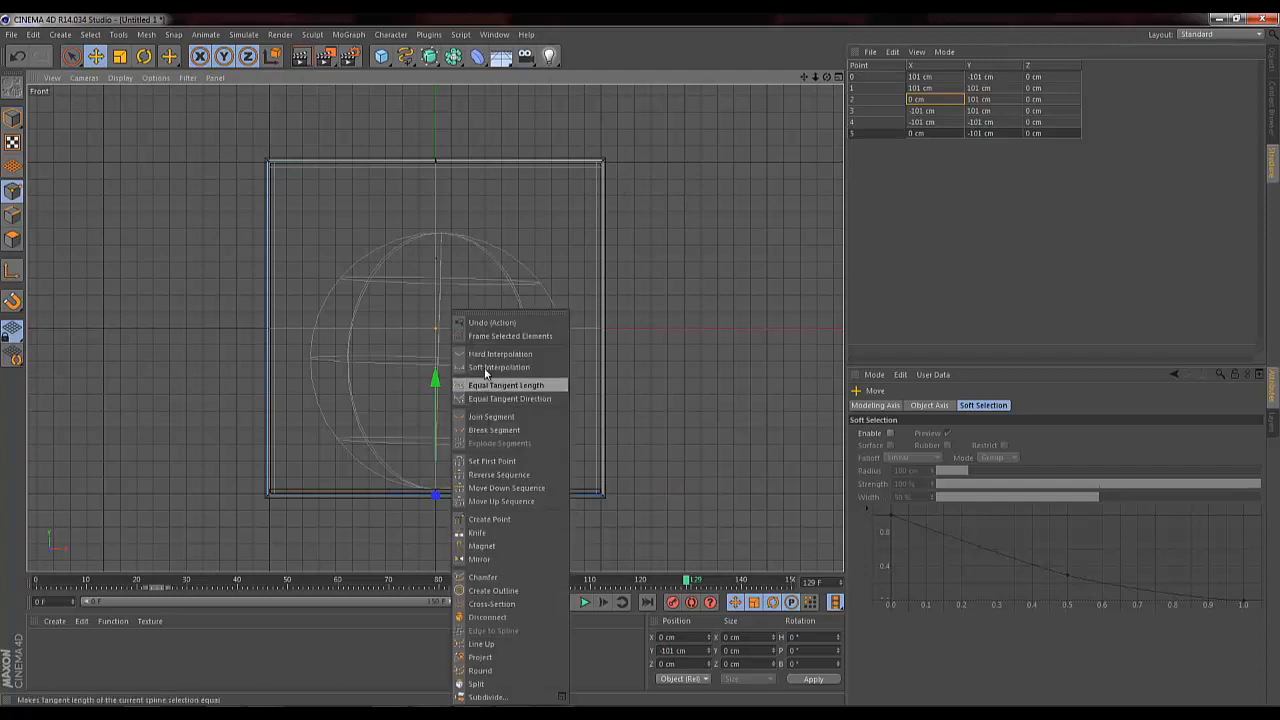
click(511, 462)
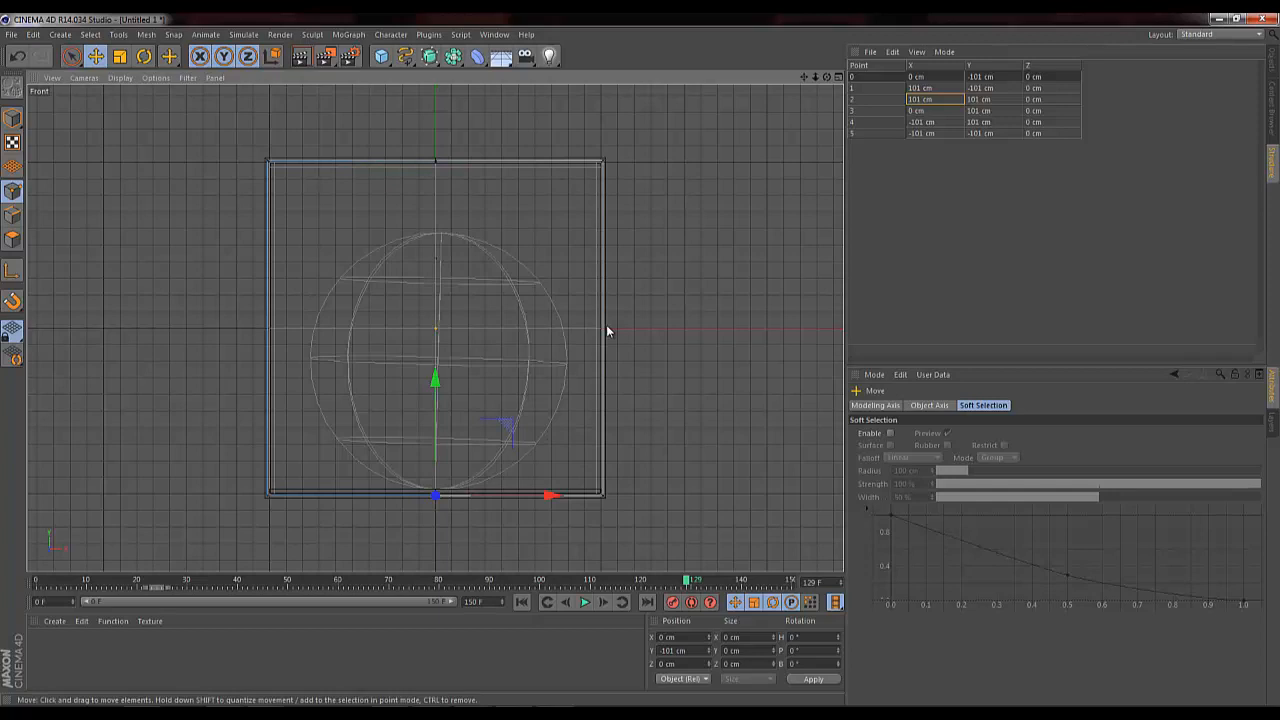
Step: Open the sweep's path rectangle by turning off its Close Spline option
click(1272, 55)
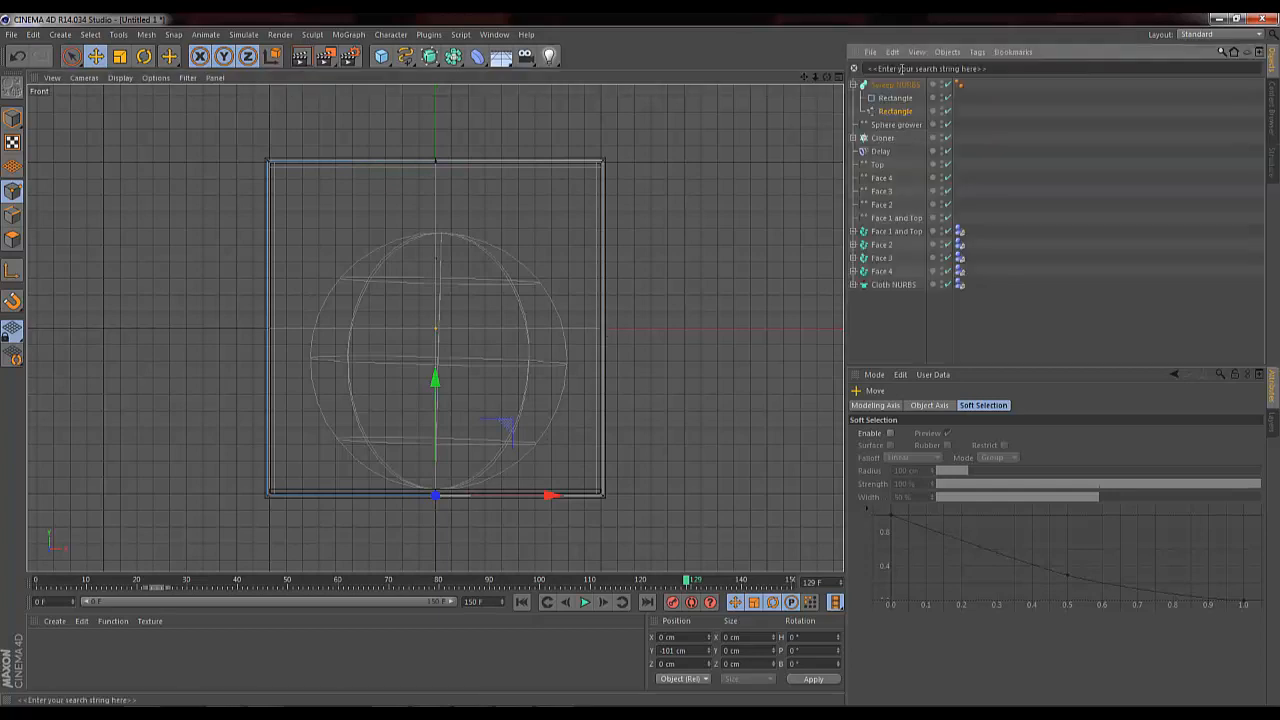
click(896, 111)
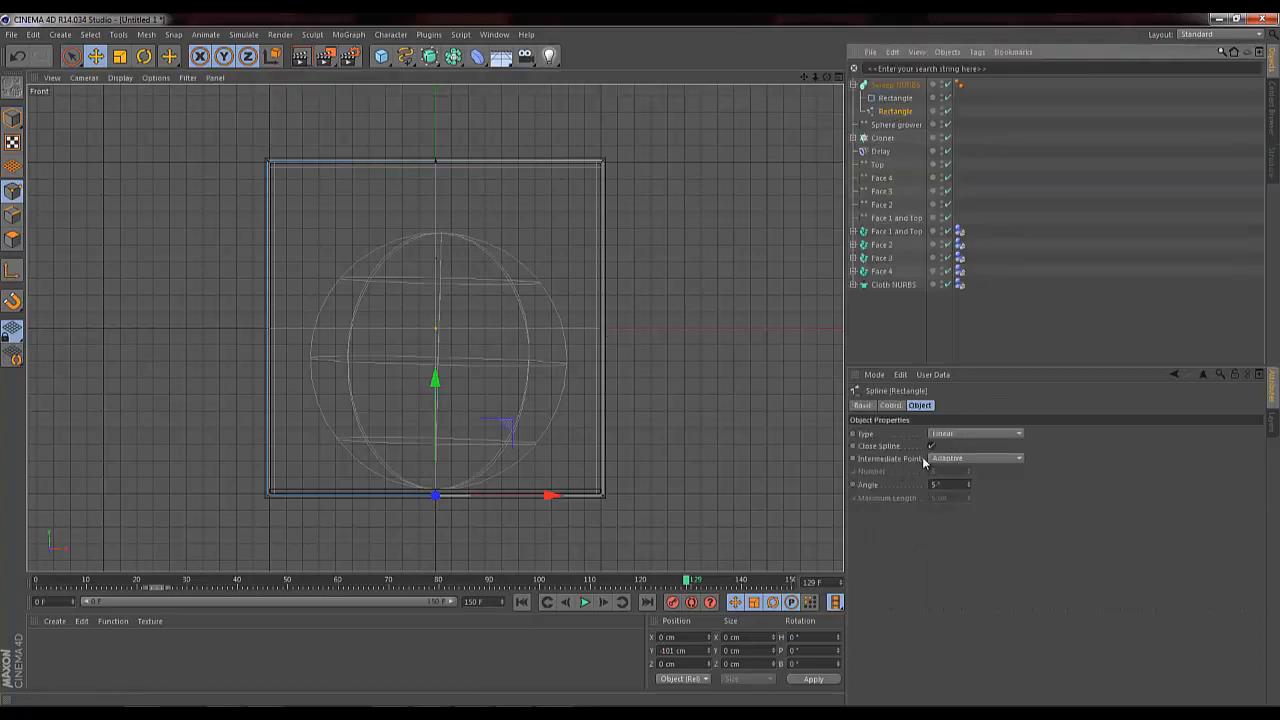
click(931, 447)
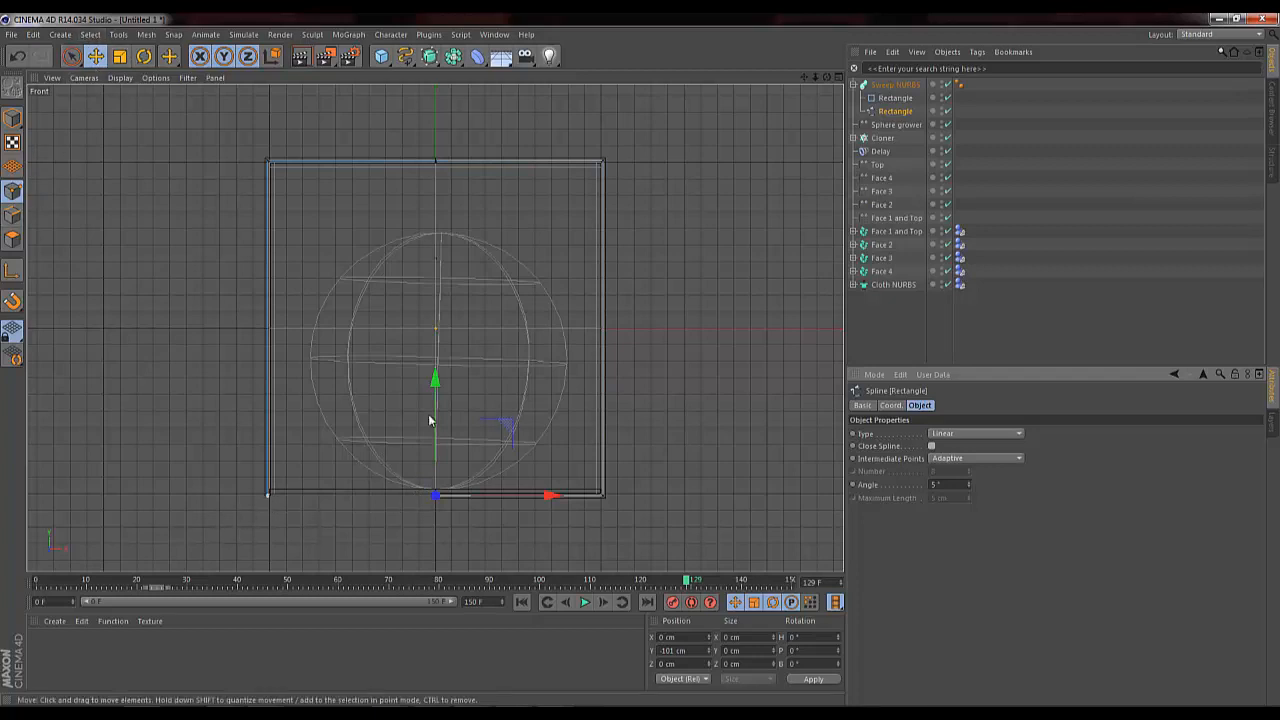
Step: Extend the spline's open end with five points around the box's left side, ending above the top at about X 4 cm, Y 136 cm
click(405, 57)
mouse_move(173, 516)
mouse_down()
mouse_move(128, 394)
mouse_move(171, 251)
mouse_move(237, 117)
mouse_up()
click(442, 101)
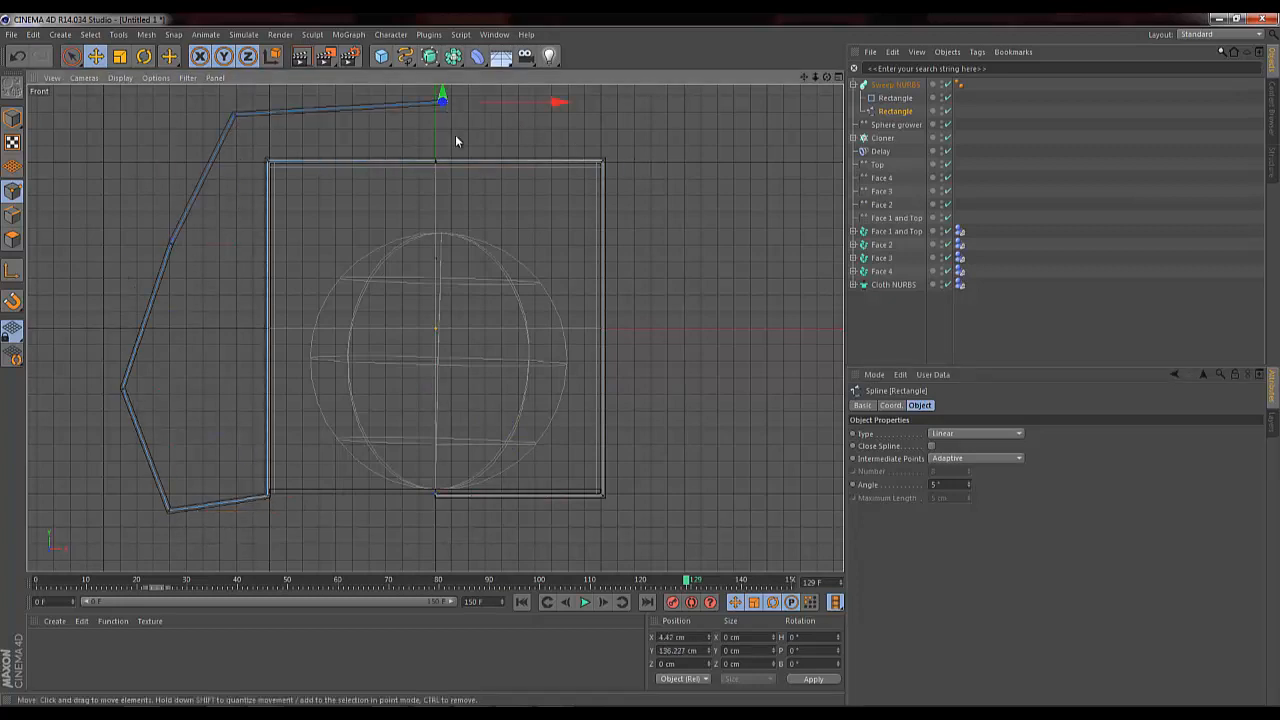
Step: Undo the five points that extend the path spline around the box's left side
key(ctrl+z)
key(ctrl+z)
key(ctrl+z)
key(ctrl+z)
key(ctrl+z)
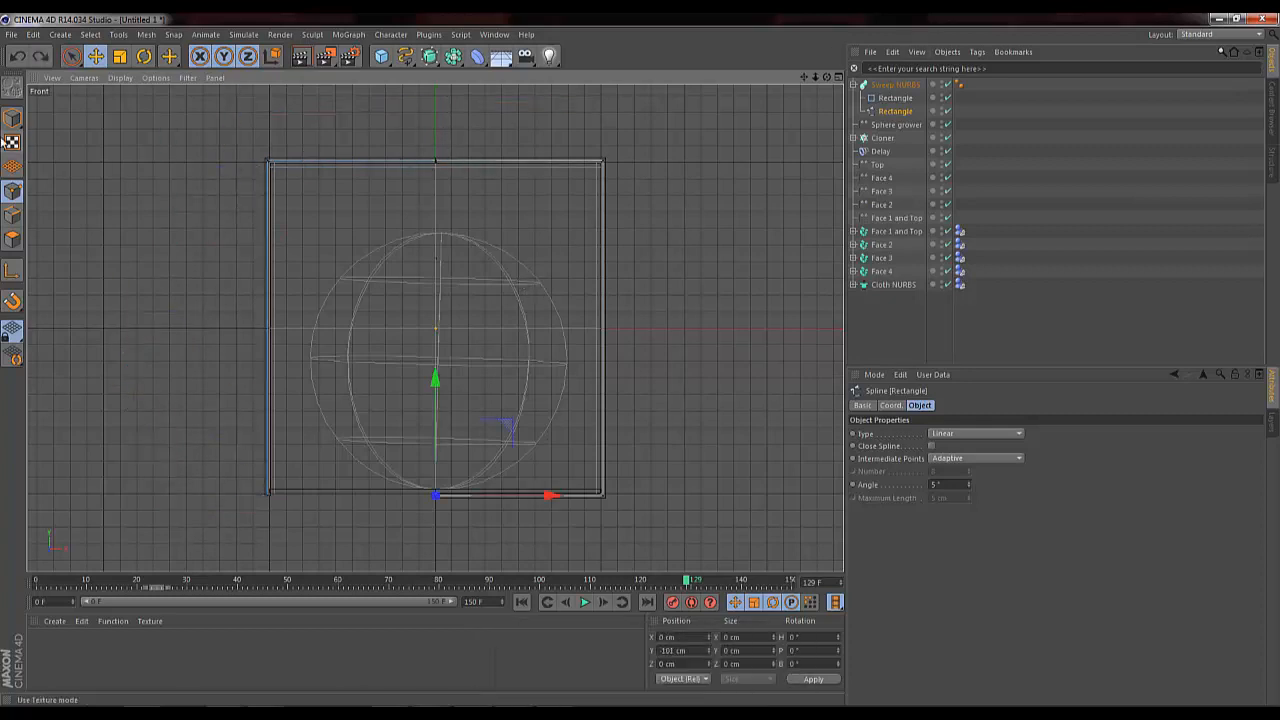
Step: Delete the two corner points on the left side of the path spline, leaving only its right half
drag(76, 57, 96, 98)
drag(205, 141, 310, 555)
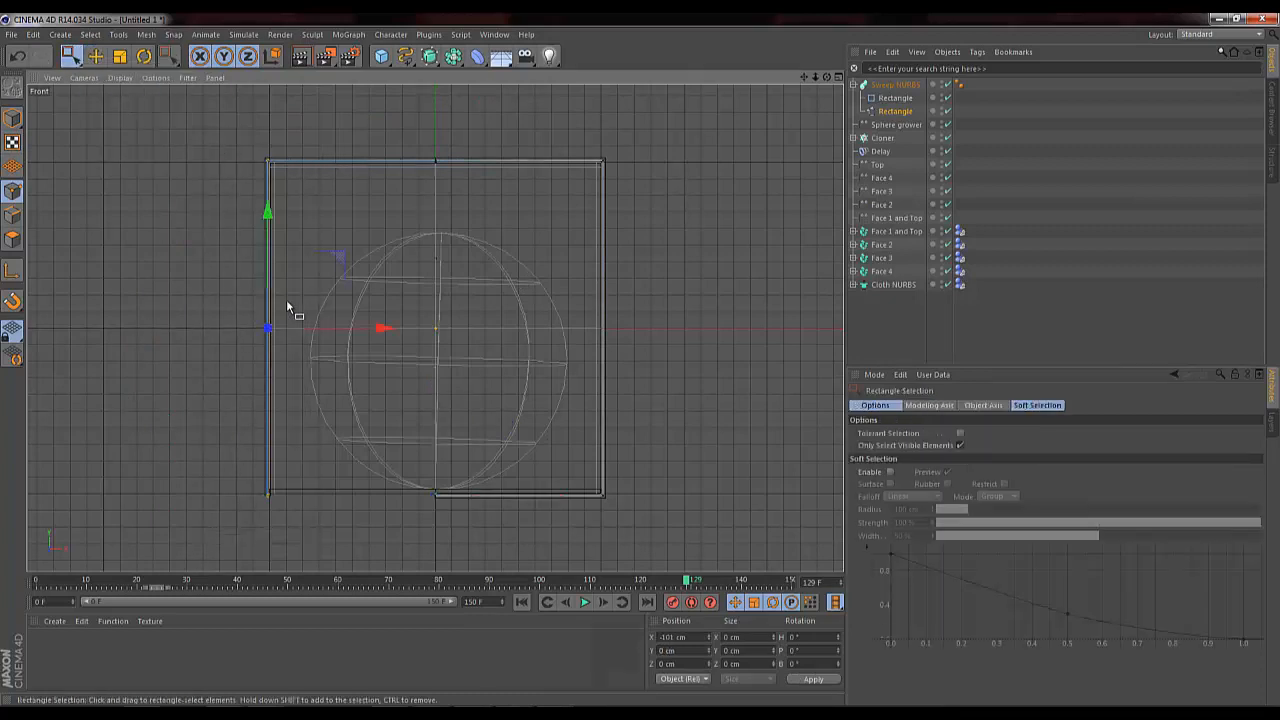
key(Delete)
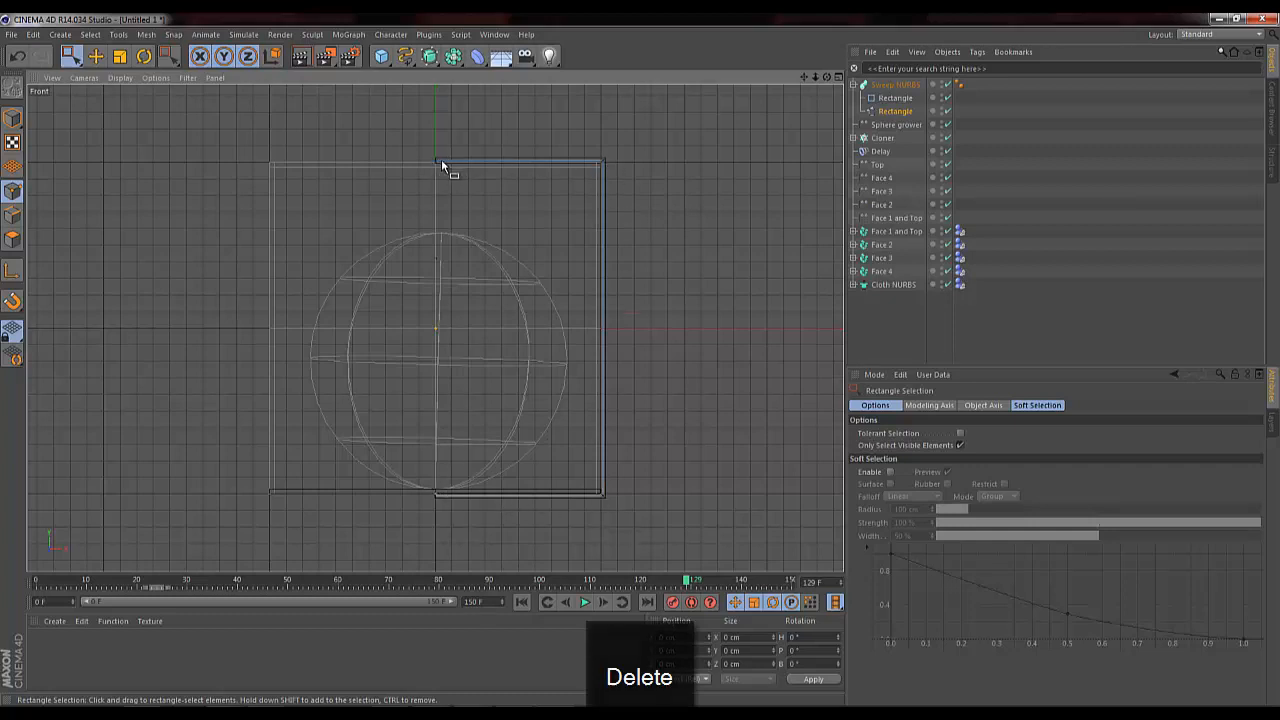
Step: Mirror the half ribbon by placing the Sweep NURBS inside a Symmetry object
click(853, 84)
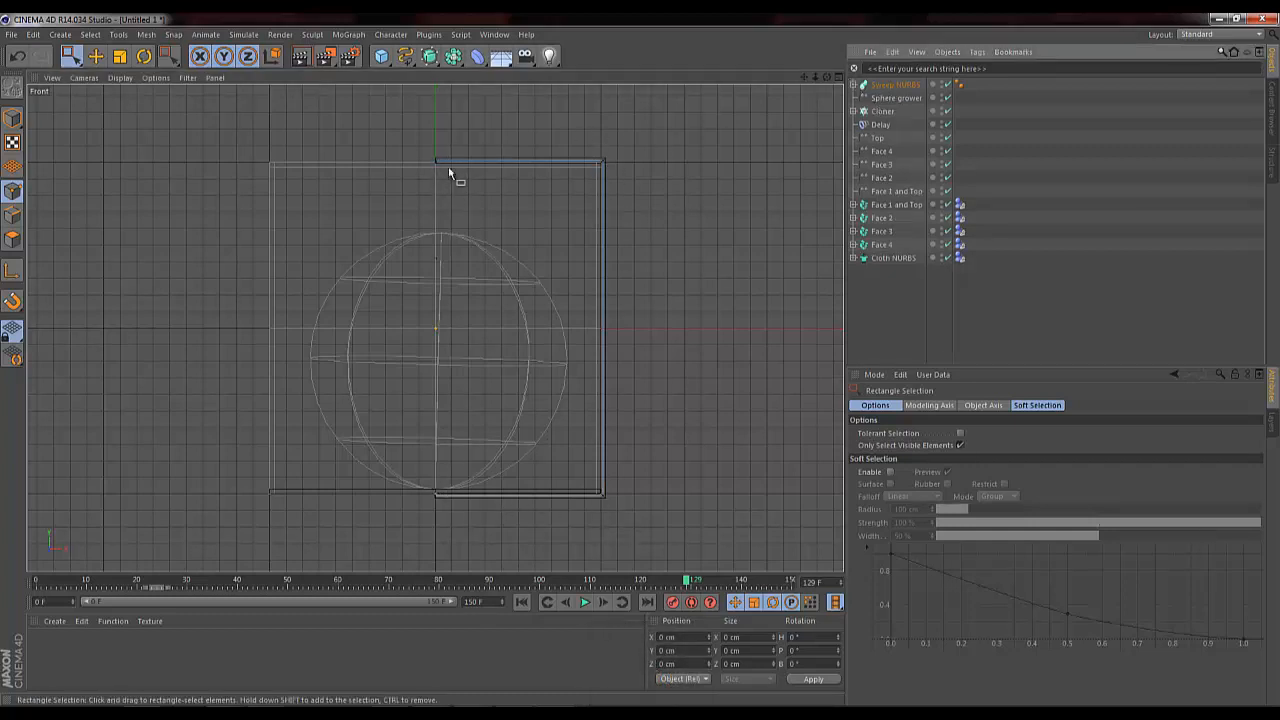
click(884, 85)
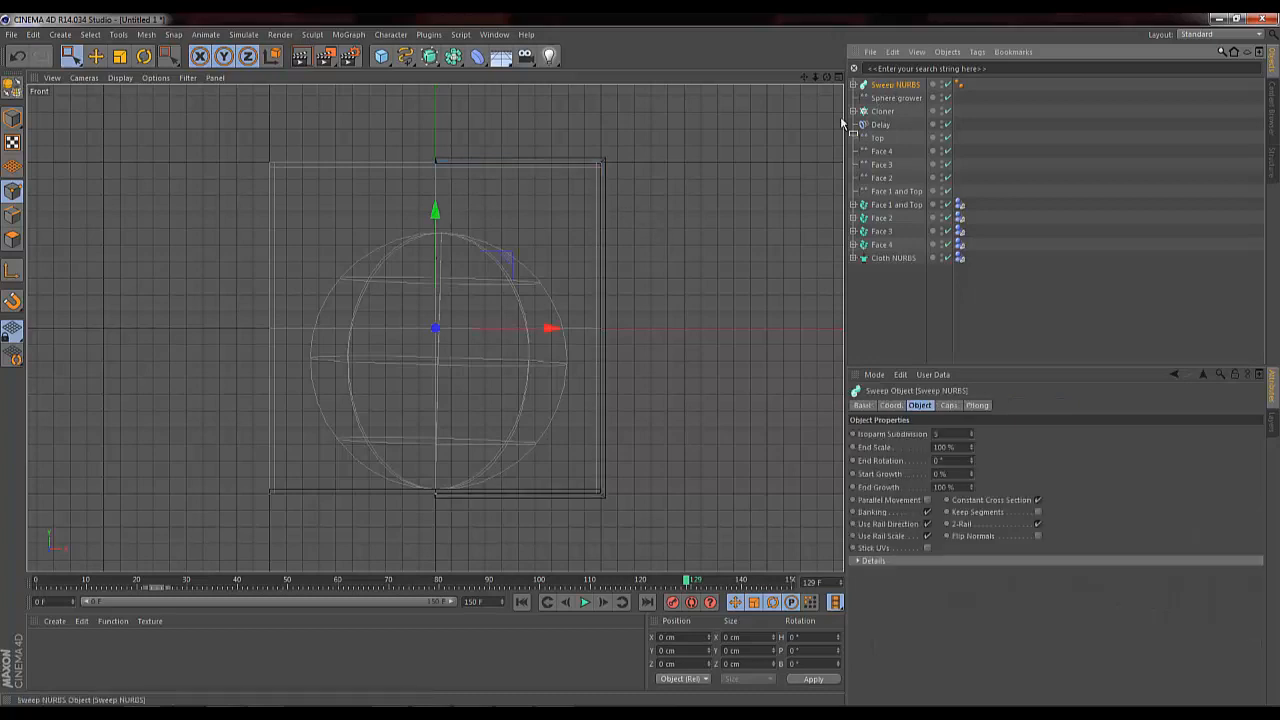
click(429, 56)
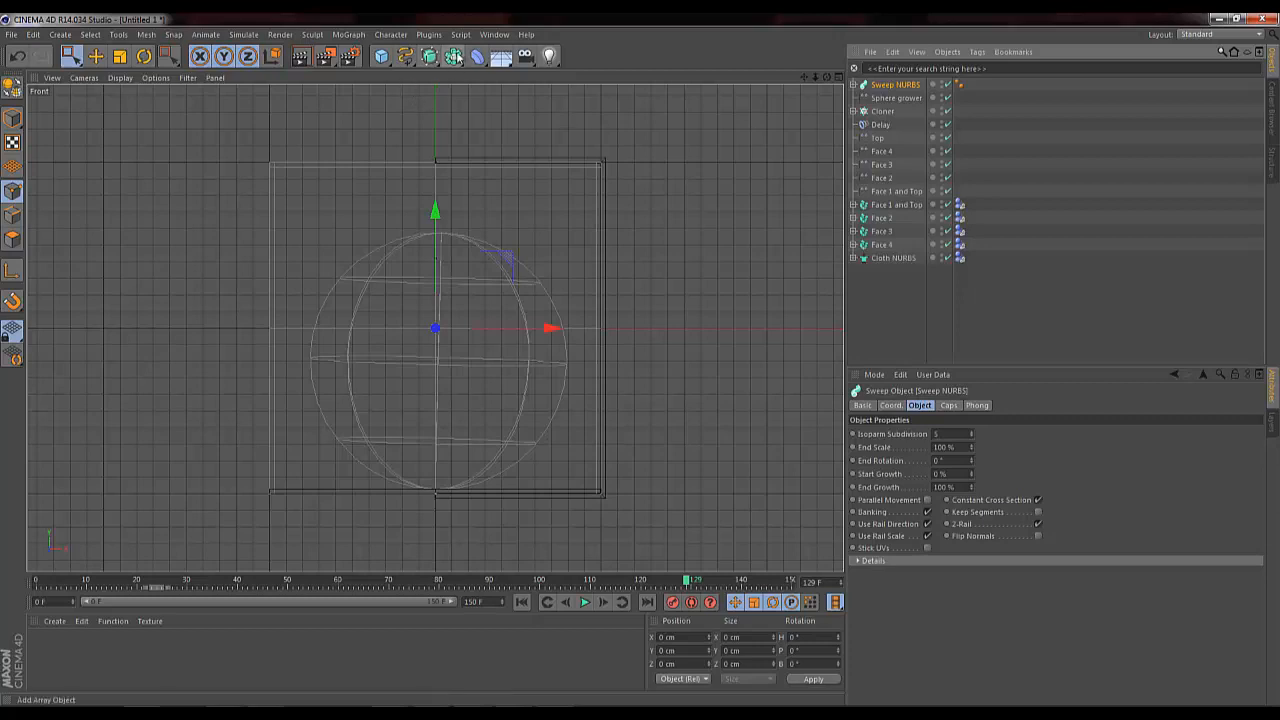
click(455, 57)
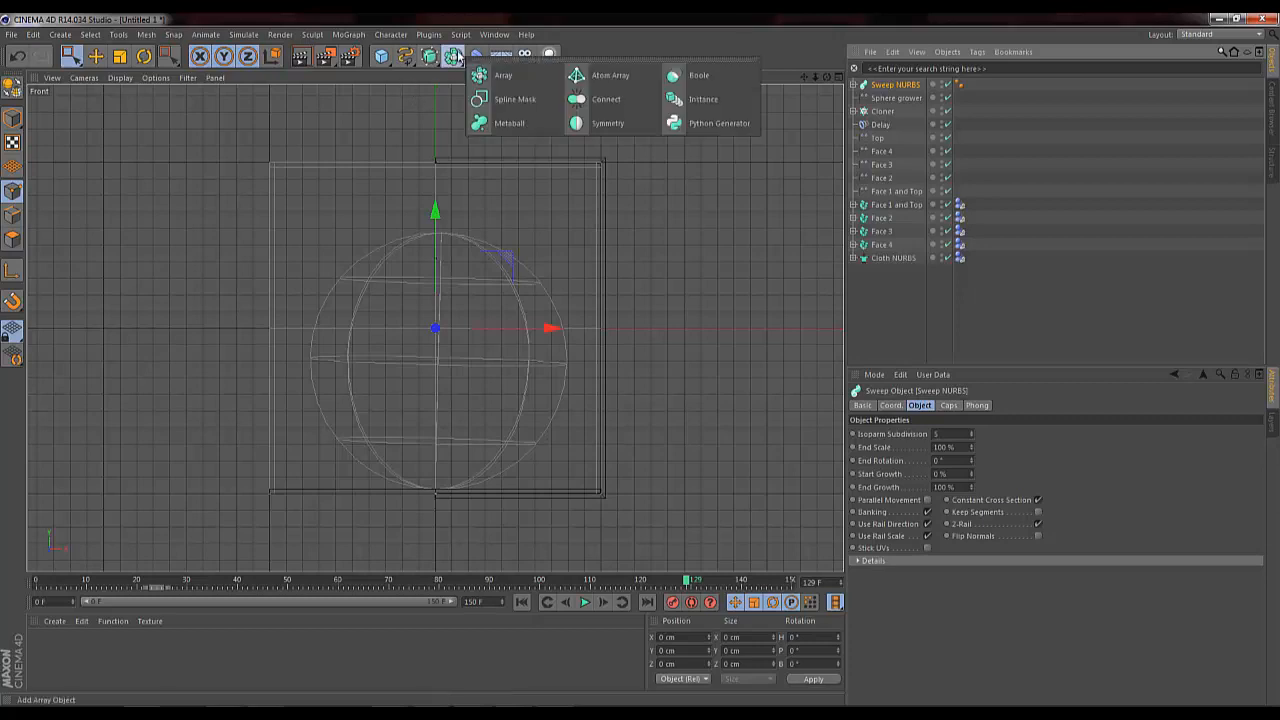
alt+click(606, 124)
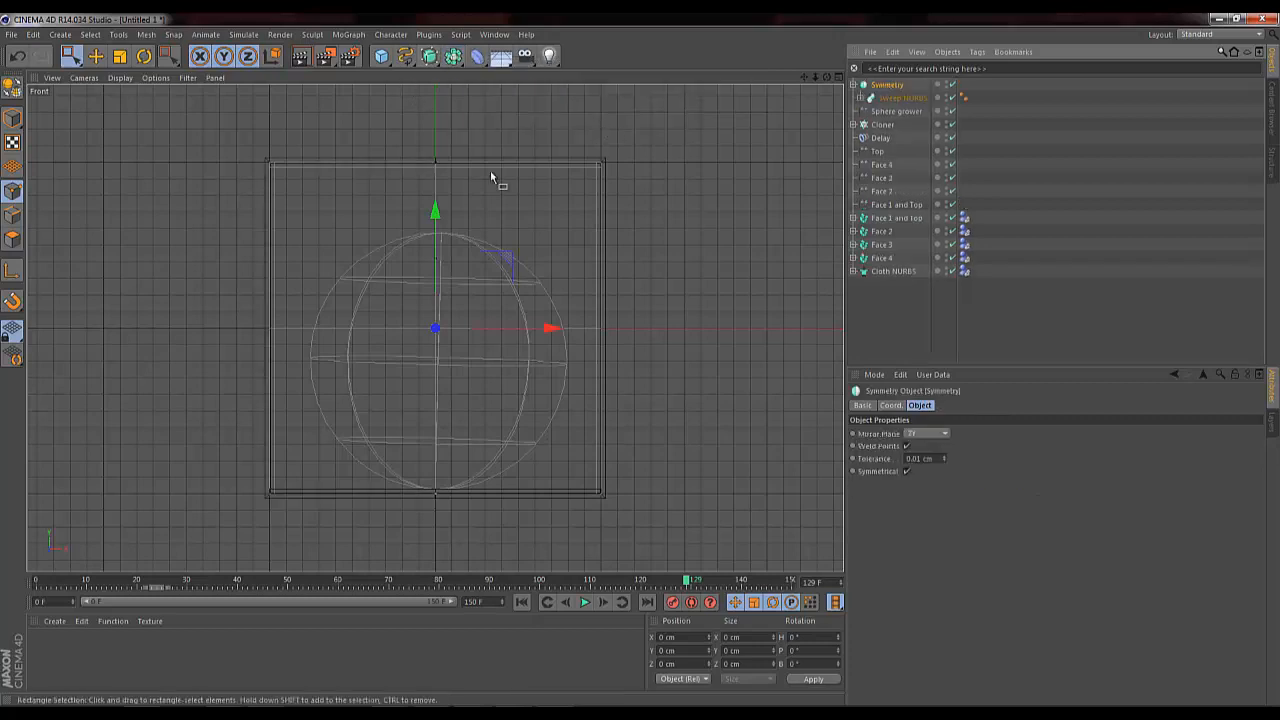
Step: Check the mirrored ribbon in the four-view display by varying the End Growth of its Sweep NURBS
click(839, 78)
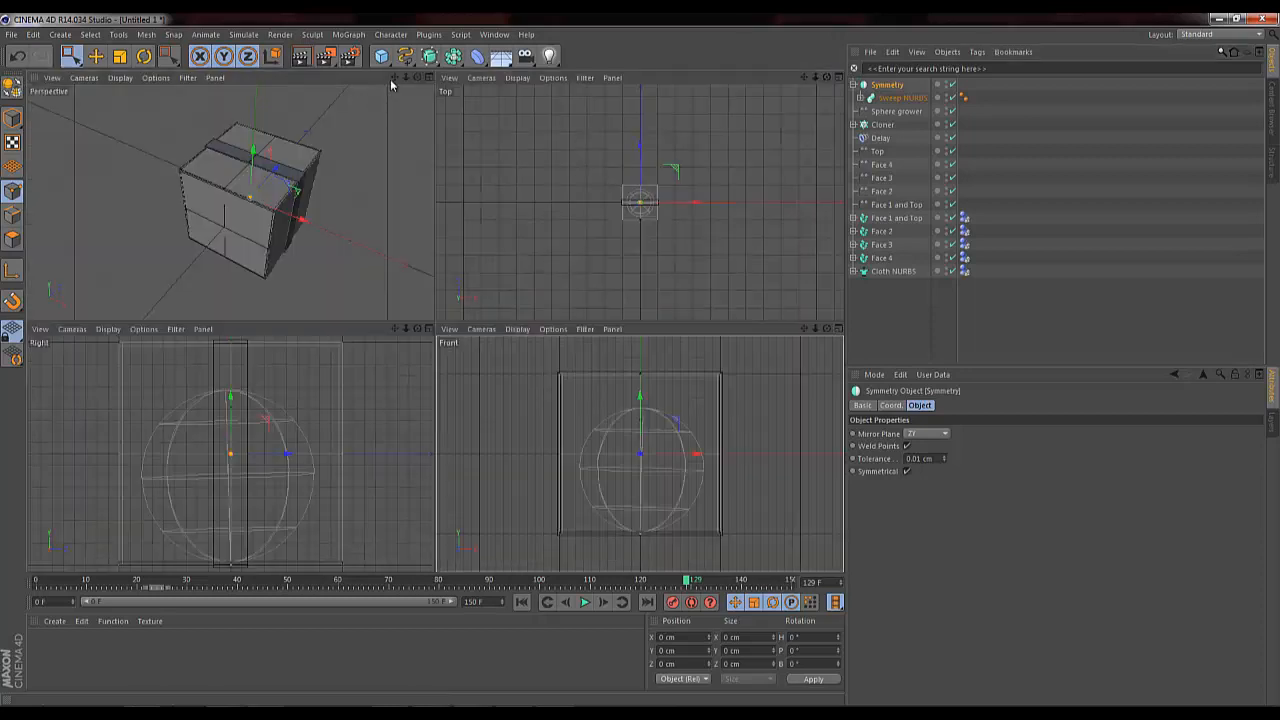
click(901, 97)
drag(970, 487, 971, 483)
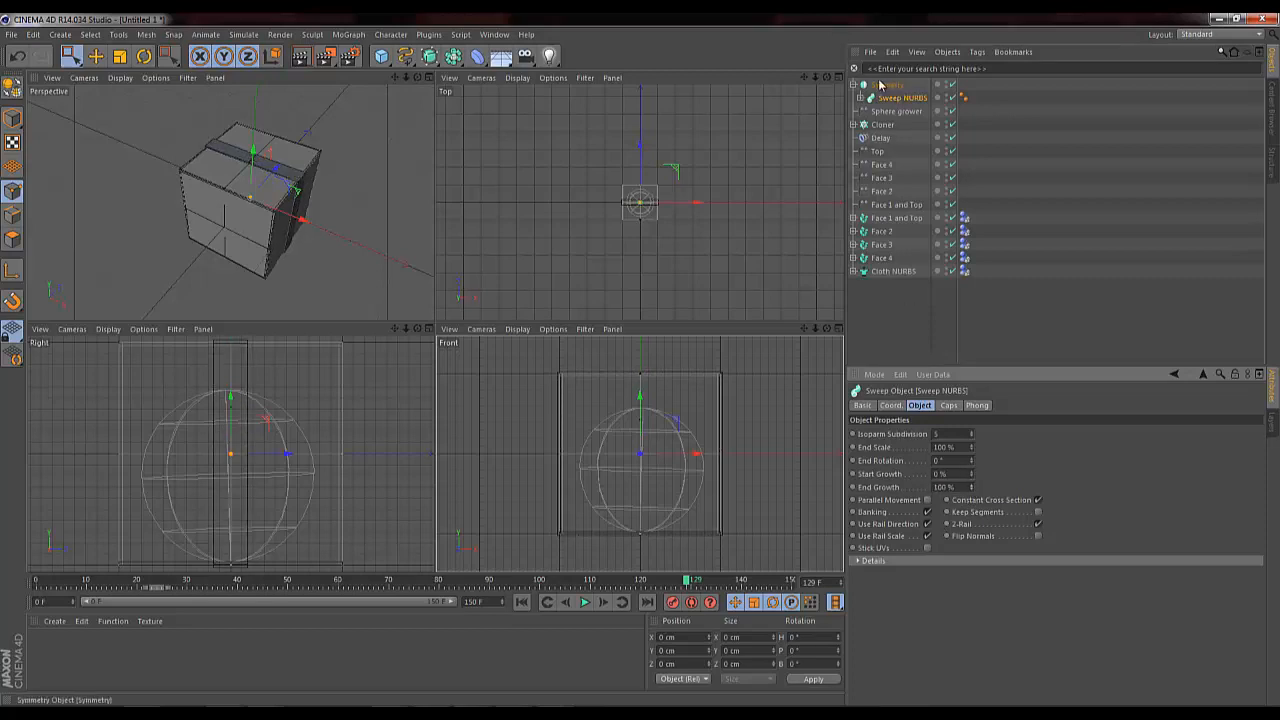
Step: Duplicate the Symmetry object and rotate the copy a quarter turn about the vertical axis to form a crossing ribbon
ctrl+drag(893, 87, 890, 82)
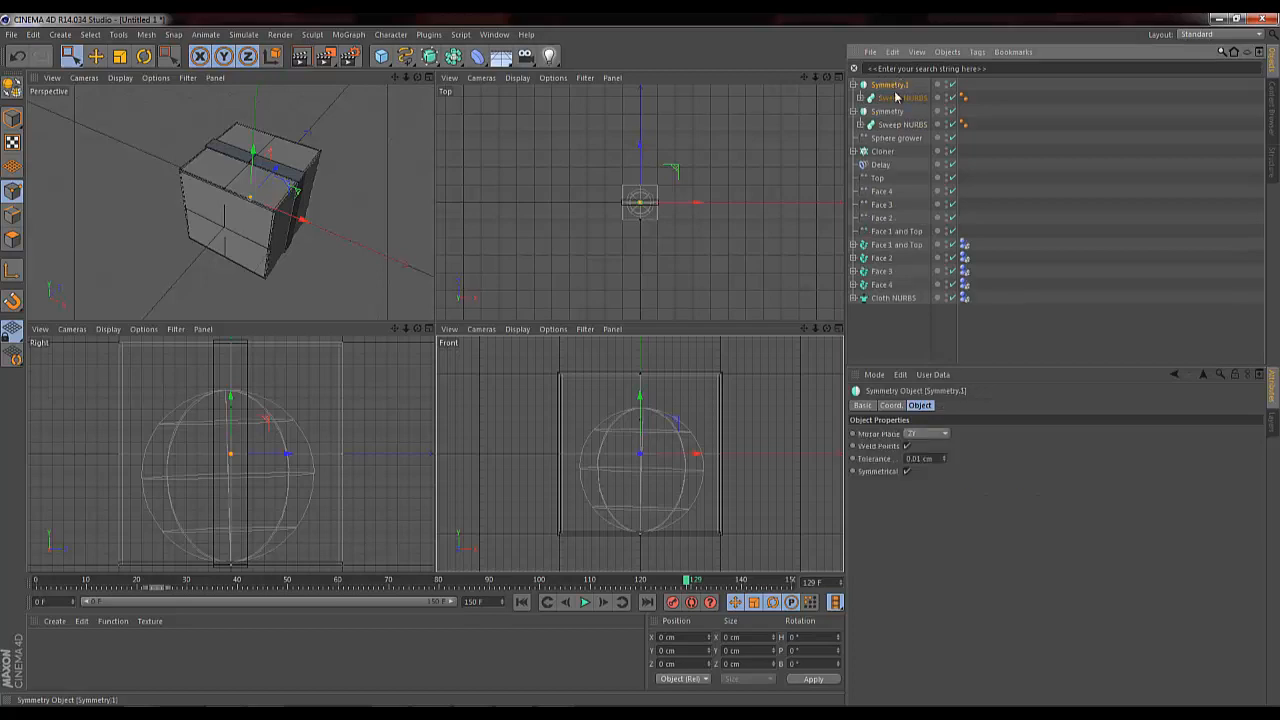
key(r)
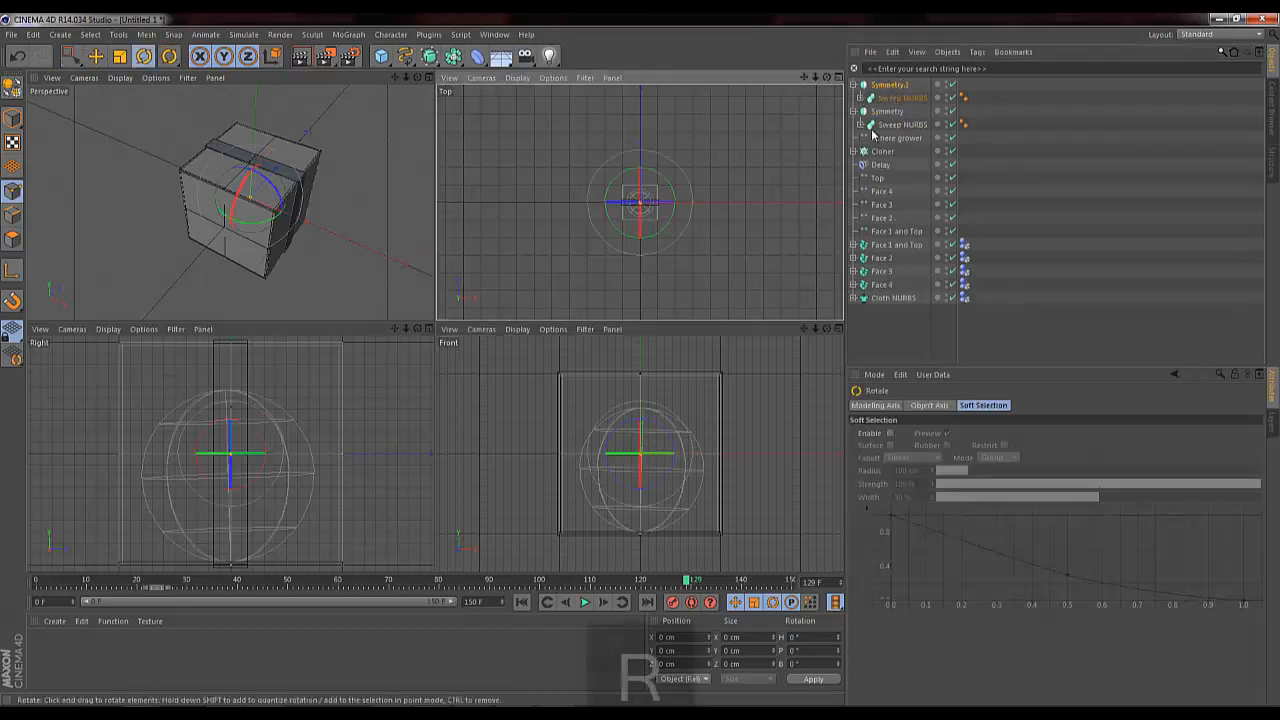
drag(243, 226, 288, 207)
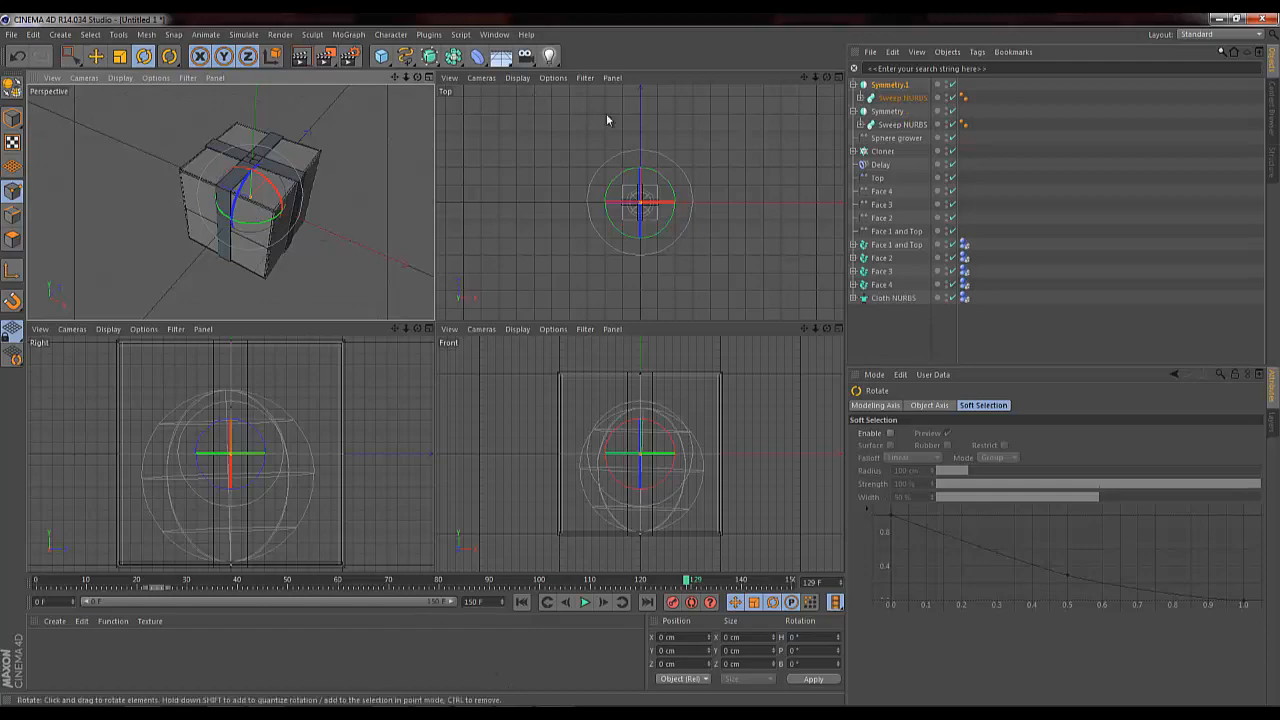
Step: Switch to the Animation layout and move the playhead to frame 116
click(494, 34)
mouse_move(540, 55)
mouse_move(660, 108)
click(724, 110)
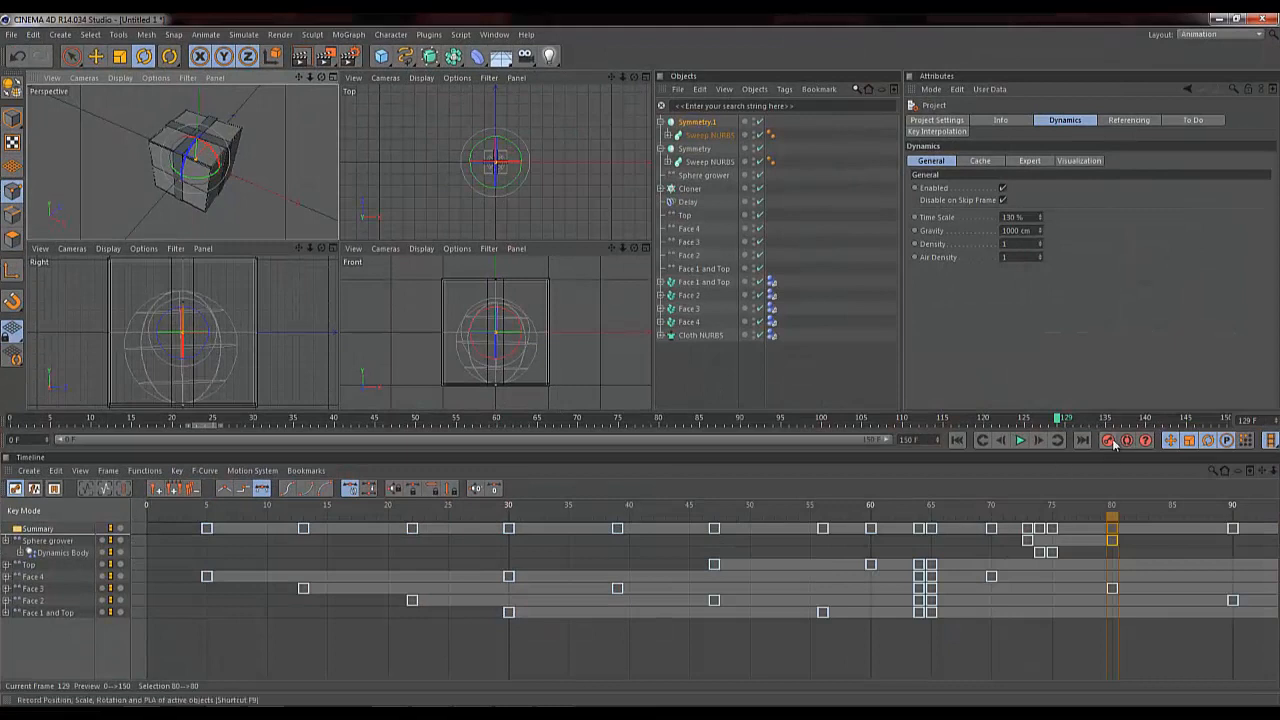
drag(1262, 470, 541, 503)
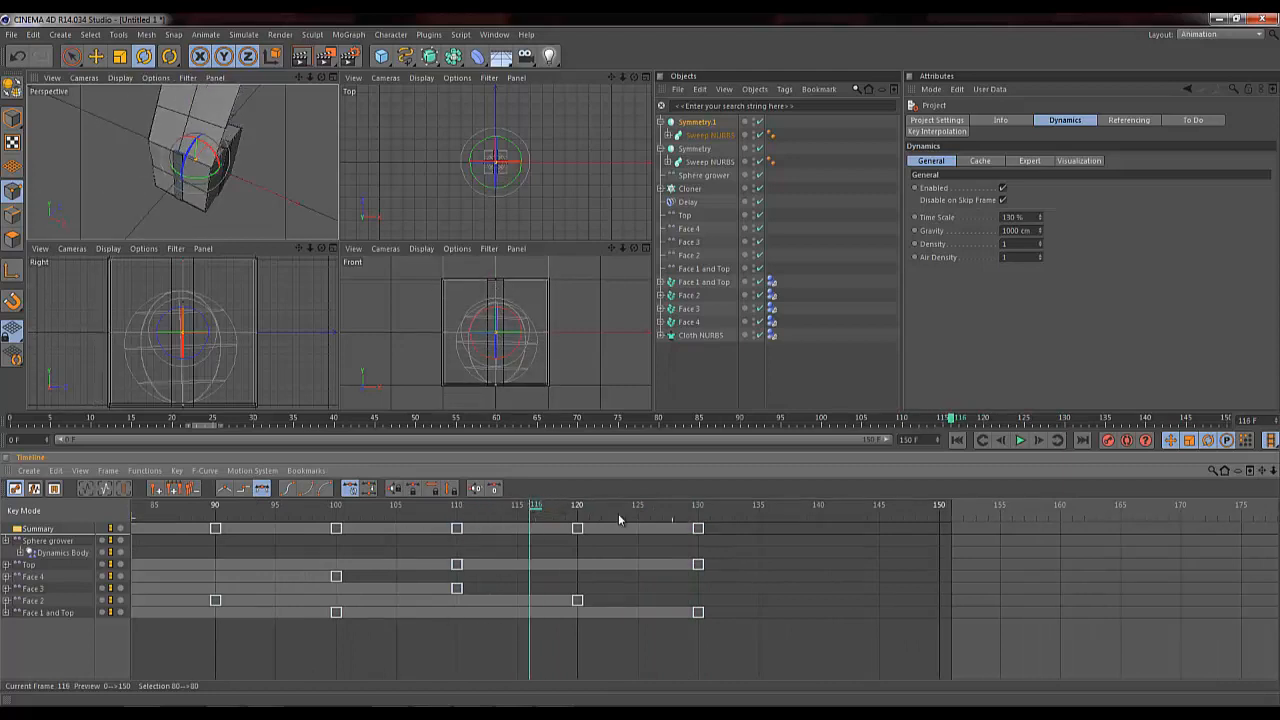
Step: Set End Growth to 0 % on both Sweep NURBS objects and keyframe it at frame 116
click(712, 135)
ctrl+click(722, 162)
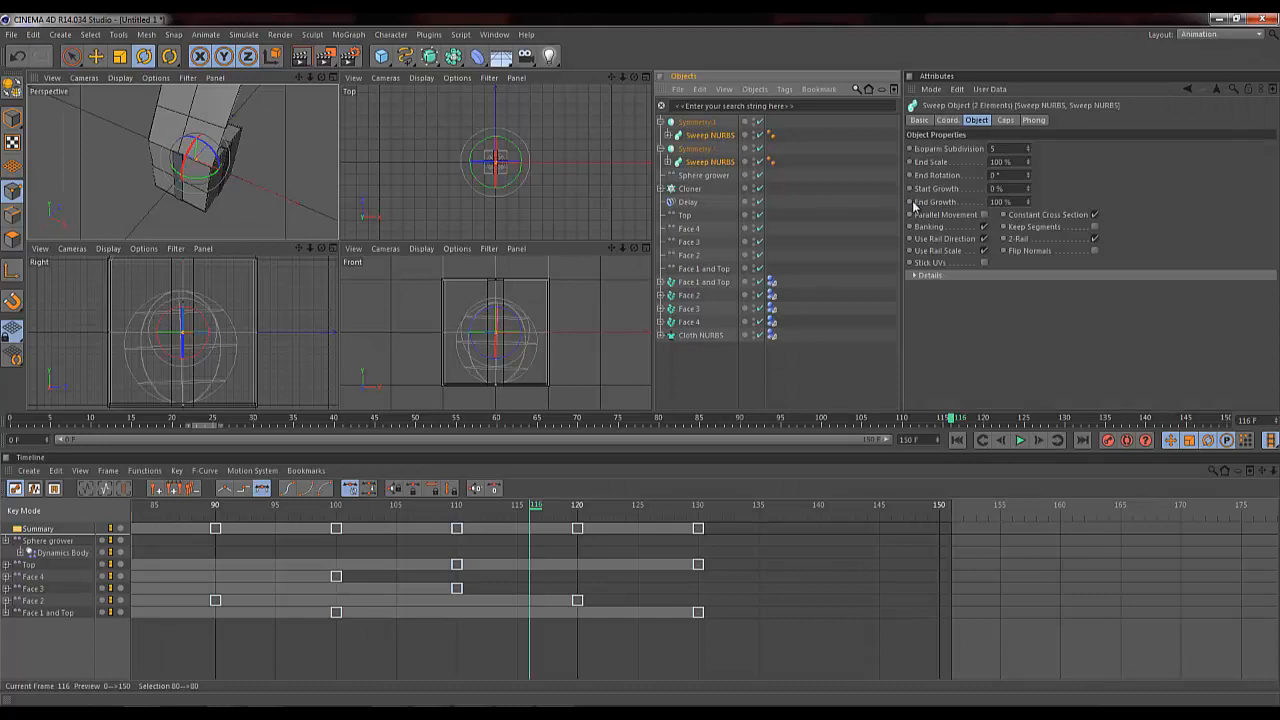
drag(1028, 203, 1031, 224)
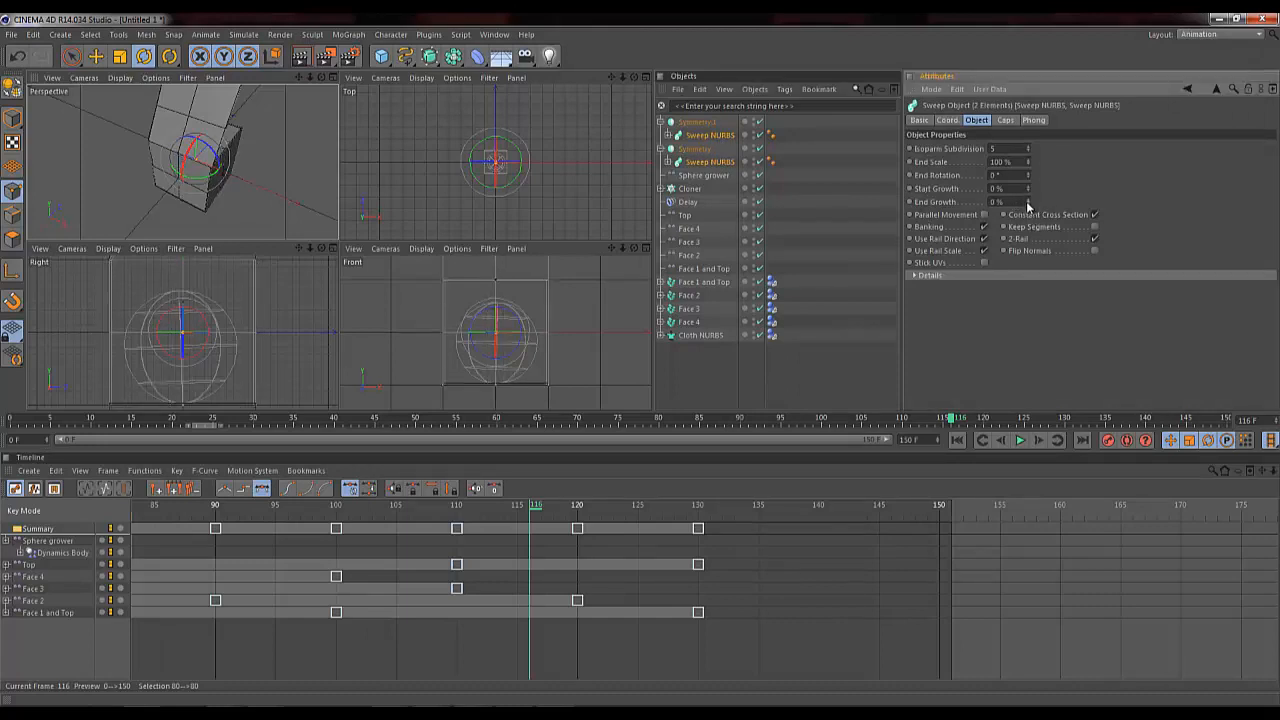
ctrl+click(909, 202)
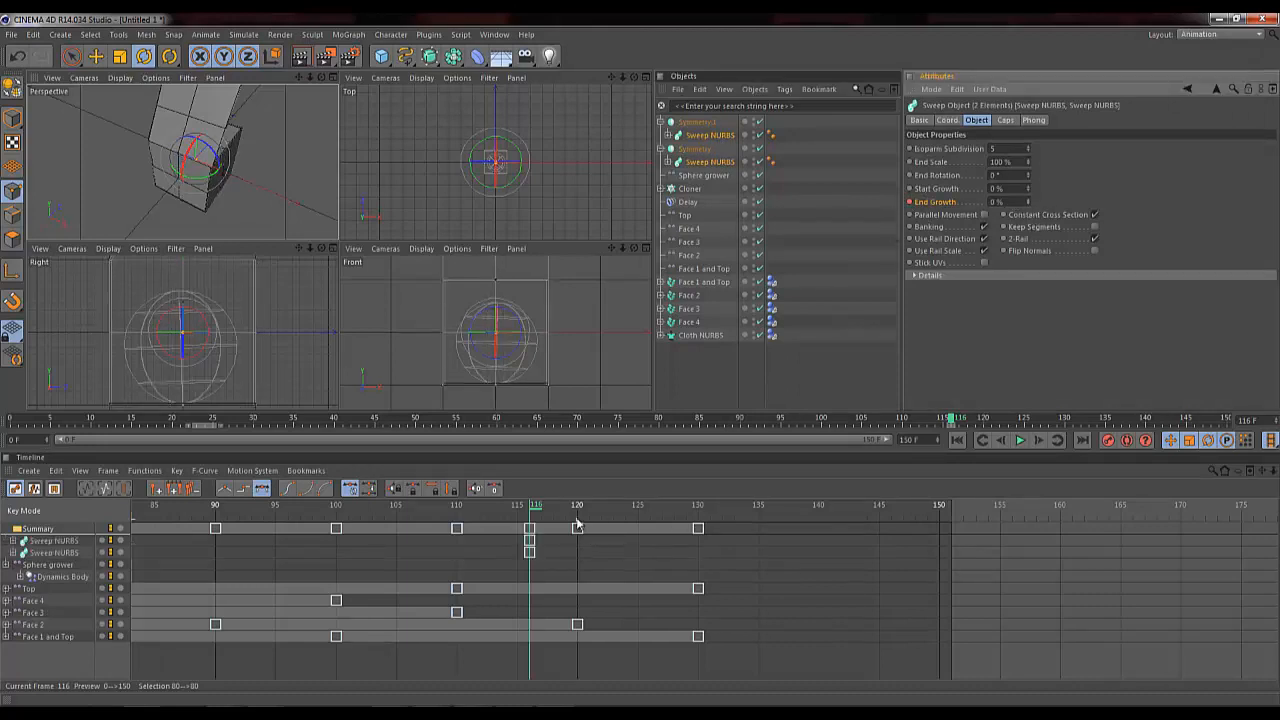
Step: Keyframe End Growth at 100 % for both Sweep NURBS objects at frame 125
drag(601, 513, 636, 510)
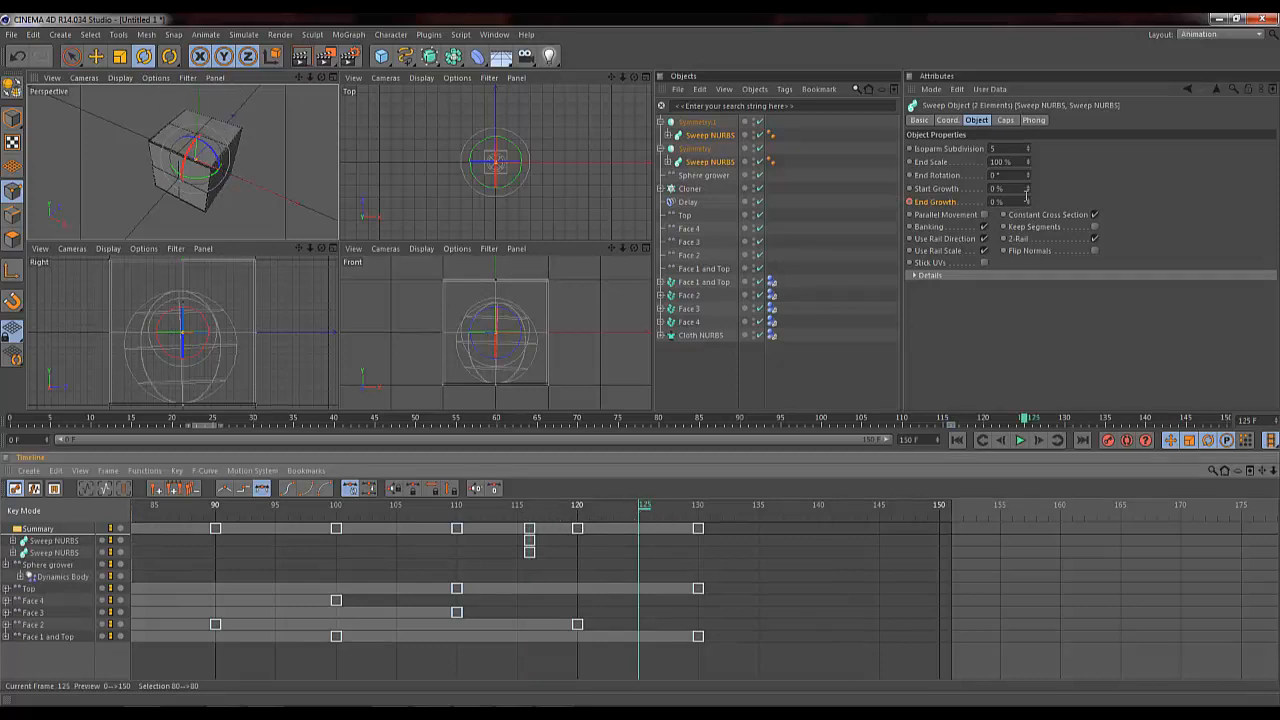
drag(1026, 203, 1030, 188)
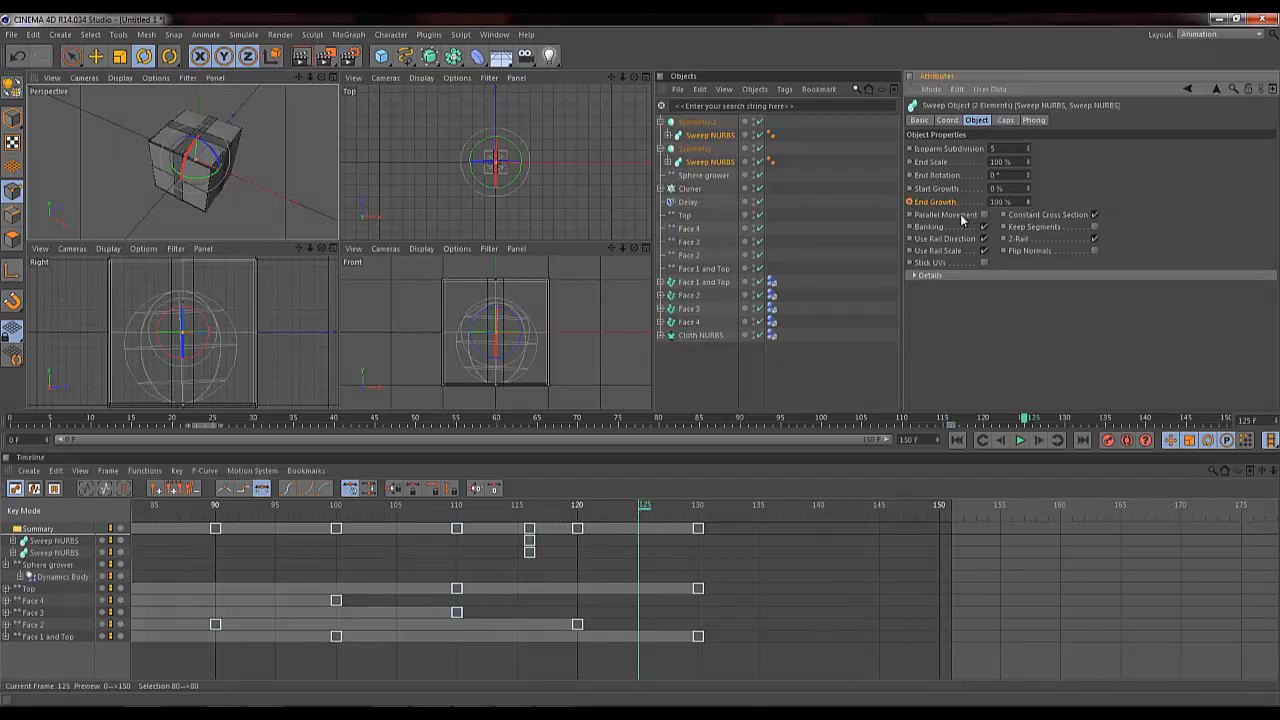
ctrl+click(910, 203)
Step: Play the animation from frame 0 in a maximized Perspective view to review the ribbon wrapping
click(422, 505)
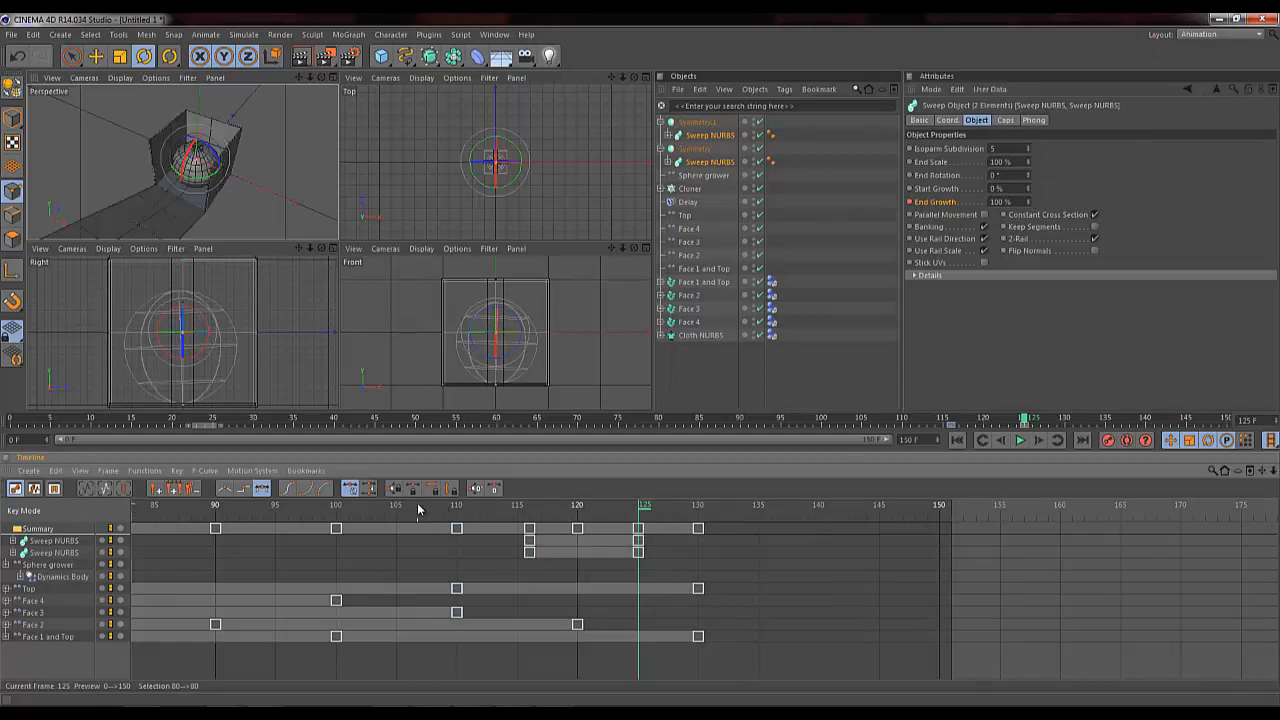
click(956, 440)
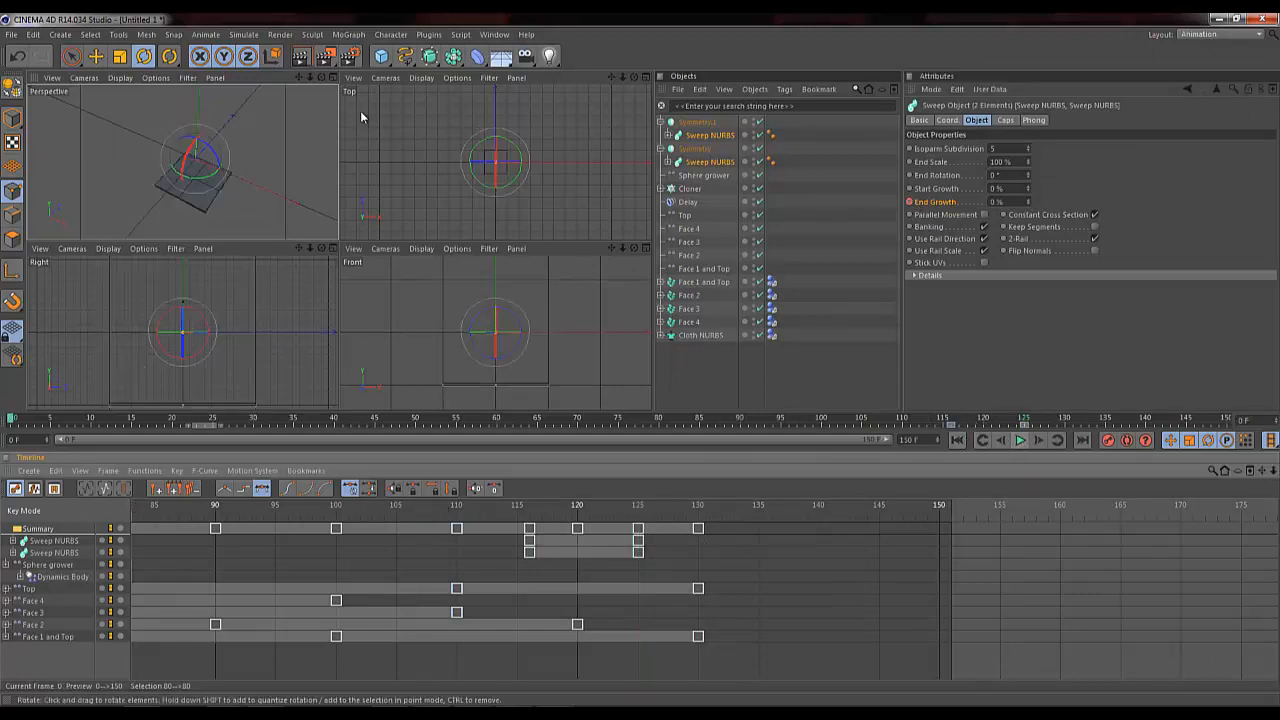
click(333, 78)
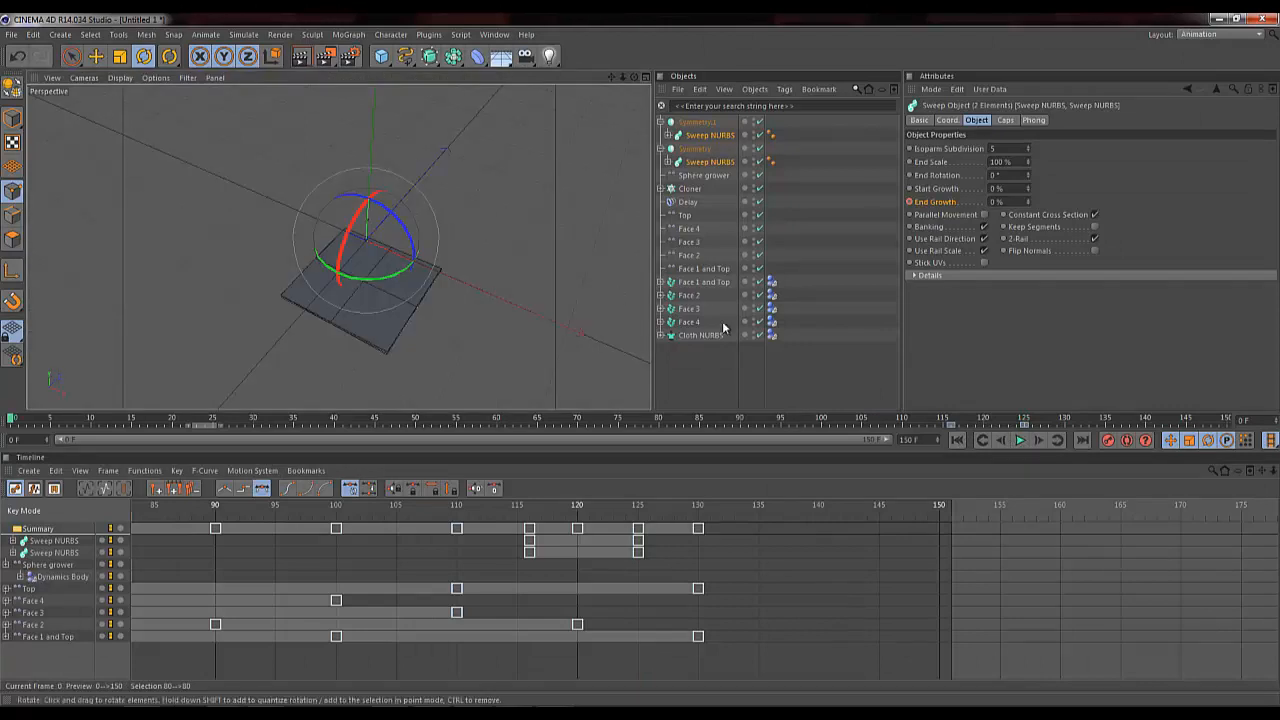
click(1020, 440)
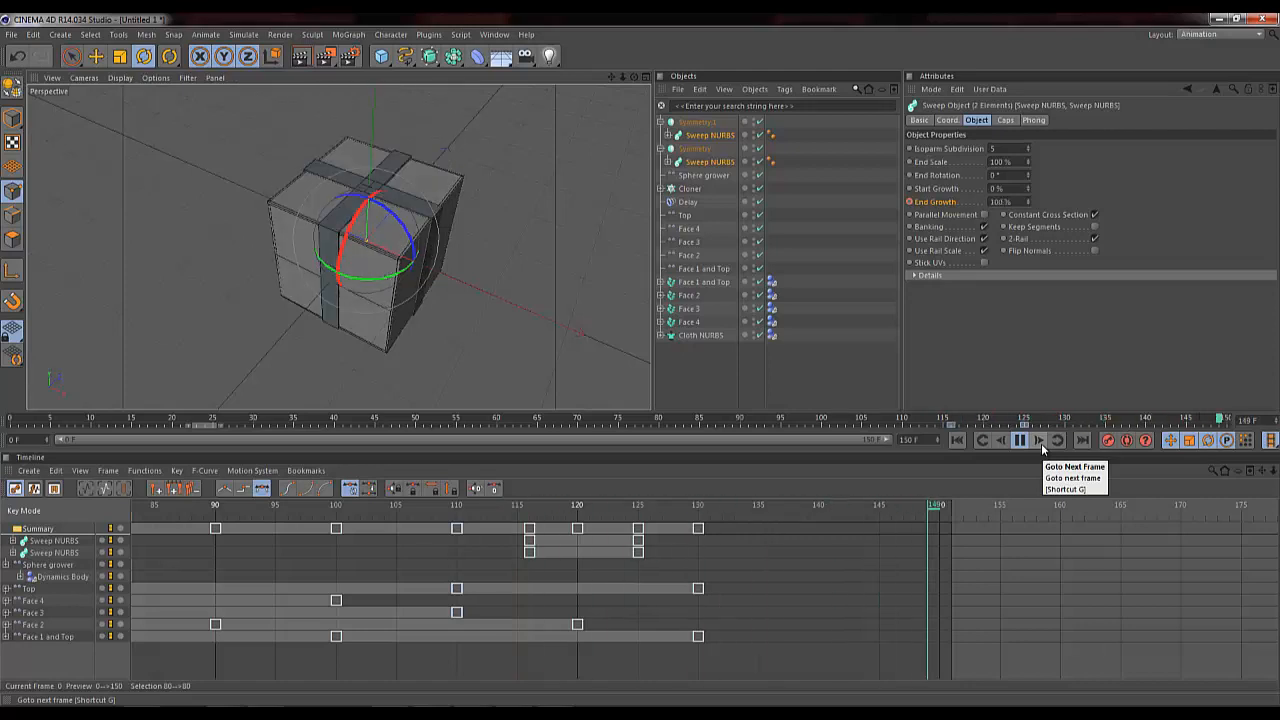
click(1019, 446)
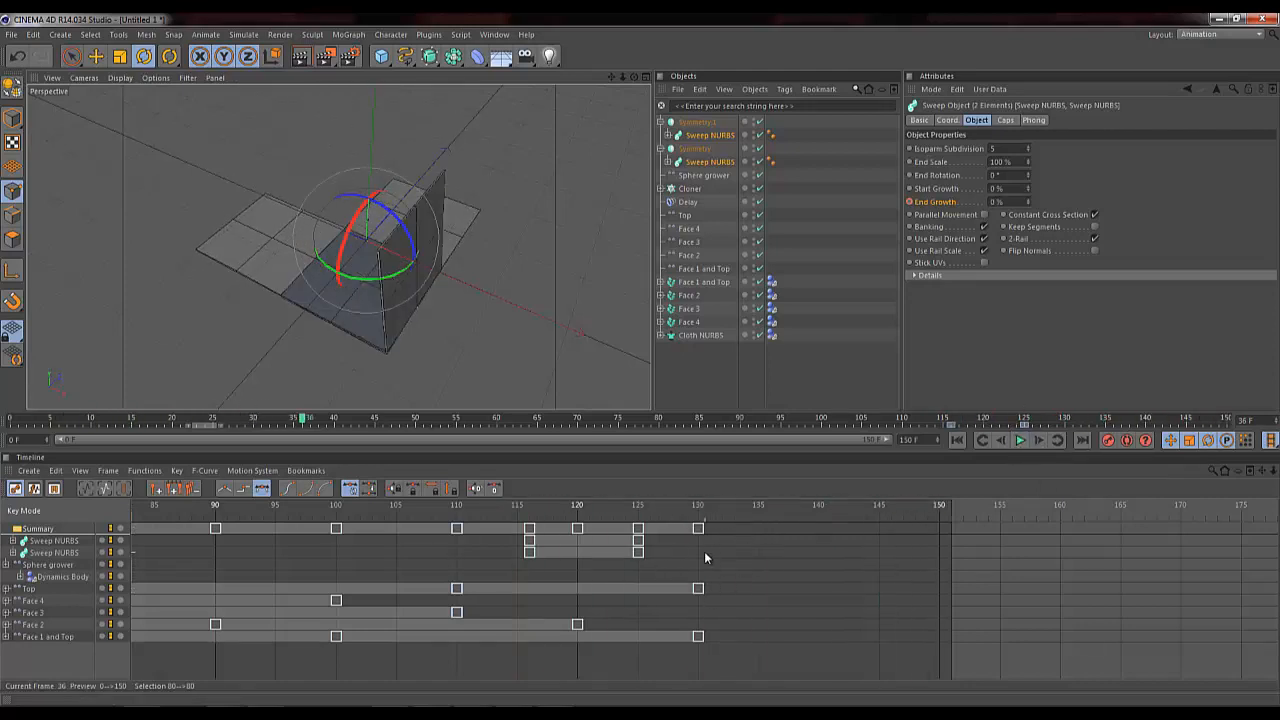
Step: Move both Sweep NURBS end keys from frame 125 to frame 135 and review the slower wrapping
drag(706, 558, 759, 513)
click(956, 440)
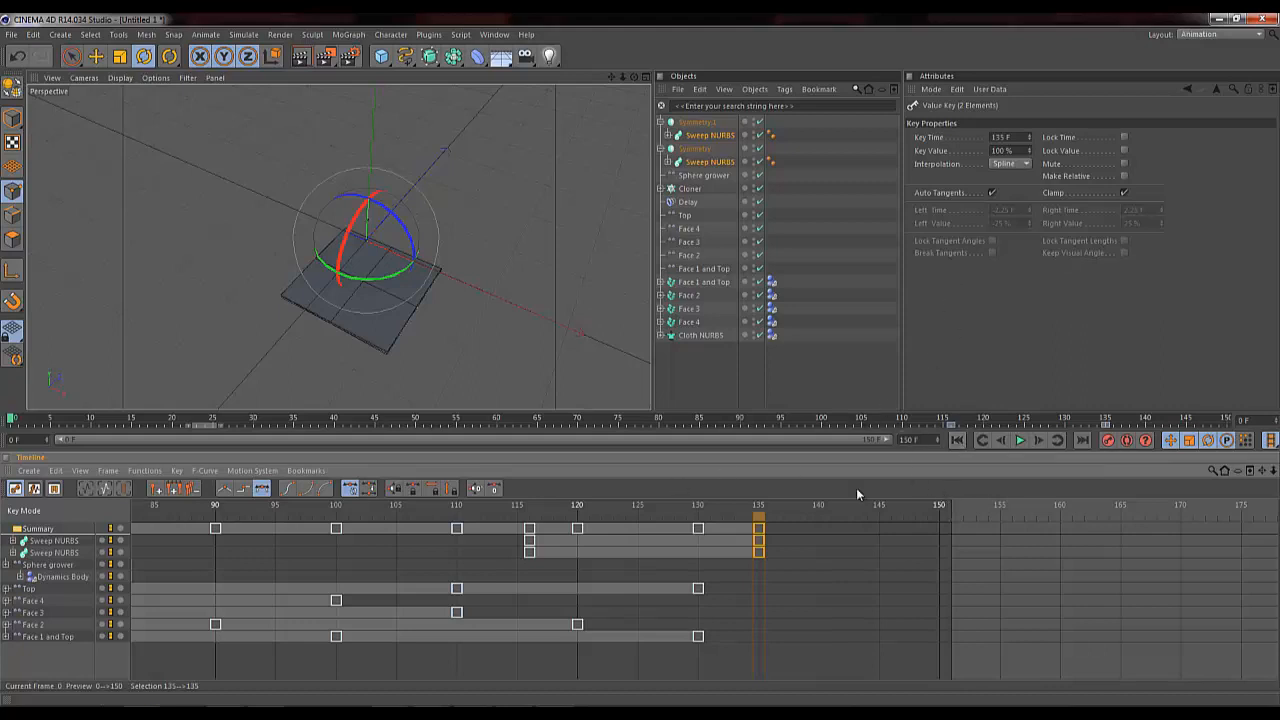
drag(585, 512, 831, 514)
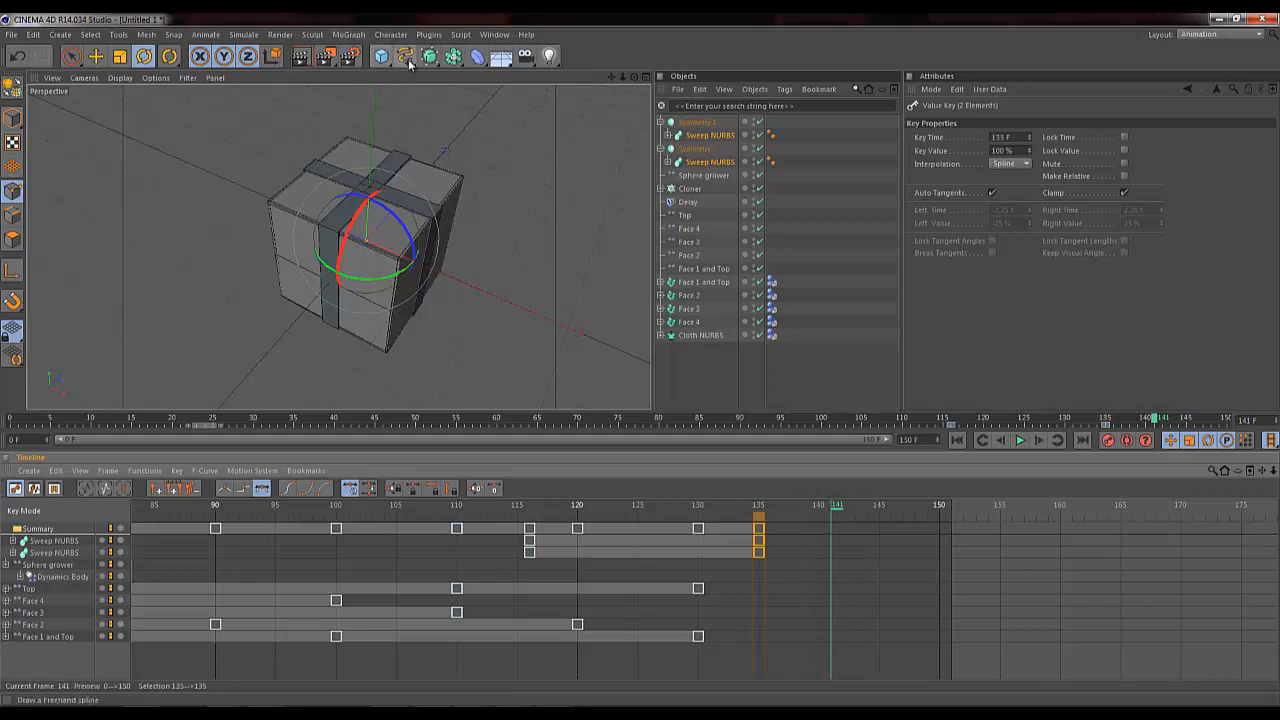
Step: Collapse both Symmetry objects in the object hierarchy and hide the object search bar
click(661, 122)
click(661, 135)
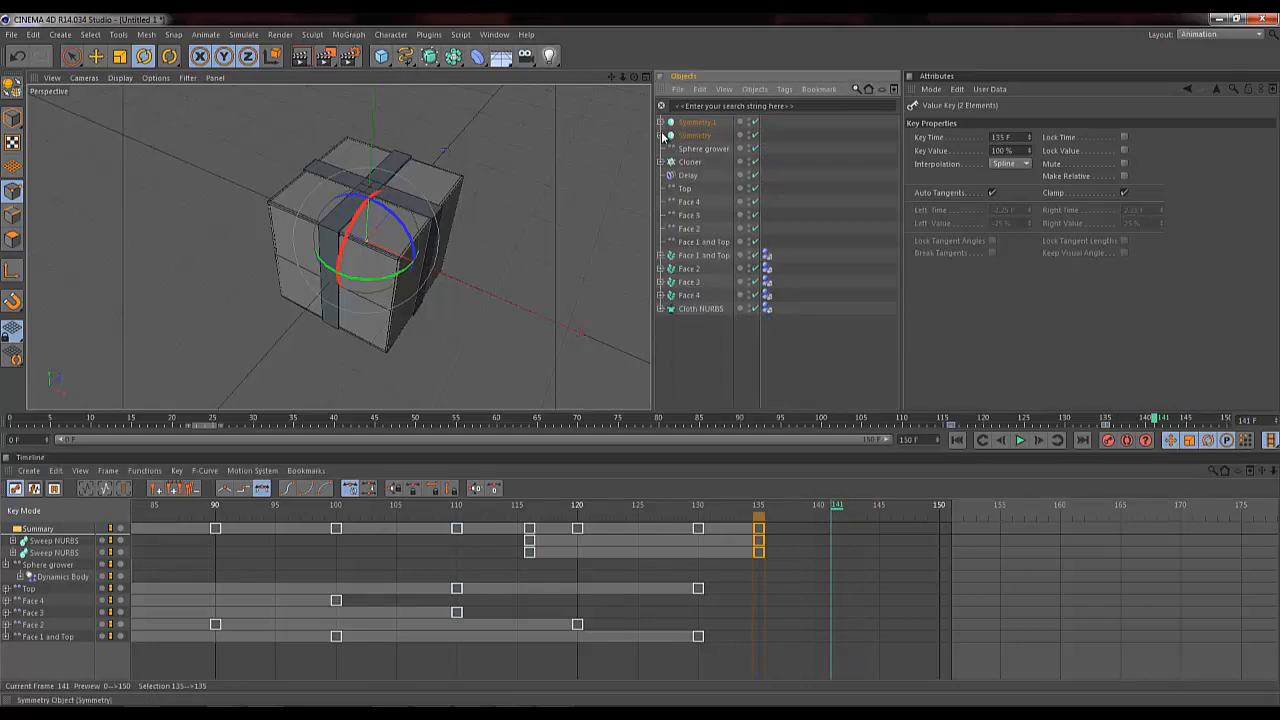
click(697, 123)
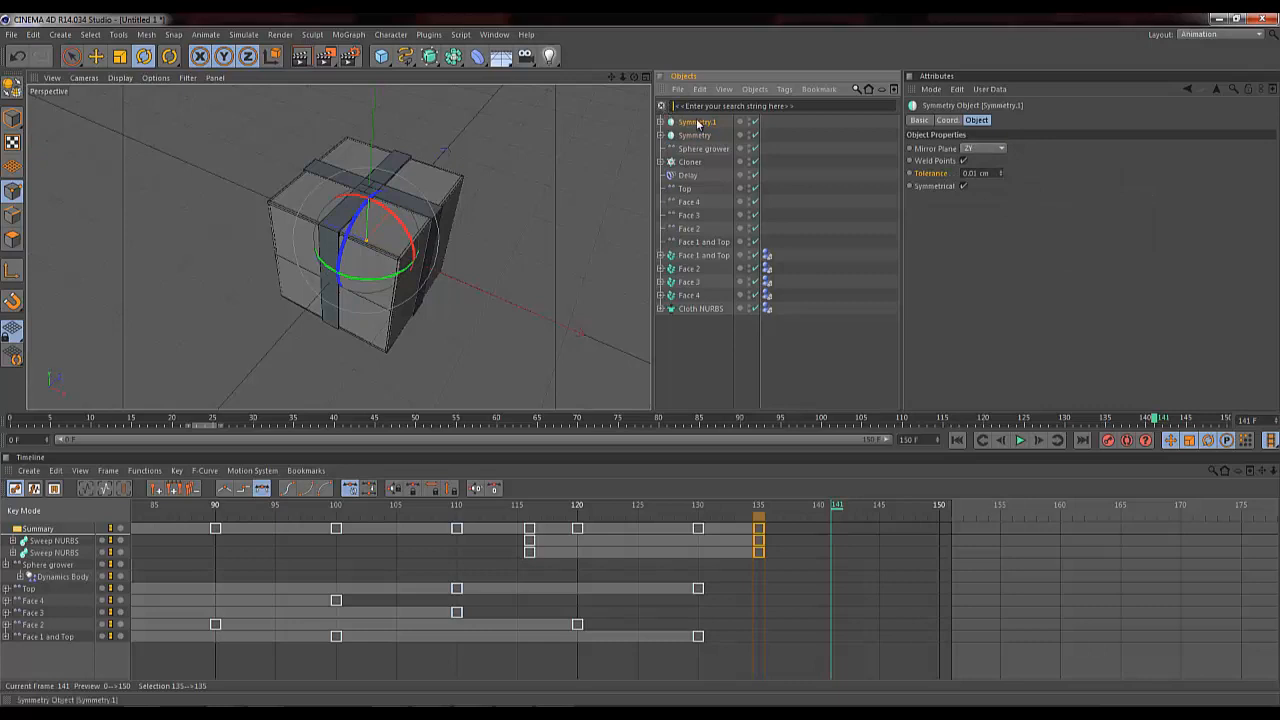
click(853, 90)
Step: Switch back to the Standard layout
click(381, 56)
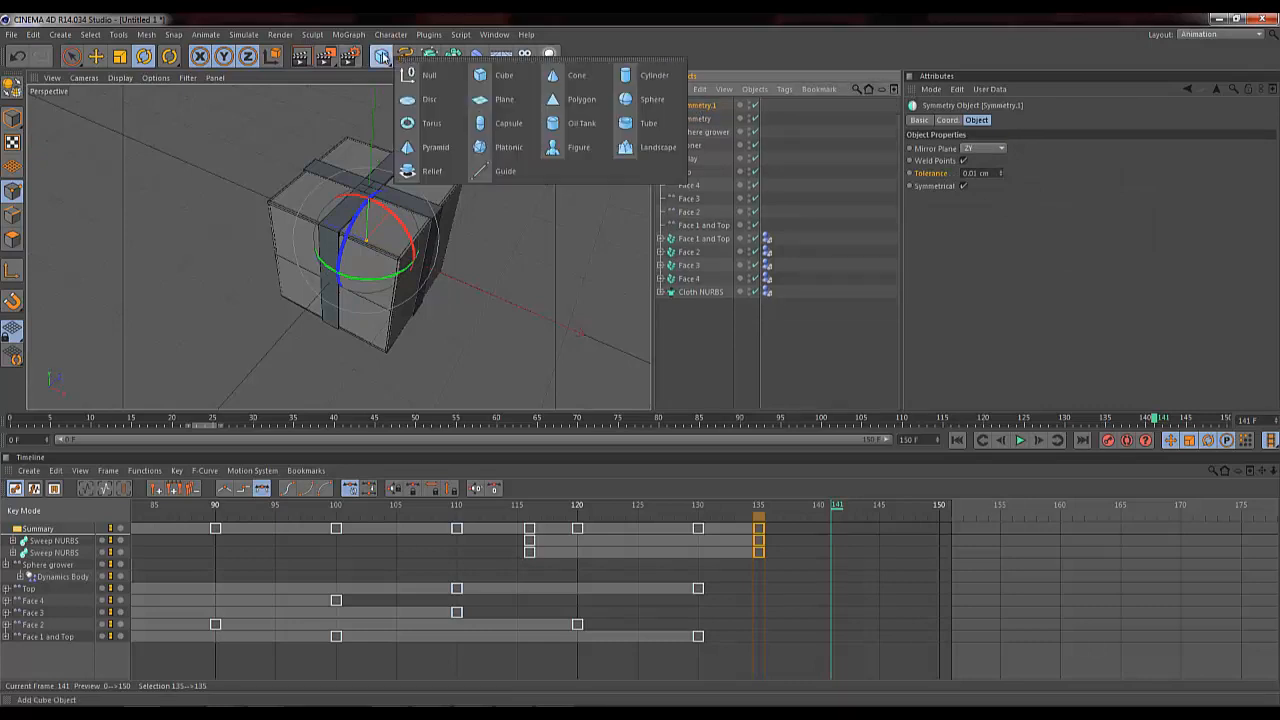
click(494, 34)
mouse_move(545, 55)
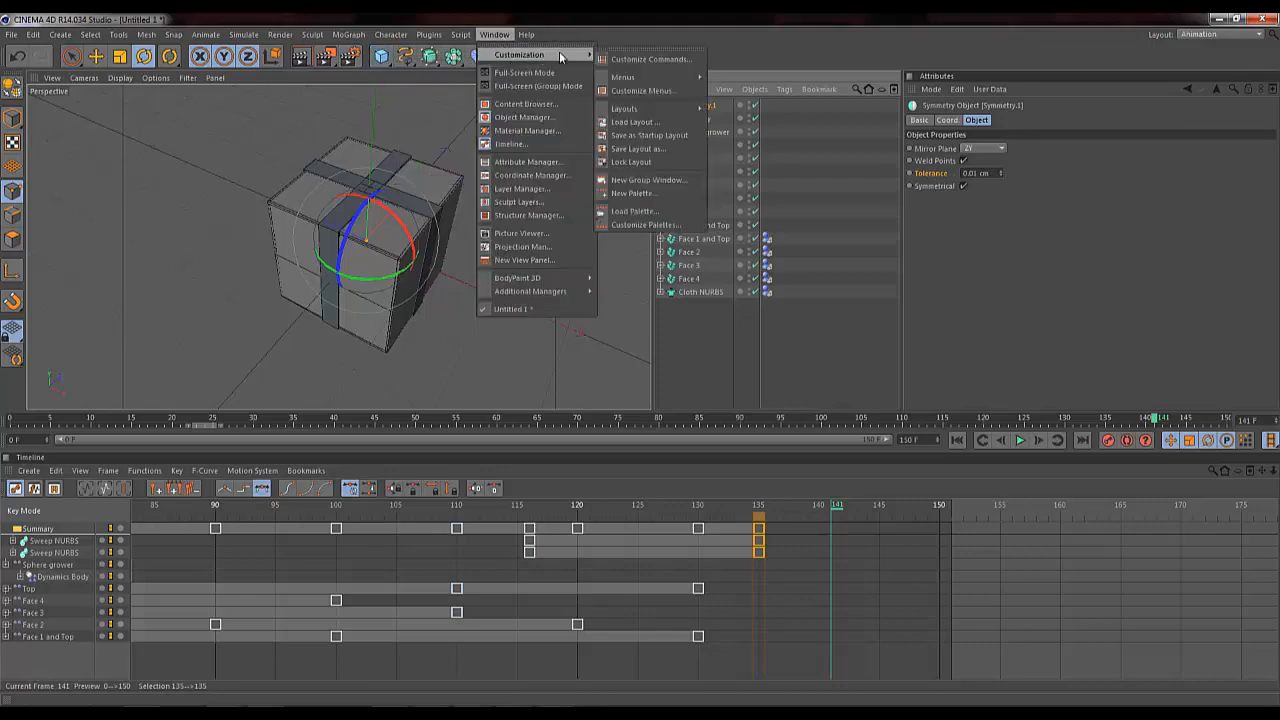
mouse_move(650, 107)
click(744, 177)
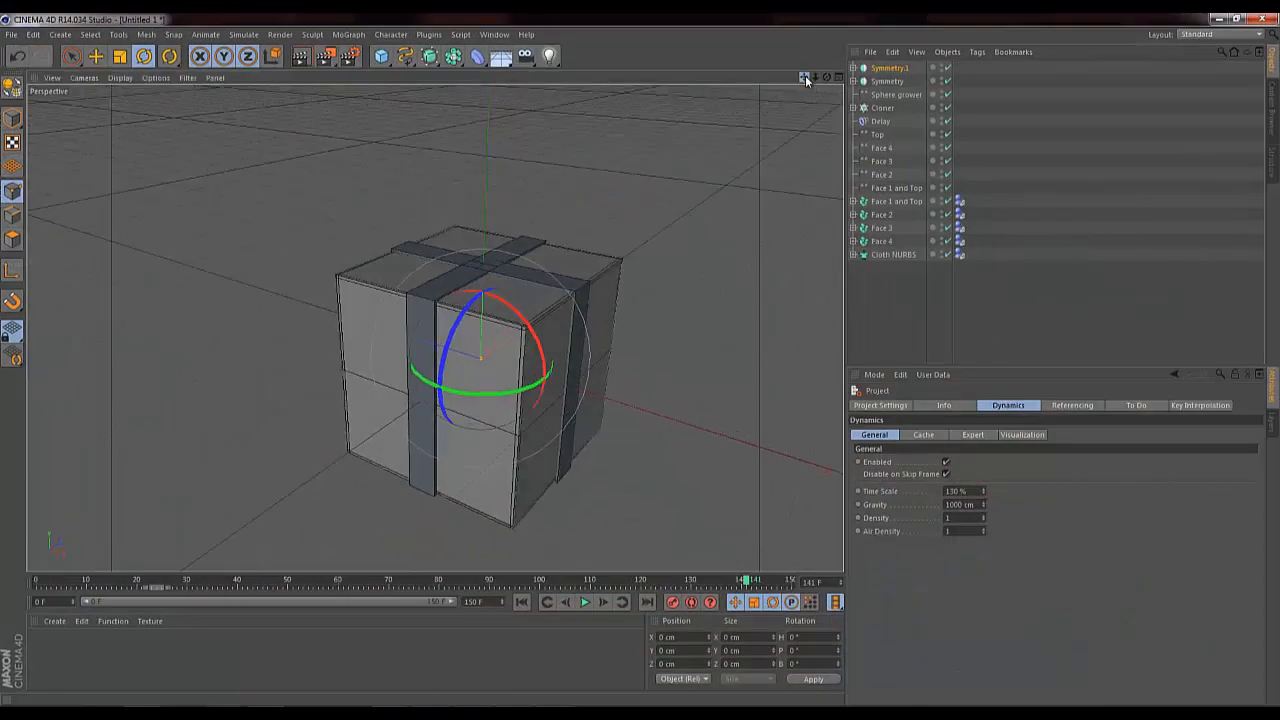
Step: Add a Circle spline and scale it down to a very small size at the box's centre
drag(806, 80, 720, 180)
click(405, 56)
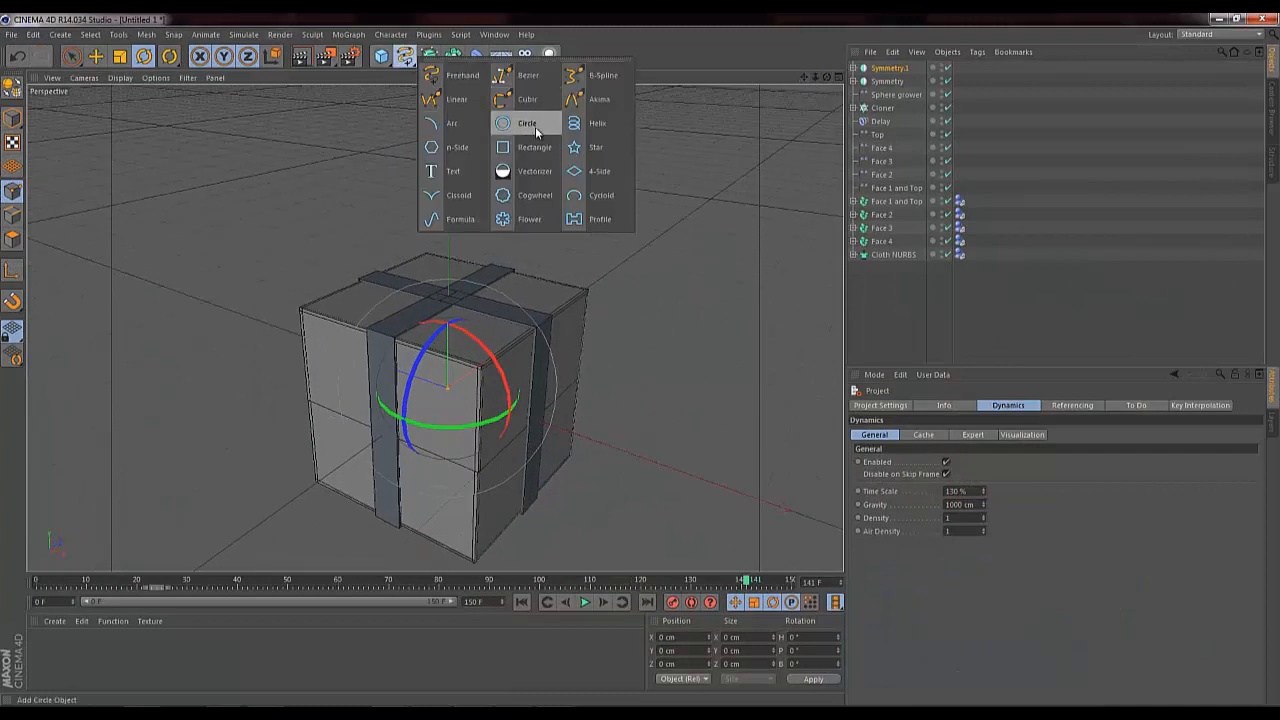
click(527, 123)
key(t)
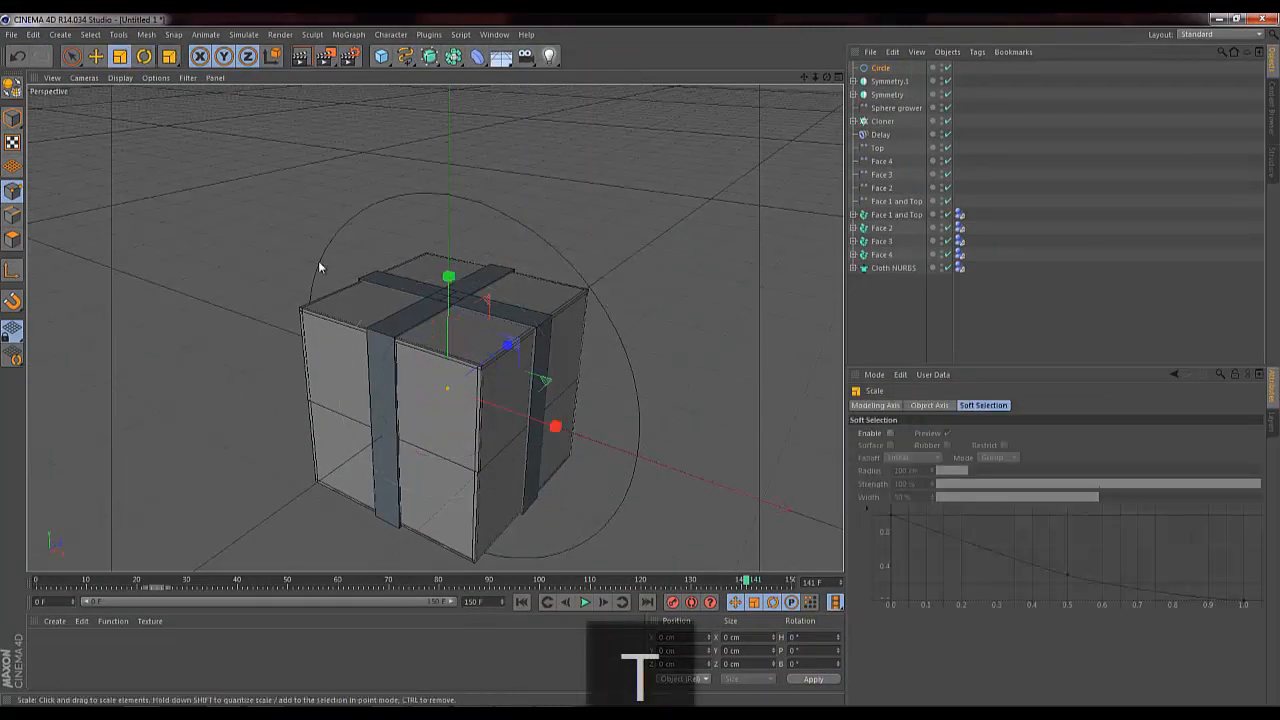
drag(650, 350, 397, 532)
key(space)
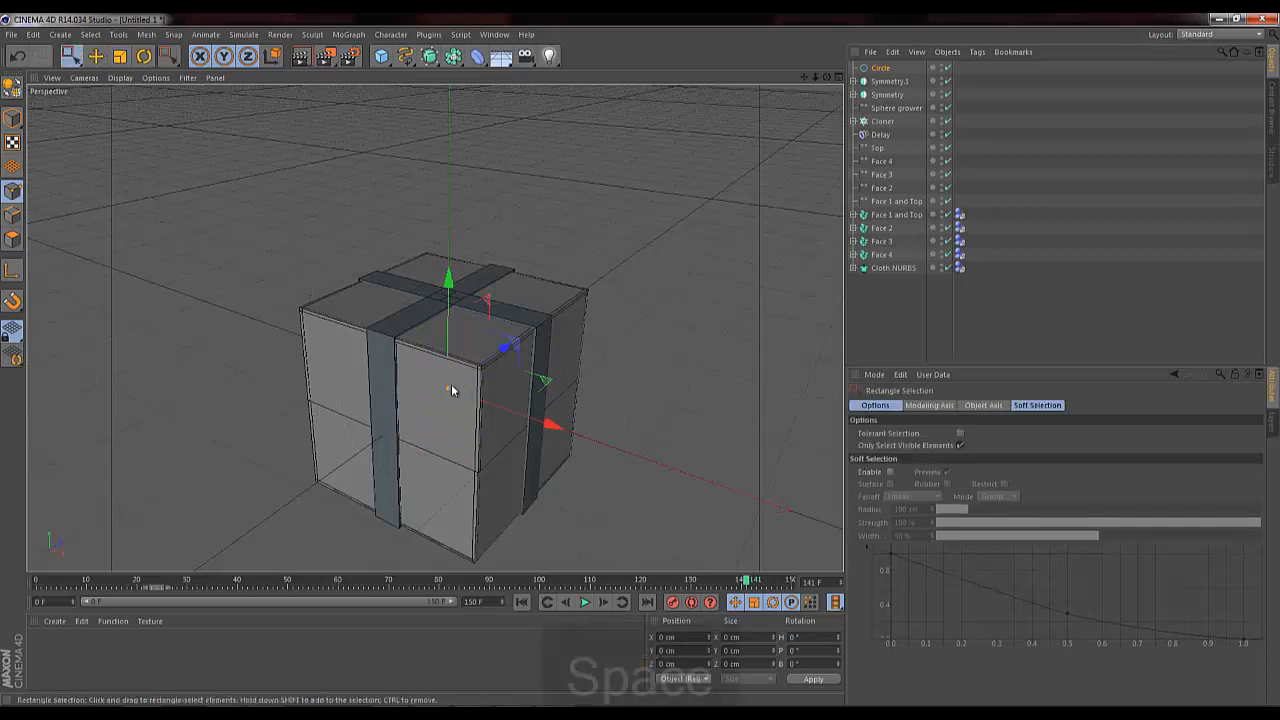
Step: Raise the circle spline above the box lid and scale it down to a radius of about 17.4 cm
drag(451, 384, 450, 164)
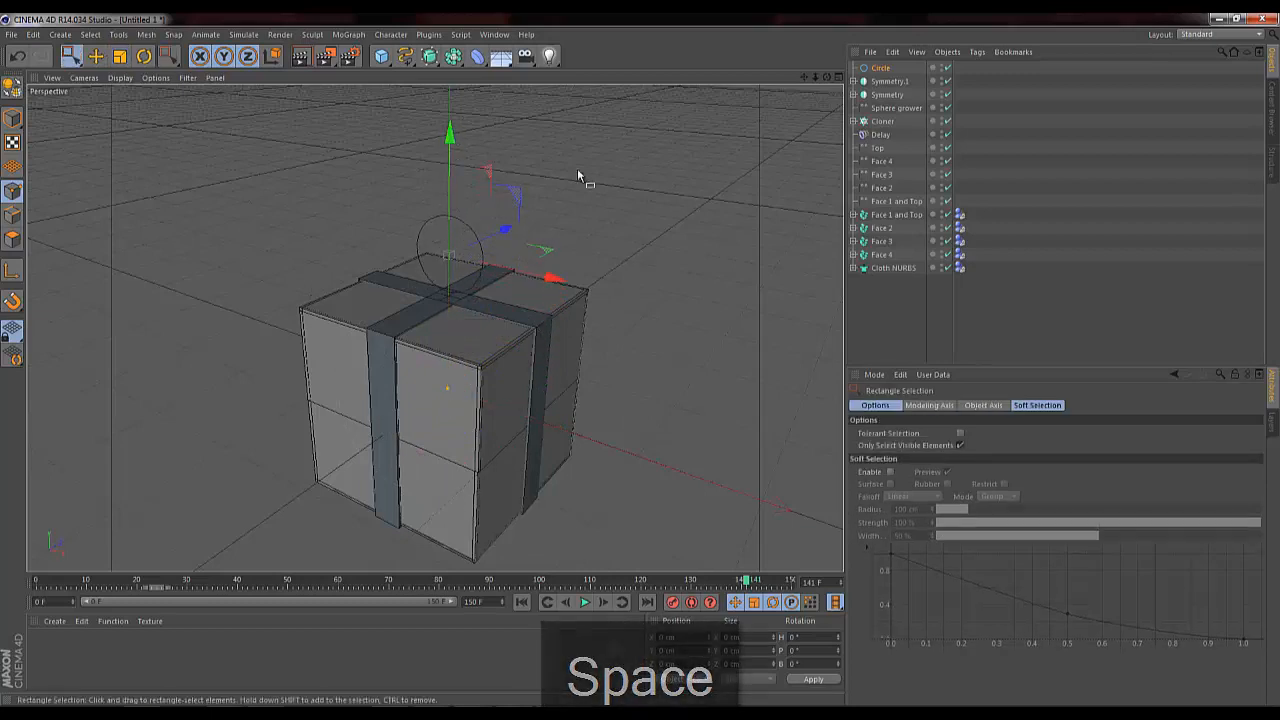
key(t)
drag(572, 171, 459, 348)
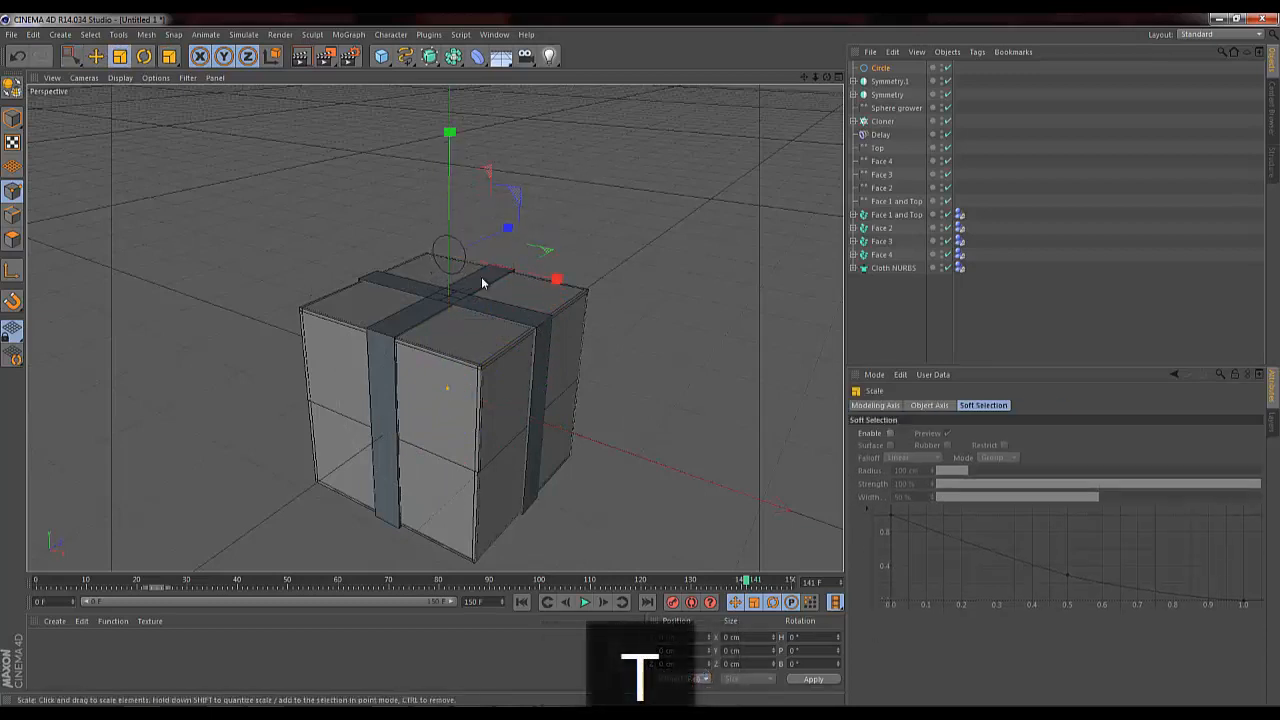
drag(561, 204, 550, 222)
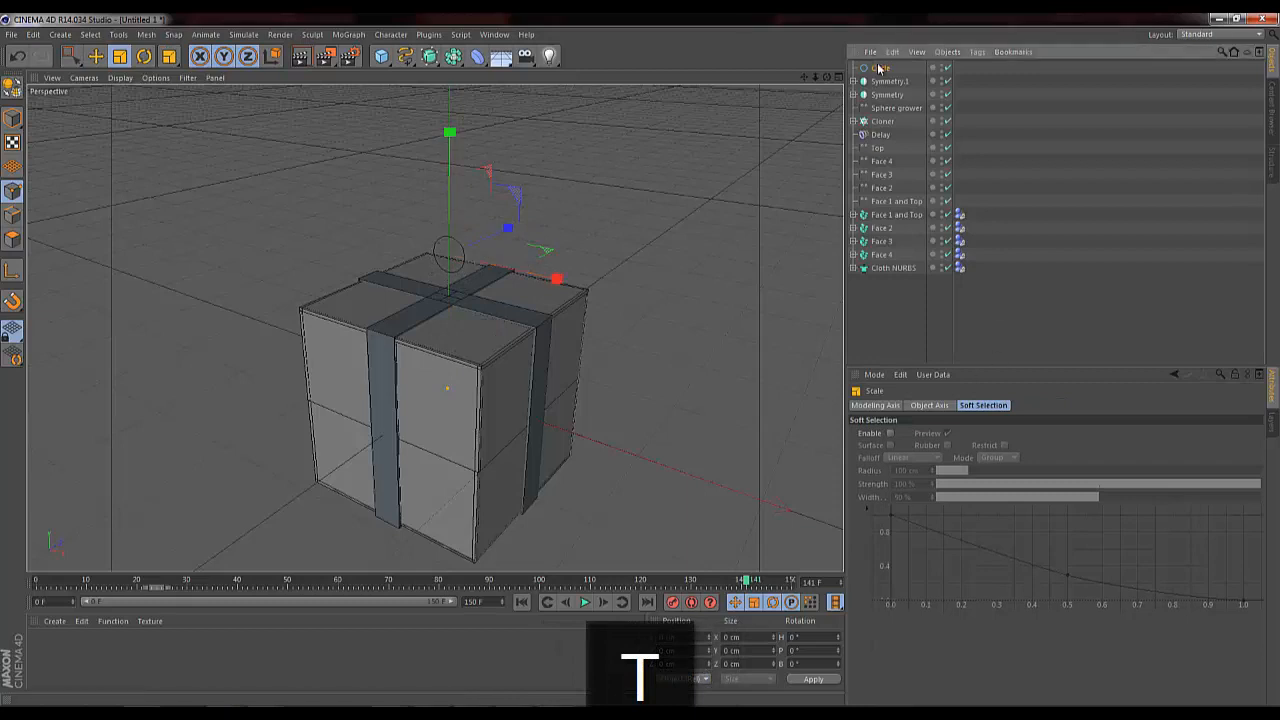
Step: Turn the circle into an ellipse and reduce its first radius to 13.383 cm
click(880, 67)
click(931, 433)
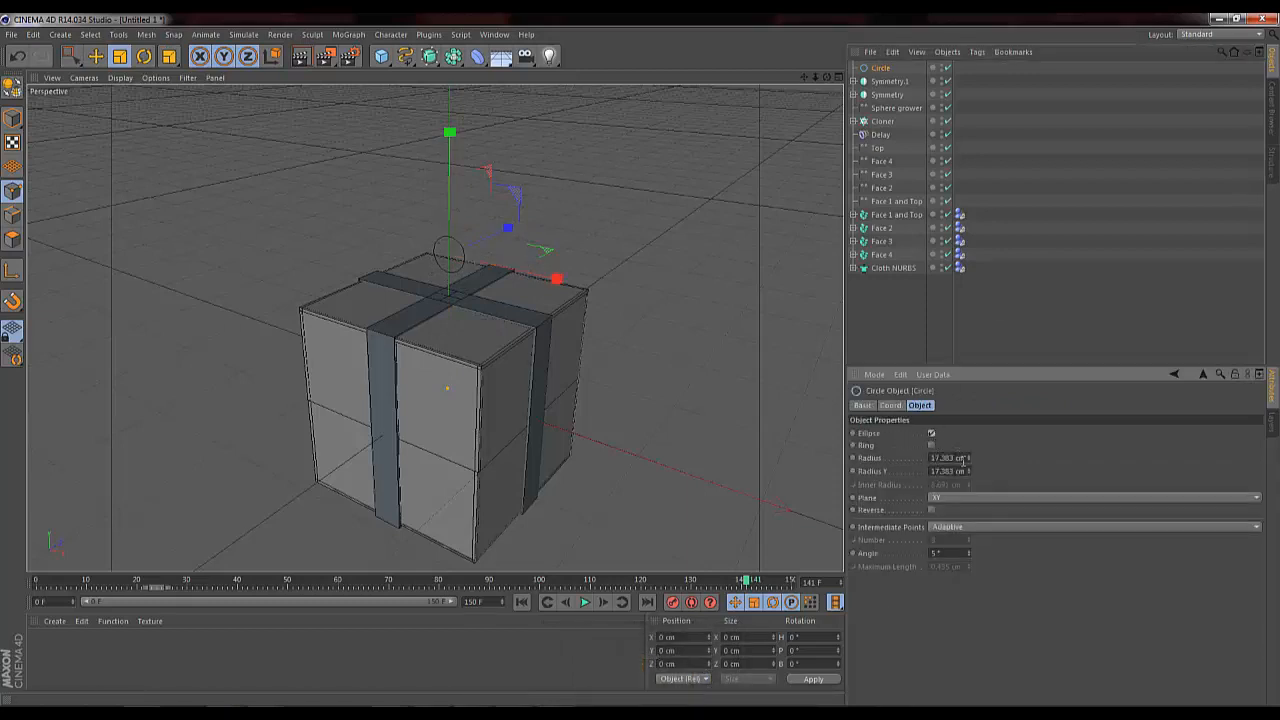
click(968, 475)
key(Page_Up)
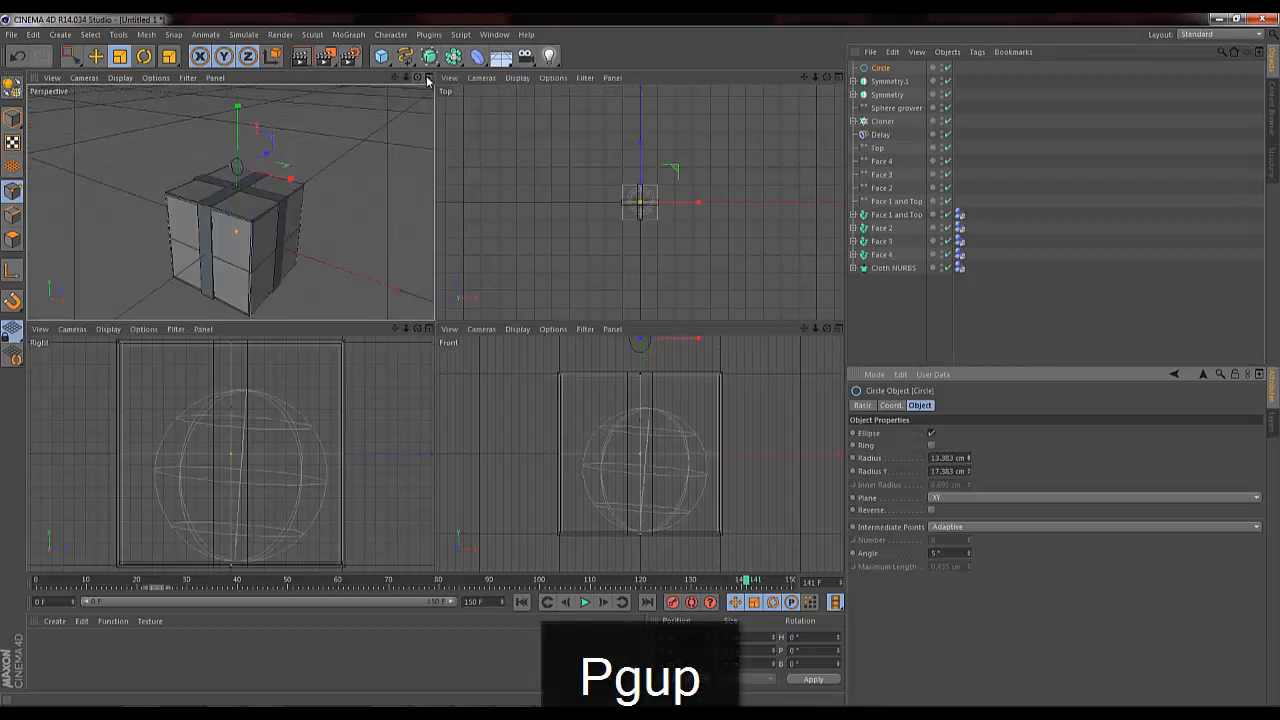
key(Page_Up)
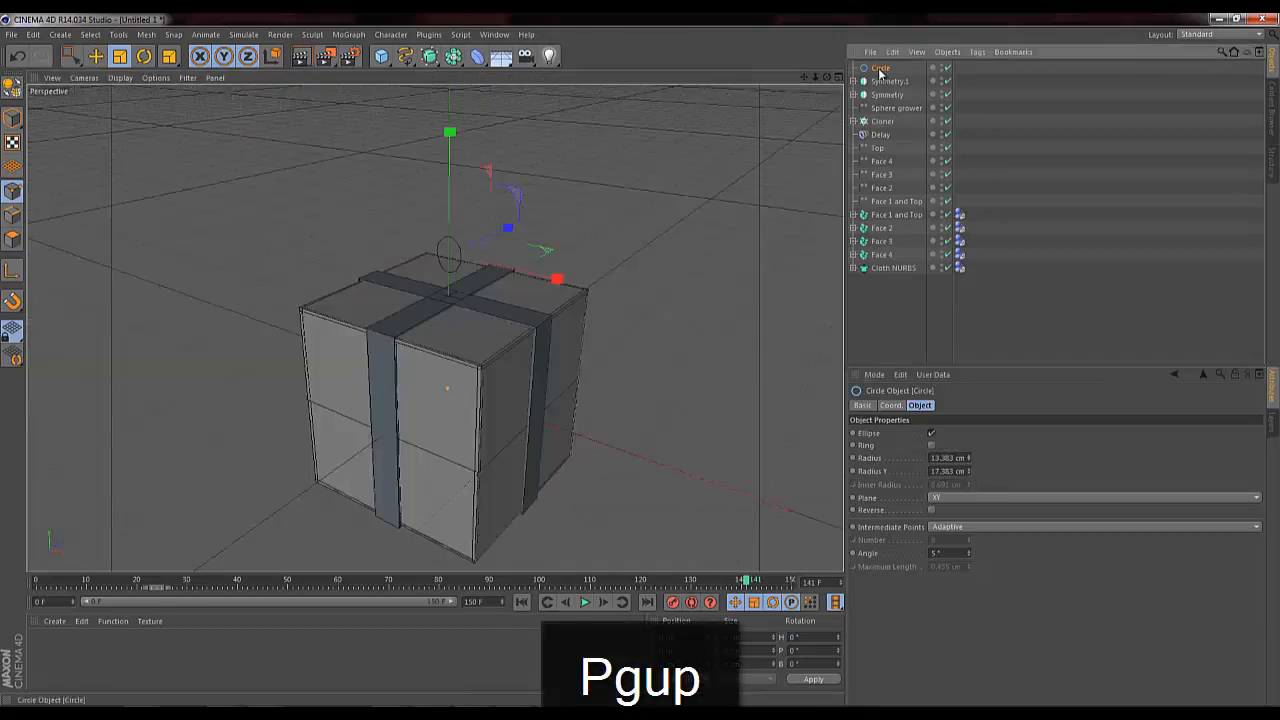
Step: Put the ellipse in a new Sweep NURBS and copy the ribbon's Rectangle profile in above it as the cross-section
click(429, 56)
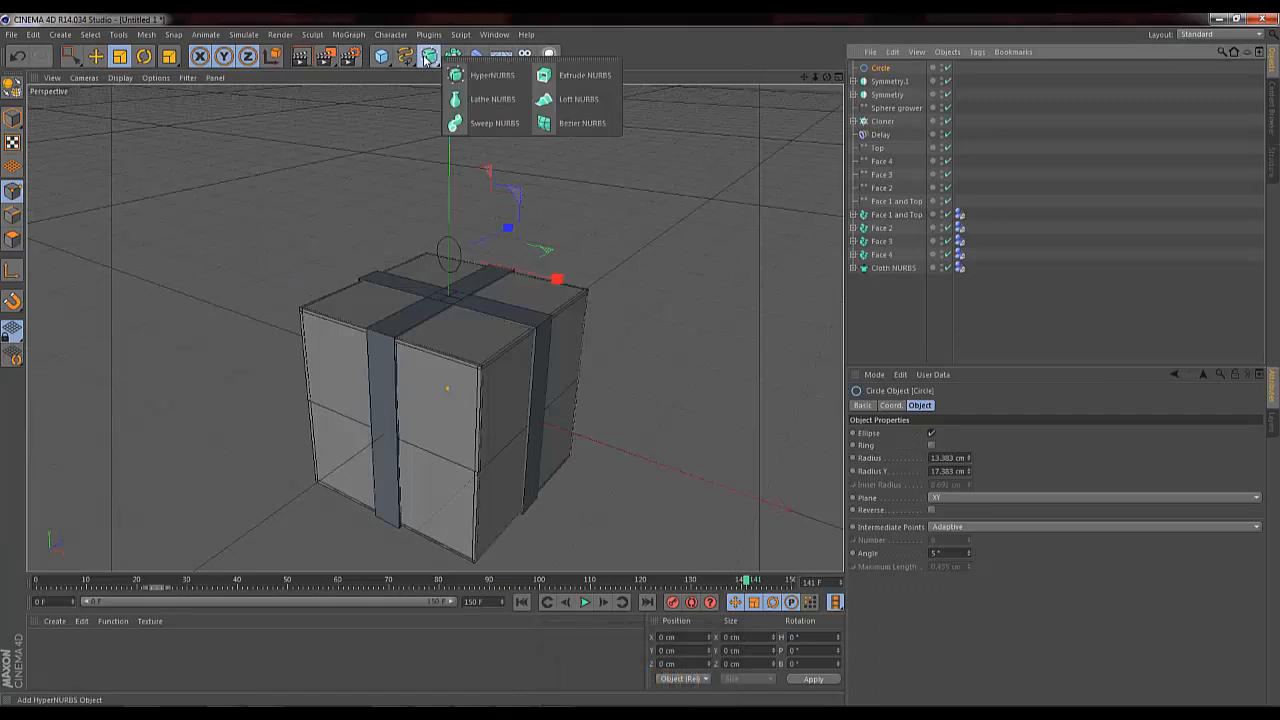
click(484, 124)
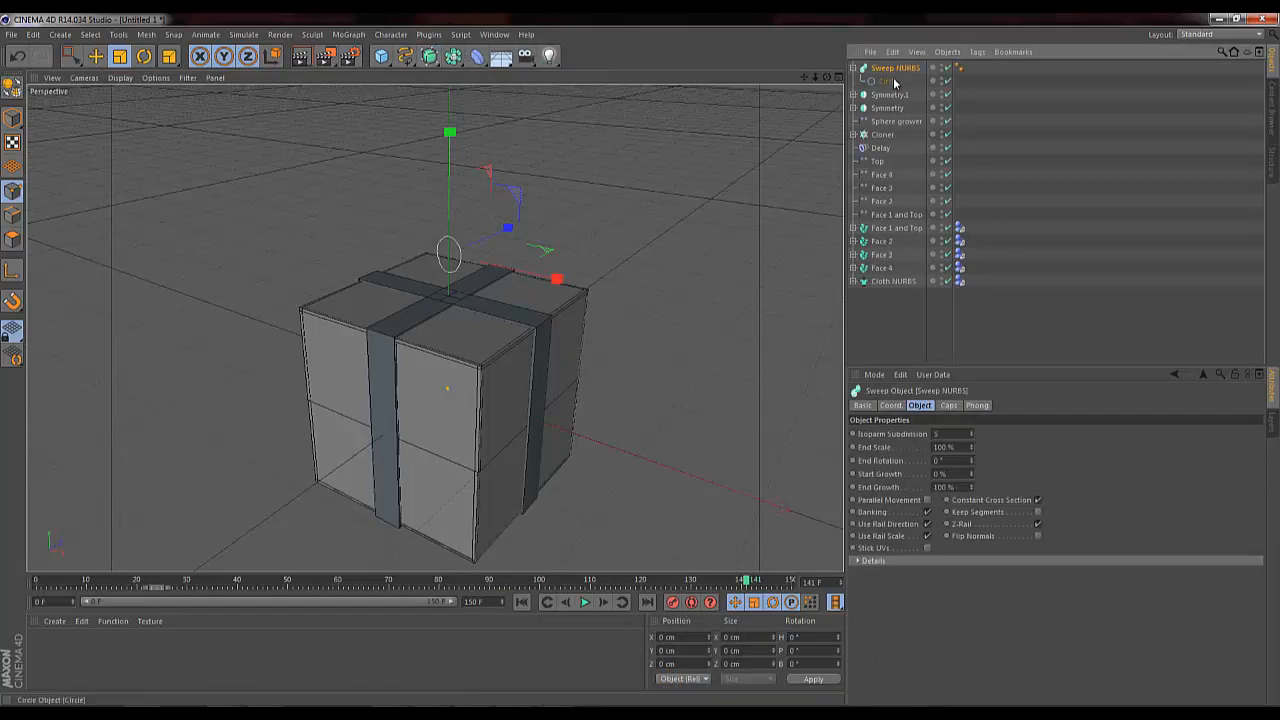
click(853, 94)
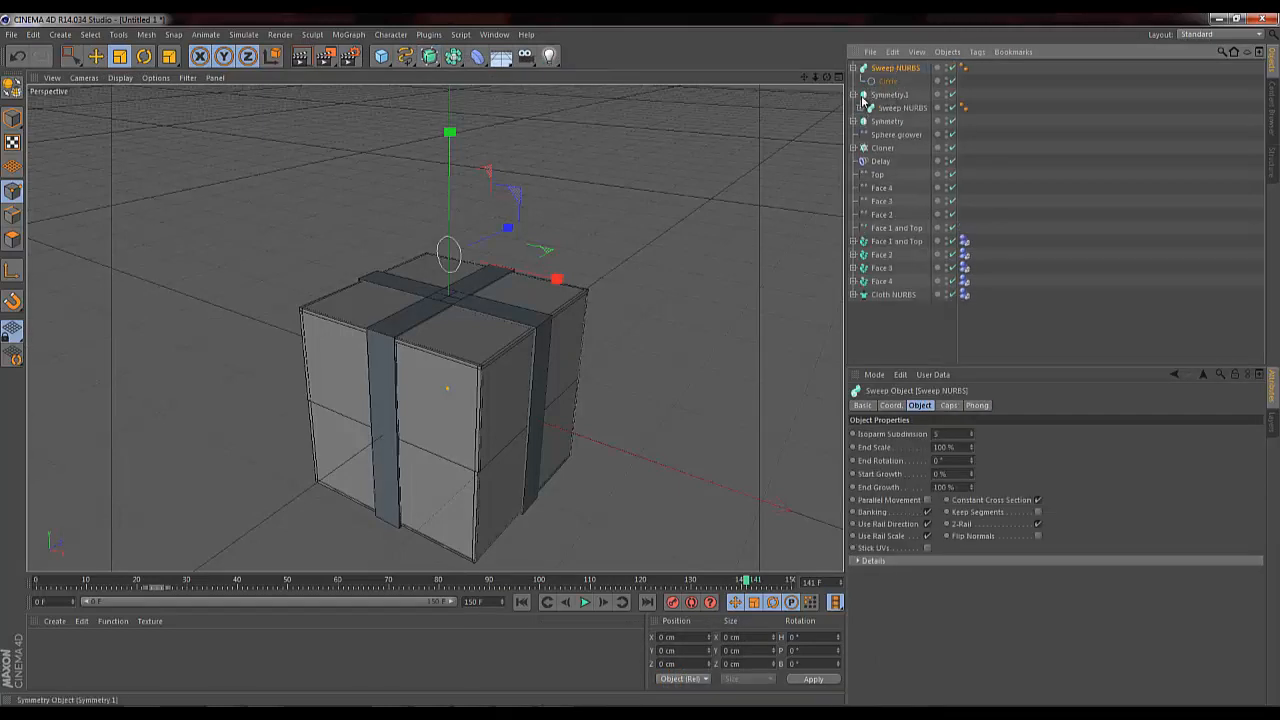
click(861, 107)
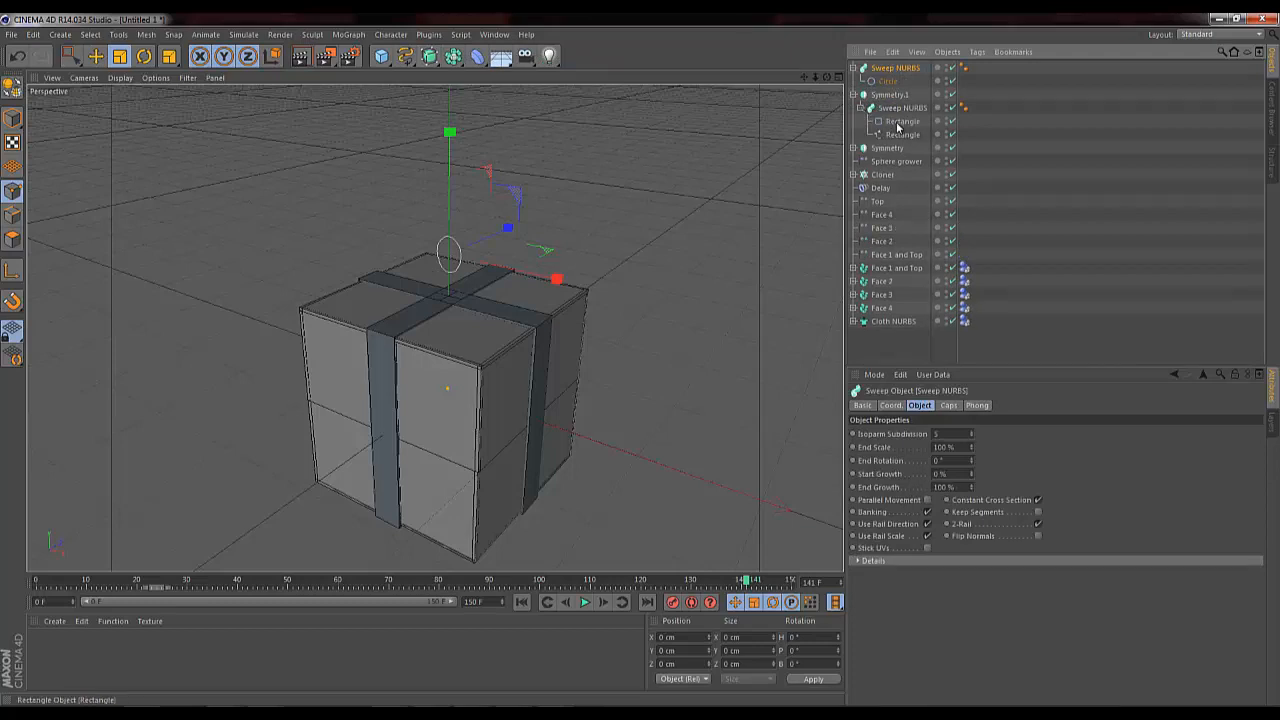
drag(898, 123, 893, 80)
key(Page_Up)
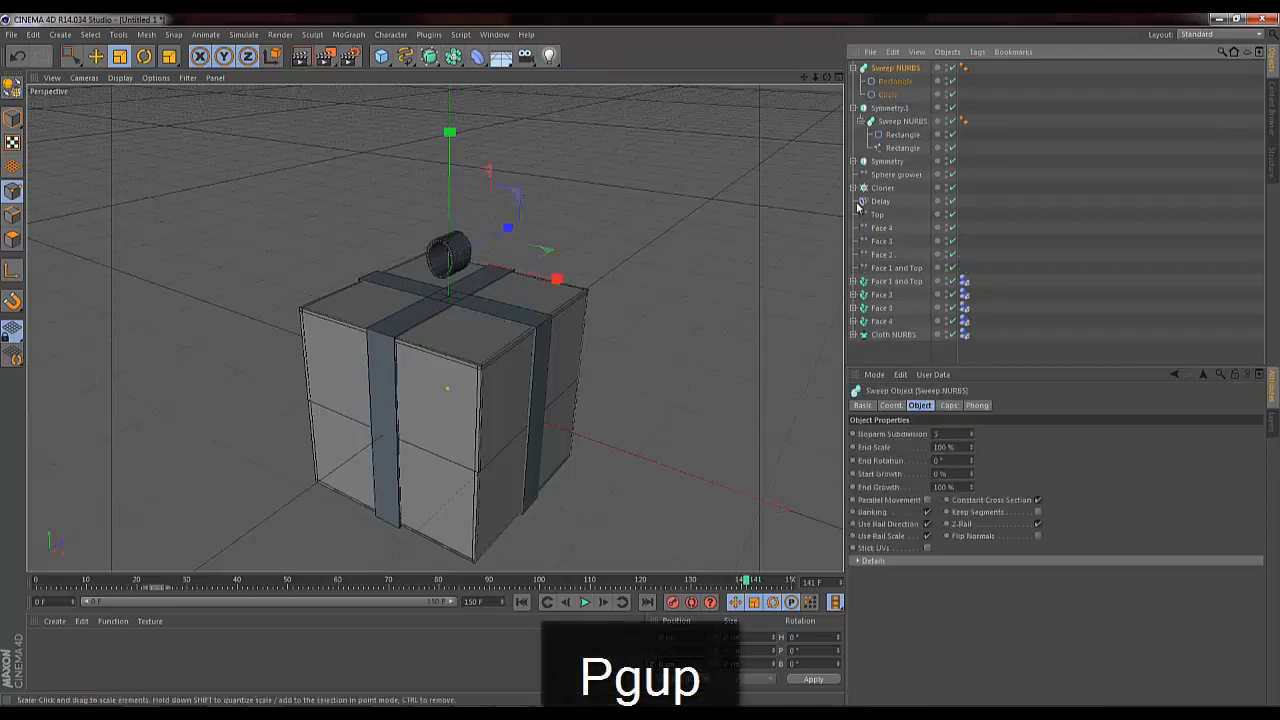
Step: Set the copied Rectangle profile to a height of 10 cm and a width of 1 cm
click(894, 84)
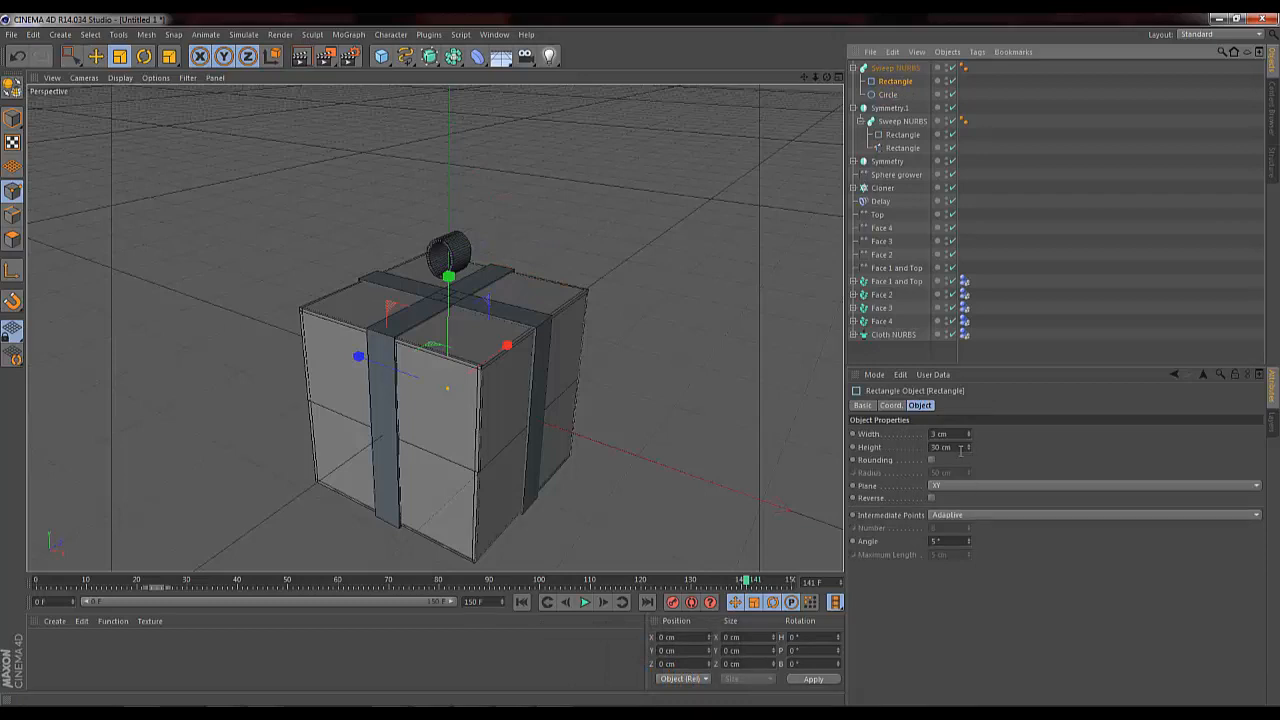
click(961, 448)
key(Down)
key(Down)
key(Down)
key(Down)
key(Down)
key(shift+Down)
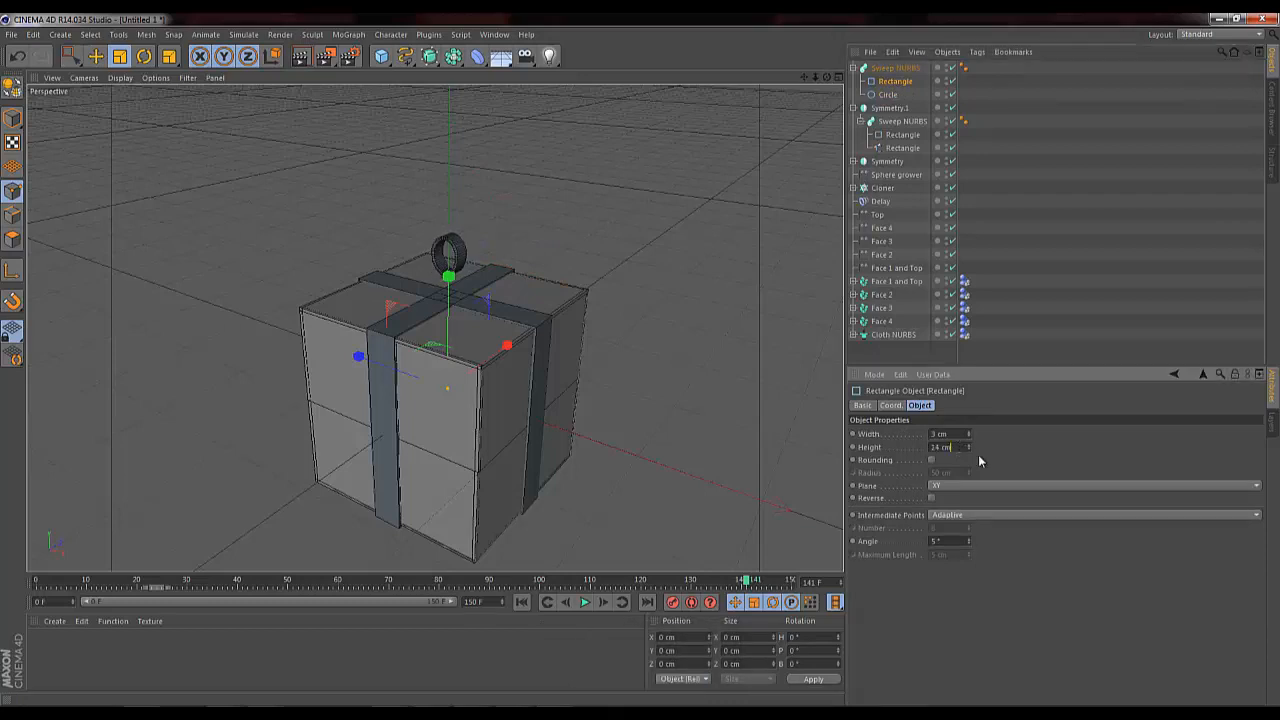
key(Down)
key(Down)
key(Down)
key(Down)
key(Down)
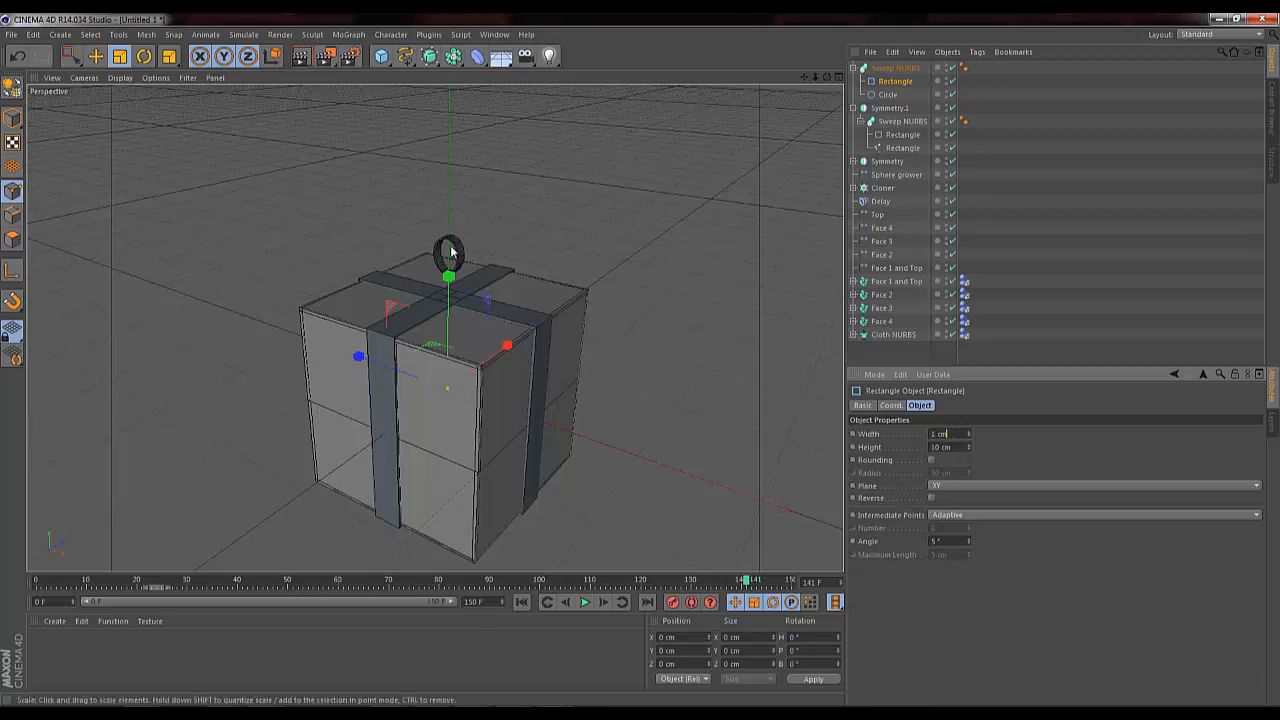
key(Down)
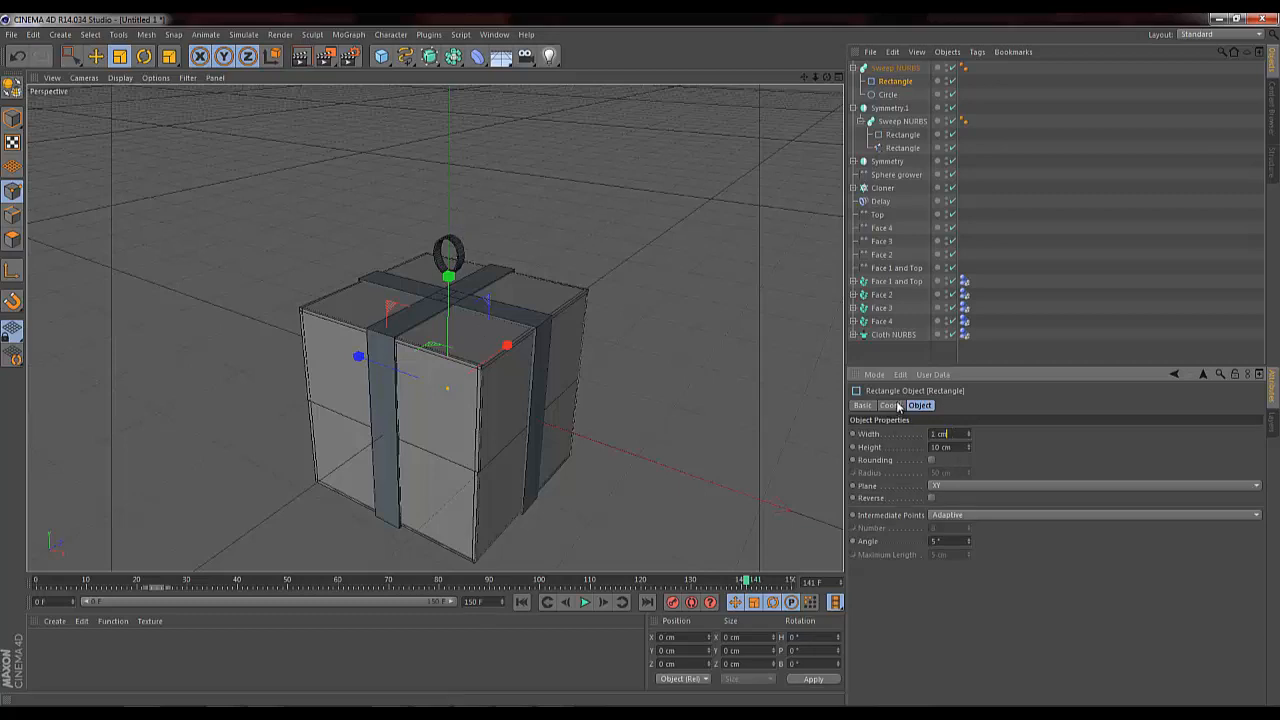
Step: Set the ellipse spline's intermediate-point angle to 15°, checking the ring's smoothness in a test render
click(888, 94)
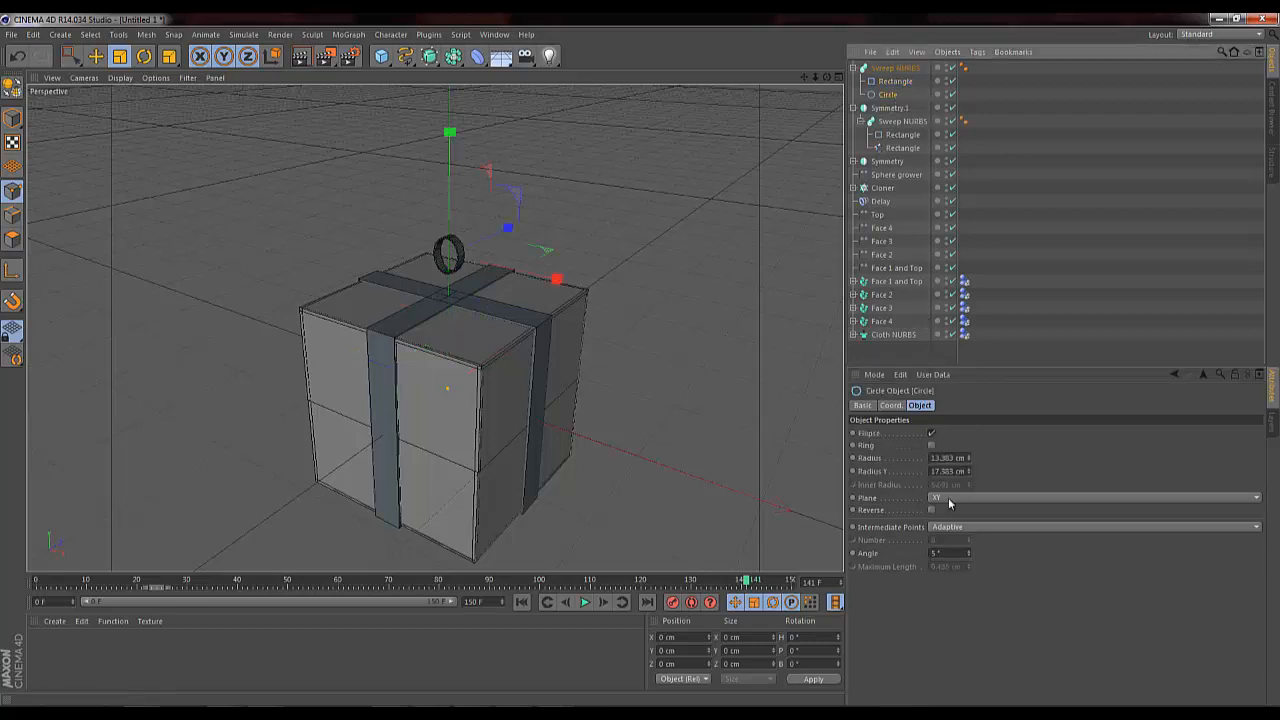
double_click(949, 551)
text(9)
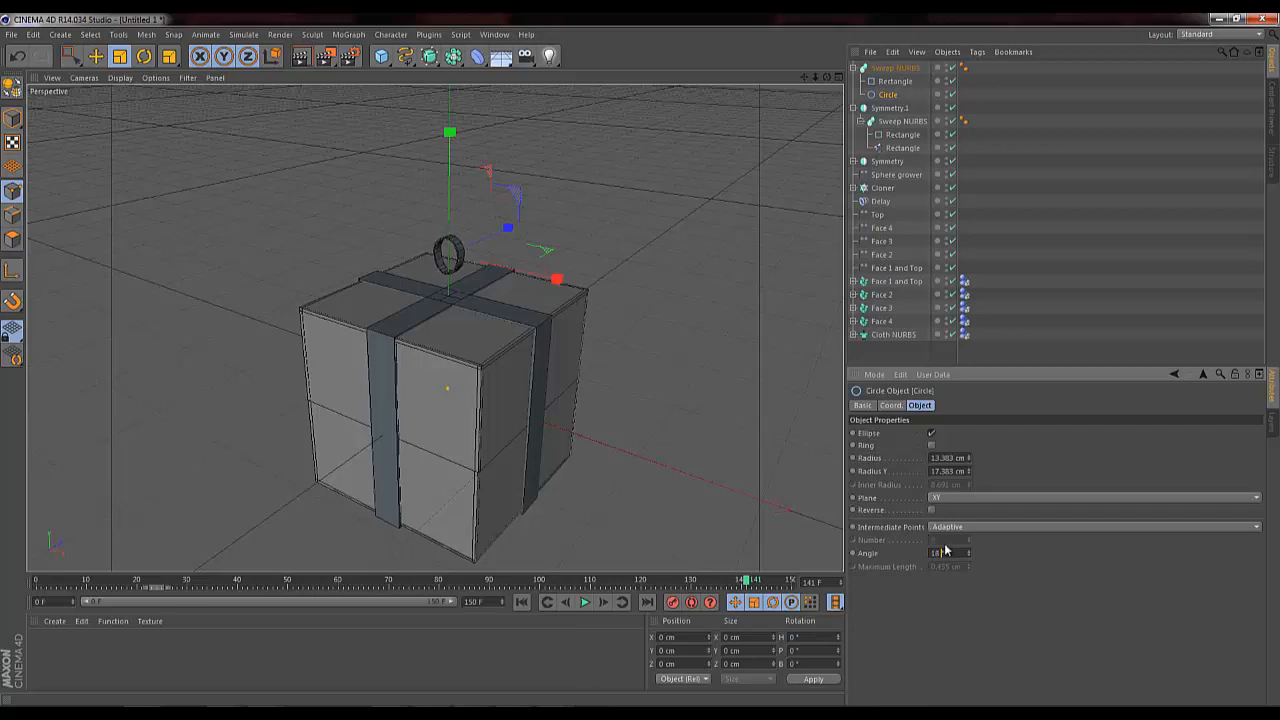
click(300, 56)
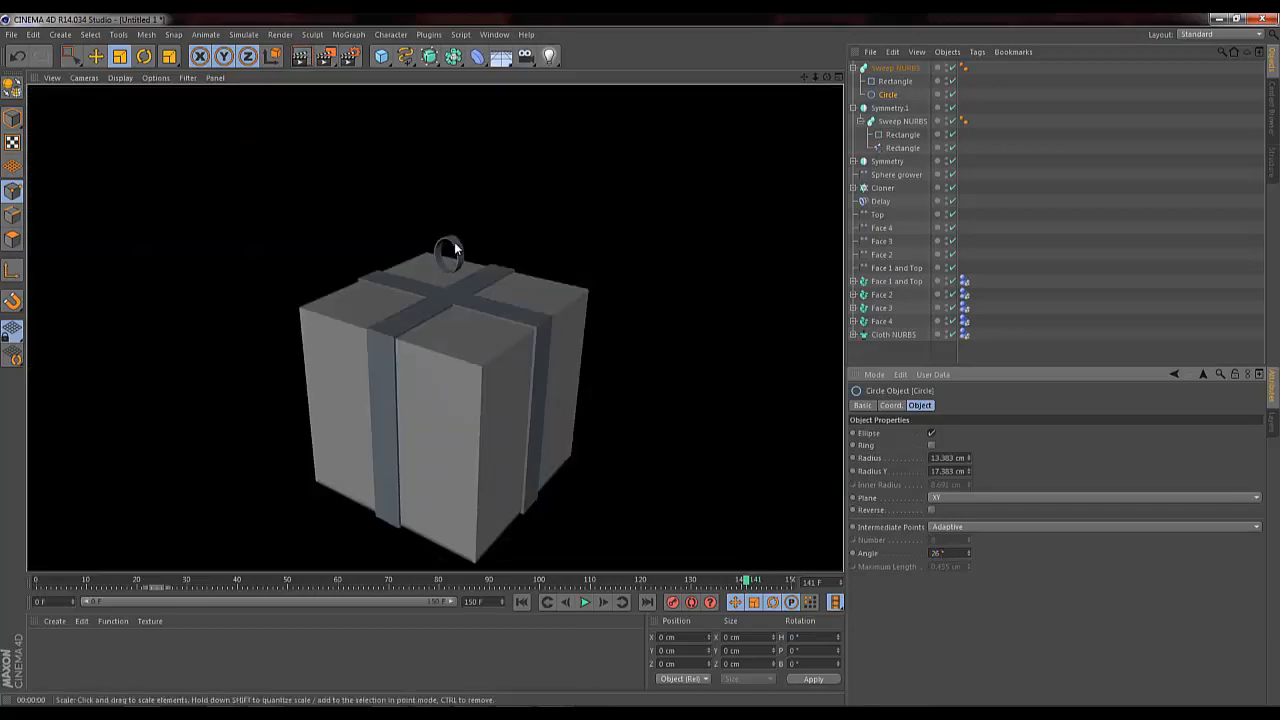
click(946, 553)
key(Down)
key(Down)
key(Down)
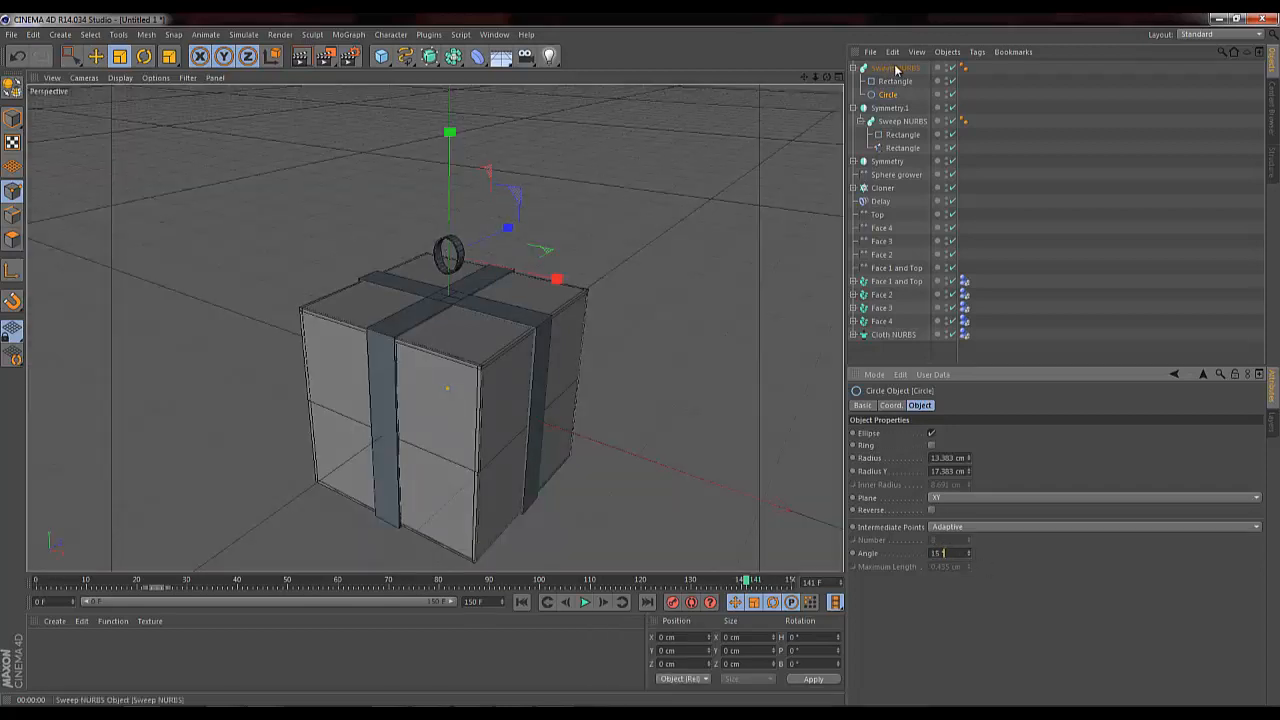
Step: Collapse the ring's Sweep NURBS and place it in a new MoGraph Cloner set to Radial mode
click(853, 68)
click(880, 68)
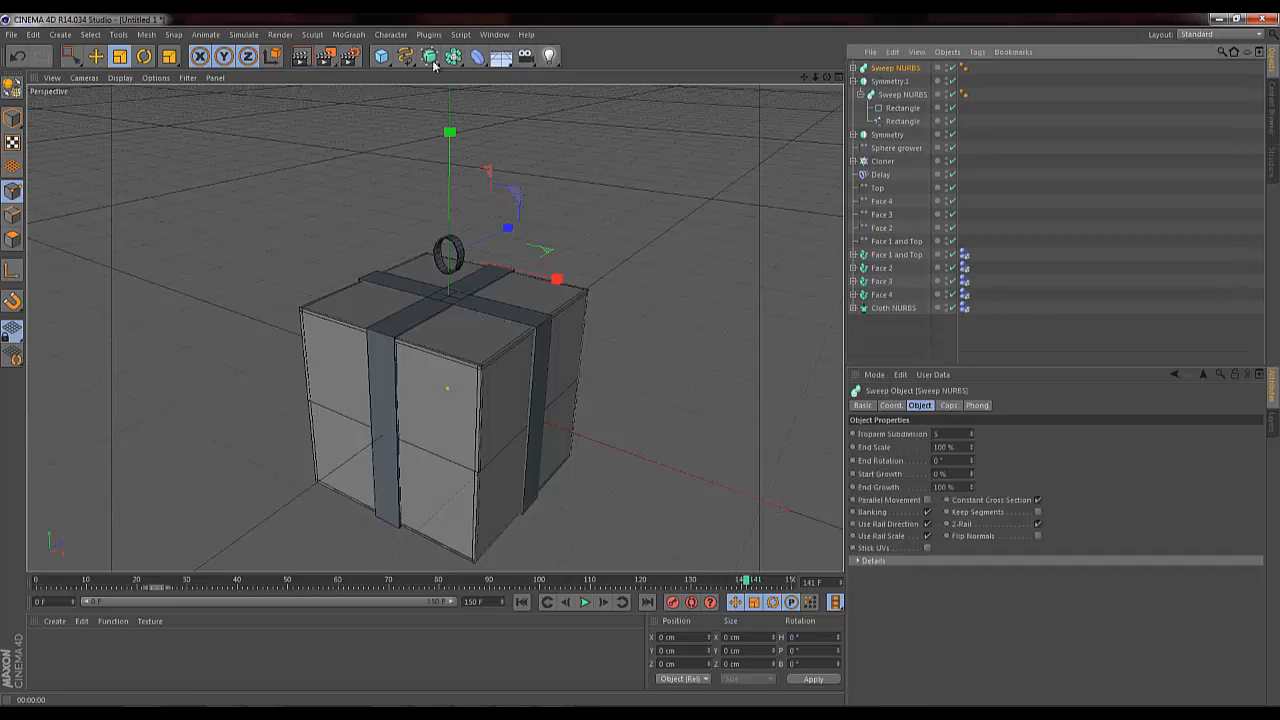
click(348, 34)
click(357, 134)
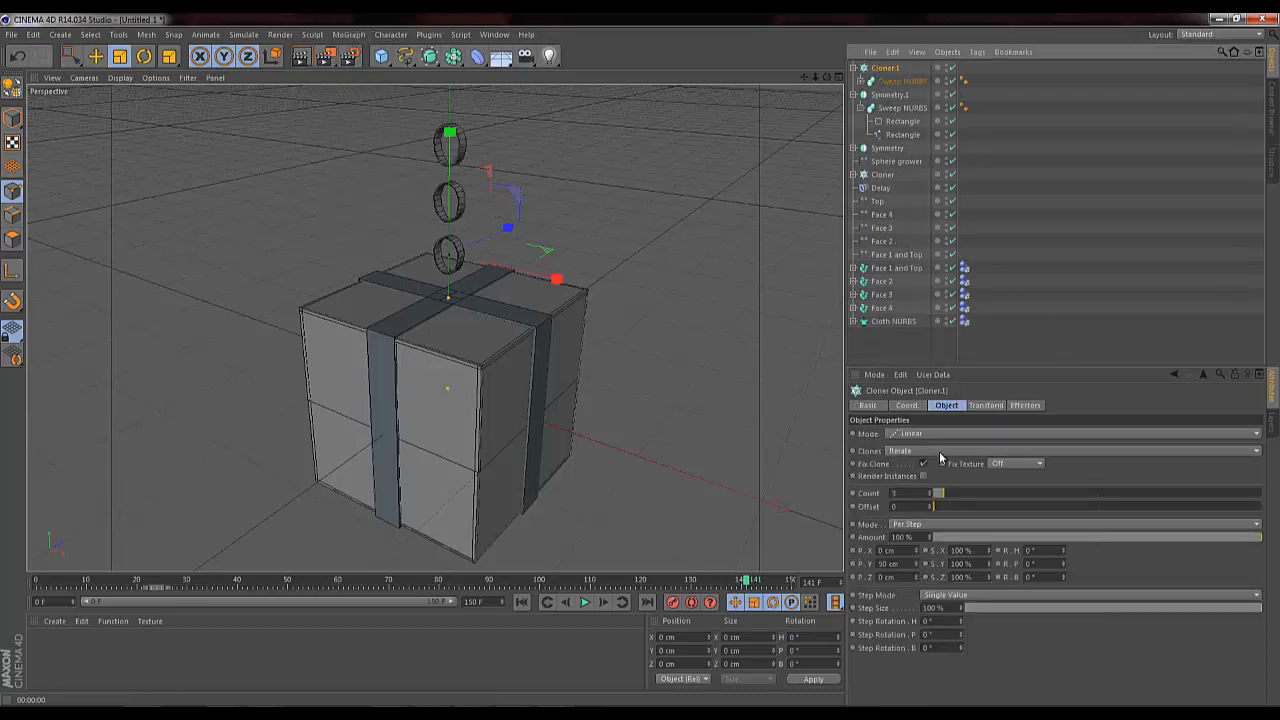
click(915, 433)
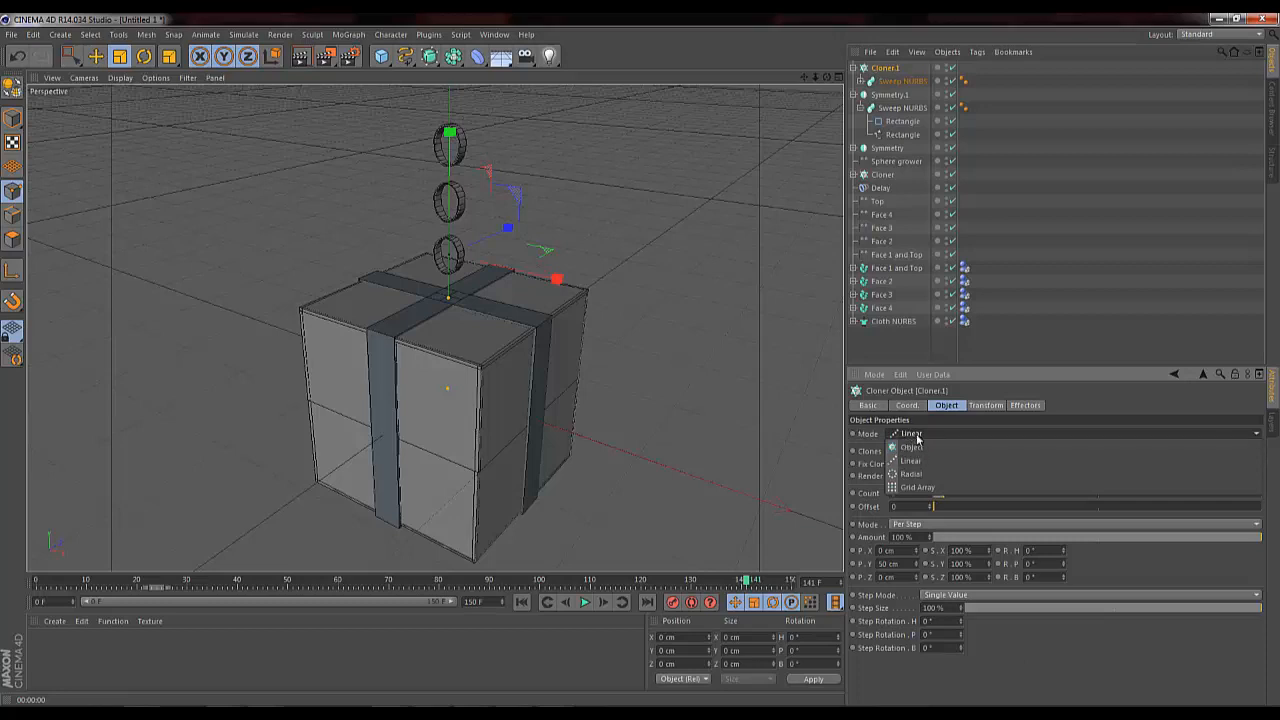
click(910, 473)
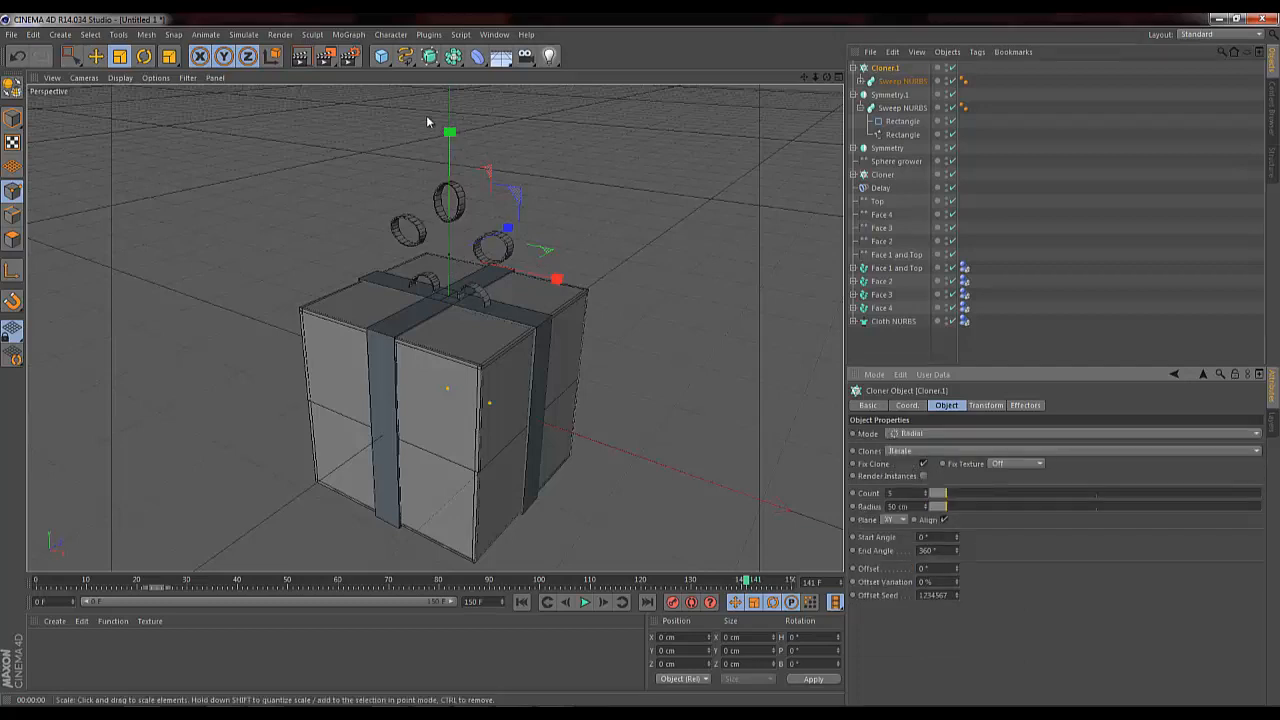
Step: Rotate the ring Cloner to lie flat above the lid, set its radius to 28 cm and increase the clone count
key(r)
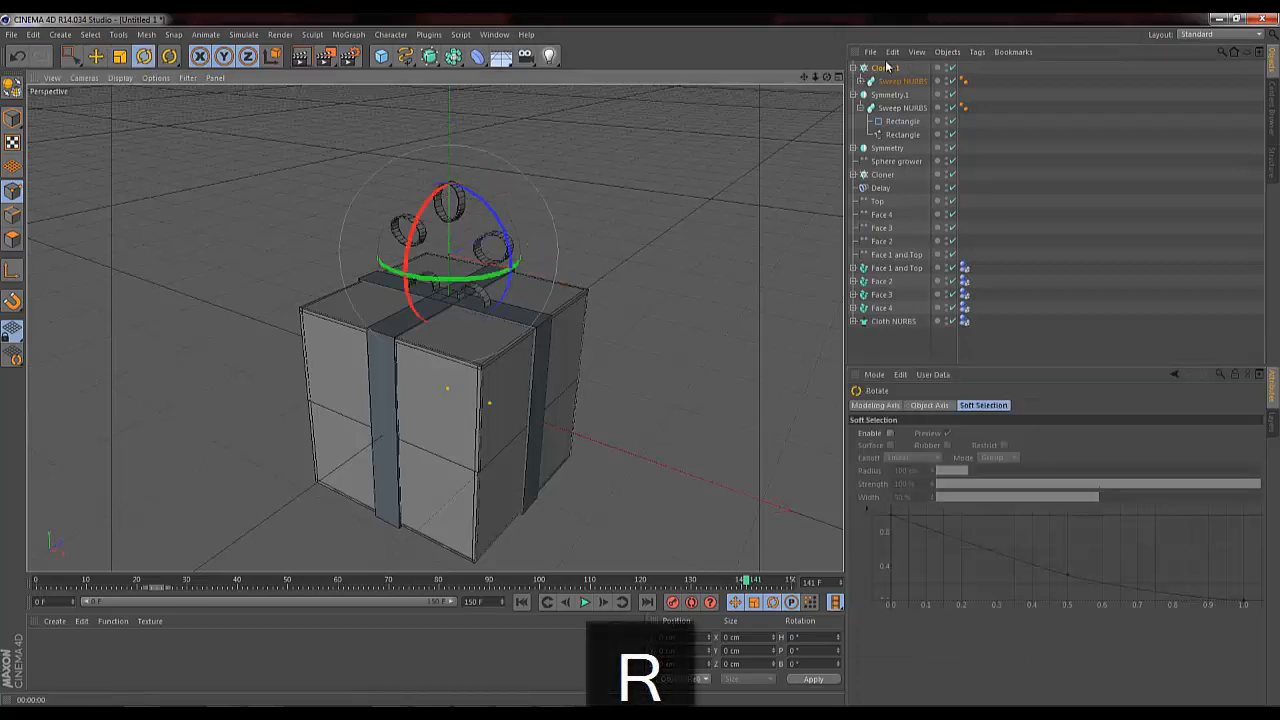
drag(456, 190, 390, 352)
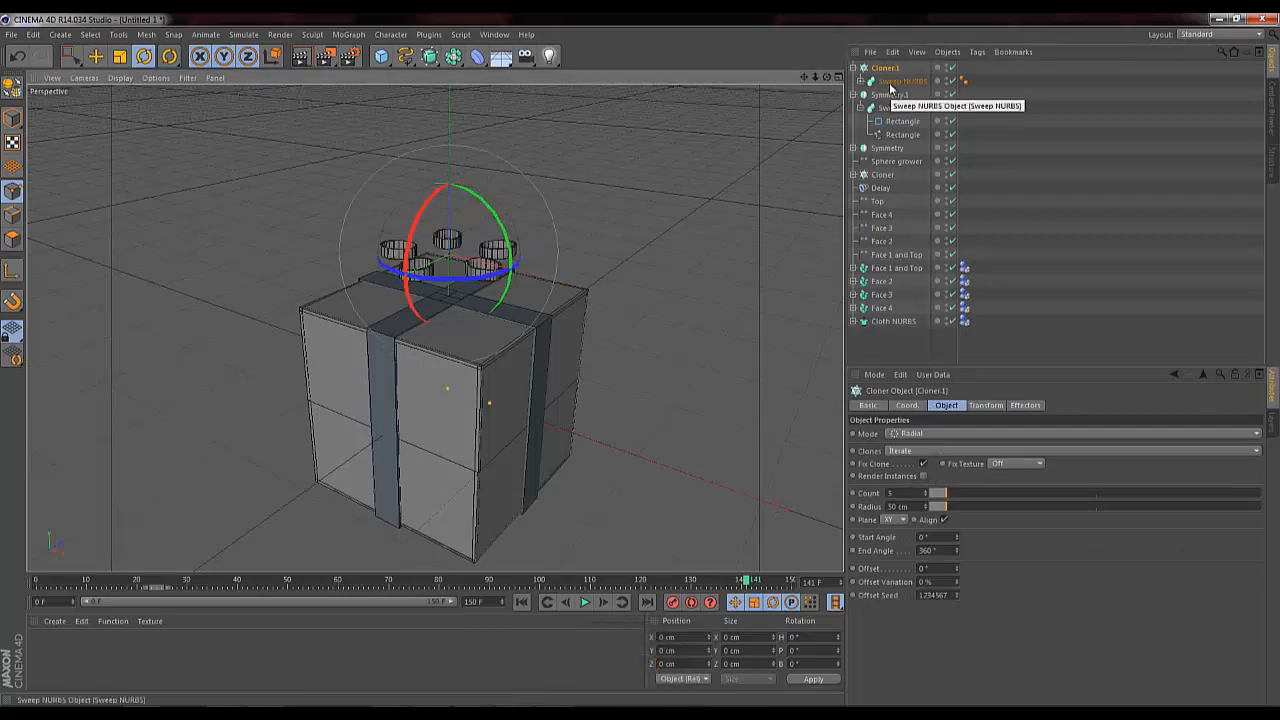
drag(925, 510, 914, 493)
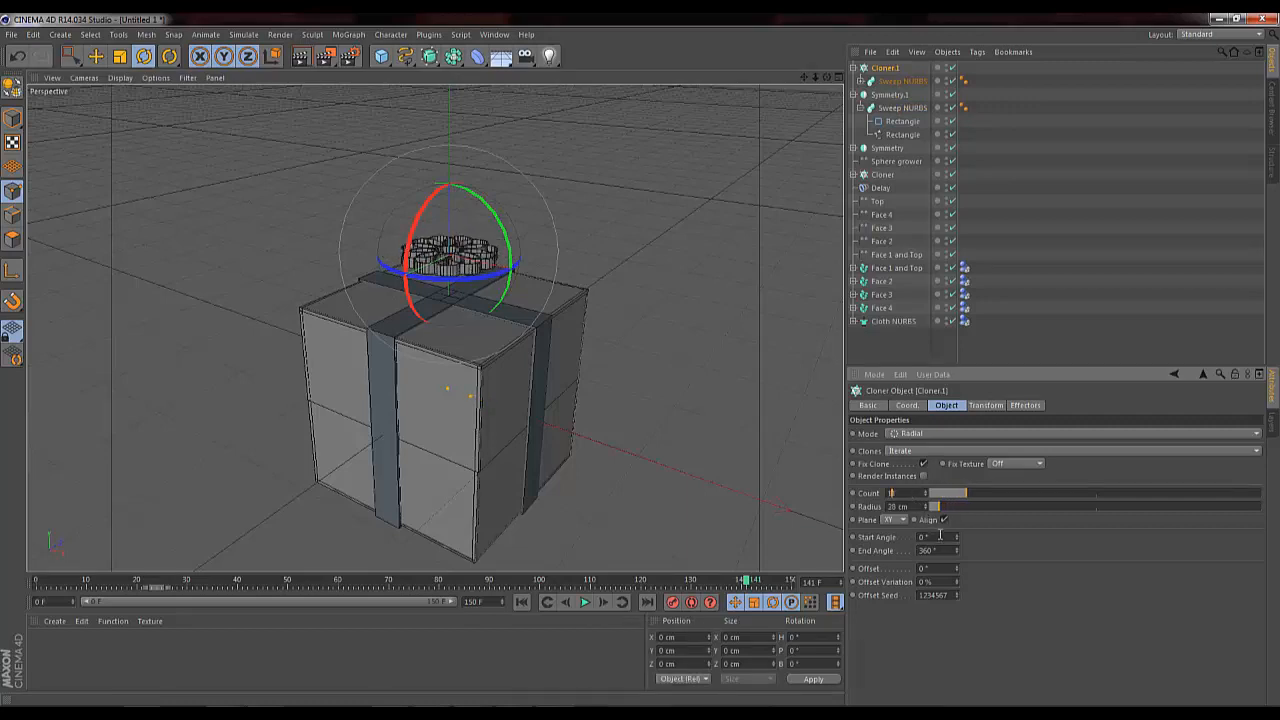
Step: Tilt the cloned rings through the Cloner's transform with rotations of H 13°, P -18° and B -6°
click(985, 406)
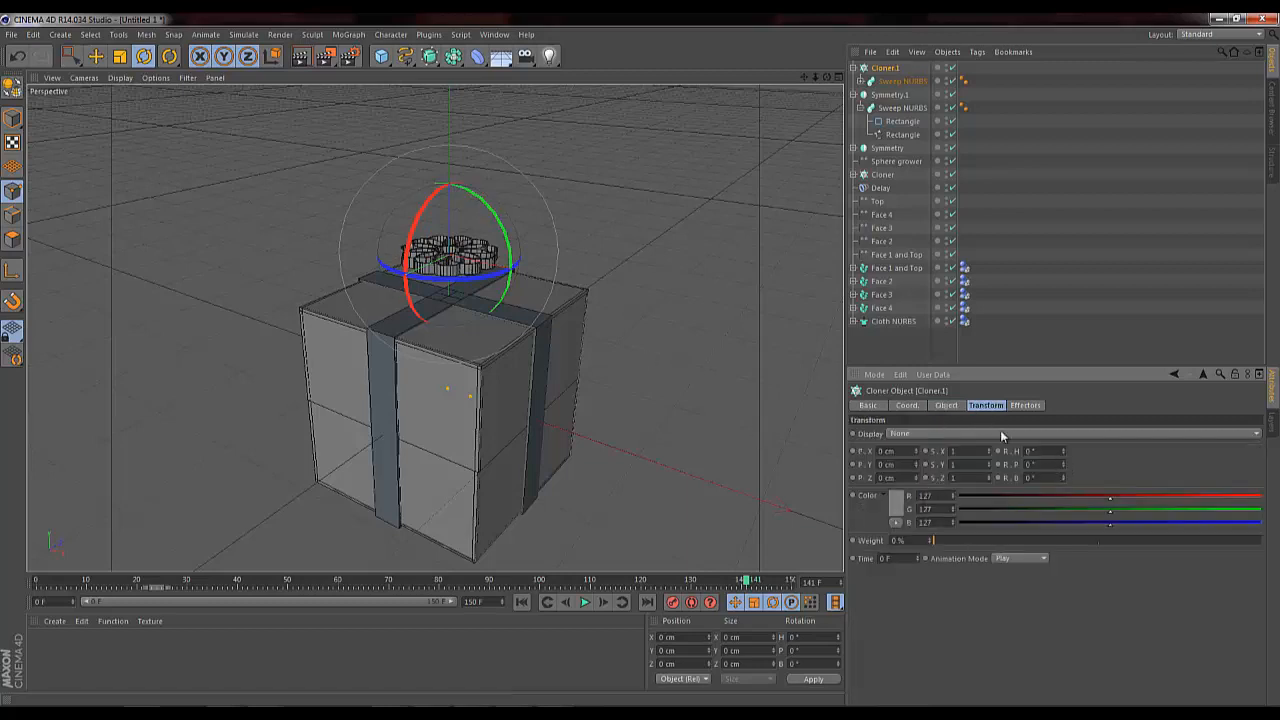
drag(1064, 484, 1065, 453)
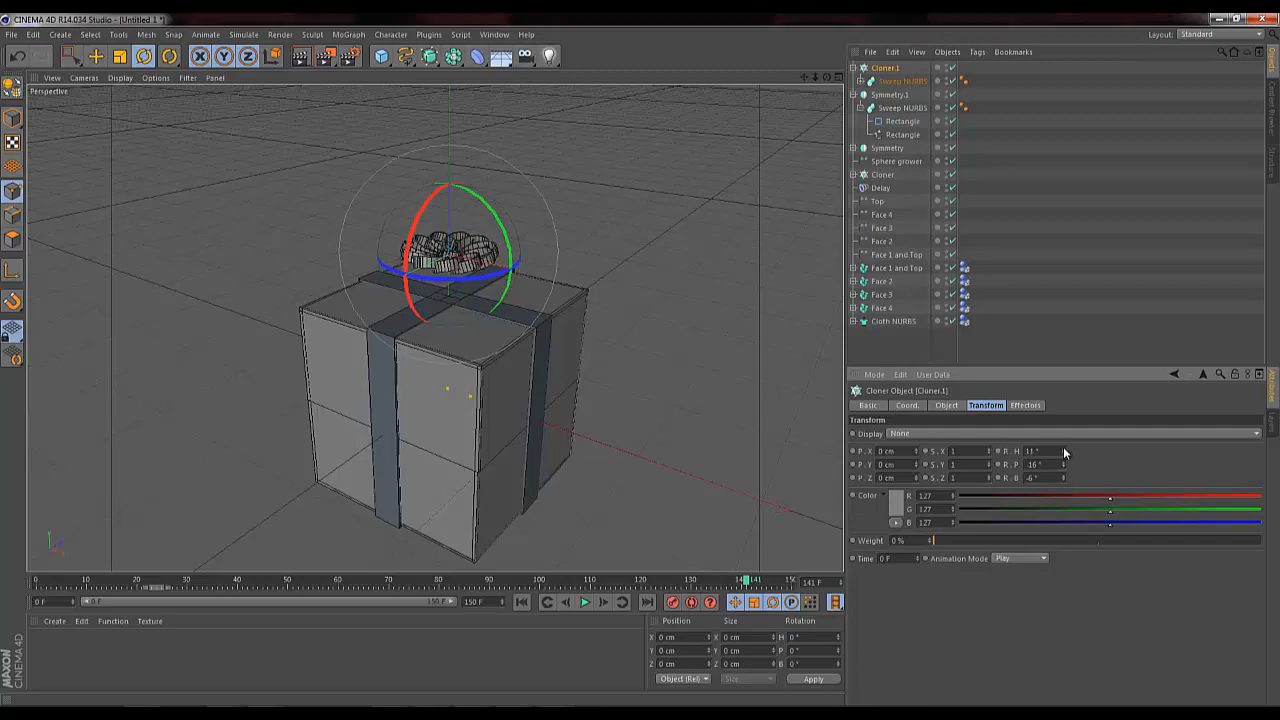
drag(826, 77, 665, 350)
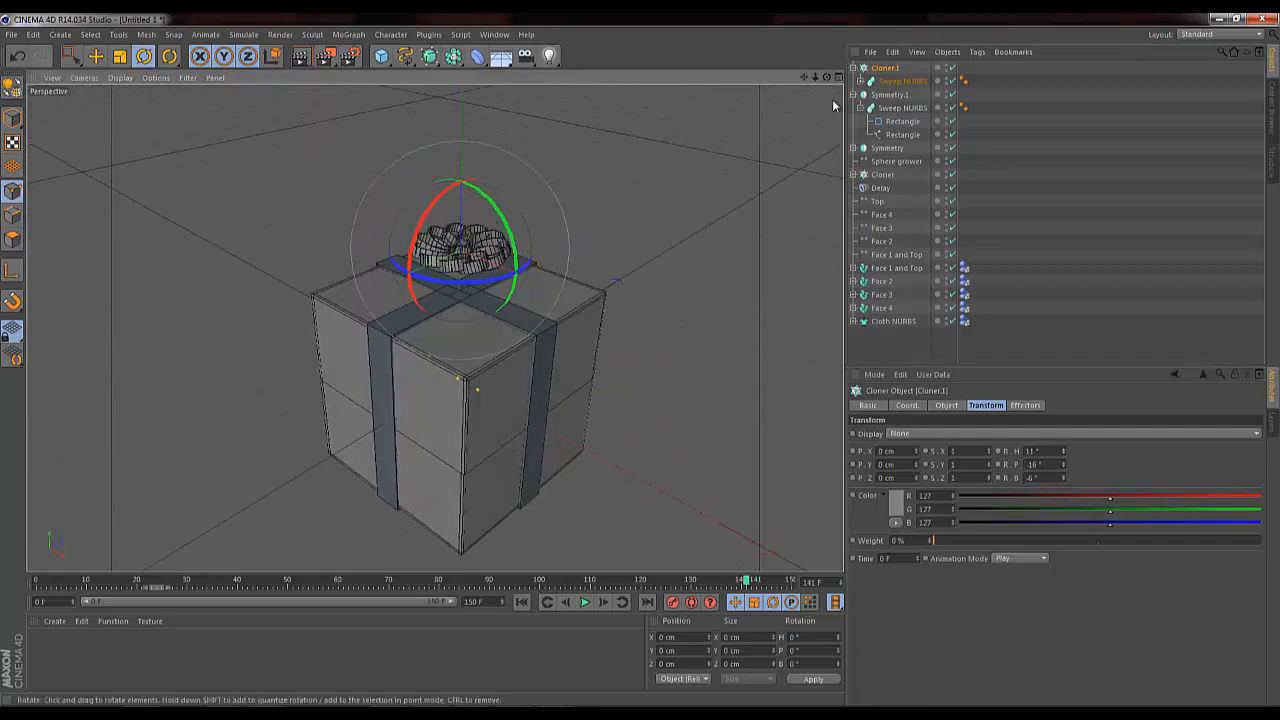
Step: Add a Random effector to the ring Cloner, with its position variation disabled and rotation variation enabled
click(890, 69)
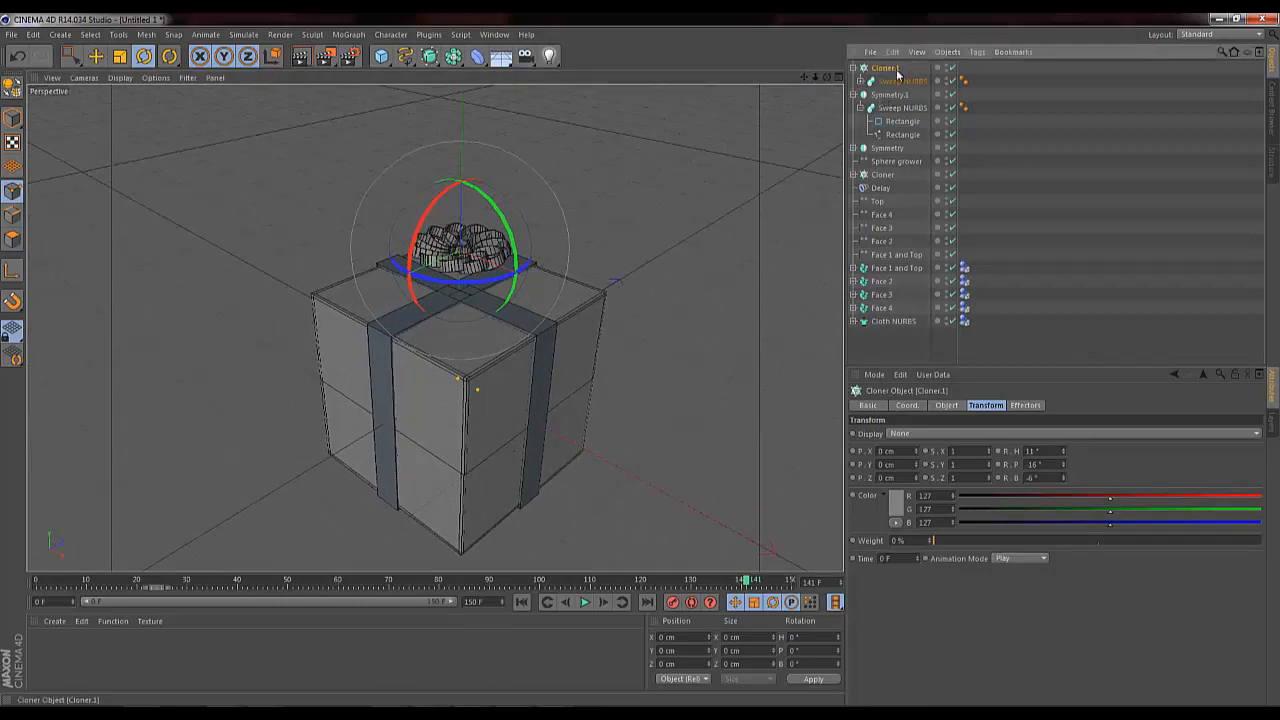
click(349, 34)
mouse_move(404, 58)
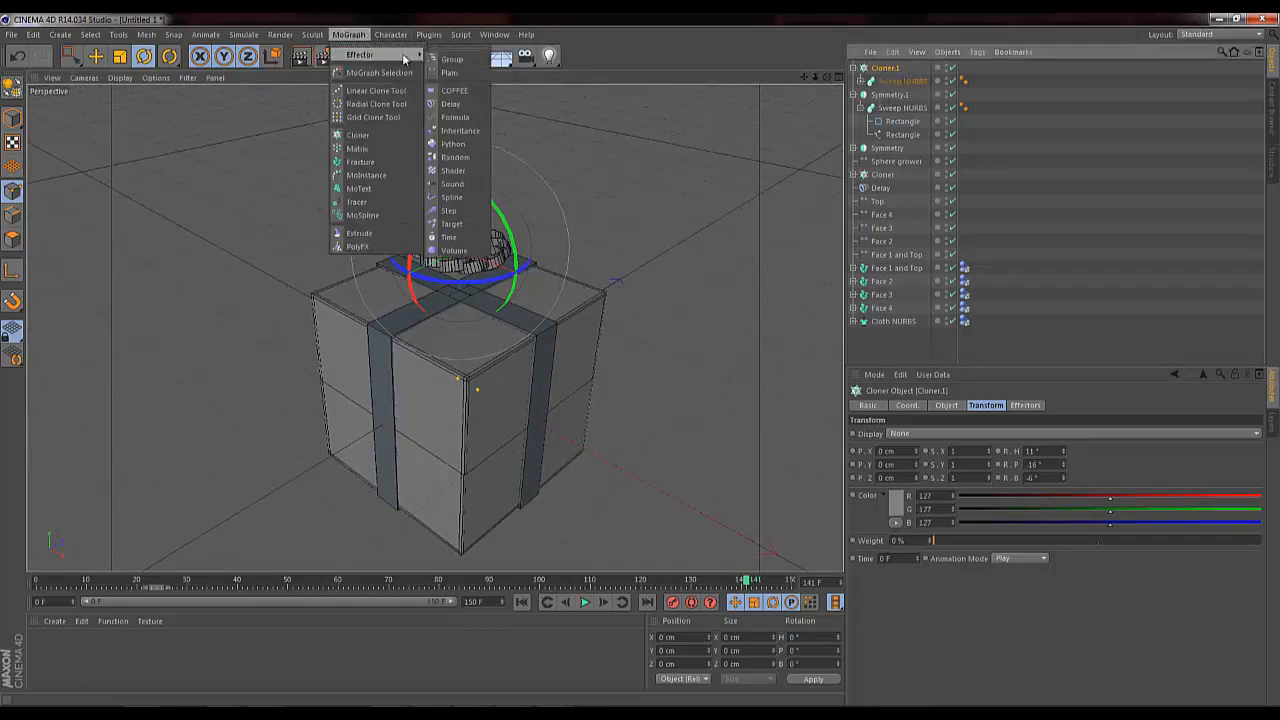
click(455, 157)
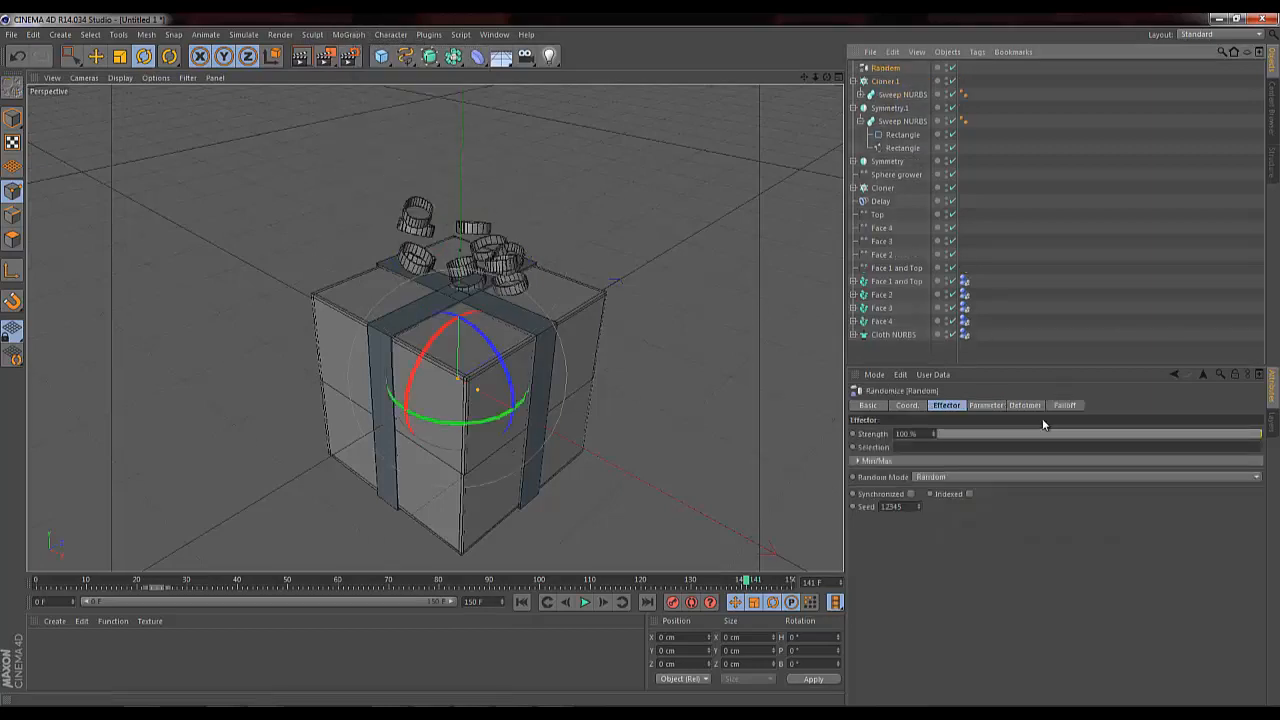
click(983, 405)
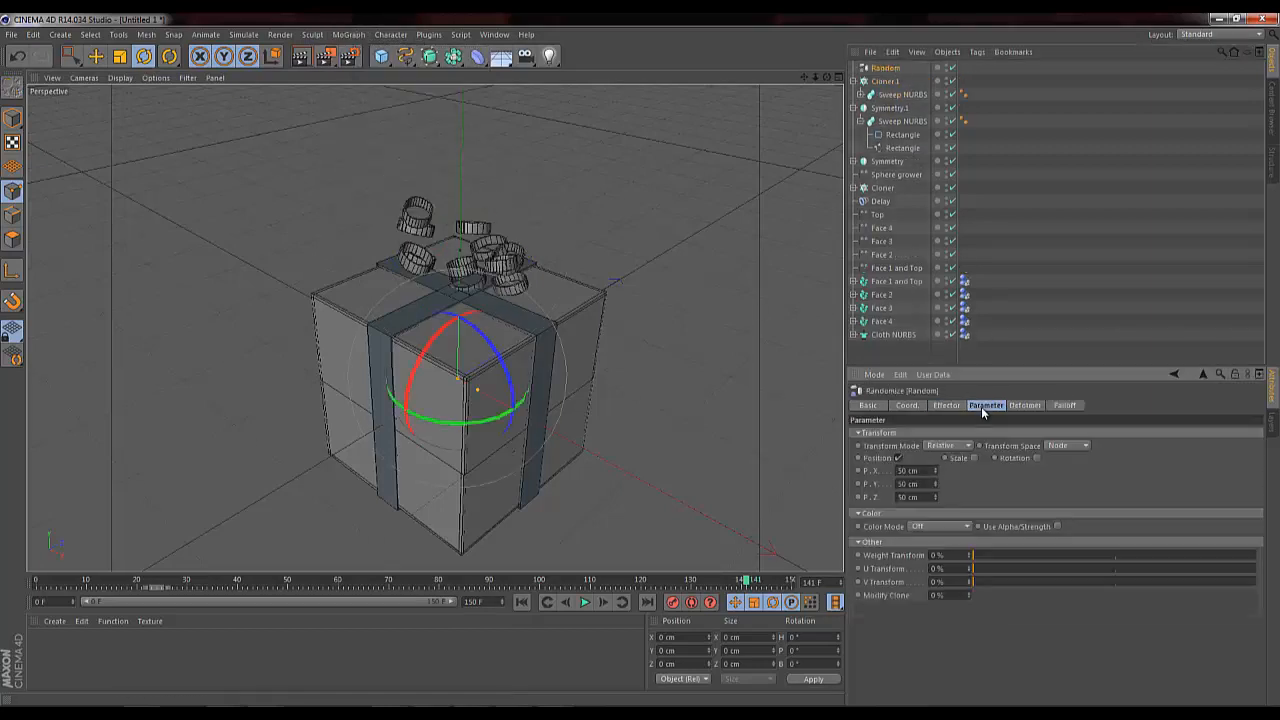
click(898, 458)
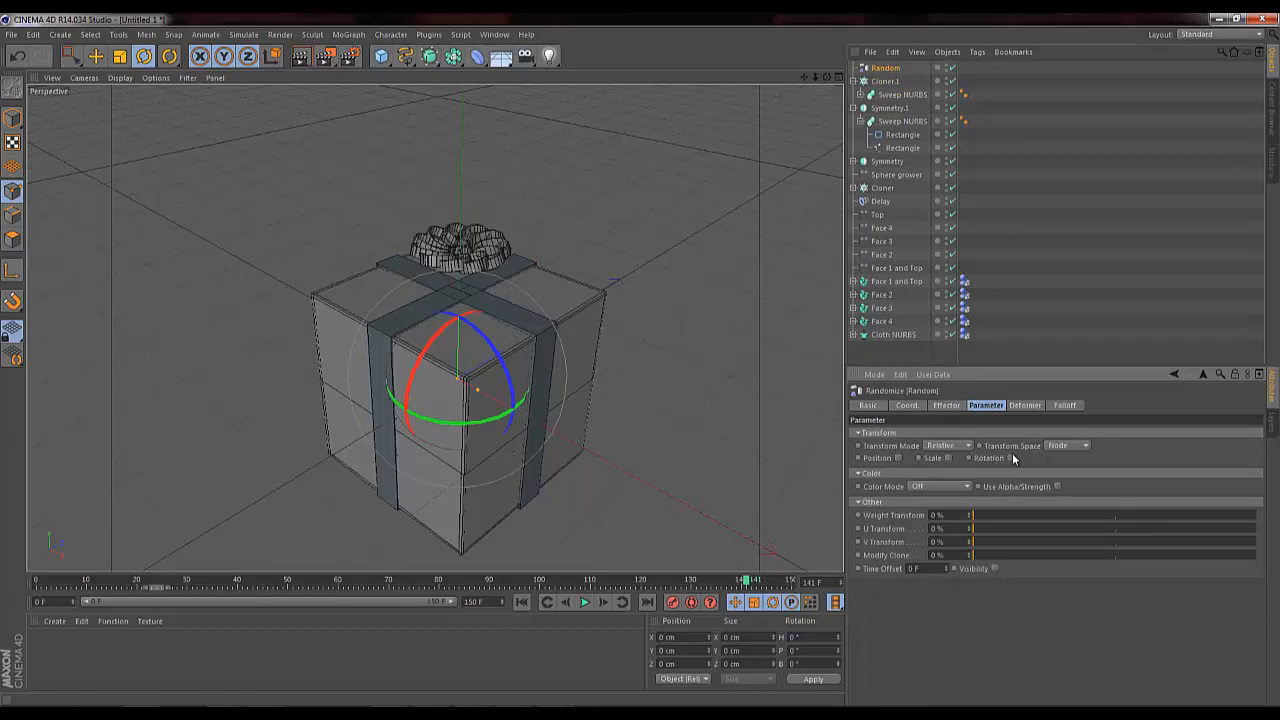
click(1011, 458)
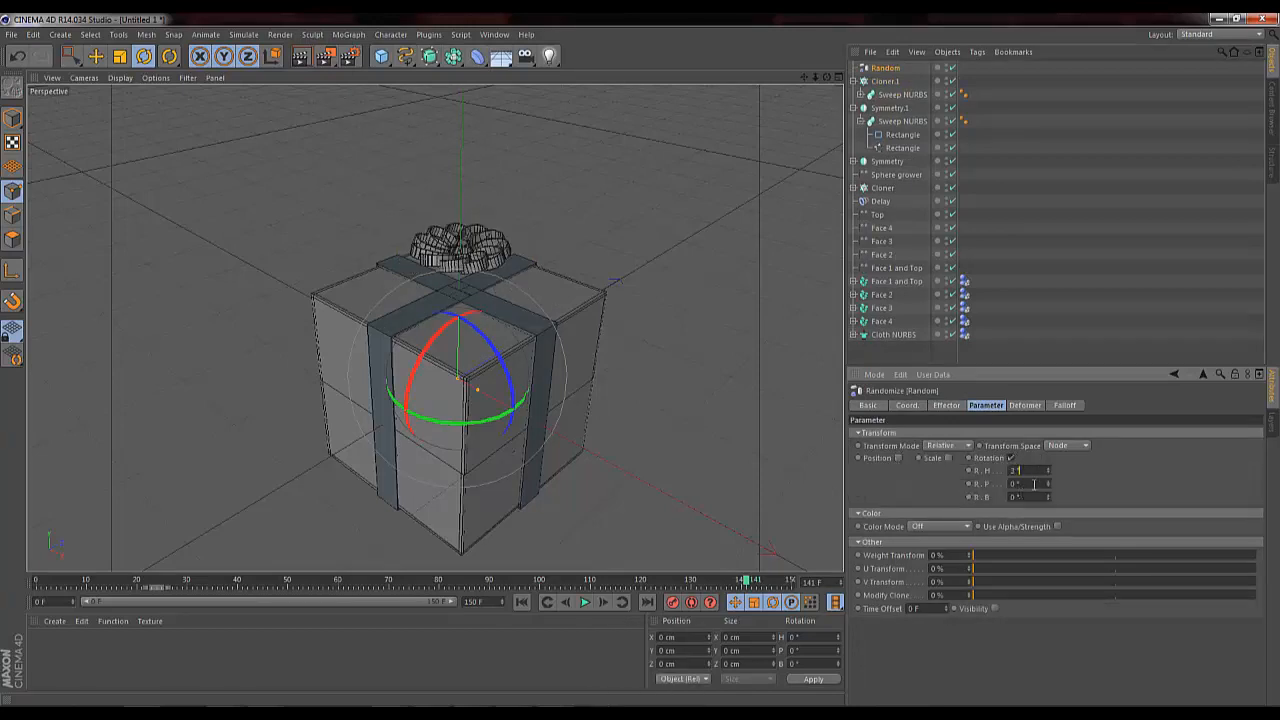
Step: Set the ring Cloner's Random effector rotation to H 9°, P 7° and B 10°
key(Up)
key(Up)
key(Up)
key(Up)
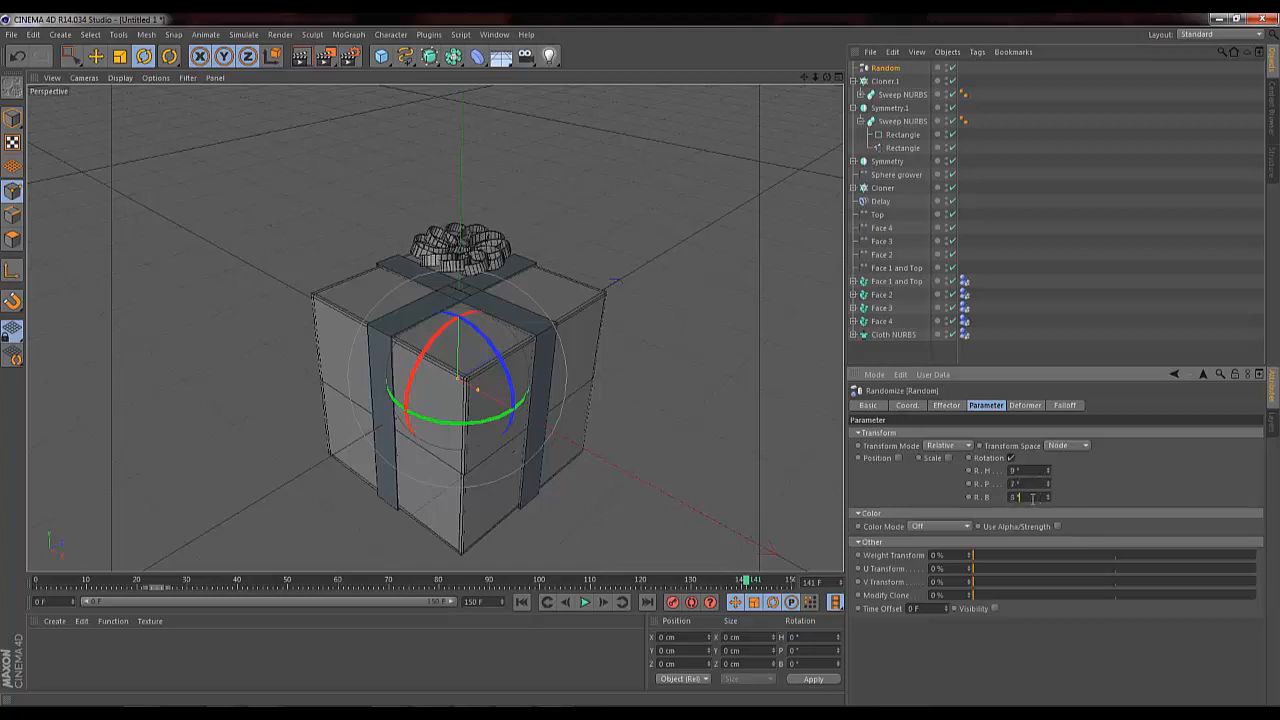
click(1033, 497)
text(10)
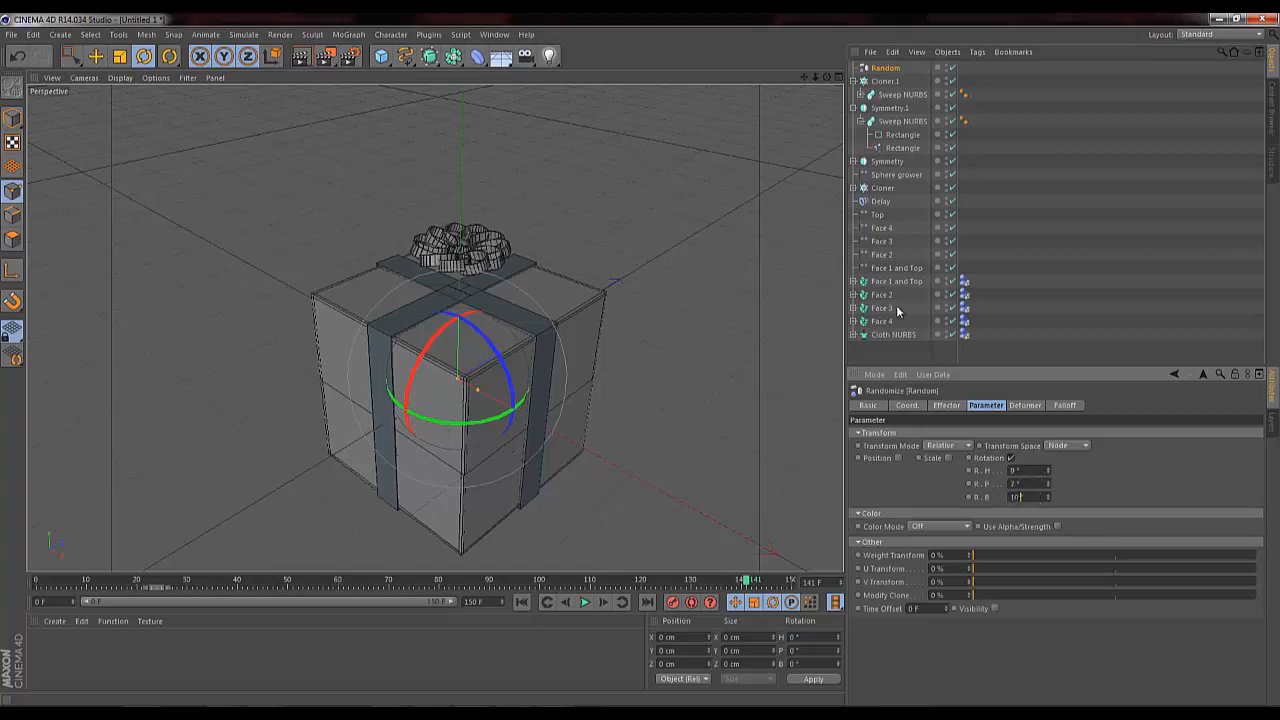
Step: Nest the ring Cloner in a new linear Cloner with five clones, spaced 0 cm in Y and 8 cm in Z per step
click(884, 82)
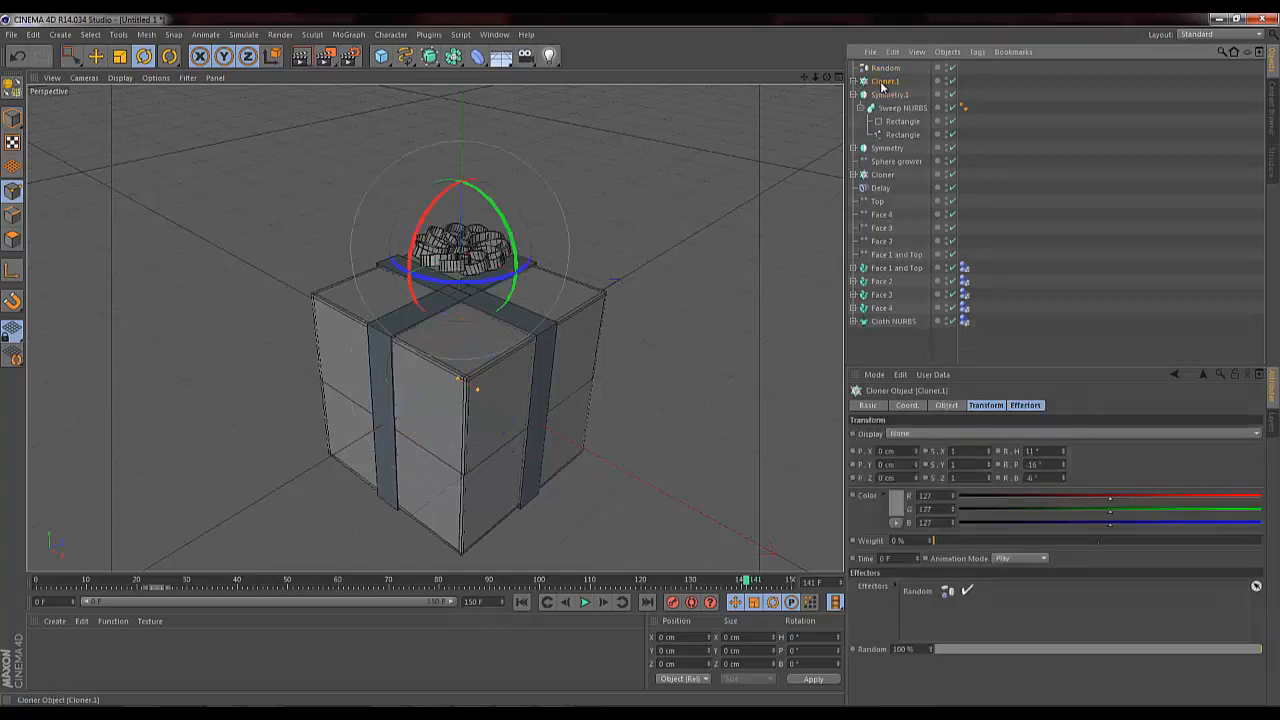
click(348, 34)
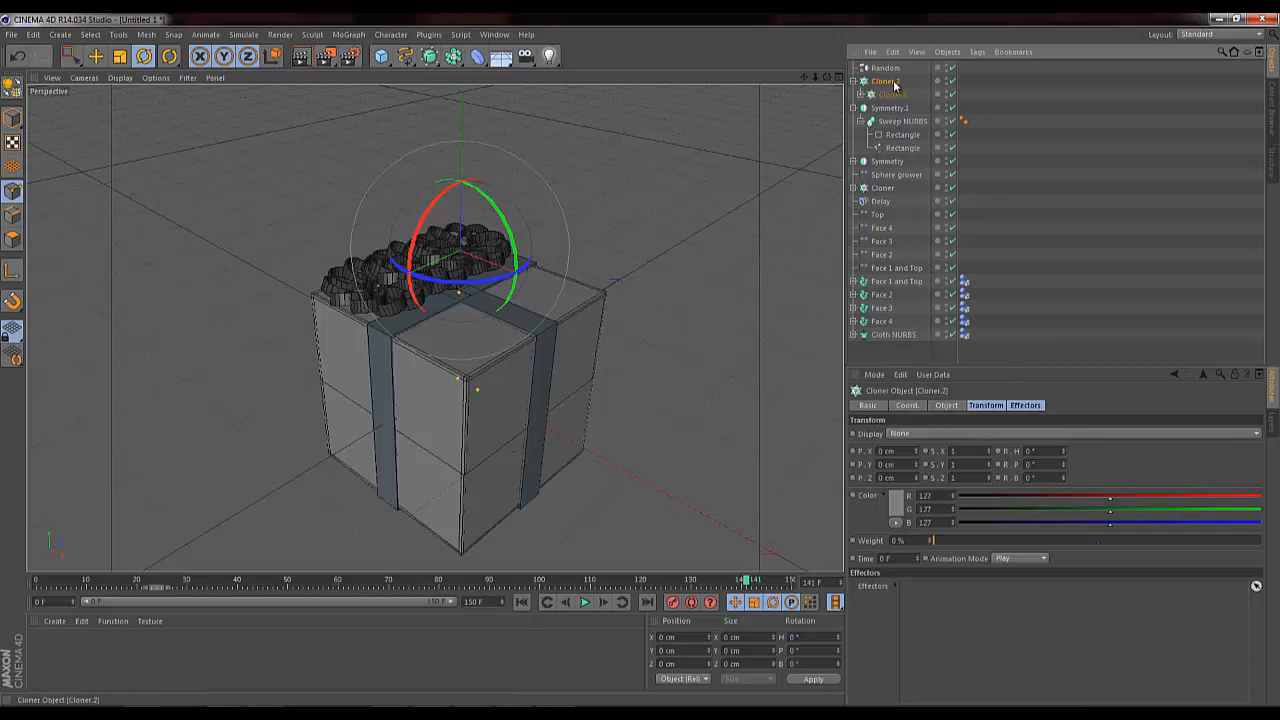
click(945, 406)
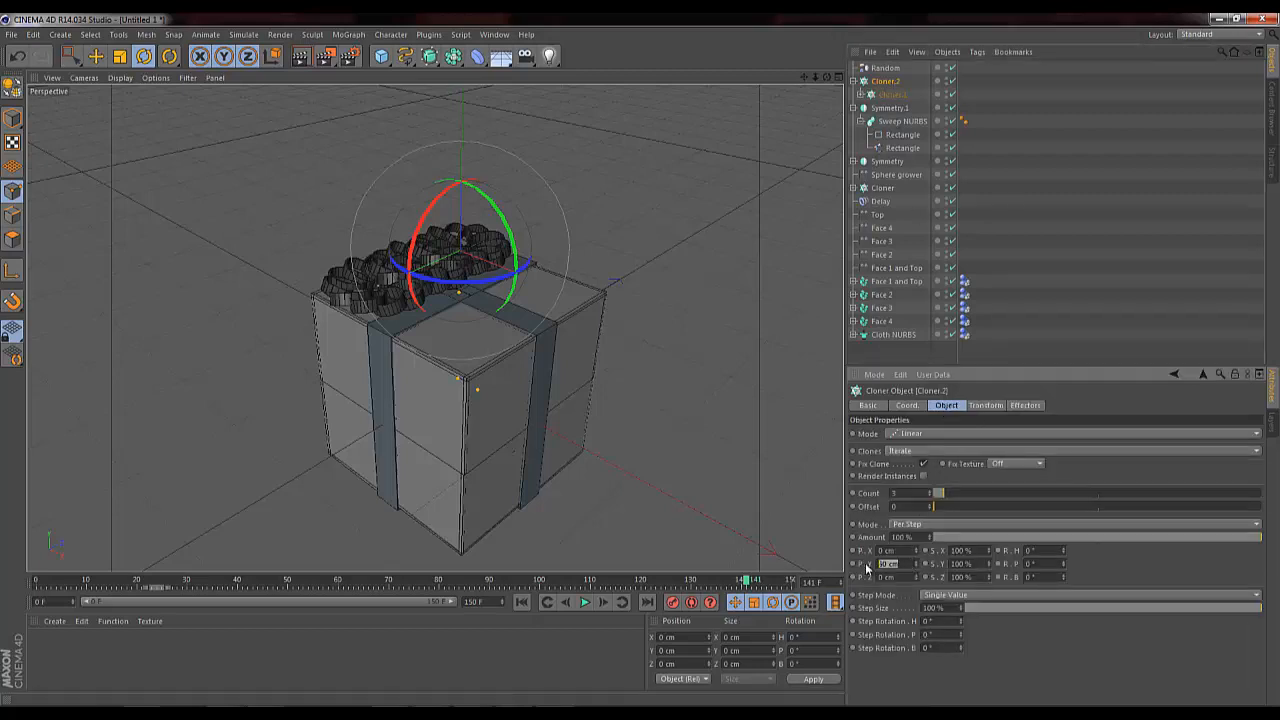
text(0)
key(Return)
drag(916, 576, 910, 573)
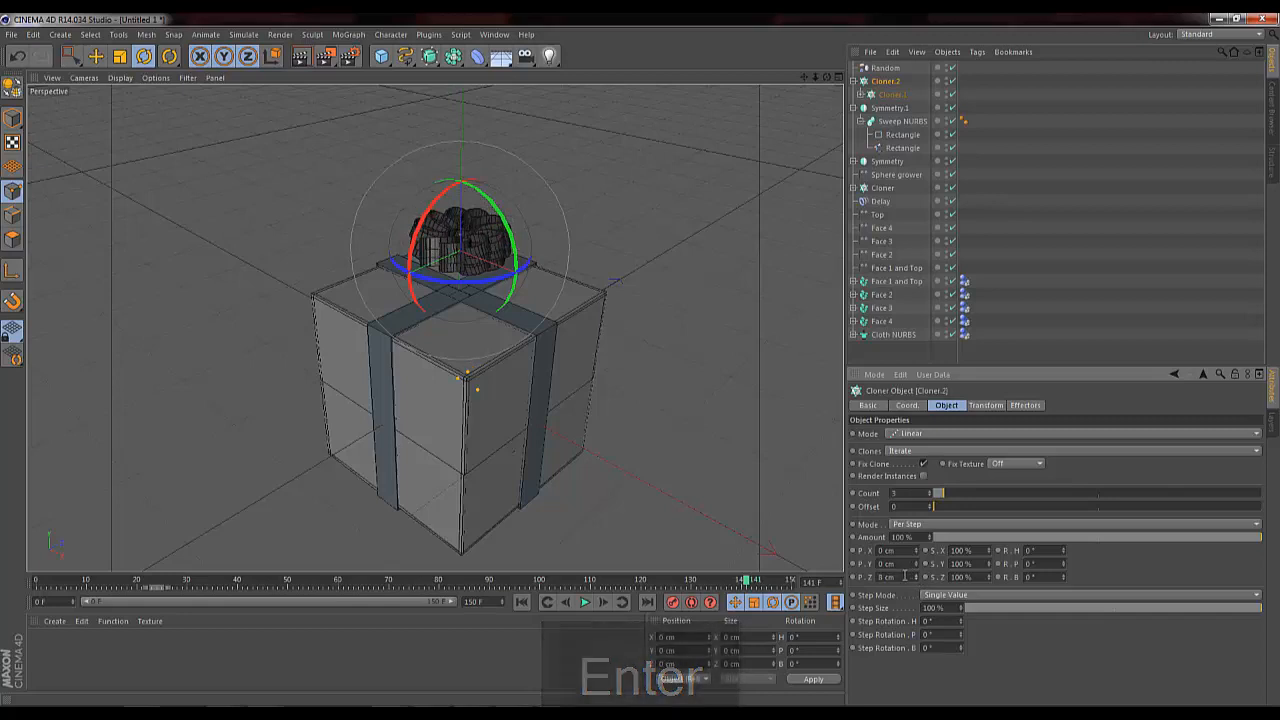
scroll(903, 493, up, 2)
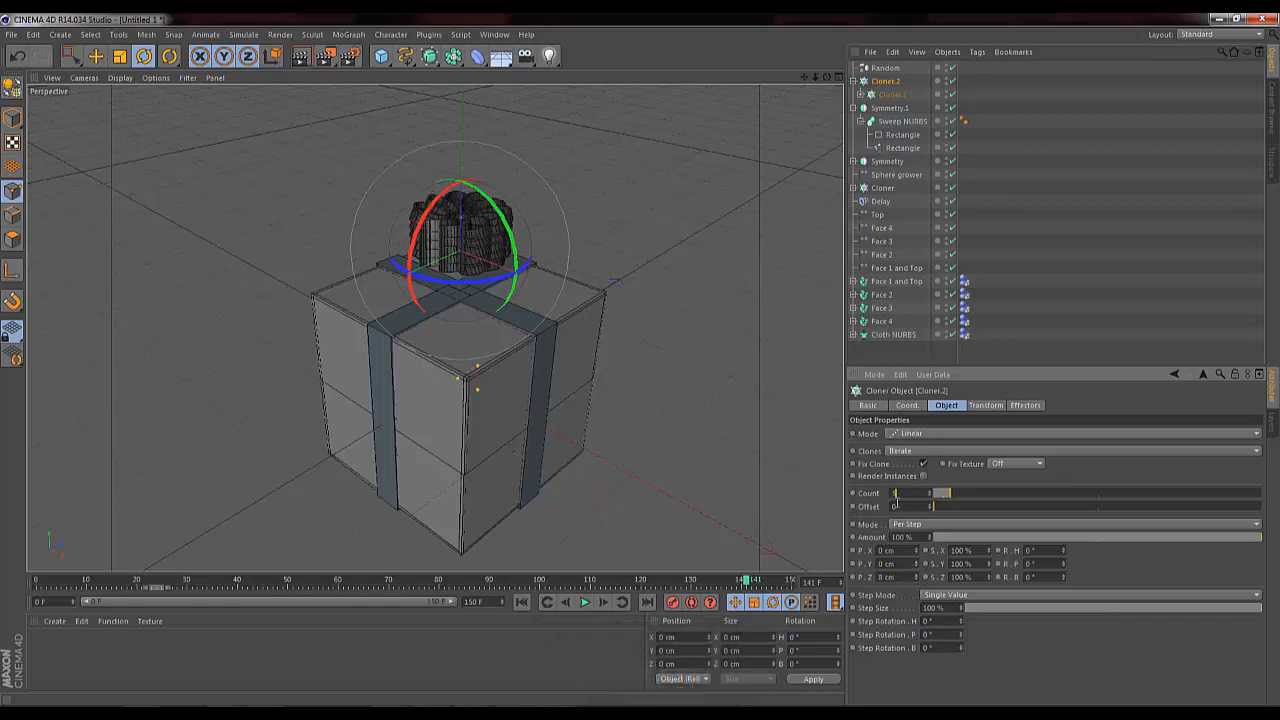
Step: Add a Step effector to the outer linear Cloner and set its uniform scale to -1
click(854, 82)
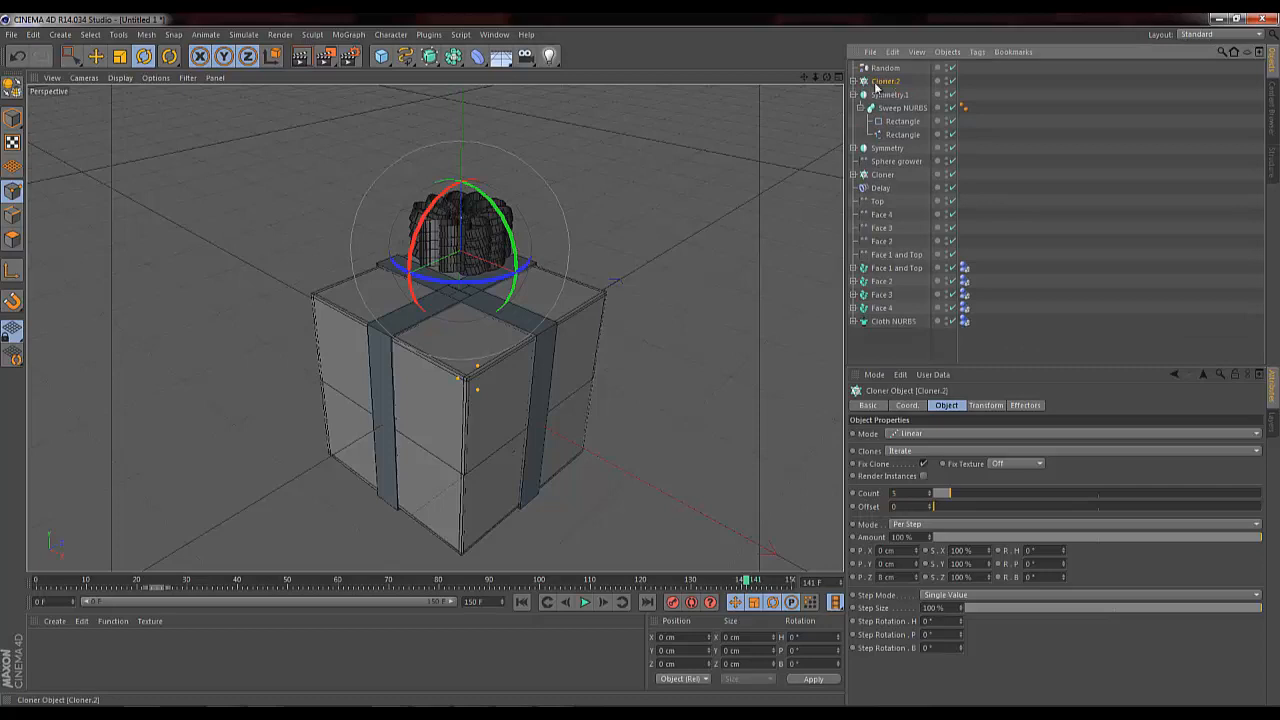
click(342, 36)
mouse_move(380, 55)
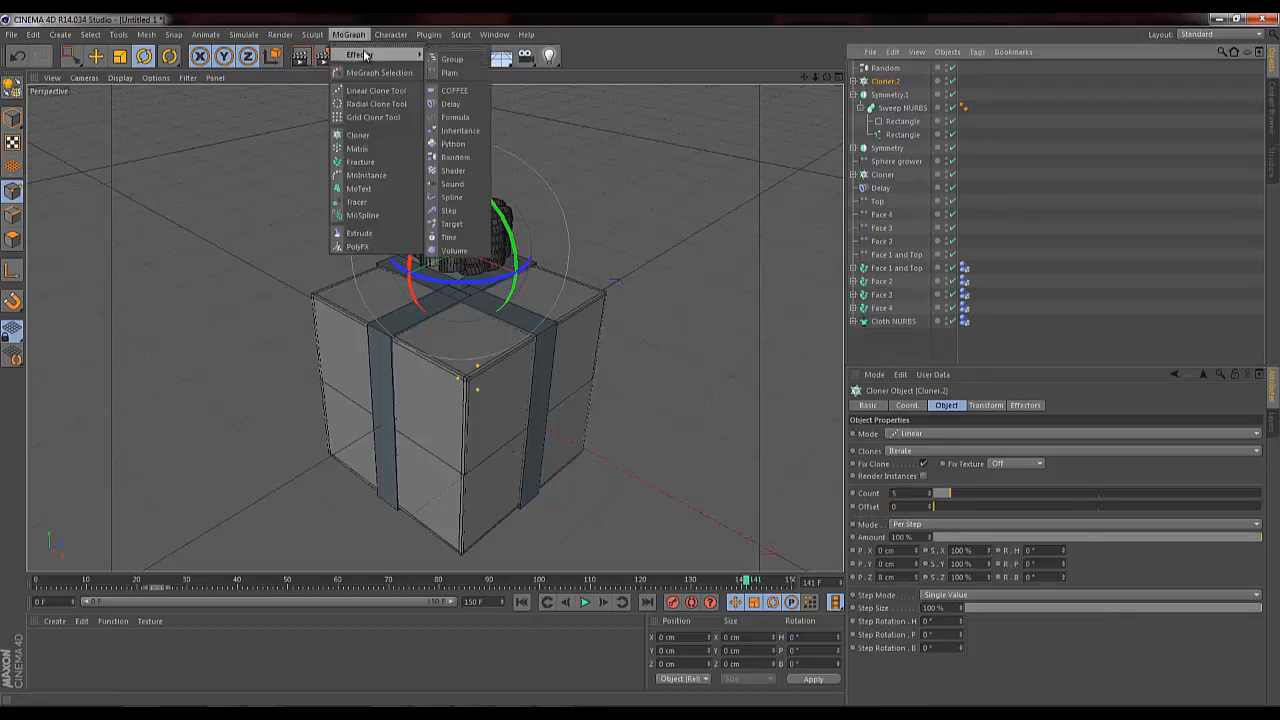
click(449, 211)
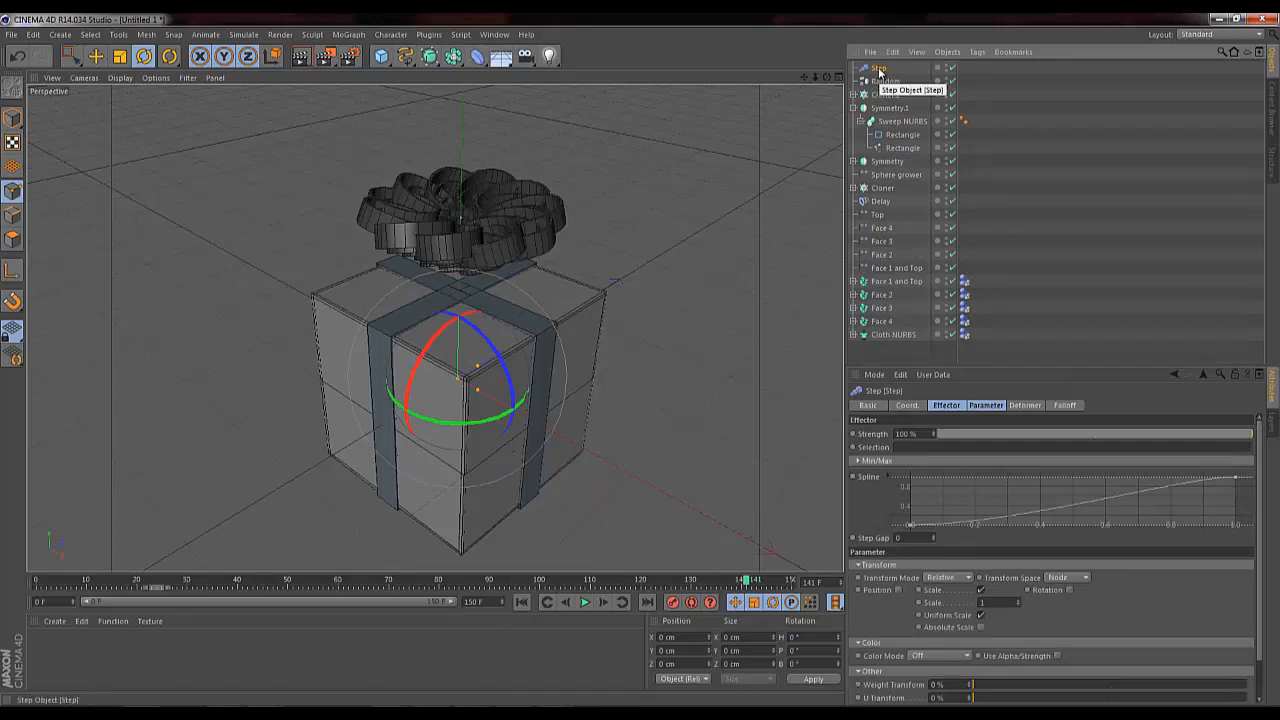
click(994, 602)
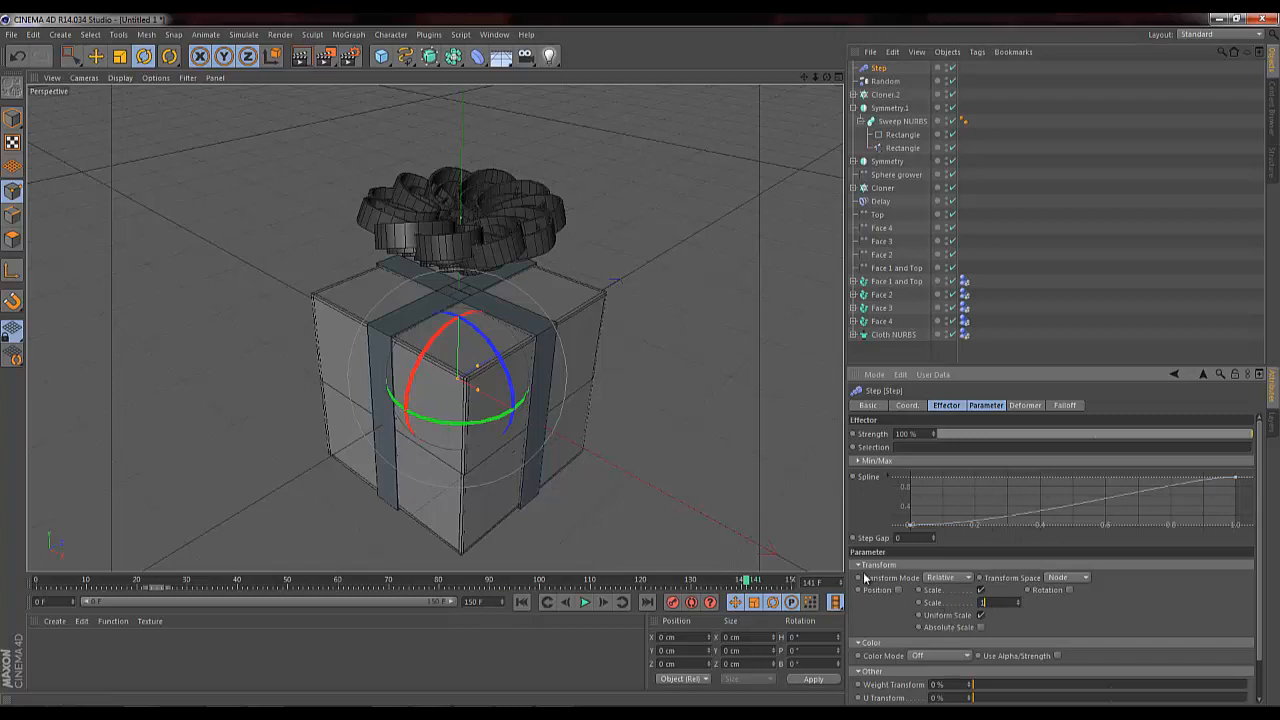
key(Return)
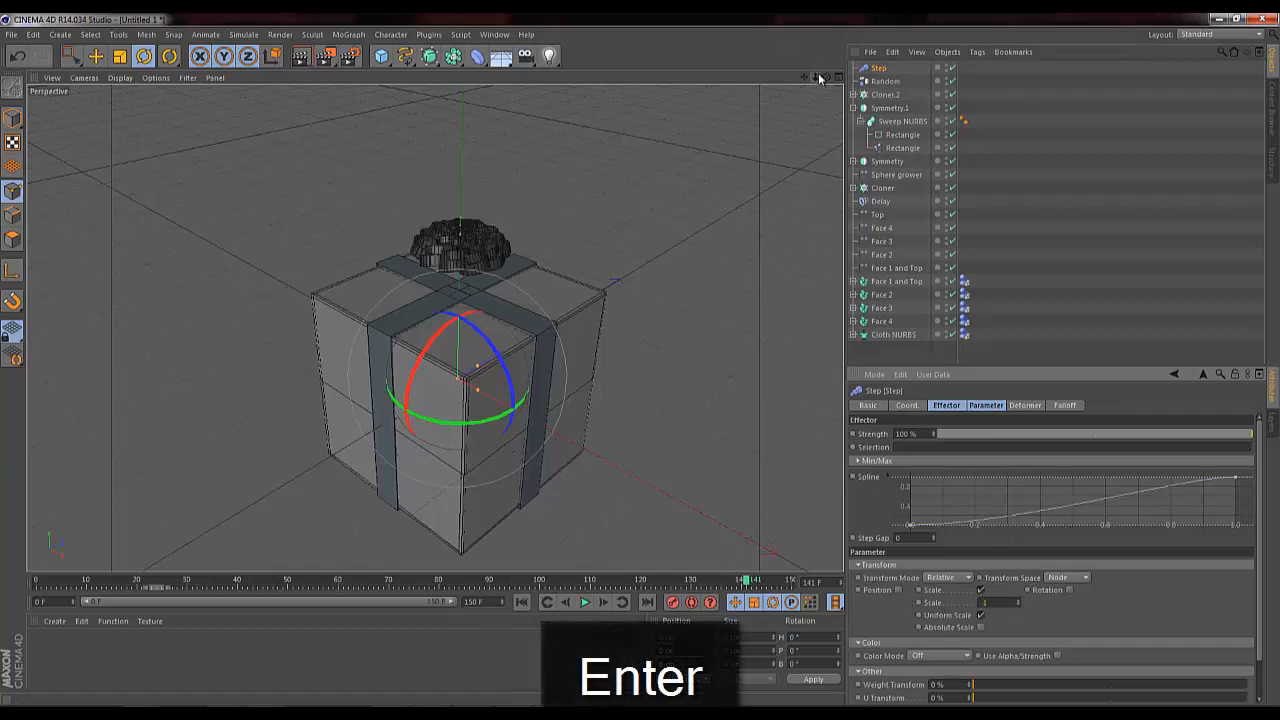
Step: Add a second Random effector to the outer Cloner, with position variation disabled and rotation enabled at B 27°
drag(826, 79, 653, 361)
drag(804, 78, 640, 366)
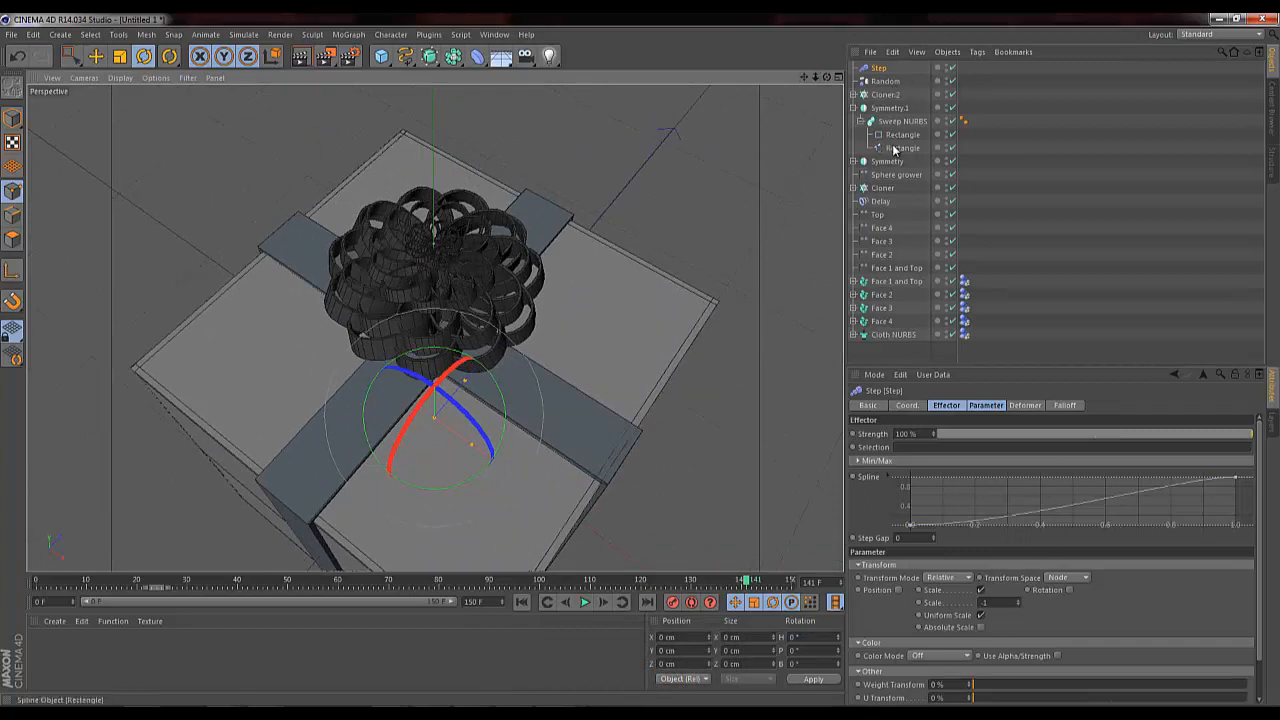
click(886, 95)
click(348, 34)
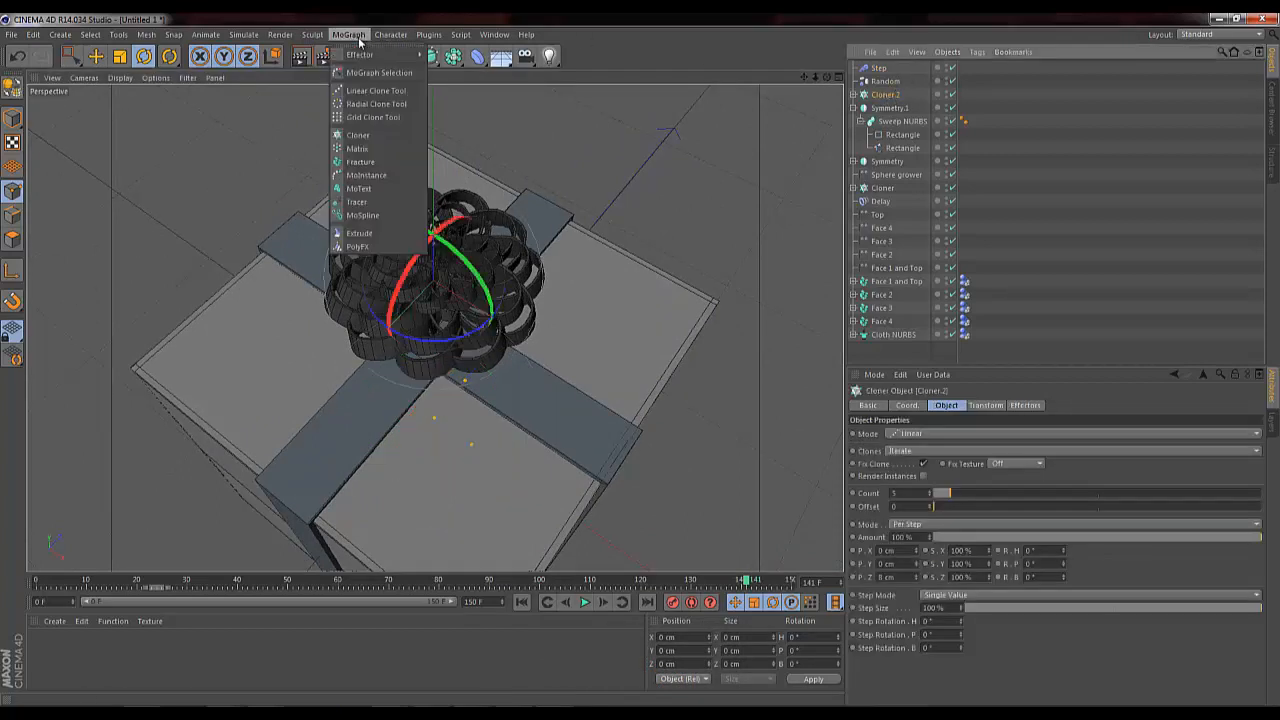
mouse_move(375, 55)
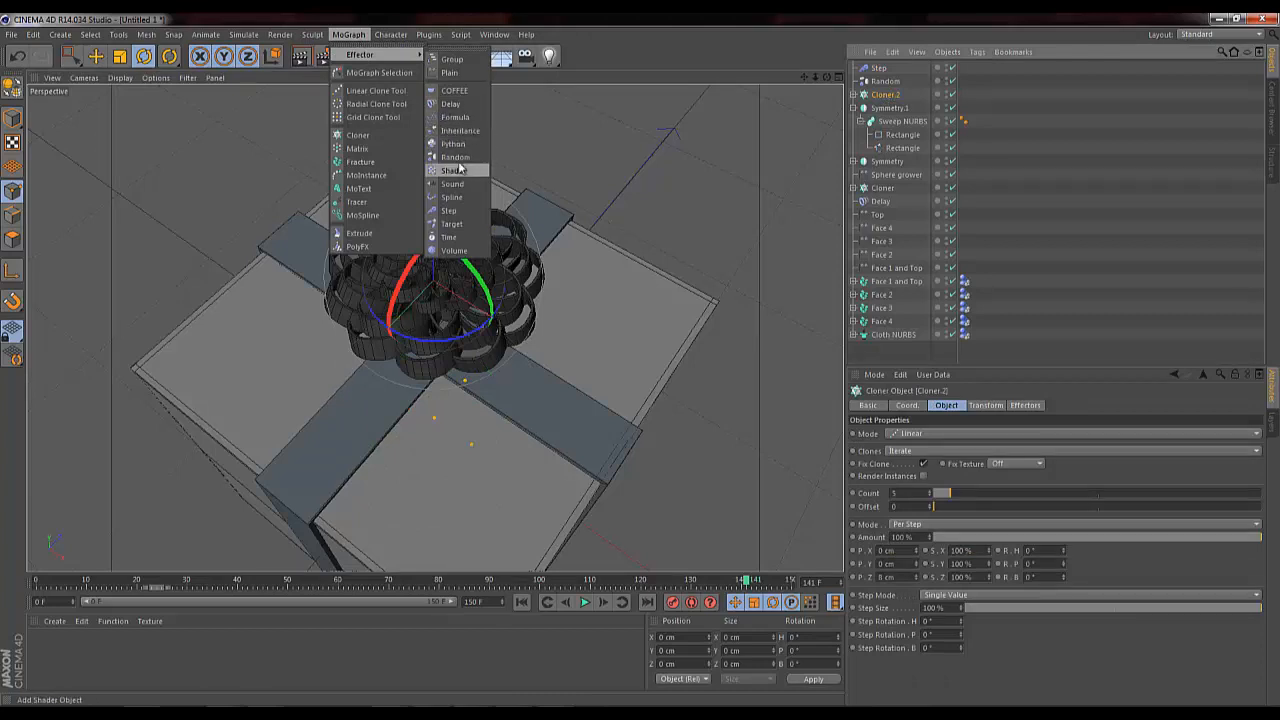
click(455, 157)
click(898, 559)
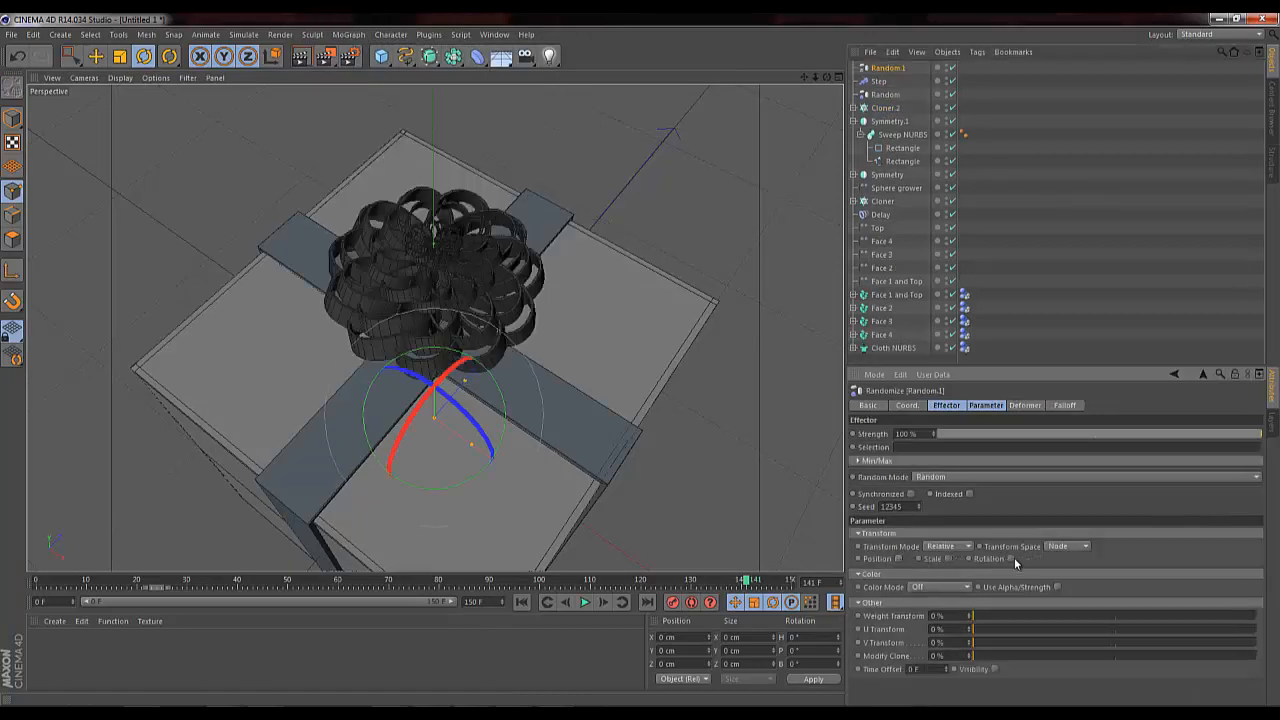
click(1010, 558)
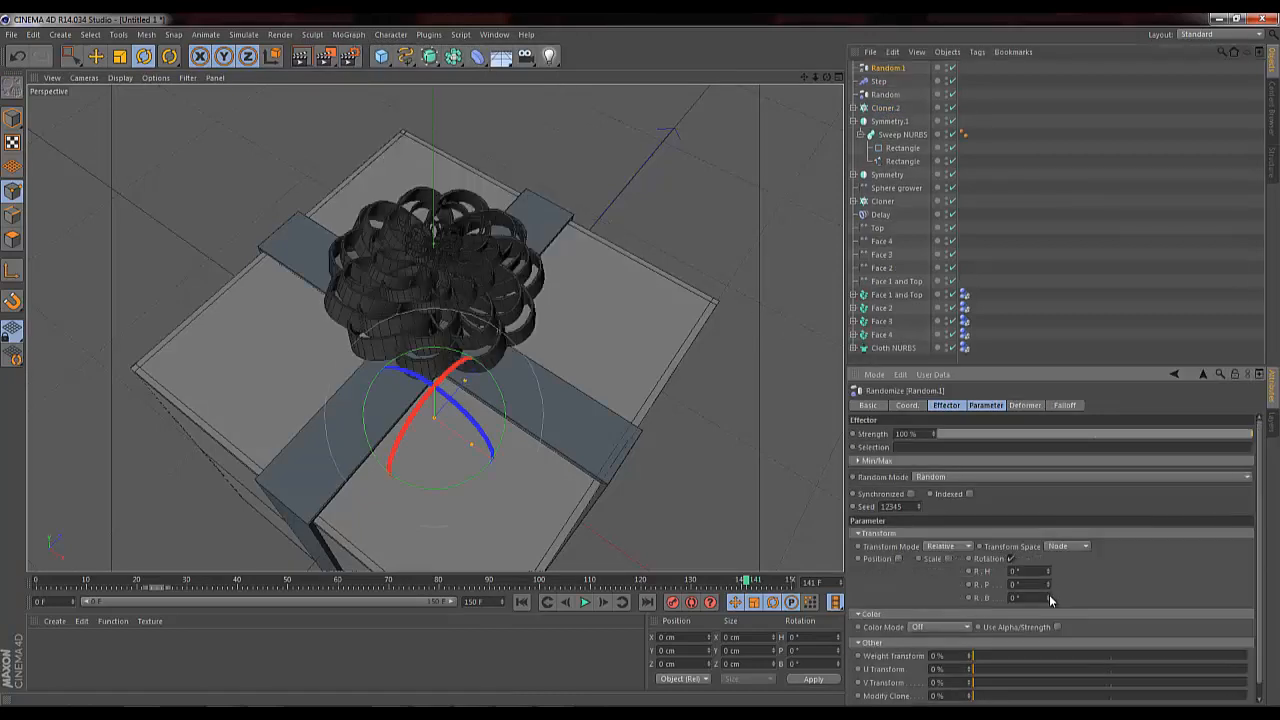
drag(1048, 598, 1049, 588)
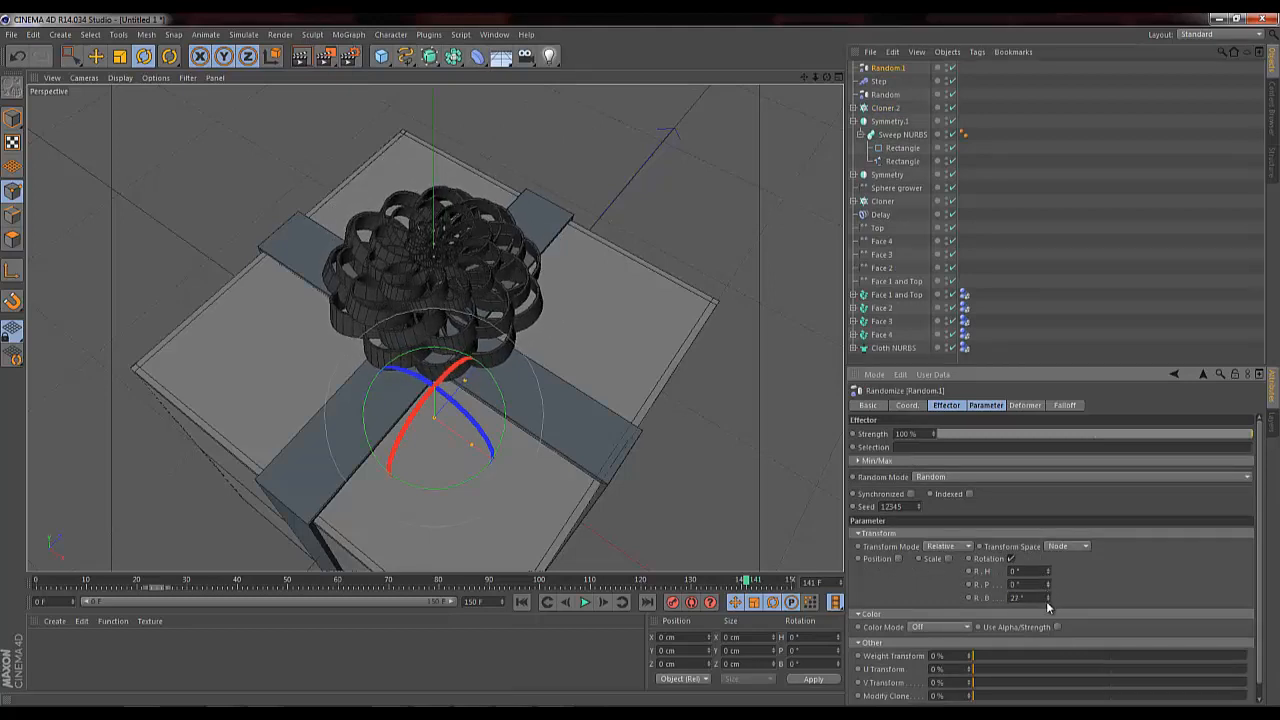
Step: Set the first Random effector's rotation variation to H 43°, P -26° and B 16°
click(885, 95)
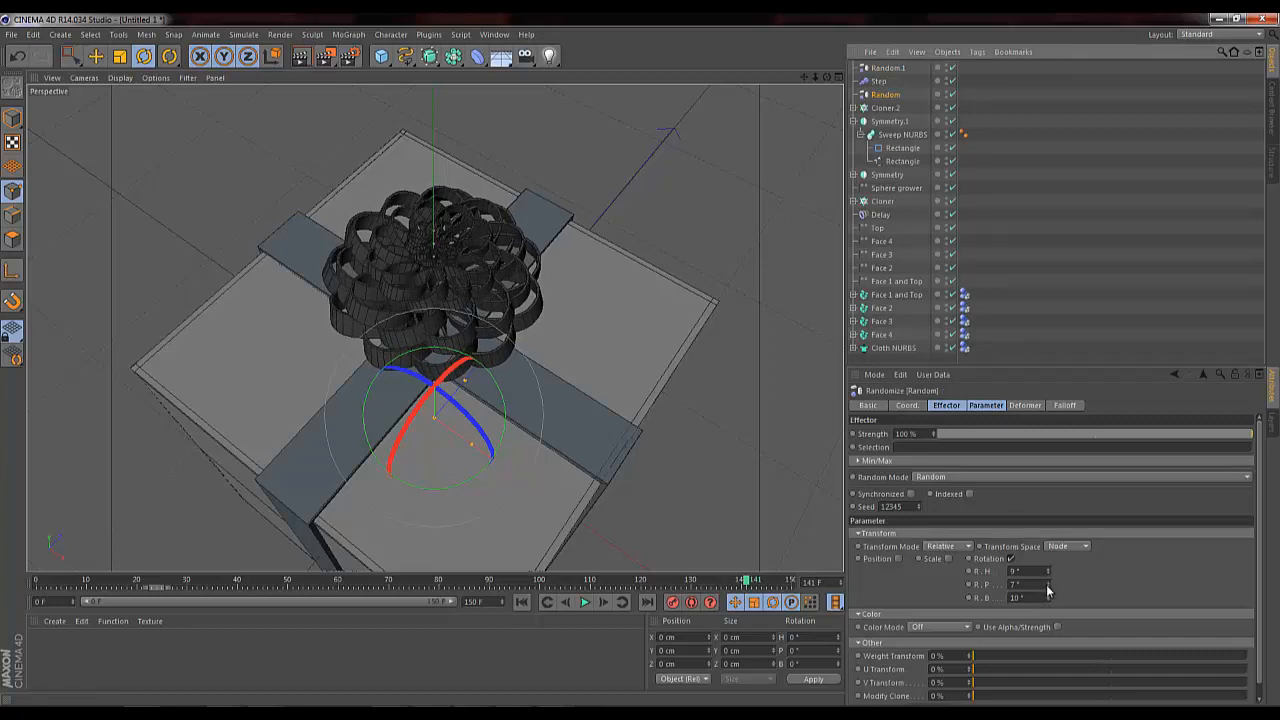
drag(1049, 598, 1049, 572)
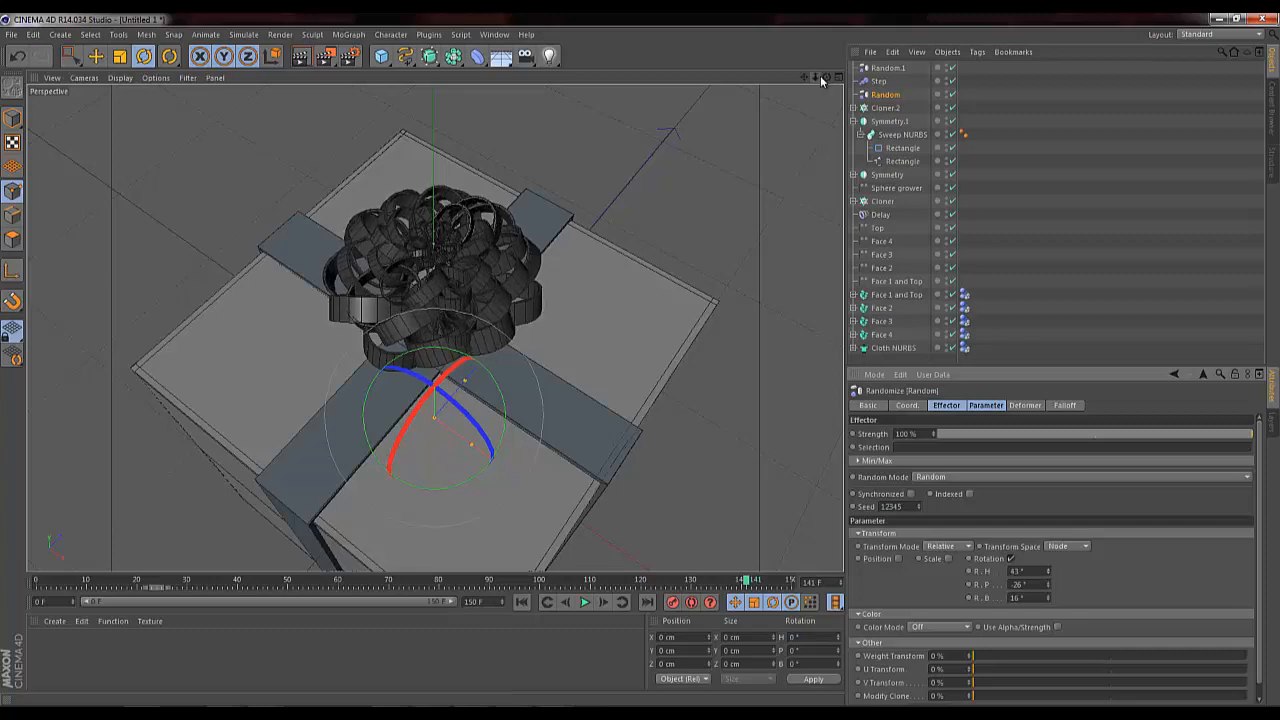
drag(826, 77, 636, 363)
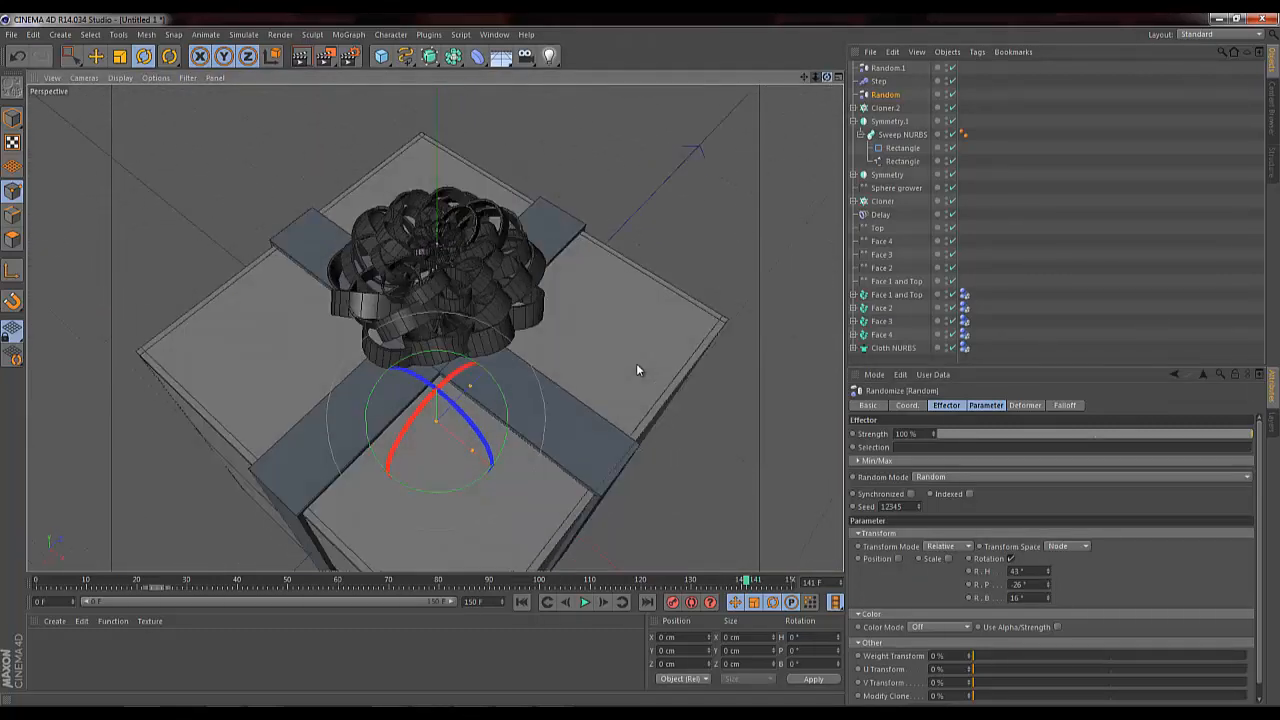
Step: Scale the whole bow down through its outer Cloner and lower it onto the ribbon crossing on the lid
click(852, 121)
key(Page_Up)
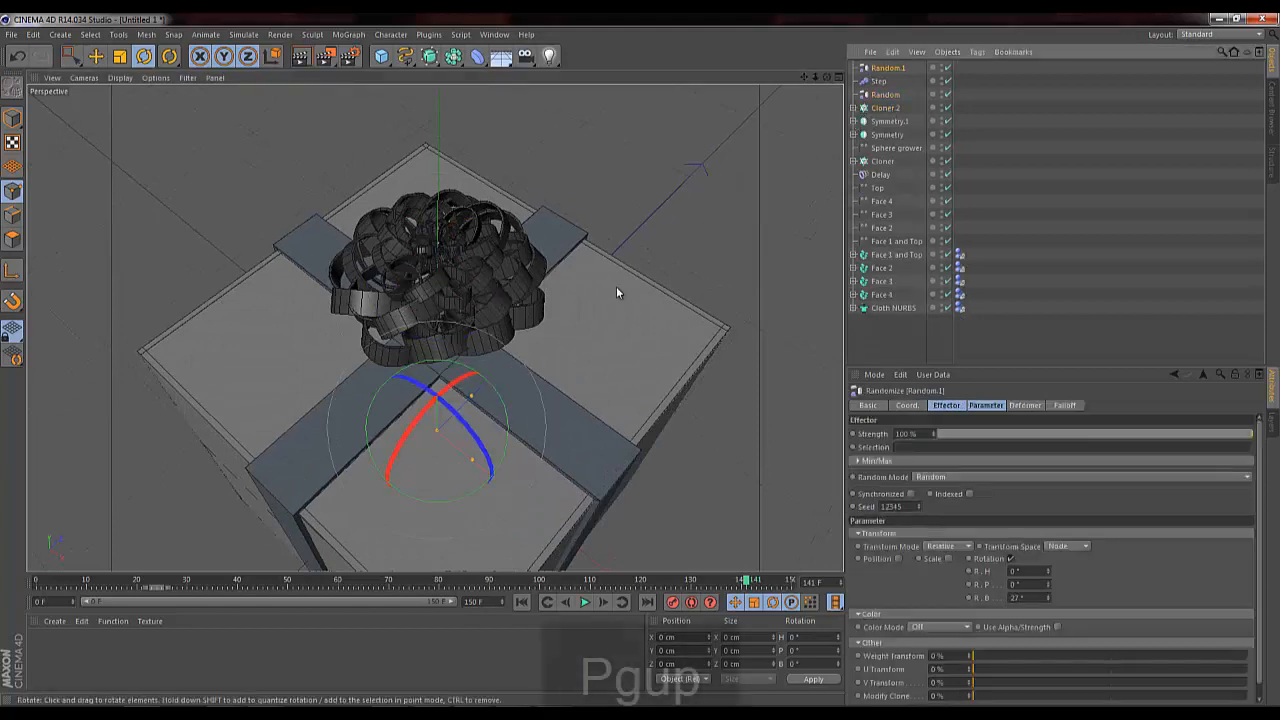
click(884, 108)
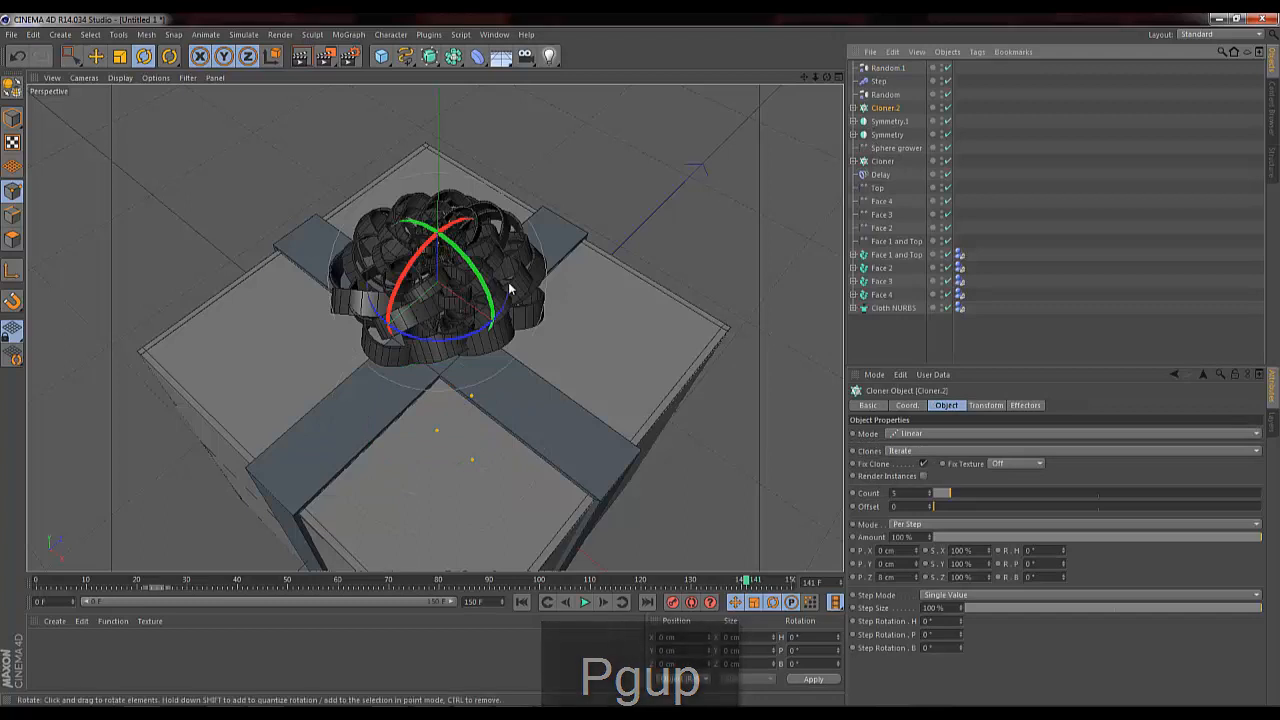
key(t)
drag(562, 314, 532, 311)
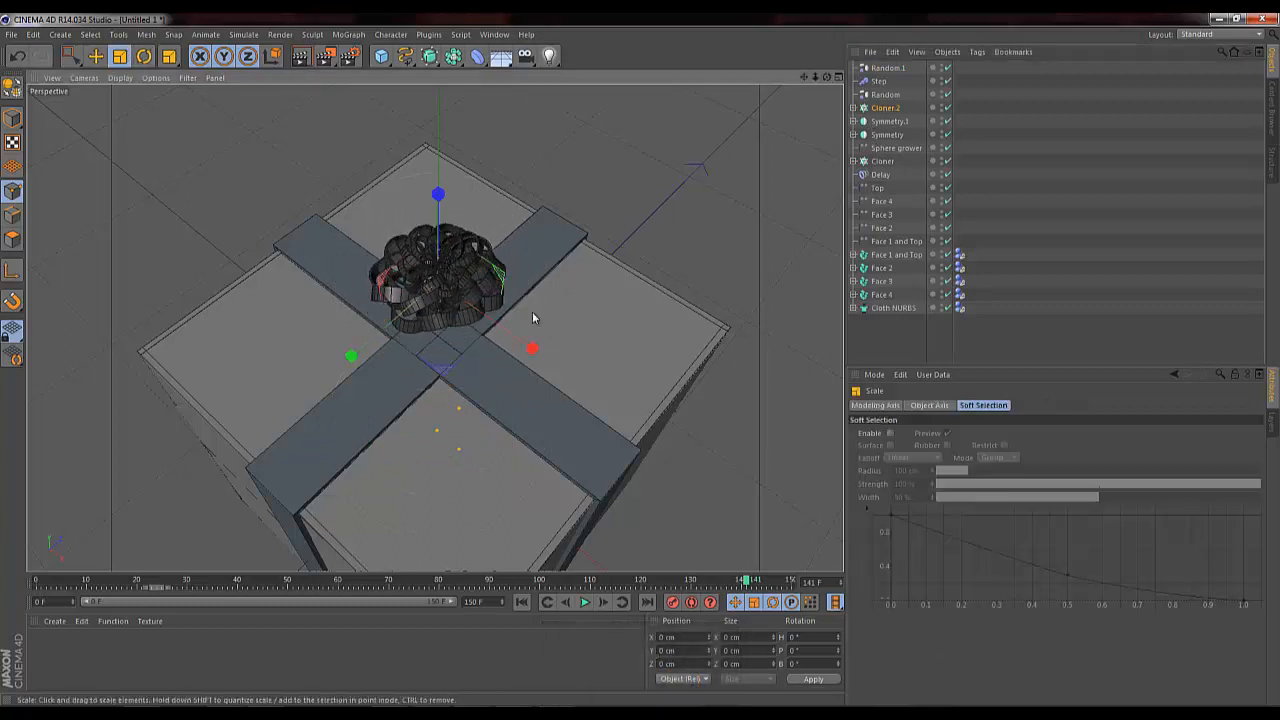
key(space)
drag(437, 194, 439, 258)
mouse_move(826, 77)
mouse_down()
mouse_move(636, 360)
mouse_move(646, 365)
mouse_move(824, 75)
mouse_up()
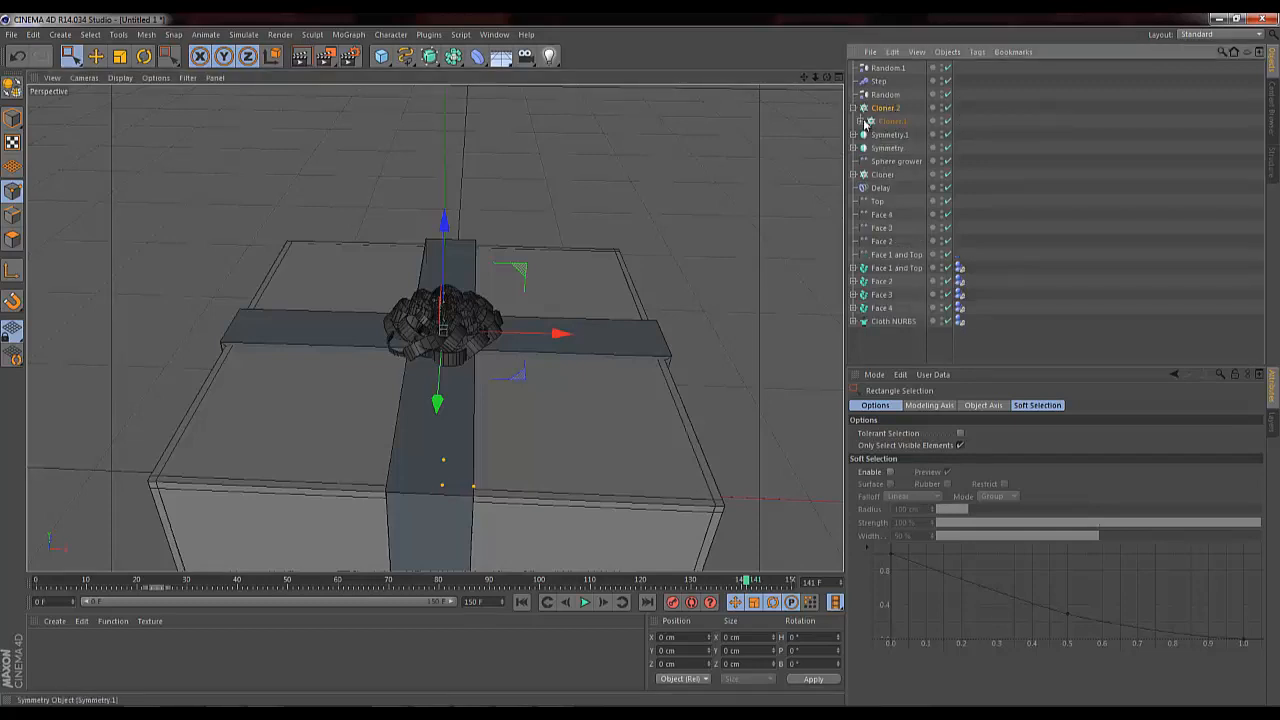
Step: Try varying the End Growth of the bow ring's Sweep NURBS
click(853, 108)
click(910, 134)
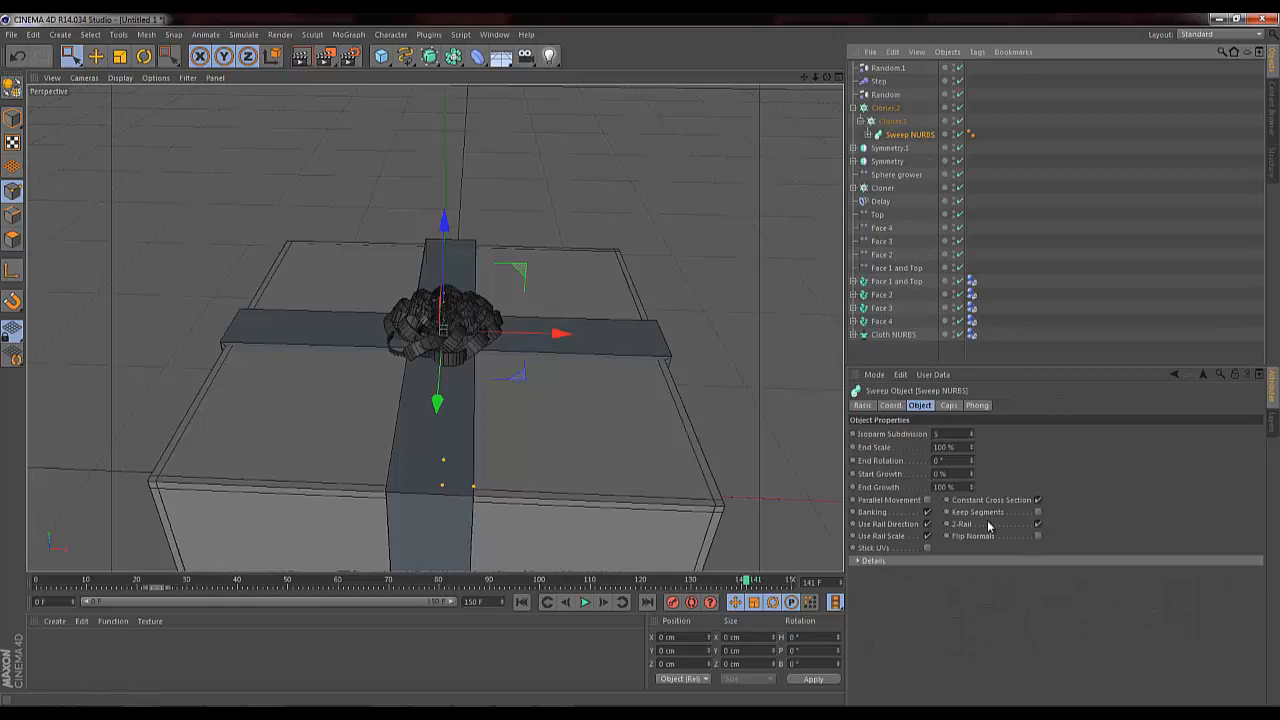
mouse_move(971, 490)
mouse_down()
mouse_move(977, 518)
mouse_move(975, 490)
mouse_up()
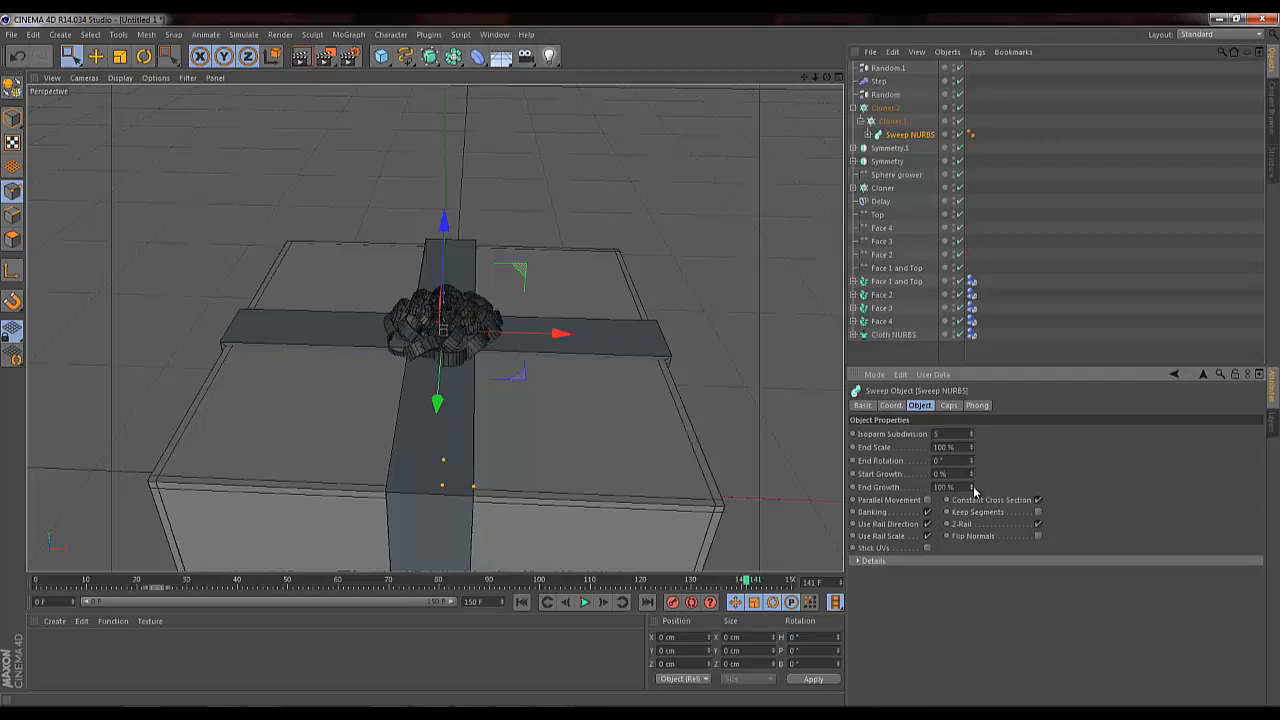
key(Page_Up)
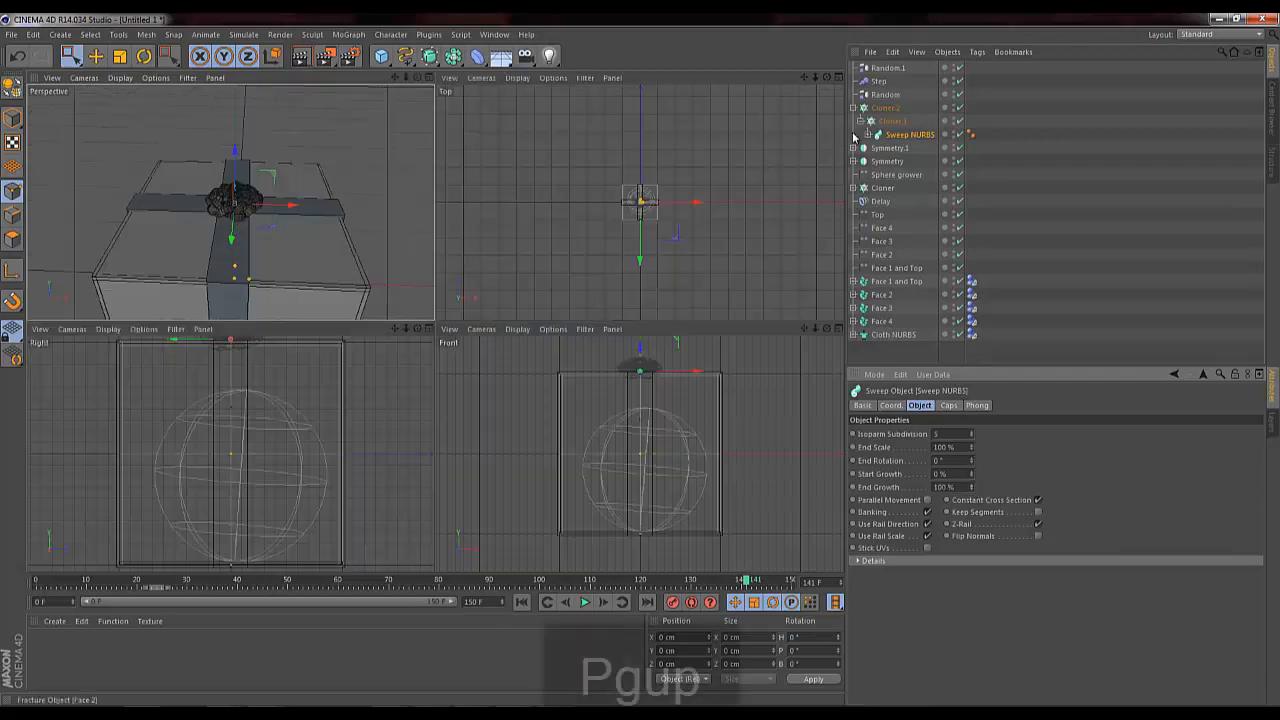
click(429, 78)
Step: Add a Plain effector to the inner radial Cloner, with its position change disabled and scale enabled
click(889, 109)
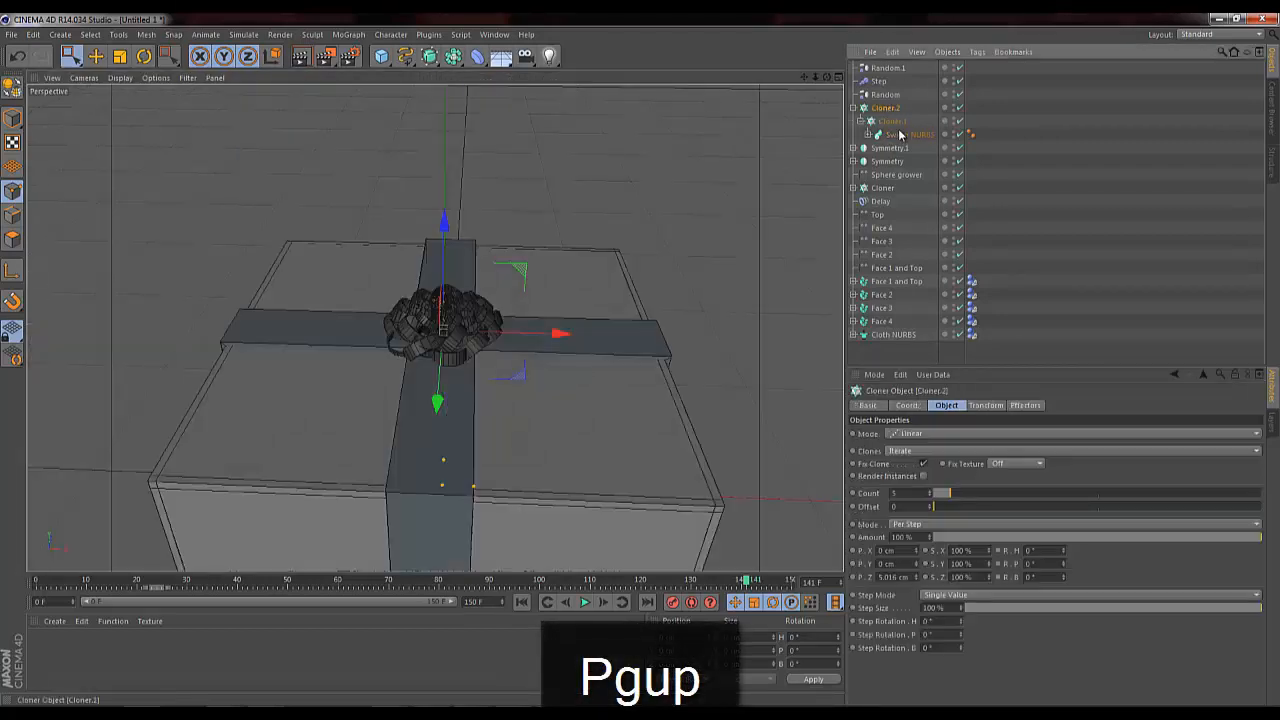
click(897, 122)
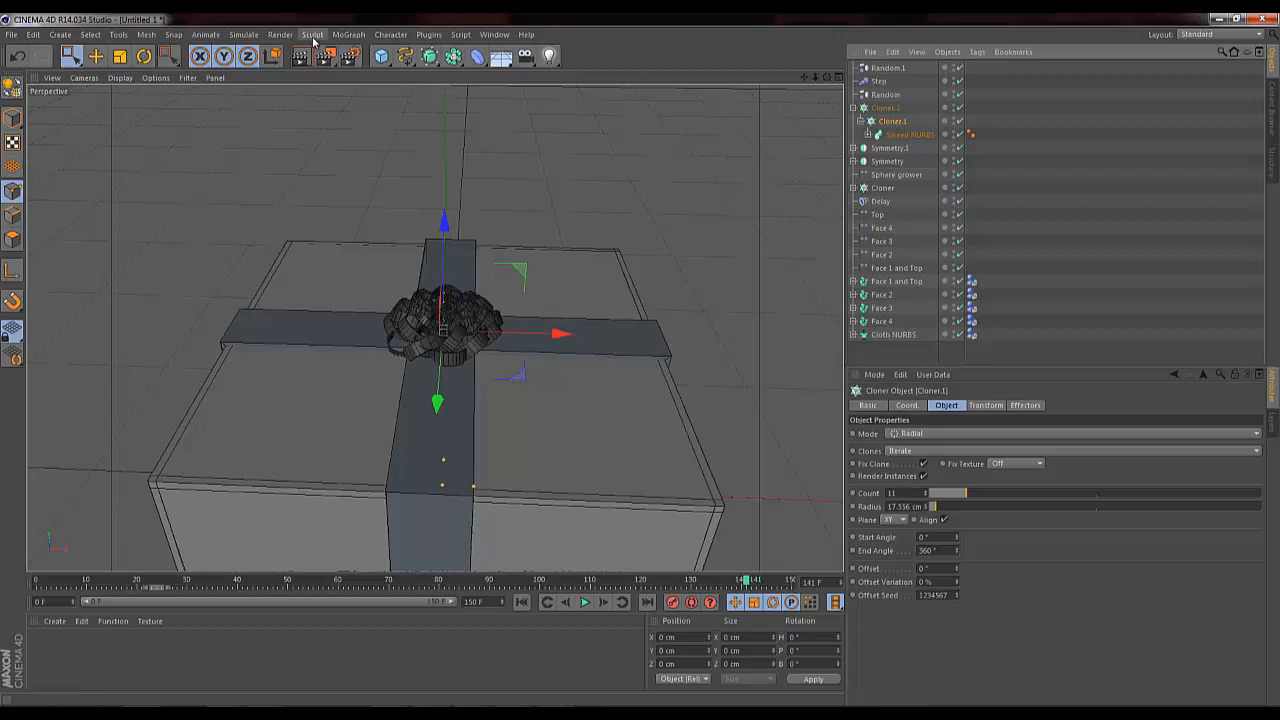
click(349, 34)
mouse_move(372, 54)
click(455, 68)
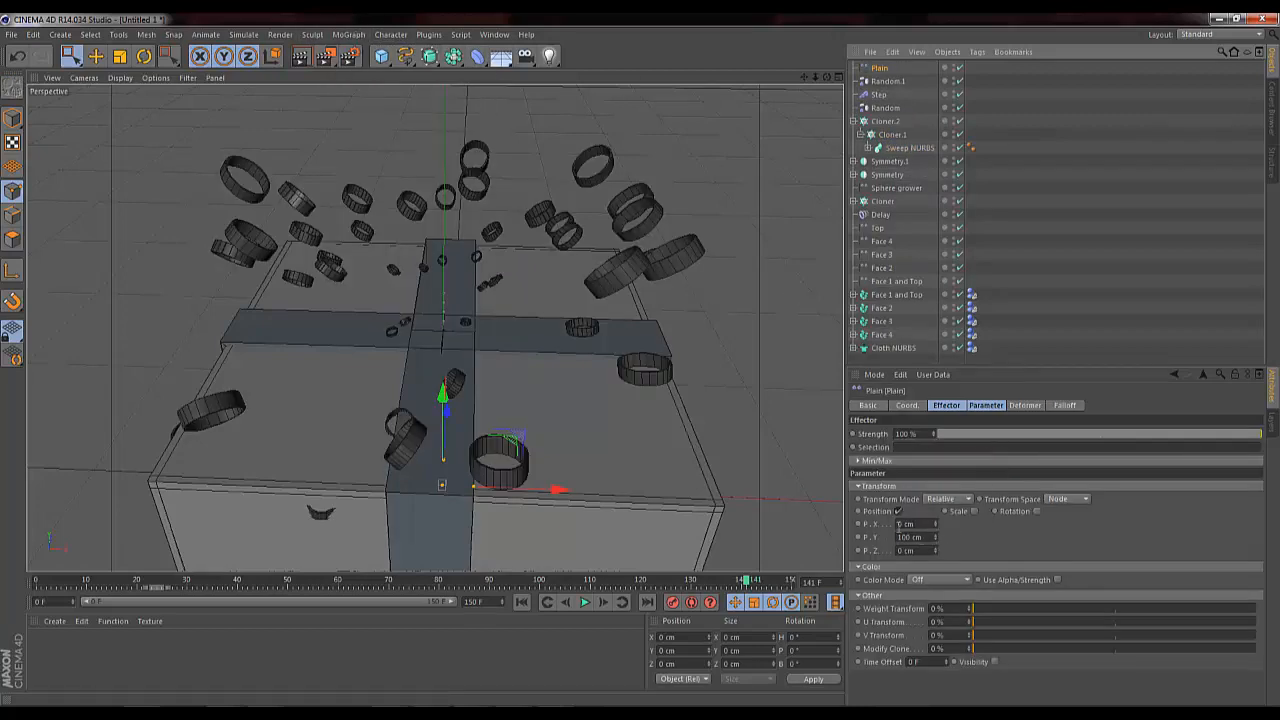
click(897, 511)
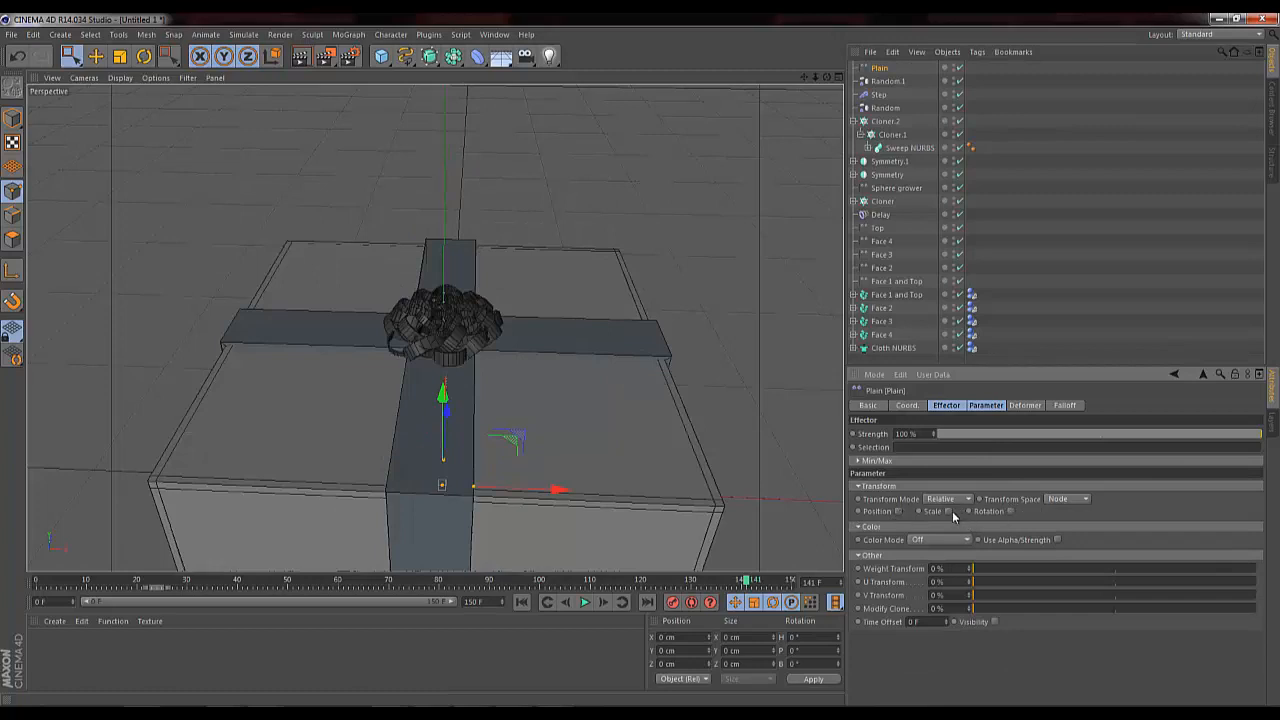
click(948, 511)
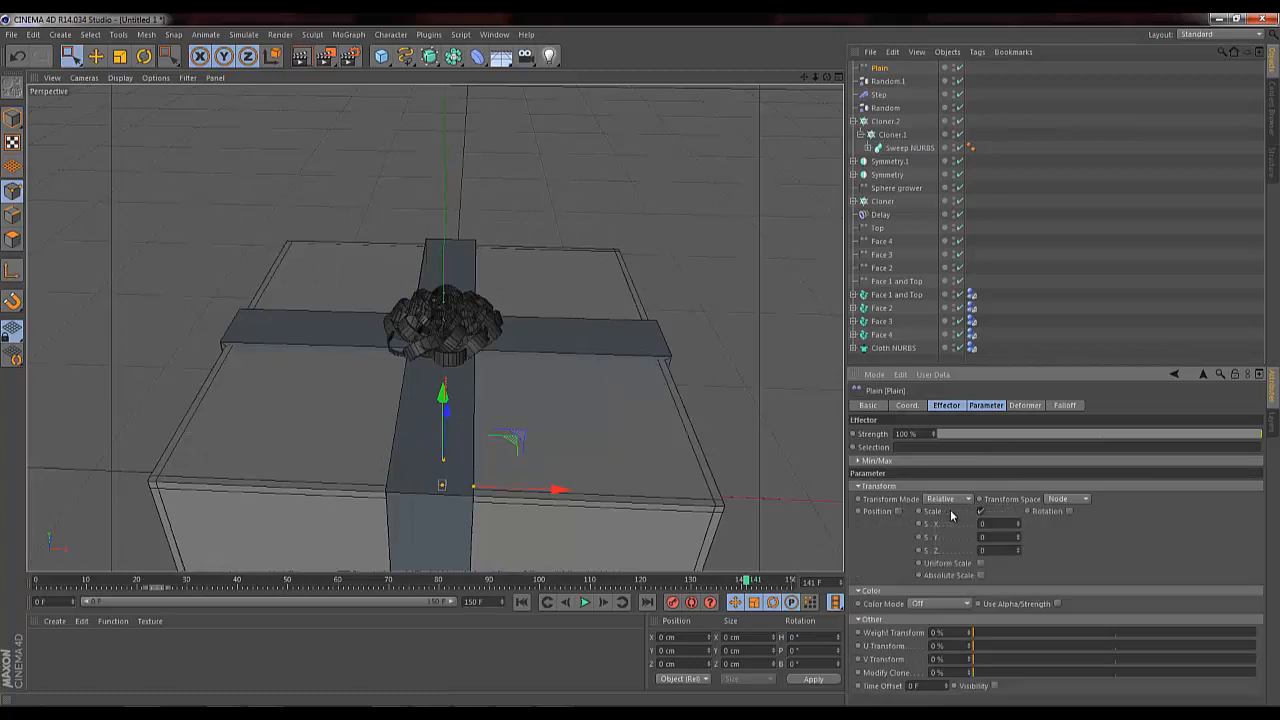
Step: Set the Plain effector's falloff shape to Box and show deformers in the perspective viewport
click(1063, 405)
click(930, 433)
click(908, 452)
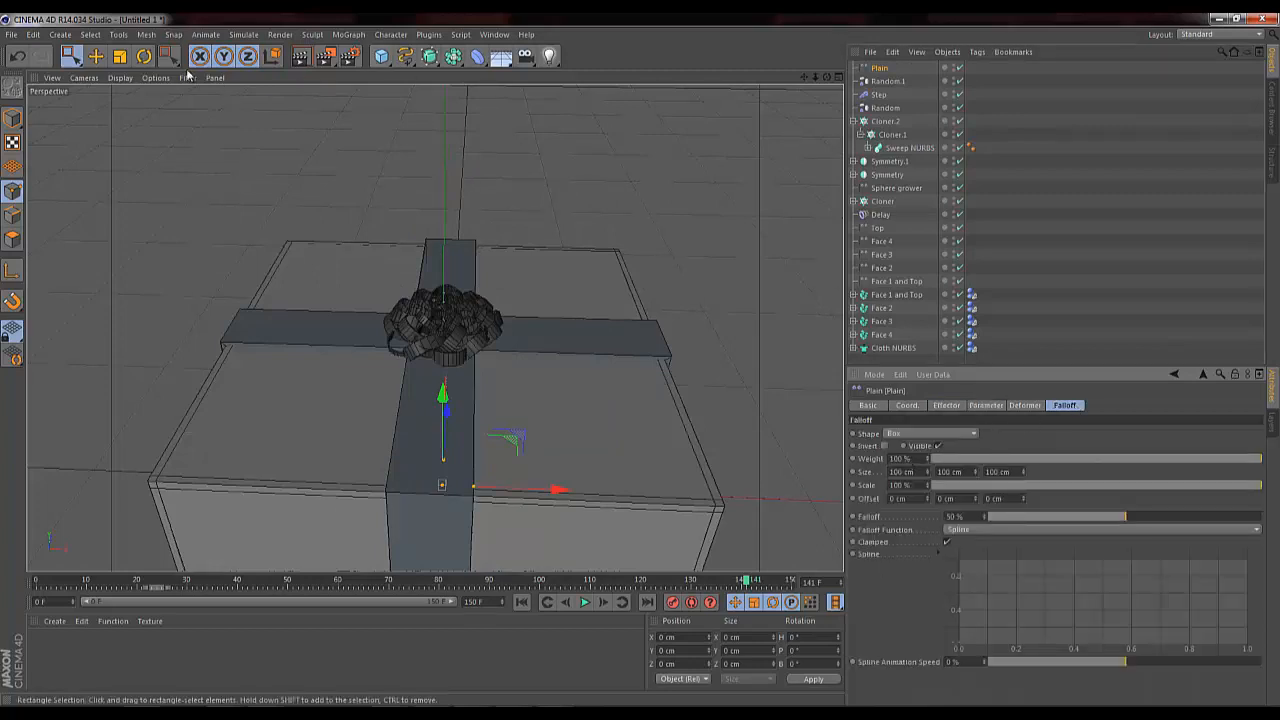
click(120, 77)
mouse_move(187, 77)
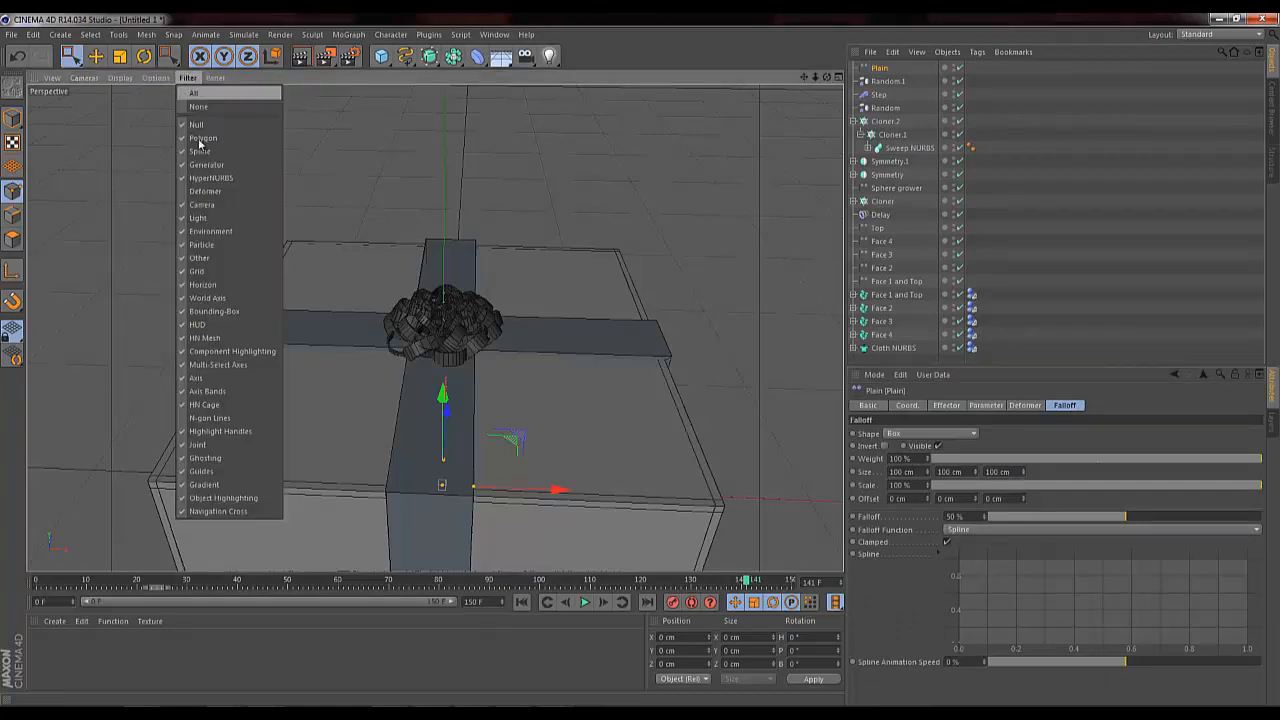
click(205, 191)
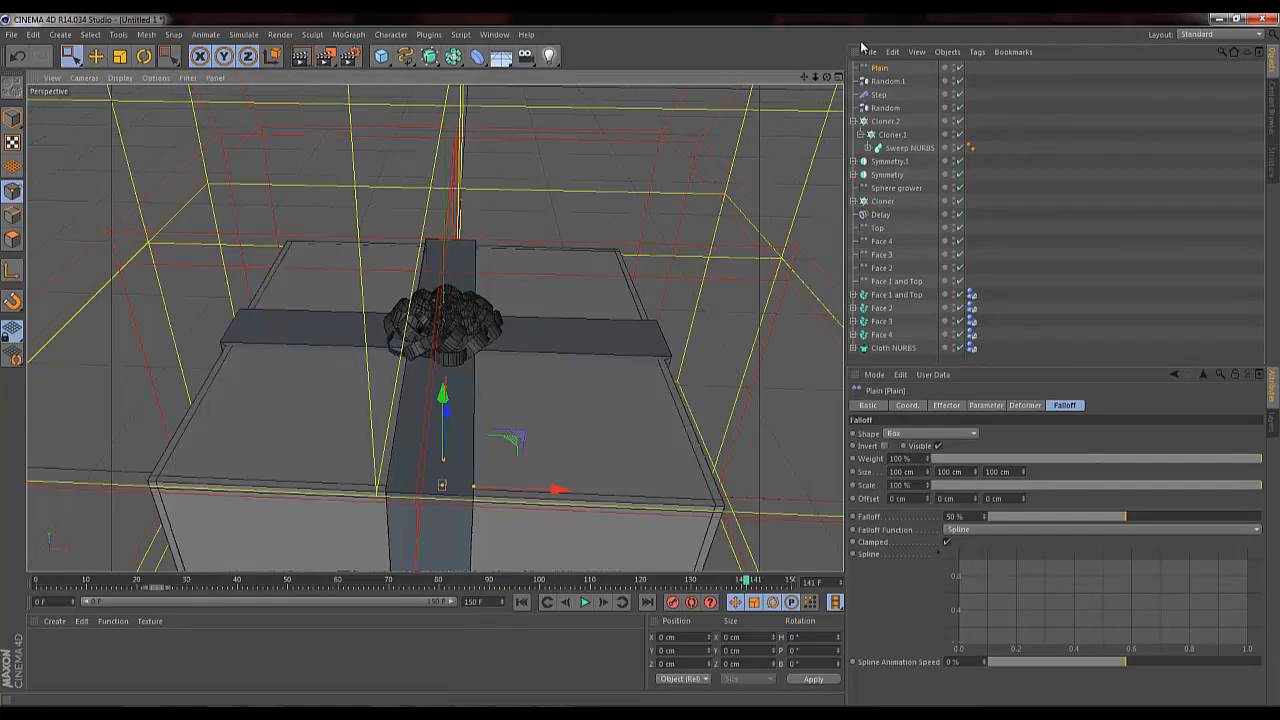
Step: Disable the Sphere grower, Top, Face 4, Face 3, Face 2 and Face 1 and Top effectors
scroll(626, 370, down, 10)
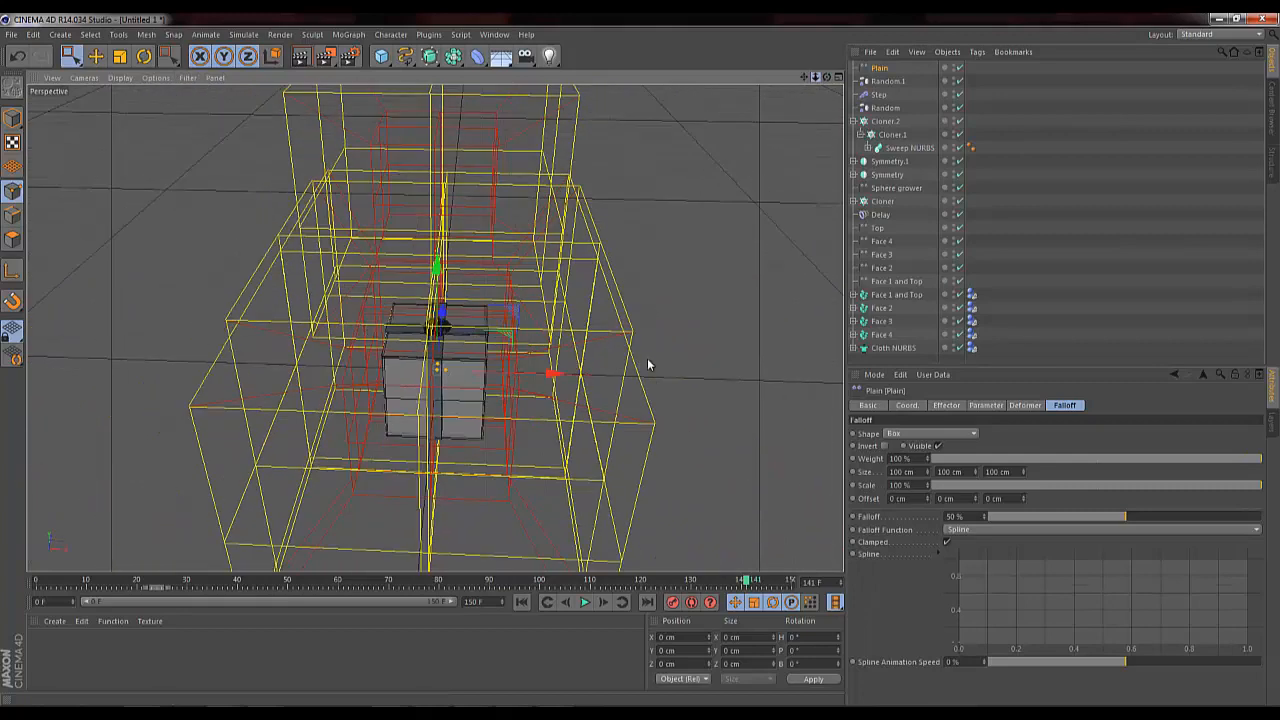
scroll(648, 365, up, 2)
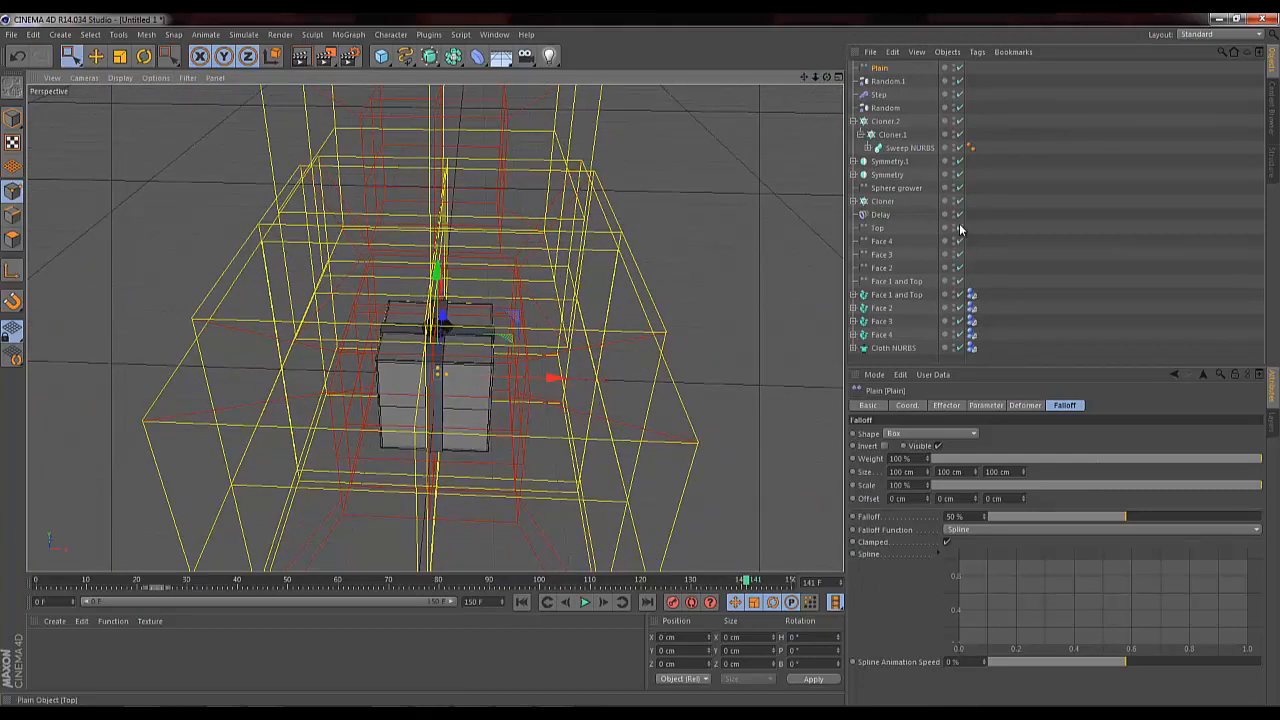
drag(960, 230, 960, 283)
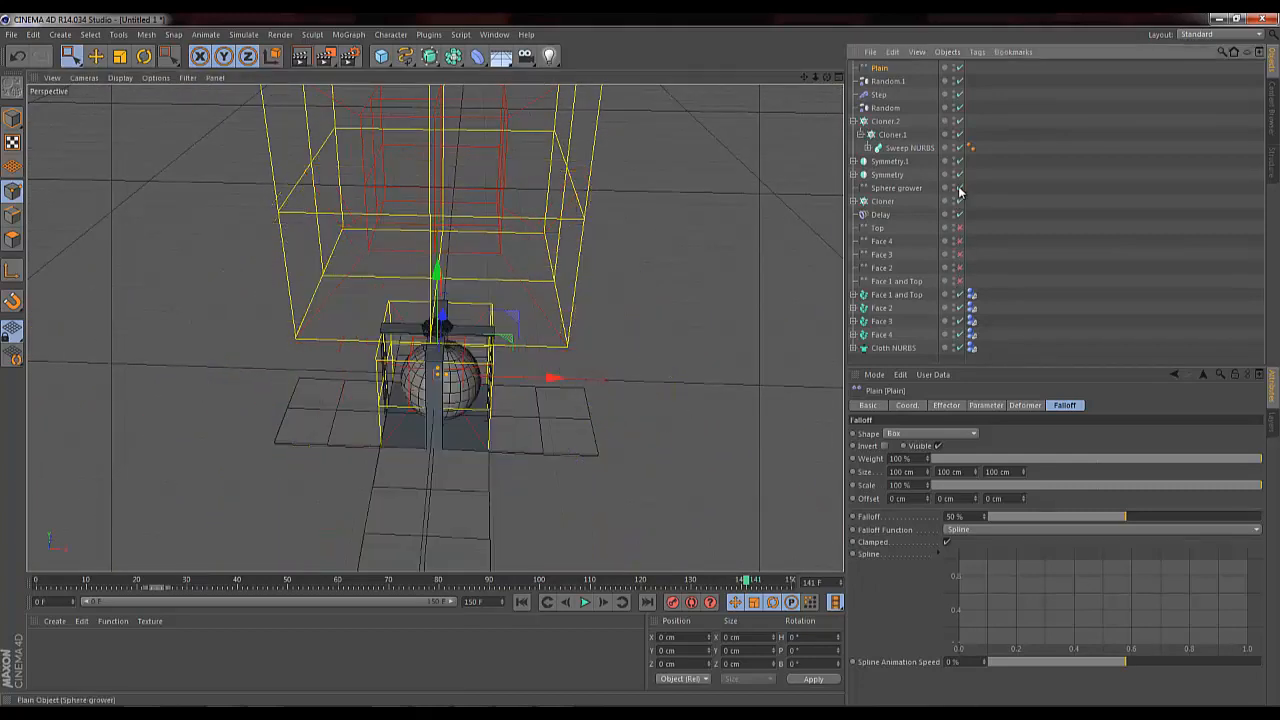
click(958, 188)
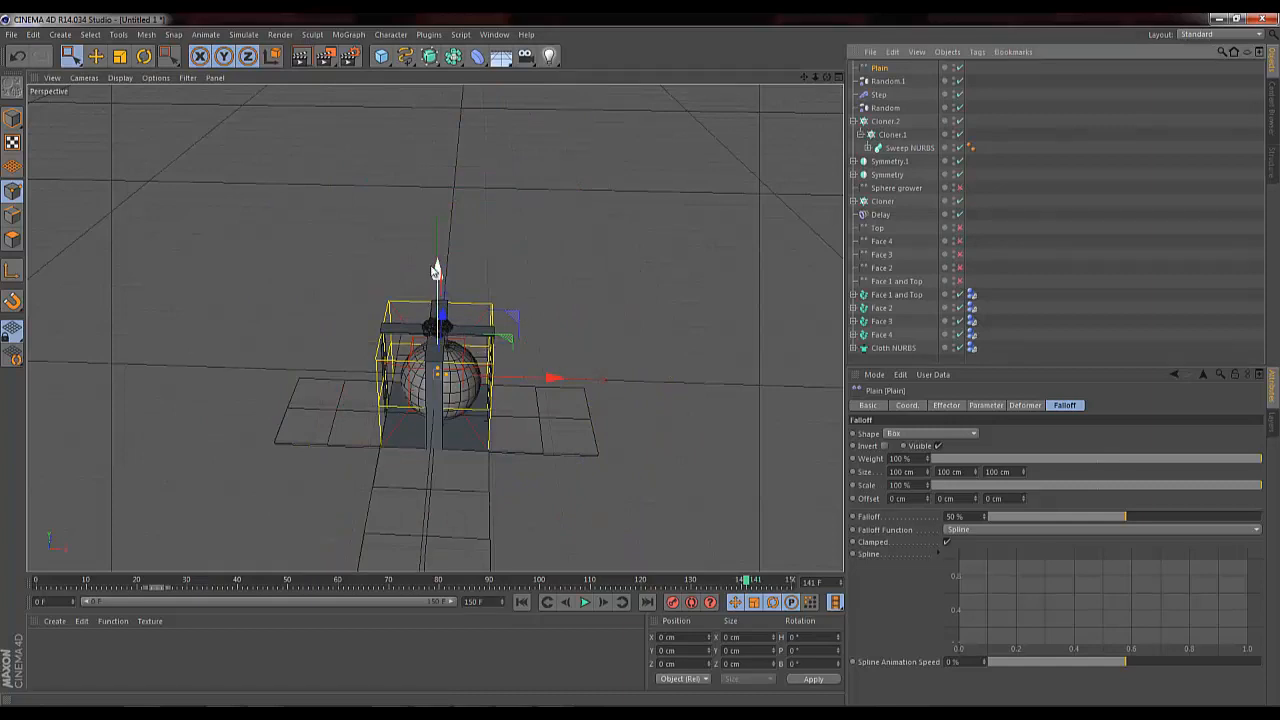
Step: Raise the Plain effector to about Y 107 cm so its falloff box surrounds the bow
click(70, 56)
click(115, 83)
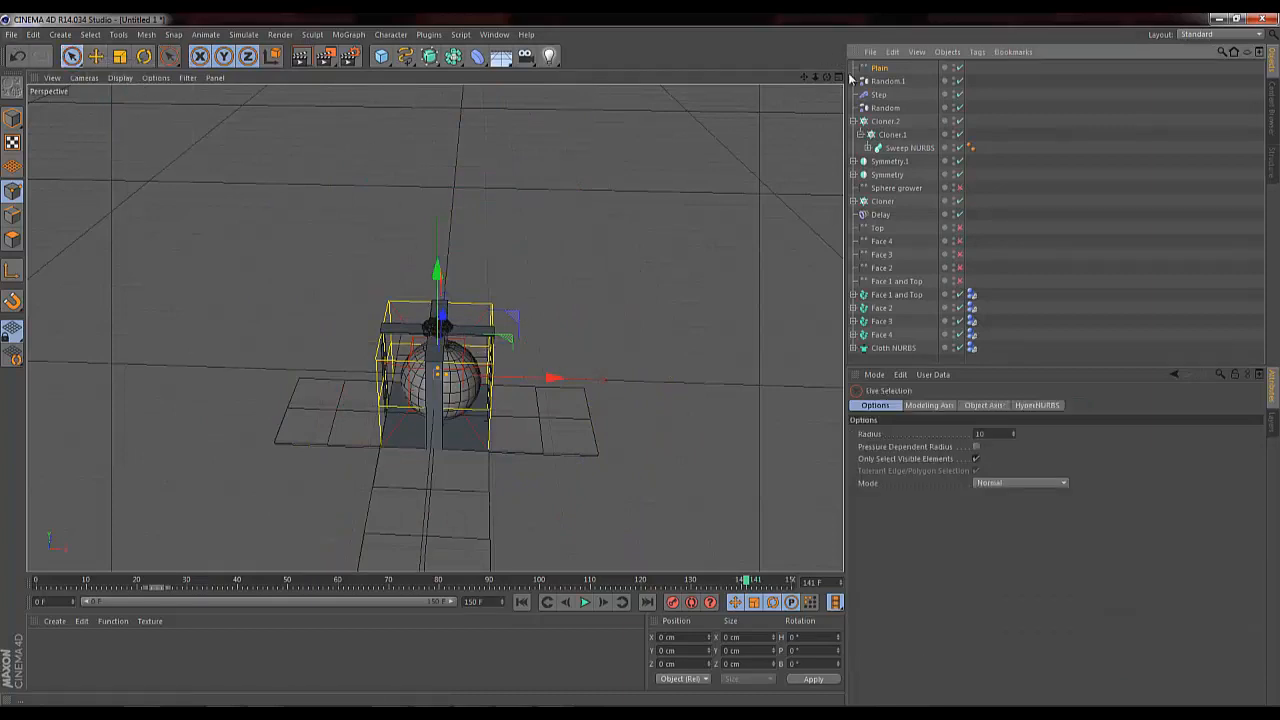
key(Page_Up)
drag(437, 268, 437, 216)
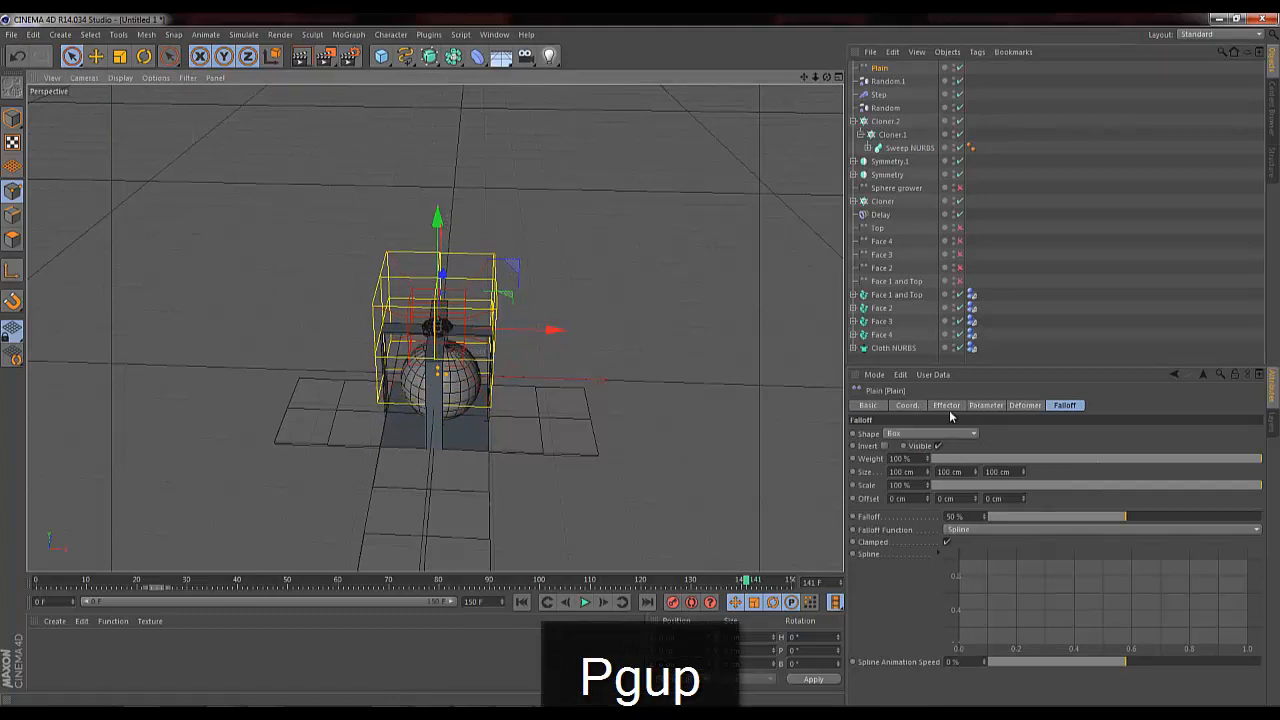
Step: Turn on uniform scale for the Plain effector and set its scale to -1
click(985, 405)
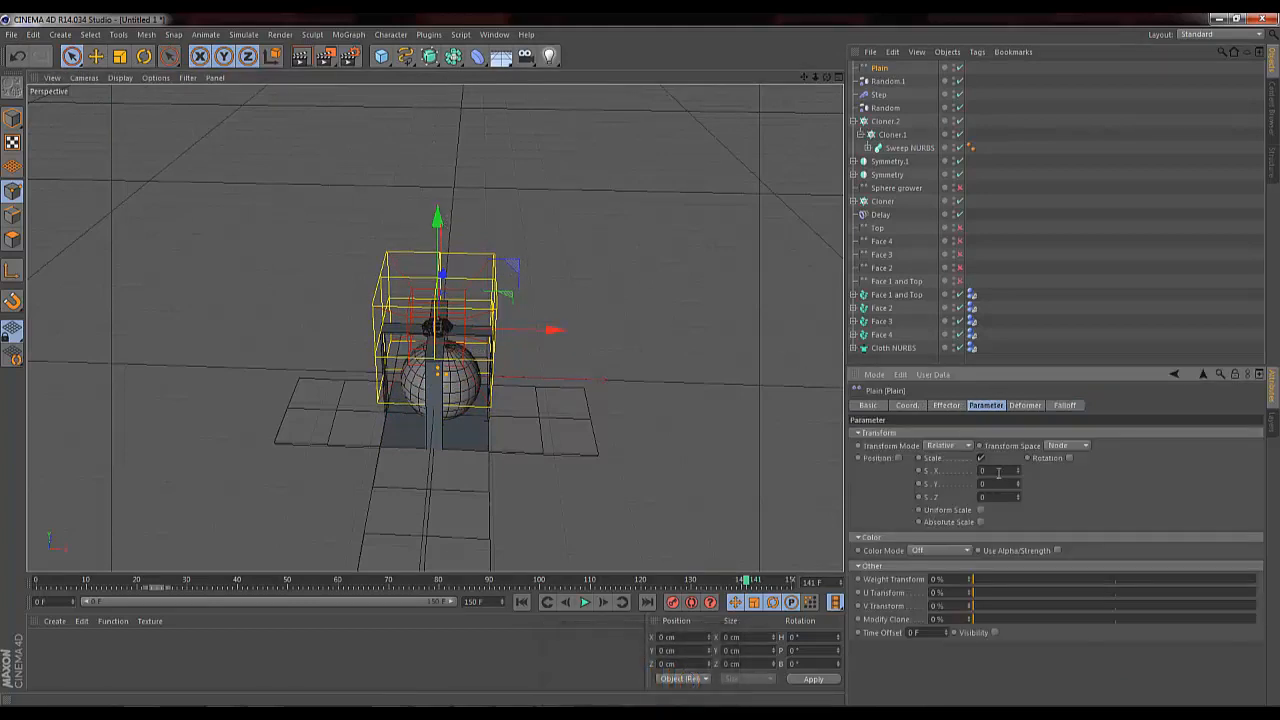
key(Page_Up)
click(980, 510)
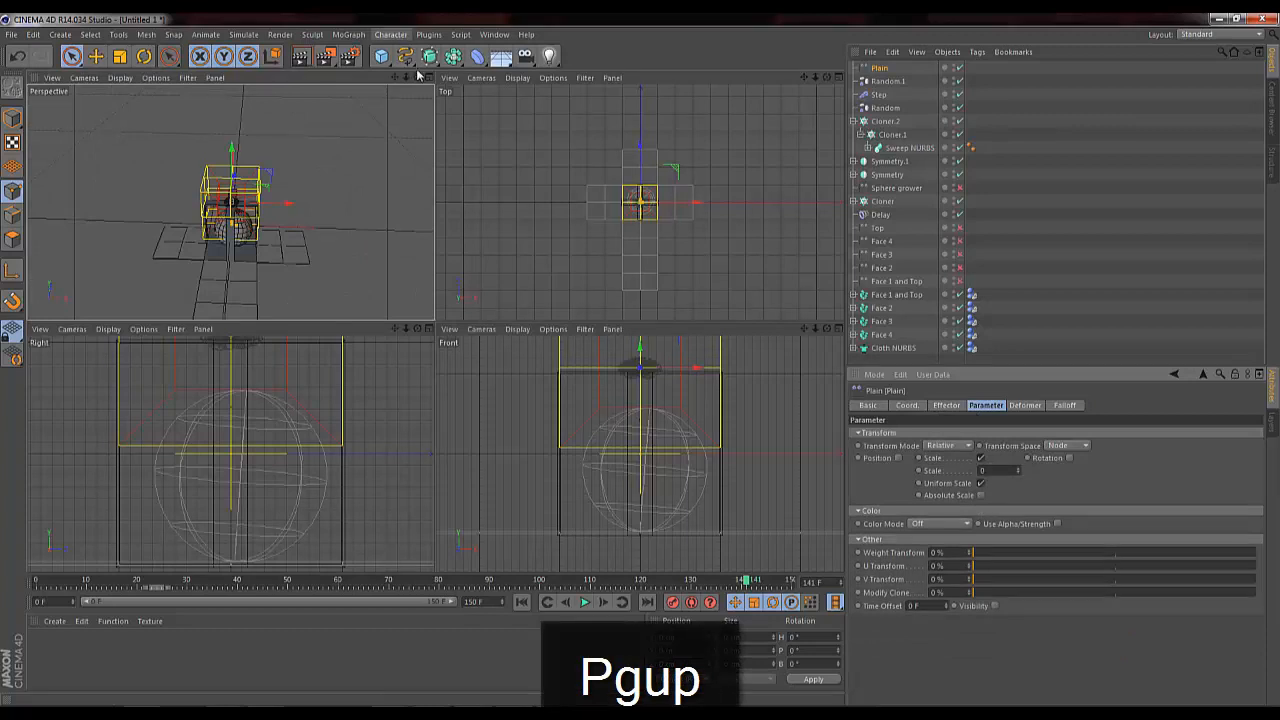
key(Page_Up)
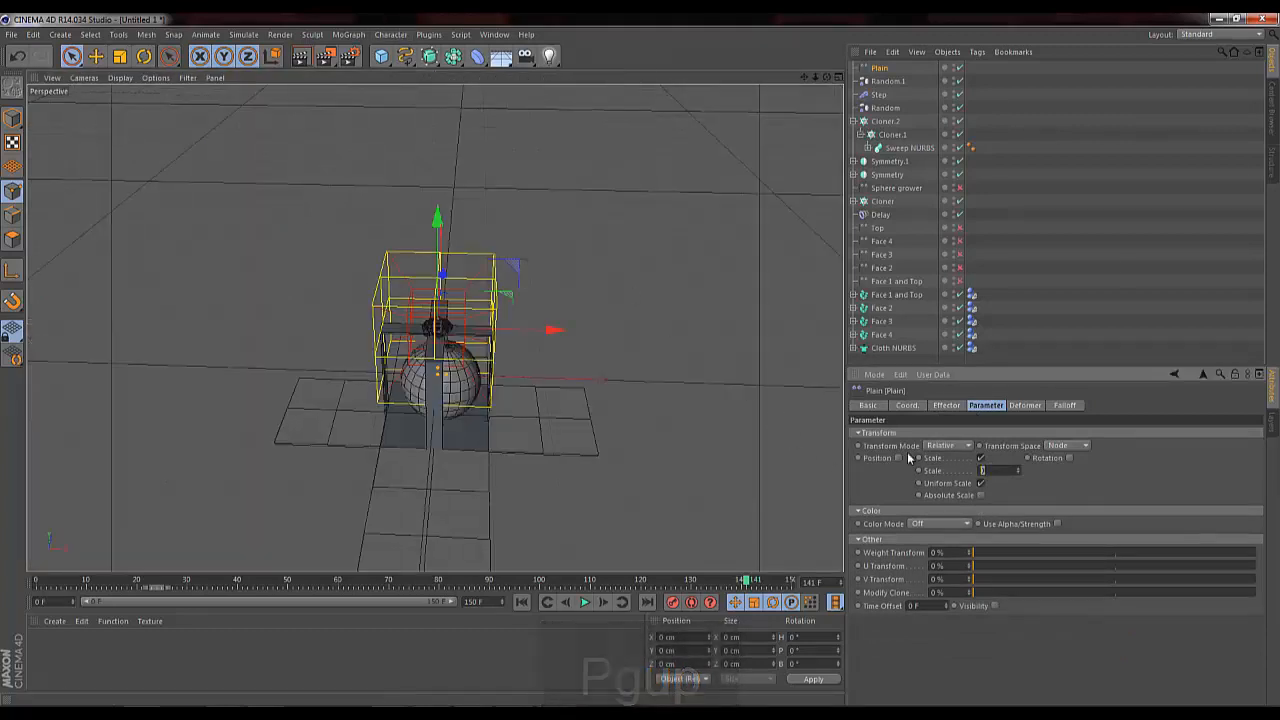
text(1)
key(Return)
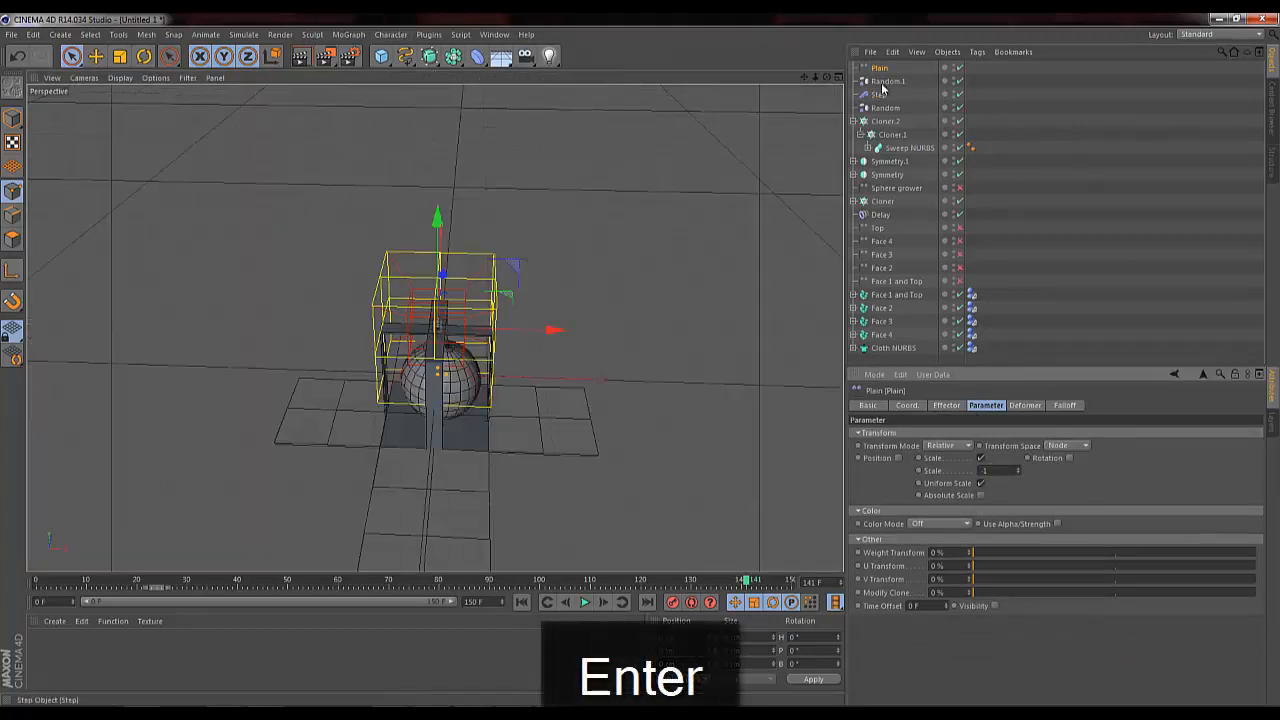
Step: Keyframe the Plain effector rising from Y 107.203 cm at frame 131 to Y 220.963 cm at frame 139
click(741, 583)
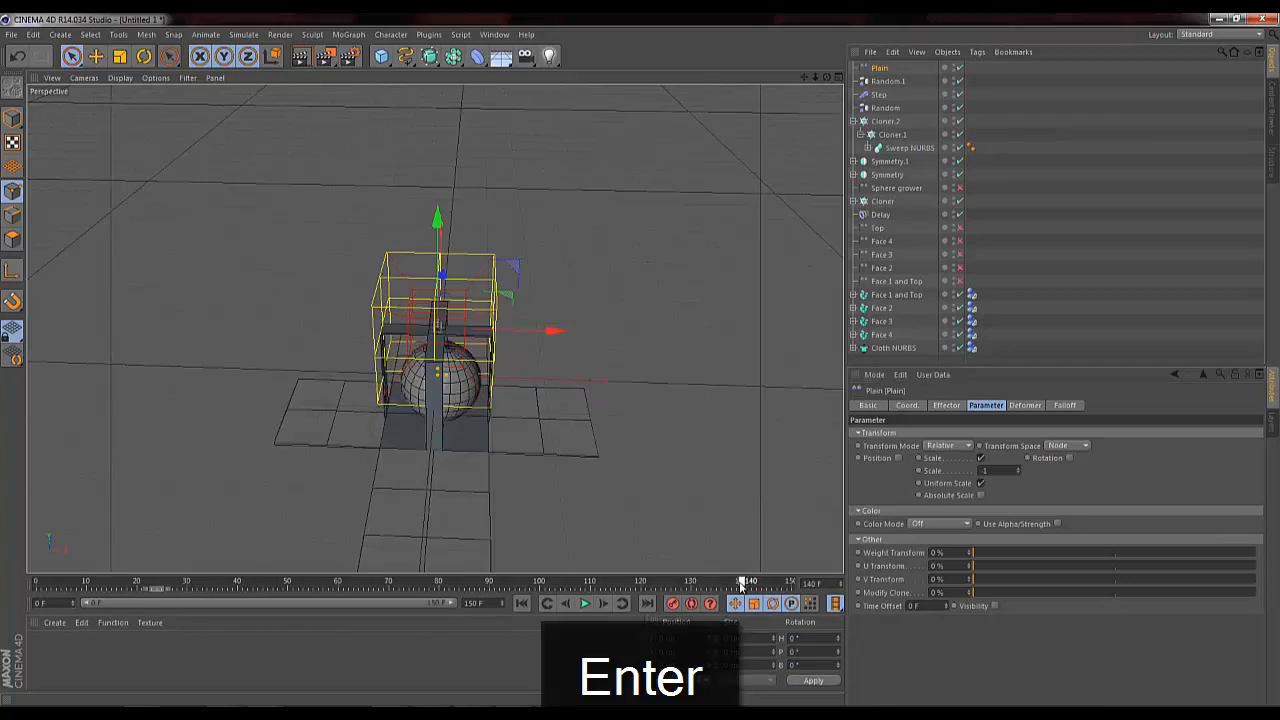
mouse_move(718, 587)
mouse_down()
mouse_move(640, 587)
mouse_move(697, 590)
mouse_up()
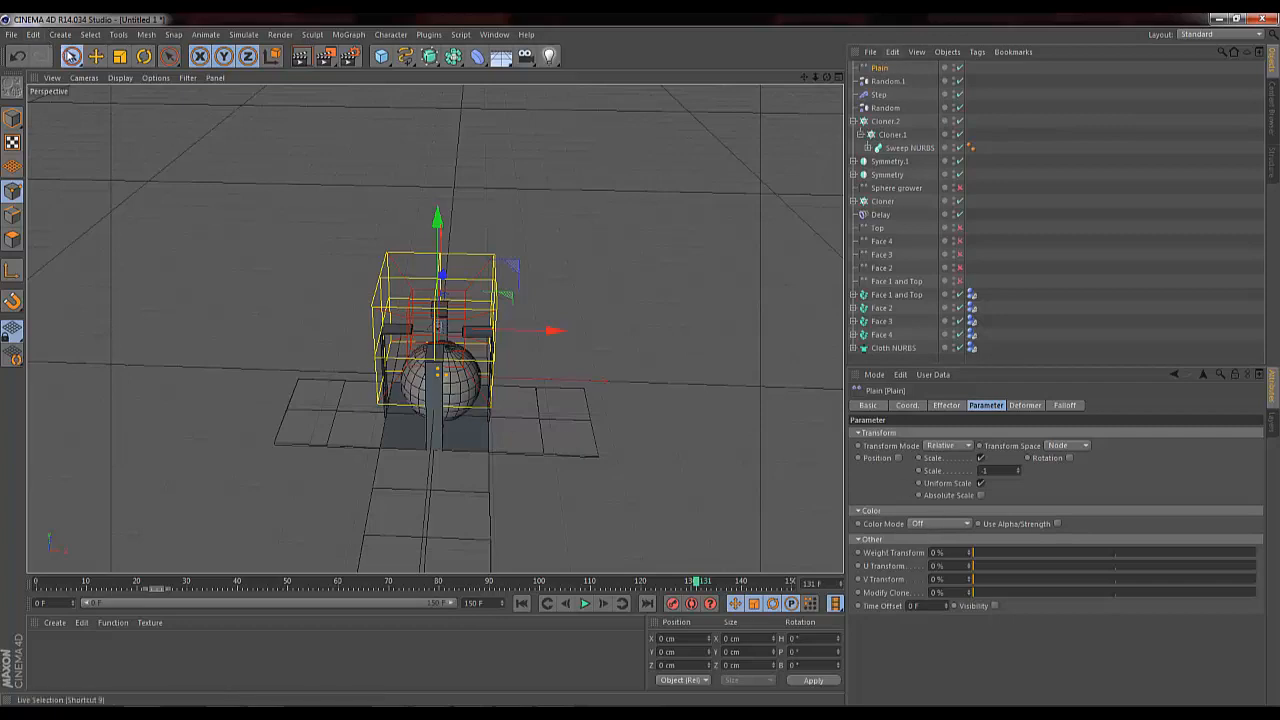
click(71, 56)
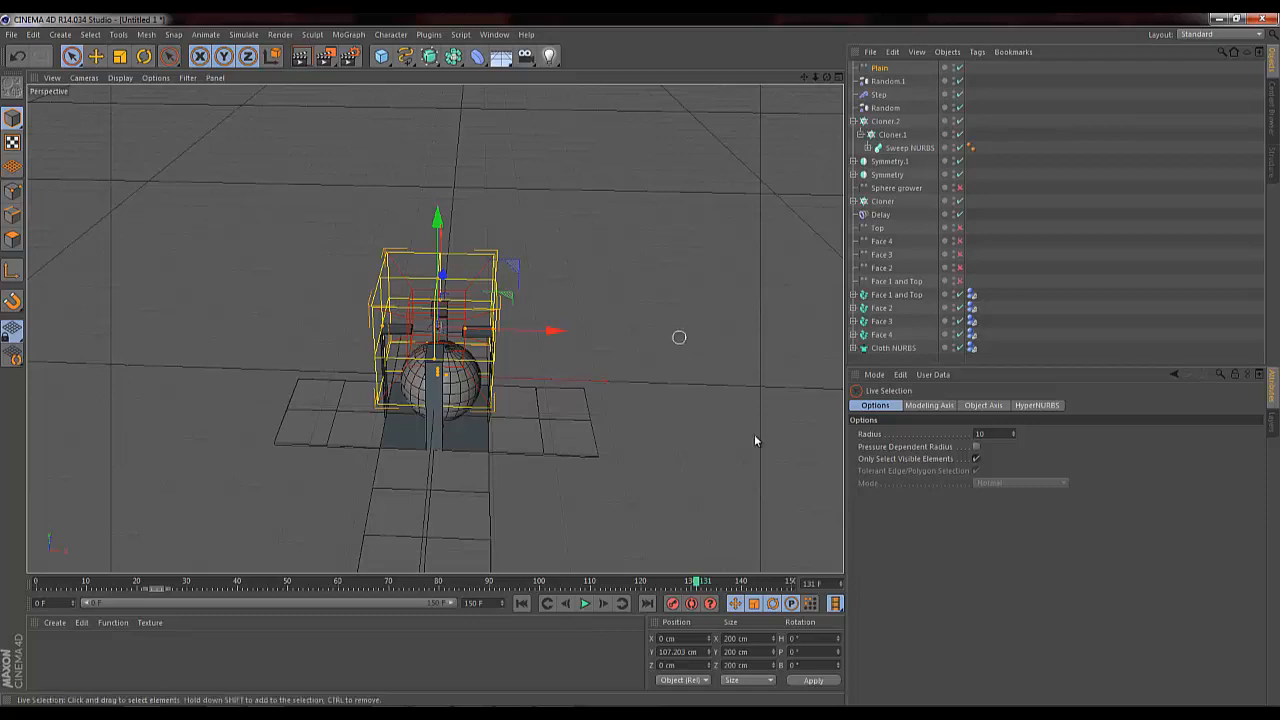
click(880, 67)
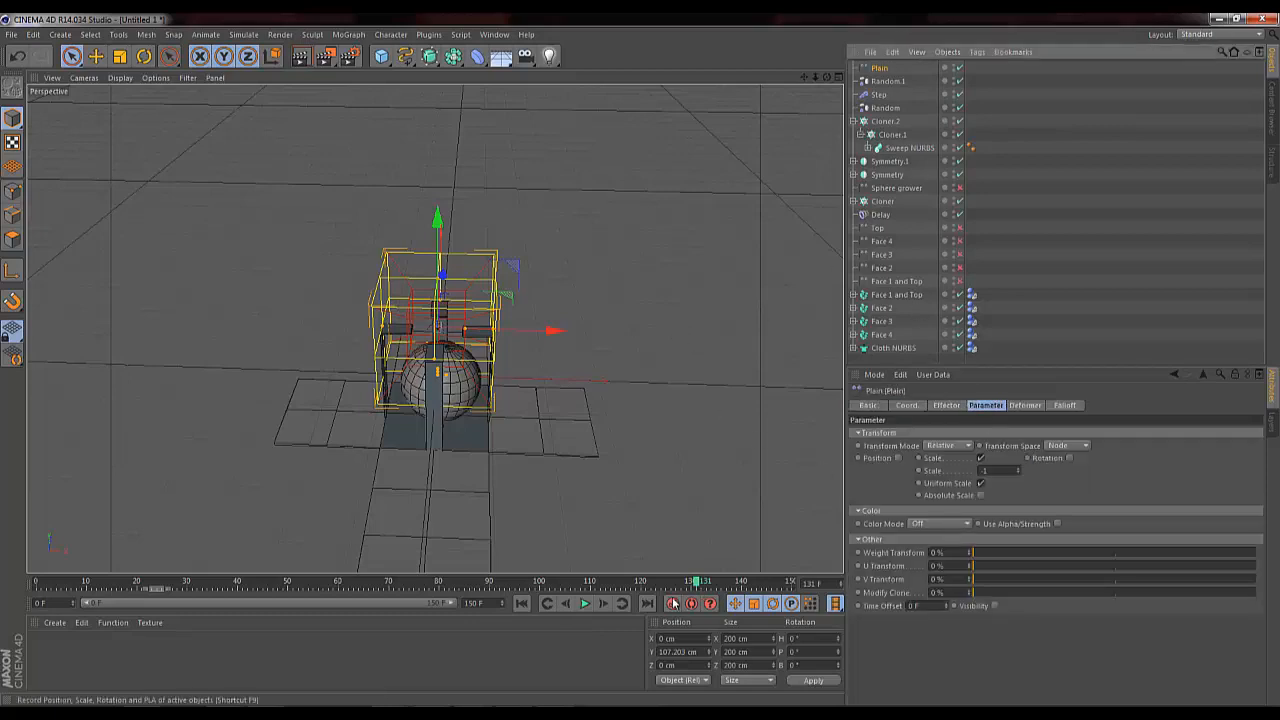
click(738, 583)
drag(438, 217, 443, 165)
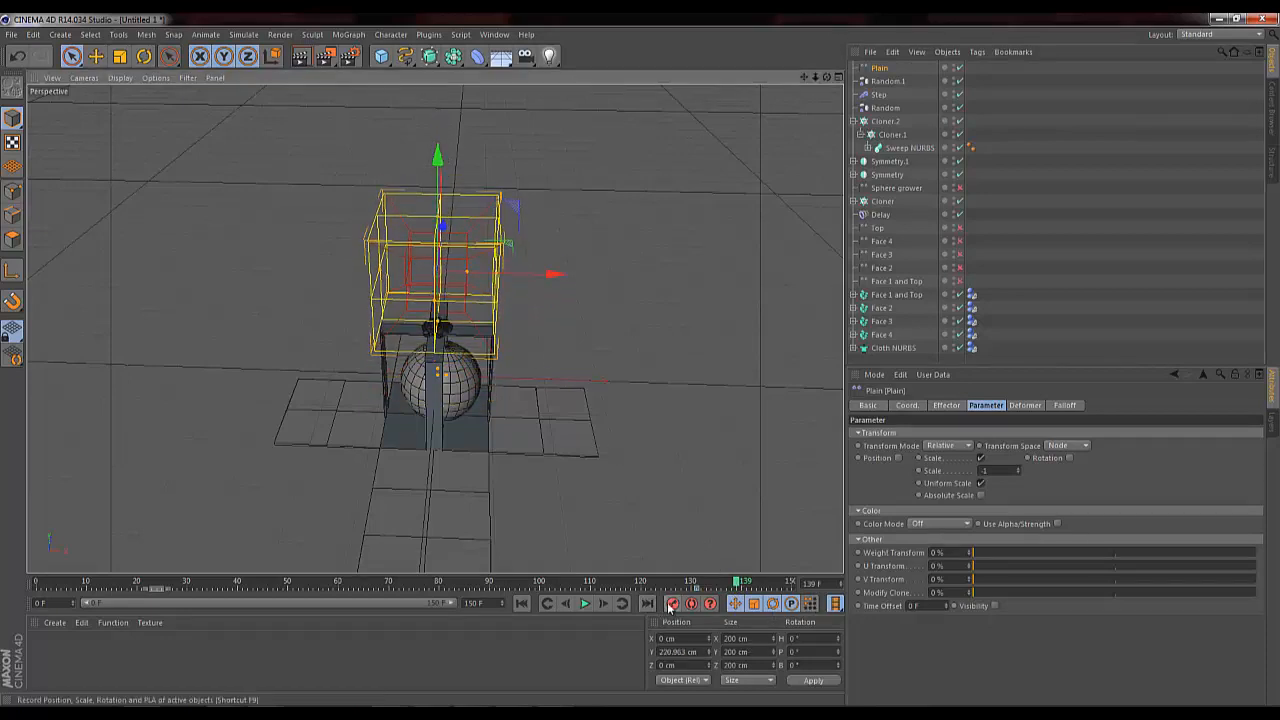
mouse_move(735, 585)
mouse_down()
mouse_move(672, 585)
mouse_move(737, 584)
mouse_up()
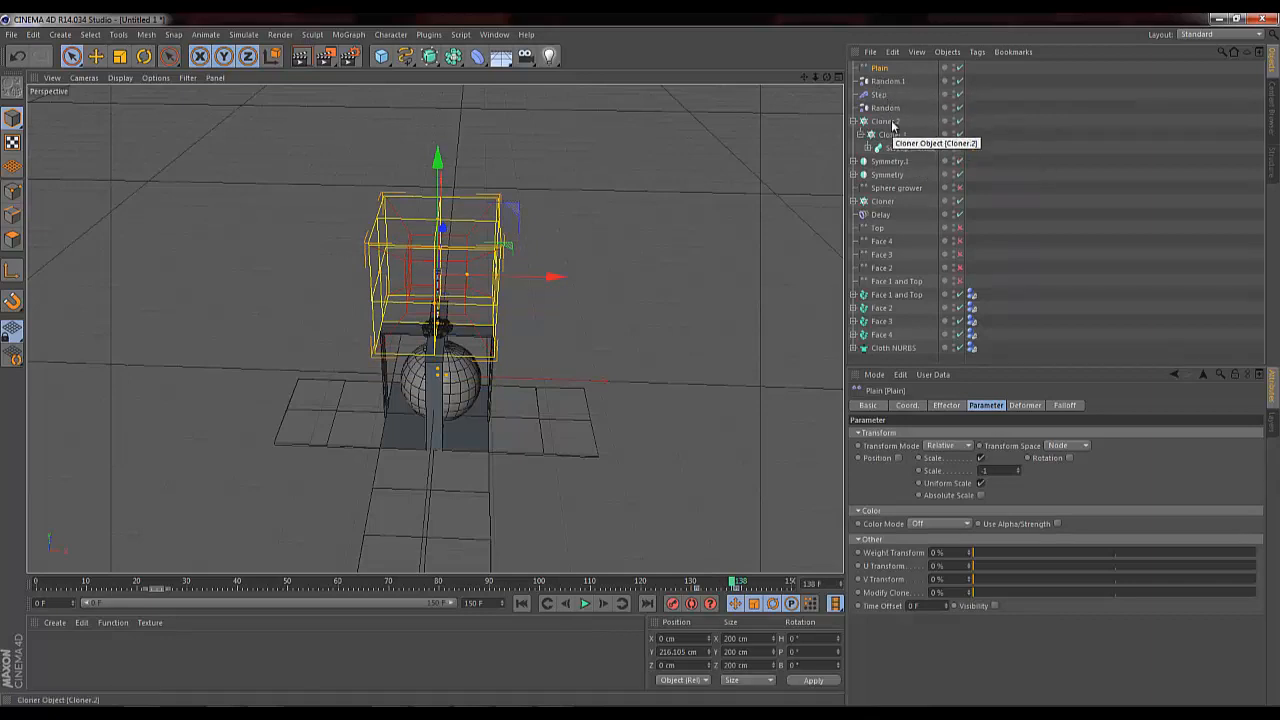
Step: Add the existing Delay effector to both bow cloners, Cloner.1 and Cloner.2
click(897, 124)
click(893, 134)
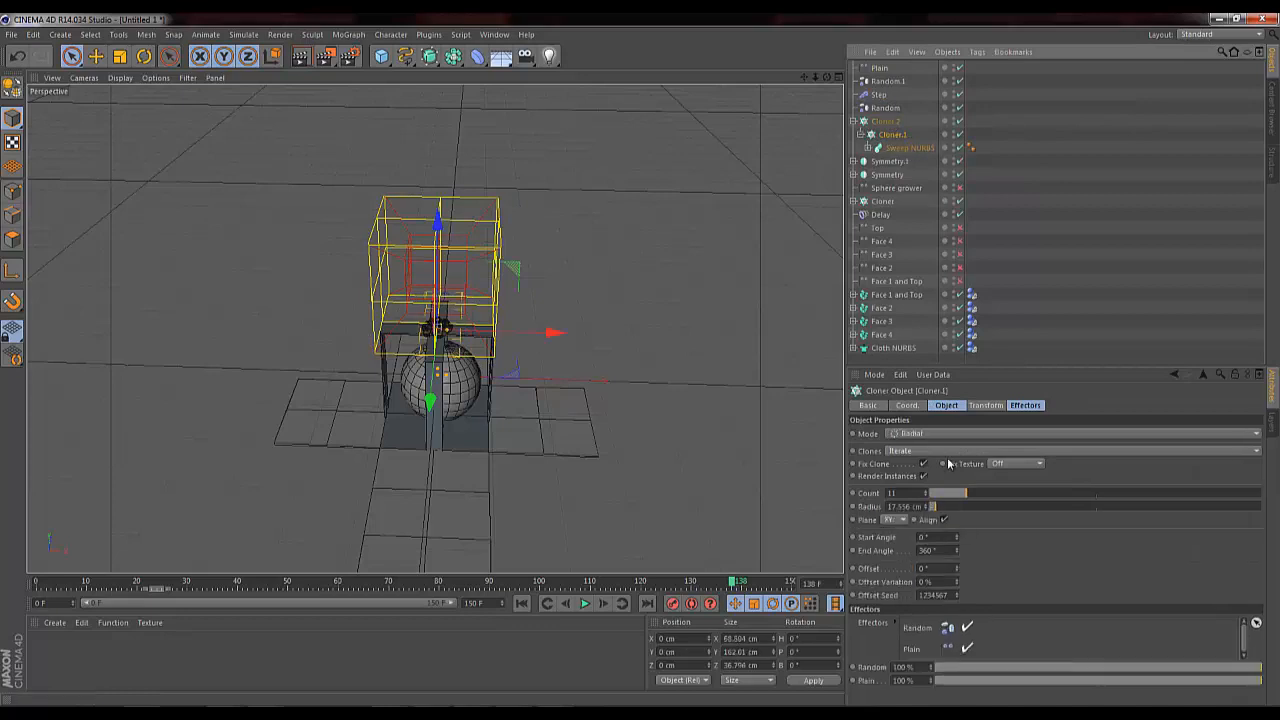
click(1024, 405)
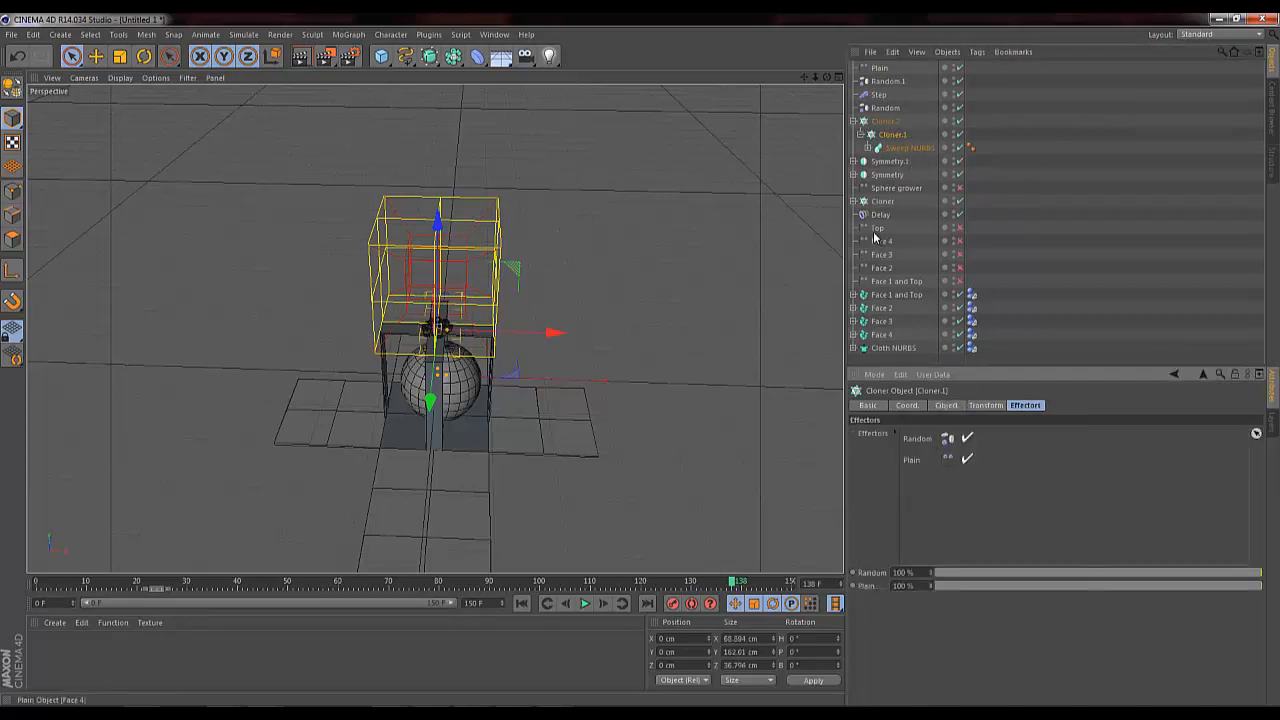
drag(880, 214, 995, 480)
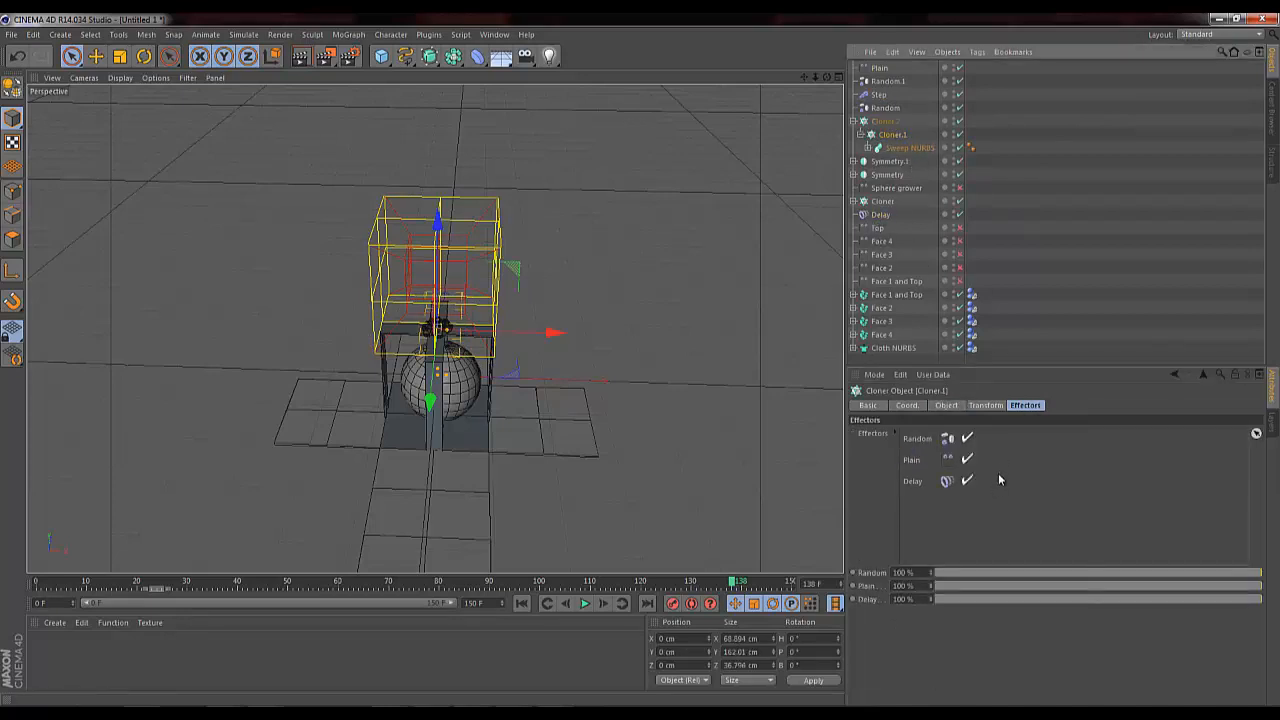
click(885, 121)
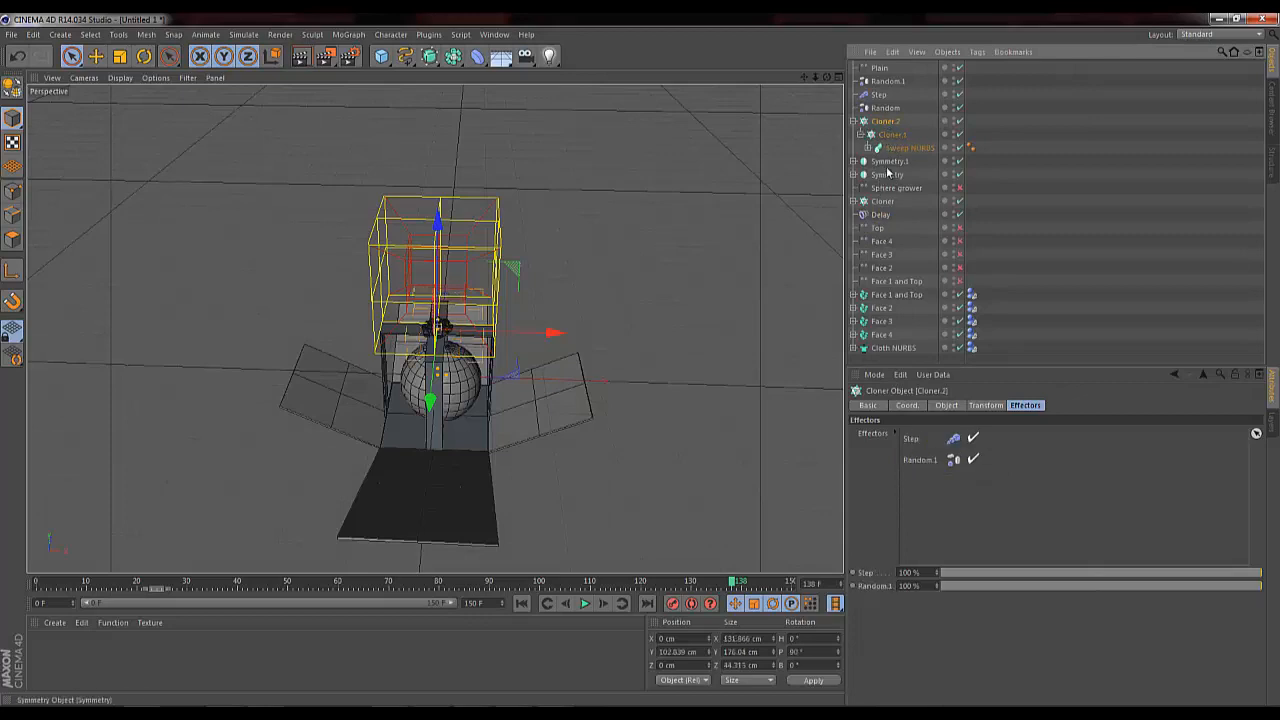
drag(988, 515, 985, 505)
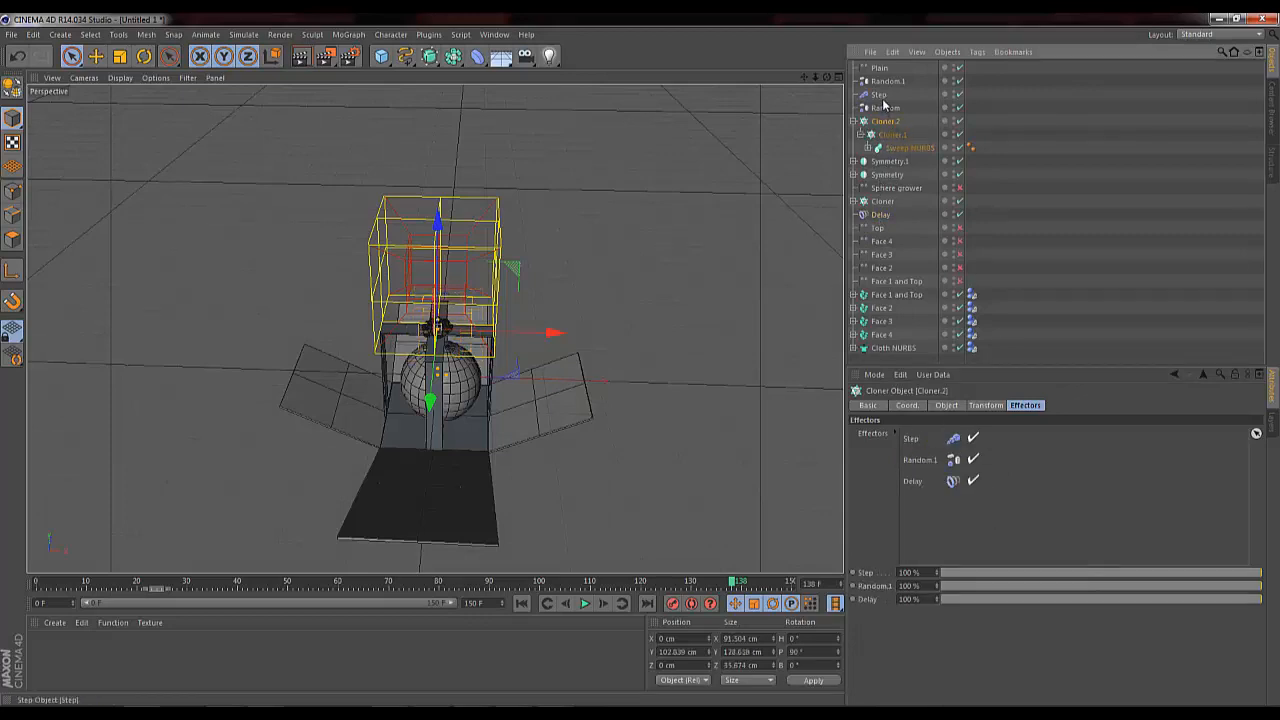
click(889, 161)
shift+click(895, 174)
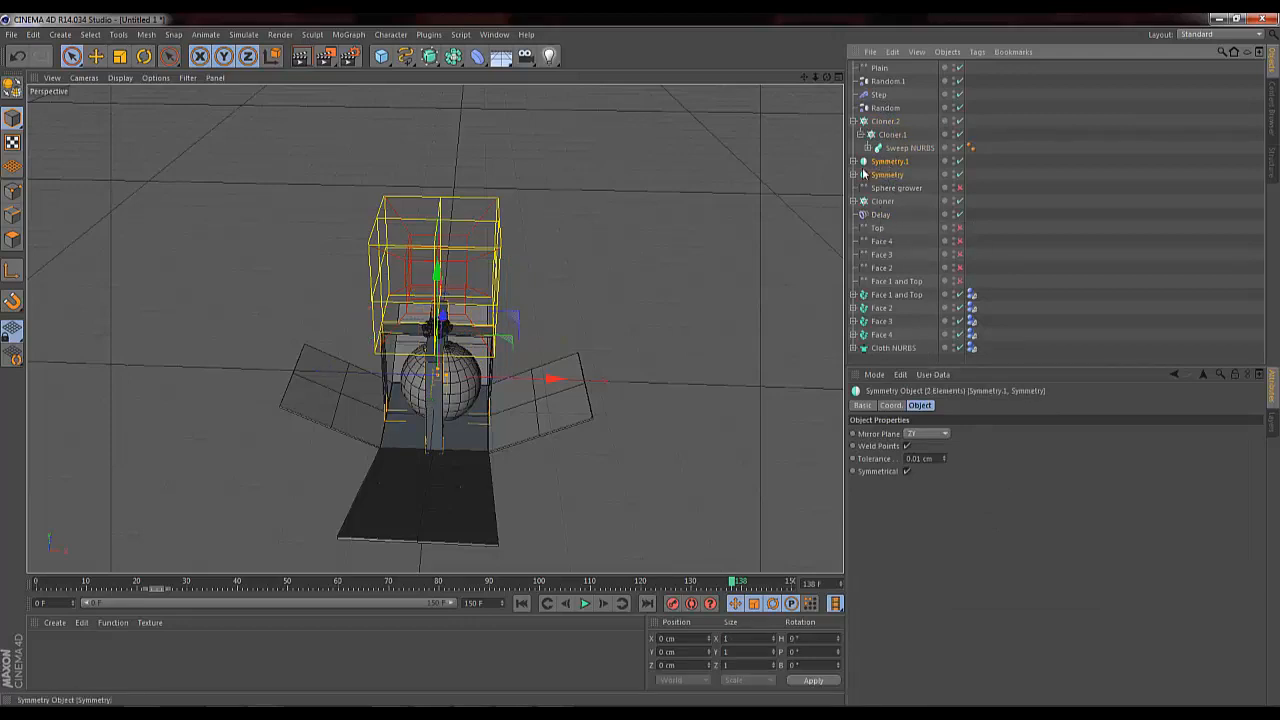
click(853, 175)
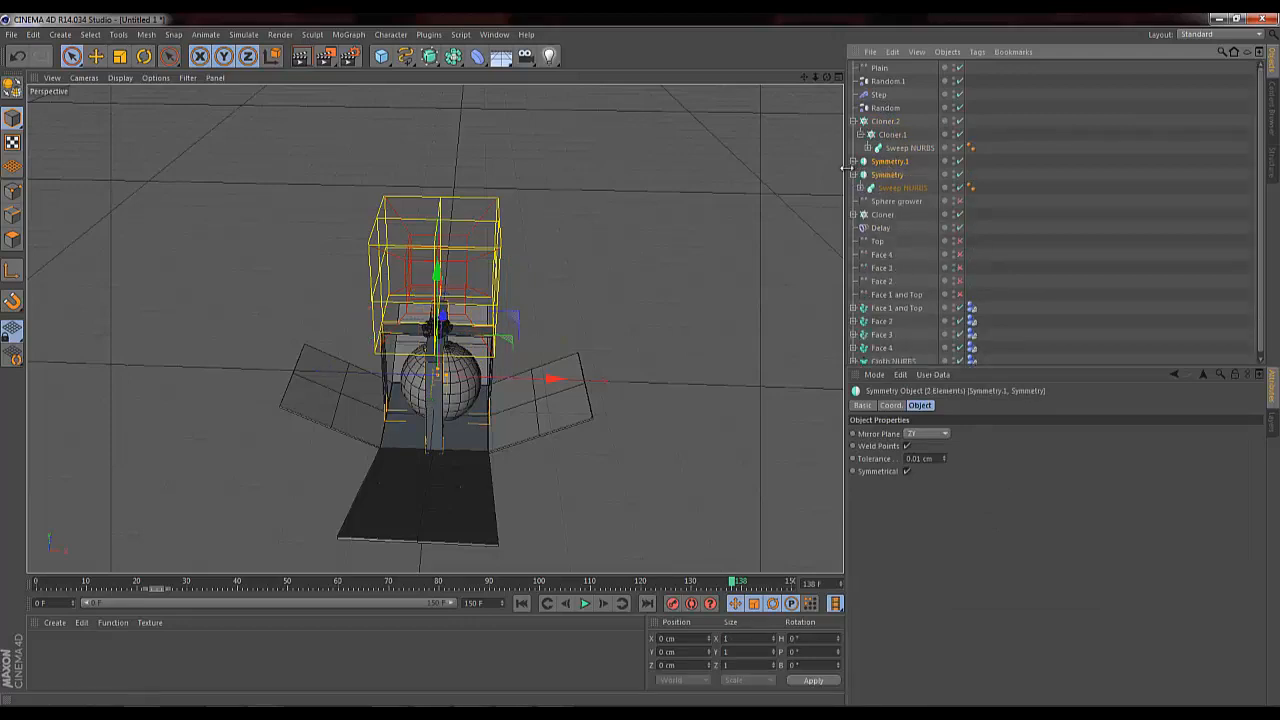
click(853, 175)
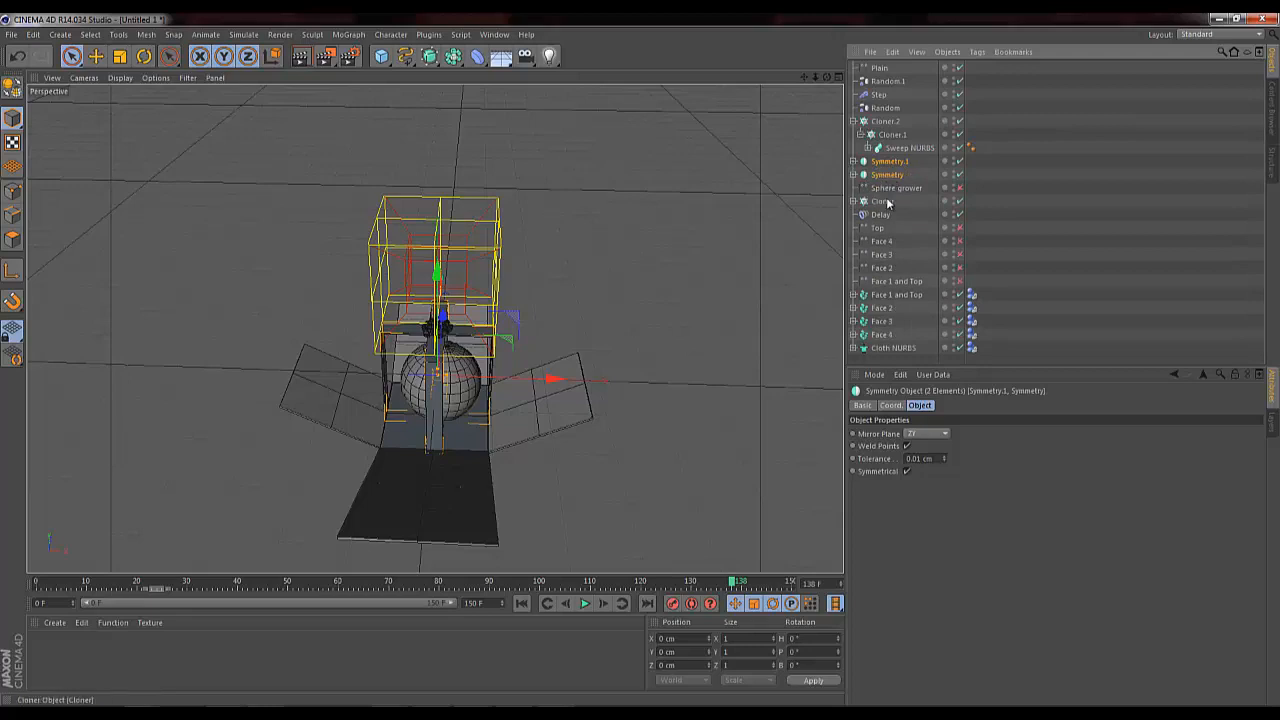
Step: Add the Delay effector to the sphere's Cloner
click(880, 201)
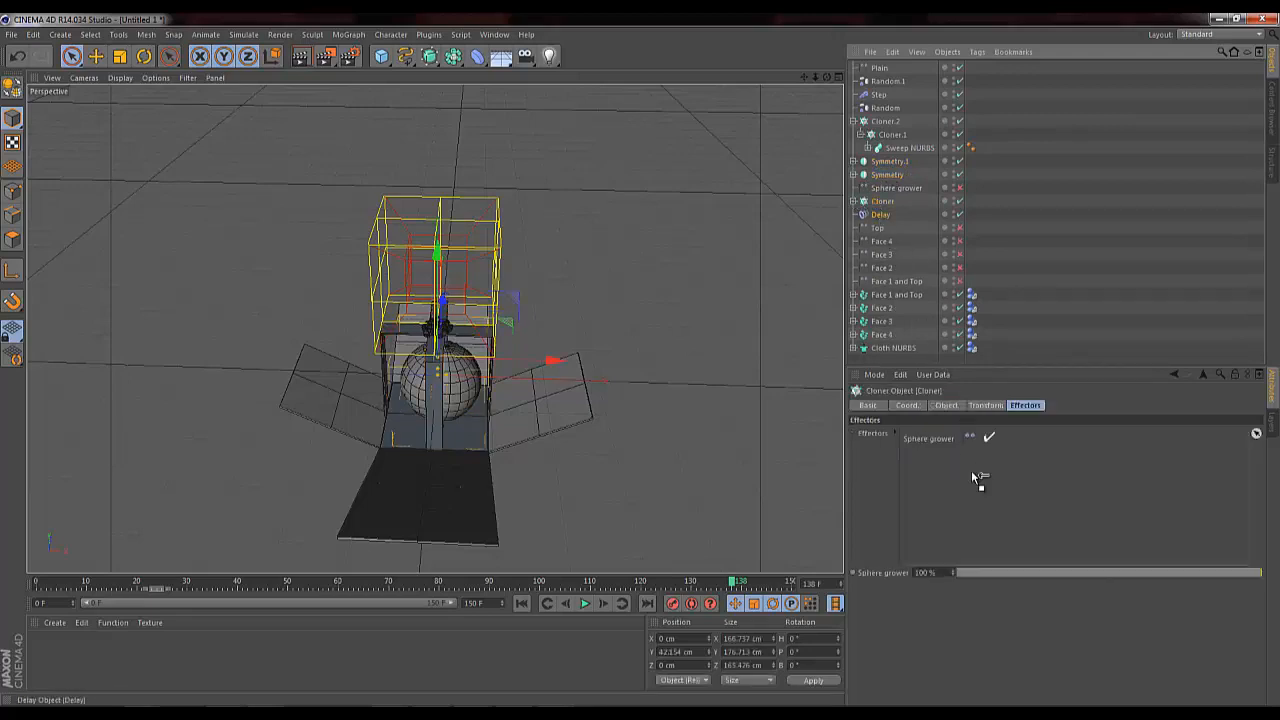
drag(975, 478, 978, 479)
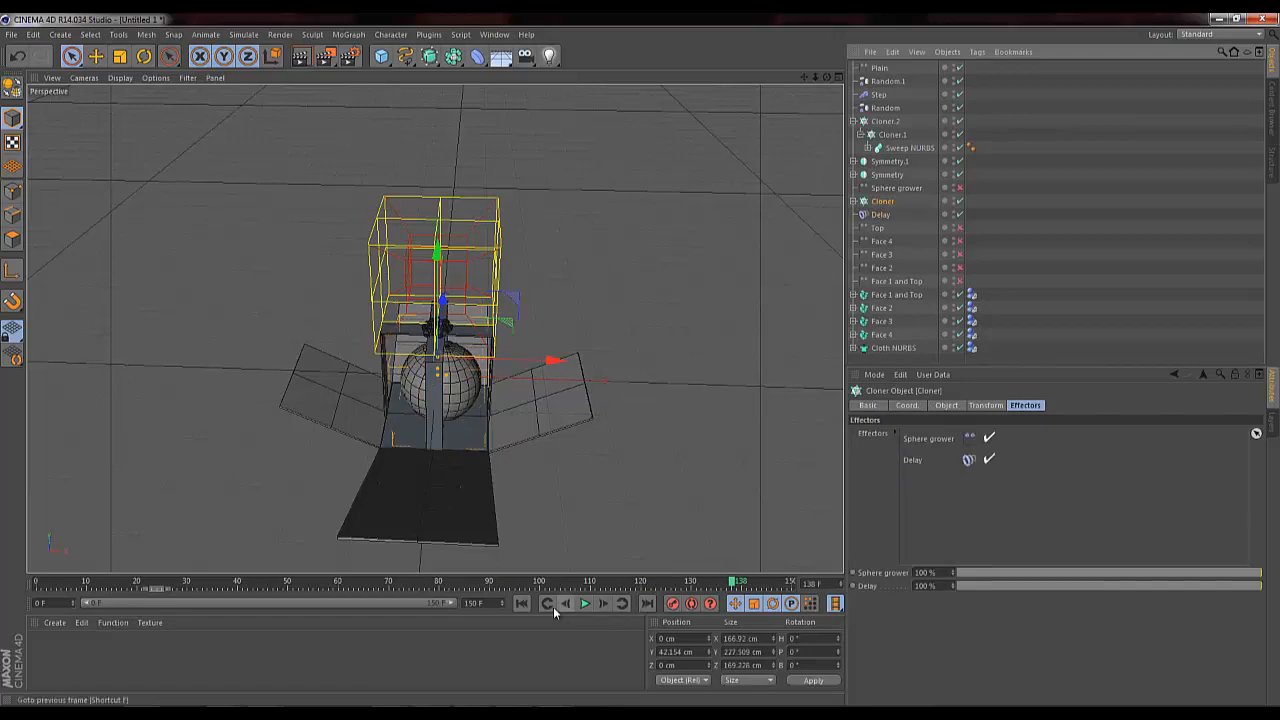
Step: Return to the first frame and re-enable the Sphere grower, Top and all Face effectors
click(523, 607)
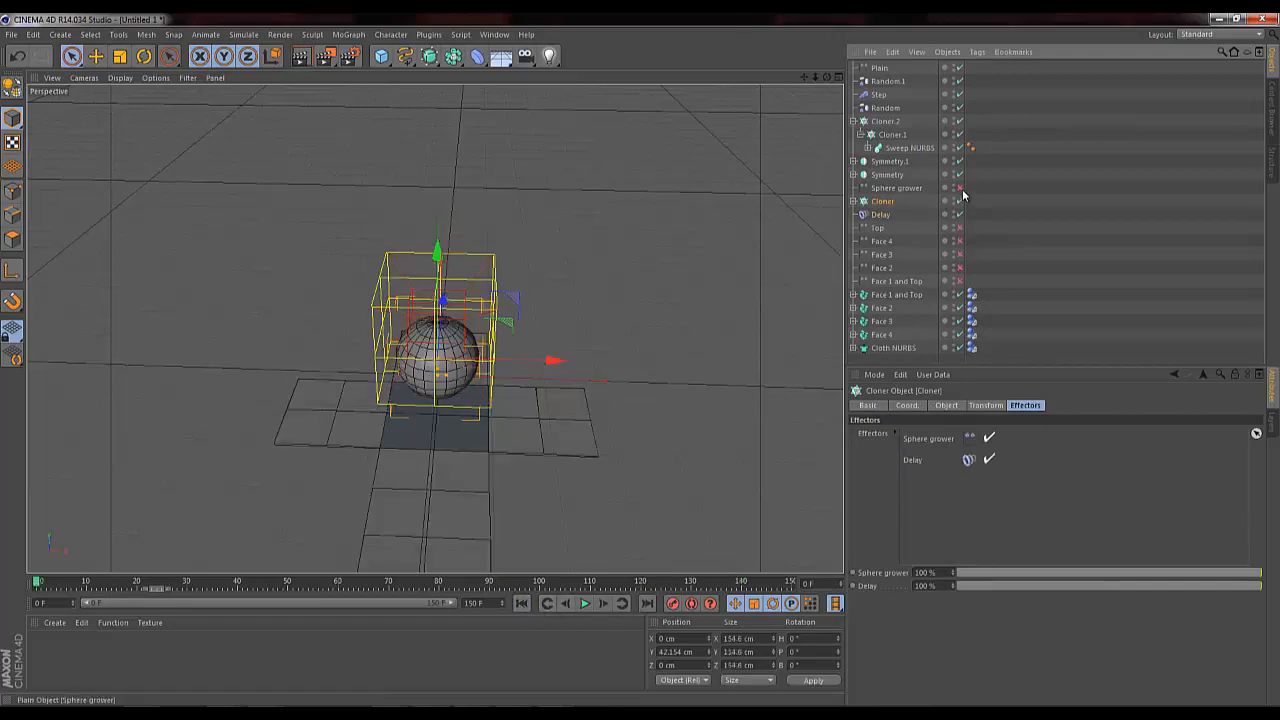
drag(959, 189, 962, 281)
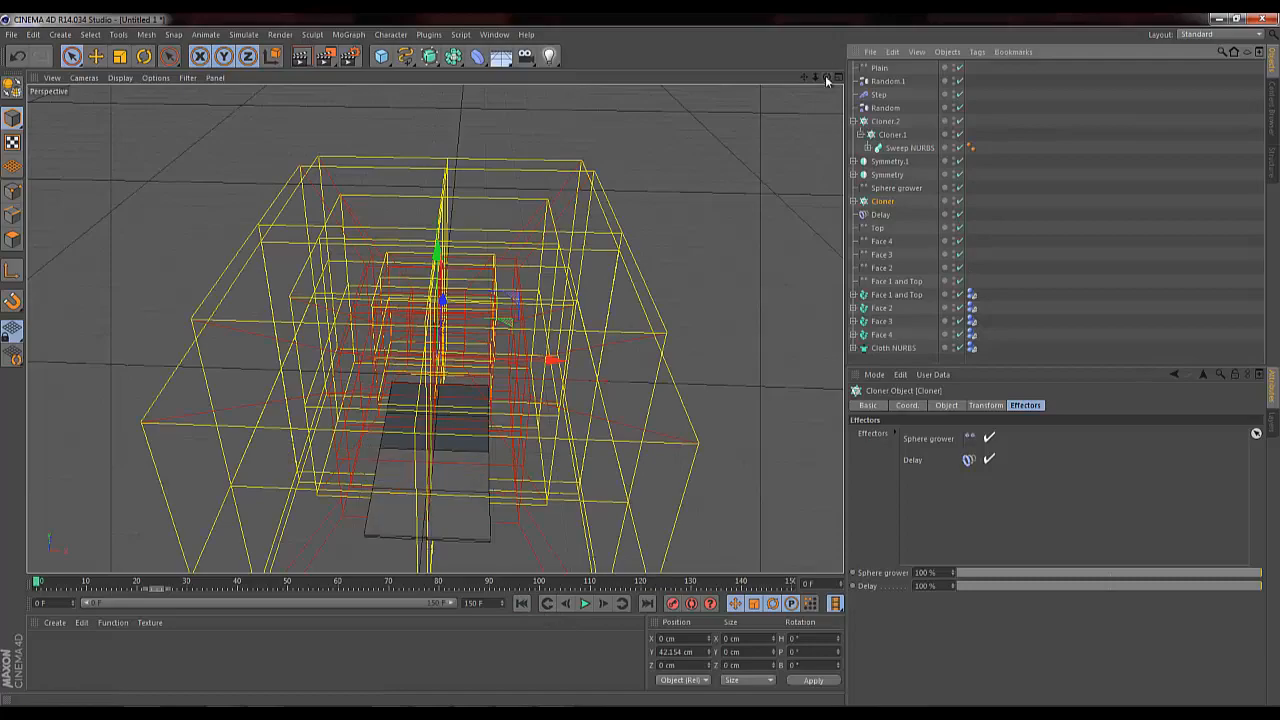
Step: Play the full box animation from the start and hide deformers in the viewport
drag(826, 80, 749, 263)
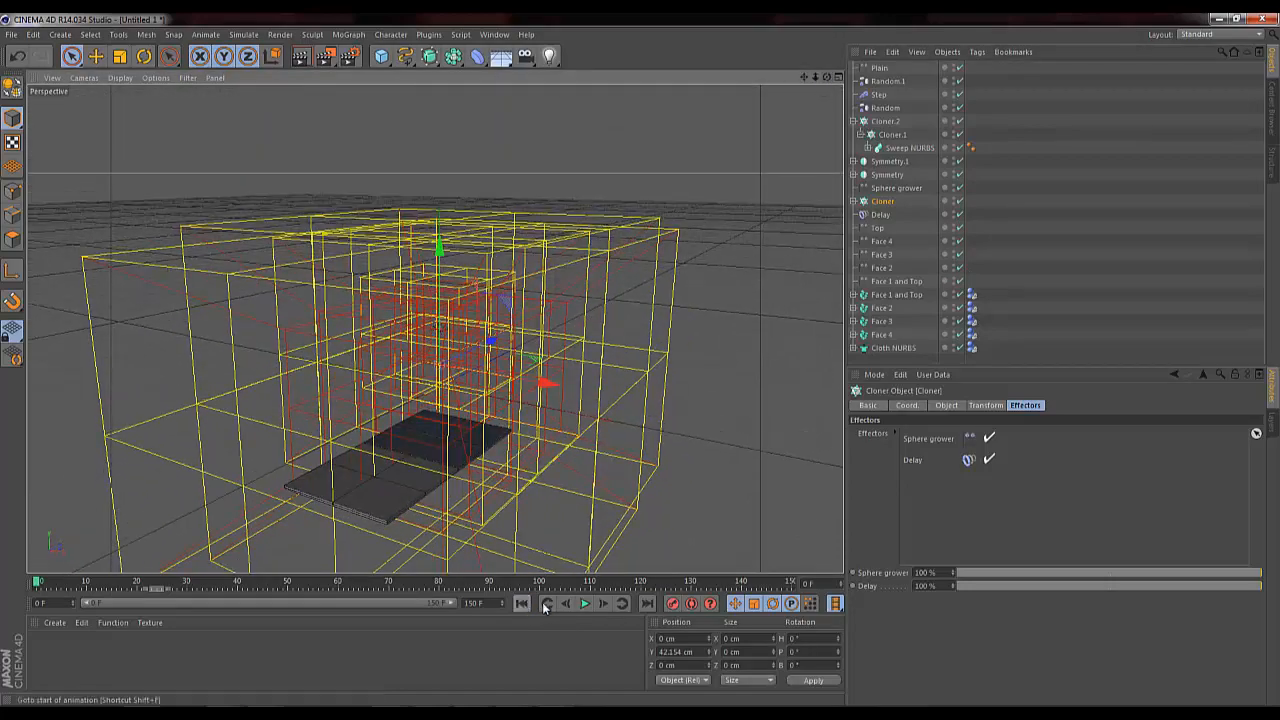
click(585, 604)
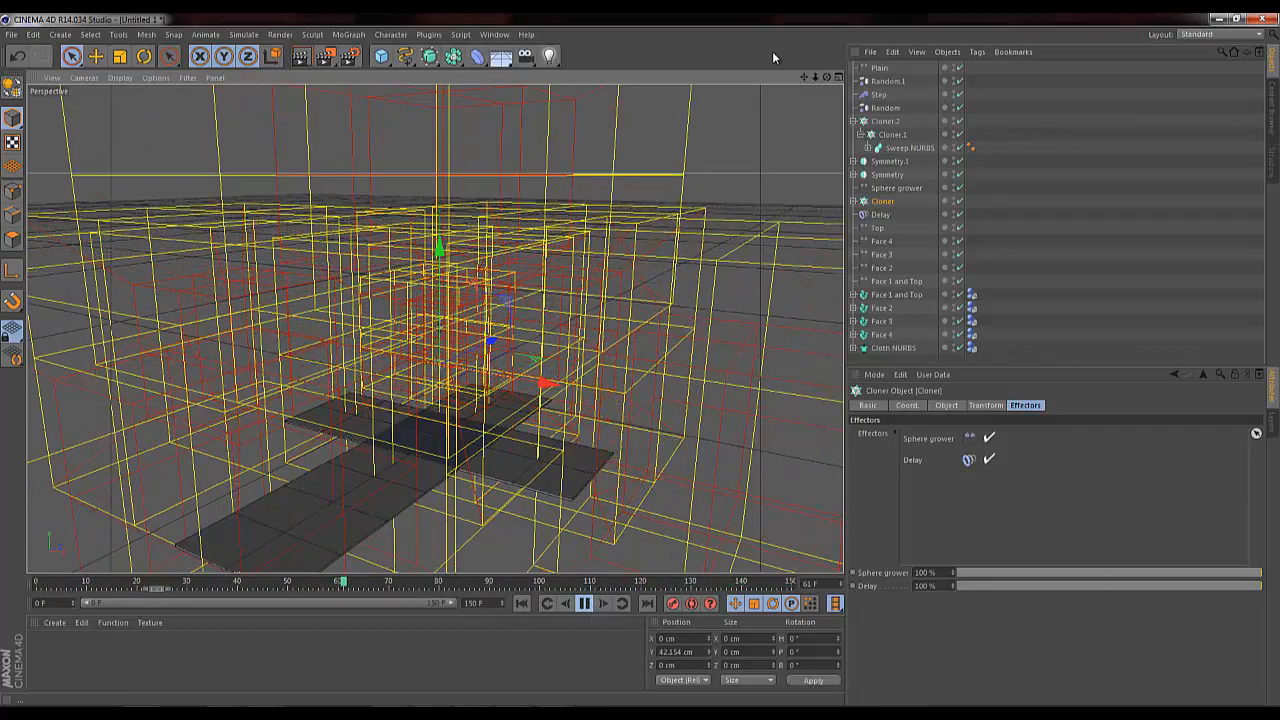
click(163, 78)
click(205, 189)
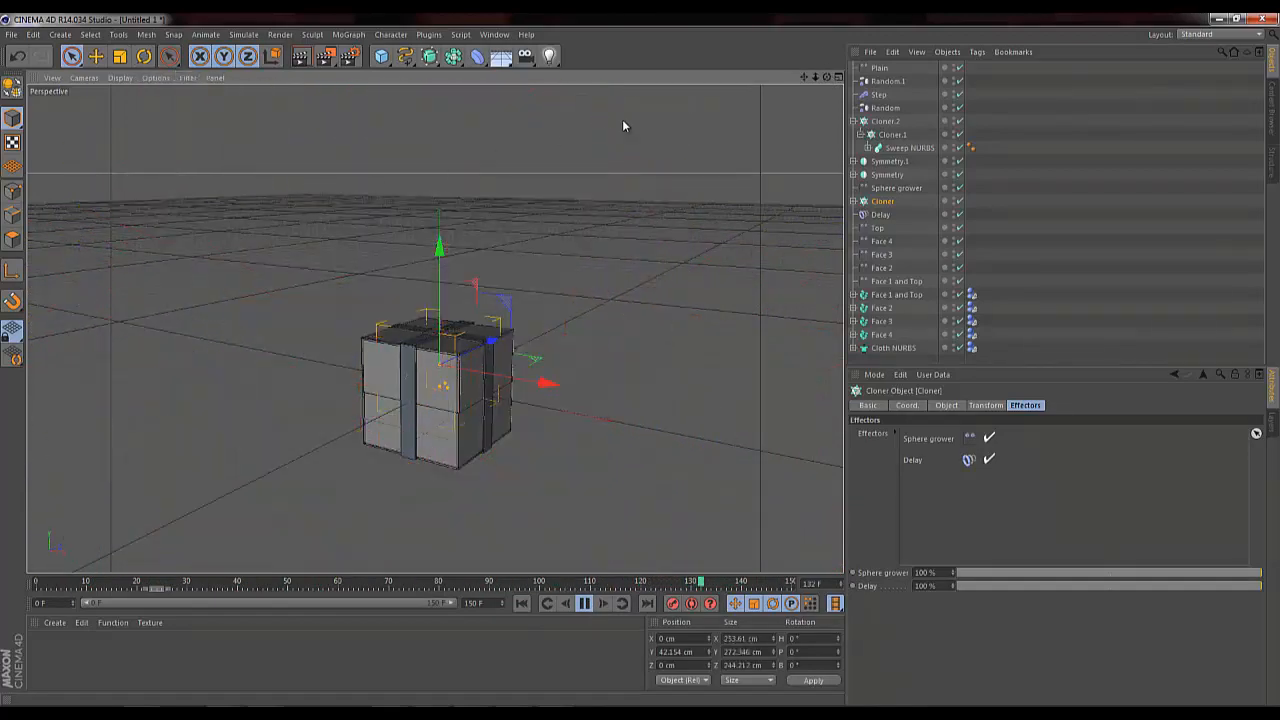
drag(826, 77, 641, 367)
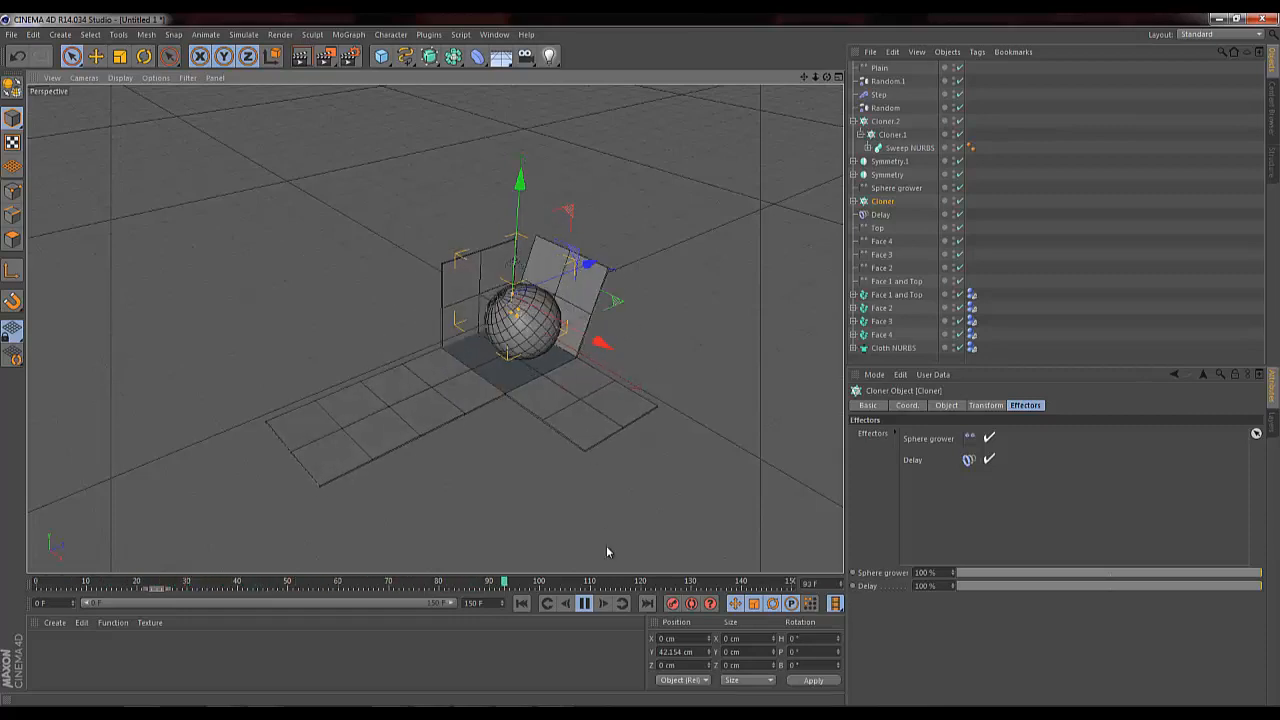
Step: Stop the animation playback and return to the first frame
click(585, 604)
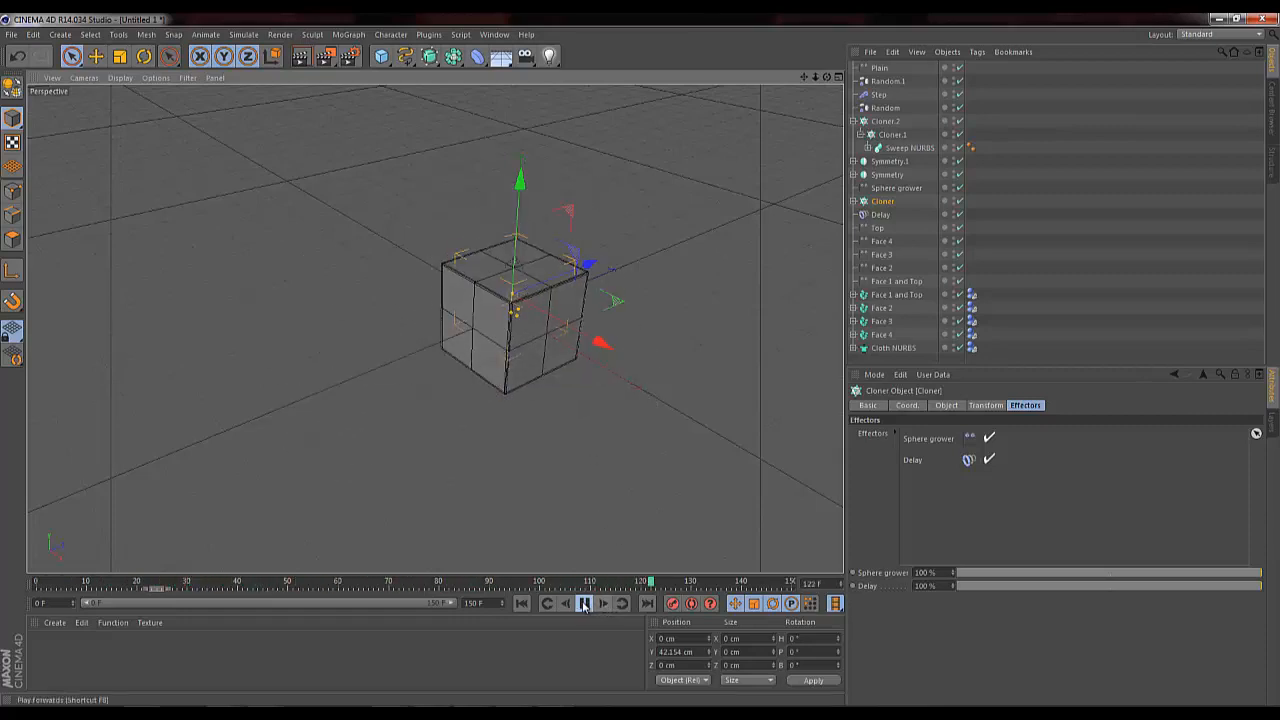
click(521, 603)
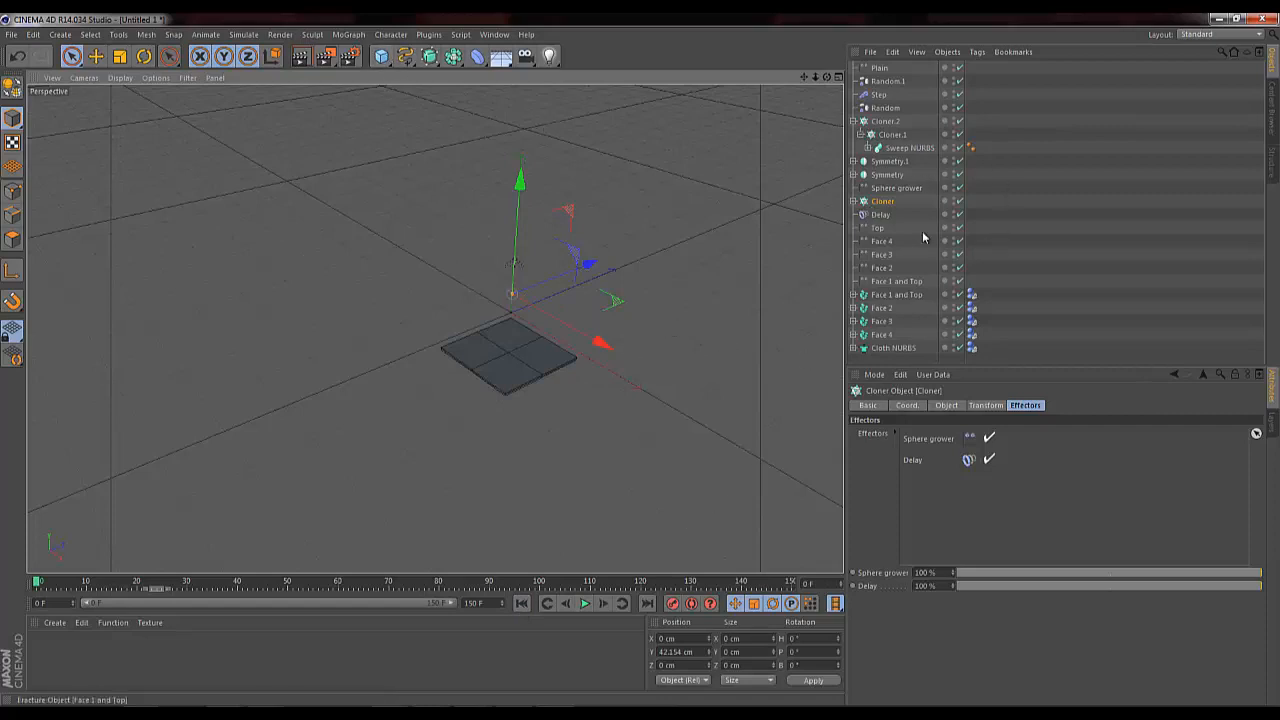
click(878, 68)
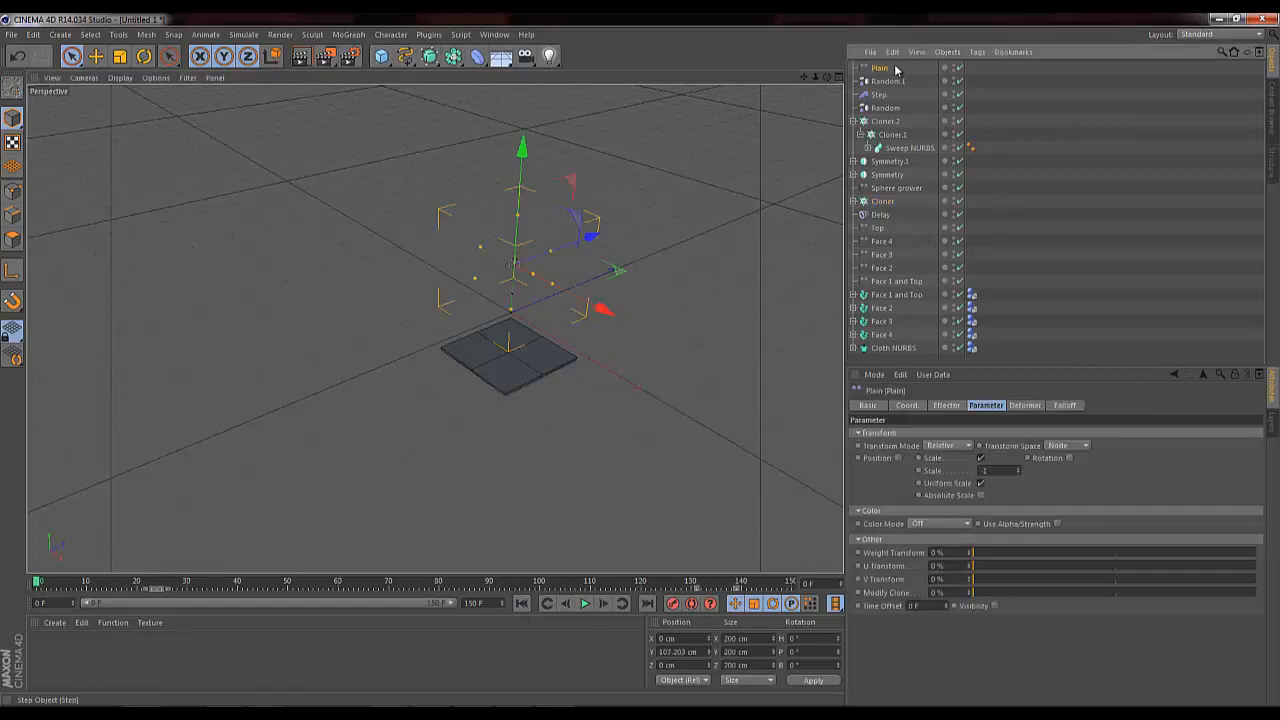
Step: Add a cube around the box, scale it uniformly to about 215.8 cm, and stretch its height to about 363.8 cm
click(381, 56)
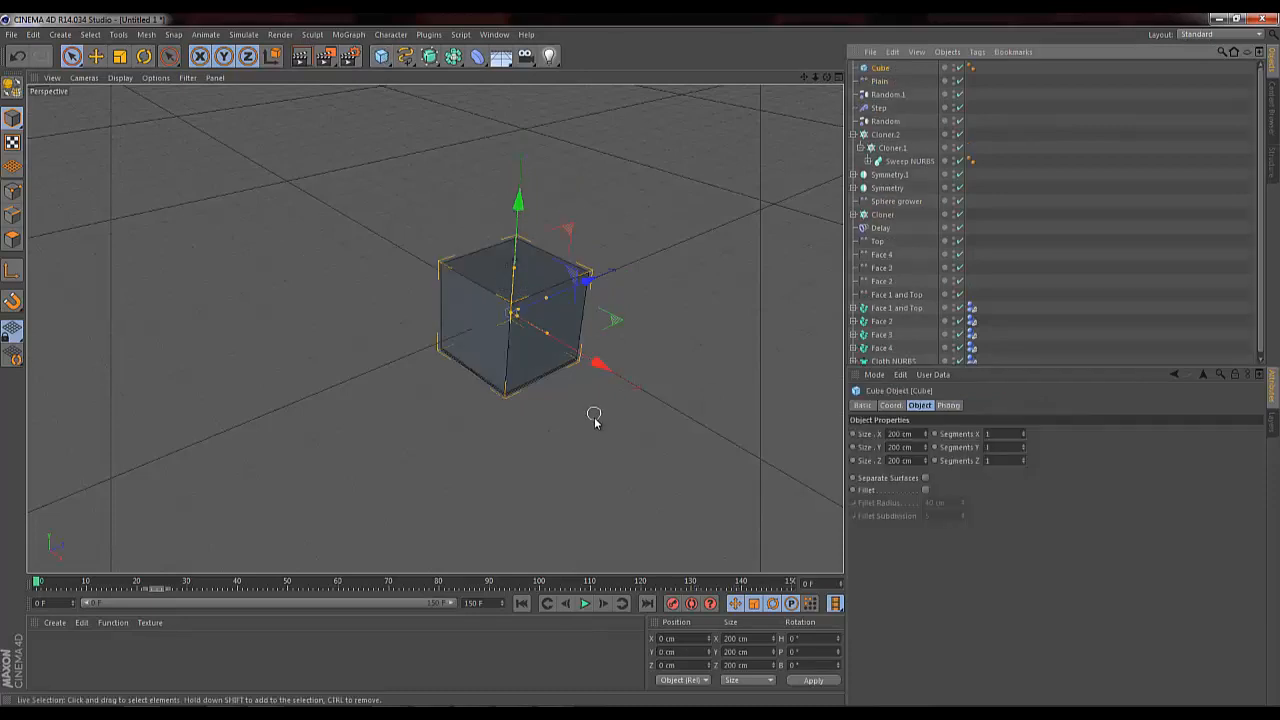
key(t)
drag(523, 456, 560, 448)
click(878, 68)
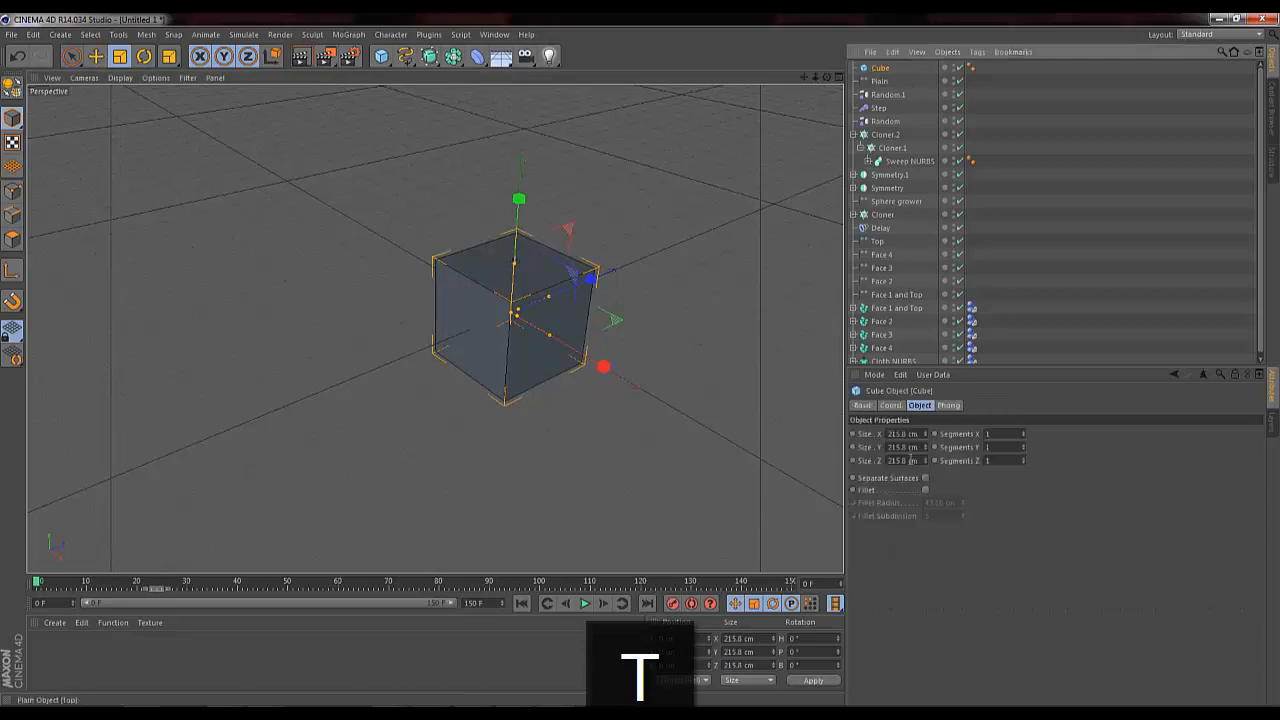
drag(924, 448, 926, 452)
Step: Give the cube a Collider Body tag with Static Mesh as collision shape, and hide the cube in the viewport and render
right_click(870, 70)
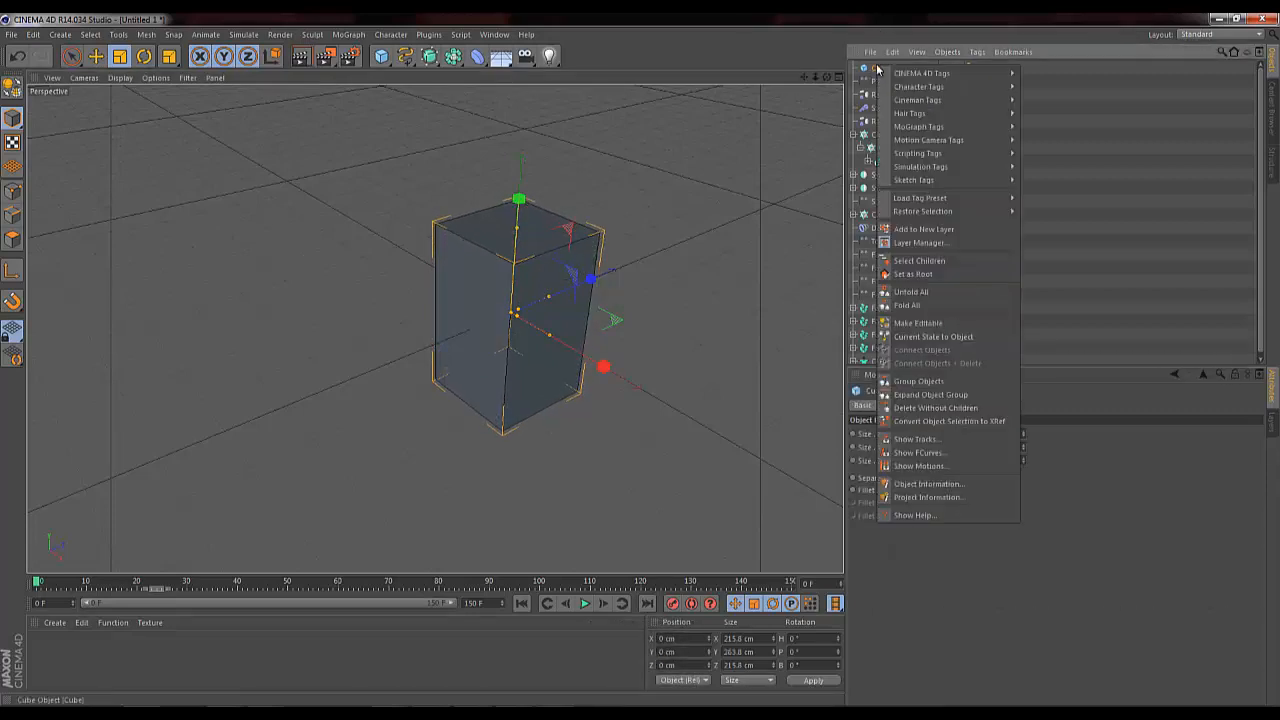
mouse_move(960, 167)
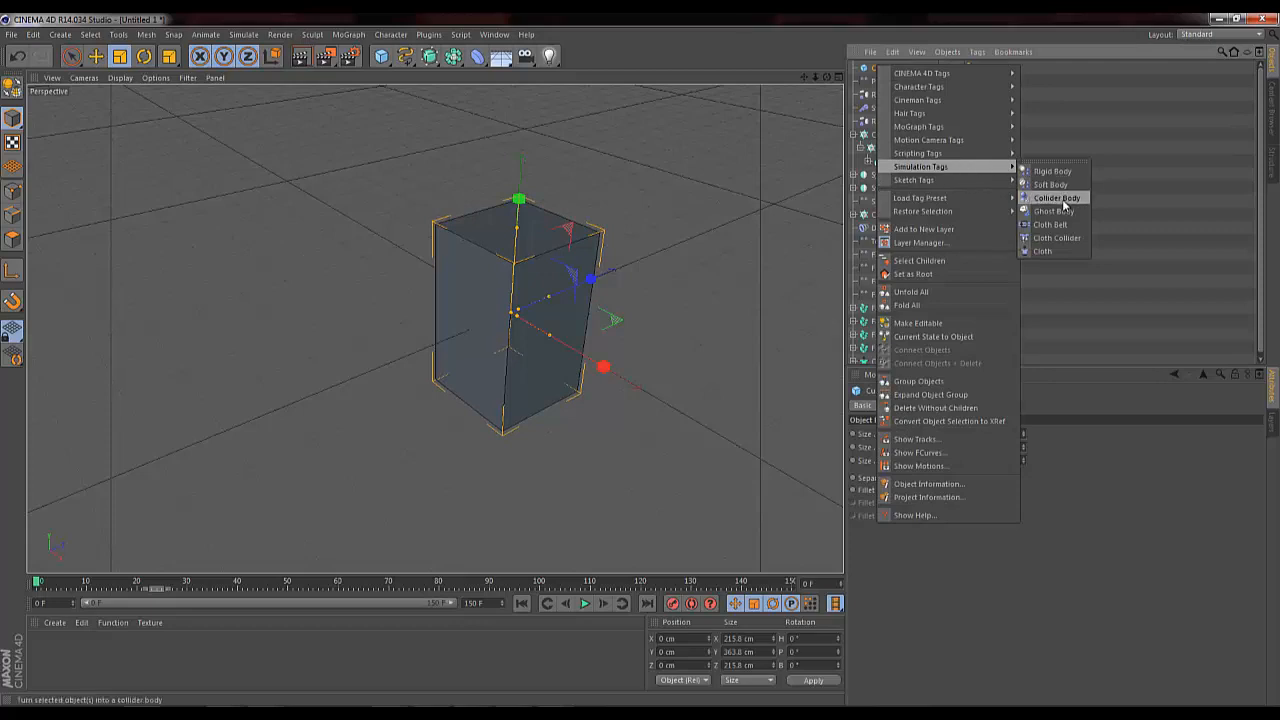
click(1057, 198)
click(946, 406)
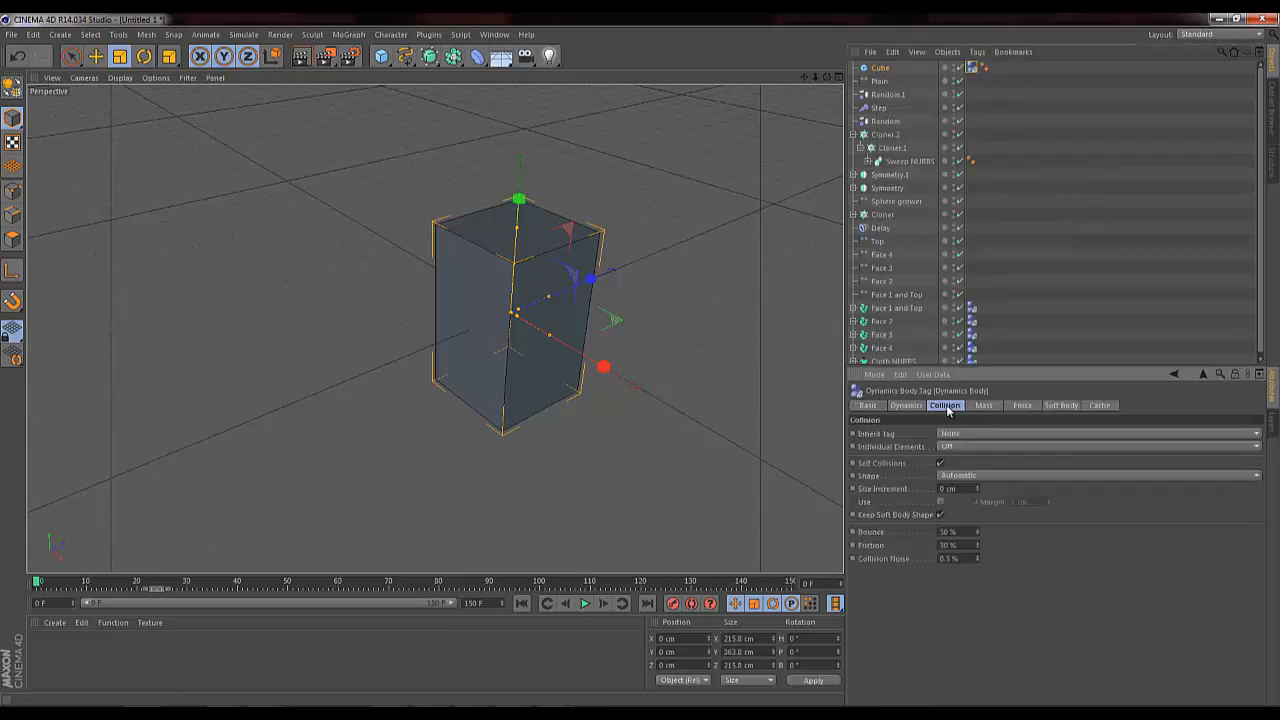
click(965, 476)
click(965, 612)
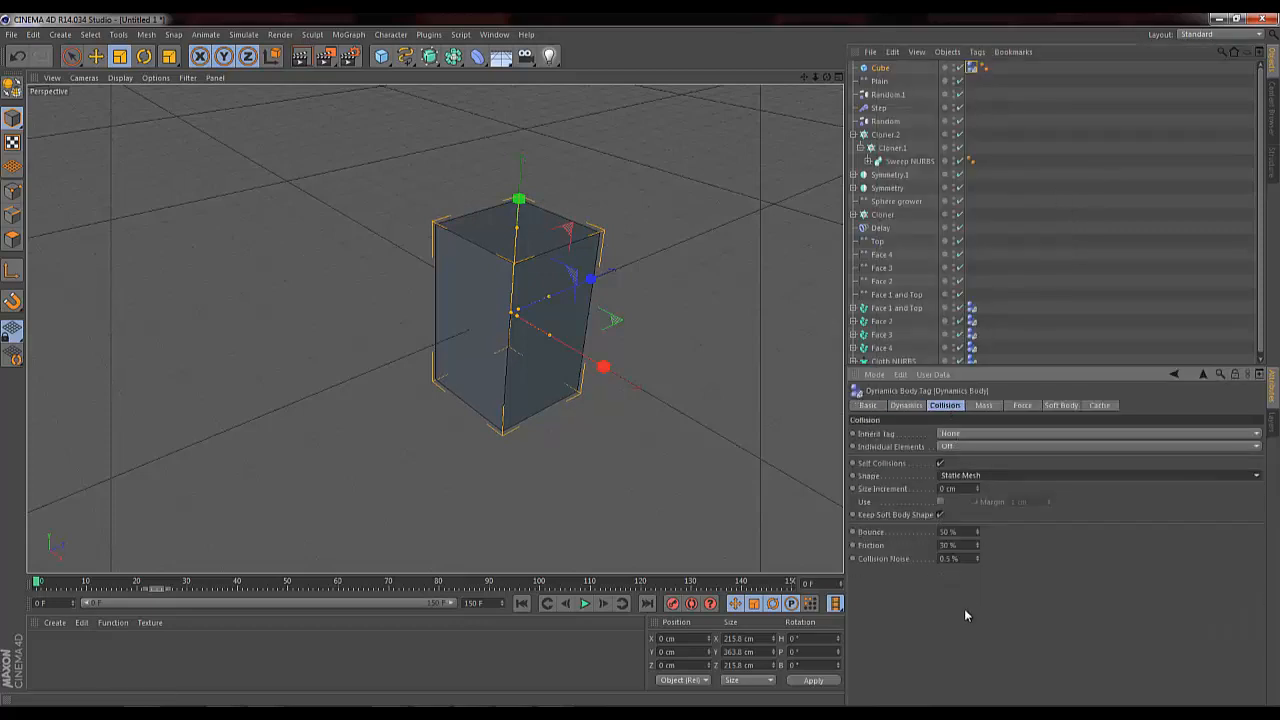
alt+click(953, 68)
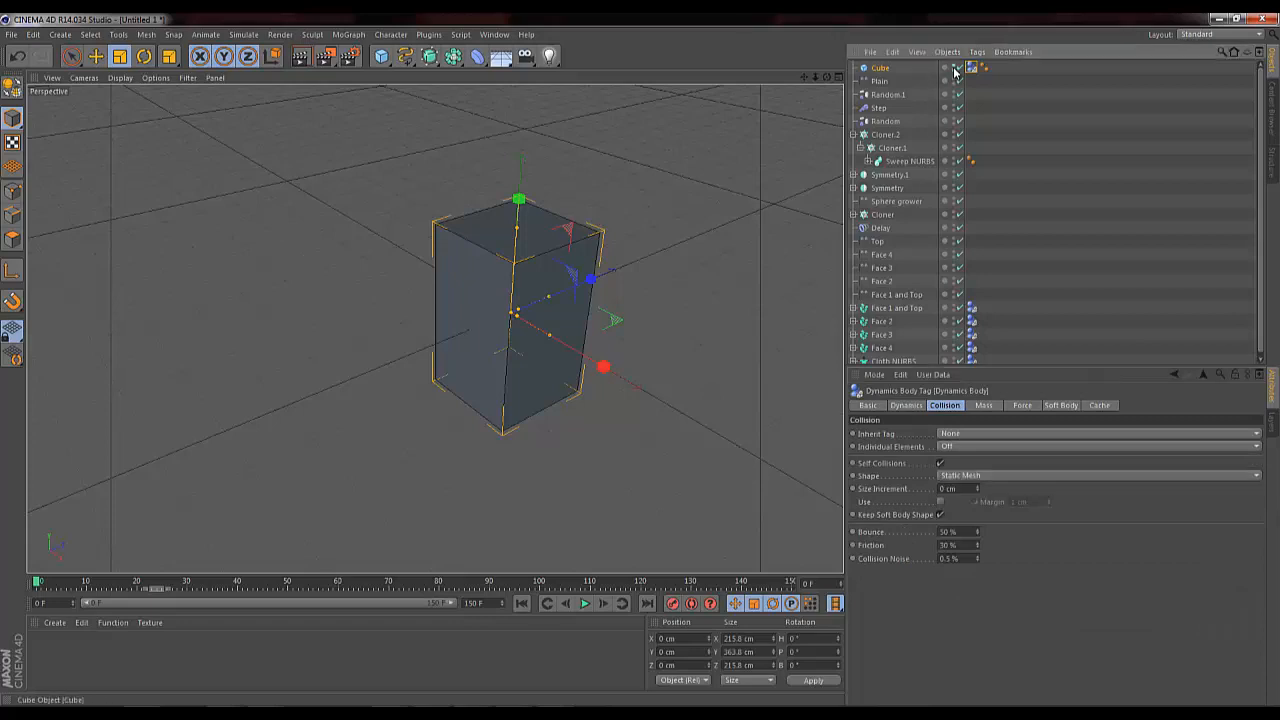
alt+click(953, 68)
Step: Rename the cube as Proxy and place it between Face 4 and Cloth NURBS in the object hierarchy
double_click(880, 68)
text(Proxy)
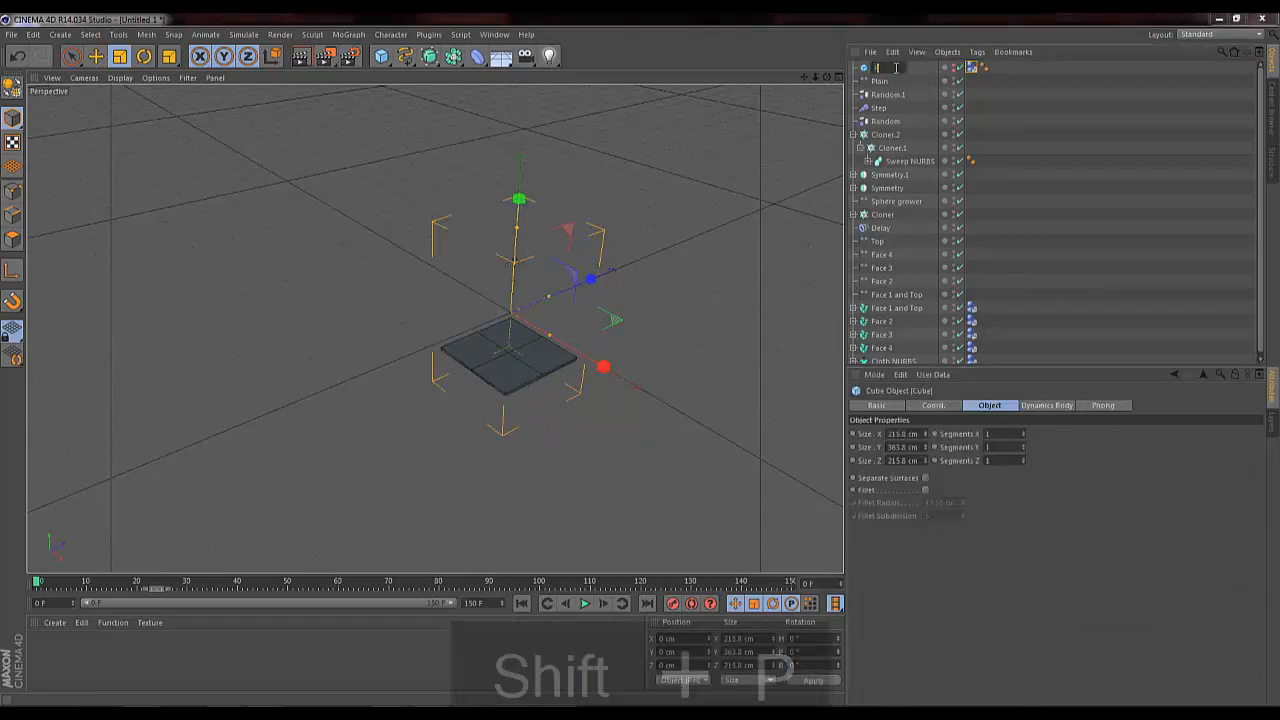
key(Return)
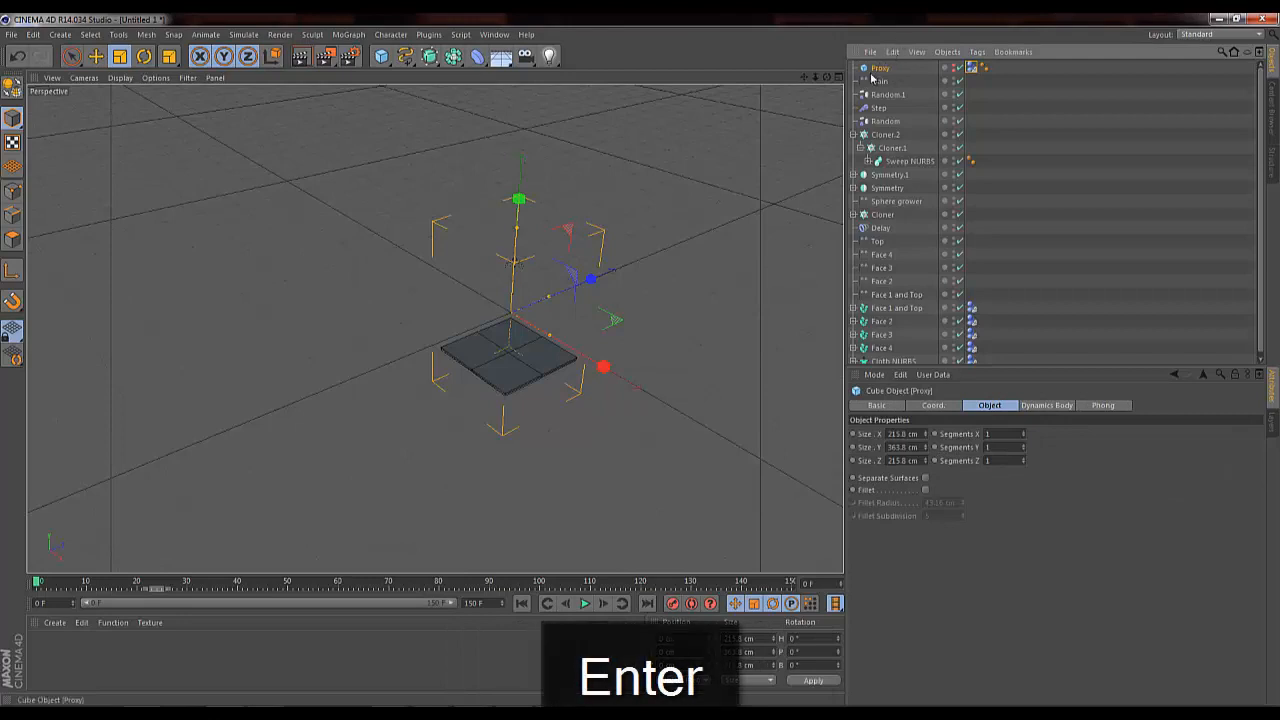
key(Page_Up)
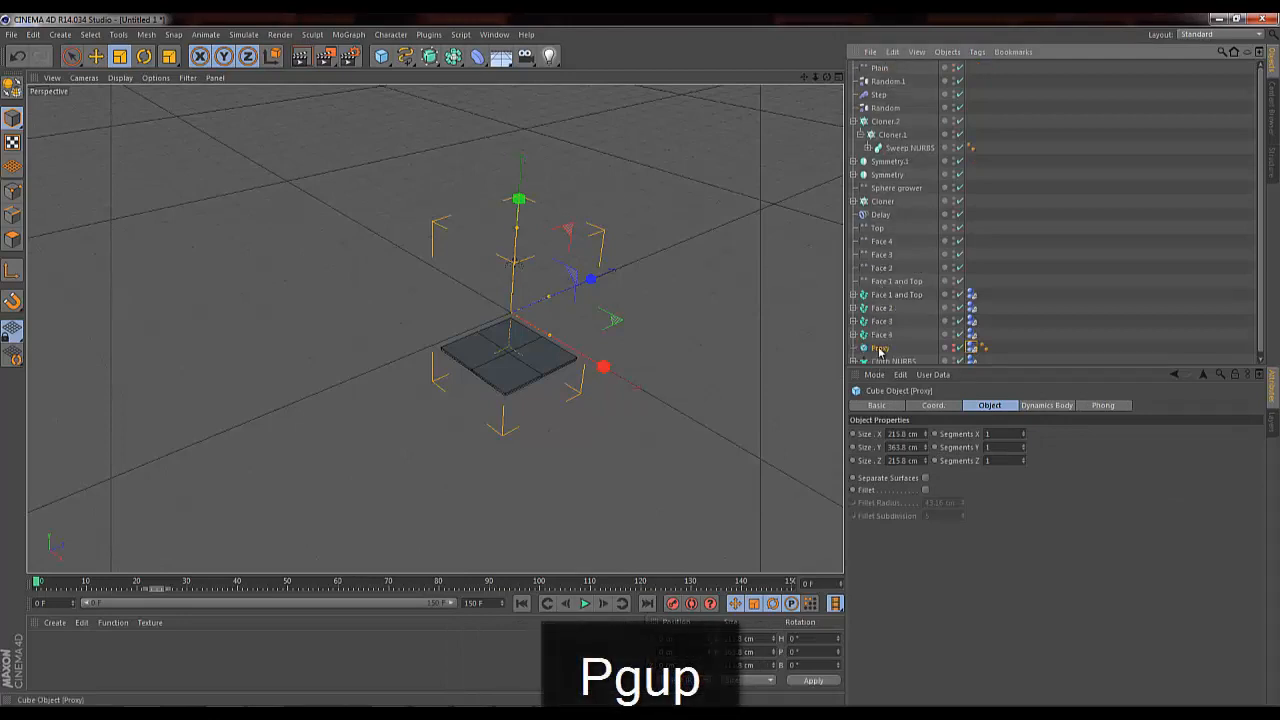